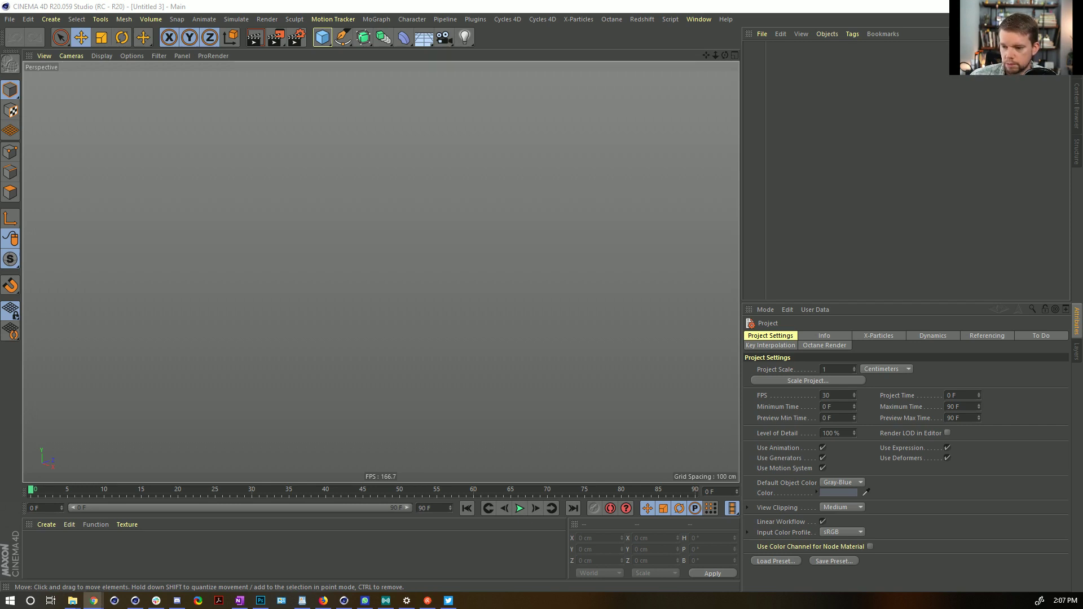
Switch to the browser and rewind the green screen spray reference video to examine the opening burst of mist.
mouse_move(970, 90)
mouse_down()
mouse_move(817, 128)
mouse_move(611, 79)
mouse_move(587, 1)
mouse_up()
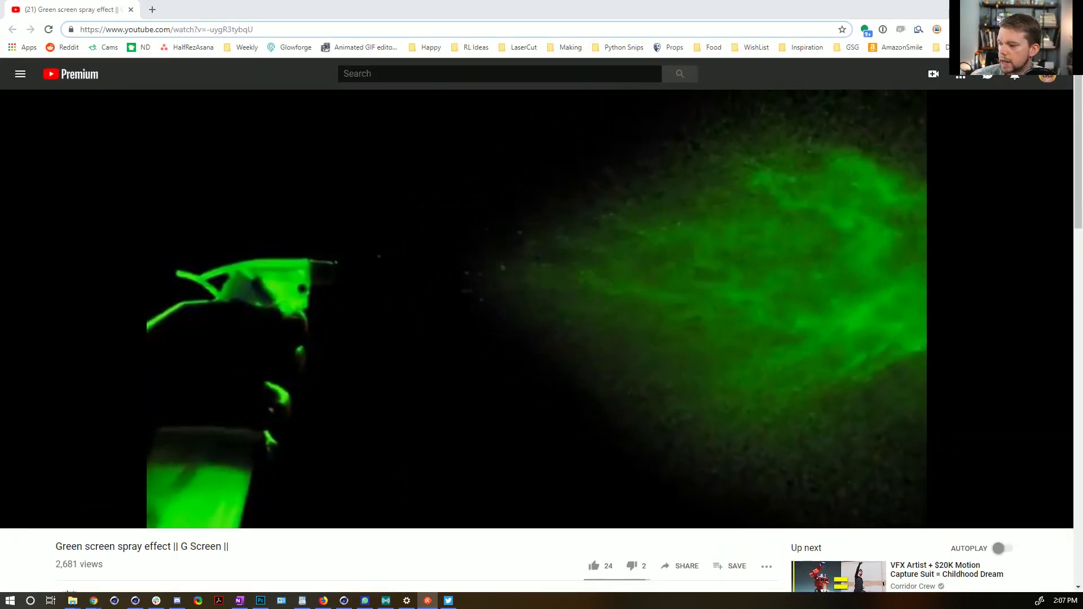
click(767, 79)
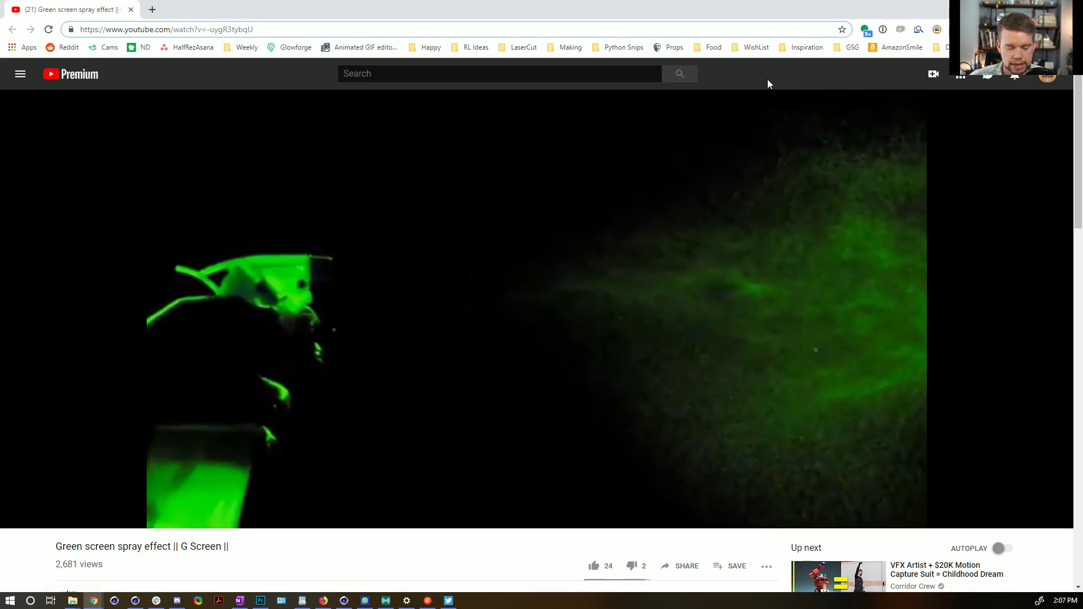
key(Left)
key(Left)
key(Left)
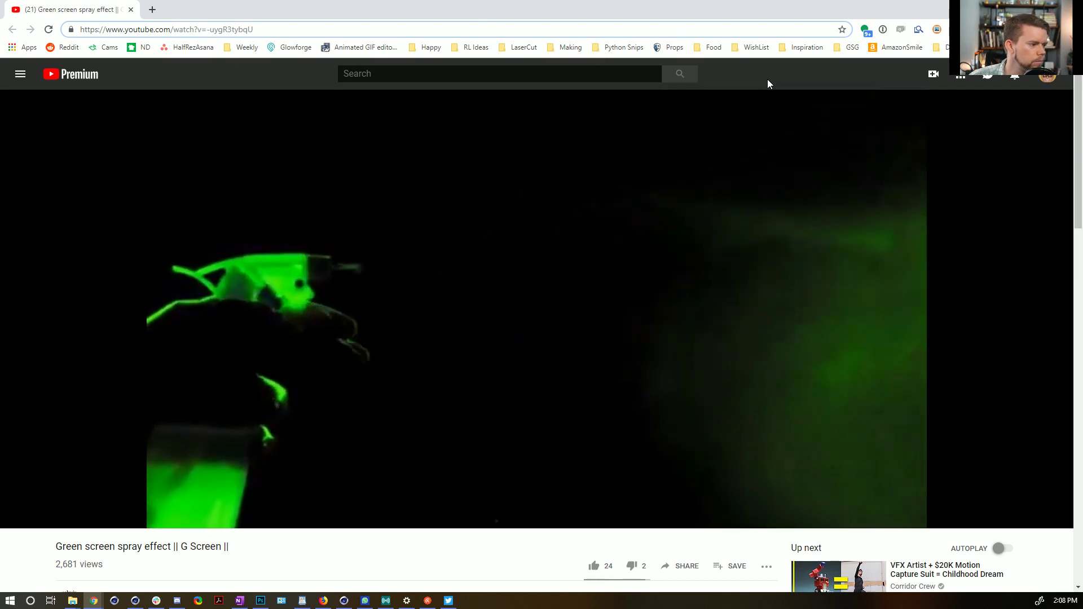
click(620, 258)
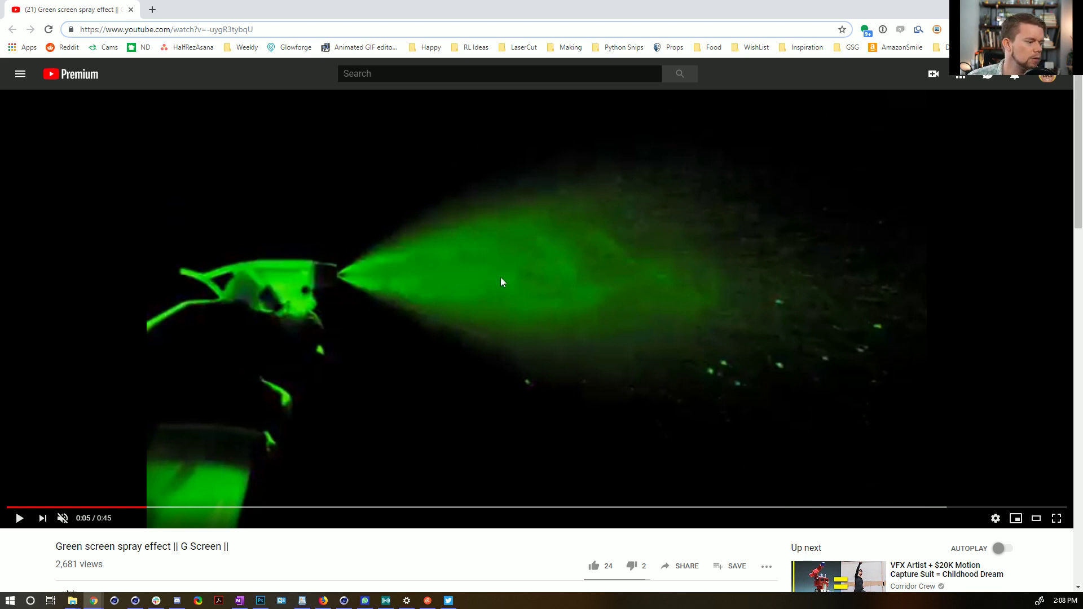
scroll(544, 297, down, 3)
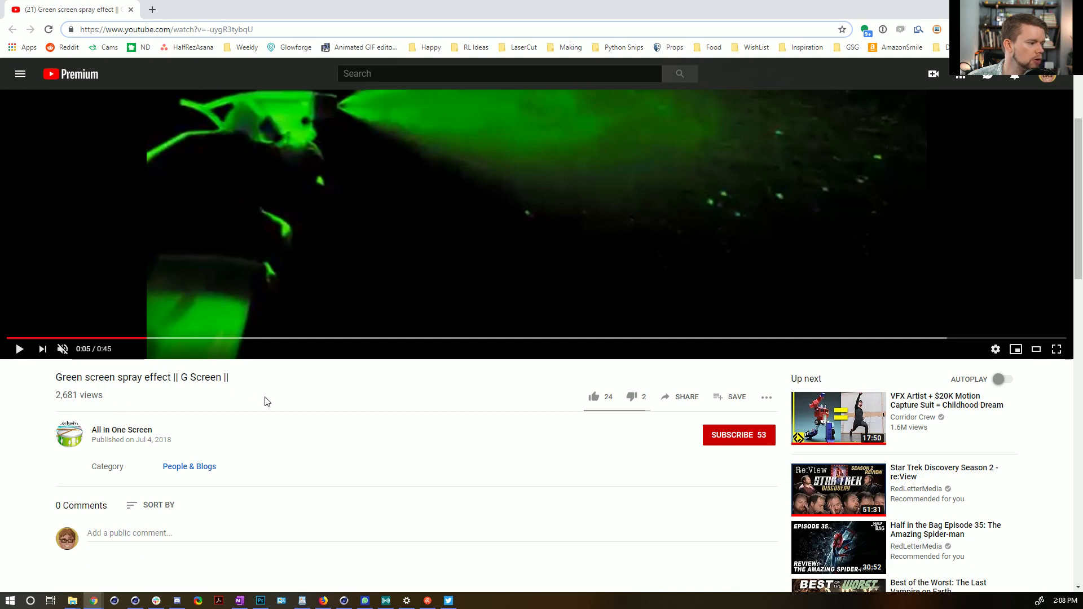
scroll(530, 284, up, 3)
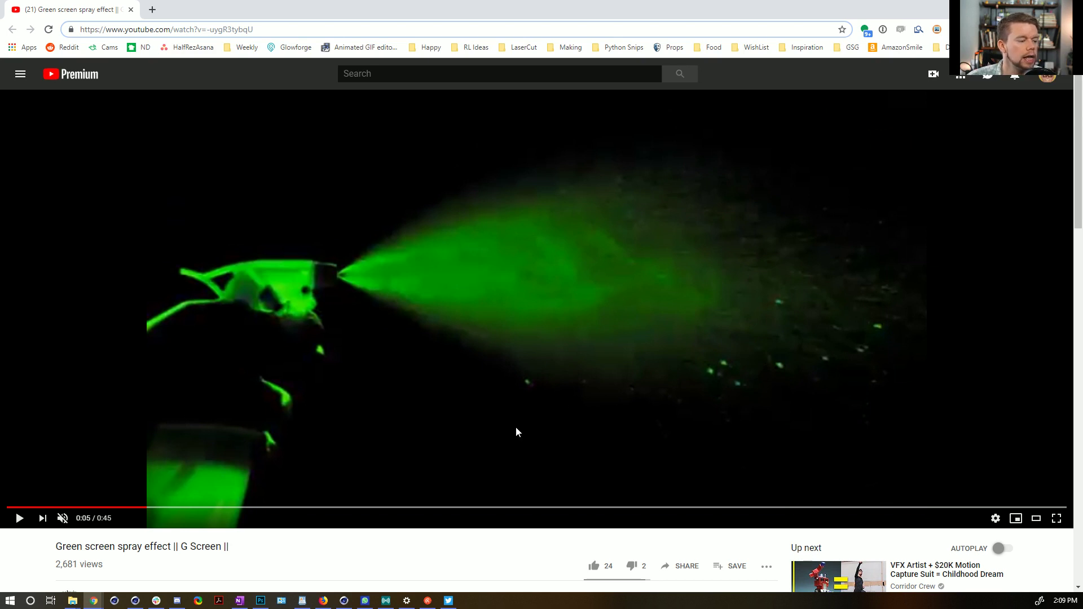
Play the reference video on to the fading spray, pause it there and check the available playback qualities.
key(space)
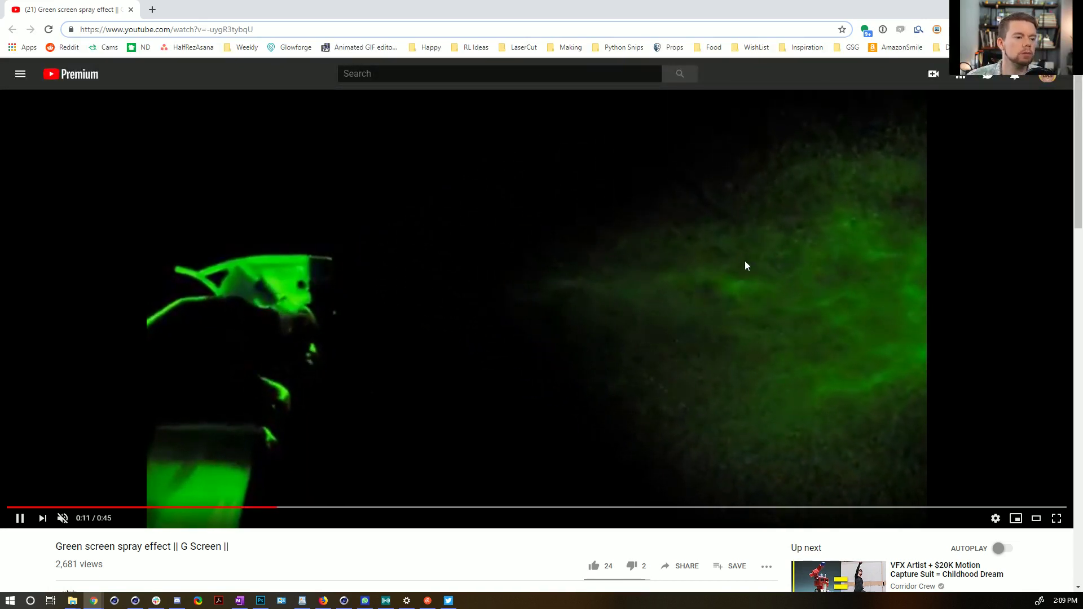
key(space)
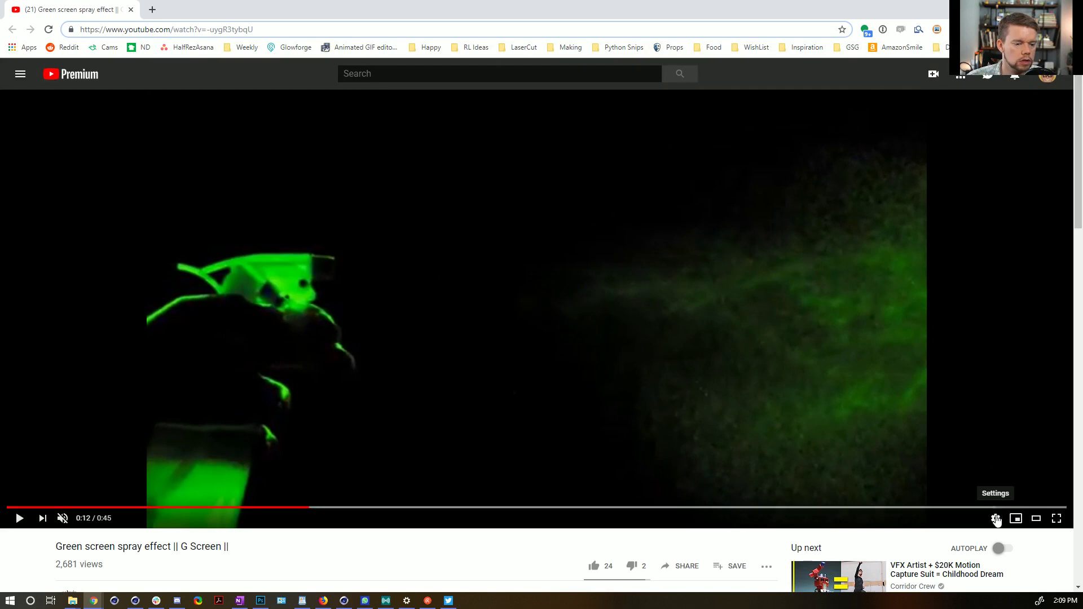
click(996, 519)
click(1034, 487)
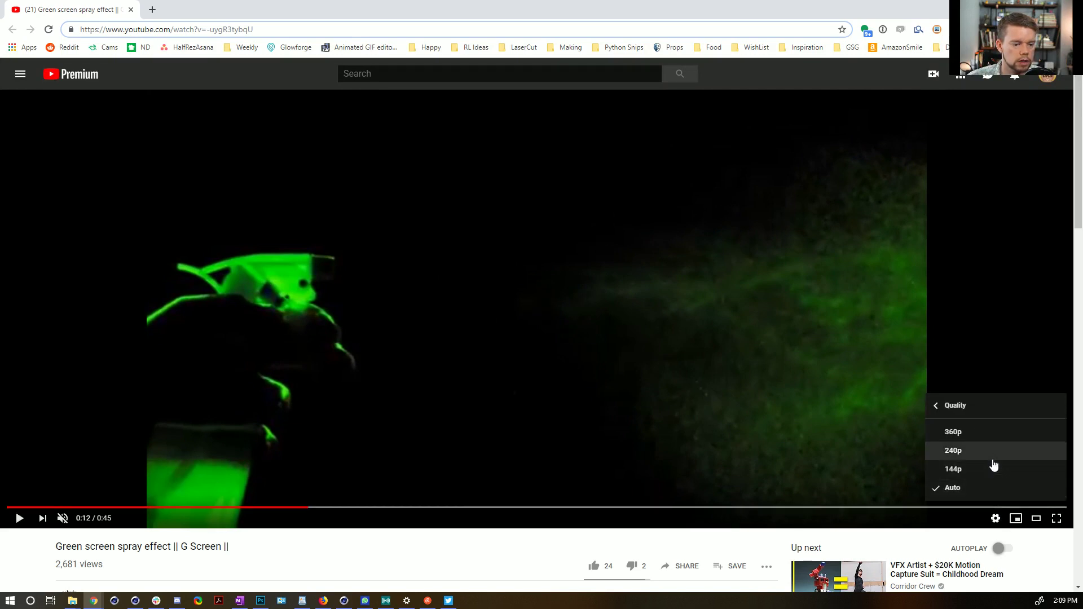
click(921, 513)
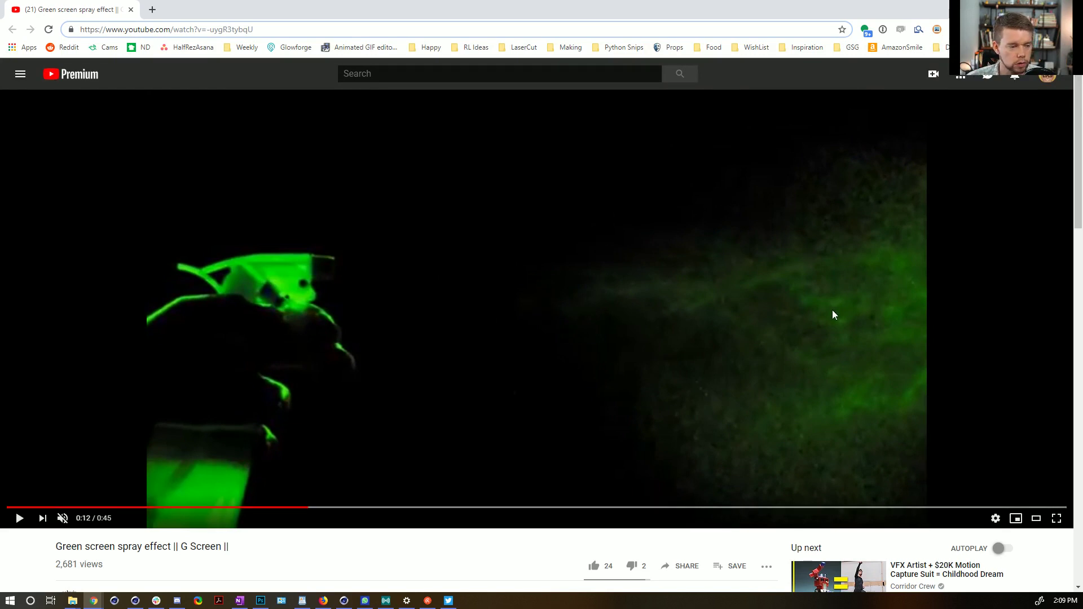
Step backward frame by frame through the paused footage to examine how the mist spreads and breaks up.
key(comma)
key(comma)
key(comma)
key(comma)
key(comma)
key(comma)
key(comma)
key(comma)
key(comma)
key(comma)
key(comma)
key(comma)
key(comma)
key(comma)
key(comma)
key(comma)
key(comma)
key(comma)
key(comma)
key(comma)
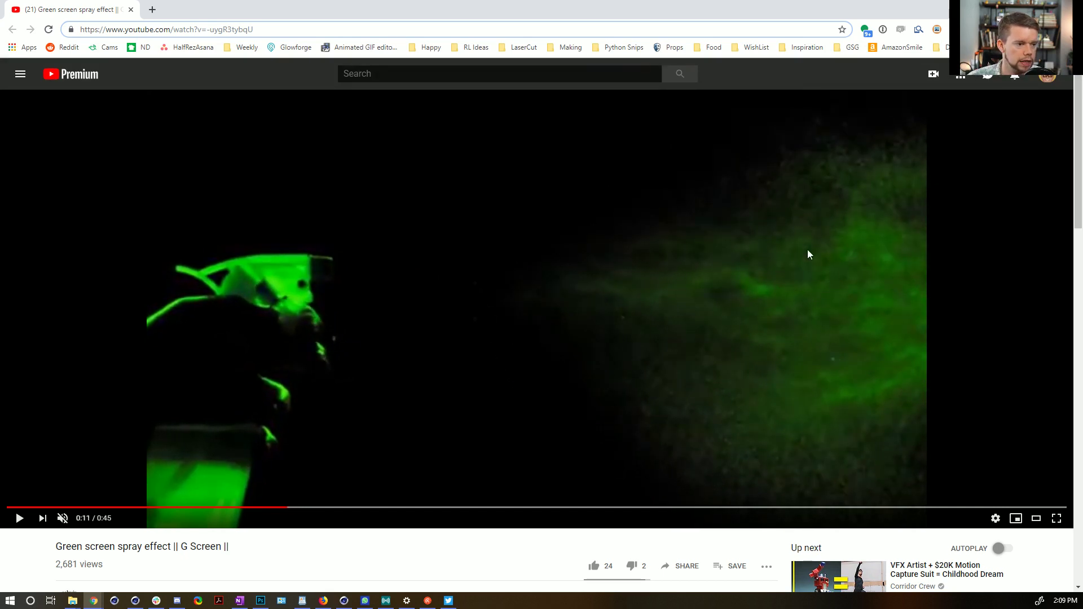
key(comma)
key(comma)
key(comma)
key(comma)
key(comma)
key(comma)
key(comma)
key(comma)
key(comma)
key(comma)
key(comma)
key(comma)
key(comma)
key(comma)
key(comma)
key(comma)
key(comma)
key(comma)
key(comma)
key(comma)
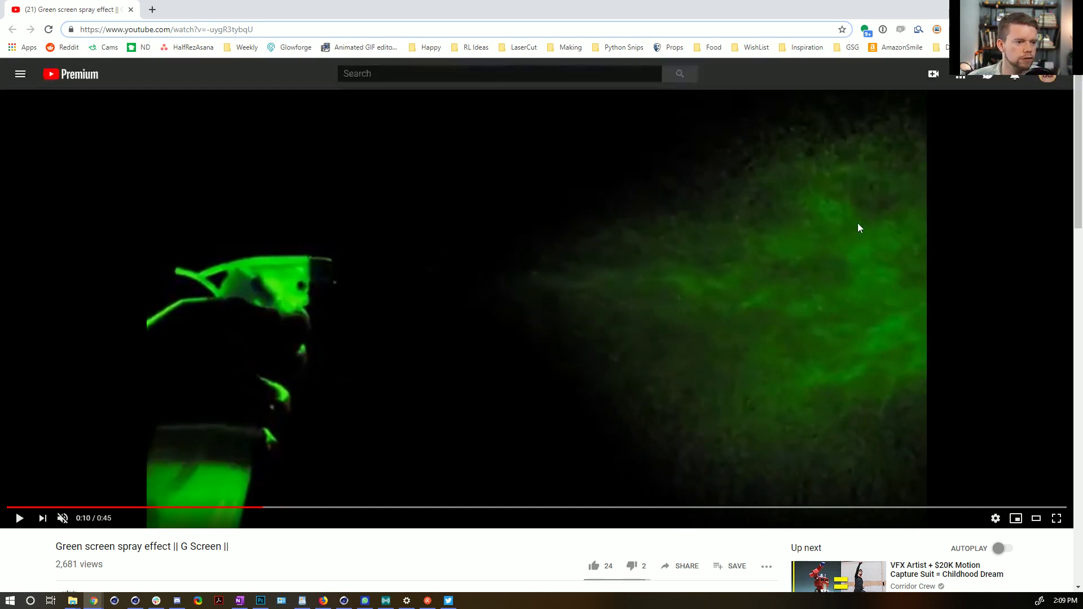
key(comma)
key(comma)
key(comma)
key(comma)
key(comma)
key(comma)
key(comma)
key(comma)
key(comma)
key(comma)
key(comma)
key(comma)
key(comma)
key(comma)
key(comma)
key(comma)
key(comma)
key(comma)
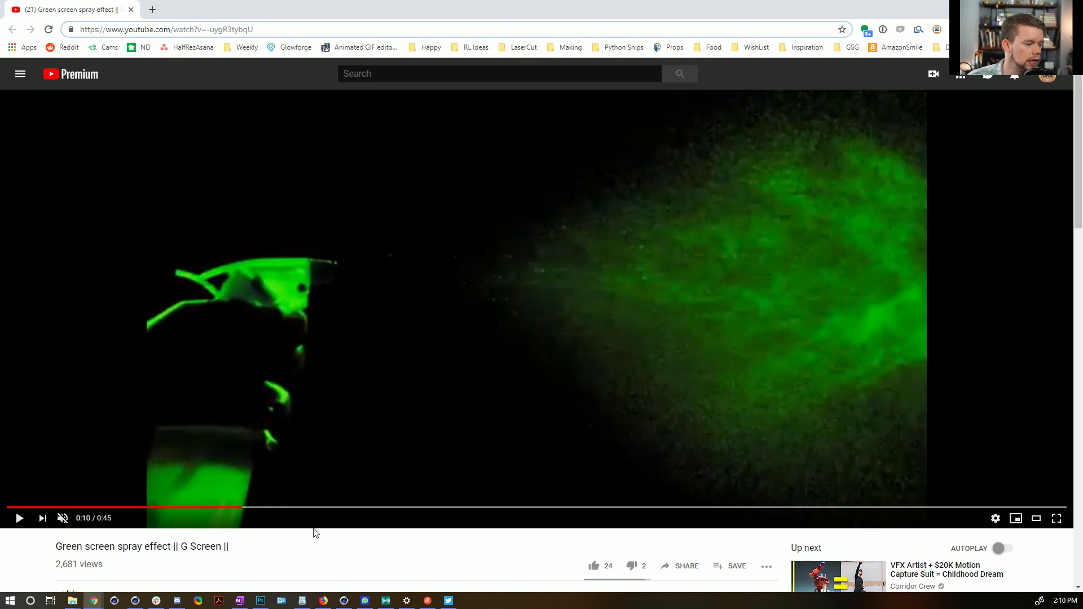
Rewind the reference video to its start and skip ahead 5 seconds to examine the spray leaving the nozzle.
key(Left)
key(Left)
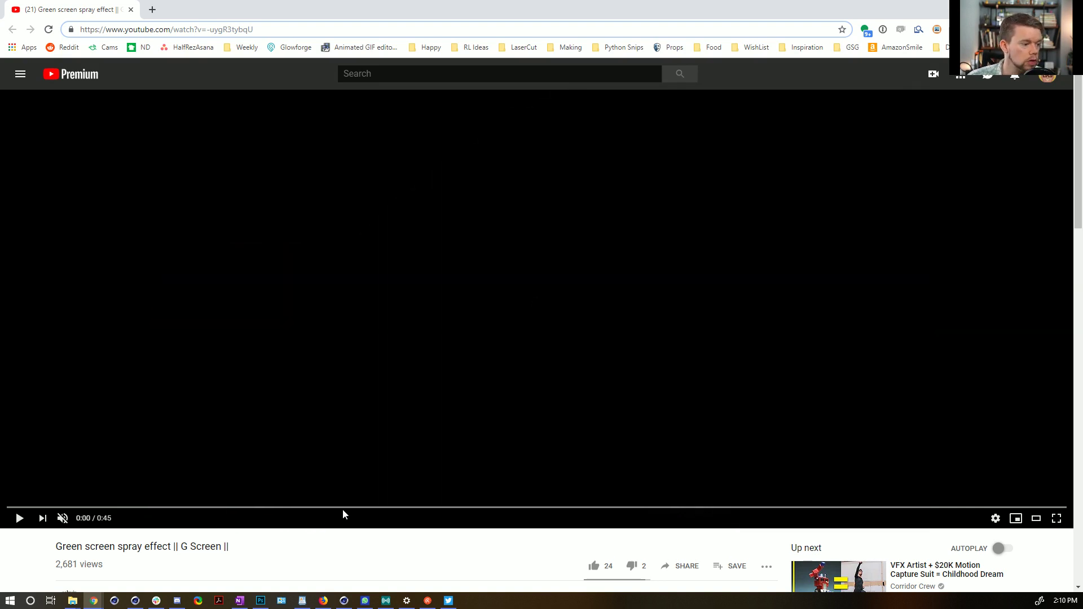
key(Right)
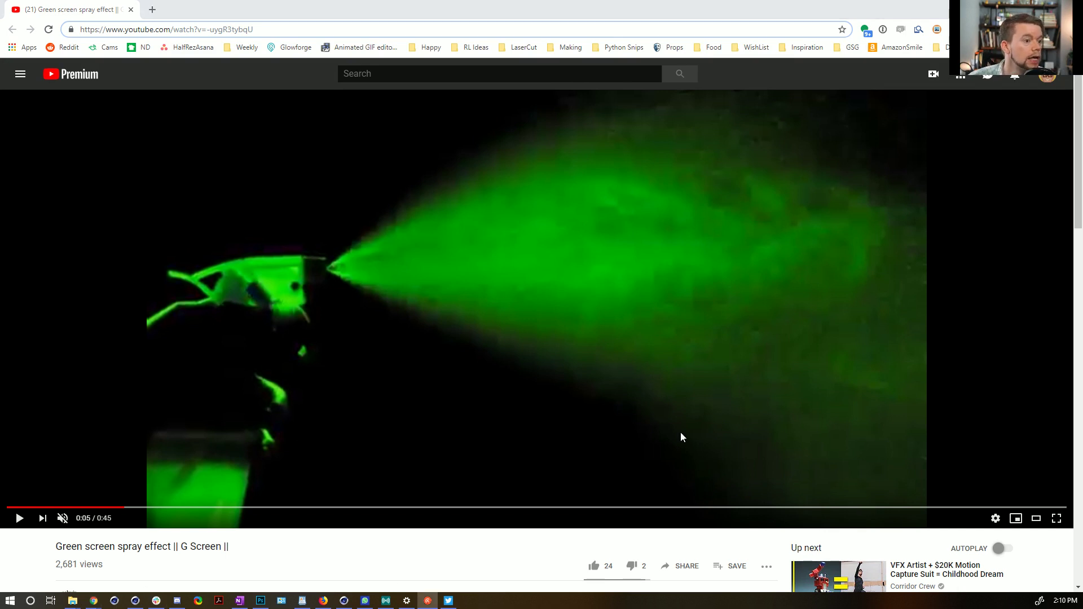
Switch to Cinema 4D R21 and delete the cube to leave an empty scene.
click(727, 79)
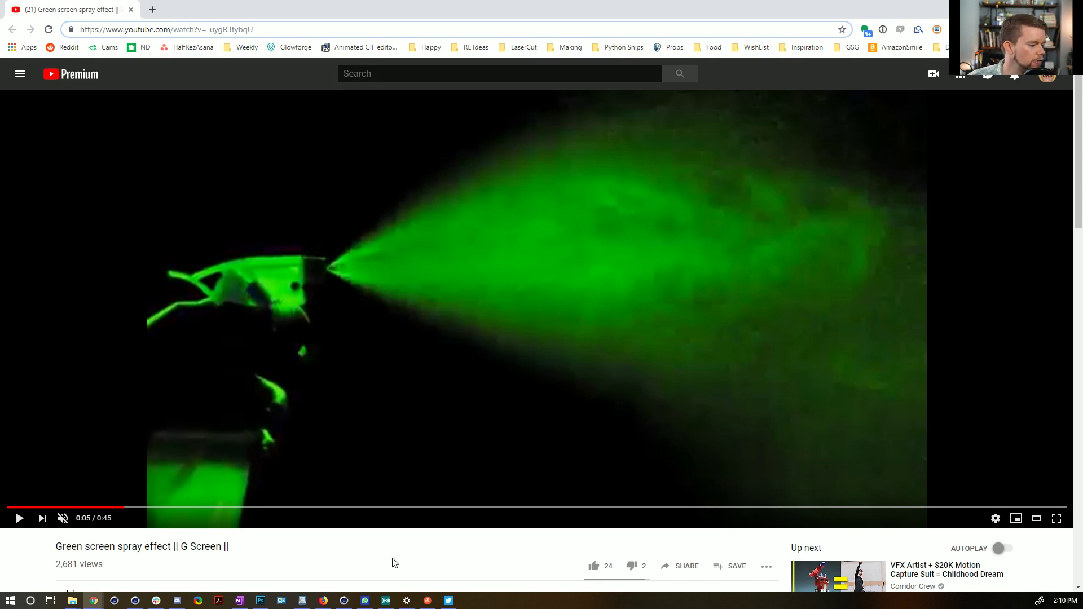
mouse_move(345, 602)
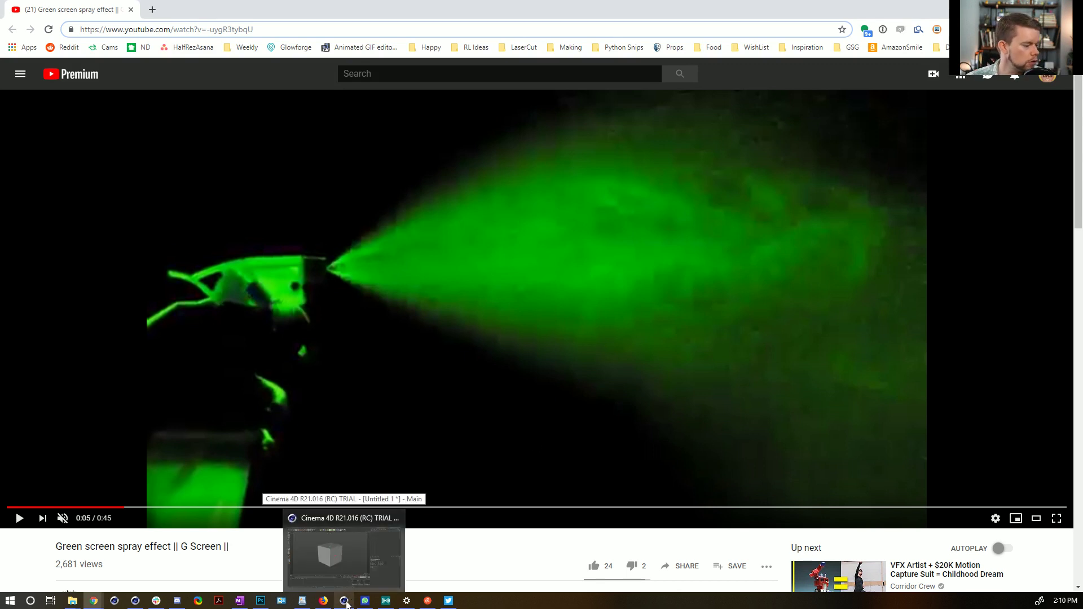
click(346, 602)
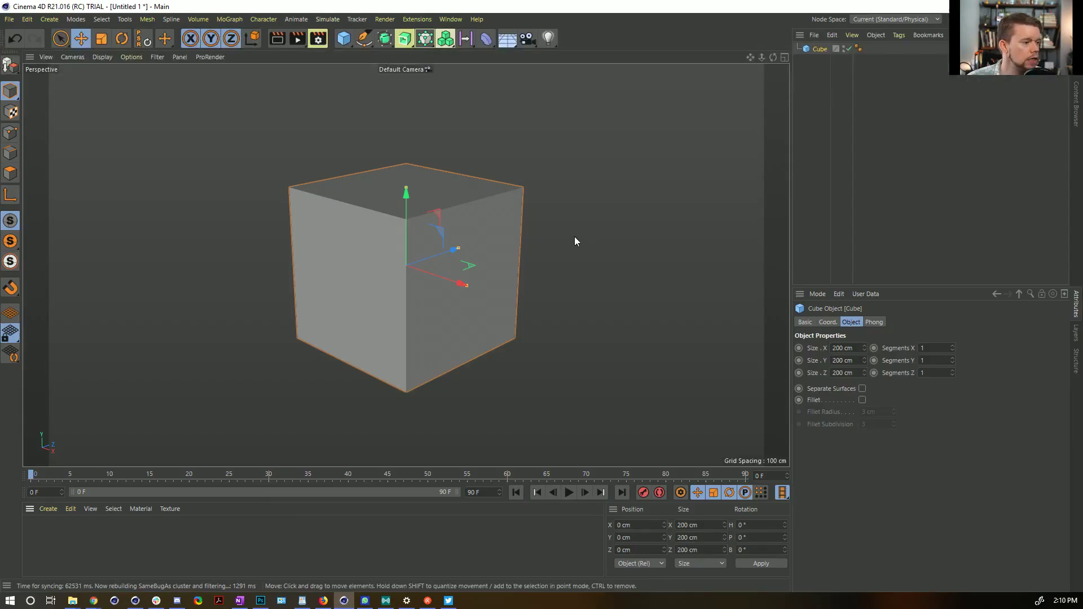
key(Delete)
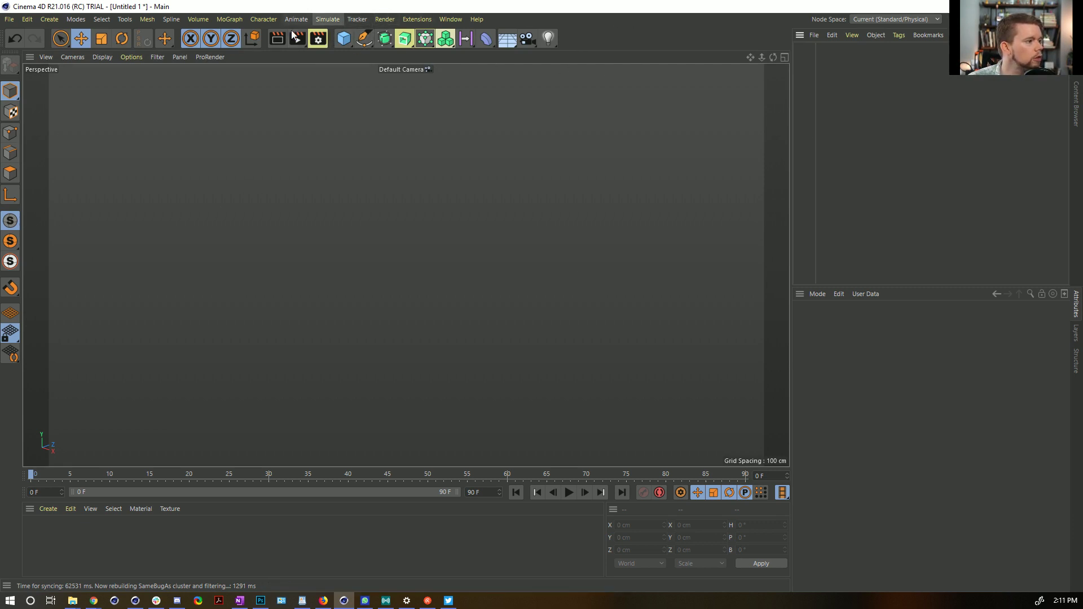
click(135, 600)
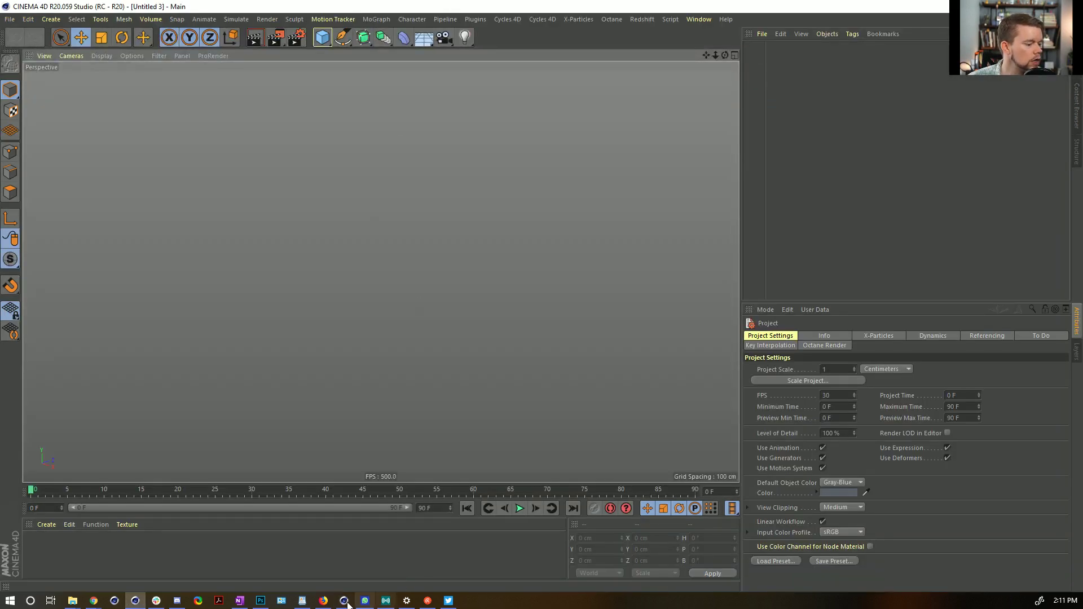
click(344, 600)
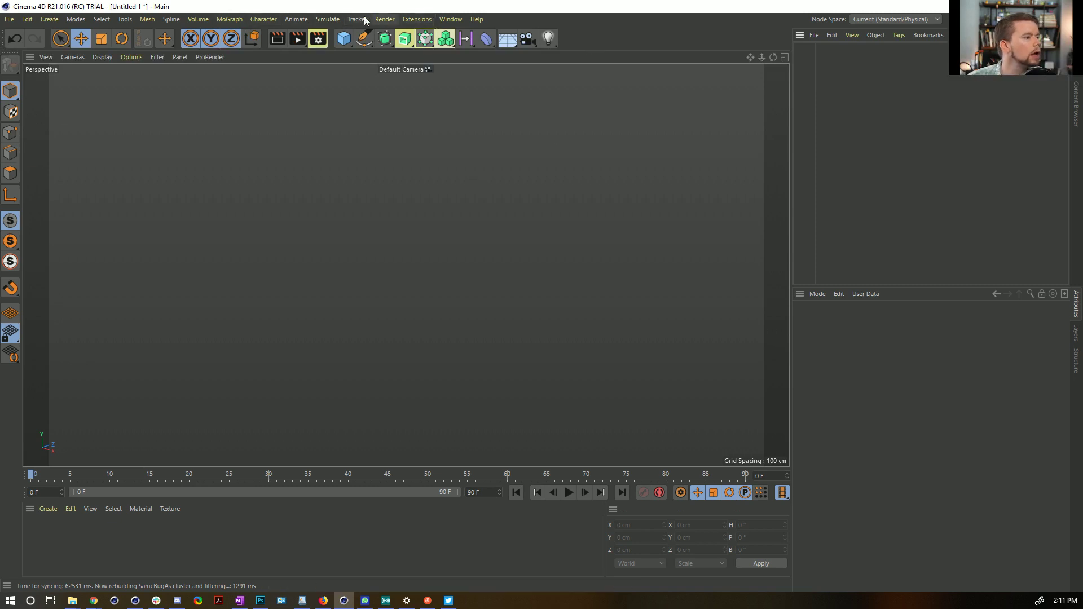
Add a standard particle emitter to the scene.
click(327, 19)
mouse_move(356, 96)
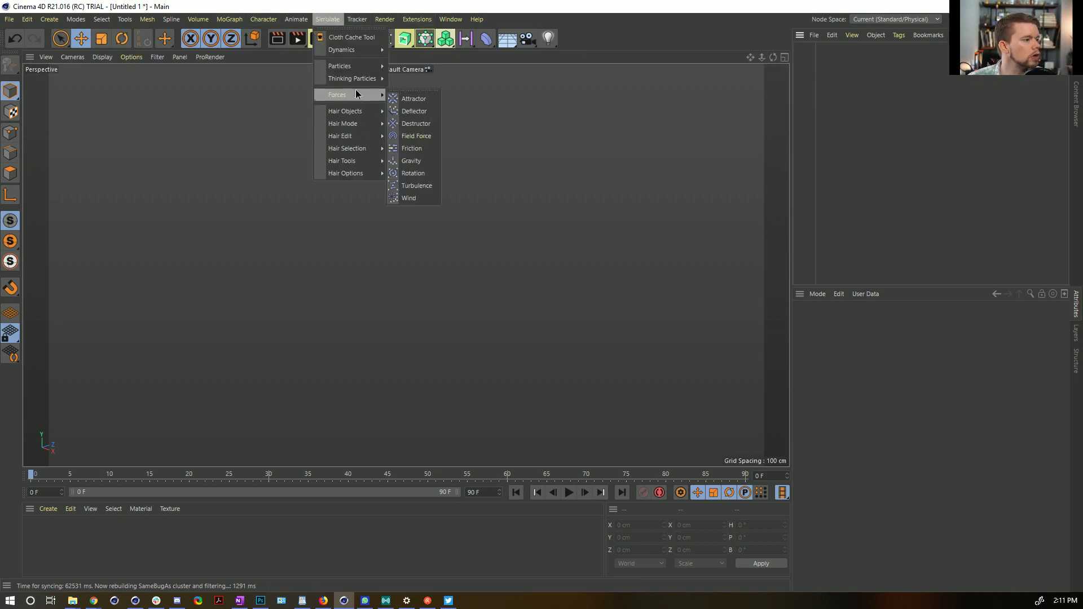
mouse_move(347, 66)
click(418, 66)
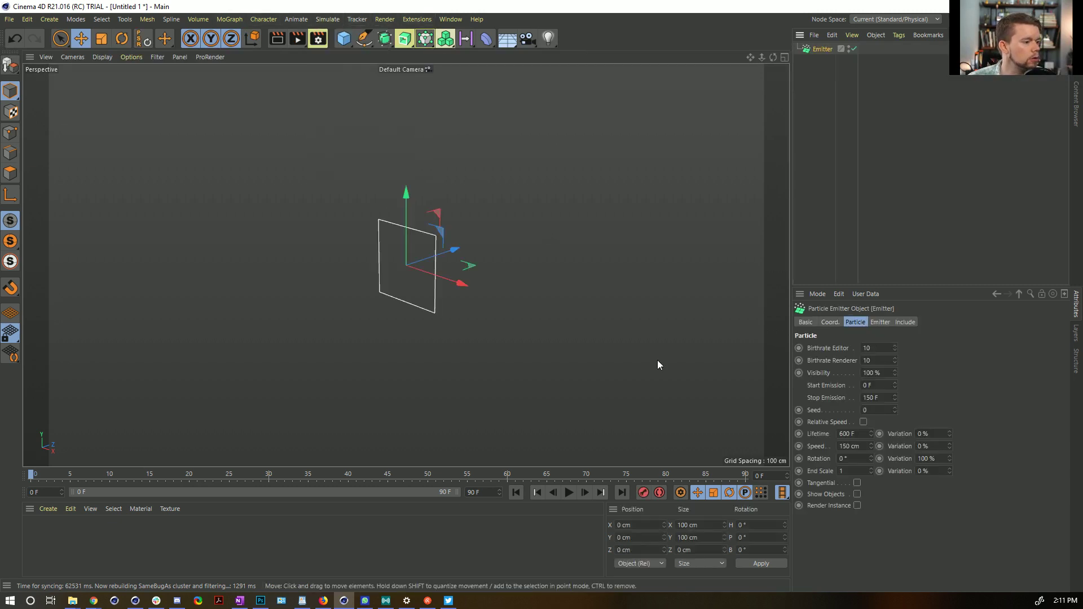
Set the emitter's X-Size and Y-Size to 10 cm.
click(880, 322)
double_click(884, 359)
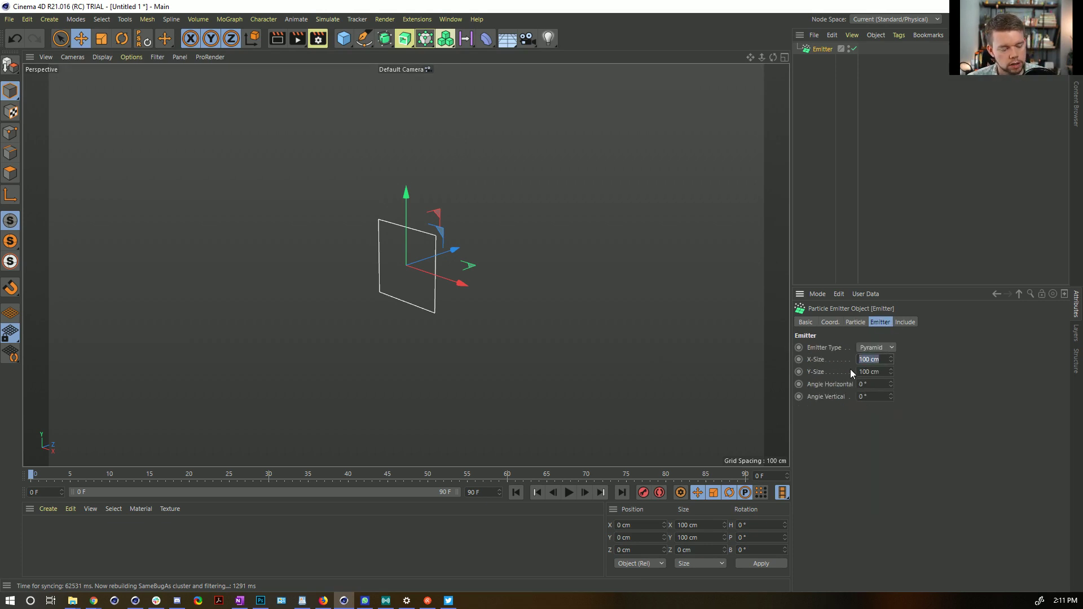
text(10)
key(Return)
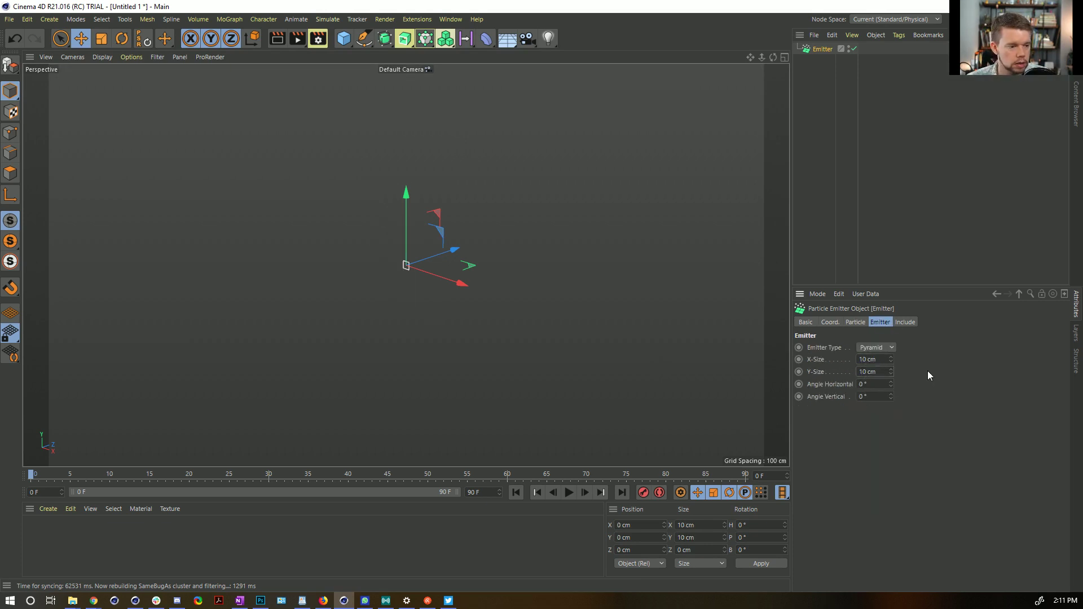
Change the emitter type to Cone, set its horizontal angle to 35° and play the simulation.
click(882, 372)
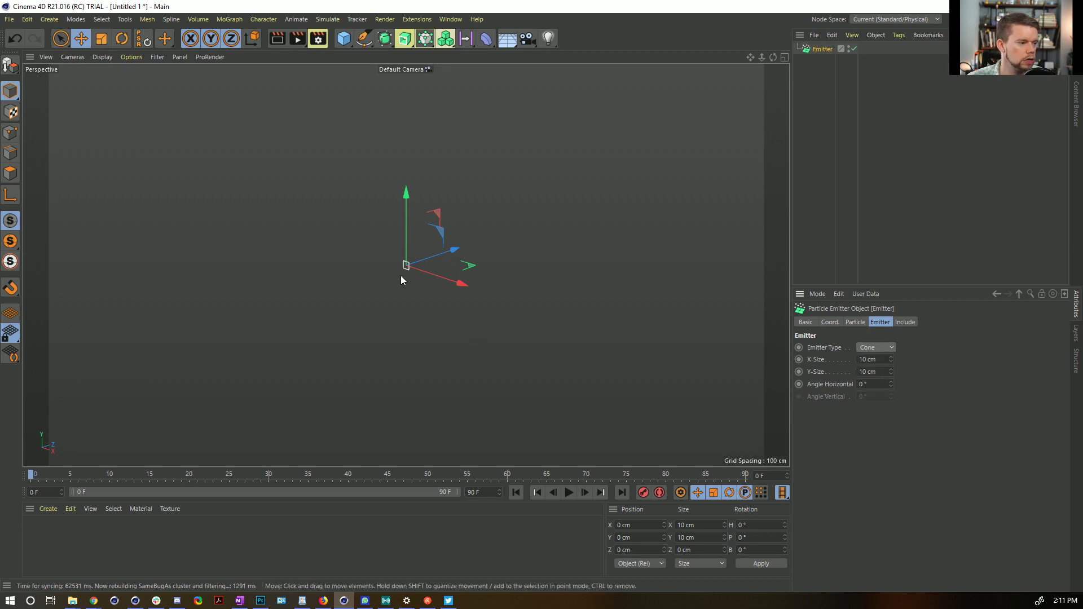
click(881, 383)
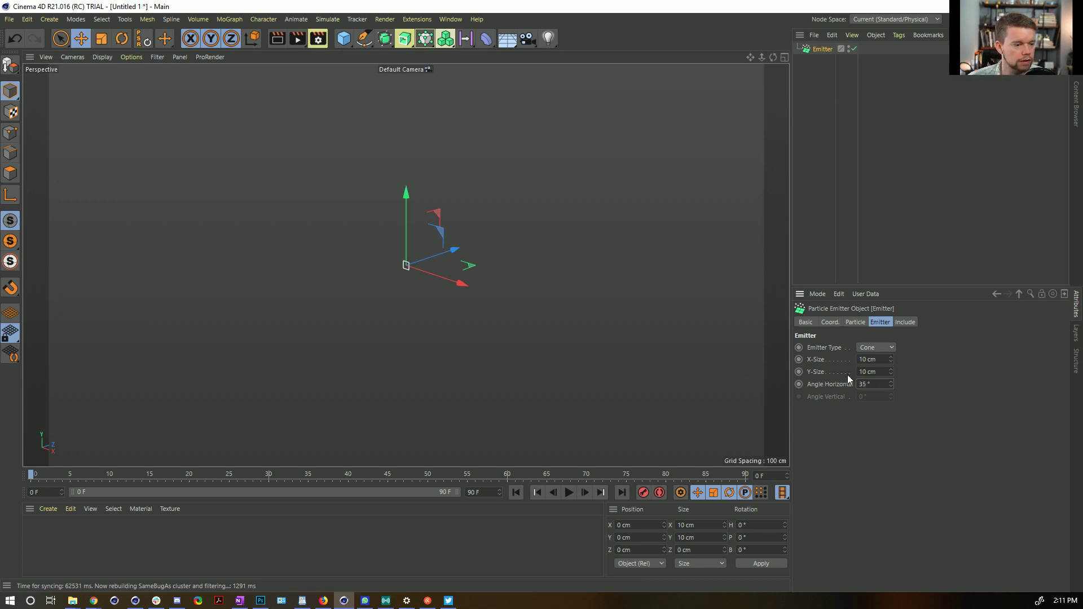
click(568, 492)
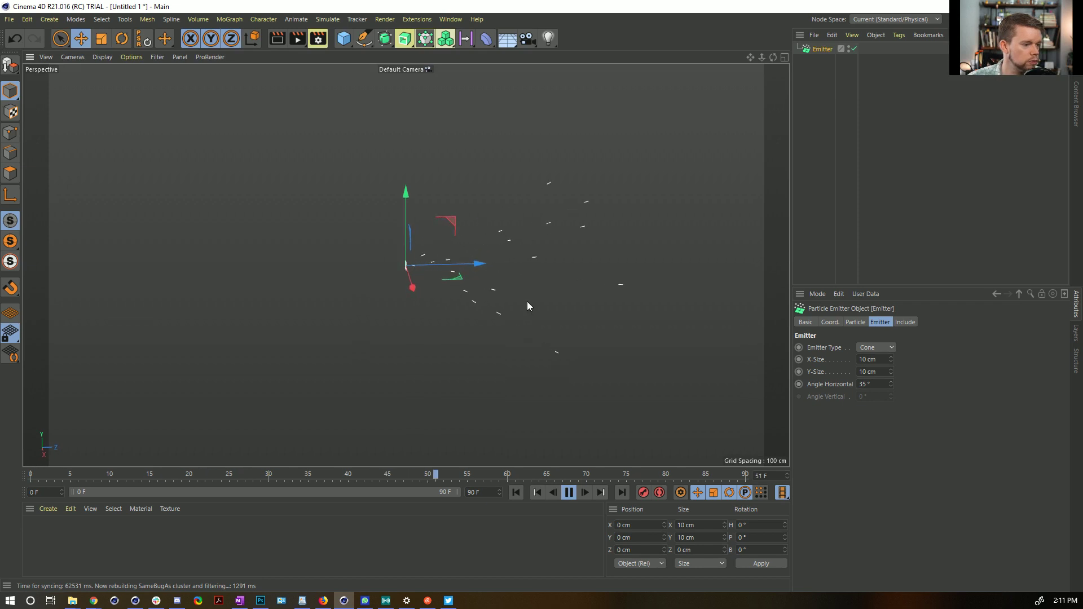
Narrow the cone emitter's horizontal angle to 25°.
double_click(867, 384)
text(25)
key(Return)
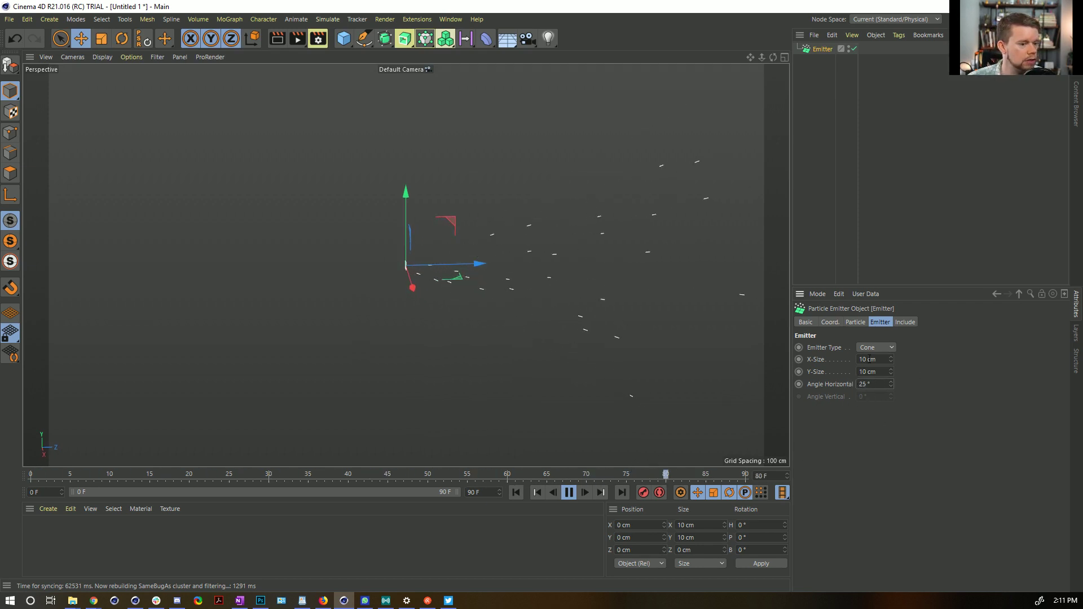
Set the emitter's editor and renderer birthrates to 1000.
click(855, 322)
click(880, 348)
text(00)
key(Tab)
text(1000)
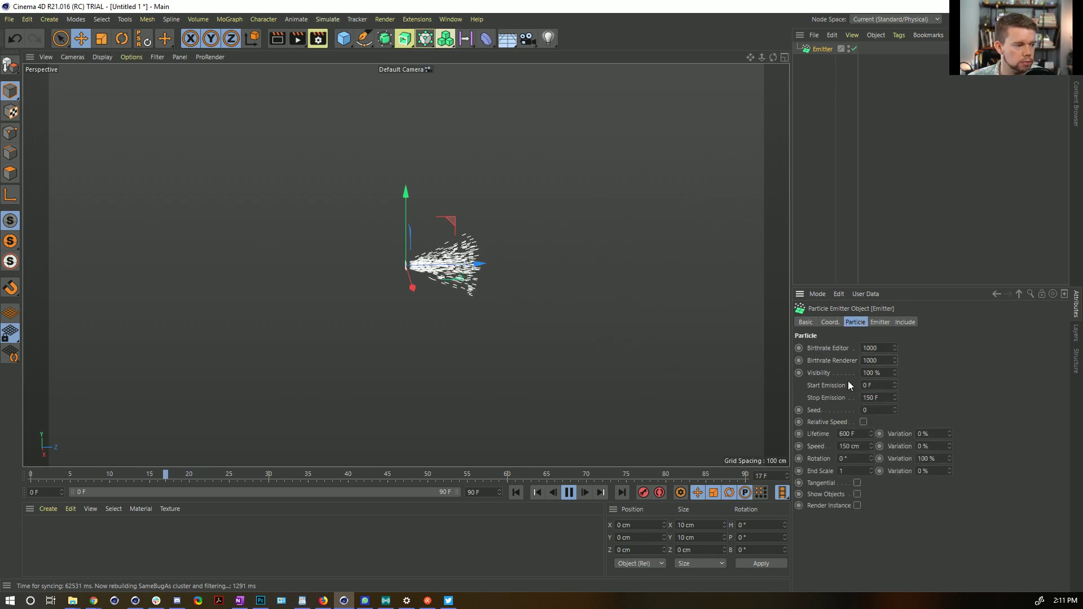
Raise the emitter's editor and renderer birthrates to 10000.
click(880, 348)
text(0)
key(Tab)
text(10000)
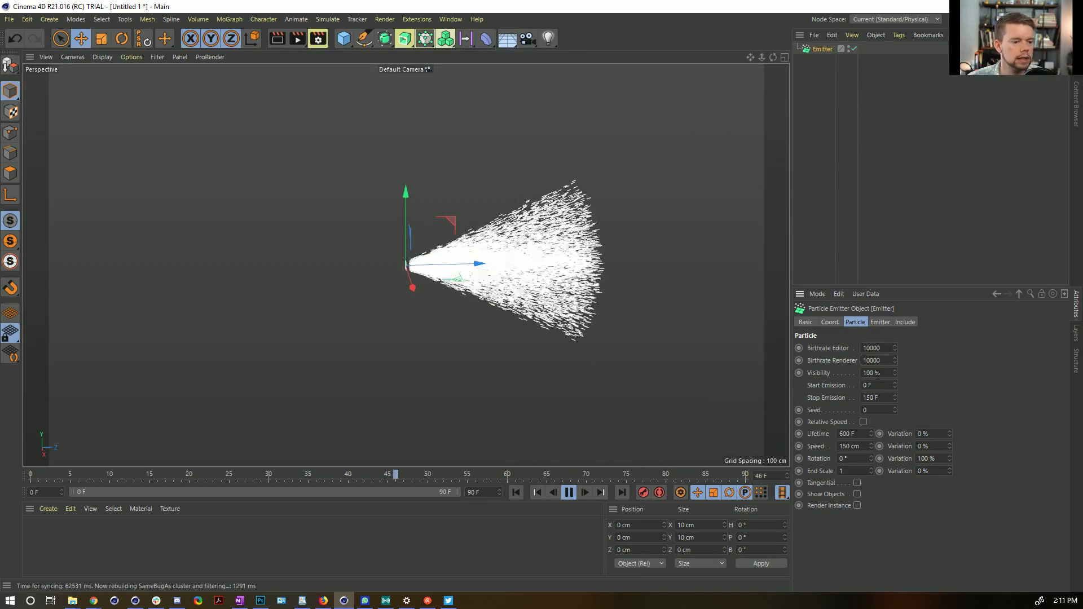
Rewind the simulation, set the particle speed to 555 cm and play it from the first frame.
click(509, 494)
click(509, 495)
double_click(851, 446)
text(55)
key(Return)
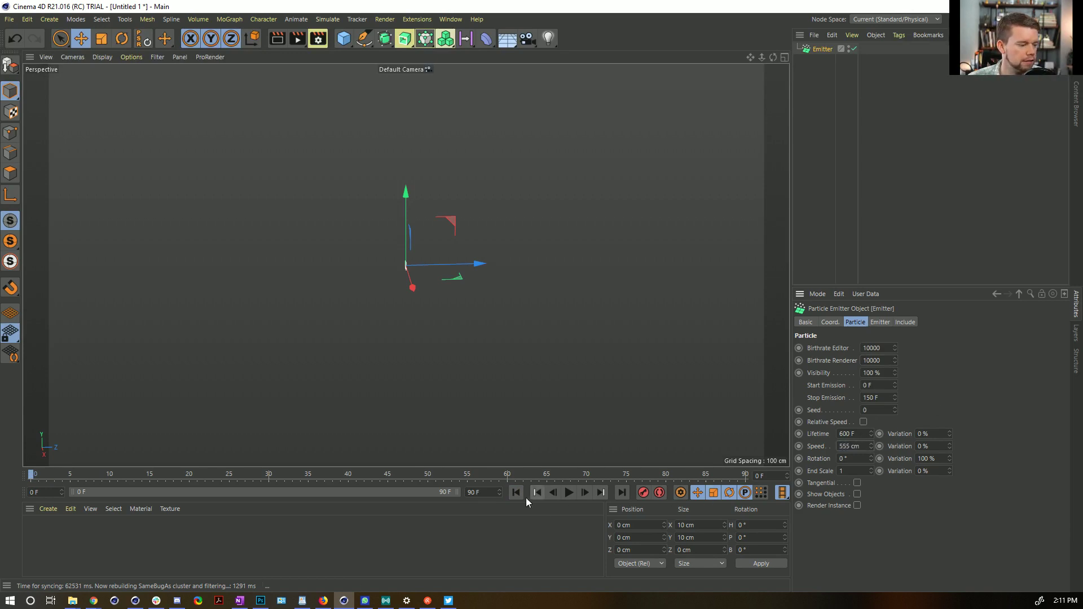
click(568, 493)
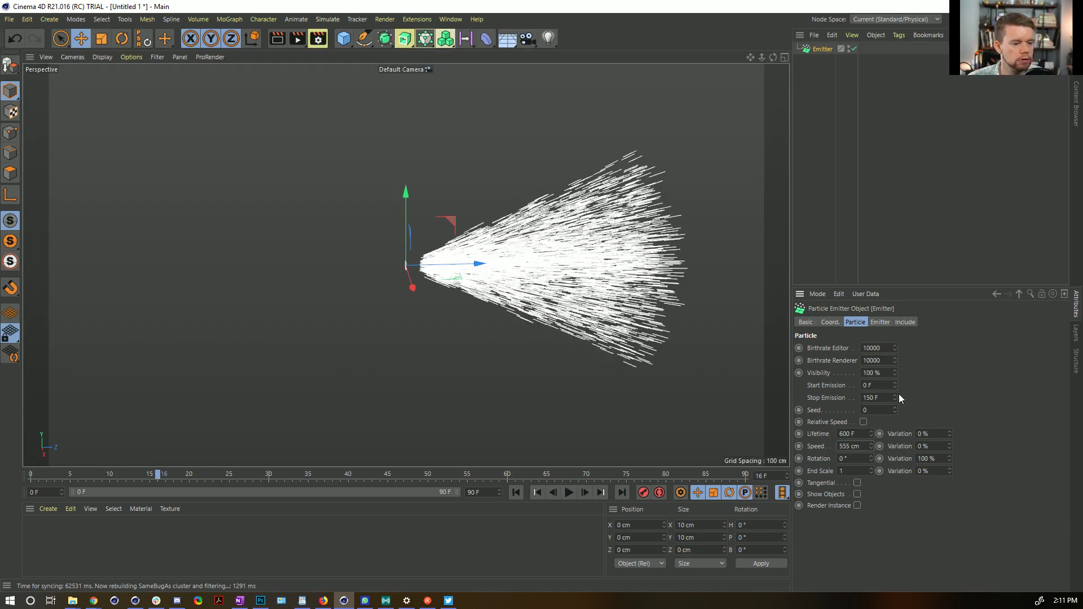
Stop the particle emission at frame 10 and replay the simulation from the start.
double_click(883, 397)
text(10)
click(515, 493)
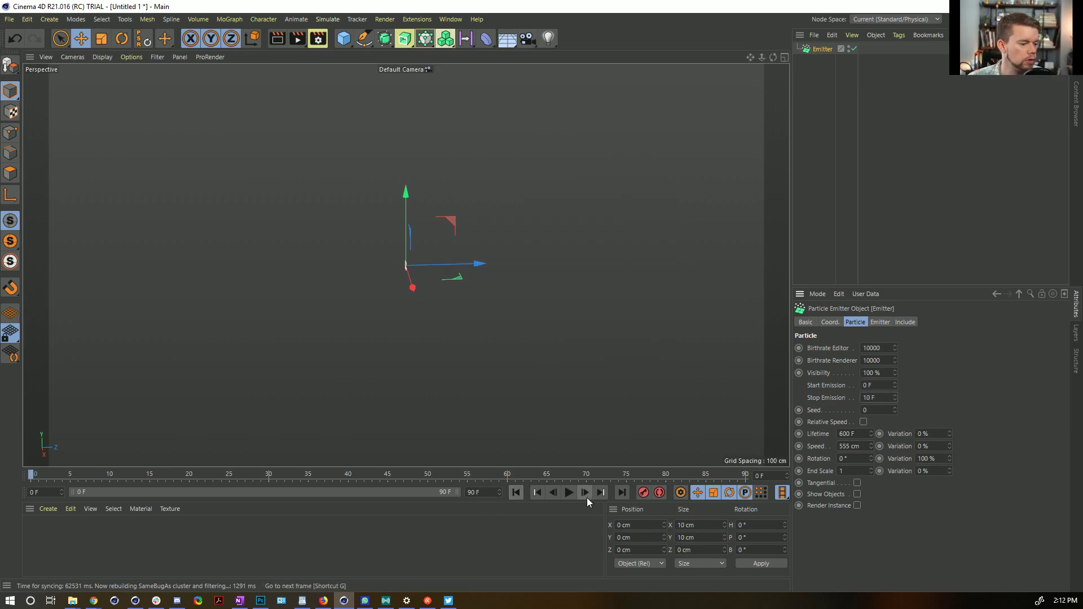
click(569, 492)
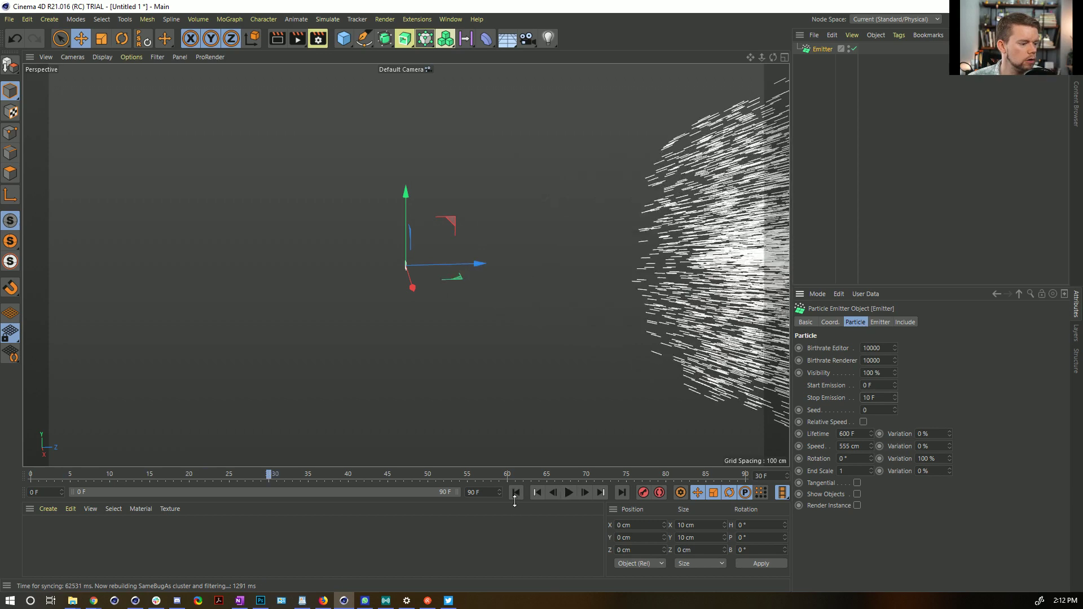
From the first frame, set the emitter's stop emission to frame 50 and key both birthrates at 10000 on frame 7.
click(569, 492)
click(515, 492)
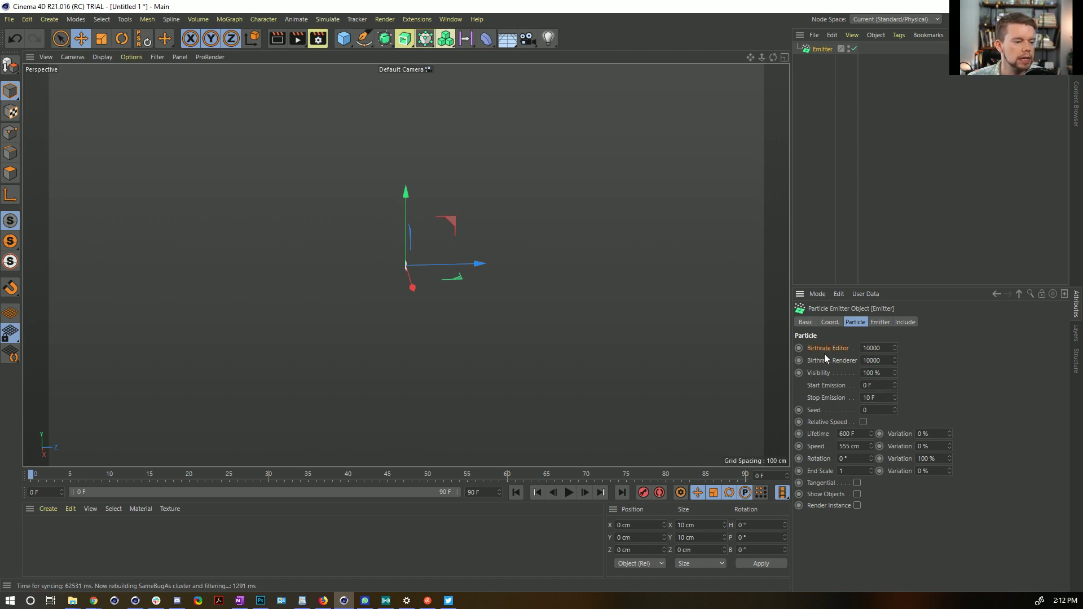
click(873, 397)
text(1)
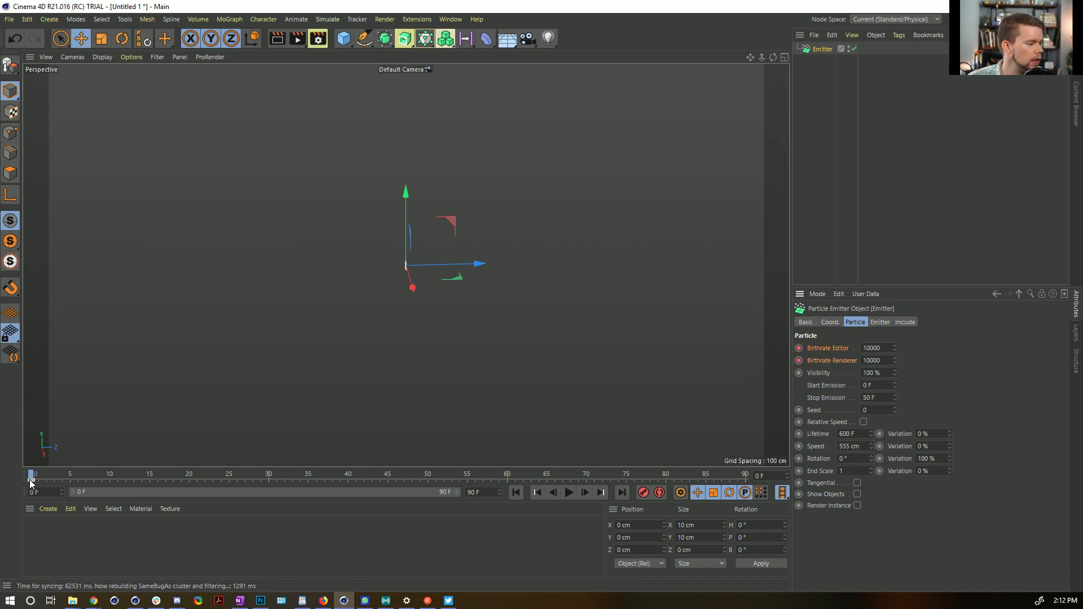
drag(31, 482, 109, 477)
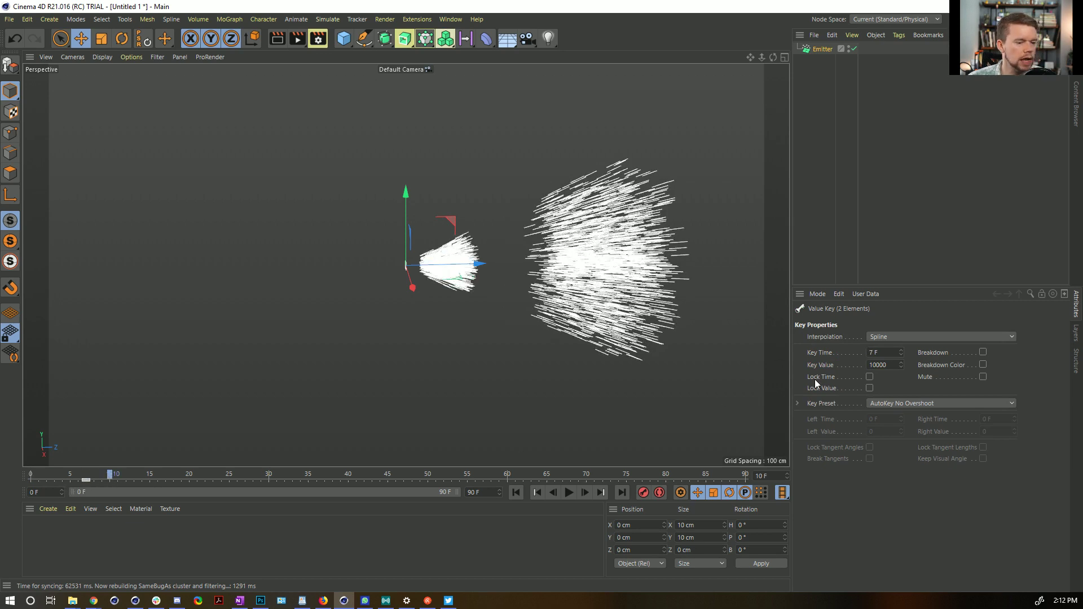
Key the emitter's editor and renderer birthrates at 0 on frame 10.
click(822, 49)
double_click(884, 347)
text(0)
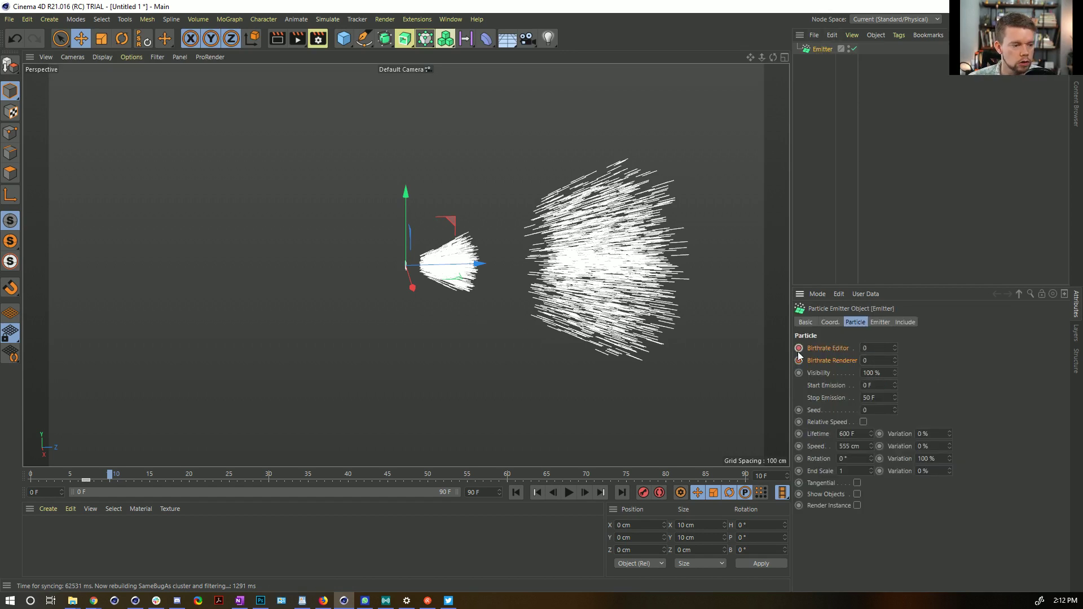
Play the emission from the start, move the zero-birthrate keys to frame 59 and play it again.
drag(110, 478, 31, 478)
click(568, 493)
click(515, 492)
drag(111, 481, 499, 483)
click(568, 493)
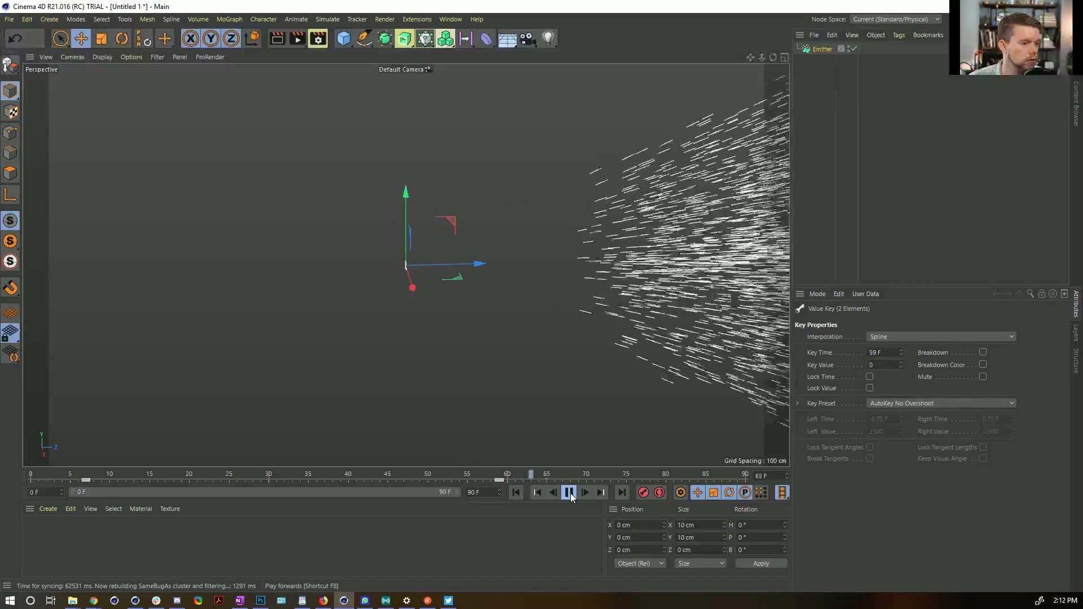
click(569, 493)
Move the zero-birthrate keys to frame 10 and return to the first frame.
drag(464, 479, 261, 484)
drag(500, 480, 131, 489)
key(shift+f)
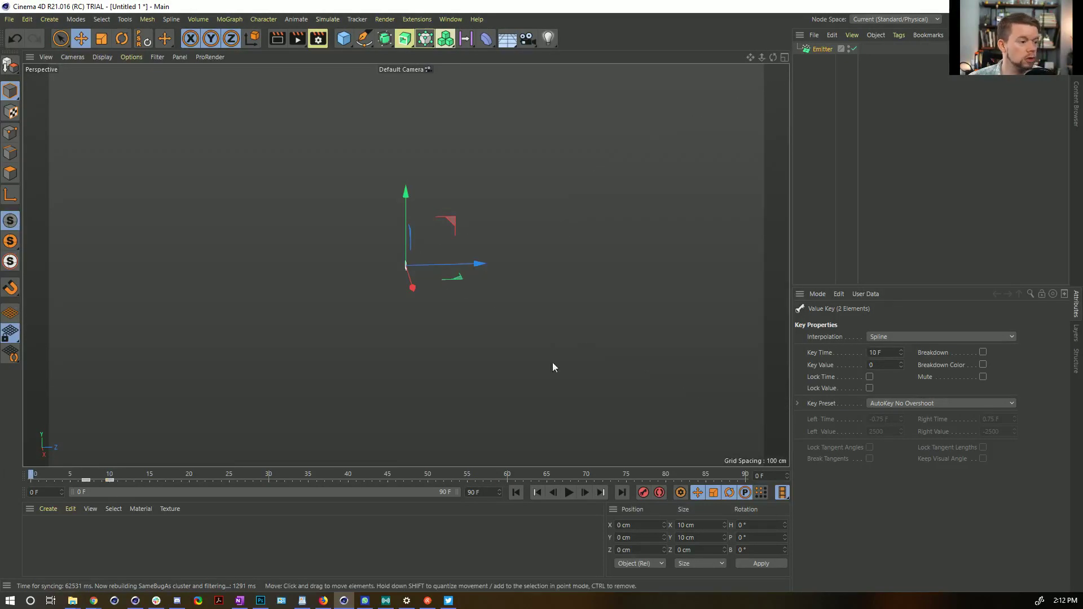
Play the emitter's keyframed particle burst twice from the first frame and rewind it.
click(830, 48)
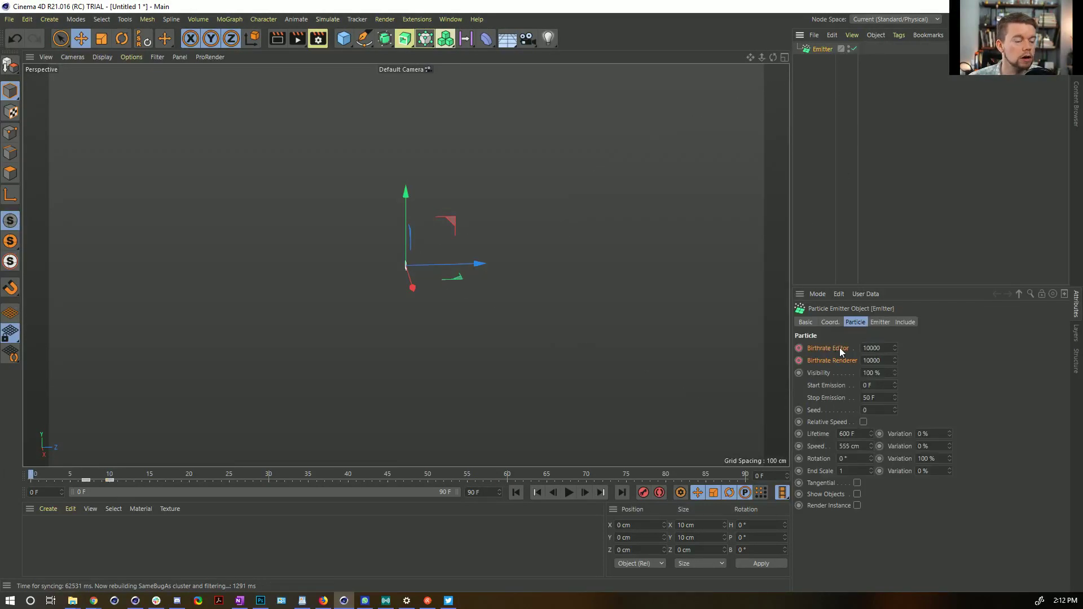
click(569, 492)
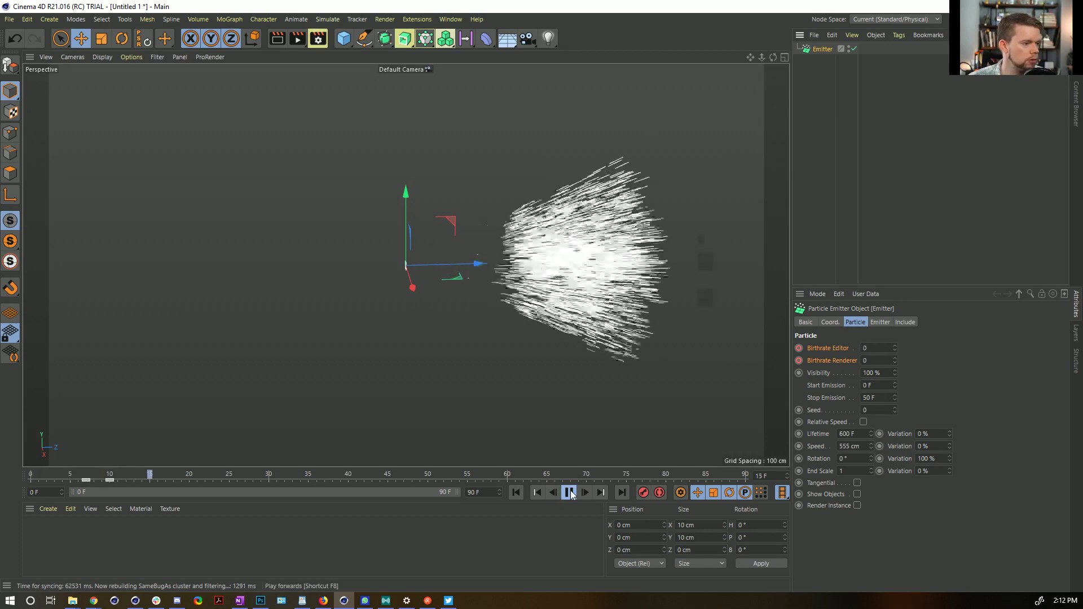
click(570, 491)
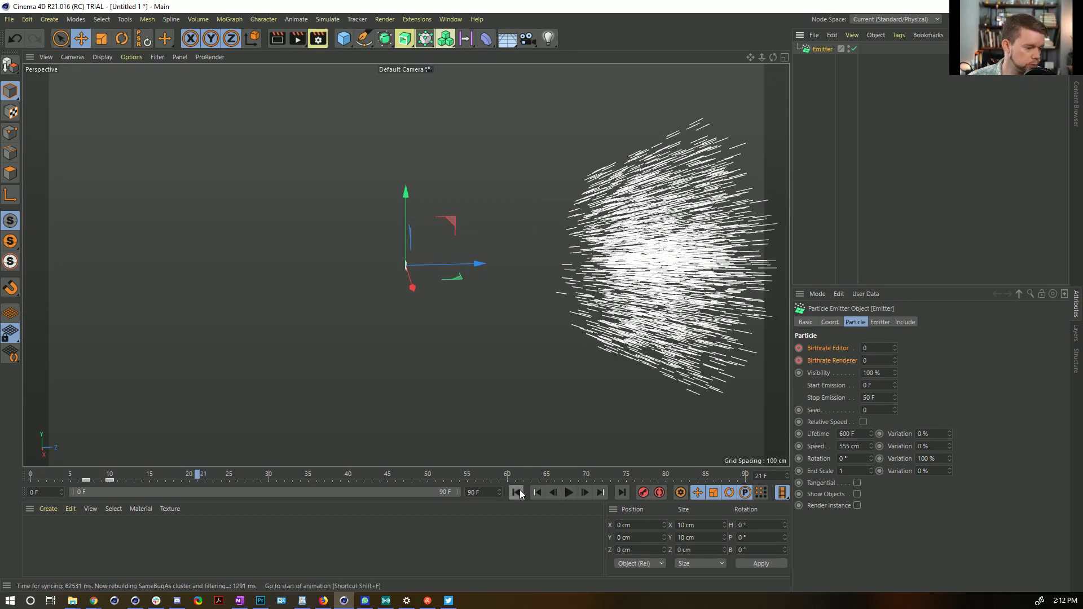
click(518, 492)
click(568, 492)
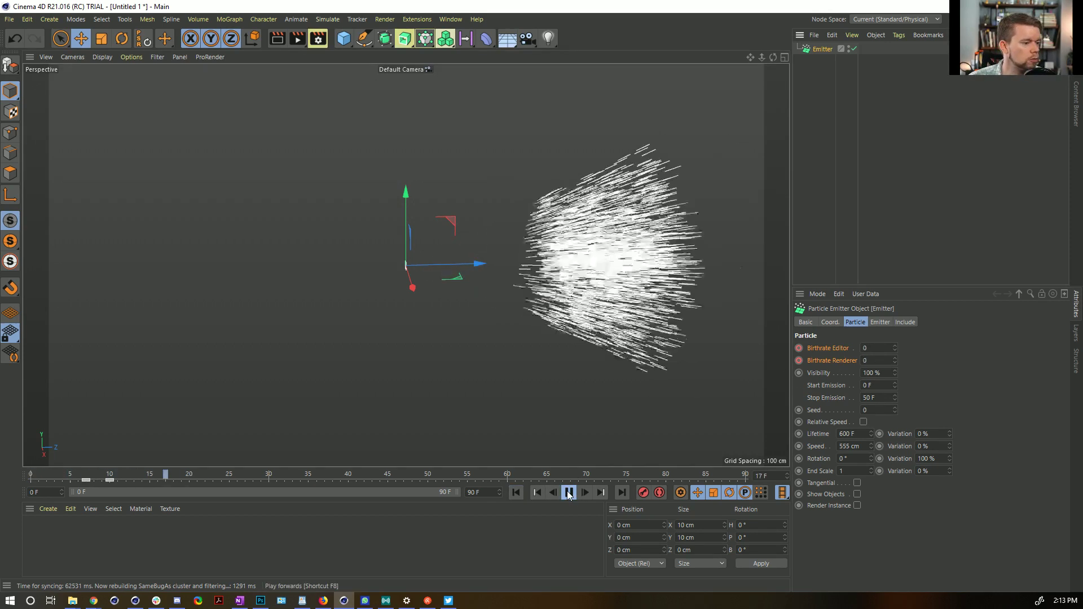
click(568, 492)
click(516, 492)
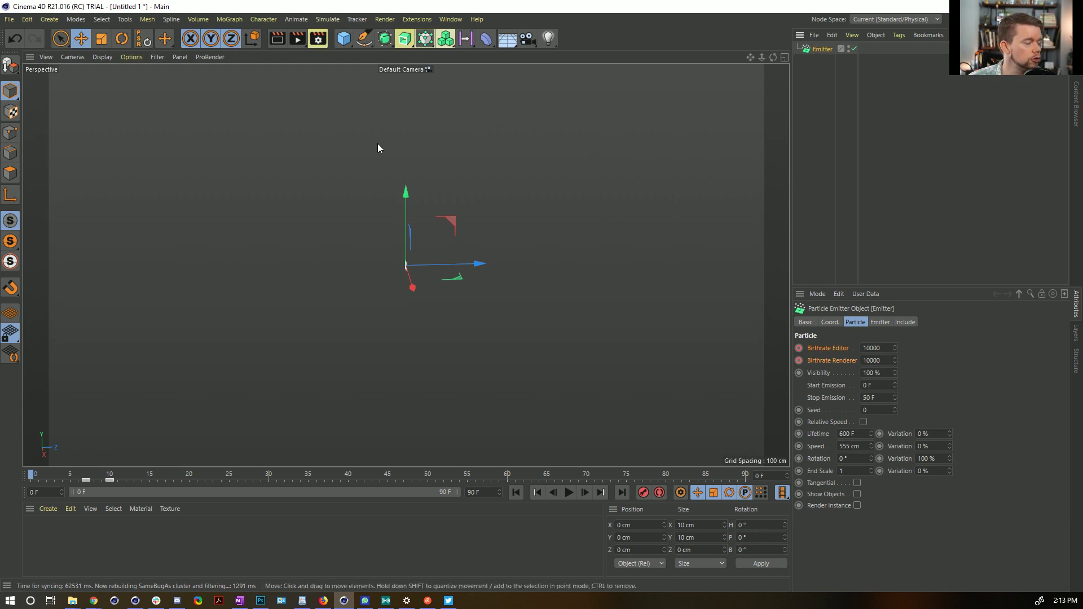
Add a Field Force to the scene and set its display line density to 100 %.
click(328, 20)
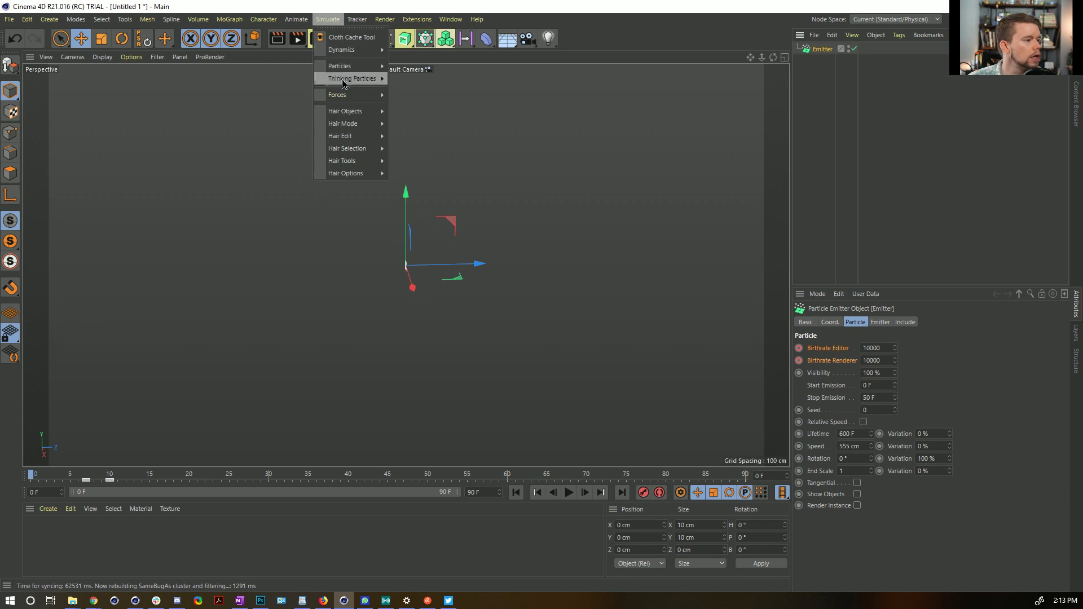
mouse_move(340, 95)
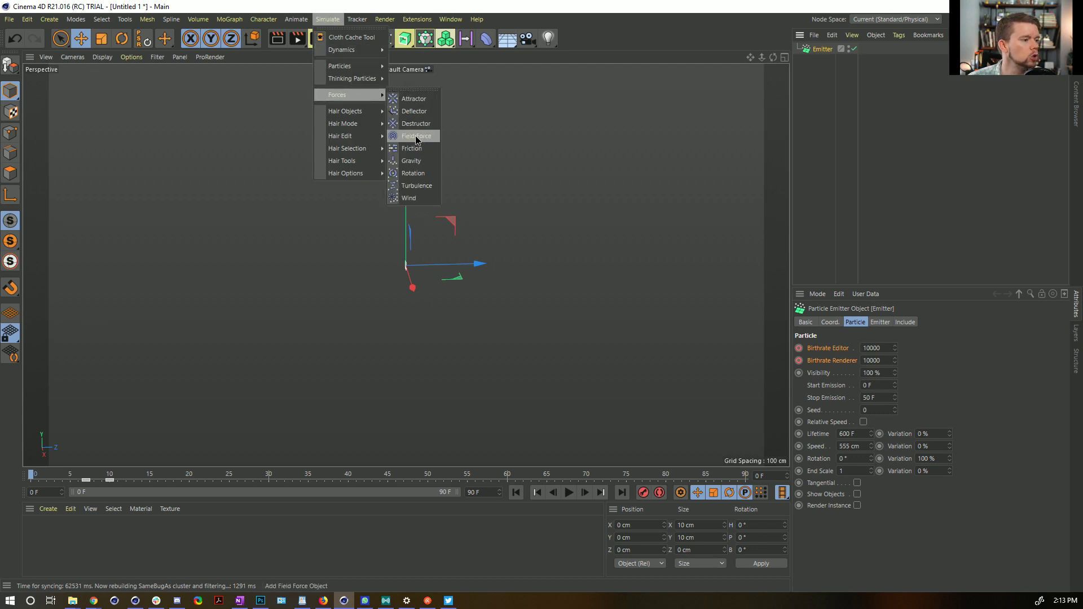
click(417, 137)
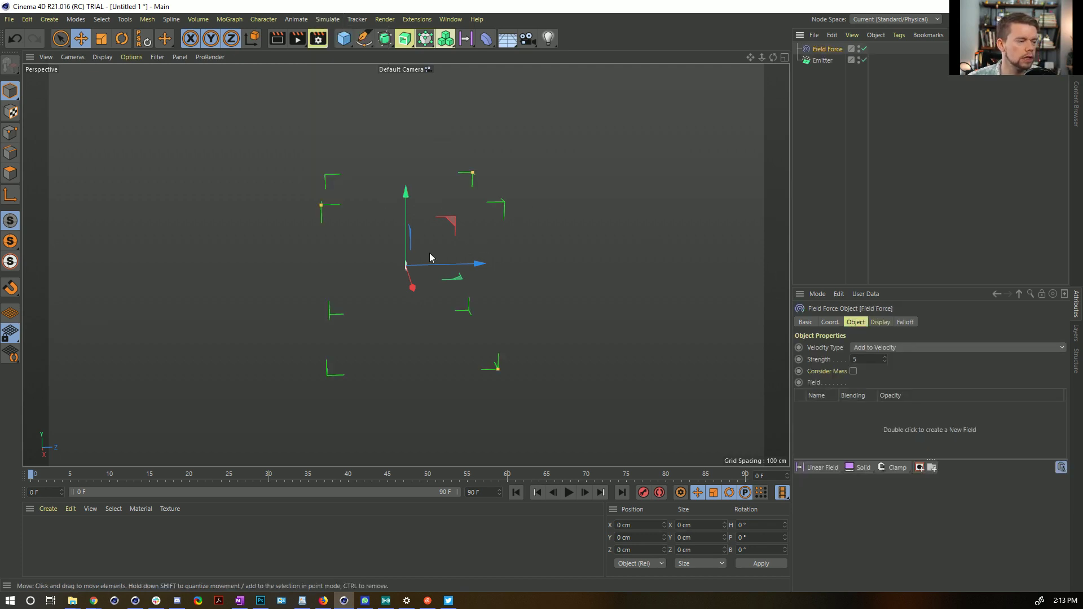
click(881, 323)
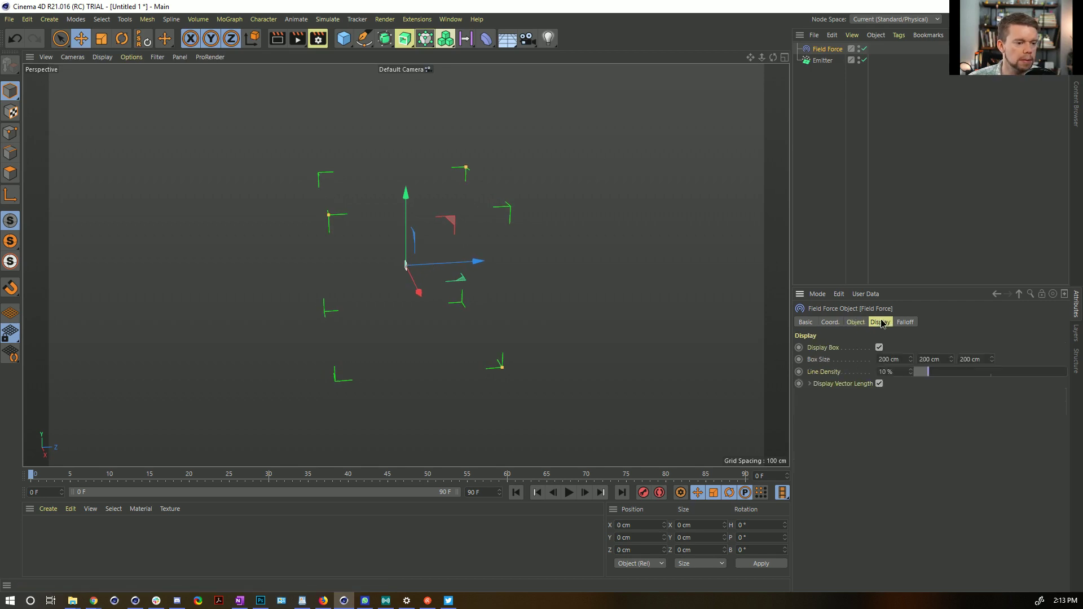
drag(966, 378, 1066, 372)
Add a Random Field to the Field Force's field list.
click(855, 323)
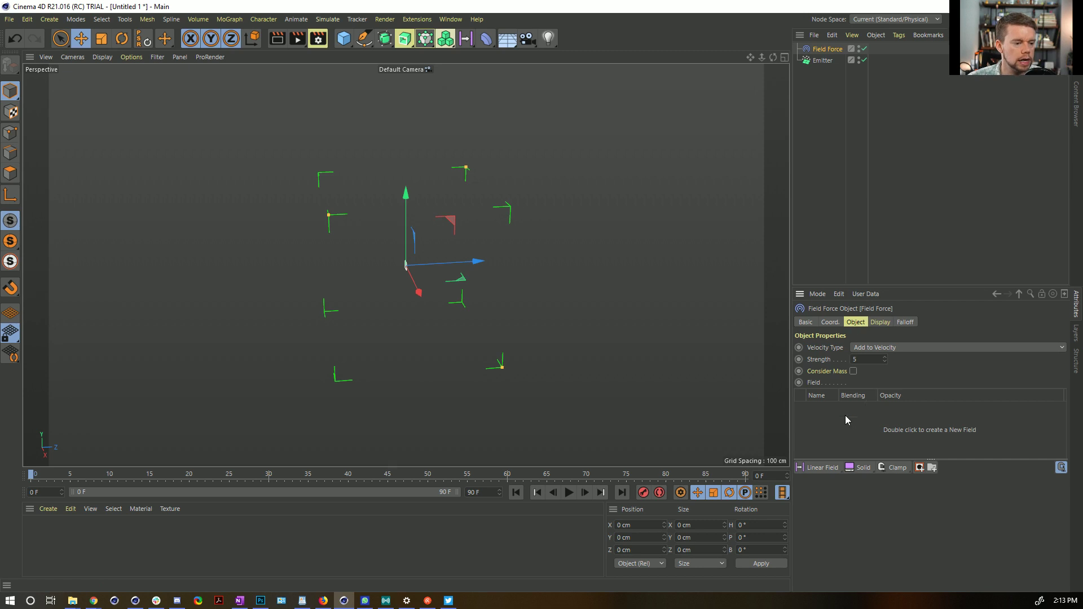
click(829, 468)
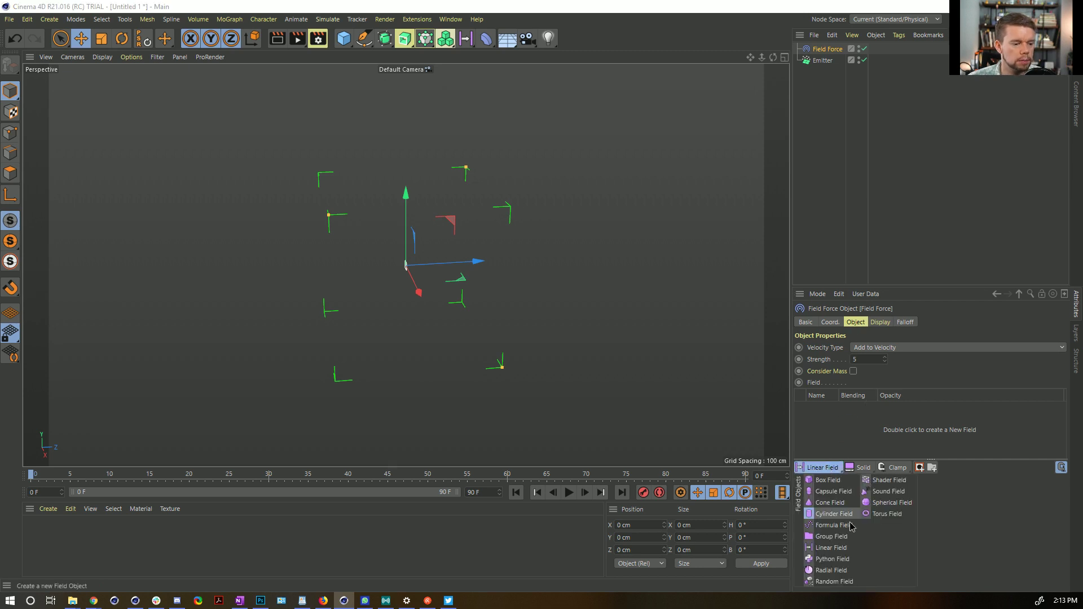
click(837, 581)
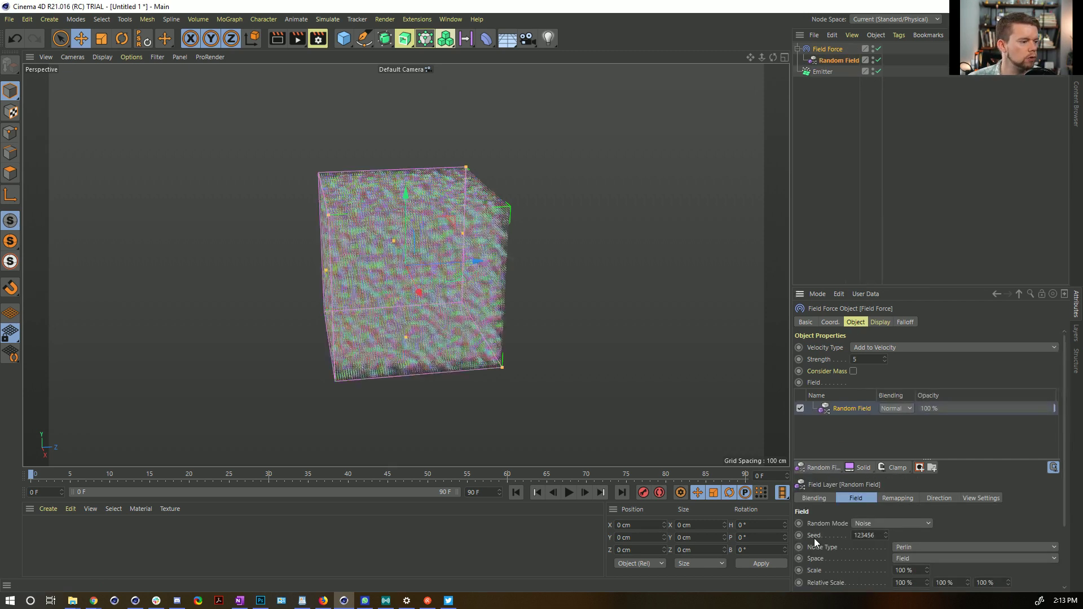
Set the Field Force's display box size to 0 cm by 1000 cm by 1000 cm.
click(880, 320)
drag(887, 288, 879, 168)
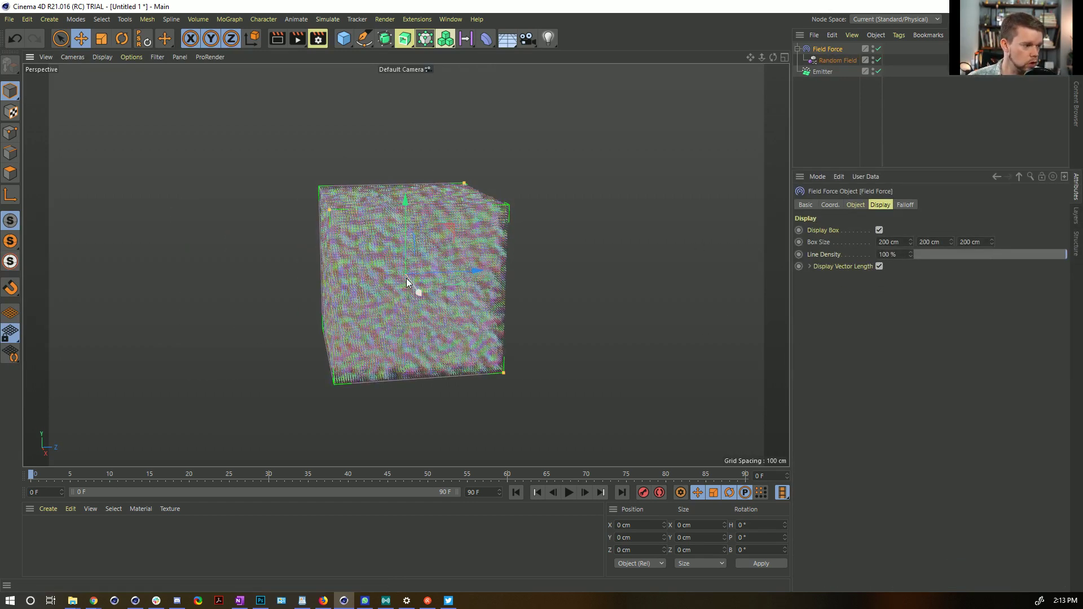
double_click(888, 242)
text(0)
key(Return)
alt+drag(559, 275, 450, 287)
click(918, 245)
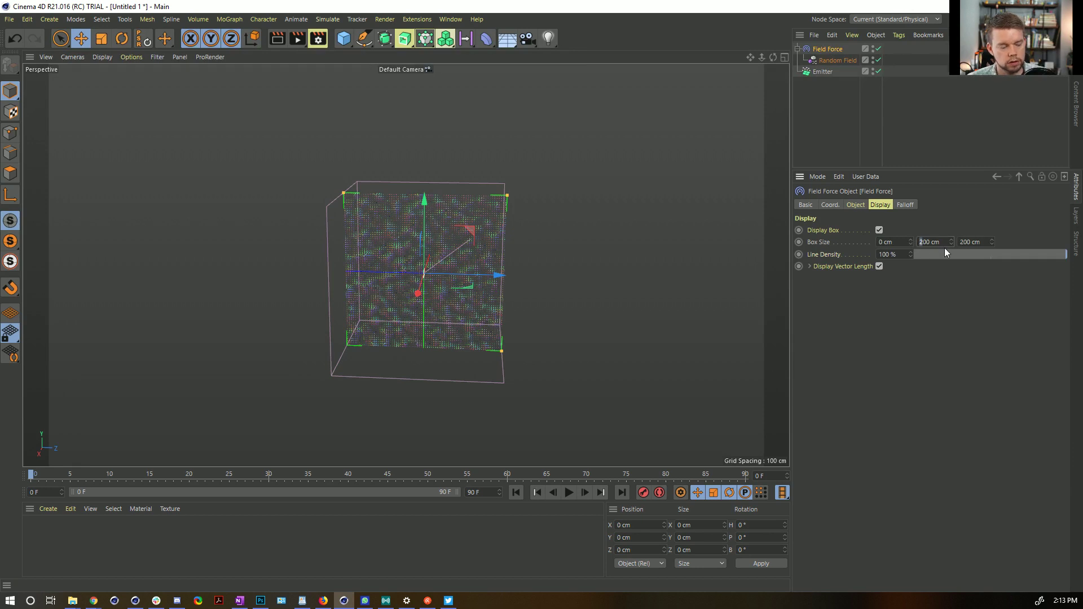
text(10)
key(Tab)
text(1000)
key(Return)
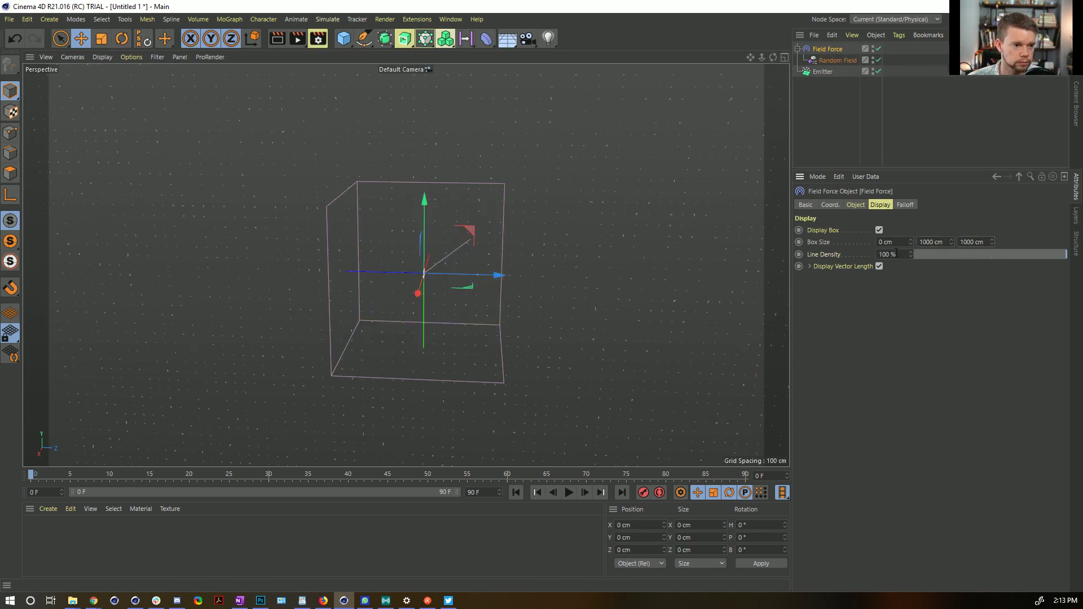
Move the Field Force along Z to about 426 cm and play the particles into it up to frame 23.
alt+drag(451, 244, 505, 237)
alt+right_drag(515, 237, 431, 269)
drag(552, 258, 664, 257)
key(ctrl+z)
drag(551, 259, 712, 266)
click(568, 492)
click(568, 493)
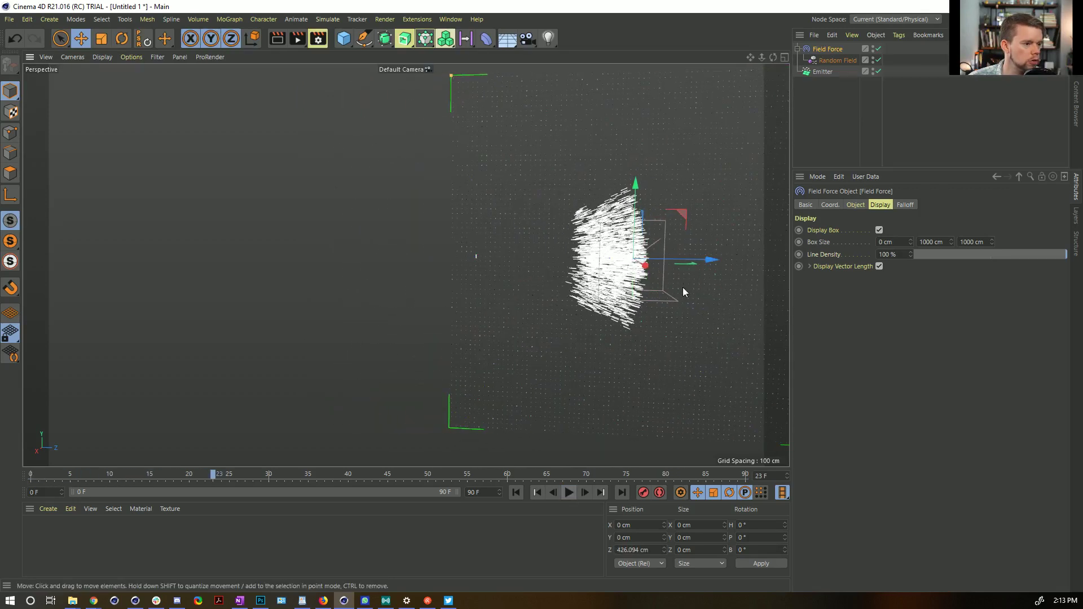
Try a displayed vector length scale of about 7.51 on the Field Force and reset it to 1.
alt+middle_drag(666, 166, 484, 202)
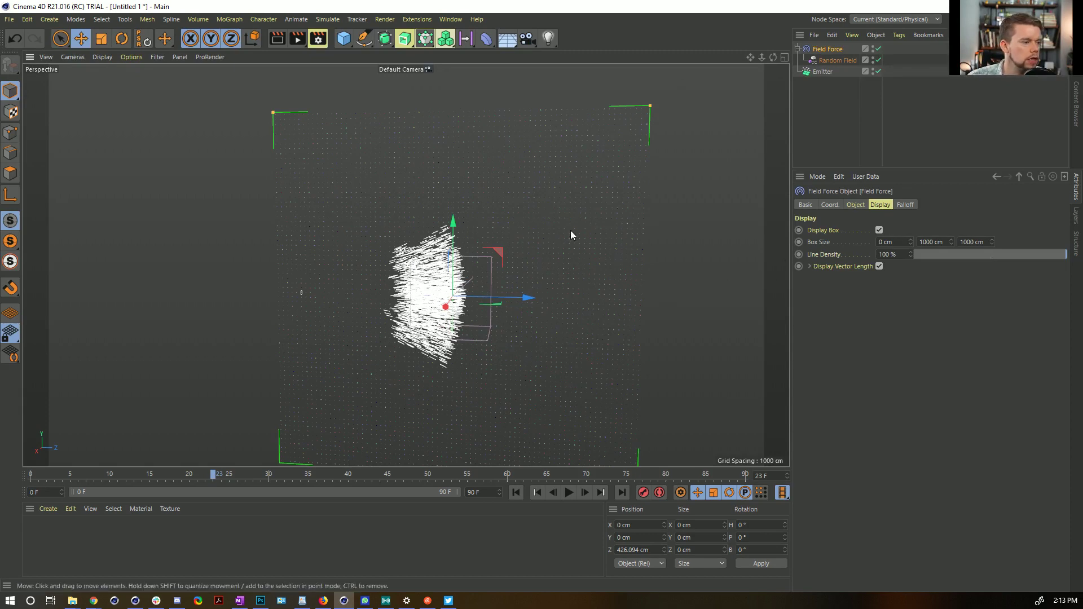
scroll(564, 231, up, 3)
scroll(507, 224, up, 1)
scroll(517, 202, up, 3)
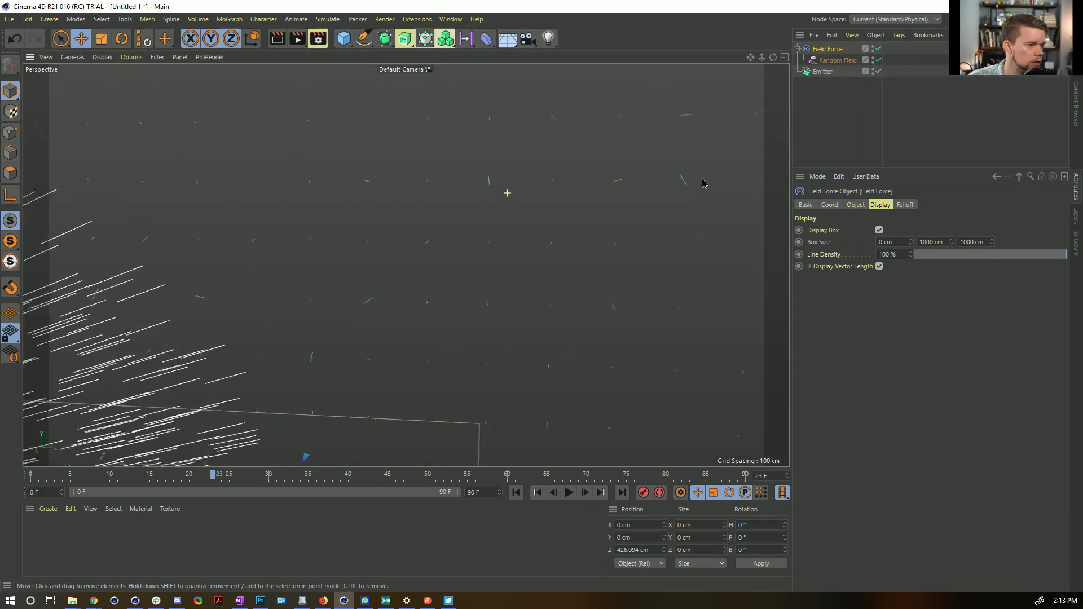
alt+drag(515, 191, 401, 263)
mouse_move(477, 226)
alt+mouse_down()
mouse_move(364, 240)
mouse_move(461, 225)
alt+mouse_up()
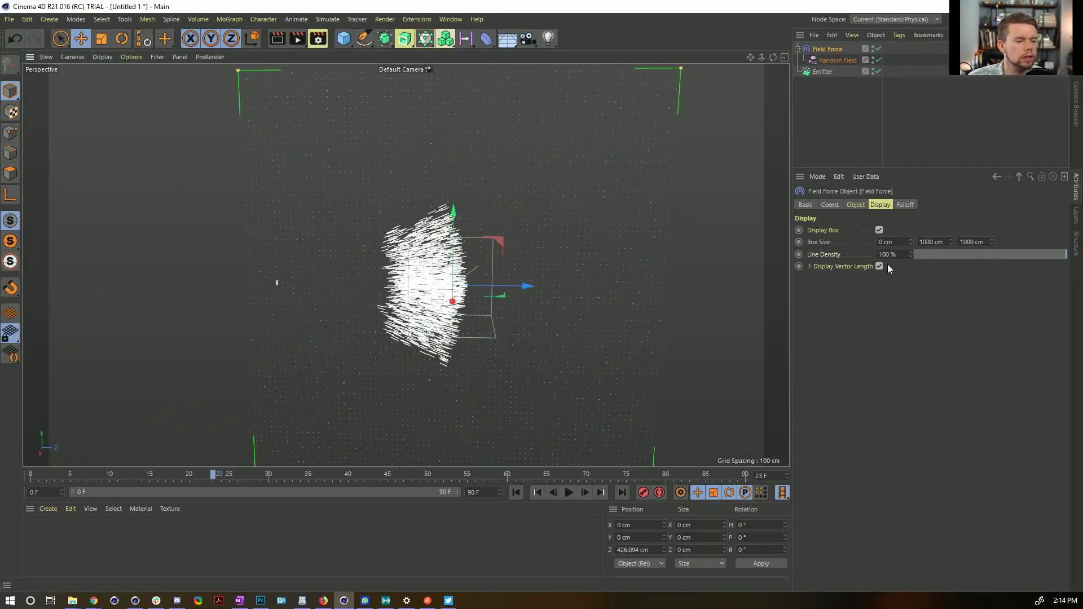
click(808, 266)
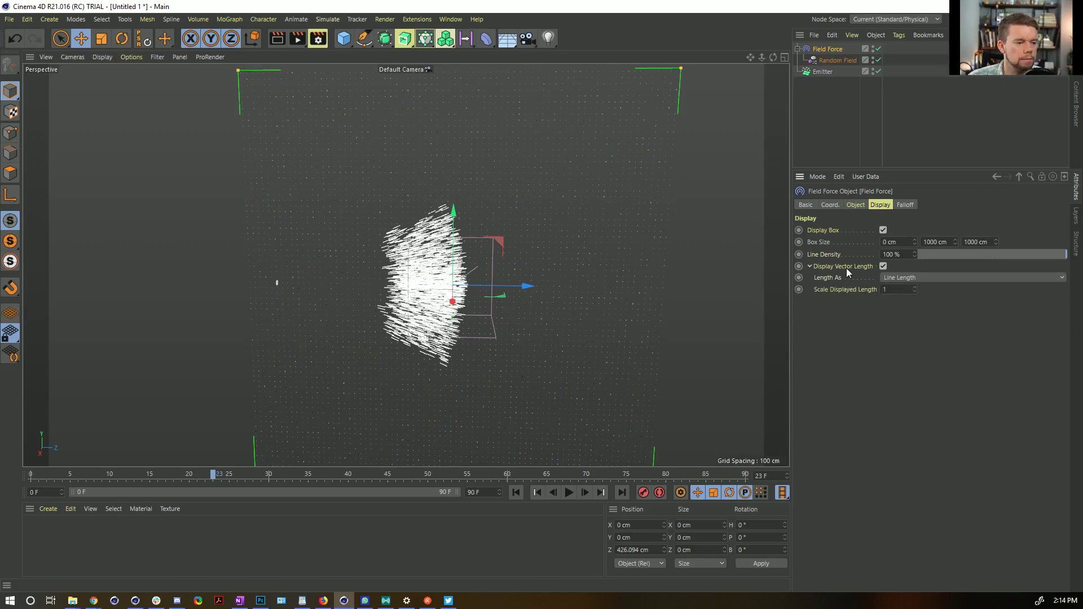
drag(914, 291, 644, 415)
alt+drag(523, 235, 544, 228)
scroll(563, 222, up, 4)
scroll(524, 189, down, 2)
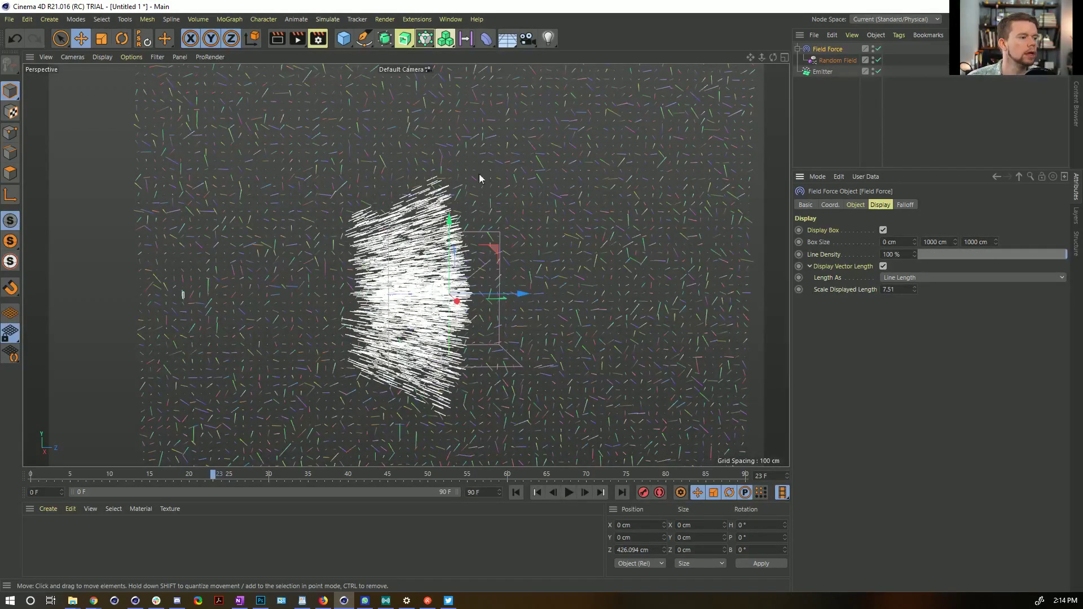
text(1)
key(Return)
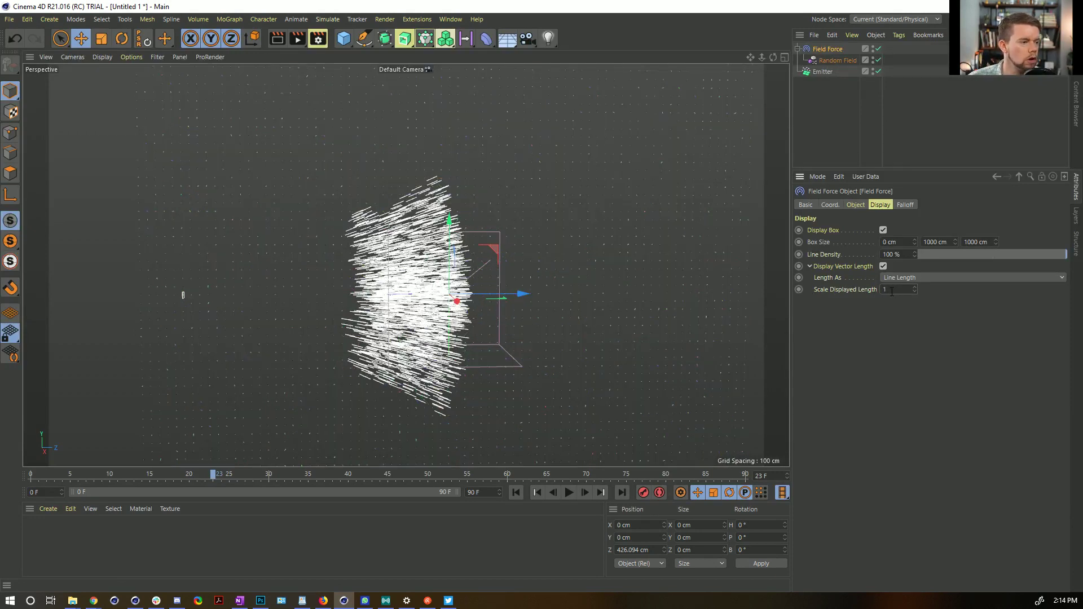
Set the Random Field's noise scale to 1000 %.
click(837, 60)
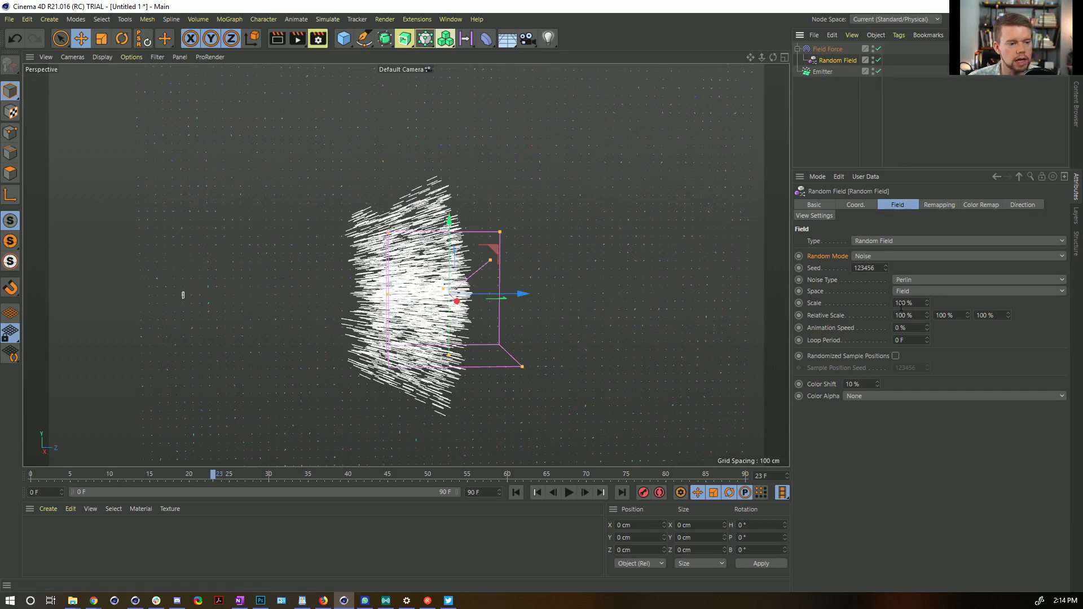
text(0)
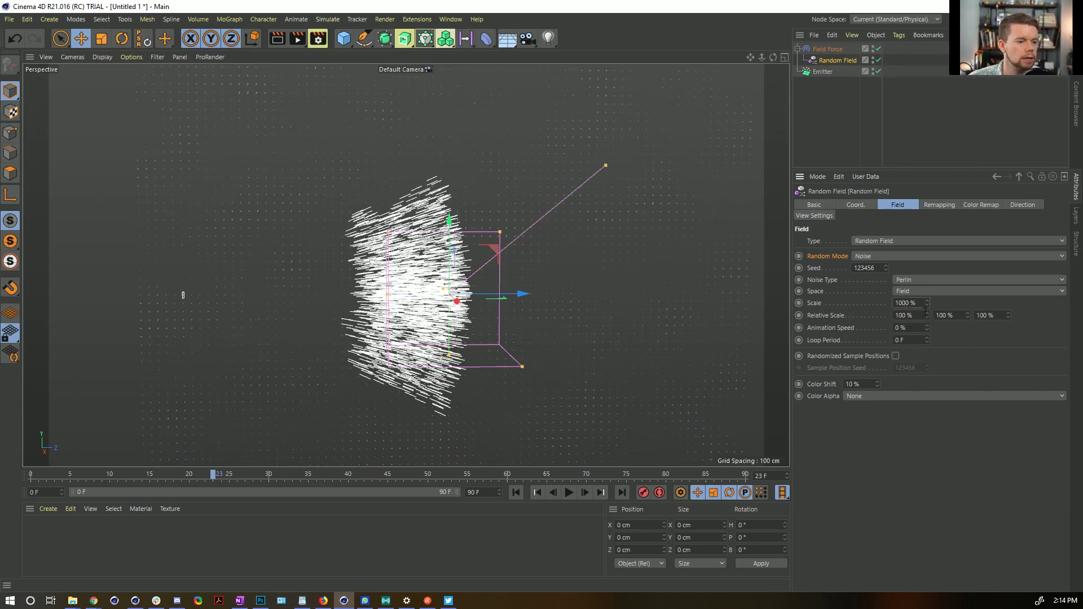
scroll(506, 248, down, 3)
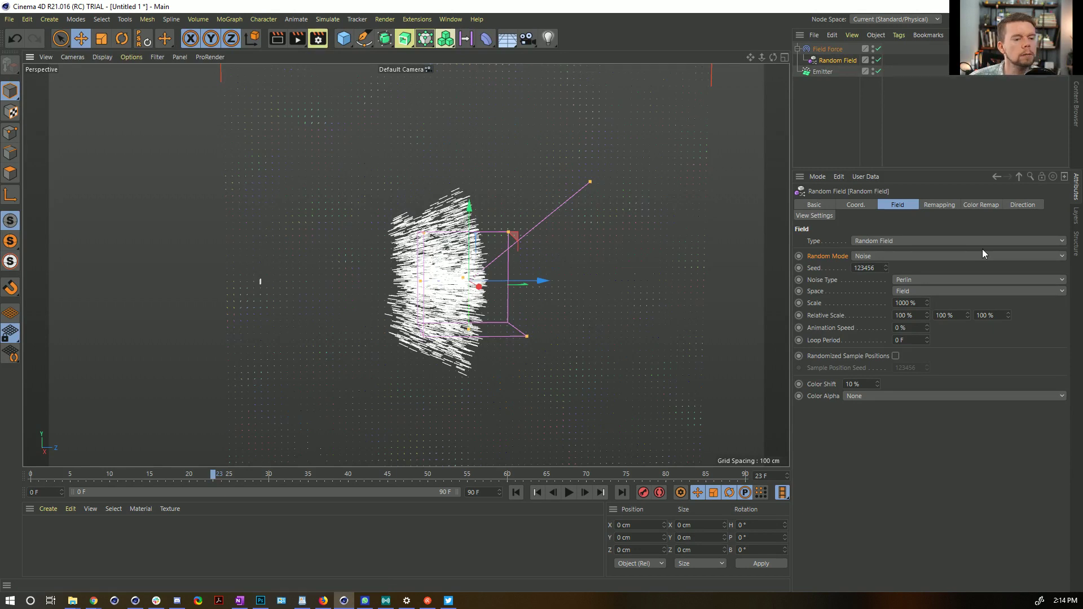
Choose Add to Velocity as the Field Force's velocity type.
click(827, 49)
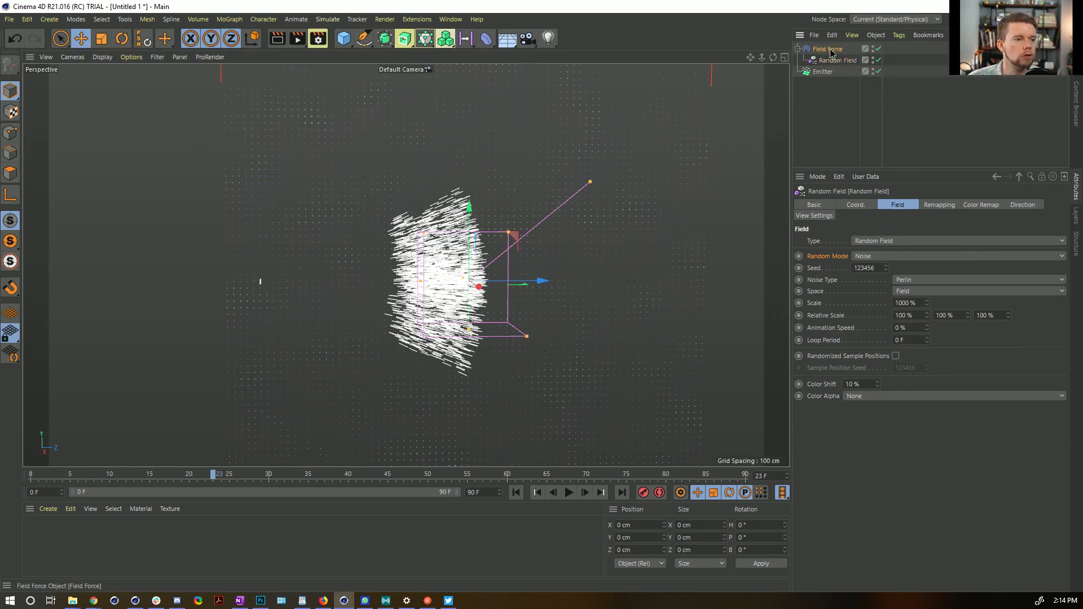
click(855, 206)
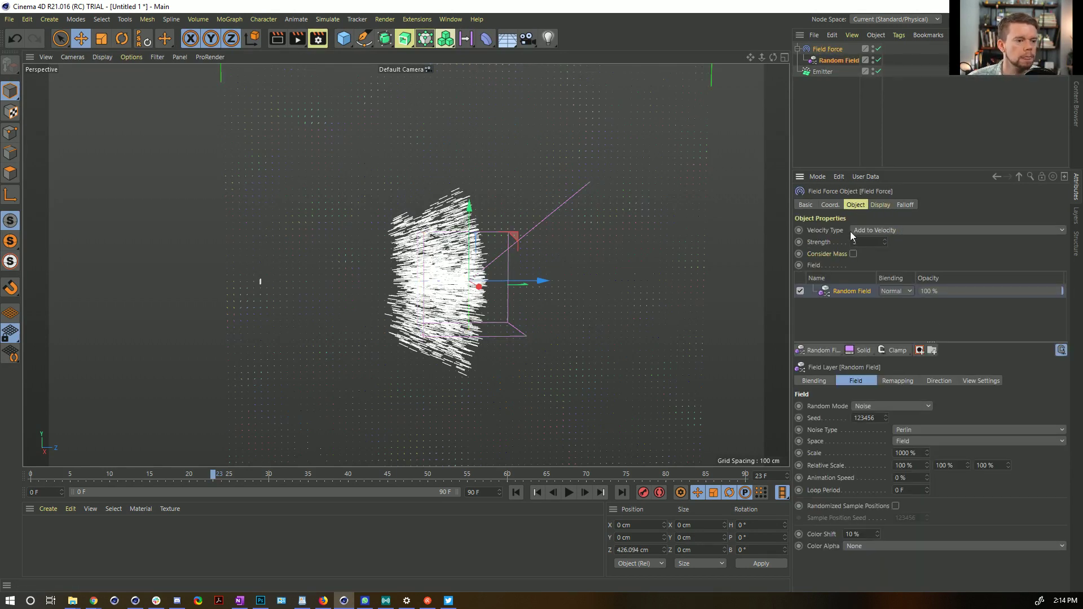
click(895, 230)
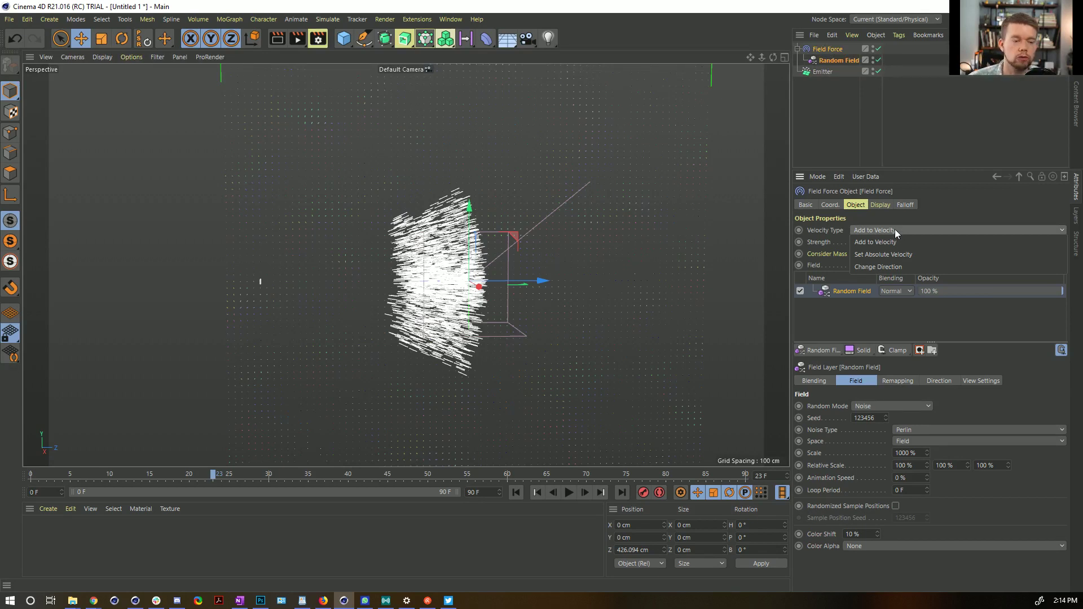
click(959, 241)
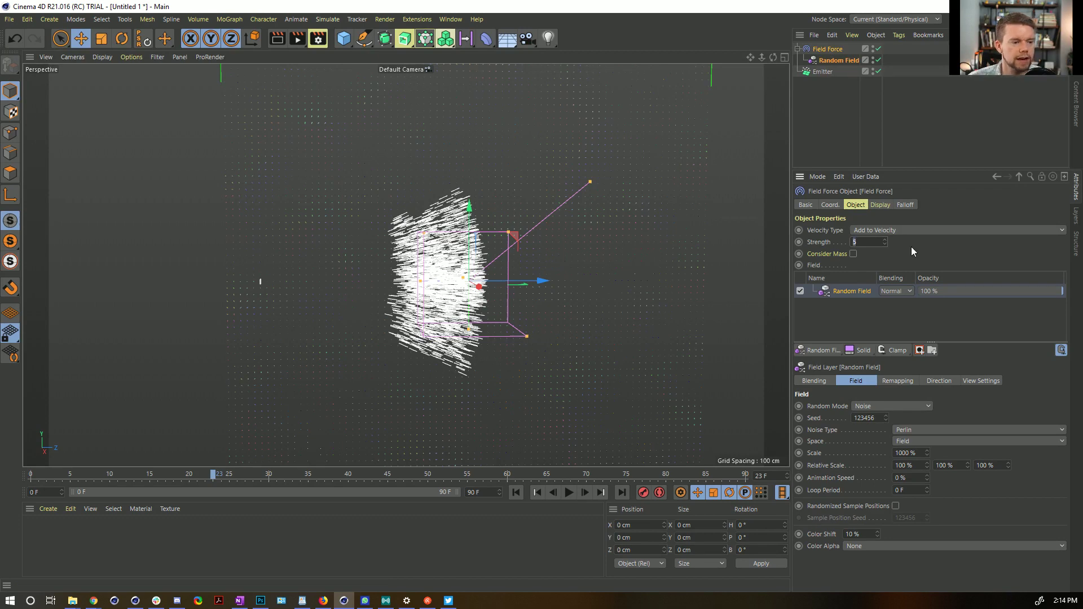
Set the Field Force's strength to 55.
text(5)
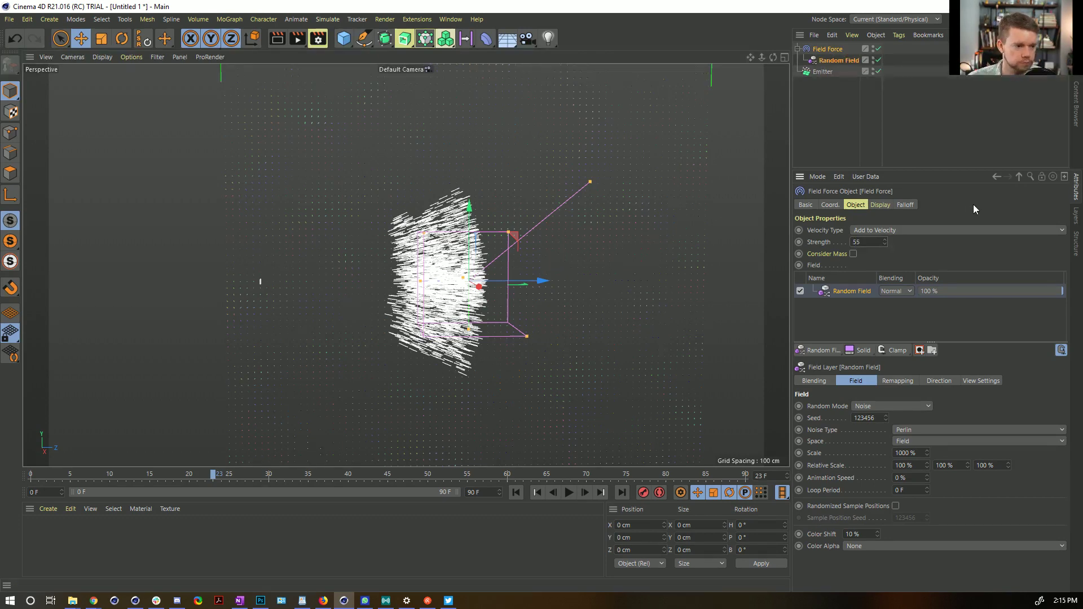
key(Return)
text(5)
key(Return)
double_click(858, 241)
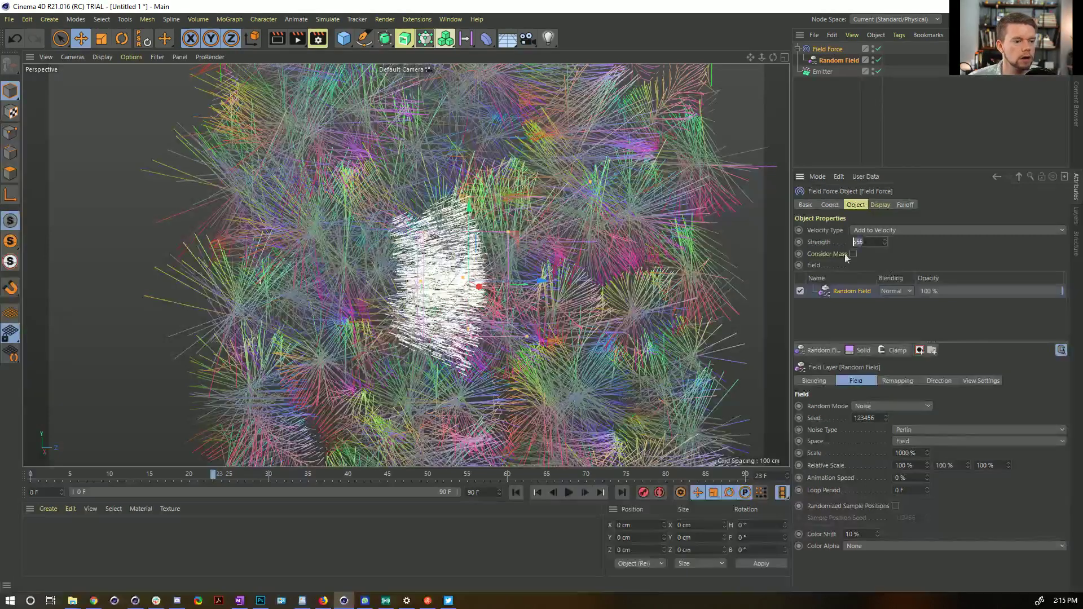
text(55)
key(Return)
Play the particles from the start through the Field Force up to frame 45 and examine the burst from another angle.
click(515, 493)
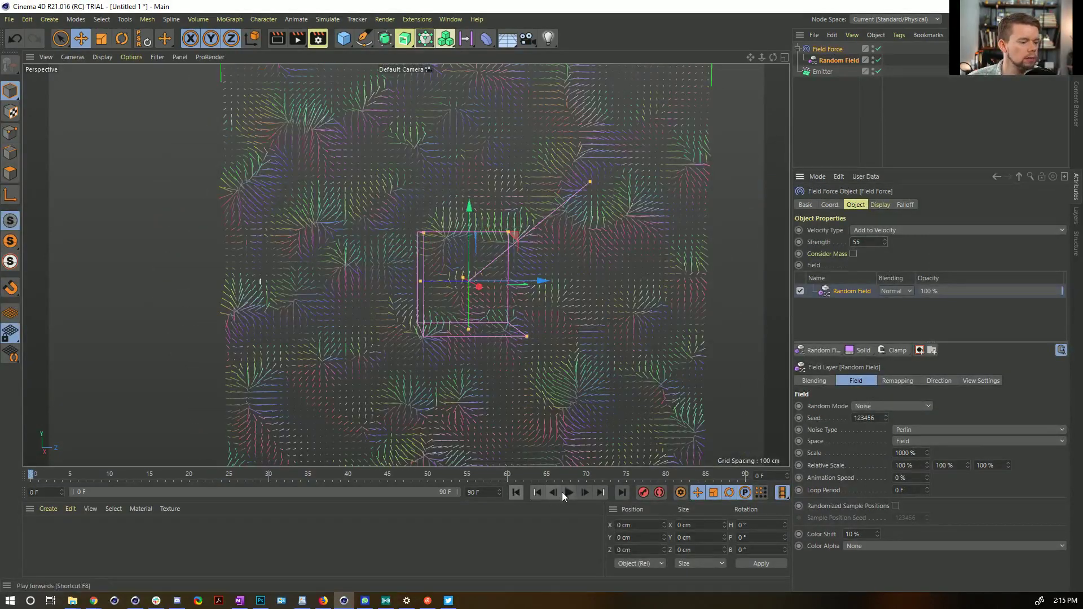
click(569, 493)
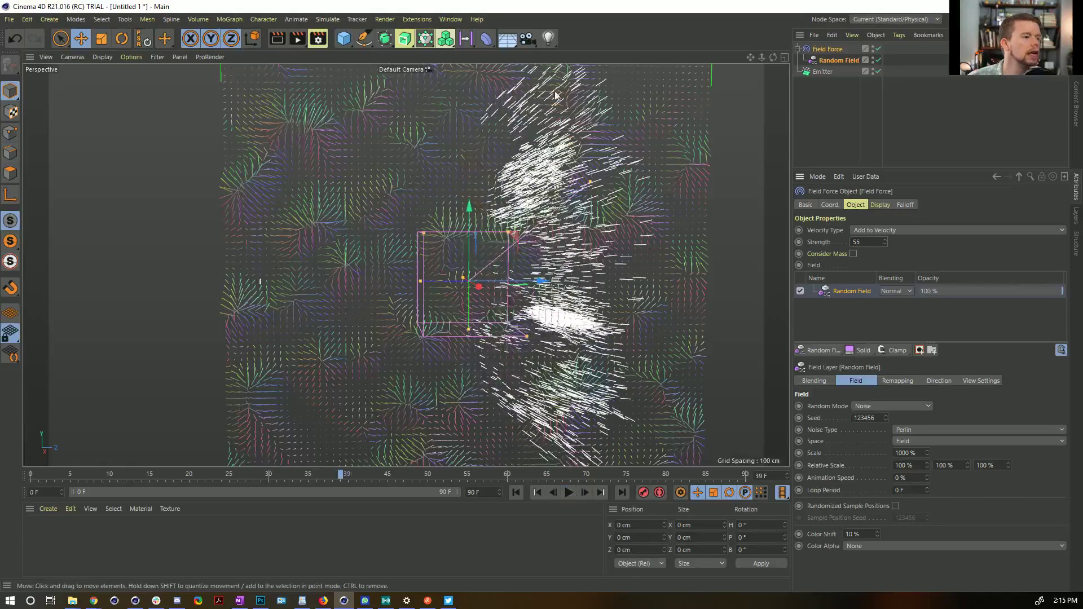
click(514, 493)
click(568, 493)
click(570, 493)
alt+drag(395, 225, 514, 246)
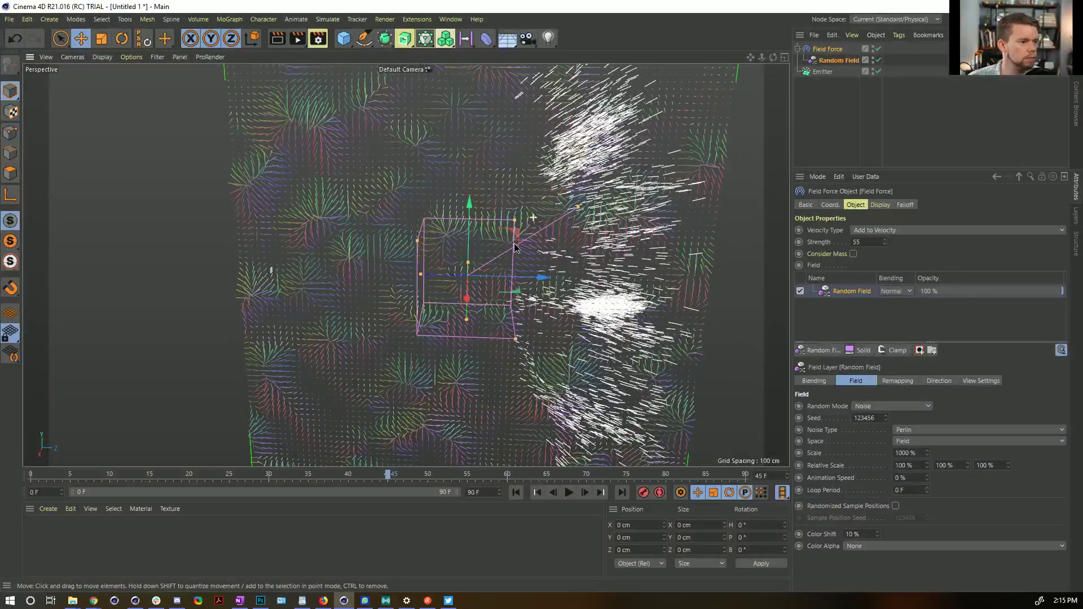
alt+drag(570, 379, 598, 381)
Set the Random Field's noise scale to 300 % and play the particles up to frame 38.
click(517, 493)
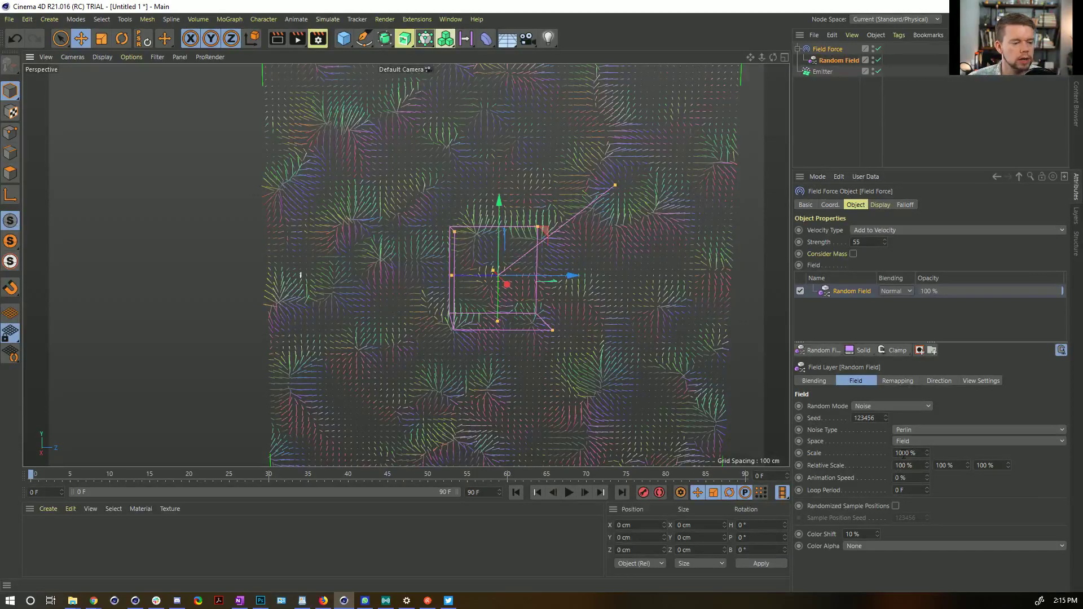
key(Return)
click(568, 492)
click(568, 492)
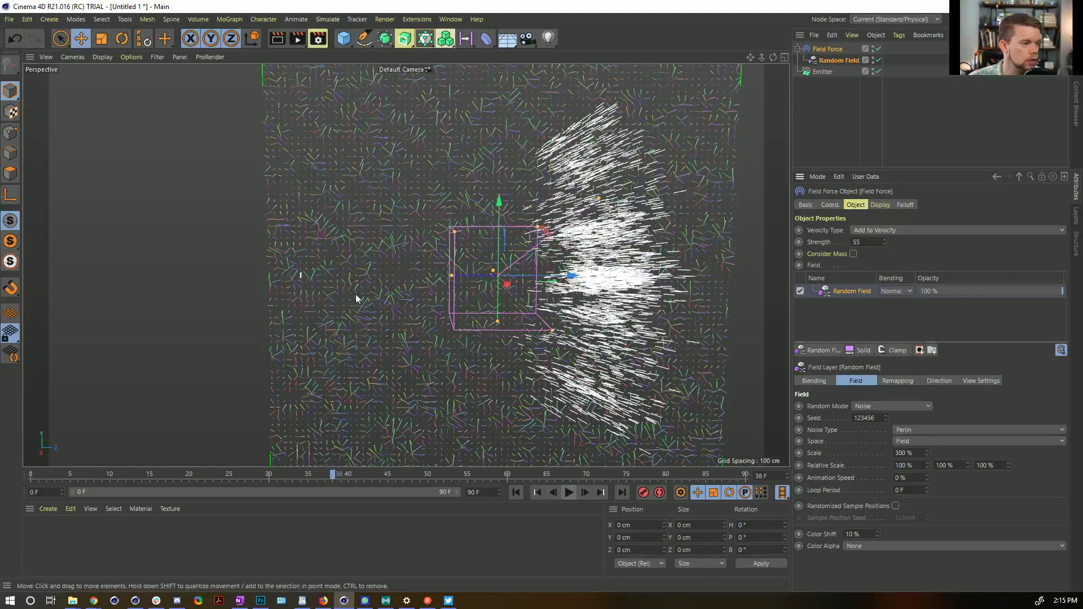
alt+drag(405, 227, 549, 242)
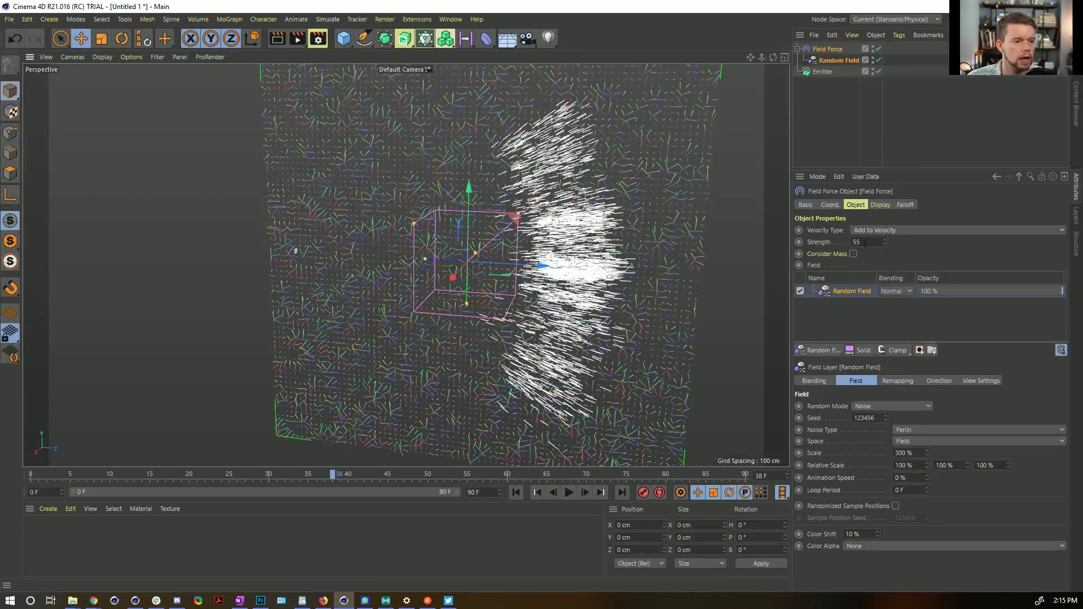
Set the Field Force's strength to 255 and replay the particles from the start up to frame 41.
text(2)
key(Return)
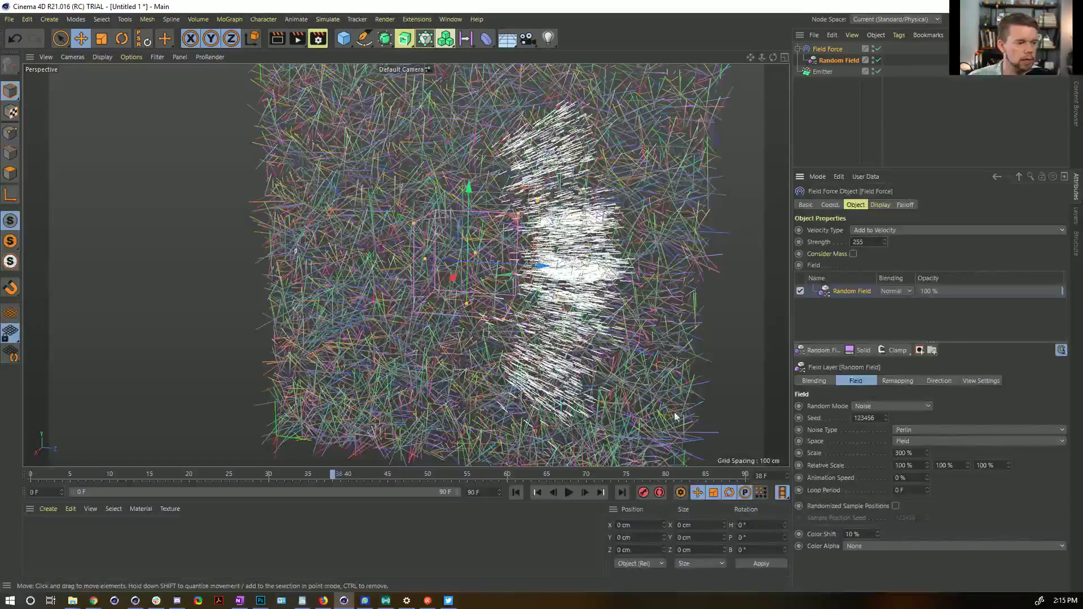
click(515, 492)
click(569, 493)
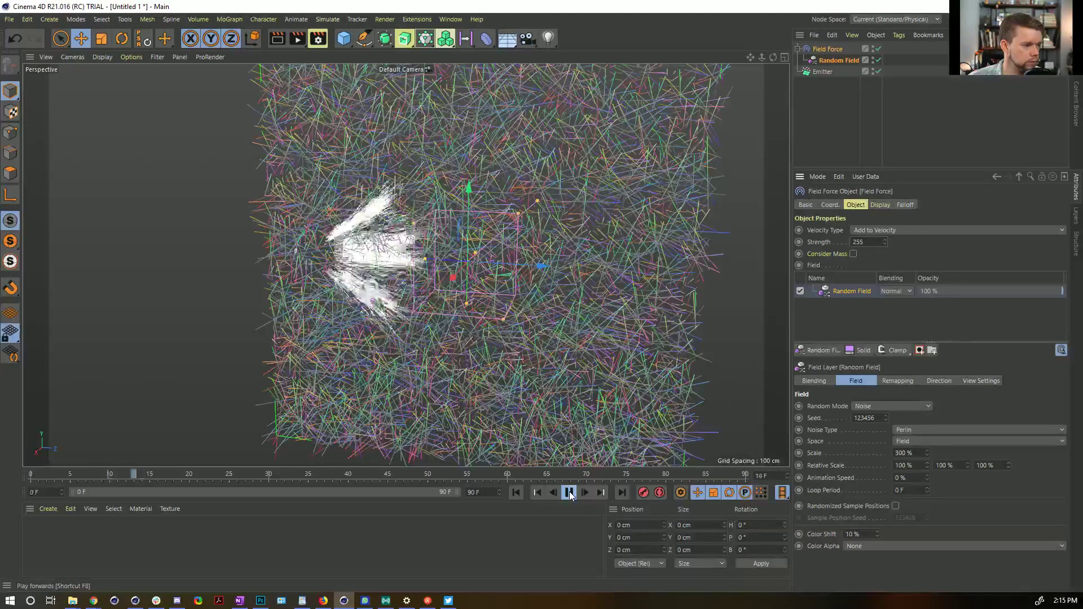
click(569, 492)
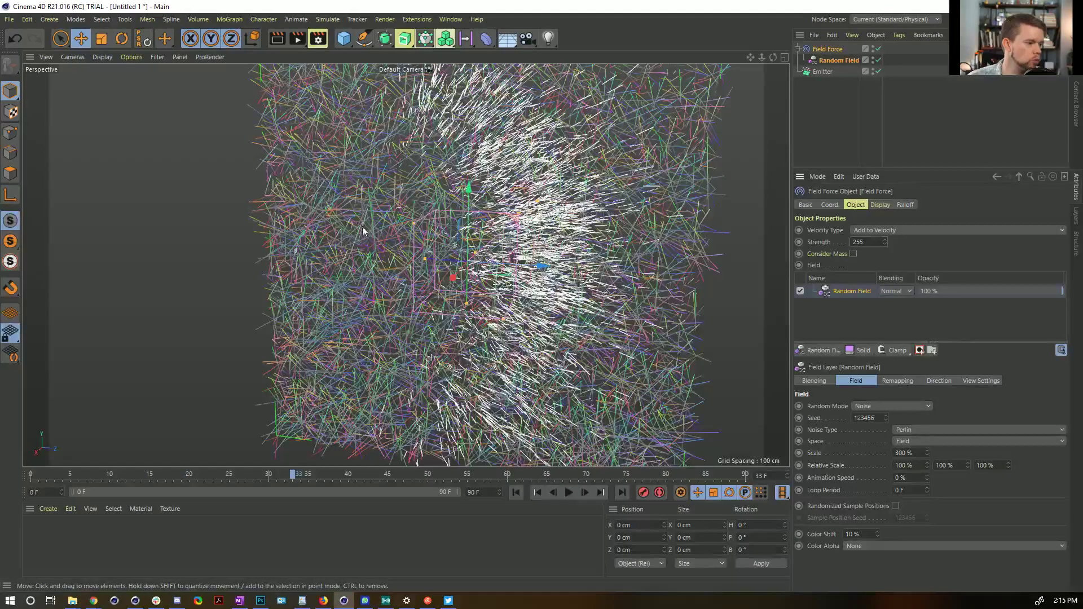
click(515, 492)
click(569, 493)
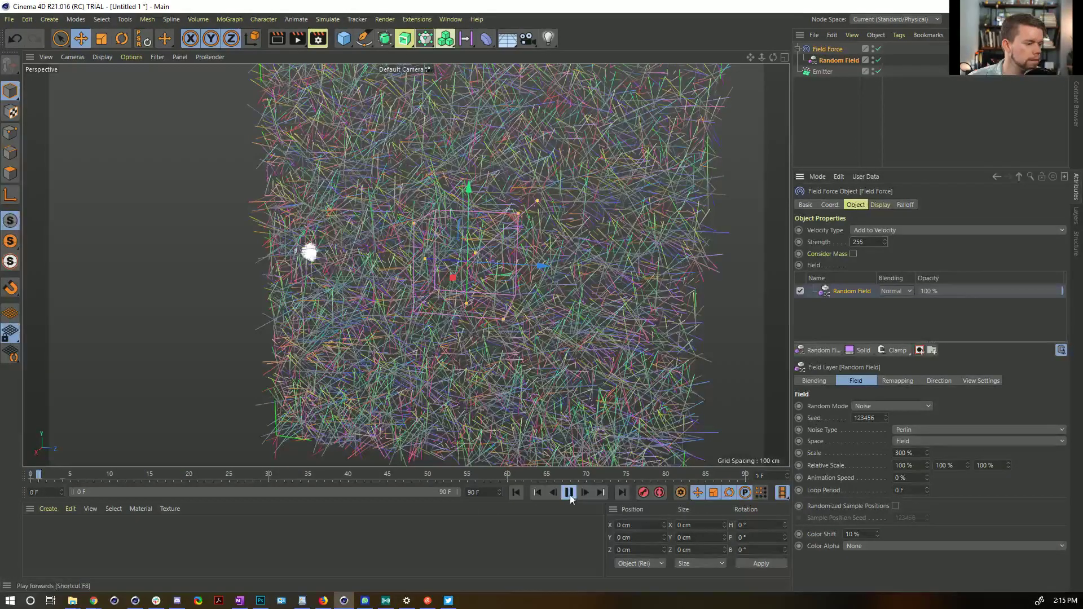
click(569, 493)
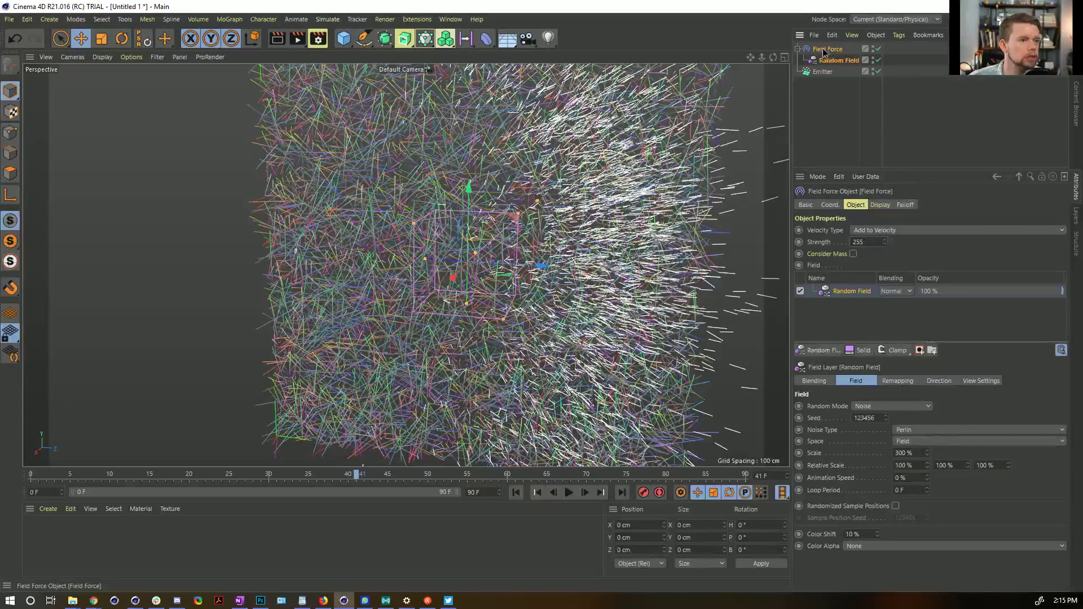
Add a Solid layer above the Random Field in the Field Force's field list and set its blending to Normal.
click(861, 348)
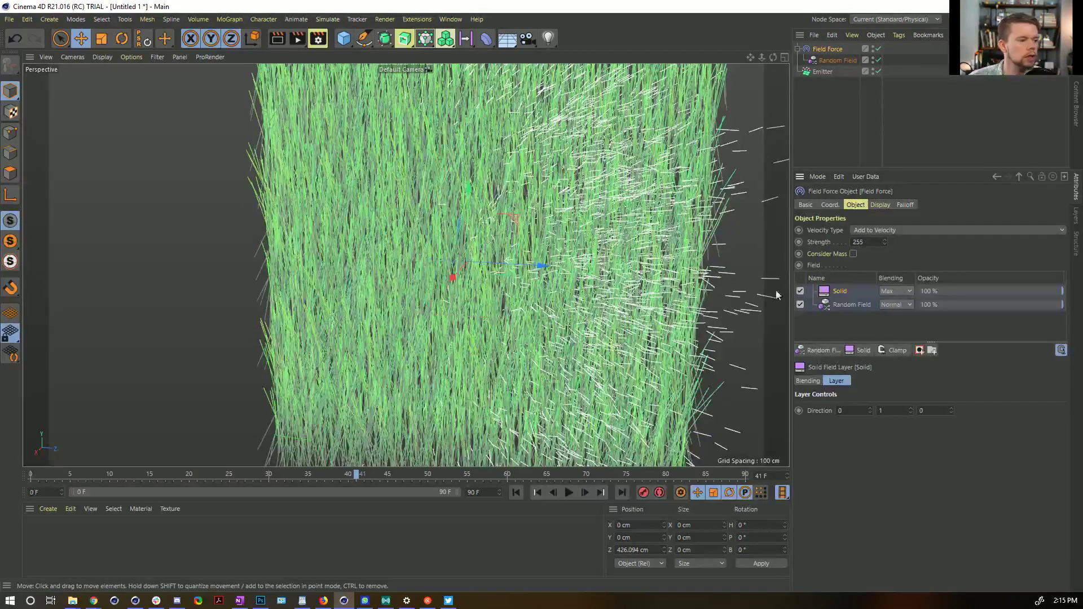
click(896, 291)
click(896, 307)
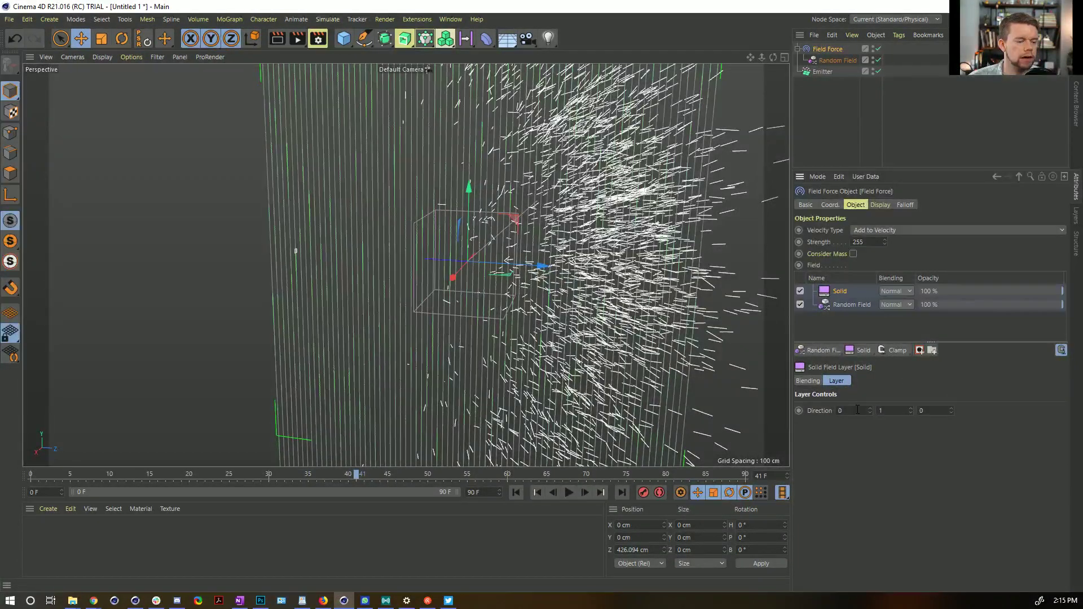
Set the Solid layer's direction to 0, 0, 1, preview the particle motion and return to frame 0.
click(892, 411)
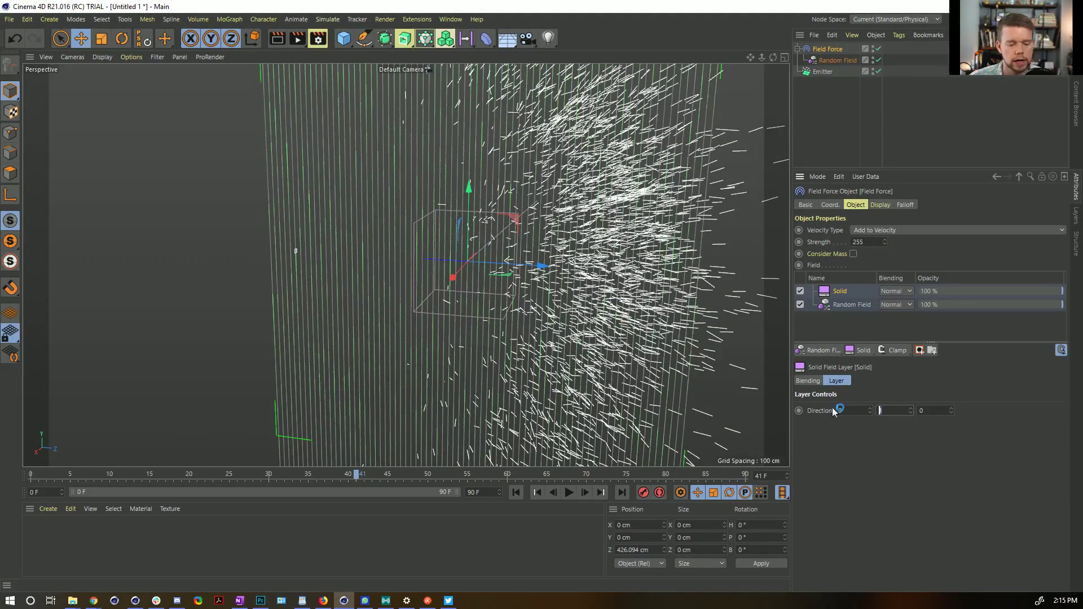
key(Return)
text(1)
key(Return)
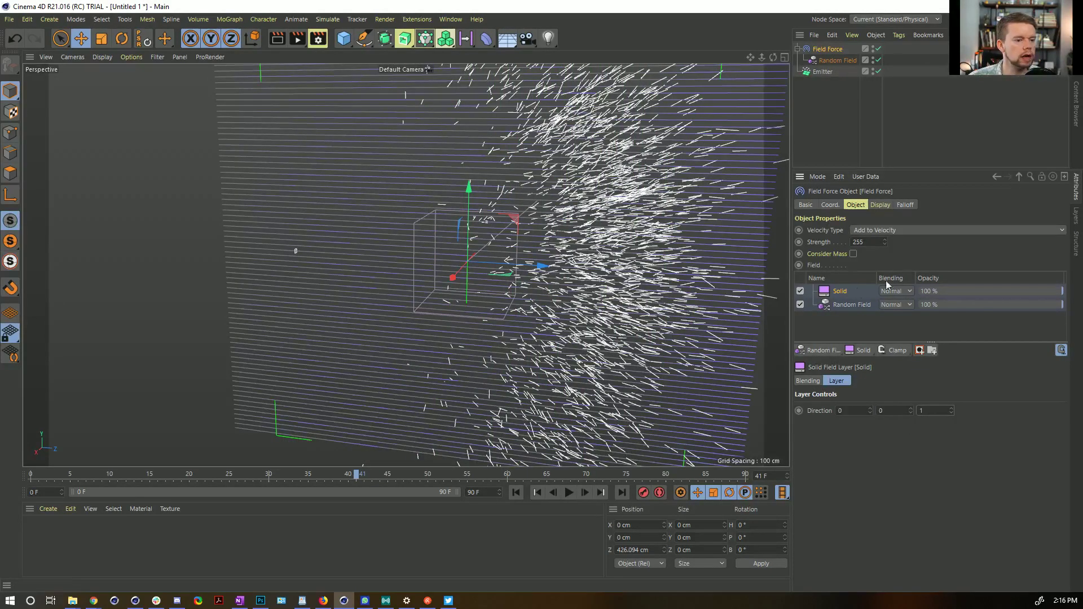
click(515, 492)
click(569, 492)
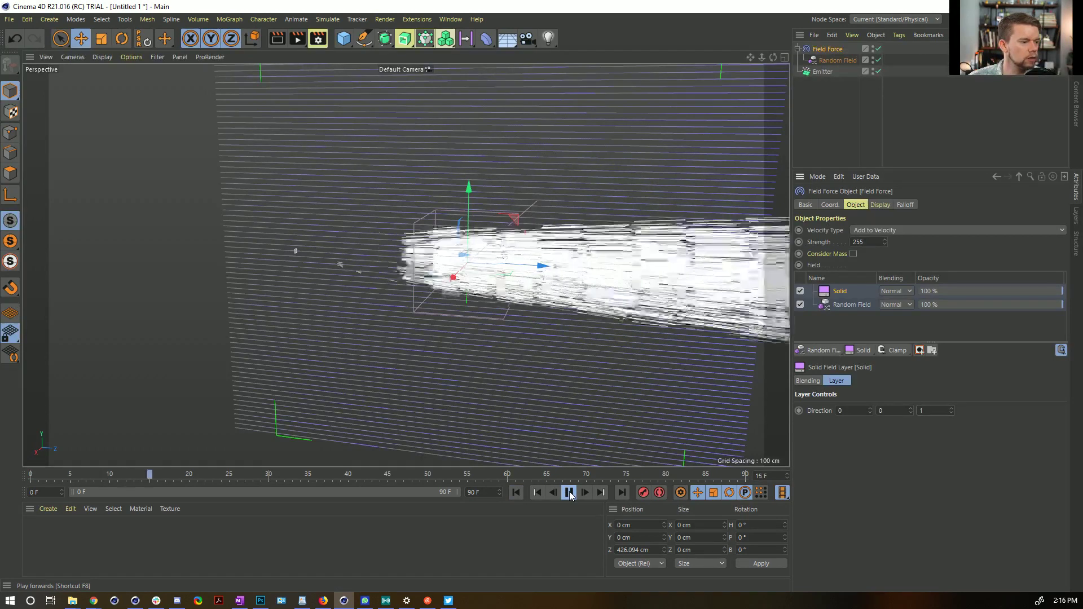
click(568, 492)
click(516, 492)
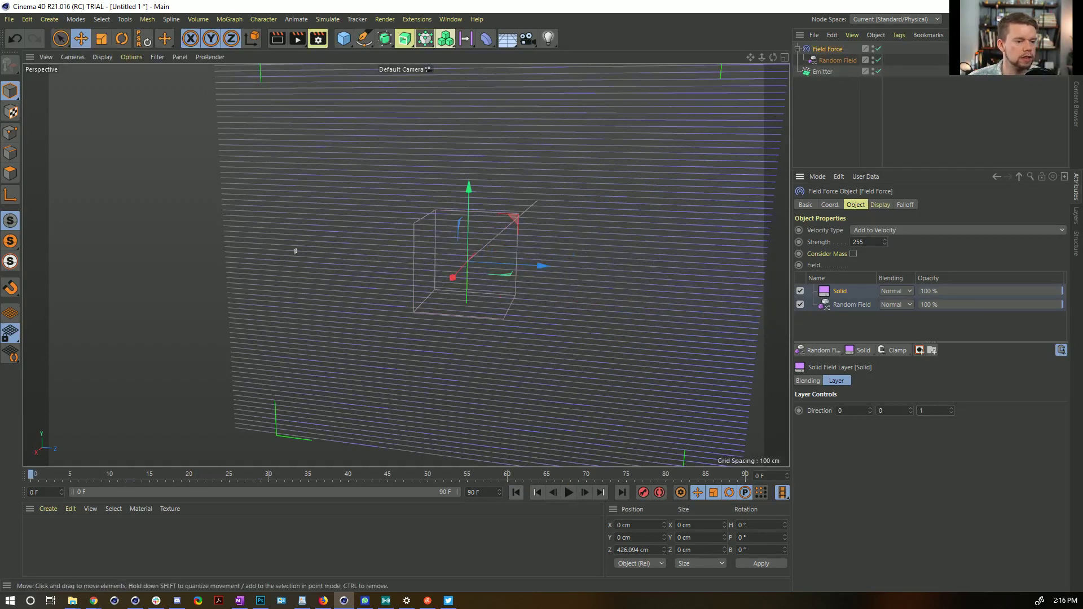
Move the Solid layer below the Random Field and set the Random Field's blending to Add.
click(889, 294)
click(856, 324)
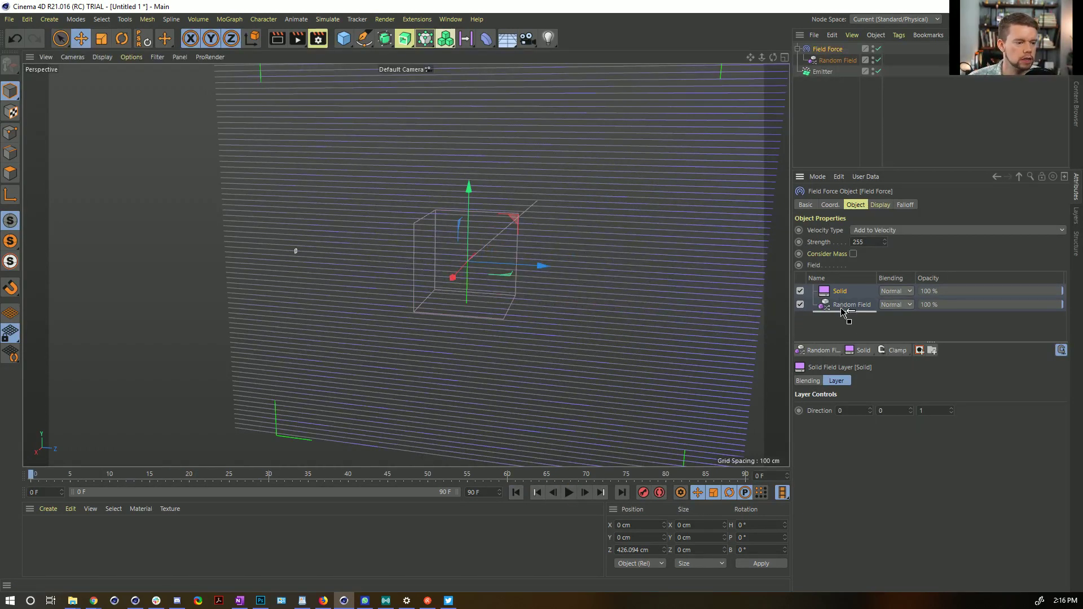
drag(843, 312, 846, 311)
click(905, 292)
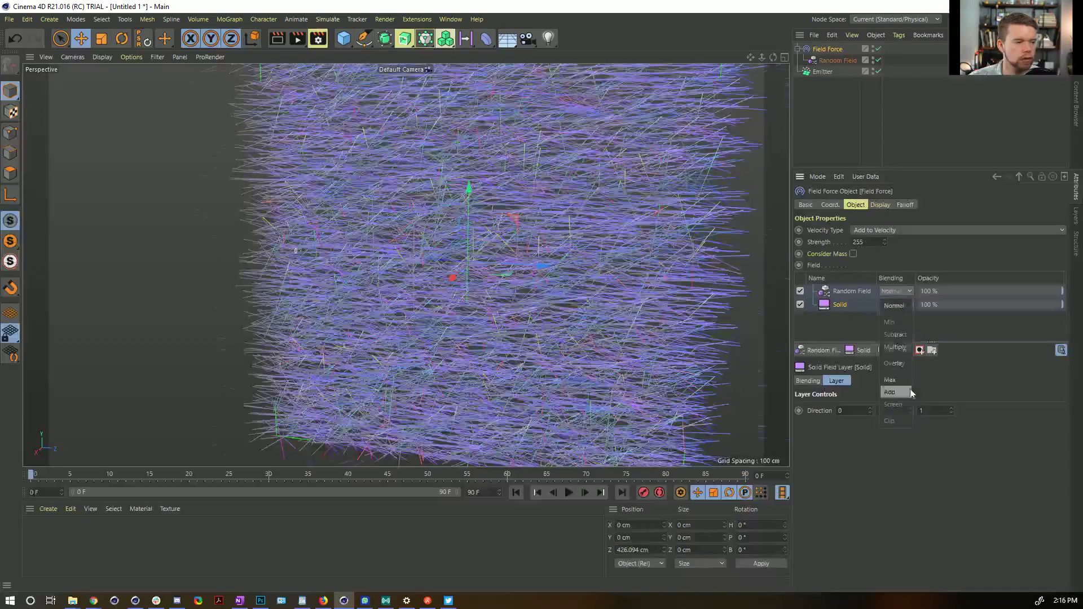
click(890, 392)
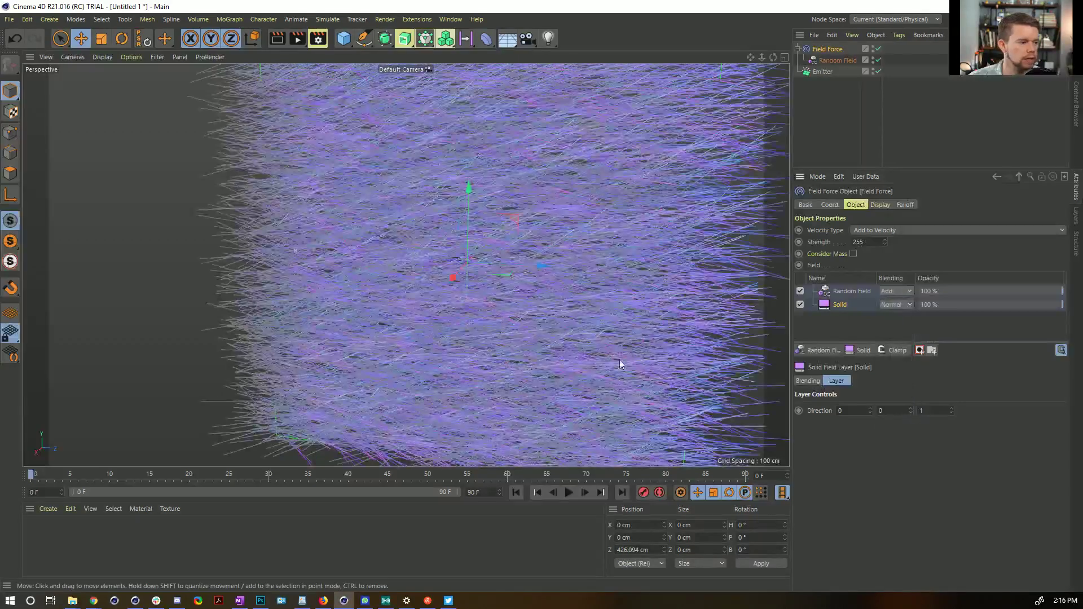
Replay the particles from the start up to frame 17 to examine the combined Random Field and Solid layers.
click(568, 492)
click(568, 493)
click(516, 493)
click(567, 493)
click(567, 493)
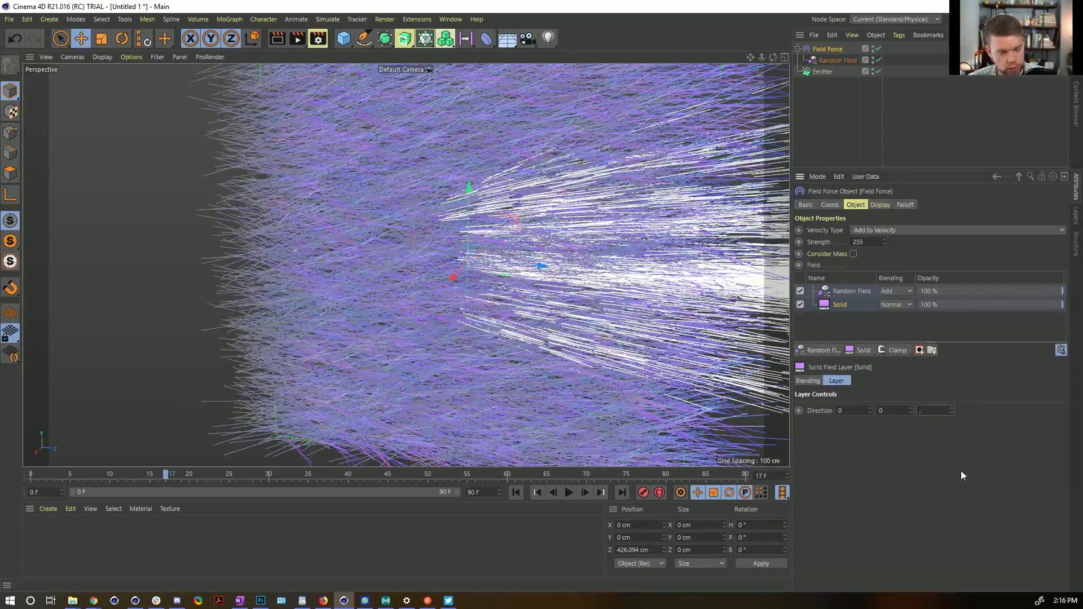
Try a Z direction of 0.2 on the Solid layer and replay the particles up to frame 18.
text(0.2)
key(Return)
click(515, 492)
click(569, 493)
click(568, 492)
click(516, 492)
click(569, 492)
click(570, 492)
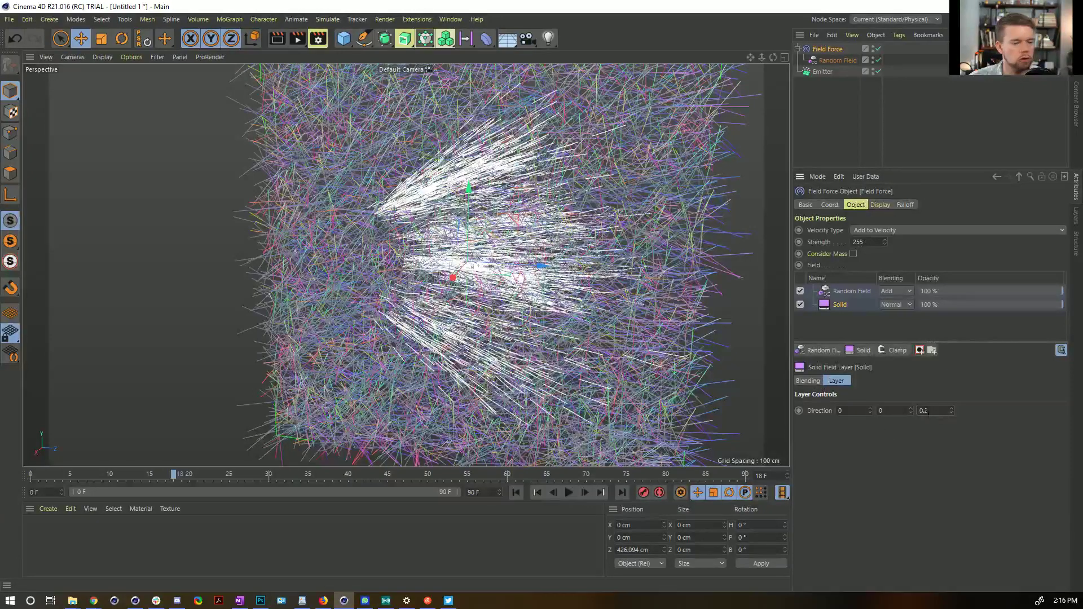
Set the Solid layer's Z direction to 0.5 and replay the particles up to frame 22.
click(928, 411)
text(0.5)
key(Return)
click(519, 492)
click(569, 492)
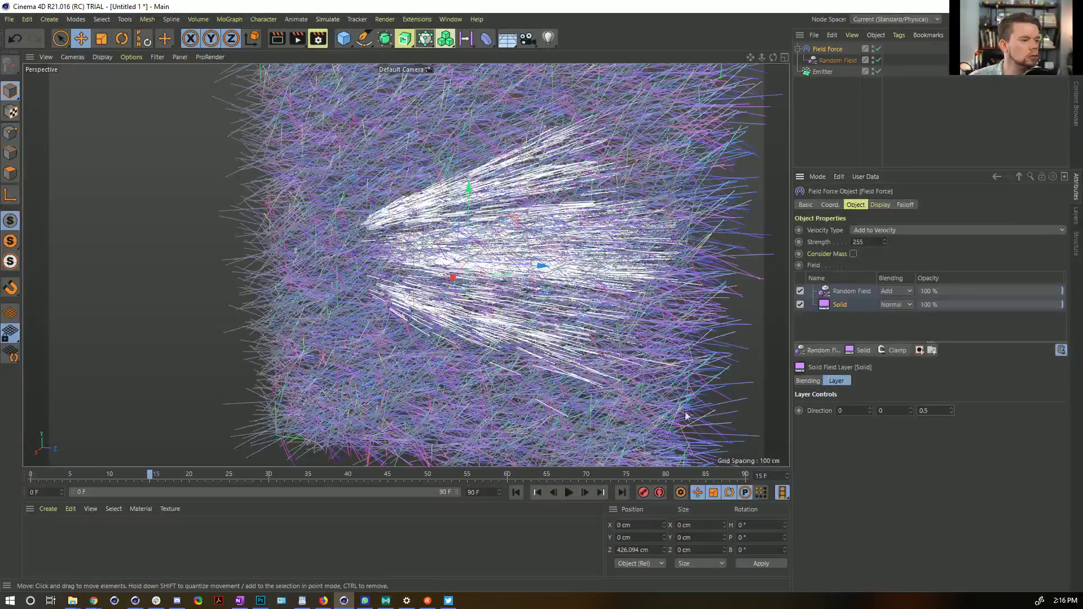
click(515, 492)
click(569, 492)
click(569, 492)
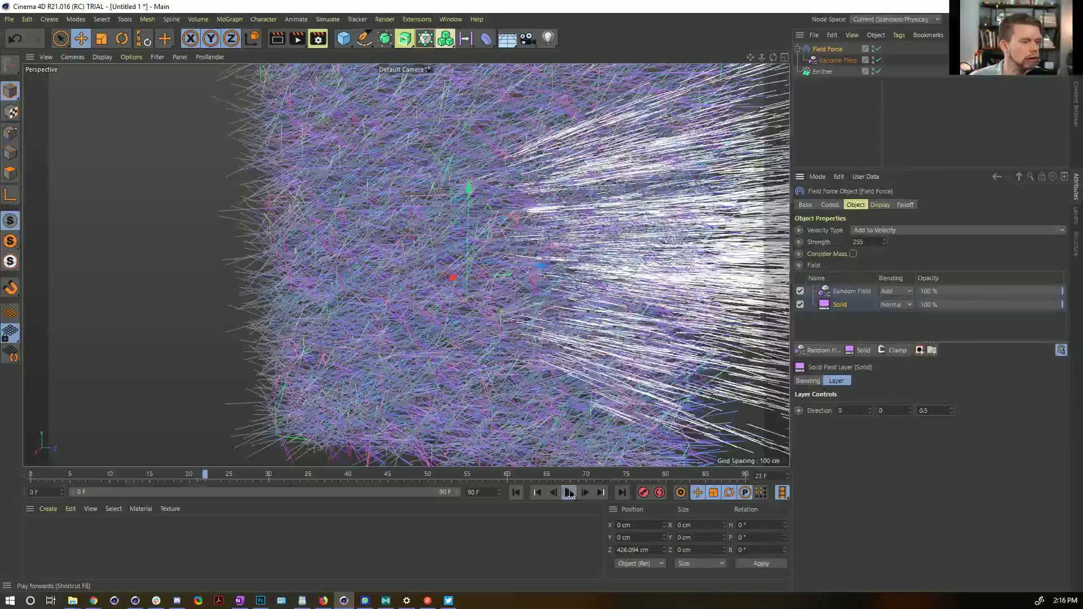
Set the Random Field's animation speed to 100 %, preview the particles and return to frame 0.
click(865, 292)
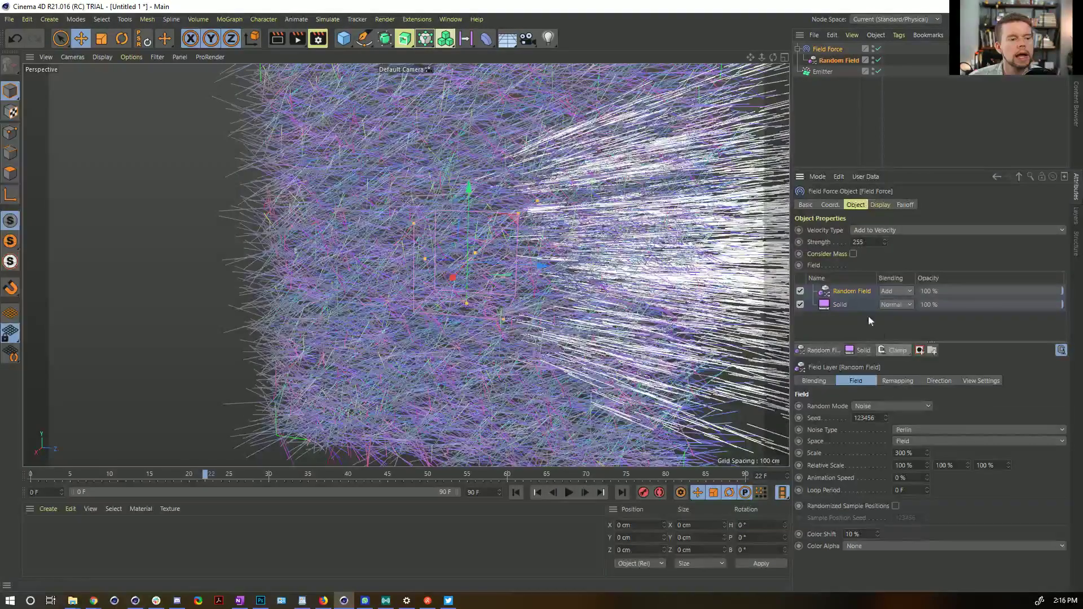
double_click(906, 477)
text(1)
key(Return)
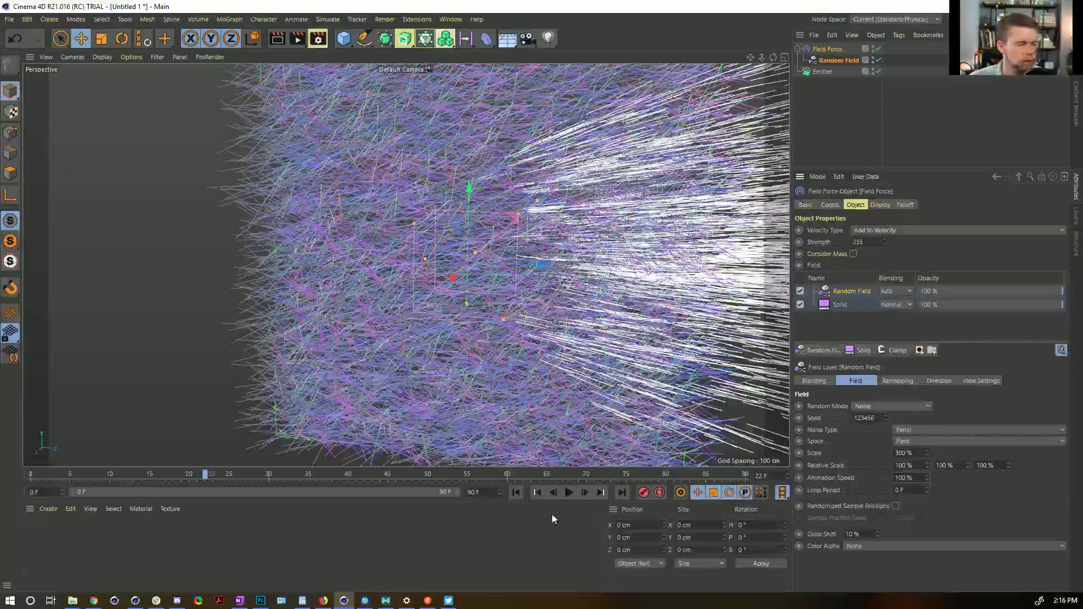
click(516, 492)
click(569, 492)
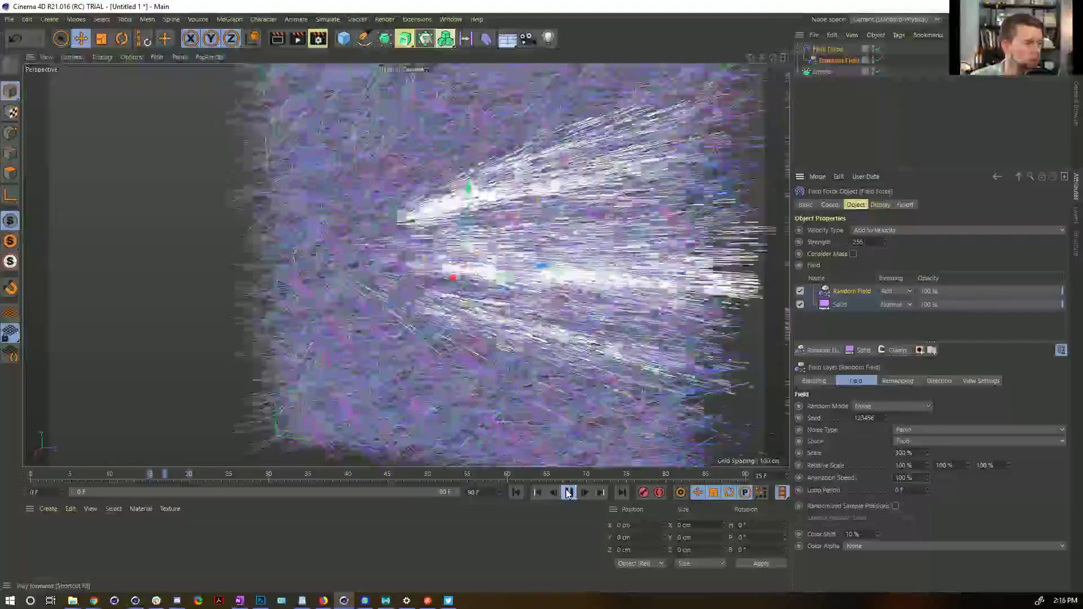
click(515, 492)
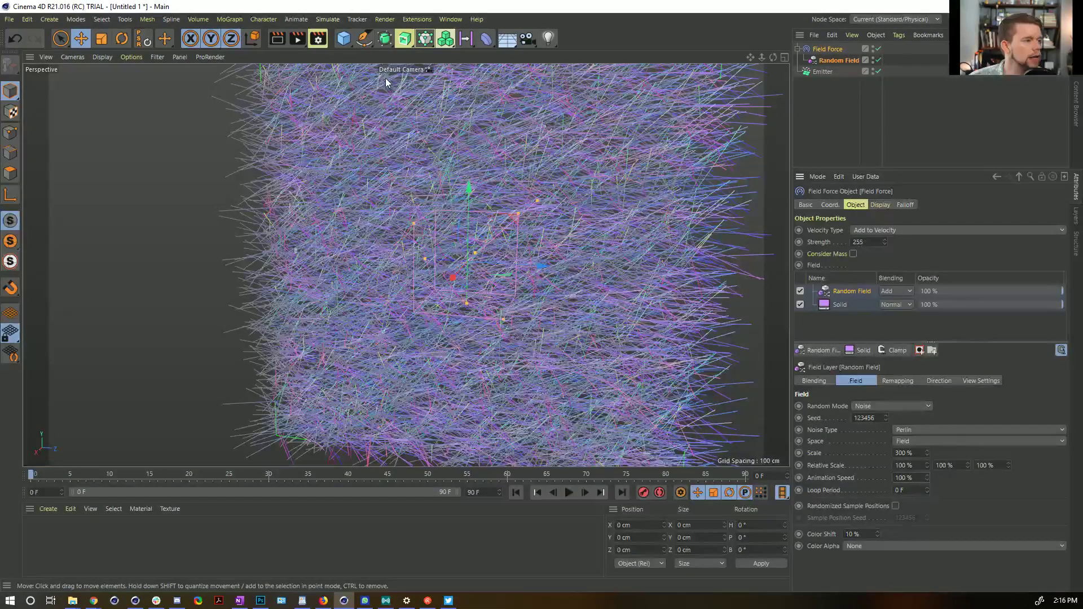
Add a Friction force to the scene and play the particles to check its effect.
click(321, 21)
mouse_move(347, 95)
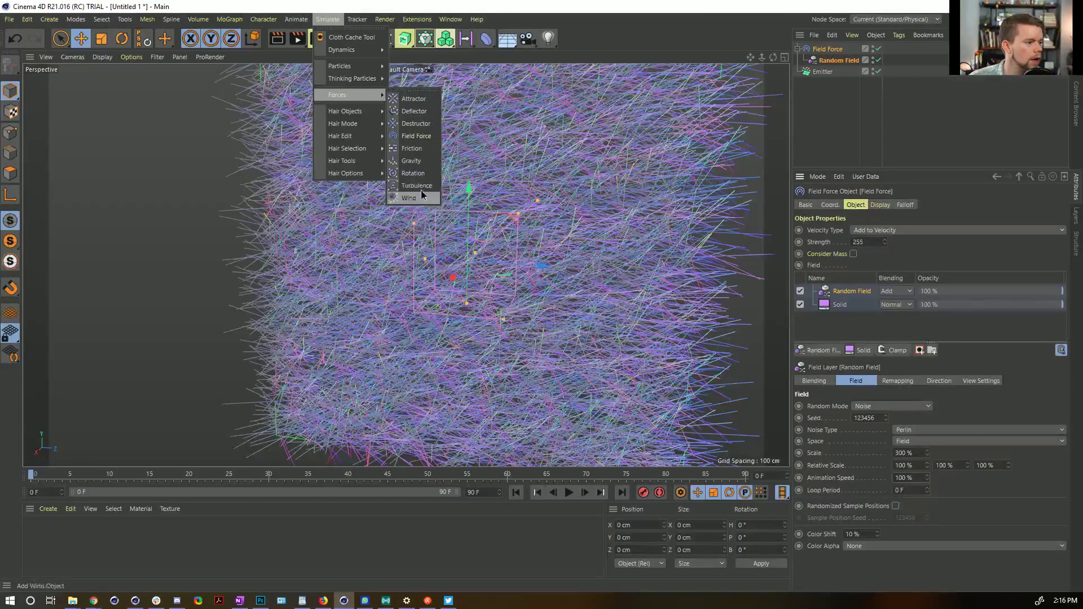
click(425, 149)
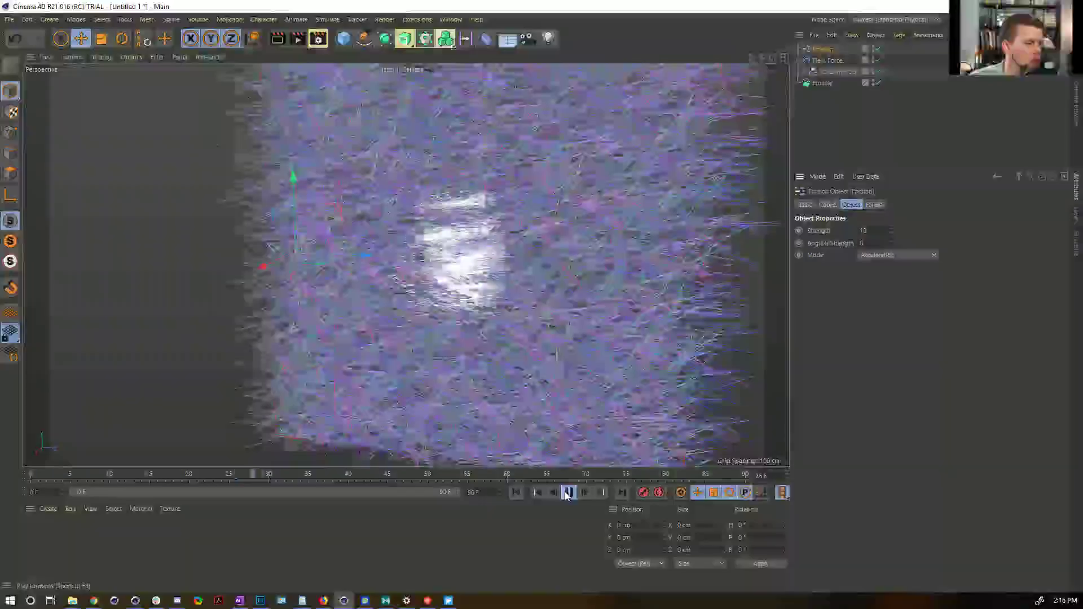
click(568, 492)
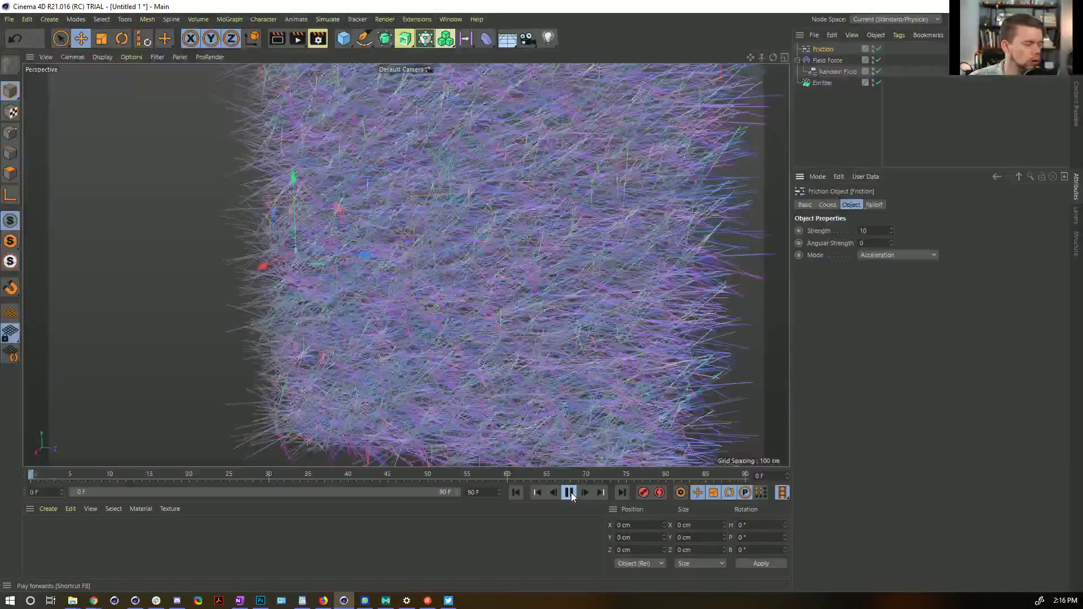
click(569, 492)
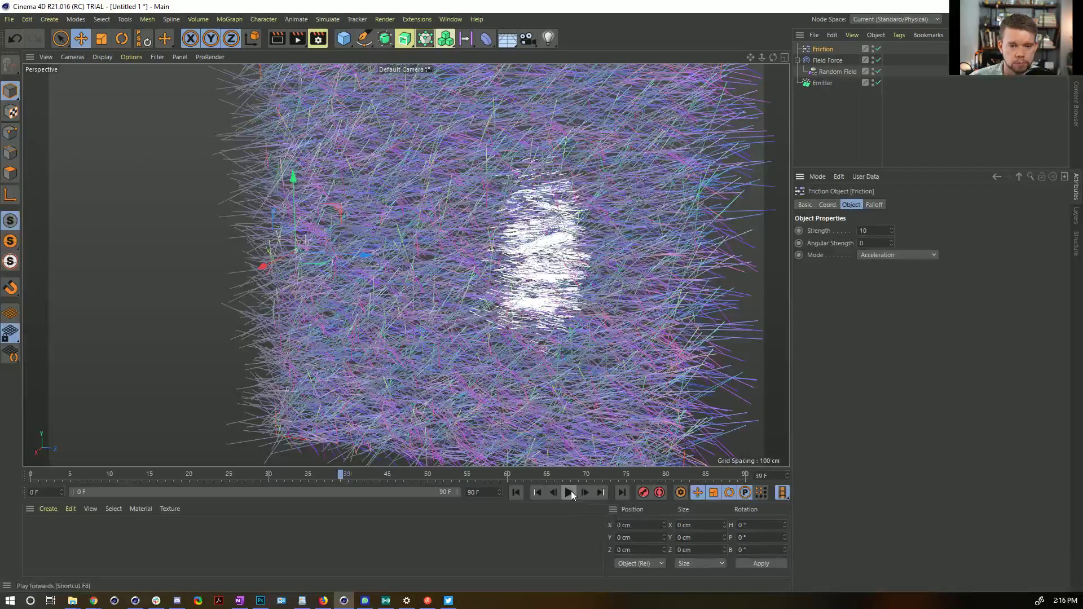
click(568, 493)
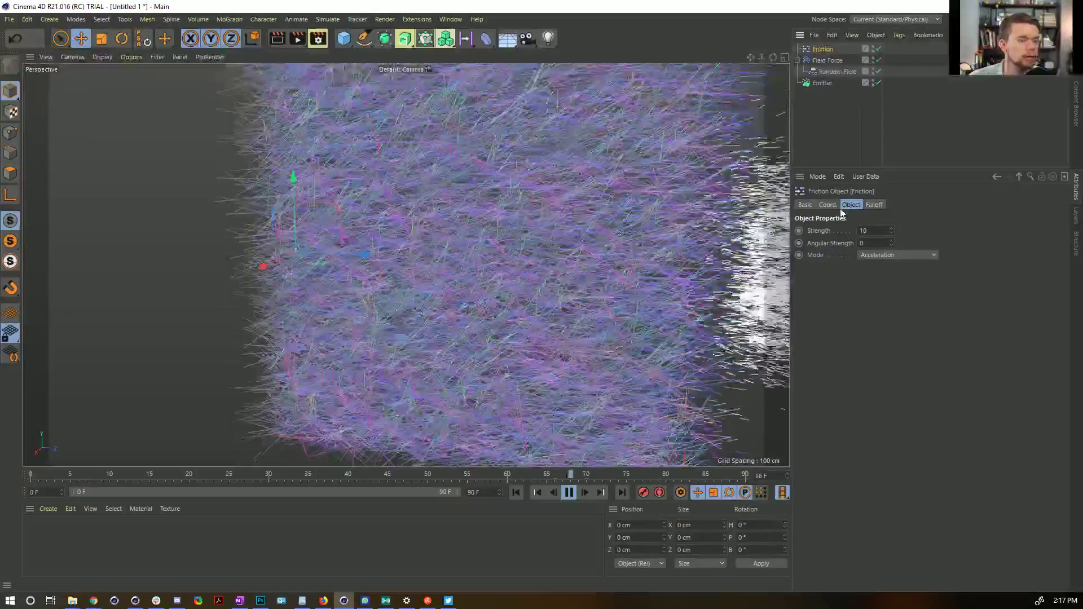
Disable the Friction force and try the Change Direction velocity type on the Field Force.
click(829, 60)
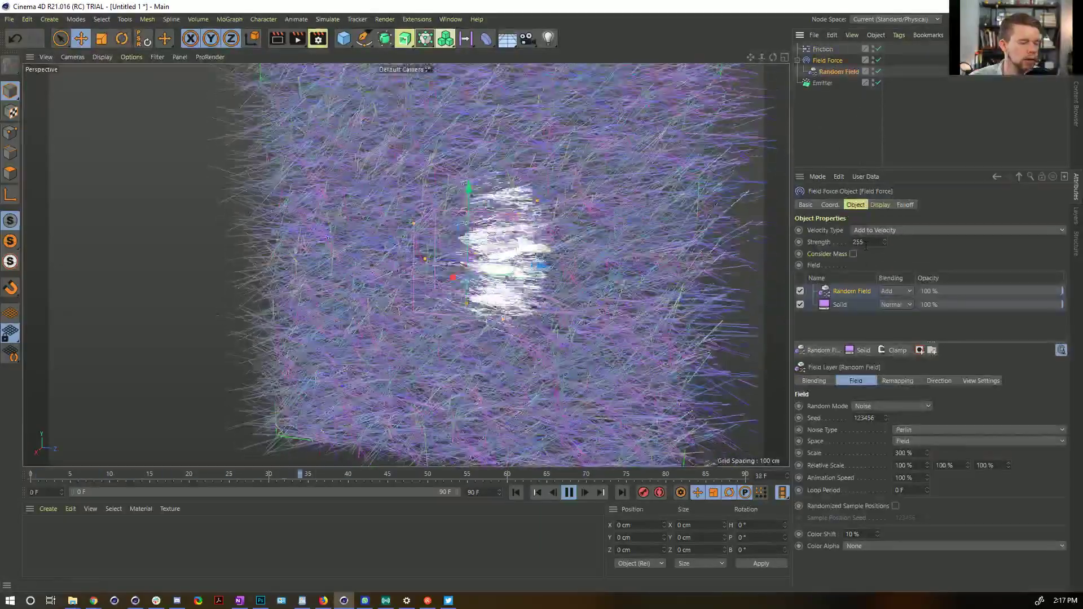
click(877, 49)
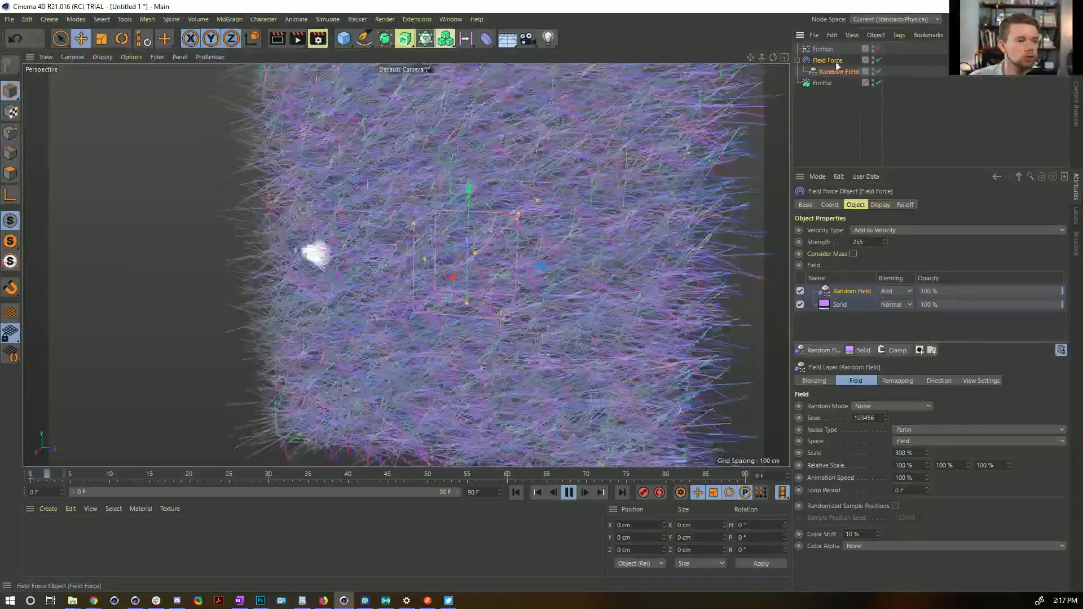
click(880, 231)
click(878, 267)
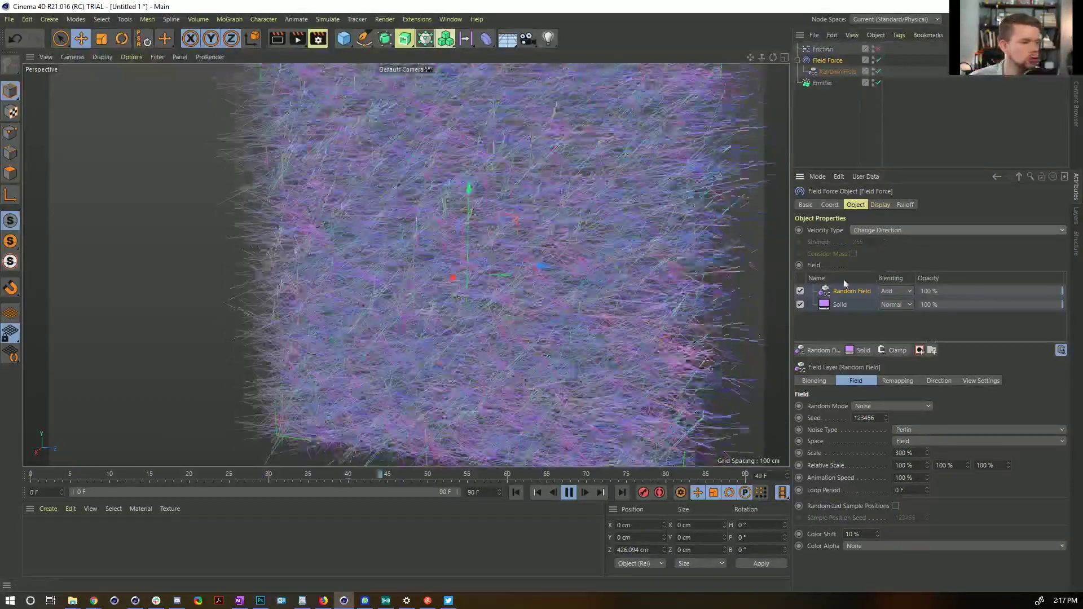
alt+drag(445, 192, 466, 200)
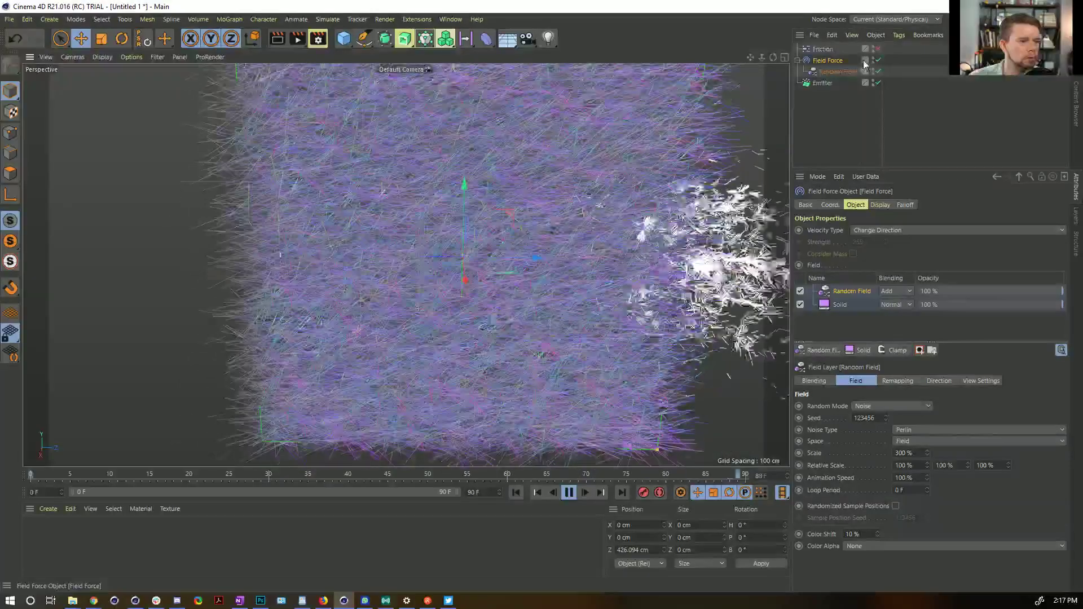
Show the Field Force's vector length as Brightness in its display settings and view the particles in the viewport.
click(904, 204)
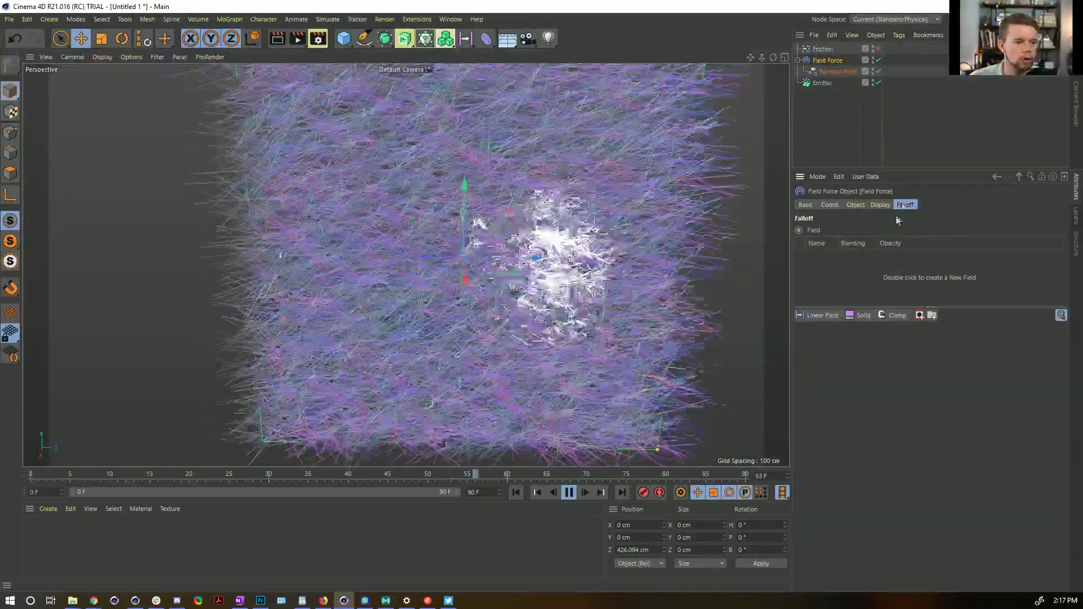
click(879, 204)
click(897, 277)
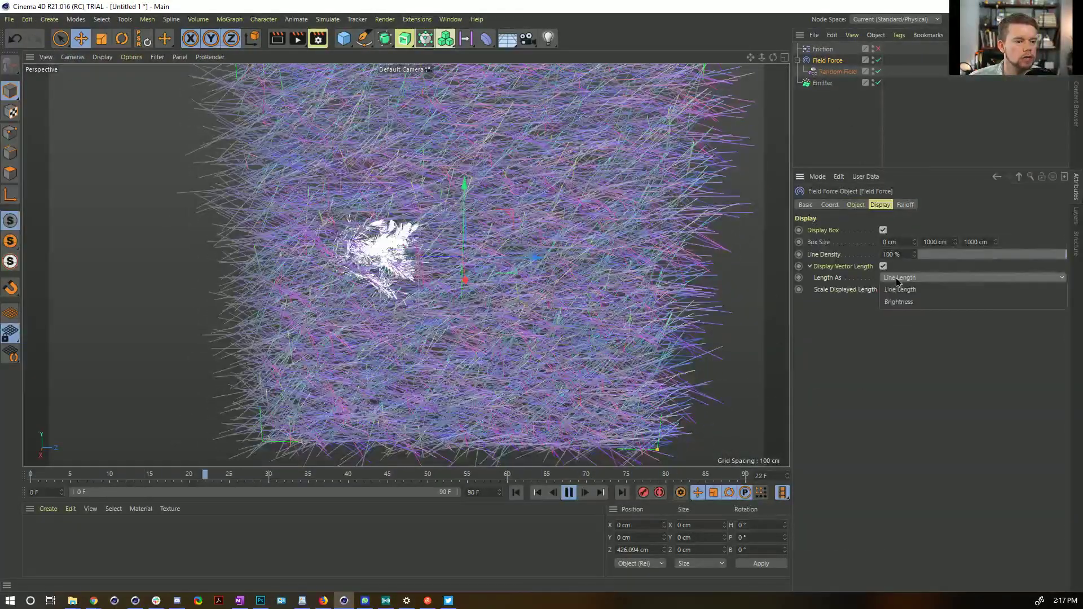
click(903, 303)
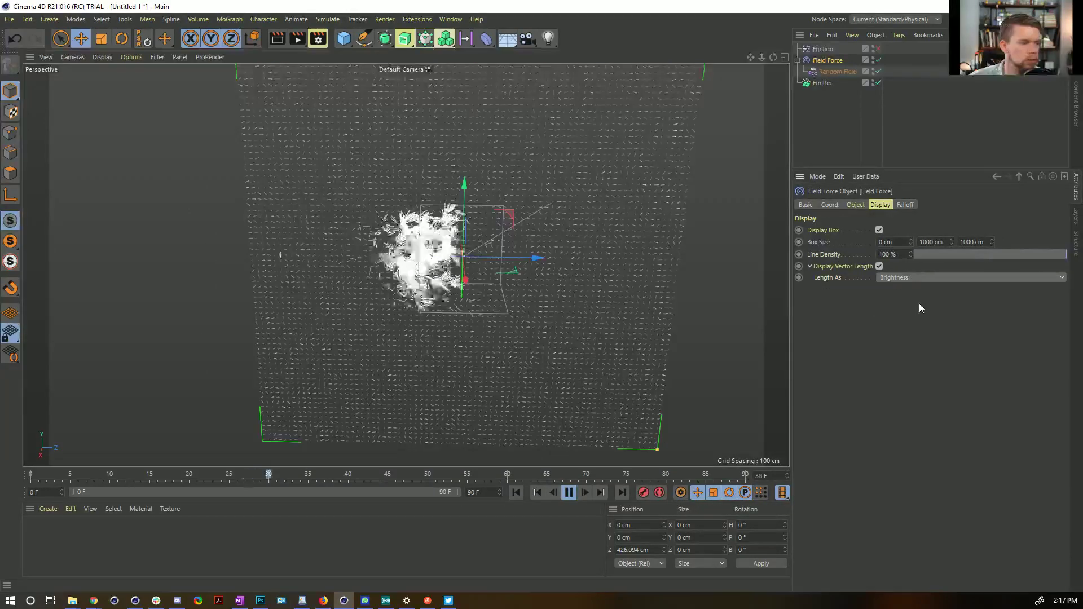
alt+right_drag(564, 279, 524, 280)
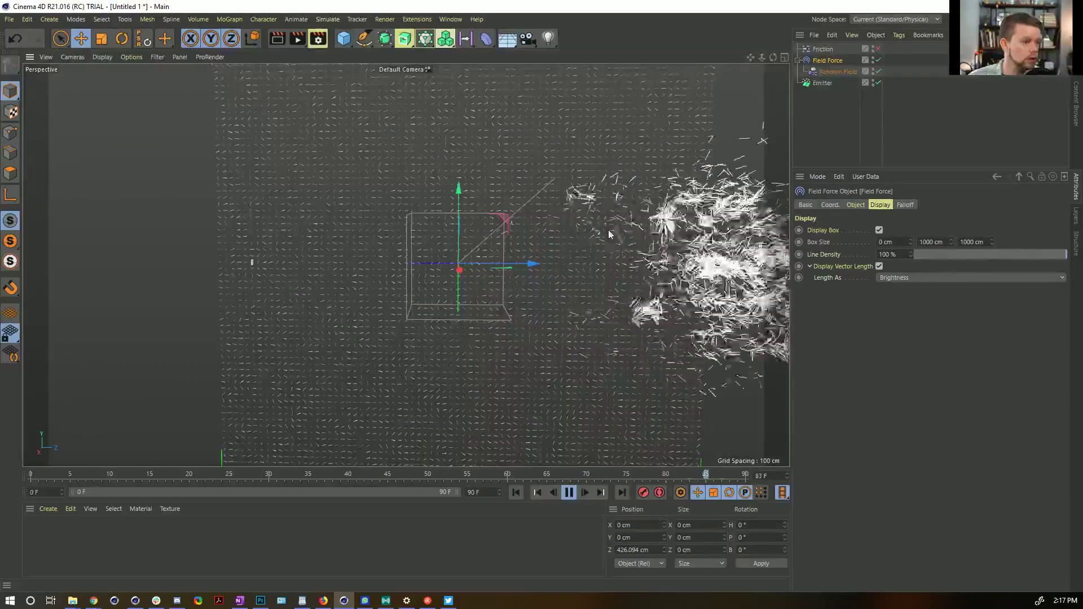
alt+drag(518, 236, 503, 252)
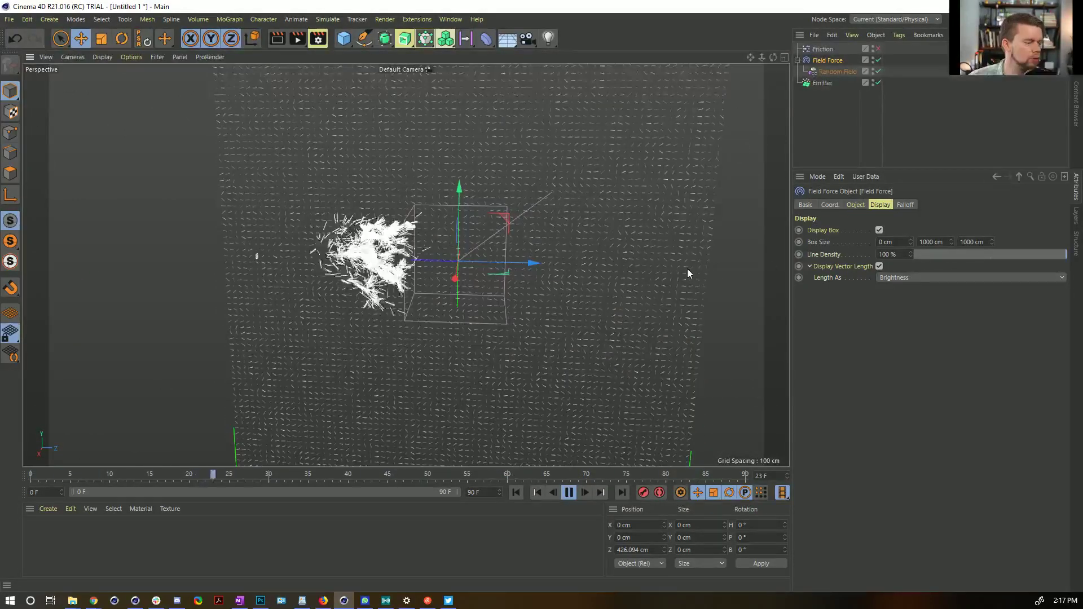
Try the Set Absolute Velocity type on the Field Force with a strength of 555.
click(855, 204)
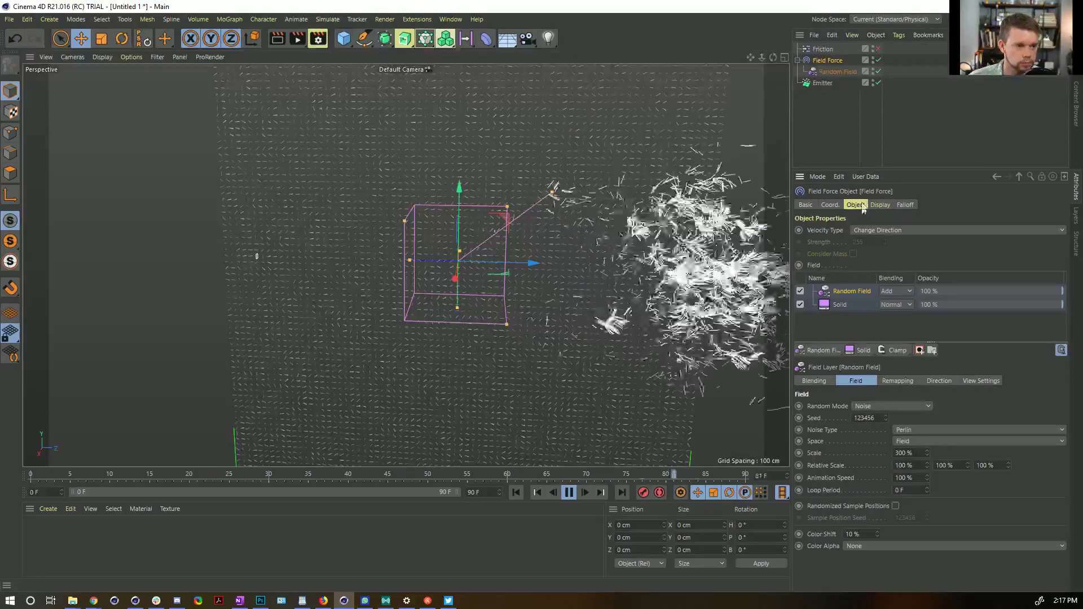
click(896, 230)
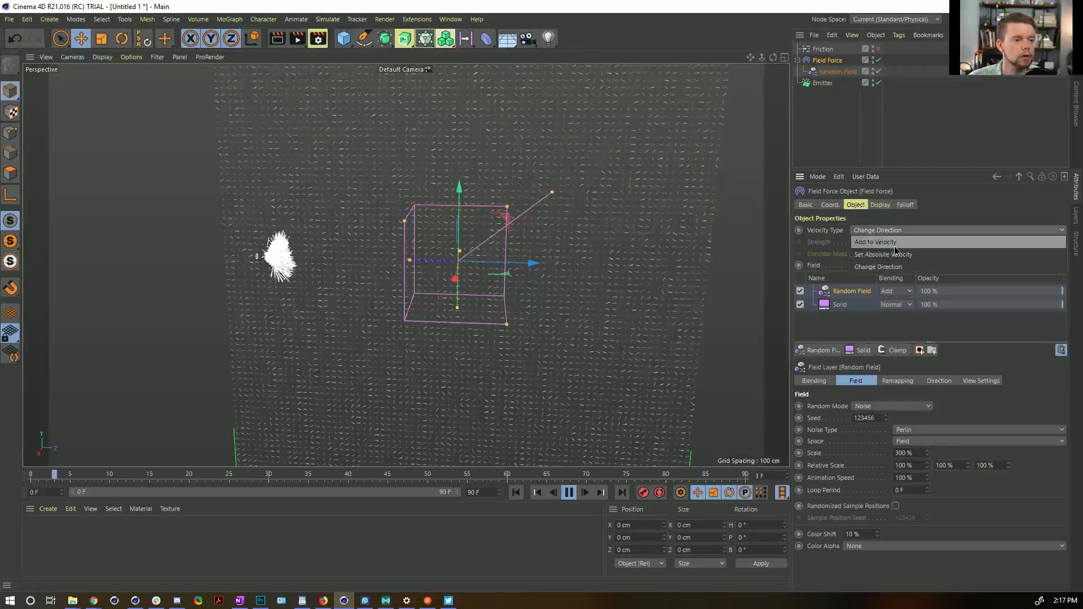
click(929, 256)
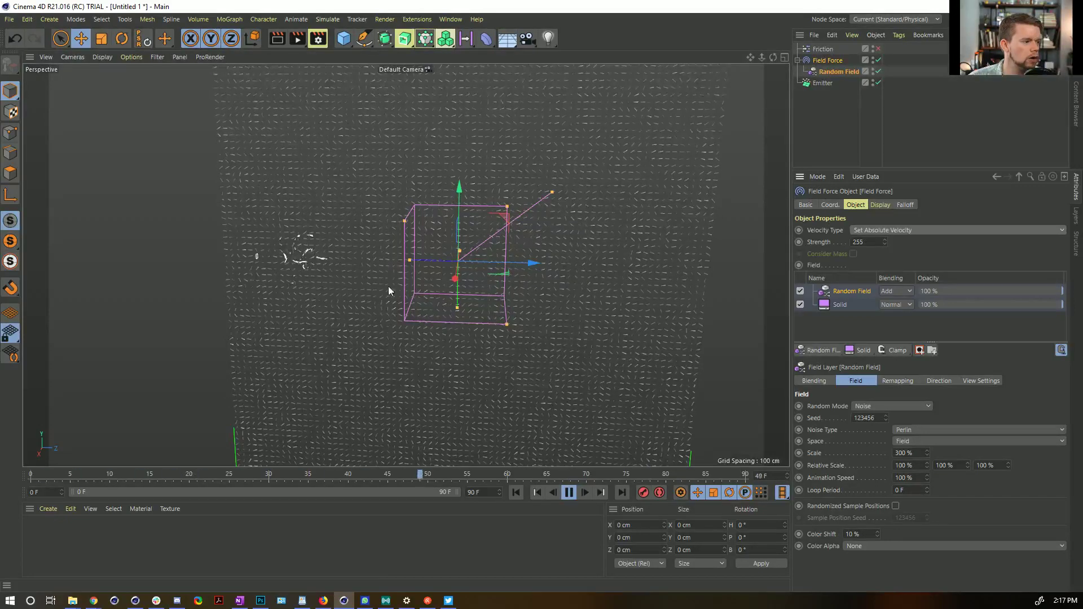
double_click(858, 242)
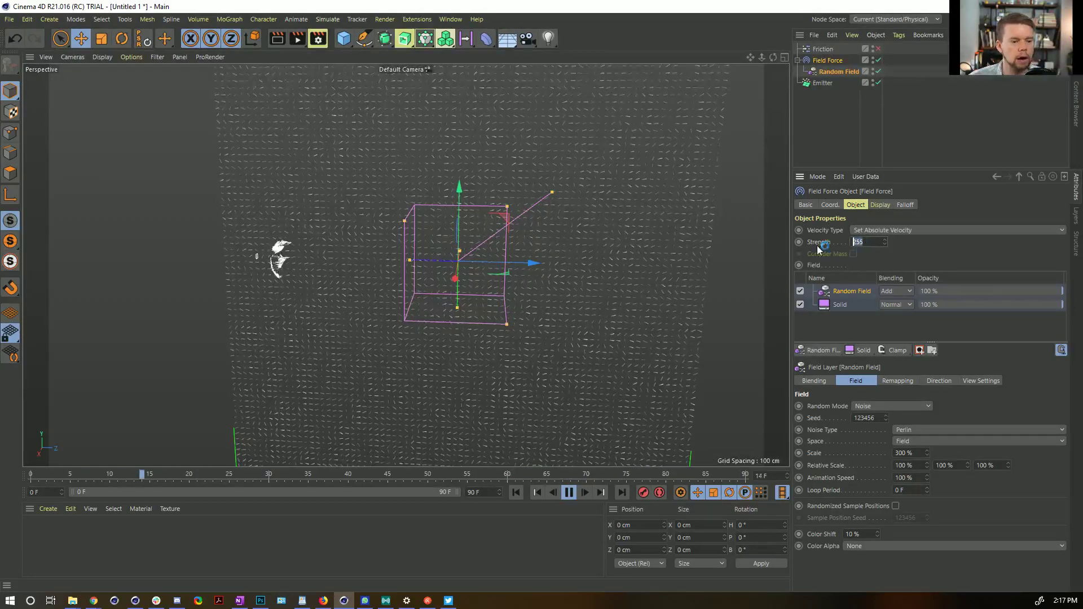
text(555)
key(Return)
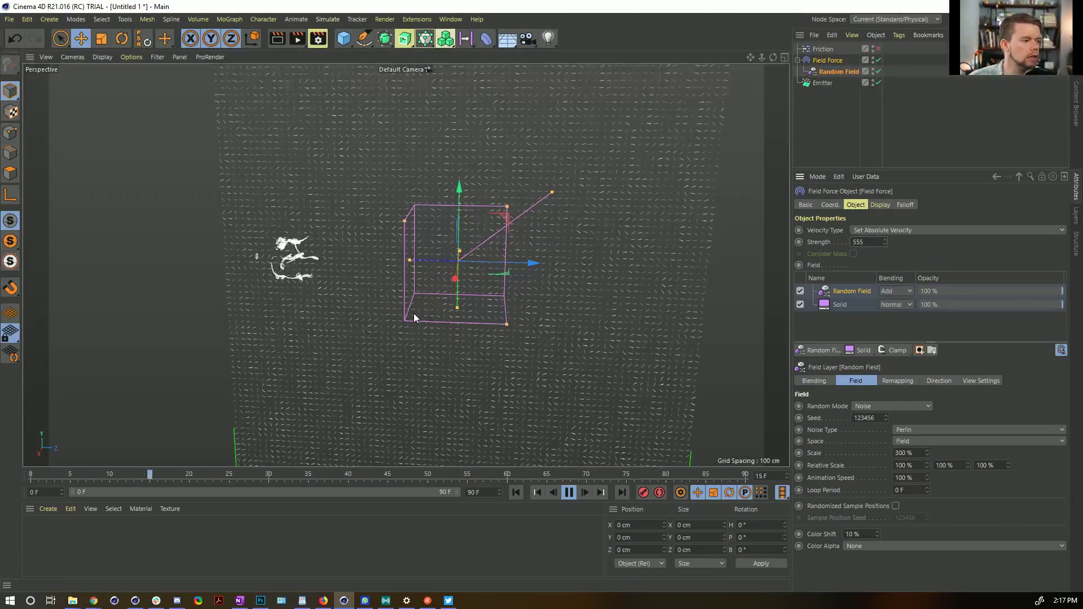
Set the Field Force's velocity type to Add to Velocity, re-enable Friction and set the Field Force's strength to 155.
click(871, 230)
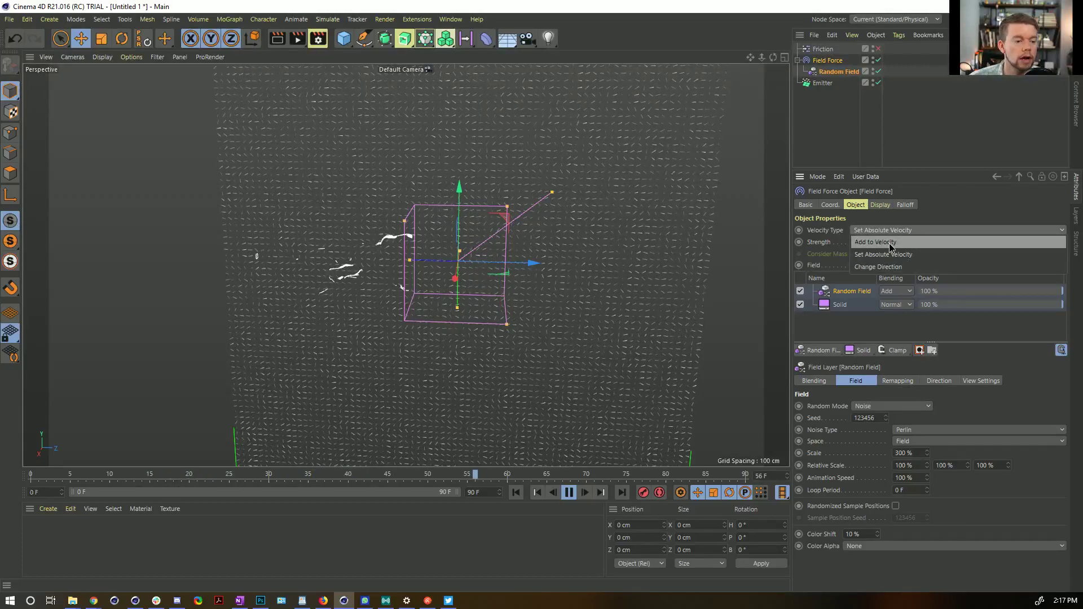
click(889, 242)
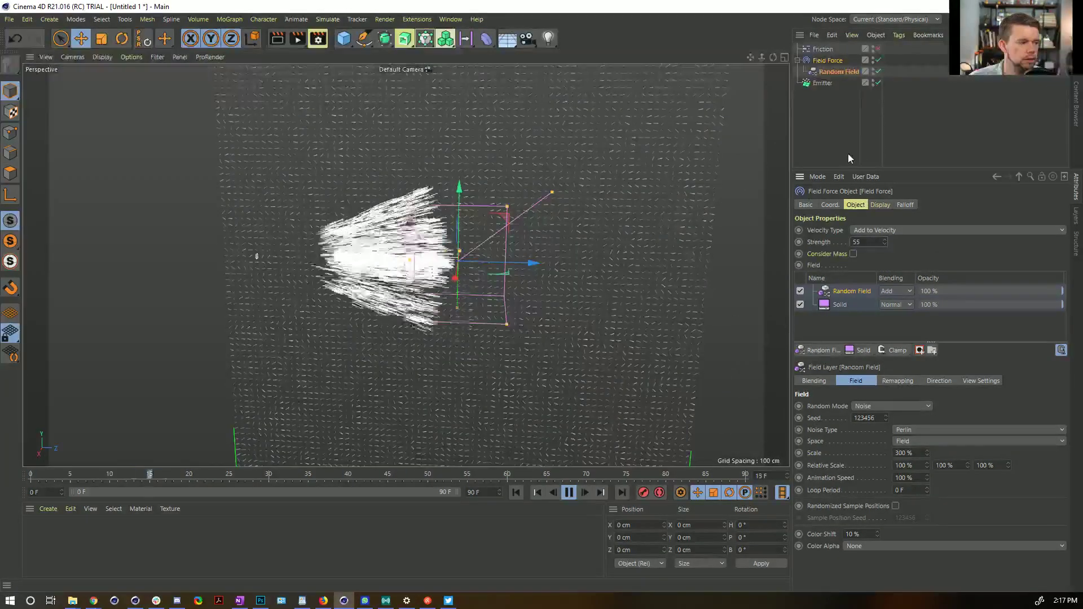
click(878, 49)
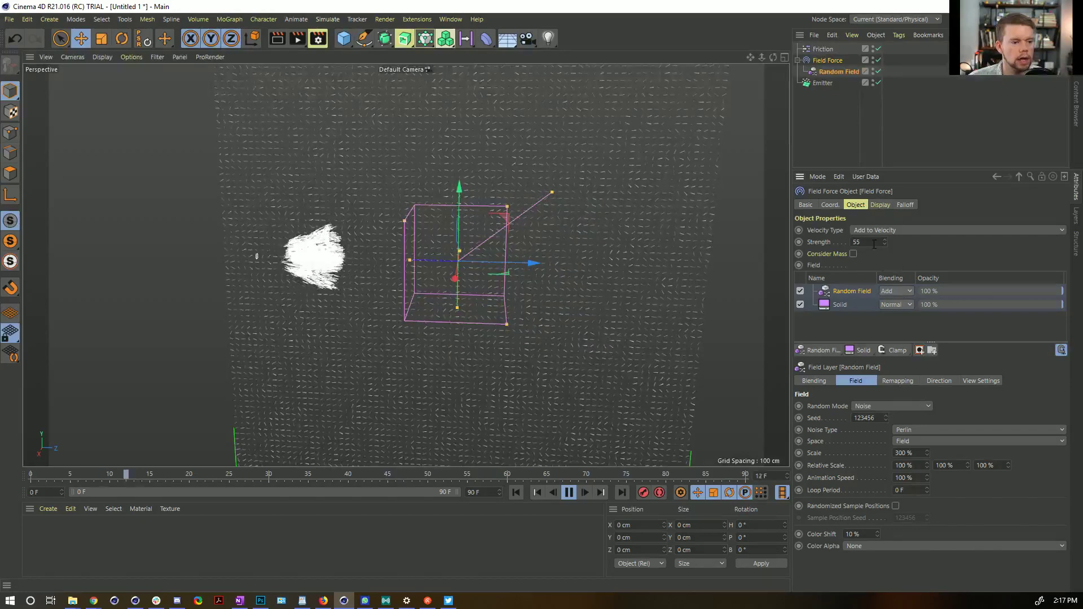
text(1)
key(Return)
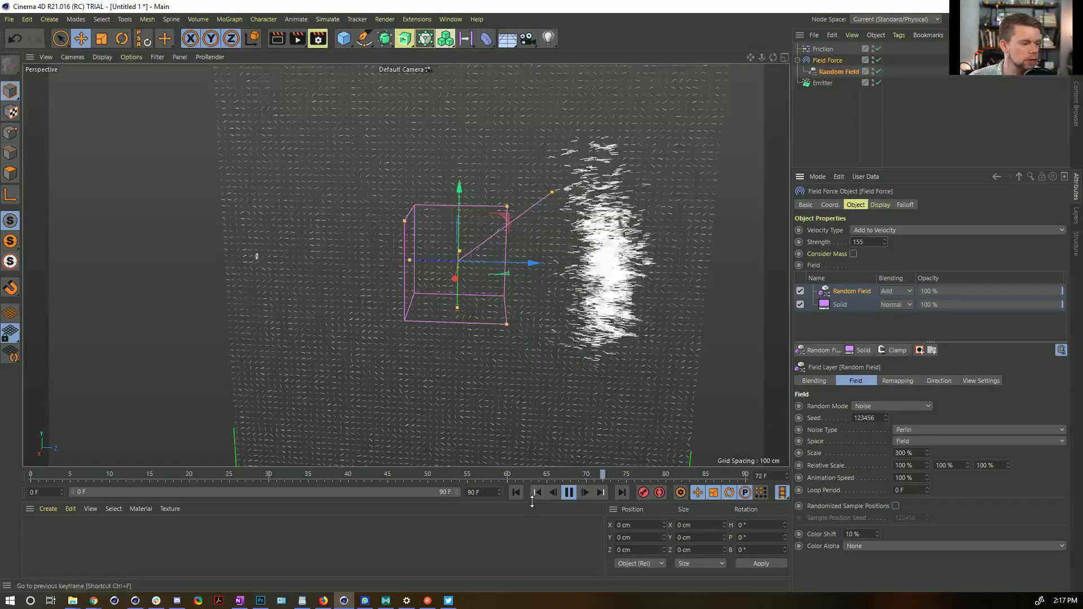
Replay the particles from the start to check the new strength, and return to frame 0.
click(516, 492)
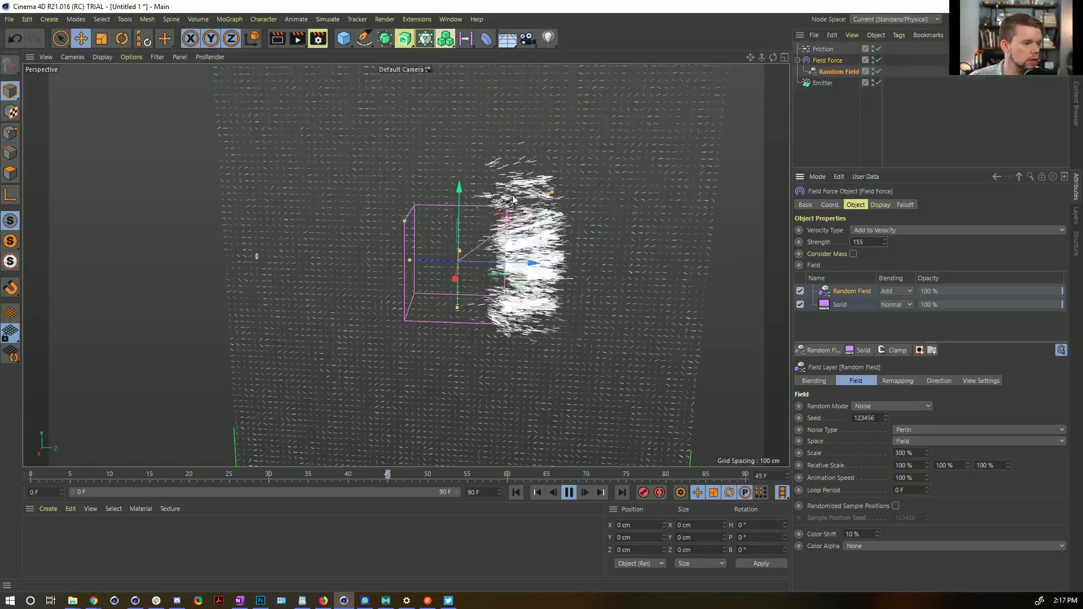
click(514, 493)
click(515, 493)
click(569, 493)
click(514, 492)
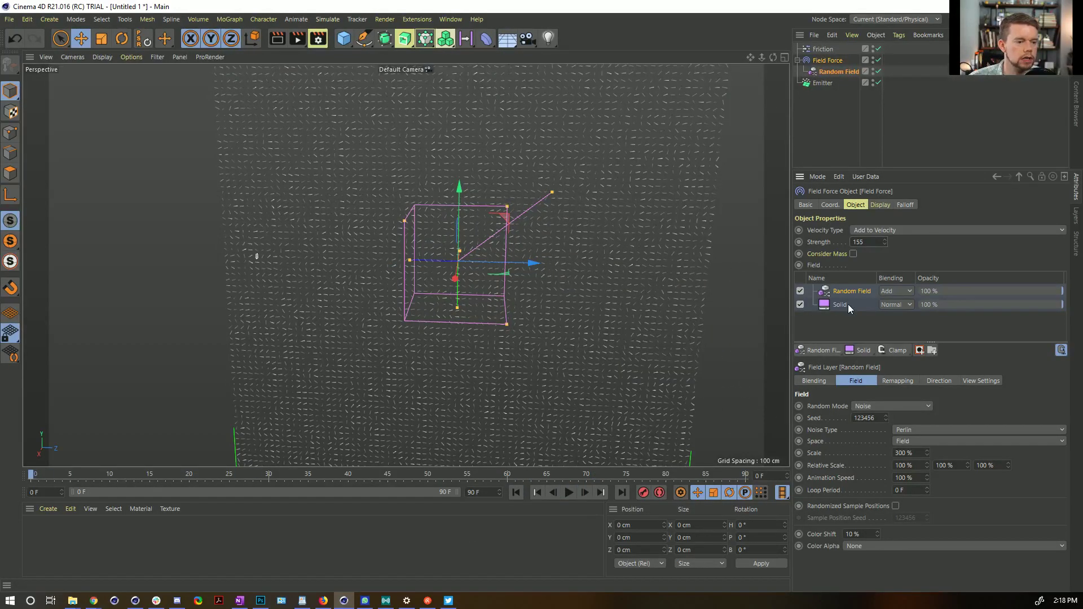
Add a second Solid layer above the Random Field with Add blending and a Y direction of -1, and play the particles.
click(847, 305)
click(863, 349)
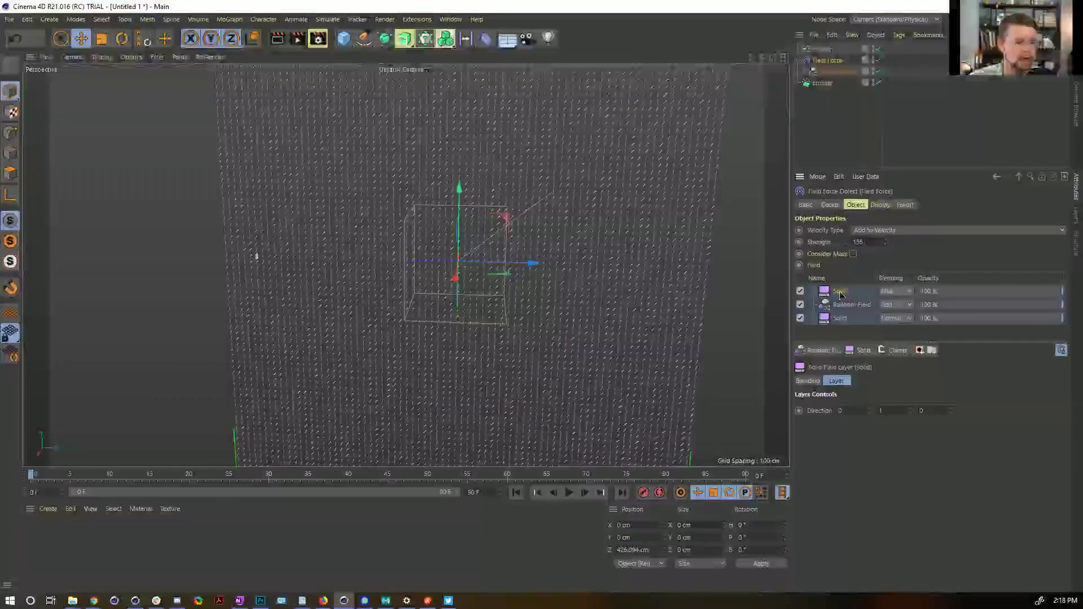
click(909, 290)
click(905, 391)
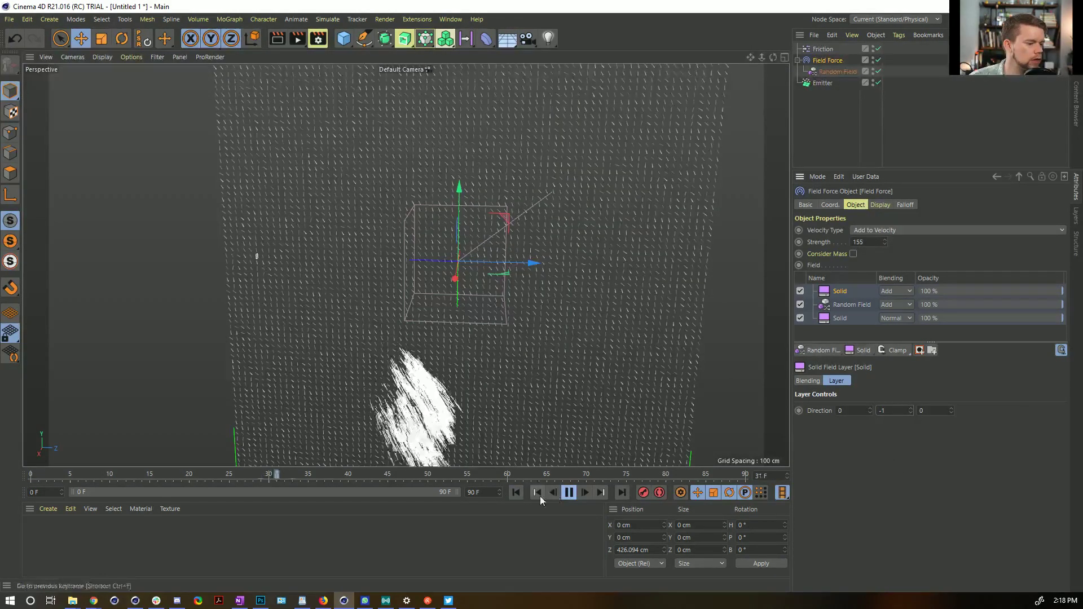
click(500, 491)
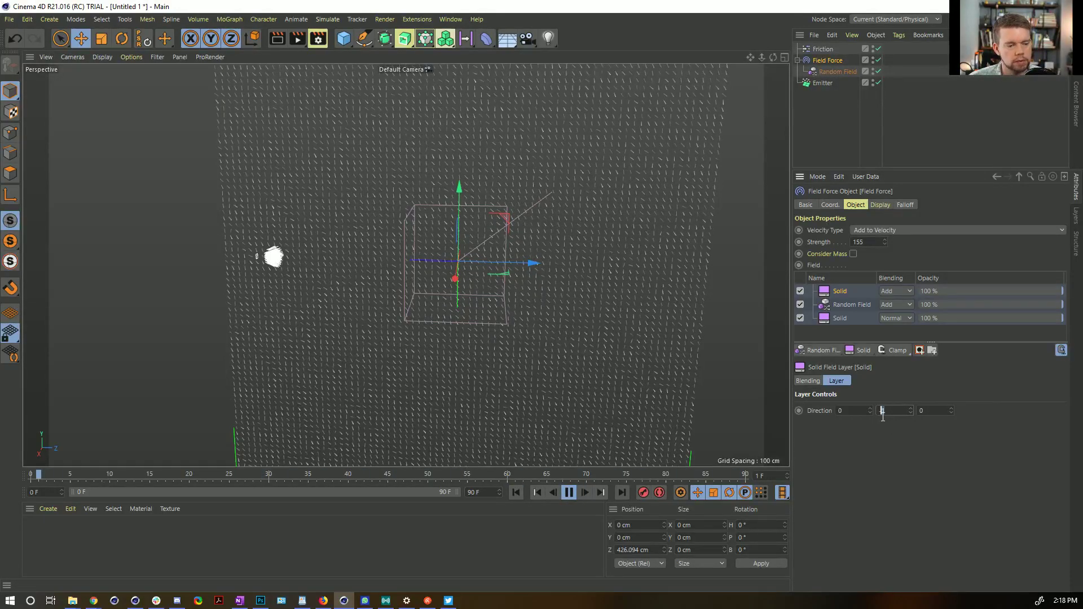
Set the upper Solid layer's Y direction to -0.2 and replay the particles.
text(0.2)
key(Return)
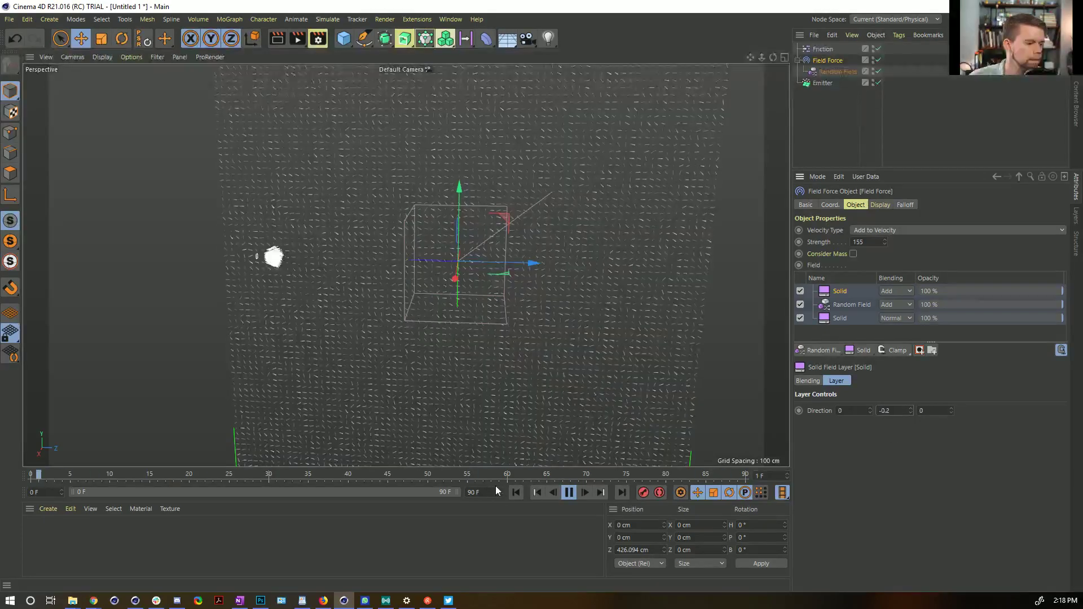
click(522, 494)
Set the Friction force's strength to 5 and replay the particles from the start.
click(822, 50)
double_click(872, 230)
text(5)
key(Return)
click(516, 493)
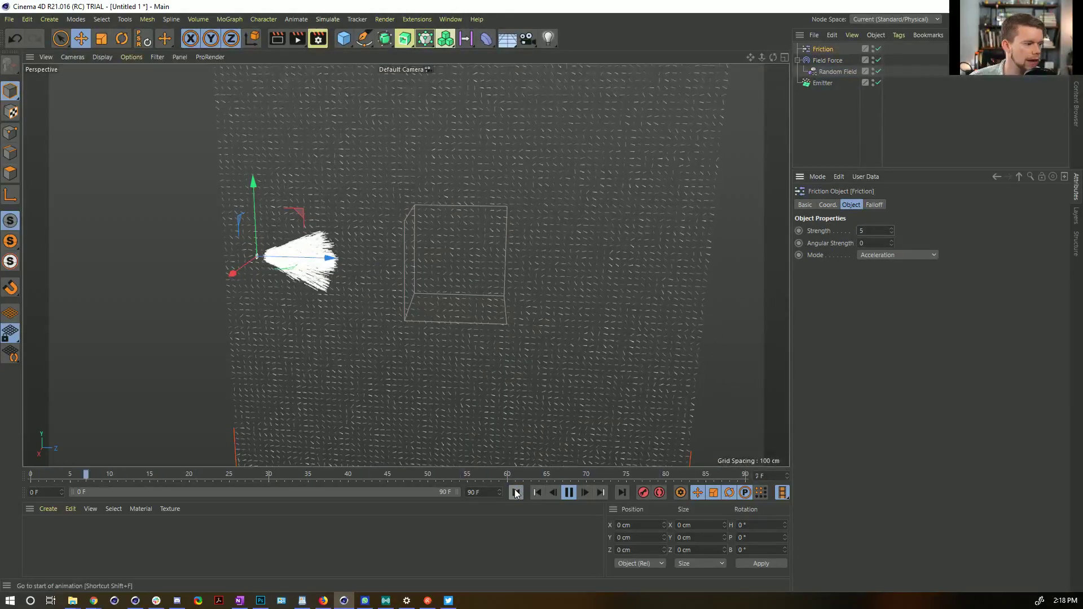
click(515, 493)
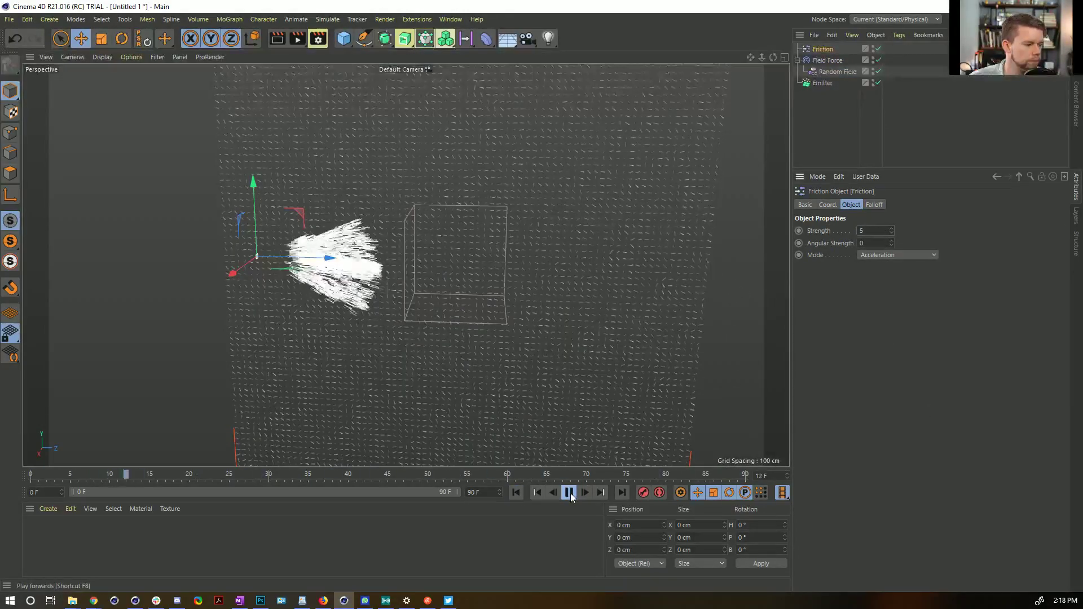
Replay the burst from the start, pause at frame 32 and examine the particle spread from another angle.
click(569, 493)
click(516, 494)
click(569, 493)
click(569, 493)
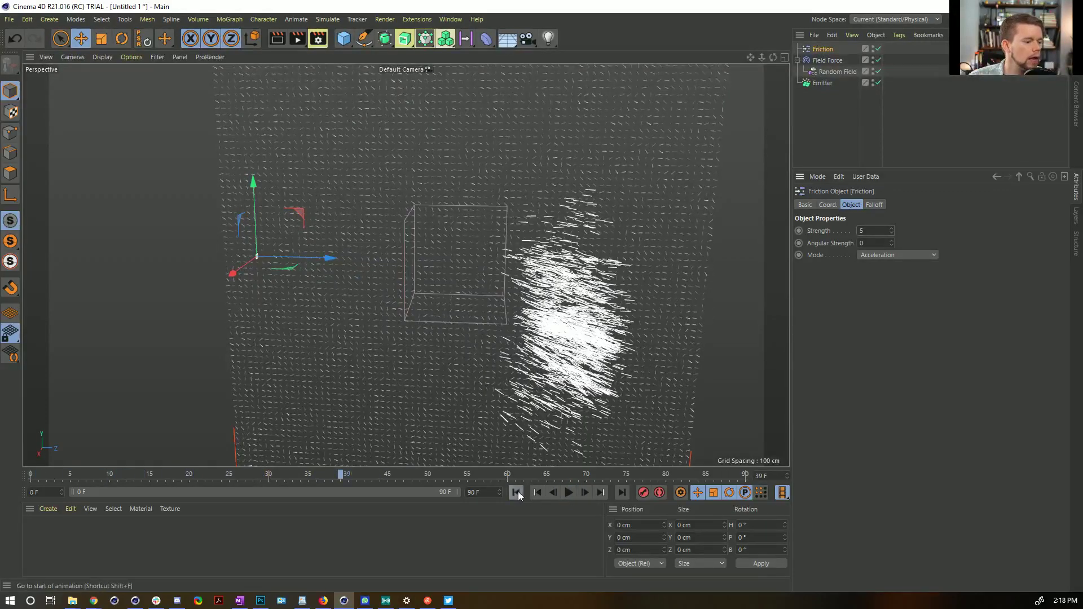
click(516, 492)
click(569, 493)
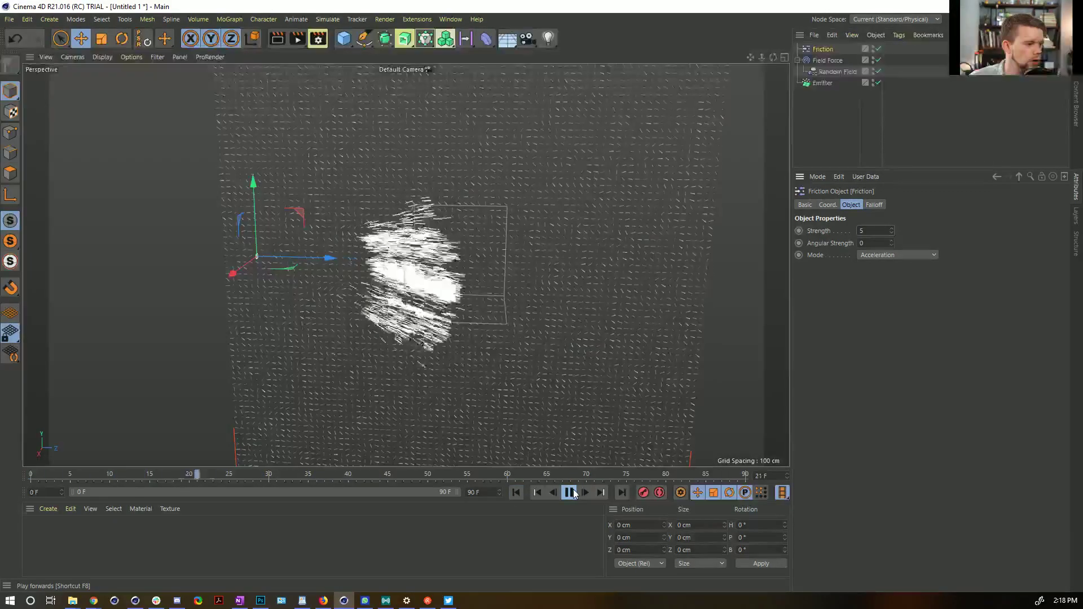
click(573, 494)
alt+drag(548, 326, 569, 308)
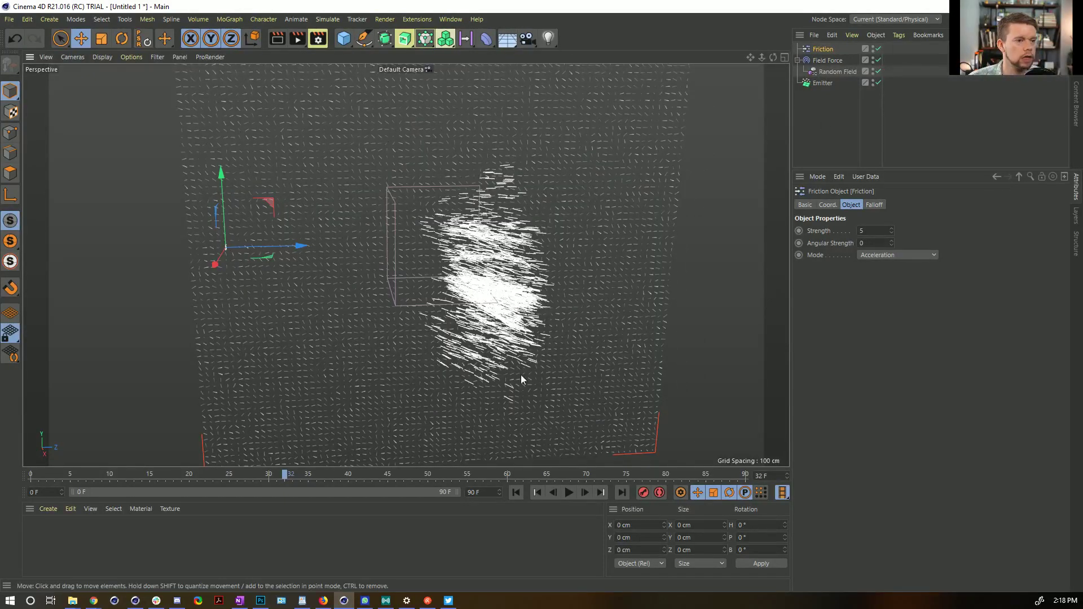
Add a Tracer linked to the Emitter, limiting its paths From End with an amount of 5.
click(848, 83)
drag(445, 38, 450, 133)
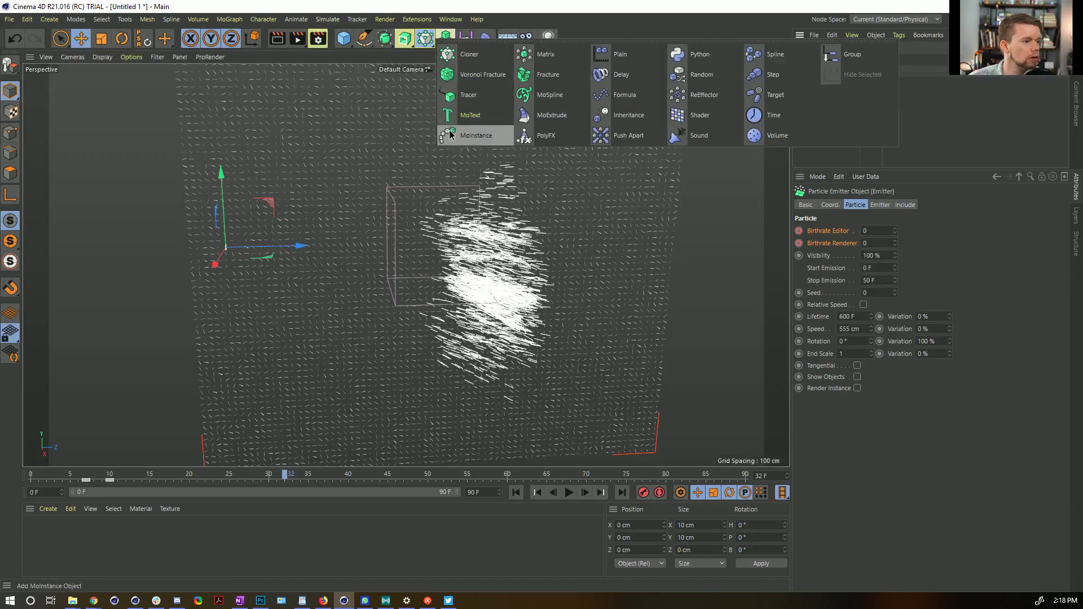
click(470, 93)
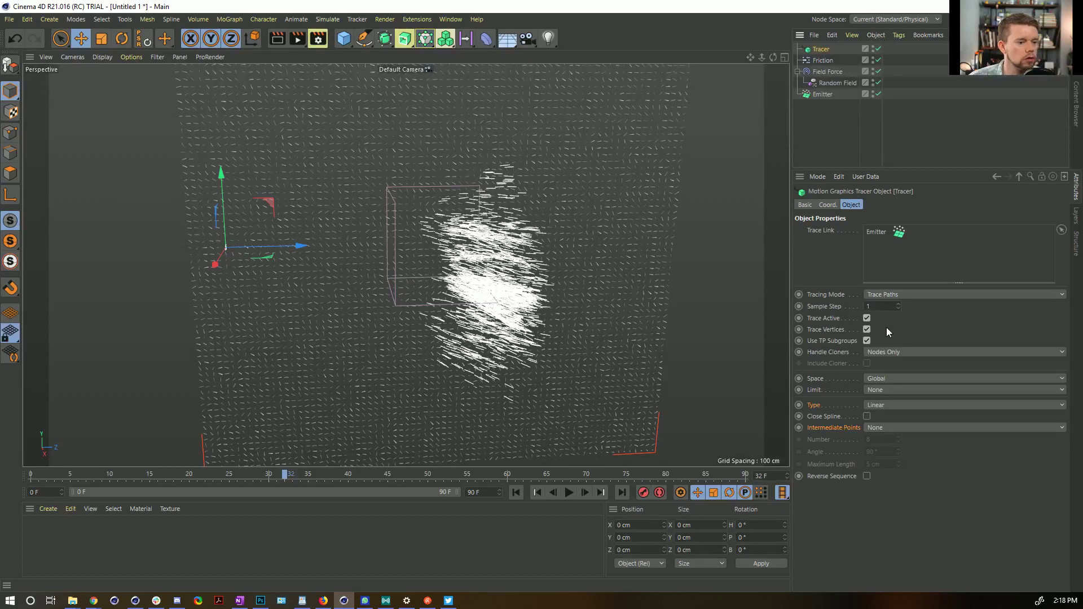
click(882, 390)
click(880, 425)
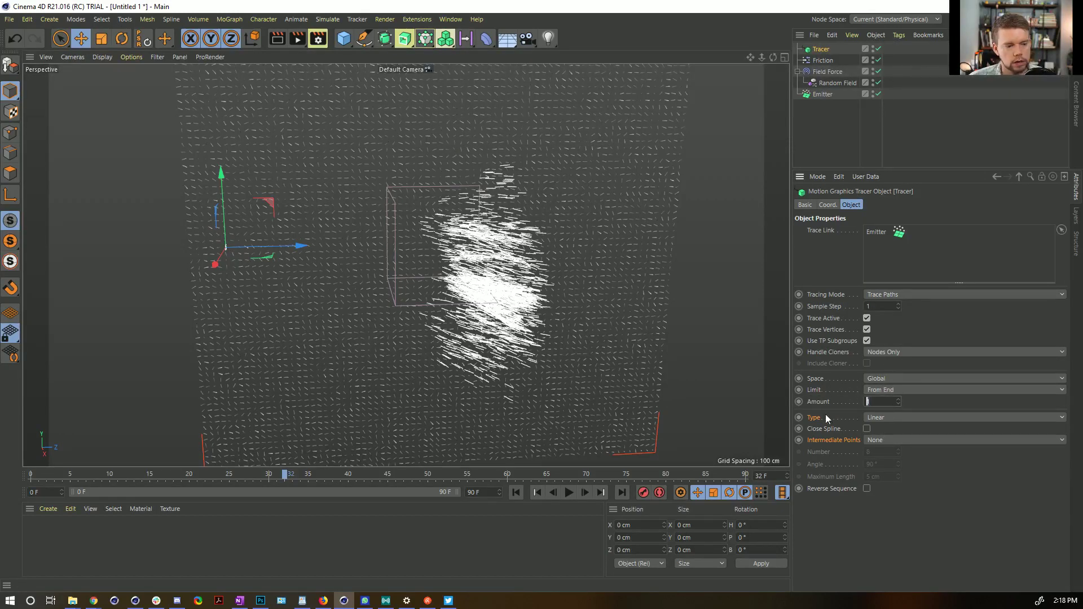
Replay the traced particles from the start, pause at frame 43 and examine the trails.
click(516, 492)
click(568, 492)
click(569, 492)
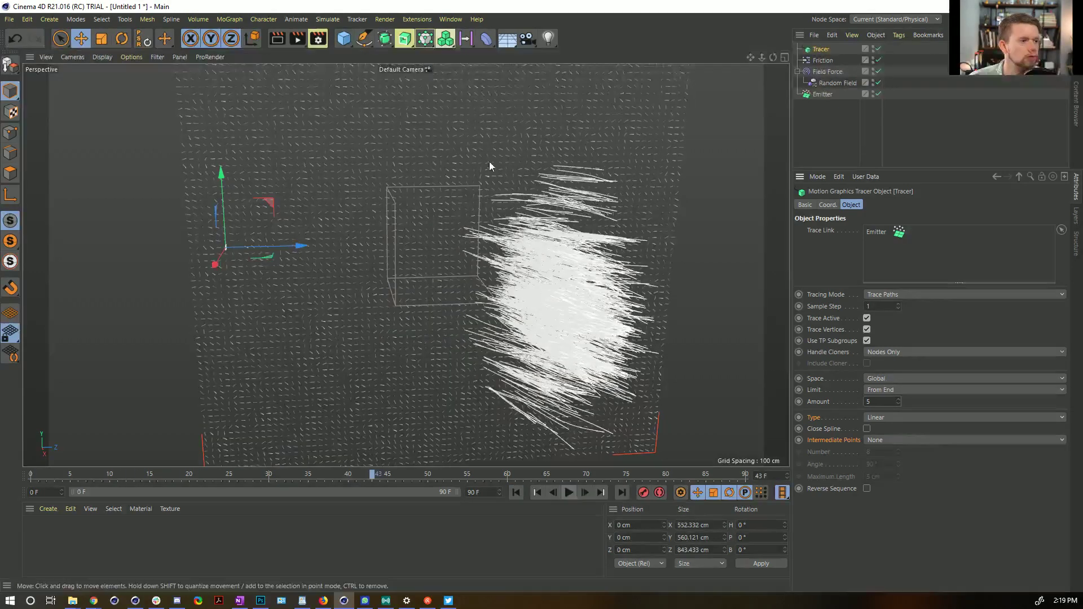
mouse_move(546, 284)
alt+mouse_down()
mouse_move(456, 222)
mouse_move(678, 279)
mouse_move(515, 273)
mouse_move(527, 274)
alt+mouse_up()
Hide the Emitter's particles in the viewport and replay the Tracer splines up to frame 37.
click(851, 129)
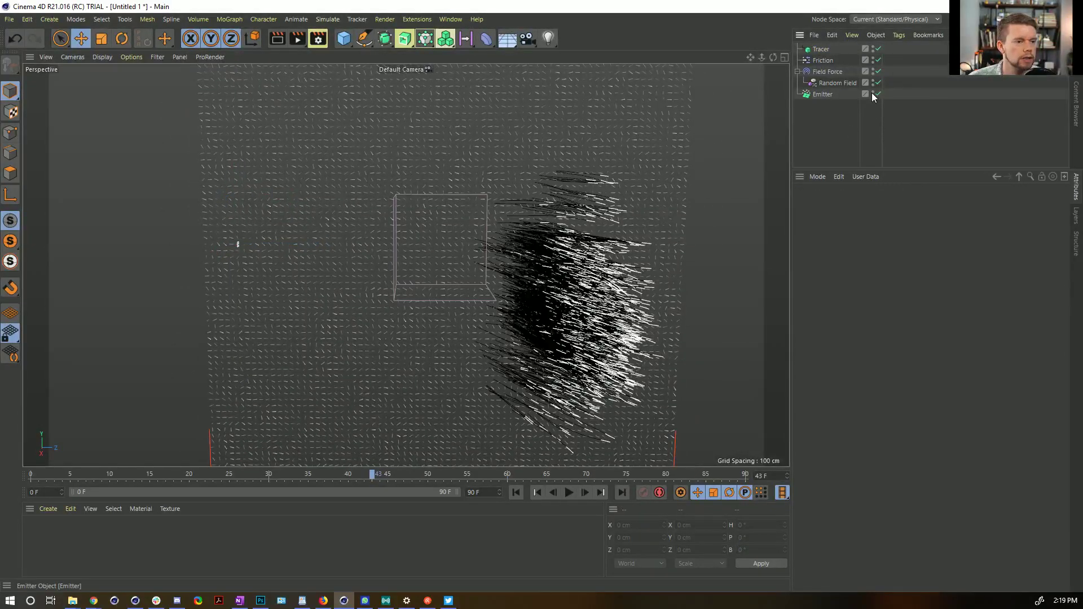
click(873, 92)
click(515, 492)
click(568, 493)
click(568, 493)
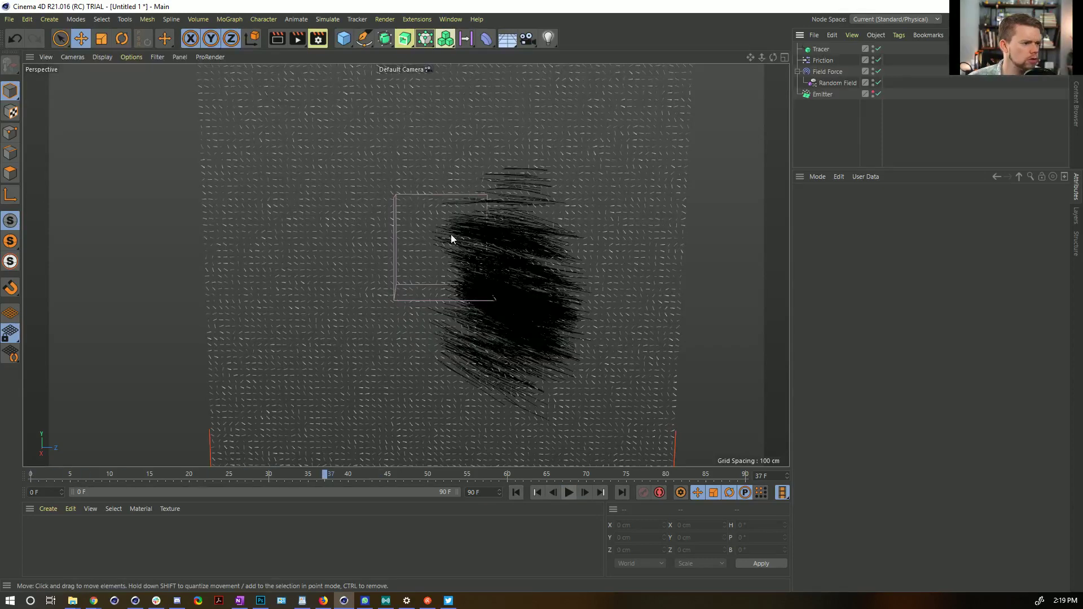
Rewind the timeline, disable the Emitter and add a Cube positioned at about 459 cm on Z.
click(818, 95)
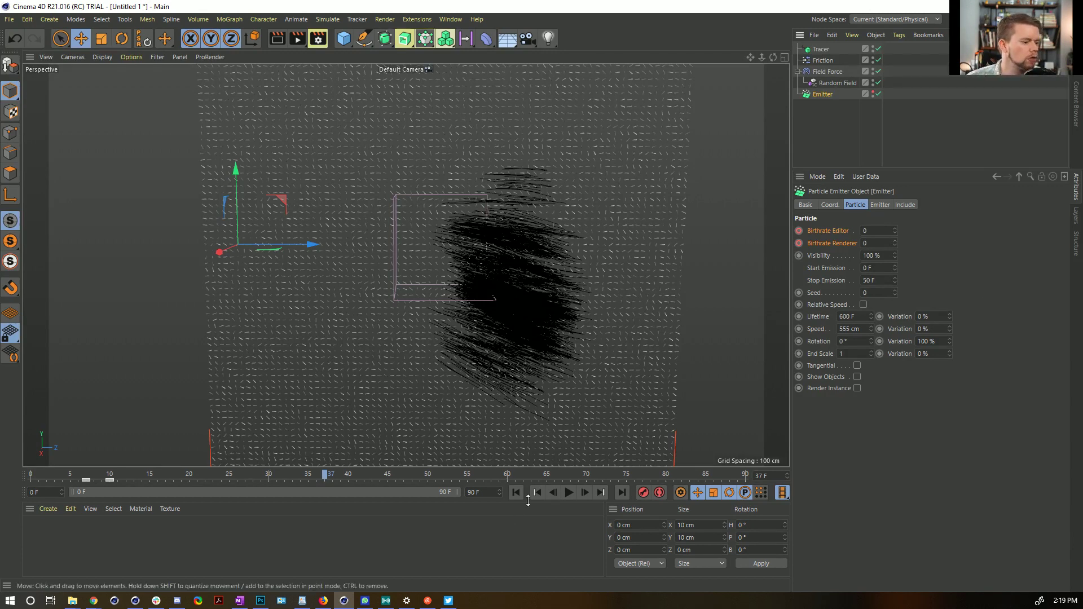
click(516, 492)
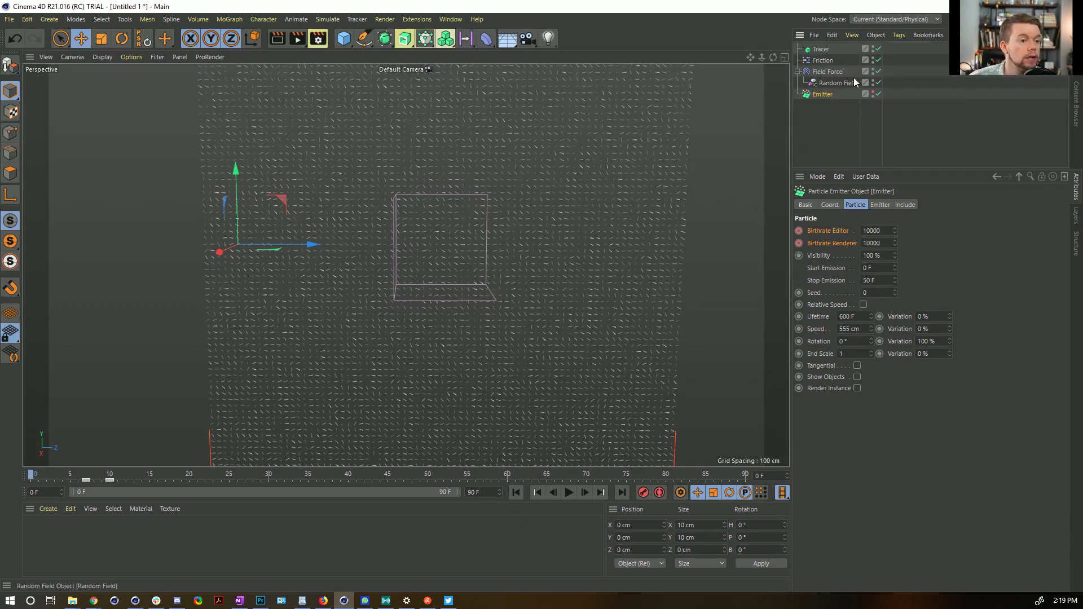
click(343, 39)
drag(313, 244, 541, 244)
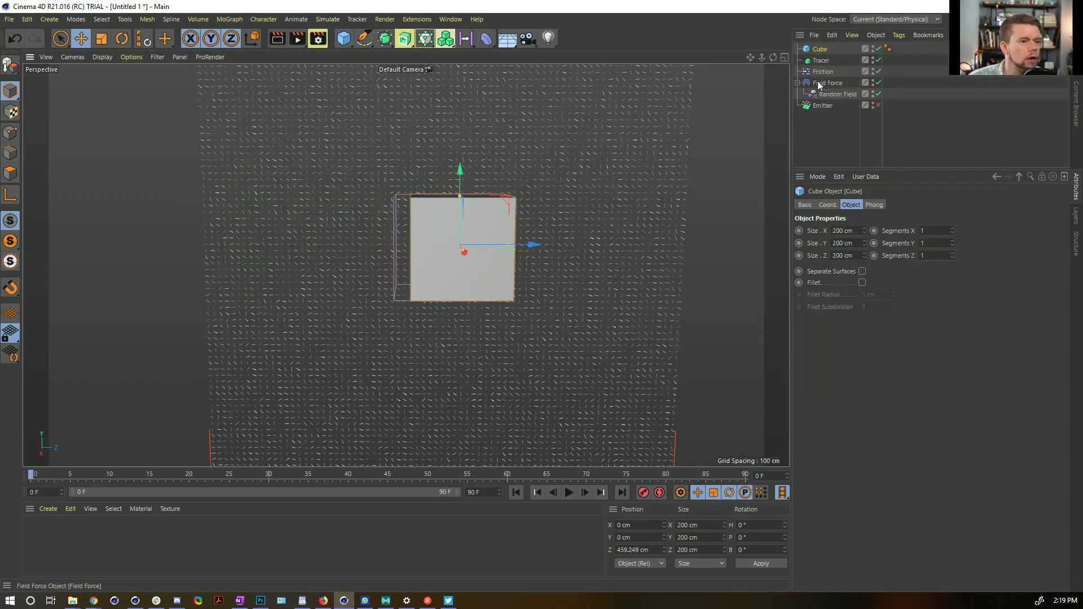
Give the Cube a Rigid Body simulation tag and play the dynamics, pausing at frame 26.
right_click(816, 48)
mouse_move(854, 52)
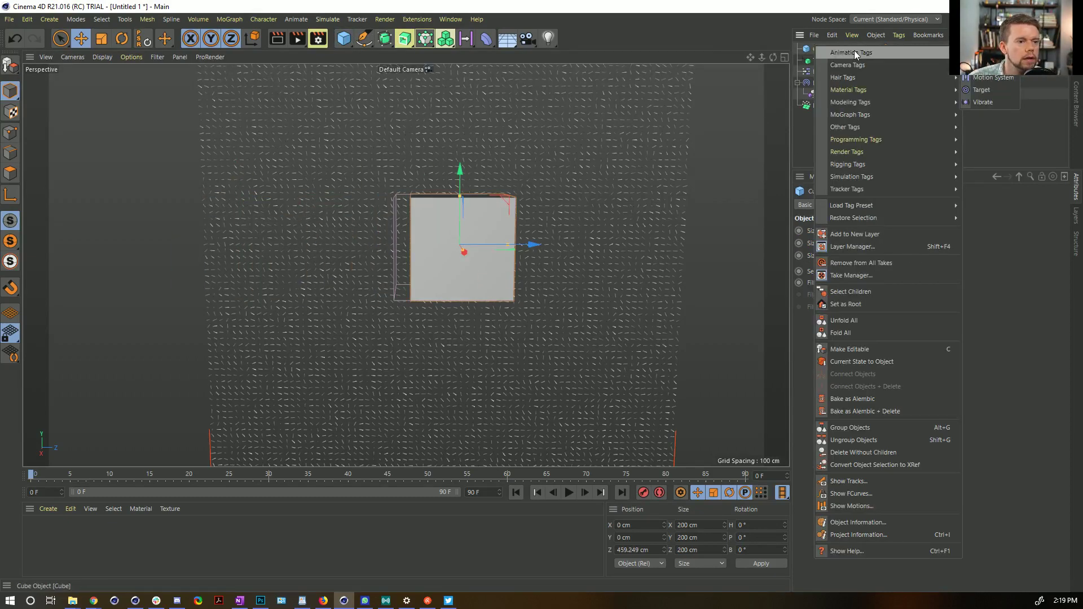
mouse_move(855, 180)
click(996, 180)
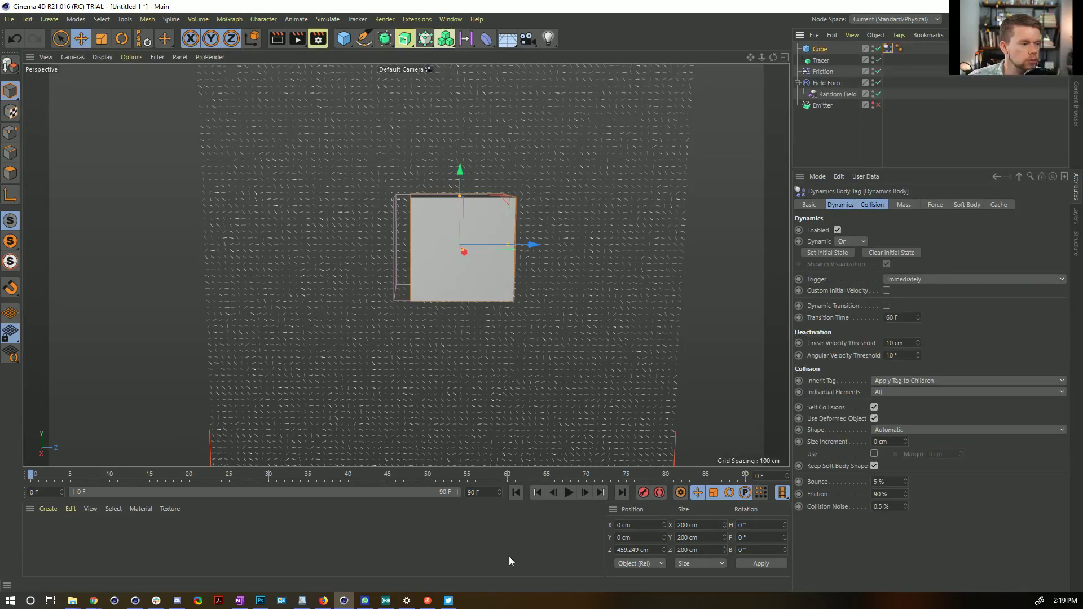
click(571, 492)
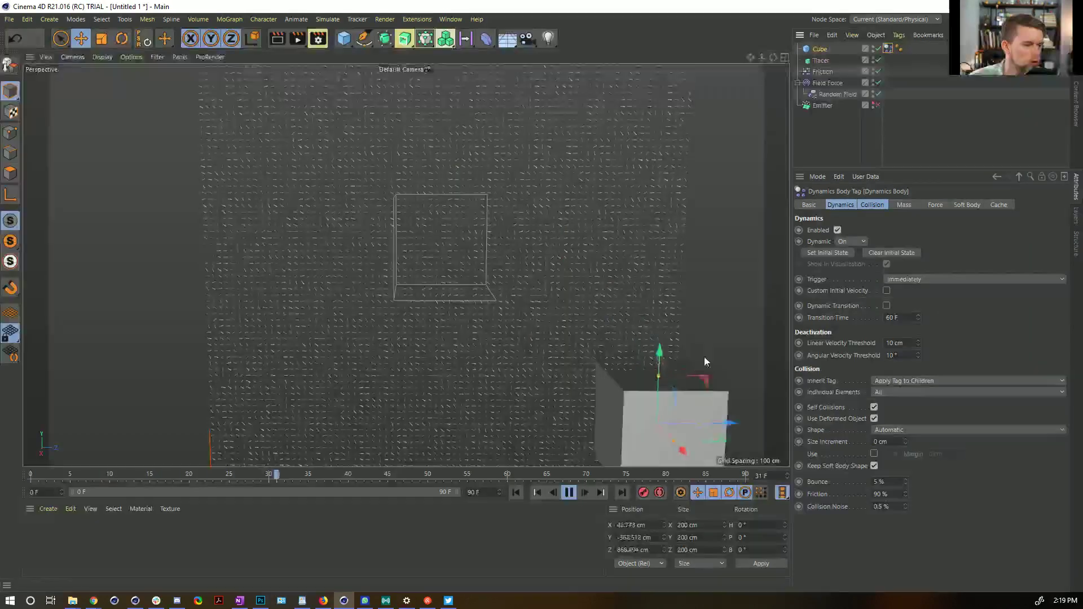
click(569, 493)
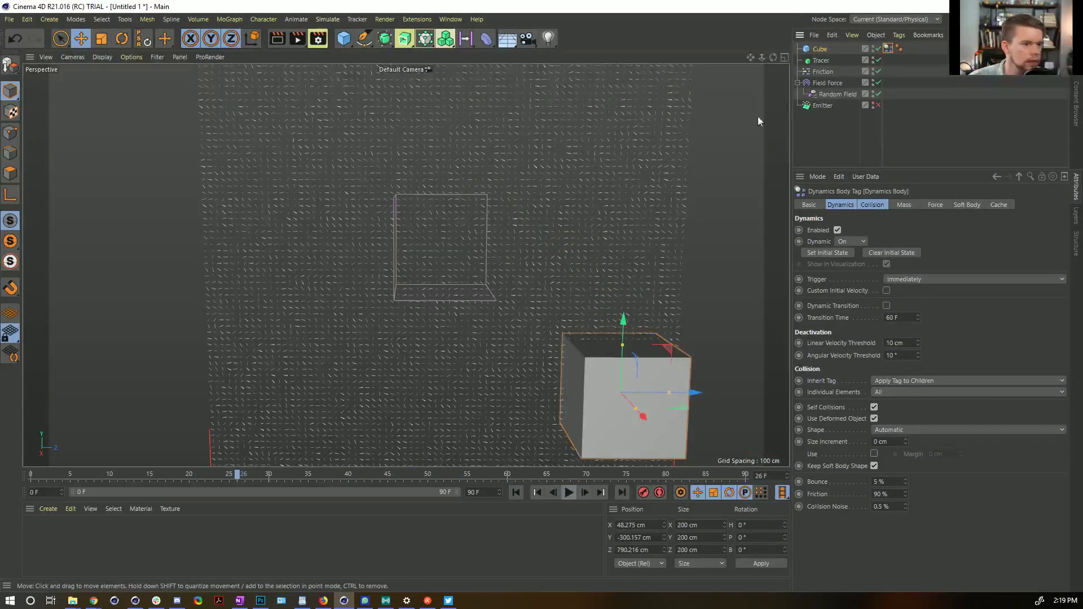
Turn off both Solid layers in the Field Force, set the Random Field's blending to Normal and replay from the start.
click(828, 83)
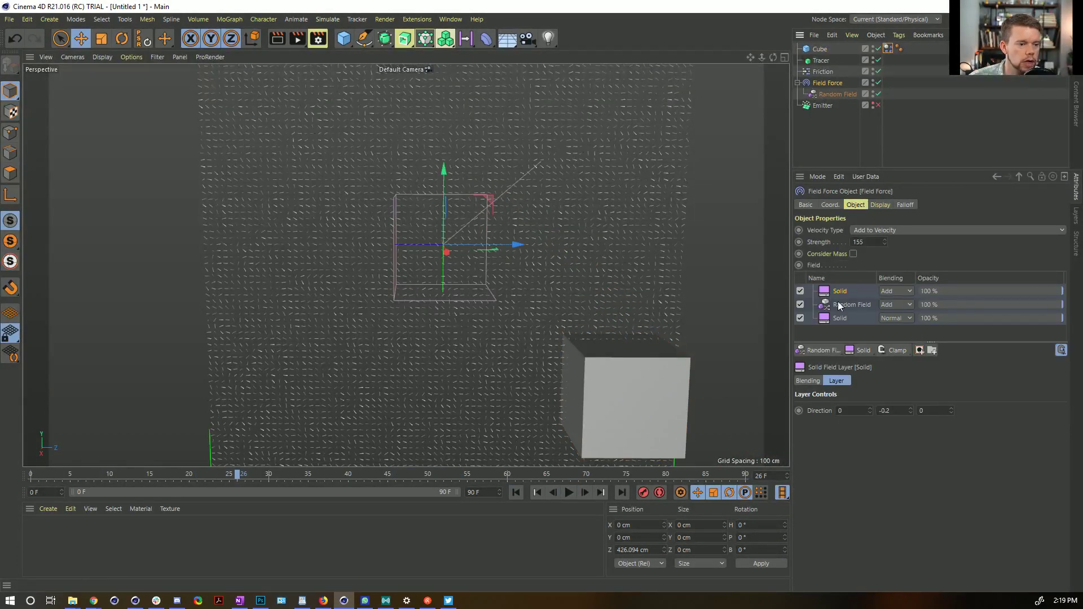
click(799, 291)
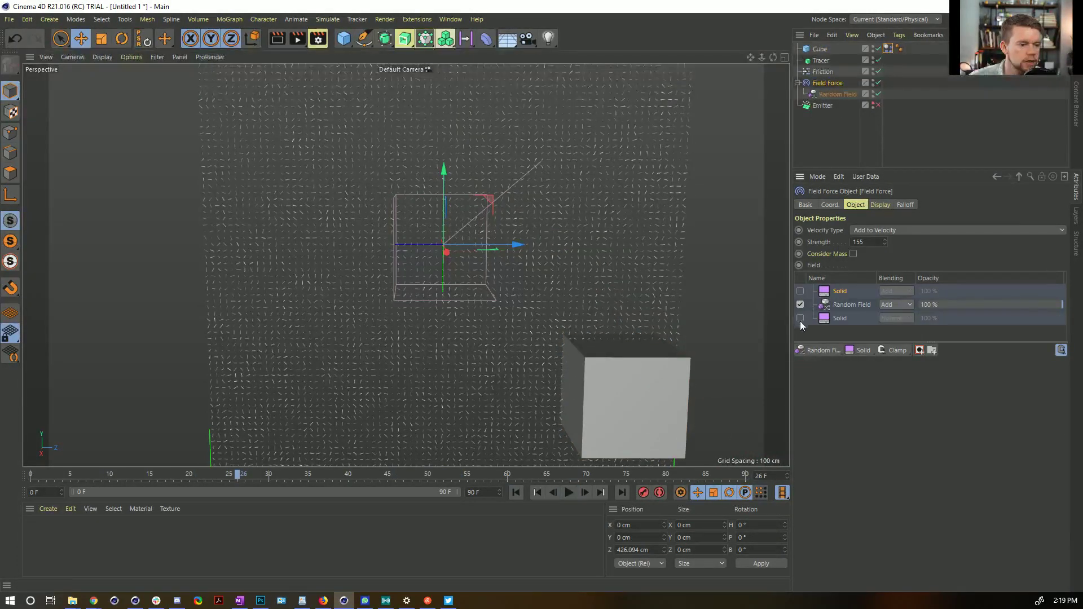
click(896, 305)
click(894, 317)
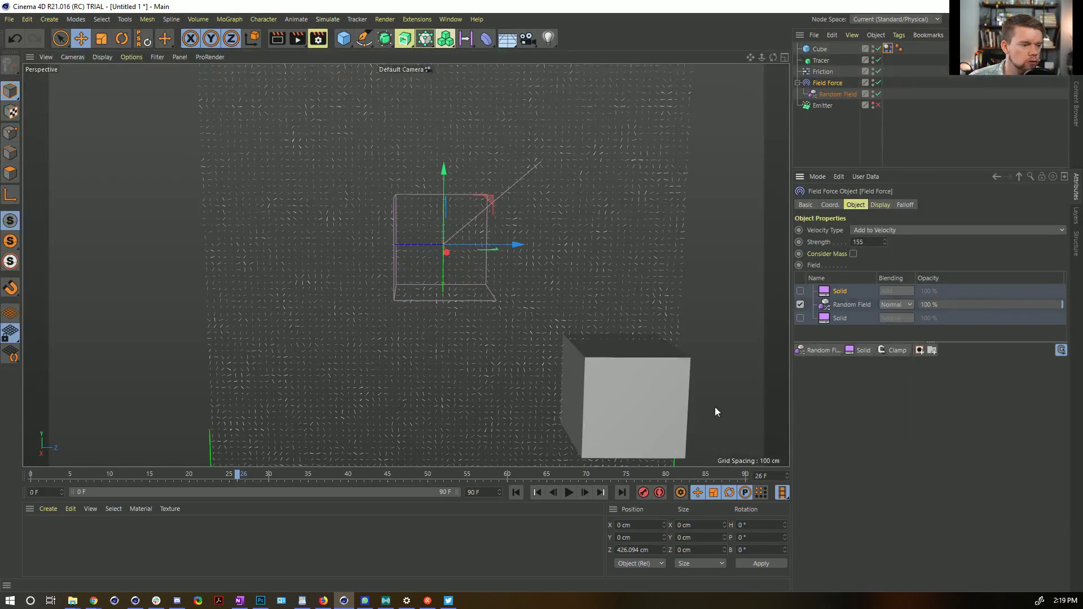
click(516, 492)
click(568, 492)
click(572, 493)
Set the project's dynamics gravity to 0 cm and replay the Cube's motion from the start.
key(ctrl+d)
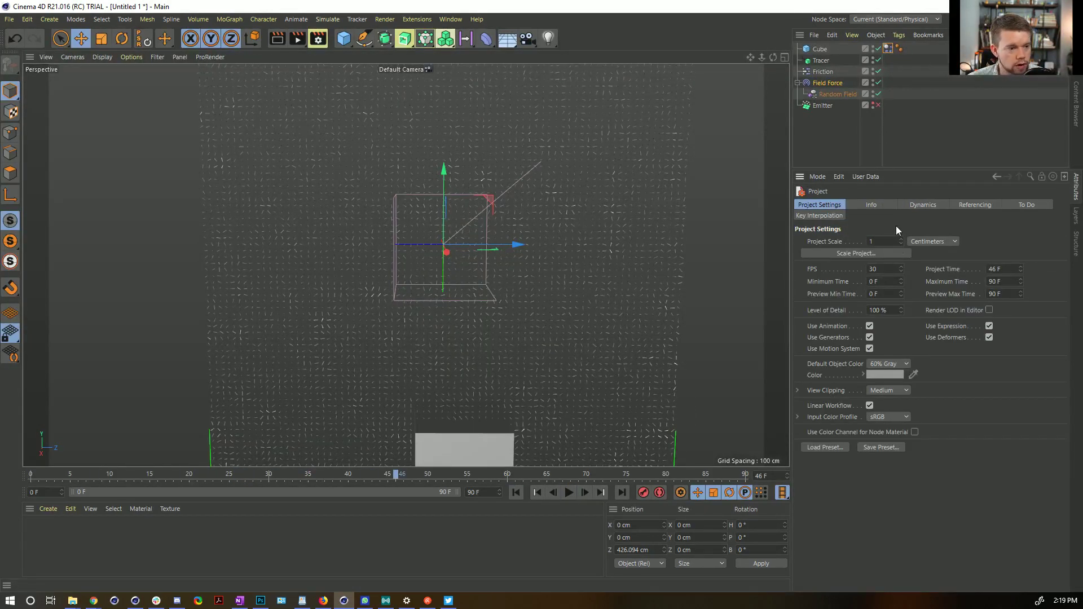
click(922, 205)
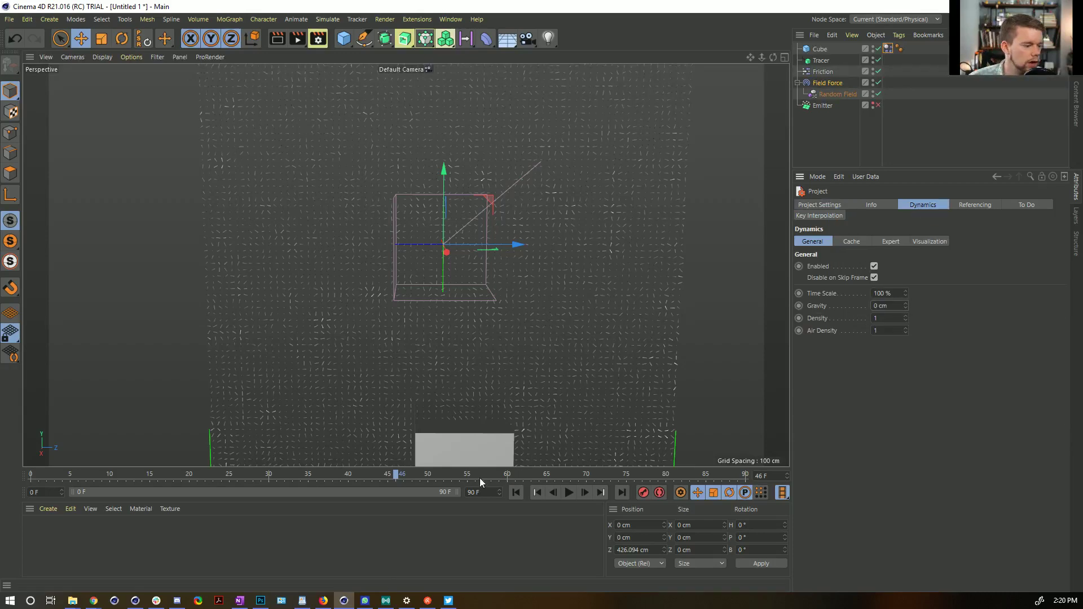
click(516, 492)
key(F8)
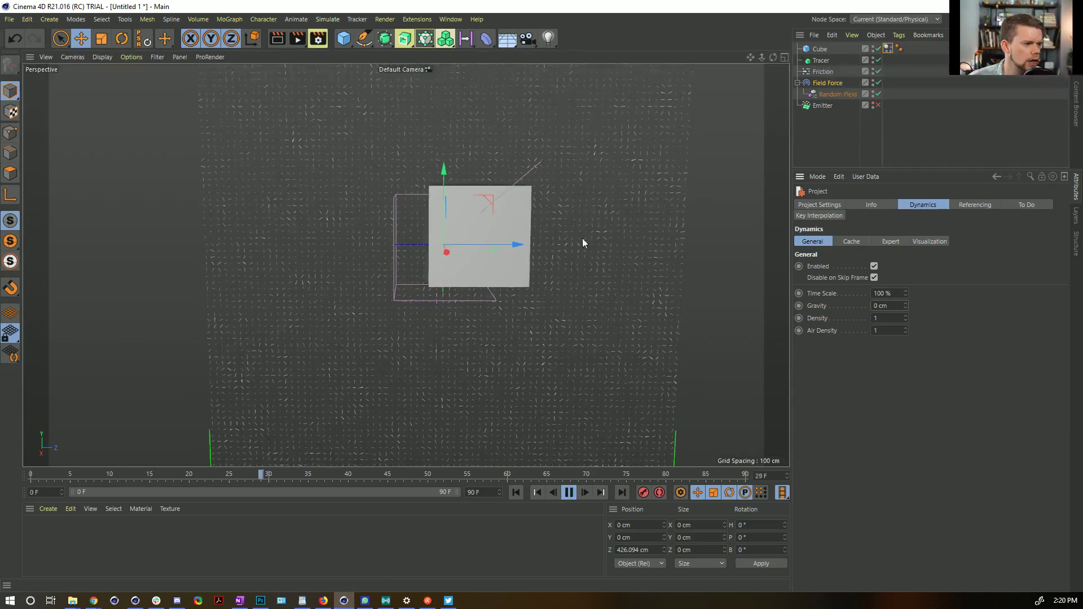
click(569, 492)
click(516, 493)
Make the Cube a soft body using Made of Polygons/Lines in its Dynamics Body tag and play the simulation.
click(888, 49)
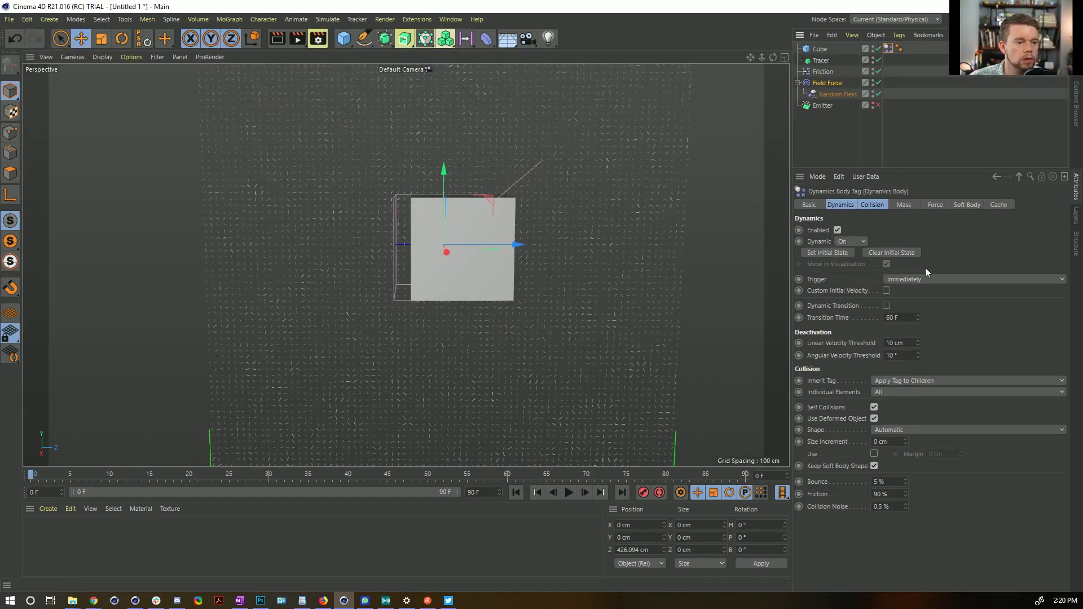
click(967, 204)
click(925, 230)
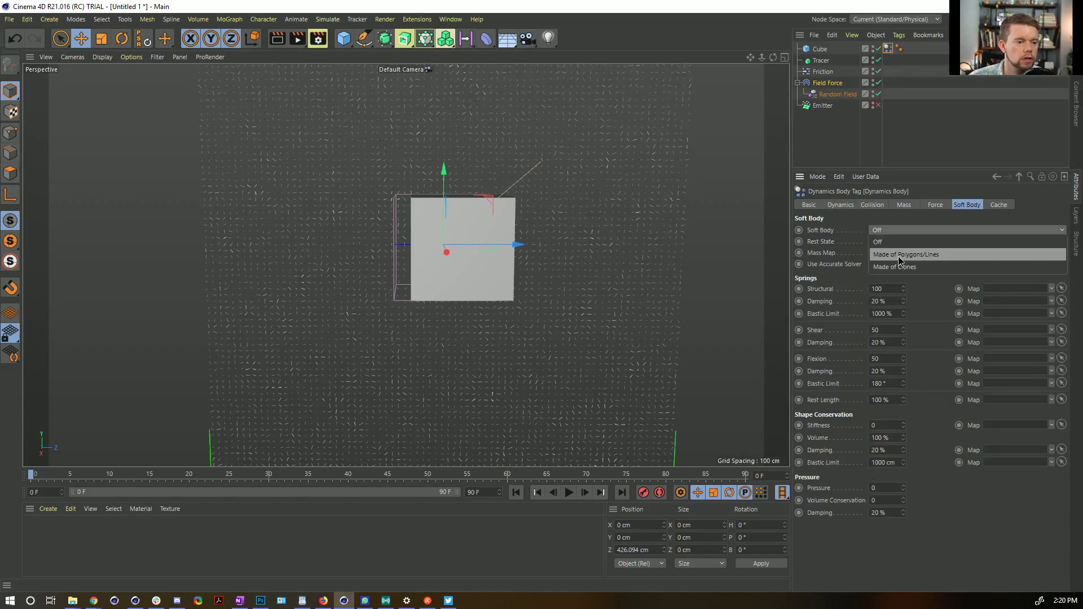
click(899, 254)
click(568, 492)
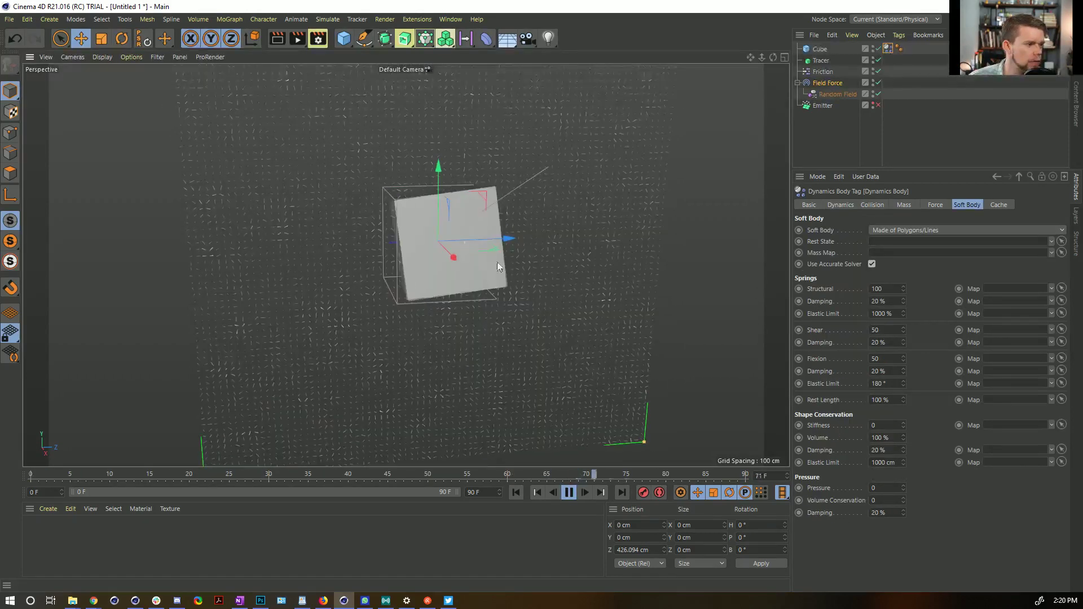
Add a Plane, transfer the Cube's Dynamics Body tag to it and delete the Cube.
click(344, 39)
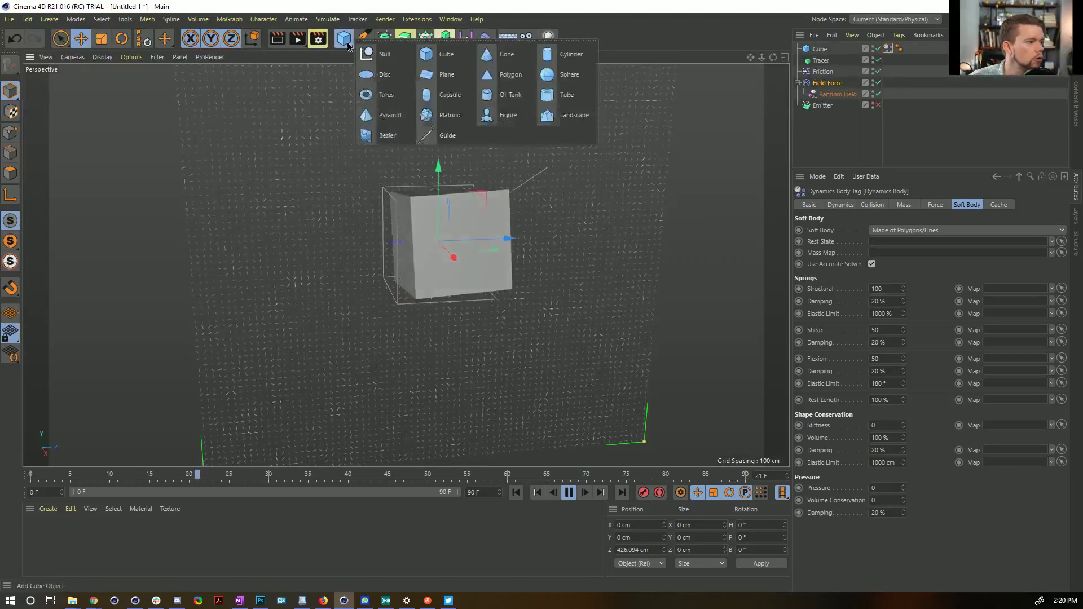
click(449, 76)
drag(898, 60, 899, 50)
click(815, 61)
key(Delete)
Set the Plane's soft body structural, shear and flexion damping to 0 %, with shear 5 and flexion 5.
click(819, 50)
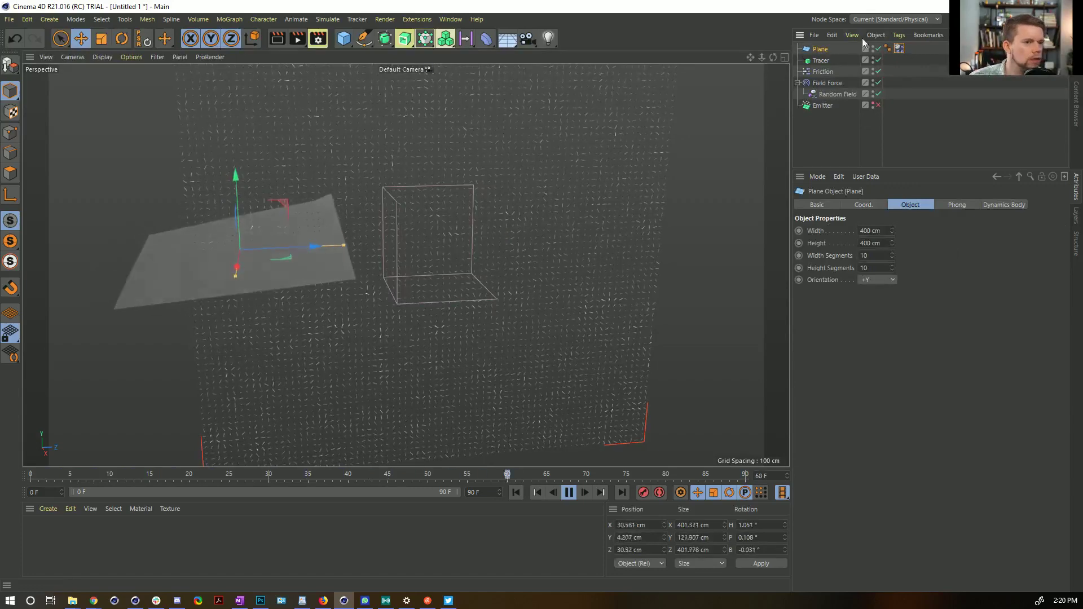
click(899, 49)
double_click(877, 301)
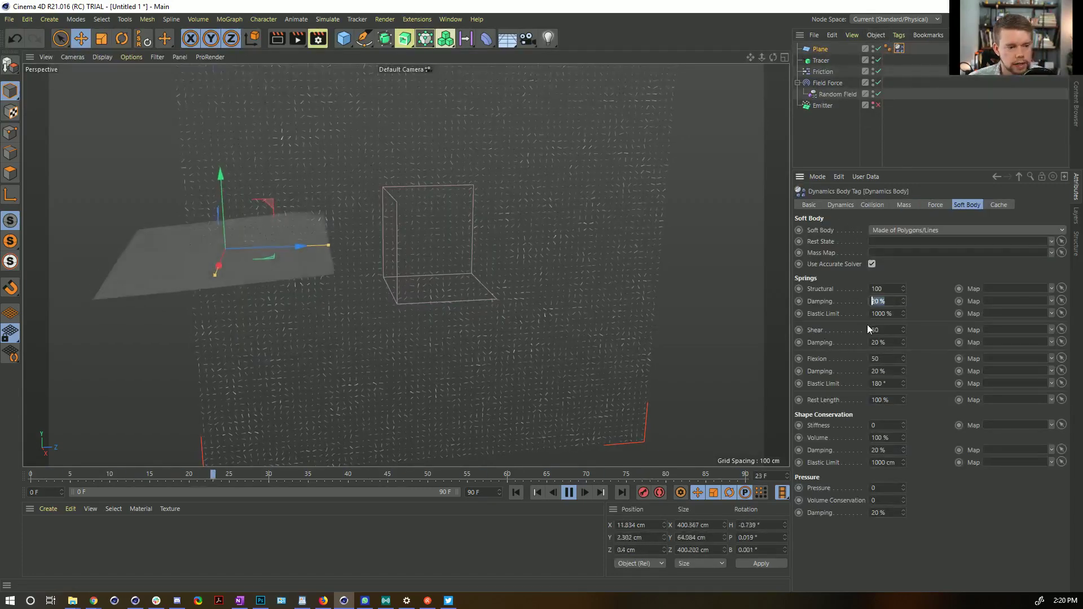
text(0)
drag(884, 330, 867, 371)
text(5500)
key(Return)
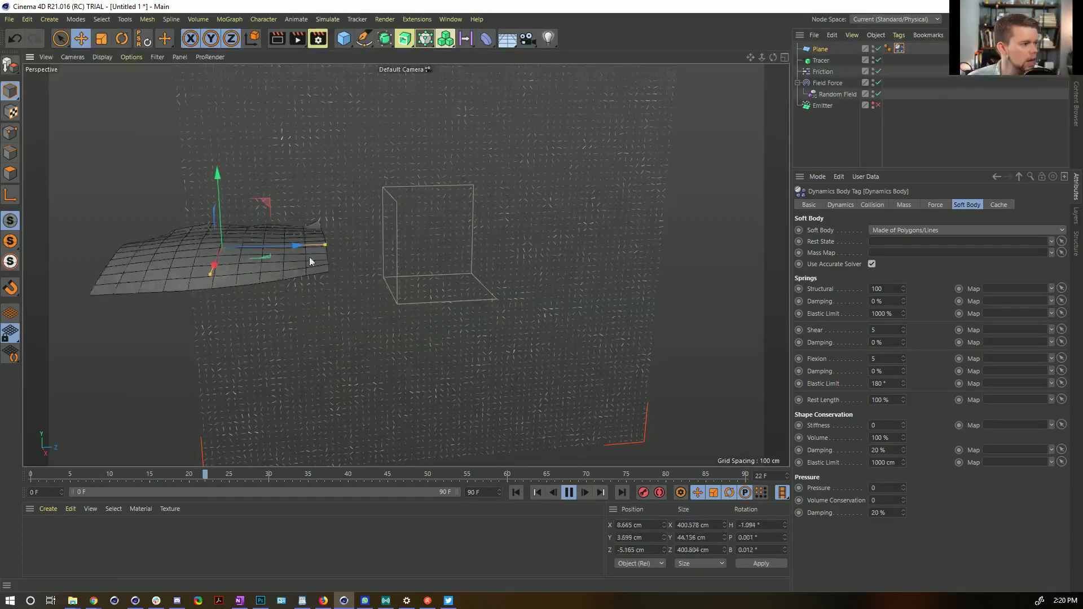
Extend the timeline to 999 frames and stretch the preview range over its full length.
alt+drag(312, 174, 370, 206)
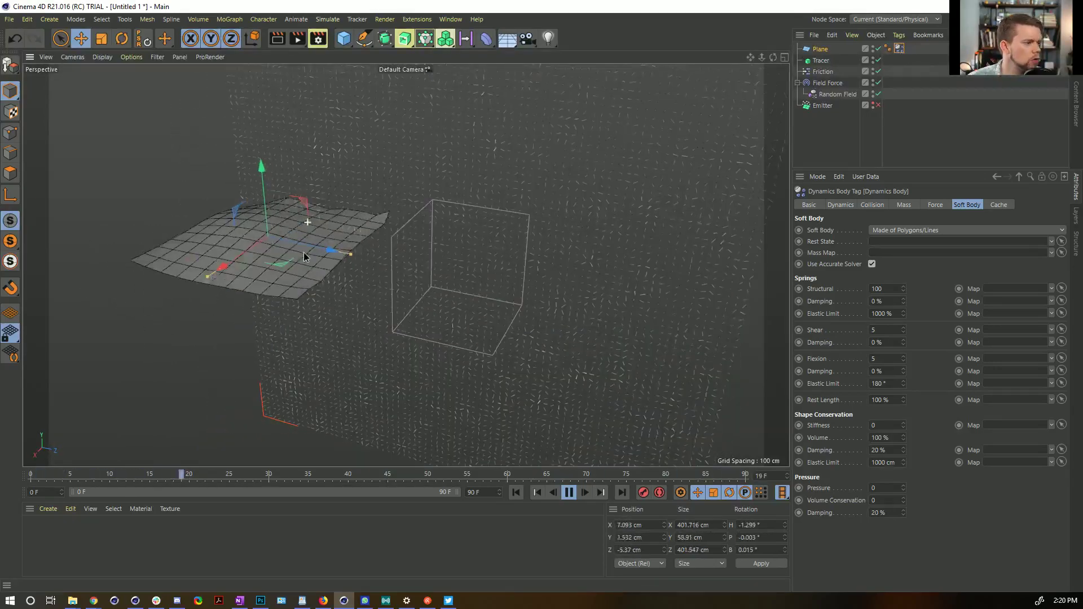
text(999)
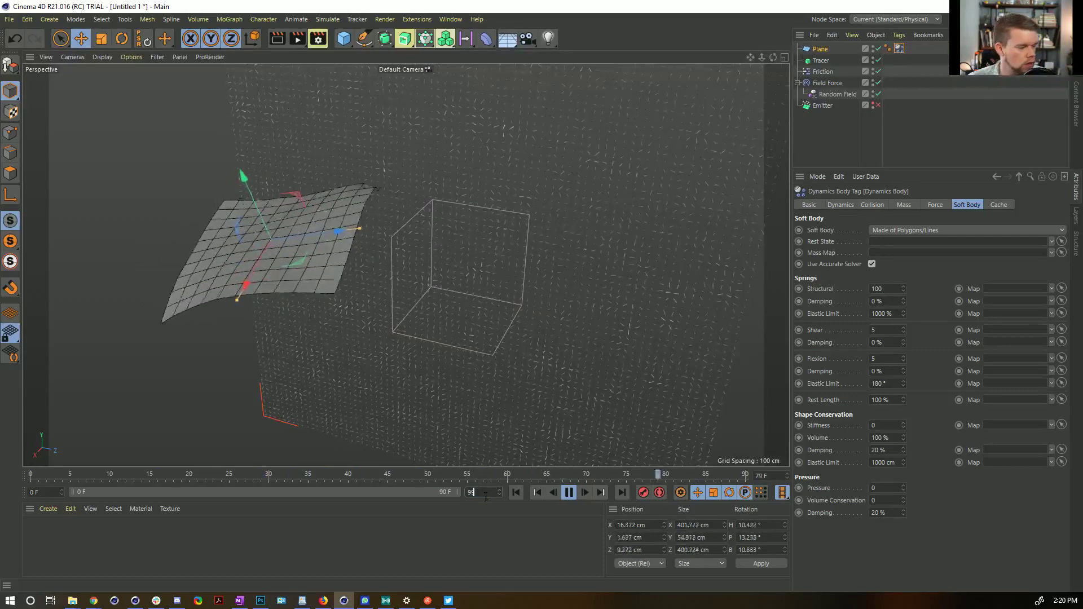
key(Return)
drag(116, 492, 474, 492)
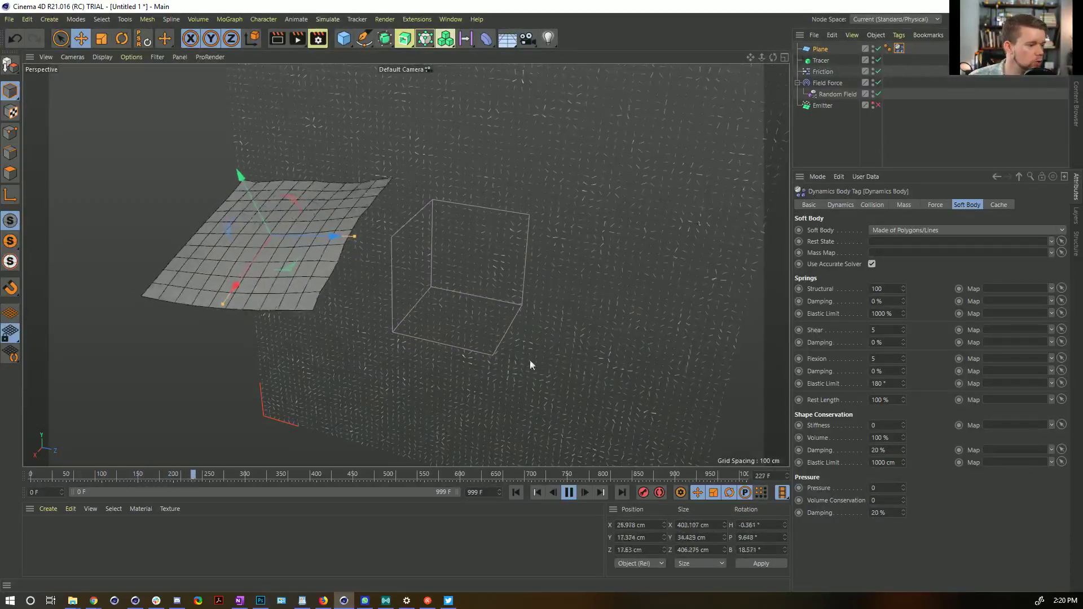
Examine the collision and force settings of the Plane's Dynamics Body tag while the simulation plays.
click(903, 206)
click(883, 208)
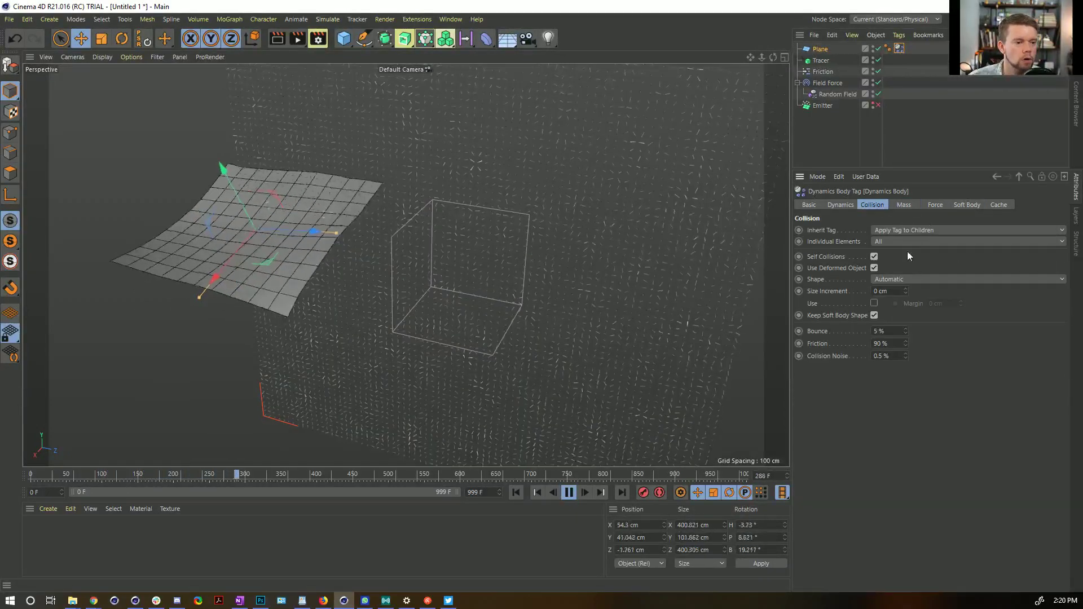
click(937, 204)
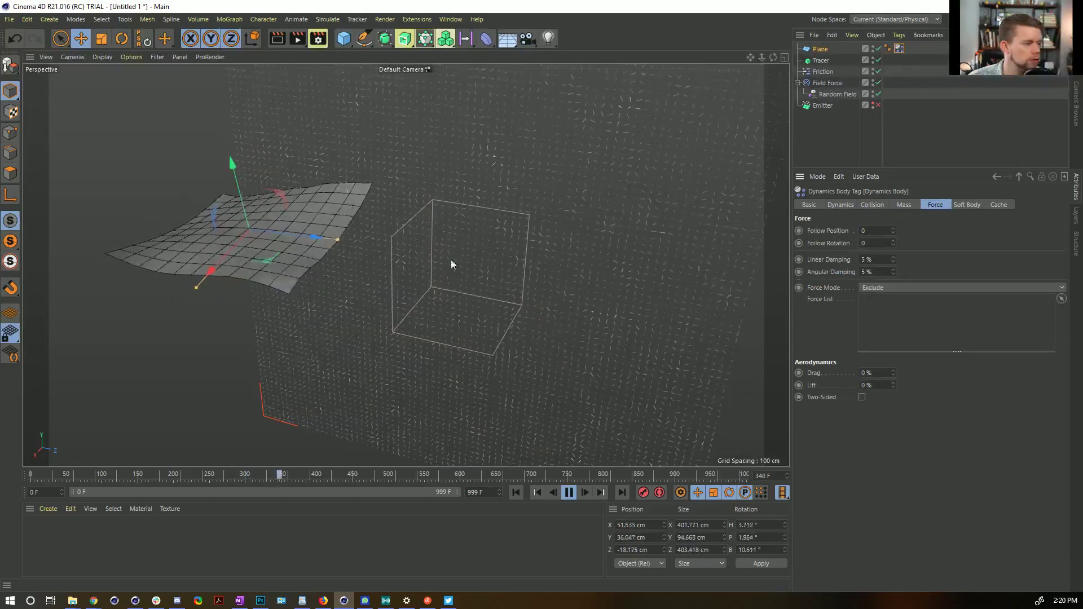
alt+middle_drag(449, 236, 486, 272)
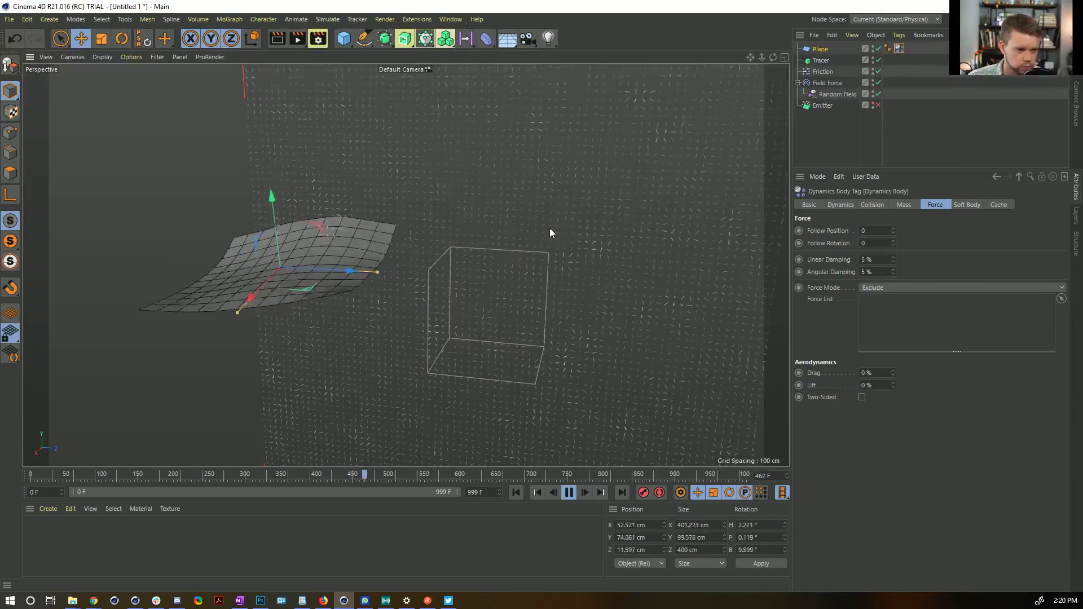
Add a Helix spline in the ZY plane with start radius 0 cm, end radius 672 cm and height 0 cm.
click(365, 38)
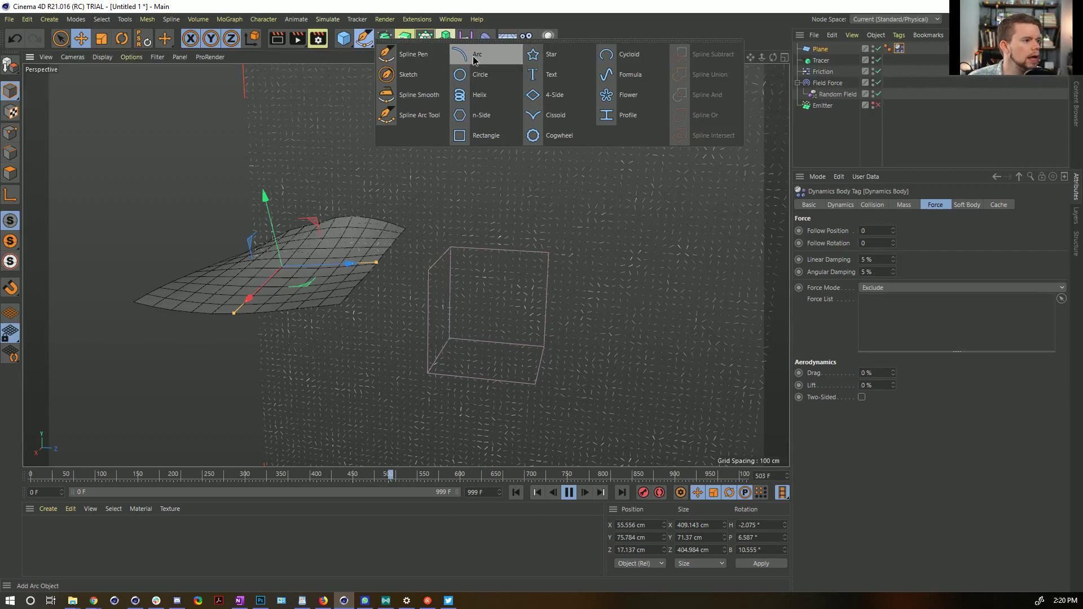
click(480, 94)
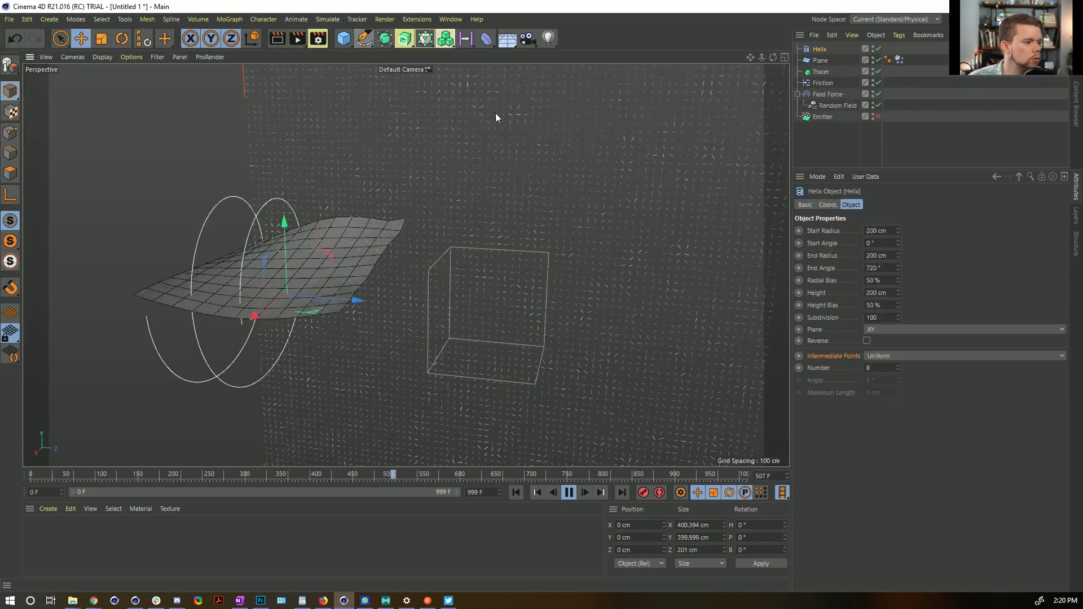
click(871, 329)
click(880, 353)
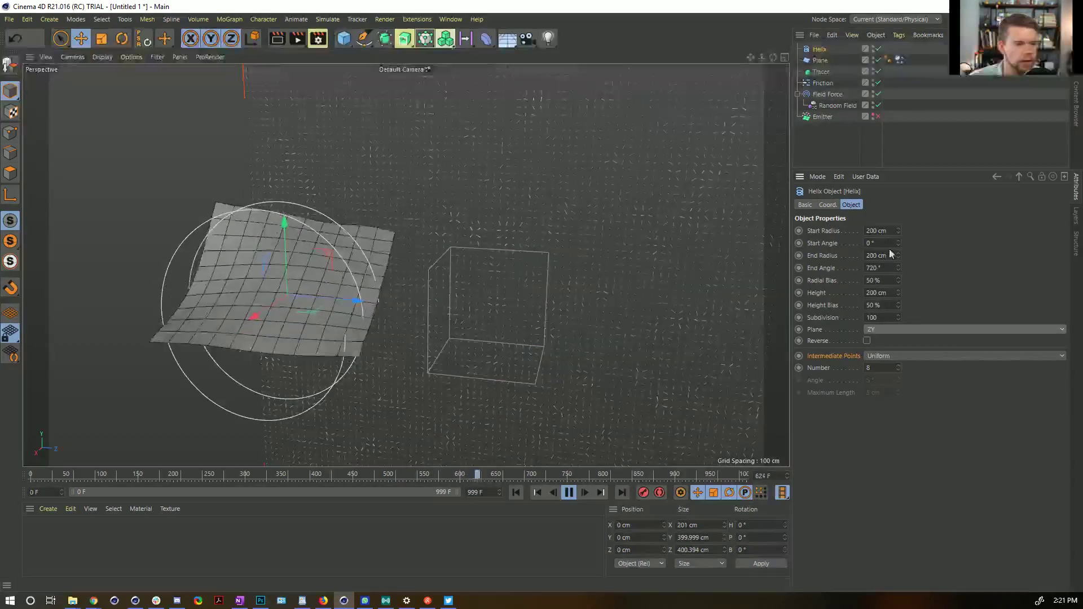
double_click(881, 232)
text(0)
key(Return)
drag(898, 255, 899, 34)
double_click(889, 293)
text(0)
key(Return)
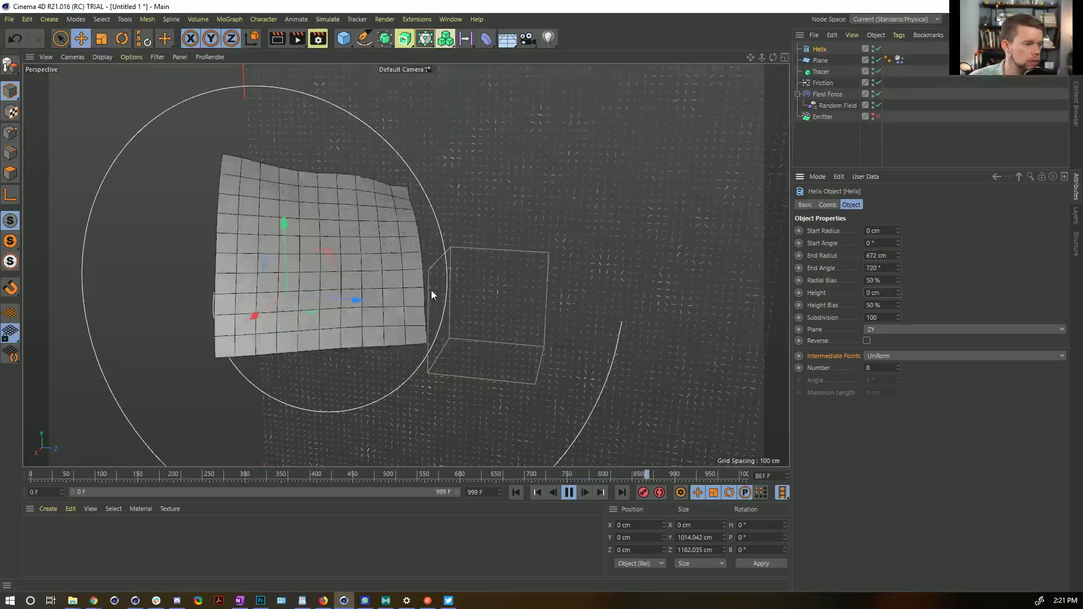
Set the Field Force's Z position to 0 cm and replay the Plane simulation from the start up to frame 29.
click(833, 95)
double_click(631, 550)
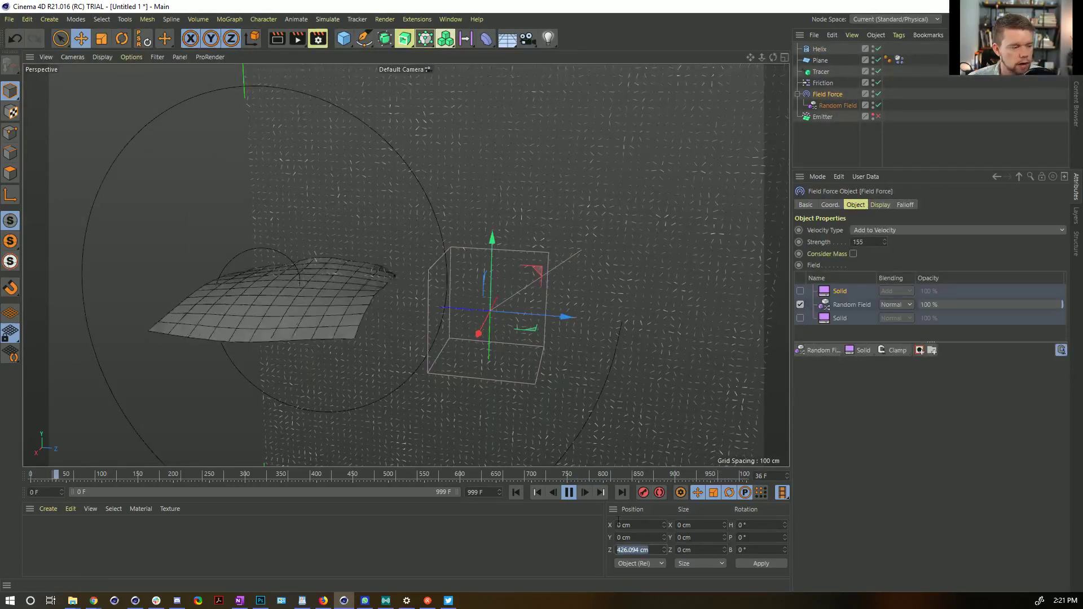
click(570, 494)
text(0)
key(Return)
click(515, 493)
click(568, 493)
click(568, 493)
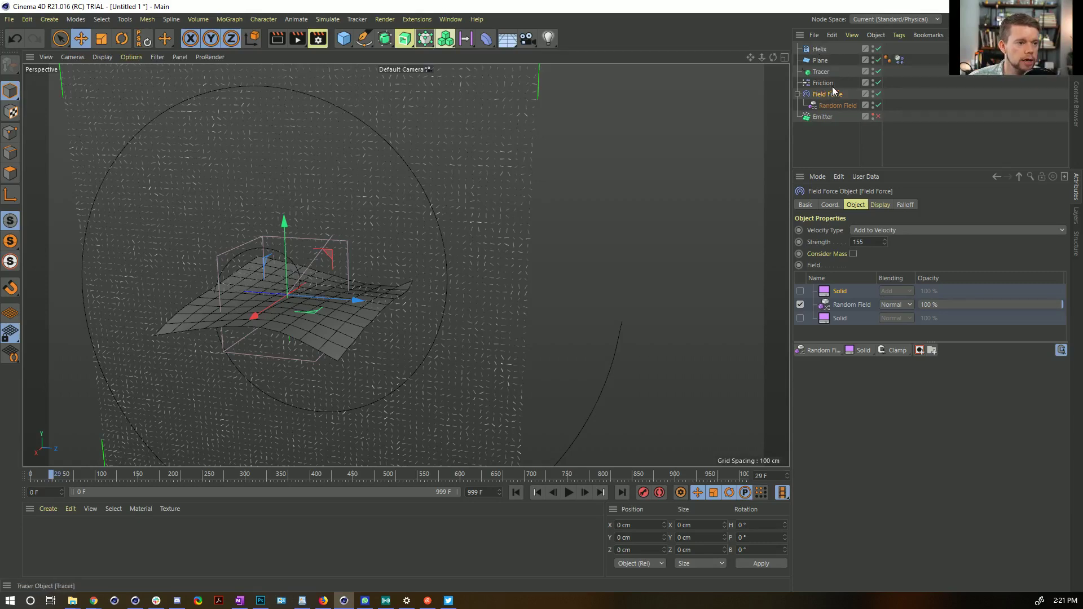
Nest the Helix under the Field Force and add it as the uppermost layer in its field list.
click(820, 50)
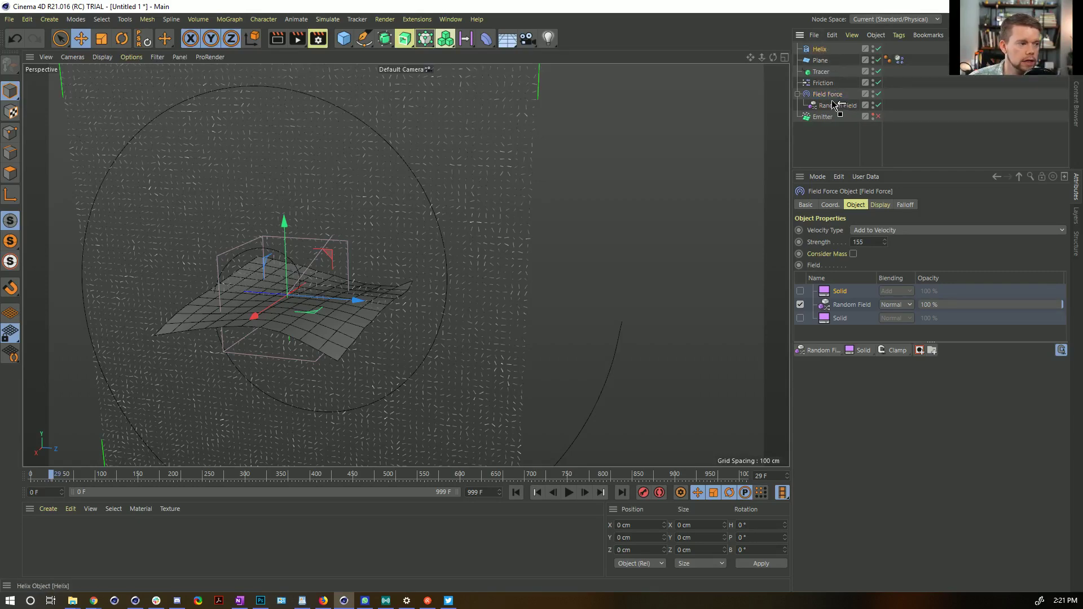
drag(835, 106, 834, 105)
key(h)
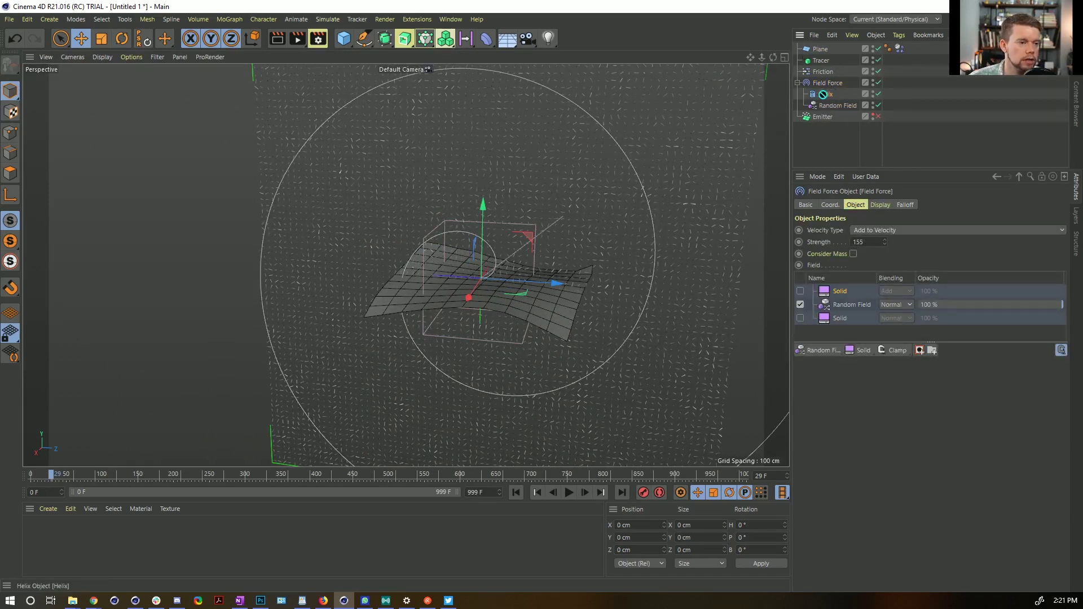
drag(844, 291, 842, 292)
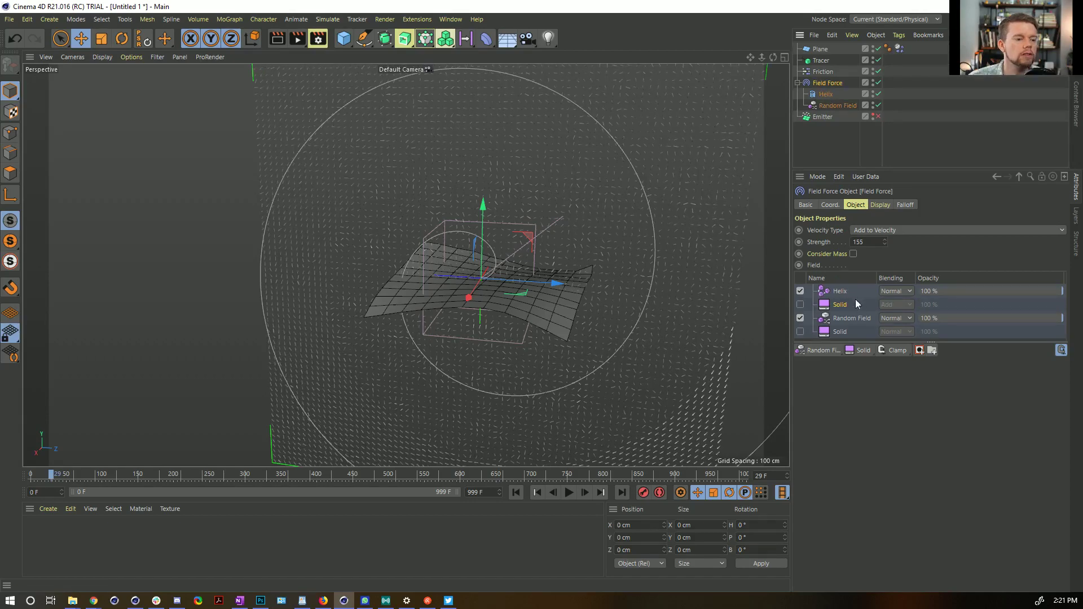
Disable the Random Field layer, return to the first frame and set the Helix layer's along-curve Offset to 100%.
click(836, 292)
alt+drag(598, 337, 585, 249)
click(800, 318)
scroll(583, 267, up, 3)
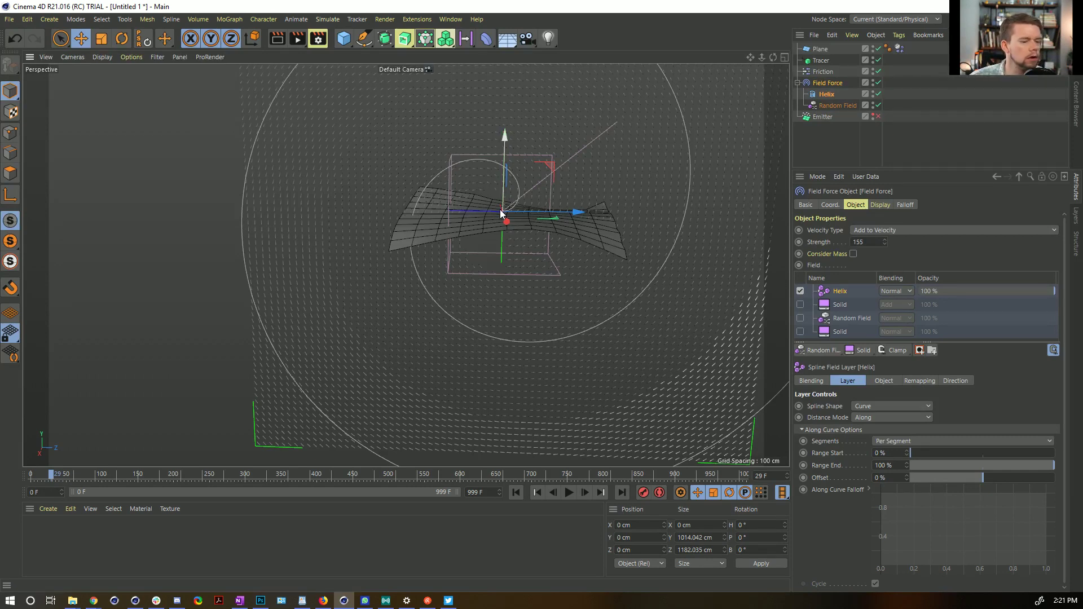
click(516, 493)
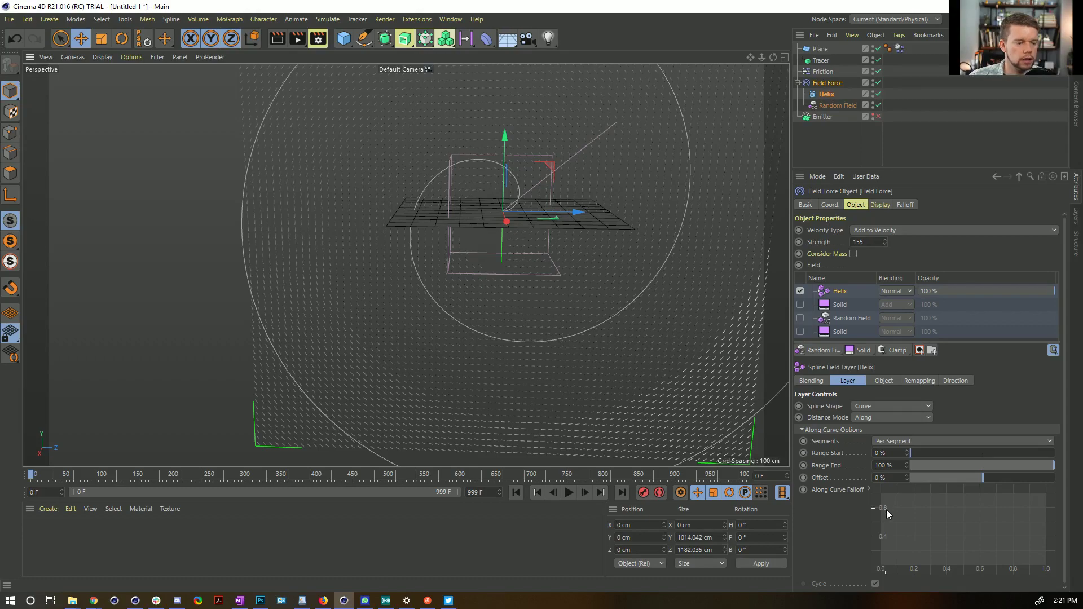
drag(967, 480, 1061, 478)
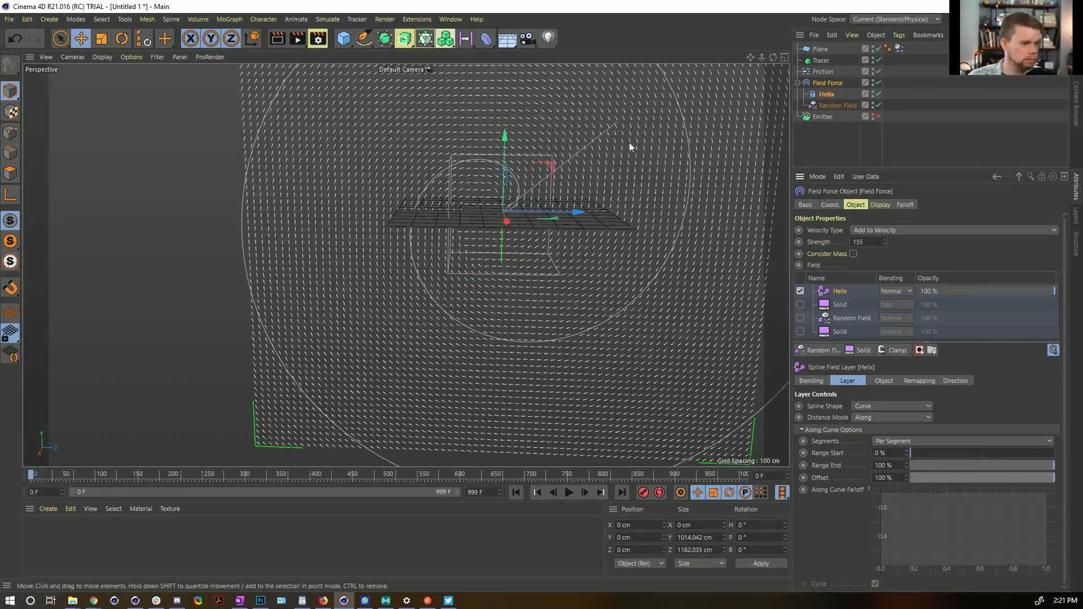
Play the simulation to examine how the Plane travels through the Helix-driven field, and rewind to the start.
alt+drag(485, 254, 592, 307)
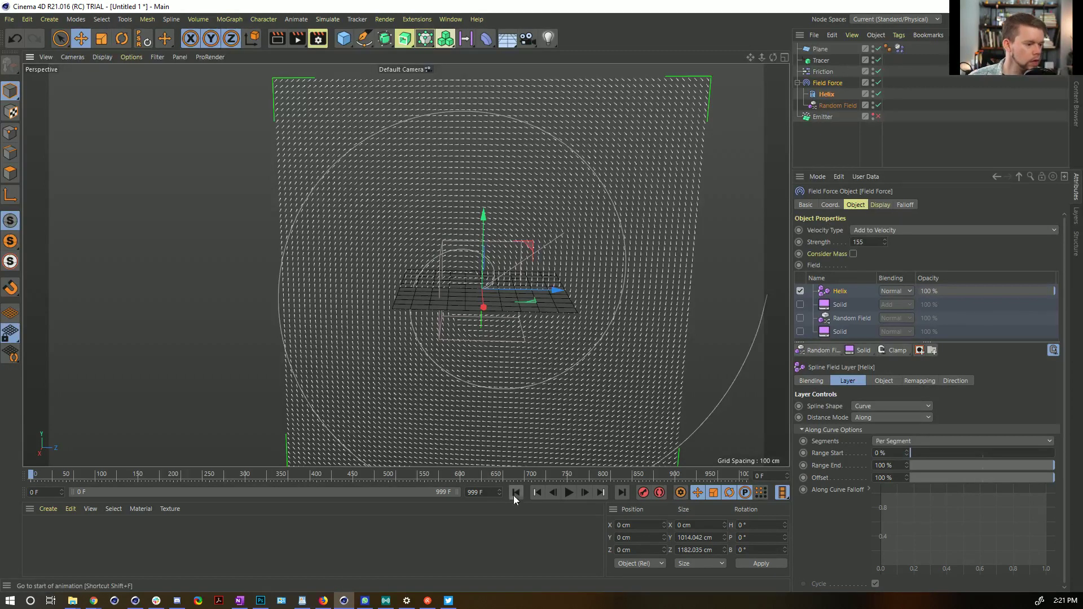
click(569, 492)
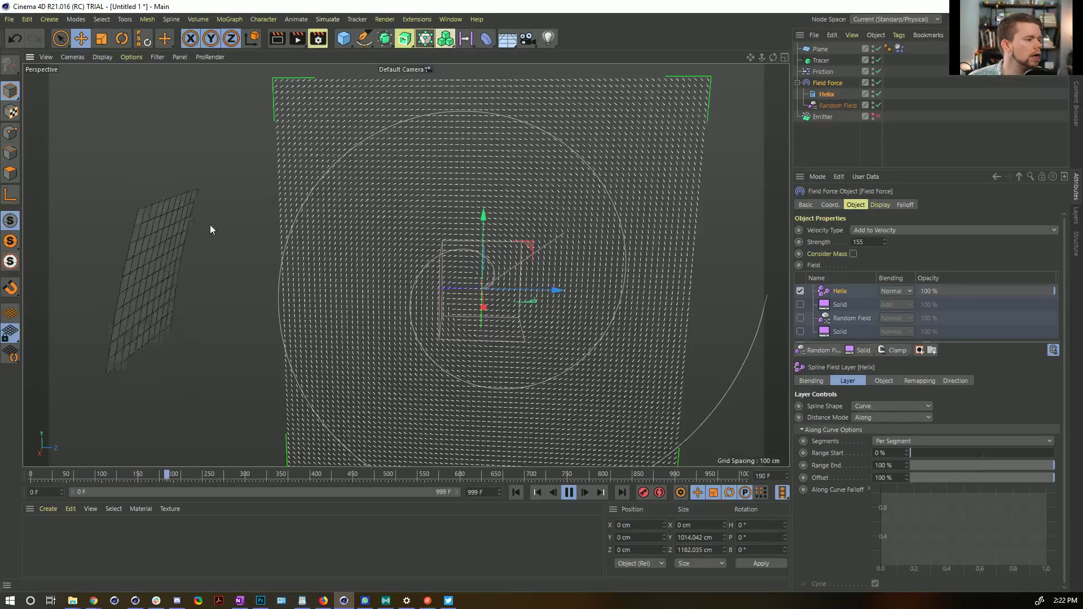
scroll(574, 153, down, 5)
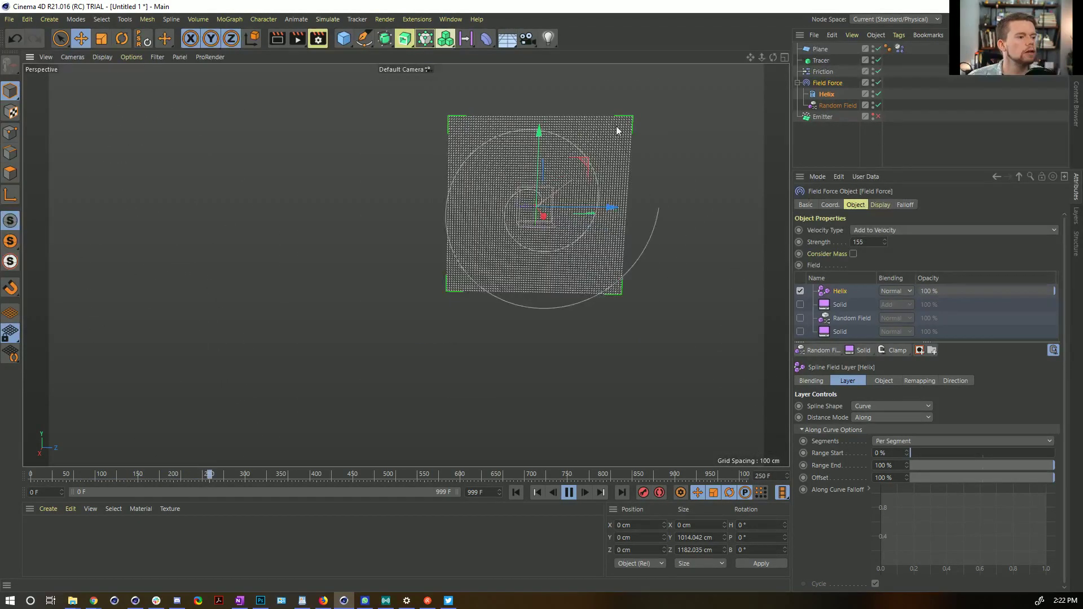
alt+middle_drag(630, 107, 551, 197)
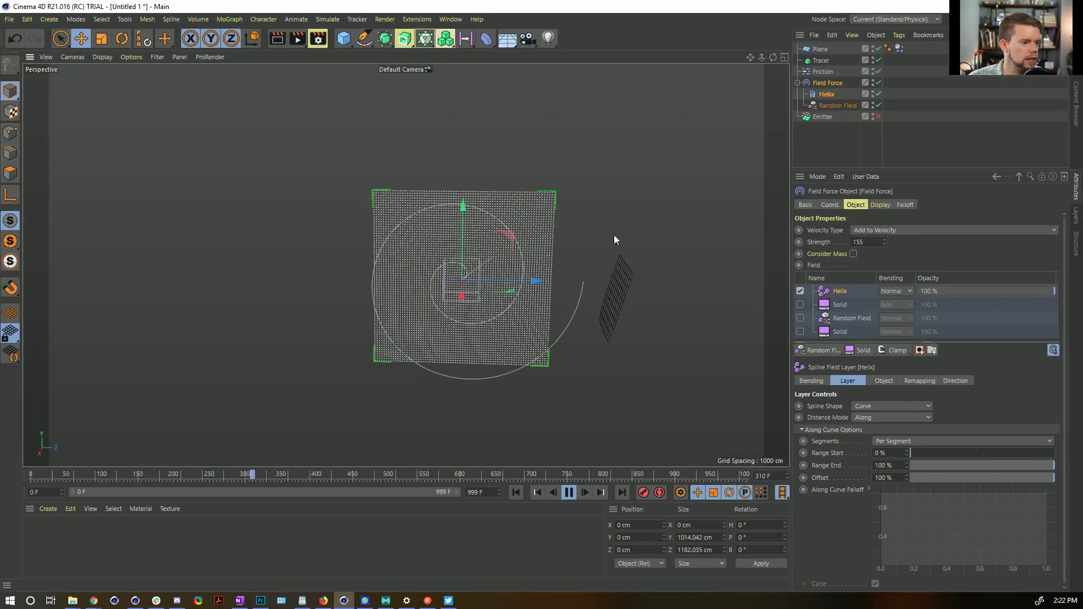
scroll(507, 333, up, 3)
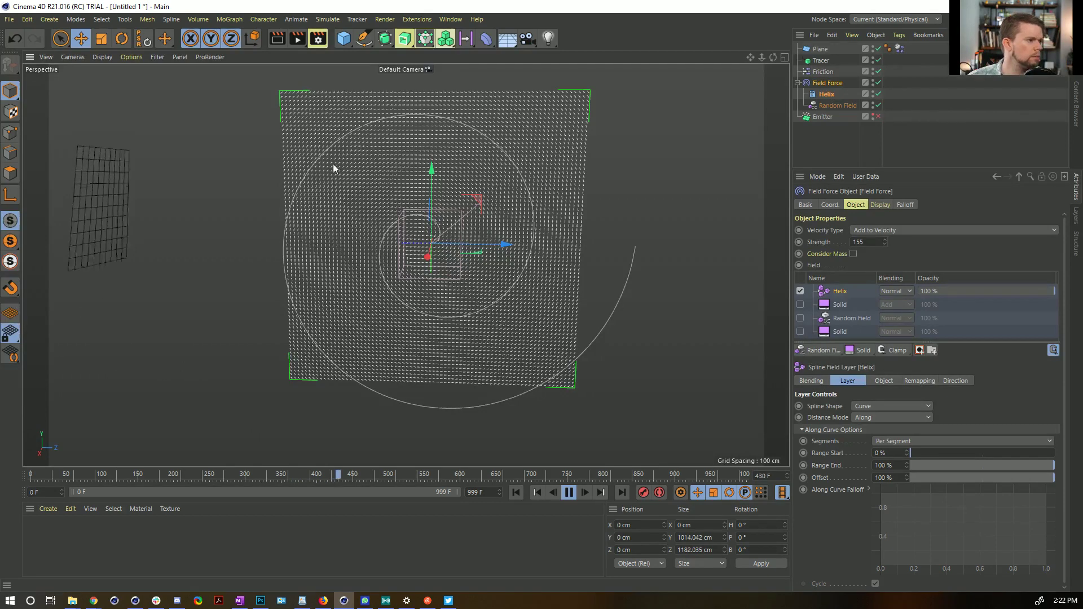
click(516, 492)
click(569, 493)
click(516, 492)
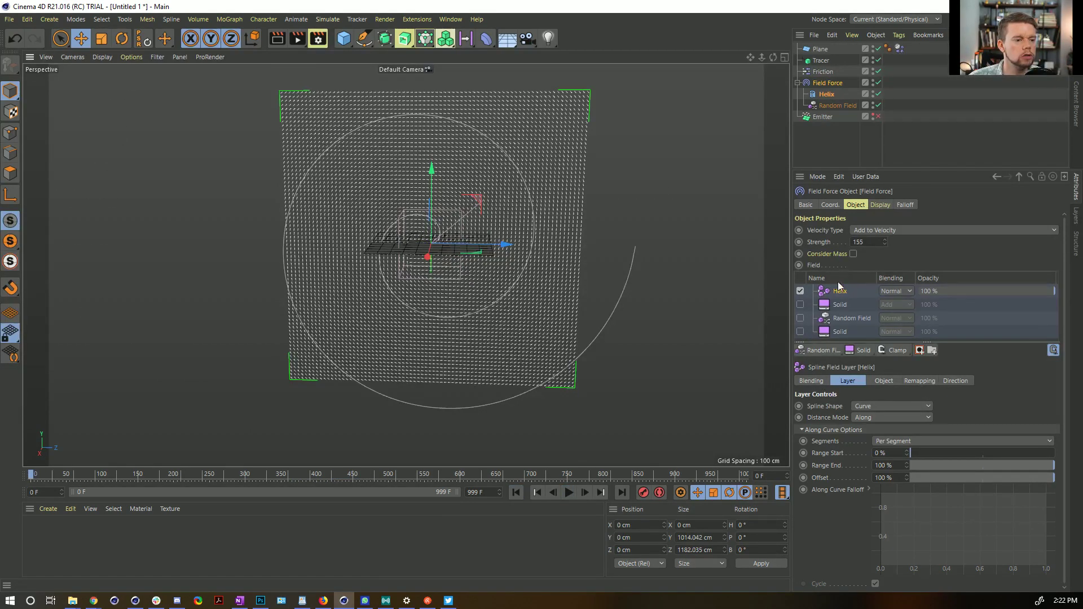
Try the Invert Direction option on the Helix layer, replay the simulation and rewind to the start.
click(955, 381)
click(860, 441)
click(568, 492)
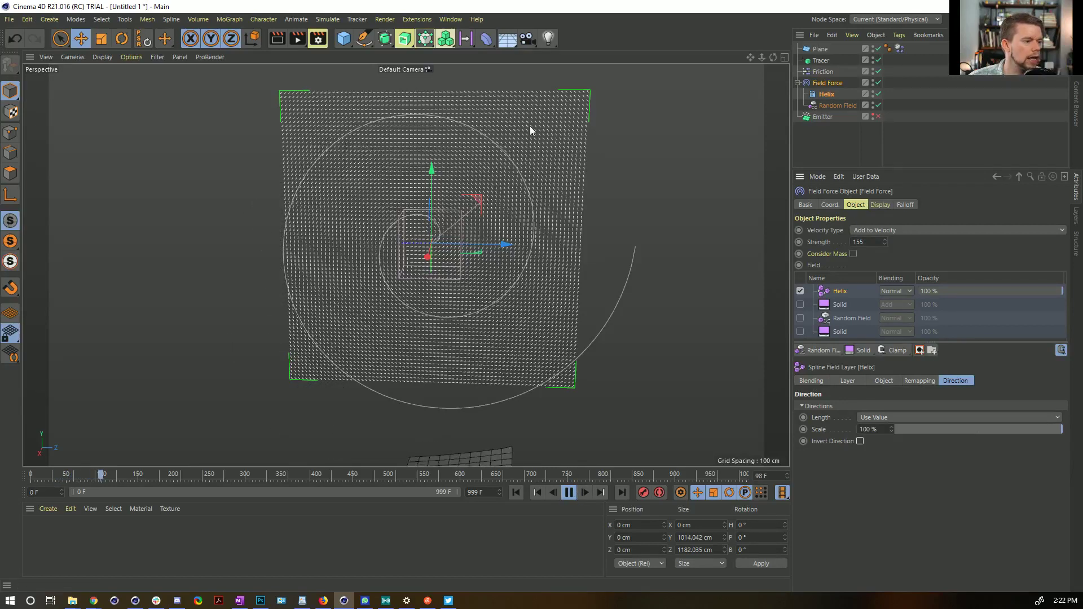
click(568, 492)
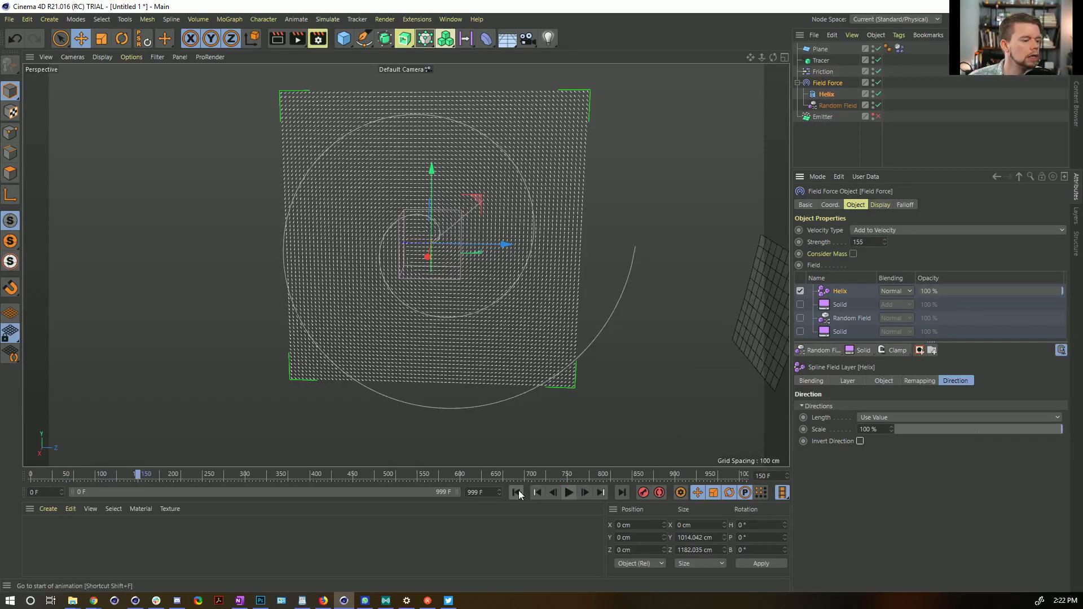
click(516, 492)
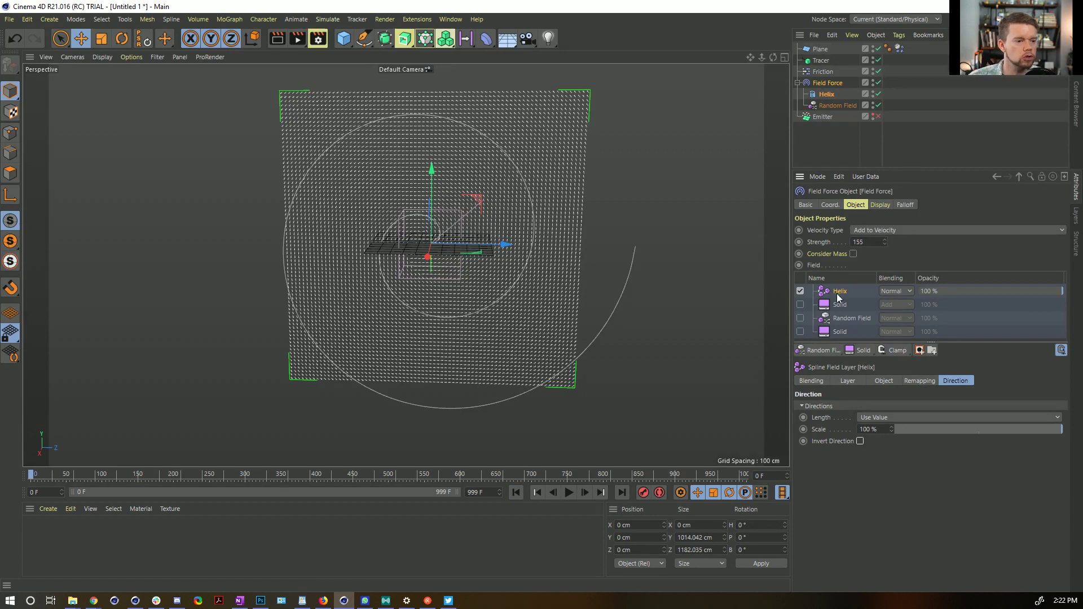
Add a mask to the Helix field layer and place the Helix spline inside it.
click(920, 350)
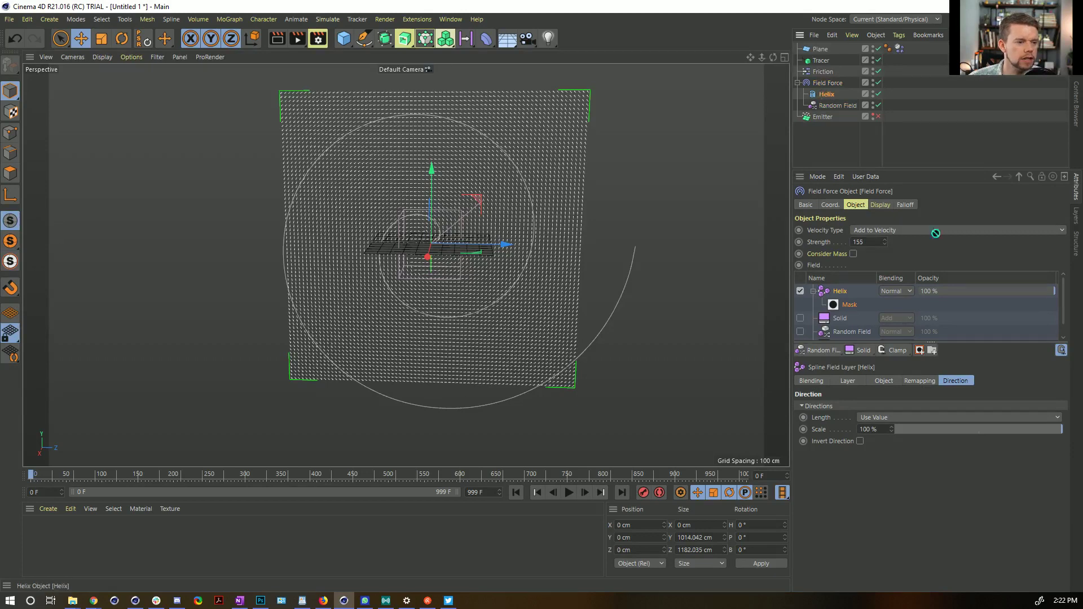
drag(855, 303, 851, 304)
click(883, 381)
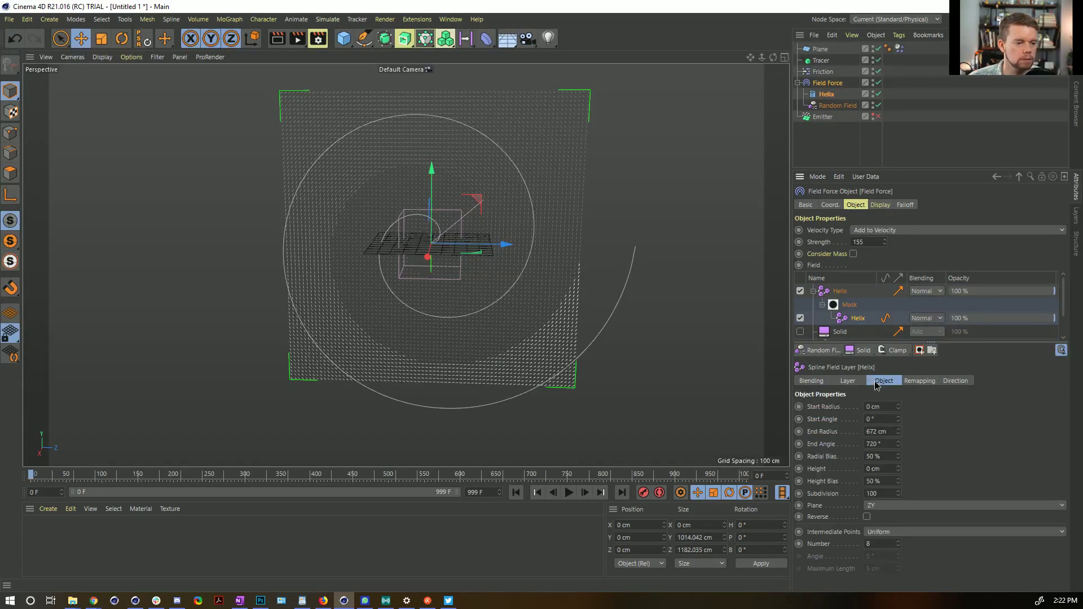
Set the masking Helix layer's Distance Mode to Radius with a radius of 100 cm.
click(848, 380)
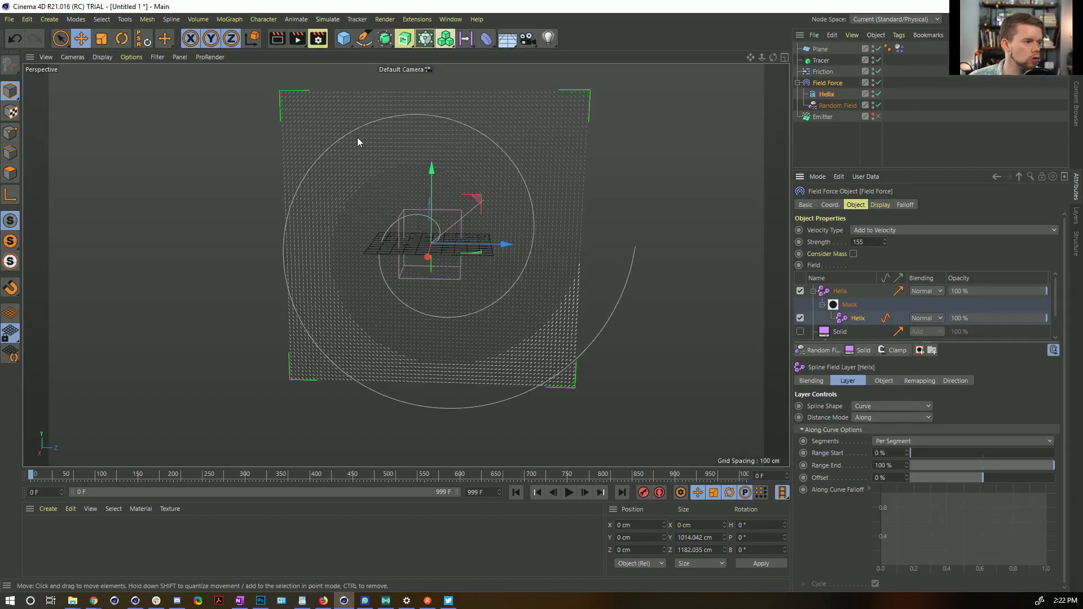
click(875, 417)
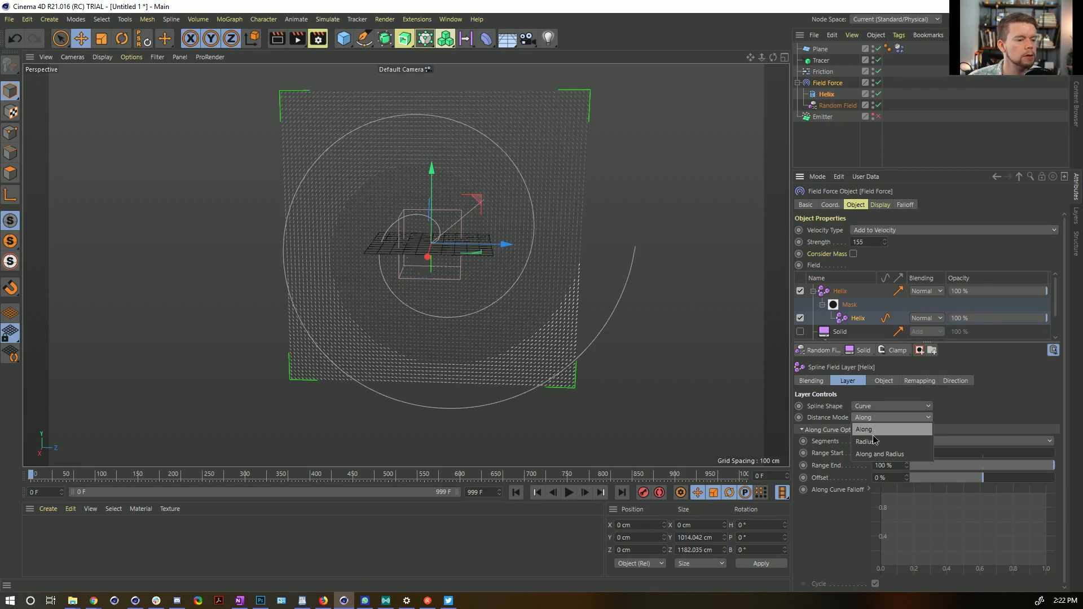
click(873, 441)
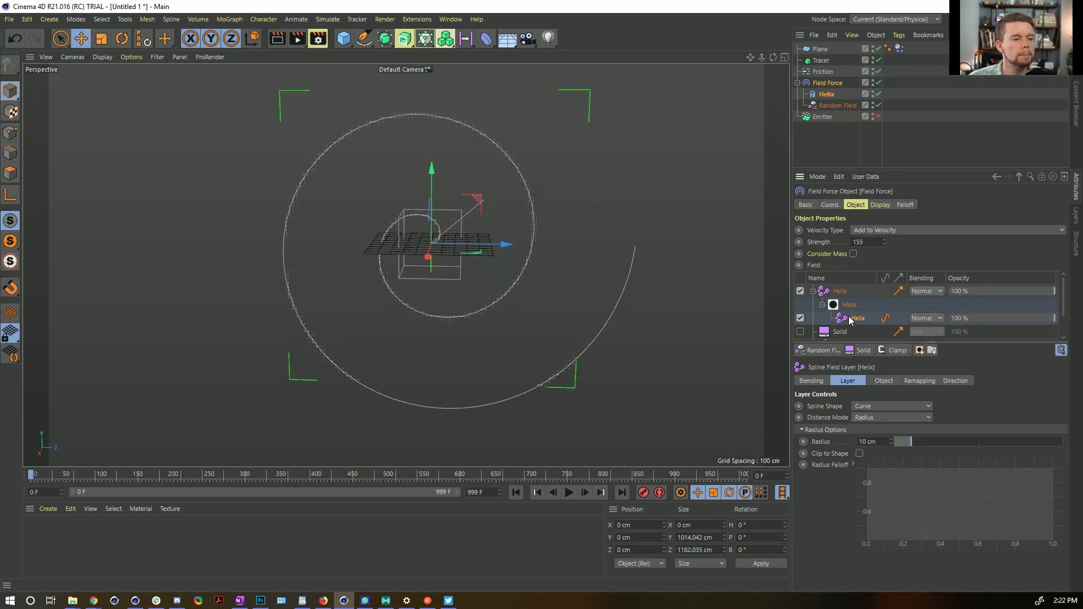
drag(905, 442, 1044, 443)
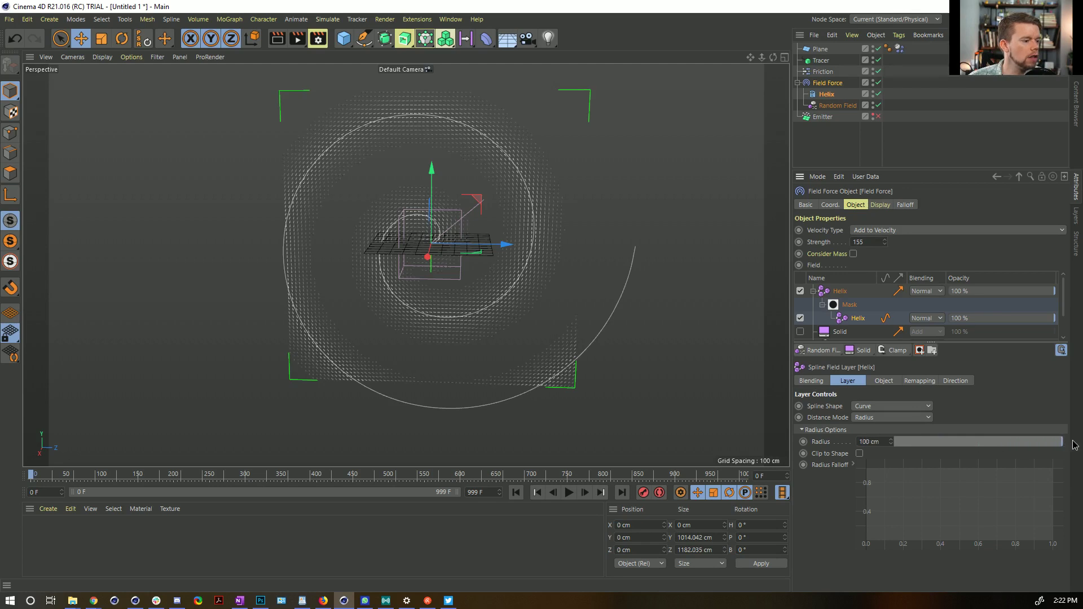
Inspect the radius-masked spiral field and play the Plane simulation through it, returning to the first frame.
alt+drag(426, 236, 440, 229)
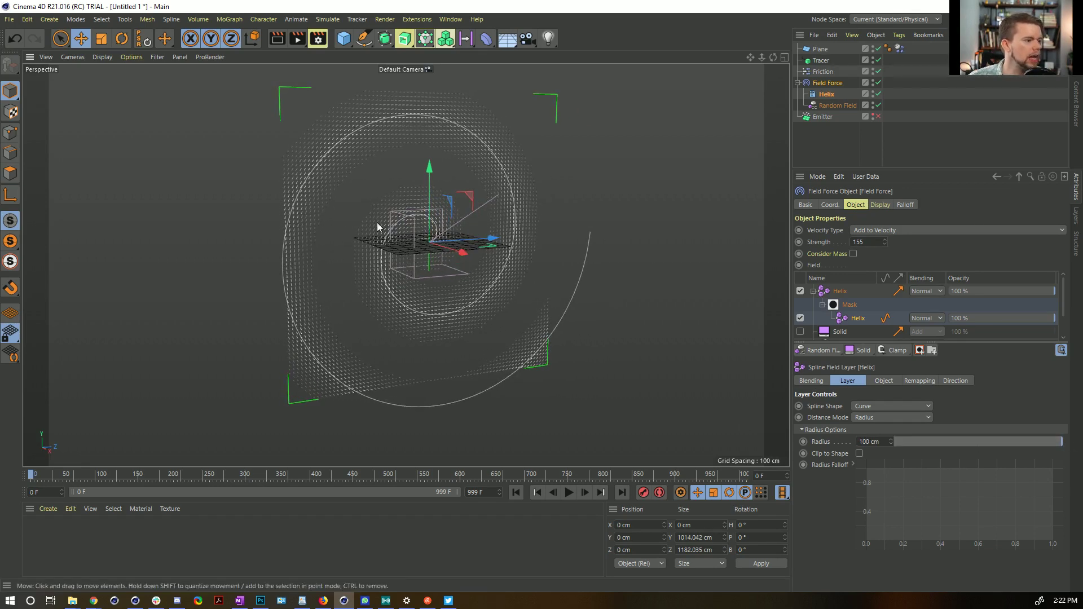
alt+drag(294, 161, 395, 288)
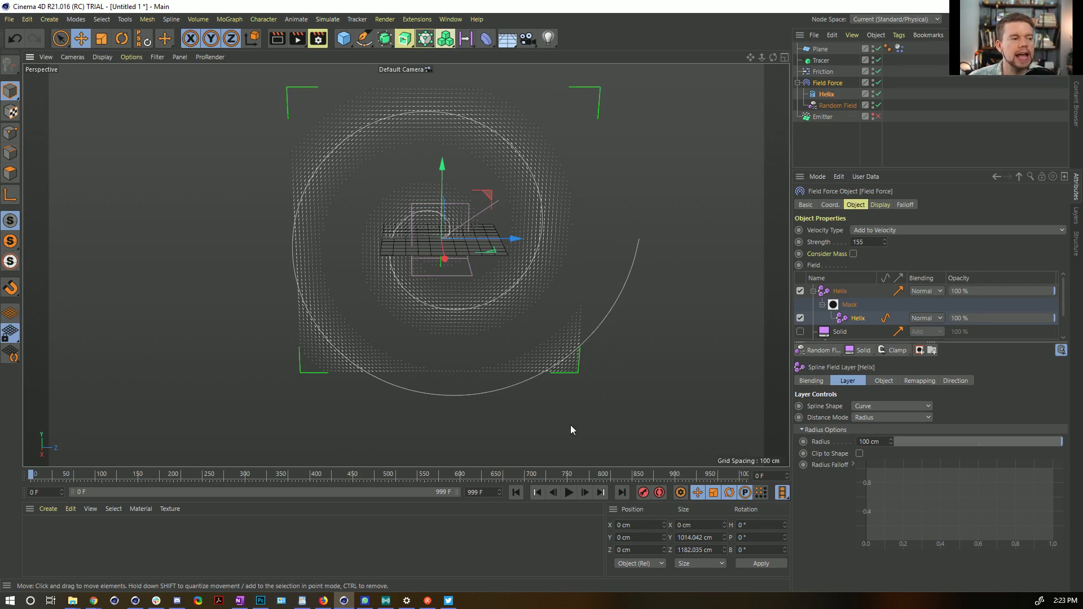
click(568, 493)
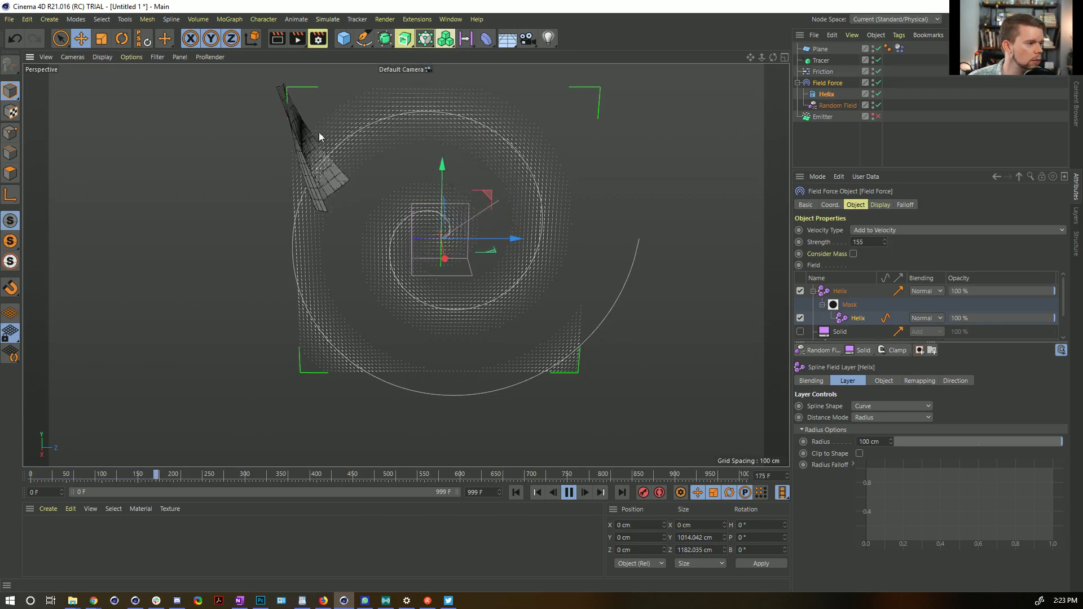
click(569, 493)
click(519, 493)
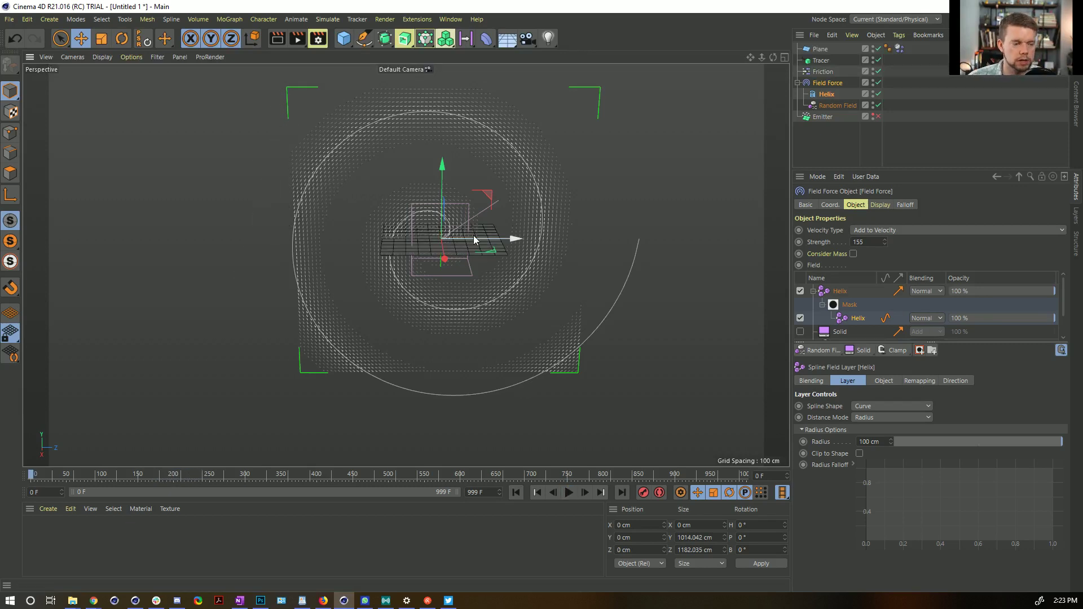
Add the Helix spline again as the uppermost field layer and set its Distance Mode to Radius.
click(826, 96)
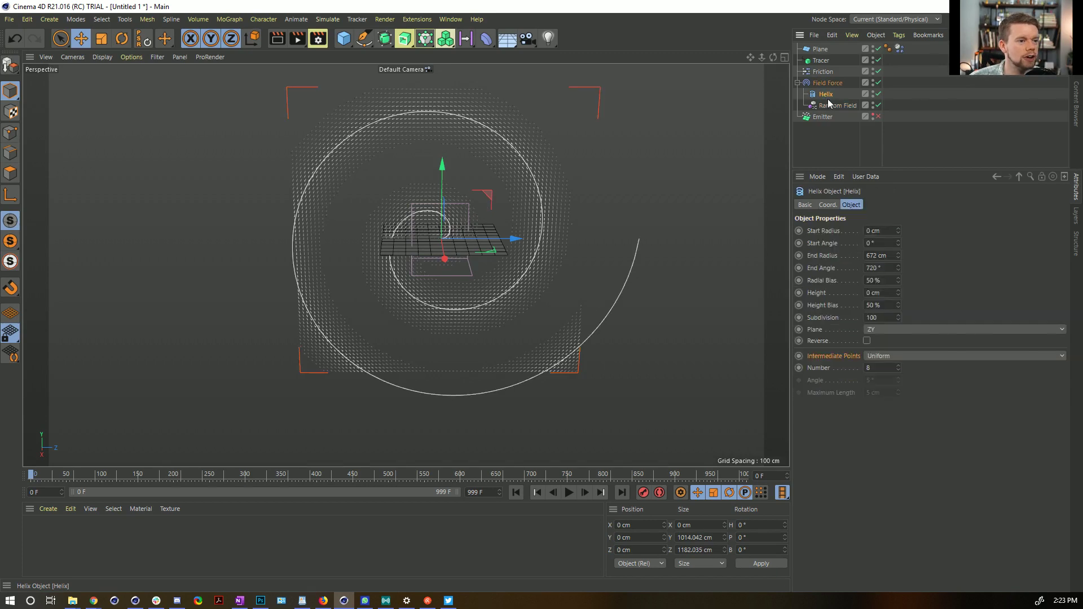
click(825, 95)
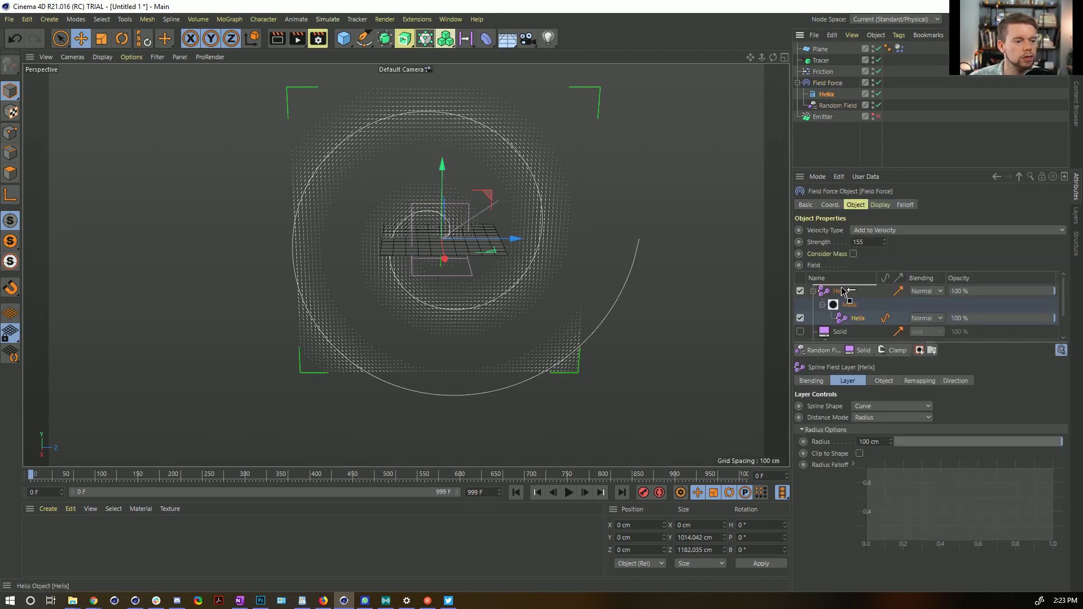
drag(844, 292, 841, 293)
click(871, 418)
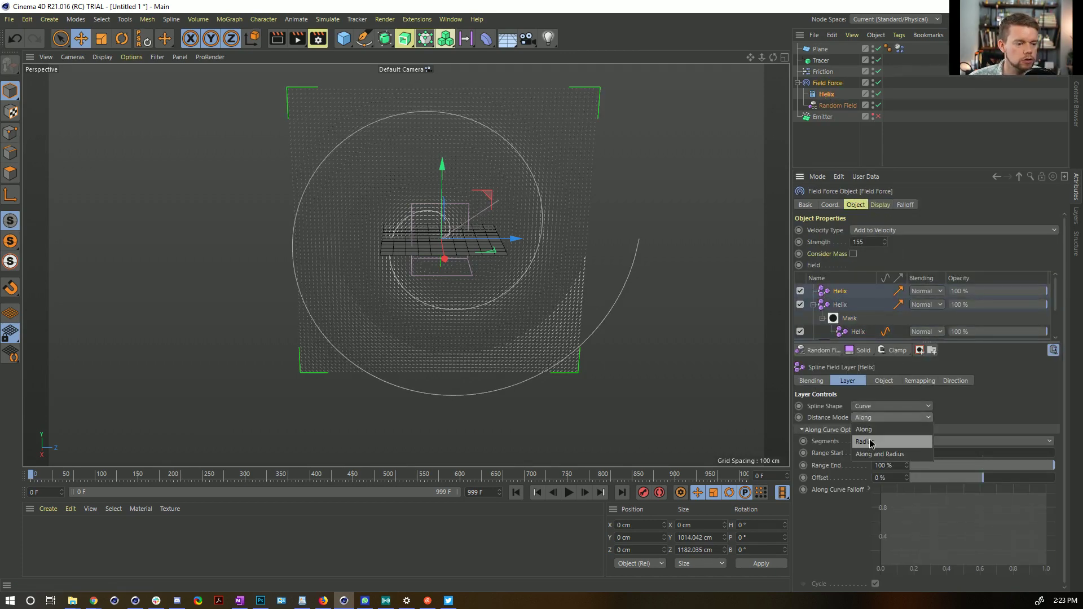
click(871, 435)
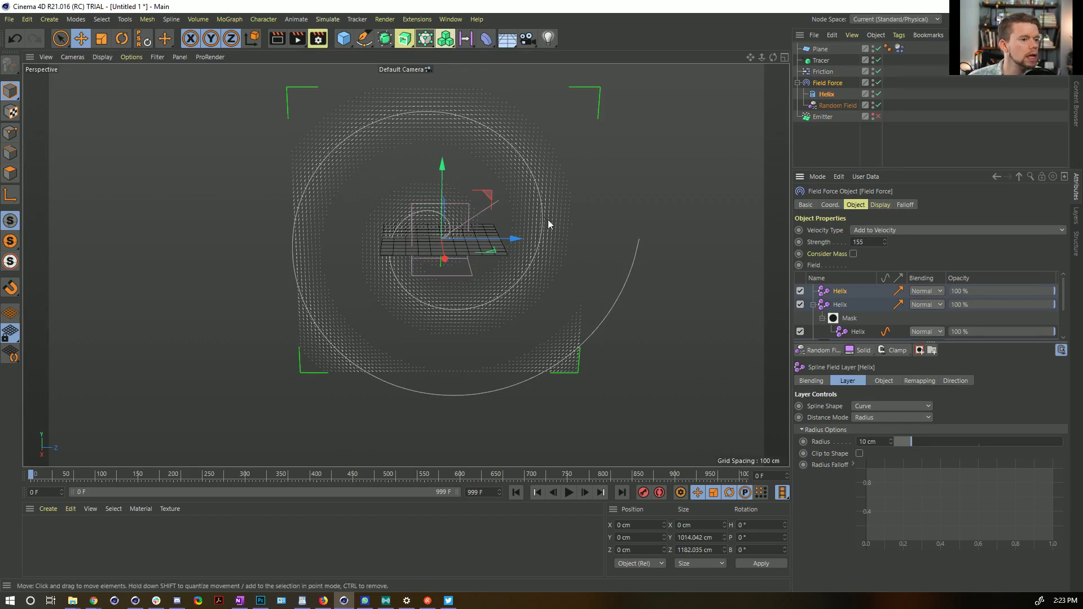
Disable the masked Helix layer and set the uppermost Helix layer's radius to 100 cm.
click(813, 305)
click(799, 304)
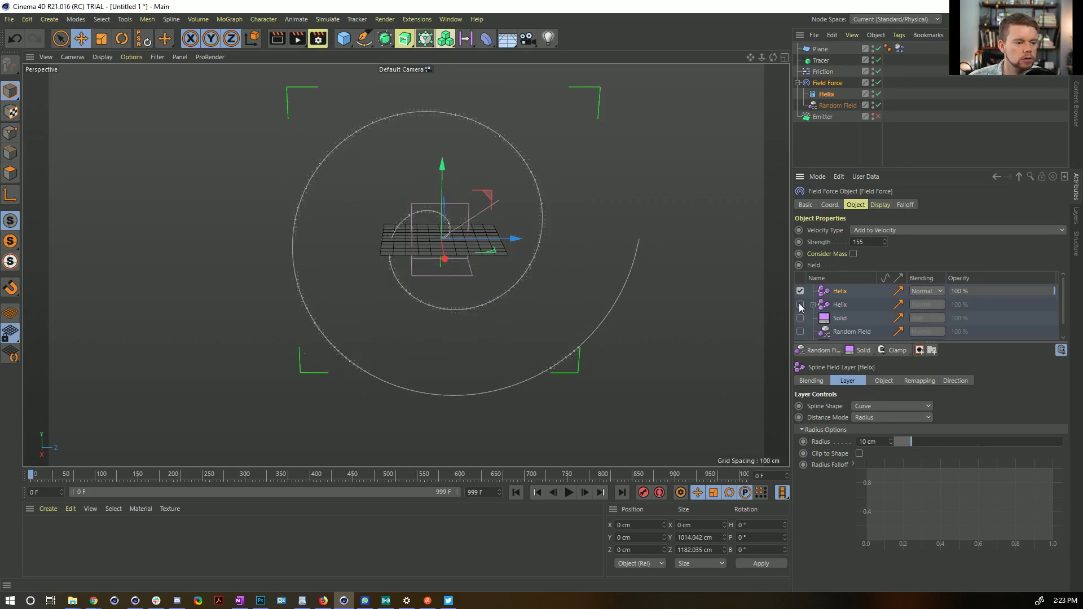
alt+drag(524, 184, 641, 172)
alt+right_drag(642, 168, 542, 180)
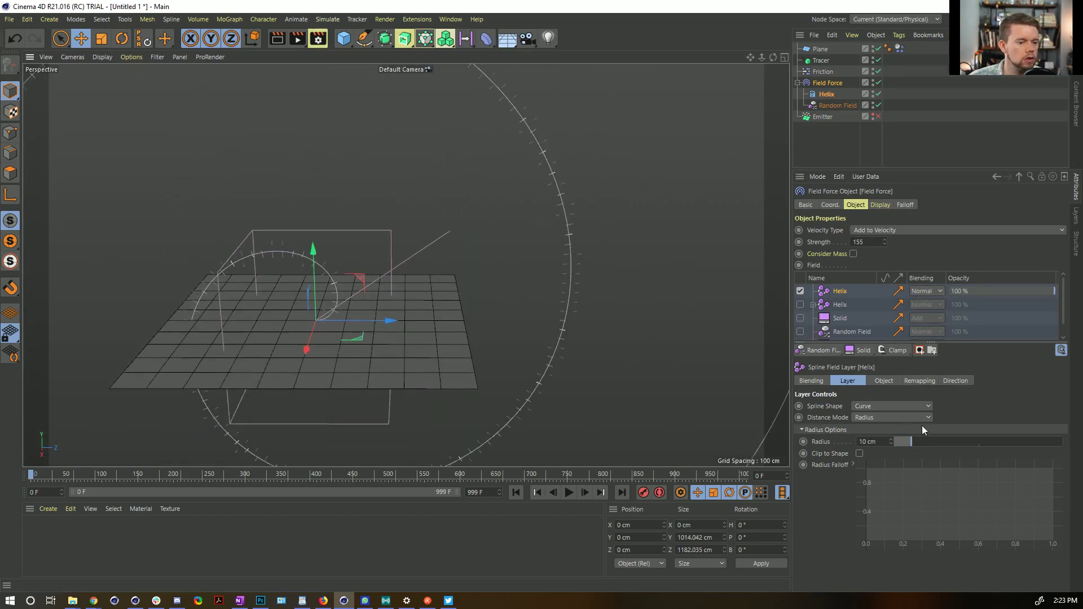
drag(912, 445, 1068, 453)
scroll(556, 196, down, 5)
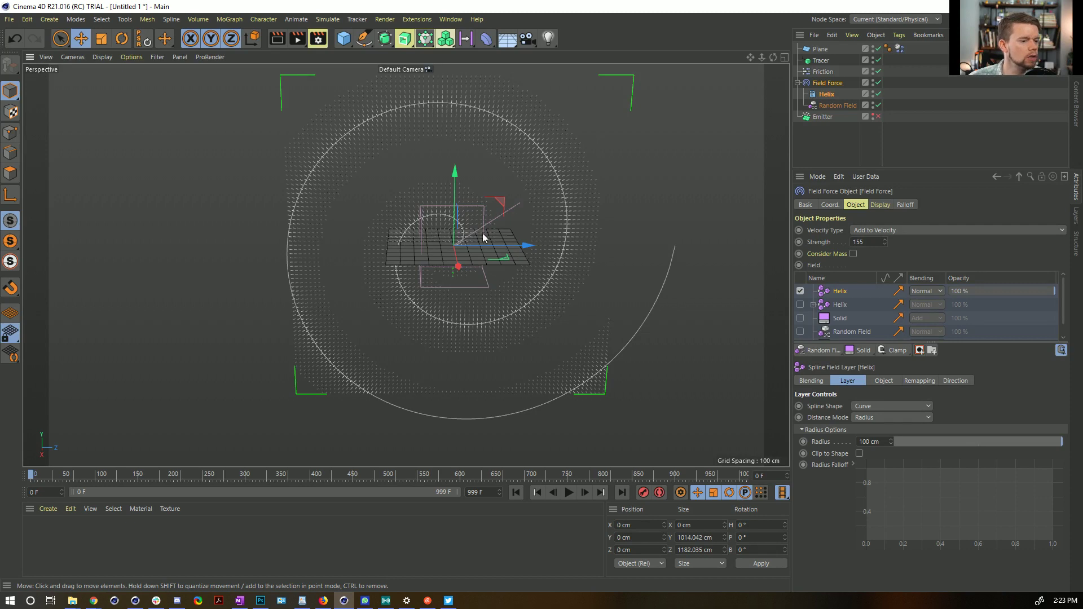
Re-enable the masked Helix layer, set the uppermost Helix layer's blending to Add and play the simulation.
click(800, 304)
click(925, 291)
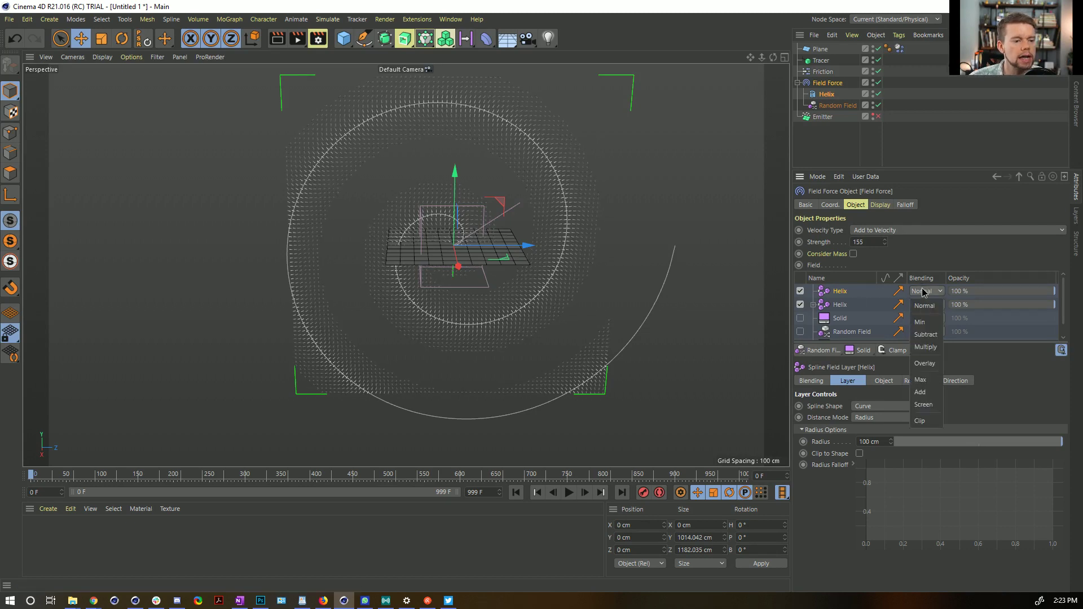
click(919, 315)
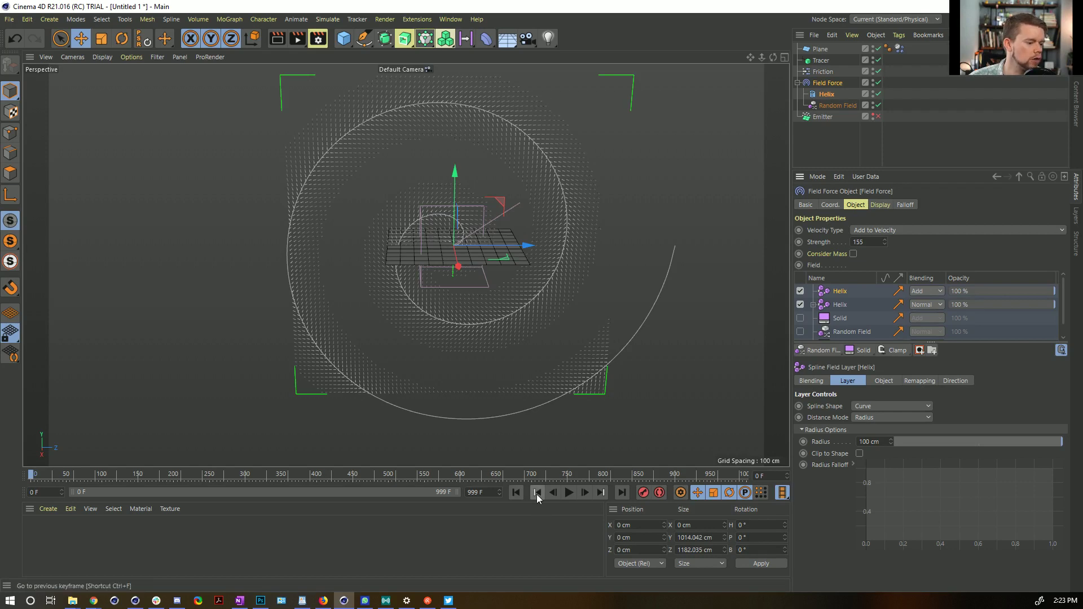
click(569, 492)
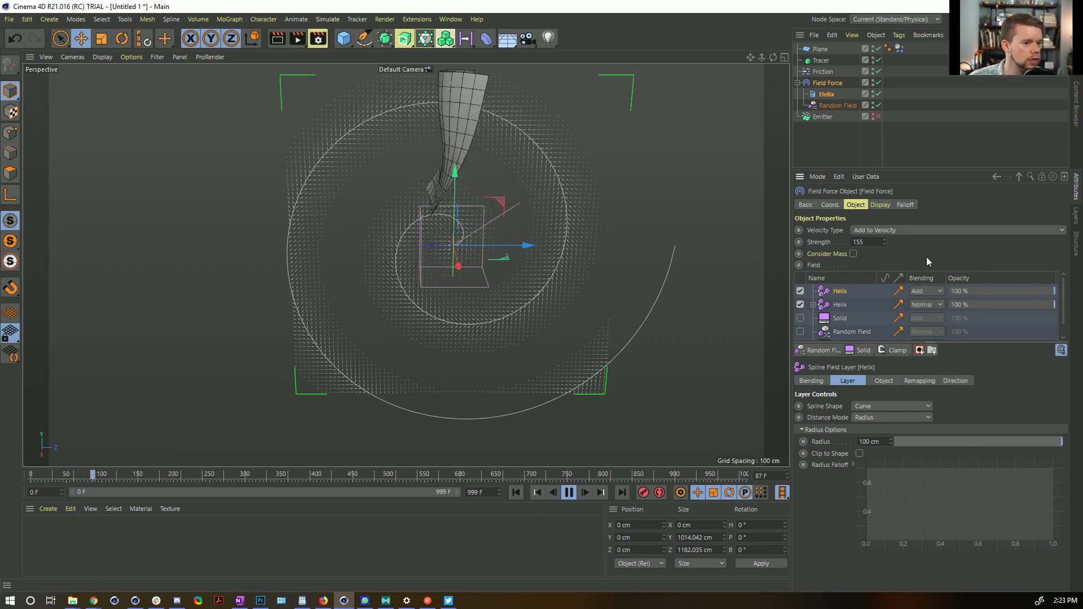
Switch the Field Force's Velocity Type to Set Absolute Velocity with a strength of 555 during playback.
click(872, 230)
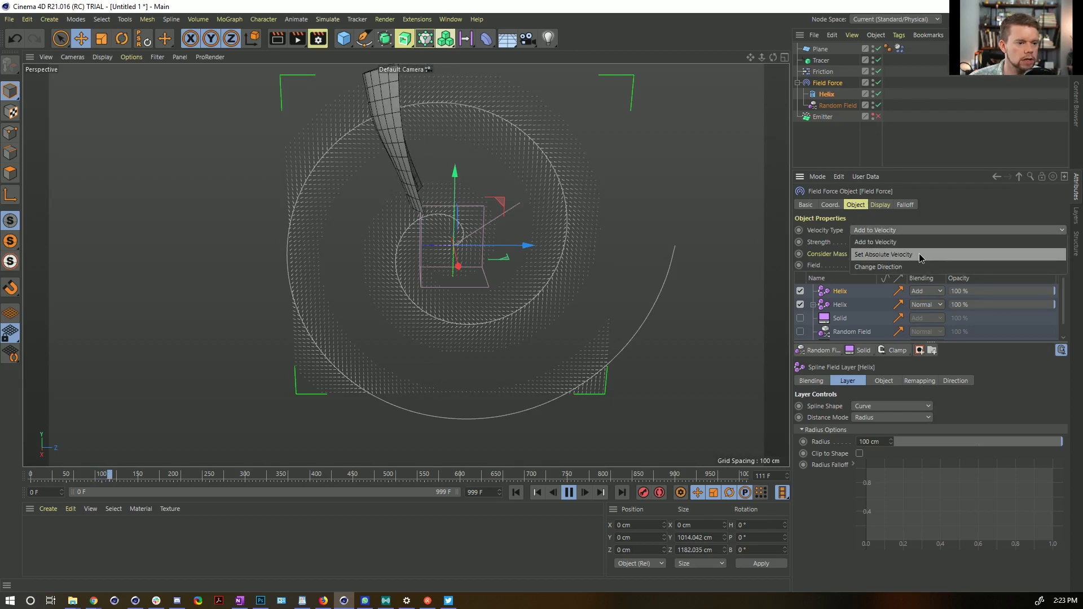
click(920, 257)
drag(865, 243, 851, 248)
text(555)
key(Return)
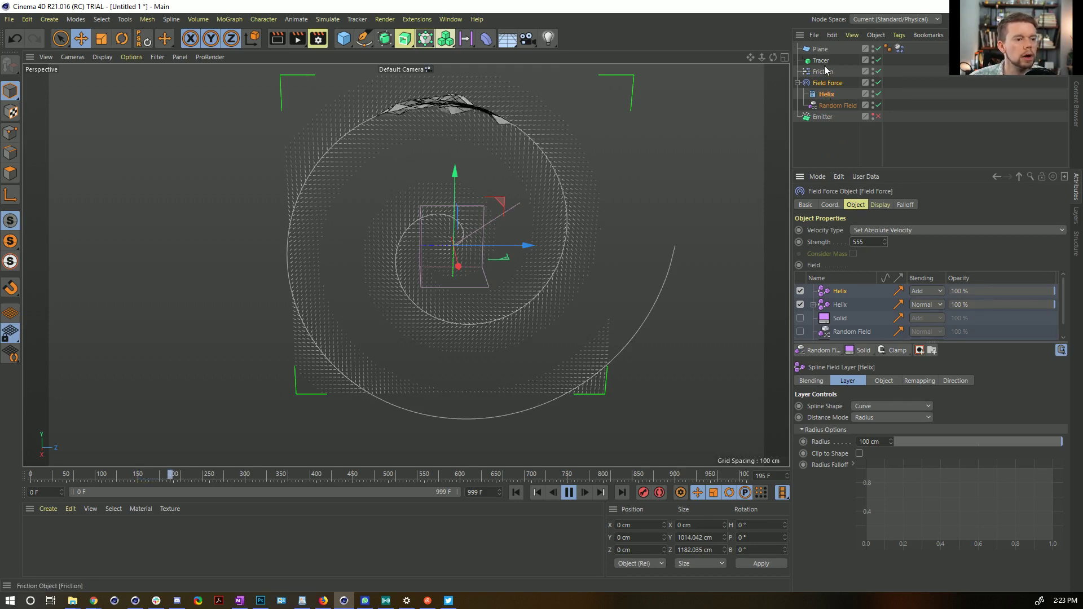
Set the uppermost Helix layer's remapping Max to 10 %, replay the simulation, and raise Max to 19 %.
click(899, 49)
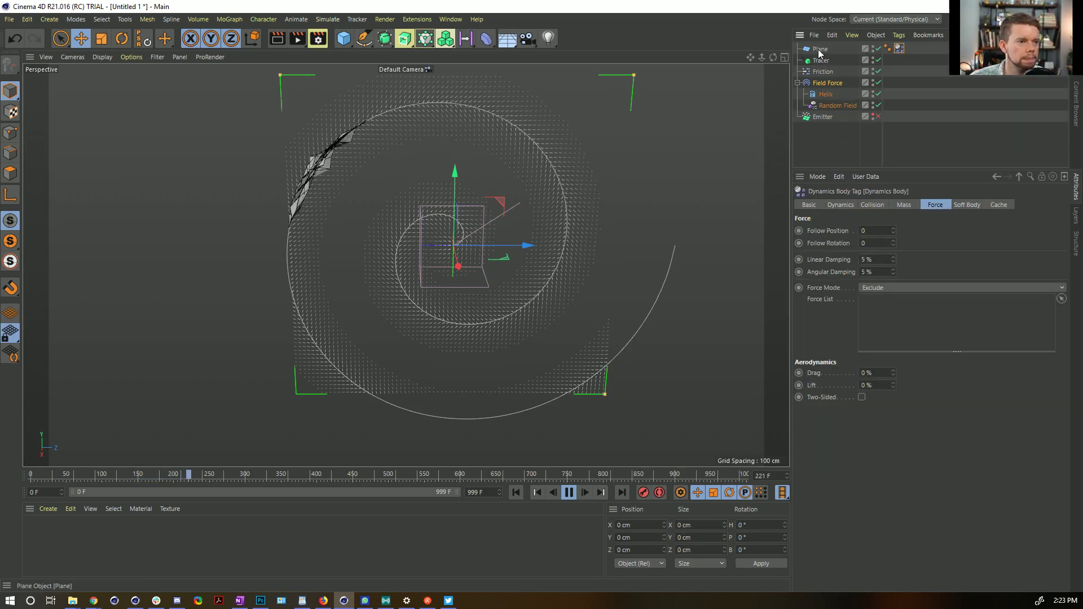
click(825, 82)
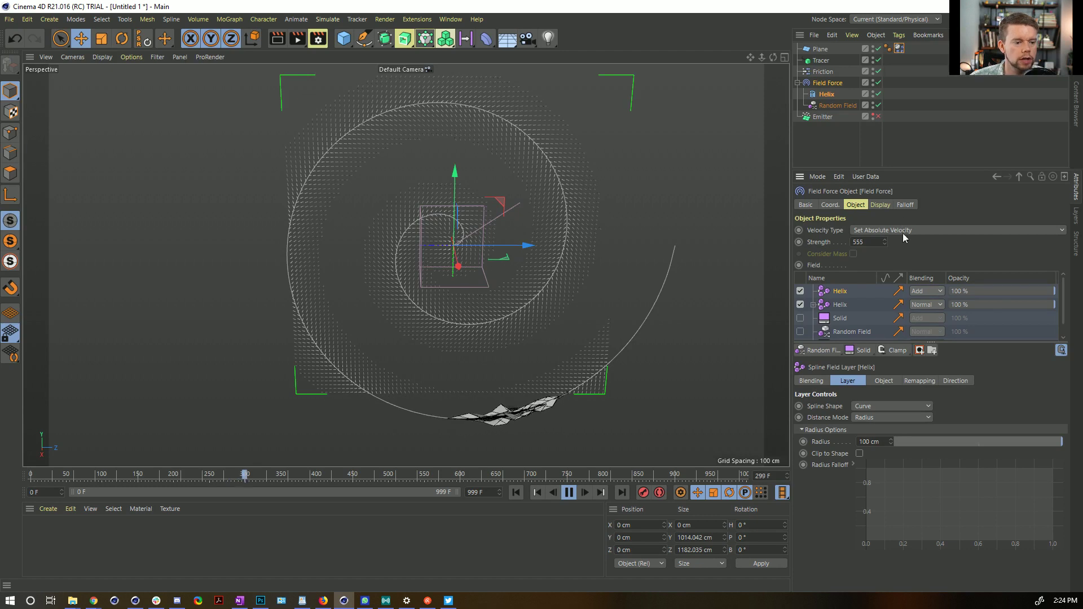
click(919, 381)
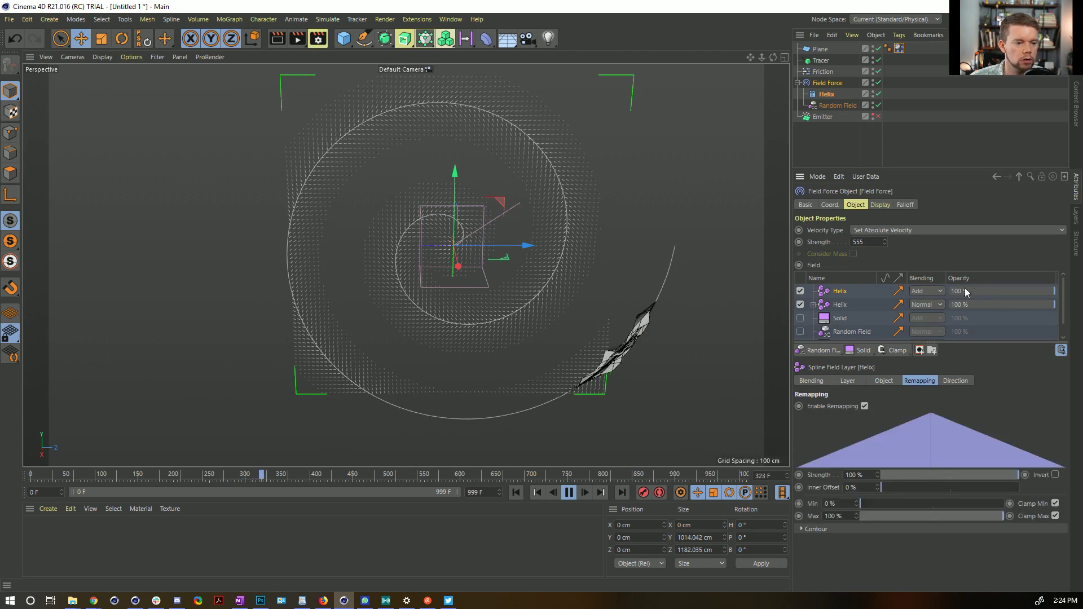
click(874, 513)
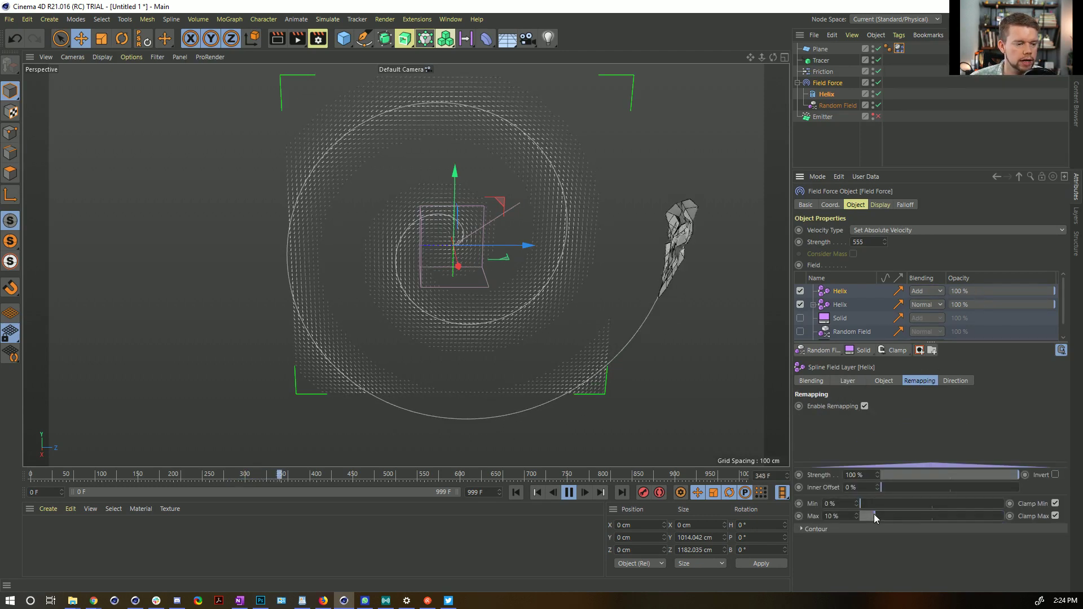
click(515, 493)
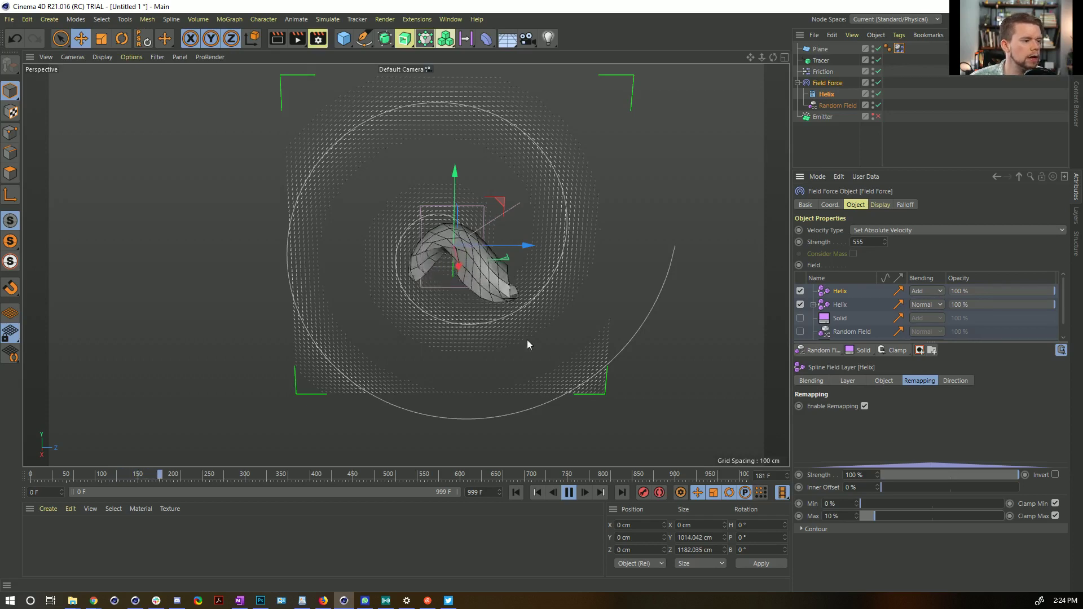
drag(878, 515, 888, 516)
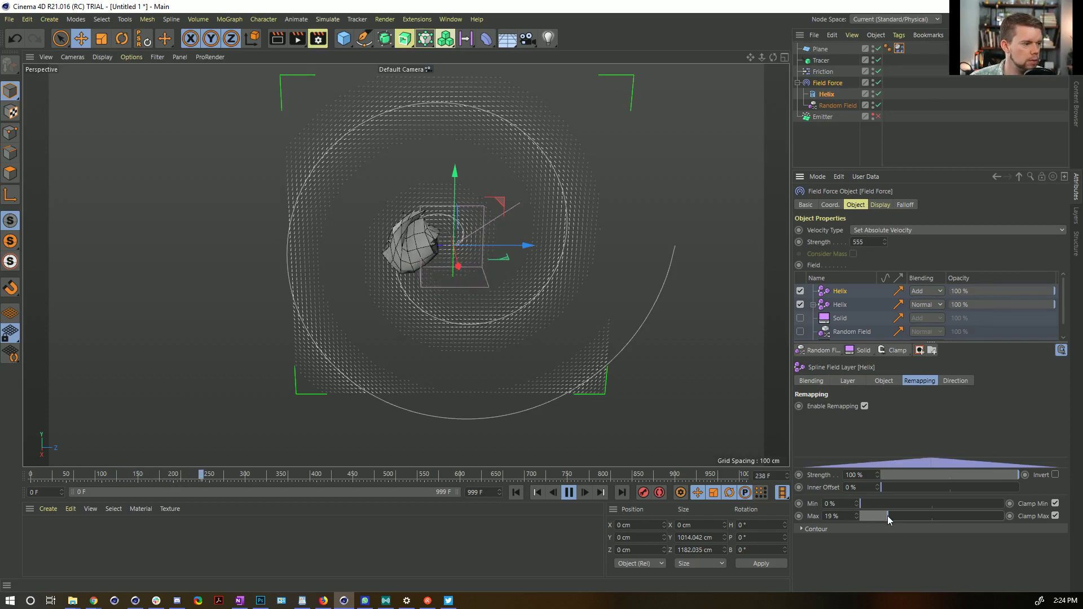
Set the Plane's soft-body Shear and Flexion springs to 15 and replay the simulation from the start.
click(899, 49)
click(971, 207)
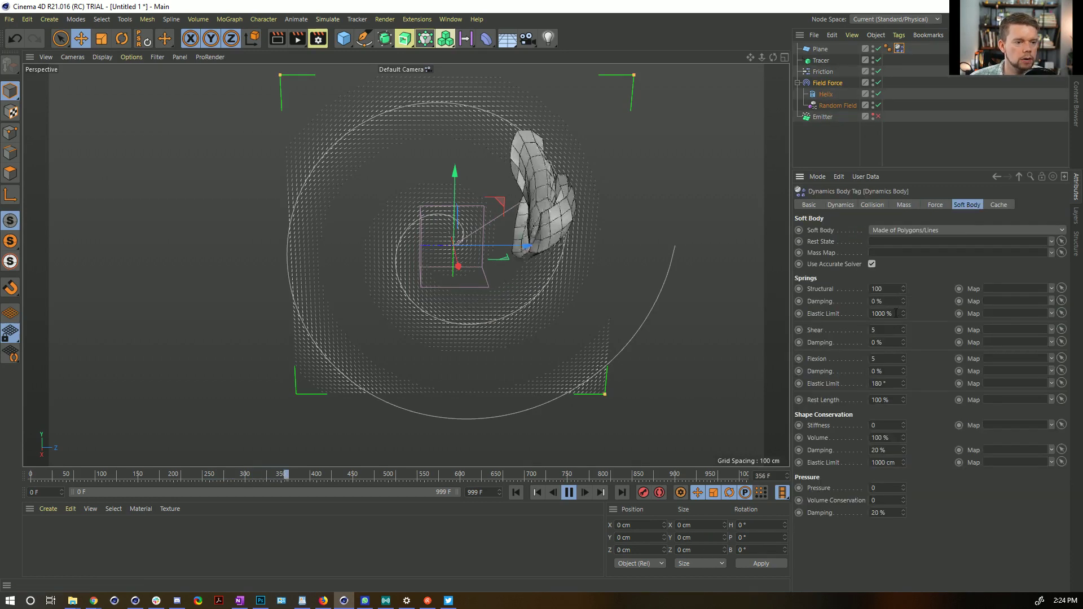
click(871, 330)
text(1)
click(871, 358)
text(1)
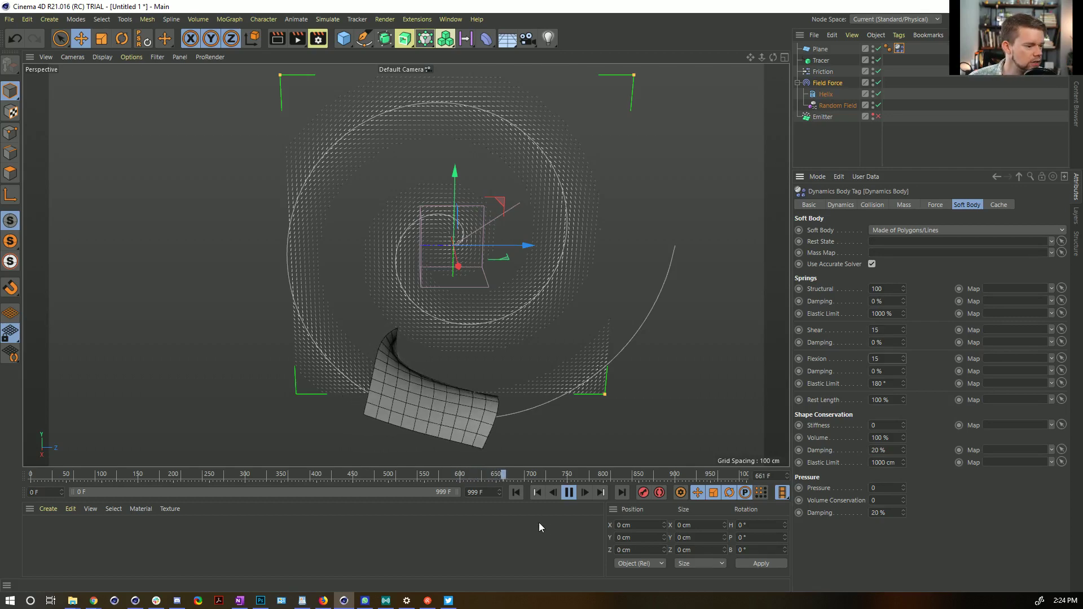
click(515, 492)
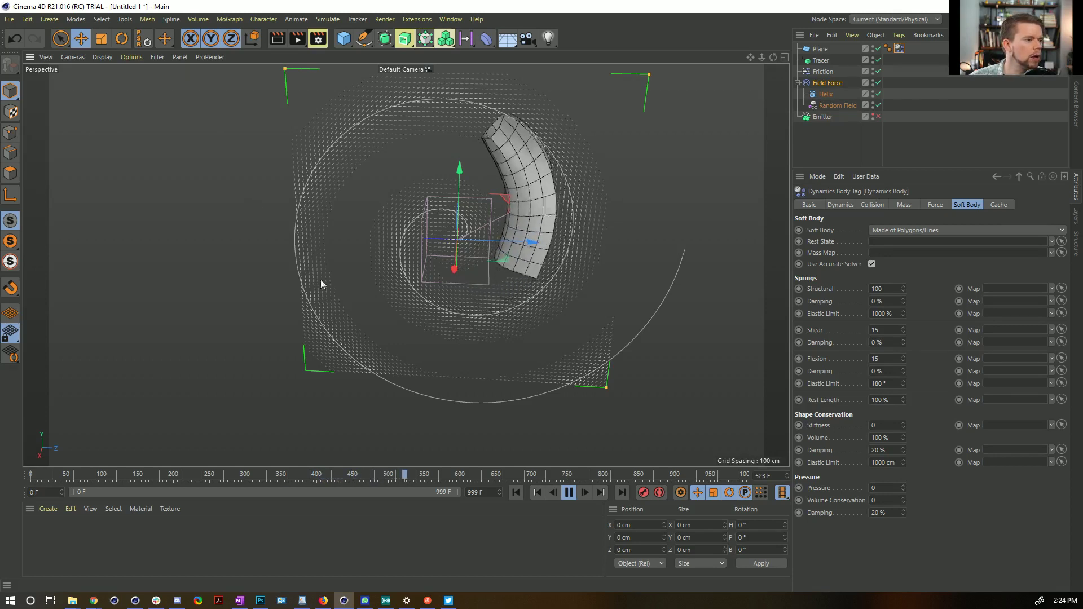
Delete the mask from the second Helix field layer and replay the simulation, ending back at the first frame.
click(816, 85)
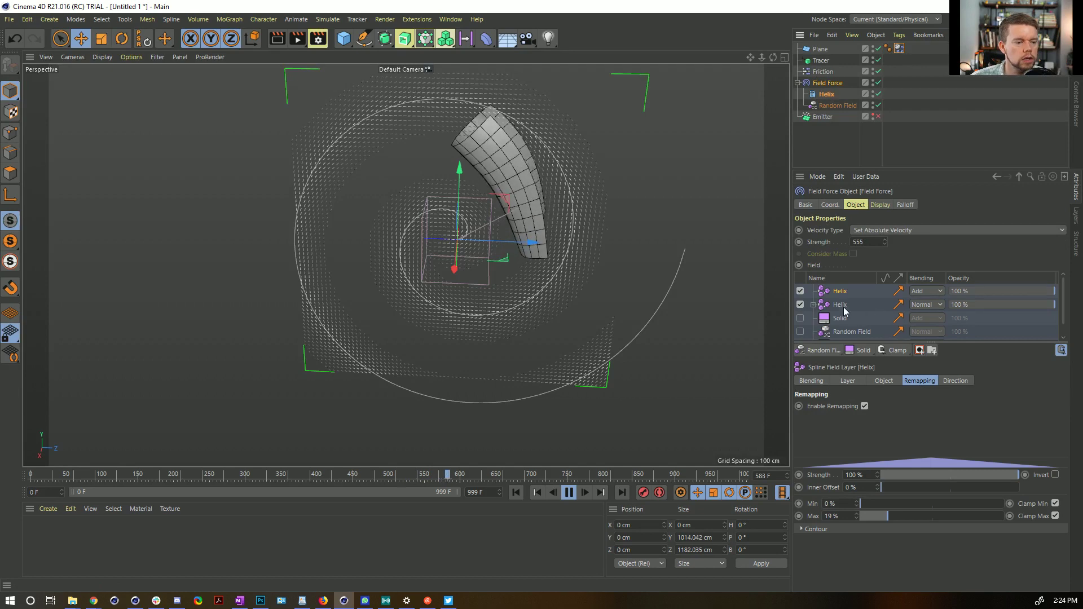
click(812, 304)
click(852, 333)
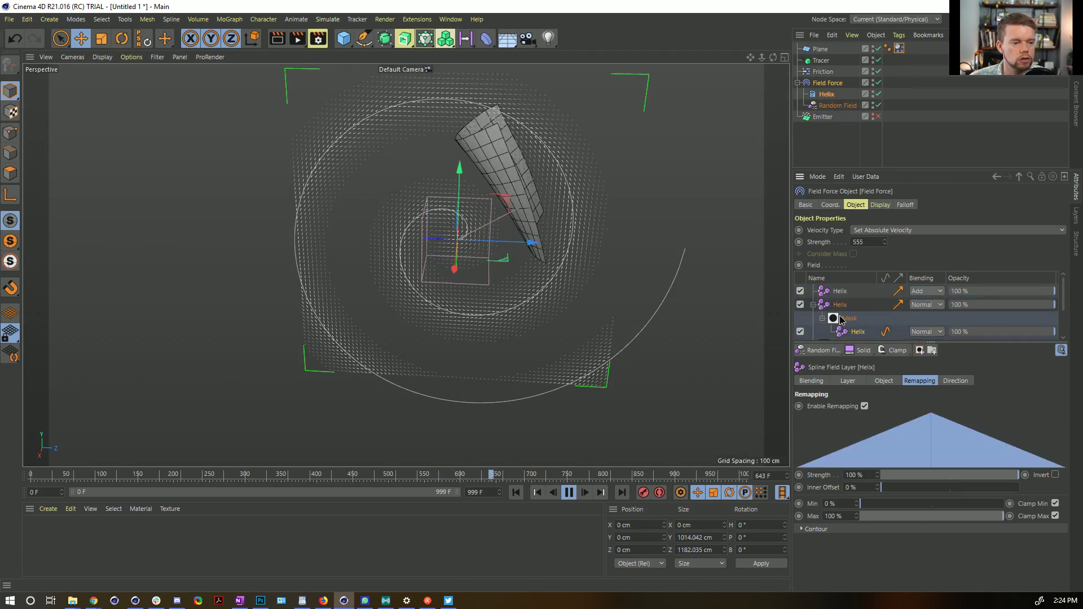
click(839, 319)
key(Delete)
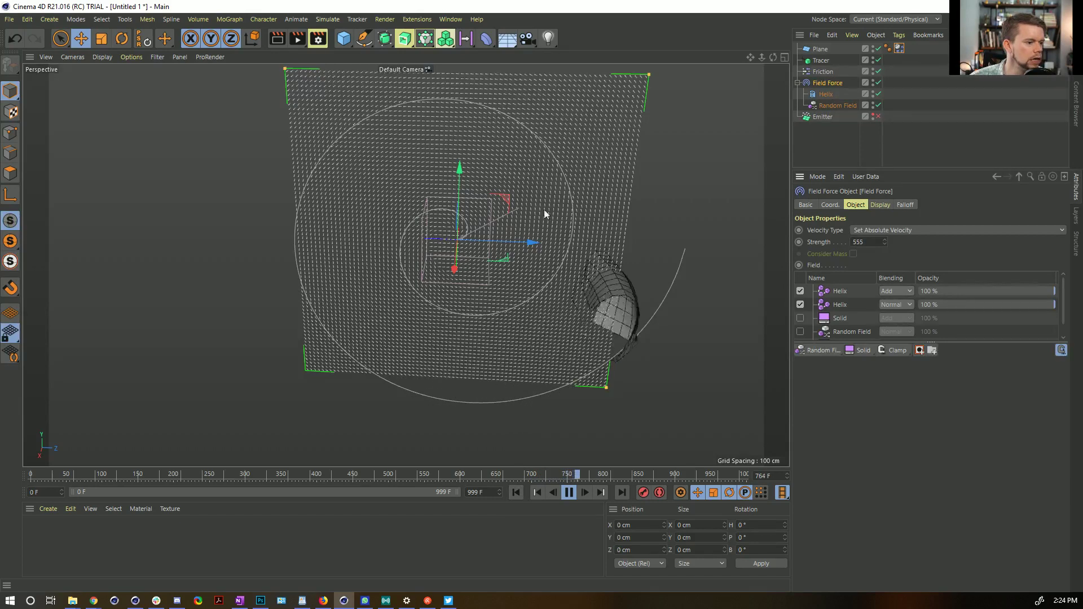
click(516, 492)
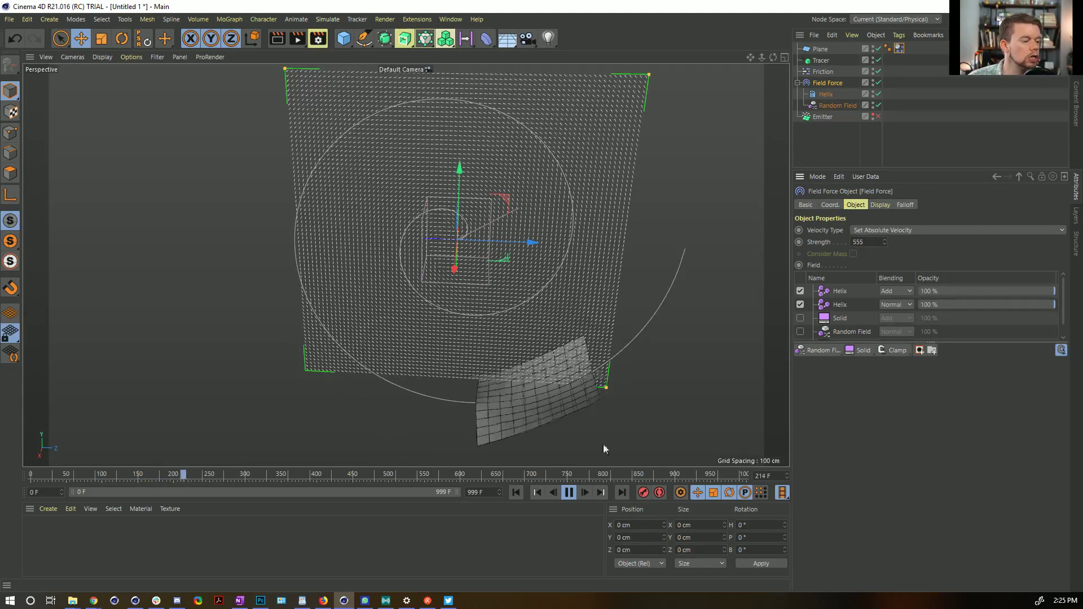
click(568, 492)
click(517, 492)
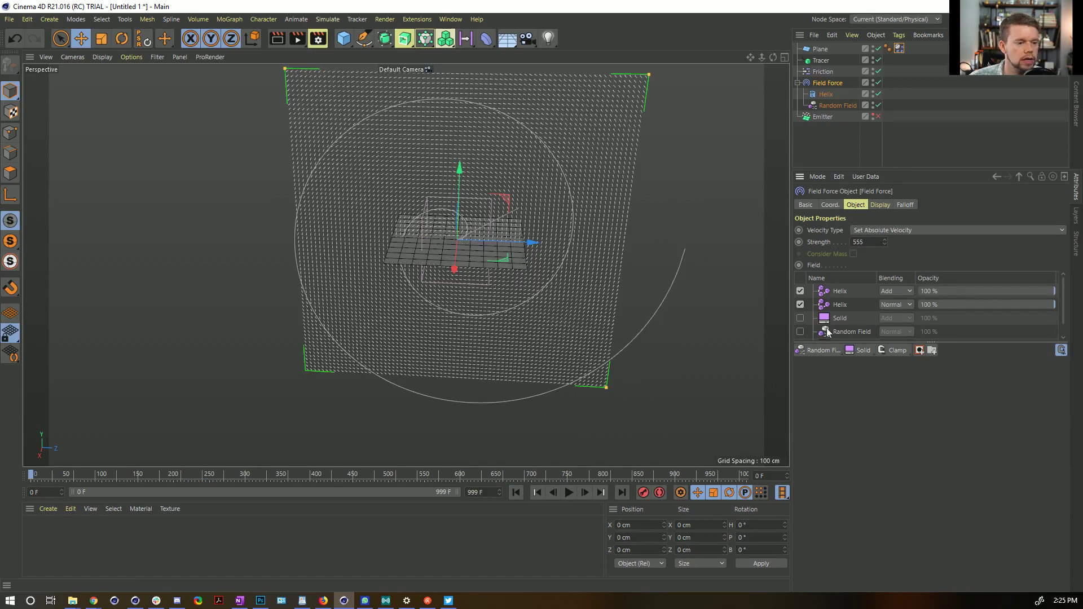
Enable the Random Field layer, move it above the Helix layers with blending set to Add, and play the simulation.
click(799, 332)
drag(846, 331, 841, 286)
click(841, 288)
click(895, 291)
click(887, 392)
click(569, 492)
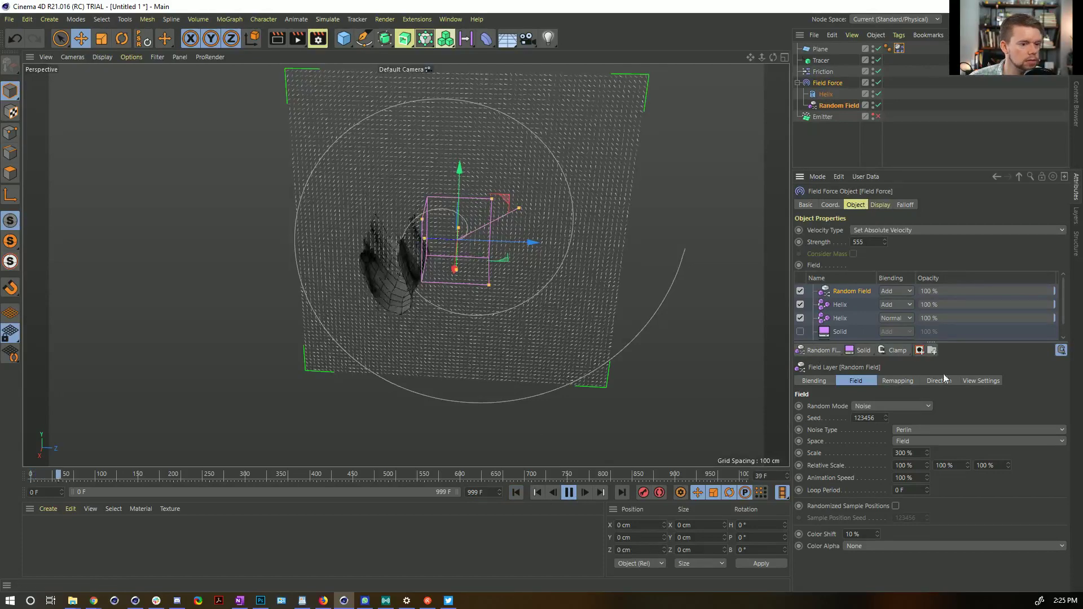
Set the Random Field's animation speed to 0 % and scale to 1000 %, and test the simulation from the start.
click(837, 106)
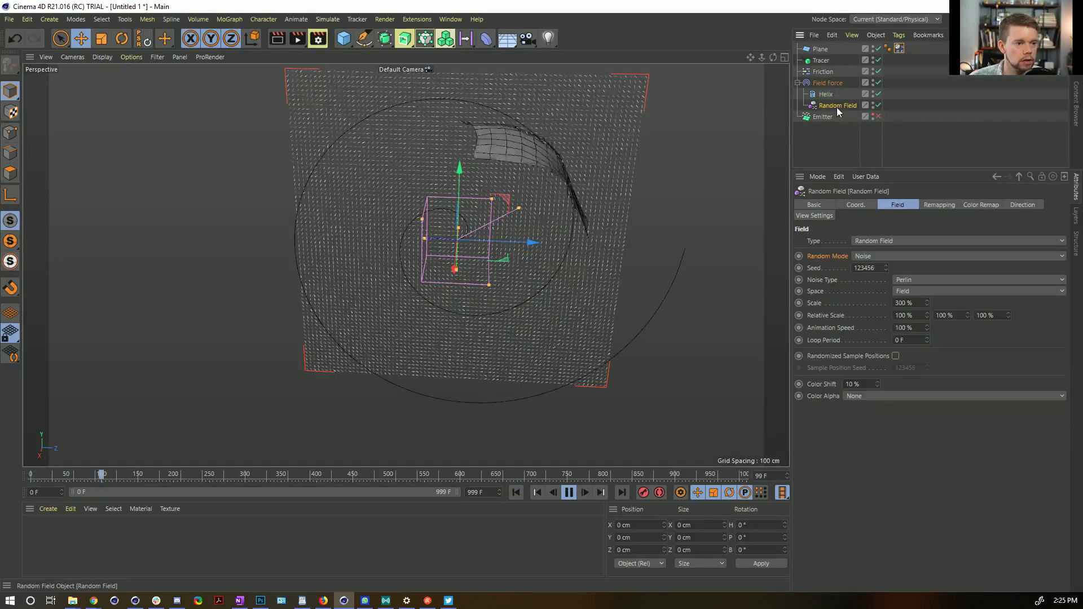
drag(909, 328, 892, 303)
text(0)
key(Return)
text(10)
key(Return)
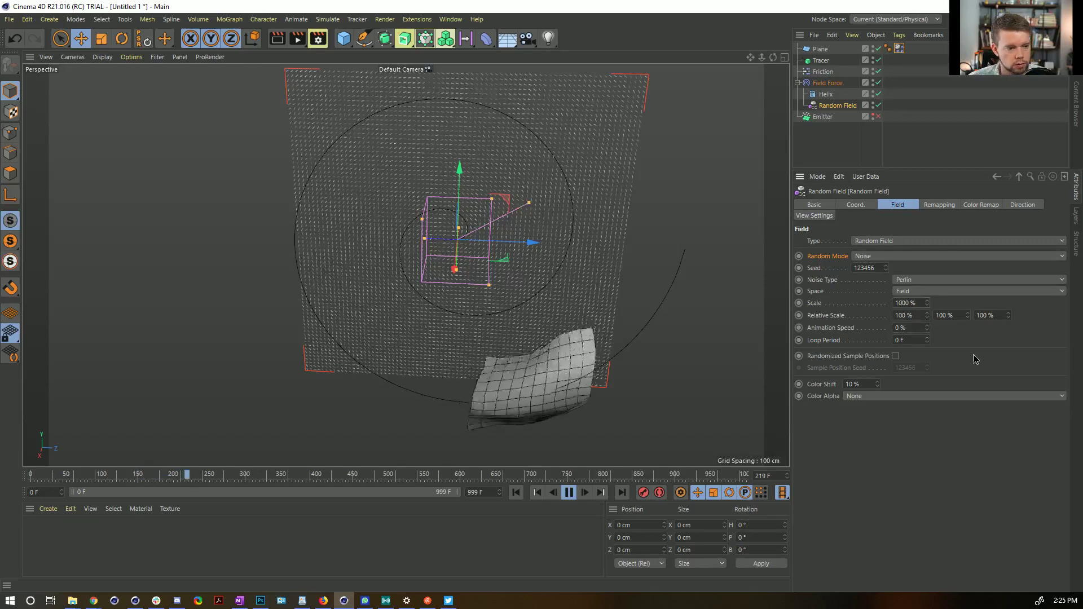
click(515, 492)
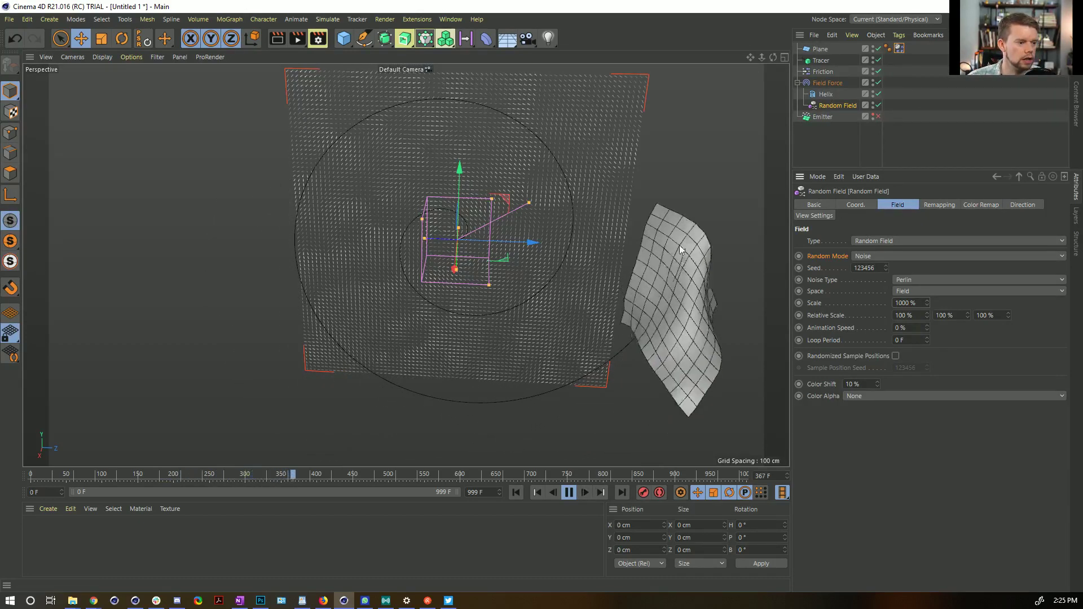
click(568, 492)
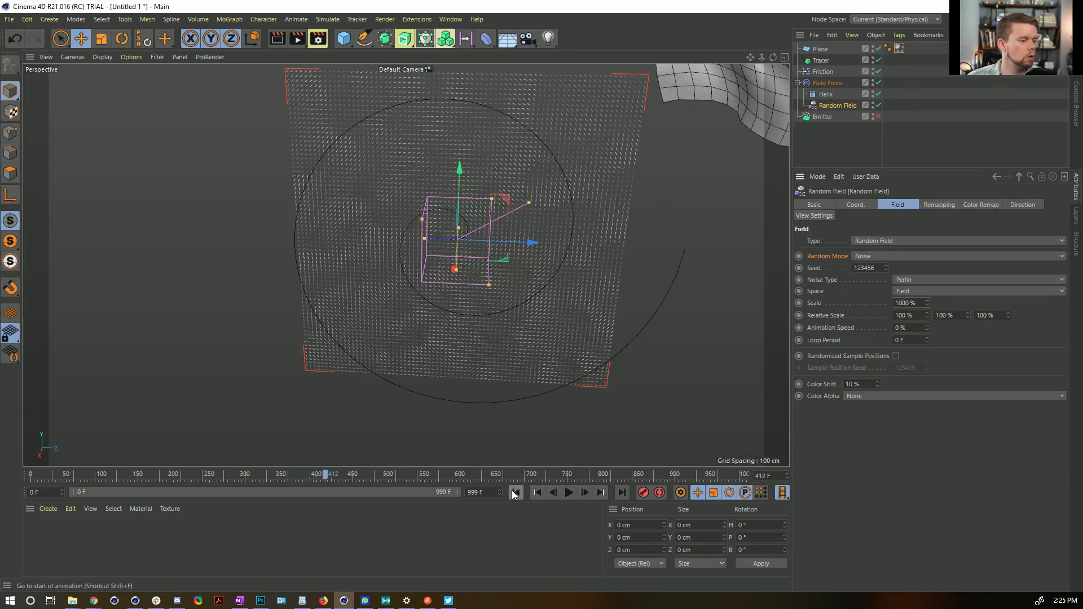
click(514, 492)
Save the scene as [1a]FieldsForces.c4d in the SceneFiles folder of Episode19.
key(ctrl+s)
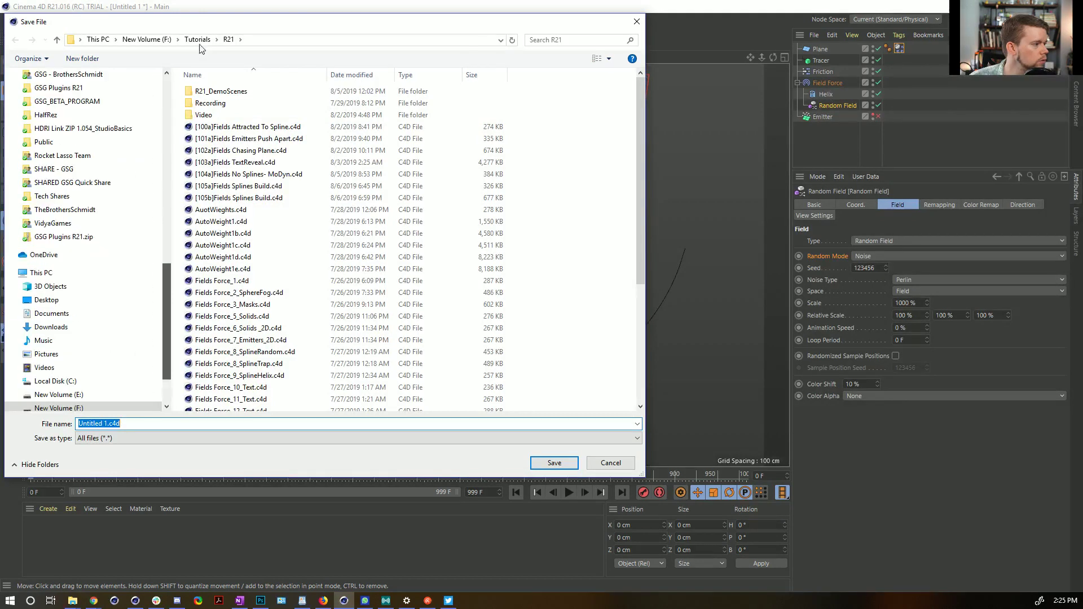
scroll(135, 96, up, 10)
click(110, 94)
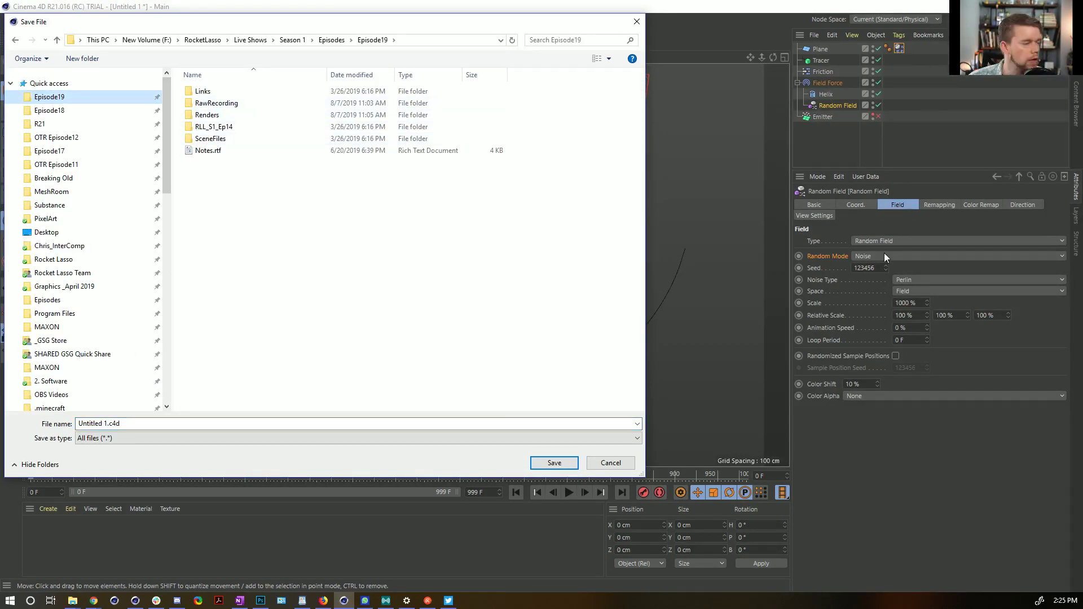
click(248, 115)
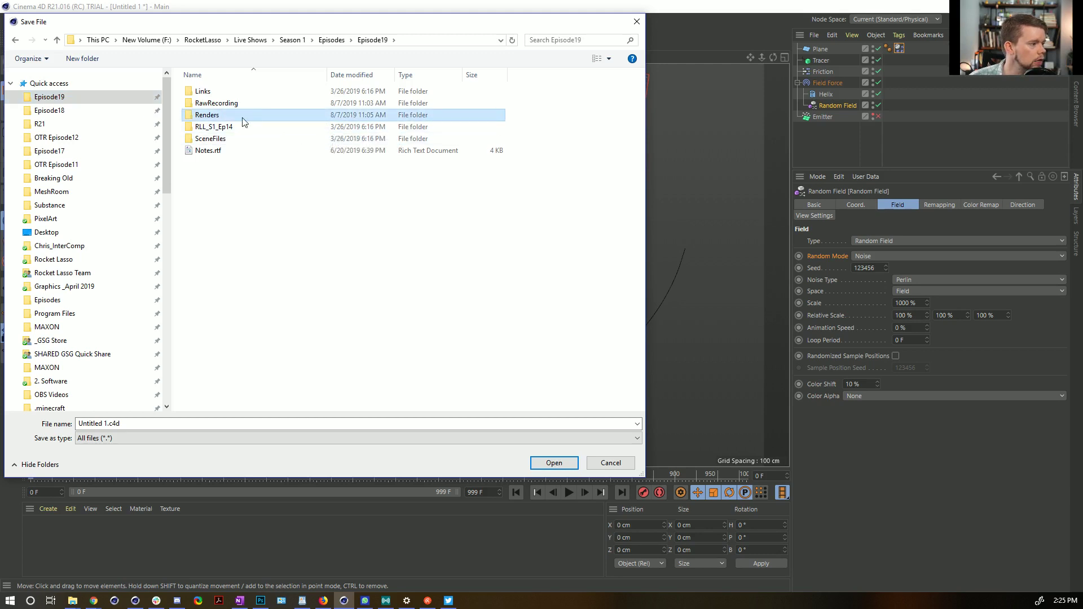
double_click(228, 141)
click(105, 424)
key(shift+Home)
text([1a])
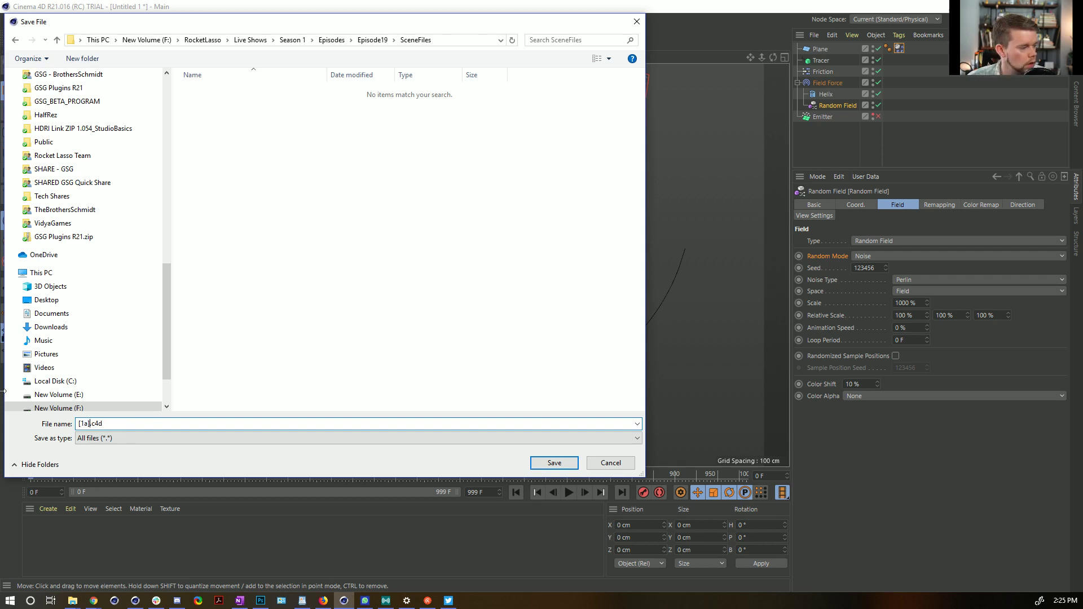
text(FieldsForces)
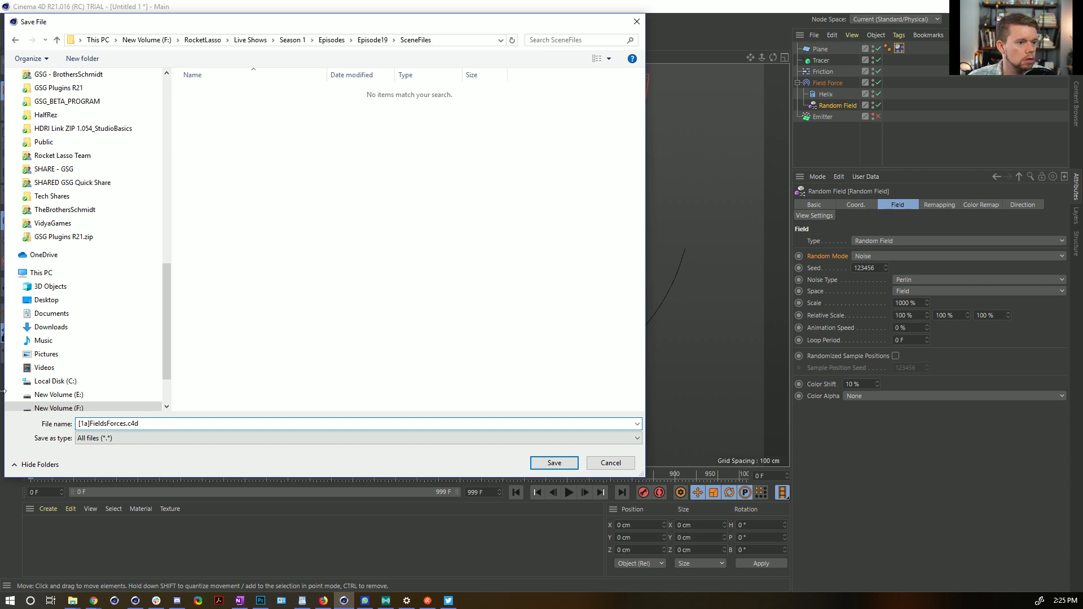
key(Return)
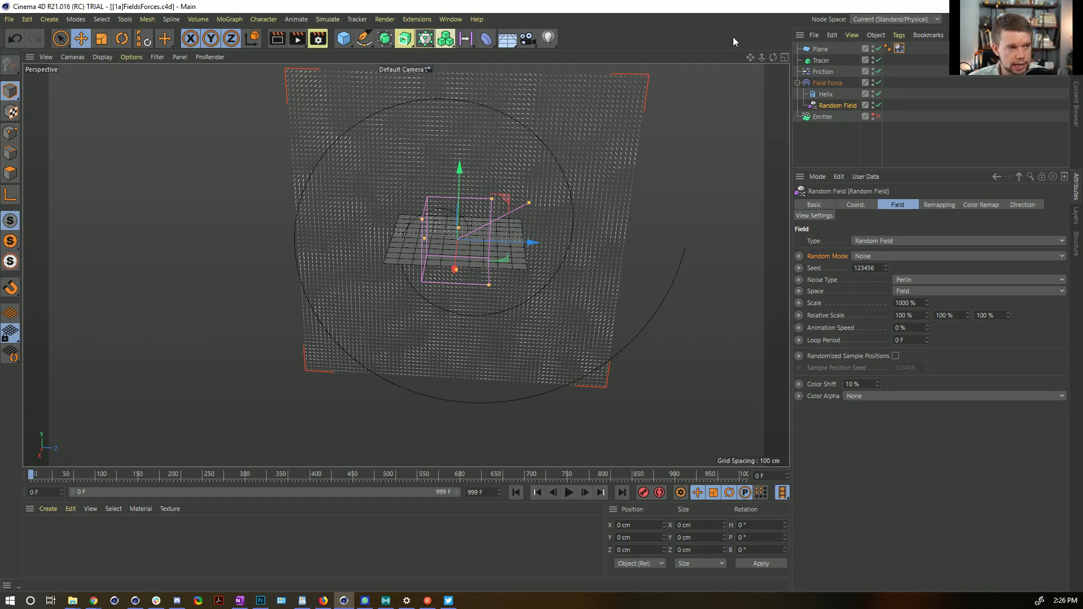
Create a new project and add a Cube primitive to it.
key(ctrl+n)
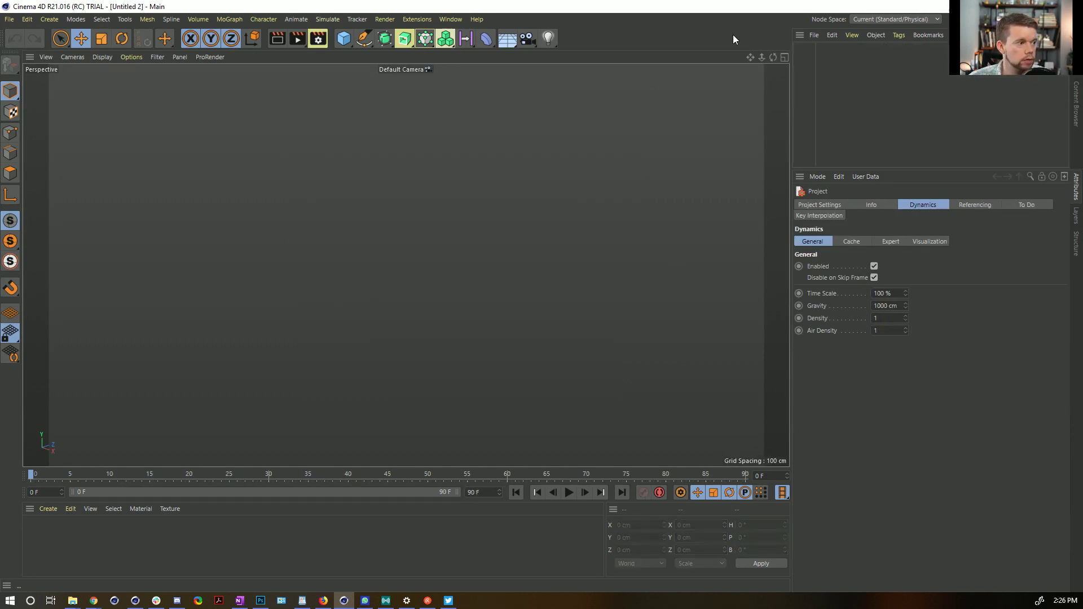
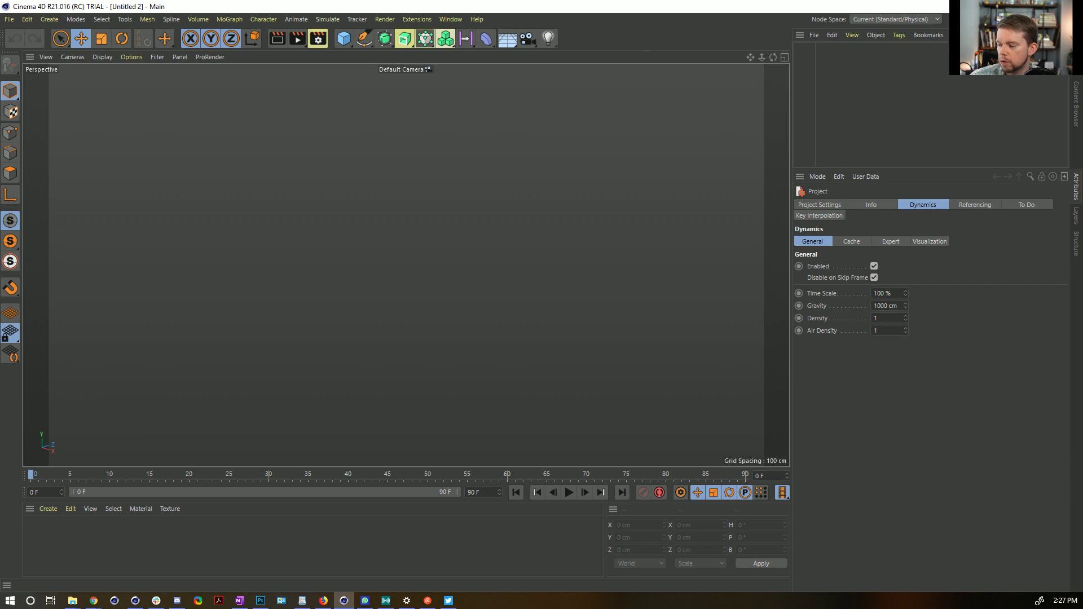
click(347, 42)
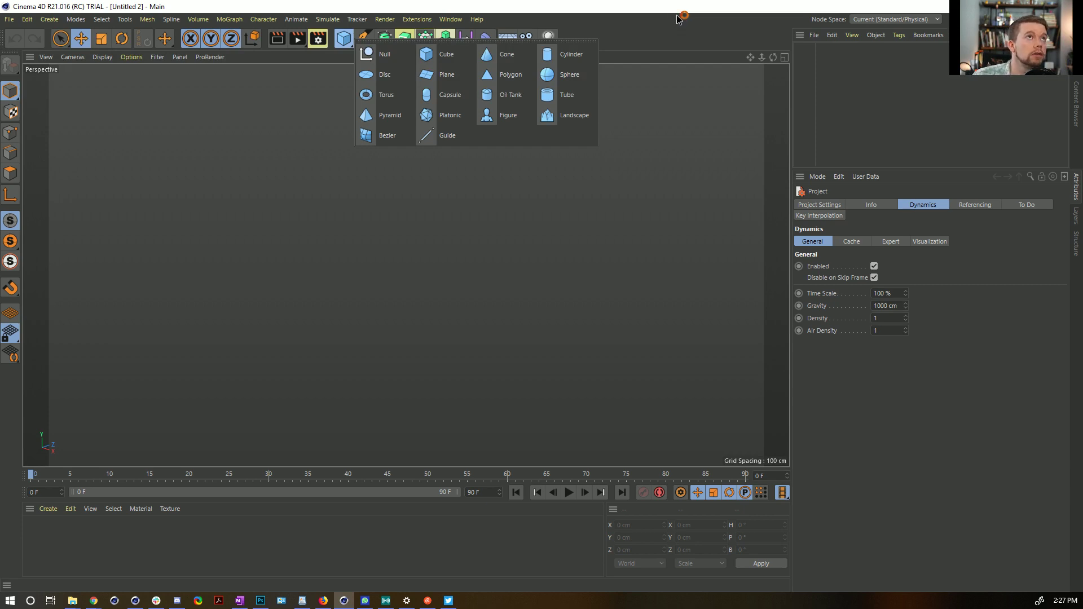
click(654, 31)
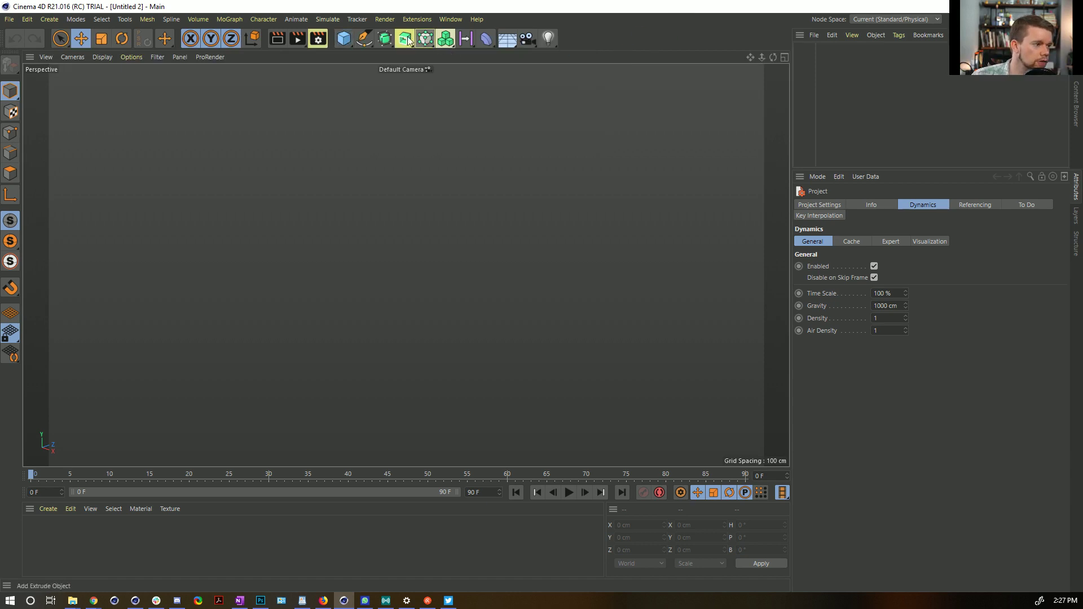
click(350, 39)
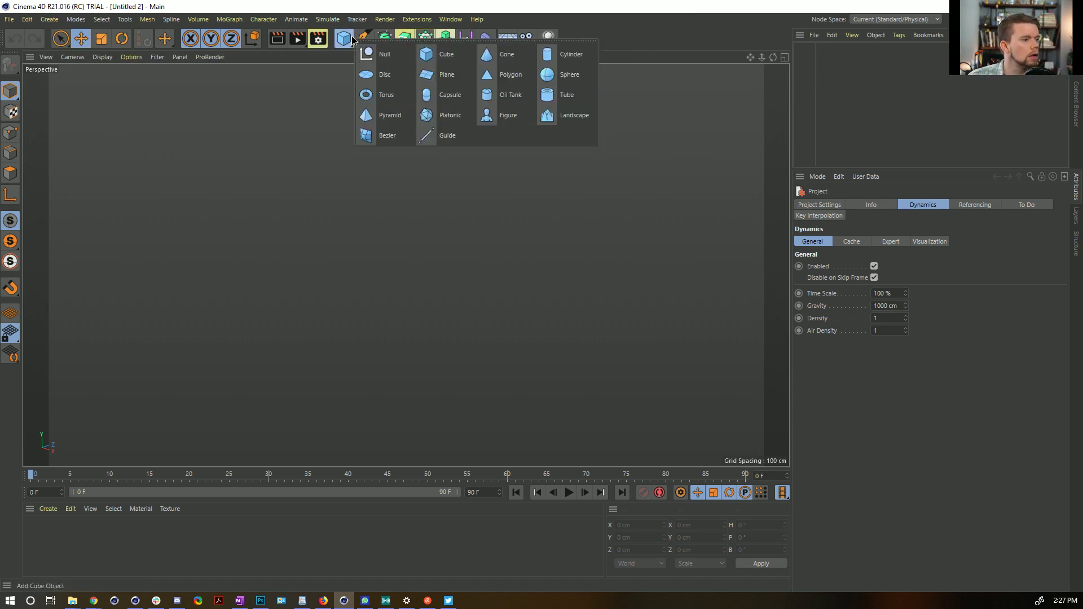
click(585, 13)
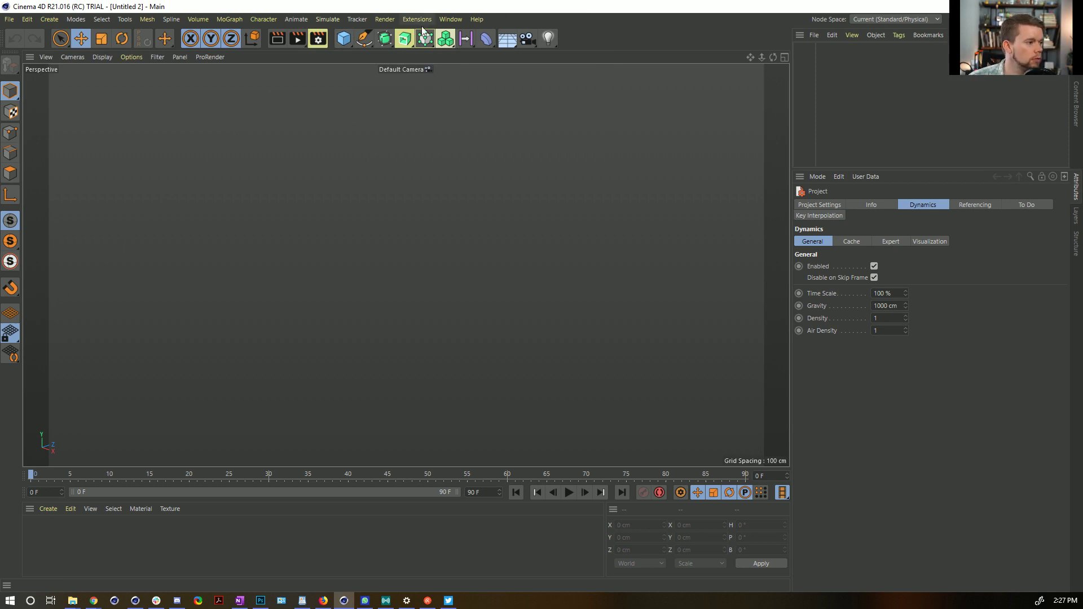
click(350, 40)
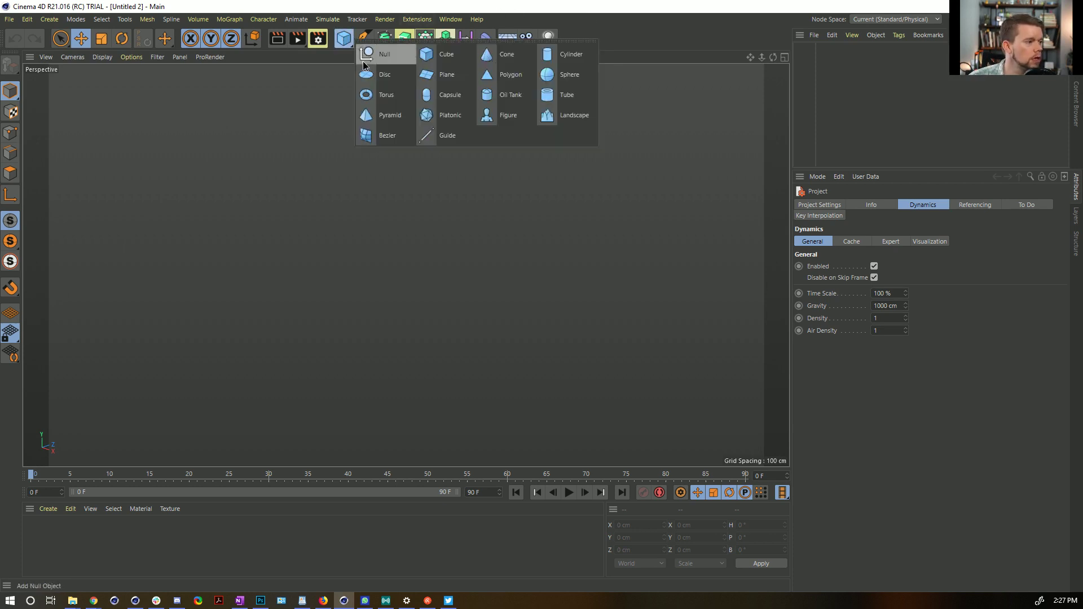
click(440, 60)
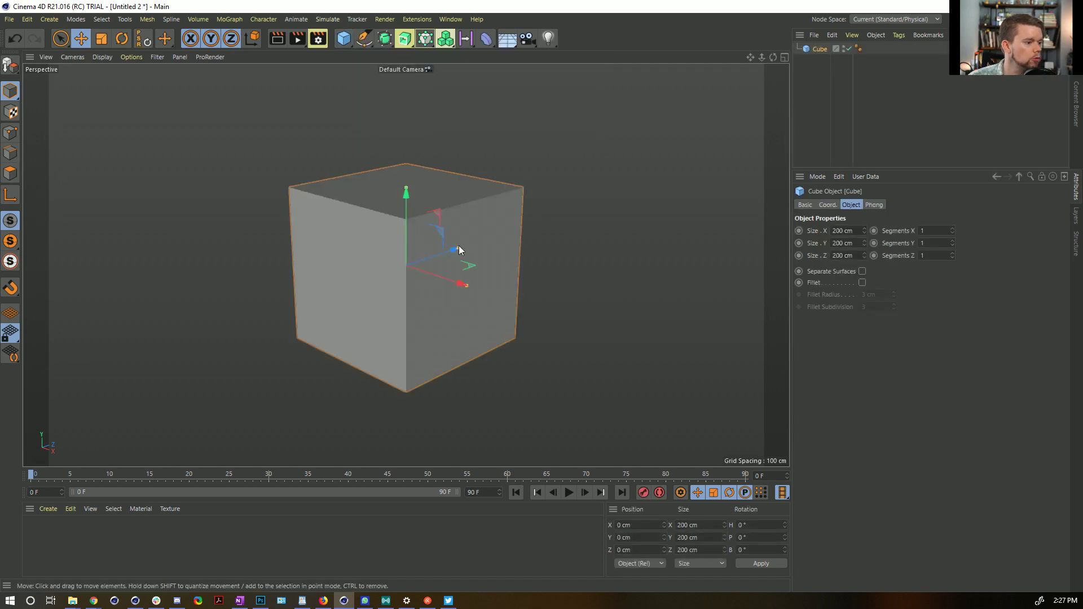
Duplicate the Cube in the object hierarchy.
click(96, 548)
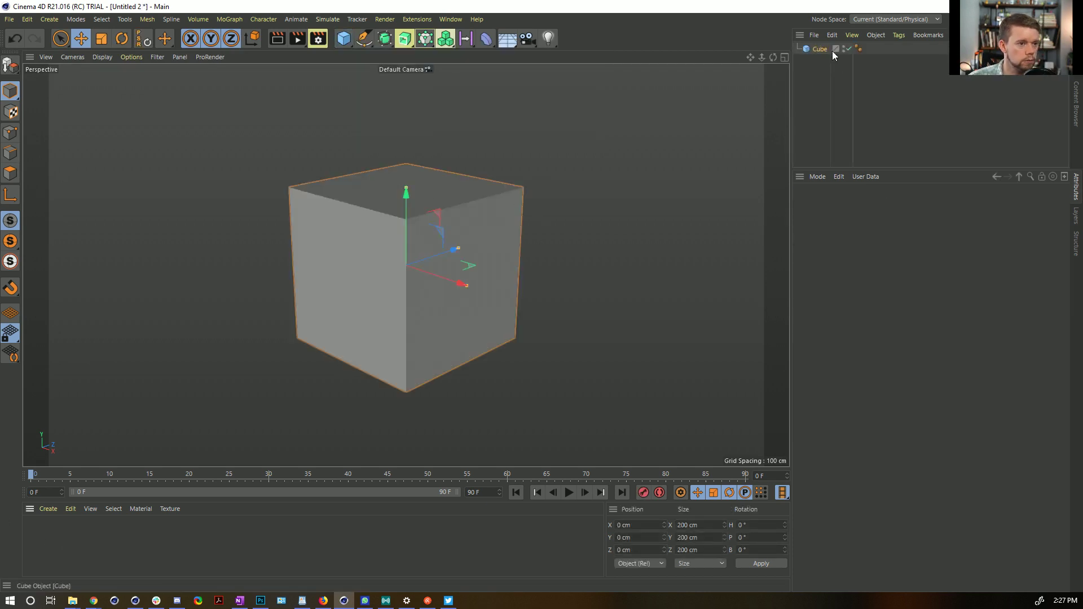
ctrl+drag(819, 53, 816, 63)
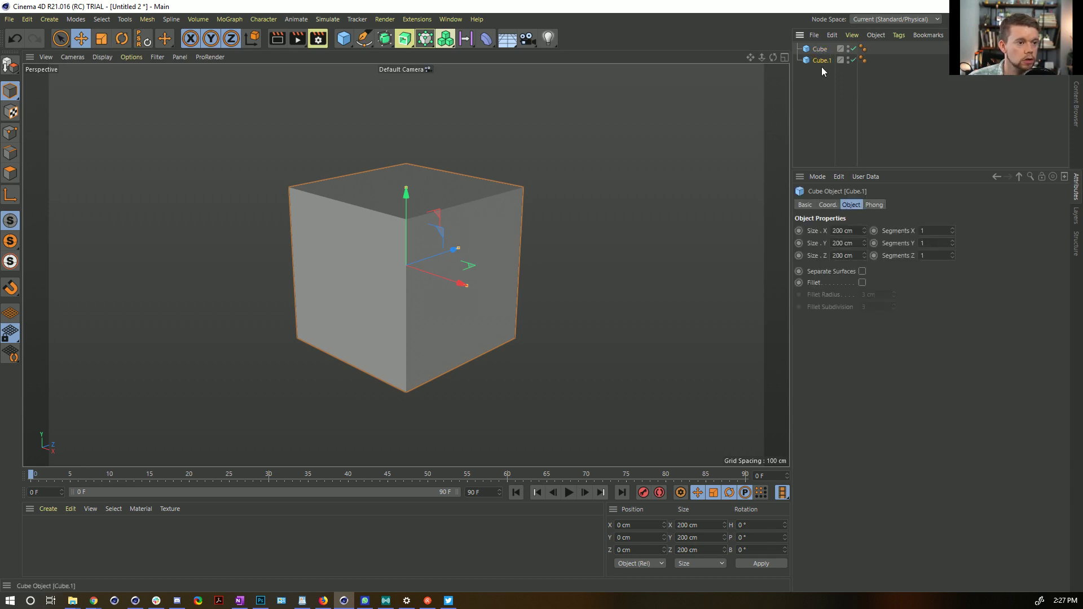
Duplicate the cube until there are five cubes, and set Display Color to On for all of them.
ctrl+drag(823, 59, 821, 101)
click(823, 83)
key(ctrl+a)
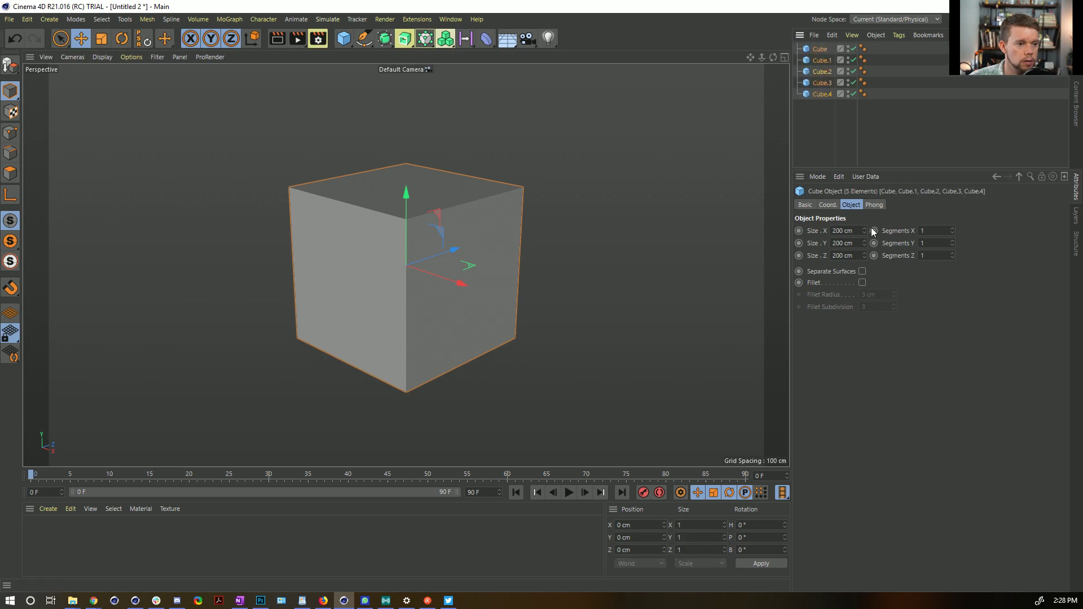
click(805, 205)
click(891, 298)
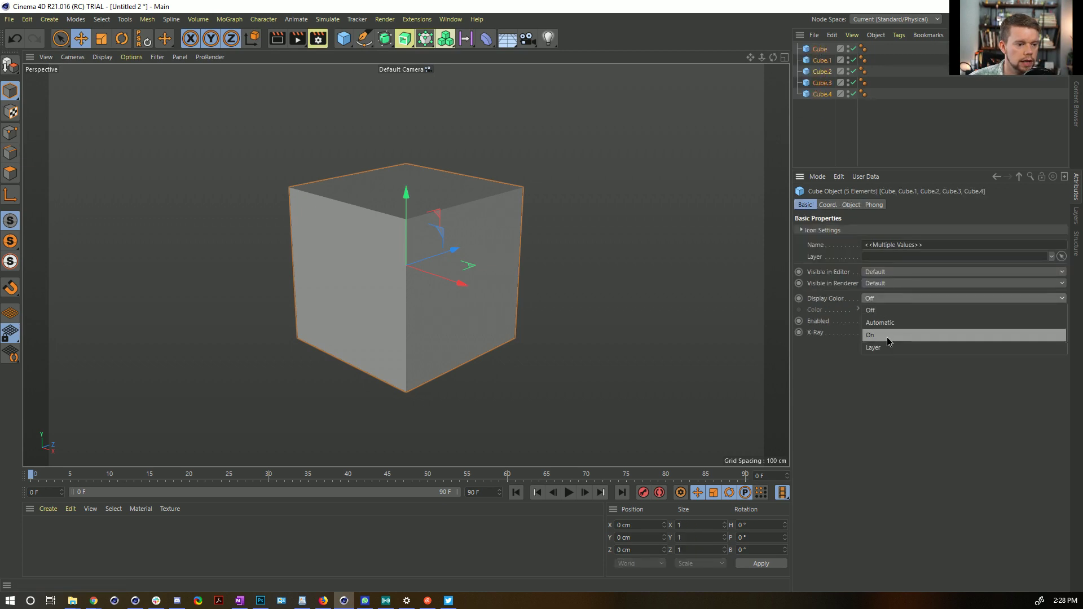
click(887, 339)
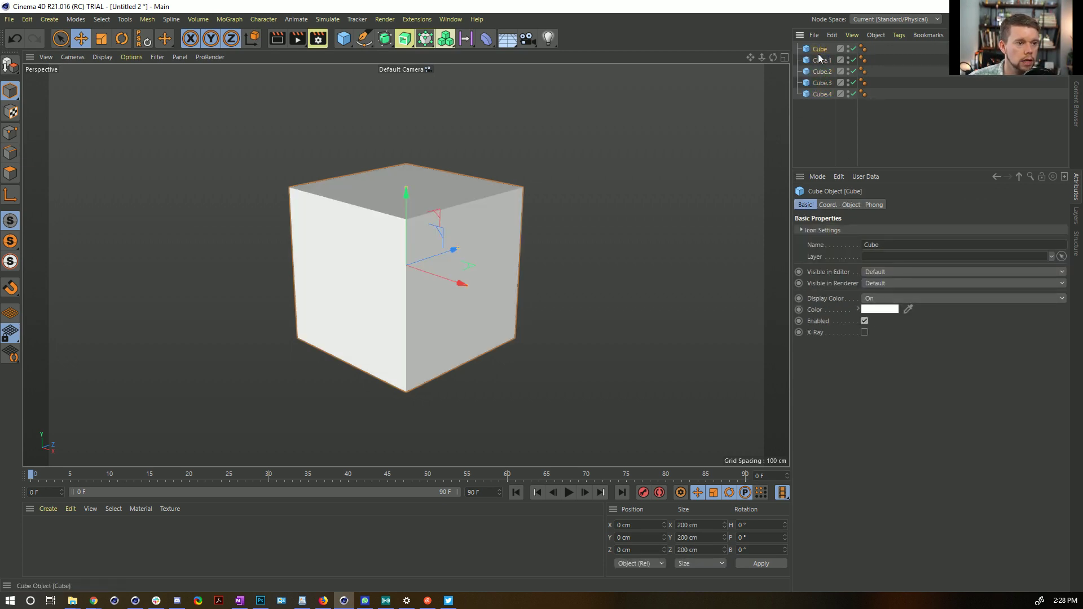
Set the display color of all five cubes to red with hue 0°, saturation 100 % and value 100 %.
click(880, 309)
drag(875, 318, 1031, 320)
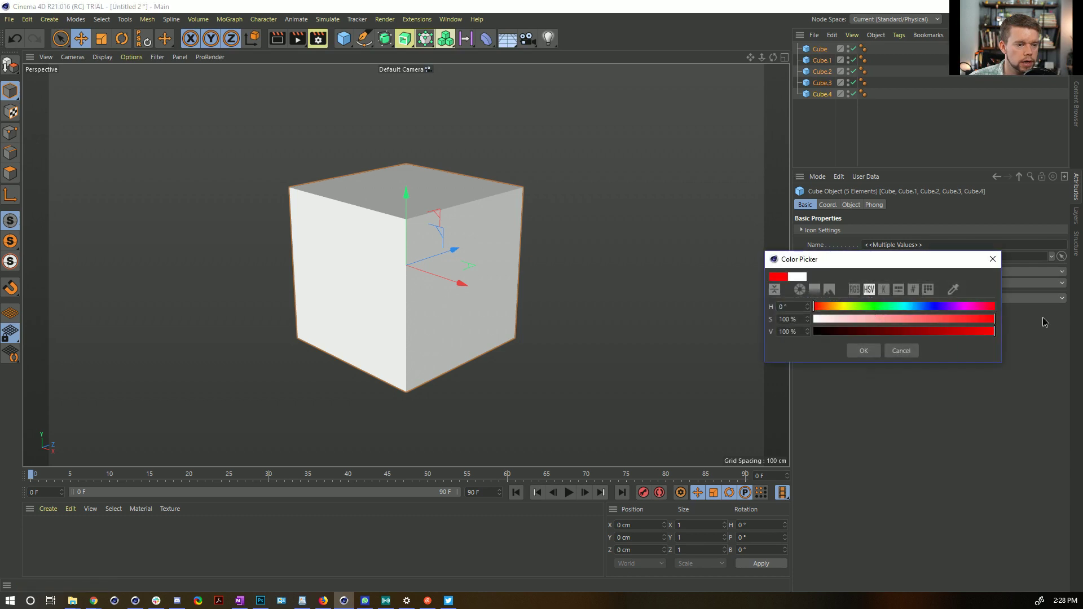
click(860, 349)
Change the display color of Cube.1 through Cube.4 to yellow with a hue of about 58°.
drag(823, 130, 810, 57)
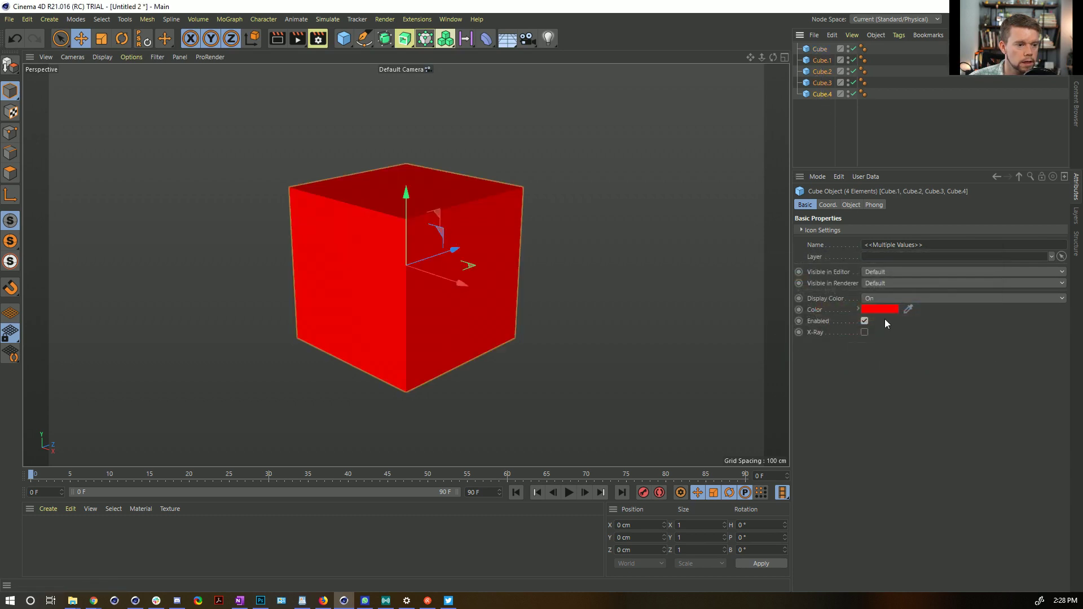
click(879, 309)
click(844, 308)
click(863, 350)
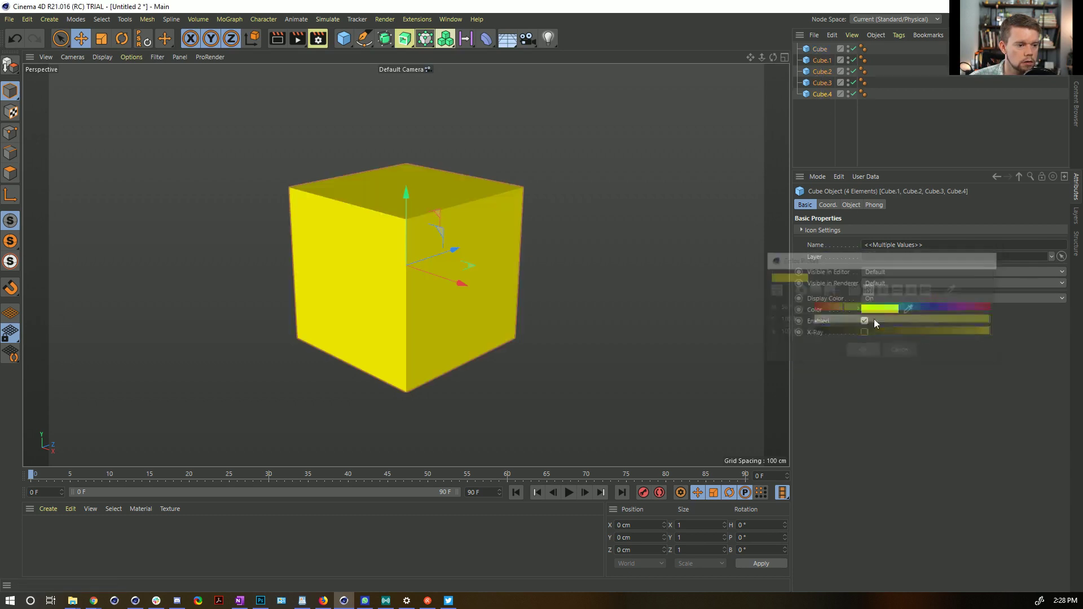
Change the display color of Cube.2, Cube.3 and Cube.4 to green.
ctrl+click(823, 61)
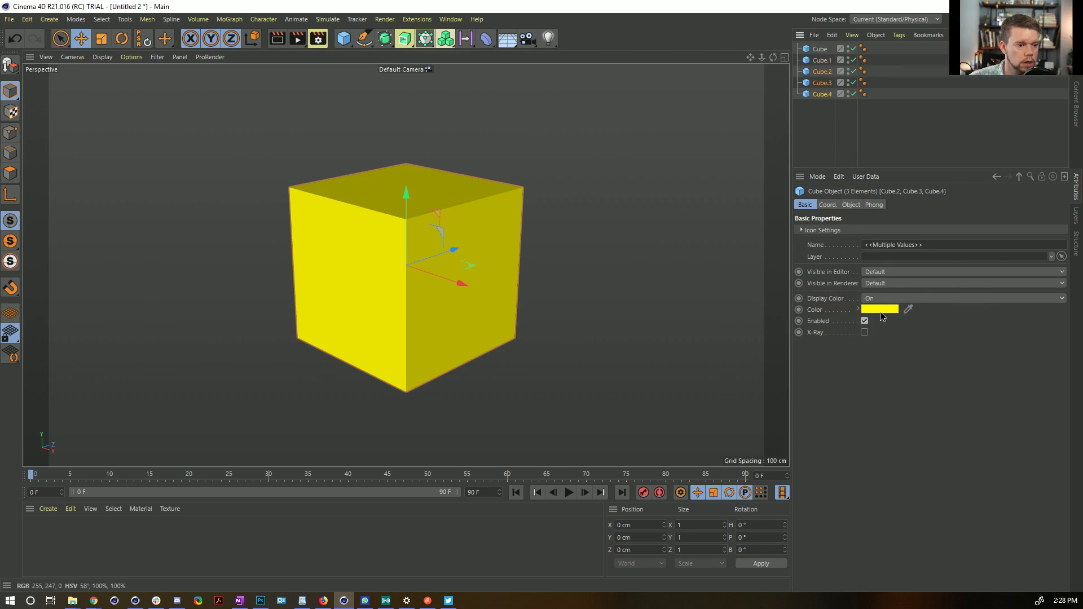
click(880, 311)
click(866, 309)
click(871, 354)
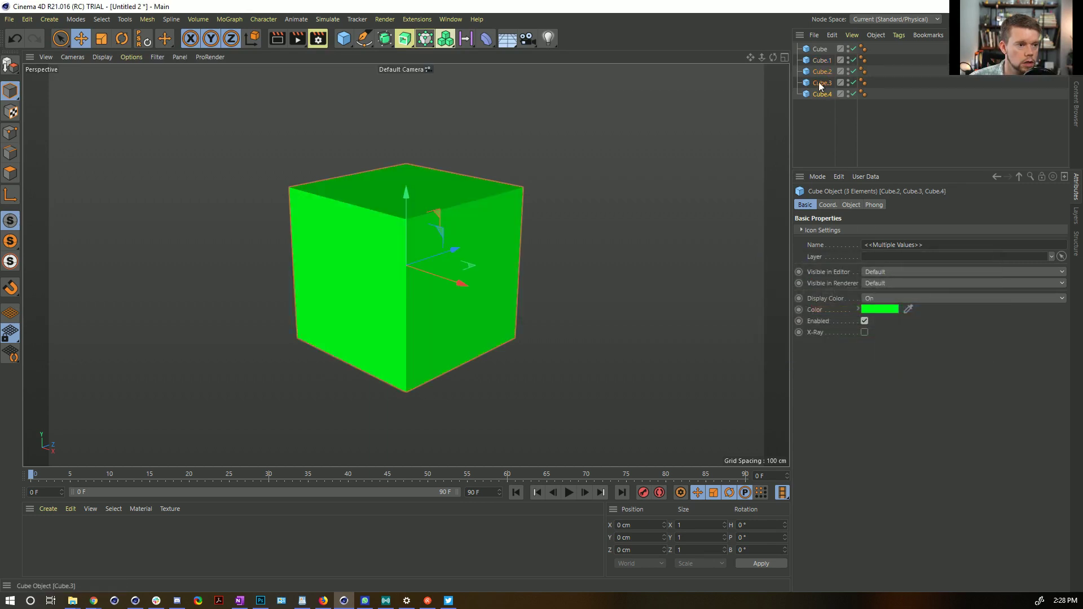
Change the display color of Cube.3 and Cube.4 to blue.
ctrl+click(822, 71)
click(879, 309)
drag(908, 308, 918, 308)
click(868, 353)
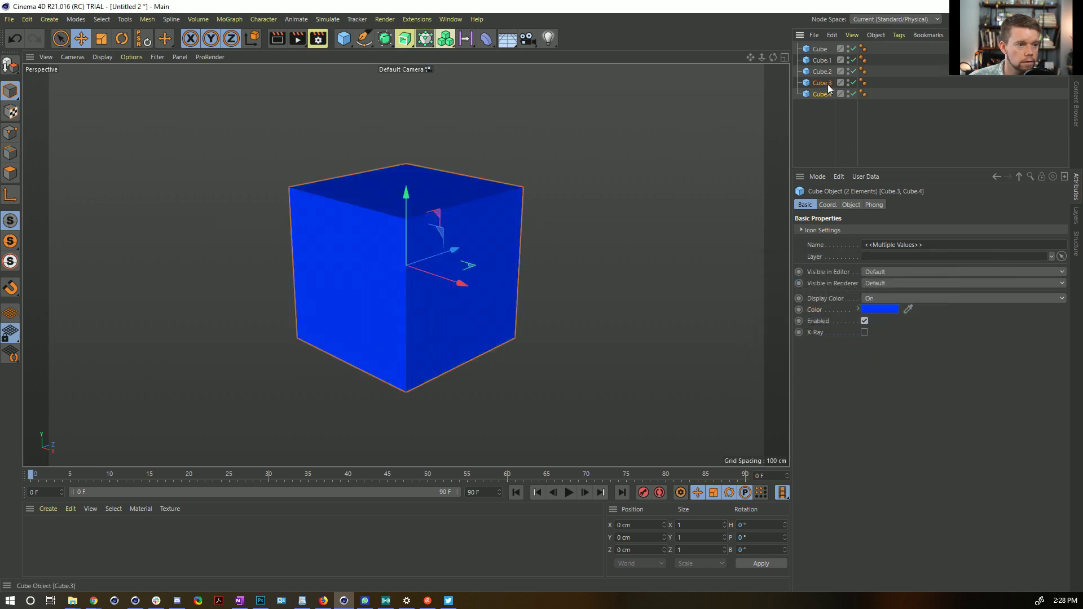
Change the display color of Cube.4 to magenta with a hue of about 316°.
ctrl+click(827, 84)
click(879, 310)
drag(925, 310, 970, 316)
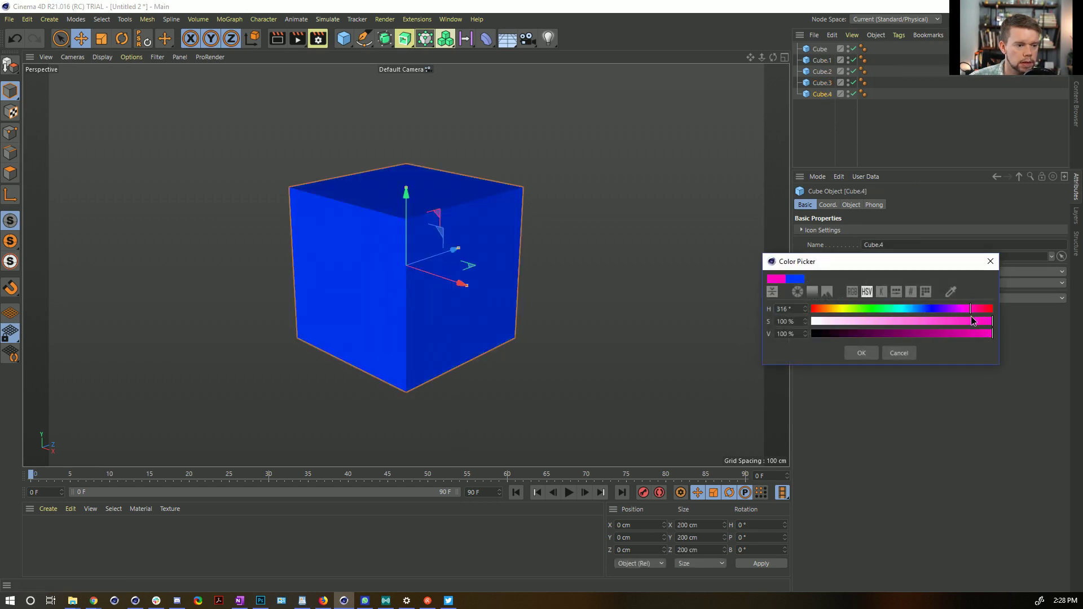
click(861, 353)
Space all five cubes edge to edge along Z by entering a num-based multiplication for their P.Z position.
shift+click(819, 49)
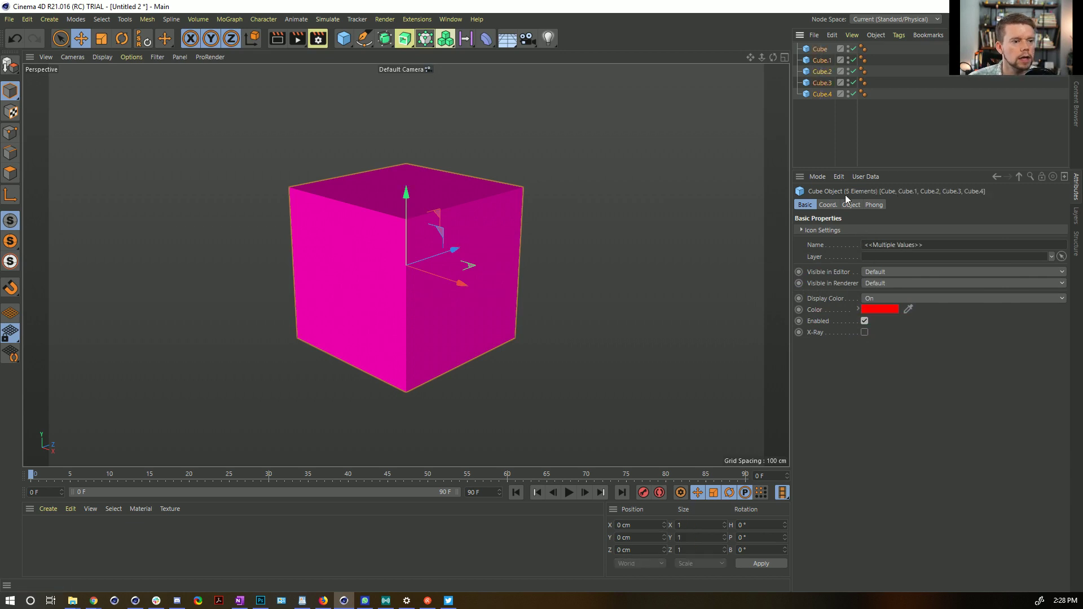
click(828, 205)
click(844, 255)
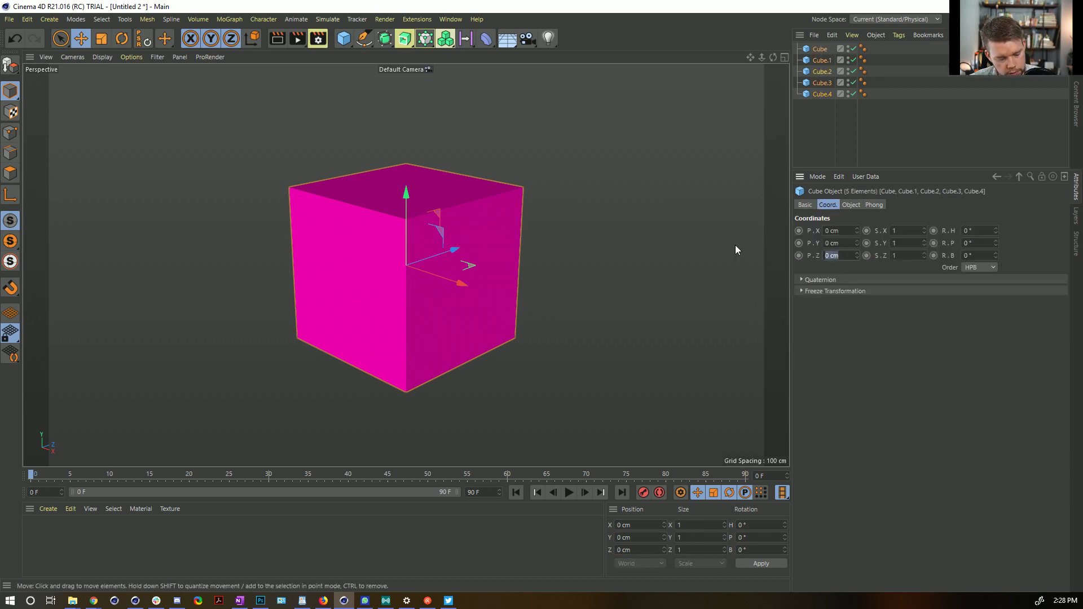
text(num)
text(*100)
key(Return)
alt+drag(699, 117, 596, 186)
scroll(597, 186, down, 3)
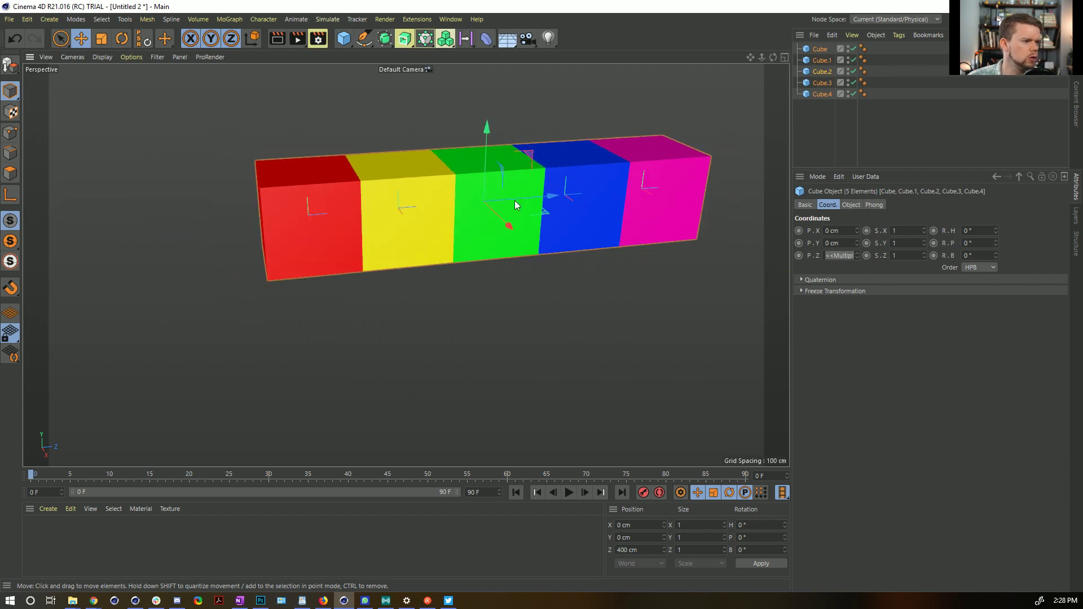
Add a Cylinder primitive and stretch its height to about 607 cm so it extends through the red cube.
click(344, 38)
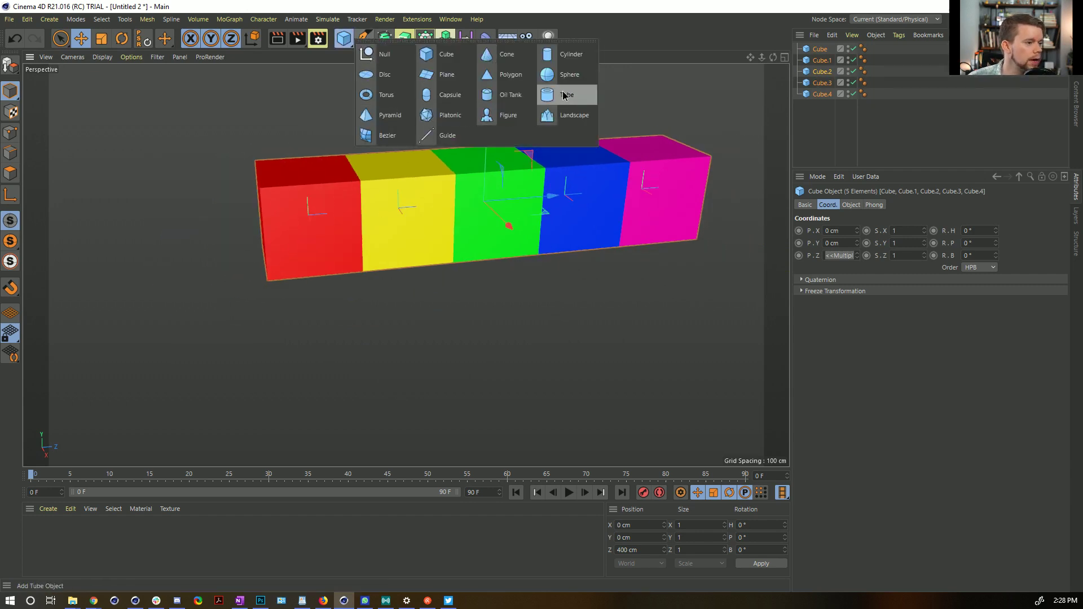
click(567, 54)
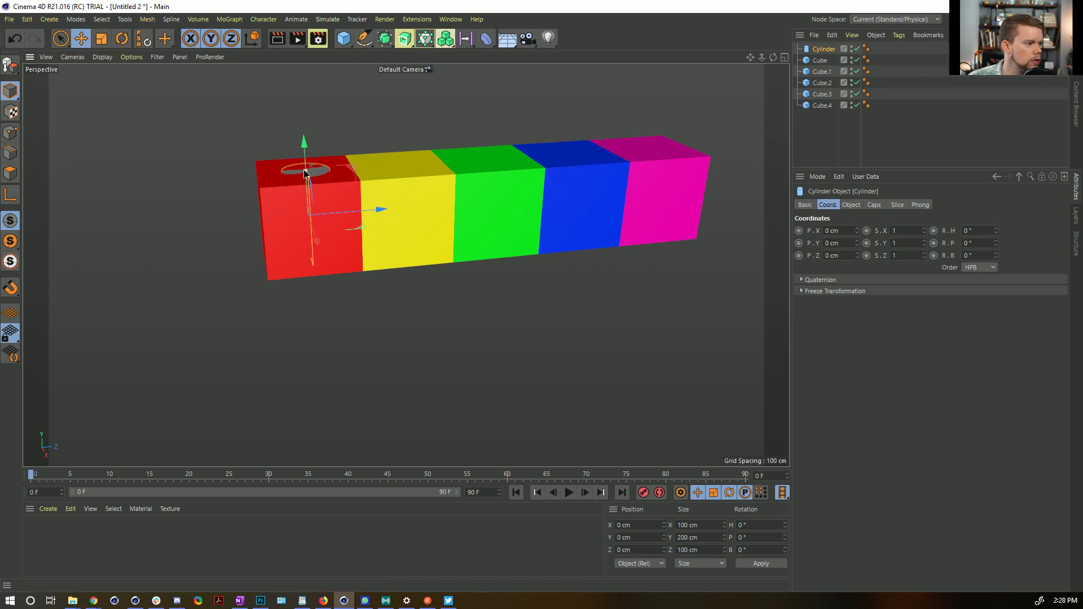
drag(303, 173, 313, 69)
Duplicate the Cylinder and set Display Color to On for both cylinders.
ctrl+drag(829, 49, 822, 55)
ctrl+click(824, 49)
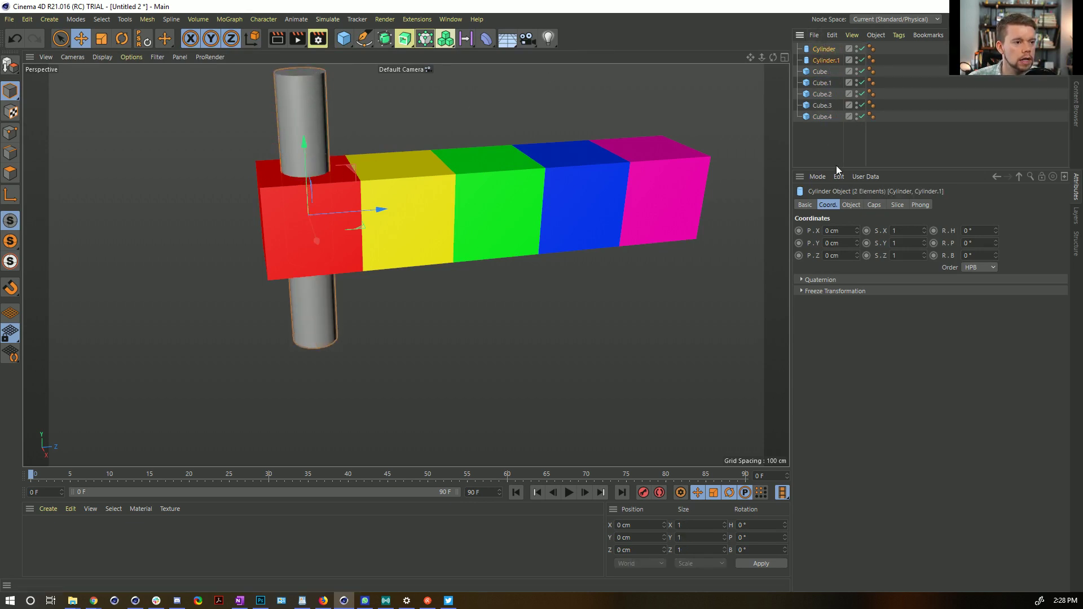
click(810, 204)
click(902, 298)
click(891, 334)
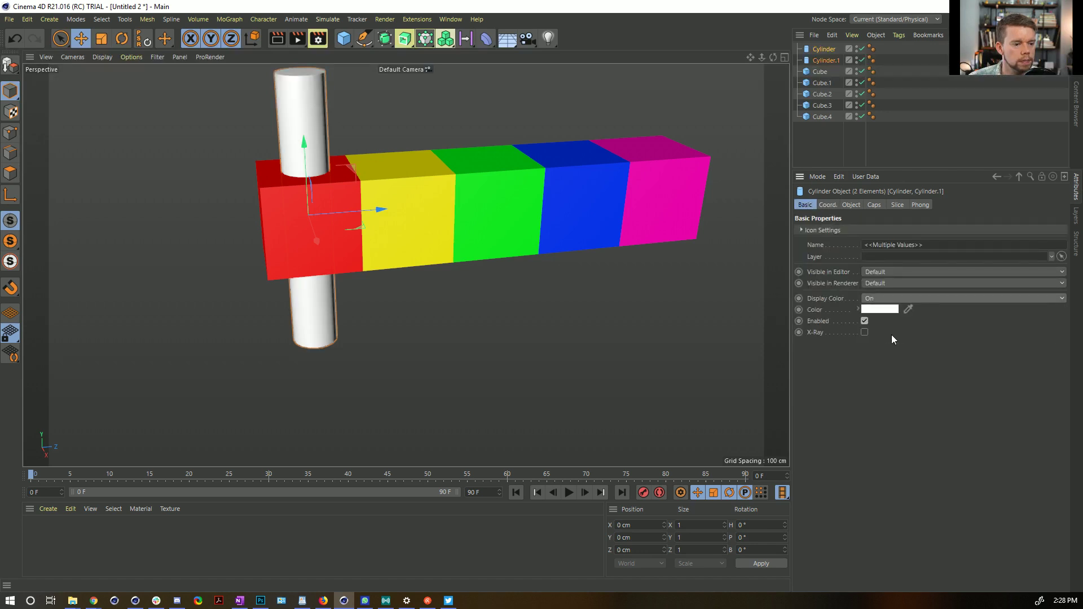
Set the display color of Cylinder.1 to black.
click(826, 59)
click(879, 309)
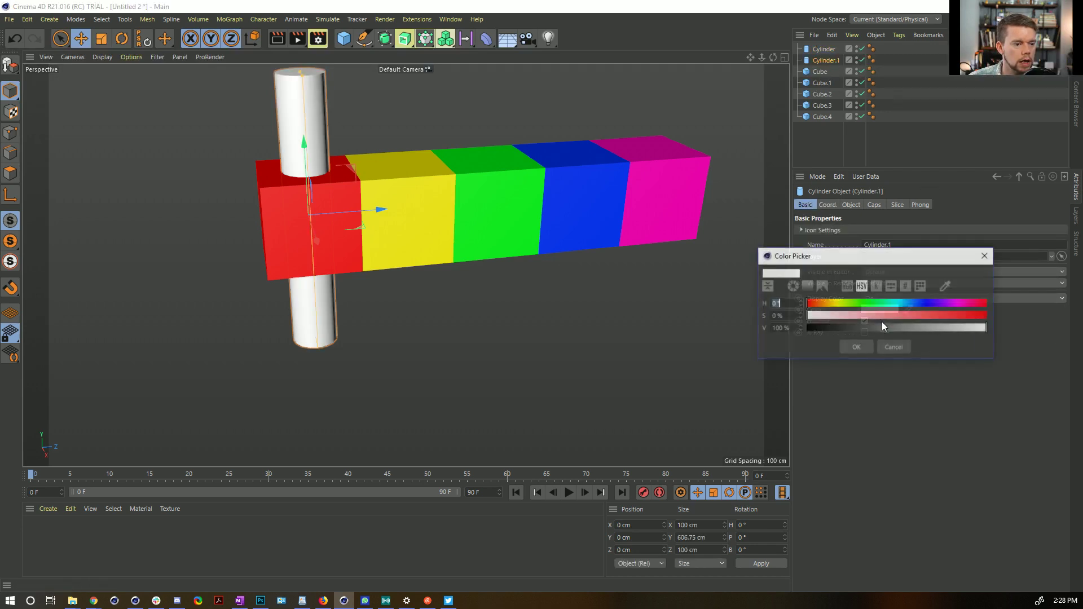
key(Return)
click(856, 347)
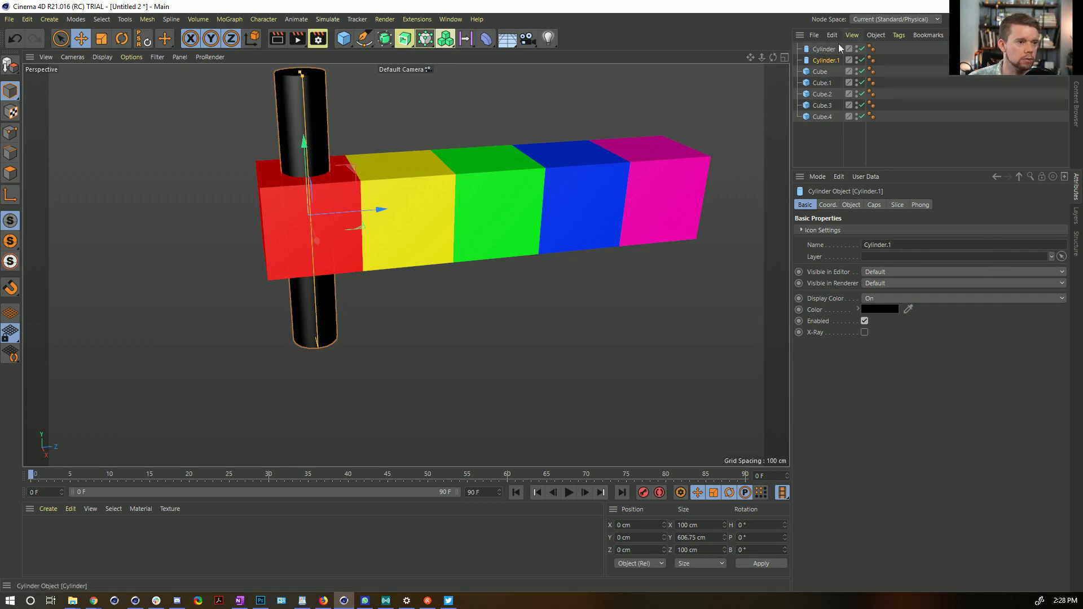
drag(364, 218, 293, 220)
key(ctrl+z)
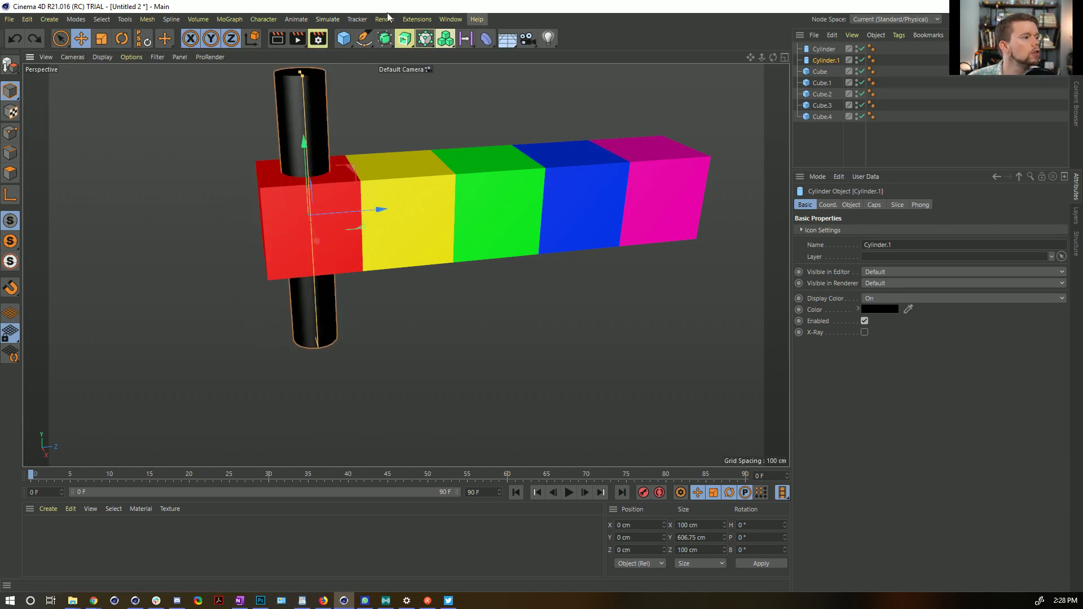
Add a MoGraph Cloner and make both cylinders its children.
click(429, 44)
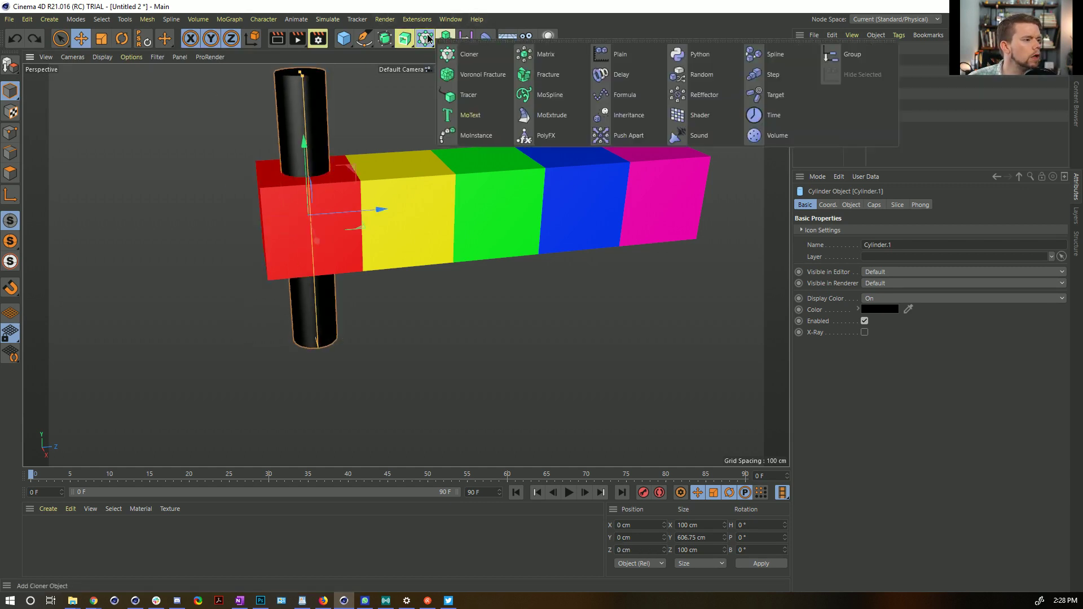
click(484, 58)
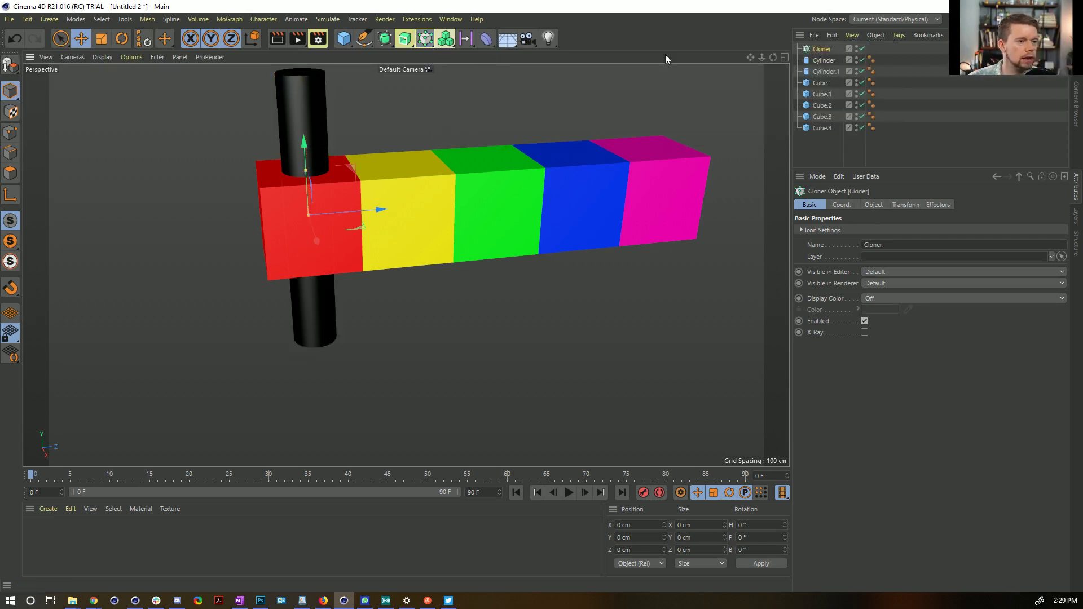
click(823, 60)
shift+click(825, 72)
drag(826, 60, 828, 53)
Set the Cloner's per-step offset to 0 cm in Y and 250 cm in Z.
click(826, 49)
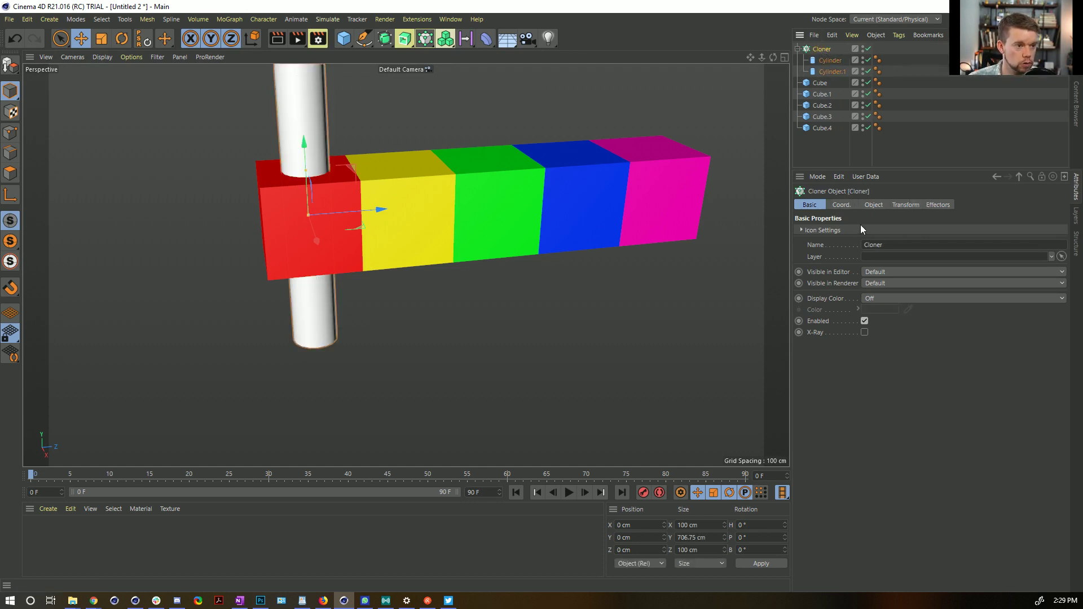
click(841, 205)
click(874, 205)
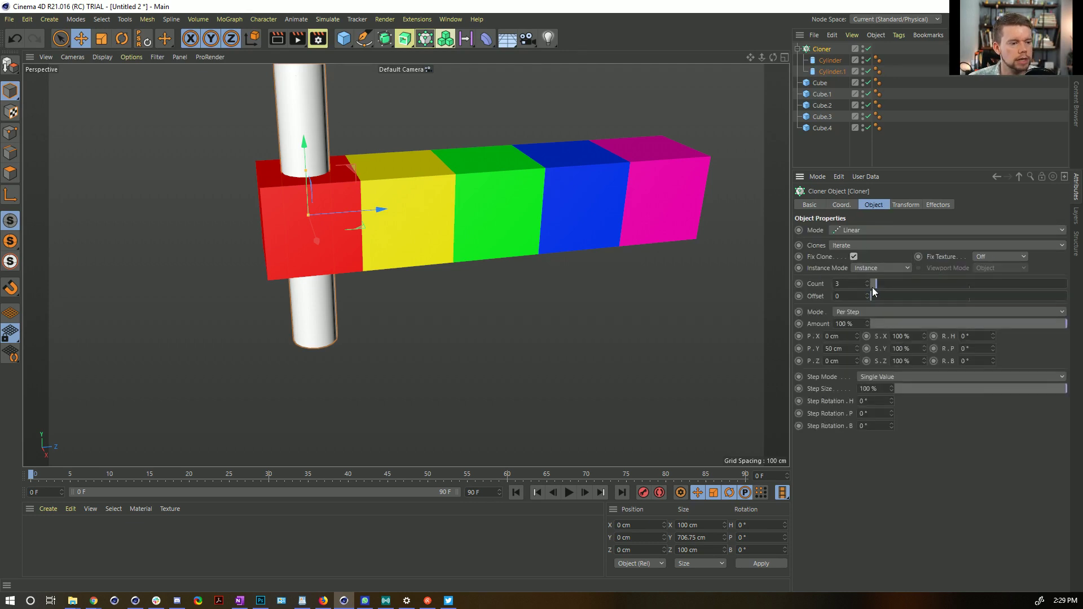
double_click(831, 346)
text(0)
key(Tab)
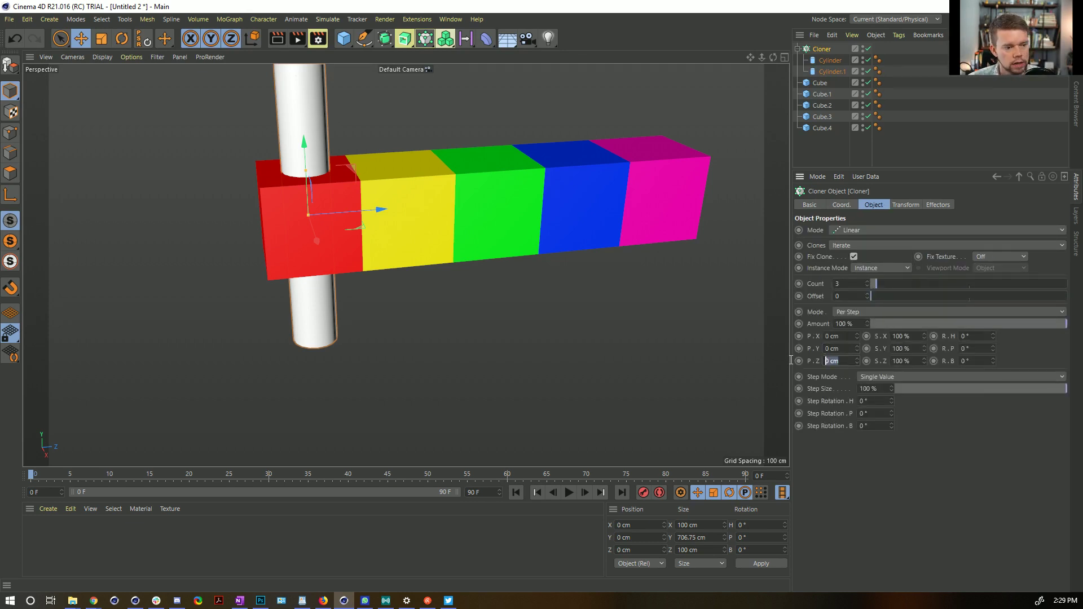
text(250)
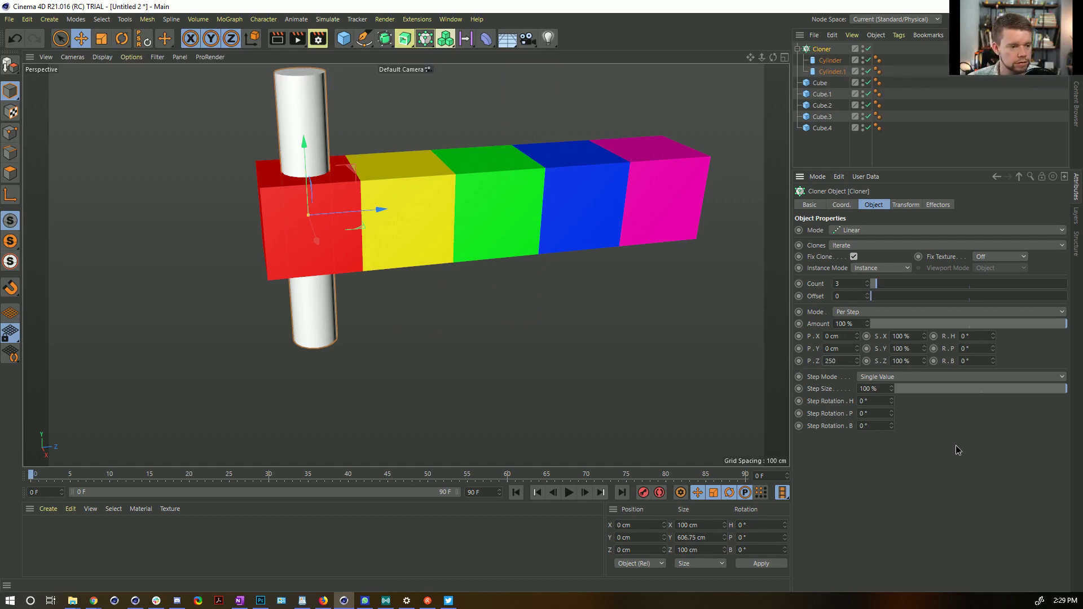
key(Return)
scroll(640, 160, down, 4)
alt+middle_drag(608, 178, 555, 208)
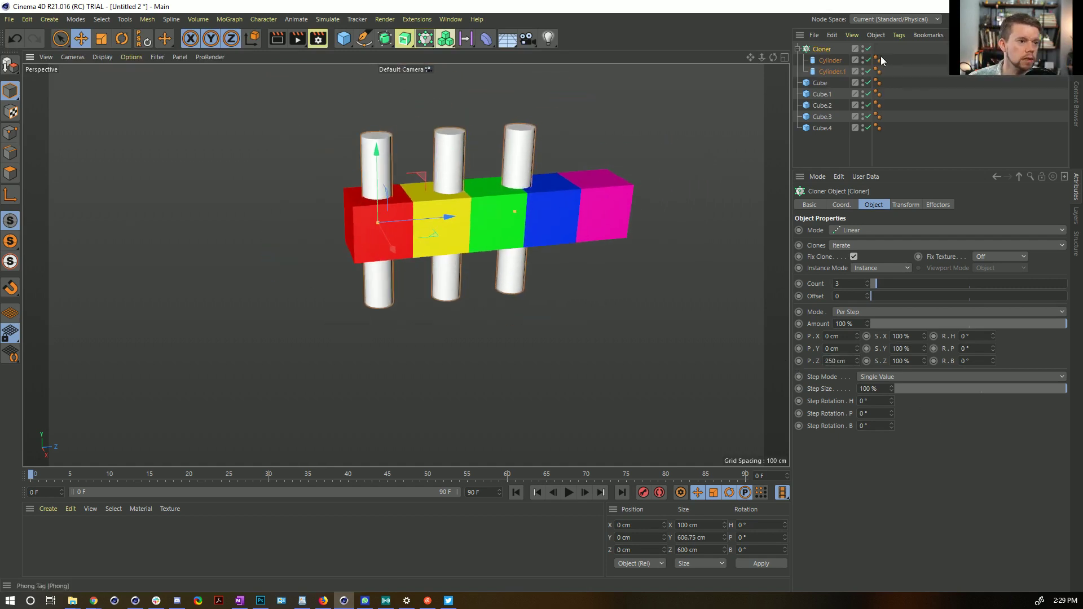
Duplicate the Cloner and delete both cylinders from the copy.
click(820, 50)
key(ctrl+c)
key(ctrl+v)
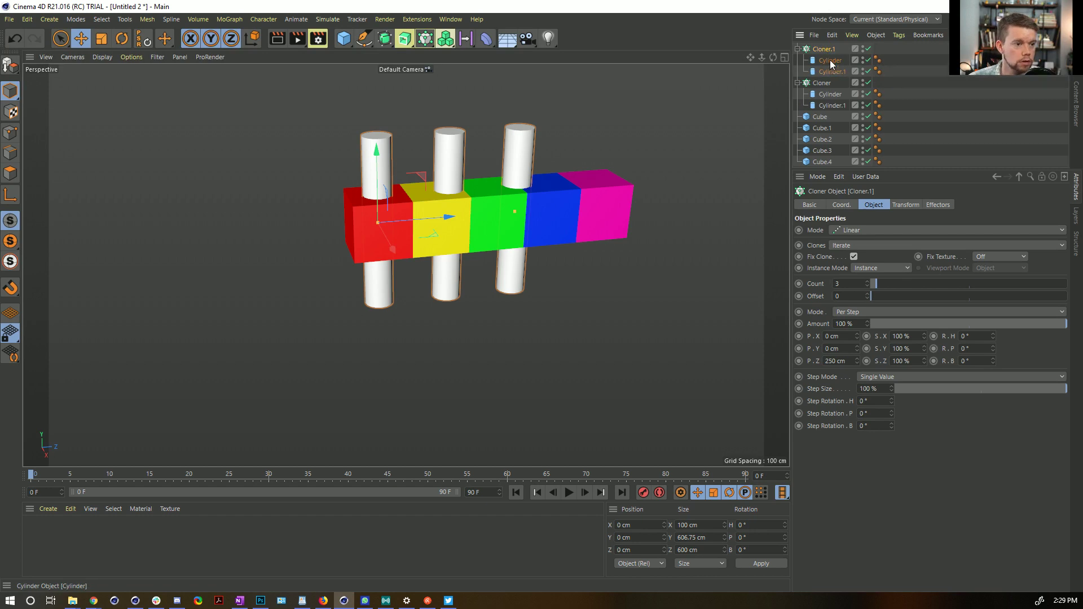
click(830, 62)
key(Delete)
click(830, 62)
key(Delete)
Make the five cubes children of the empty Cloner.1.
click(820, 94)
shift+click(822, 139)
drag(822, 105, 828, 50)
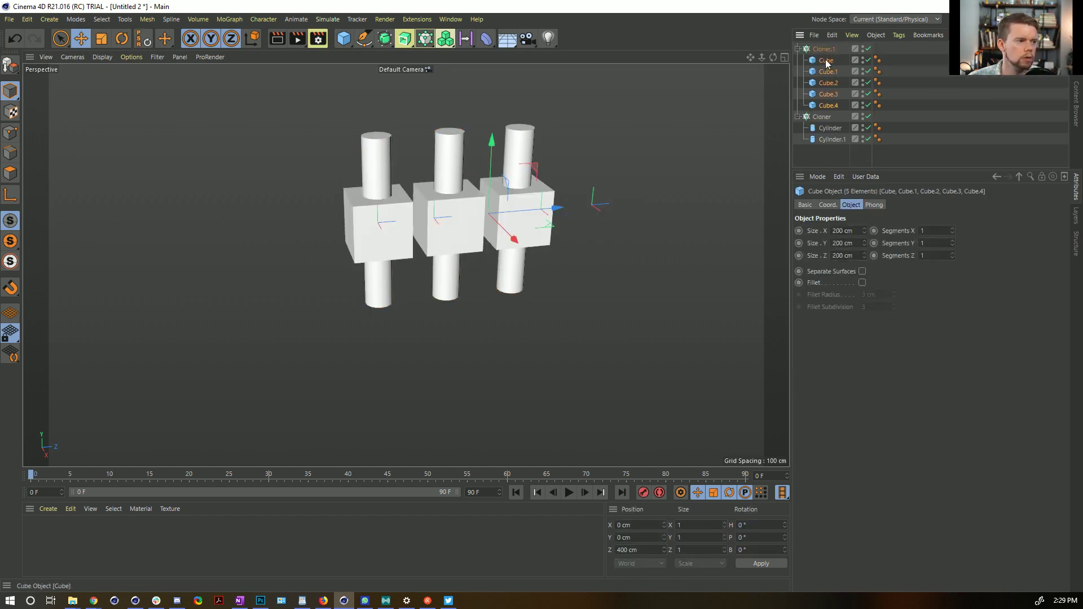
Try the Color display option in the Transform settings of both cloners, and undo it.
click(828, 49)
ctrl+click(826, 117)
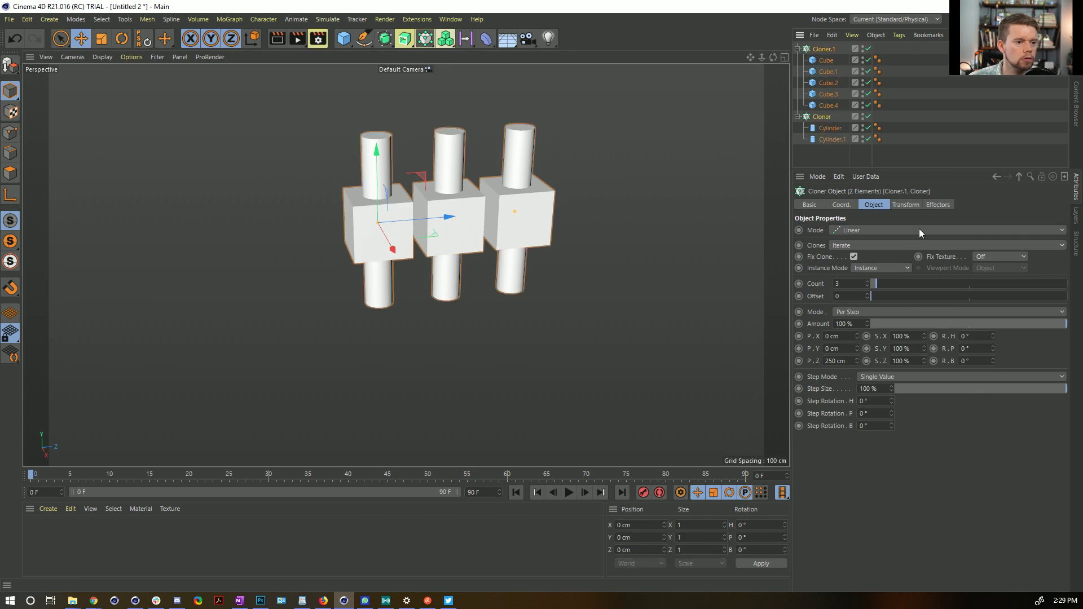
click(908, 206)
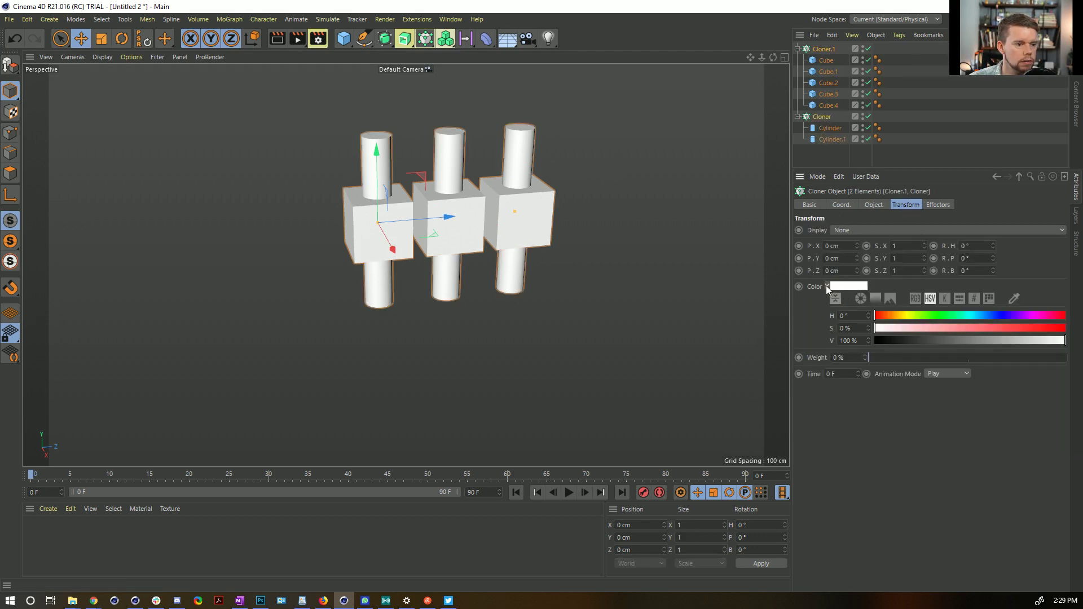
click(851, 231)
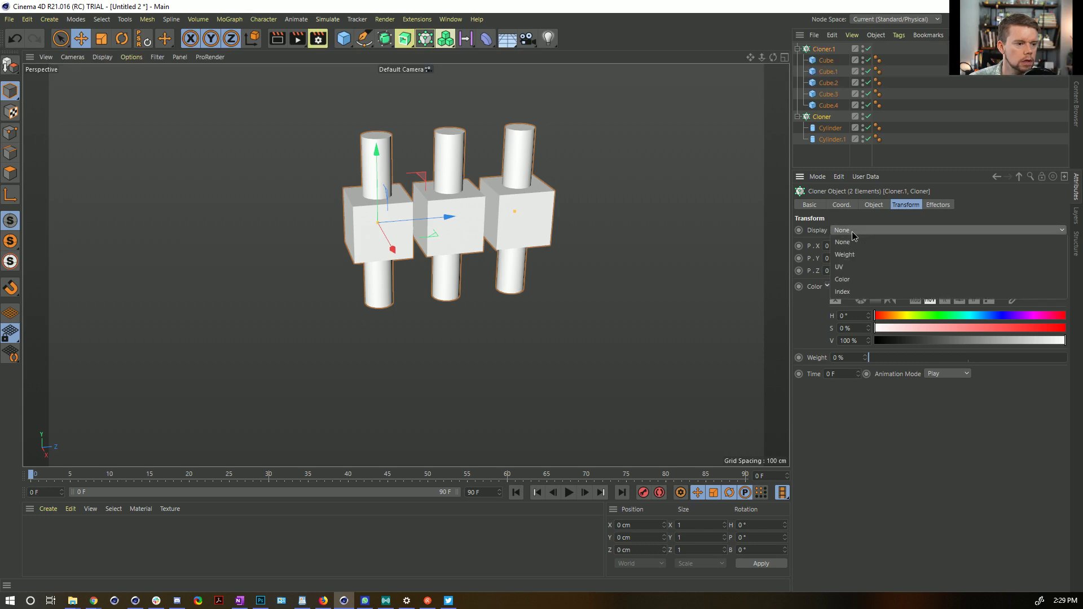
click(854, 280)
key(ctrl+z)
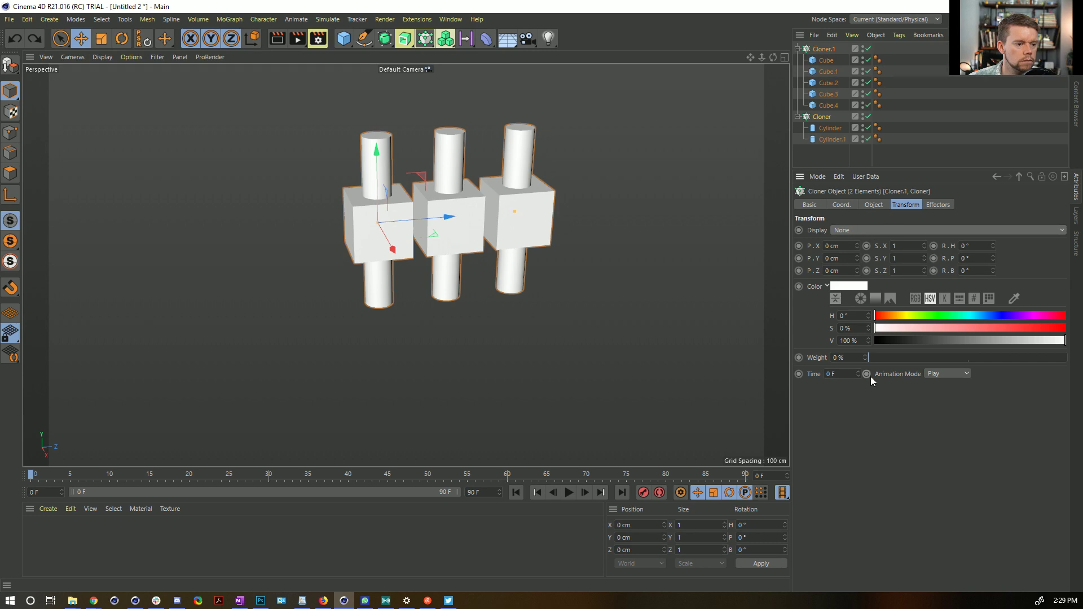
click(869, 356)
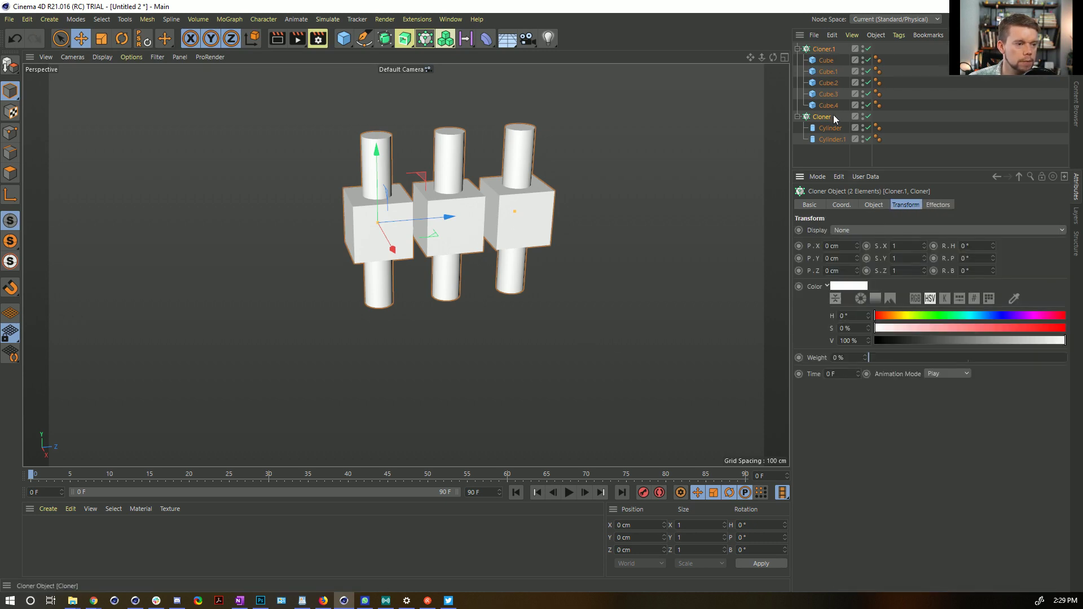
click(825, 59)
shift+click(828, 105)
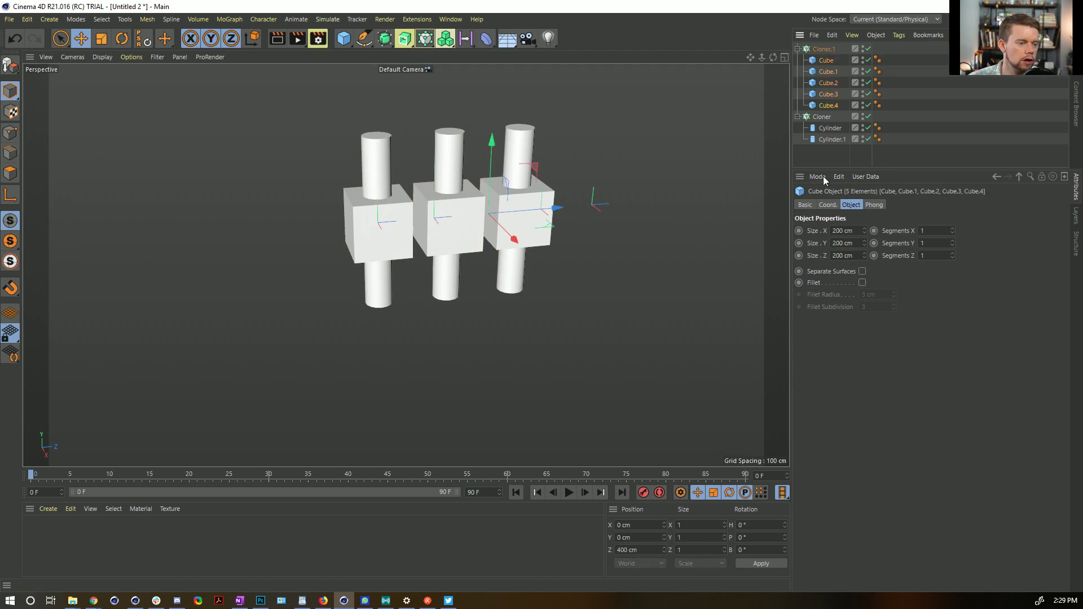
click(823, 49)
click(859, 286)
click(868, 326)
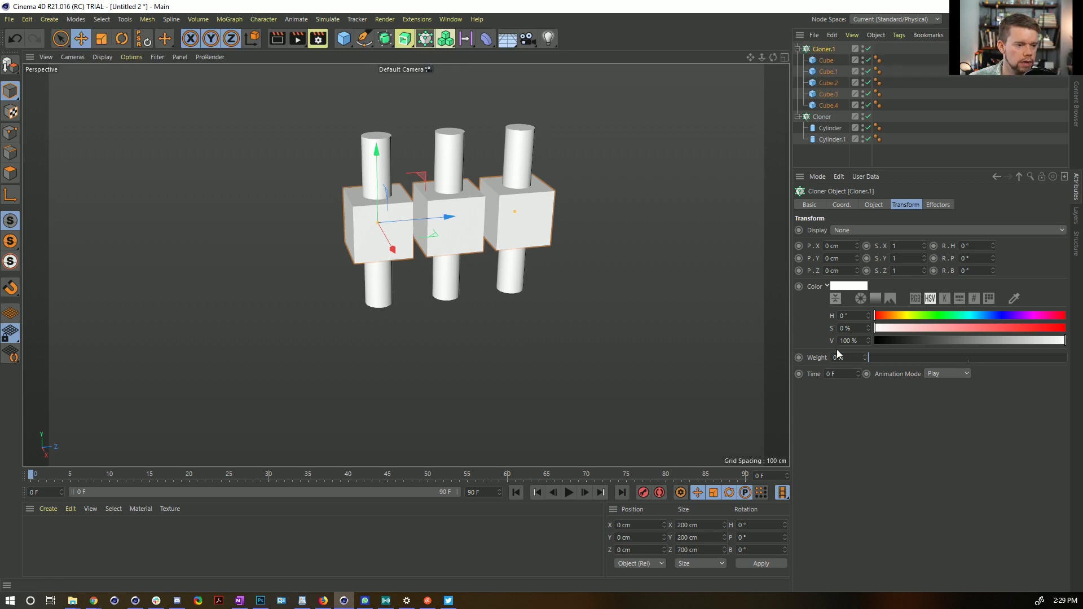
click(882, 205)
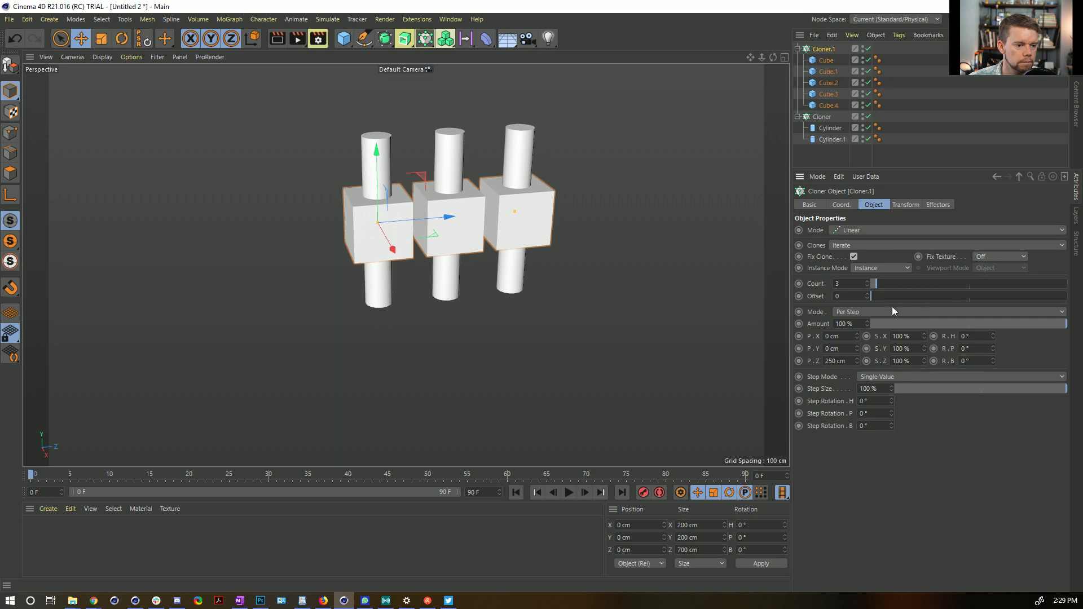
click(826, 60)
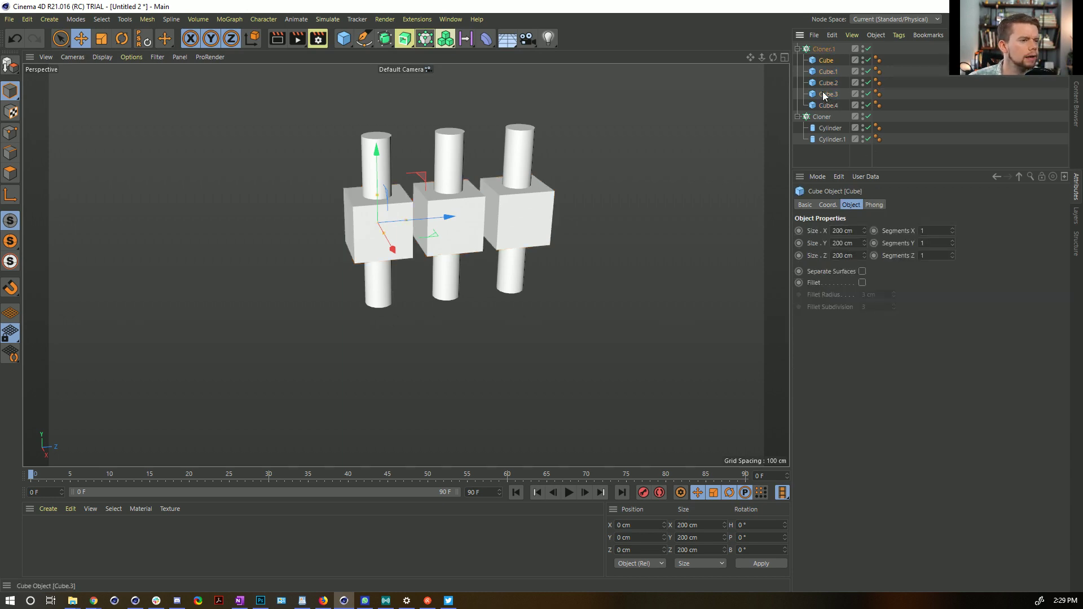
Create five new standard materials.
click(56, 533)
double_click(56, 536)
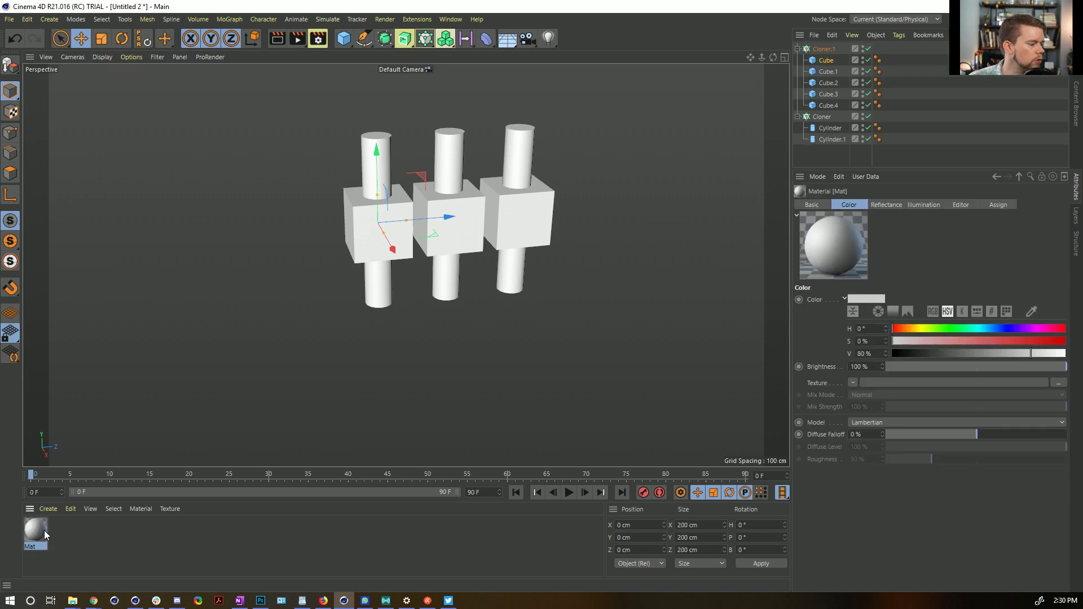
double_click(117, 529)
double_click(119, 529)
double_click(120, 531)
double_click(145, 530)
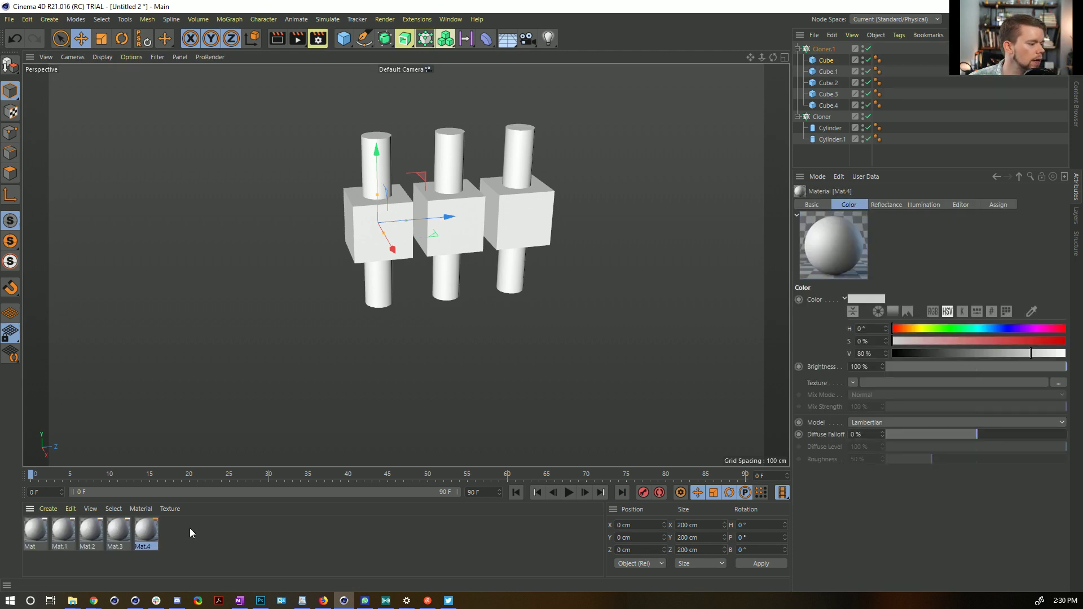
click(418, 20)
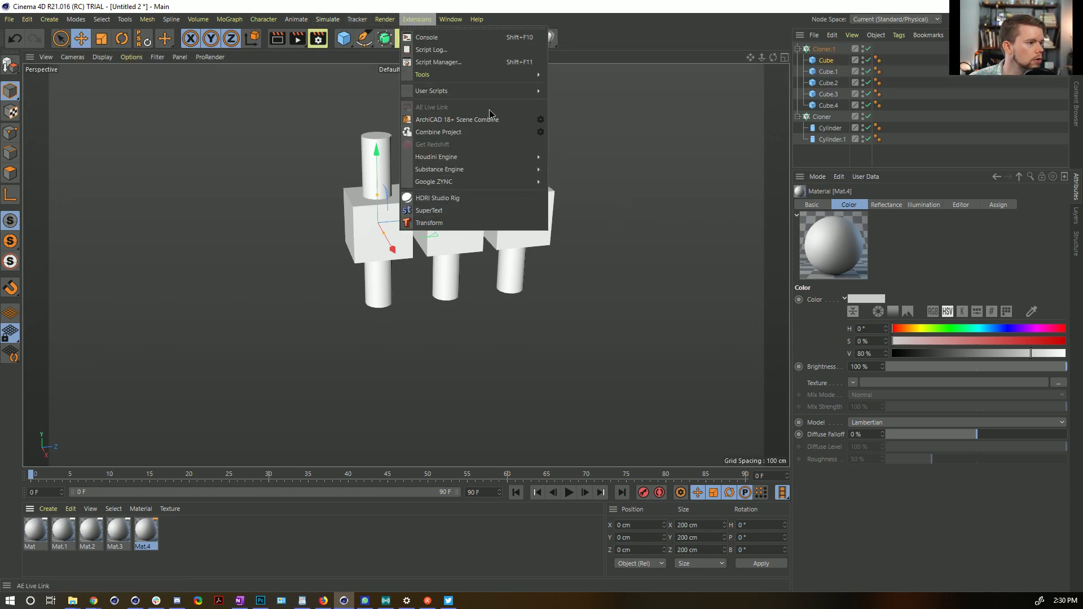
mouse_move(478, 96)
click(590, 42)
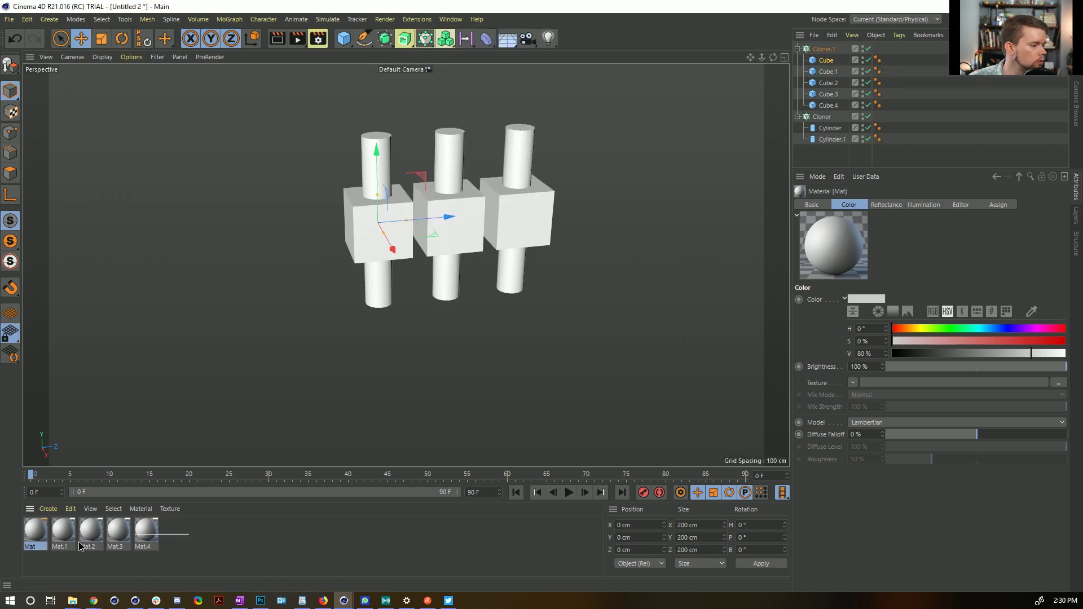
Open all five materials together in the Material Editor and set their color to red with saturation and value at 100%.
key(ctrl+a)
drag(468, 144, 477, 120)
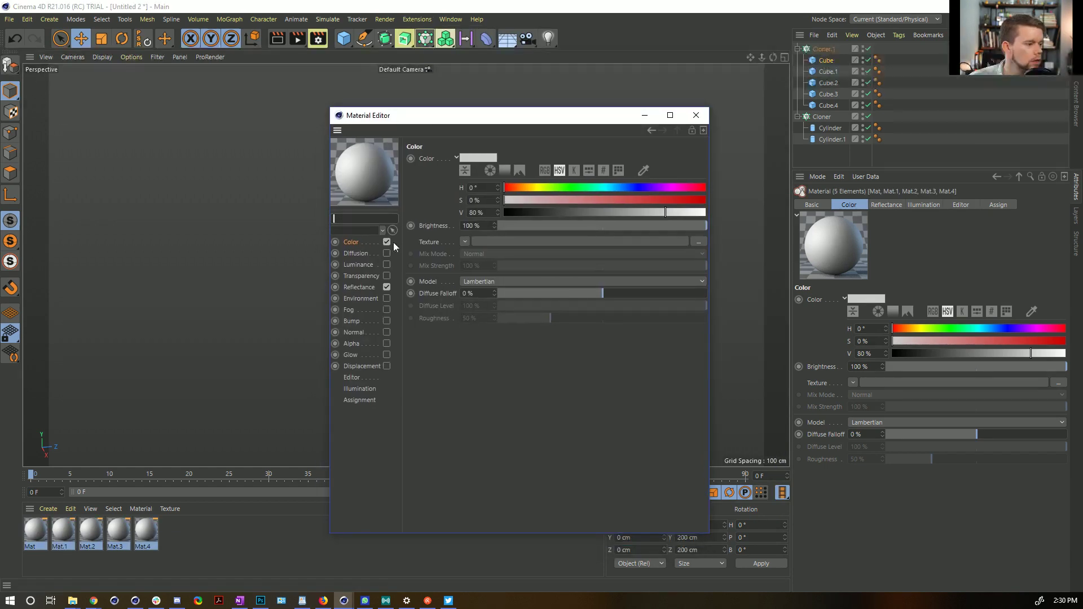
drag(579, 212, 709, 213)
drag(632, 200, 726, 203)
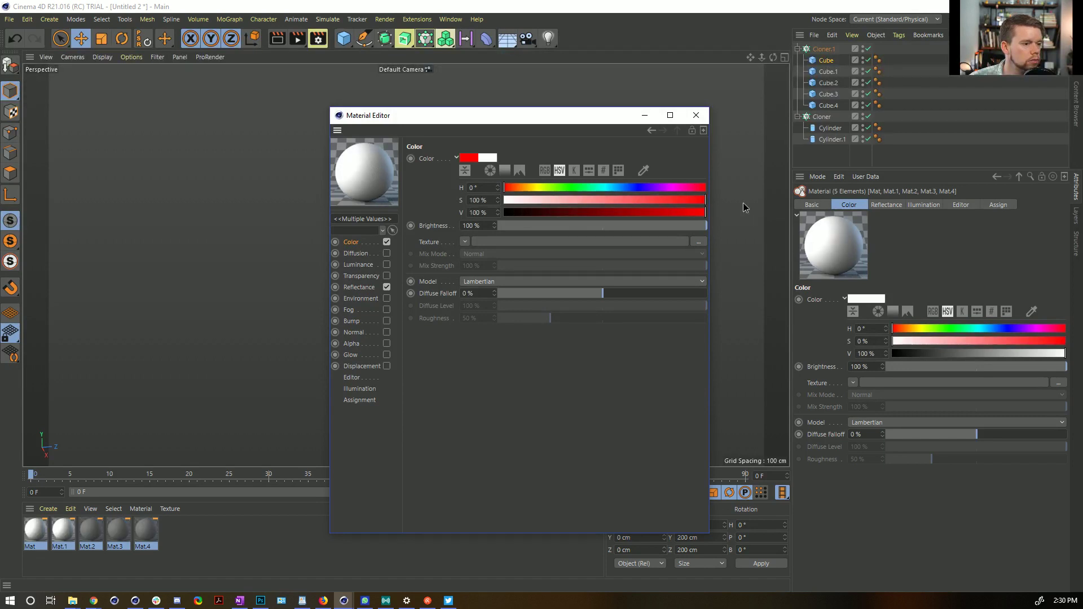
Keep Mat red and recolor Mat.1 yellow (hue 53°), Mat.2 green (hue 121°), Mat.3 blue and Mat.4 purple (hue 279°).
ctrl+click(32, 540)
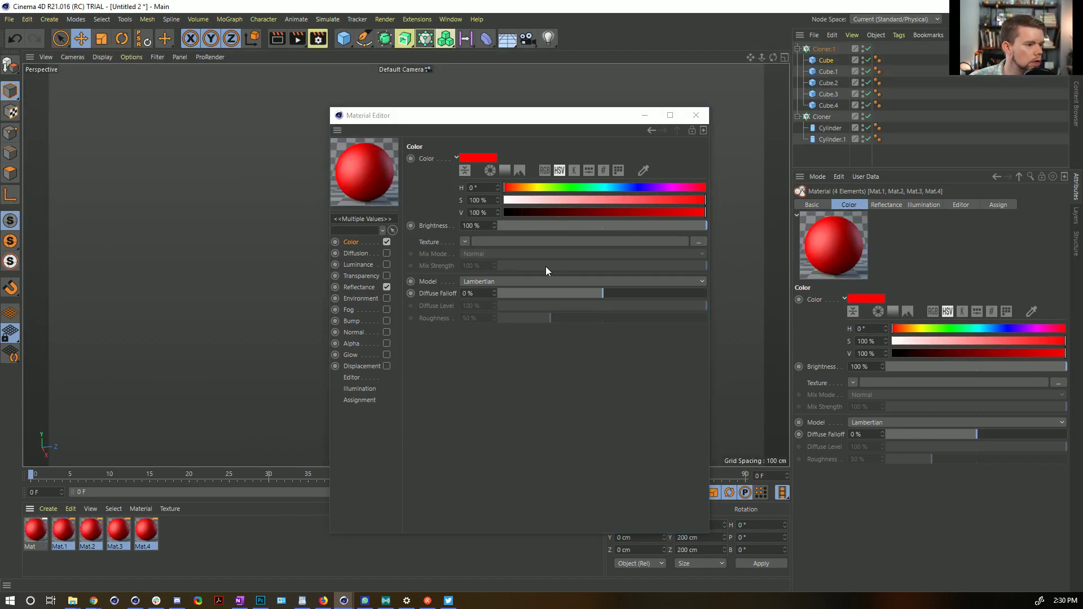
click(533, 189)
ctrl+click(67, 530)
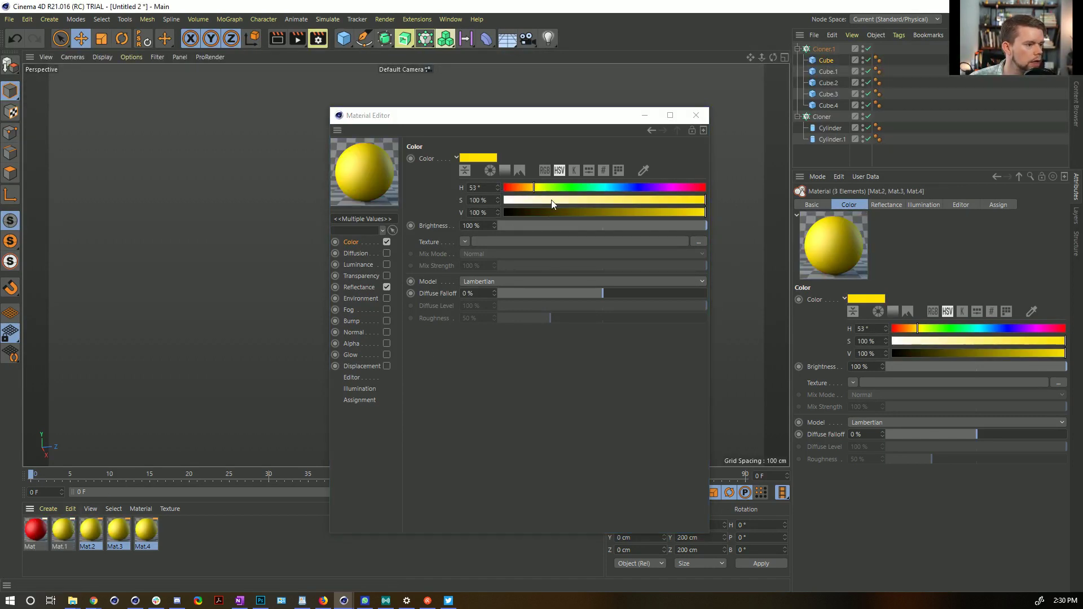
click(571, 188)
ctrl+click(102, 522)
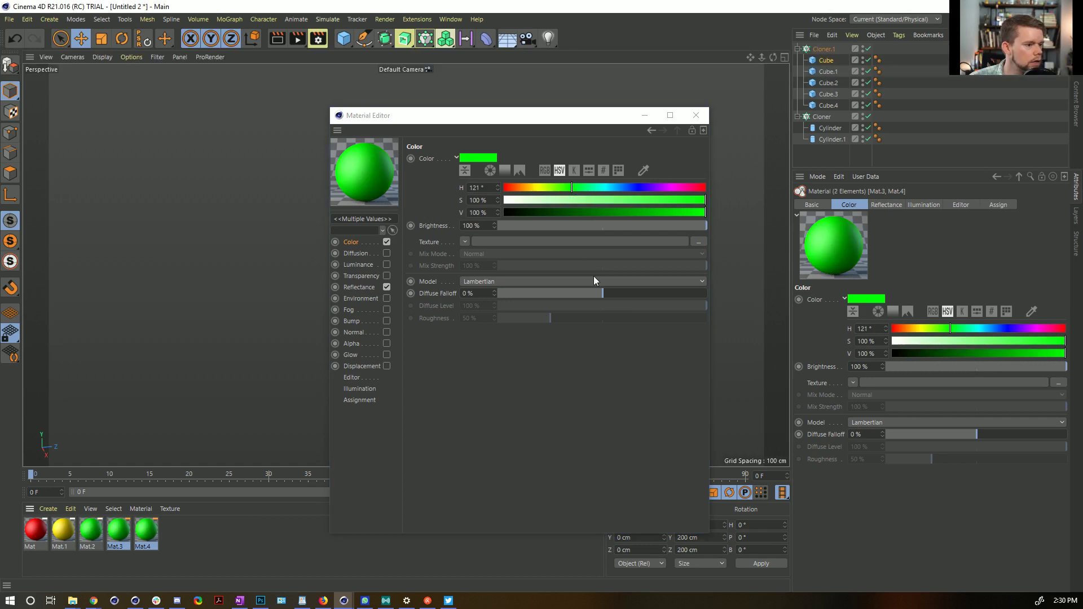
click(612, 187)
ctrl+click(117, 530)
click(660, 188)
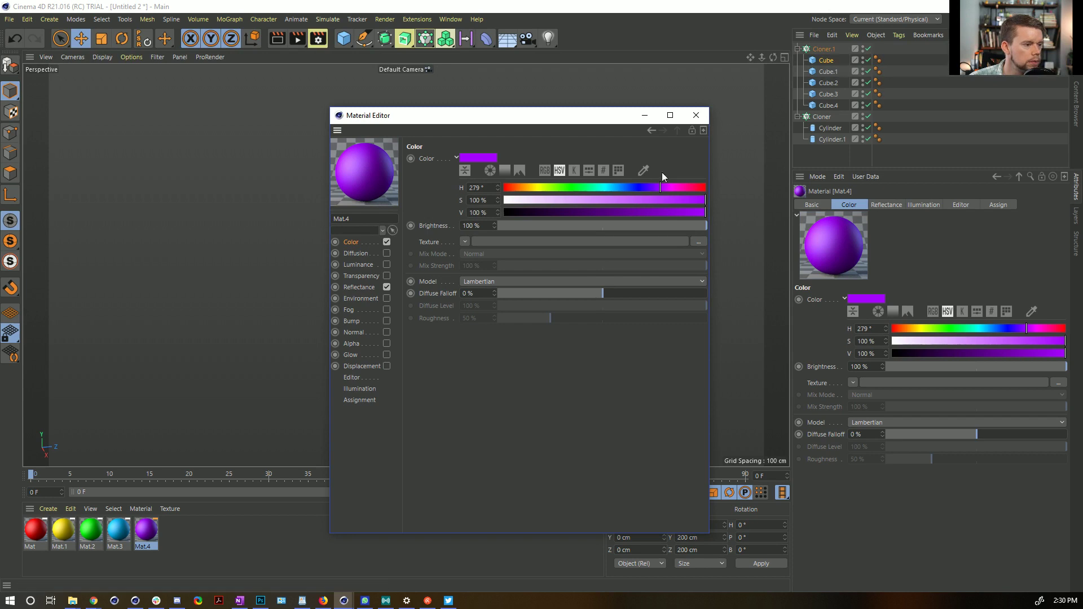
Copy the purple material into a white Mat.5 and a black Mat.6, and close the Material Editor.
ctrl+drag(153, 531, 177, 533)
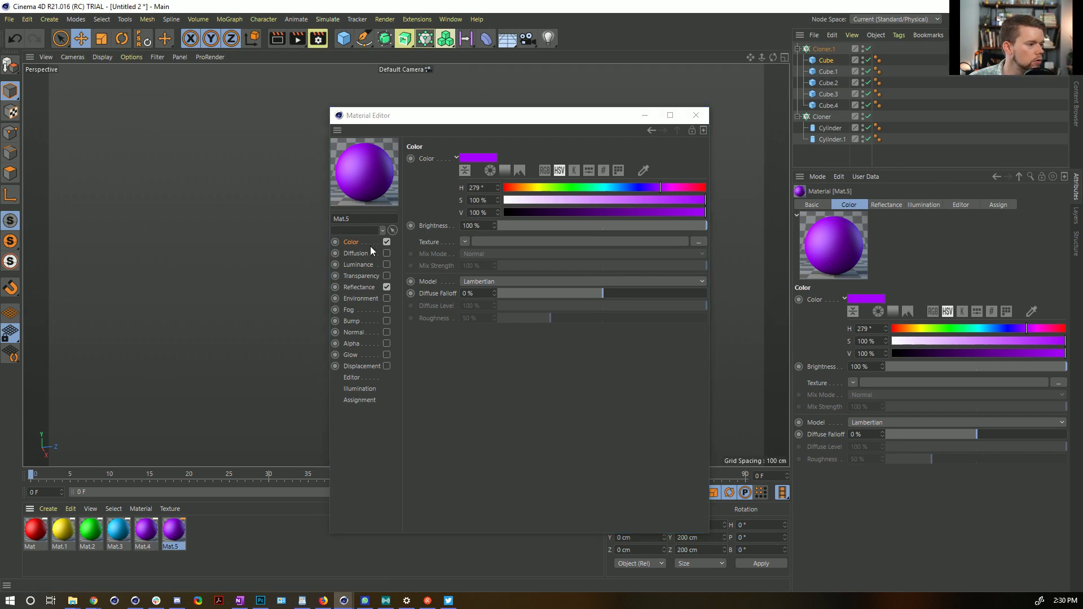
drag(570, 200, 485, 210)
ctrl+drag(179, 529, 220, 533)
click(505, 212)
click(695, 115)
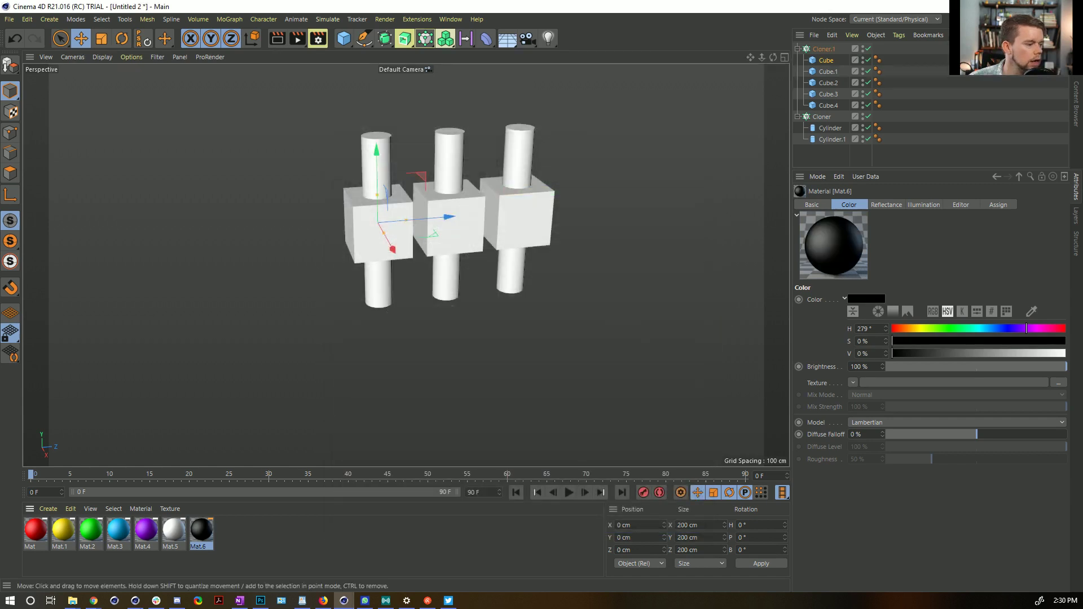
Assign the red, yellow, green, blue and purple materials to the five cubes in order, and white and black to the two cylinders.
shift+click(26, 532)
drag(27, 531, 826, 62)
drag(949, 67, 828, 133)
ctrl+click(890, 72)
ctrl+click(888, 83)
ctrl+click(889, 94)
drag(174, 530, 832, 139)
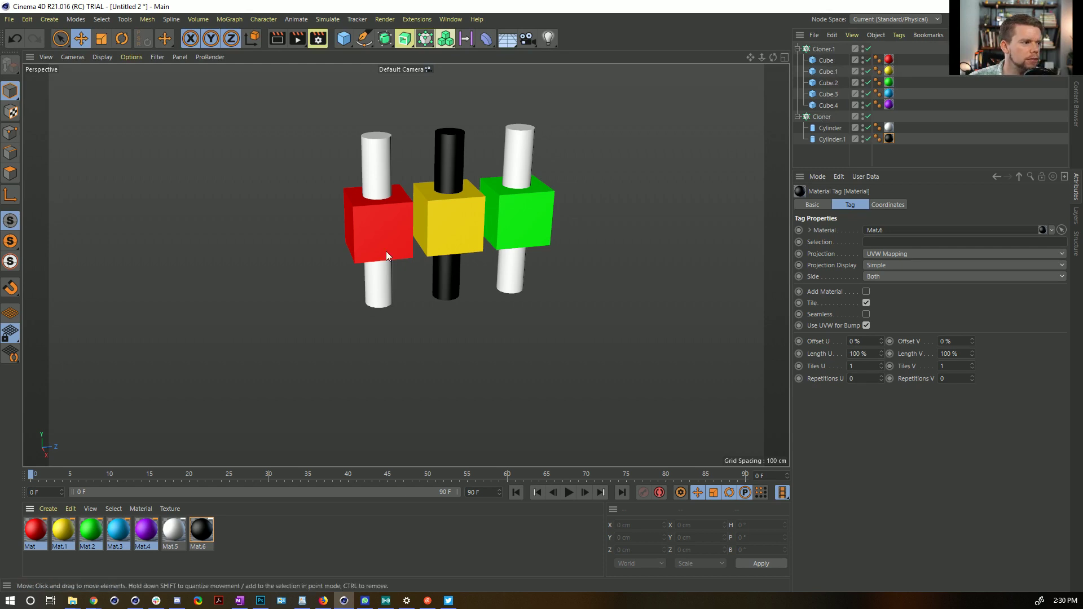
Select both cloners and set their clone count to 5*2.
click(822, 117)
shift+click(837, 49)
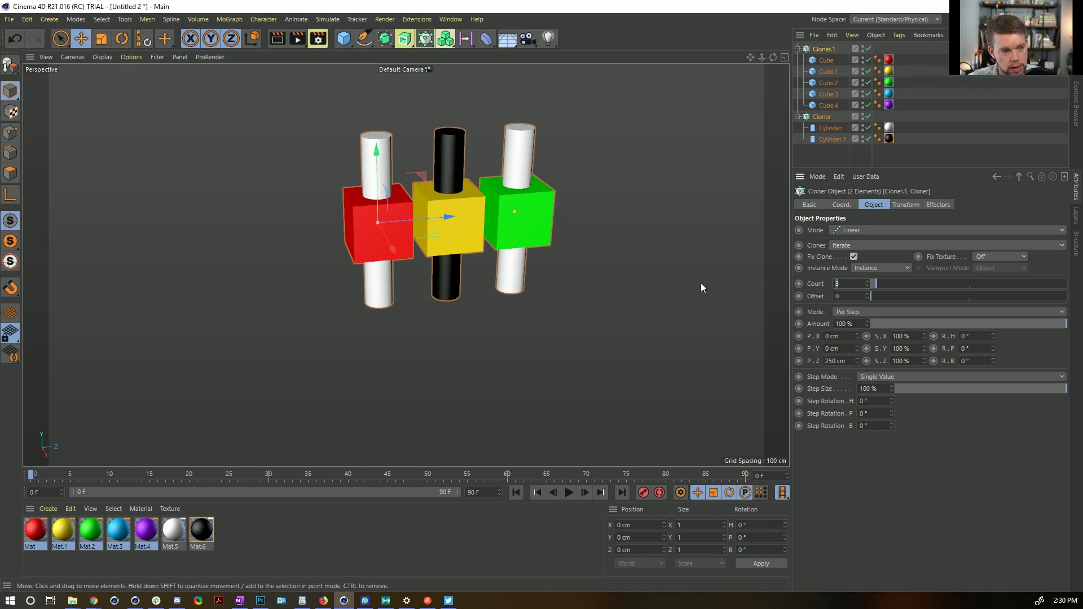
text(5*2)
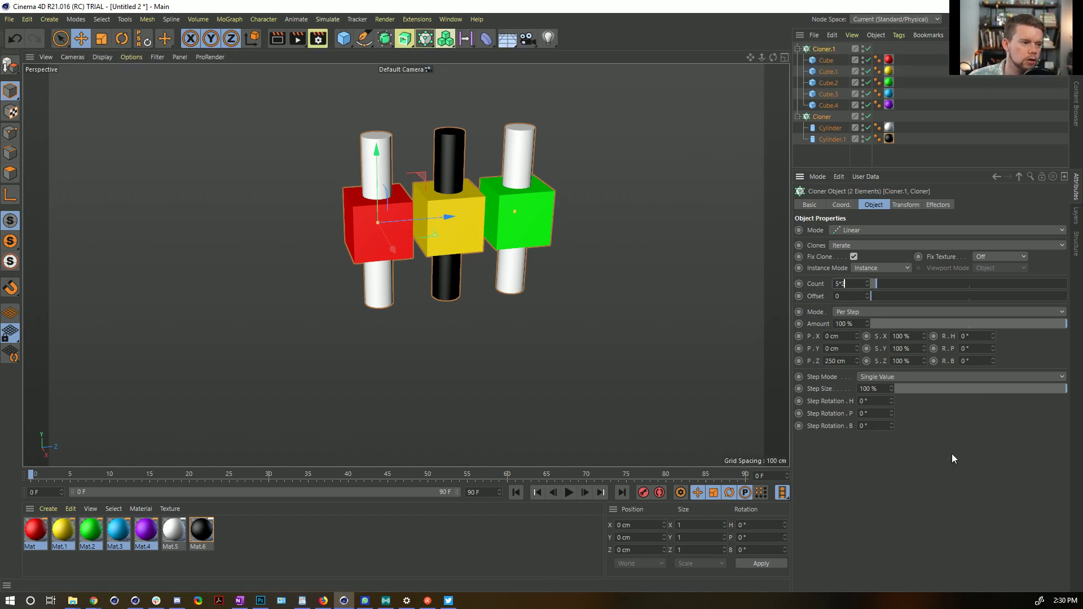
key(Return)
Set the clone count of both cloners to 20.
mouse_move(706, 310)
alt+mouse_down()
mouse_move(638, 179)
mouse_move(712, 235)
alt+mouse_up()
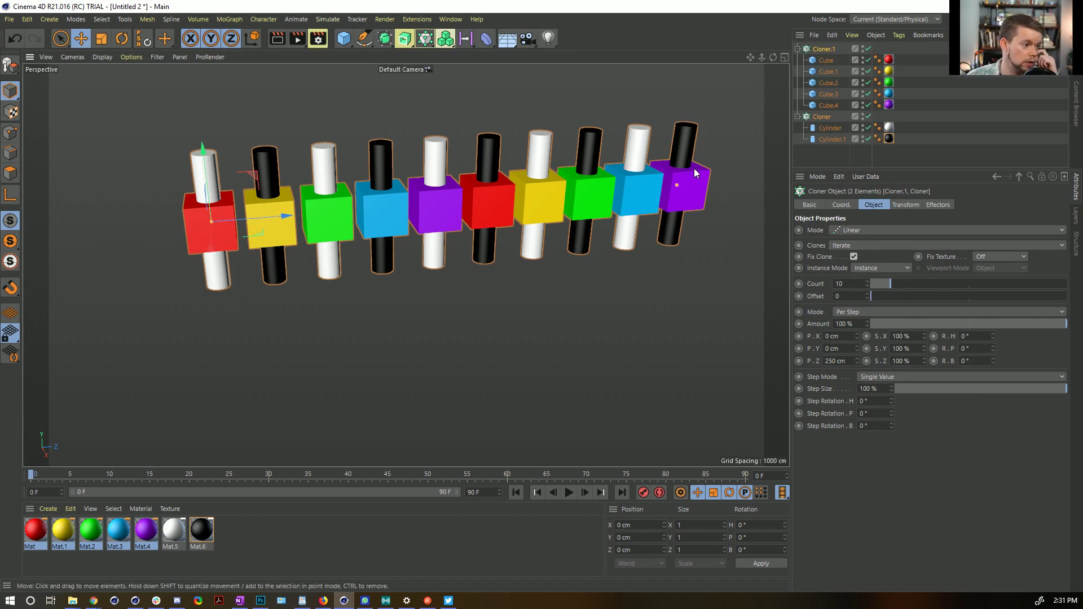
scroll(638, 192, down, 3)
alt+middle_drag(638, 191, 449, 243)
scroll(384, 250, down, 4)
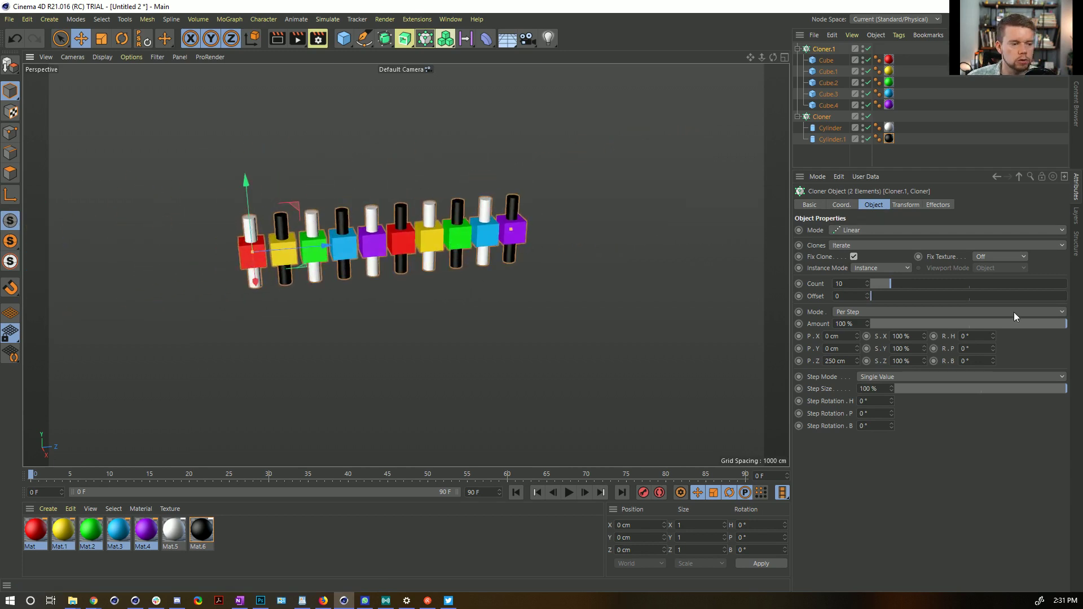
double_click(855, 283)
text(20)
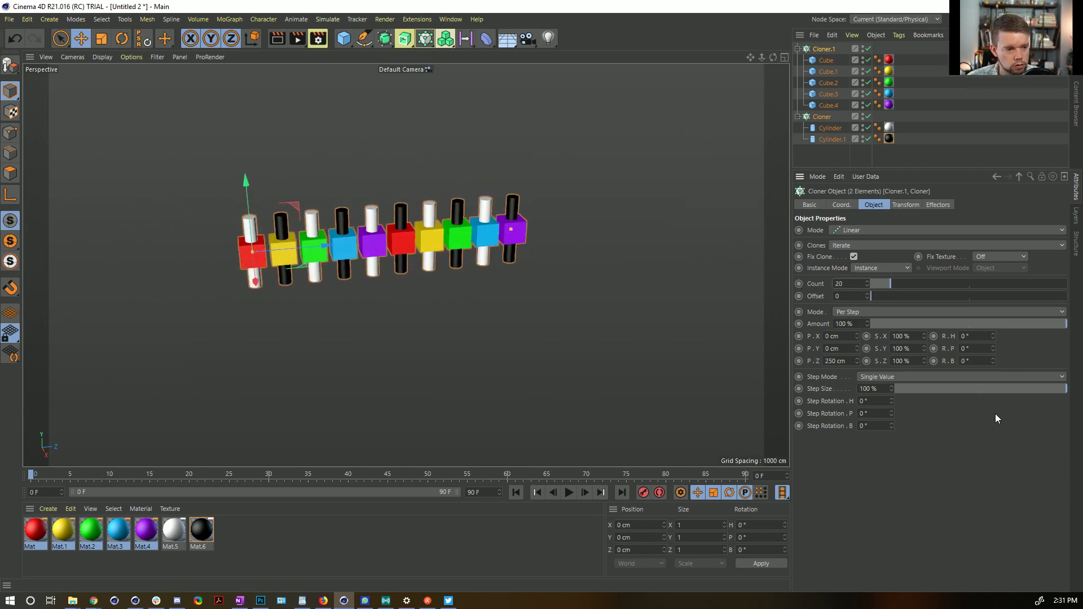
key(Return)
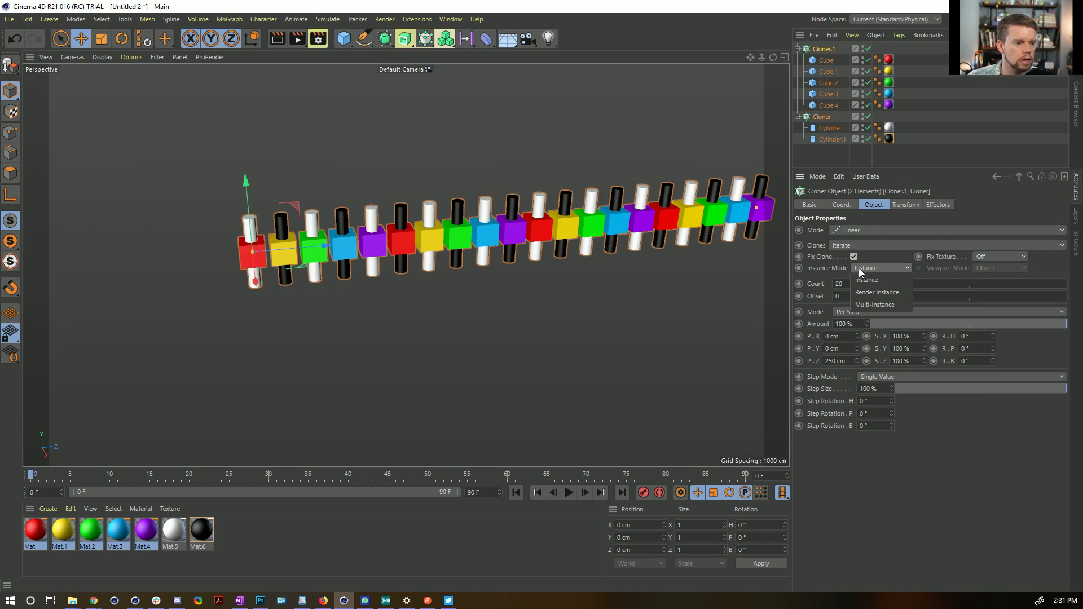
Change both cloners' Clones option to Random and raise their count to 73.
click(871, 243)
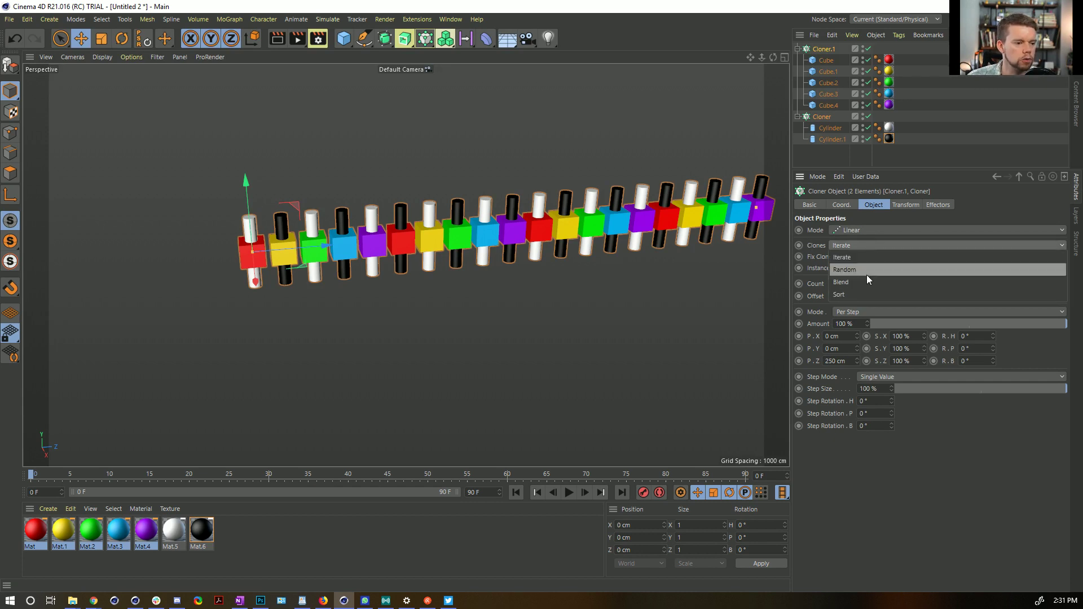
click(867, 265)
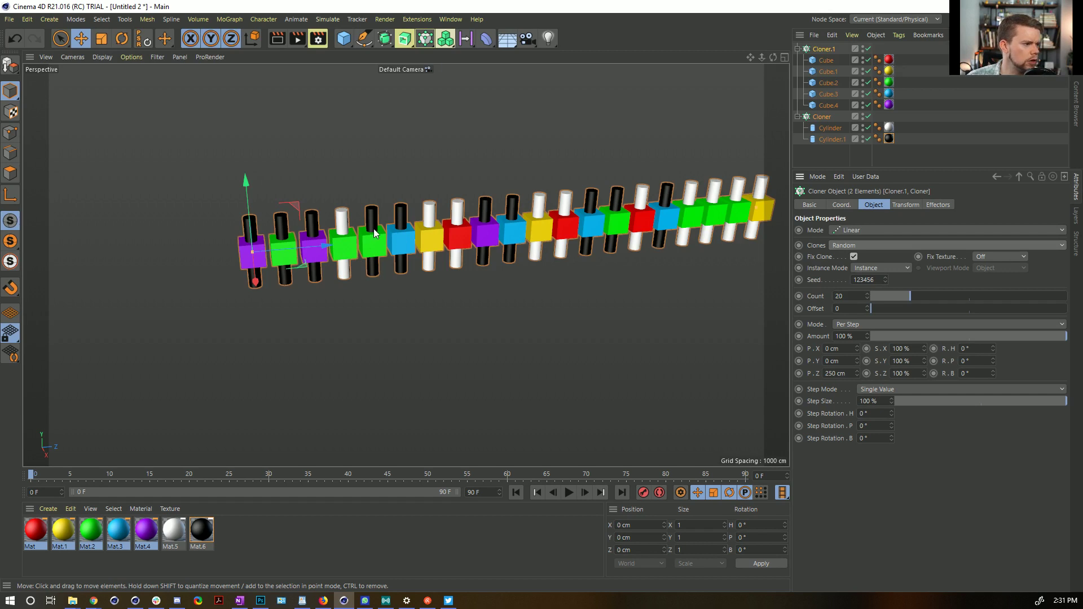
drag(867, 296, 761, 242)
scroll(758, 228, down, 5)
alt+middle_drag(758, 226, 446, 264)
scroll(579, 248, down, 3)
alt+middle_drag(576, 247, 463, 256)
scroll(567, 247, down, 2)
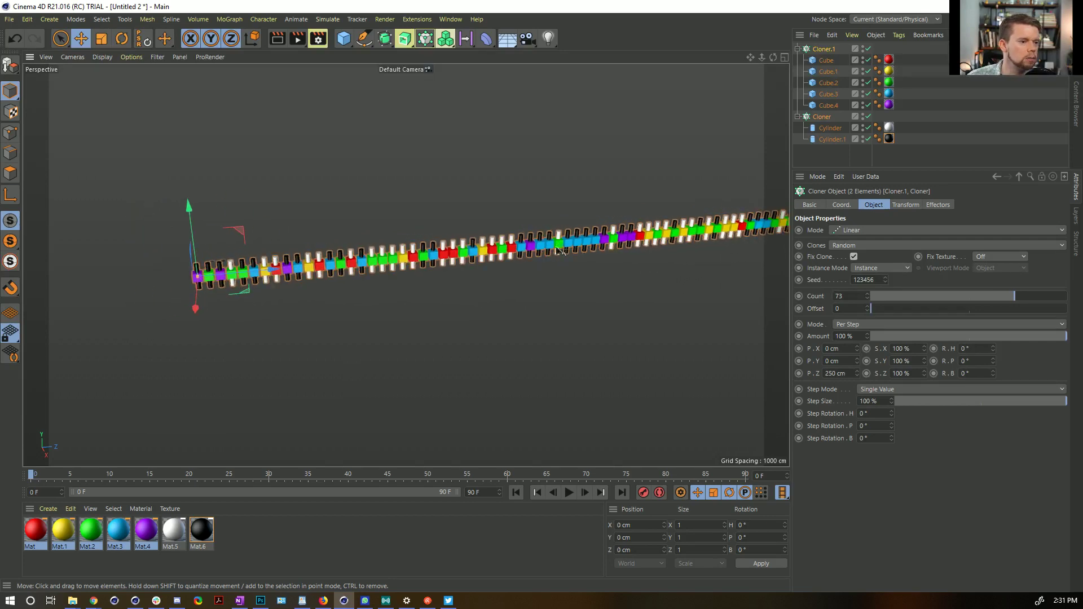
alt+middle_drag(575, 246, 451, 258)
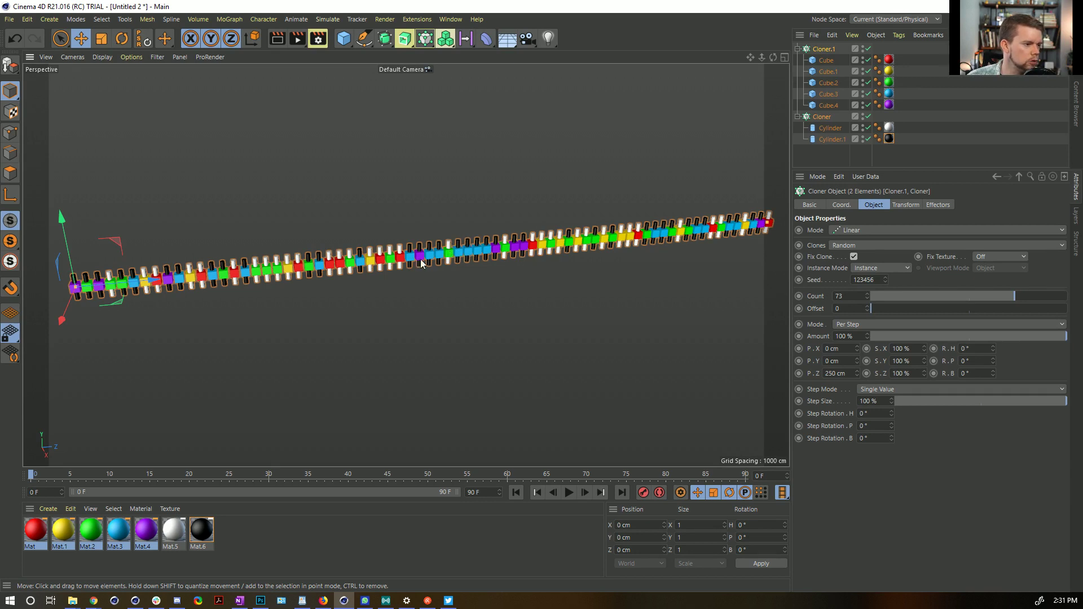
Change the Seed of both cloners several times to try other random clone orders.
click(885, 278)
click(884, 277)
click(884, 277)
click(885, 278)
click(885, 277)
click(885, 278)
Set the Clones option of both cloners back to Iterate.
click(882, 269)
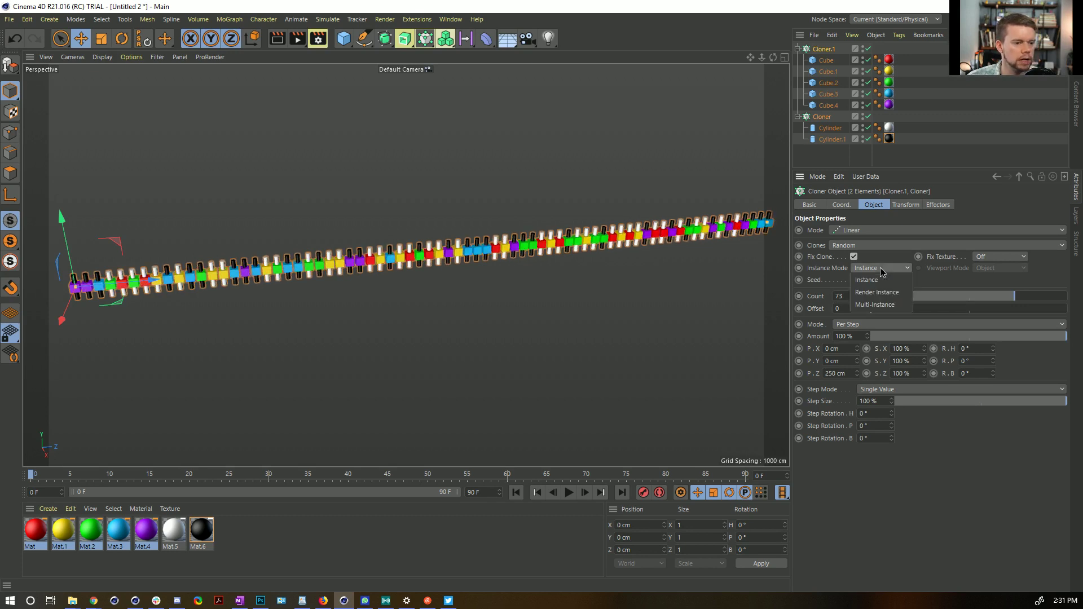
click(824, 249)
click(847, 245)
click(851, 257)
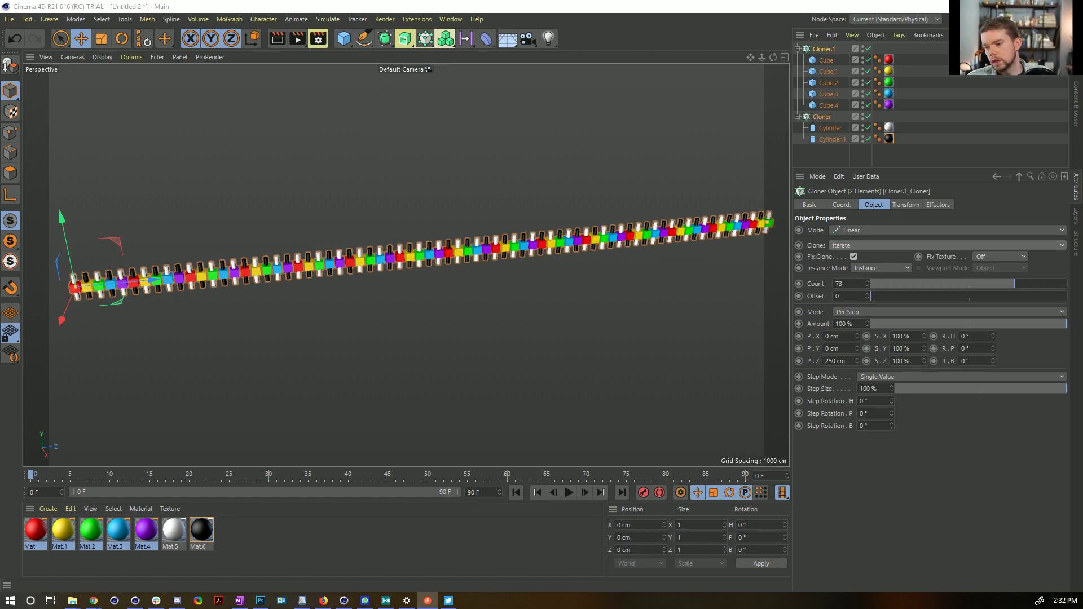
Save the scene in the SceneFiles folder as [2a]Combinations.c4d.
click(699, 33)
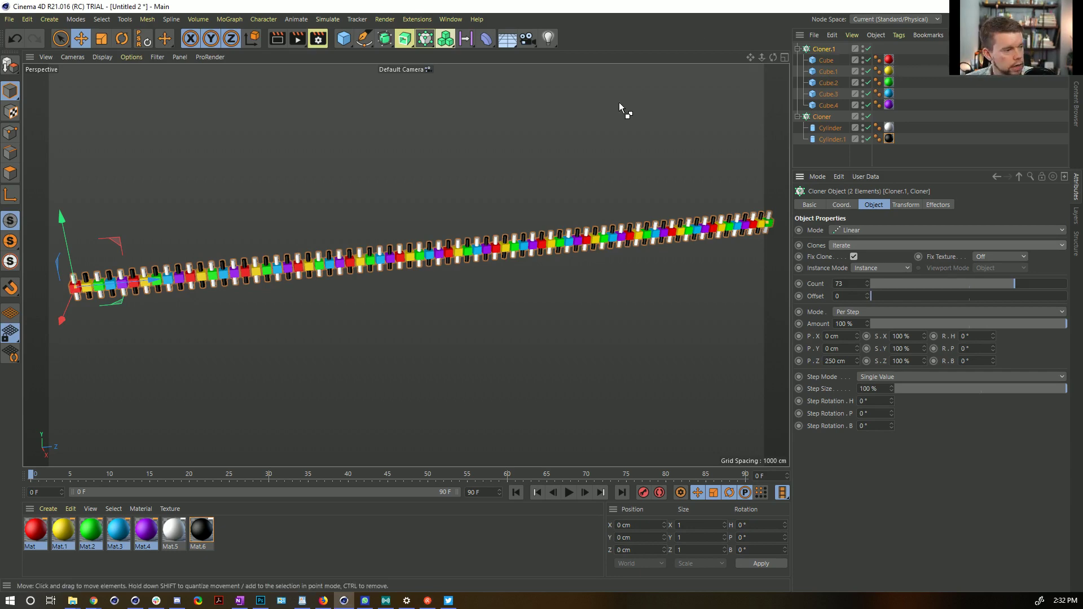
key(ctrl+s)
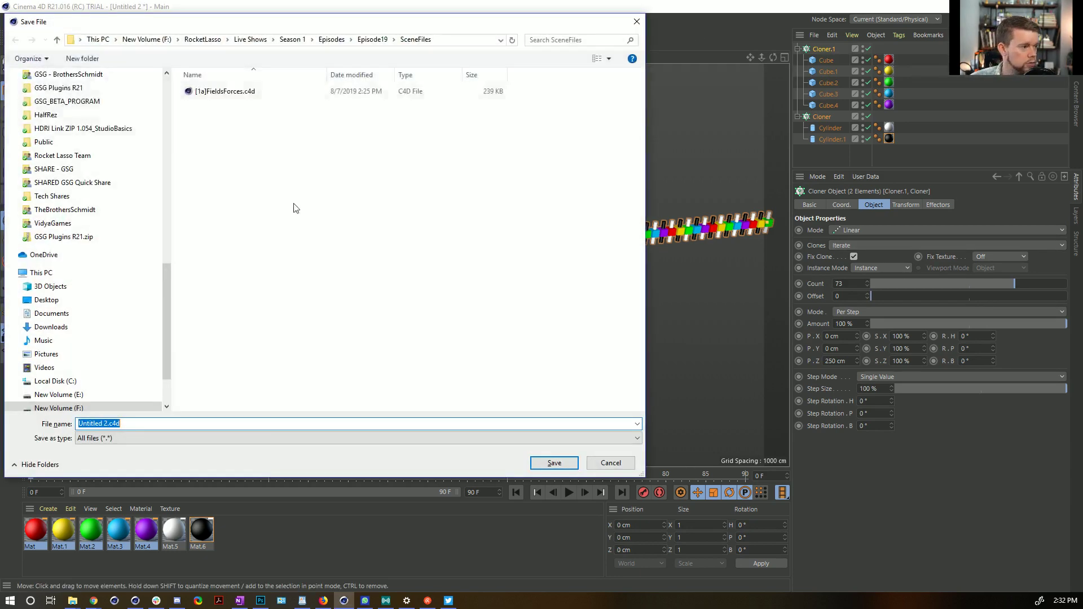
click(226, 91)
click(86, 422)
click(88, 421)
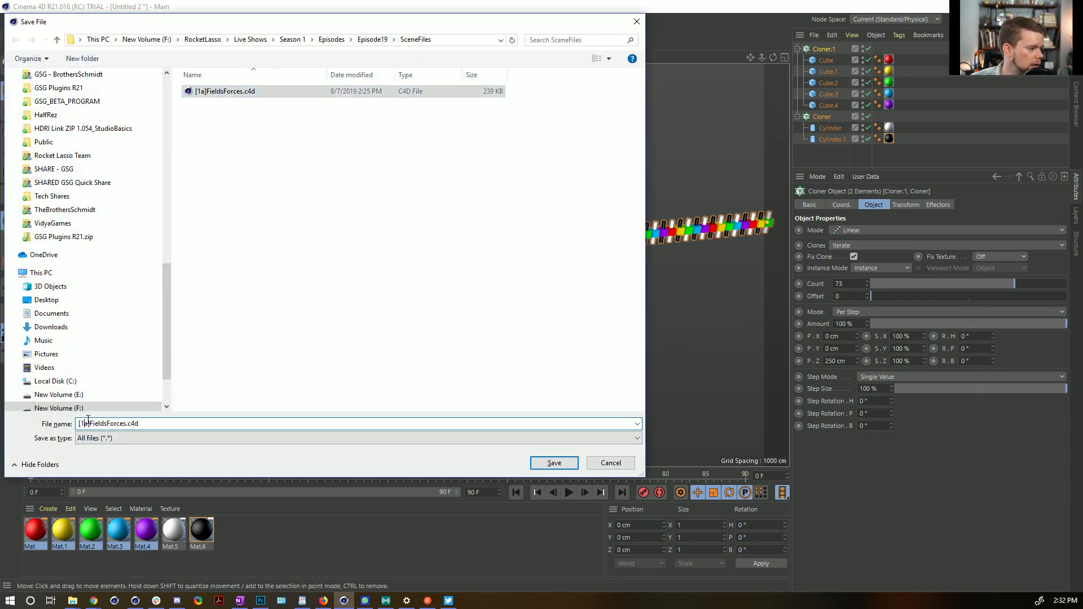
key(BackSpace)
text(2)
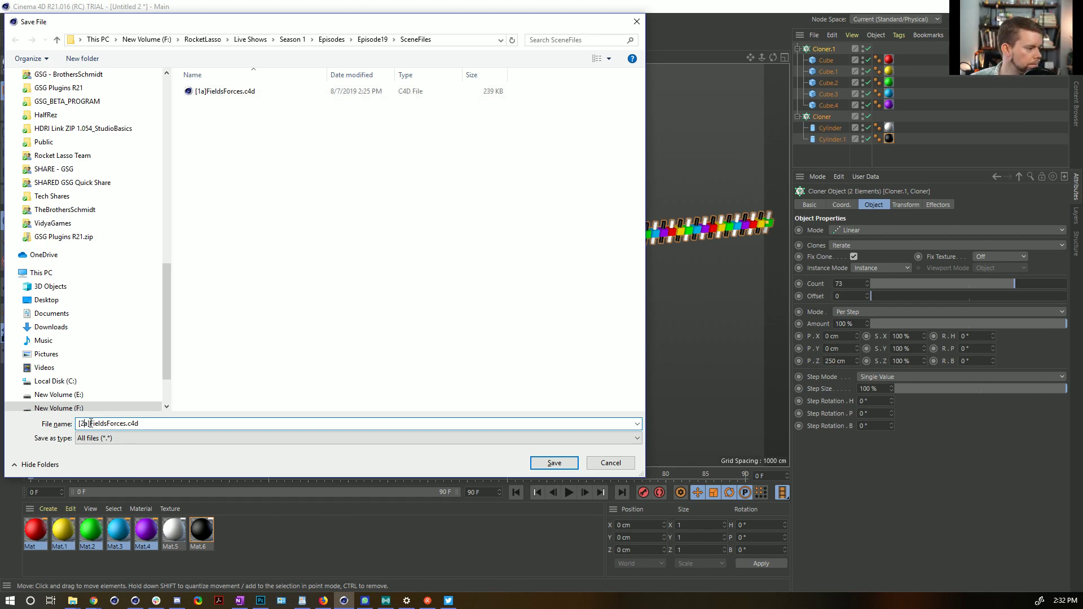
drag(91, 423, 126, 423)
text(Combinations)
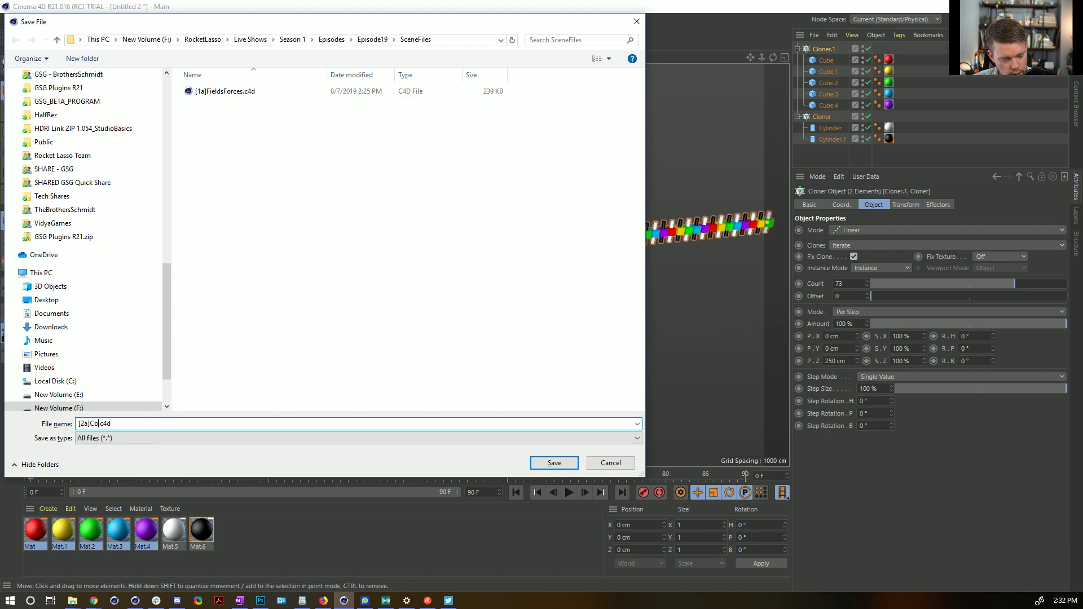
key(Return)
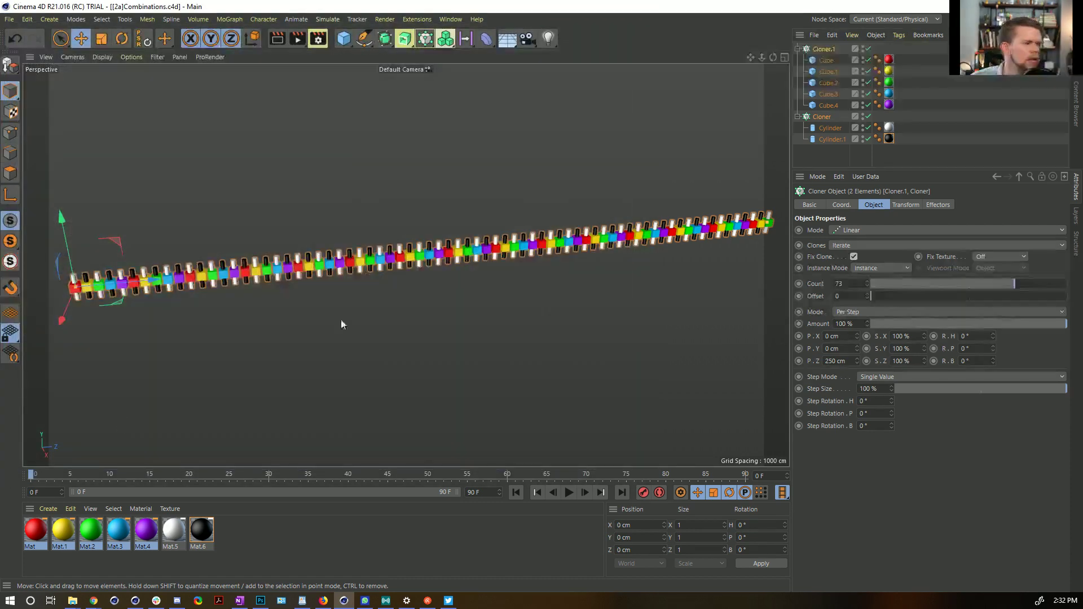
Create a new project, add a Cylinder primitive, and display it with Gouraud Shading (Lines).
key(ctrl+n)
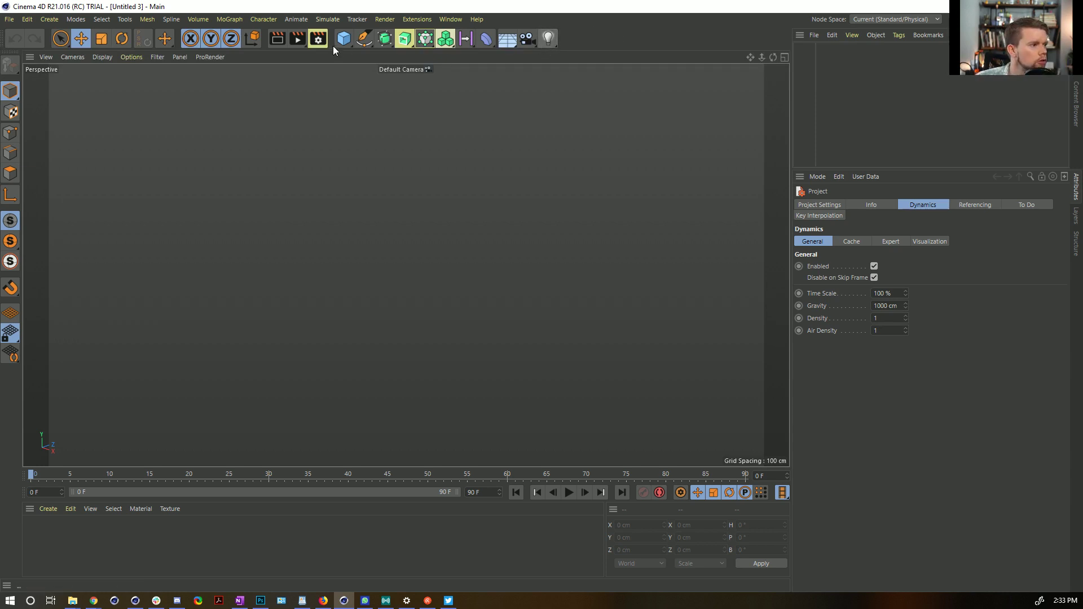
drag(343, 39, 352, 54)
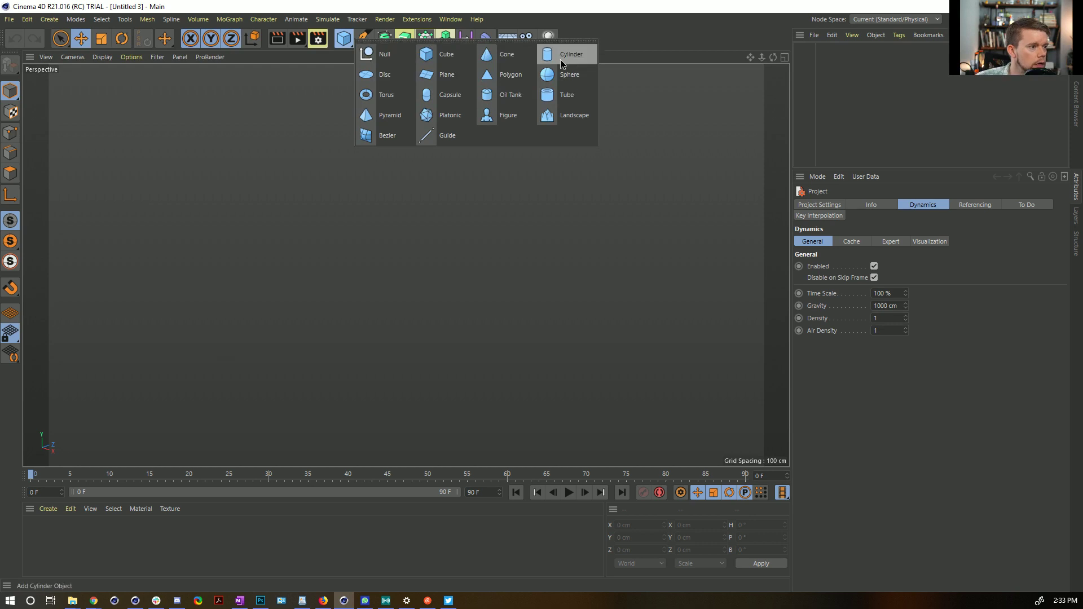
click(560, 59)
key(n)
key(b)
alt+drag(440, 232, 463, 276)
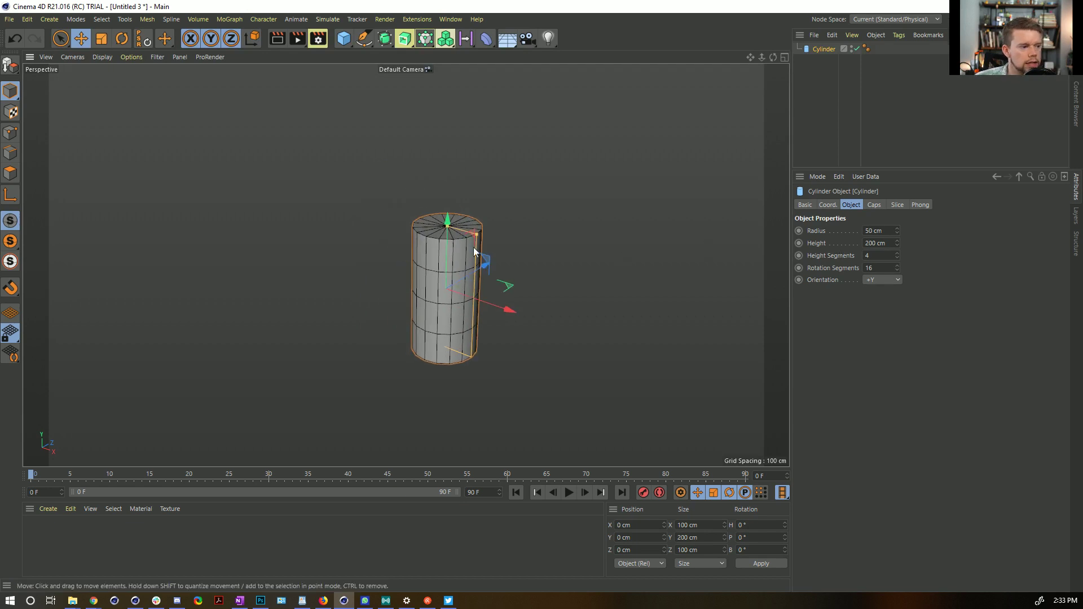
Set the cylinder's height segments to 10 and its height to 1000 cm.
drag(876, 256, 721, 256)
text(2)
text(0)
key(Return)
double_click(878, 243)
text(1000)
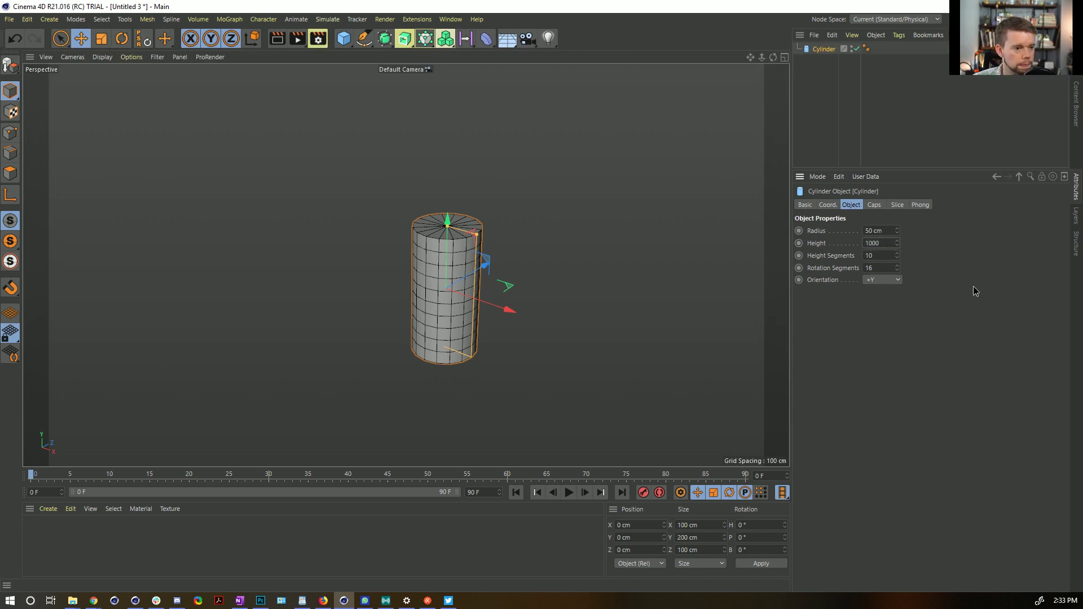
key(Return)
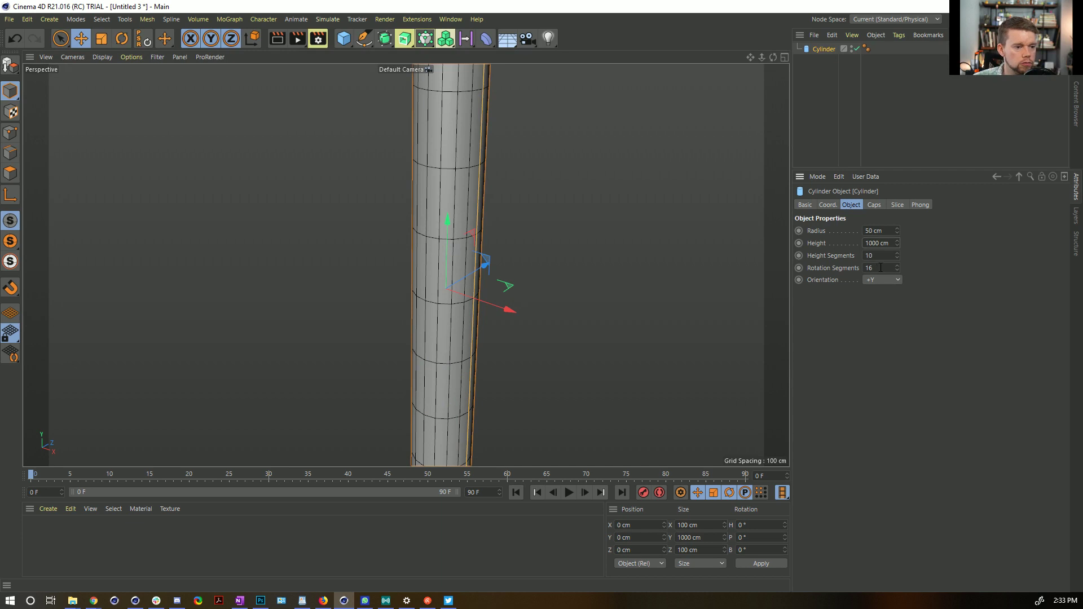
Reduce the cylinder's rotation segments to 8 and set its radius to 100 cm.
scroll(710, 246, down, 5)
drag(883, 269, 788, 269)
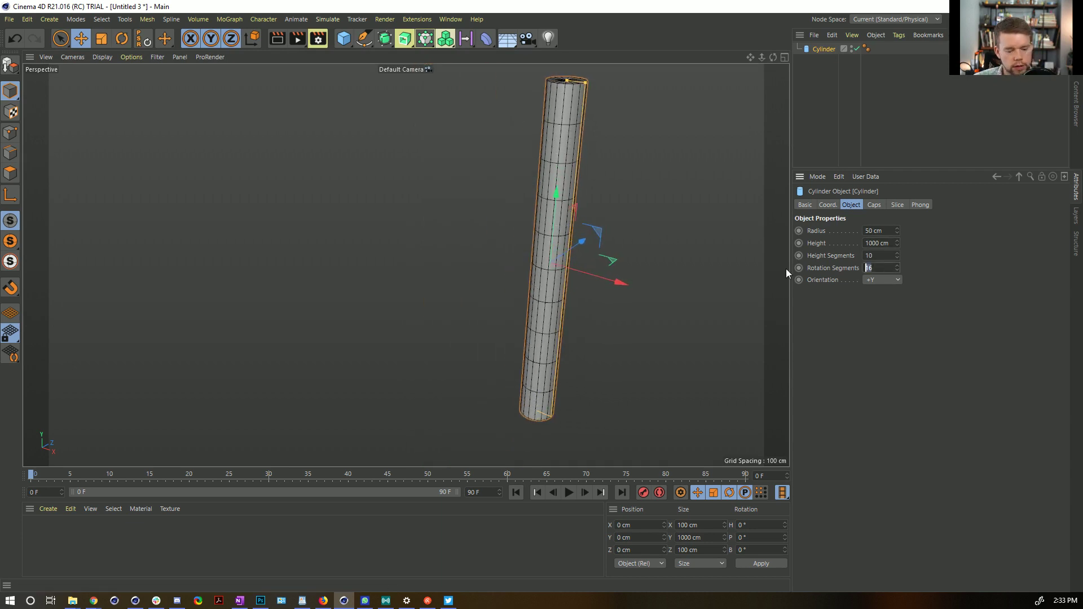
text(8)
key(Return)
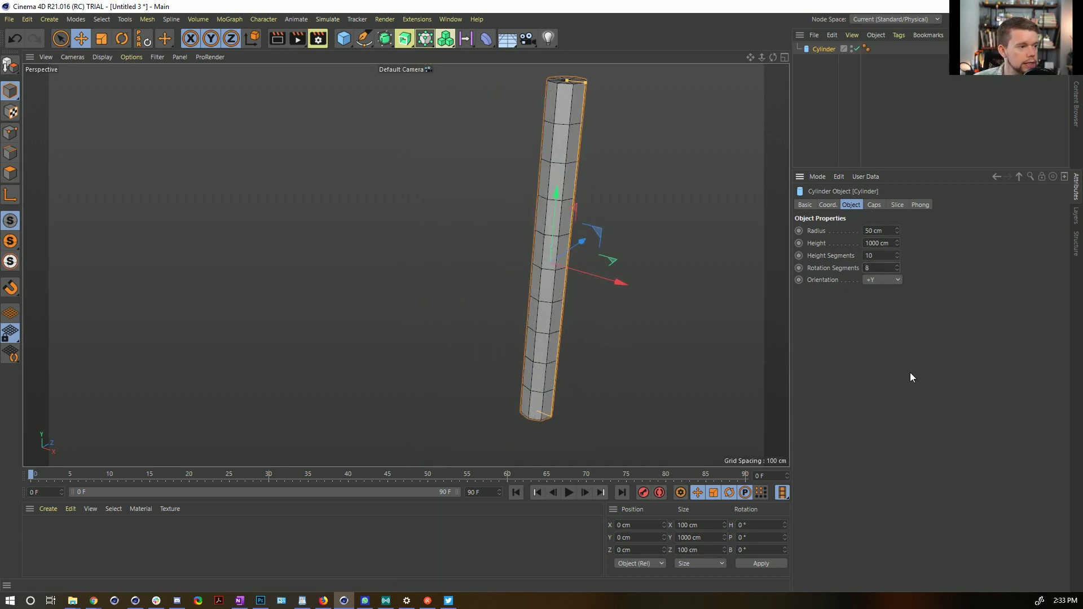
alt+drag(587, 225, 397, 265)
click(873, 231)
text(100)
key(Return)
Make the cylinder editable and use Path Selection to select one vertical line of side edges from the top rim to the bottom rim.
key(c)
alt+drag(535, 174, 475, 214)
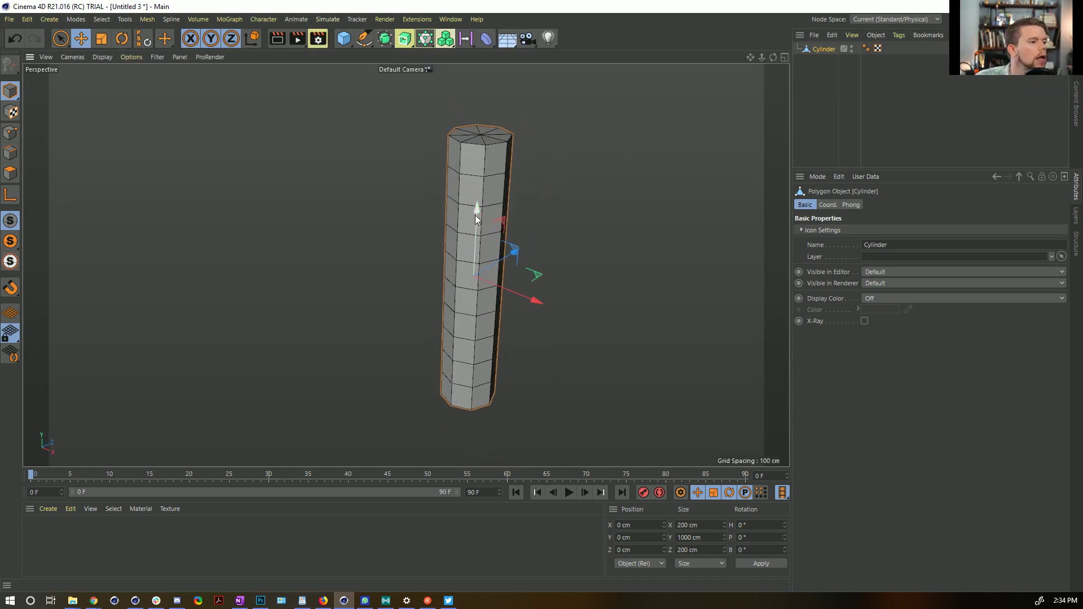
click(10, 153)
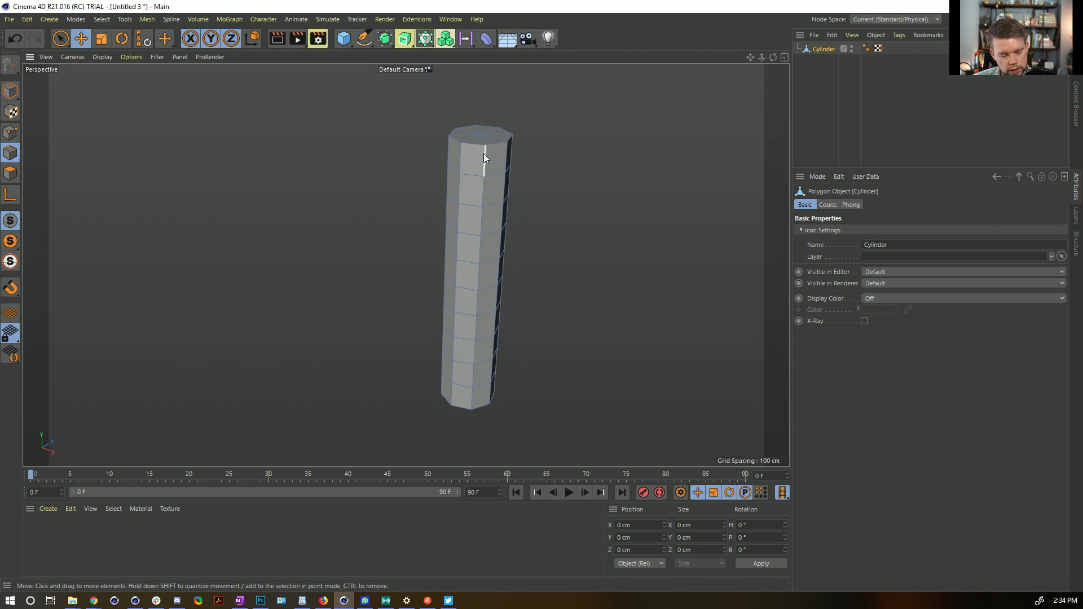
key(u)
key(m)
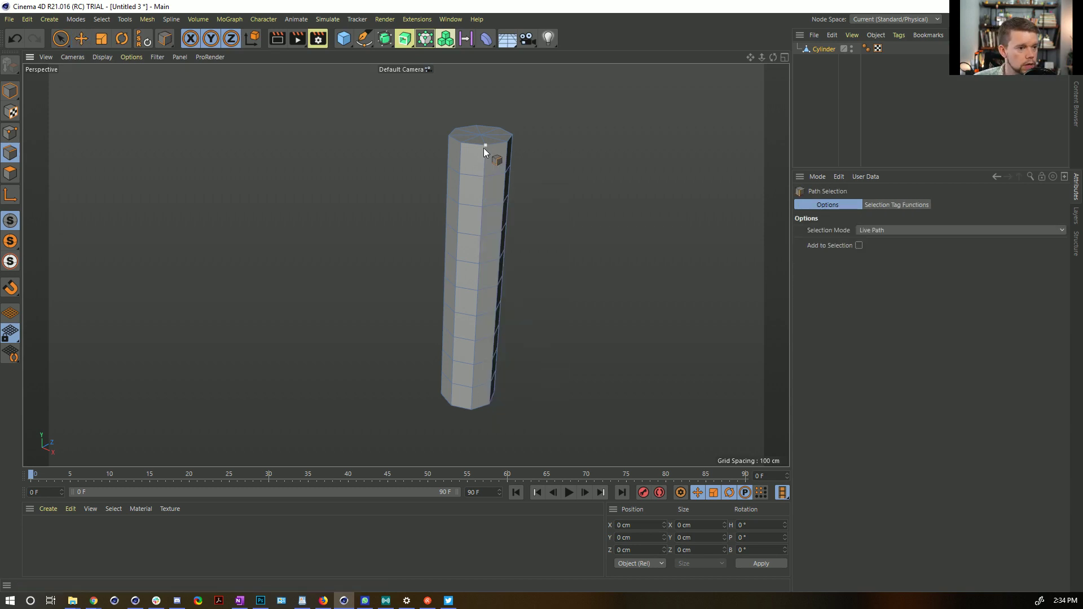
drag(489, 143, 472, 328)
drag(466, 413, 468, 411)
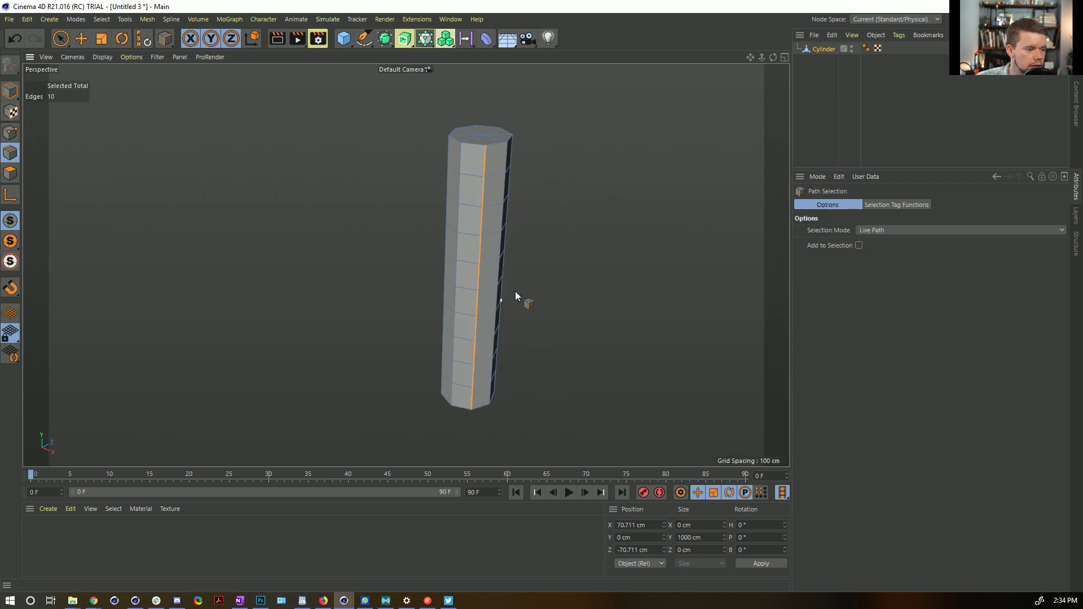
Search the available commands for "edge" with the vertical edge line selected.
key(shift+c)
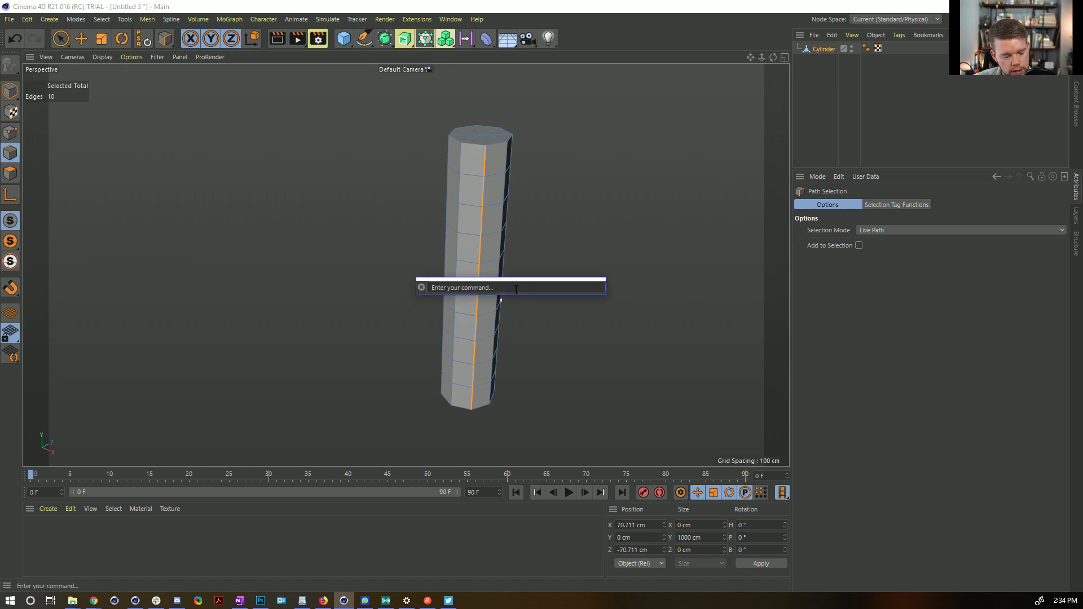
text(edge)
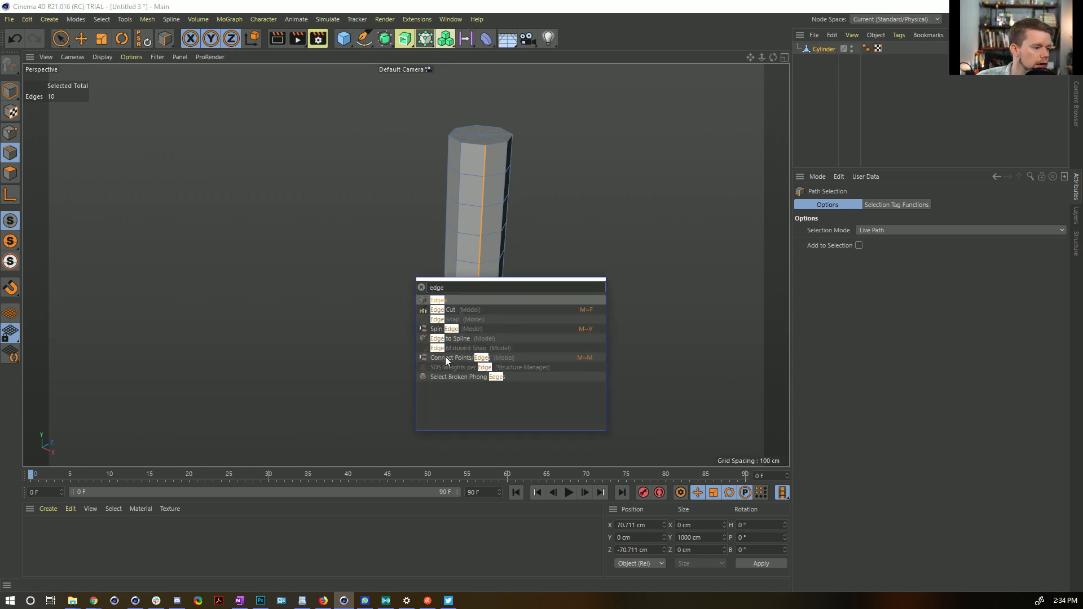
Convert the cylinder's selected vertical edge path to a spline and select the resulting spline object.
click(451, 339)
click(797, 49)
click(833, 60)
Centre the spline inside the cylinder by setting the X and Z position of all its points to 0.
click(10, 132)
key(ctrl+a)
click(631, 525)
text(0)
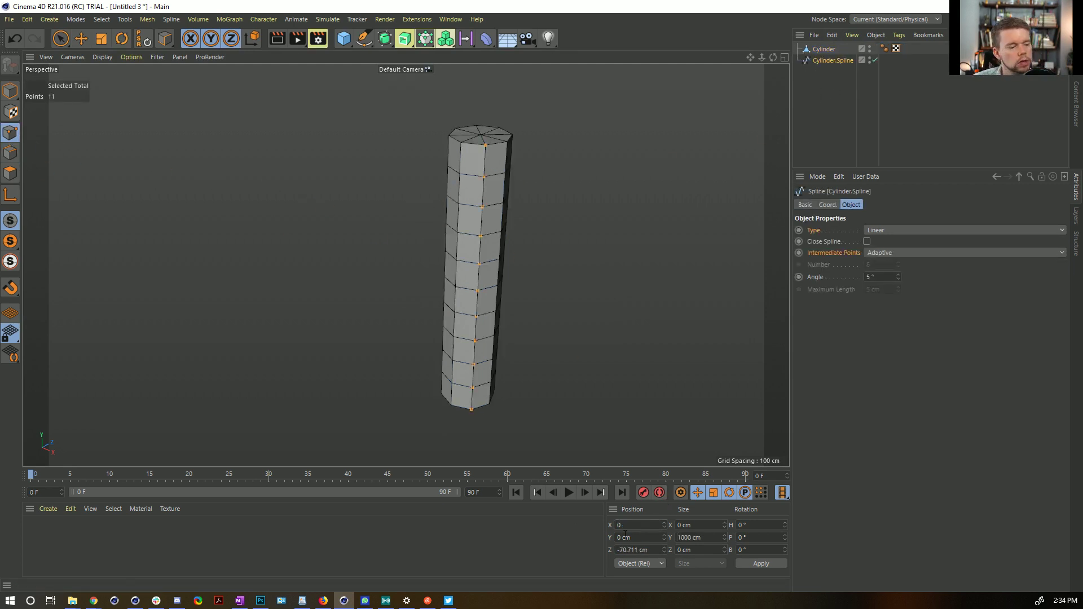
click(643, 550)
text(0)
key(Return)
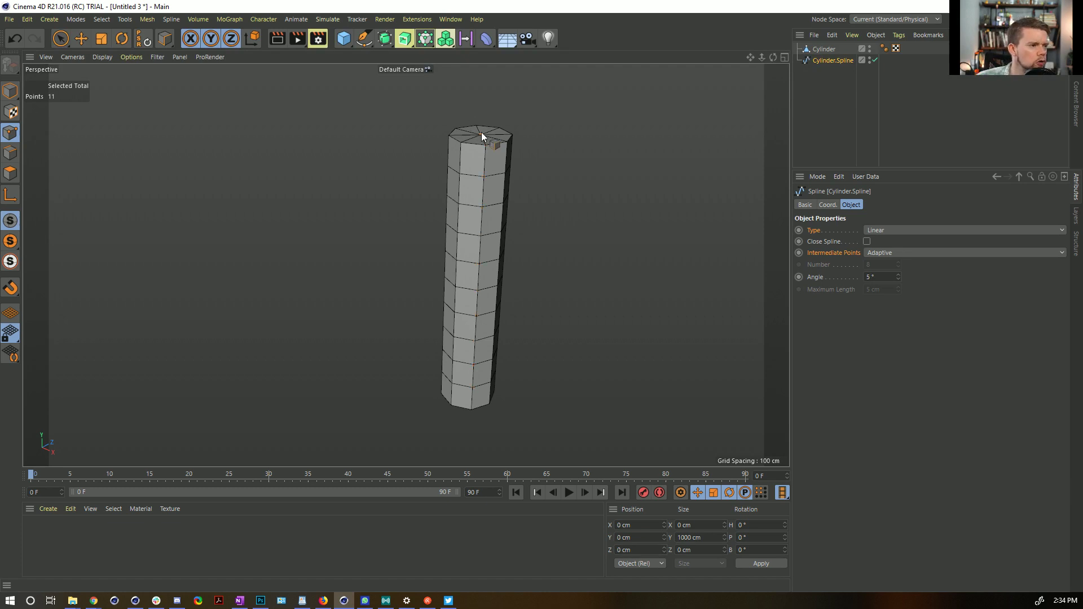
Hide the cylinder in the viewport and renderer and convert the centred spline to a joint chain.
alt+click(869, 49)
alt+click(869, 49)
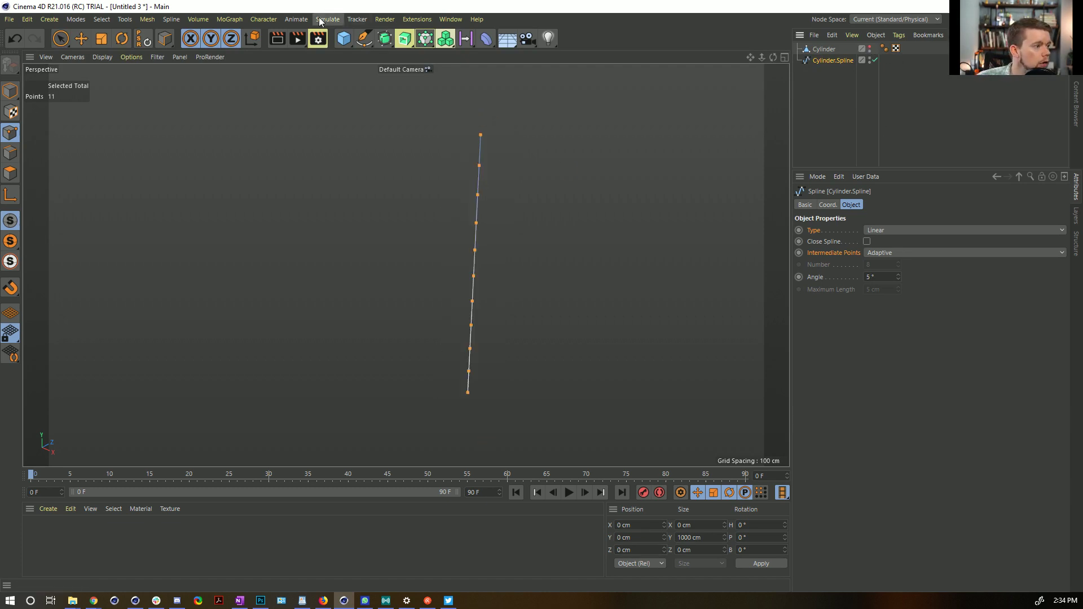
click(276, 19)
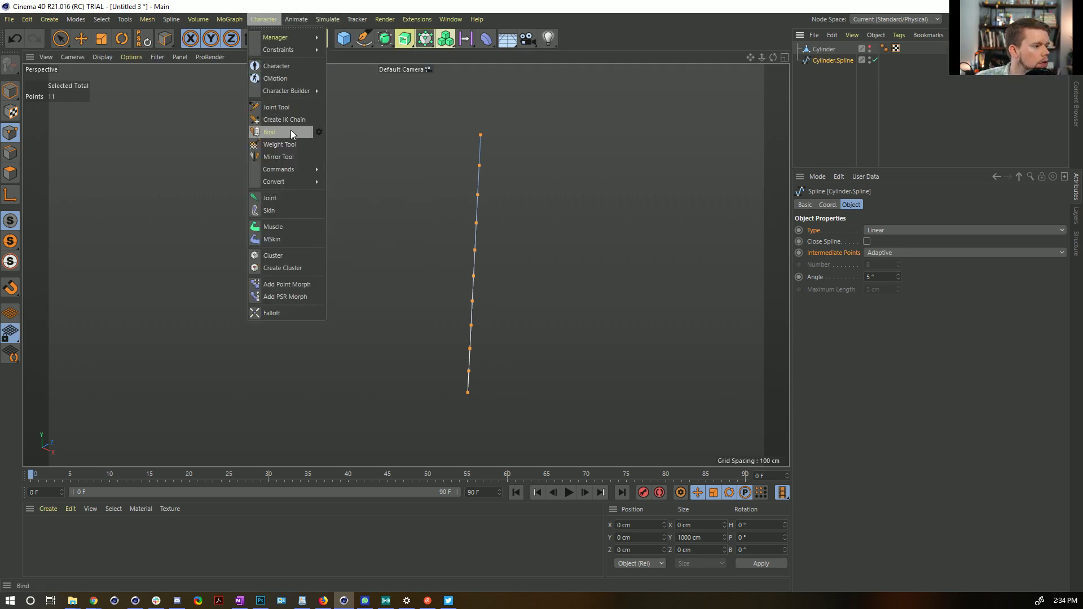
mouse_move(289, 184)
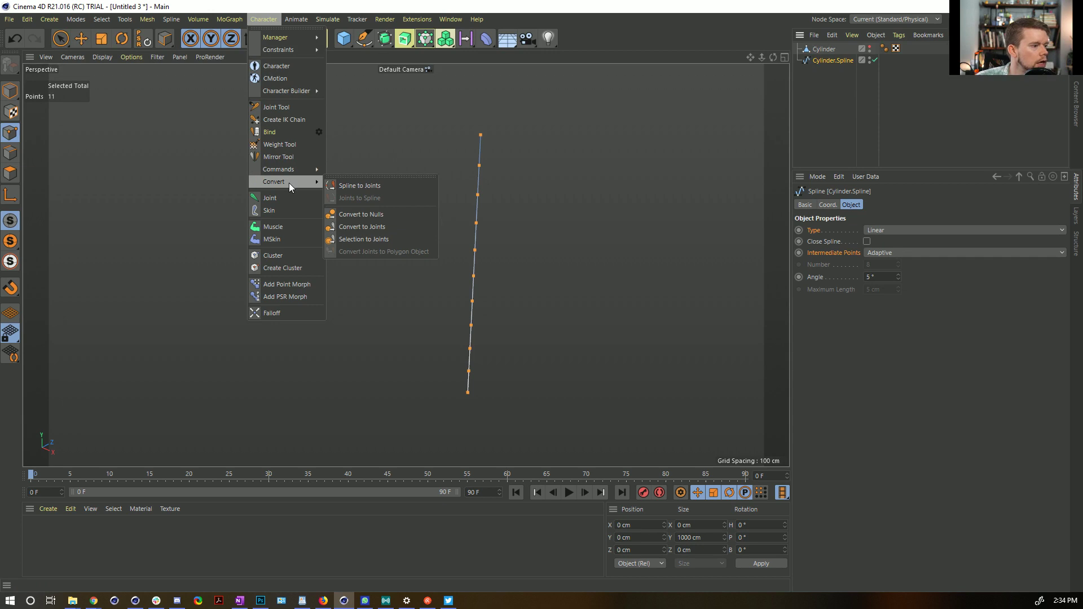
click(363, 186)
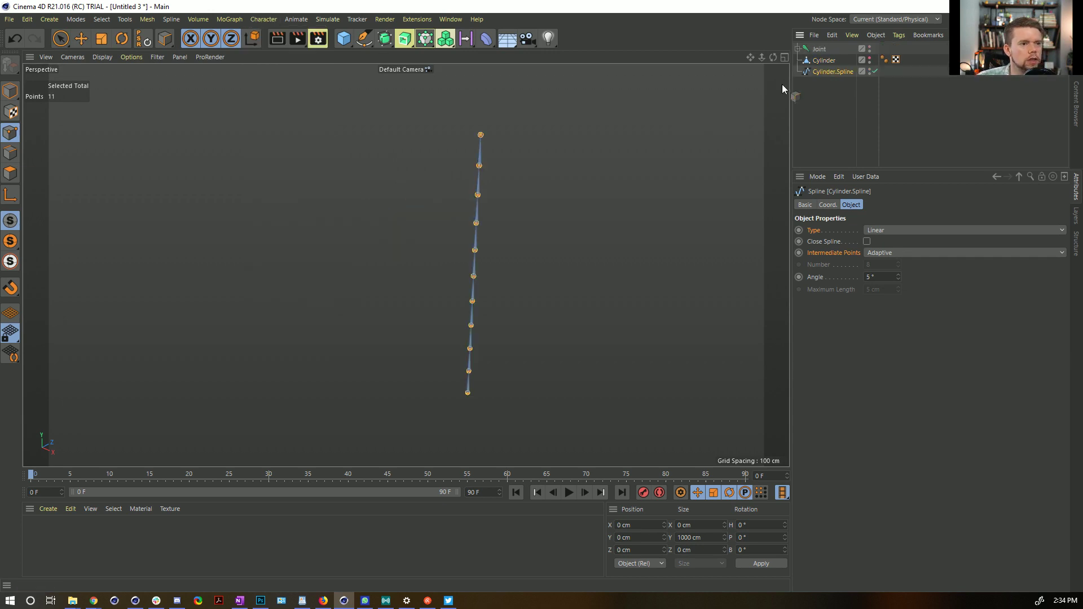
Expand the whole joint hierarchy, enlarge the object list to fit it, and select every joint in the chain.
ctrl+click(797, 48)
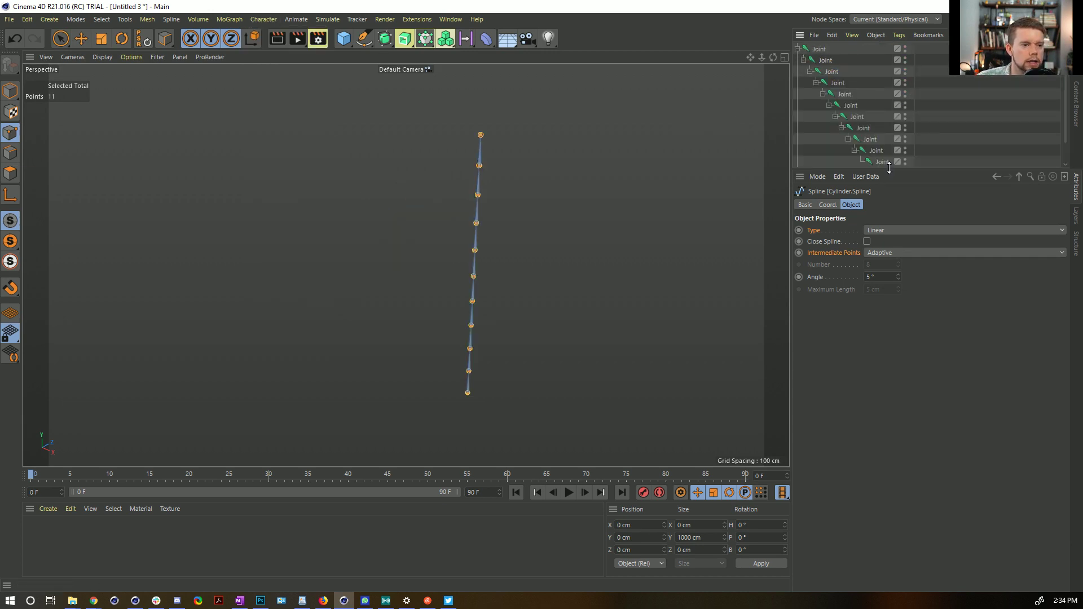
drag(889, 168, 888, 258)
click(812, 49)
shift+click(881, 162)
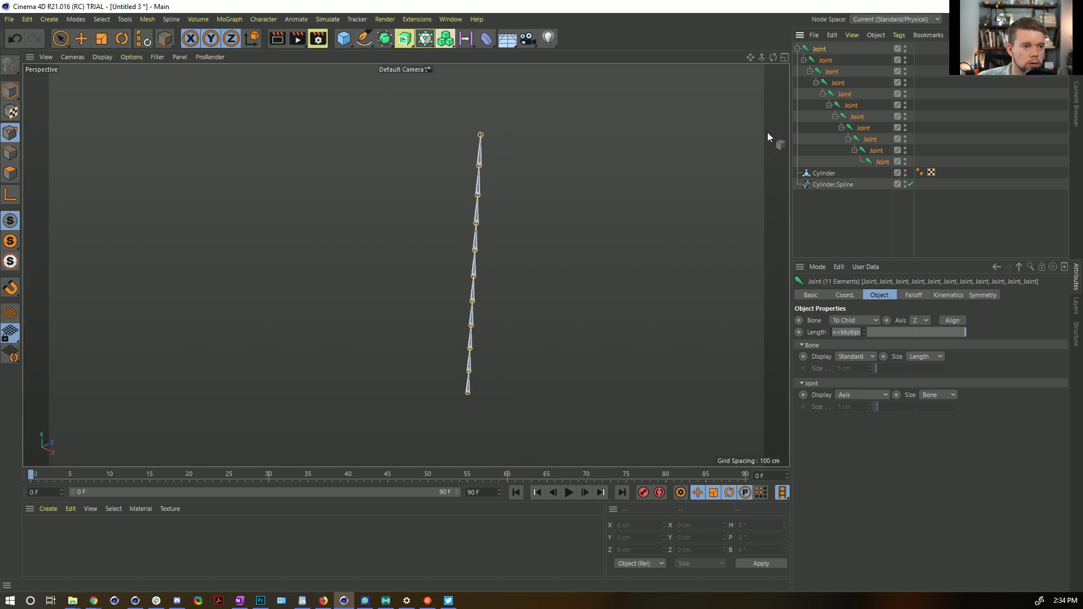
Restore the cylinder's default visibility in the viewport and renderer.
click(824, 186)
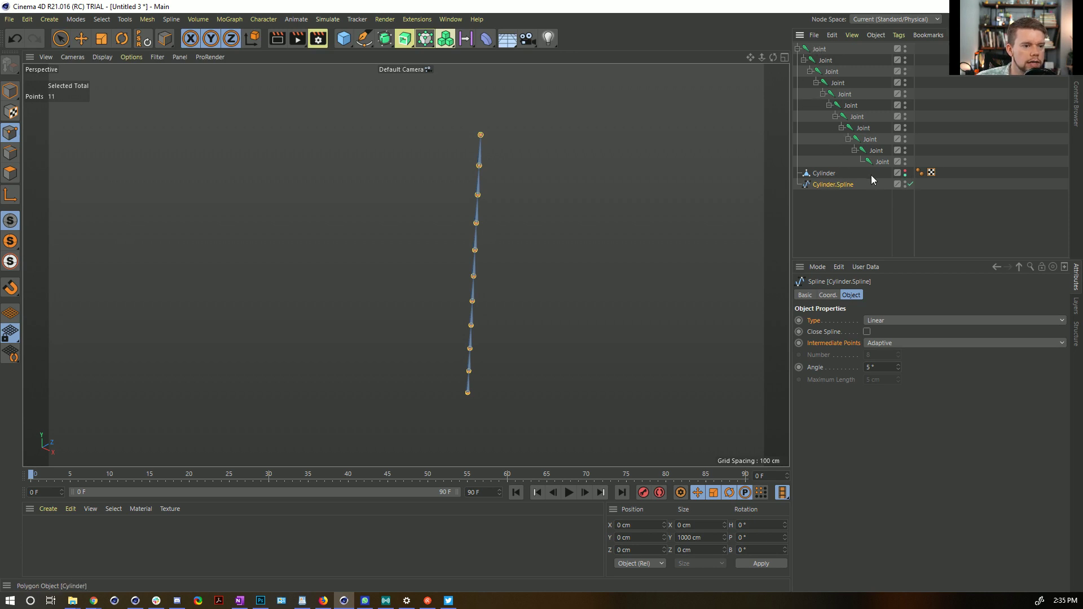
click(904, 175)
click(904, 176)
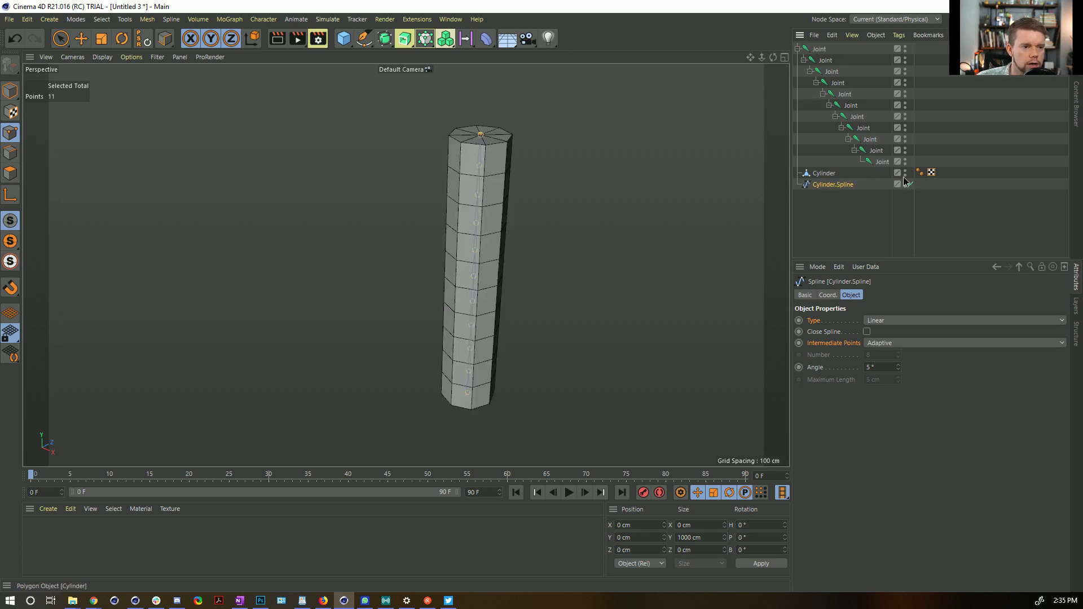
Bind the cylinder to the full joint chain with the bind mode set to Distance.
click(830, 173)
shift+click(813, 52)
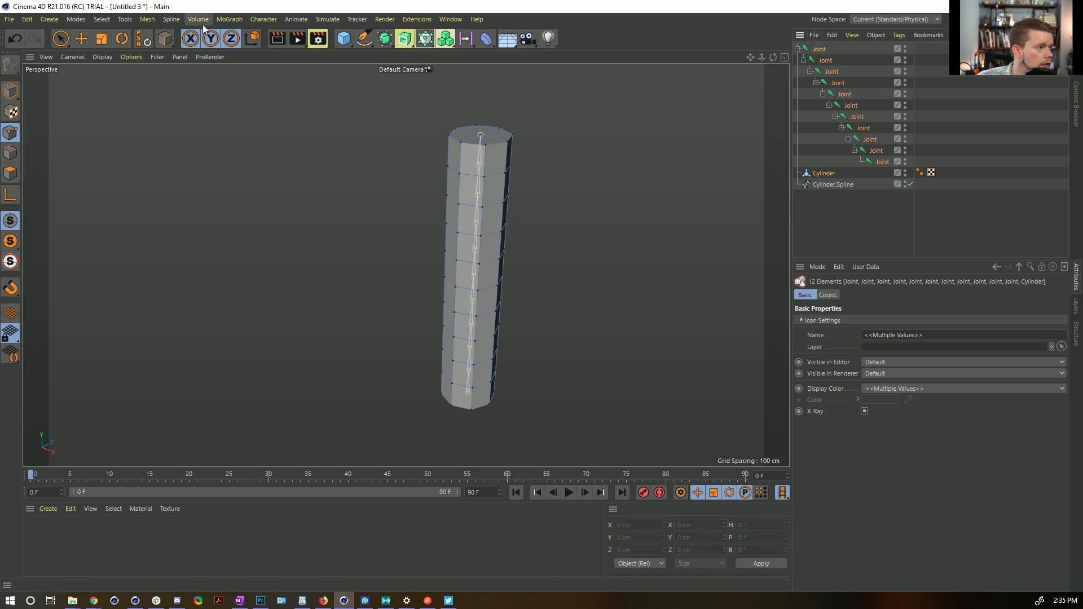
click(263, 20)
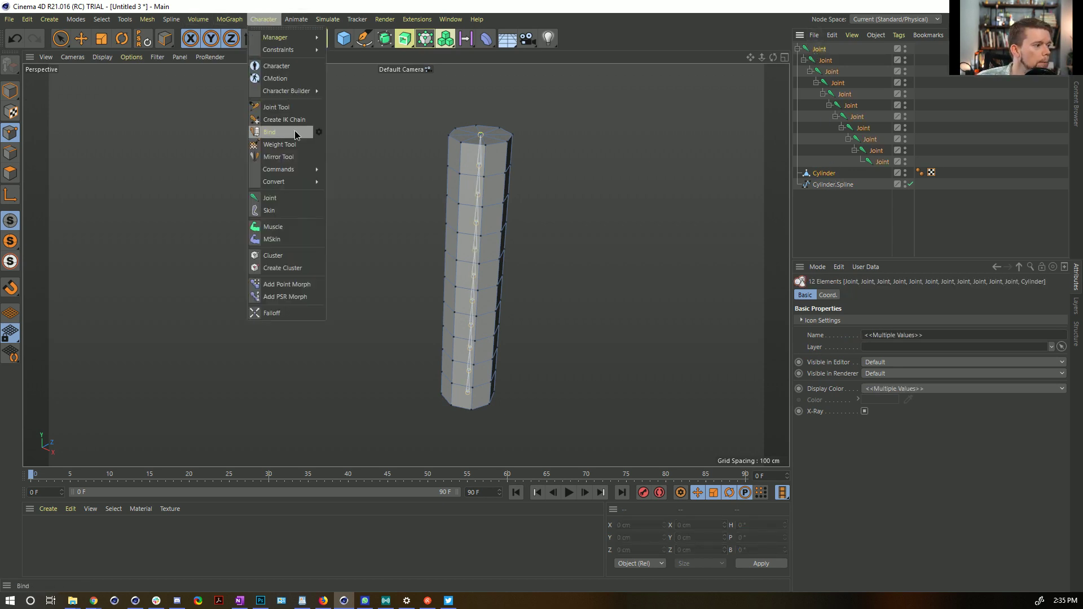
click(318, 131)
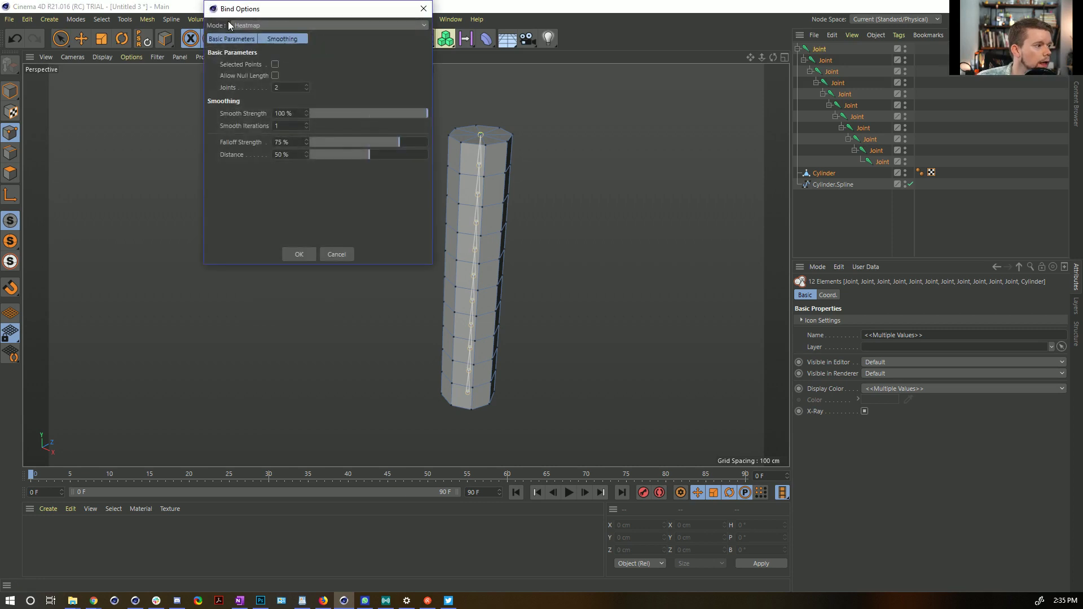
drag(282, 9, 249, 109)
click(220, 126)
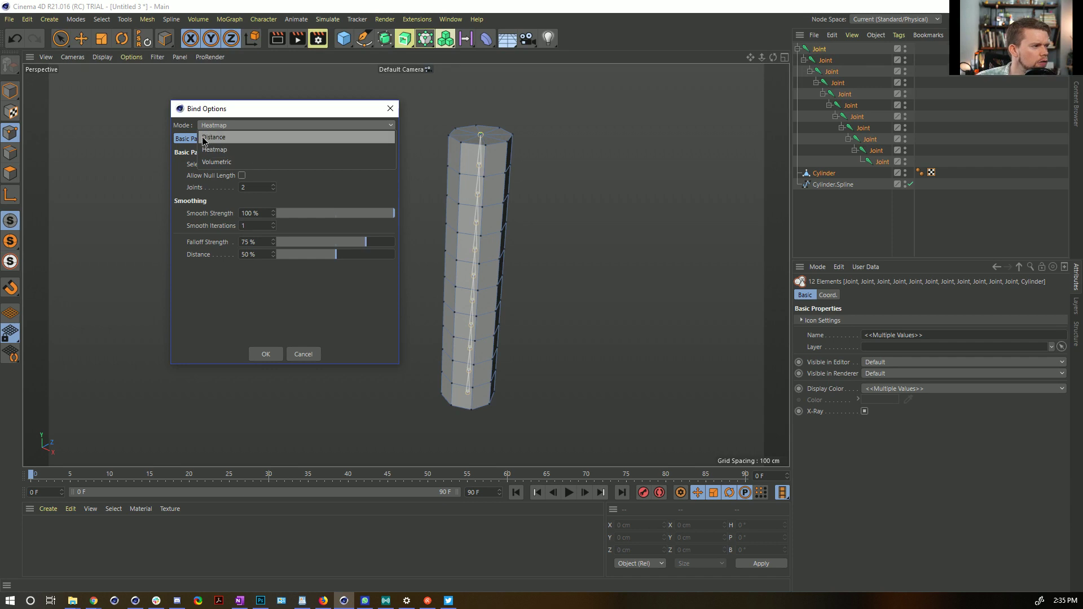
click(183, 123)
click(225, 126)
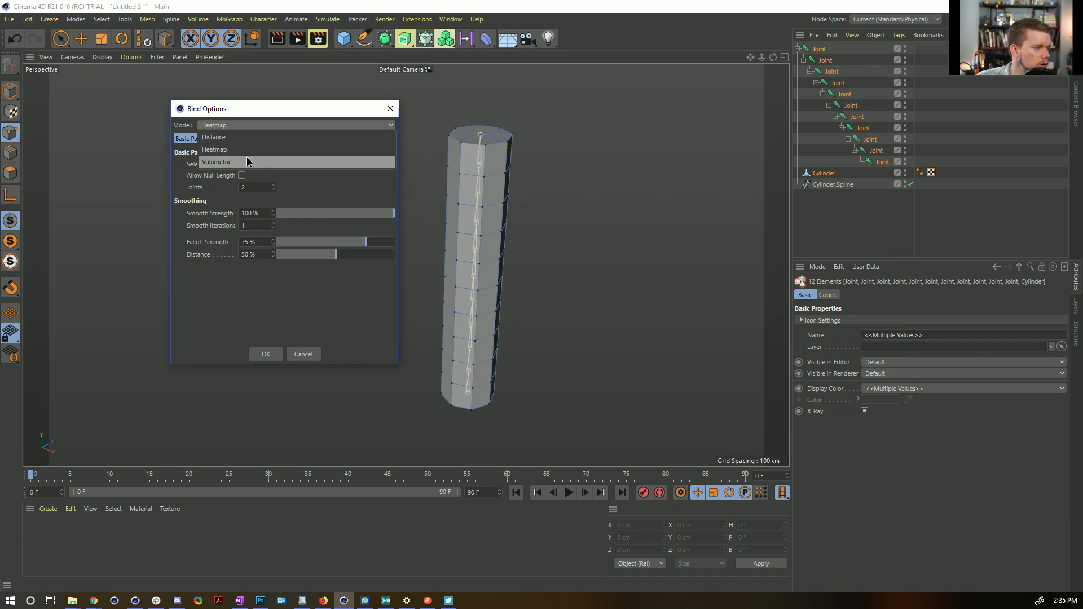
click(239, 135)
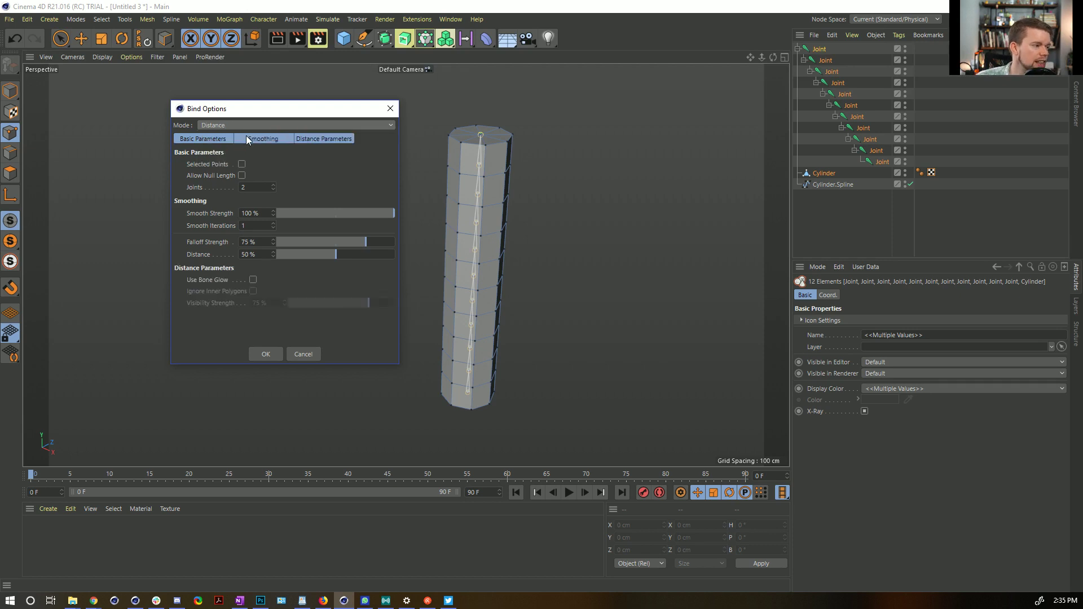
click(272, 355)
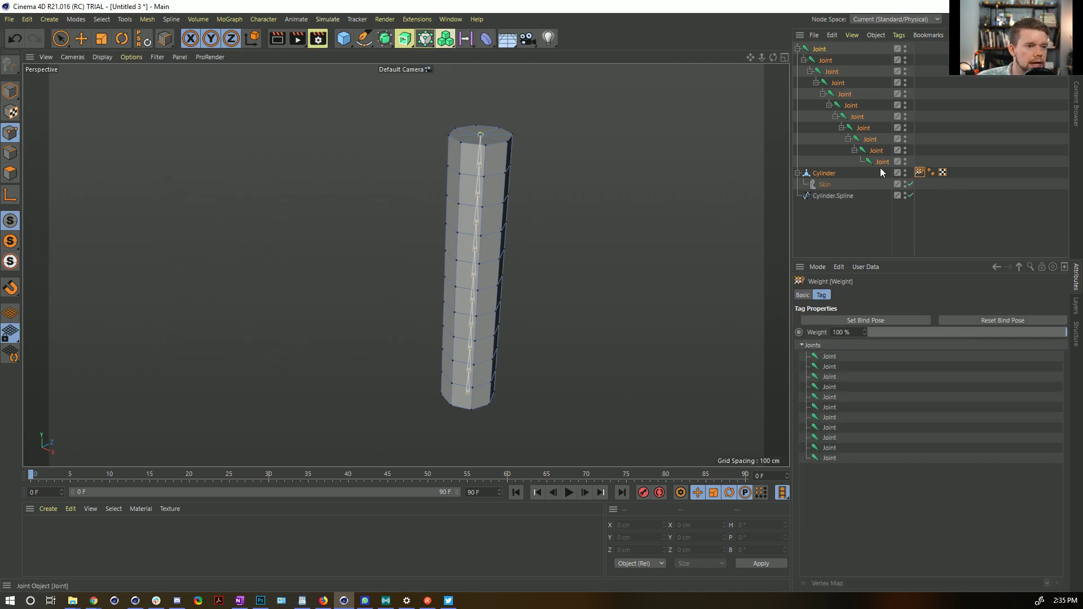
Display the cylinder's joint weights with the Weight Tool and examine their distribution along the mesh.
click(823, 175)
click(10, 90)
click(10, 133)
click(825, 185)
click(919, 172)
double_click(919, 172)
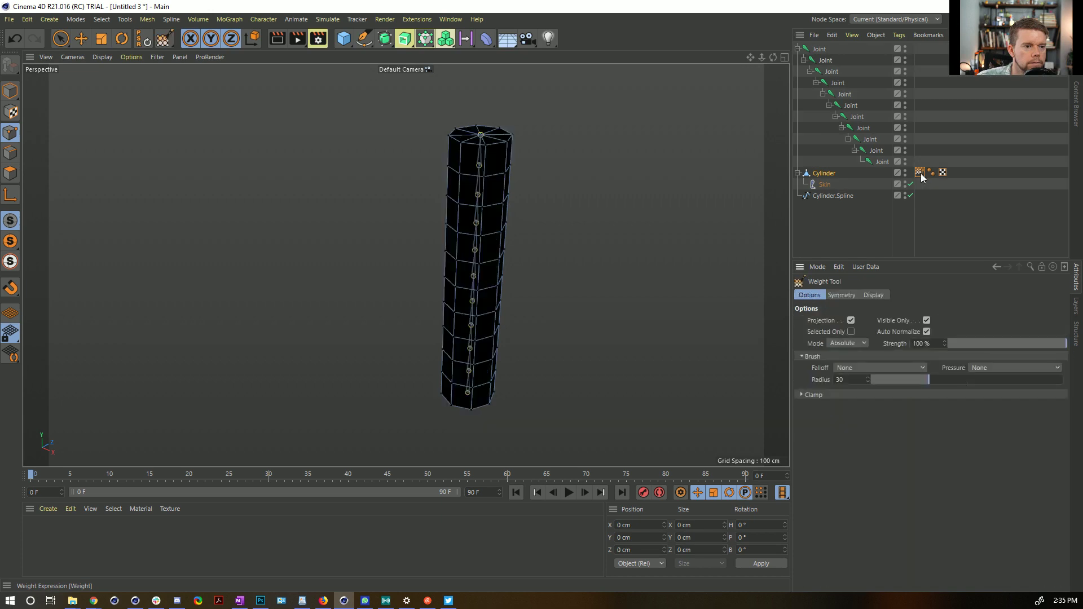
alt+drag(489, 257, 649, 228)
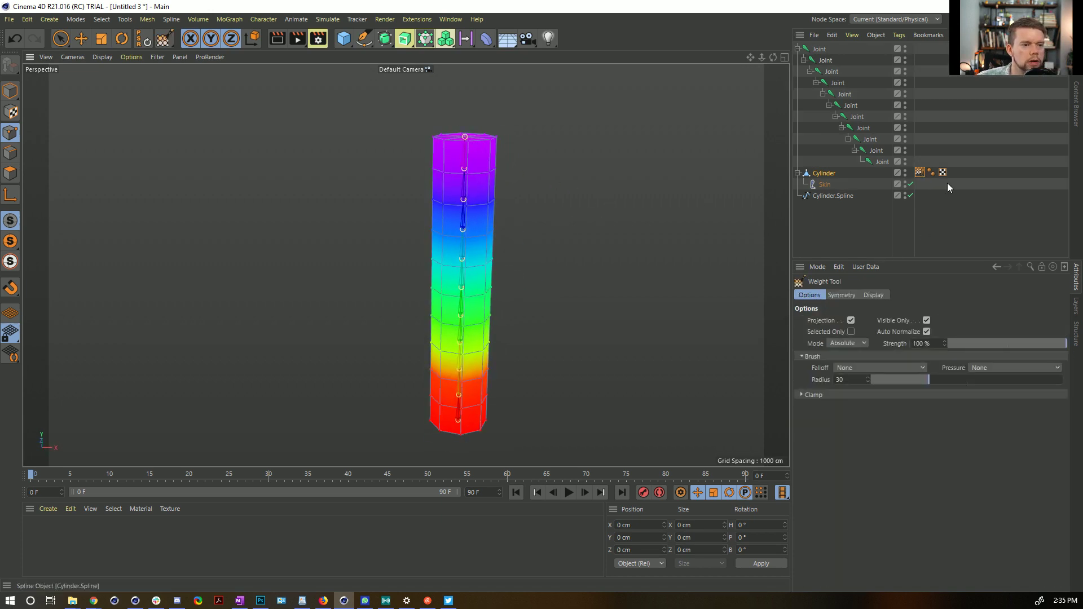
Apply Smooth mode to all of the cylinder's joint weights in the Weight Manager, then close it and deselect everything.
click(339, 21)
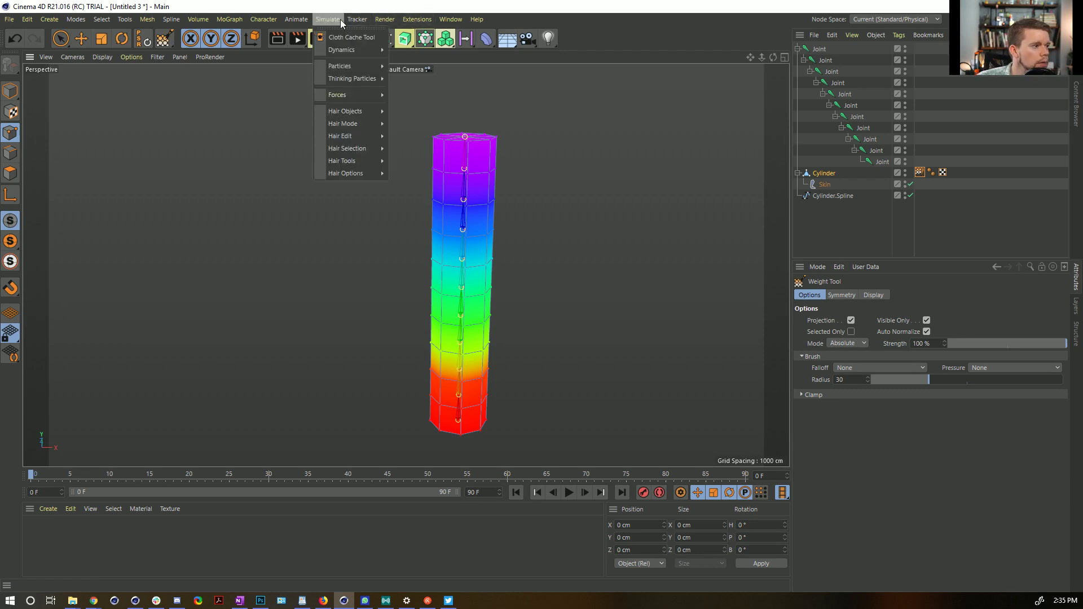
mouse_move(263, 19)
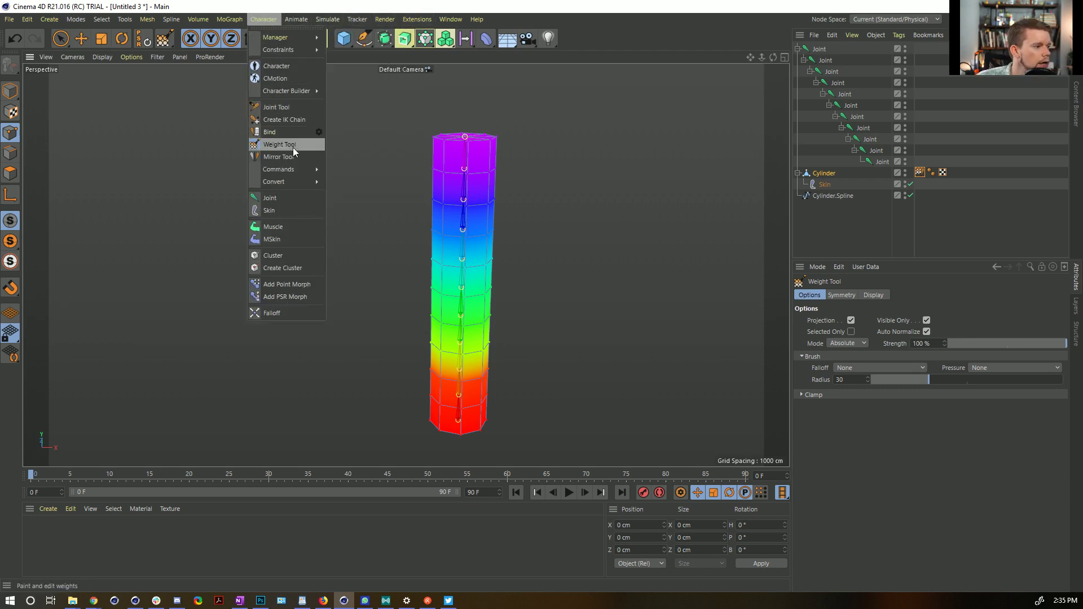
mouse_move(292, 34)
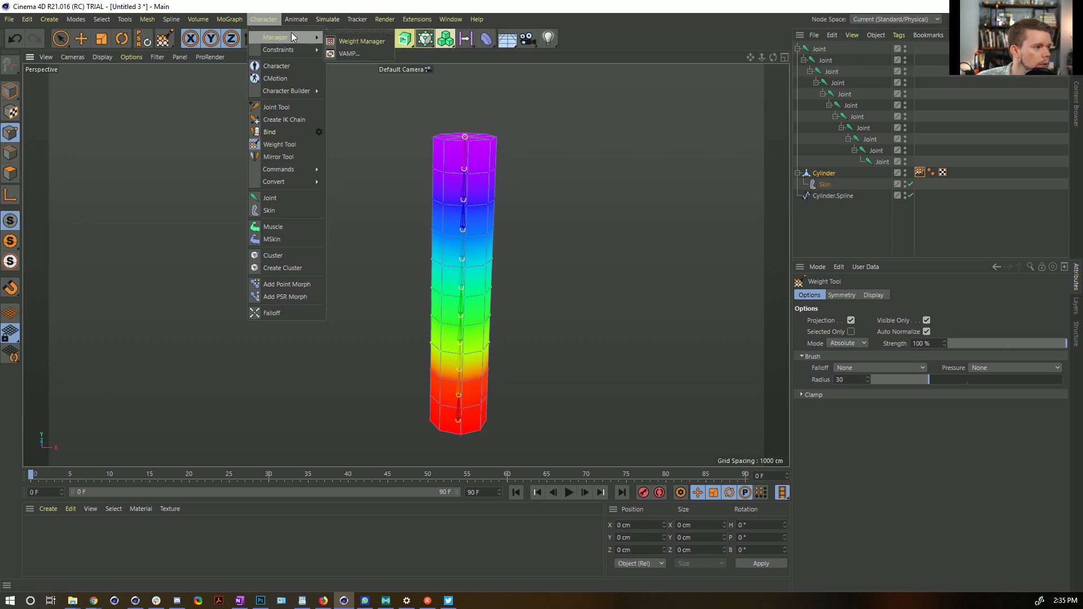
click(362, 44)
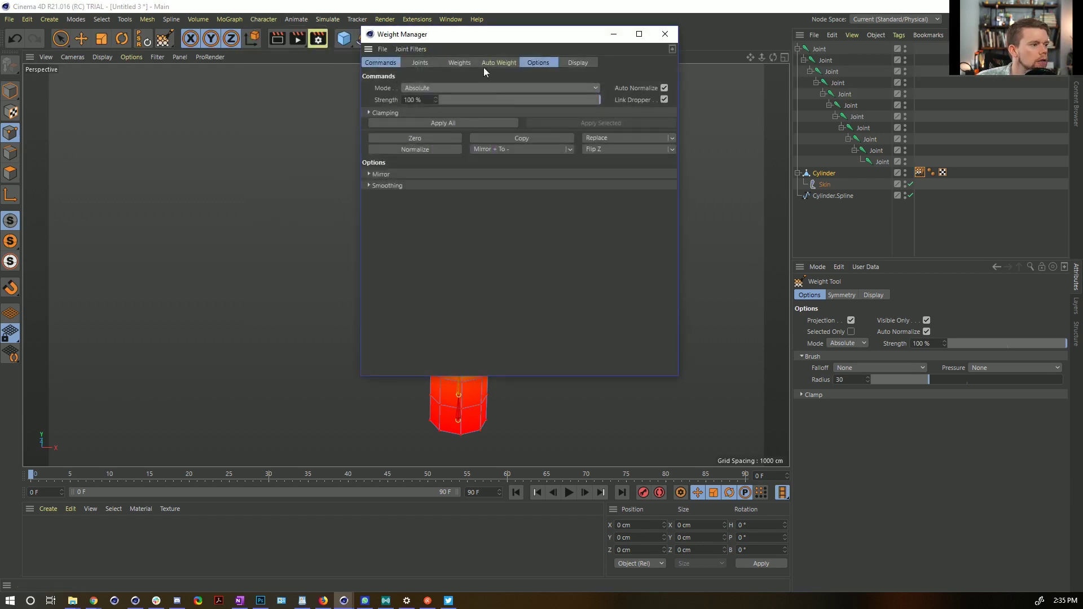
click(473, 88)
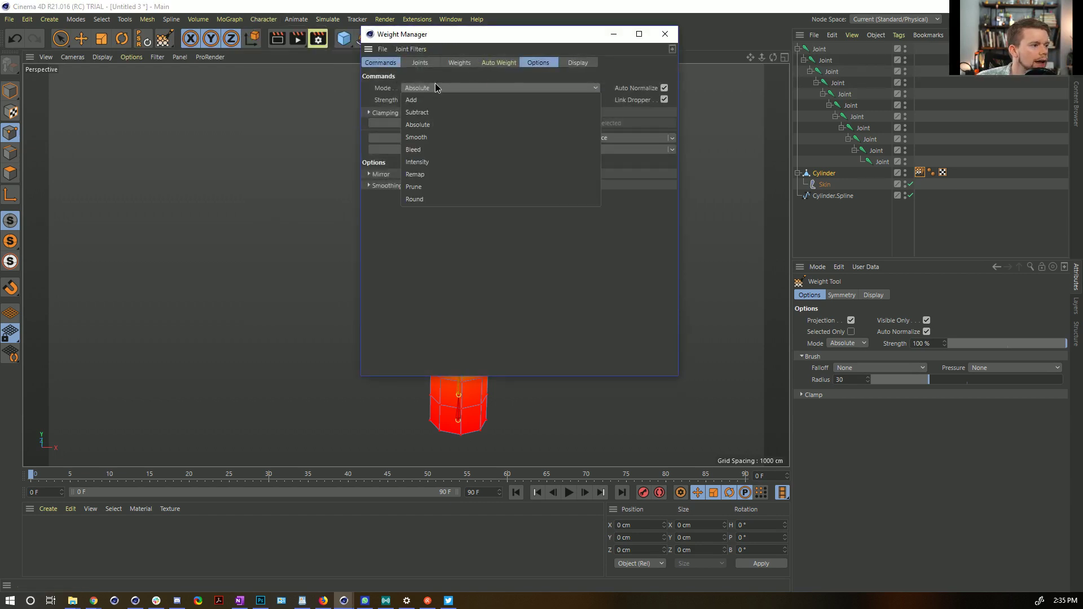
click(436, 141)
drag(472, 42, 767, 186)
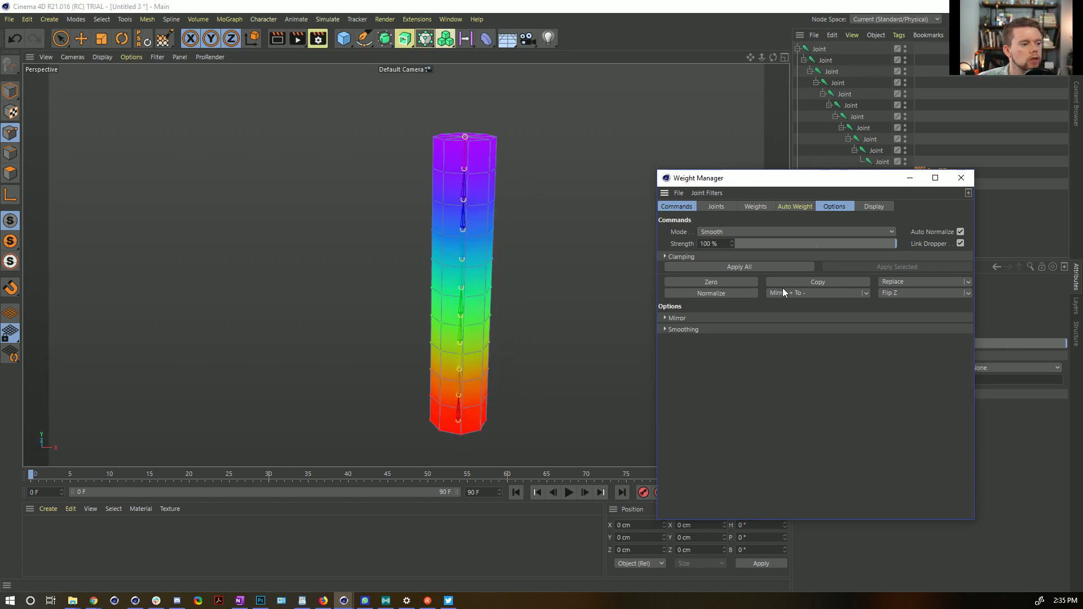
click(960, 177)
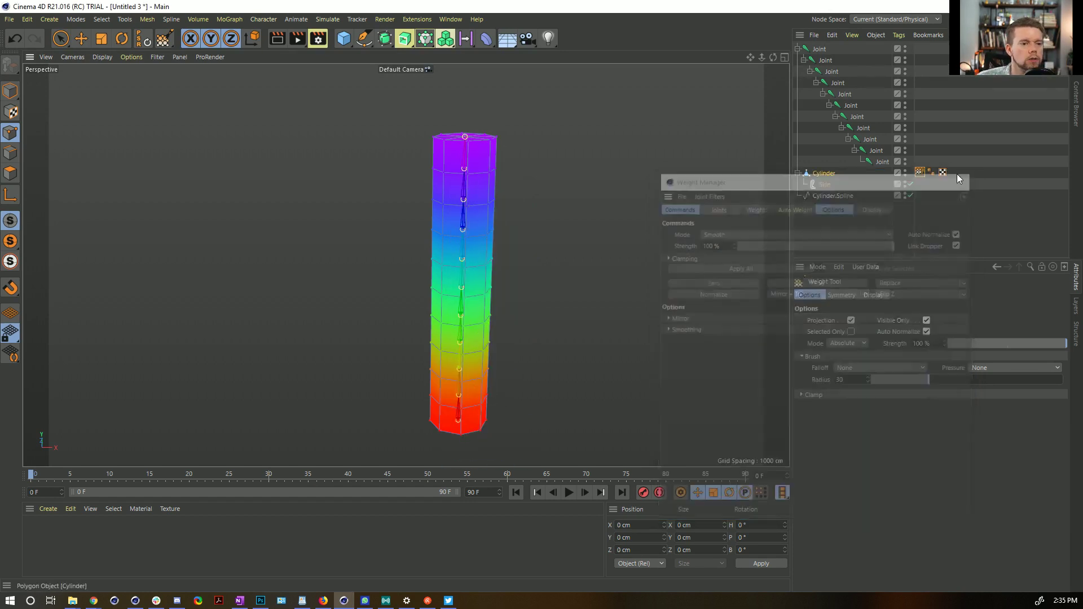
click(796, 217)
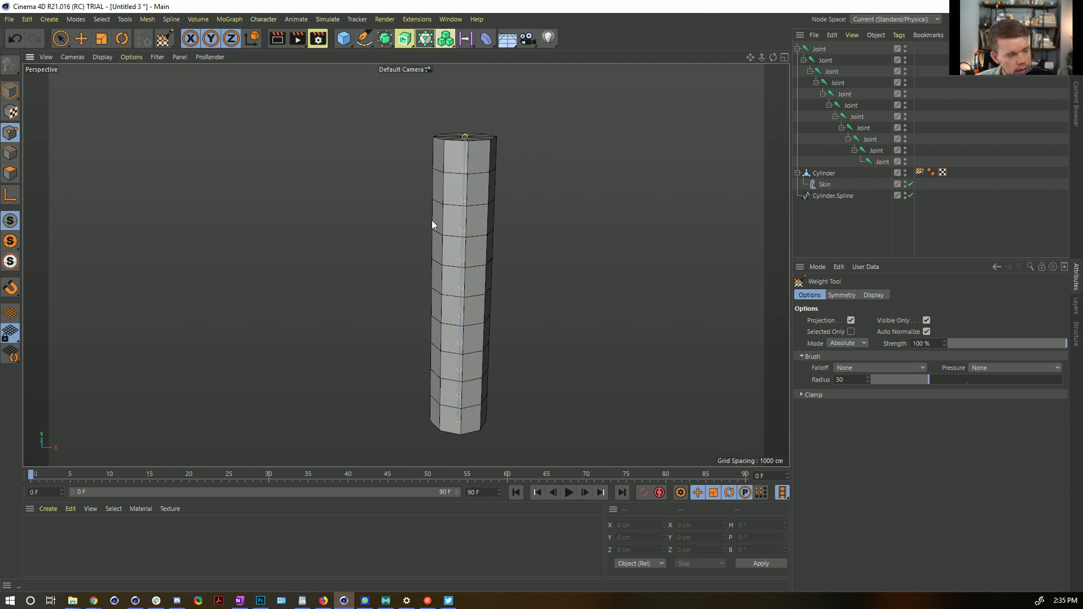
Save the scene as [3a]RigSlinky.c4d in the SceneFiles folder.
key(ctrl+s)
click(206, 104)
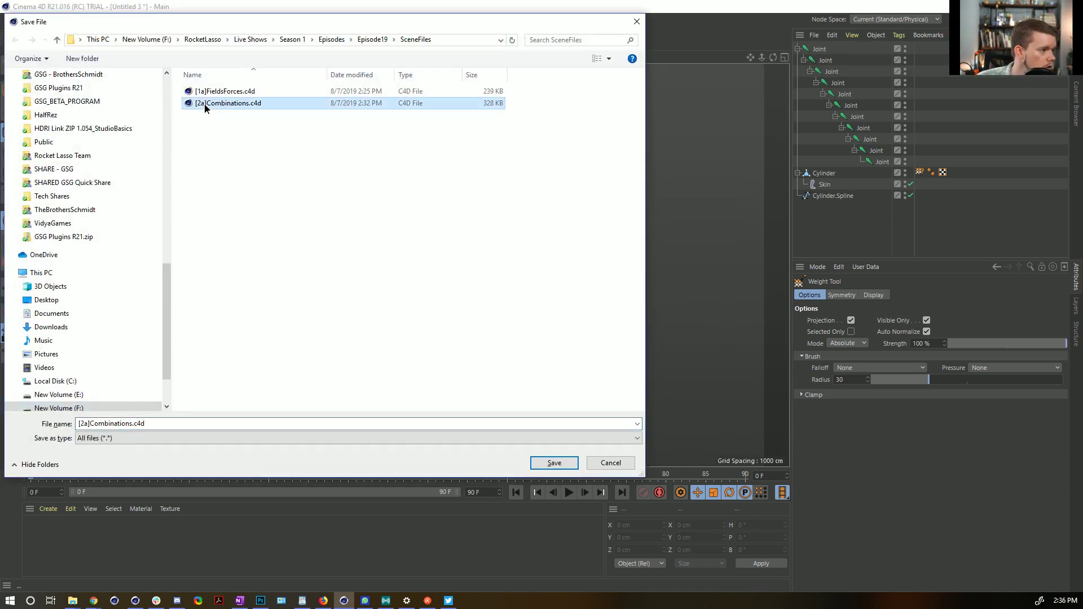
click(84, 423)
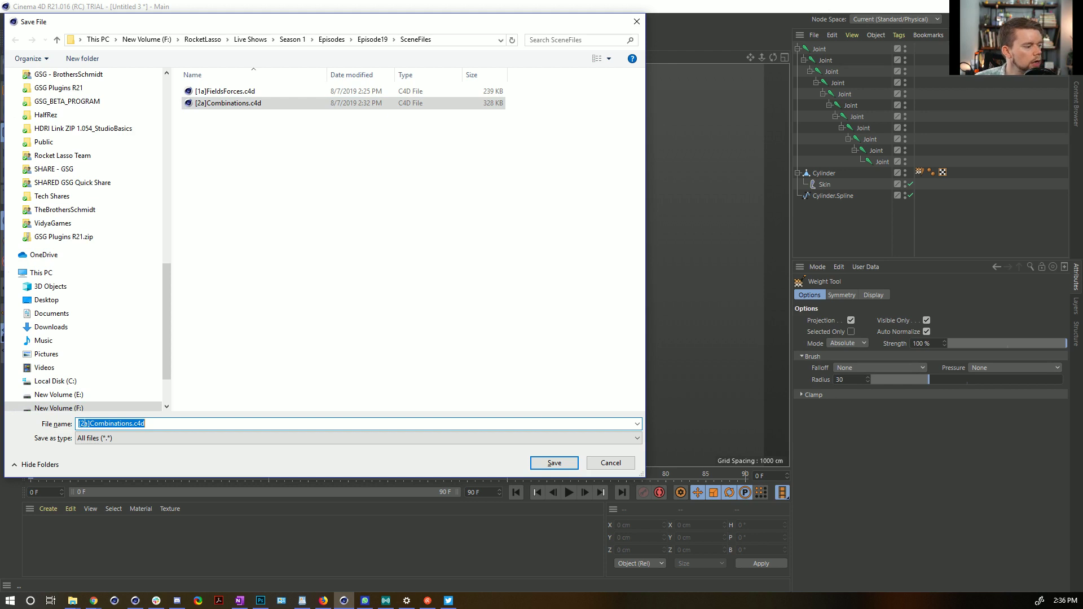
click(83, 421)
key(BackSpace)
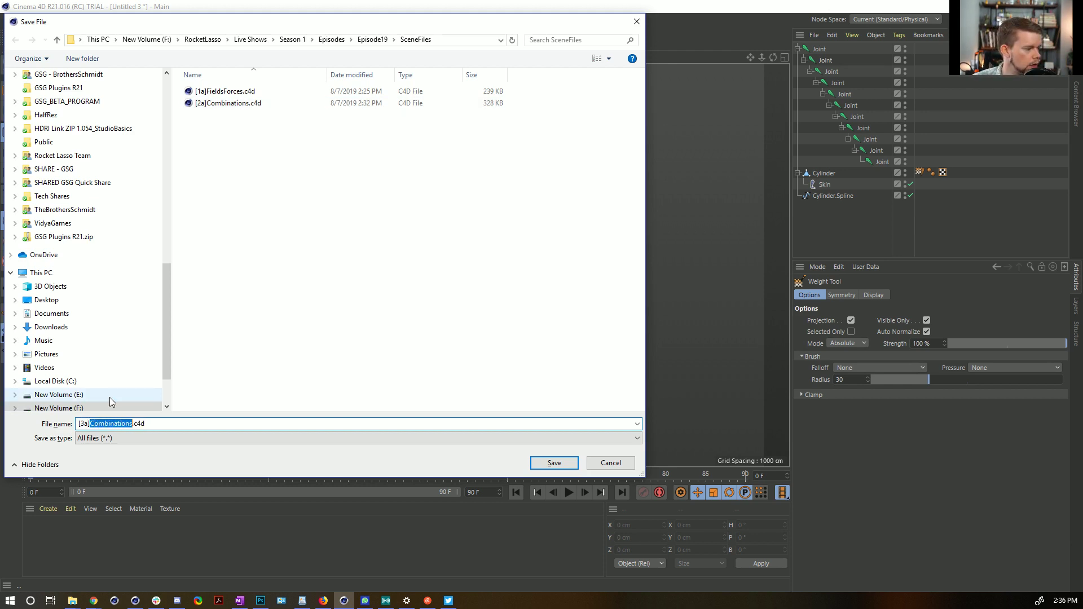
text(Rig)
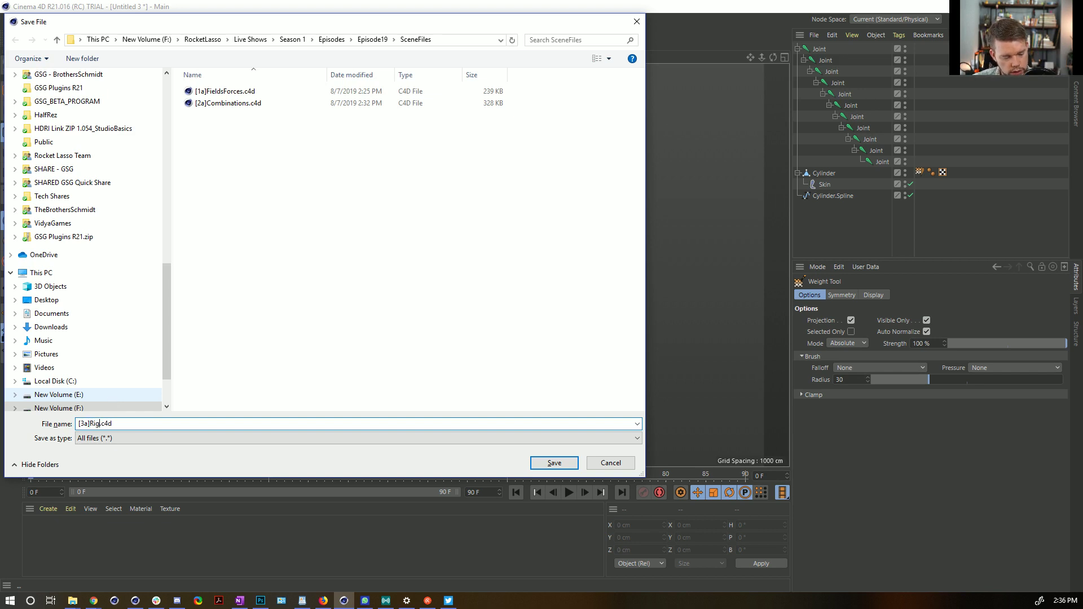
text(Slinky)
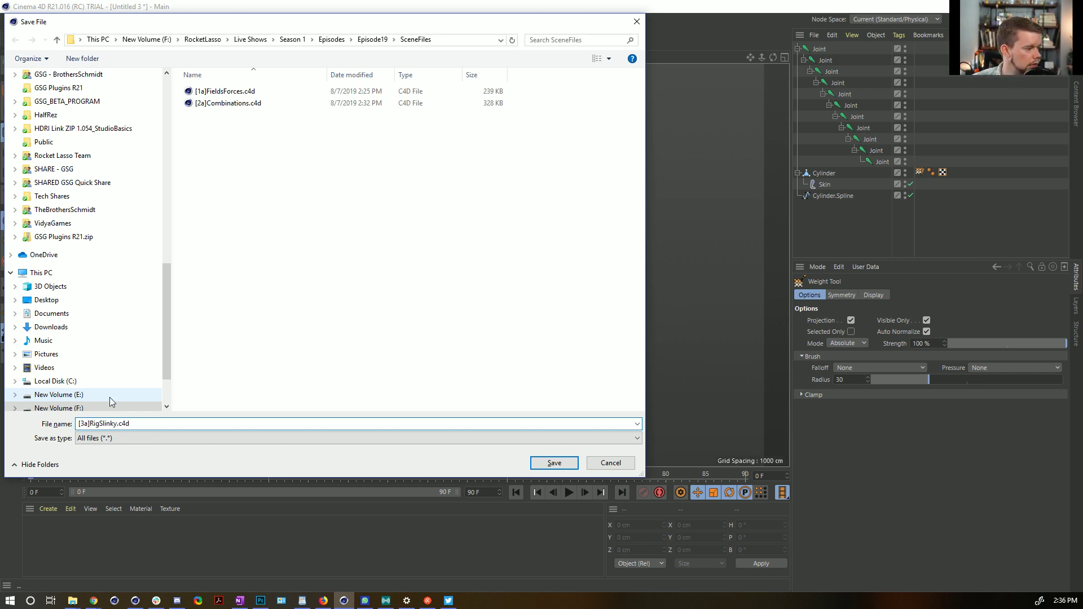
key(Return)
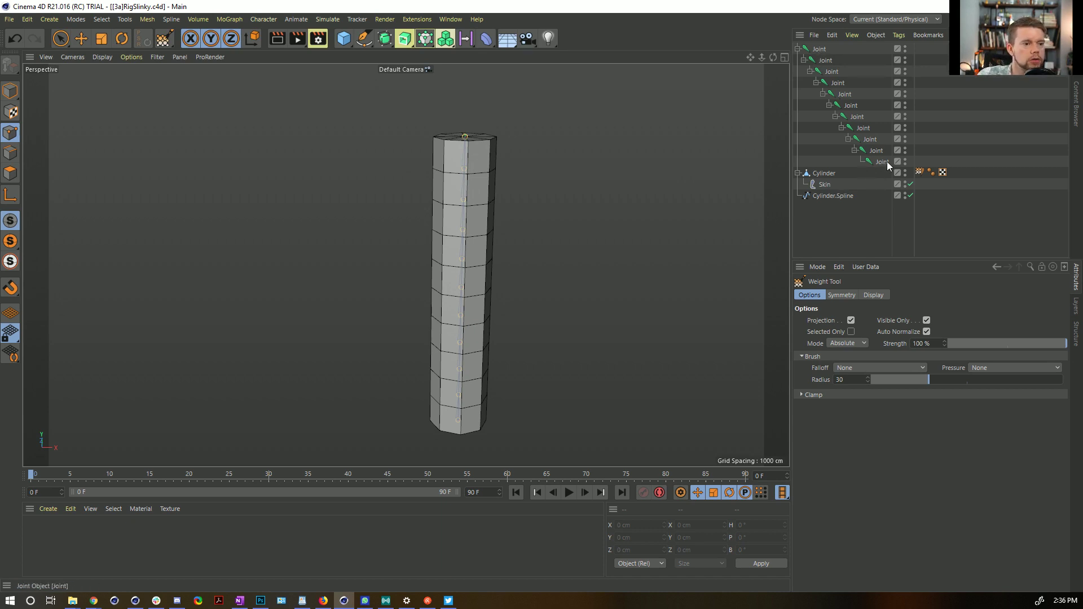
Rotate the seventh joint of the chain about -97° in bank to bend the upper part of the cylinder sideways.
click(860, 117)
key(t)
click(11, 93)
click(130, 40)
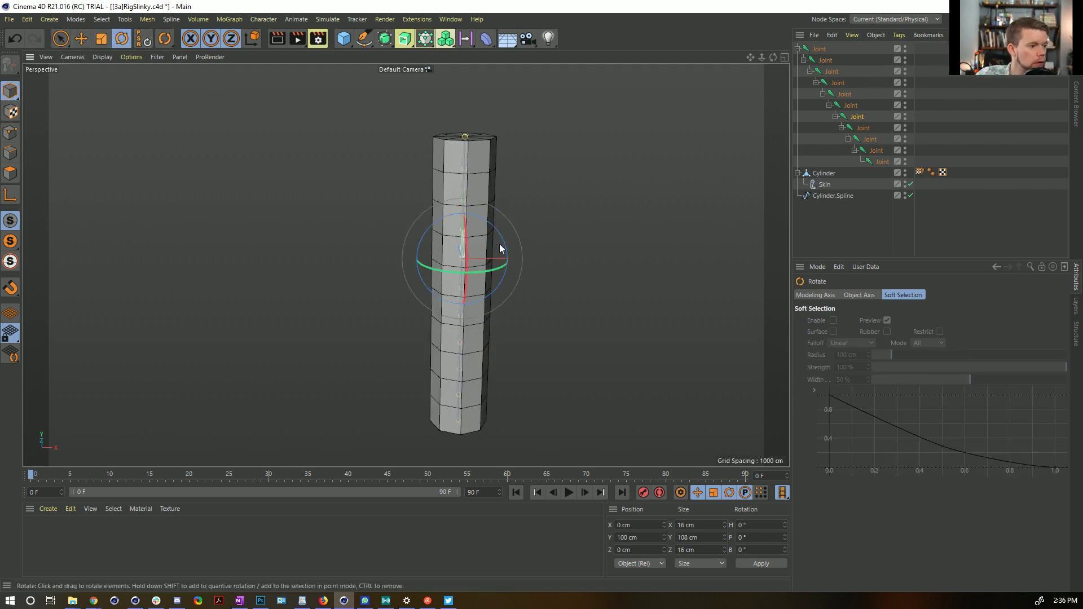
drag(500, 248, 424, 204)
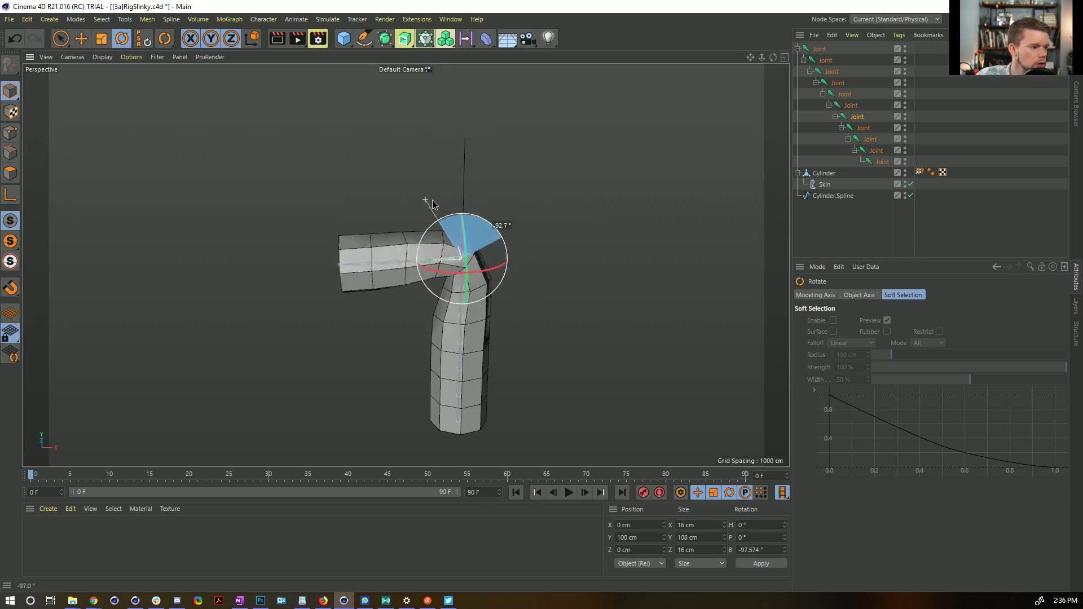
Undo the seventh joint's bend, try bending it sideways again by about -96° in bank, and undo that test too.
key(ctrl+z)
drag(500, 234, 436, 231)
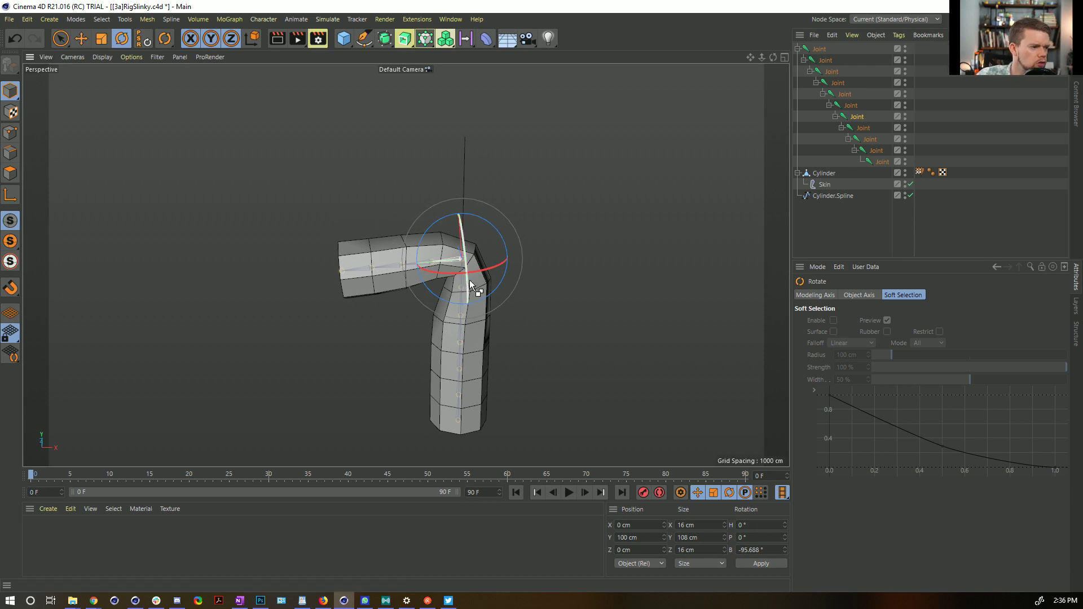
key(ctrl+z)
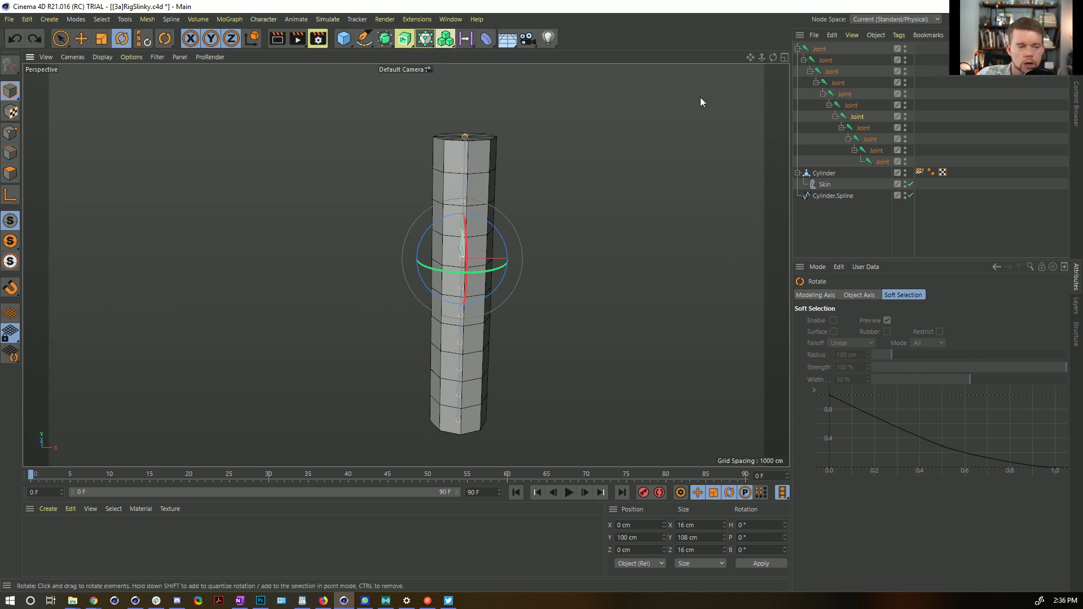
Add an IK-Spline rigging tag to the root joint of the chain and show its tag properties.
click(821, 52)
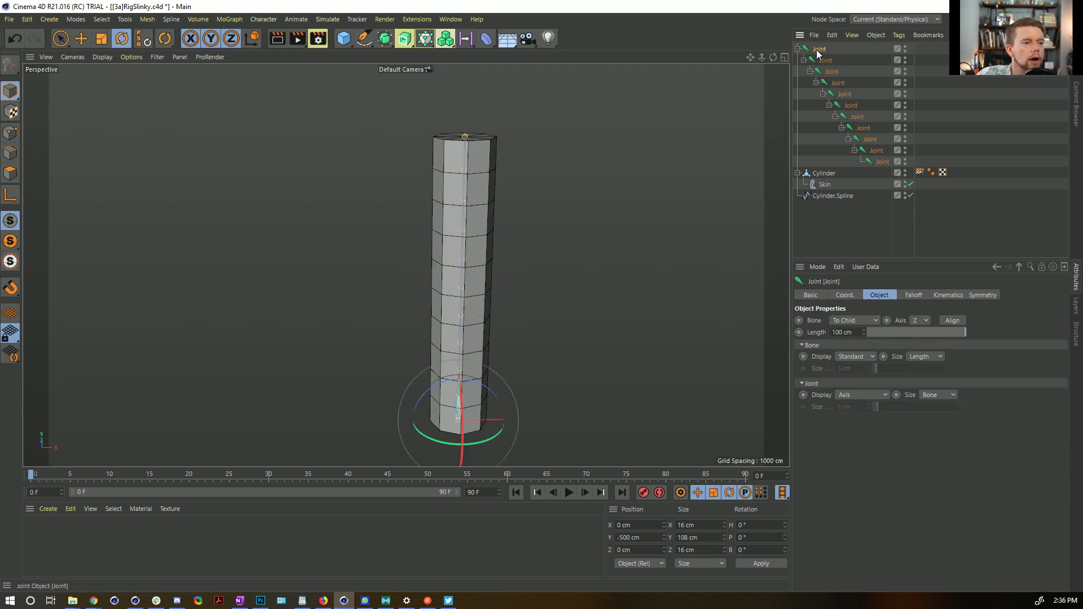
right_click(812, 51)
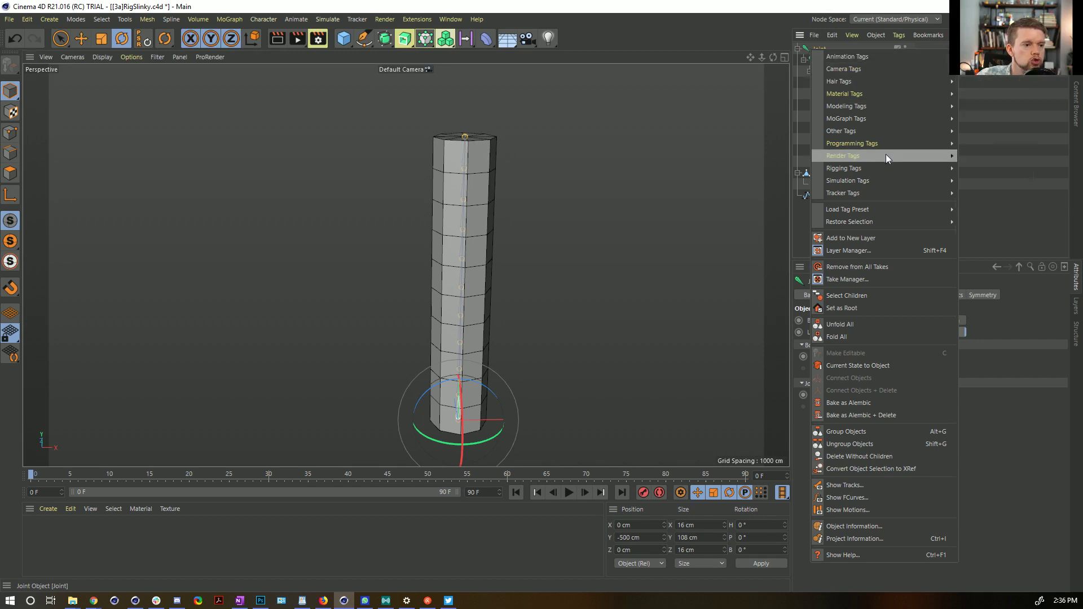
mouse_move(878, 167)
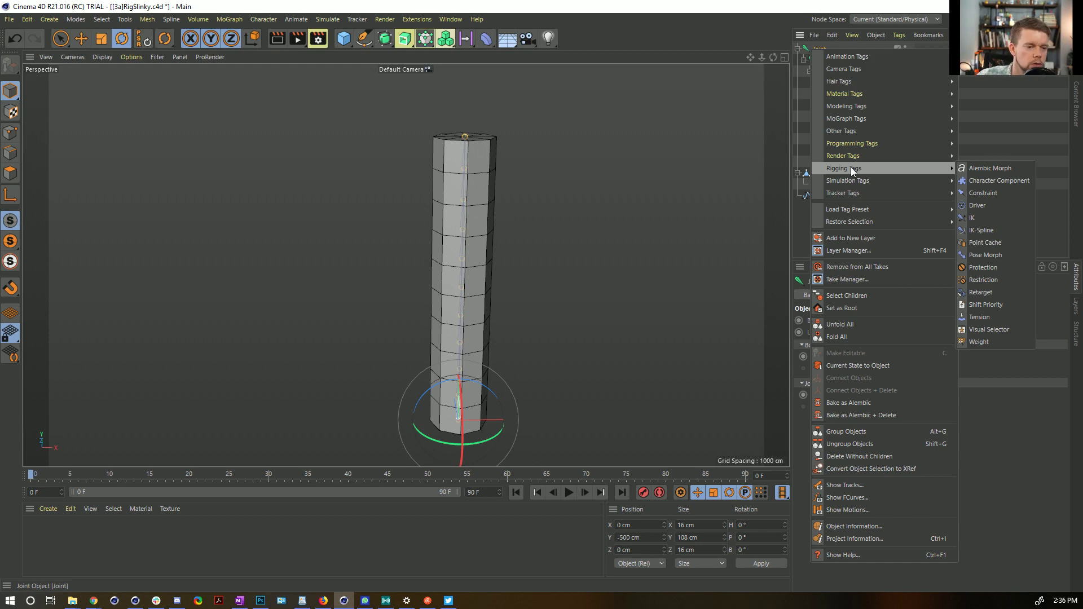
click(993, 229)
click(837, 297)
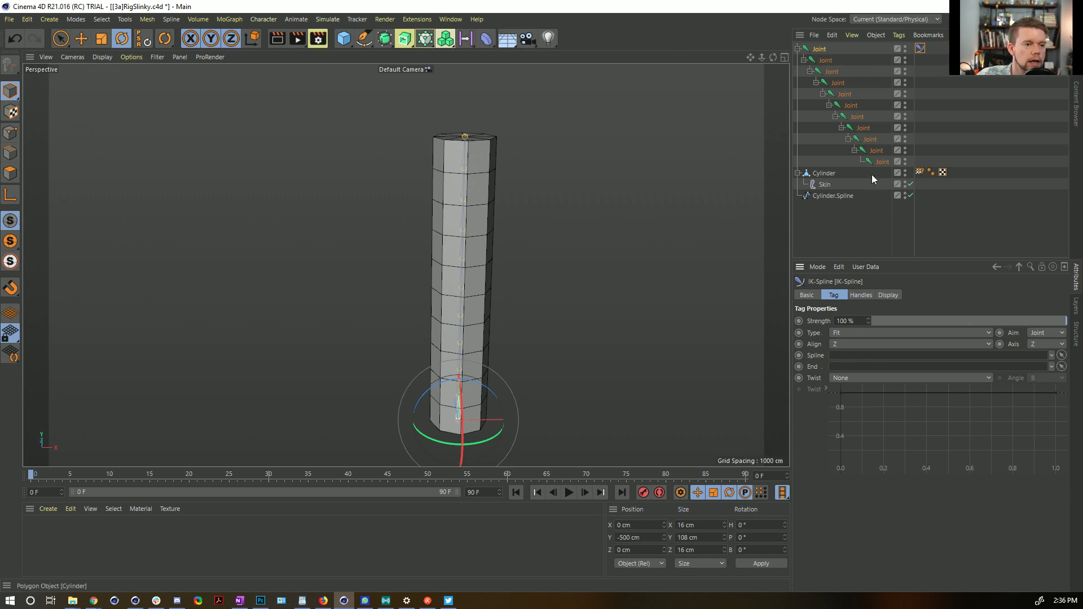
Configure the IK-Spline tag with Cylinder.Spline as its spline, the last joint of the chain as End, and Align set to Y.
drag(881, 161, 842, 365)
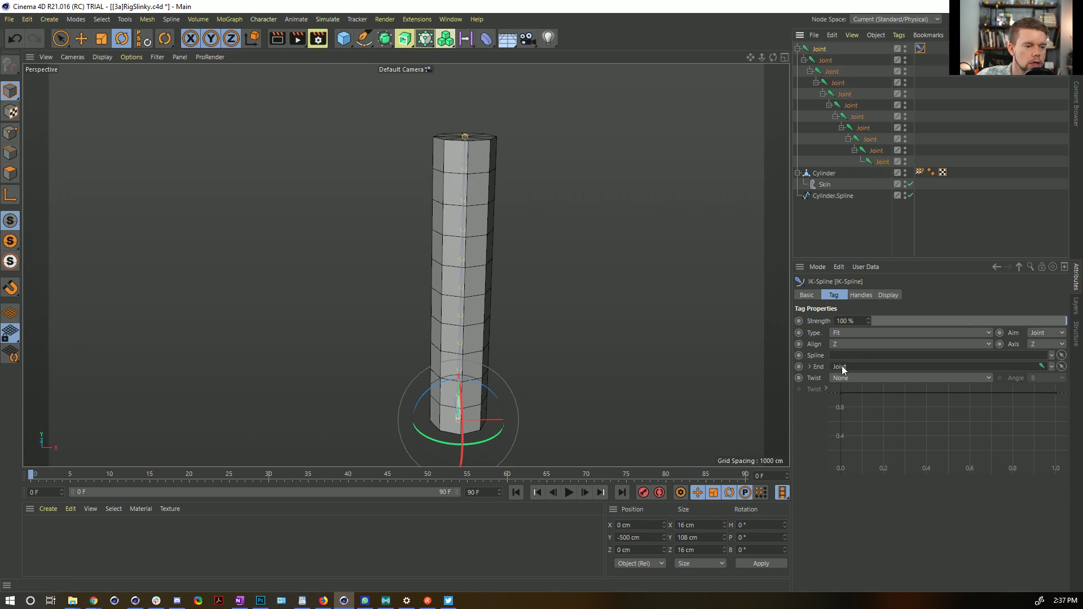
drag(834, 196, 841, 358)
alt+drag(502, 276, 607, 308)
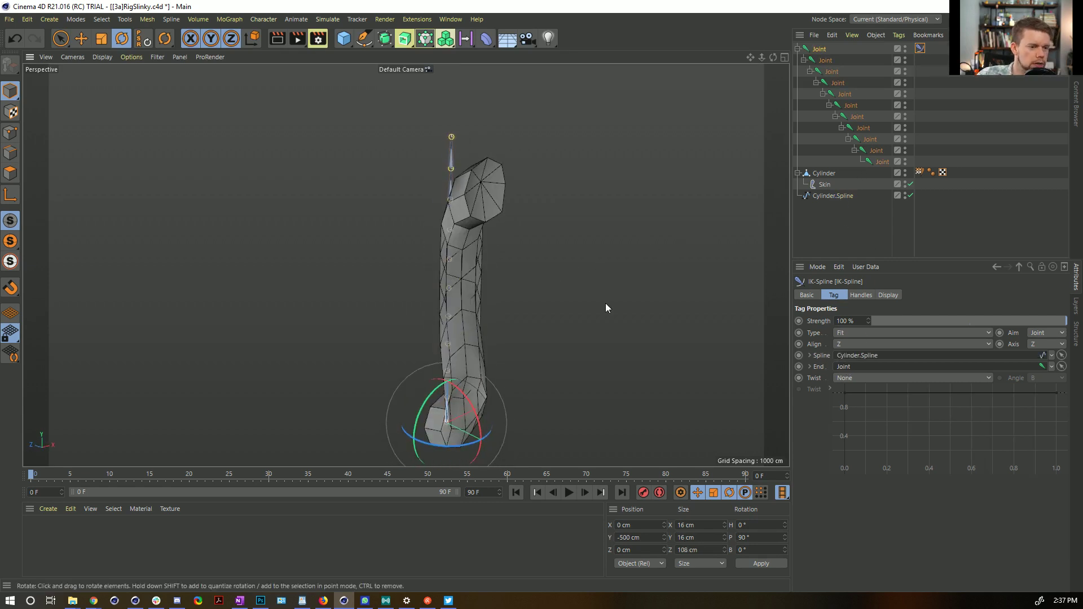
click(842, 344)
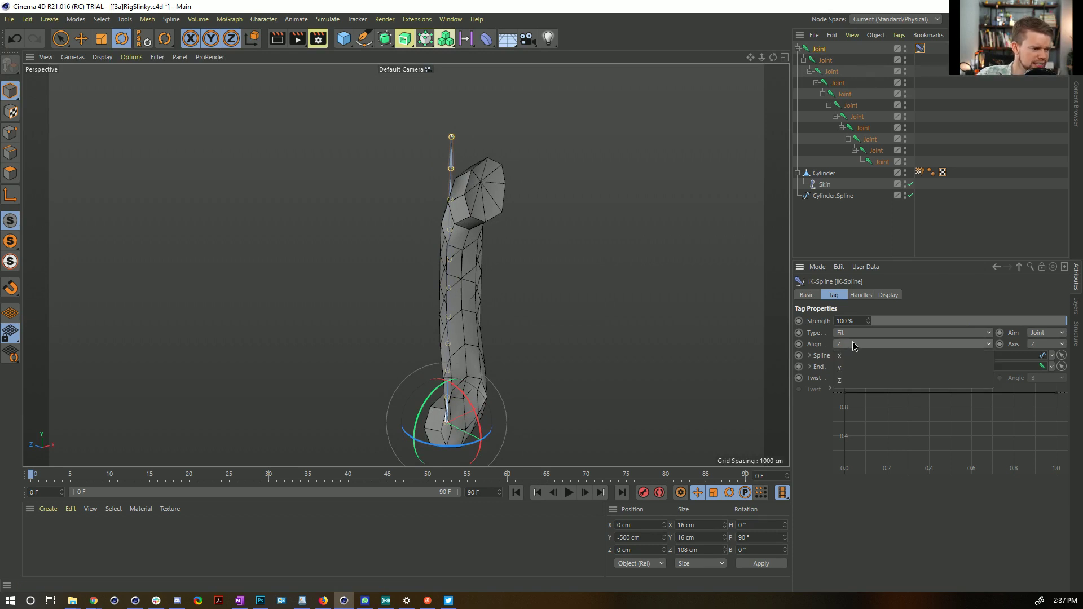
click(861, 366)
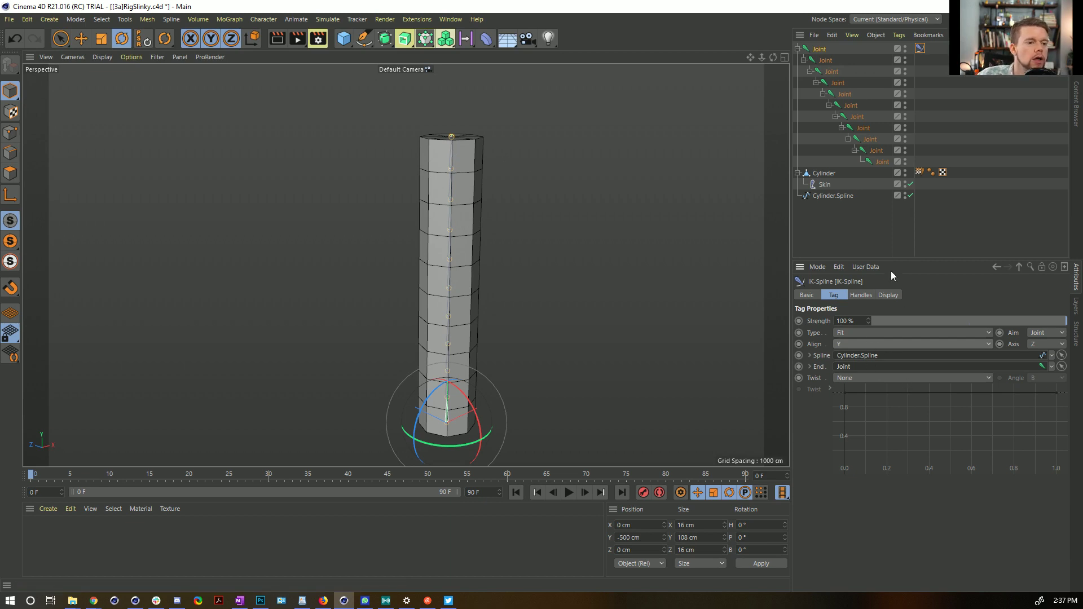
Duplicate Cylinder.Spline and rename the copy Cylinder.2Points.
ctrl+drag(836, 196, 838, 208)
double_click(834, 207)
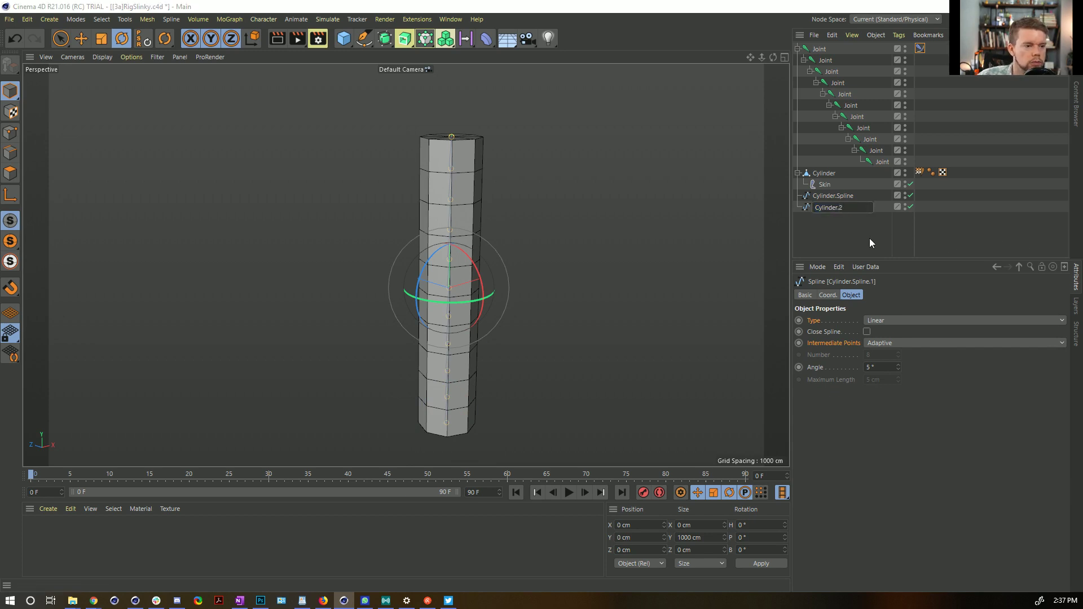
key(Return)
Delete all points of Cylinder.2Points between its two end points, then undo a sideways test move of the remaining points.
click(10, 132)
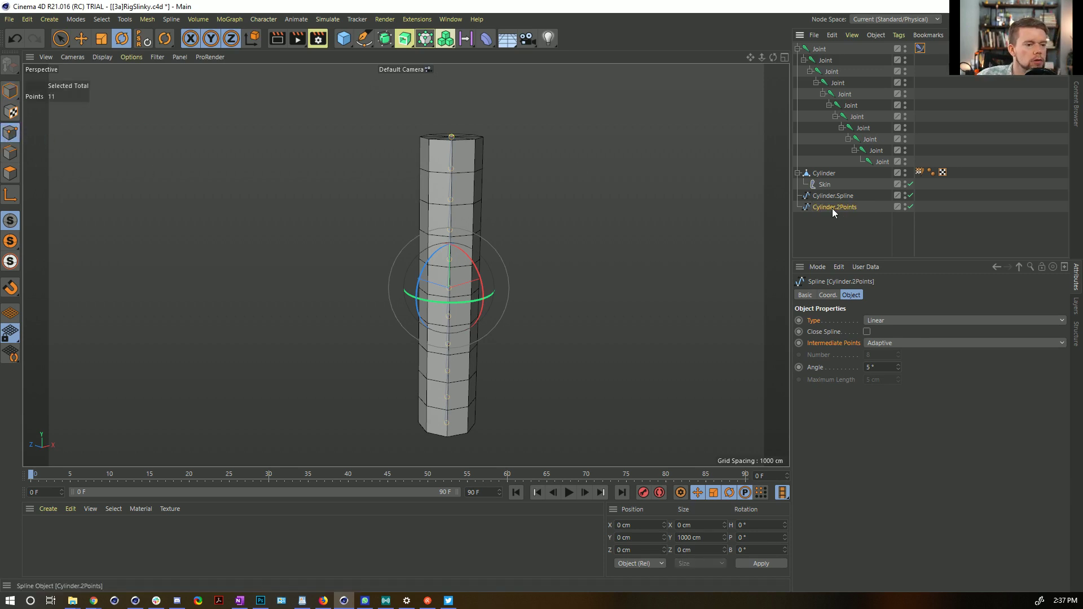
right_click(449, 205)
key(Escape)
right_click(449, 205)
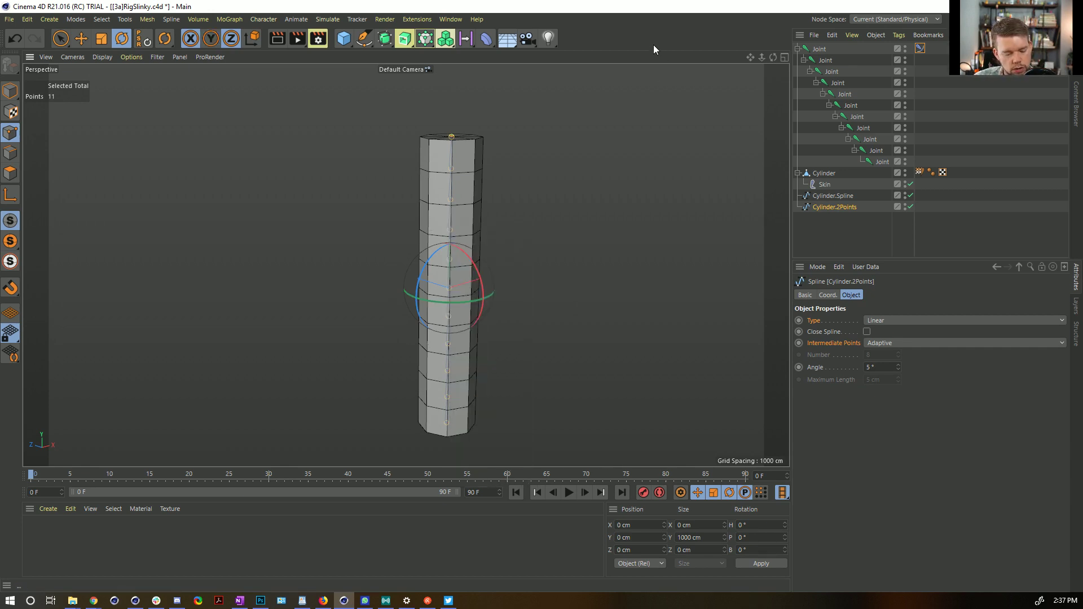
click(537, 226)
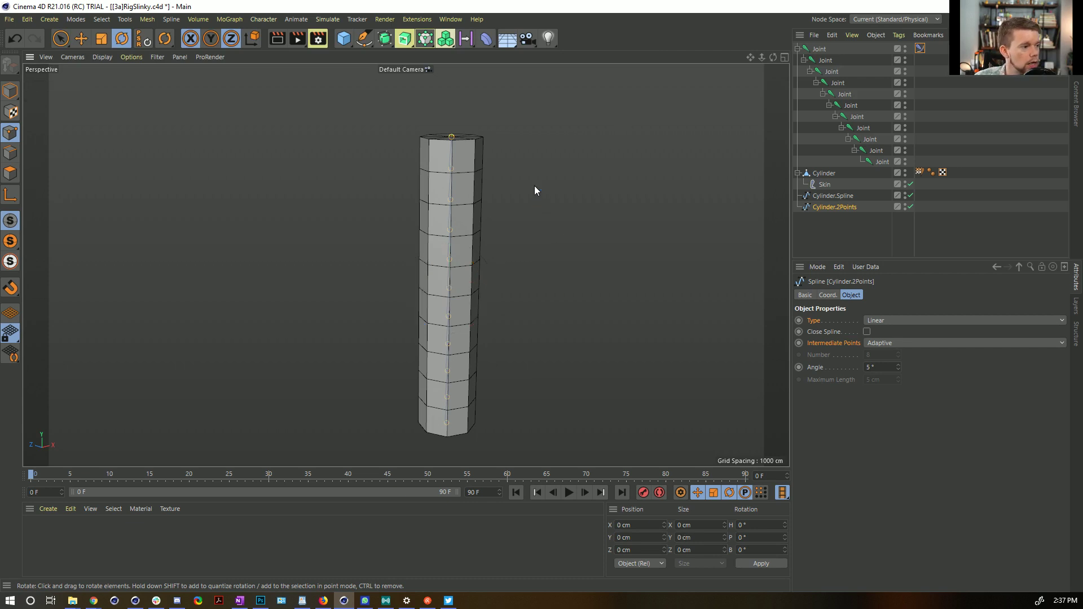
key(9)
click(451, 136)
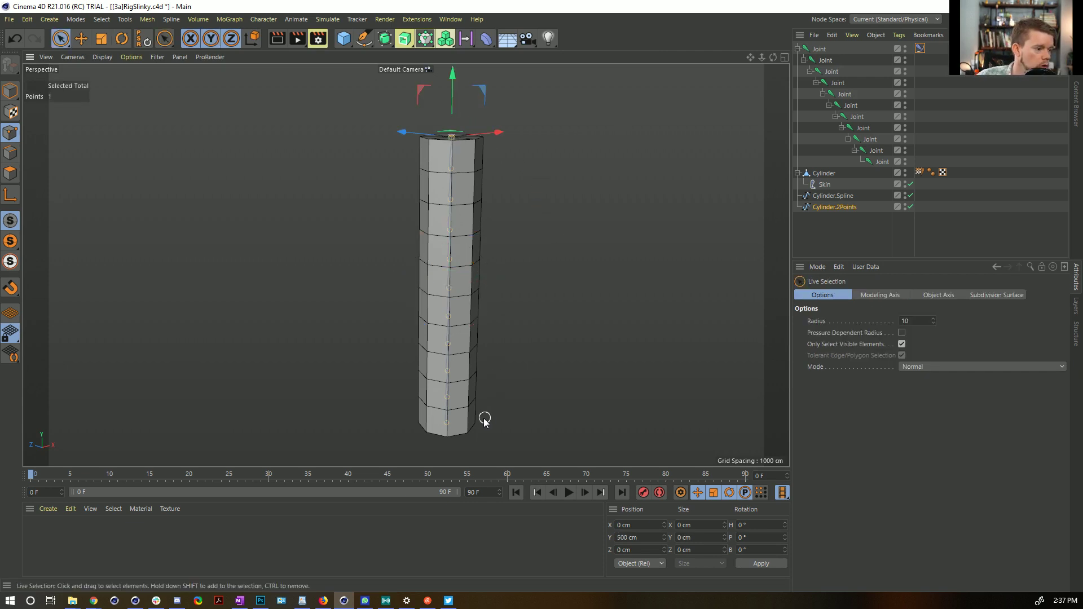
shift+click(446, 428)
alt+drag(464, 425, 462, 420)
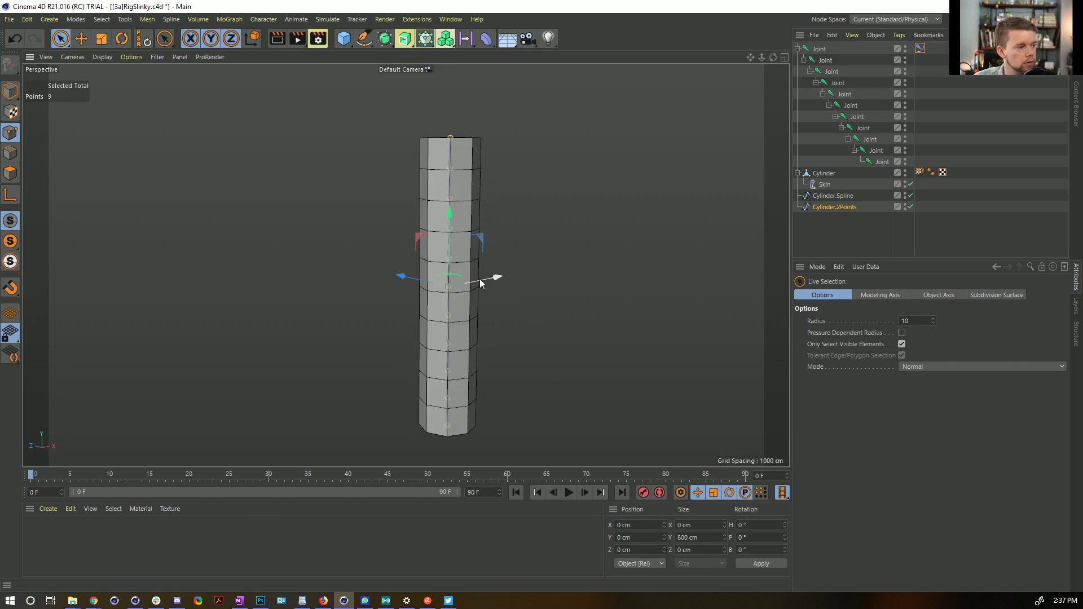
click(491, 265)
key(ctrl+z)
drag(408, 279, 485, 289)
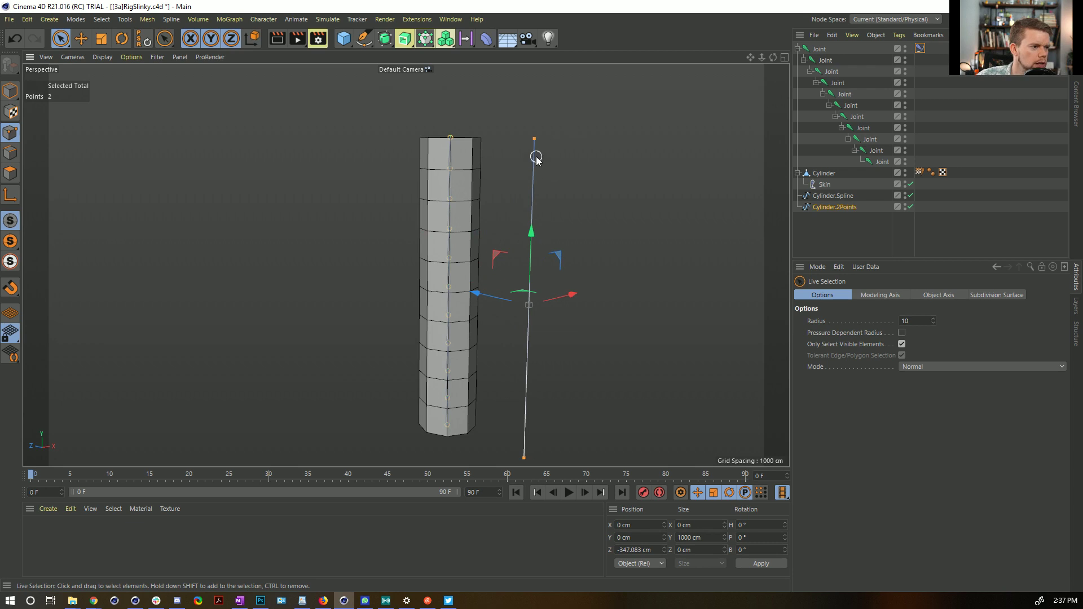
key(ctrl+z)
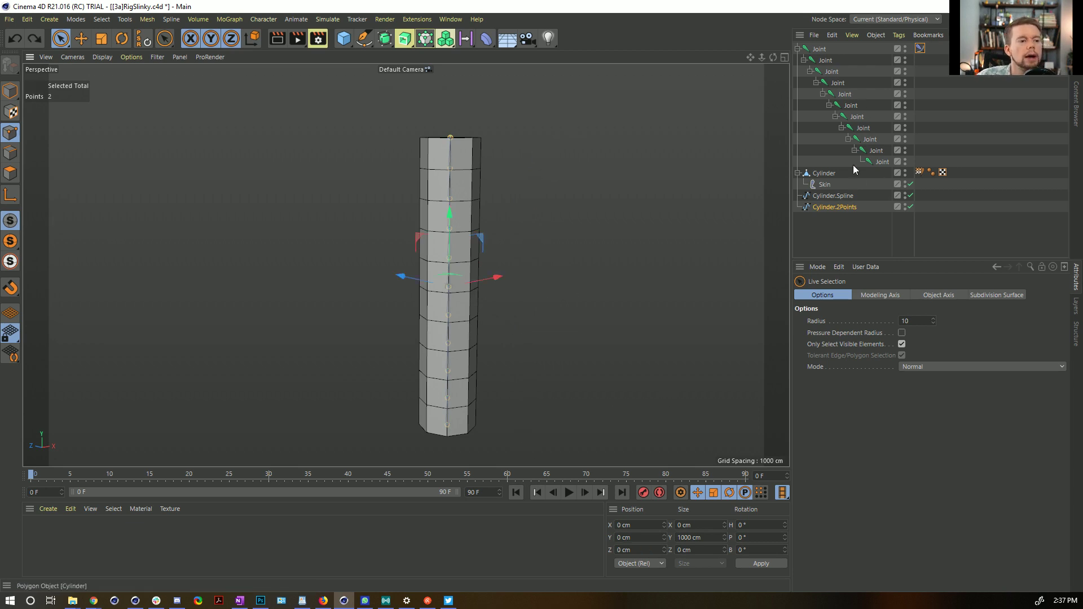
Assign Cylinder.2Points as the spline of the IK-Spline tag and apply Soft Interpolation to its two points.
click(920, 49)
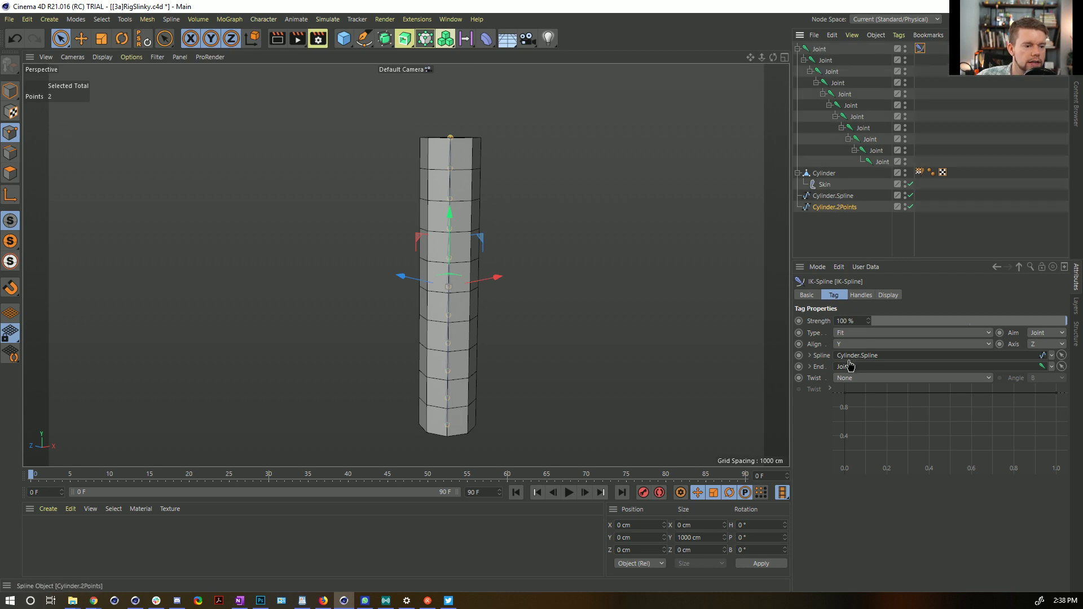
drag(854, 359, 854, 359)
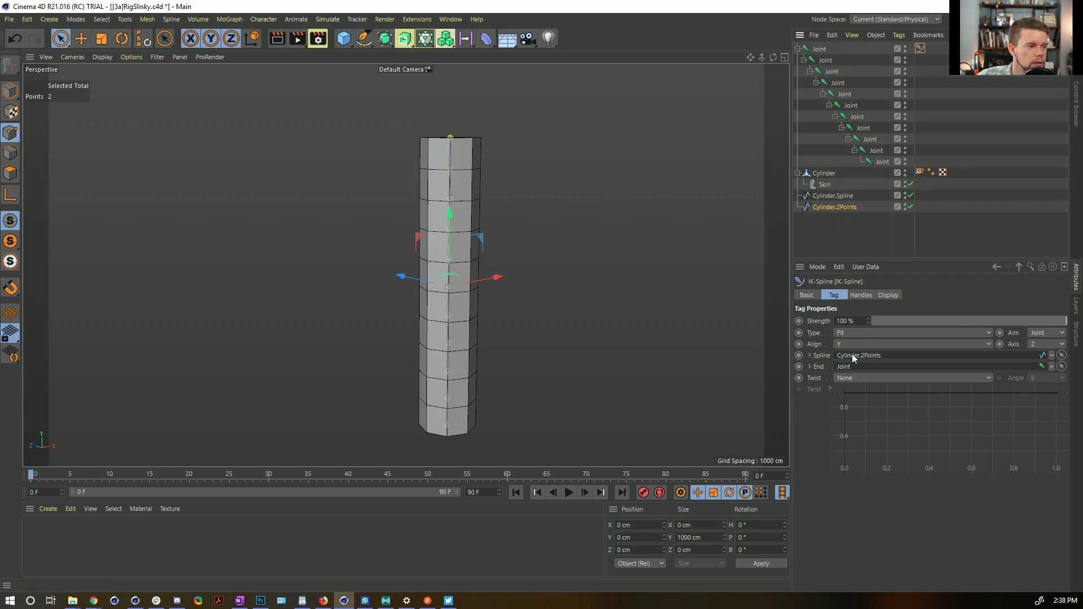
right_click(436, 193)
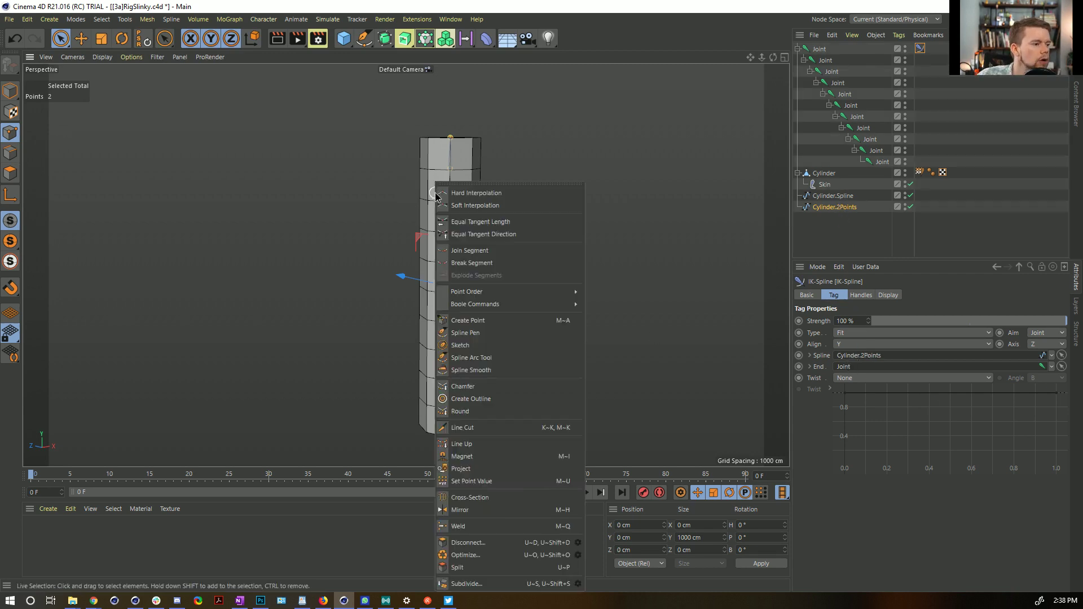
click(479, 206)
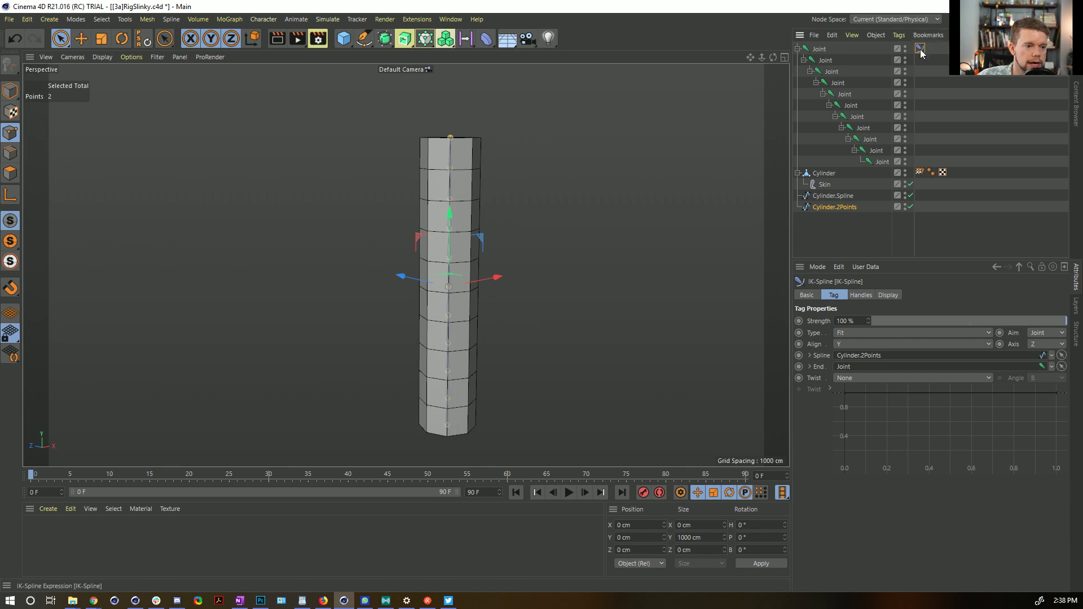
Add two handles with indices 0 and 1 to the IK-Spline tag and create a null for each.
click(861, 295)
click(860, 321)
click(861, 321)
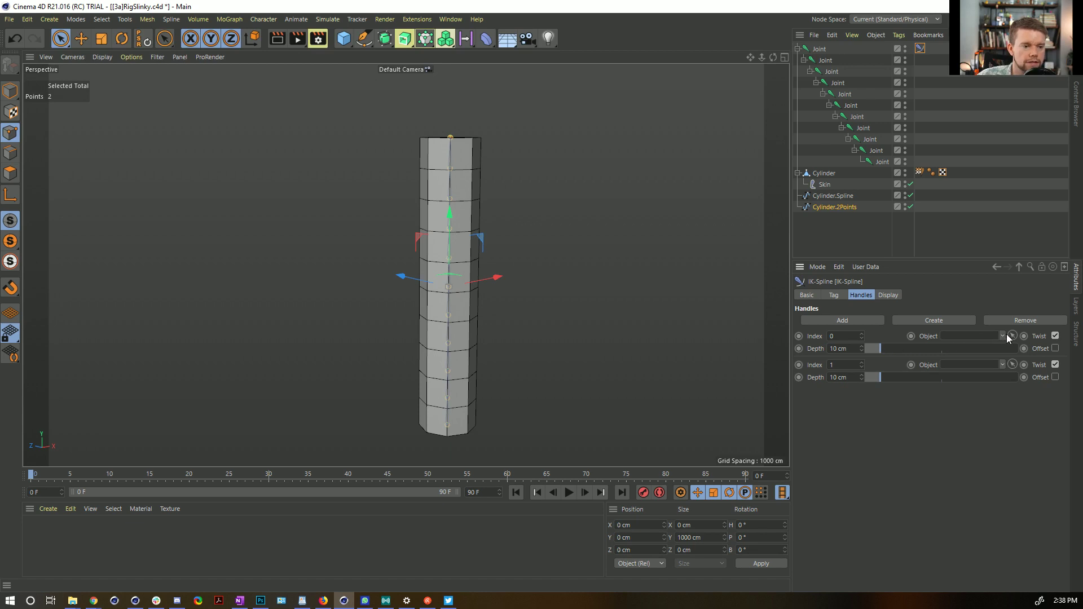
click(925, 318)
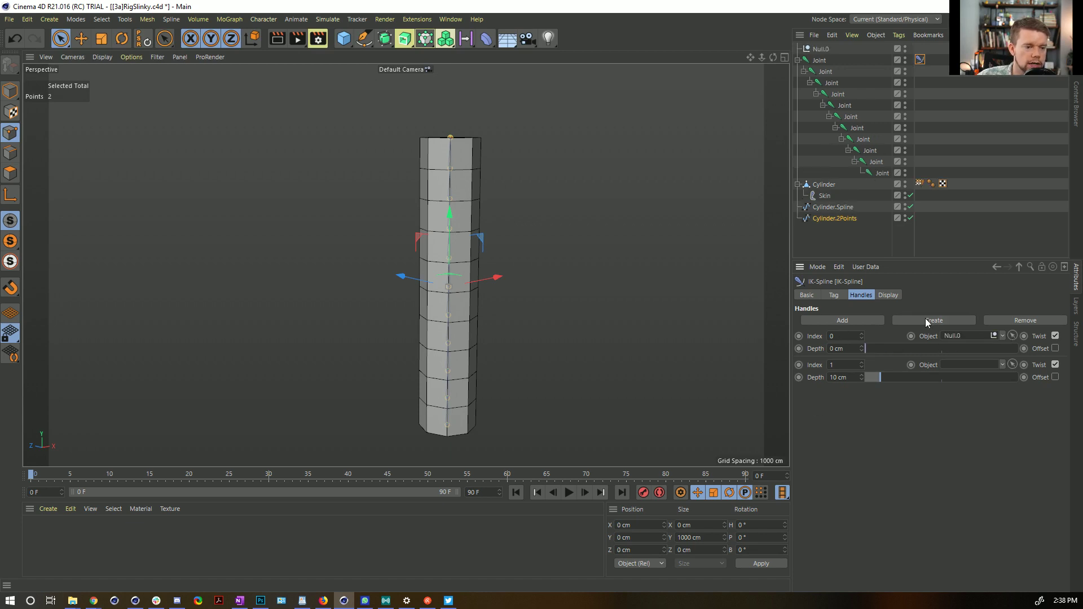
click(966, 320)
Try moving the Null.0 handle along its Y axis in Model mode, and undo the move.
click(821, 59)
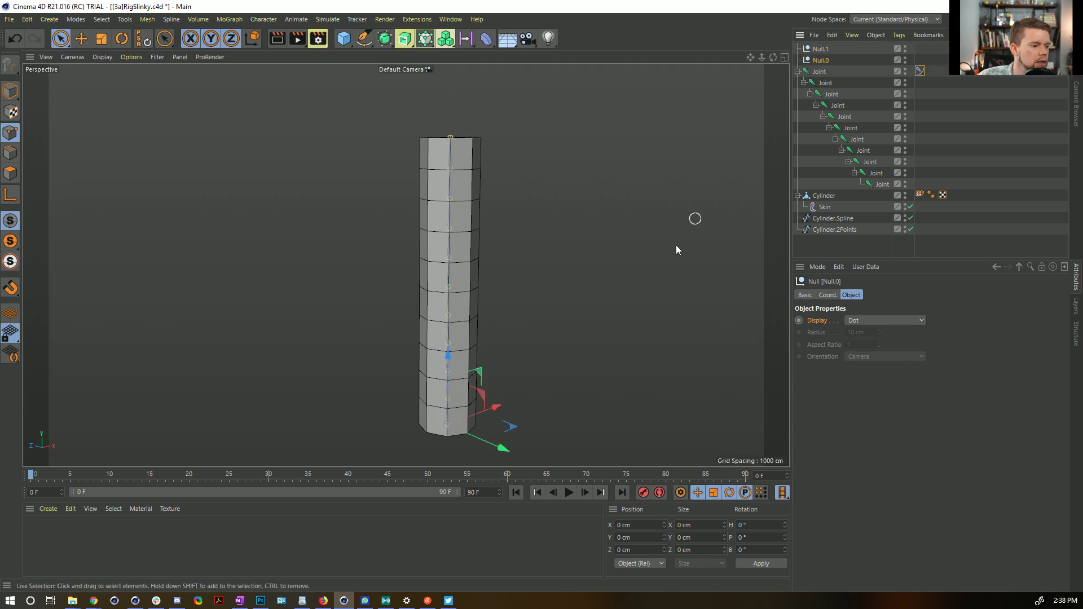
click(10, 91)
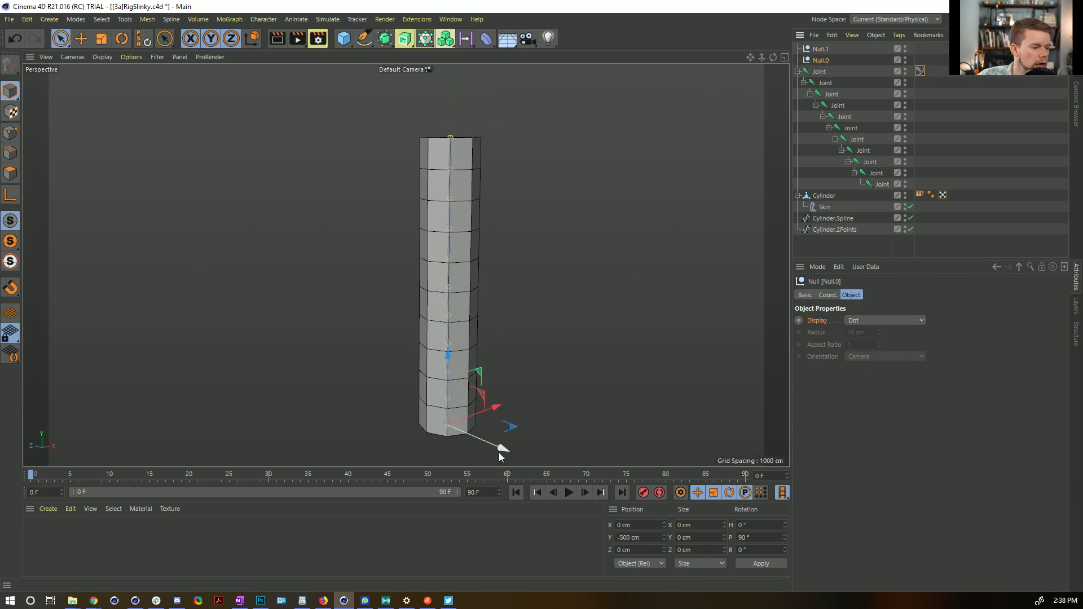
drag(500, 449, 399, 141)
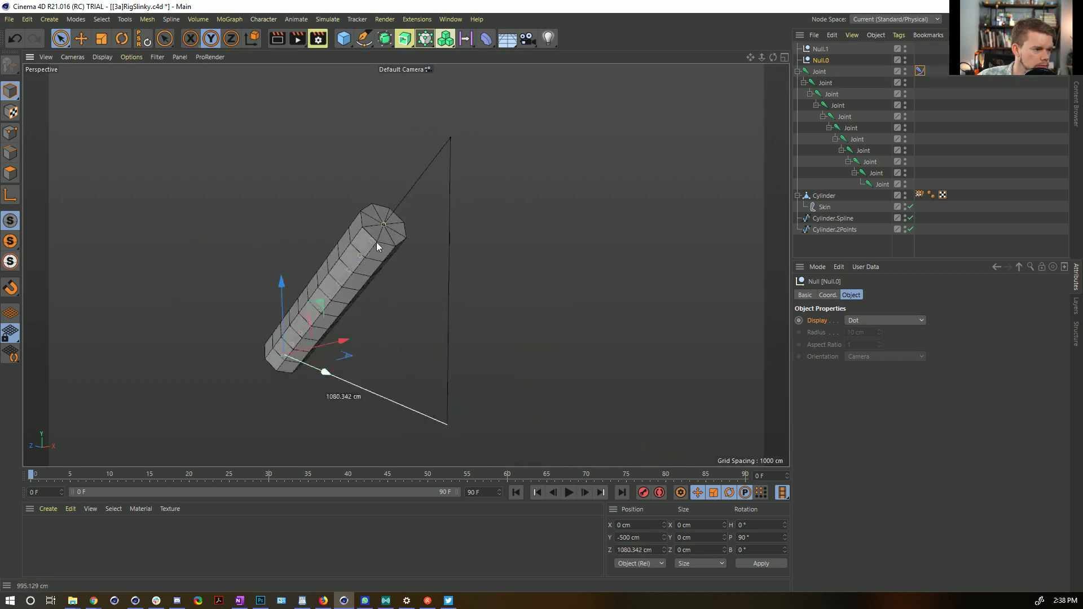
key(ctrl+z)
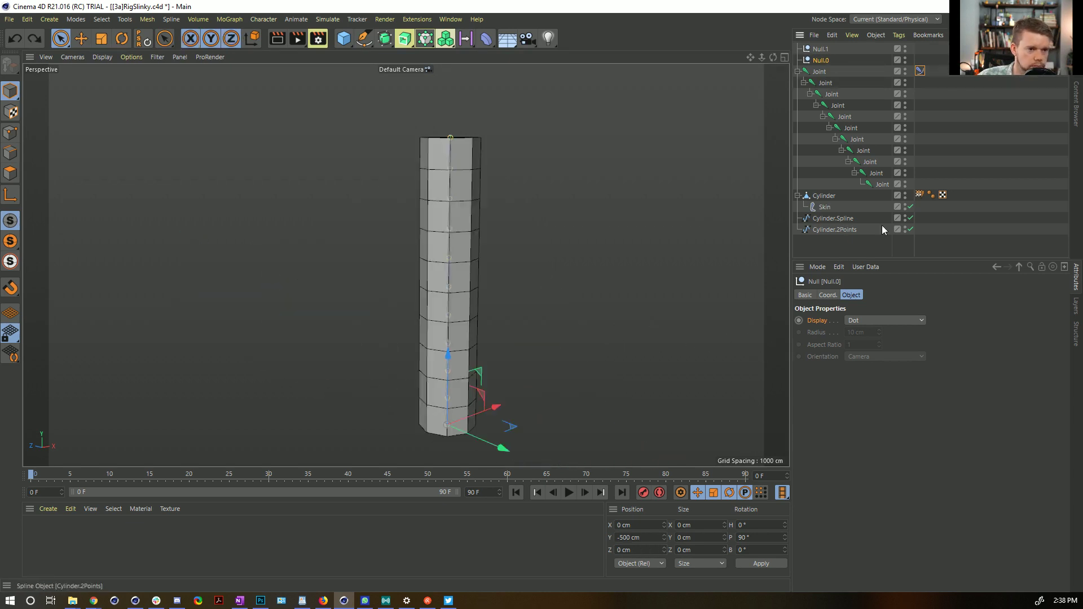
Disable the original Cylinder.Spline object.
click(911, 218)
click(828, 221)
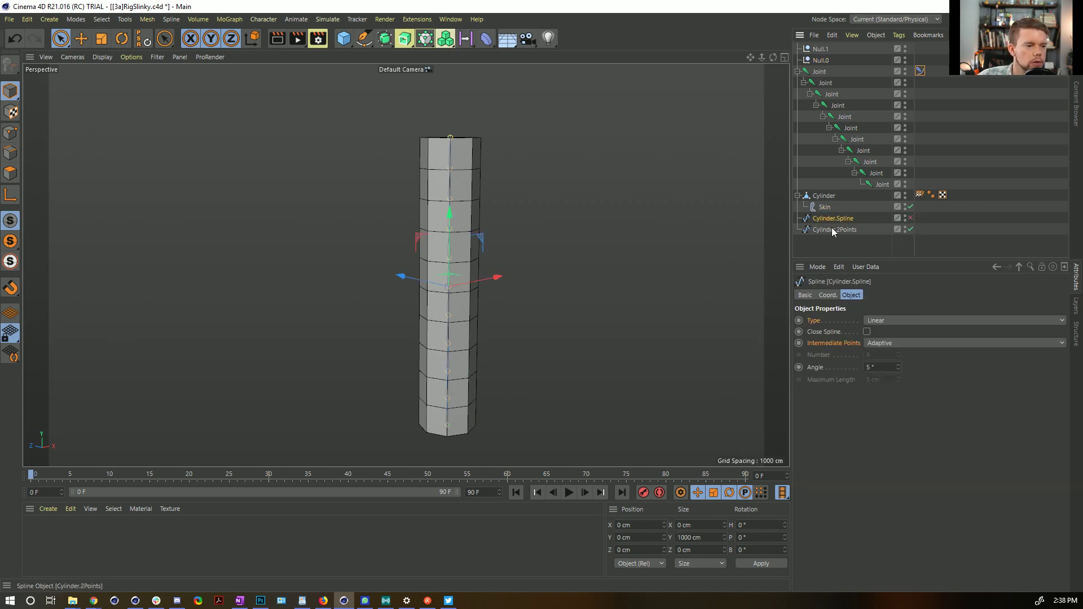
Add a Circle spline as the parent of Null.1 and another Circle spline as the parent of Null.0.
click(822, 51)
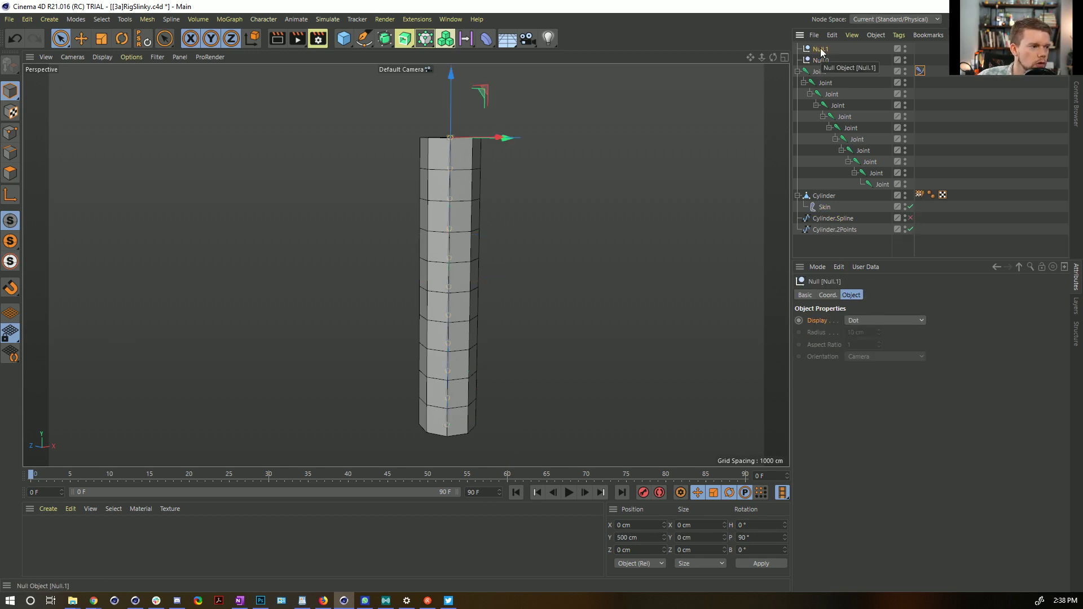
click(364, 39)
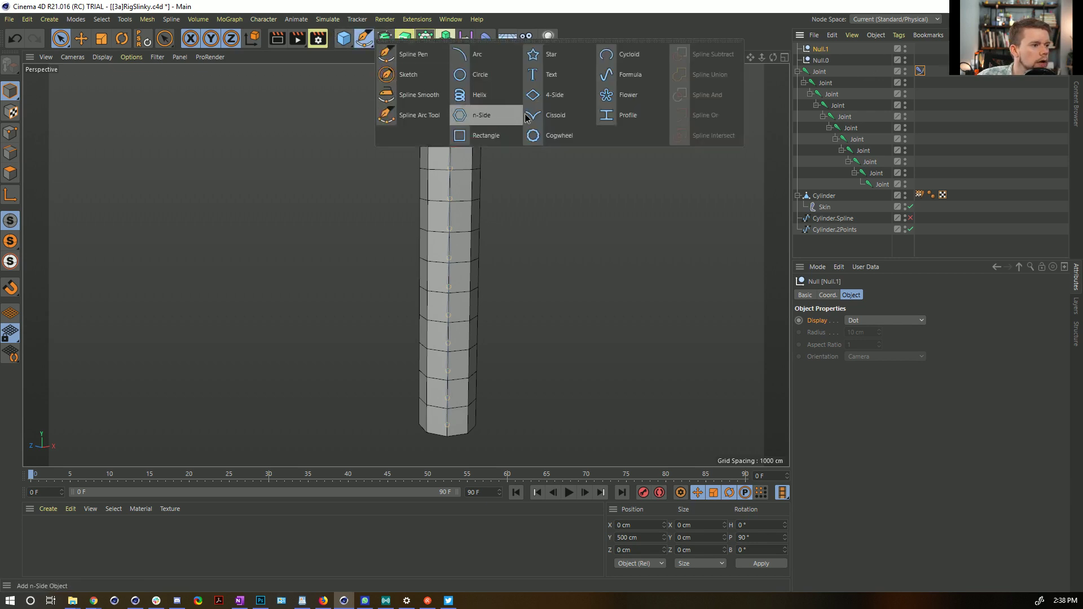
click(494, 78)
click(823, 72)
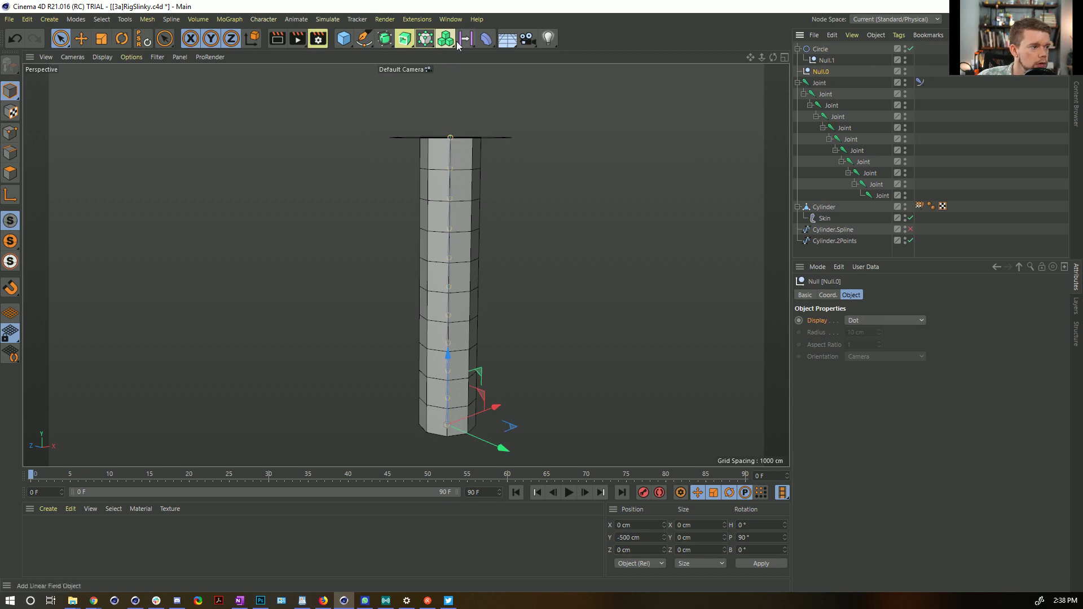
click(364, 39)
alt+click(478, 85)
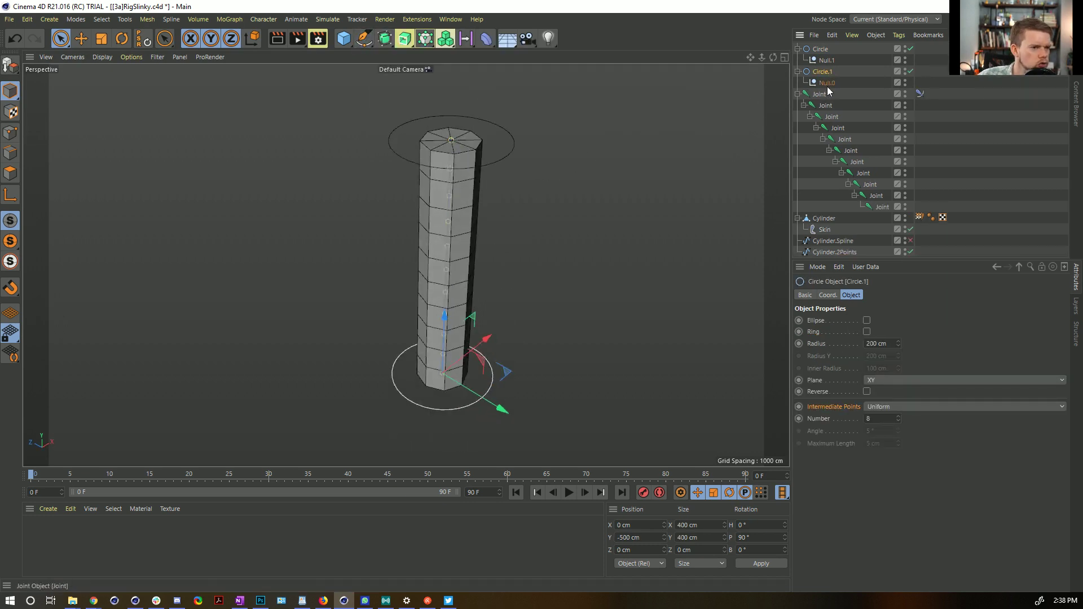
Group each of the two circle controls under its own null and expand both groups in the hierarchy.
key(alt+g)
click(816, 50)
key(alt+g)
click(797, 49)
click(797, 83)
Try moving the Circle control away from the cylinder's upper end, and return it to its parent null's origin with Reset PSR.
click(821, 60)
drag(512, 136, 322, 223)
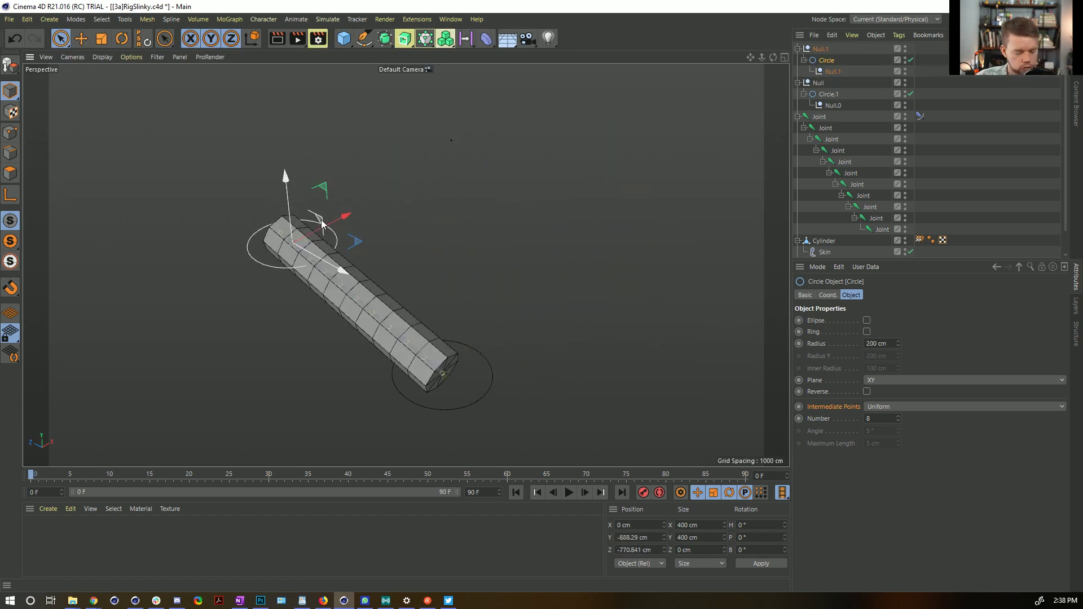
key(shift+c)
text(ps)
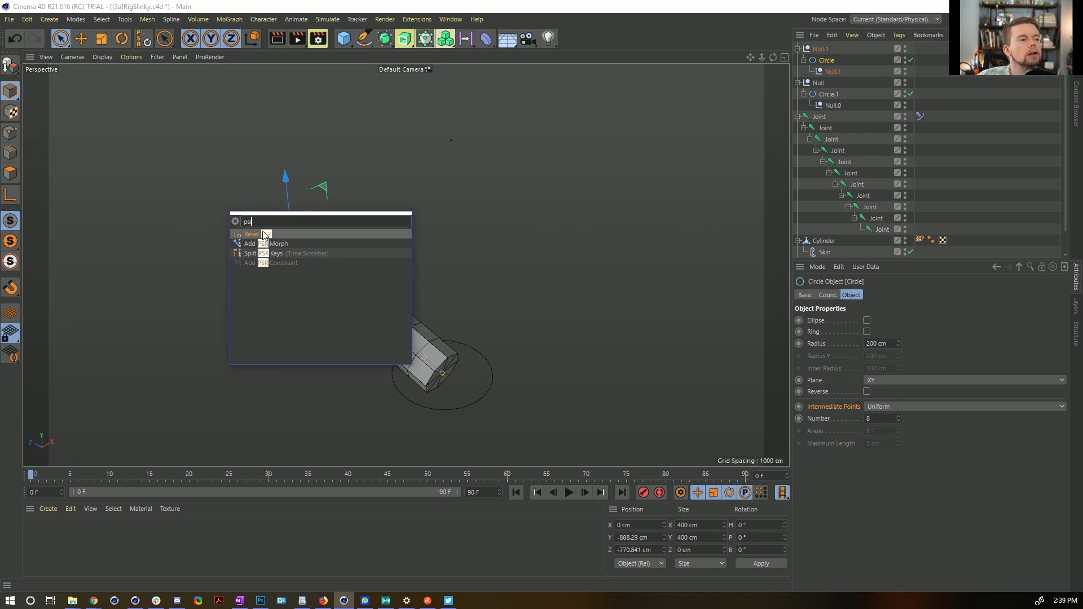
click(145, 43)
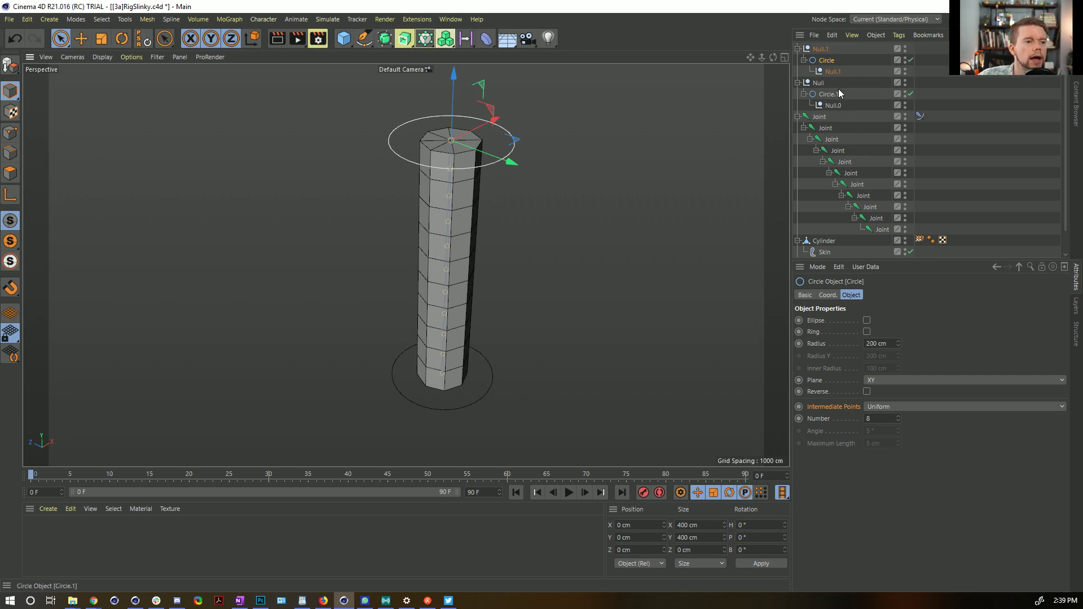
Try different depths for both IK-Spline handles, ending with each at 100 cm.
scroll(846, 170, down, 1)
click(853, 252)
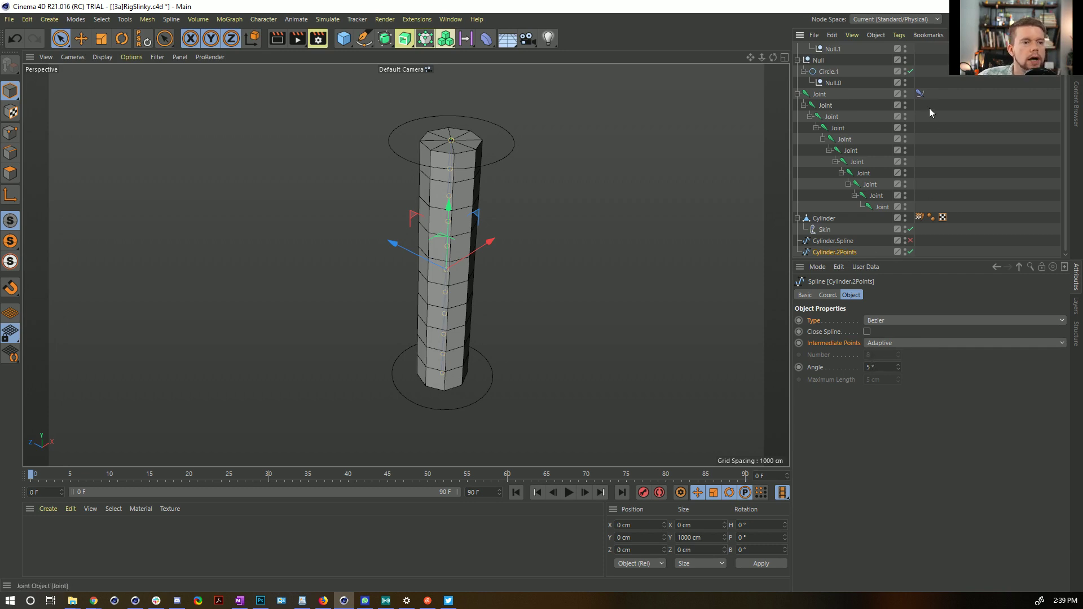
click(920, 93)
drag(873, 348, 1019, 361)
drag(956, 376, 1019, 377)
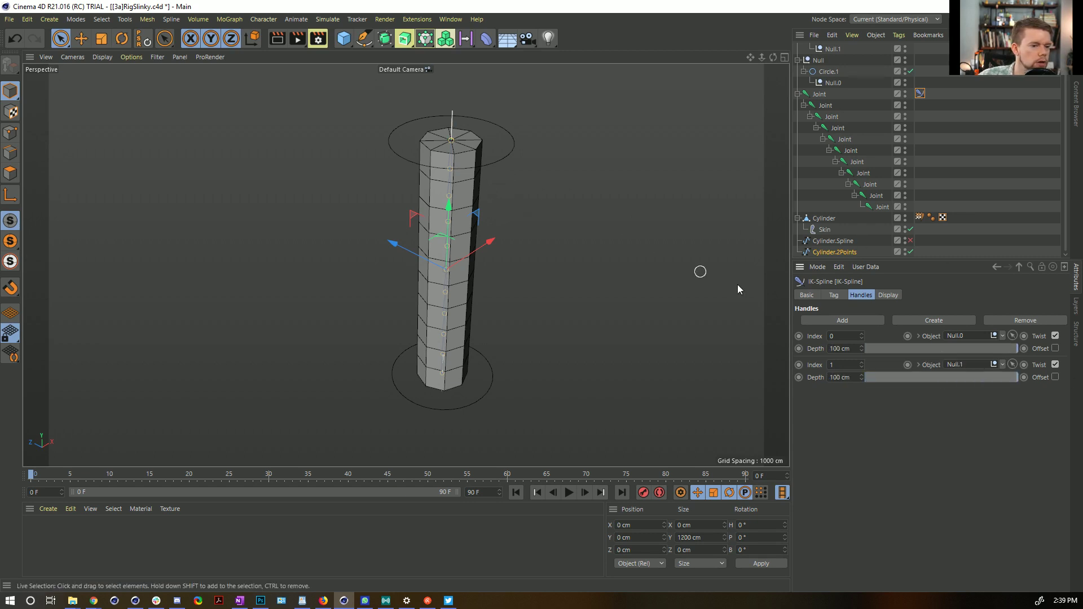
Move the Circle.1 control along its Y axis to about 456 cm to bend the cylinder.
click(828, 72)
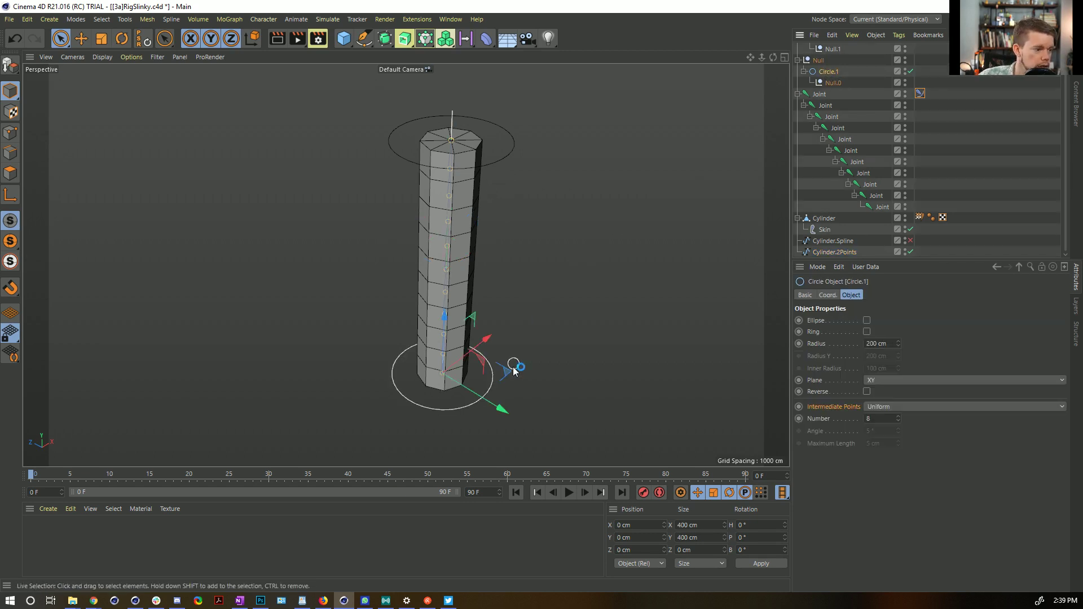
drag(502, 410, 536, 277)
alt+middle_drag(535, 277, 569, 370)
alt+drag(583, 394, 536, 402)
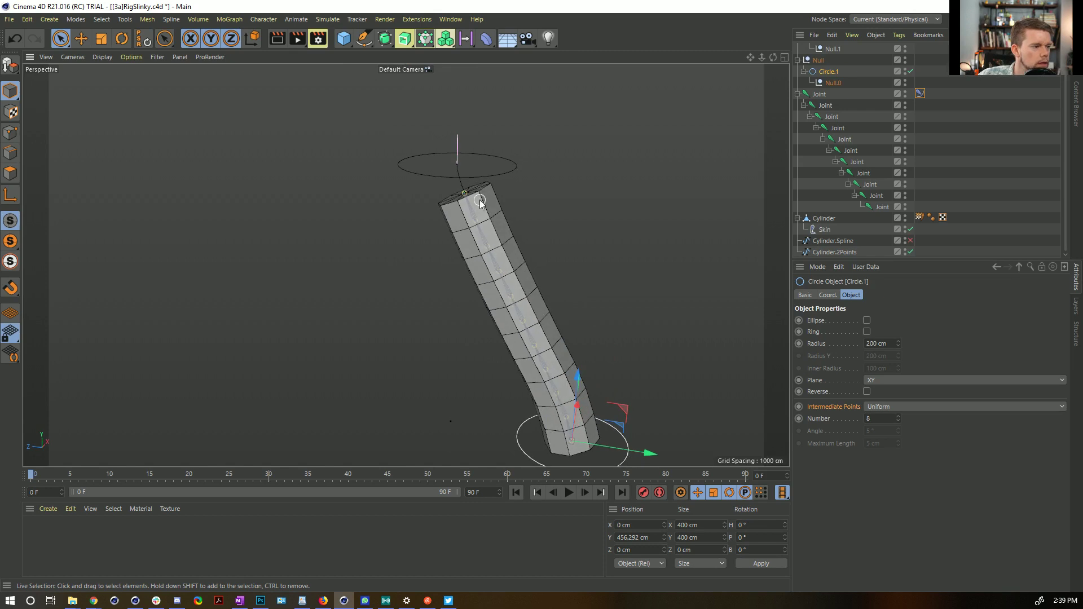
Set the depth of the IK-Spline tag's index 1 handle to 252 cm.
click(920, 93)
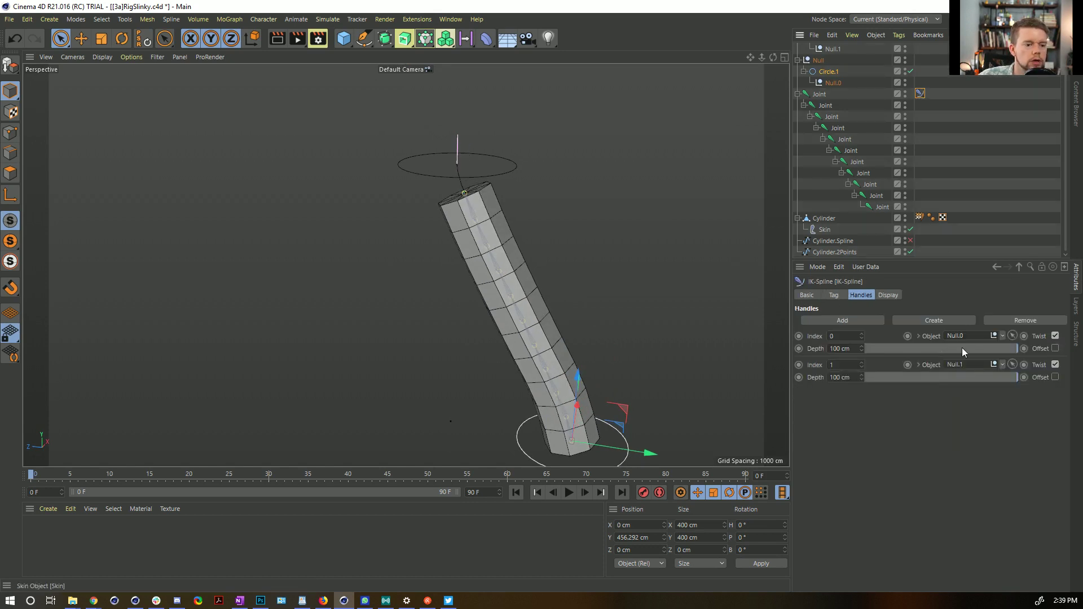
drag(926, 349, 1017, 349)
drag(952, 378, 1017, 377)
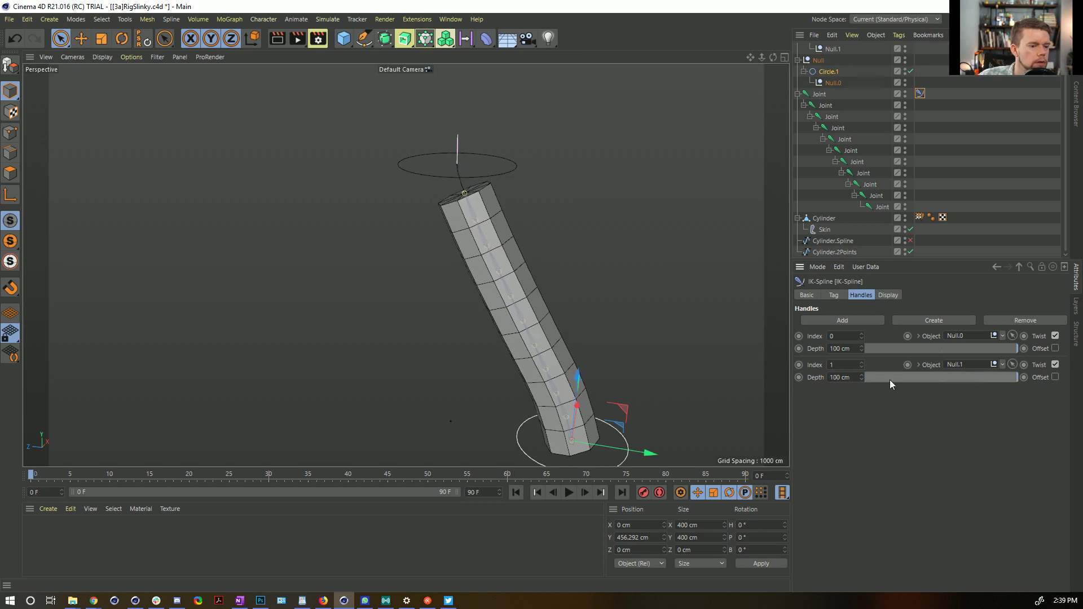
drag(863, 378, 861, 259)
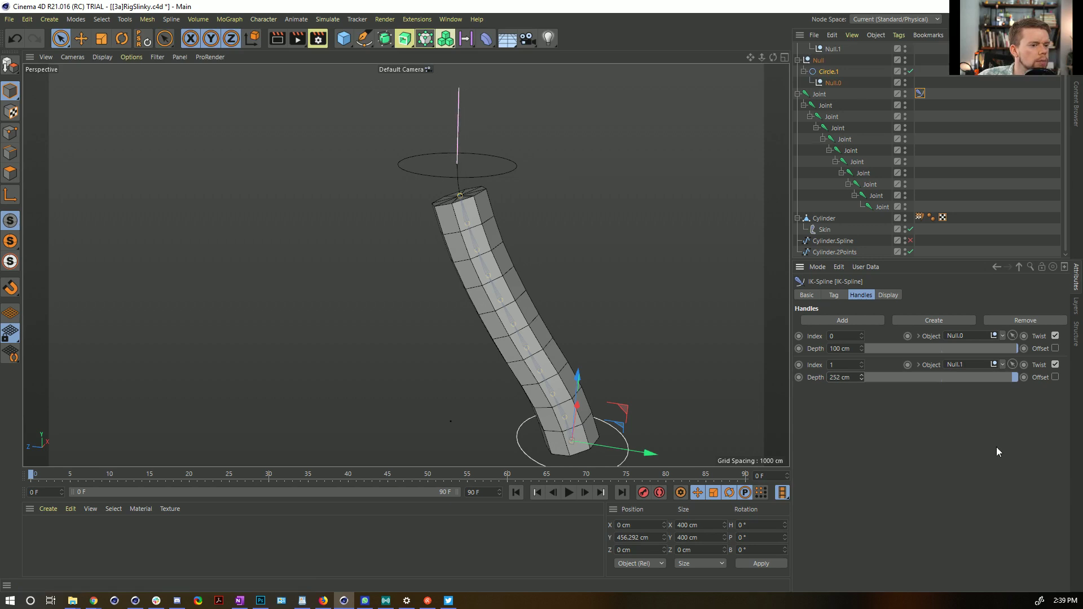
Set the IK-Spline tag's Type to Equal.
mouse_move(566, 232)
alt+mouse_down()
mouse_move(483, 222)
mouse_move(591, 248)
alt+mouse_up()
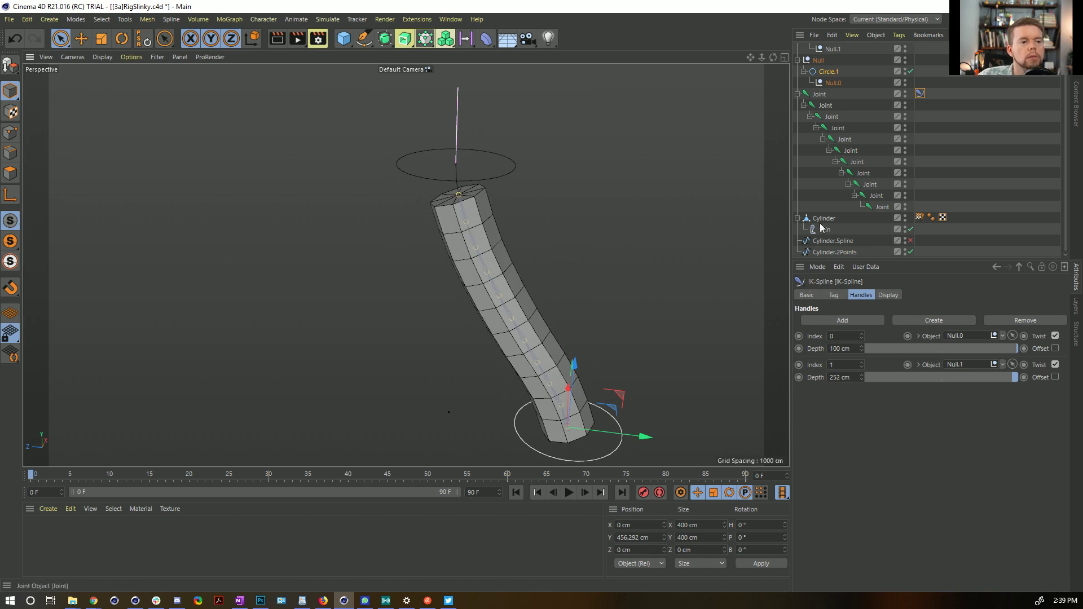
click(843, 295)
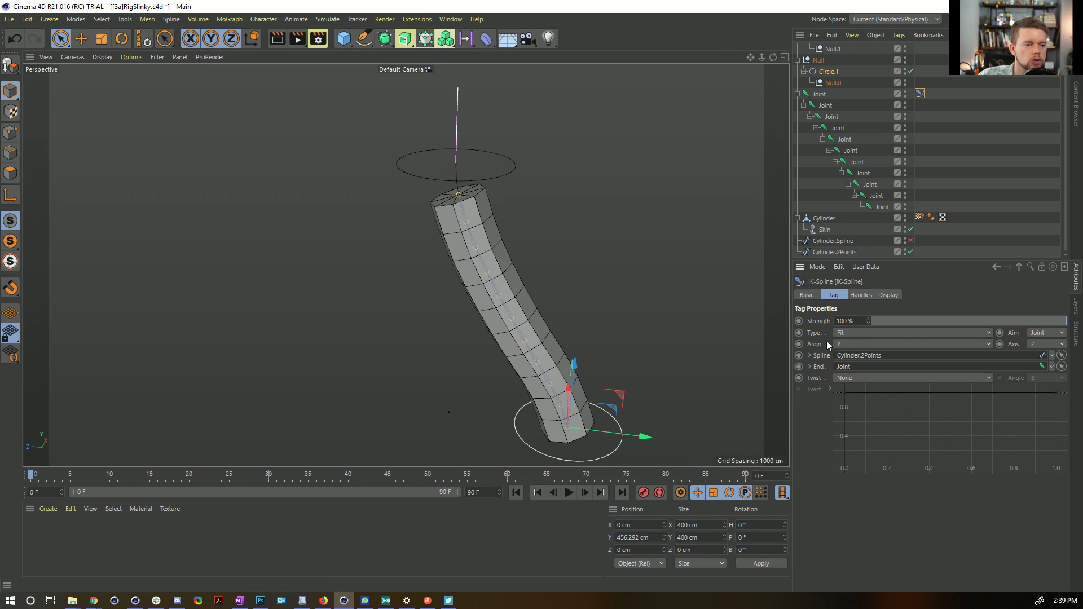
click(865, 334)
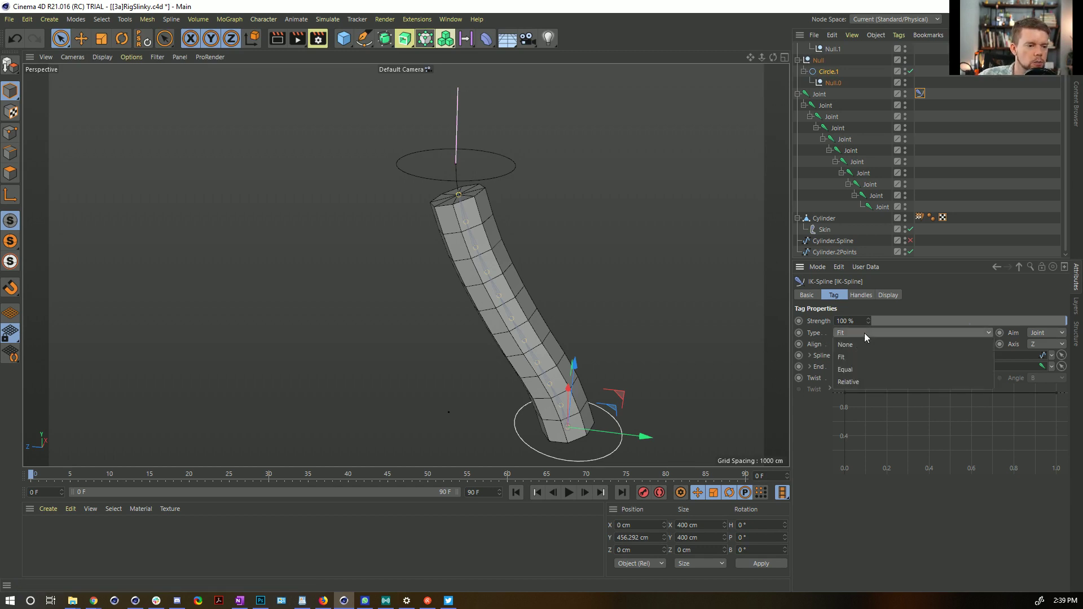
click(862, 373)
alt+drag(500, 253, 475, 267)
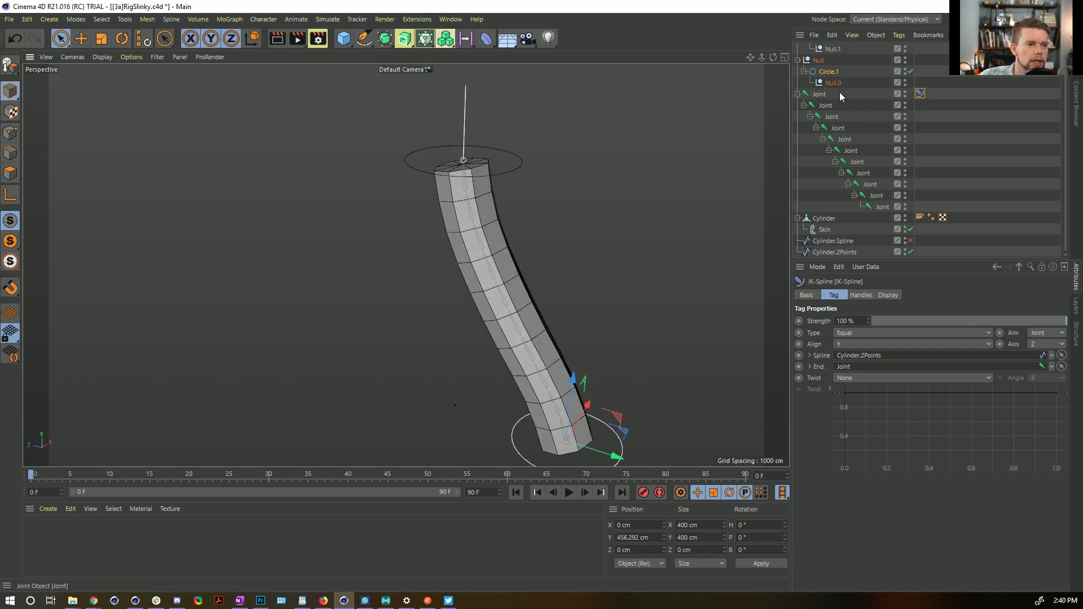
Move the Circle.1 control outward and upward to about Y 773 cm and Z 367 cm.
click(825, 72)
drag(613, 420, 618, 307)
key(ctrl+z)
Flip the Circle control upside down and move it down level with Circle.1, bending the cylinder into an arch.
scroll(841, 58, up, 1)
click(825, 60)
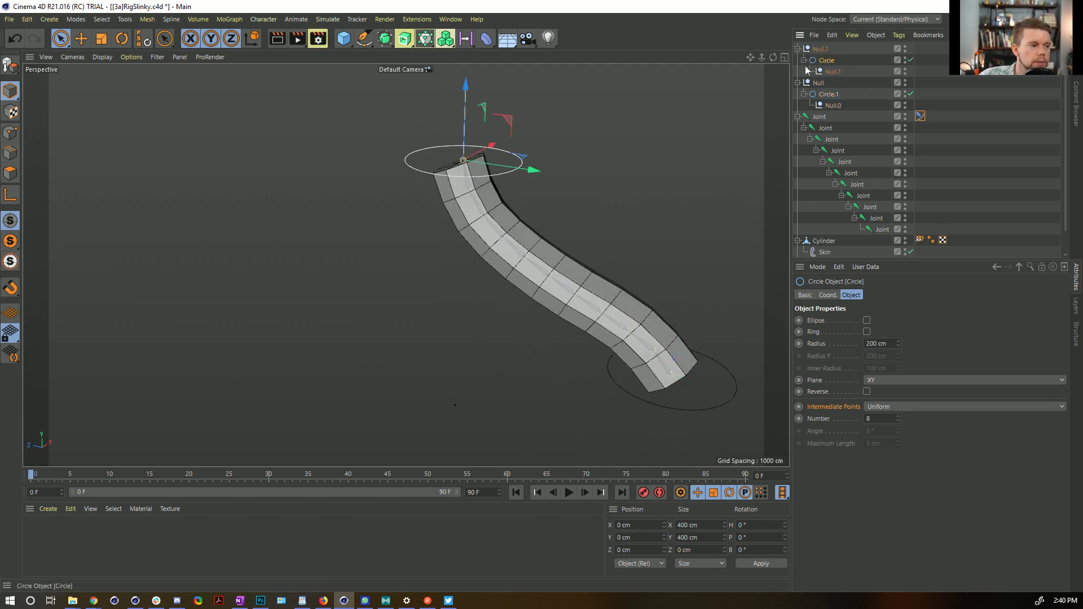
key(r)
drag(499, 139, 489, 368)
key(e)
alt+drag(568, 376, 703, 313)
Set the IK-Spline handle depths to 467 cm for index 0 and 451 cm for index 1.
click(829, 97)
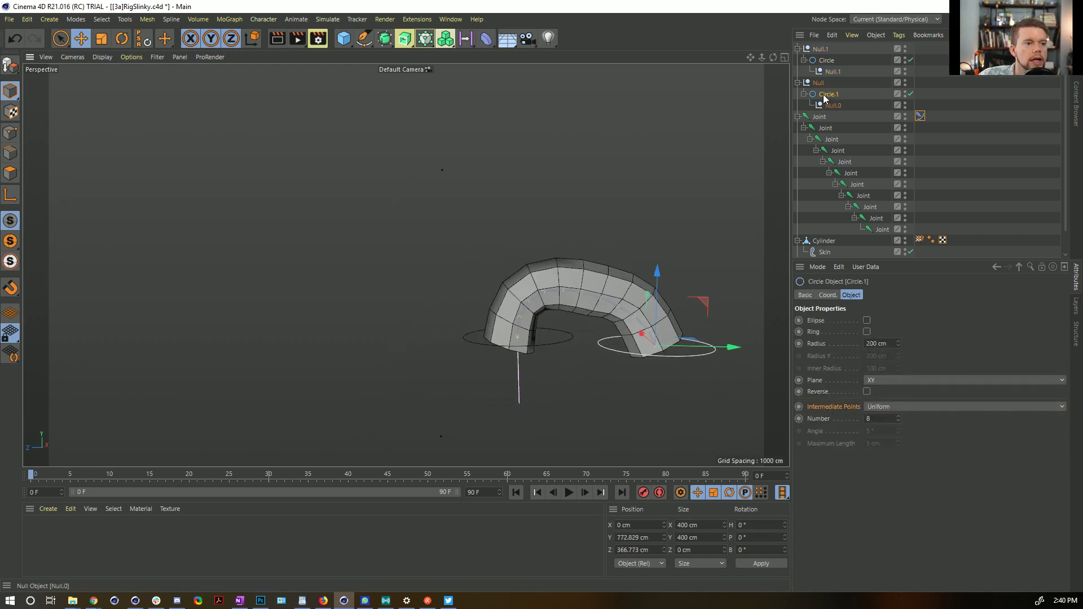
click(920, 118)
click(861, 296)
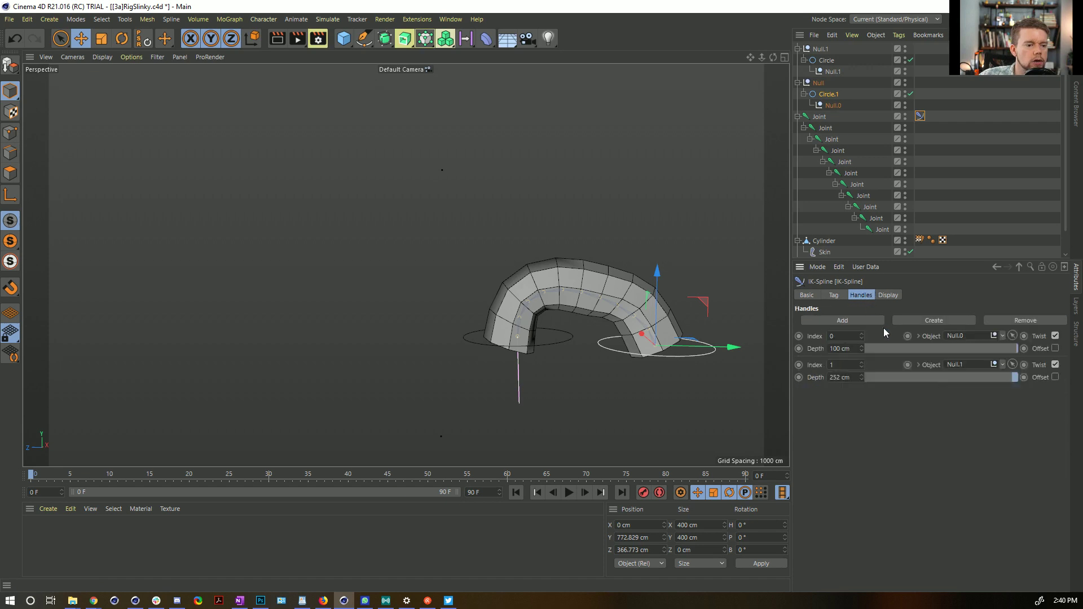
drag(862, 353, 903, 338)
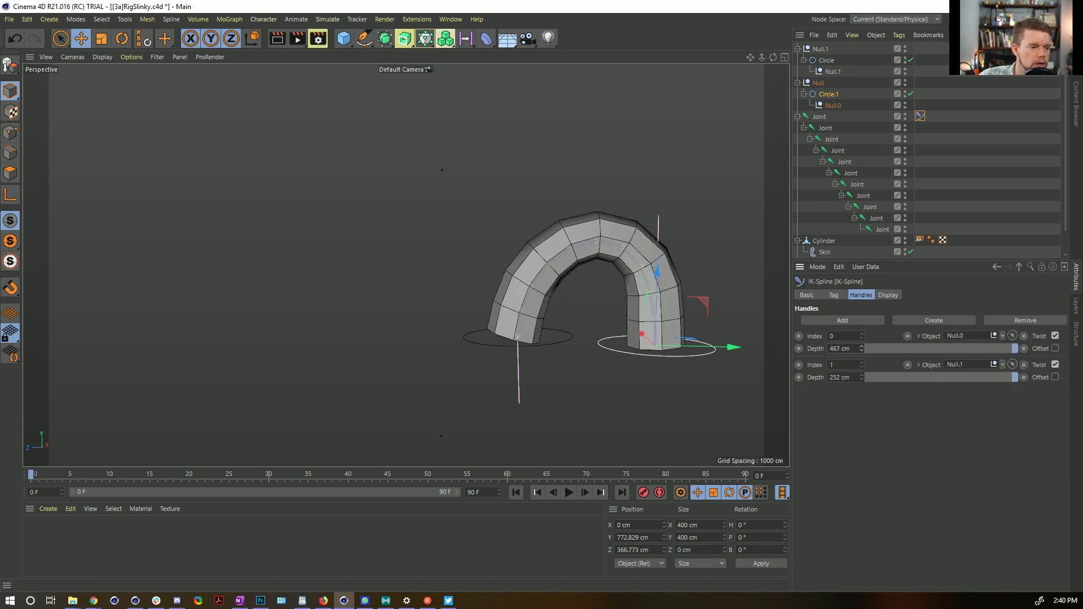
drag(865, 373, 900, 365)
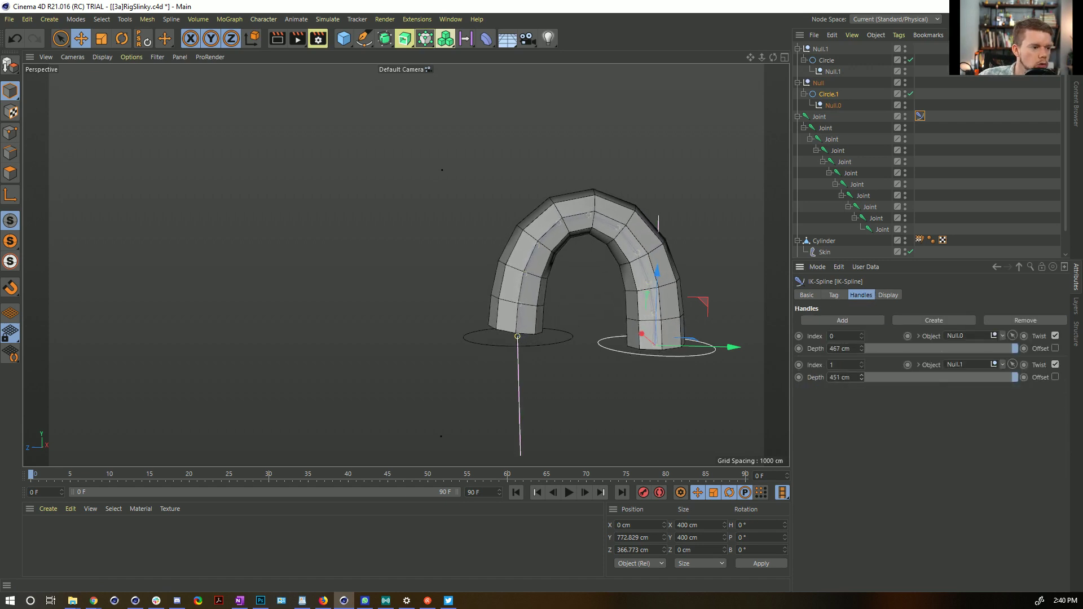
Adjust the Circle.1 control's position to about Y 760 cm and Z 399 cm so both ends of the arch line up.
click(837, 94)
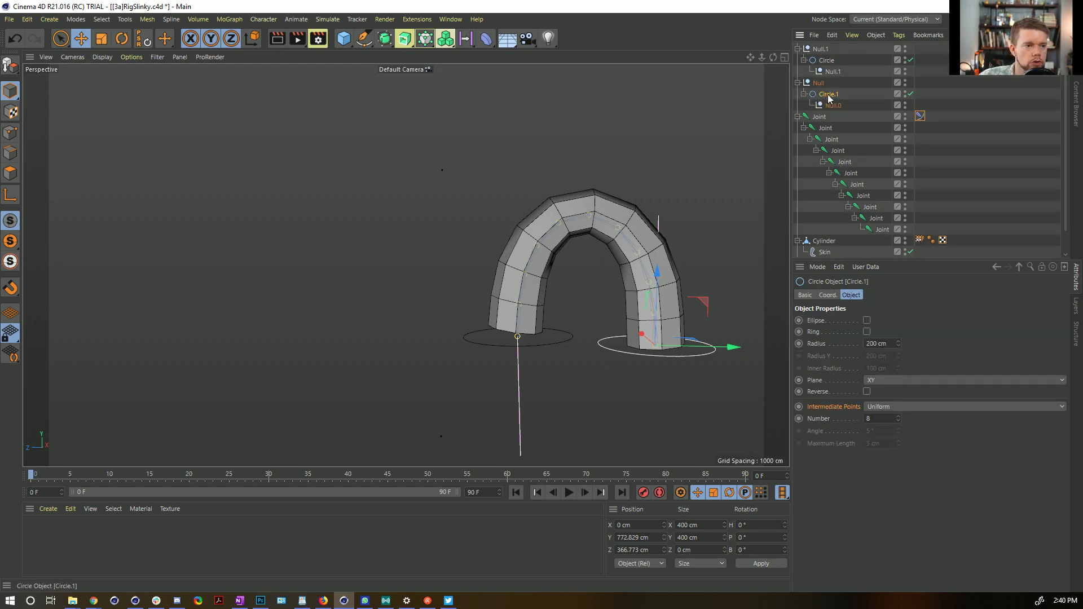
drag(708, 306, 613, 263)
scroll(613, 263, down, 2)
alt+middle_drag(600, 272, 557, 350)
drag(578, 309, 649, 362)
scroll(597, 427, up, 5)
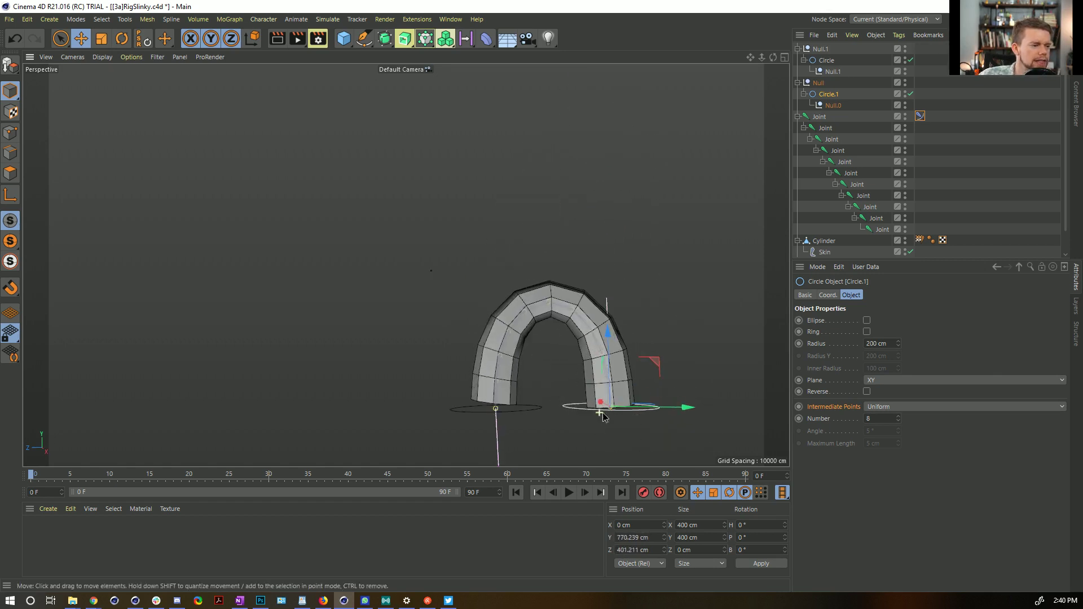
drag(611, 310, 609, 309)
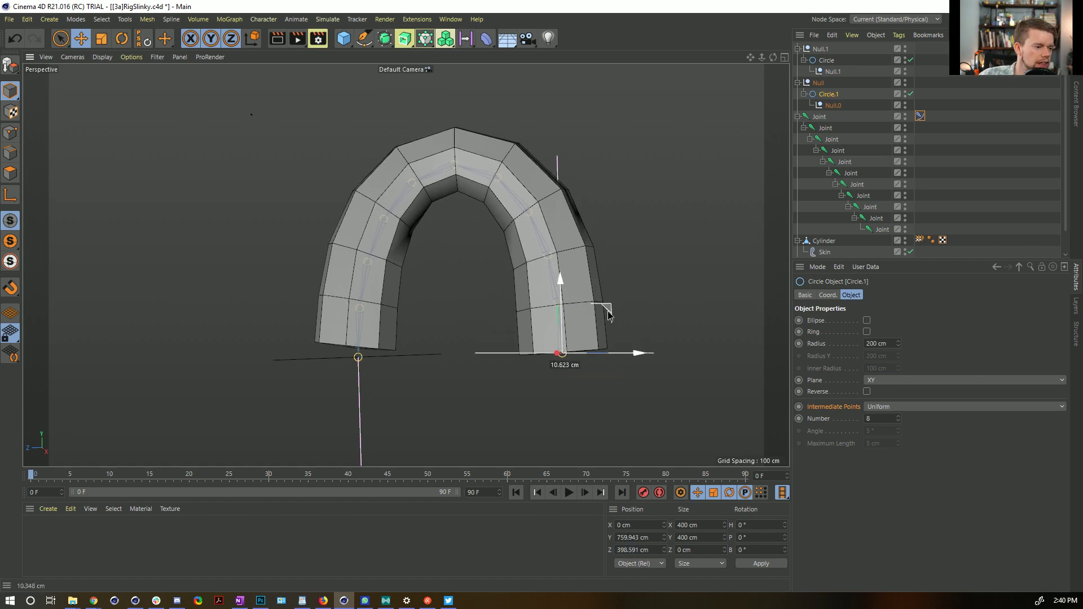
mouse_move(589, 358)
alt+mouse_down()
mouse_move(591, 381)
mouse_move(583, 369)
alt+mouse_up()
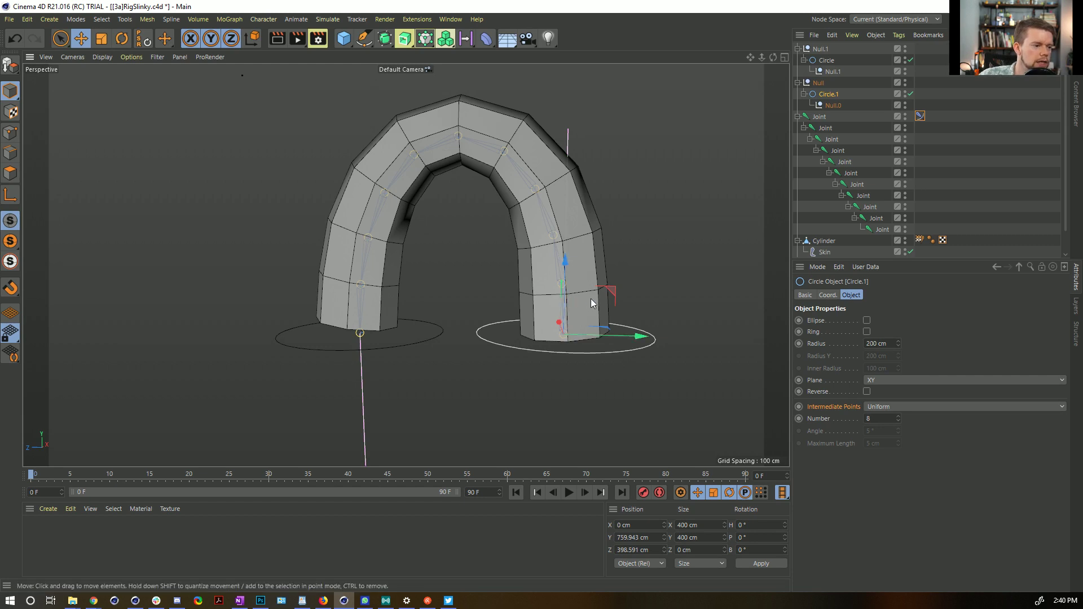
Try tilting the Circle.1 control to a pitch of about 5°, and undo the rotation.
key(r)
drag(603, 299, 604, 304)
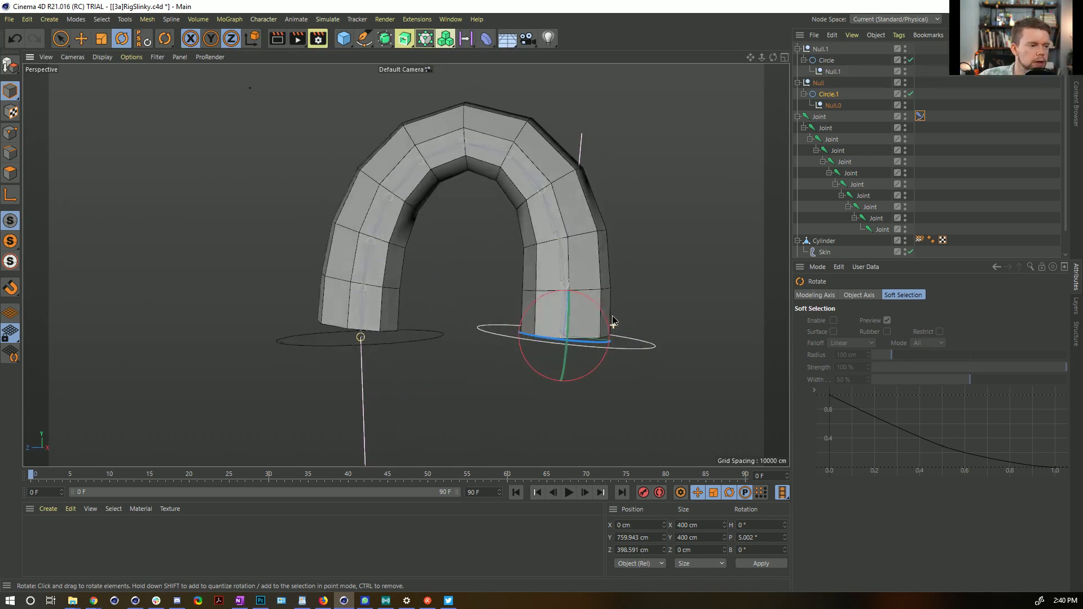
key(ctrl+z)
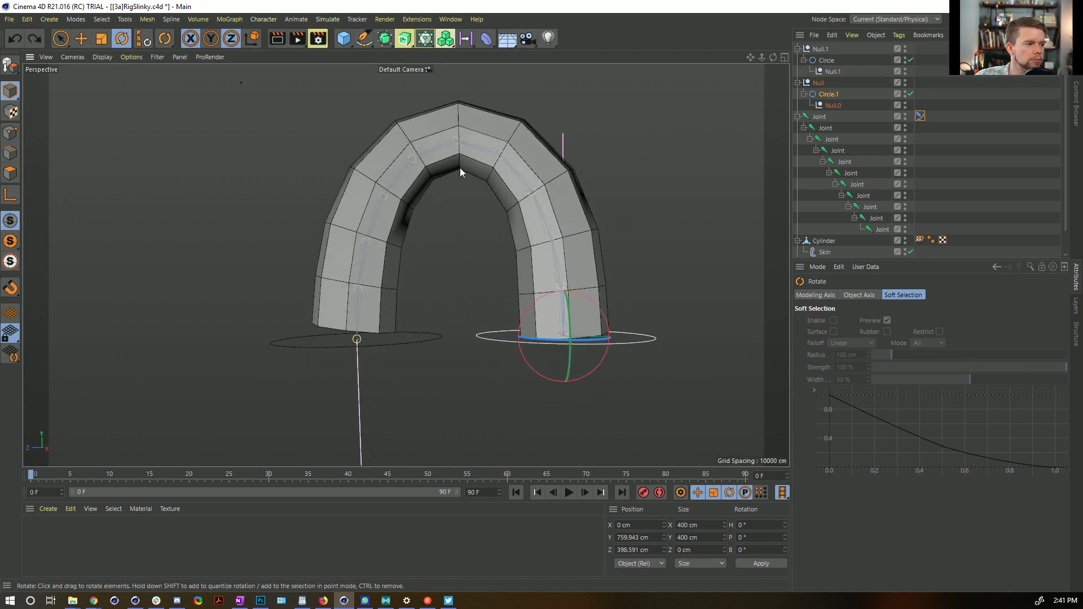
Examine the bent arch together with the IK-Spline handle settings and the joints in the cylinder's Weight tag.
alt+drag(455, 176, 497, 195)
scroll(565, 319, down, 5)
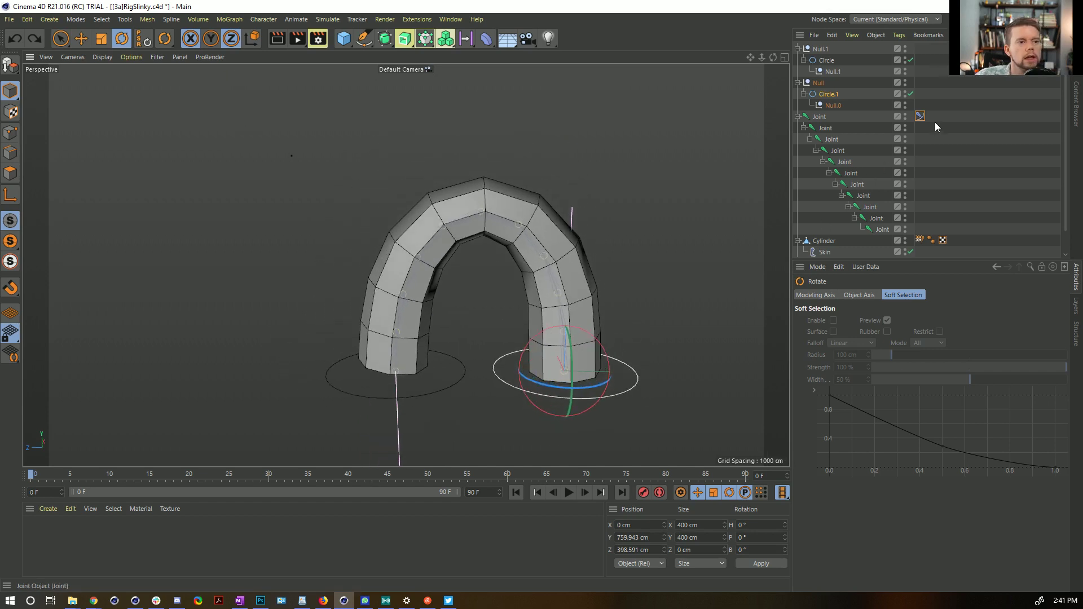
click(920, 116)
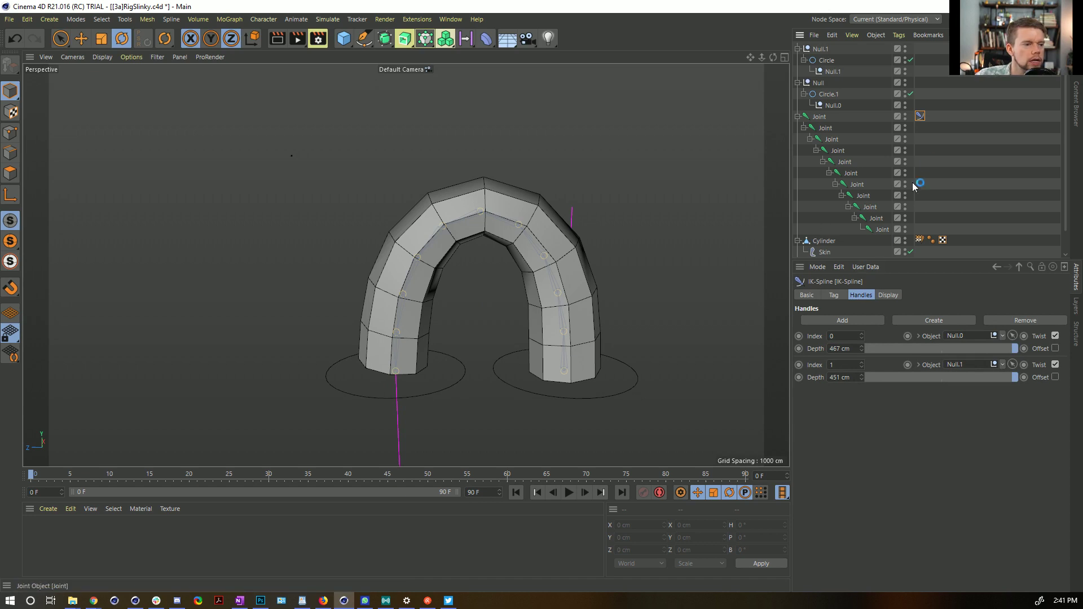
alt+drag(489, 227, 483, 231)
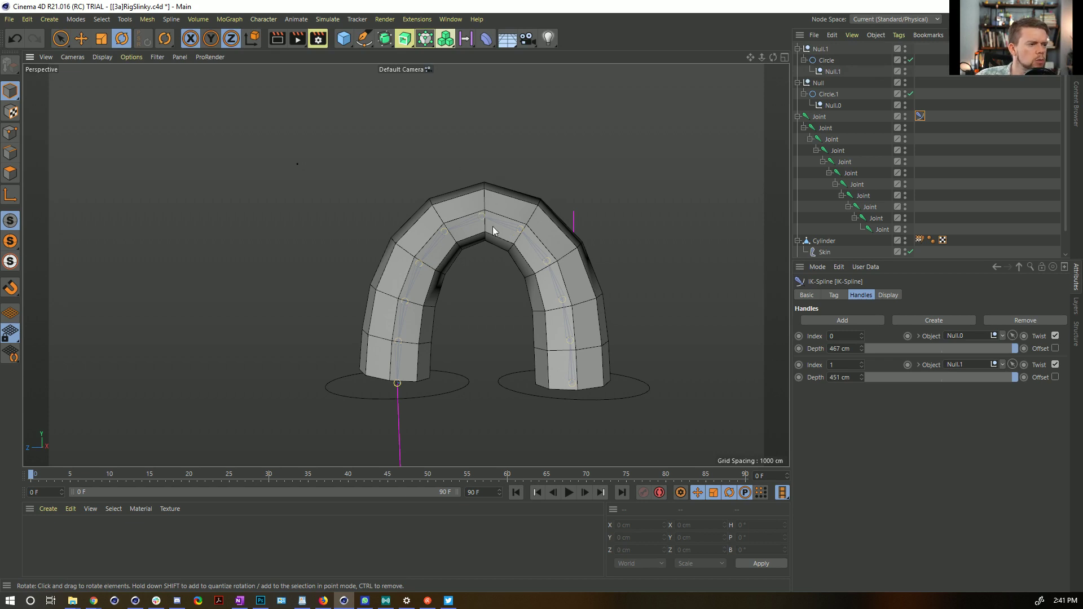
click(919, 240)
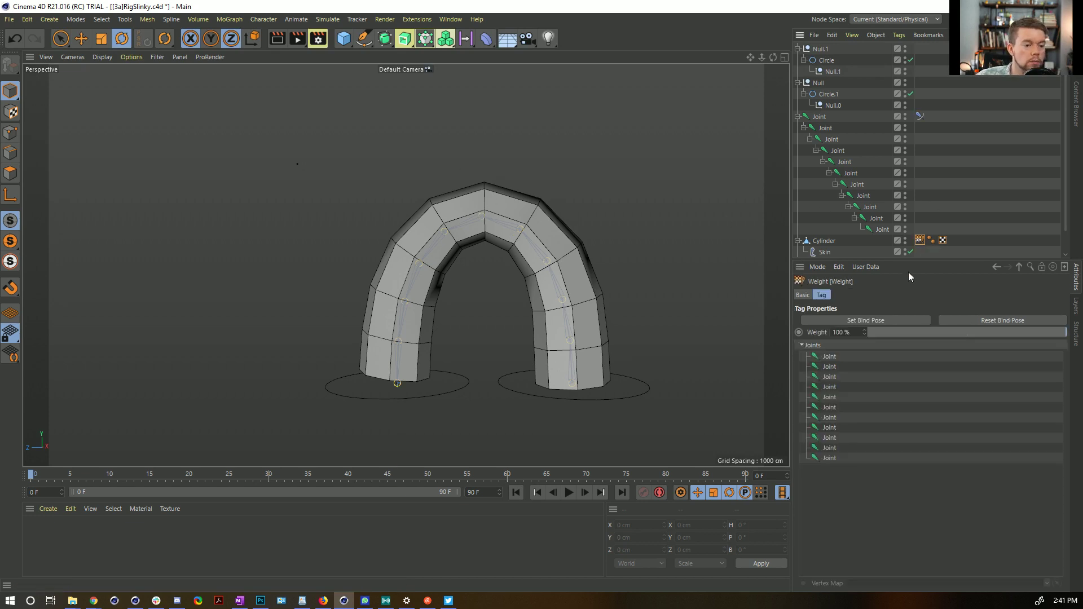
Set the Skin deformer's Length to Volume Scale and keep its Type at Linear.
click(821, 251)
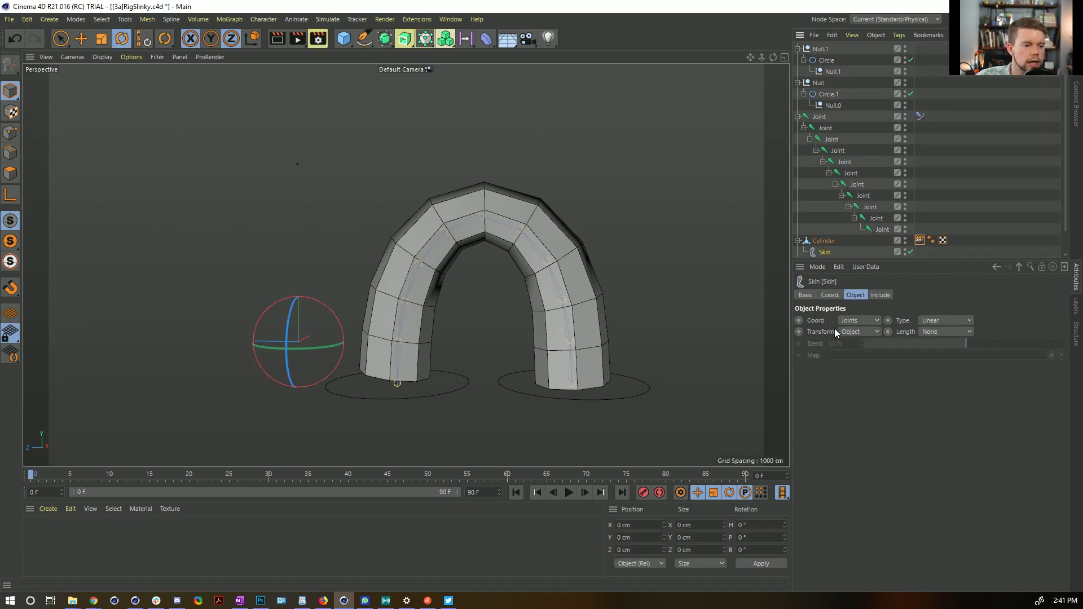
click(933, 332)
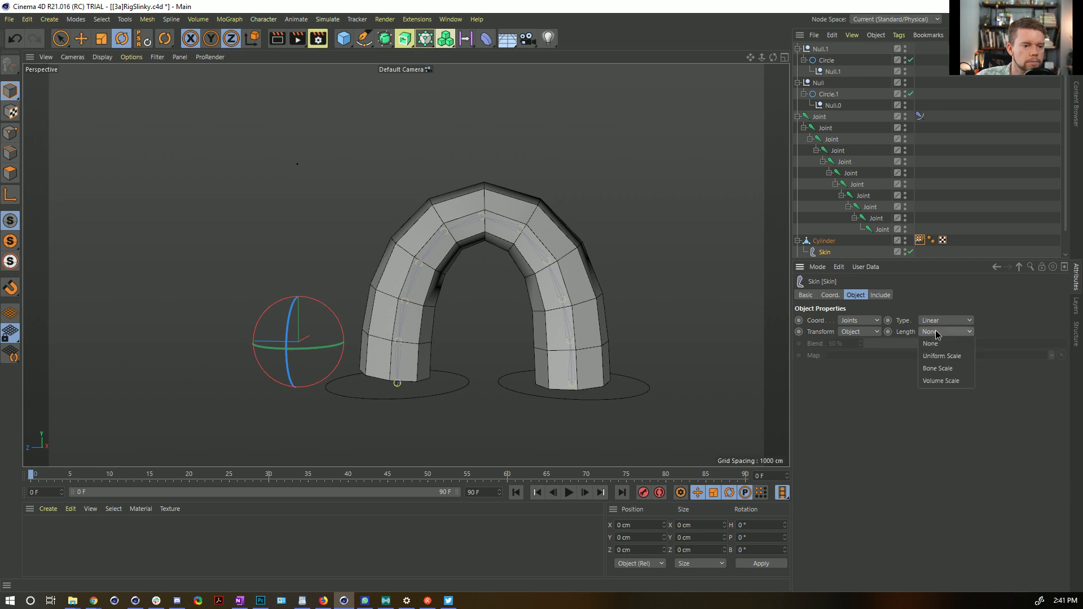
click(959, 381)
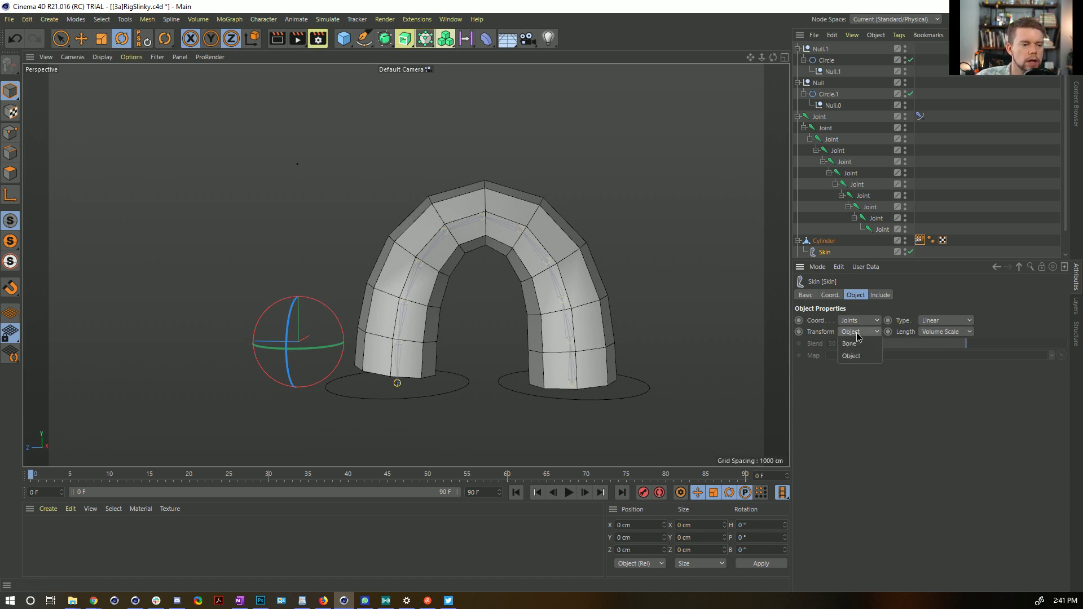
click(937, 320)
click(936, 322)
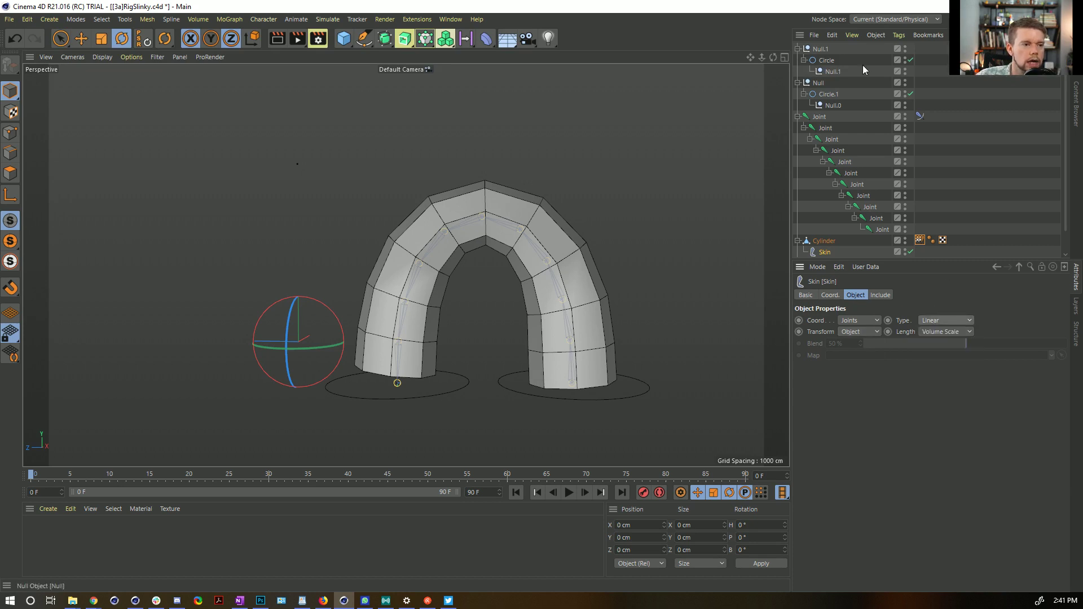
Move the Circle.1 control farther from the other end, to about Y 865 cm and Z 378 cm.
click(818, 82)
key(e)
drag(617, 348, 657, 356)
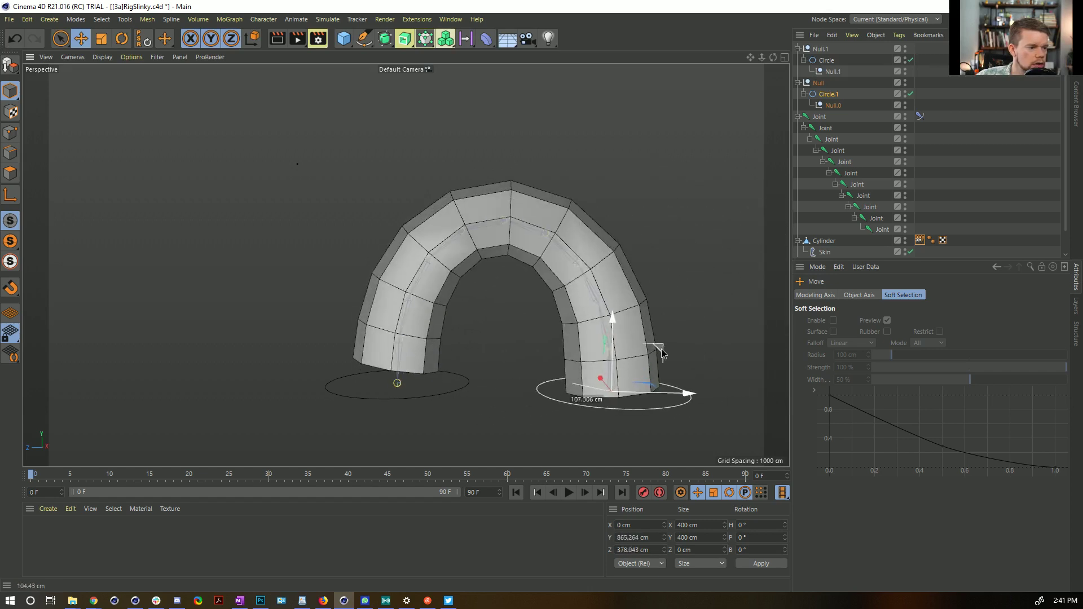
Set the Skin deformer's Length to Uniform Scale.
click(825, 252)
click(940, 332)
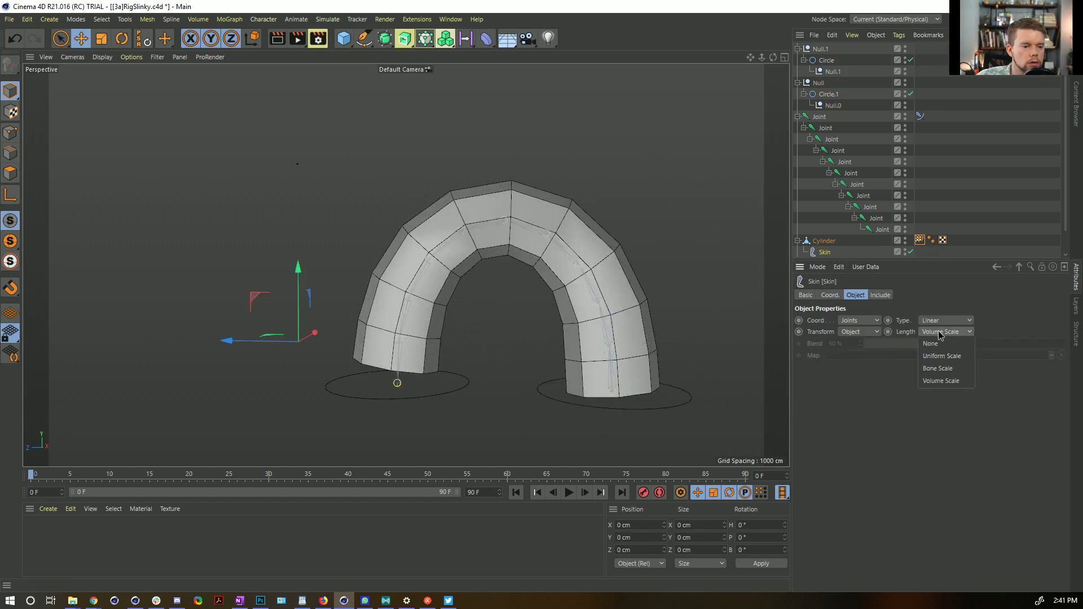
click(957, 357)
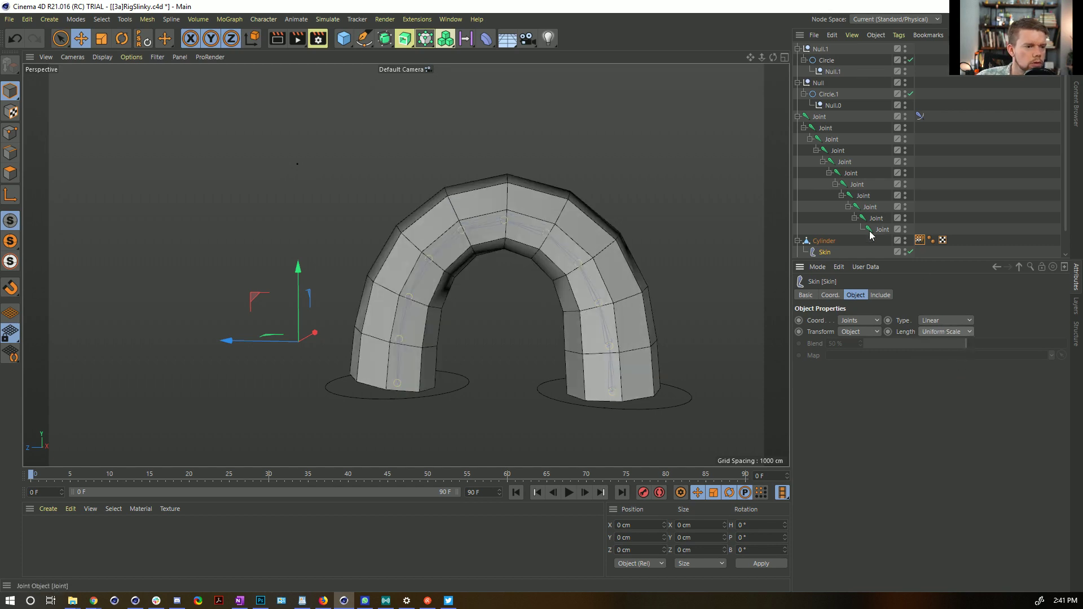
Try moving the Circle.1 control to test the skin scaling, and undo the moves.
click(828, 94)
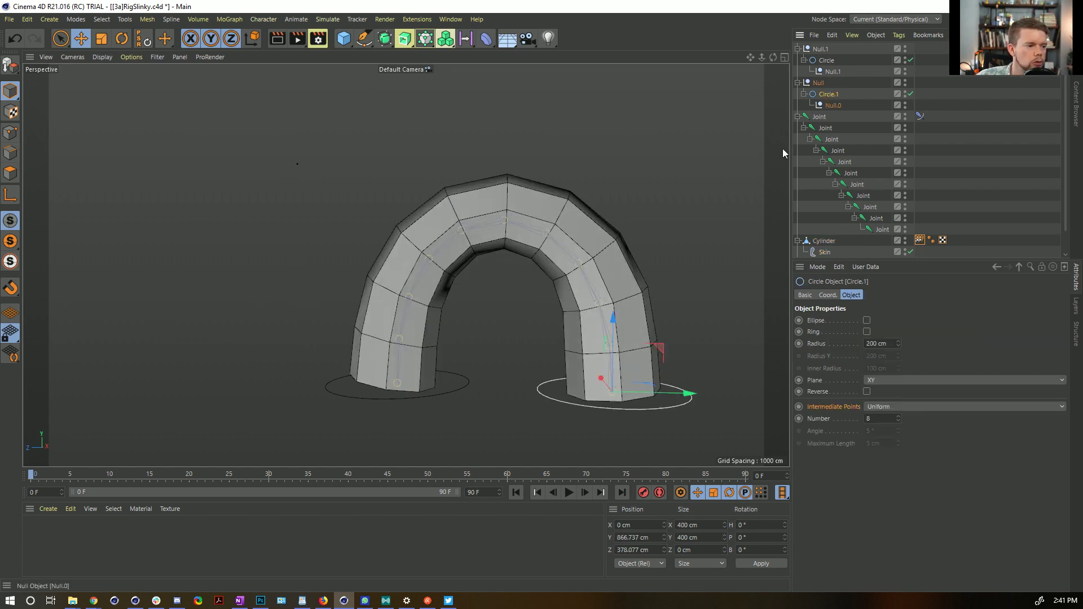
click(662, 350)
key(ctrl+z)
drag(660, 350, 733, 344)
key(ctrl+z)
Set the Skin deformer's Transform to Bone and its Length to Volume Scale, keeping the Type at Linear.
click(821, 252)
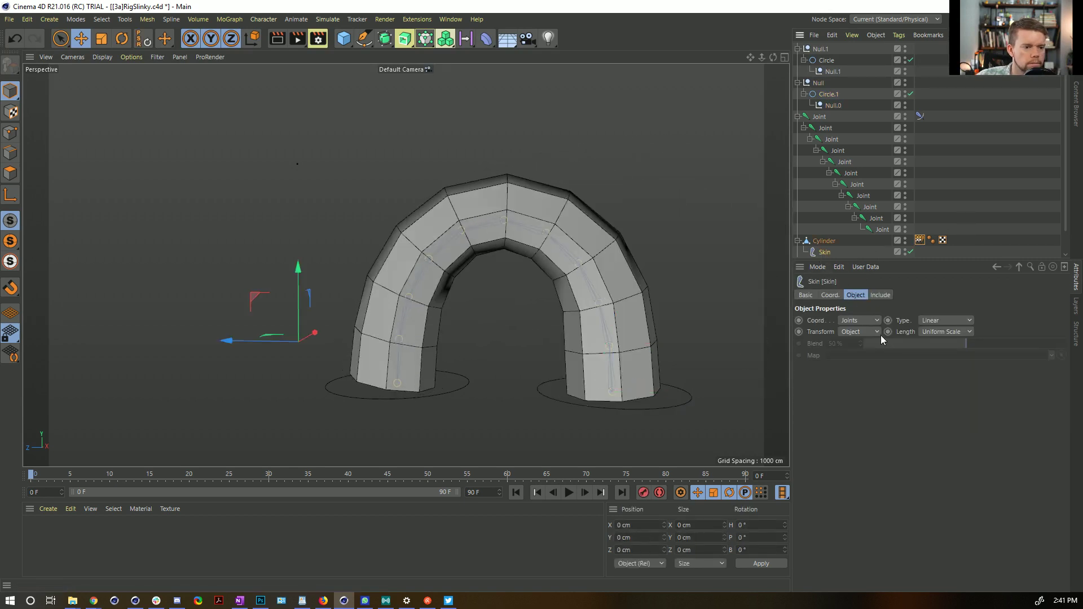
click(937, 321)
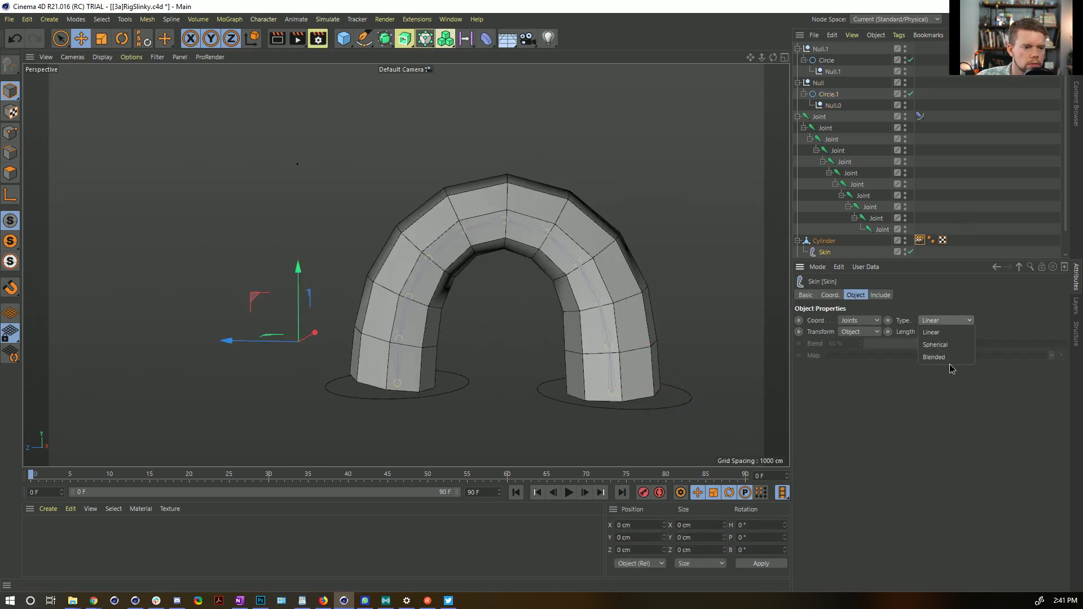
click(868, 333)
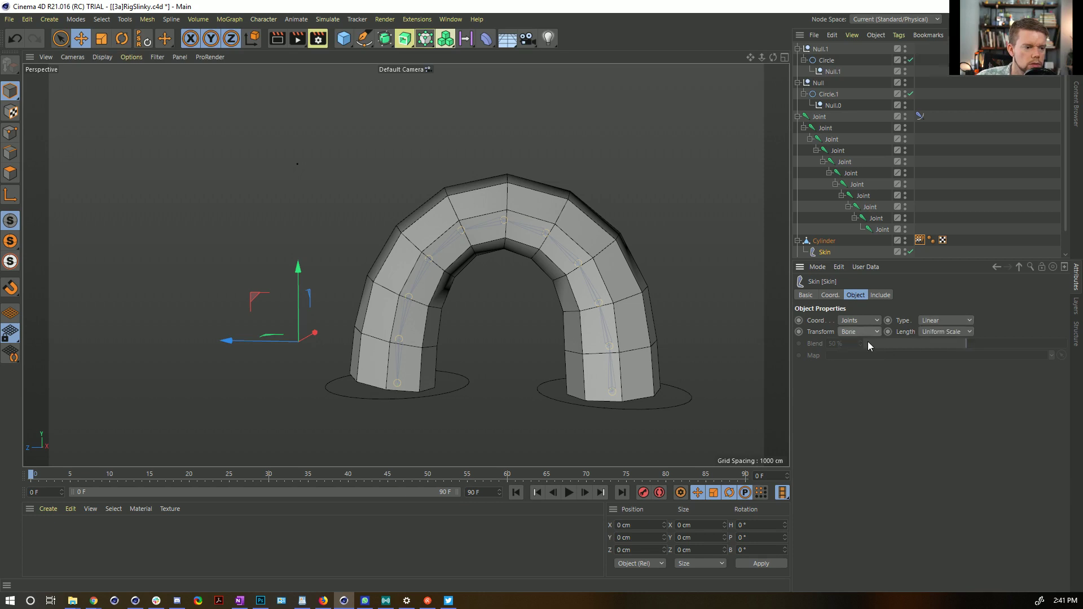
click(959, 332)
click(949, 379)
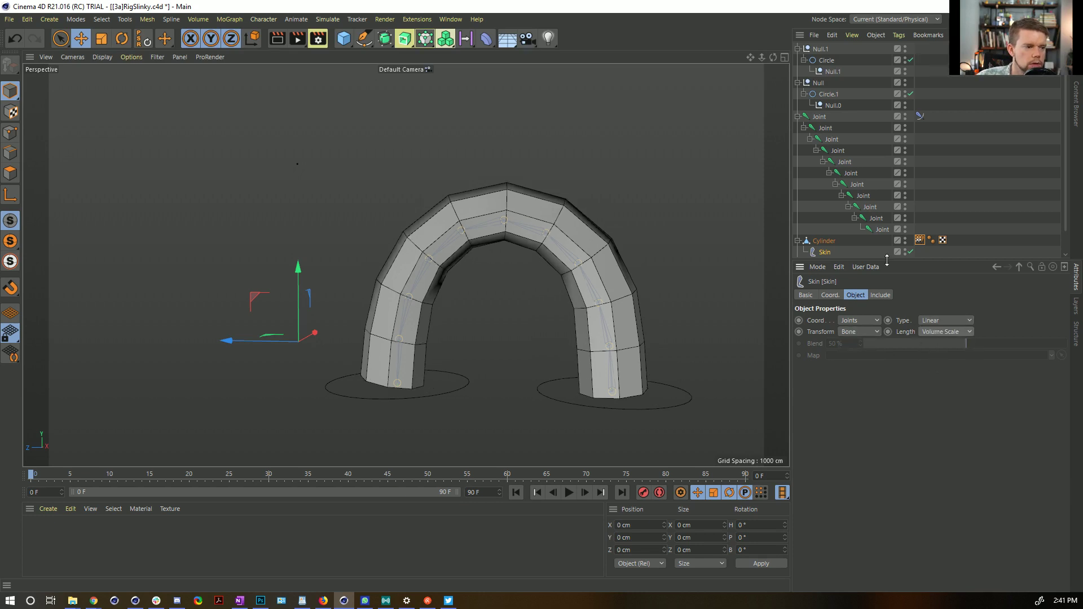
Move the Circle.1 control closer to the other end, to about Y 773 cm and Z 394 cm, and recheck the Skin settings.
click(829, 94)
drag(668, 335, 784, 226)
drag(875, 387, 578, 387)
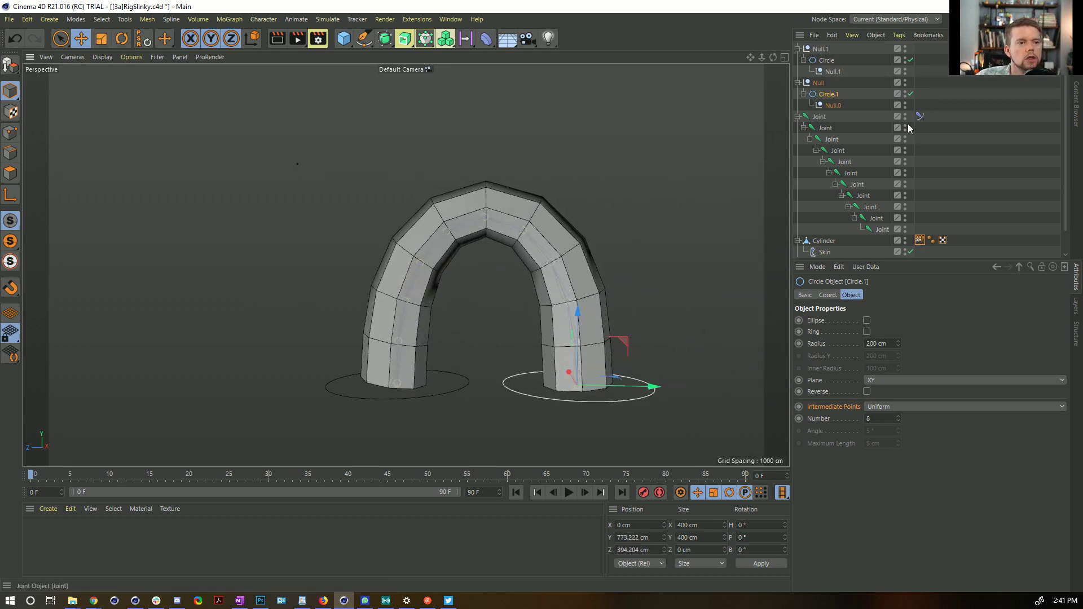
click(844, 249)
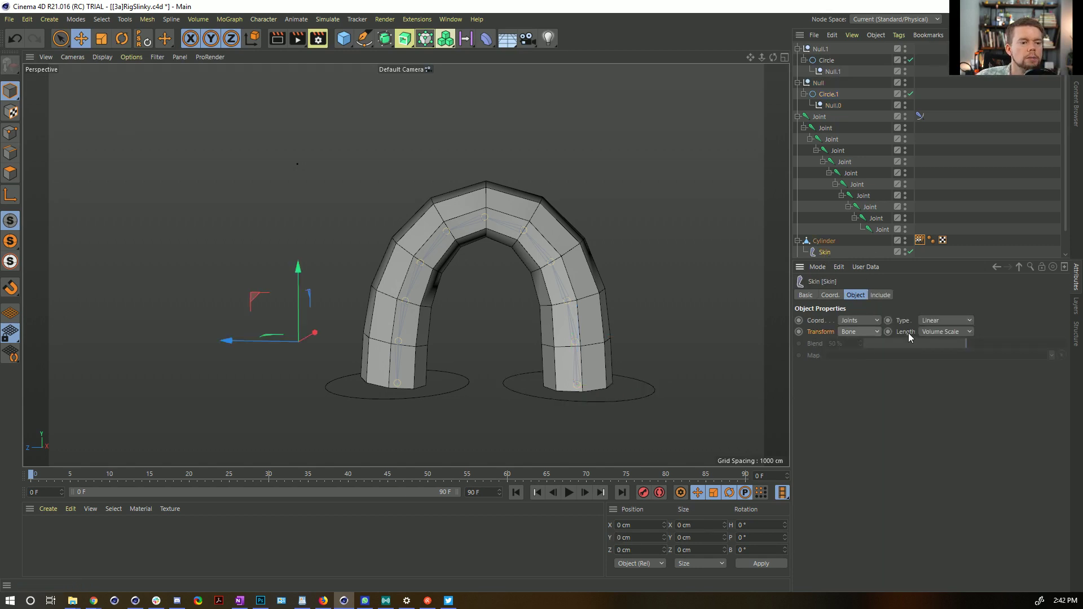
Shift the Circle.1 control slightly closer to the other end, to about Y 759 cm and Z 394 cm.
click(829, 94)
mouse_move(677, 195)
alt+right_down()
mouse_move(634, 208)
mouse_move(616, 233)
alt+right_up()
alt+middle_drag(616, 233, 539, 270)
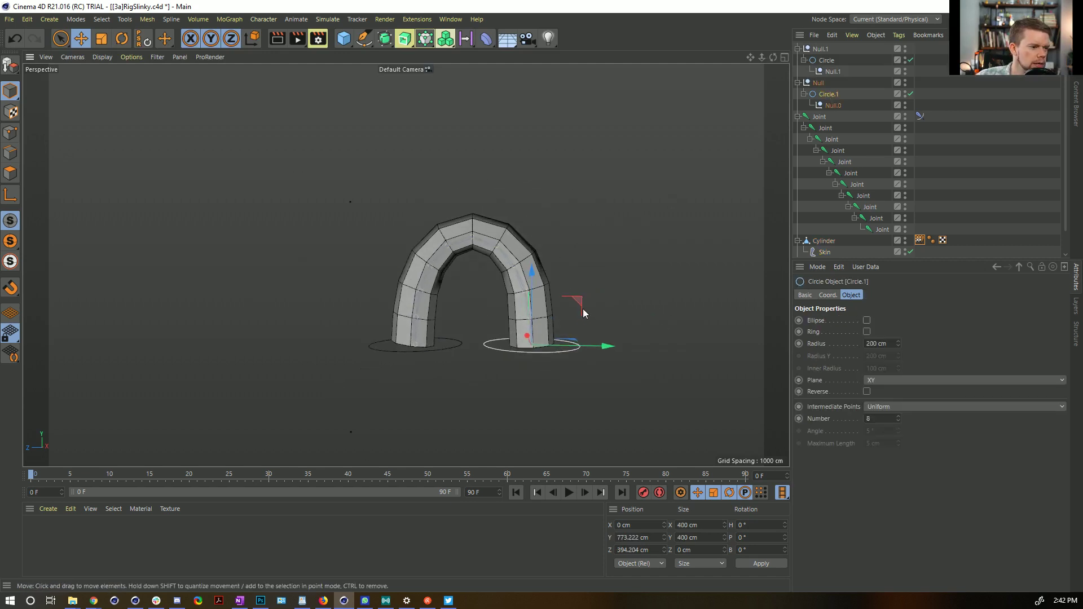
drag(586, 300, 563, 289)
key(ctrl+z)
key(ctrl+z)
key(ctrl+y)
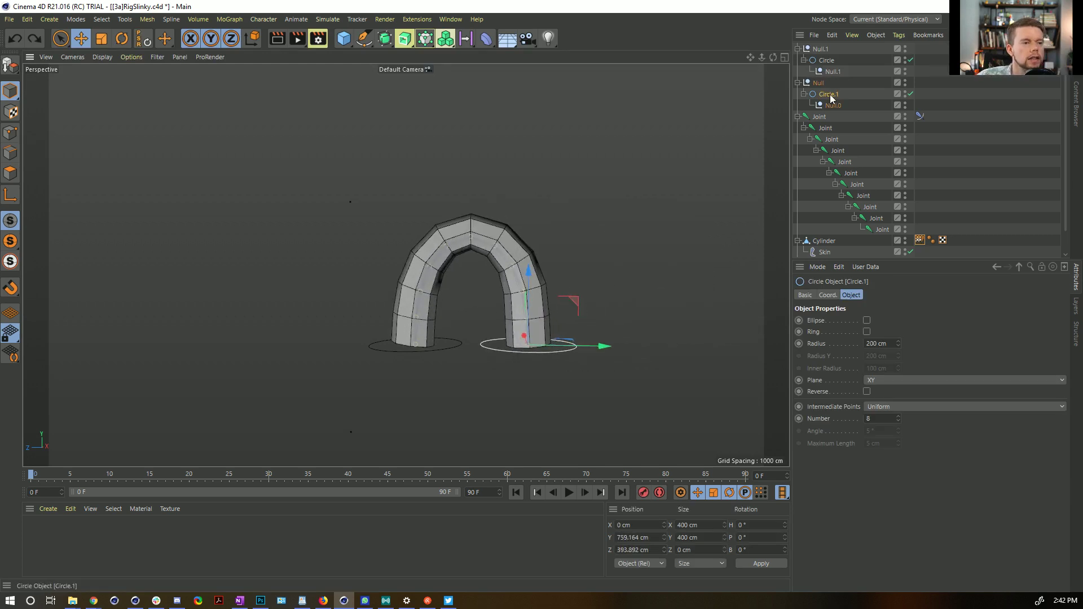
Reset PSR on both circle controls, Circle and Circle.1, to return the cylinder to its straight pose.
ctrl+click(827, 60)
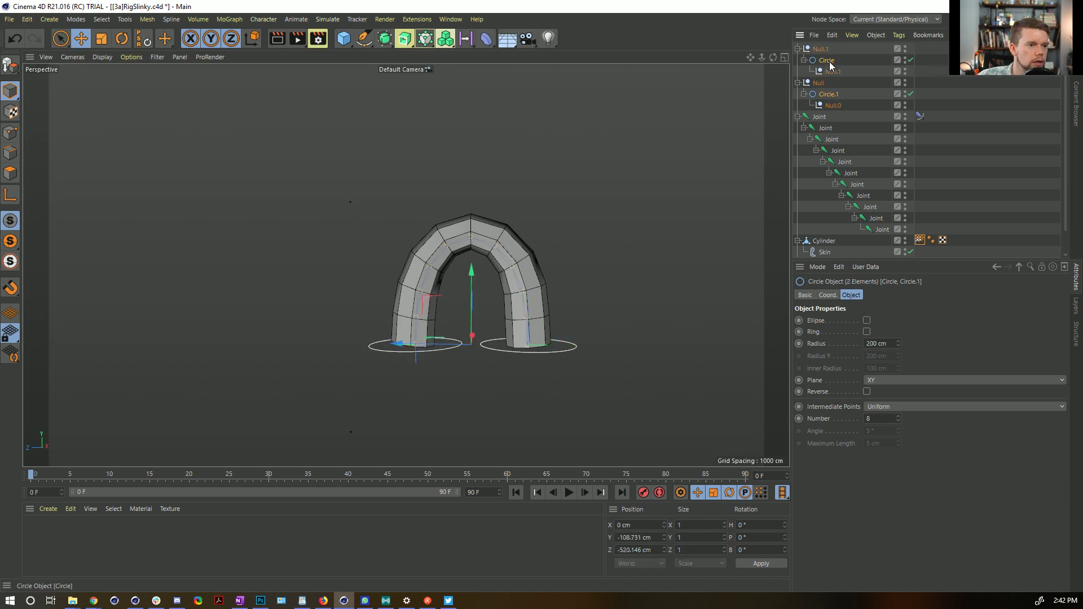
key(shift+c)
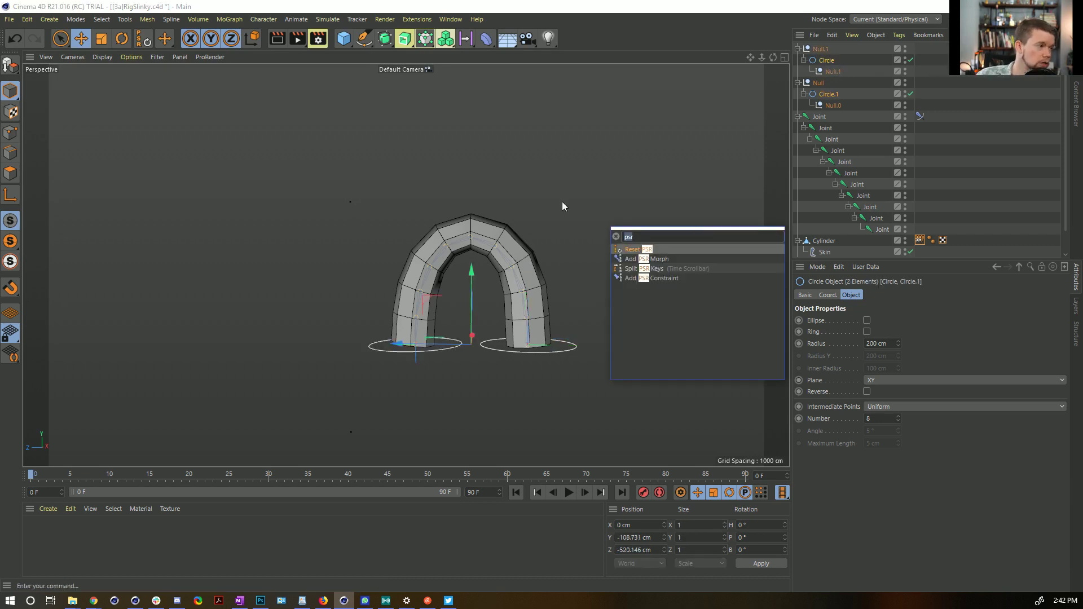
key(Escape)
click(142, 41)
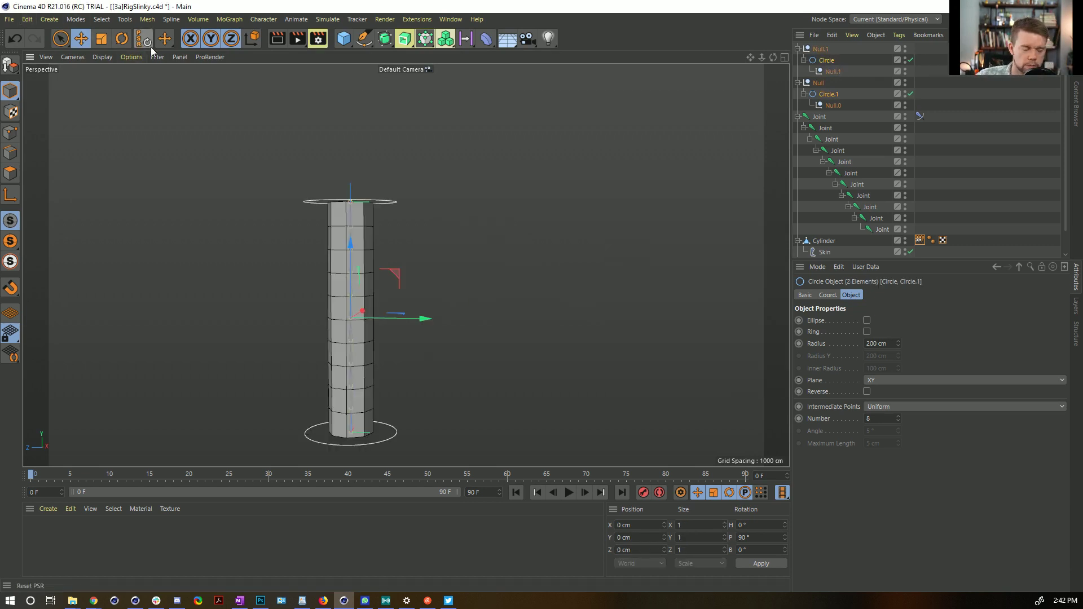
Add a Helix spline to the scene.
alt+drag(311, 222, 385, 290)
alt+middle_drag(429, 238, 475, 278)
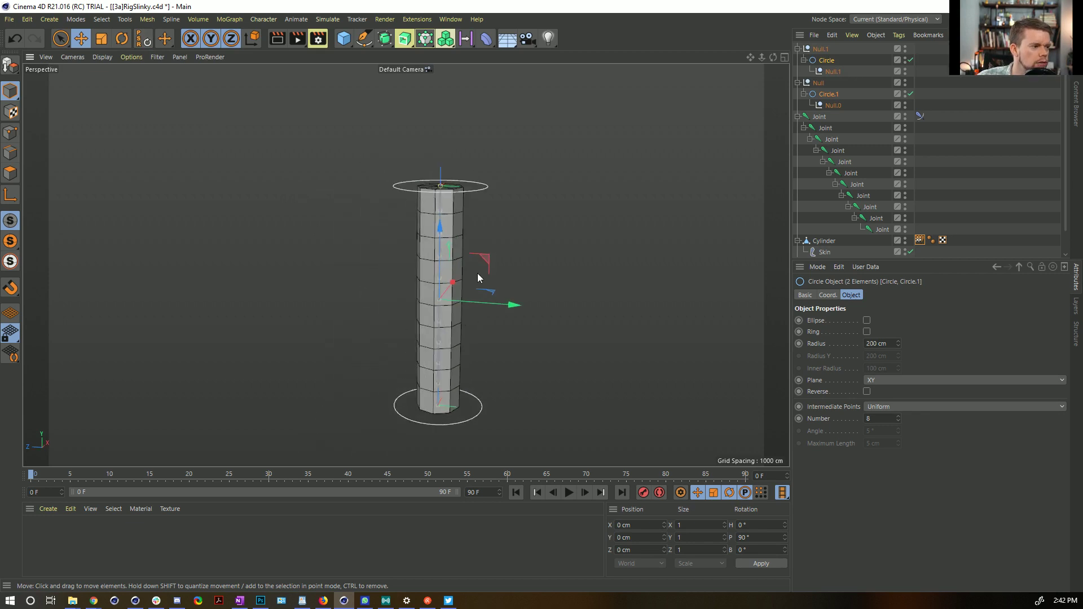
click(345, 43)
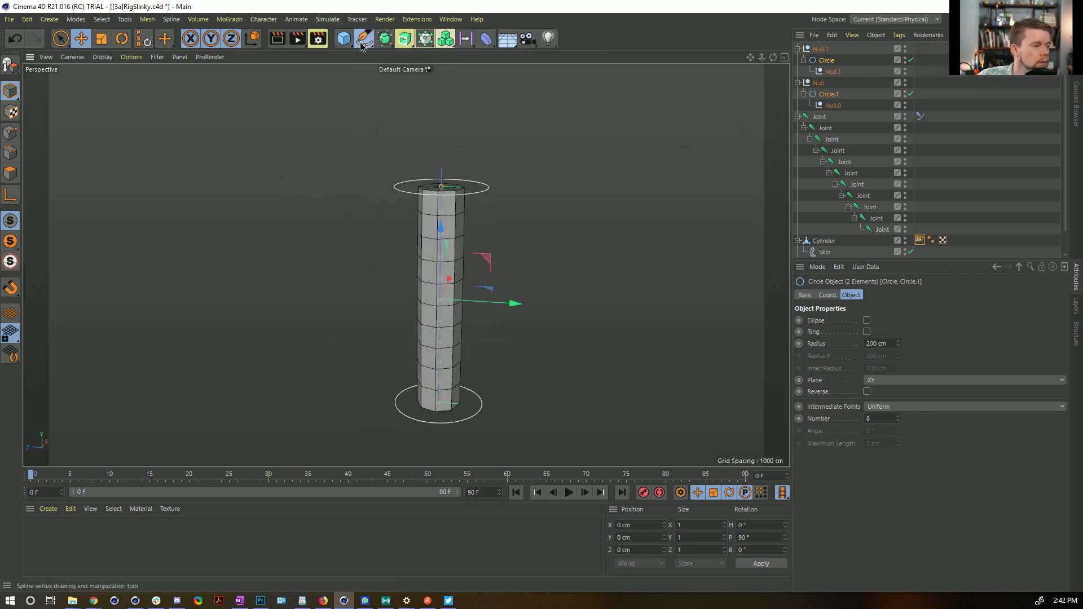
click(361, 42)
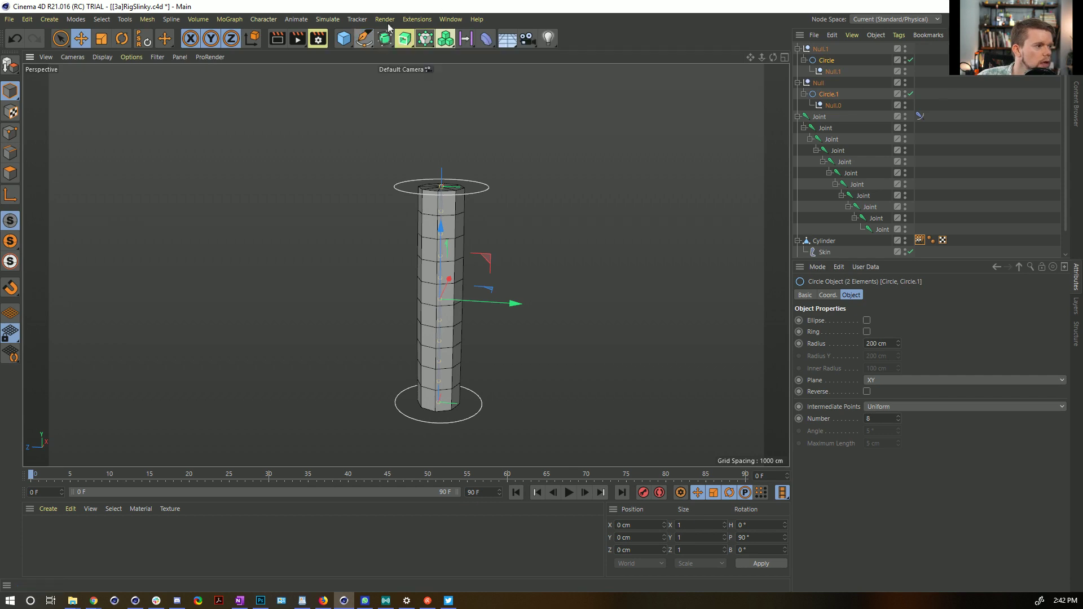
click(361, 43)
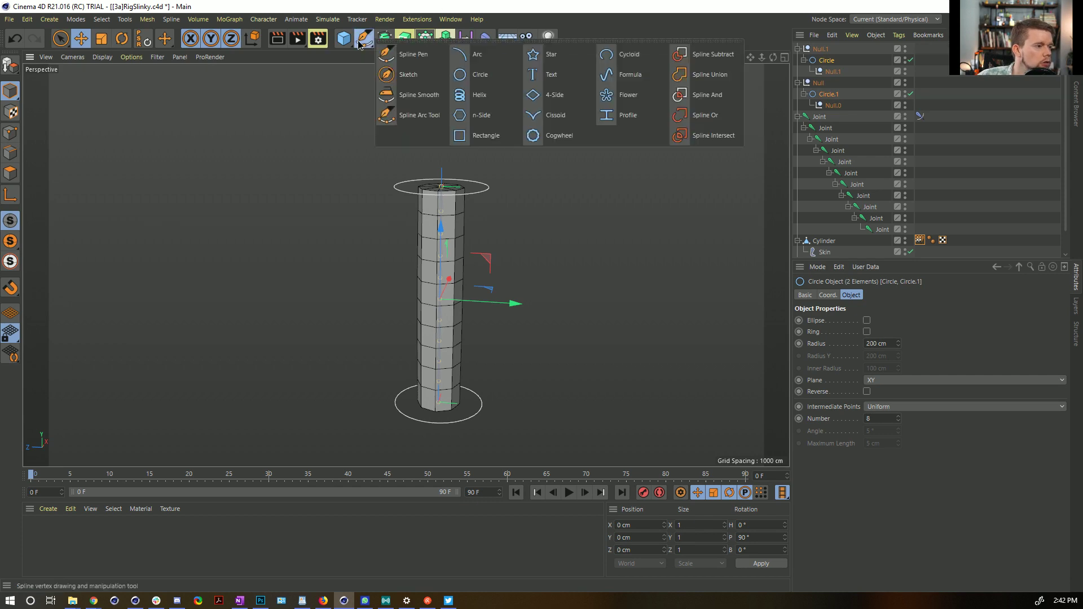
click(499, 97)
scroll(886, 420, down, 2)
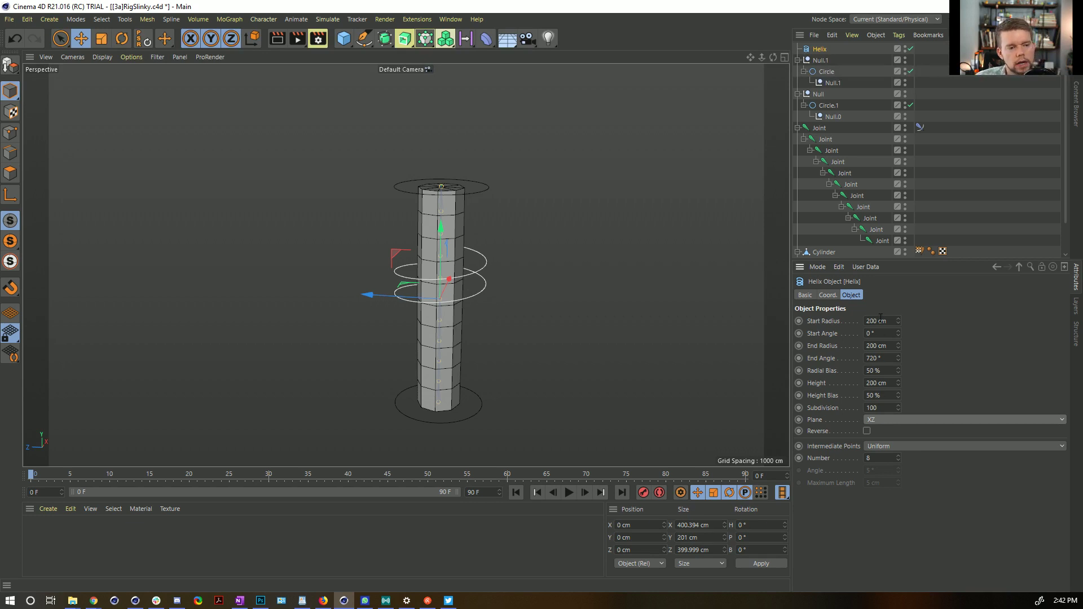
Set the helix's Start Radius and End Radius to 100 cm and its Height to 1000 cm.
drag(870, 322, 864, 345)
text(10)
text(10)
click(882, 383)
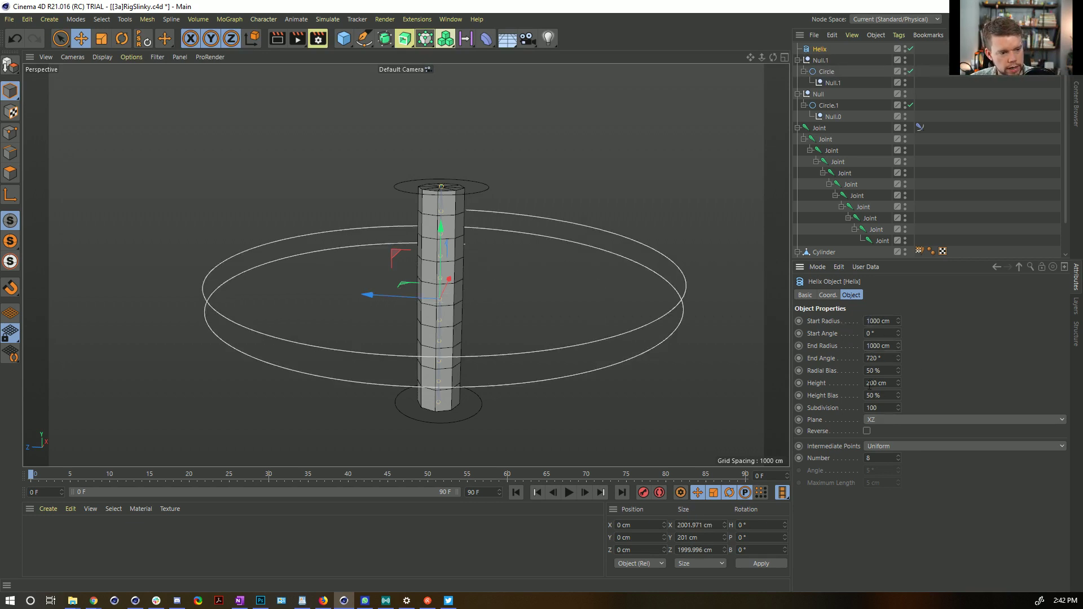
key(Return)
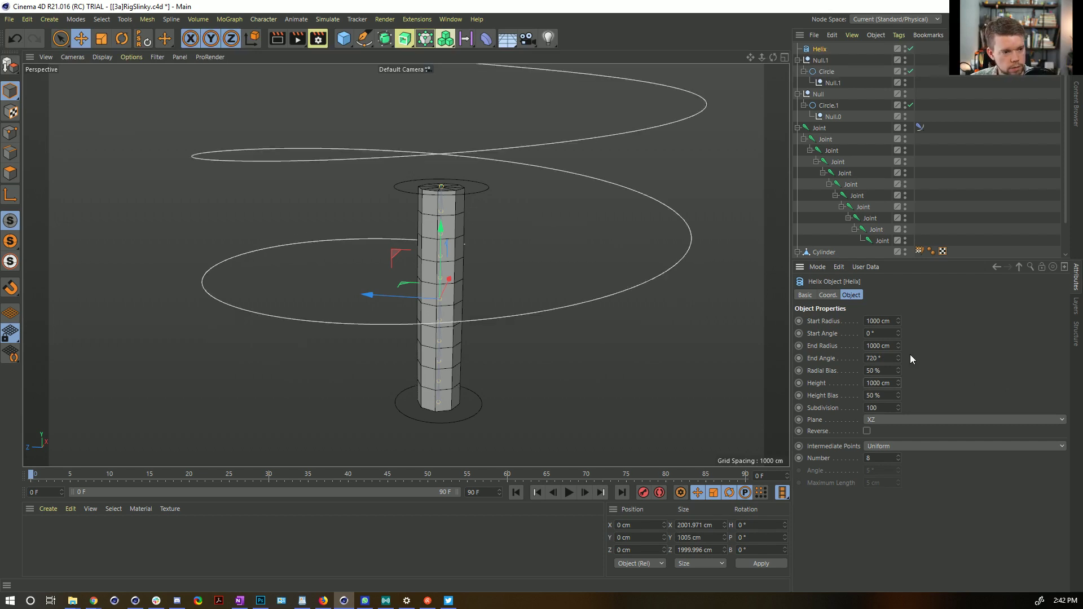
key(BackSpace)
key(Return)
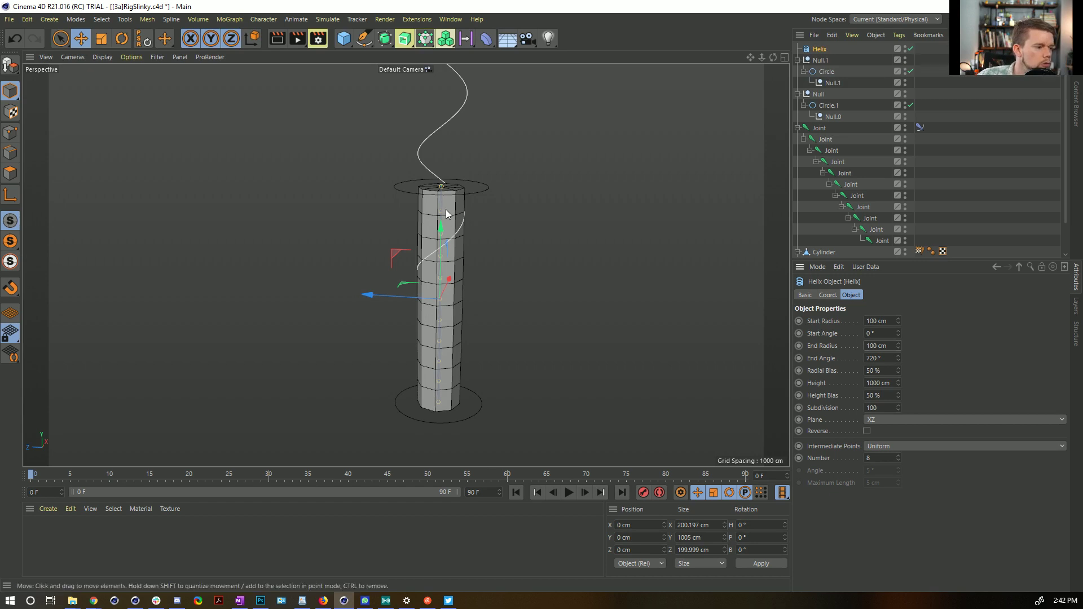
Position the helix at Y -500 cm and set its End Angle to 3600°.
drag(441, 223, 445, 366)
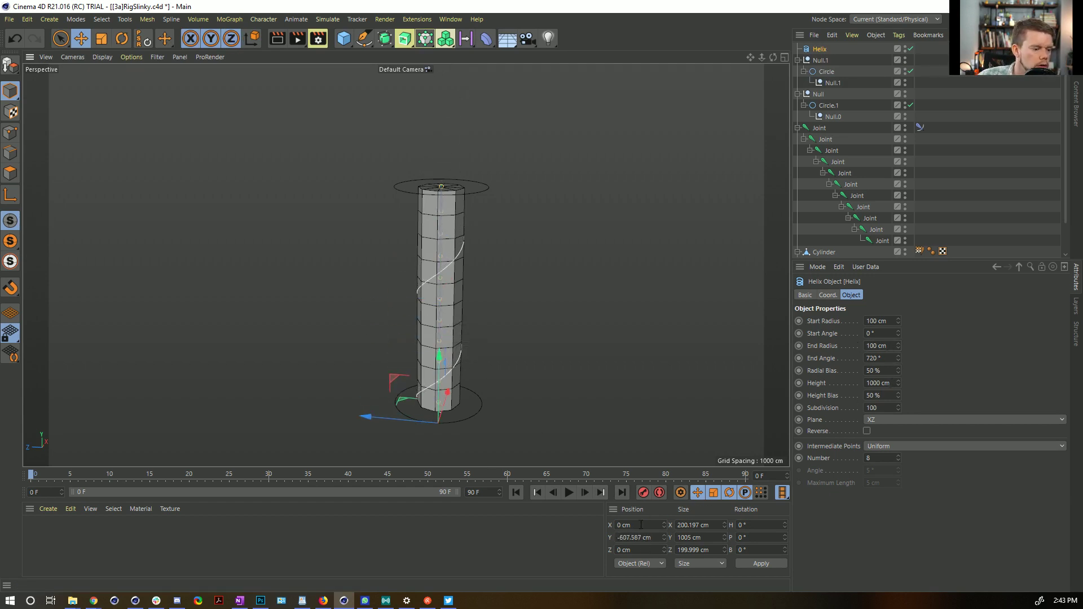
click(620, 538)
text(-500)
key(Return)
alt+drag(559, 250, 406, 304)
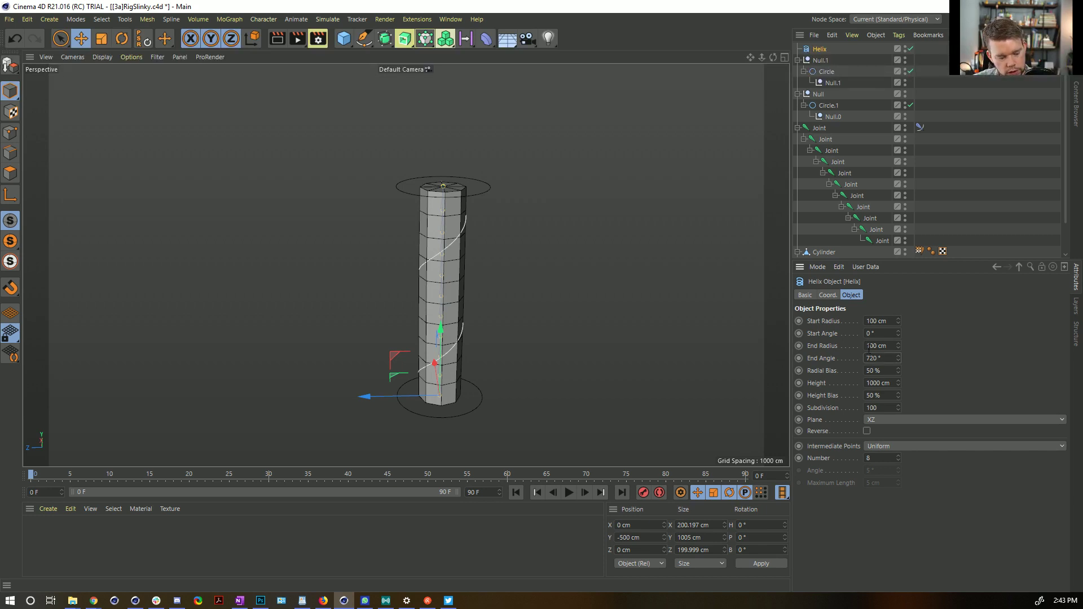
key(Return)
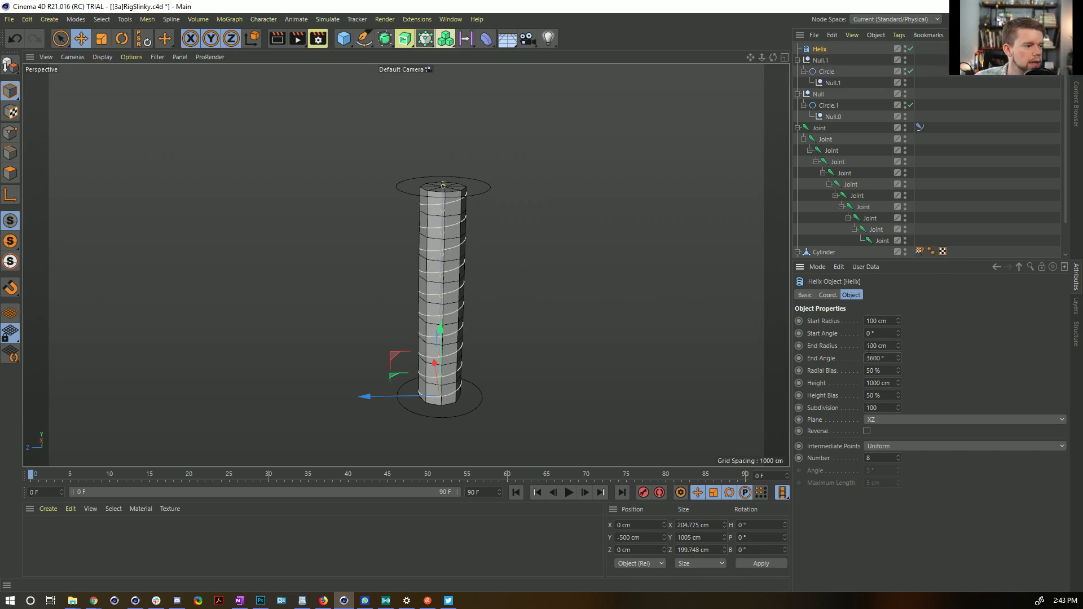
Duplicate the helix, collapse the joint hierarchy and hide the Cylinder in the viewport.
alt+drag(564, 133, 559, 282)
ctrl+drag(819, 54, 820, 57)
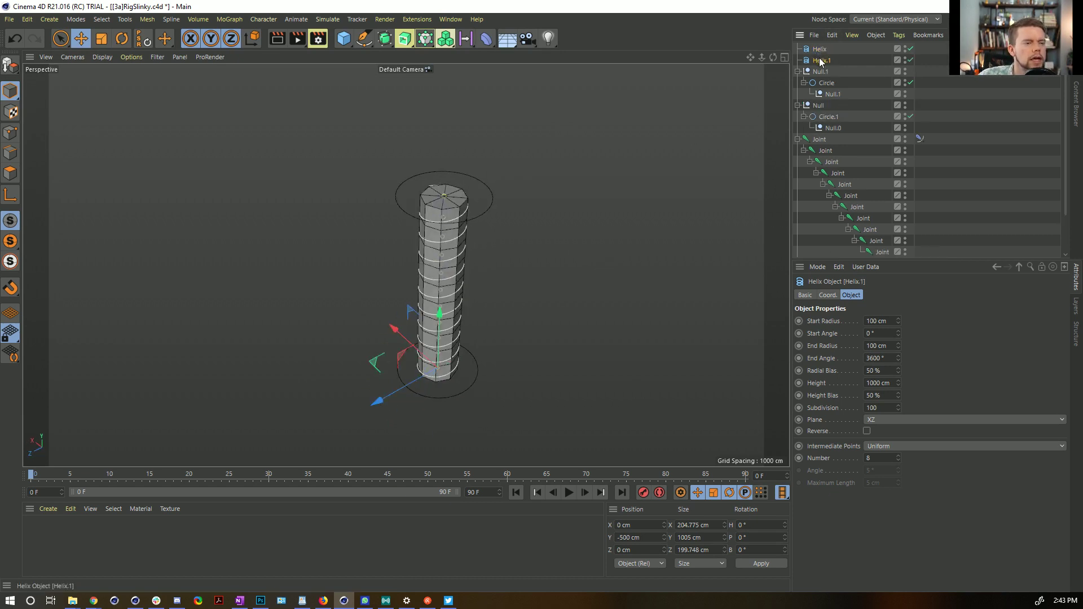
click(797, 140)
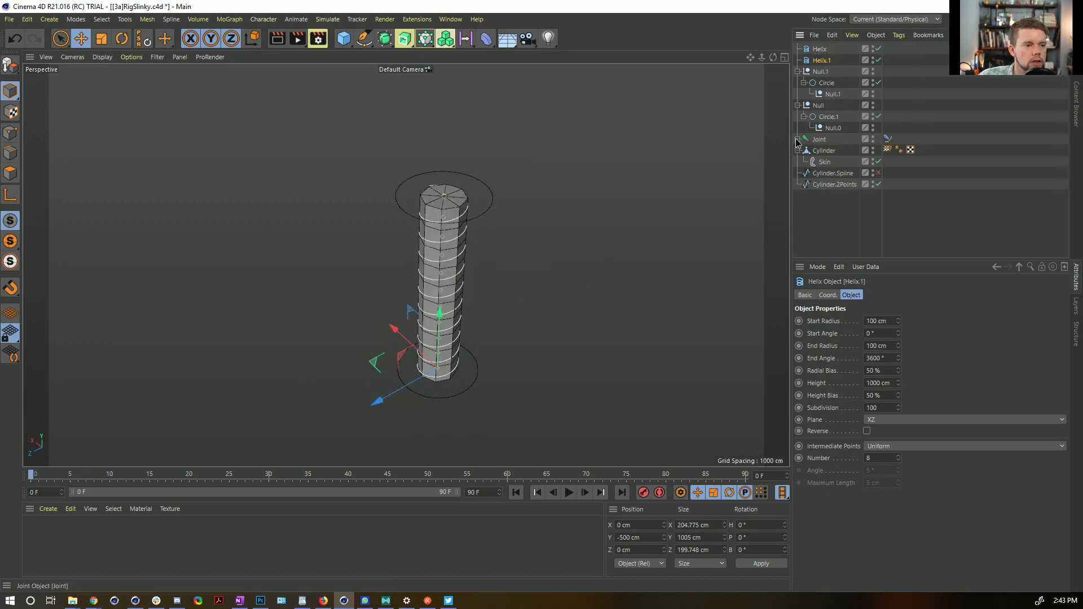
click(872, 150)
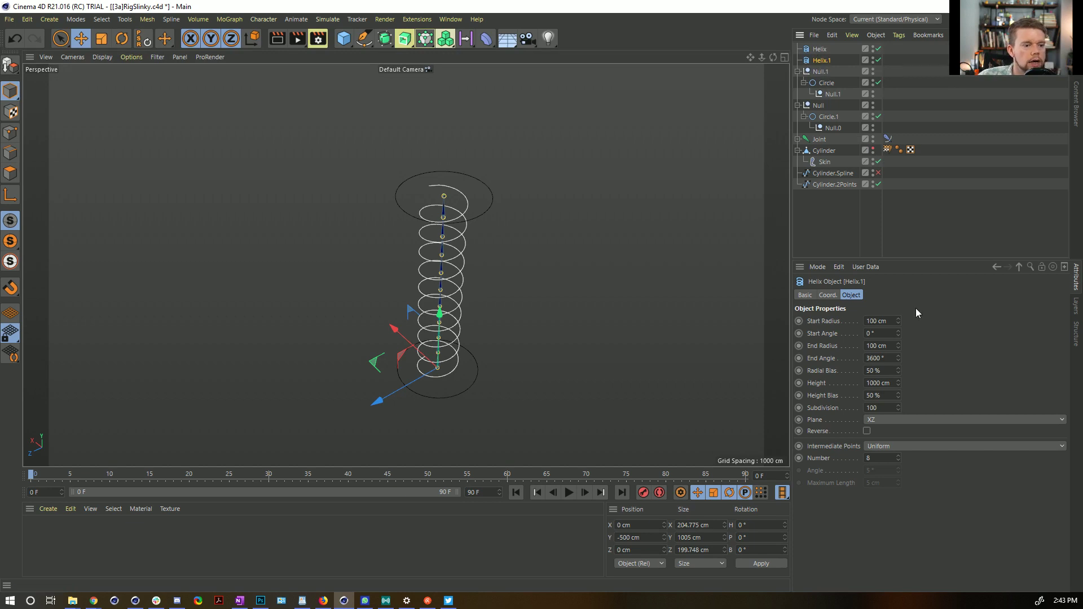
Set the duplicated helix's Start Radius and End Radius to 75 cm.
click(863, 321)
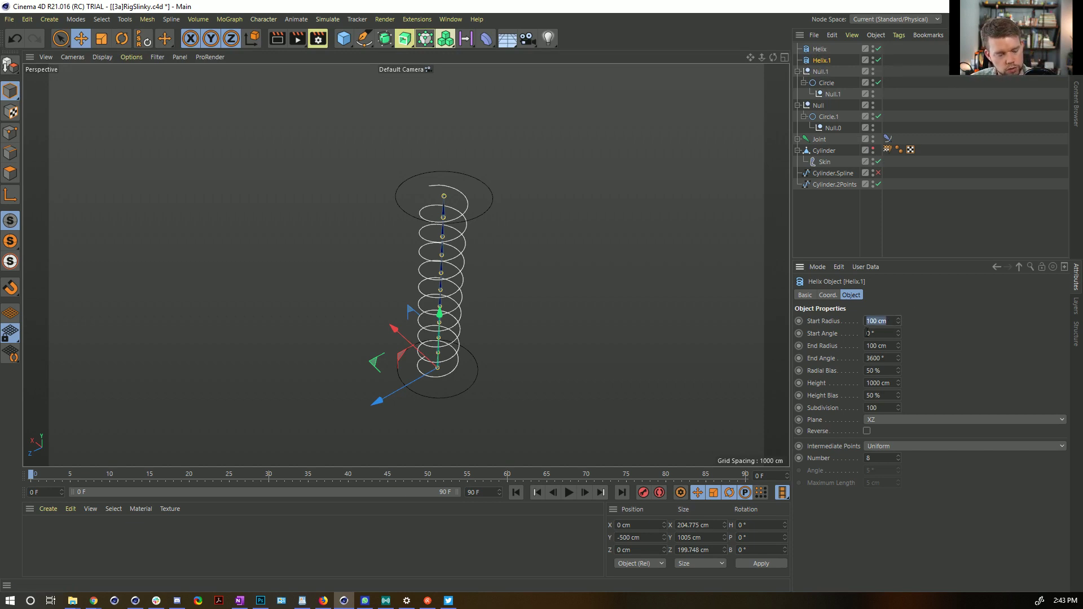
double_click(885, 346)
text(5)
key(Return)
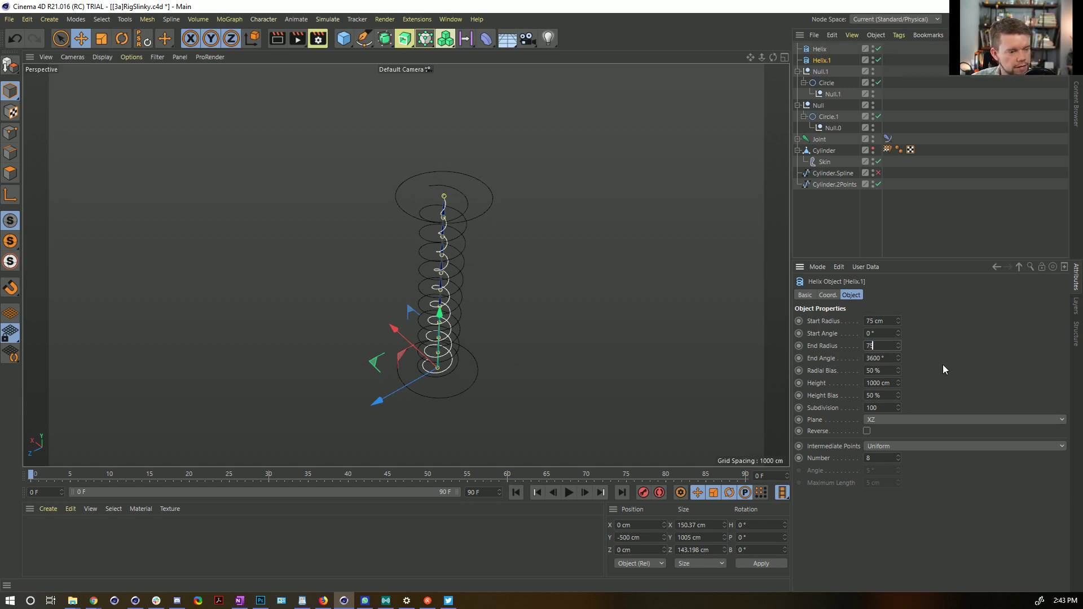
key(Return)
Add a Loft generator, make both helixes its children, and select the Loft to show its object properties.
click(384, 38)
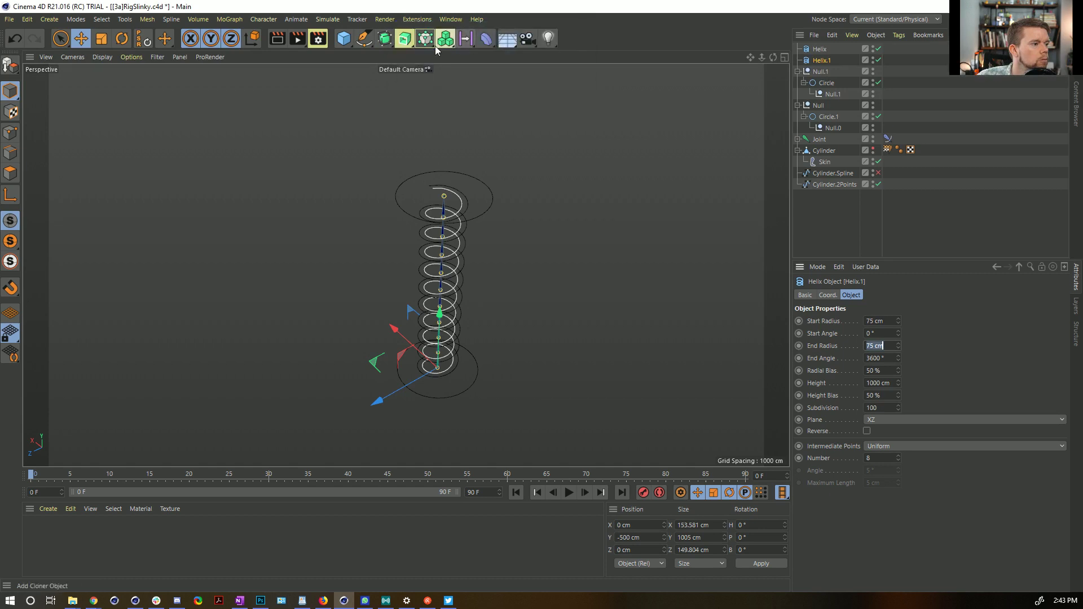
click(384, 38)
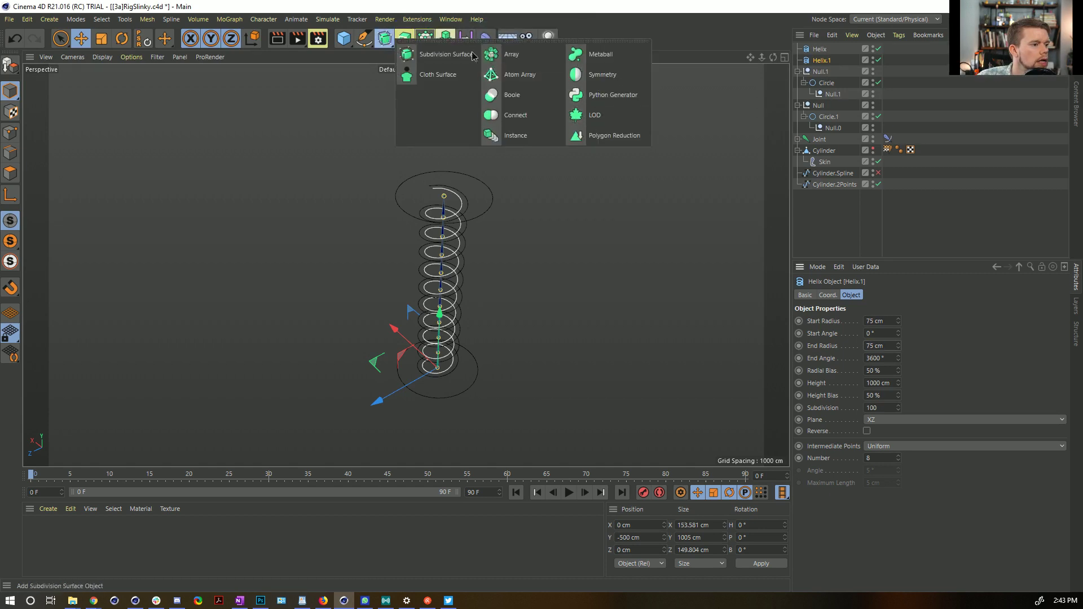
click(404, 39)
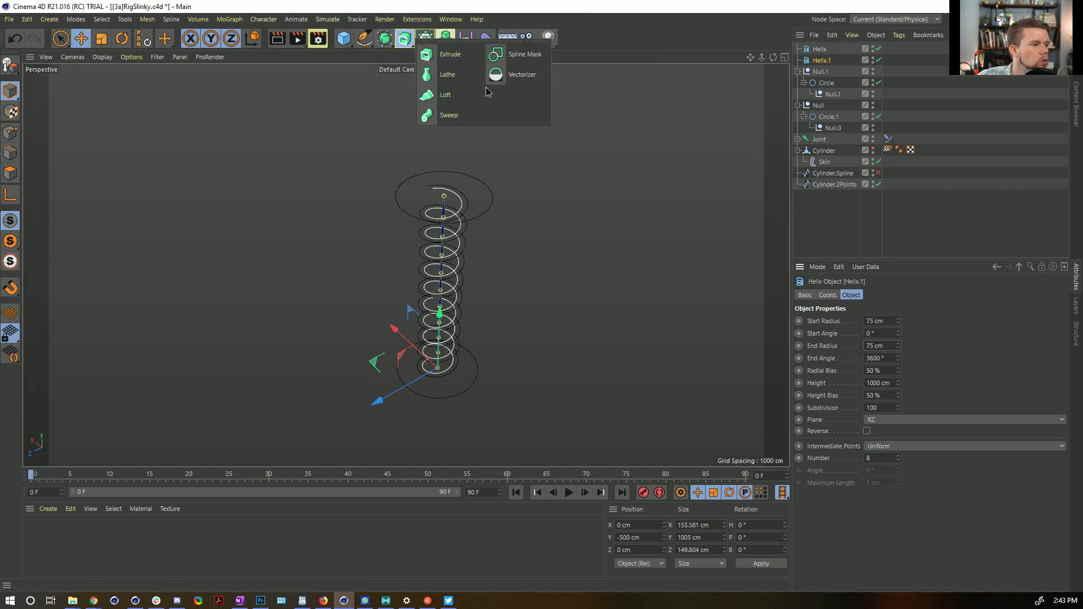
click(445, 94)
click(819, 60)
ctrl+click(821, 73)
drag(821, 72, 819, 50)
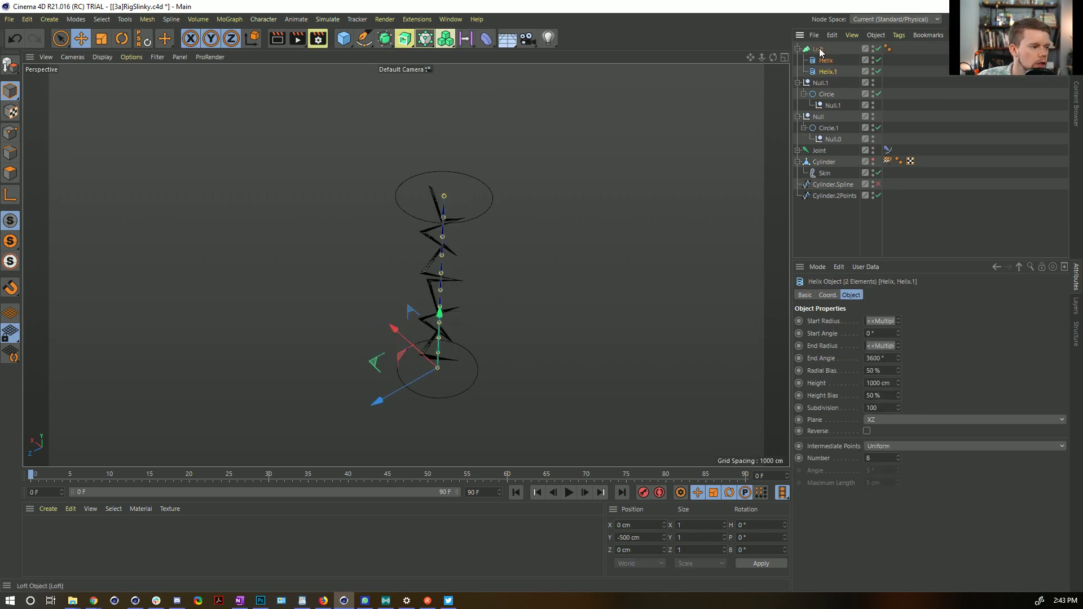
click(817, 49)
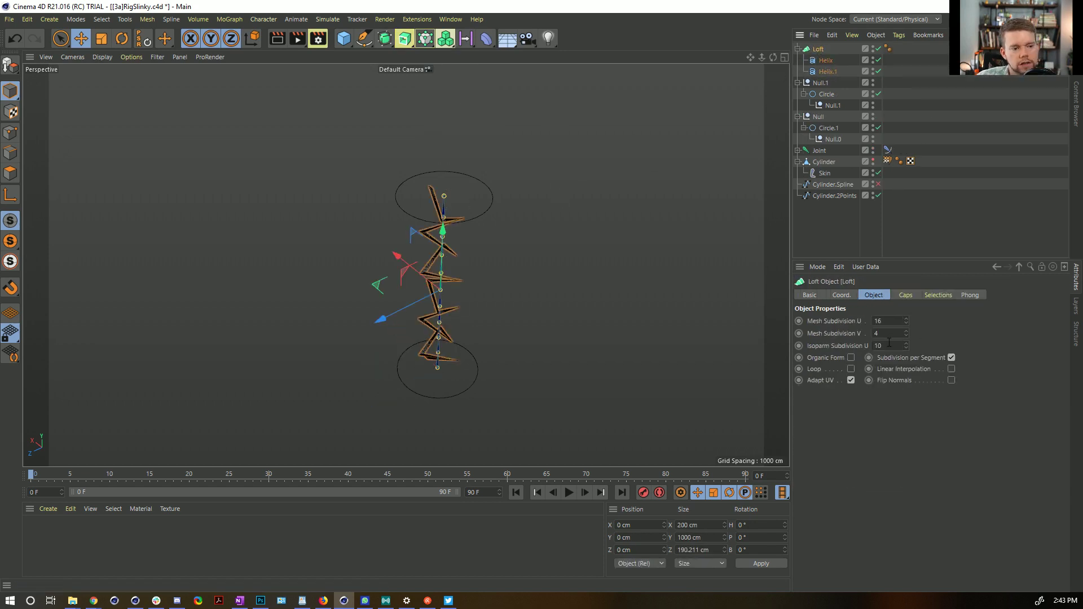
Set the Loft's Mesh Subdivision U to 200 and V to 2, and turn off Subdivision per Segment.
drag(908, 324, 902, 322)
key(Return)
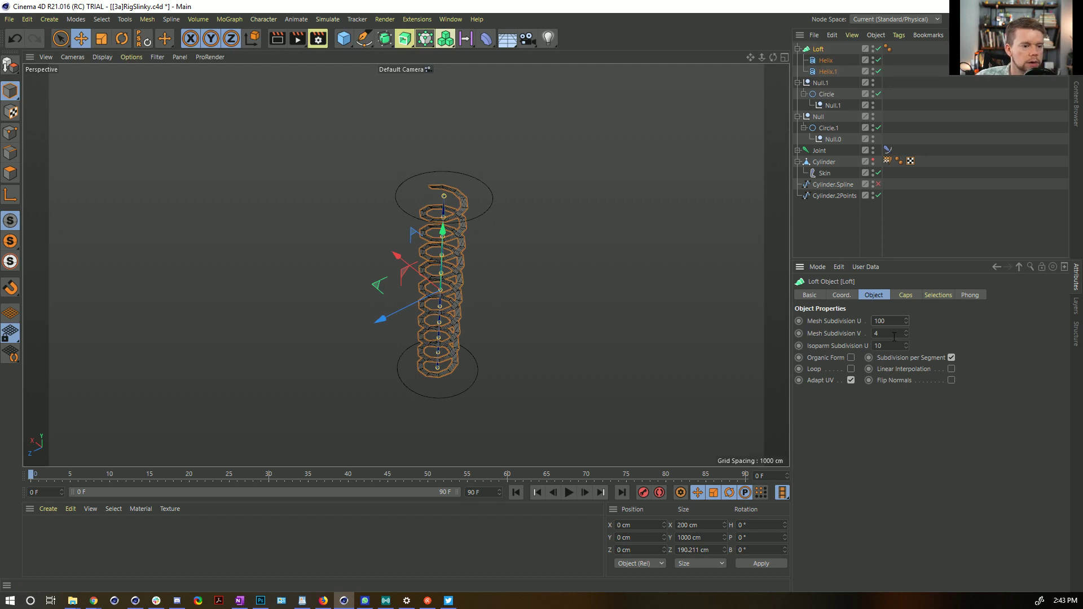
click(906, 335)
click(906, 336)
alt+right_drag(430, 253, 494, 193)
alt+drag(486, 192, 494, 232)
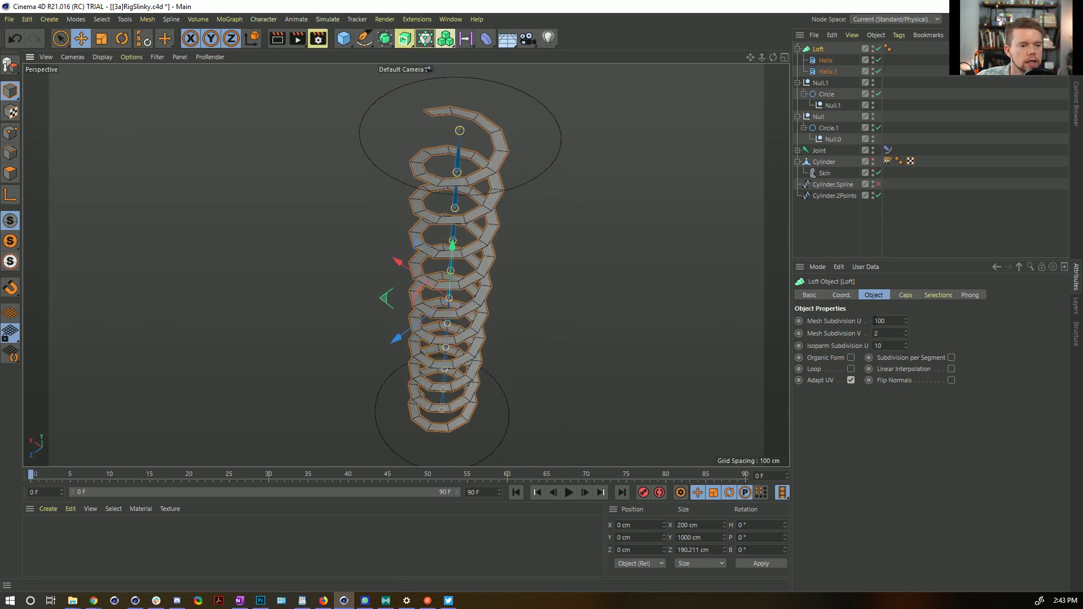
alt+drag(457, 250, 485, 252)
alt+drag(517, 182, 564, 163)
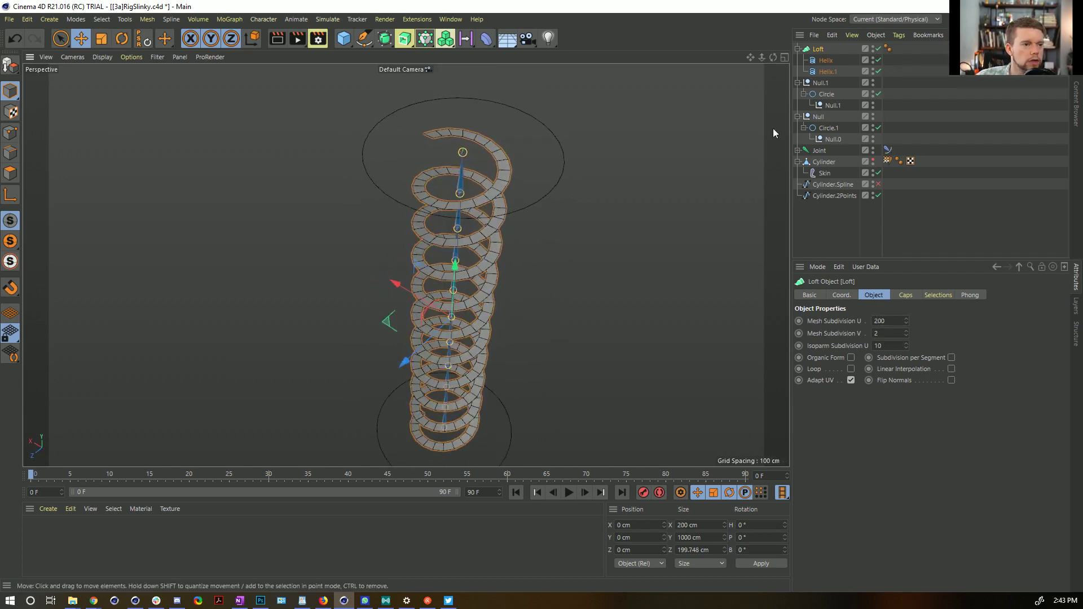
Collapse the Loft's hierarchy, group the Loft under a new null, and expand that null.
key(ctrl+shift+a)
click(797, 49)
click(806, 53)
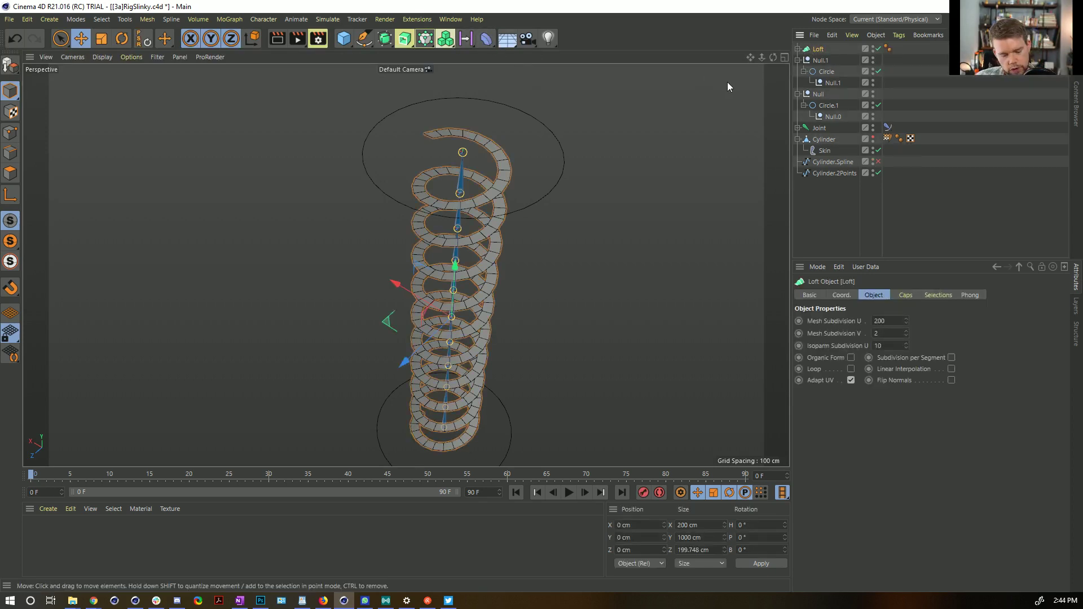
key(alt+g)
click(801, 49)
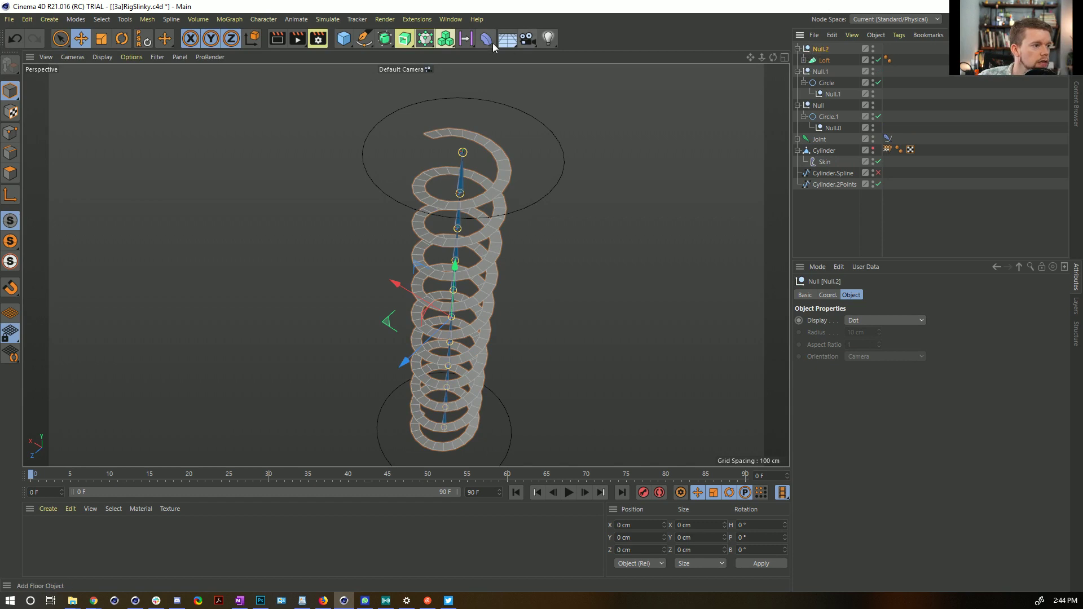
Add a Mesh deformer and place it inside the new null, above the Loft.
click(485, 38)
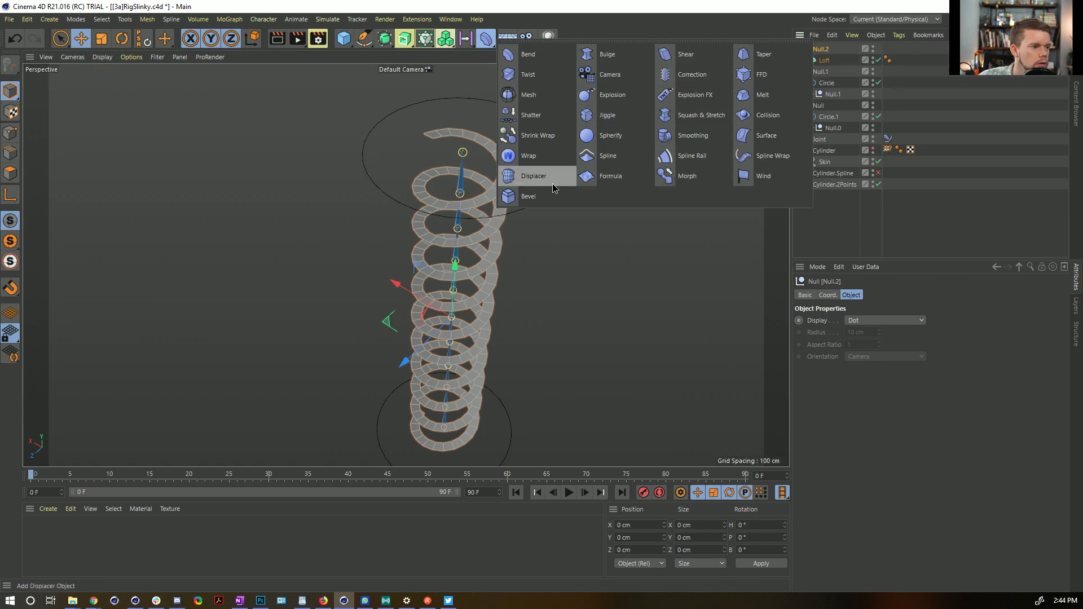
click(516, 97)
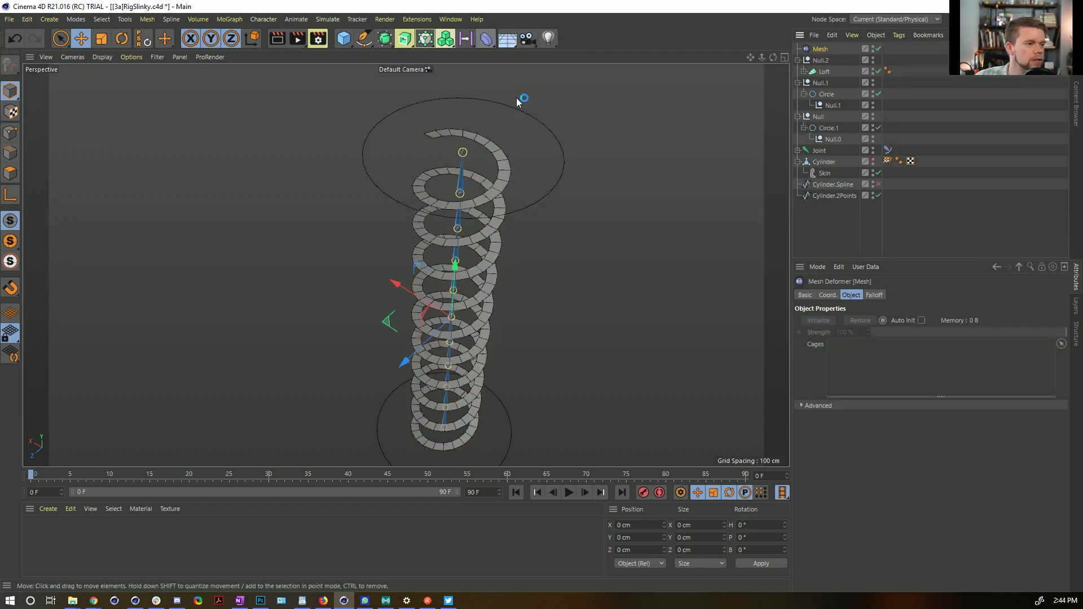
drag(820, 49, 824, 67)
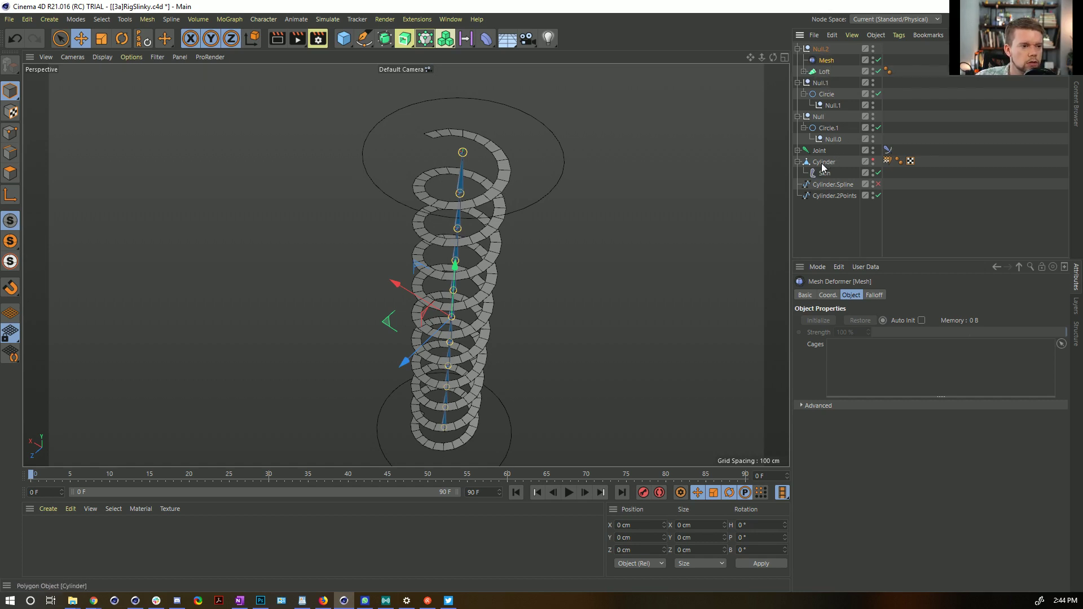
Assign the Cylinder as the Mesh deformer's cage, set External to Surface, and initialize the deformer.
drag(822, 166, 868, 368)
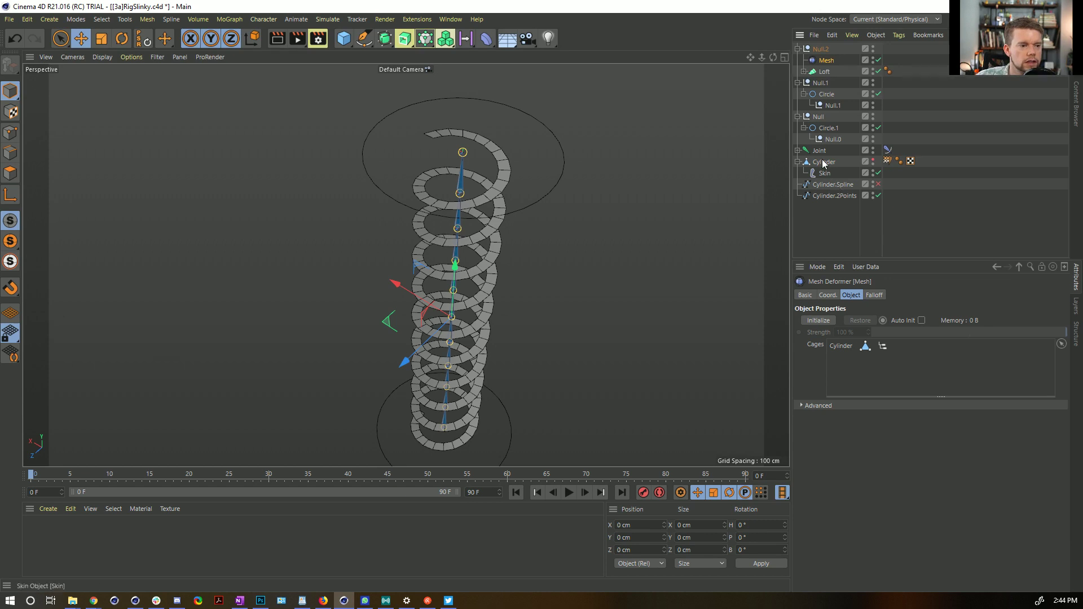
click(812, 406)
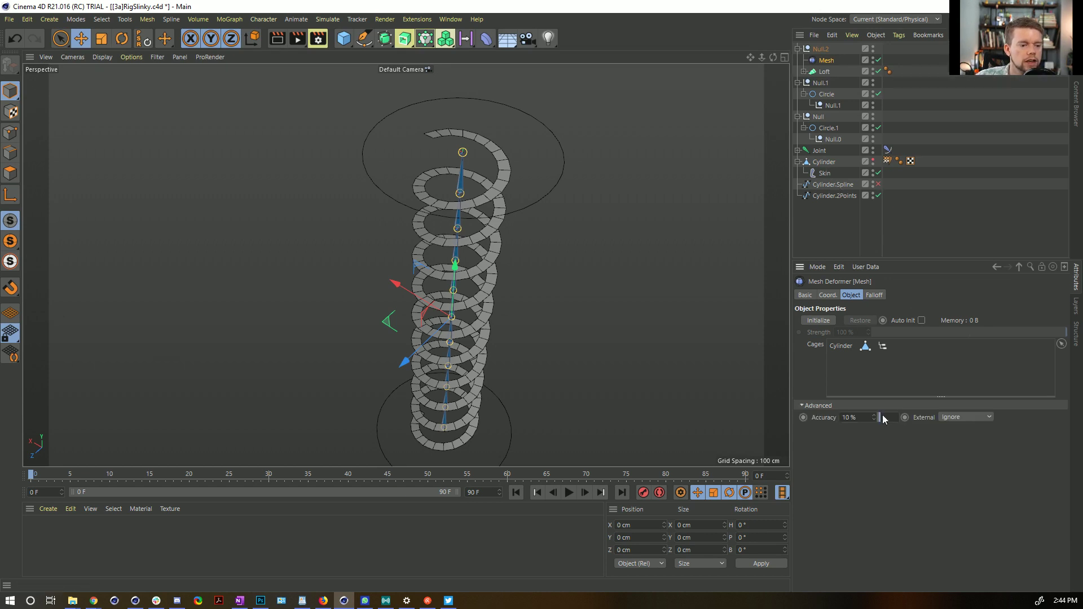
click(964, 418)
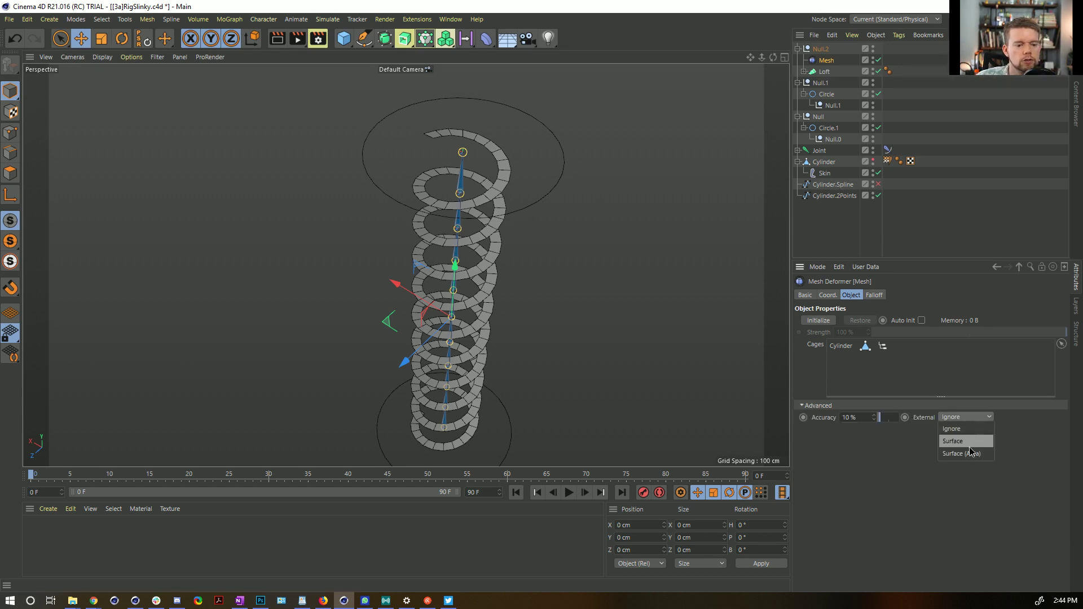
click(958, 441)
click(821, 322)
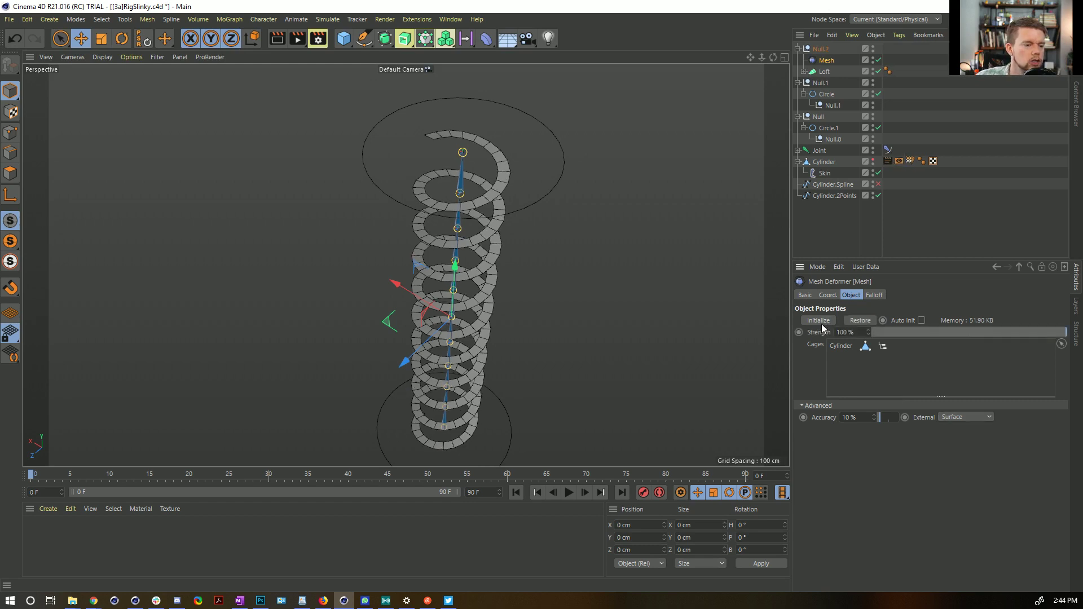
Test the slinky deformation by moving the upper circle control to about X -198 cm, Z -502 cm.
click(824, 163)
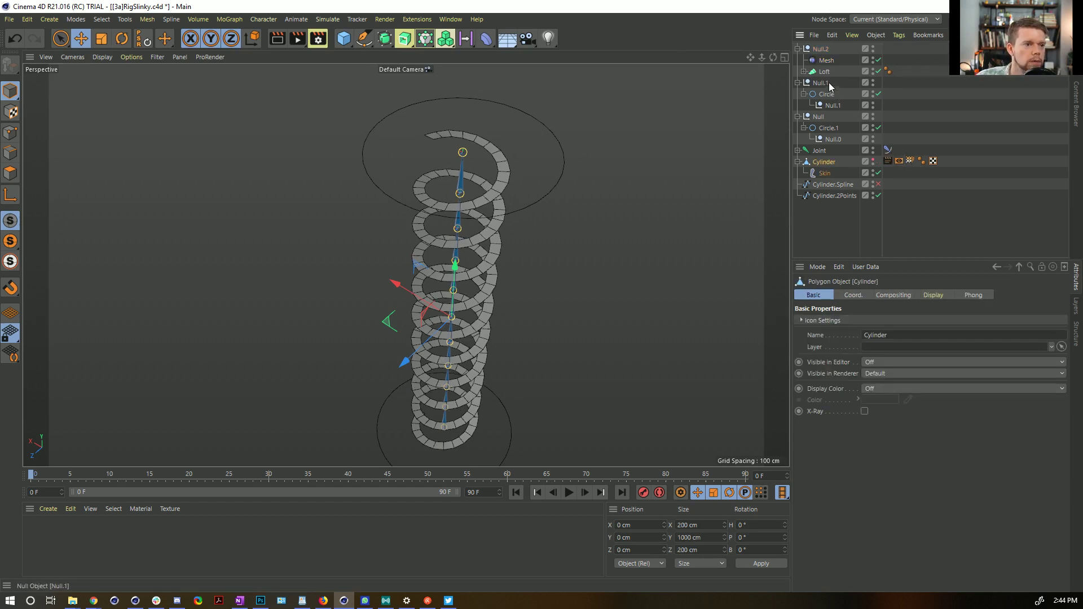
click(828, 128)
alt+drag(569, 152, 550, 285)
click(826, 94)
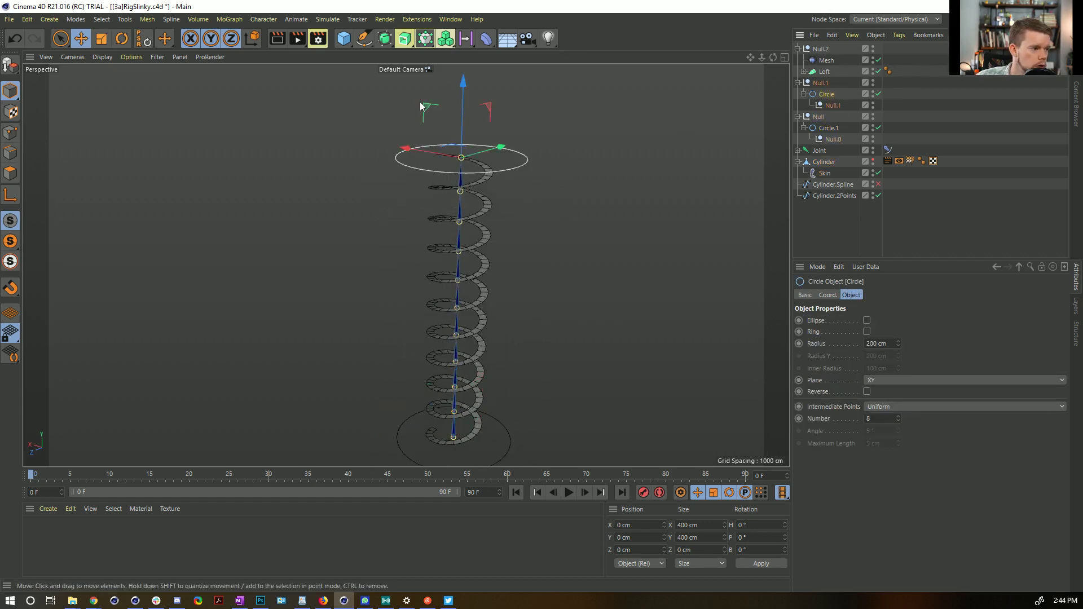
drag(426, 111, 576, 330)
alt+middle_drag(575, 331, 624, 159)
alt+drag(623, 159, 451, 290)
Rotate the upper circle control's heading to about 181° and move it to about X -644 cm, Z -960 cm to arch the slinky.
key(r)
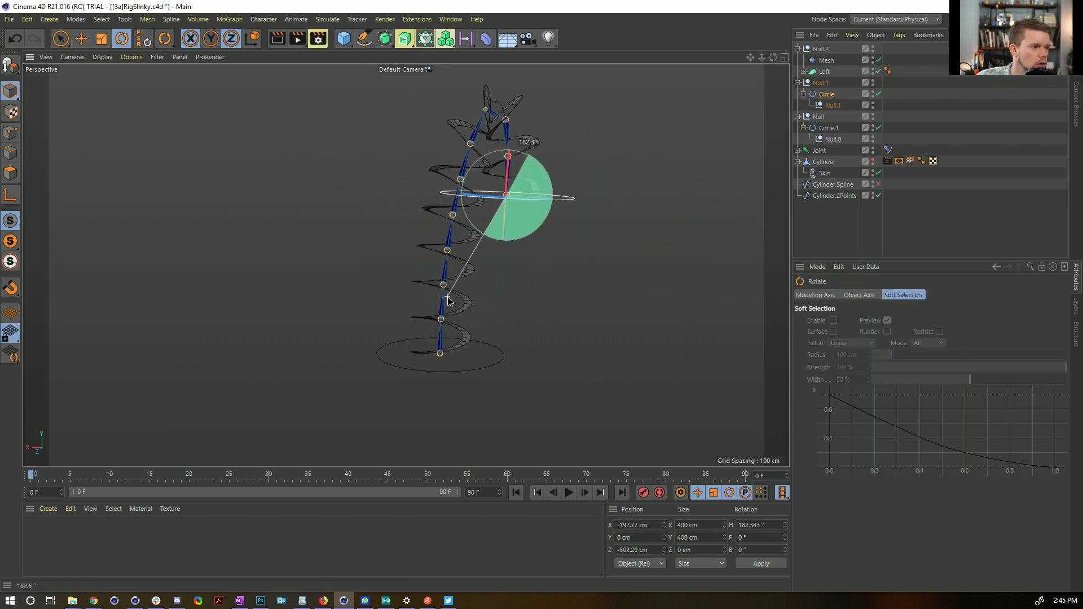
key(e)
drag(550, 241, 695, 400)
mouse_move(665, 265)
alt+mouse_down()
mouse_move(656, 253)
mouse_move(668, 272)
alt+mouse_up()
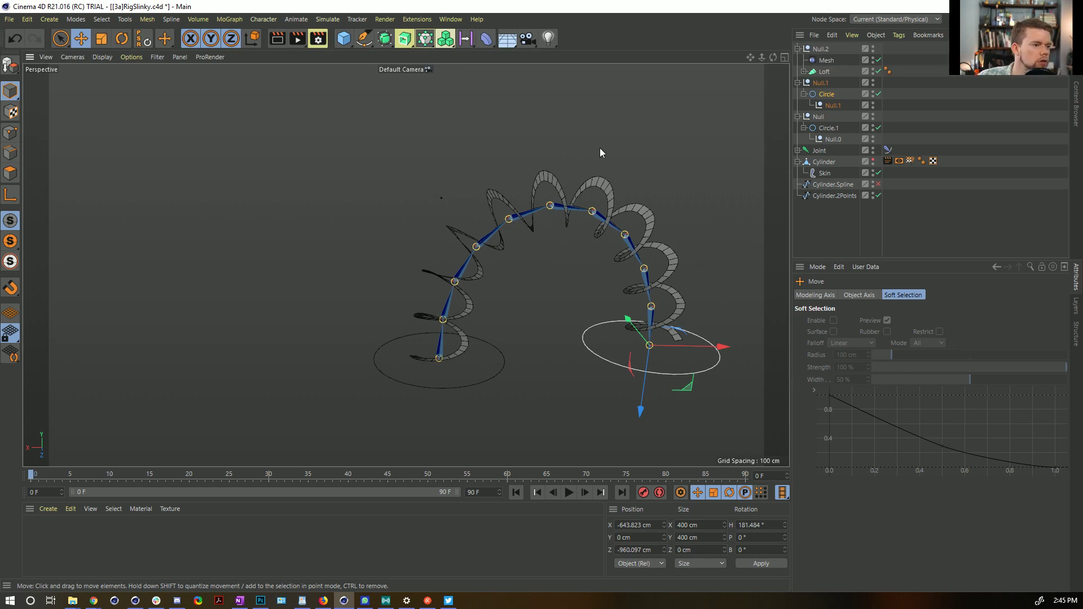
alt+right_drag(590, 238, 555, 255)
alt+middle_drag(563, 255, 360, 197)
mouse_move(412, 199)
alt+mouse_down()
mouse_move(333, 187)
mouse_move(478, 190)
mouse_move(422, 173)
mouse_move(426, 197)
alt+mouse_up()
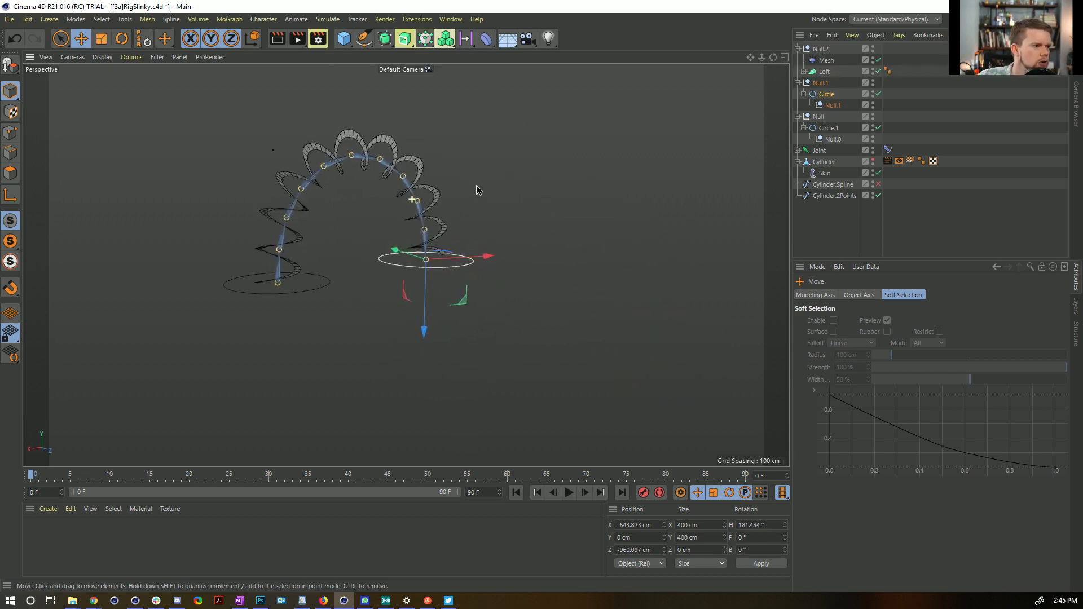
drag(475, 314, 455, 283)
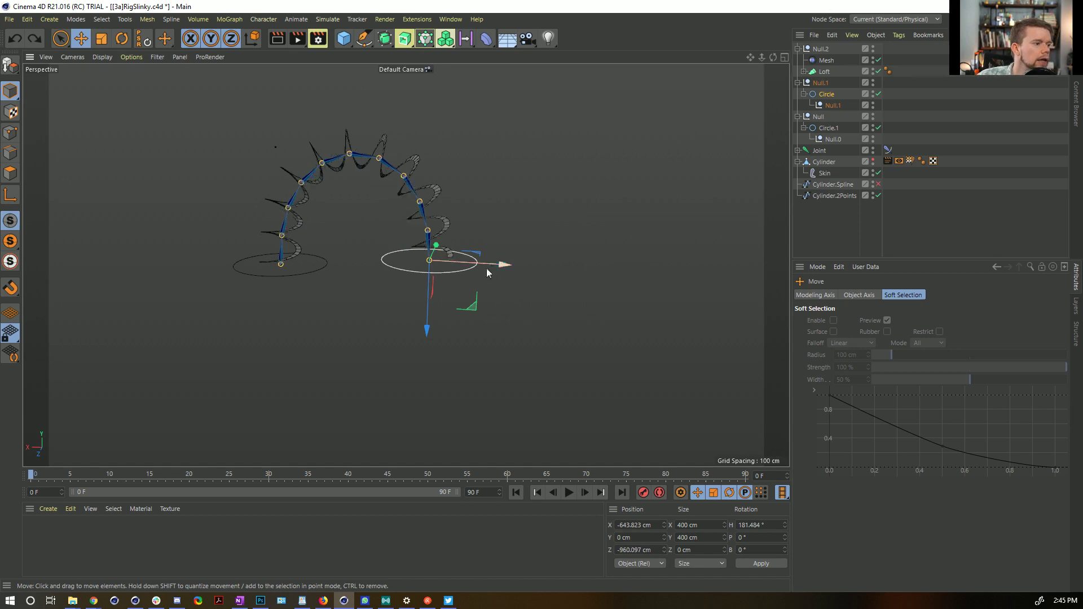
Reset the upper circle control's position and rotation to straighten the slinky.
key(ctrl+z)
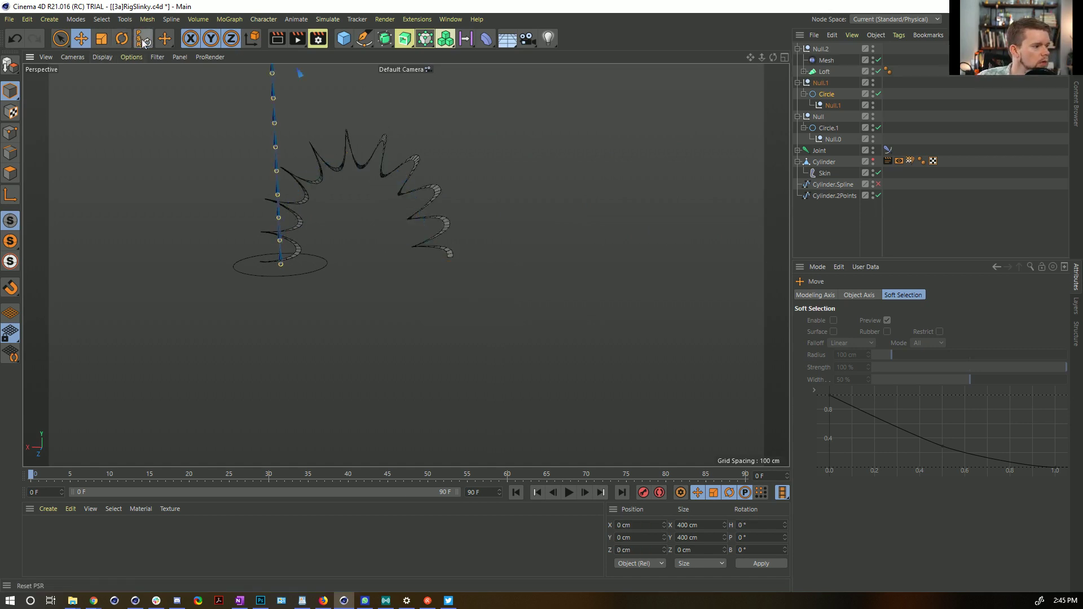
alt+middle_drag(298, 129, 338, 297)
alt+drag(339, 297, 338, 333)
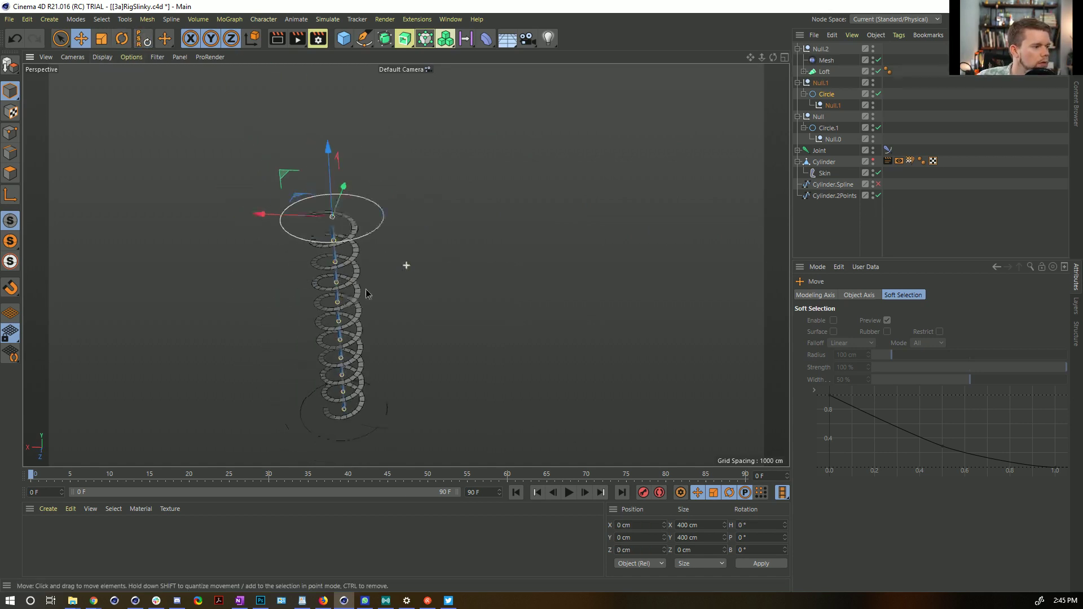
alt+middle_drag(338, 332, 405, 320)
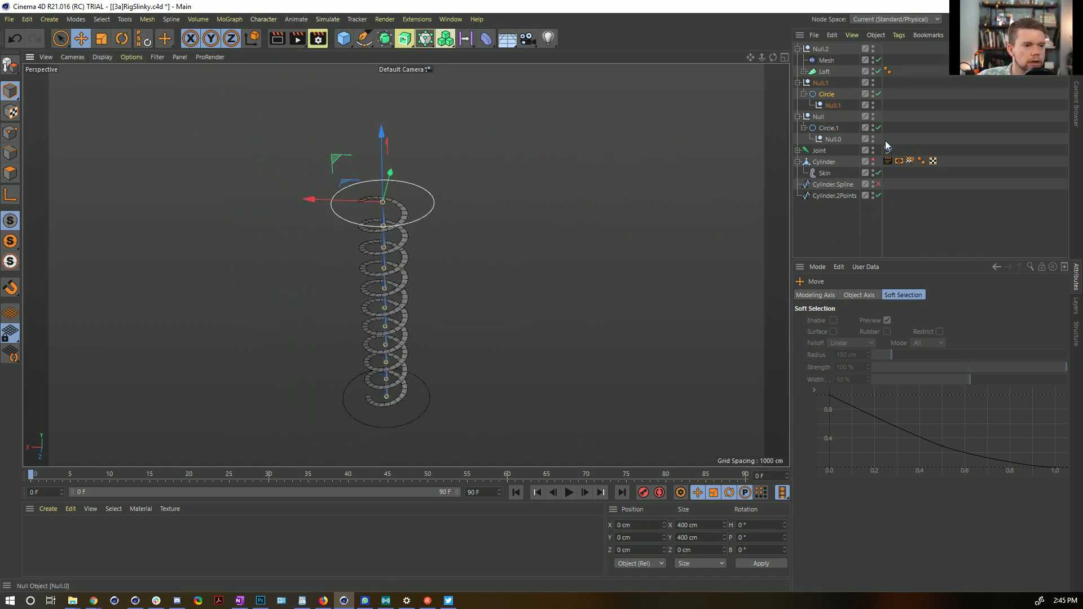
Select both helixes under the Loft and double their End Angle to 7200°.
click(803, 71)
click(832, 83)
ctrl+click(831, 95)
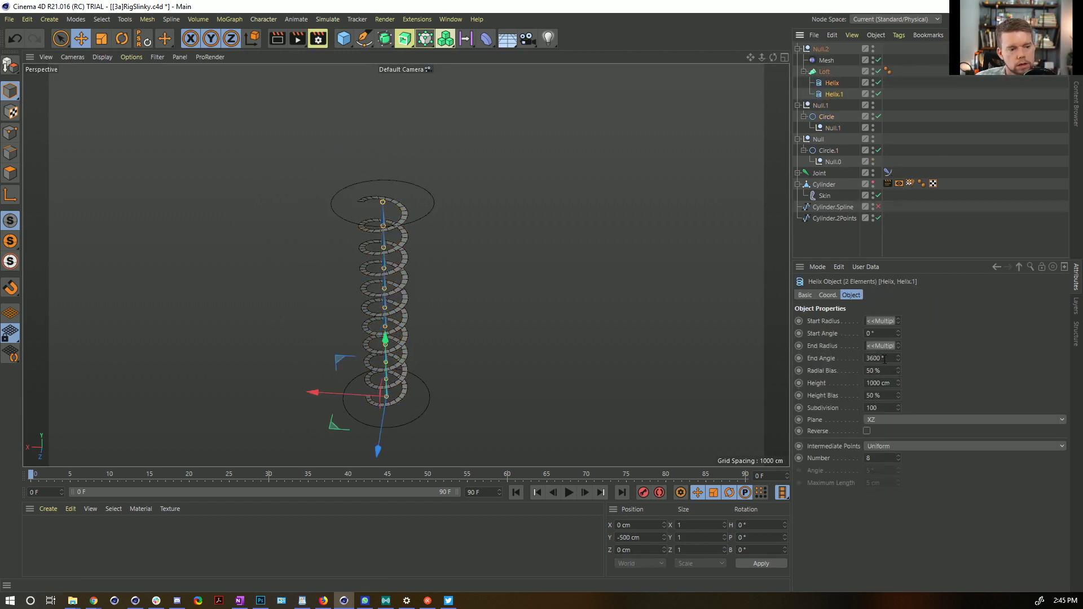
text(*2)
key(Return)
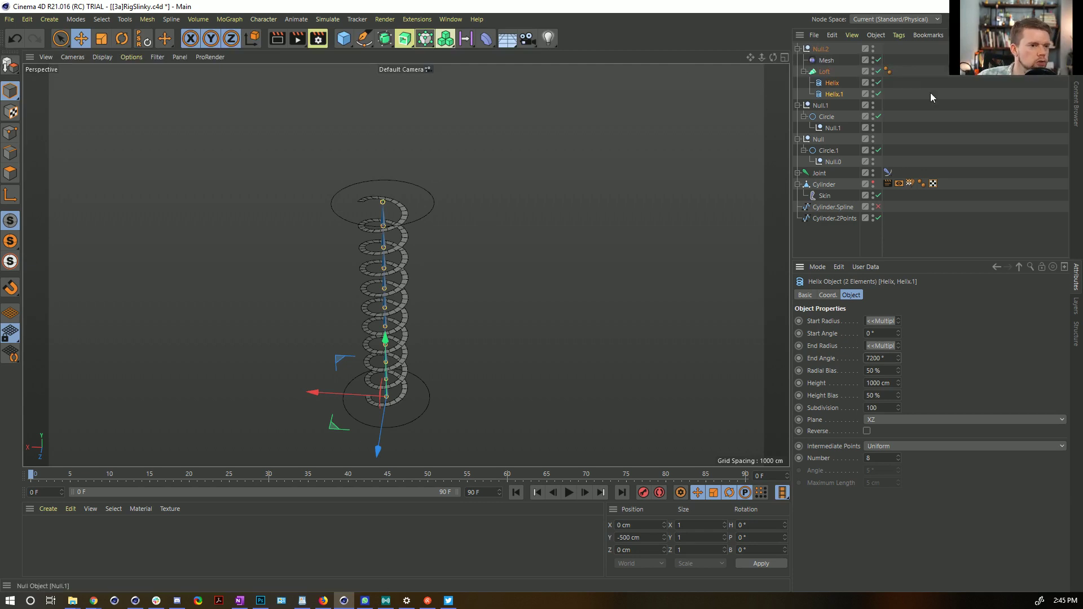
Reinitialize the Mesh deformer to update the slinky with the extra coils.
click(829, 61)
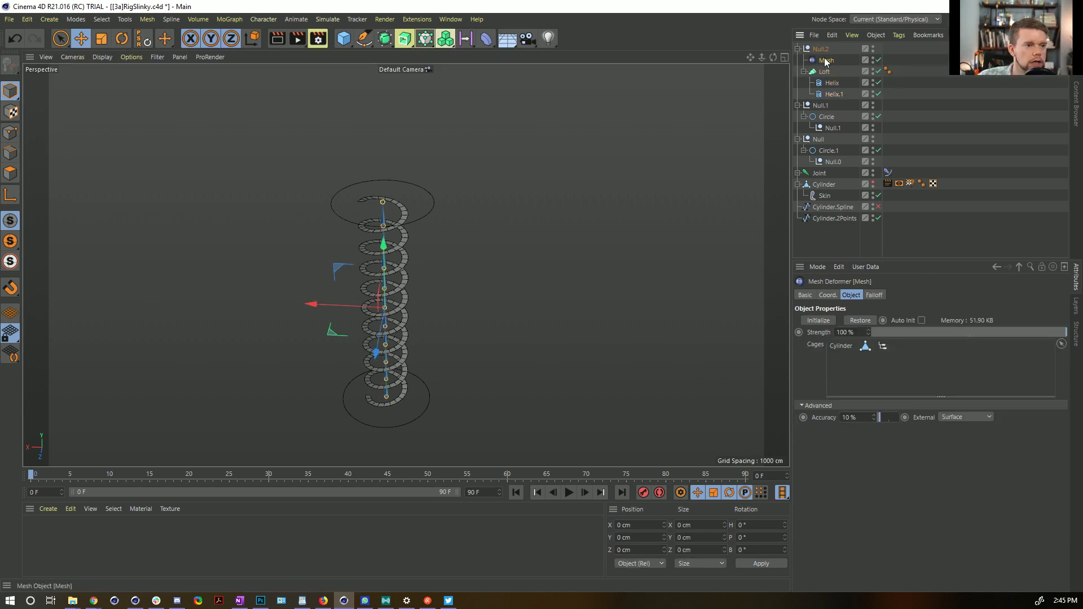
click(821, 320)
alt+drag(410, 370, 417, 305)
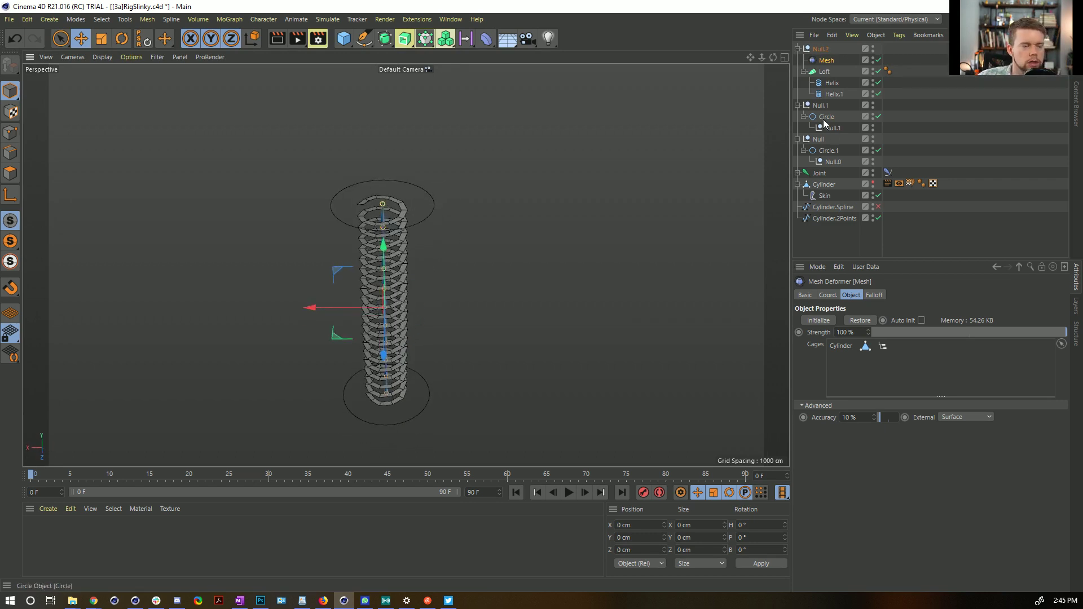
Test the denser slinky by moving the upper circle control, and undo the move.
click(824, 119)
drag(333, 169, 383, 149)
key(ctrl+z)
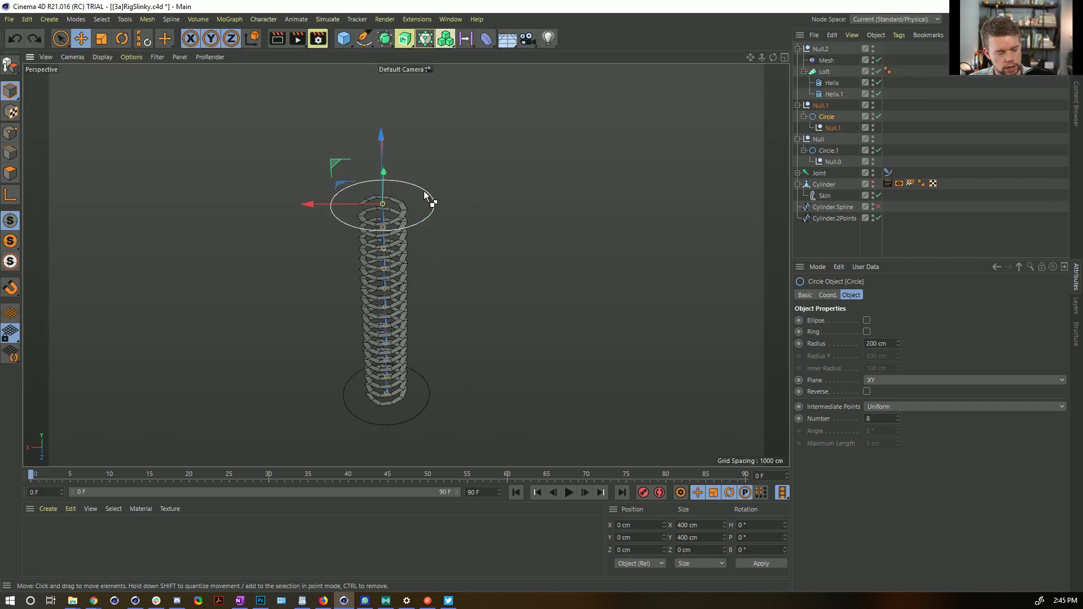
Save the scene over the existing file [3a]RigSlinky.c4d.
key(ctrl+shift+s)
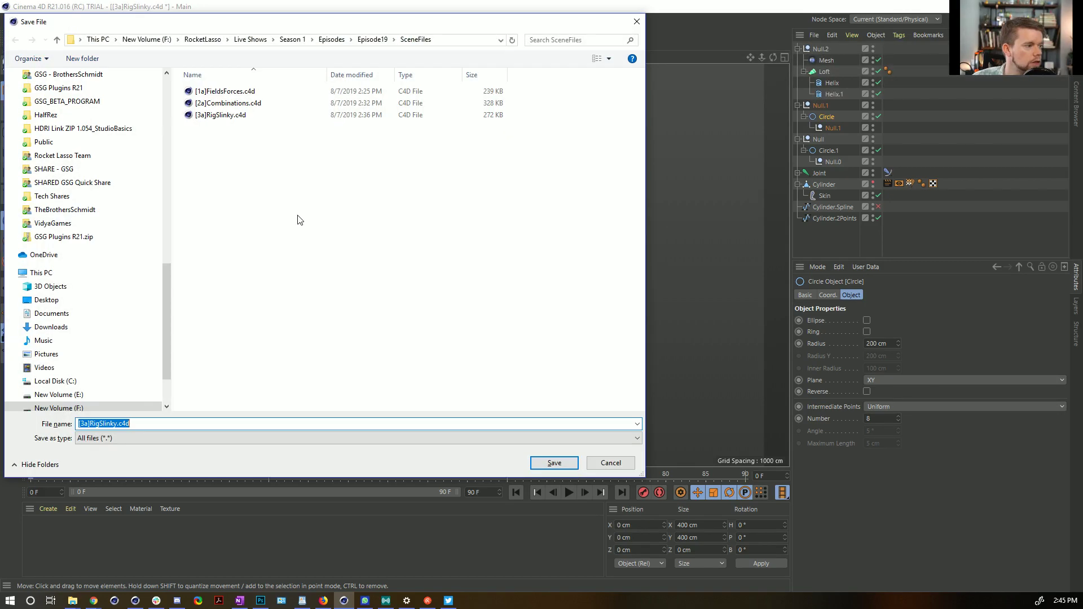
click(236, 118)
click(549, 464)
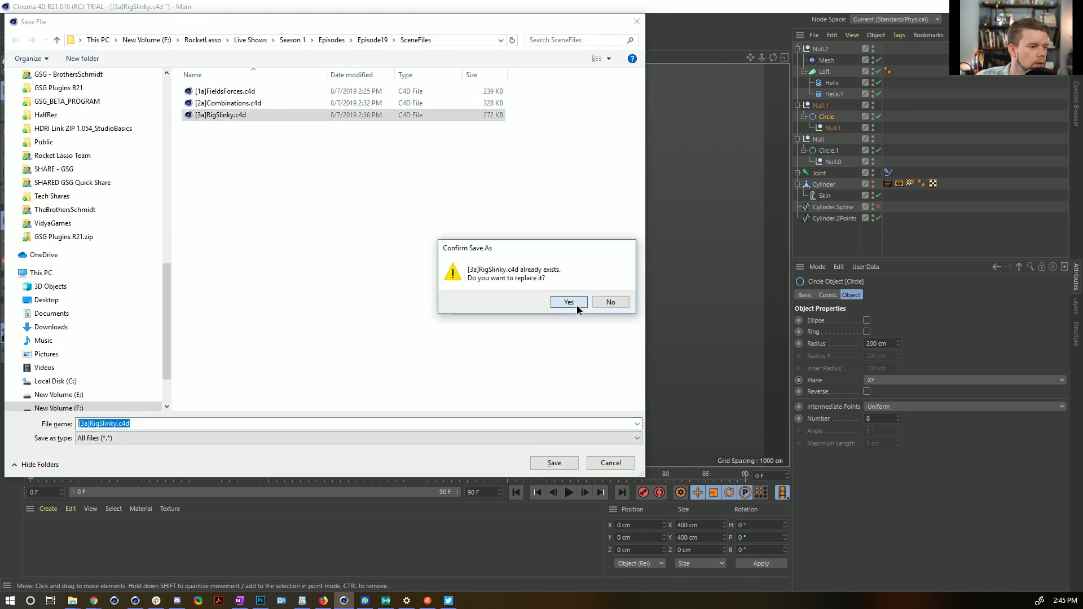
click(577, 305)
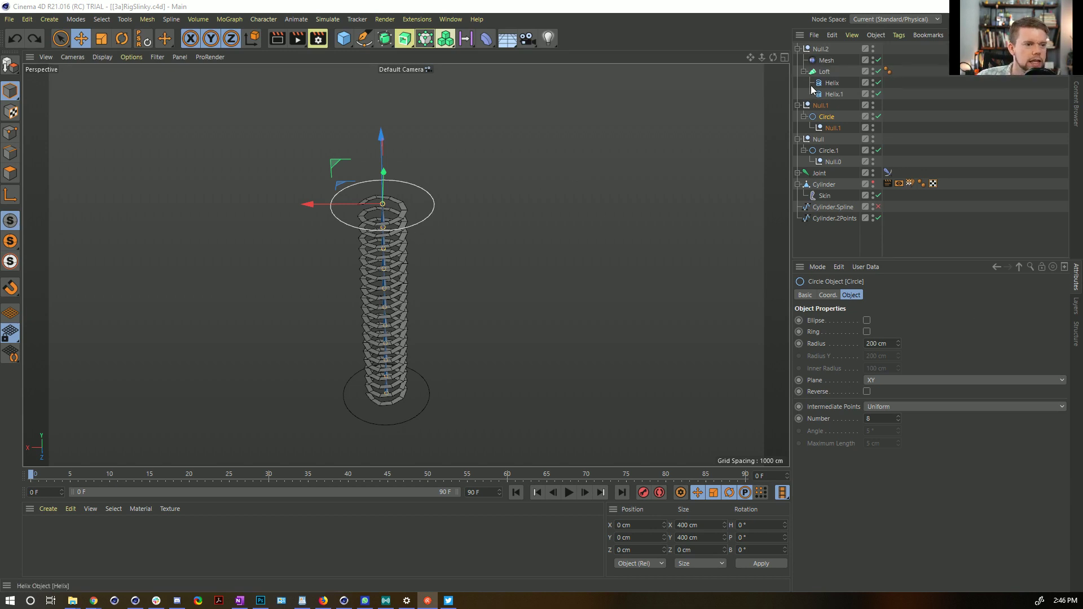
alt+drag(410, 316, 461, 243)
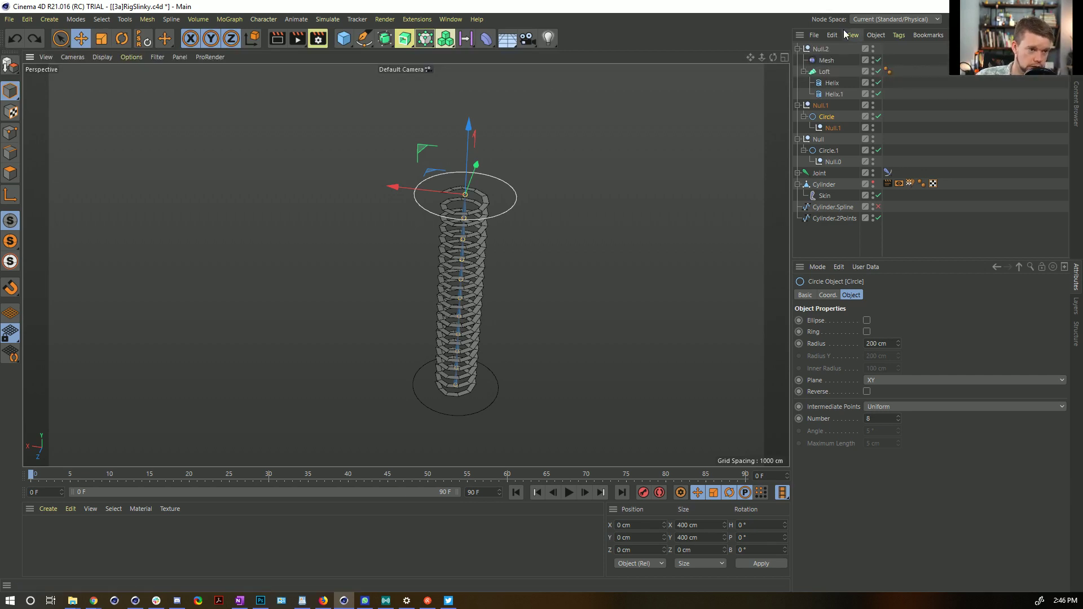
right_click(828, 84)
mouse_move(878, 198)
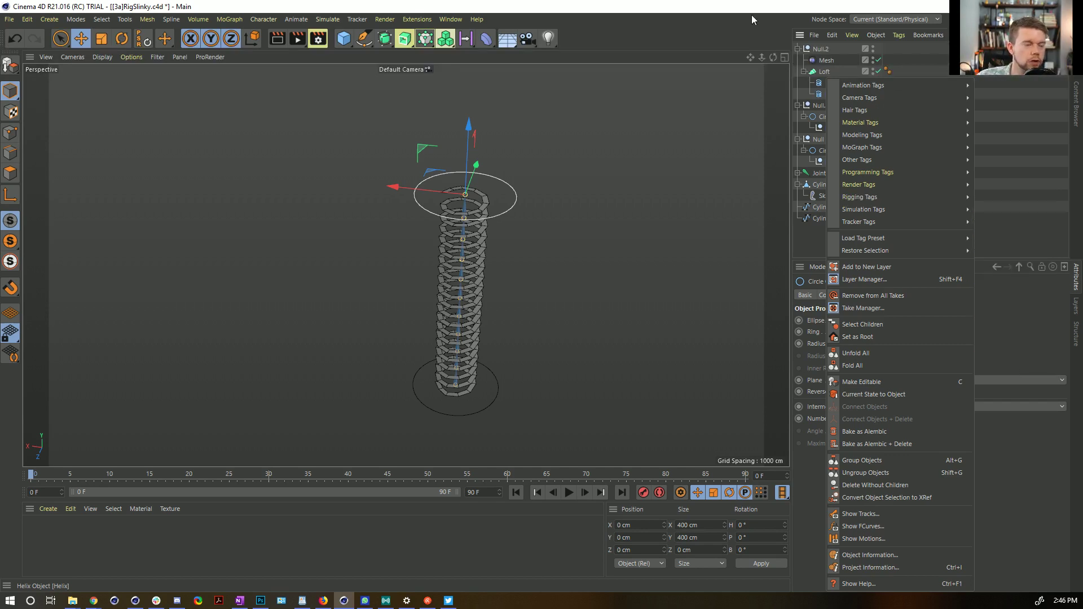
click(731, 29)
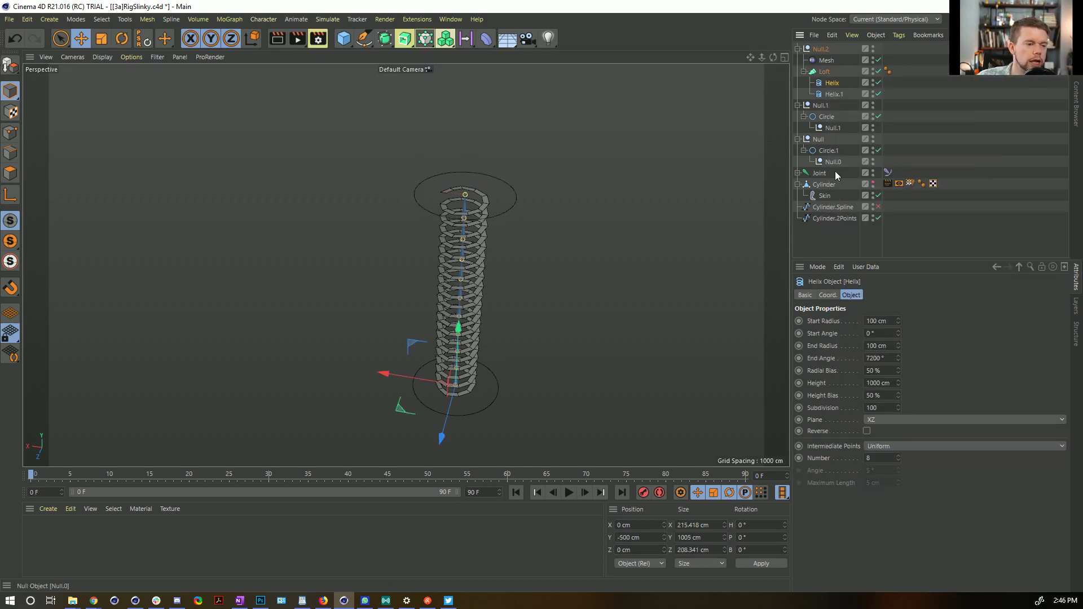
alt+drag(429, 317, 479, 251)
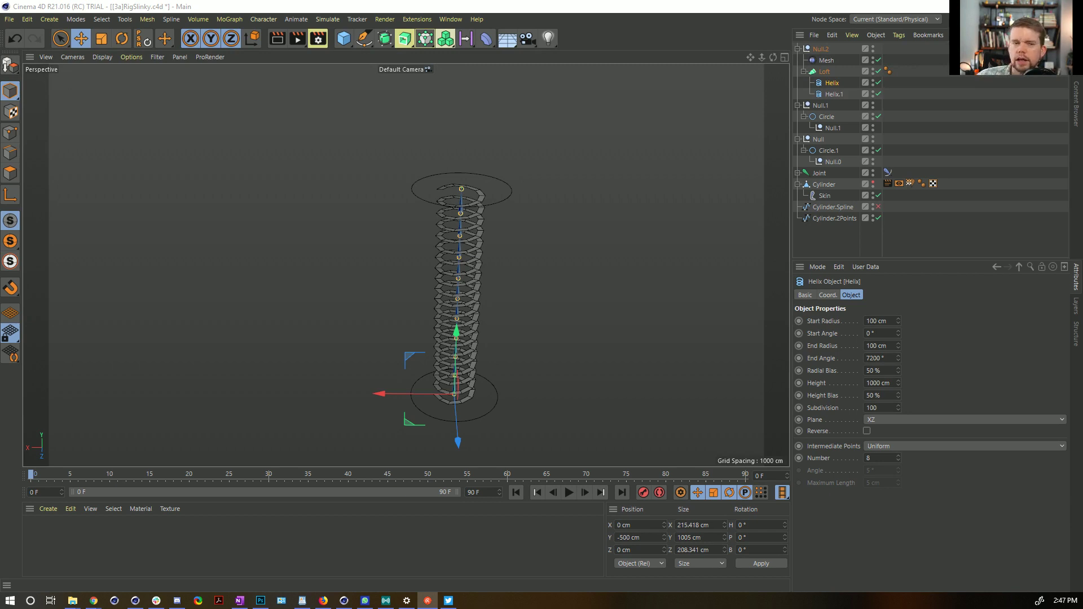
click(615, 10)
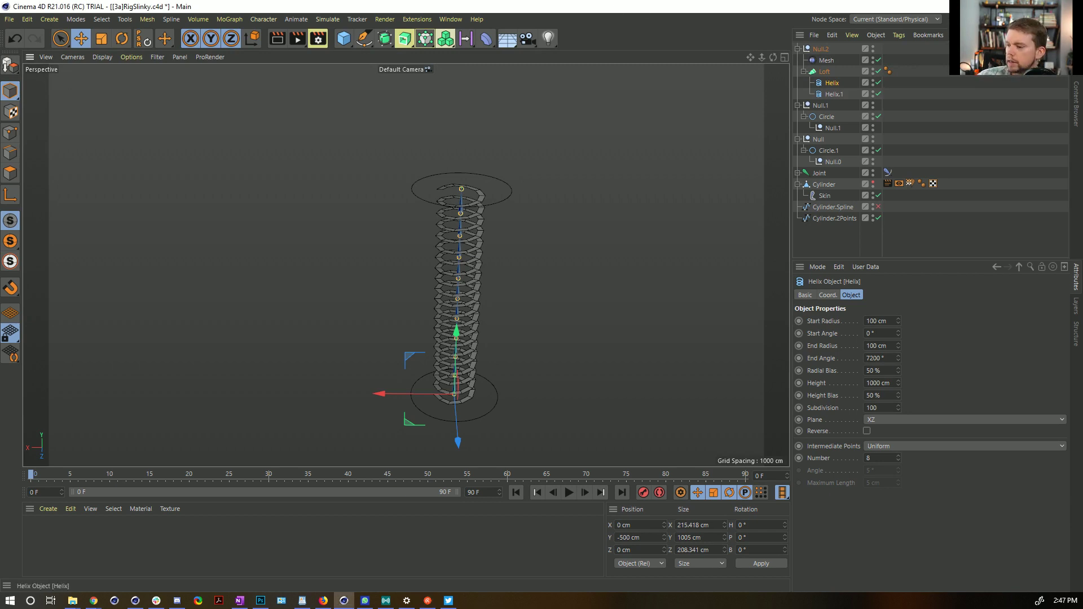
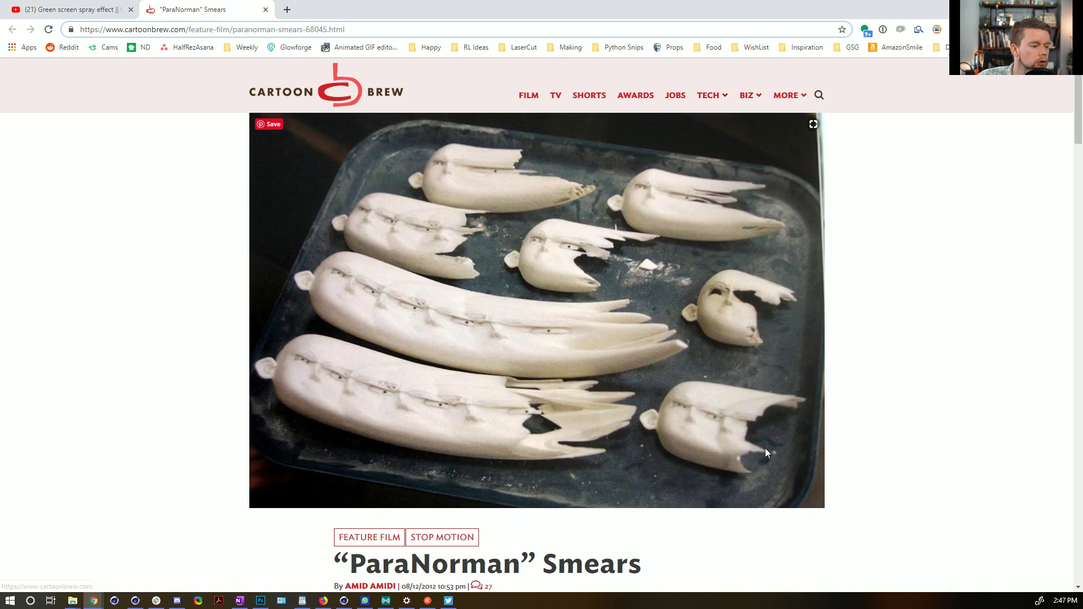
Look over the Cartoon Brew article on the sculpted ParaNorman smear models.
scroll(715, 472, down, 1)
scroll(715, 472, down, 4)
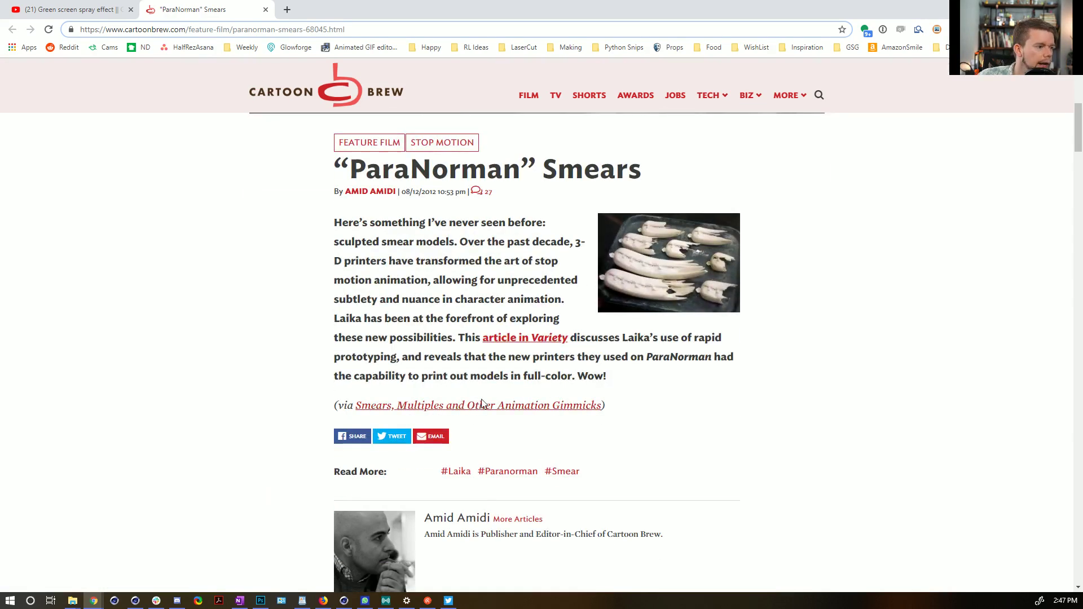
scroll(580, 460, up, 5)
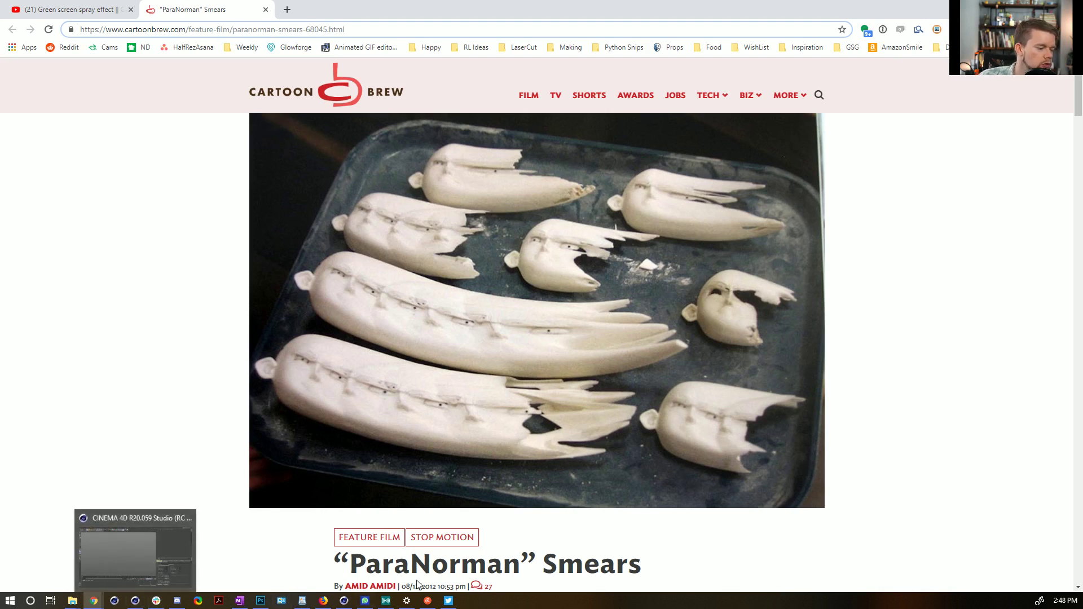
Switch to Cinema 4D, start a new scene, and open the character file AutoWeight1e.c4d.
click(346, 601)
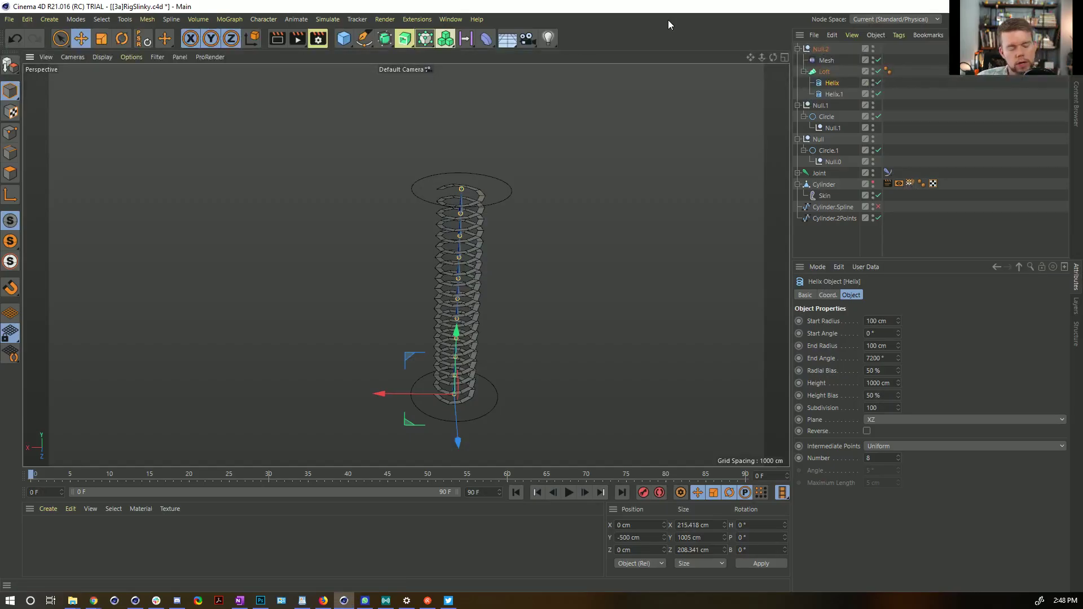
key(ctrl+n)
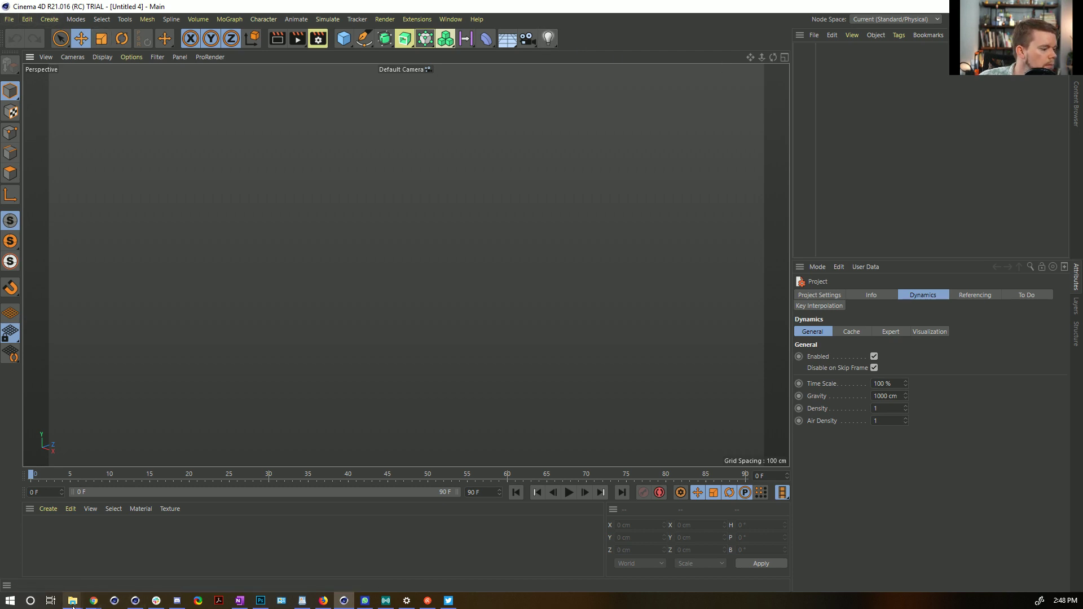
mouse_move(74, 603)
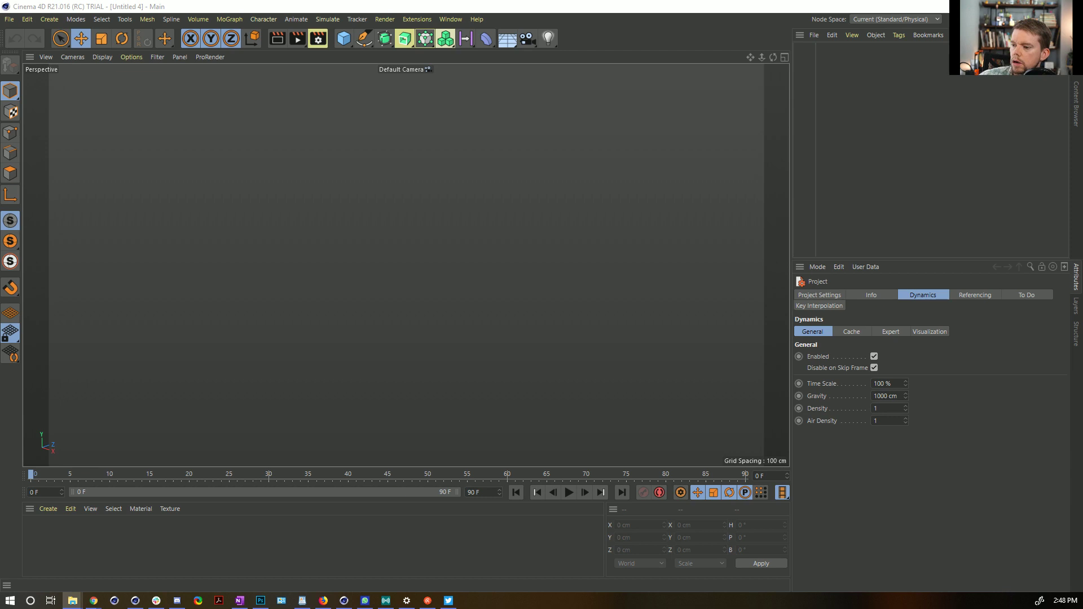
drag(486, 267, 486, 266)
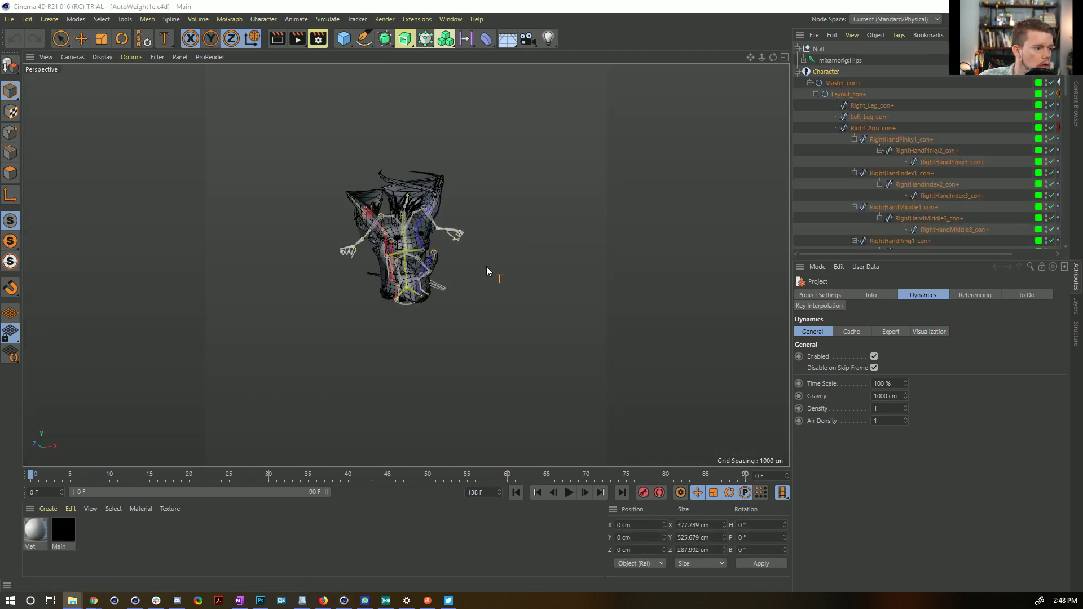
Play the mouse character's animation up close, then stop it and return to the first frame.
click(569, 492)
alt+right_drag(394, 266, 467, 255)
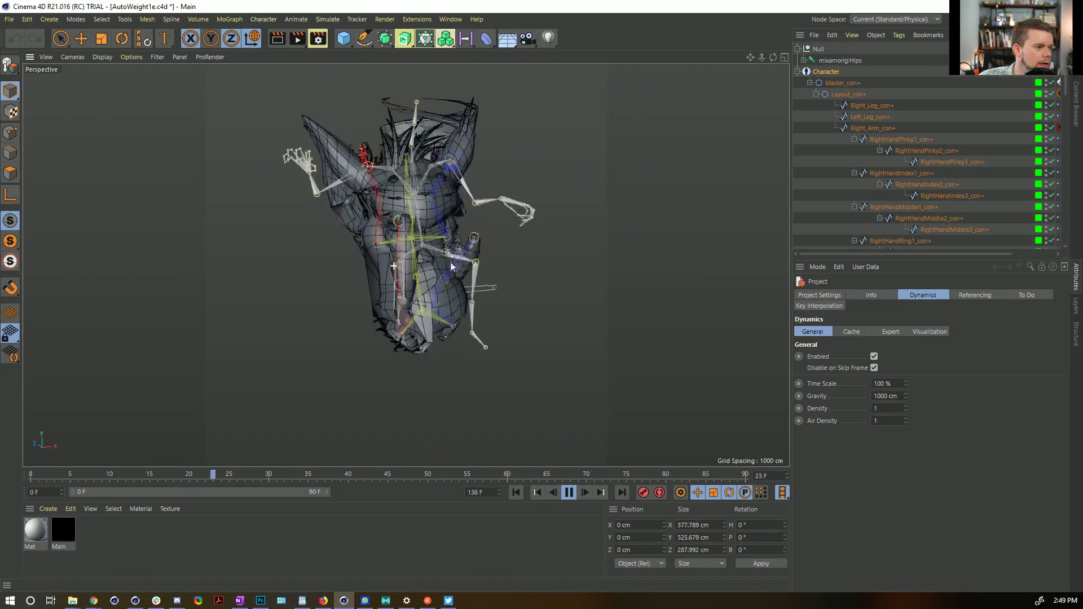
click(568, 492)
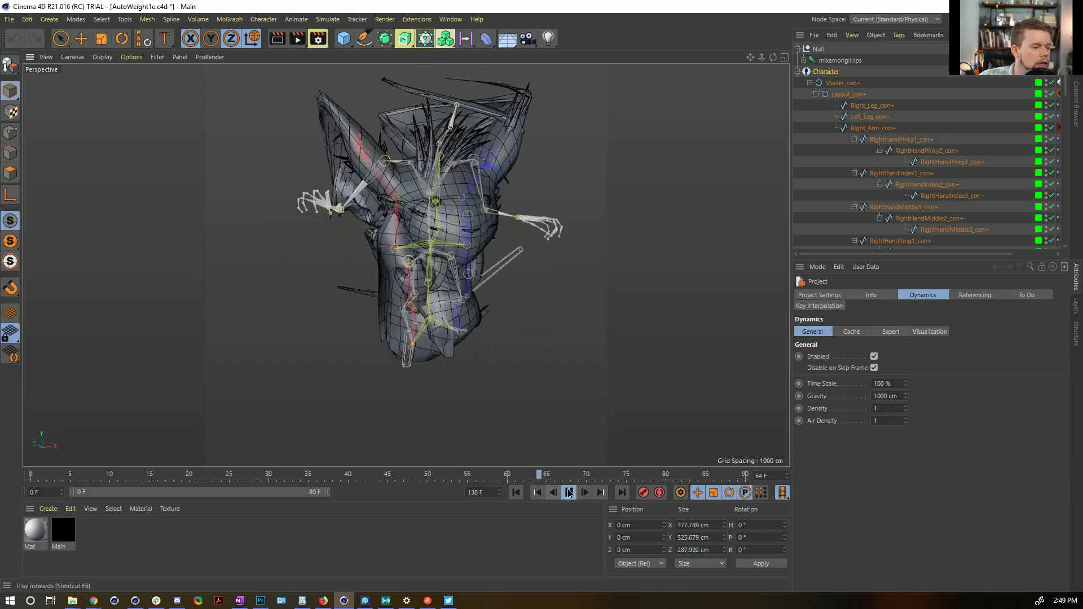
click(516, 493)
Delete the Character rig object and copy the Mouse mesh.
click(798, 71)
click(816, 73)
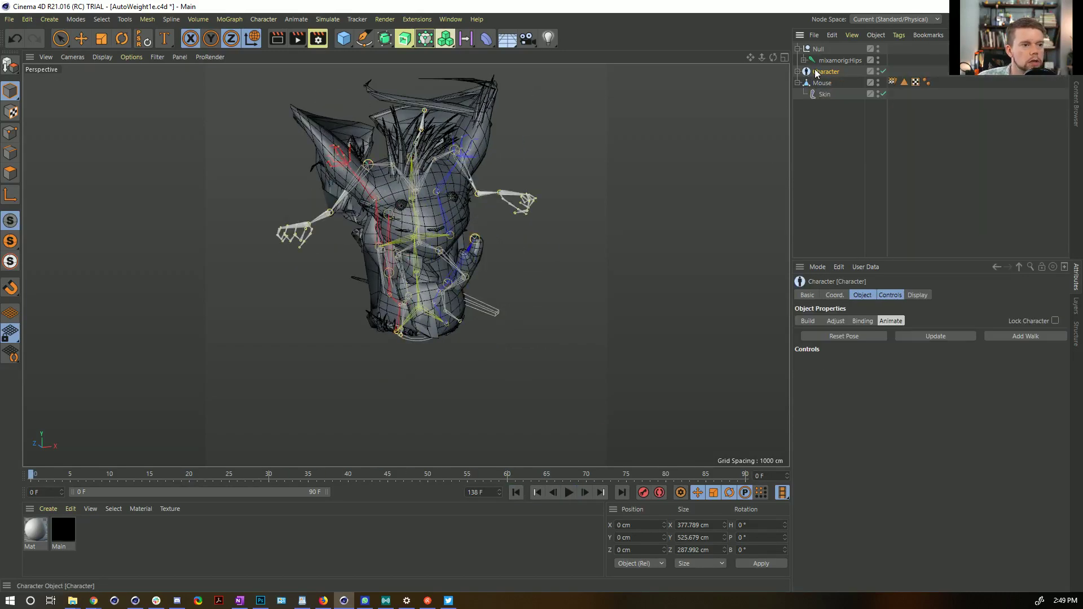
key(Delete)
click(822, 72)
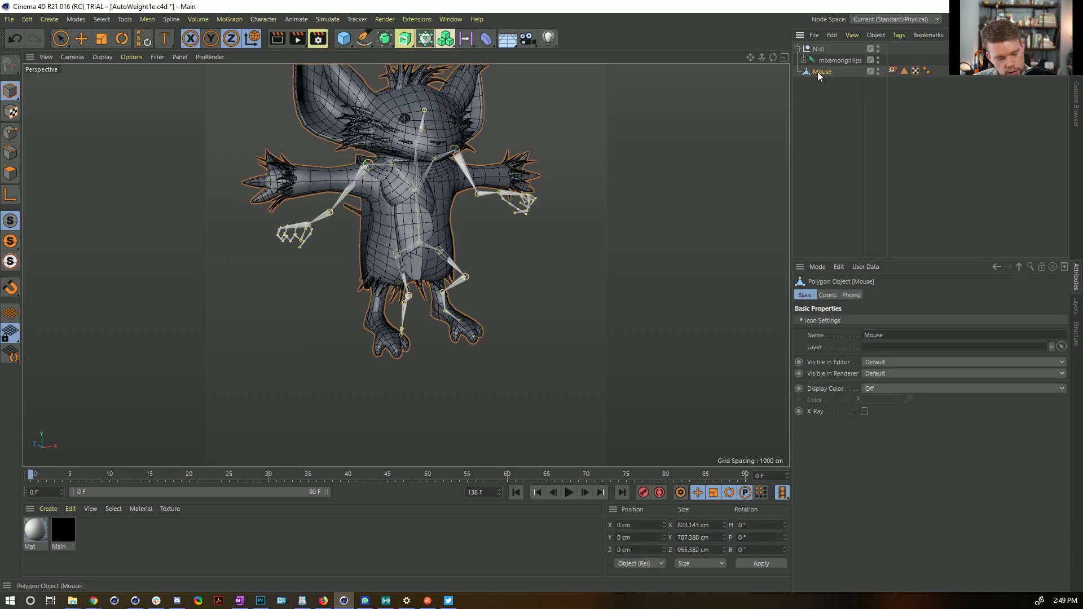
Close AutoWeight1e.c4d and paste the Mouse mesh into a new empty scene.
key(ctrl+F4)
click(571, 346)
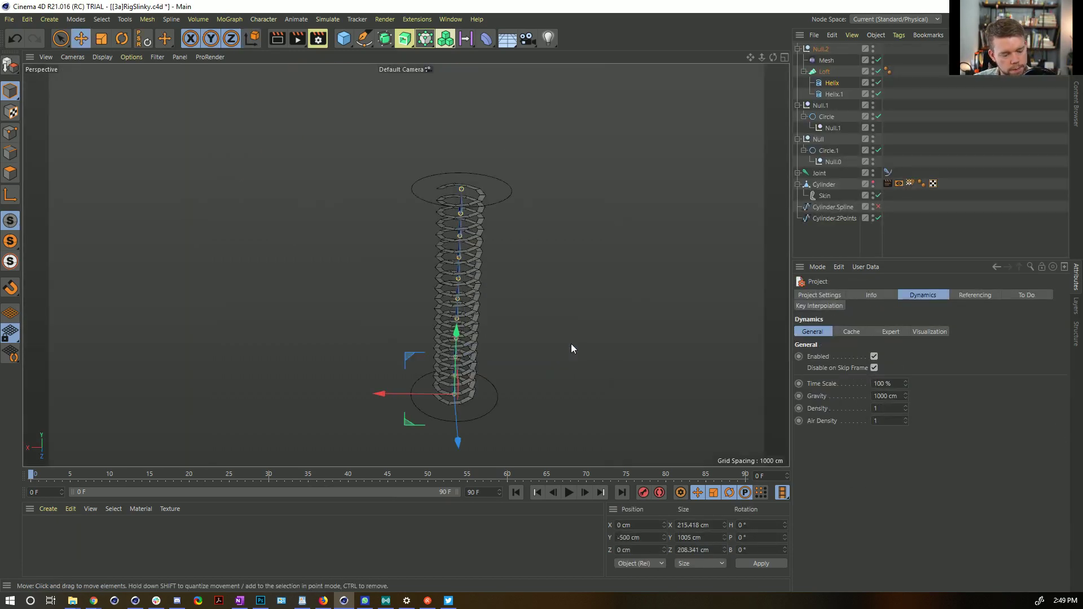
key(ctrl+n)
key(ctrl+v)
key(h)
alt+drag(436, 294, 473, 299)
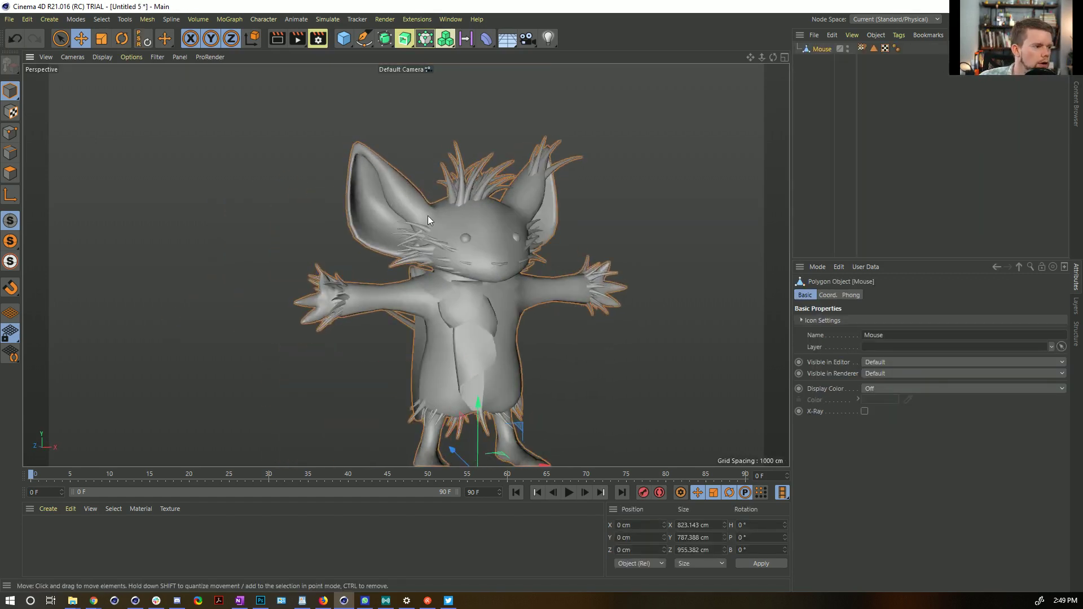
Select the mouse's body polygons below the neck with a Loop Selection and Fill Selection, and delete them.
click(10, 173)
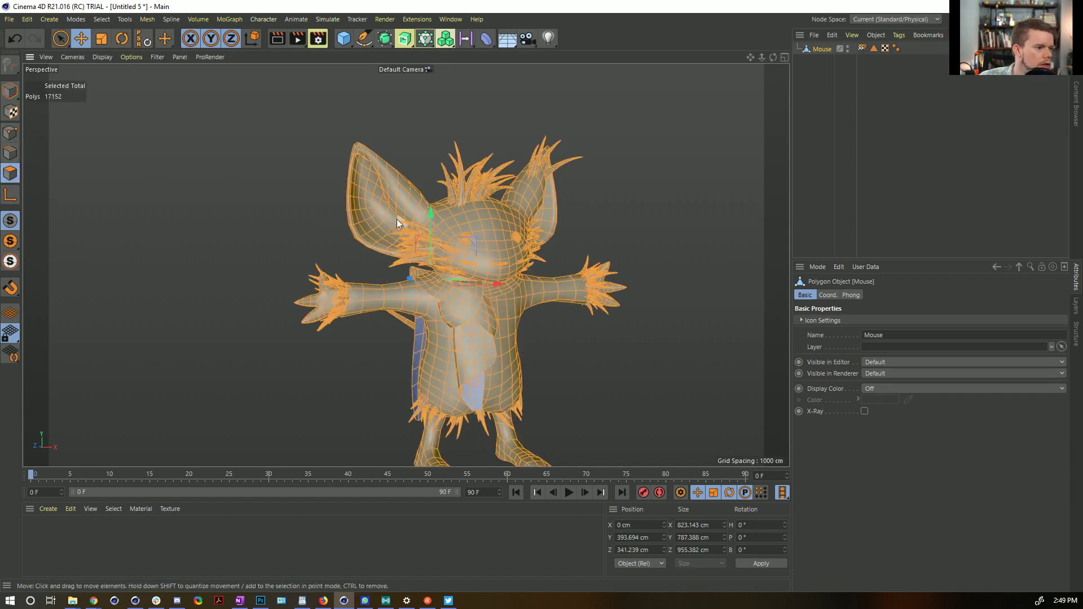
alt+drag(510, 313, 492, 285)
alt+right_drag(451, 295, 513, 282)
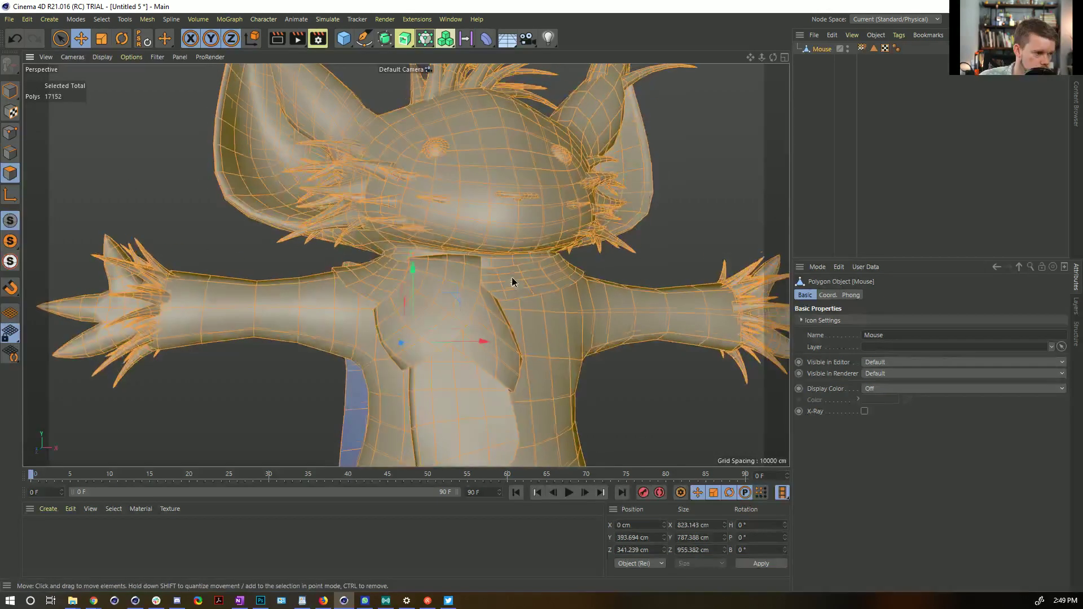
key(u)
key(l)
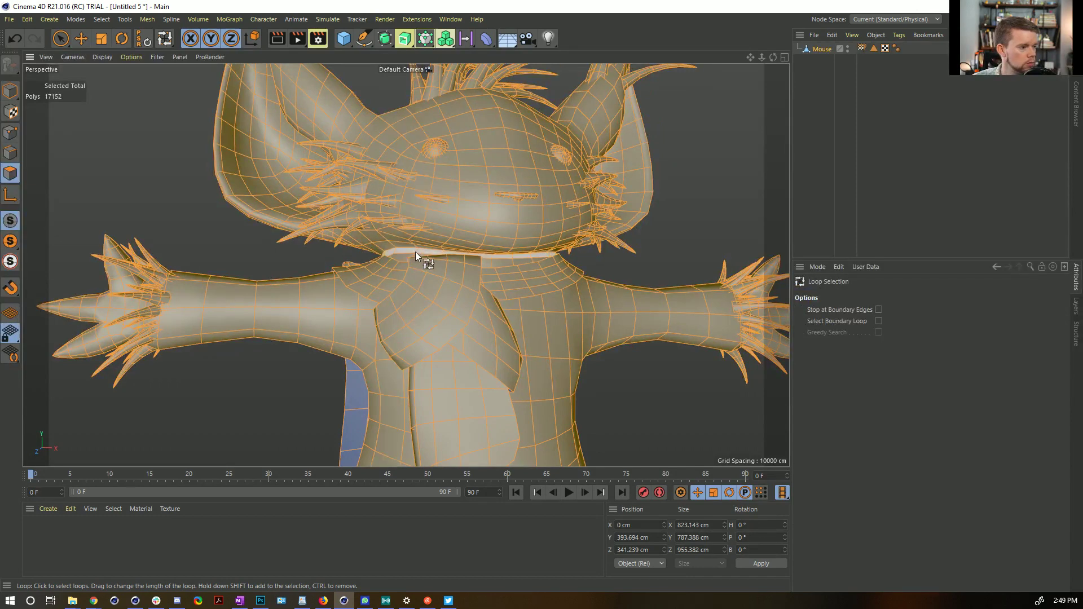
click(415, 251)
key(u)
key(f)
click(544, 306)
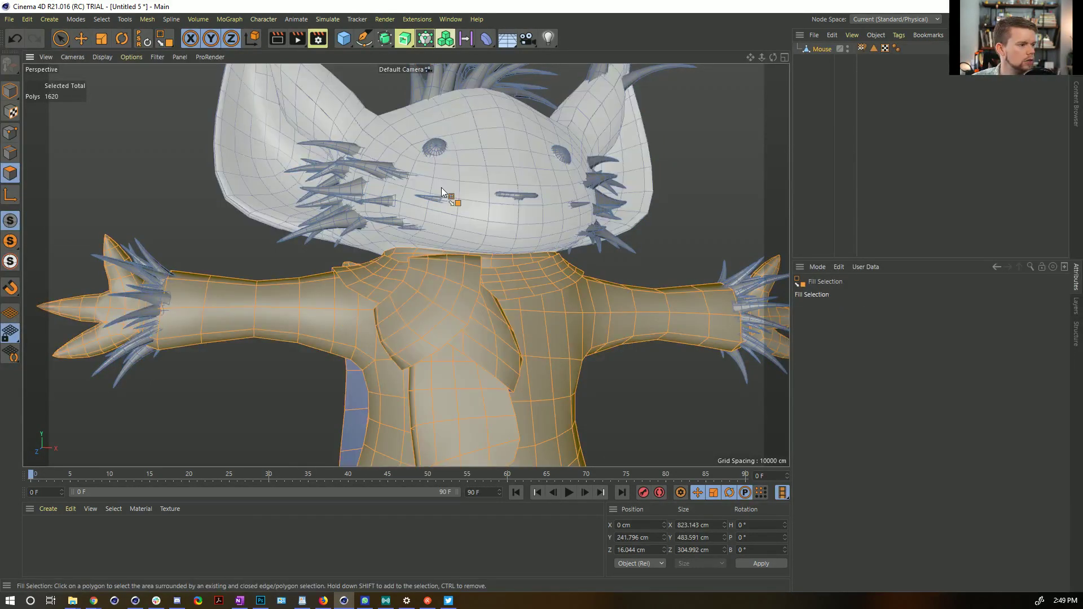
key(Delete)
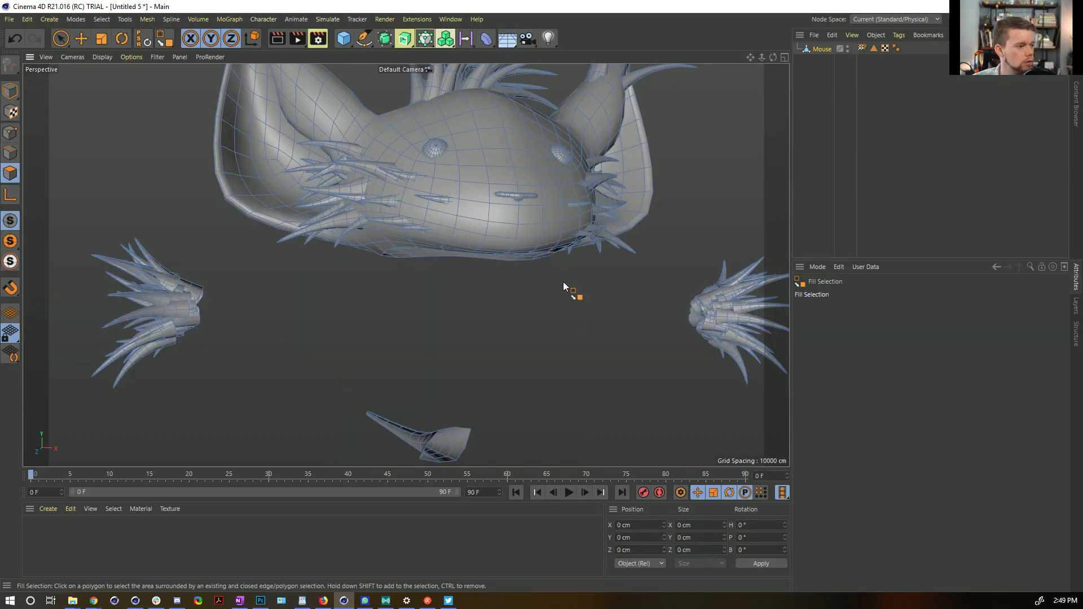
Lasso-select the leftover hand and foot fur tufts and the loose piece under the head, and delete them.
key(h)
click(61, 38)
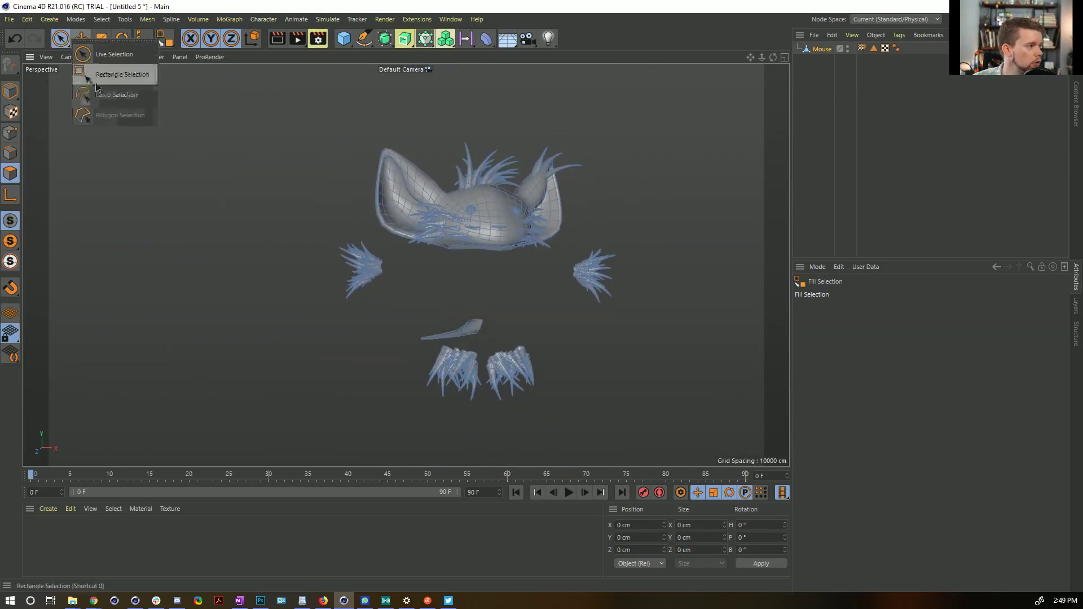
click(129, 95)
mouse_move(620, 395)
mouse_down()
mouse_move(662, 316)
mouse_move(585, 239)
mouse_move(388, 269)
mouse_move(319, 424)
mouse_move(588, 415)
mouse_up()
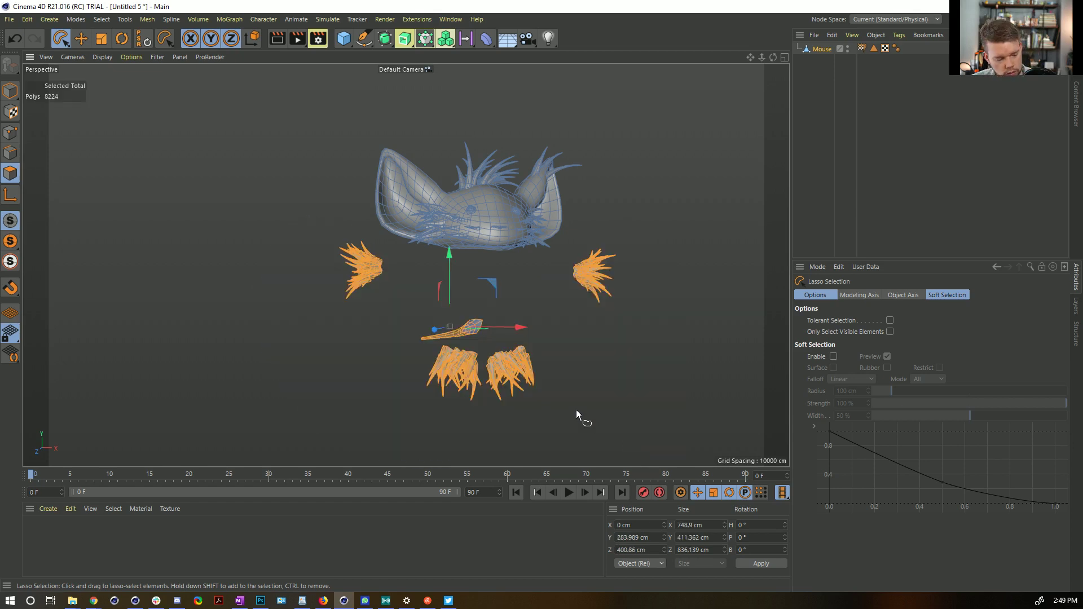
key(Delete)
Cap the open neck under the mouse head with Close Polygon Hole.
alt+drag(604, 374, 547, 222)
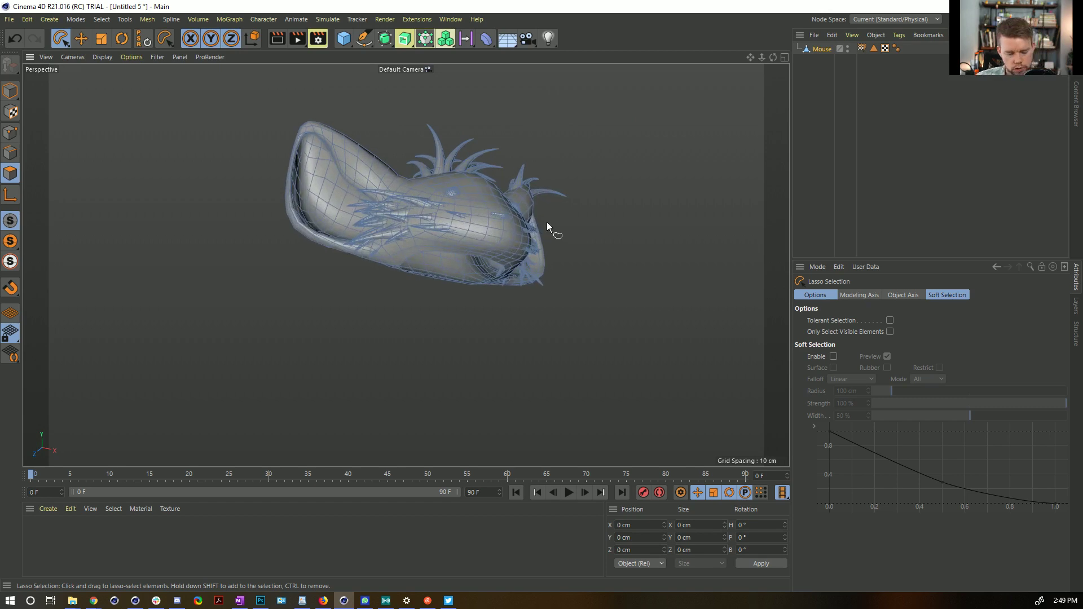
key(m)
key(d)
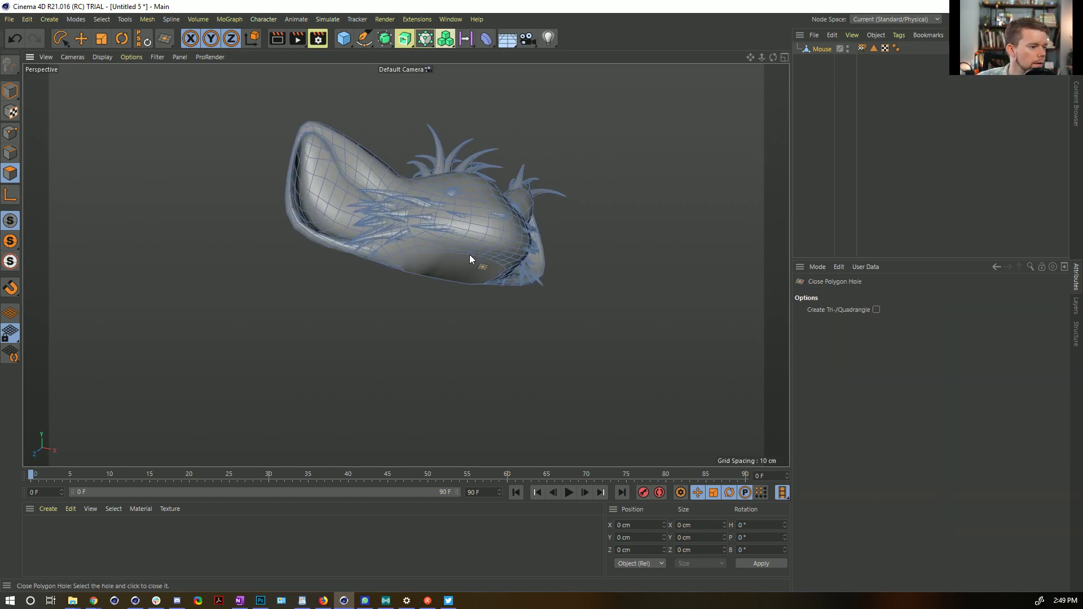
key(space)
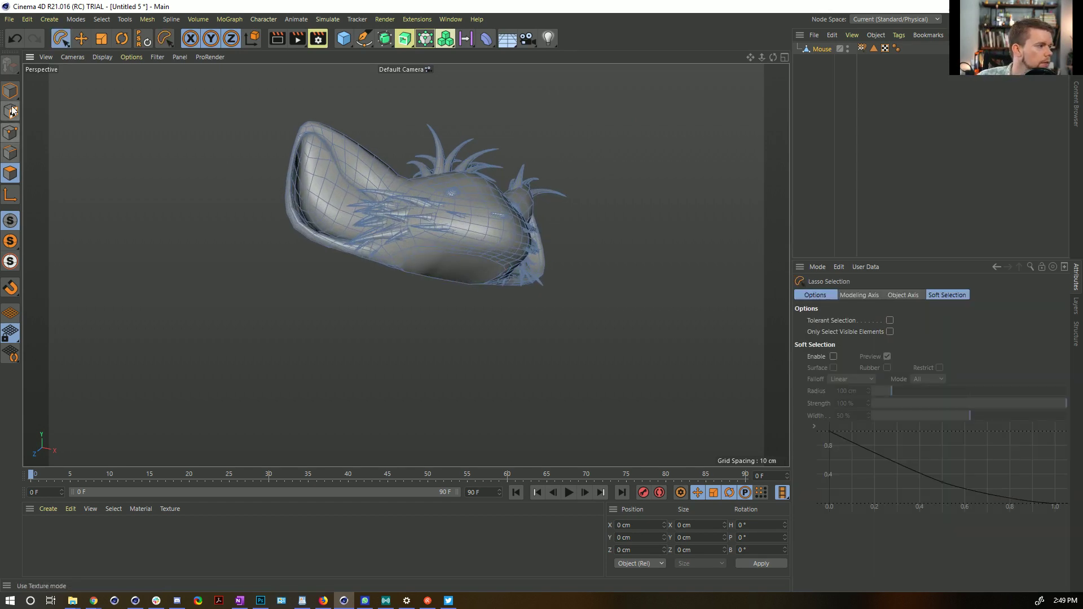
alt+drag(357, 217, 406, 290)
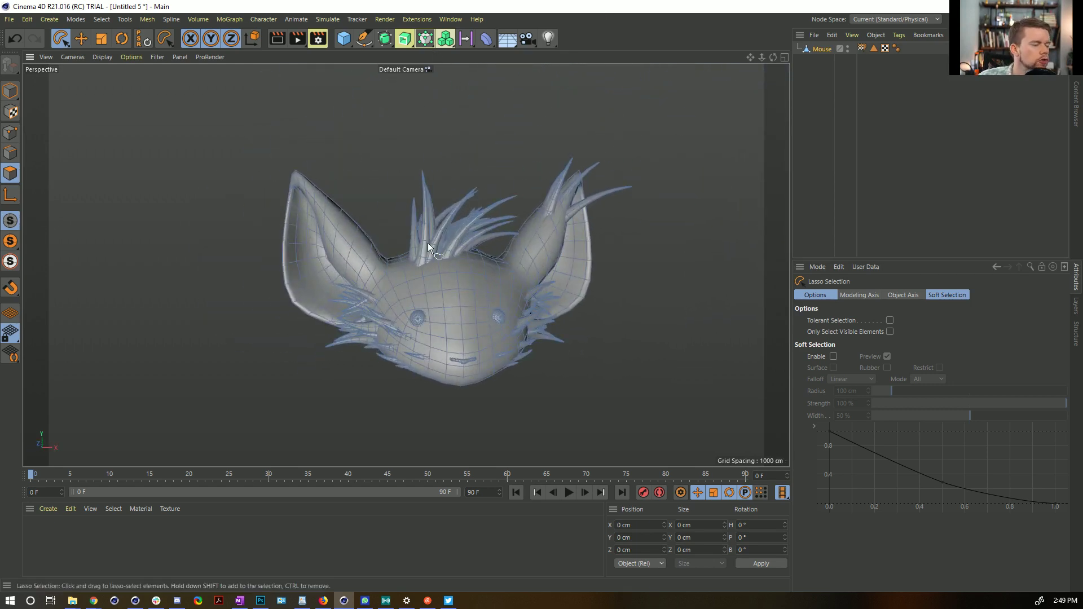
Add a Volume Builder and a Volume Mesher, and make the Mouse head a child of the Volume Builder.
click(445, 41)
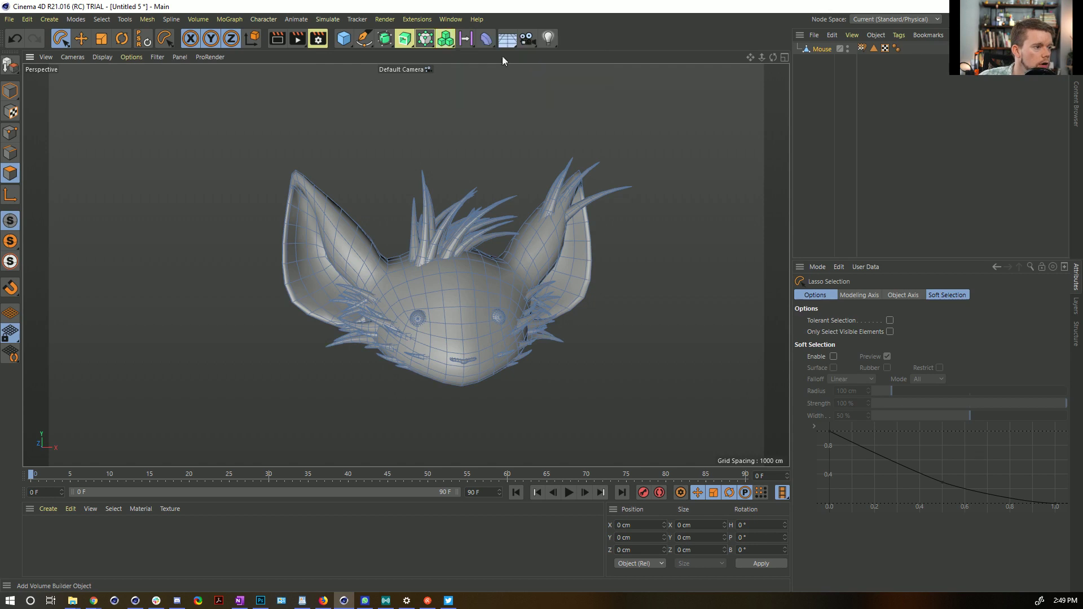
click(502, 56)
click(446, 40)
alt+click(502, 75)
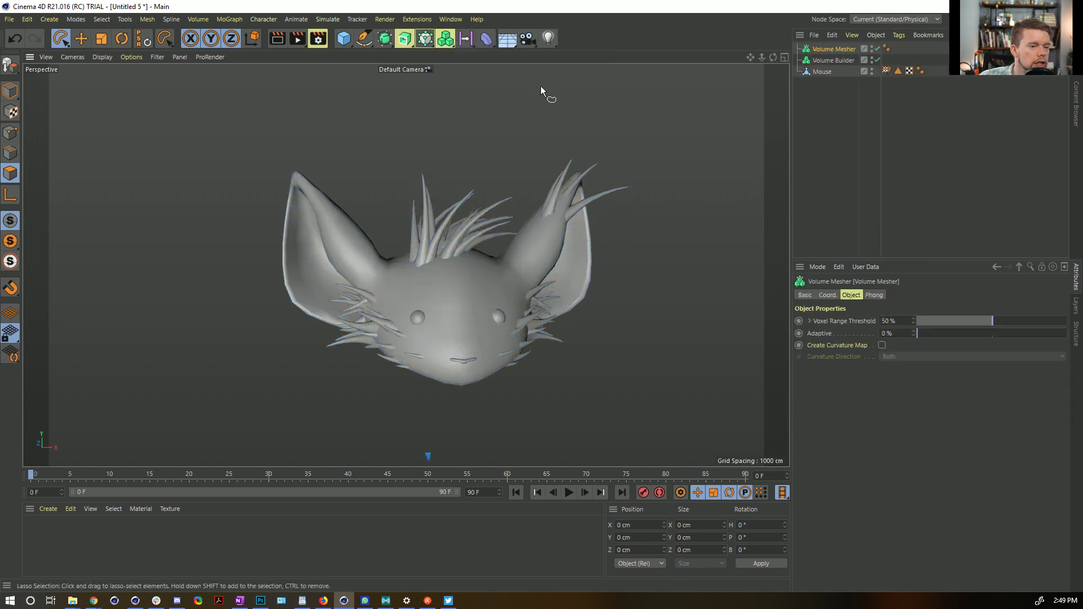
click(816, 73)
drag(838, 50, 852, 63)
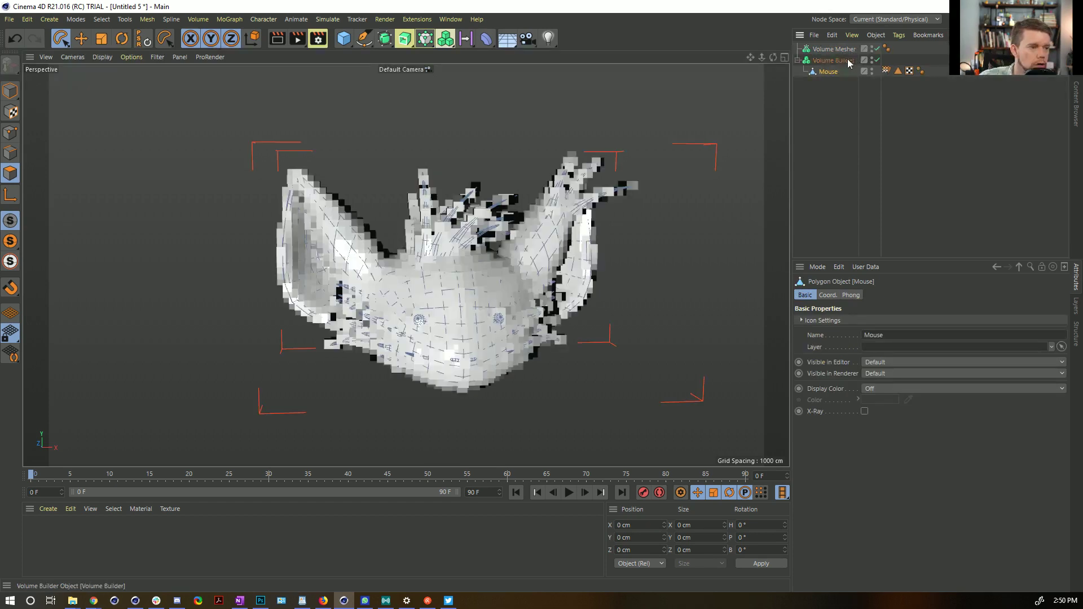
click(843, 63)
alt+drag(508, 180, 529, 234)
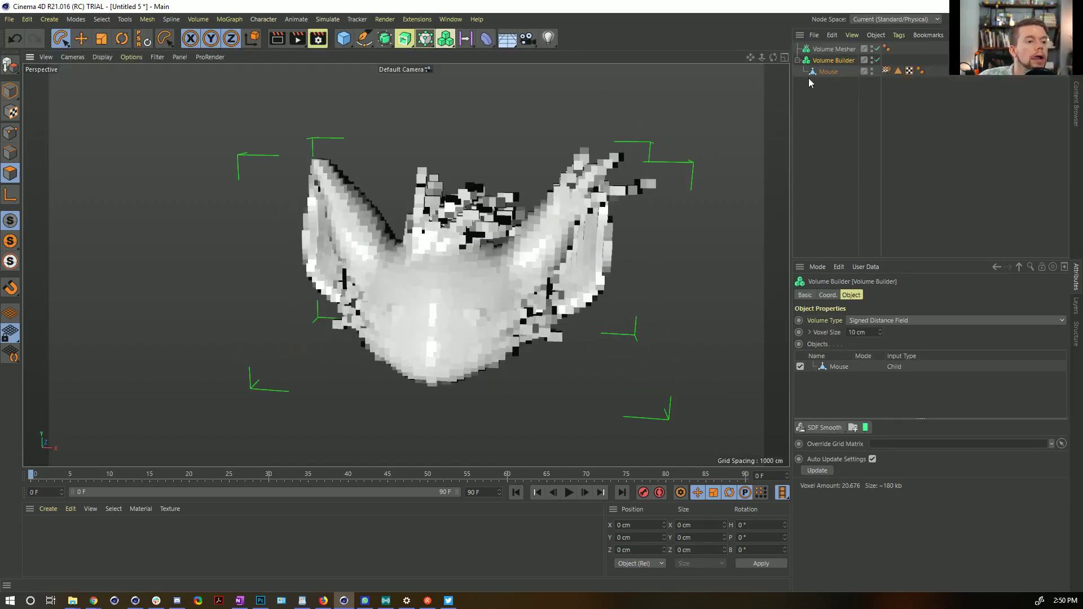
Create an Instance of the Mouse inside the Volume Builder and move it about 142 cm along X.
click(827, 71)
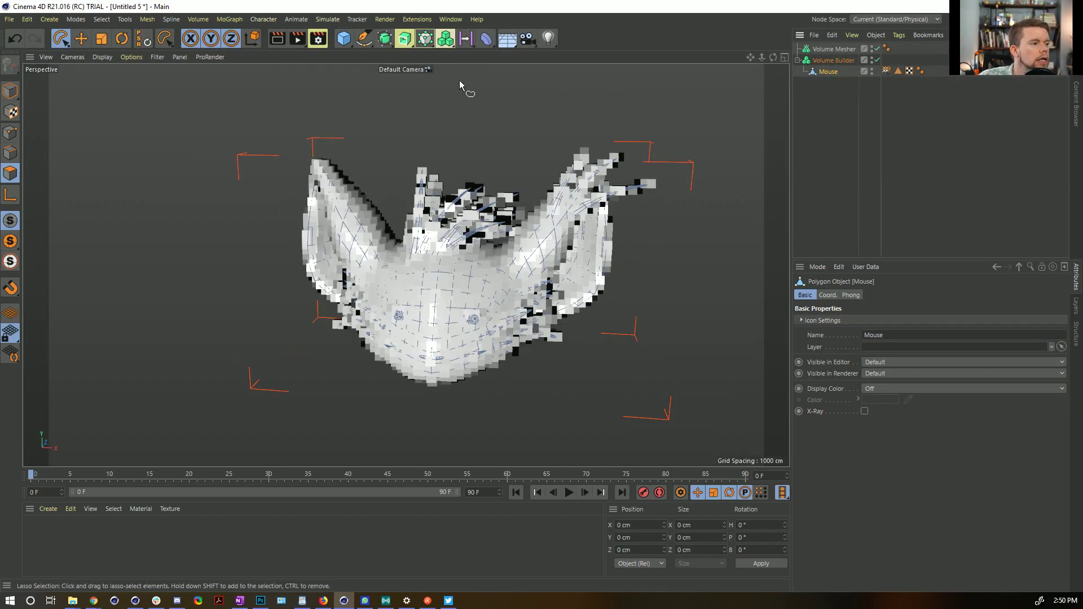
click(384, 38)
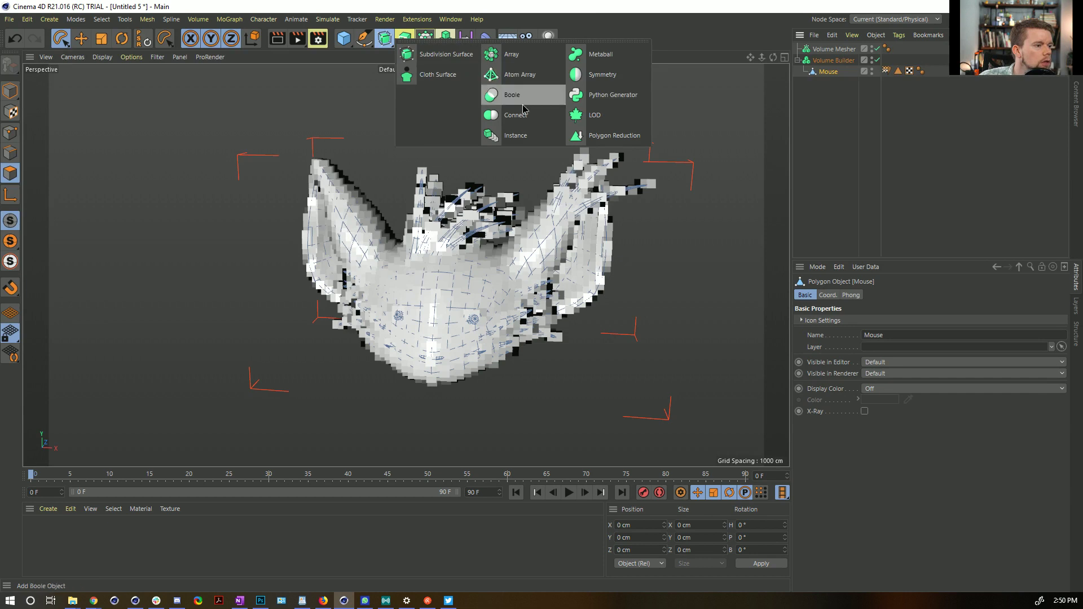
click(515, 135)
drag(838, 51, 824, 78)
key(e)
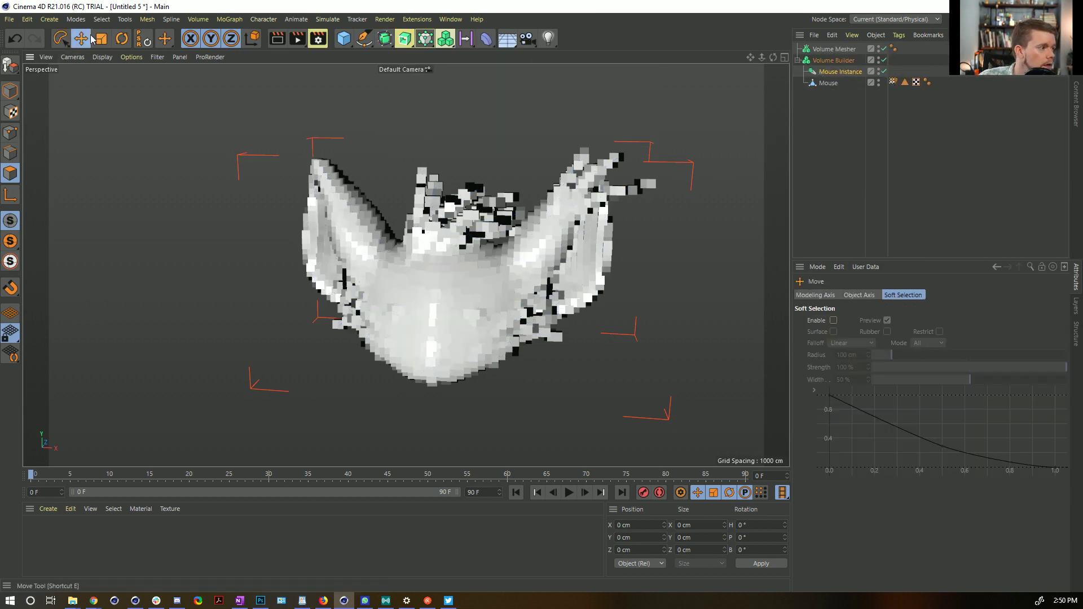
click(10, 90)
scroll(430, 303, down, 5)
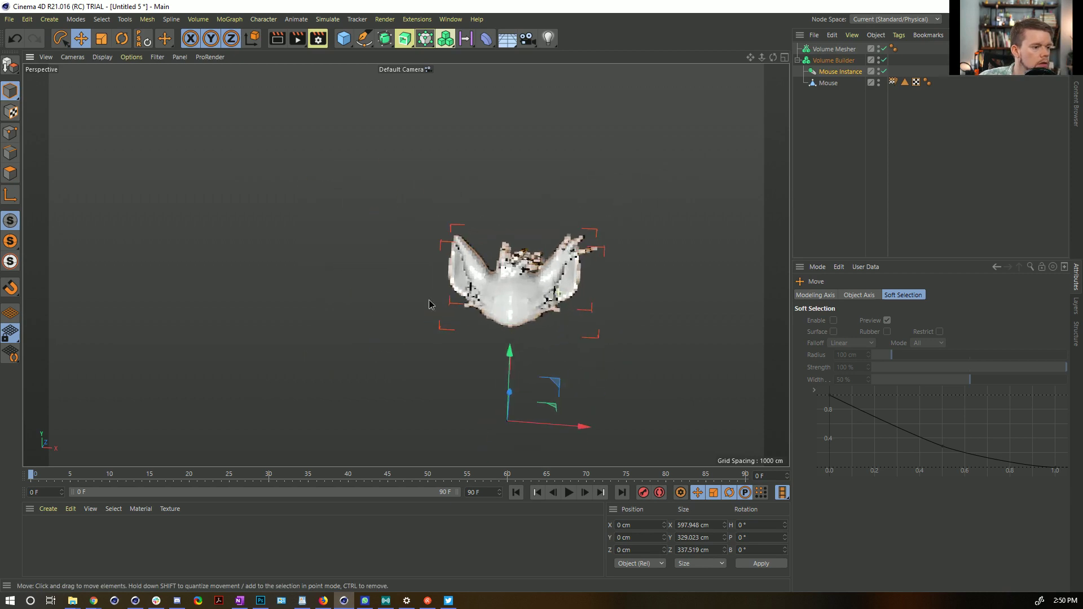
drag(581, 431, 618, 433)
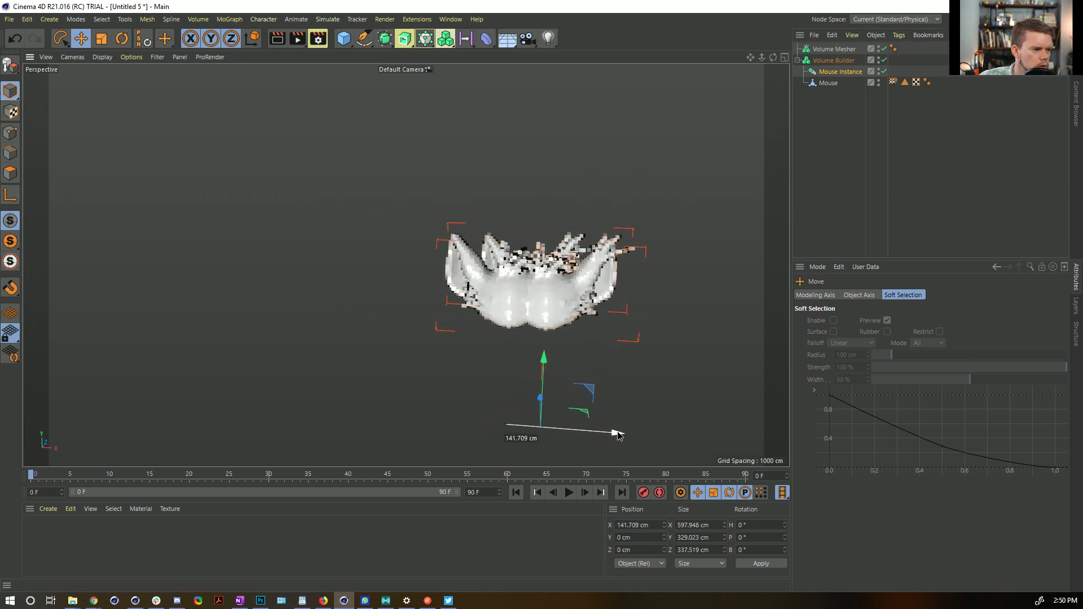
Duplicate the Mouse instance twice within the Volume Builder, placing the copies at about 294 cm and 433 cm along X.
ctrl+drag(834, 69, 833, 67)
drag(630, 432, 668, 421)
ctrl+drag(836, 72, 834, 67)
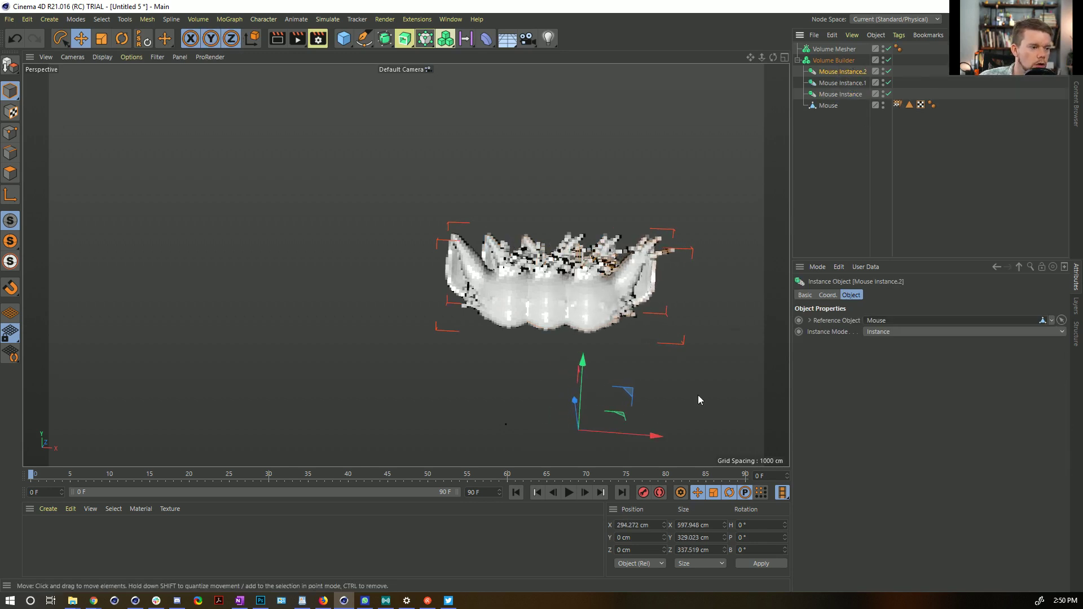
drag(653, 439, 689, 435)
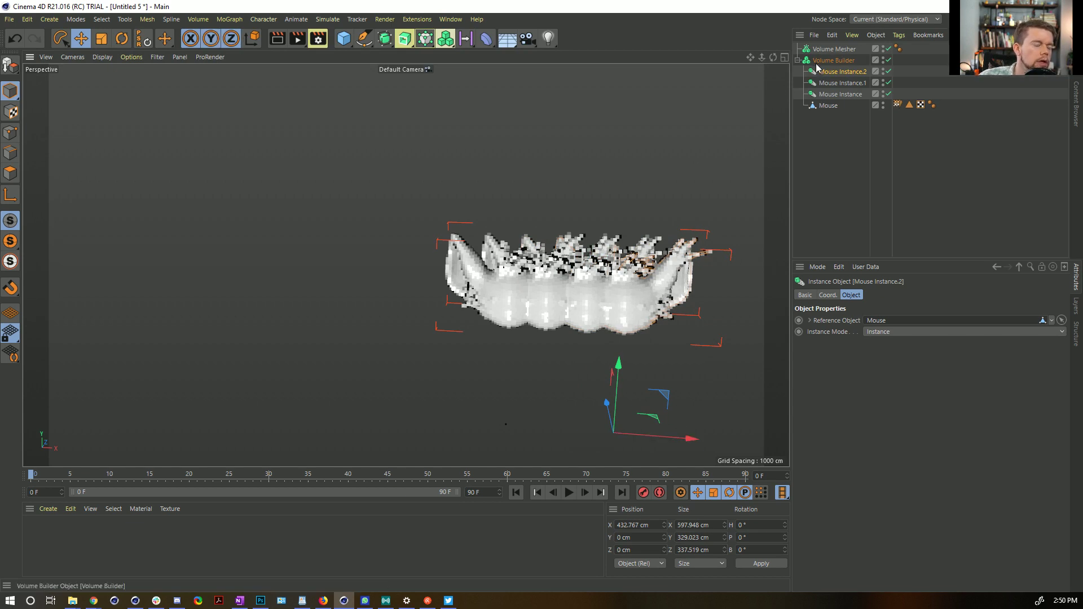
alt+drag(580, 290, 580, 299)
scroll(580, 299, up, 3)
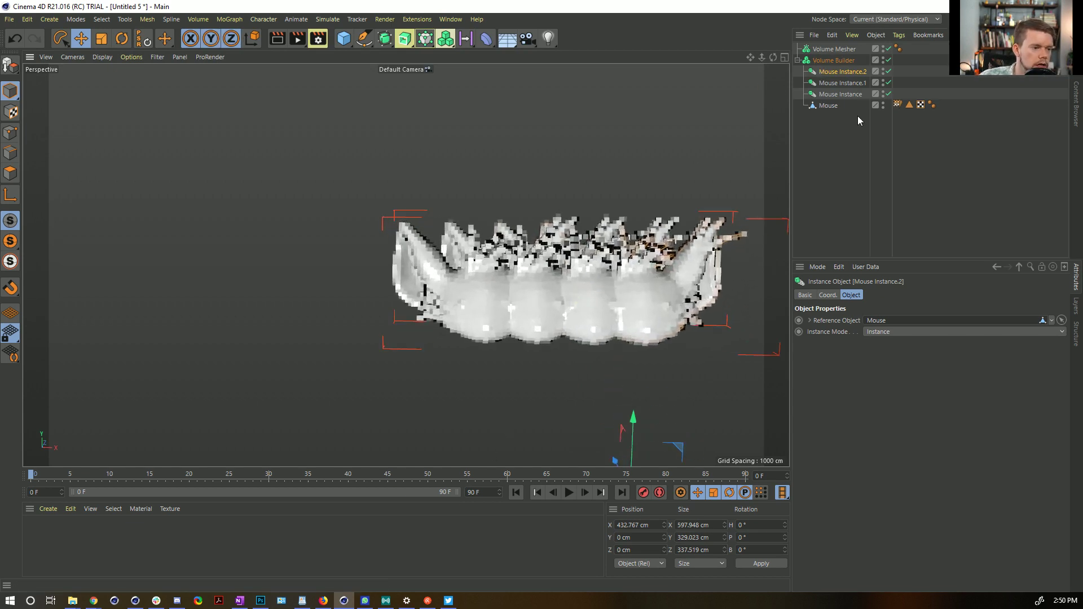
Group the Mouse and its three instances under a Null inside the Volume Builder.
mouse_move(838, 61)
mouse_down()
mouse_move(843, 47)
mouse_move(835, 62)
mouse_up()
click(831, 59)
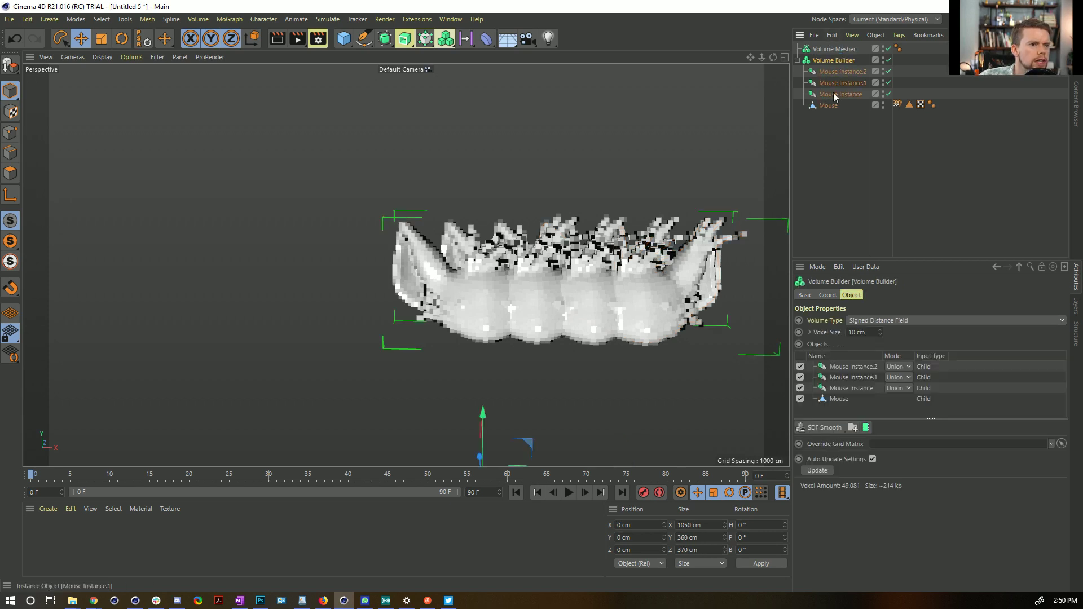
click(840, 71)
shift+click(828, 106)
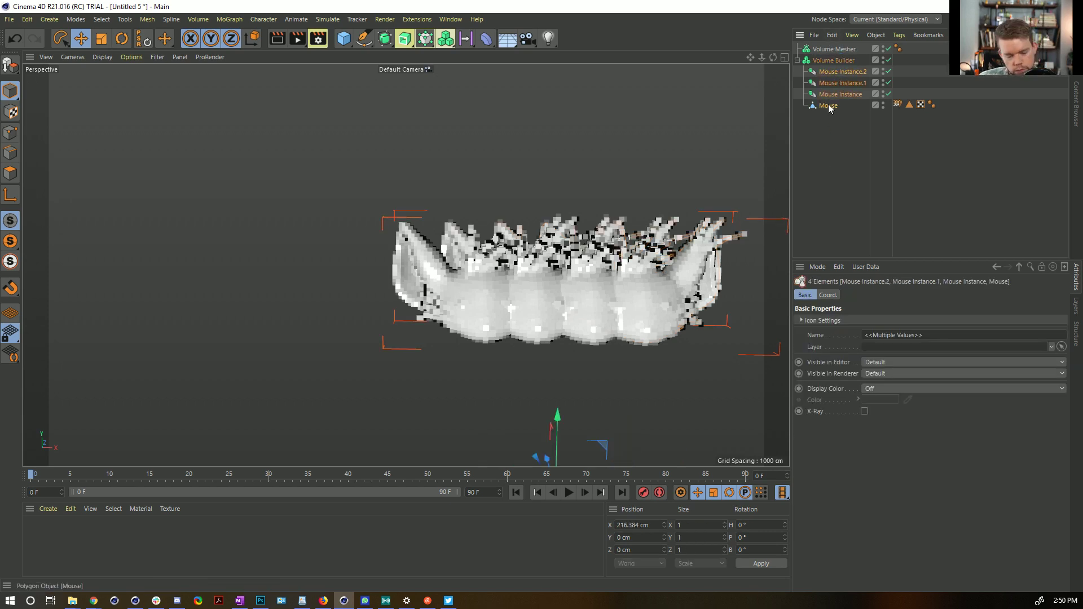
key(alt+g)
click(803, 71)
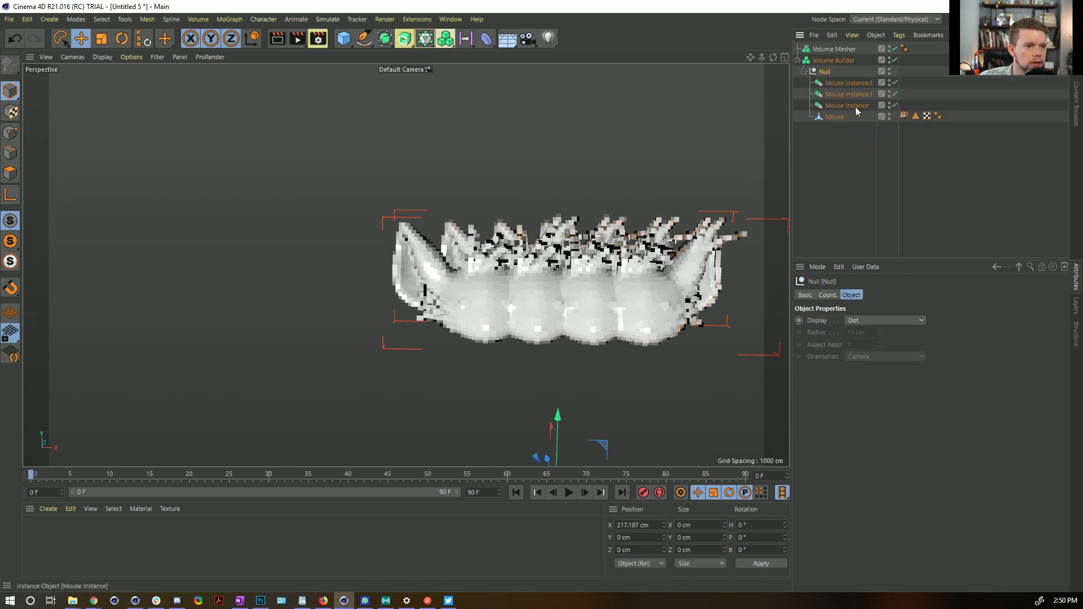
Add a Plain effector as the first child of the Null and set its Deformation to Point.
click(485, 39)
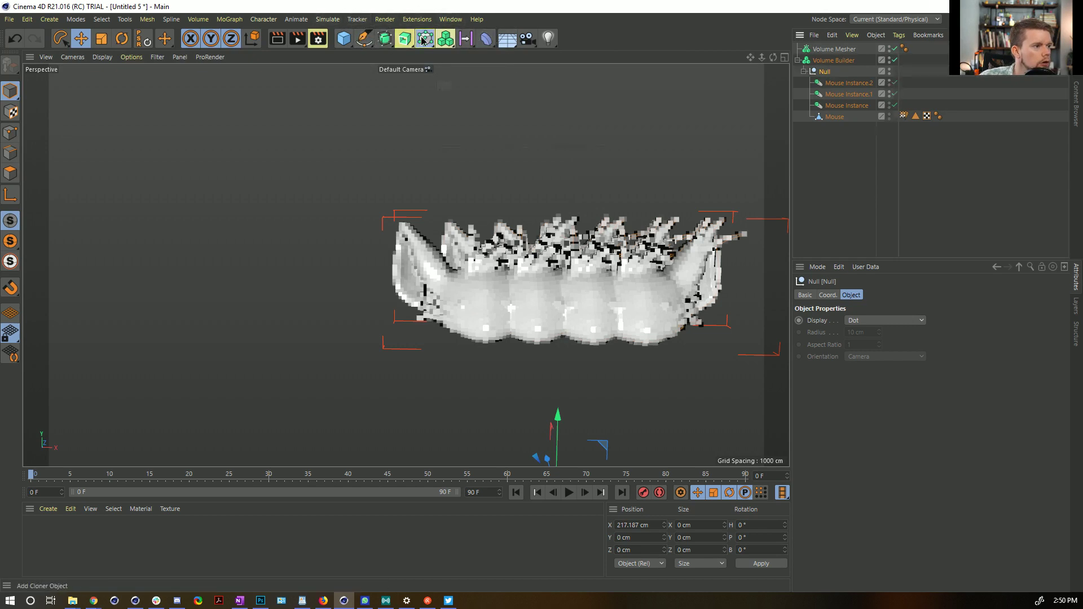
click(446, 38)
click(635, 52)
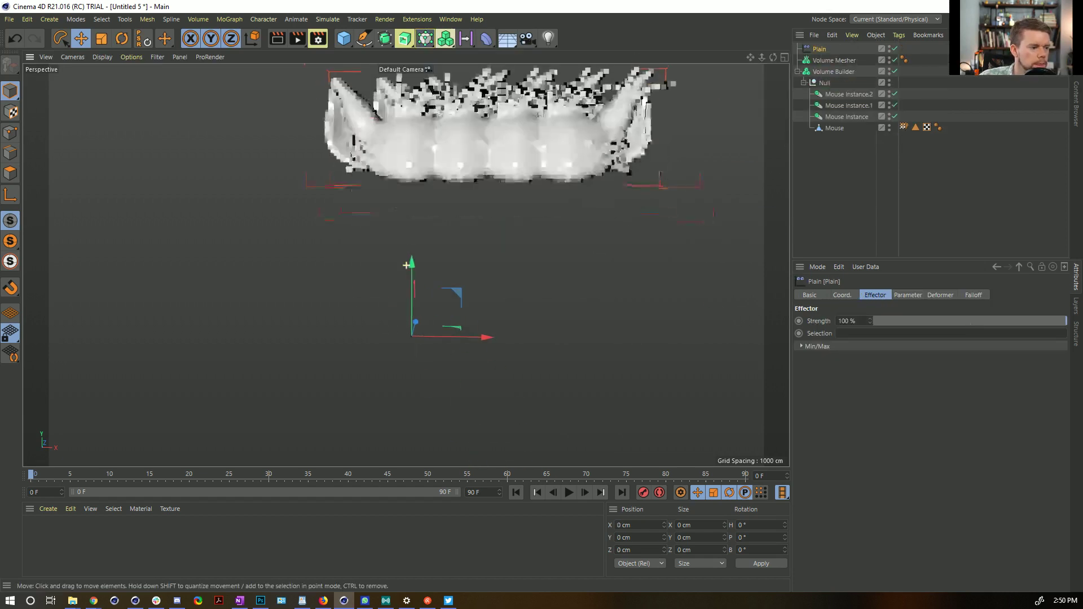
drag(819, 49, 830, 93)
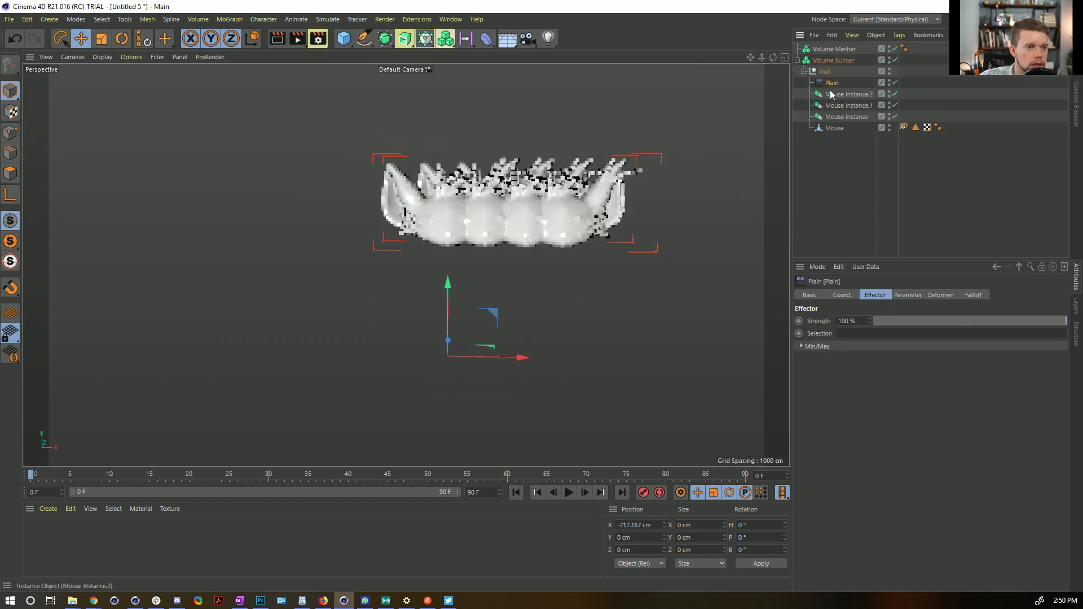
click(940, 295)
click(868, 320)
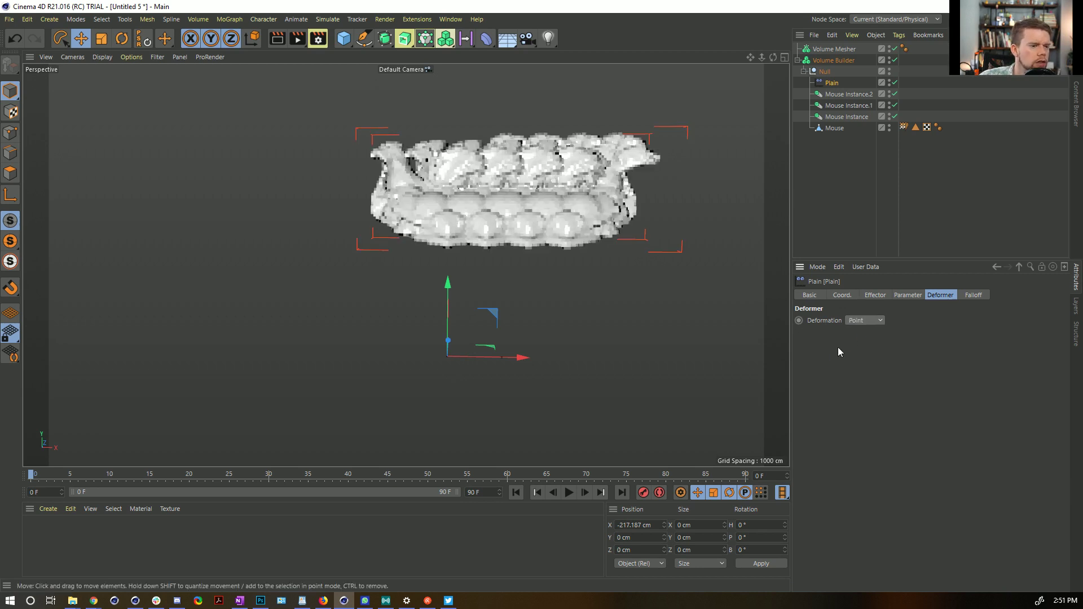
Set the Plain effector's position offset to 0 cm in Y and 100 cm in X.
click(873, 296)
click(908, 296)
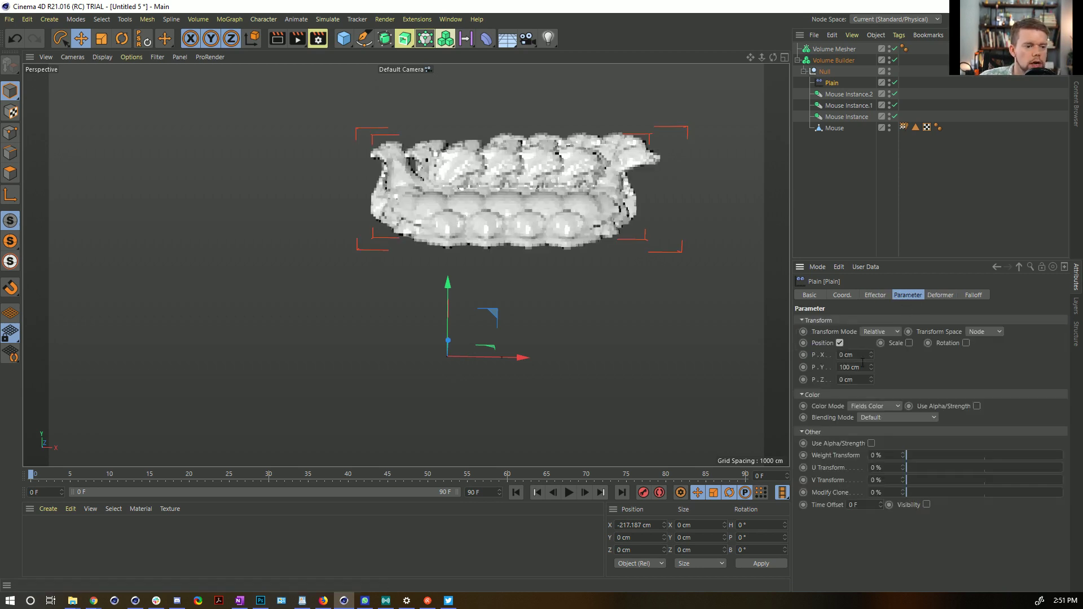
double_click(861, 367)
text(0)
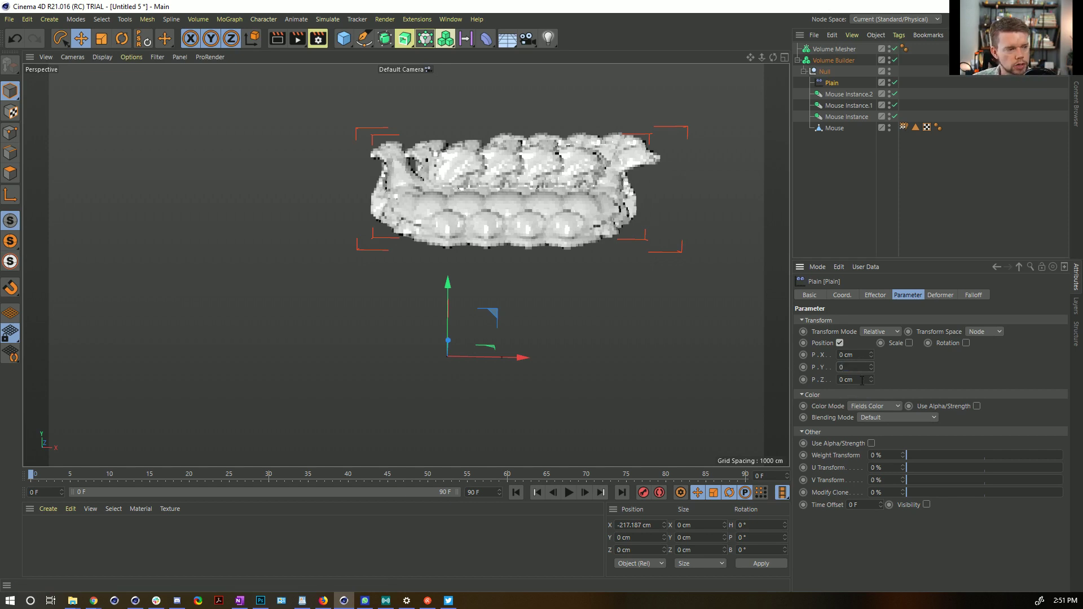
key(Return)
double_click(860, 356)
text(100)
key(Return)
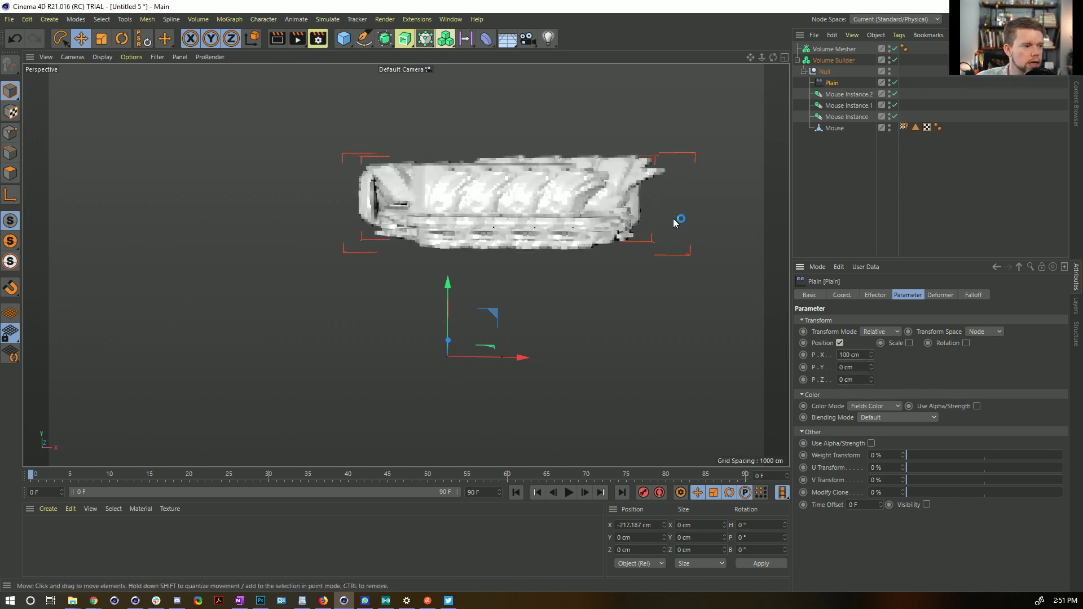
Set the Plain effector's Transform Space to Effector, trying the Absolute Transform Mode before returning it to Relative.
click(881, 332)
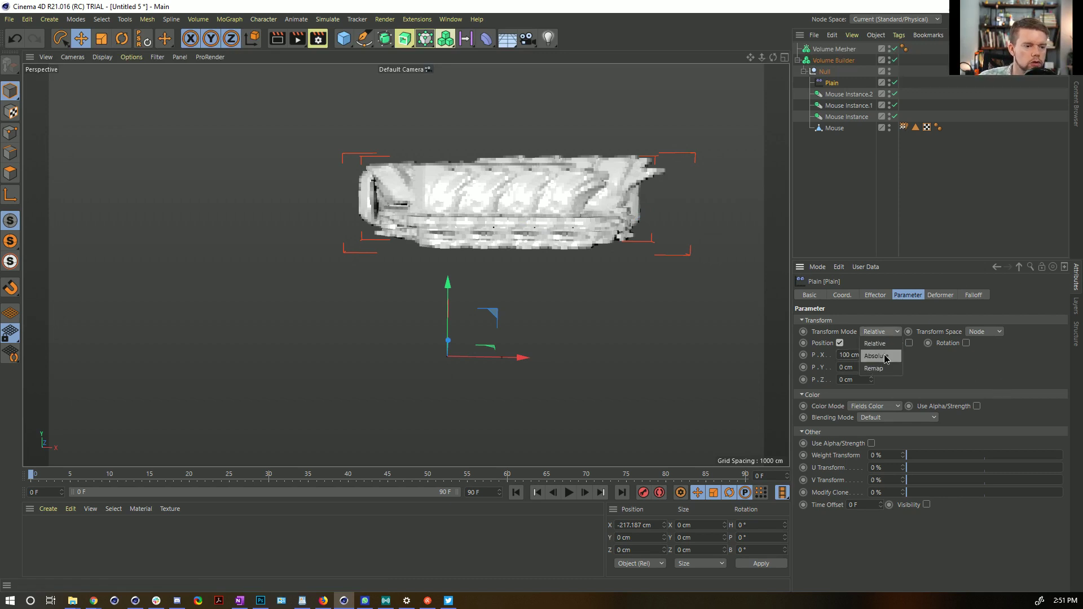
click(984, 332)
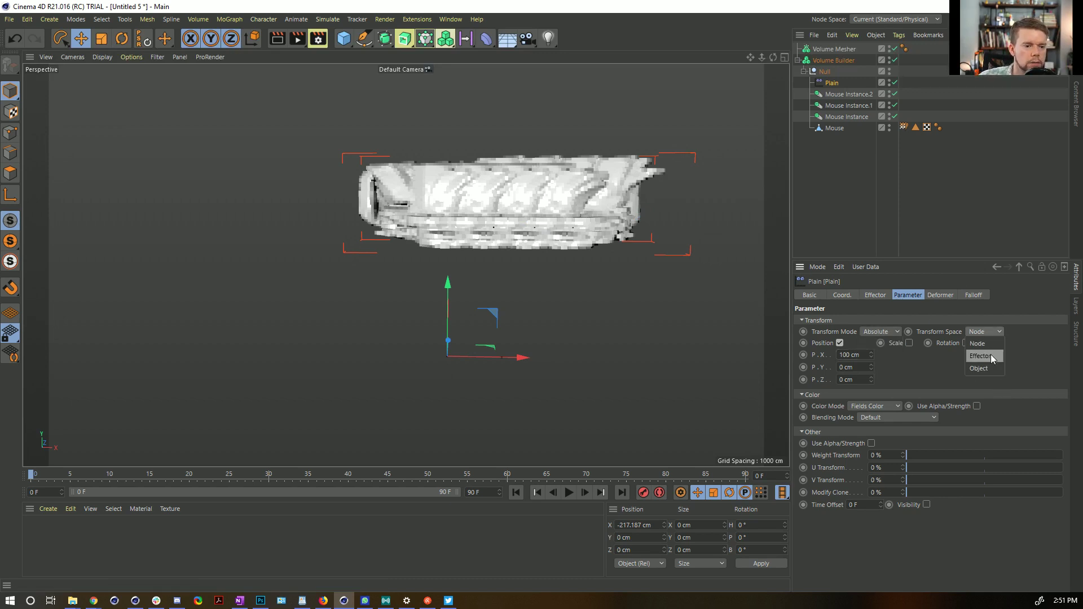
click(990, 356)
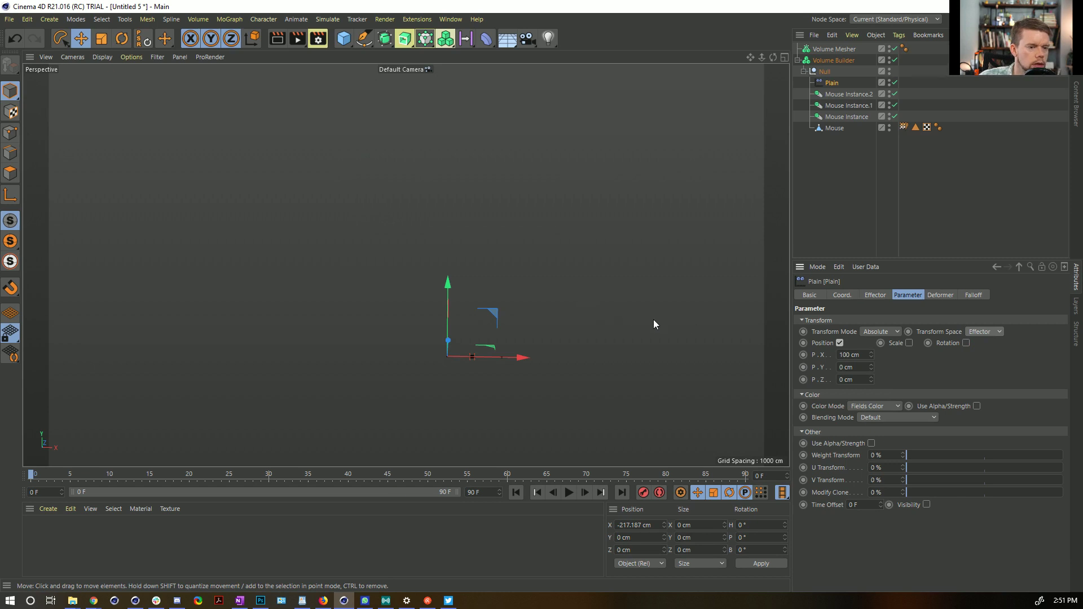
click(888, 334)
click(887, 345)
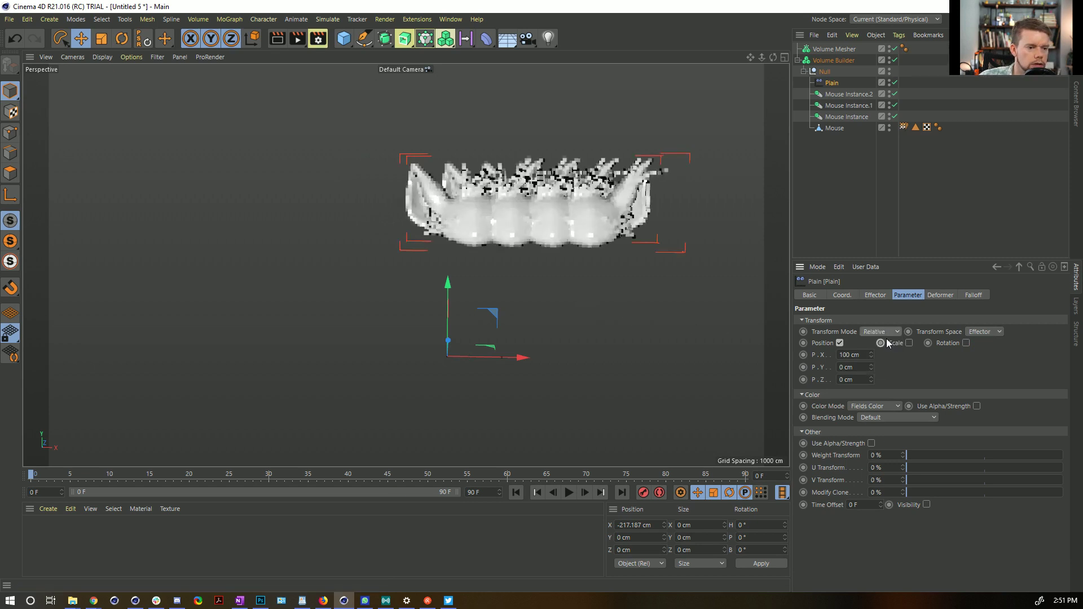
Set the Plain effector's X position offset to 200 cm.
drag(871, 357, 905, 357)
key(ctrl+z)
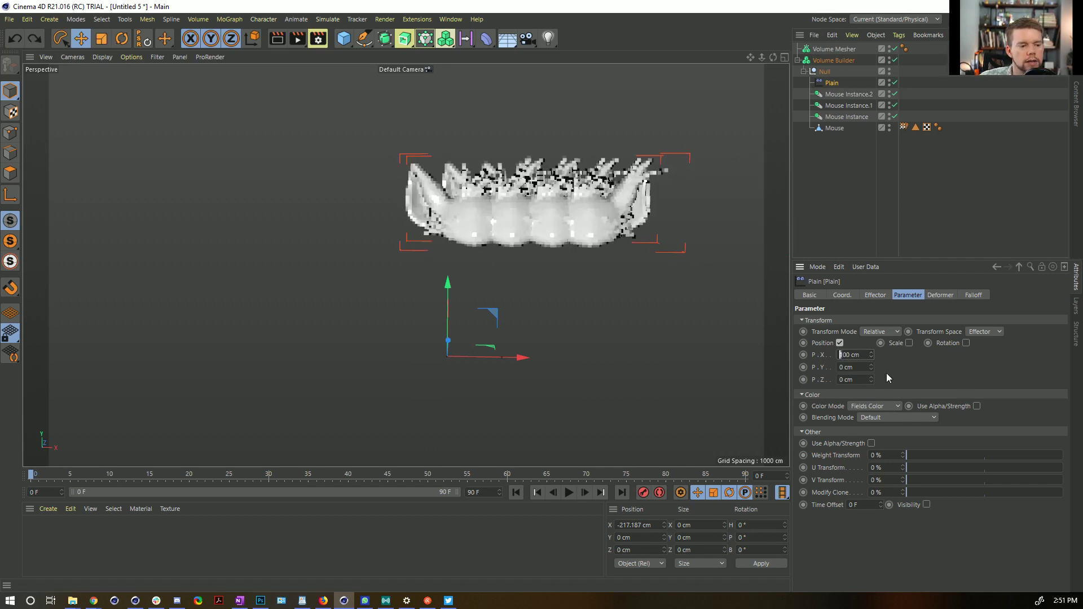
text(2)
key(Return)
Add a Linear Field to the Plain effector's falloff and stretch it to about 424 cm long, centred near X 227 cm.
click(974, 295)
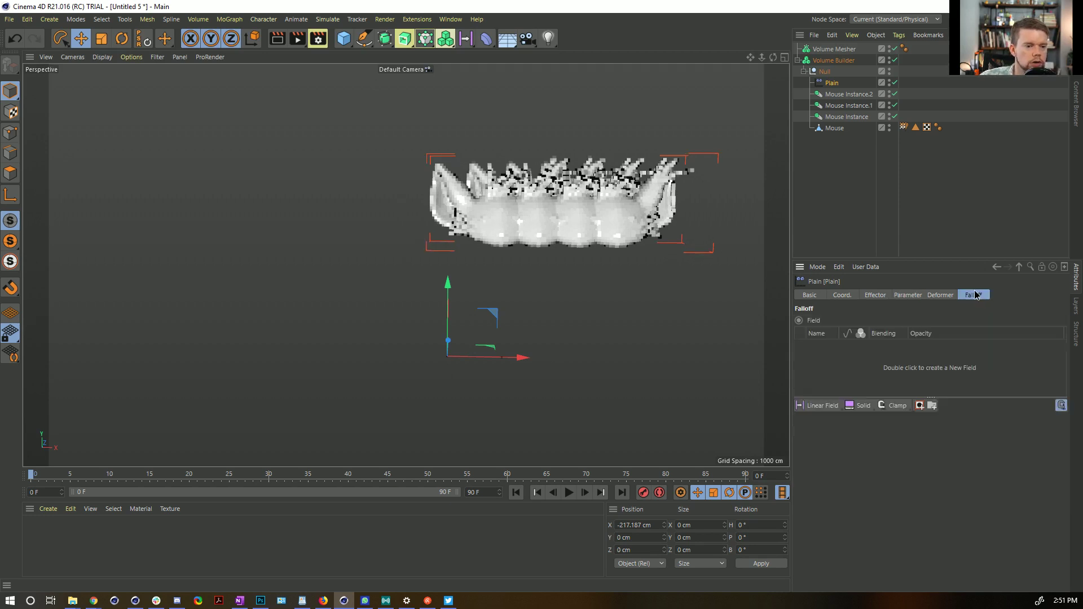
click(816, 405)
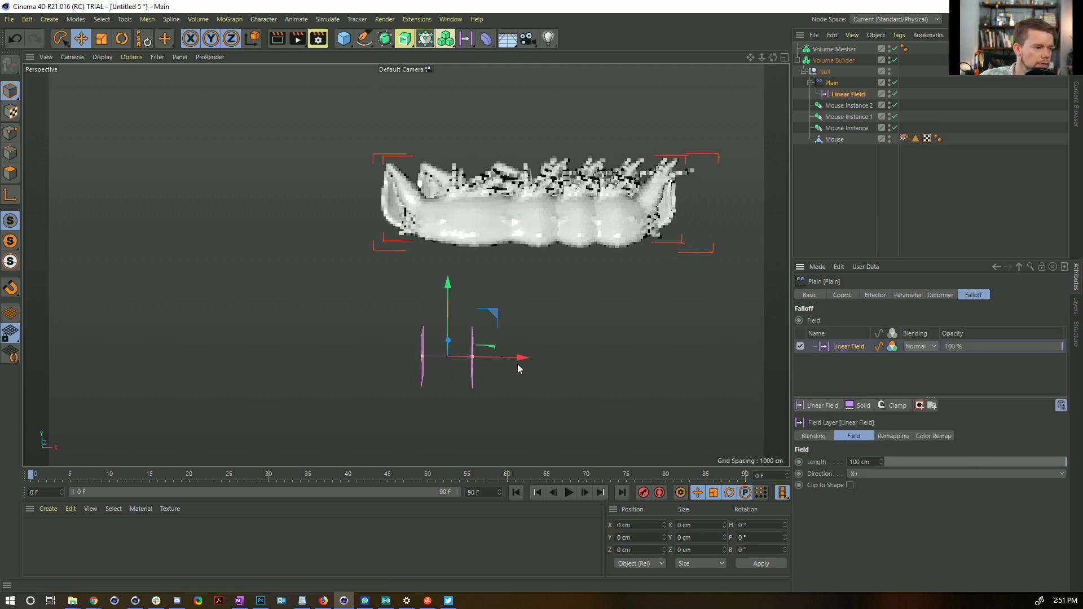
drag(474, 359, 579, 362)
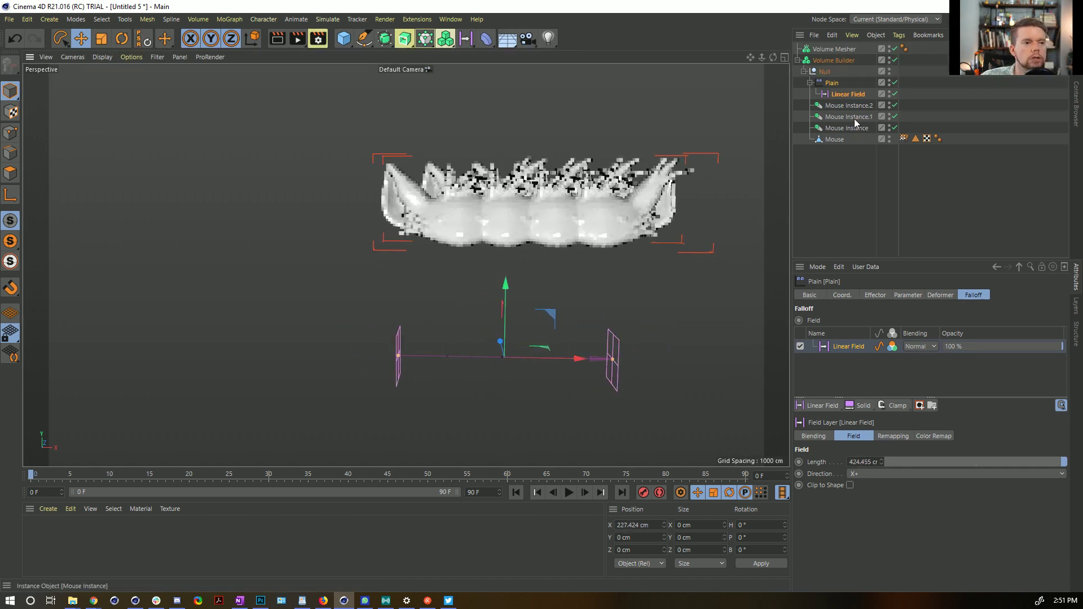
Set the Linear Field's Direction to X- and lengthen it to about 528 cm, centred near X 259 cm.
click(835, 92)
click(861, 349)
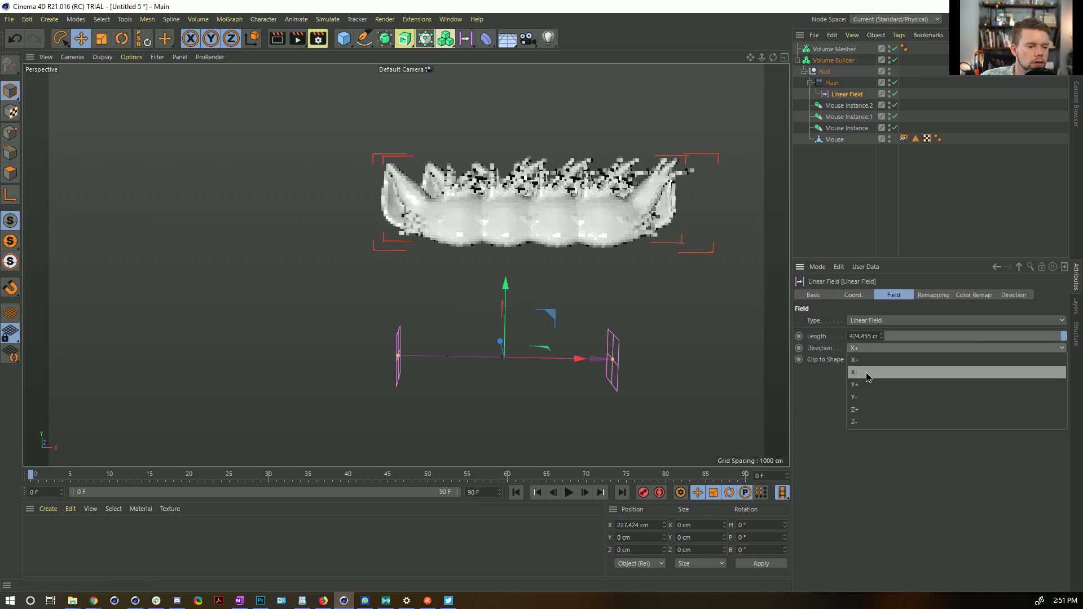
click(867, 377)
drag(573, 359, 650, 363)
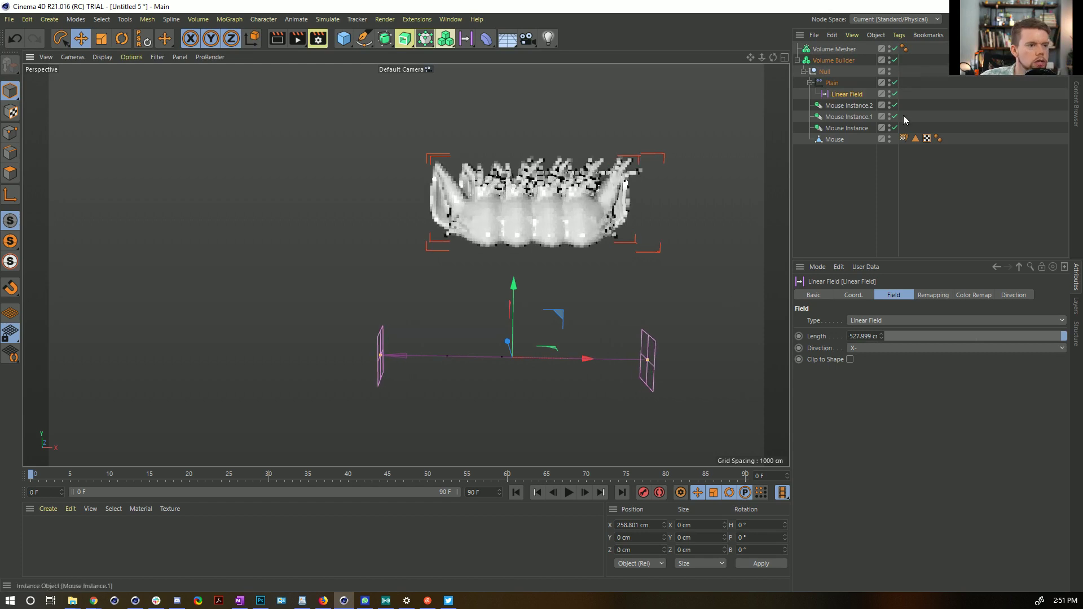
Set the Contour Mode in the Linear Field's remapping to Curve.
click(935, 294)
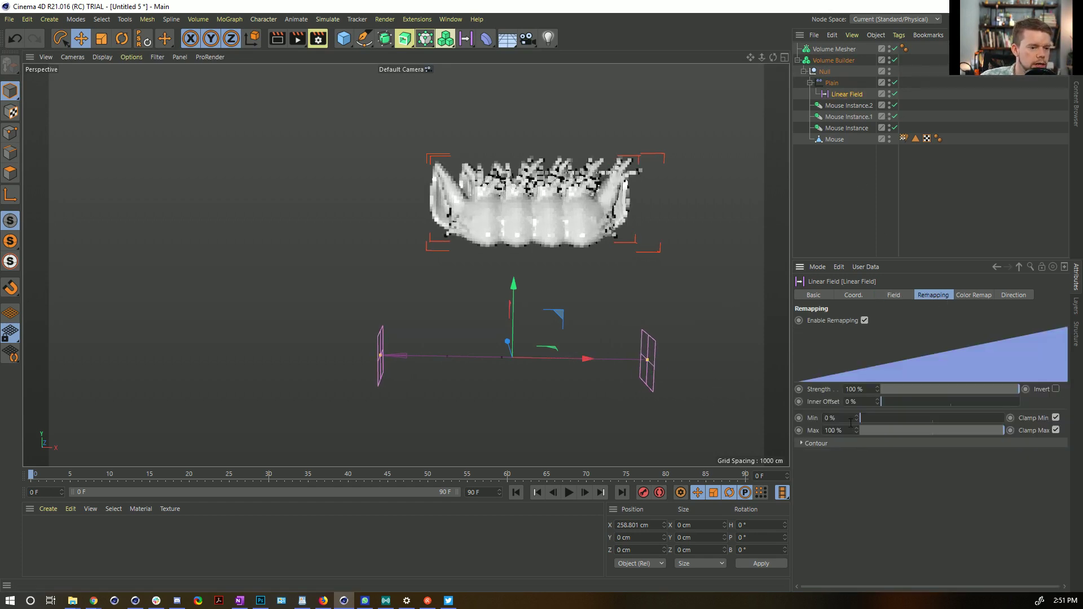
click(817, 444)
click(866, 467)
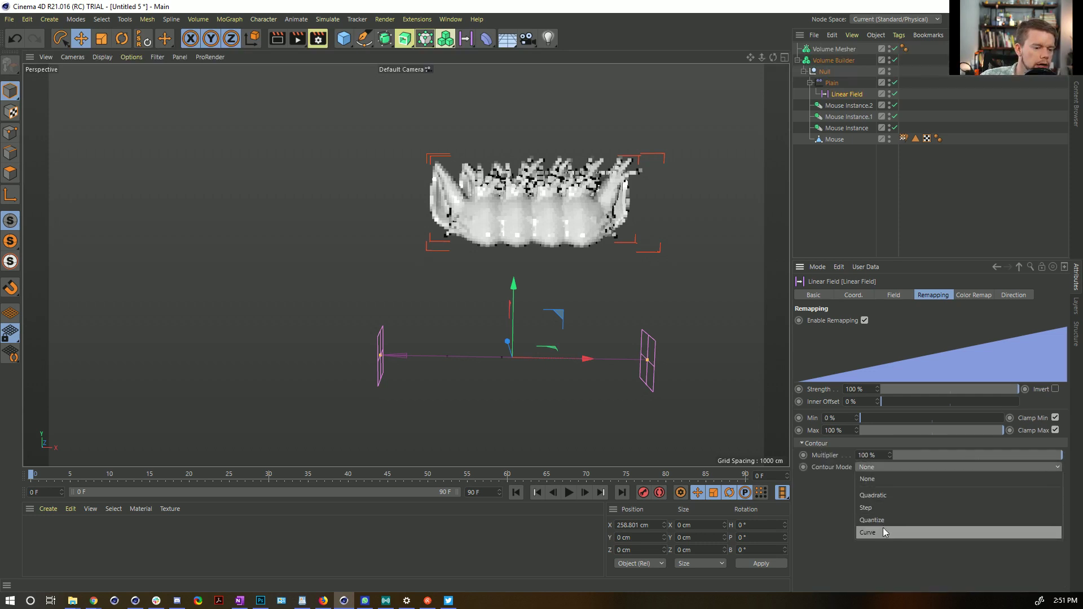
click(895, 530)
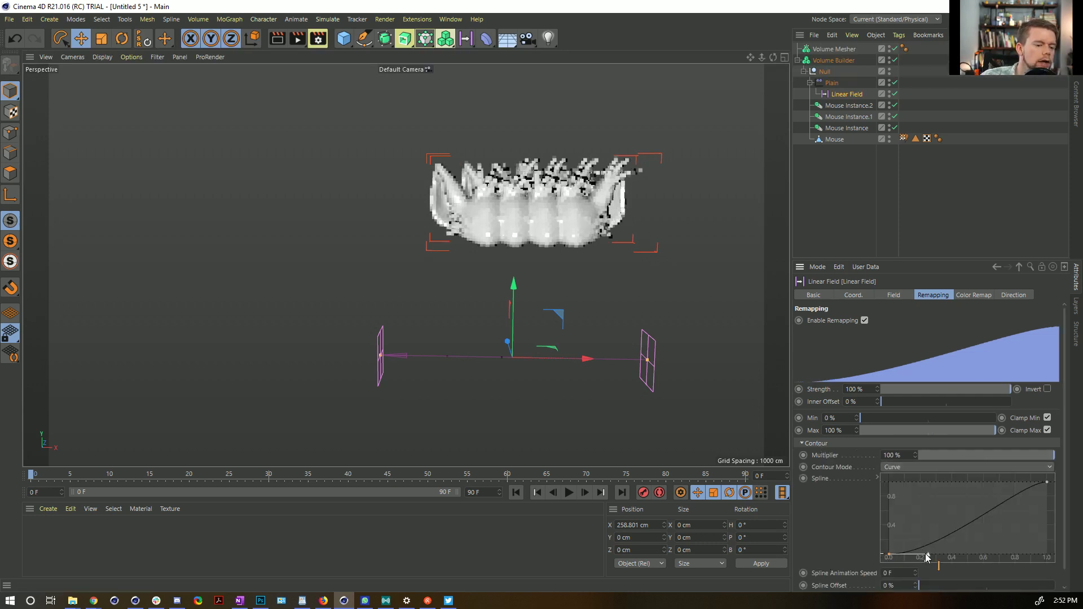
Reshape the Linear Field's contour spline to stay low at the start and rise steeply toward the end.
drag(943, 557, 1014, 545)
click(1030, 495)
drag(1027, 486, 1040, 506)
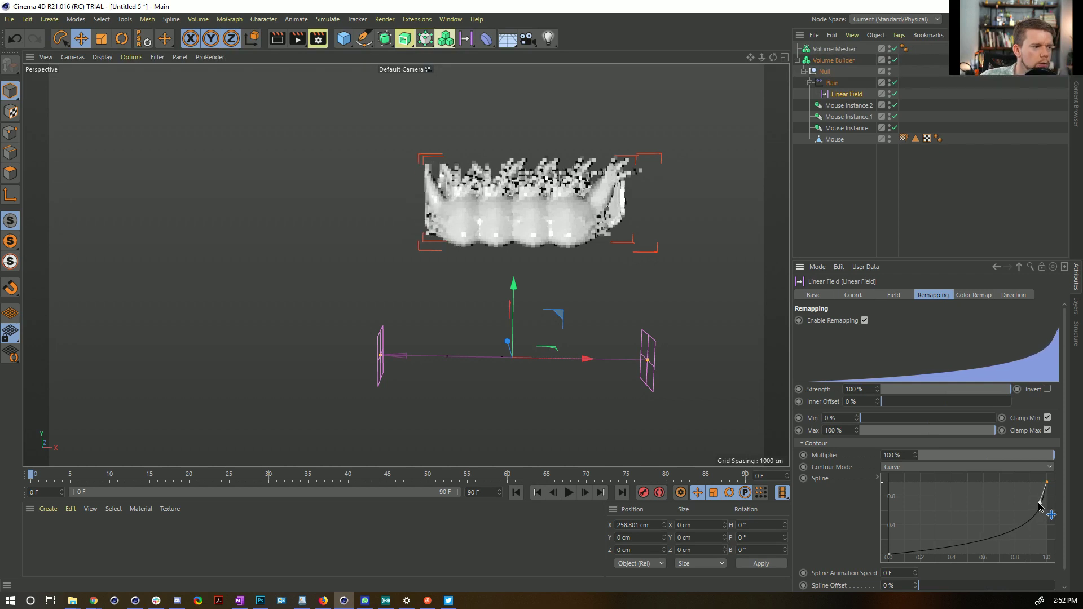
click(890, 555)
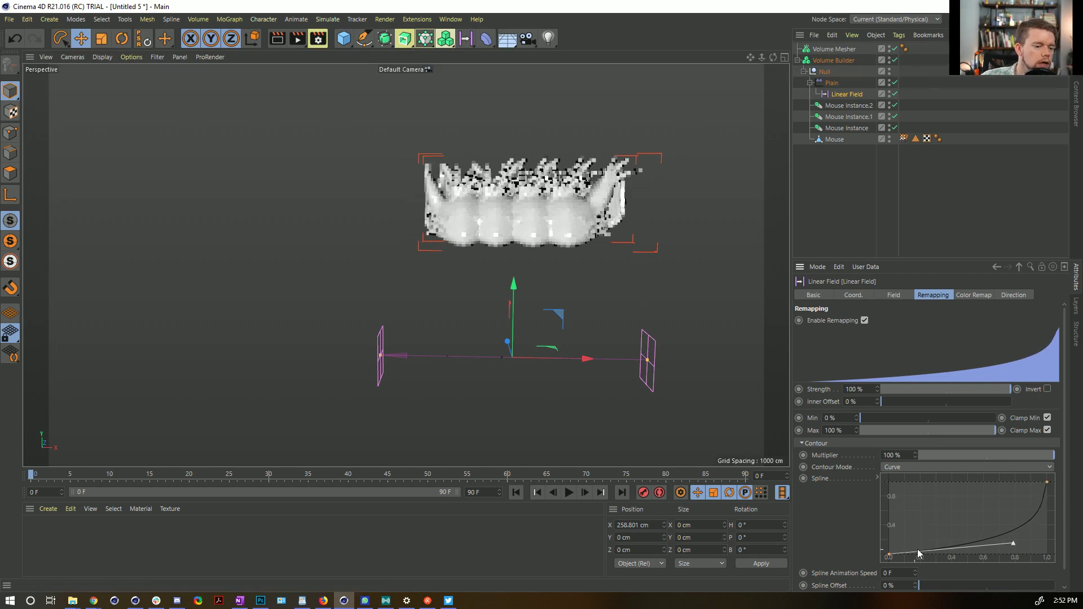
drag(996, 553, 916, 566)
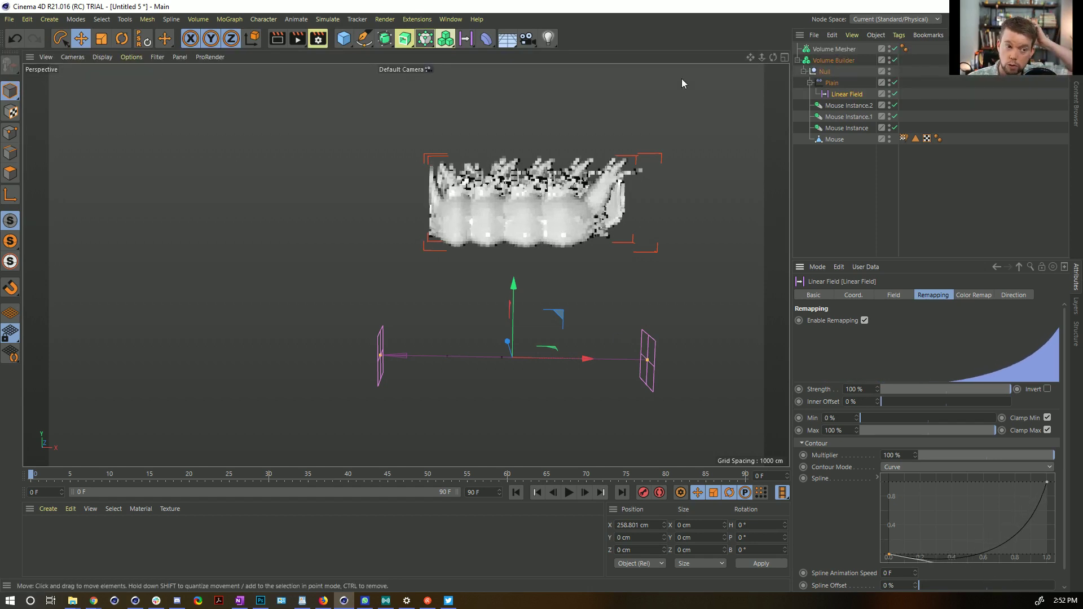
Add a Displacer deformer and place it in the Null above the Plain effector.
click(809, 82)
click(829, 83)
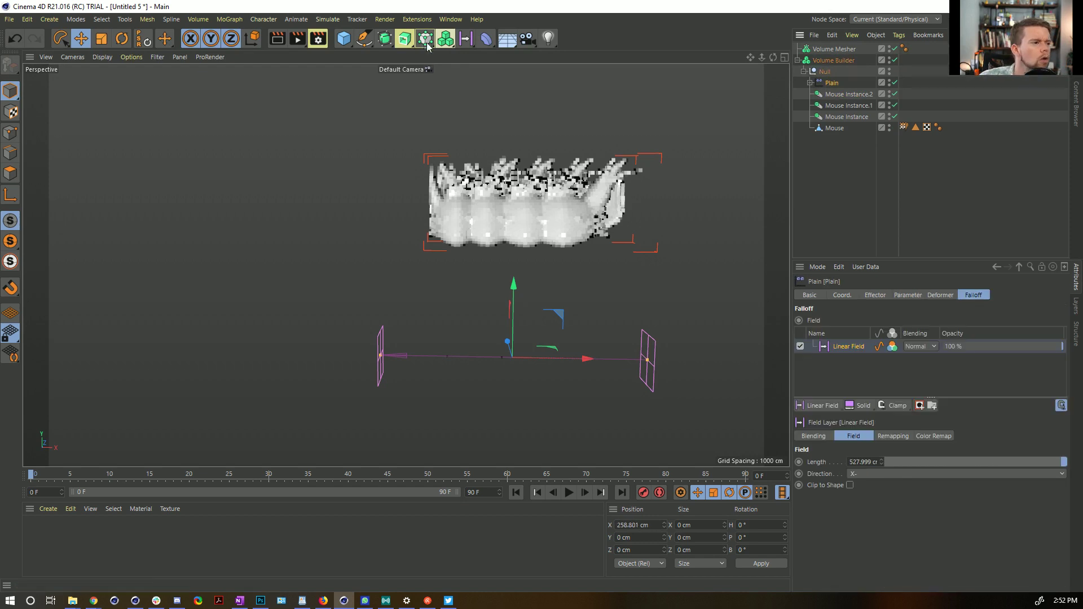
drag(485, 41, 530, 171)
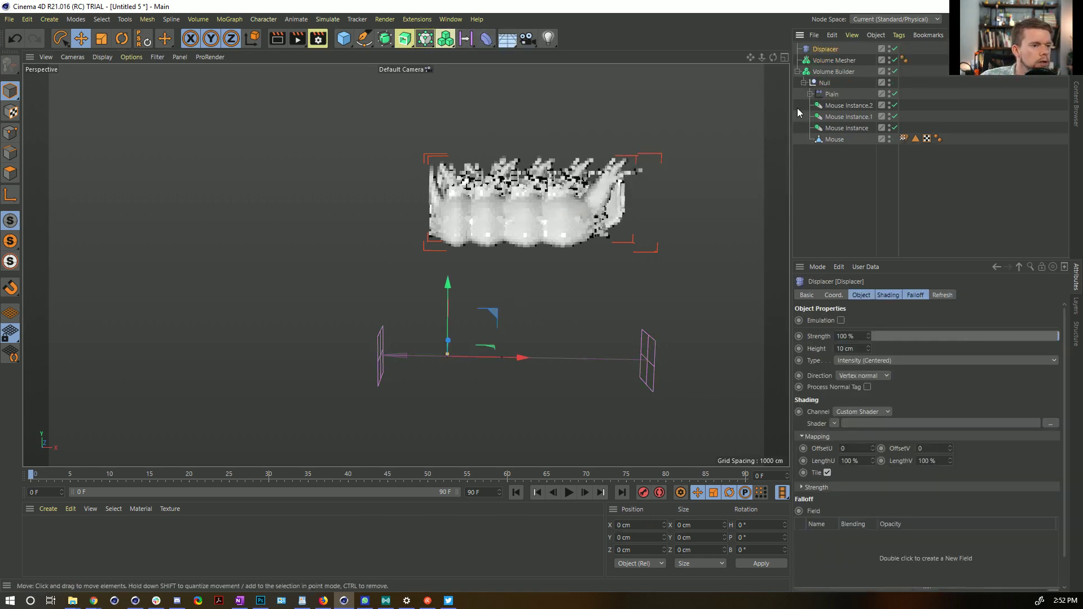
drag(829, 88, 830, 86)
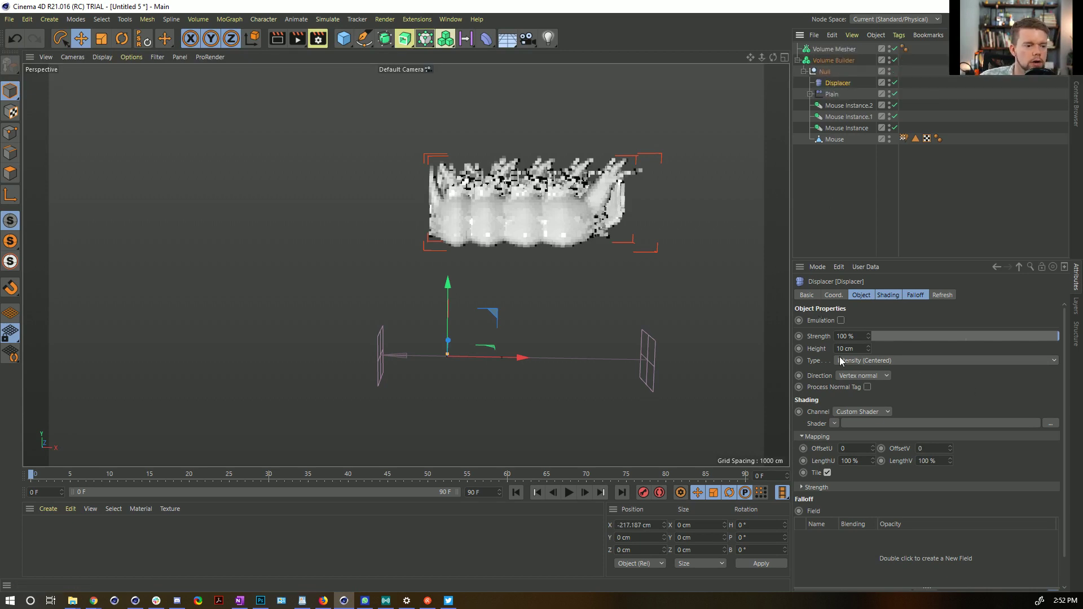
Load a Noise shader into the Displacer and set the noise's Global Scale to 500%.
click(874, 296)
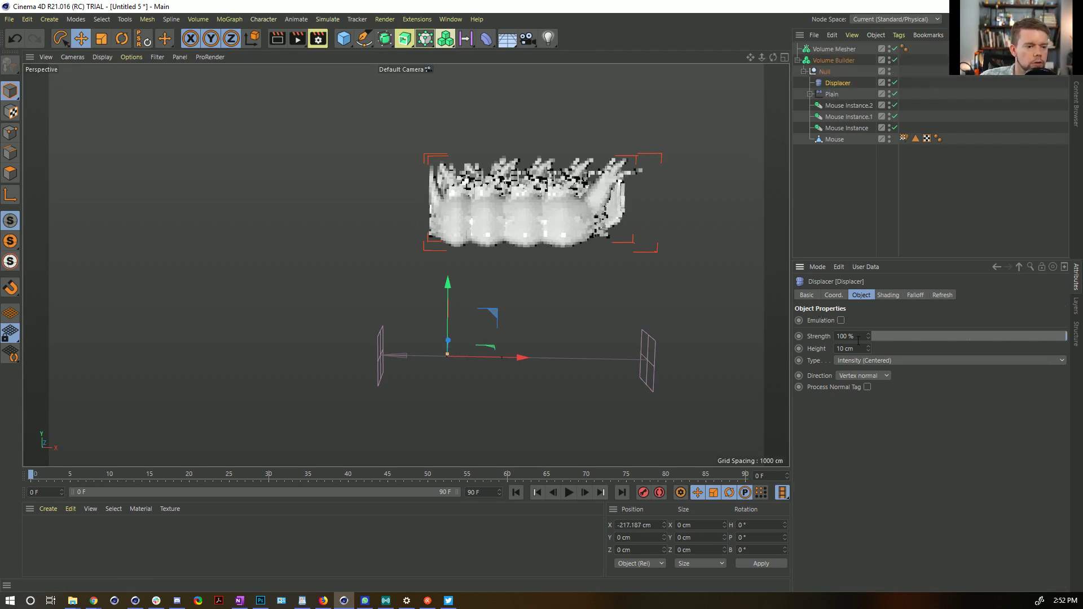
click(884, 297)
click(834, 332)
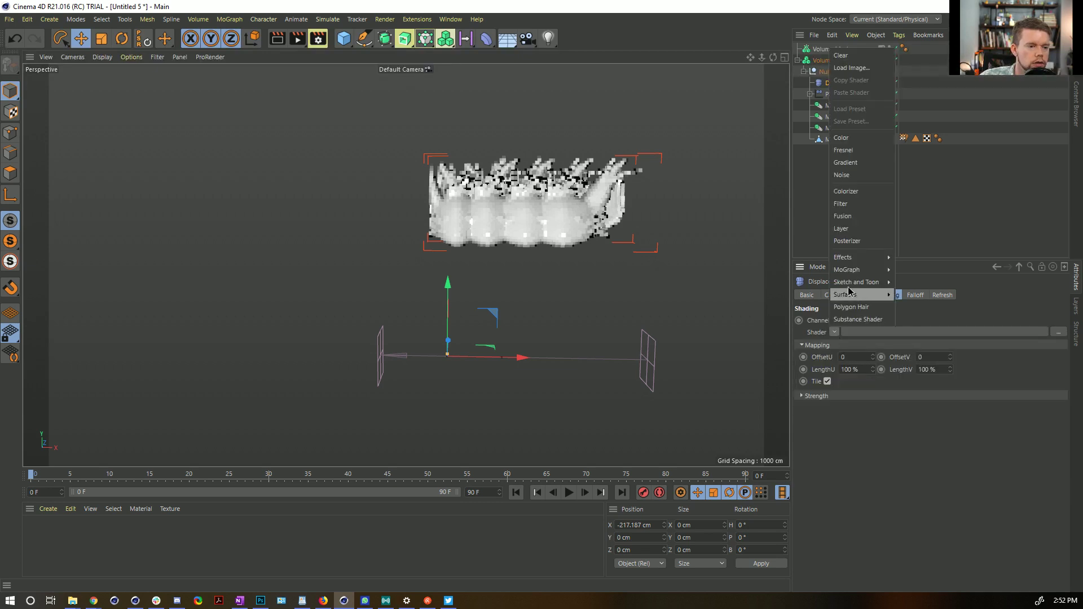
click(843, 174)
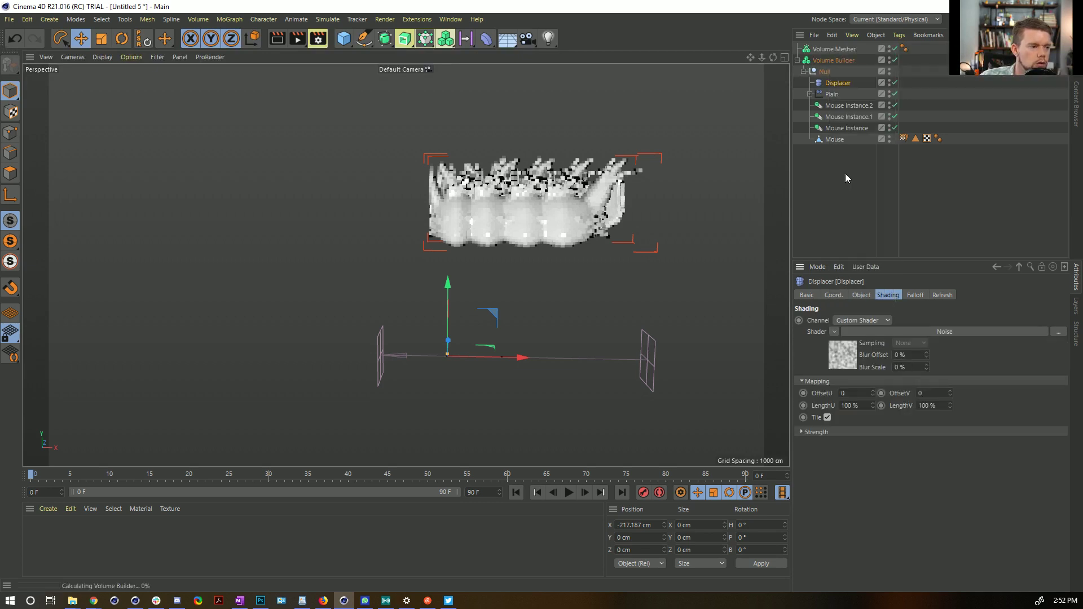
click(846, 355)
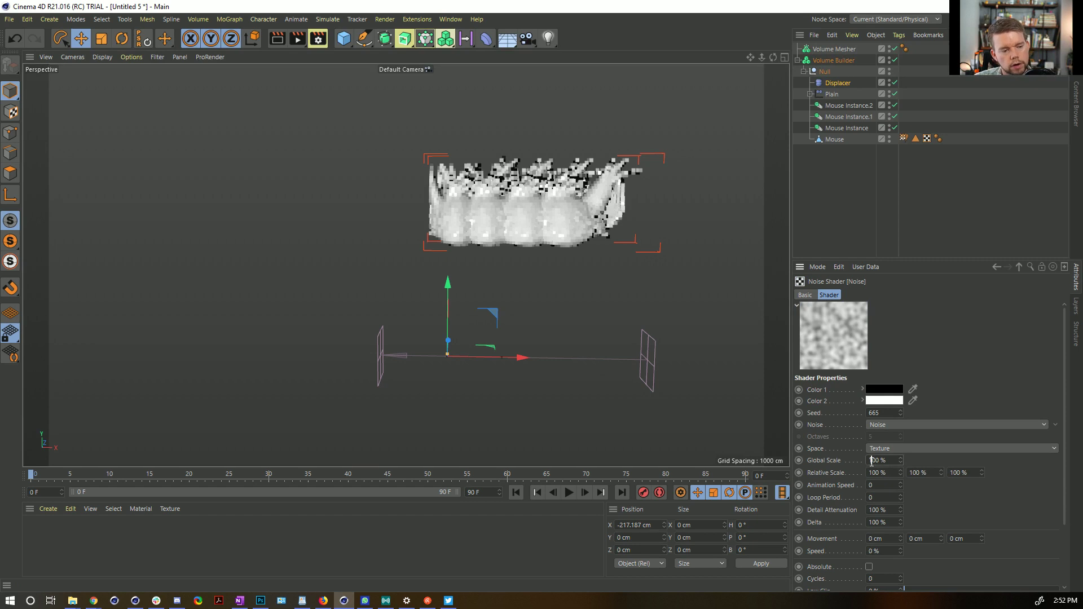
text(5)
key(Return)
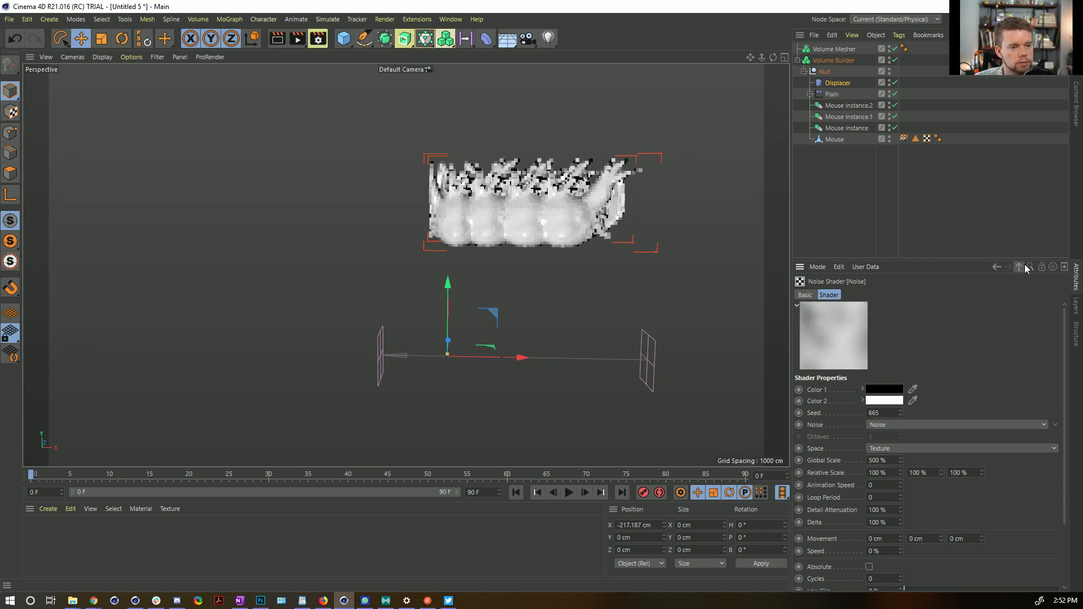
Set the Displacer's Height to 114 cm and its noise shader's Space to World.
click(1024, 265)
click(861, 296)
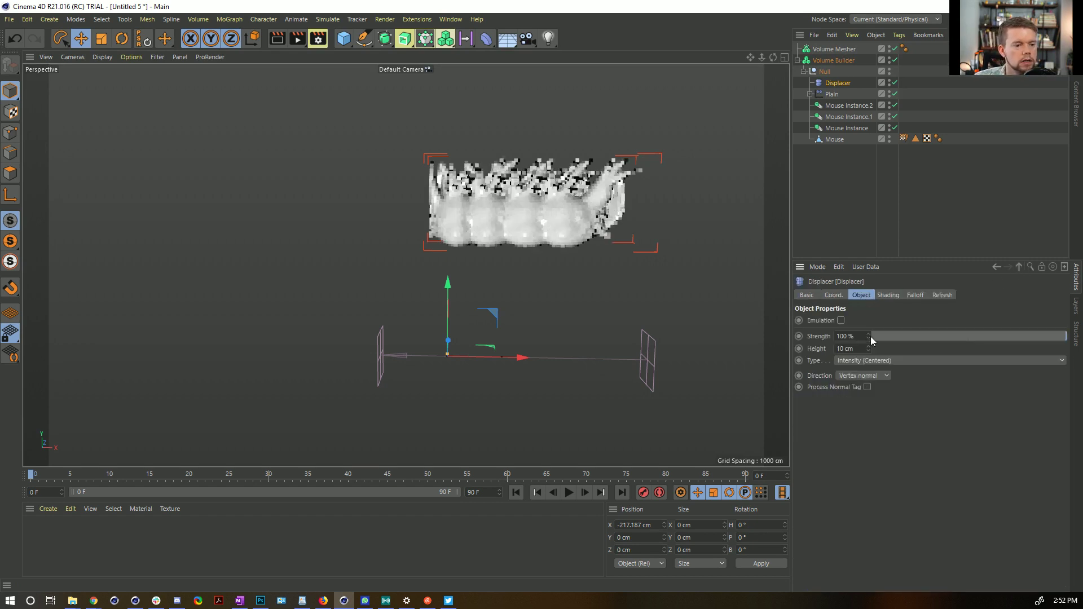
drag(867, 349, 872, 326)
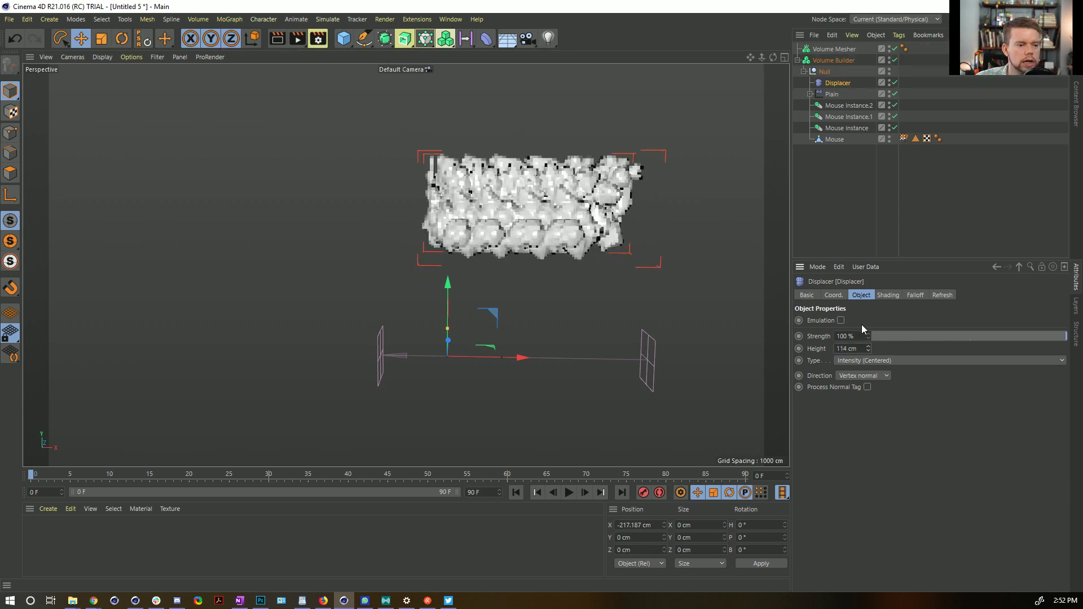
click(887, 295)
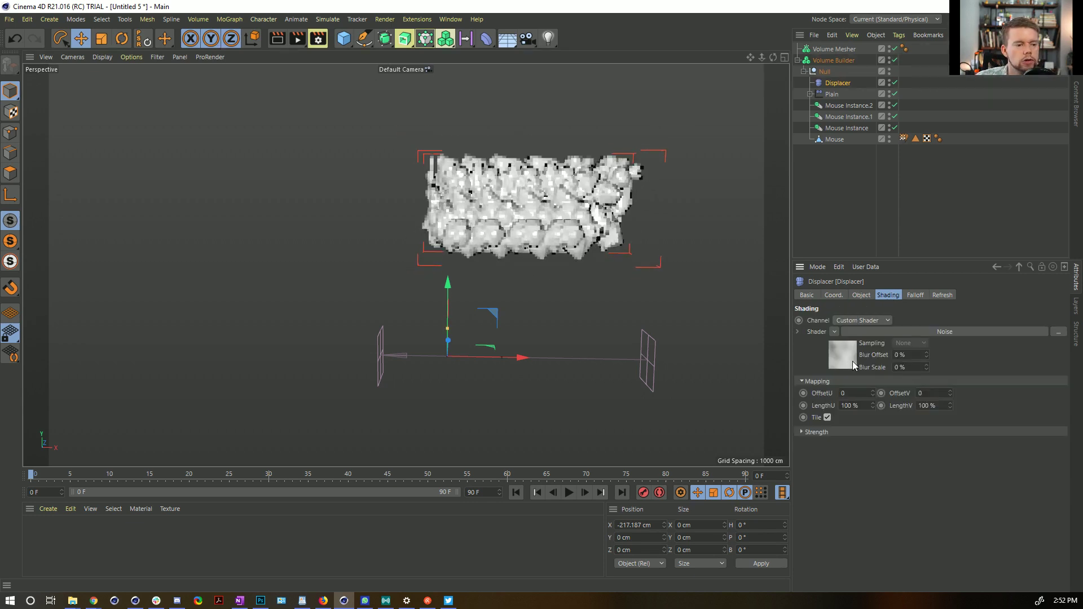
click(853, 361)
click(907, 446)
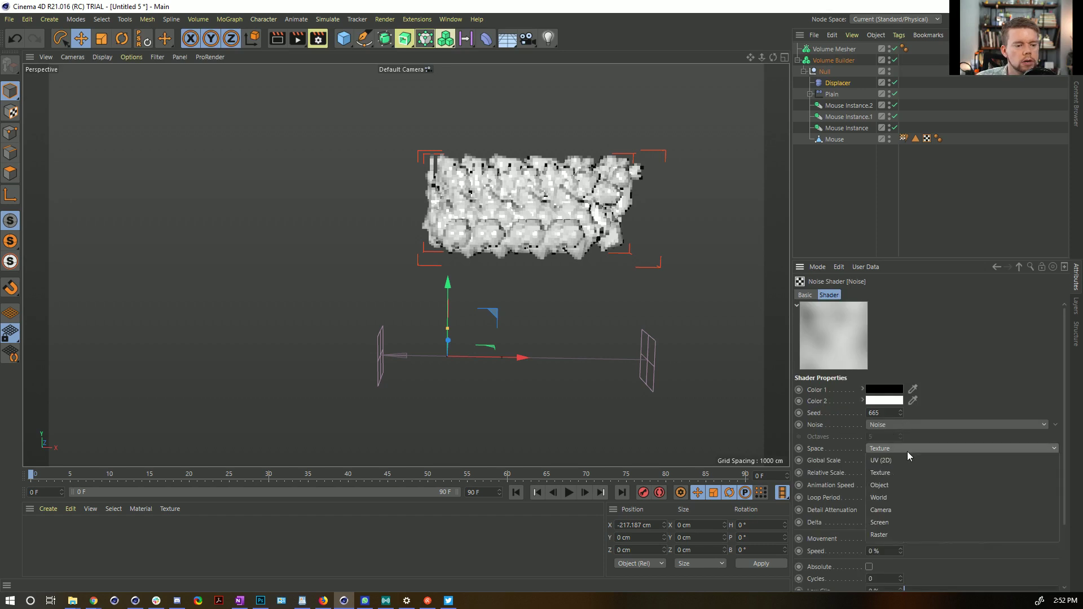
click(898, 505)
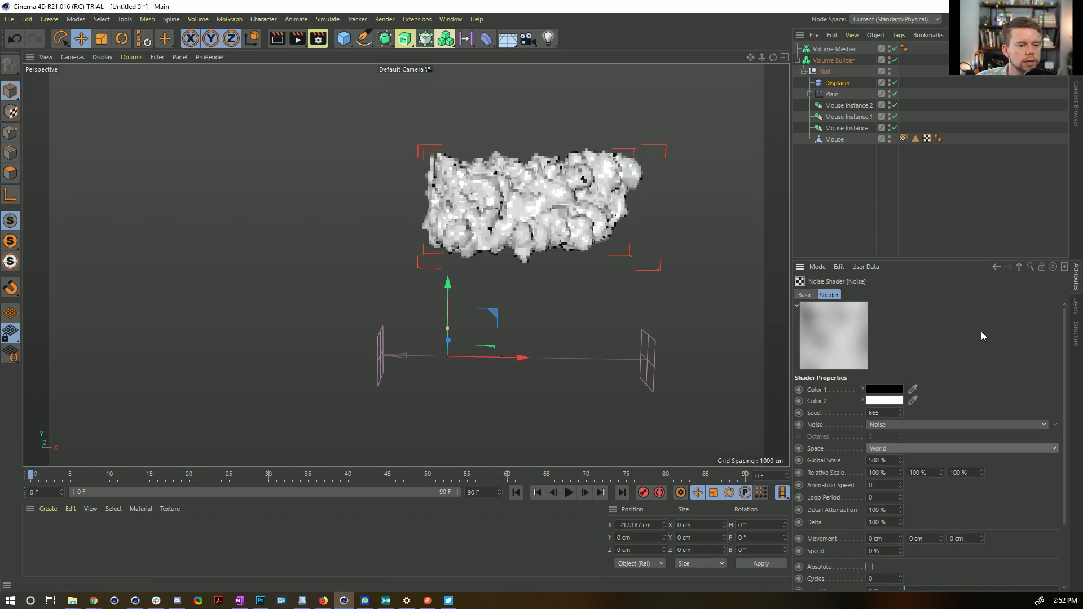
Change the Displacer's Direction to Planar with +X orientation and set its Height to 369 cm.
click(1019, 266)
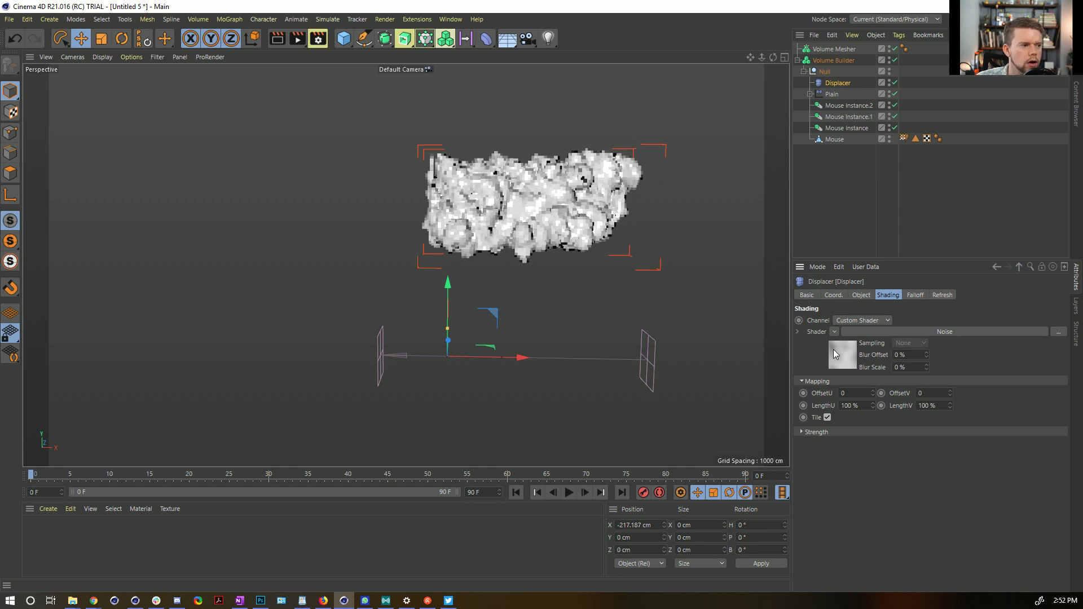
click(862, 295)
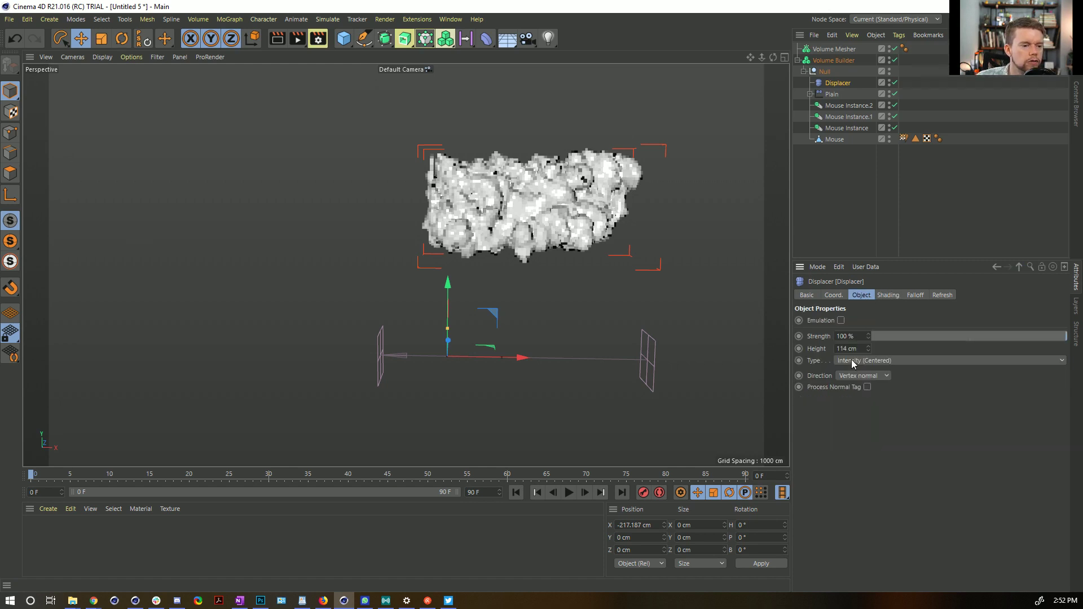
click(841, 375)
click(858, 412)
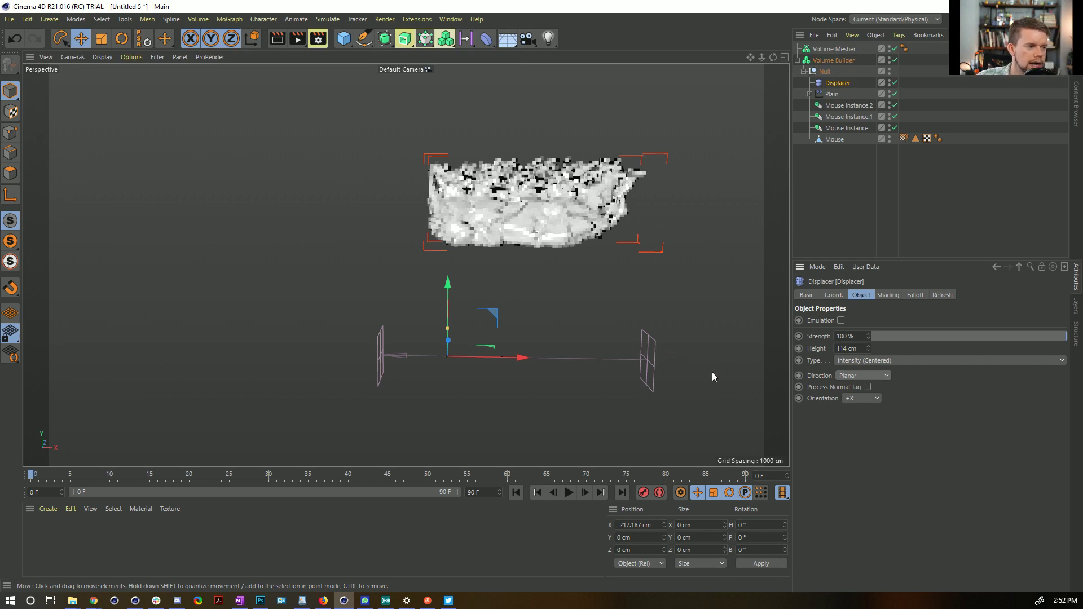
drag(870, 348, 870, 304)
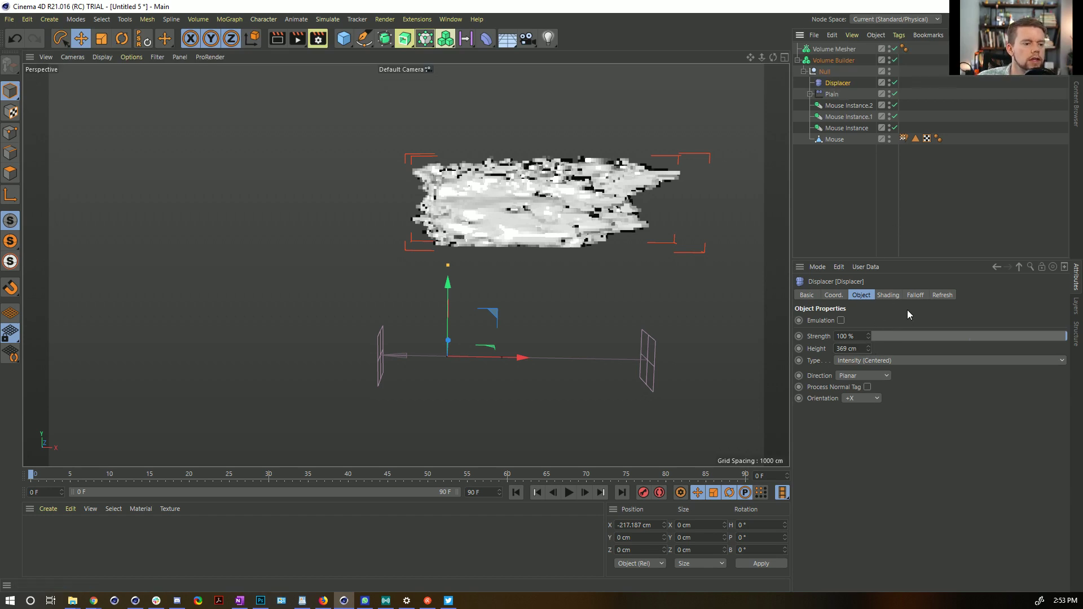
Add a Linear Field to the Displacer's falloff, about 367 cm long and positioned at about 526 cm in X.
click(916, 295)
click(827, 407)
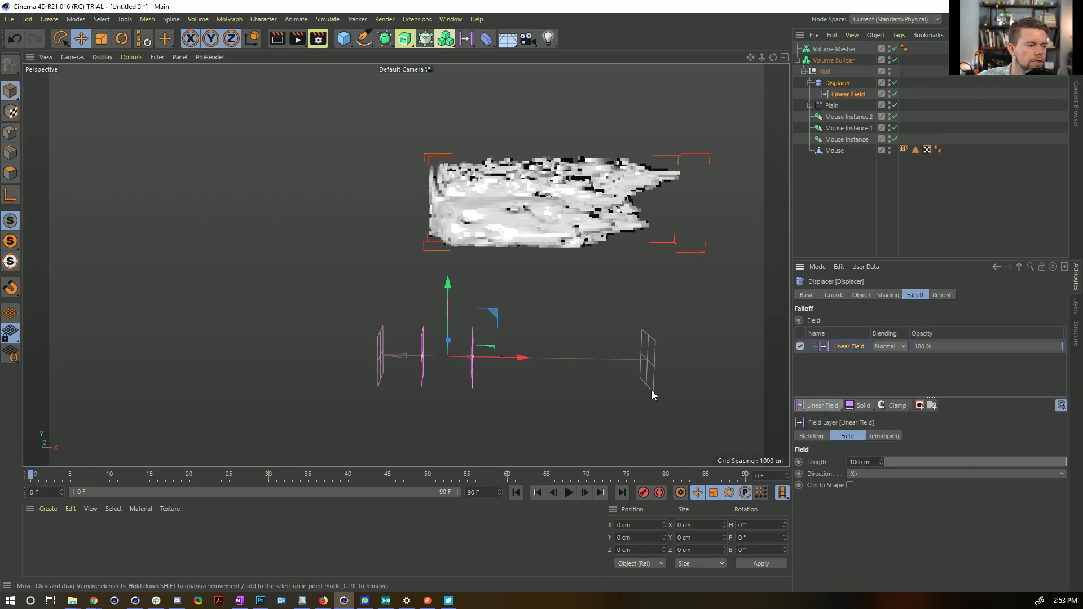
drag(520, 358, 637, 375)
alt+drag(613, 209, 634, 231)
alt+right_drag(573, 232, 644, 223)
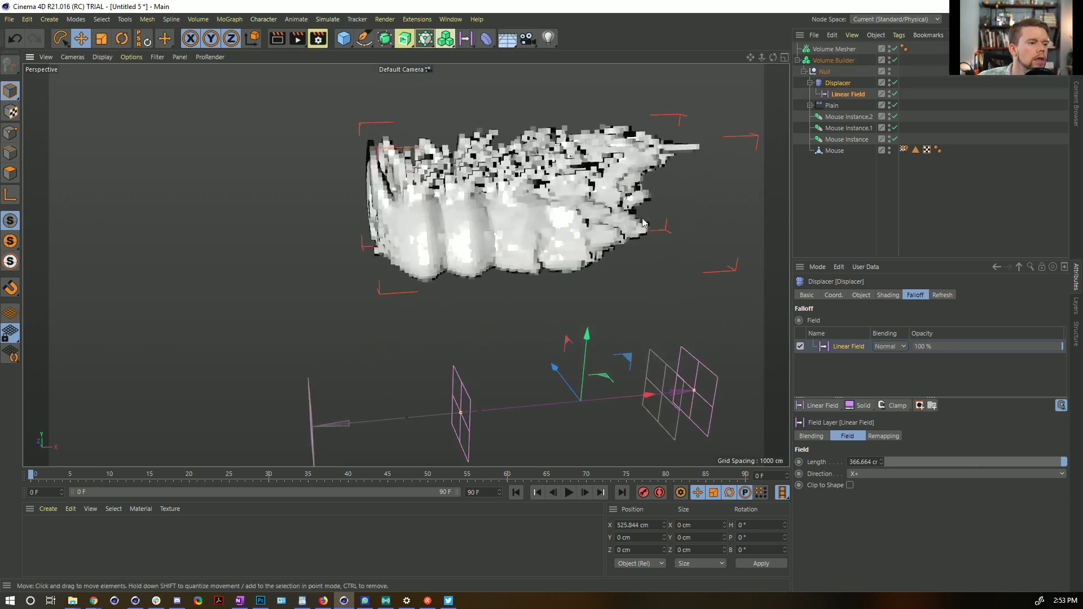
Disable the Volume Builder, and set the Displacer's Type to Intensity and its Height to 622 cm.
click(895, 60)
alt+drag(542, 188, 563, 204)
alt+right_drag(564, 204, 593, 210)
alt+middle_drag(594, 207, 543, 226)
click(838, 84)
click(861, 295)
drag(868, 349, 865, 368)
click(872, 360)
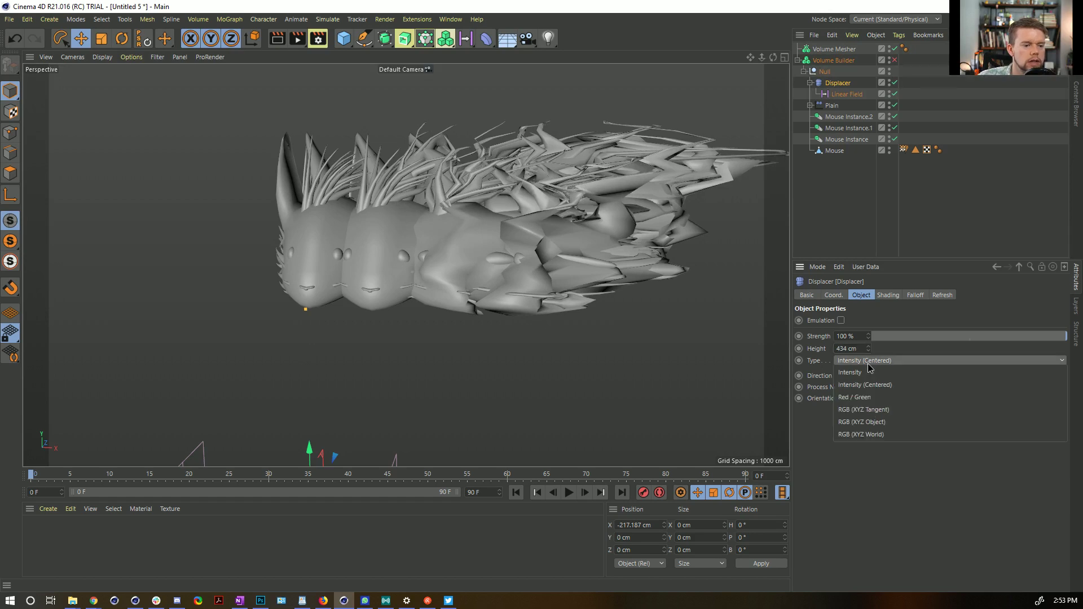
click(869, 371)
drag(867, 348, 837, 386)
scroll(675, 245, down, 4)
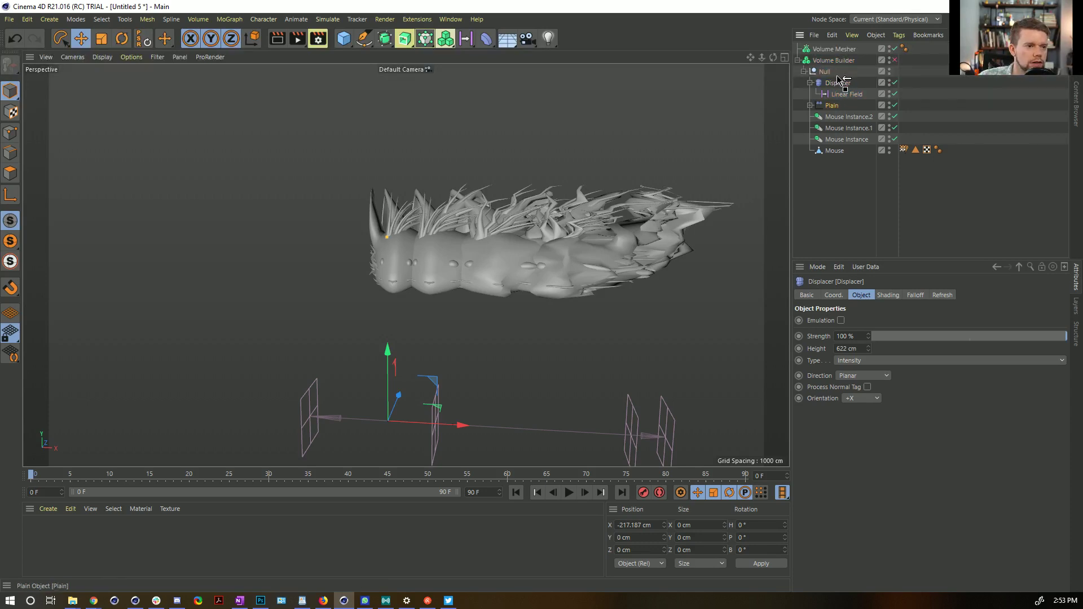
Move the Plain effector above the Displacer in the Null and set the Displacer's Height to 701 cm.
drag(837, 80, 836, 82)
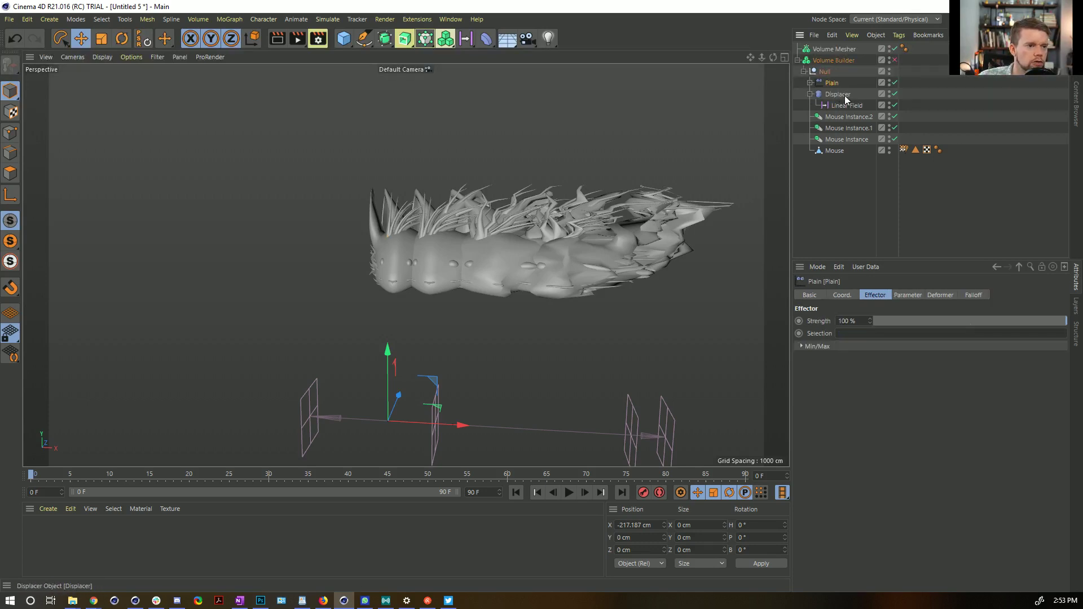
click(845, 96)
mouse_move(867, 351)
mouse_down()
mouse_move(867, 366)
mouse_move(868, 345)
mouse_up()
mouse_move(577, 259)
alt+mouse_down()
mouse_move(699, 239)
mouse_move(580, 269)
mouse_move(610, 232)
mouse_move(615, 266)
mouse_move(600, 261)
alt+mouse_up()
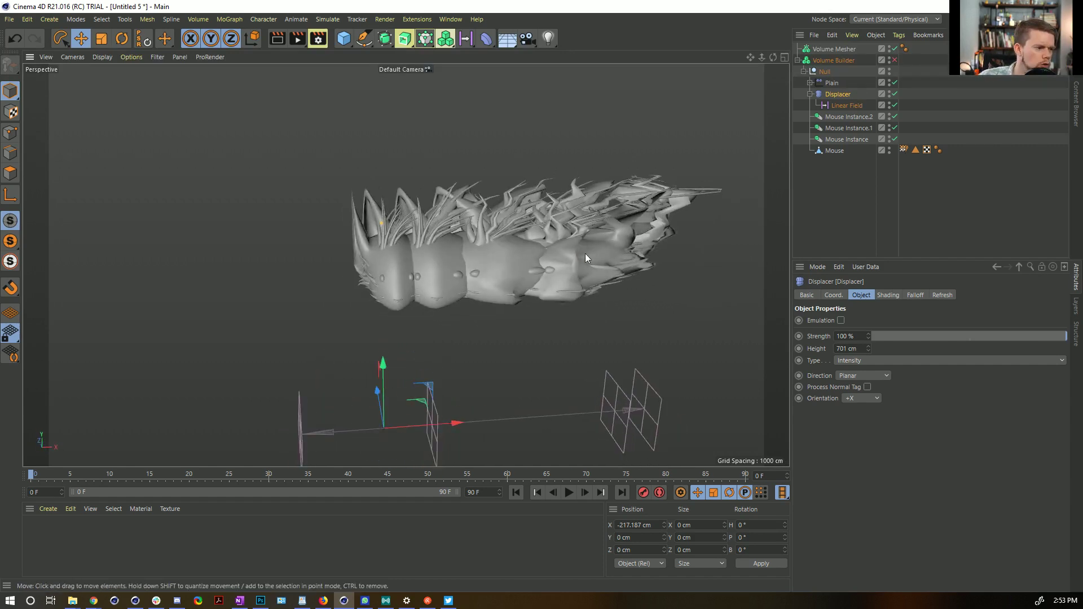
Re-enable the Volume Builder and set its Voxel Size to 5 cm.
click(895, 60)
click(853, 60)
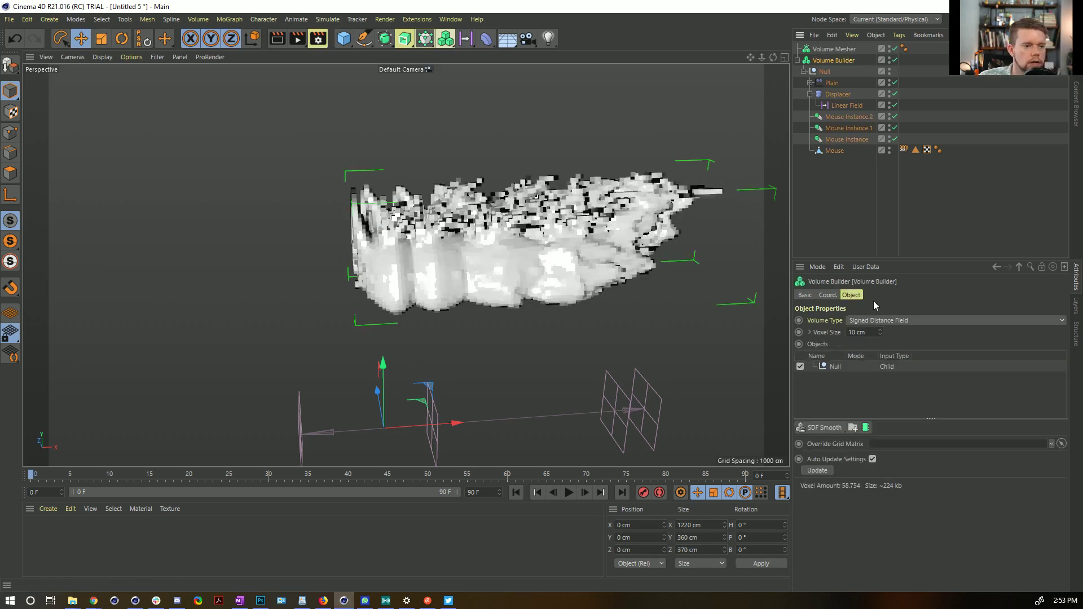
text(5)
key(Return)
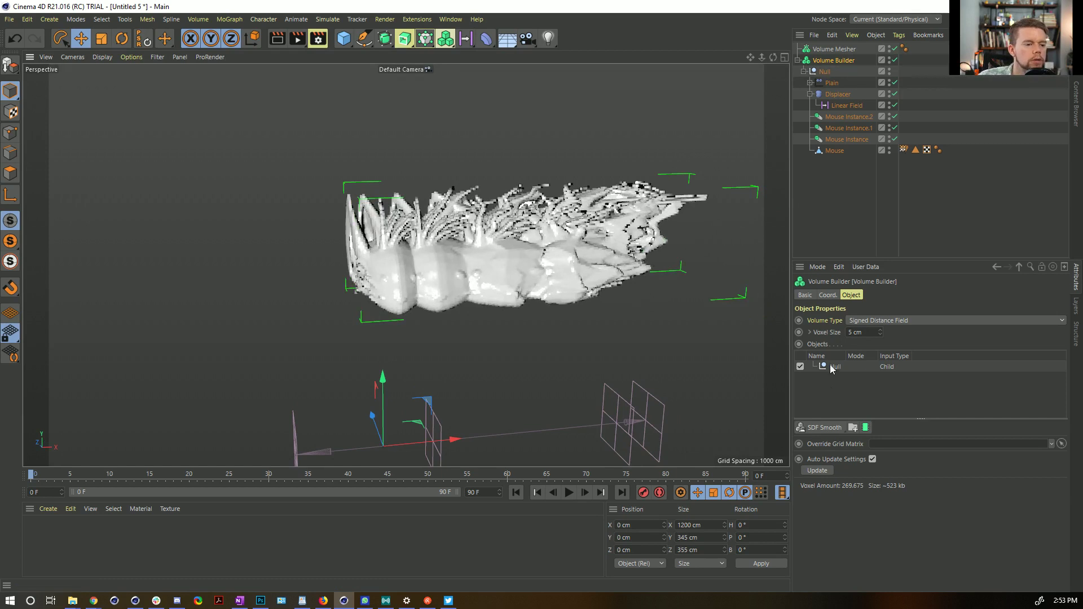
Add an SDF Smooth filter to the Volume Builder and set its Strength to 21%.
click(829, 429)
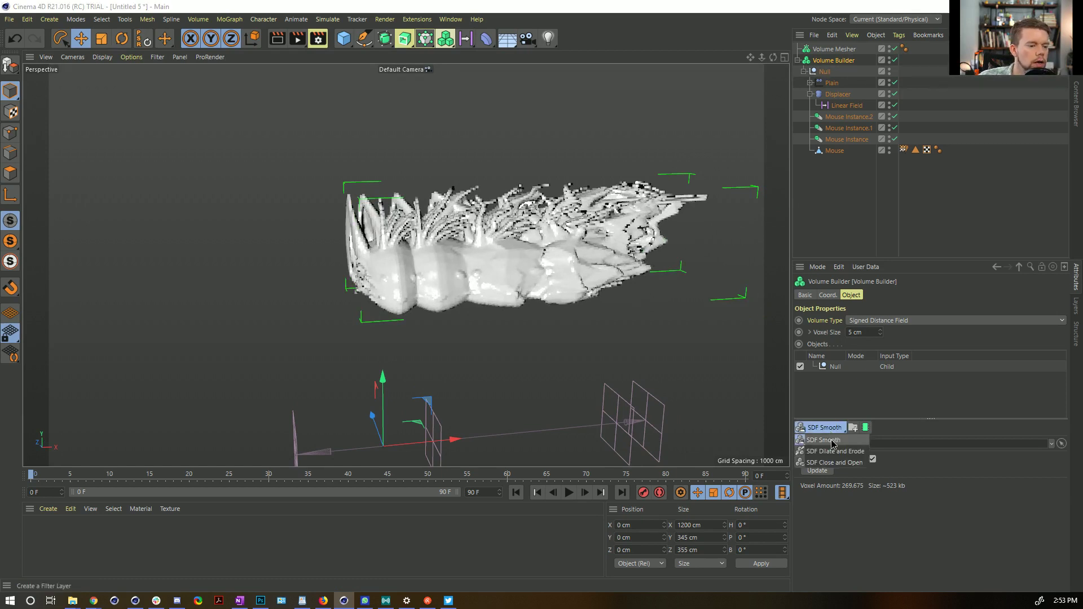
click(830, 440)
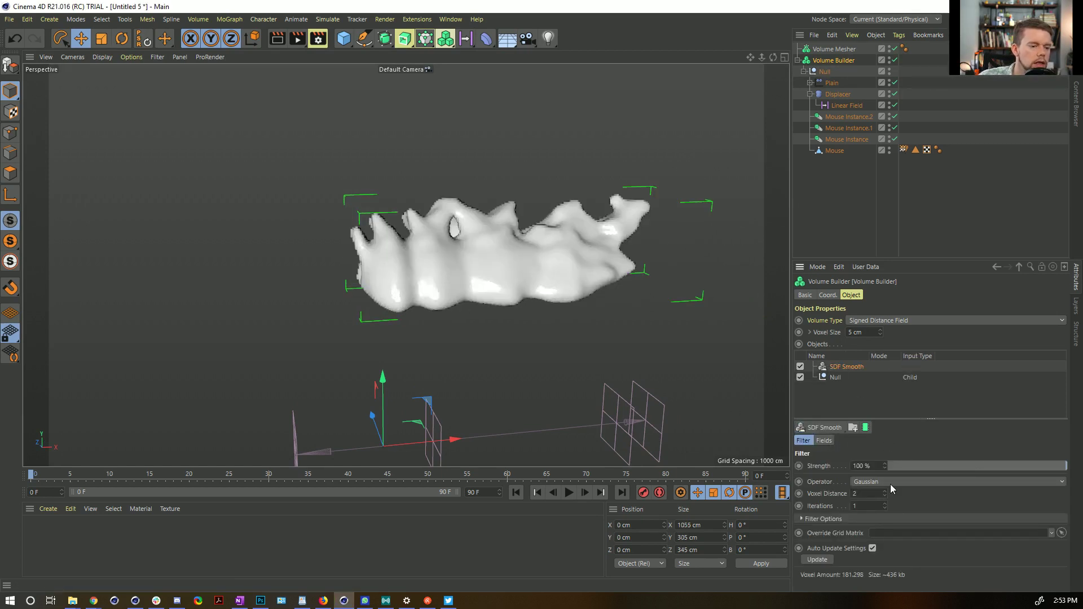
drag(902, 464, 925, 466)
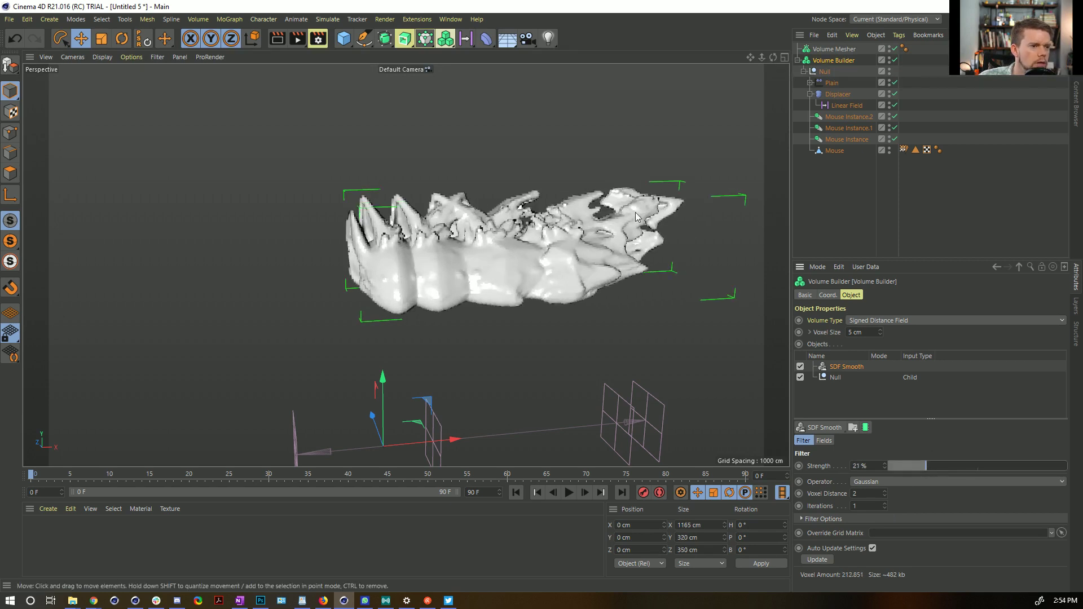
Place the Volume Builder under the Volume Mesher and display the resulting mesh with its polygon lines.
drag(838, 61, 851, 49)
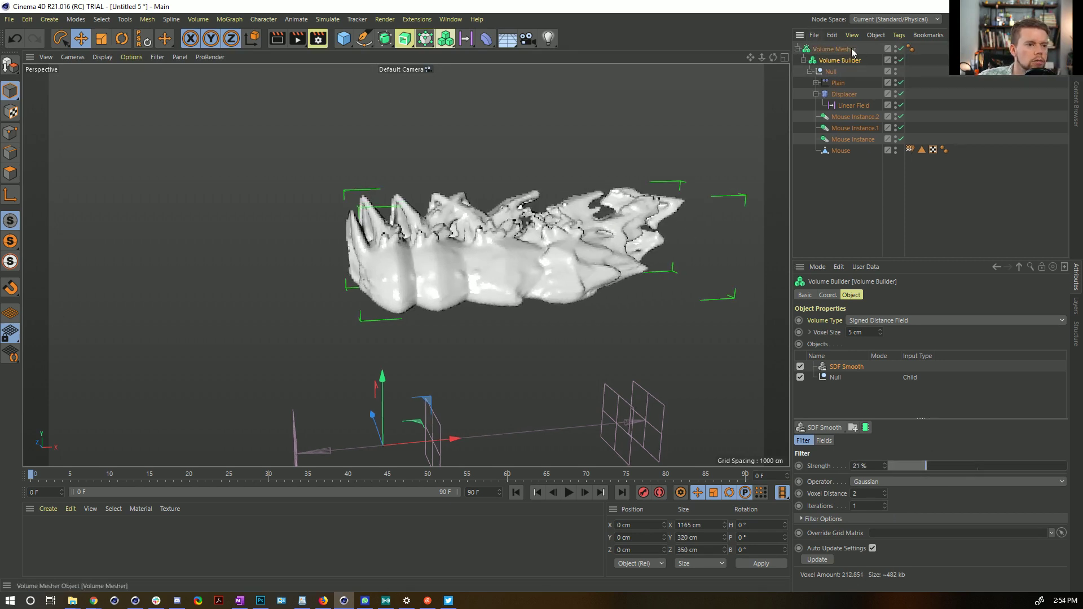
click(834, 49)
mouse_move(600, 246)
alt+mouse_down()
mouse_move(539, 253)
mouse_move(502, 271)
mouse_move(538, 265)
mouse_move(503, 283)
mouse_move(437, 182)
mouse_move(496, 243)
mouse_move(408, 259)
mouse_move(460, 291)
mouse_move(689, 271)
mouse_move(391, 250)
mouse_move(468, 288)
mouse_move(366, 186)
mouse_move(631, 218)
alt+mouse_up()
key(n)
key(b)
Lower the SDF Smooth Strength to 5% and set the Volume Builder's Voxel Size to 3 cm.
click(839, 61)
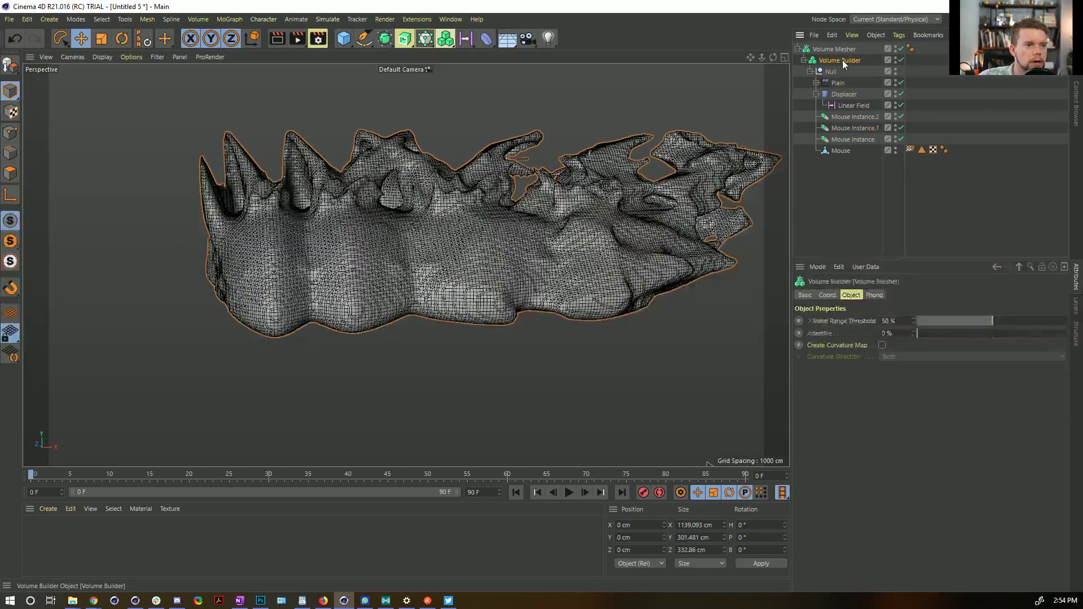
click(897, 468)
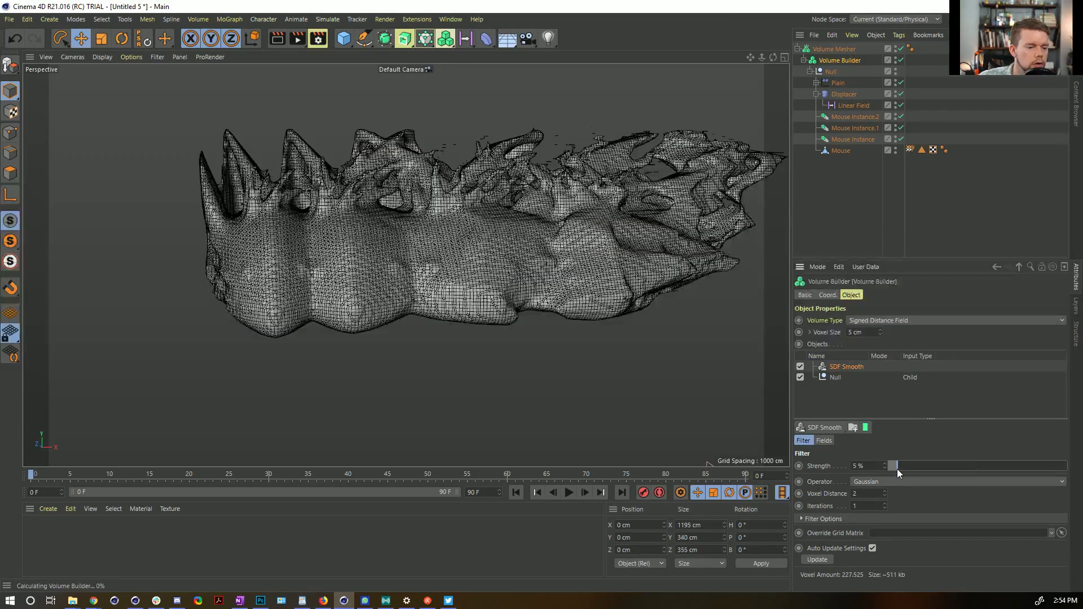
double_click(857, 332)
text(3)
key(Return)
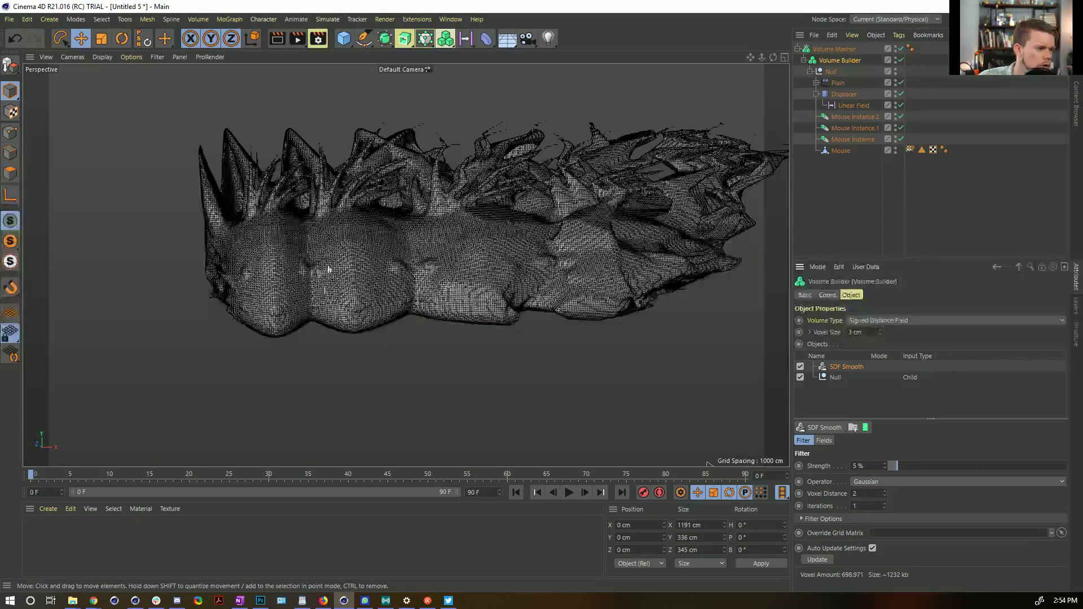
Examine the smeared mouse mesh, from the heads to the stretched tail, from several angles and distances.
mouse_move(479, 229)
alt+mouse_down()
mouse_move(641, 210)
mouse_move(472, 227)
mouse_move(505, 234)
mouse_move(528, 276)
mouse_move(468, 268)
alt+mouse_up()
scroll(502, 263, down, 3)
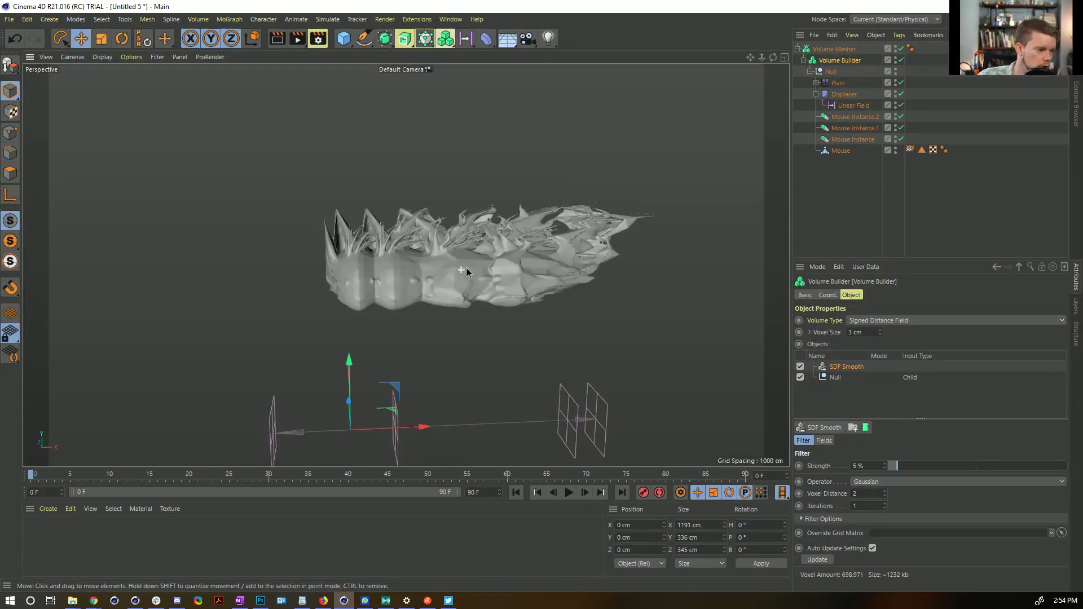
scroll(463, 273, up, 6)
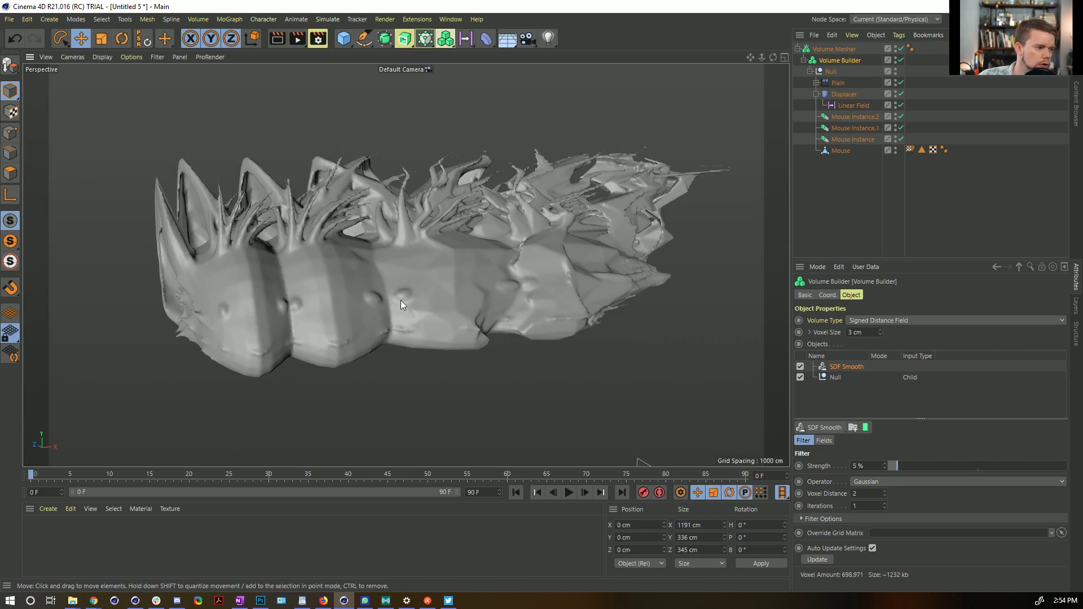
click(841, 151)
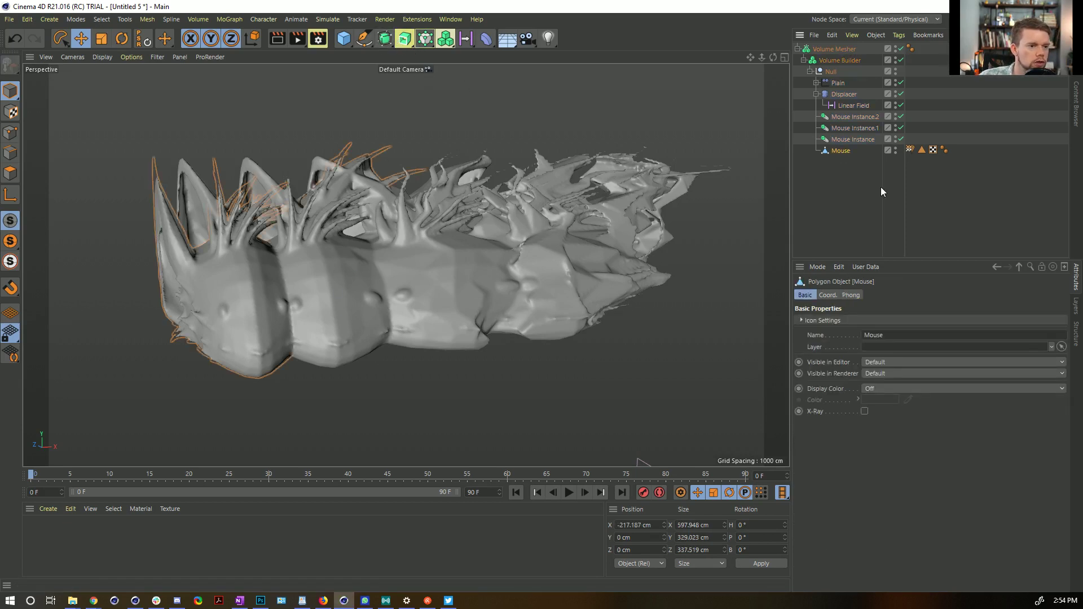
alt+drag(372, 230, 250, 289)
alt+right_drag(665, 217, 562, 269)
alt+drag(563, 269, 598, 244)
alt+middle_drag(599, 244, 502, 271)
alt+drag(502, 272, 529, 283)
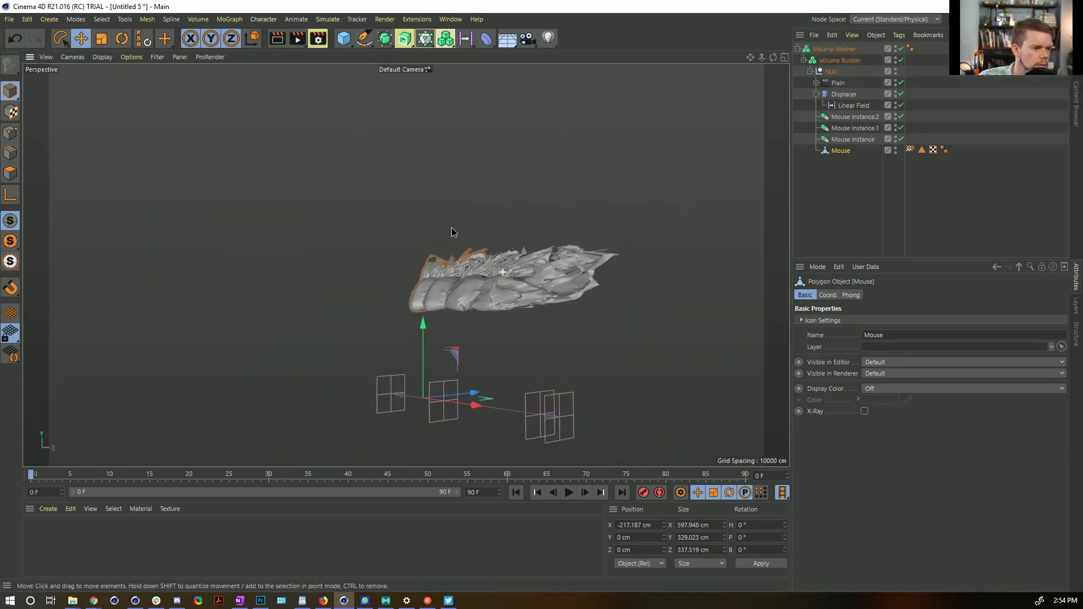
alt+right_drag(528, 283, 660, 276)
alt+drag(659, 275, 475, 211)
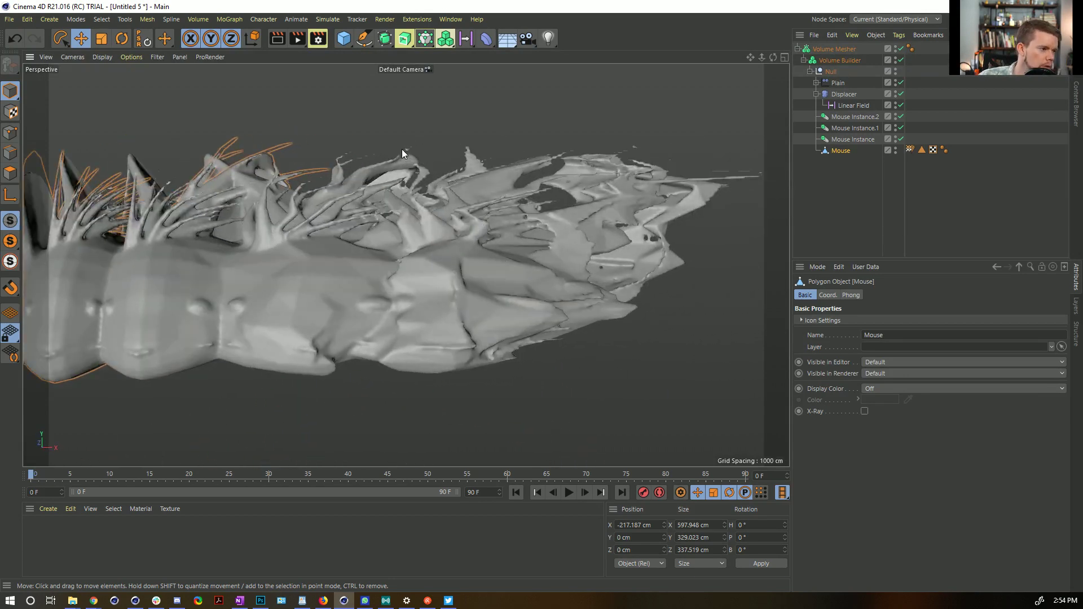
alt+middle_drag(407, 223, 561, 224)
Make the Volume Mesher editable and try separating its loose fragments by inverting a polygon selection and moving it upward.
click(834, 51)
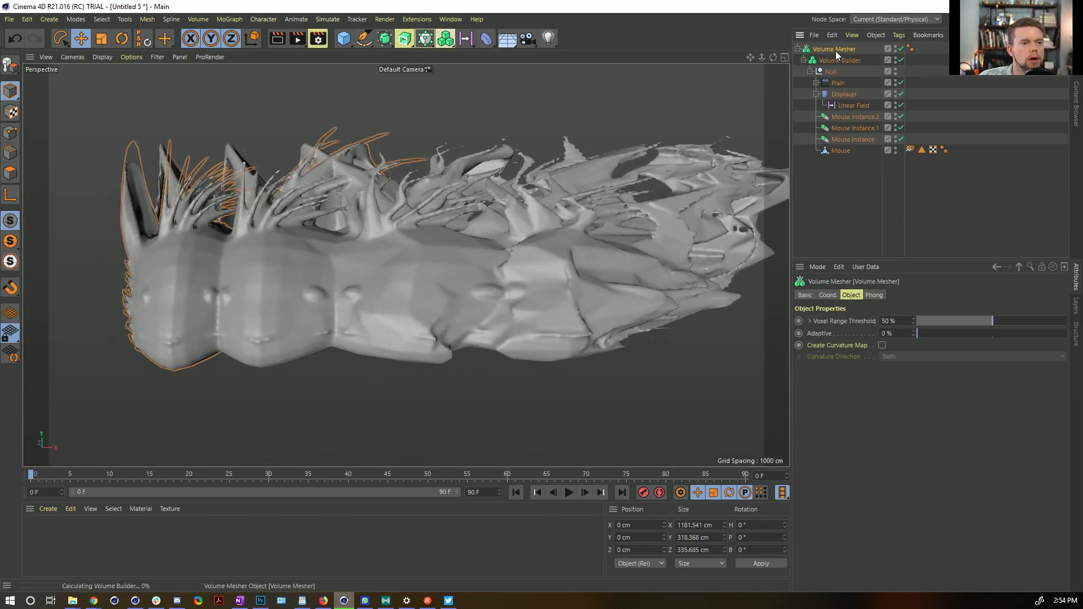
key(c)
click(10, 173)
click(258, 263)
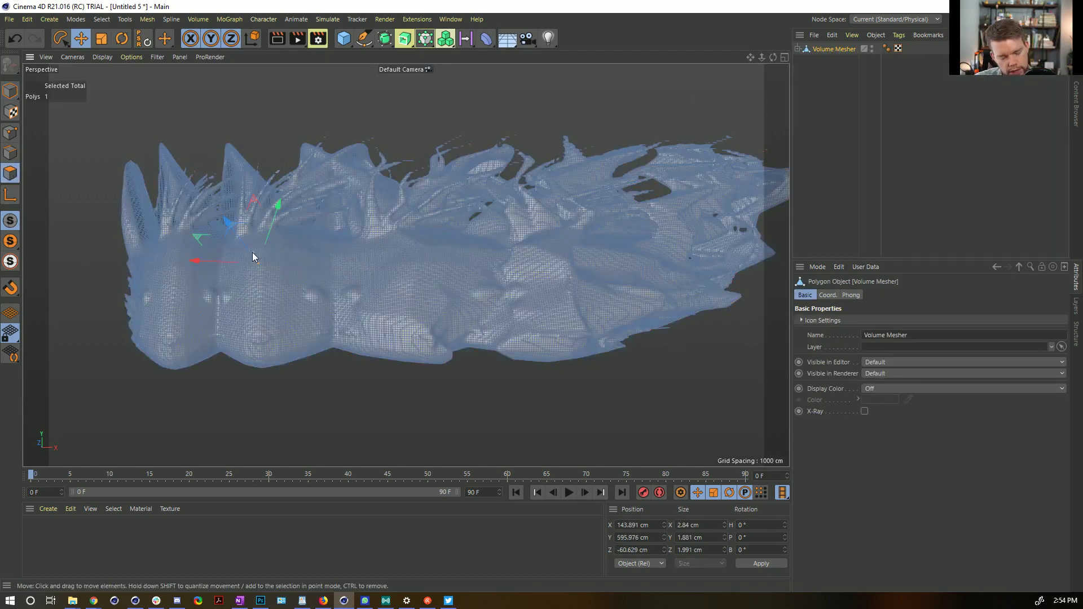
key(ctrl+a)
key(u)
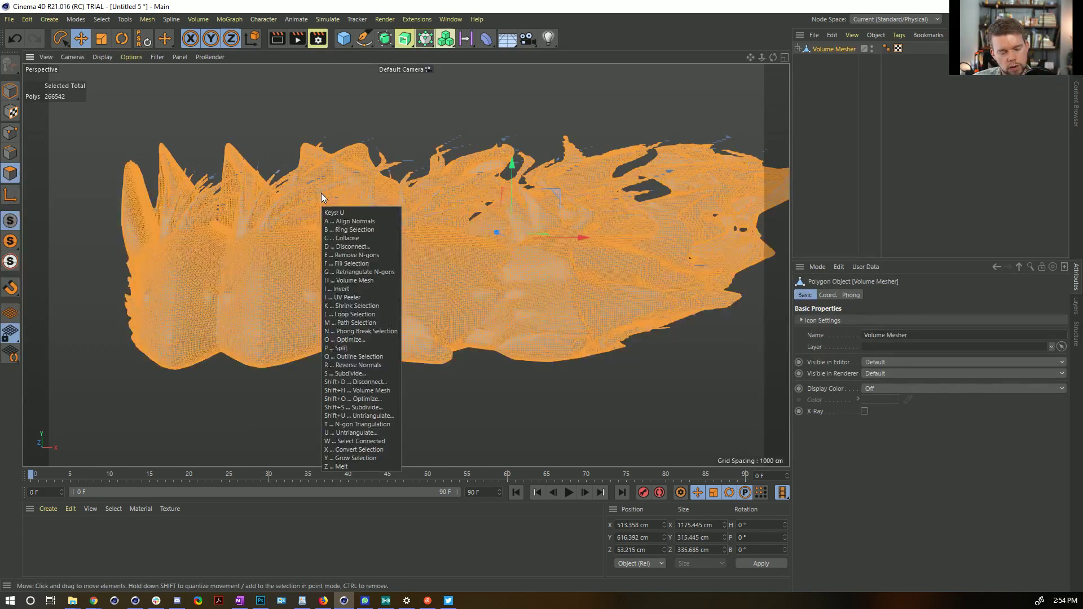
key(i)
drag(511, 152, 513, 84)
Undo the polygon edits and the Volume Mesher's conversion to an editable mesh.
key(ctrl+z)
key(ctrl+z)
key(ctrl+z)
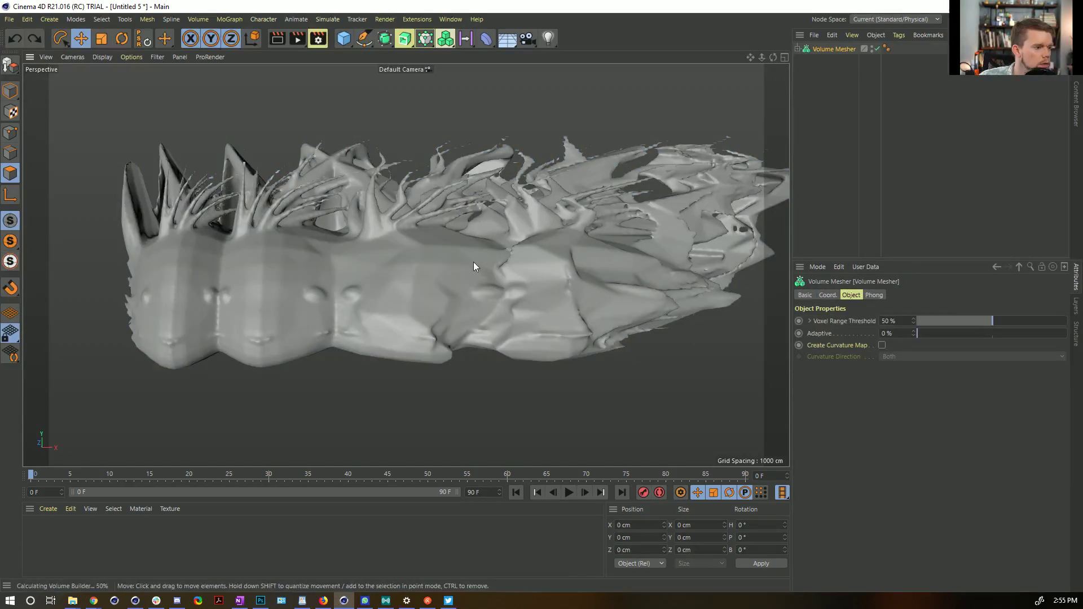
Add a Bend deformer and place it inside the Null, directly below the Displacer.
alt+drag(460, 278, 525, 256)
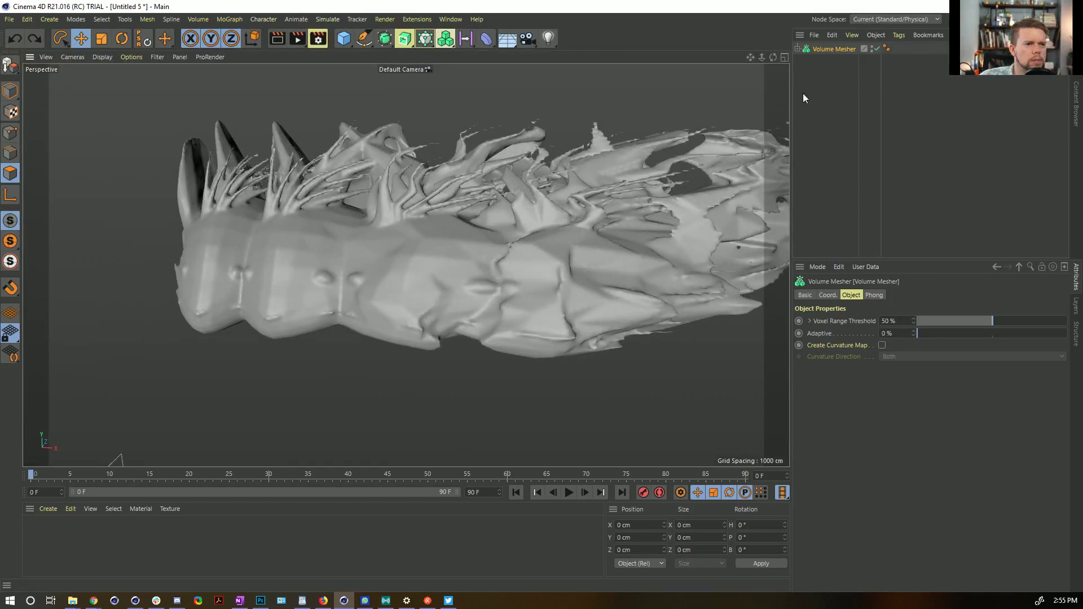
click(797, 49)
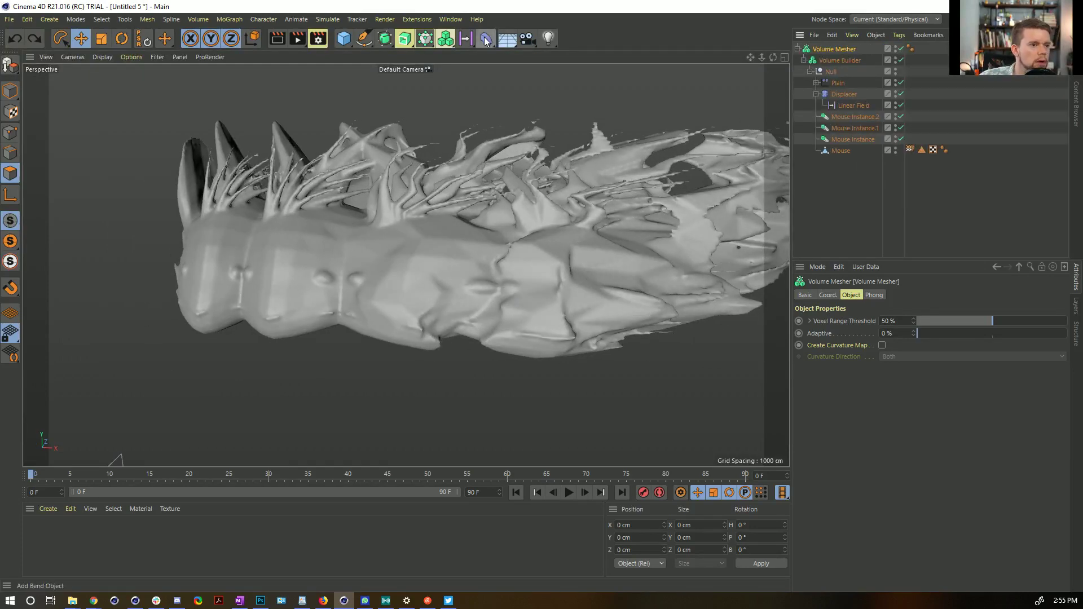
click(485, 38)
drag(825, 49, 839, 127)
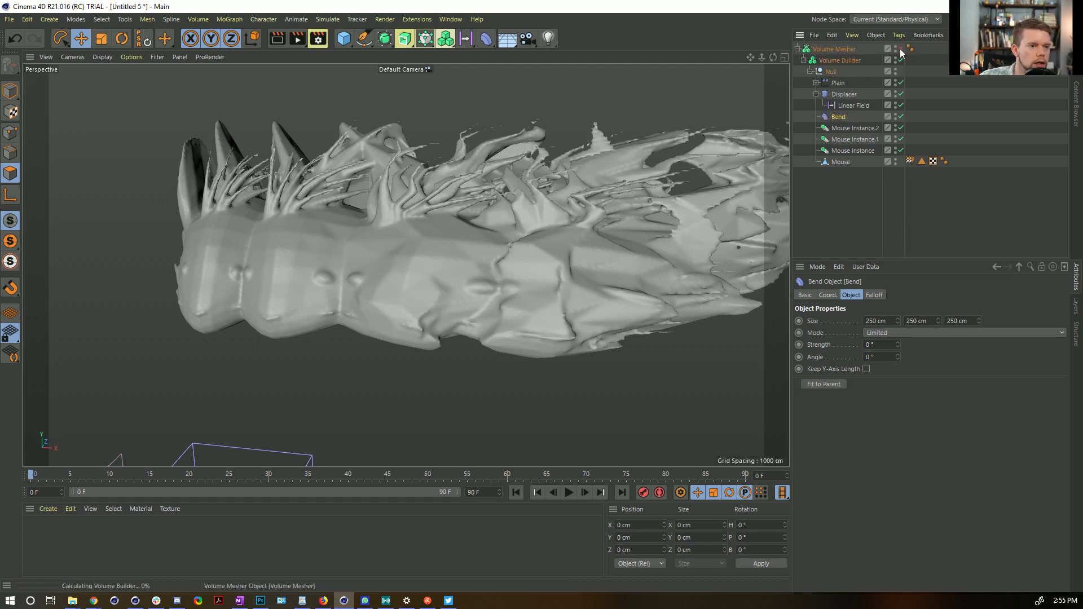
Rotate the Bend deformer to a 90° bank in Model mode and try fitting it to its parent.
scroll(551, 233, down, 4)
click(10, 92)
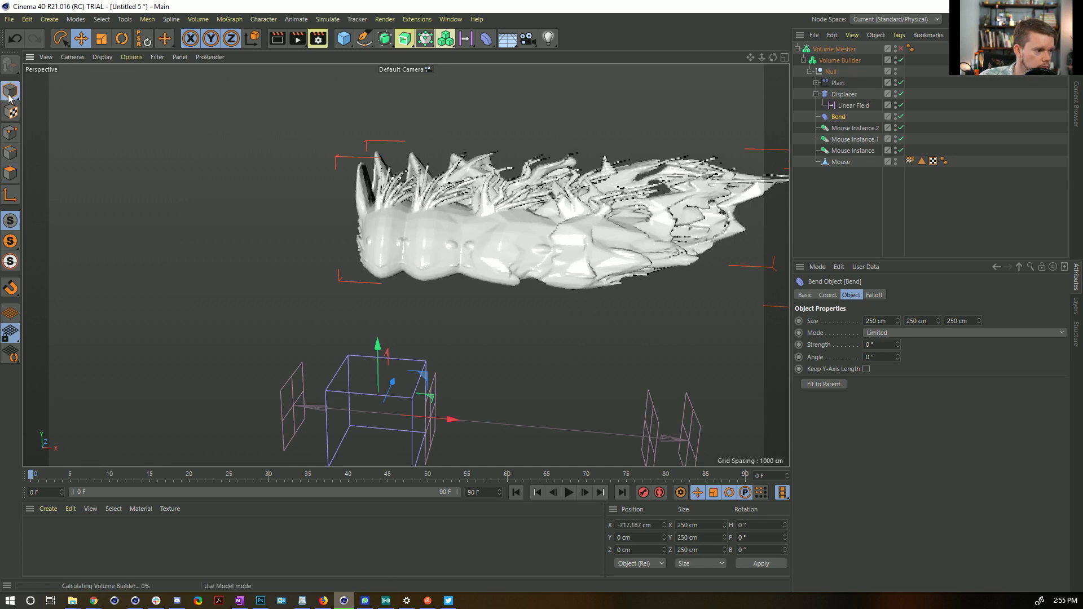
key(r)
key(e)
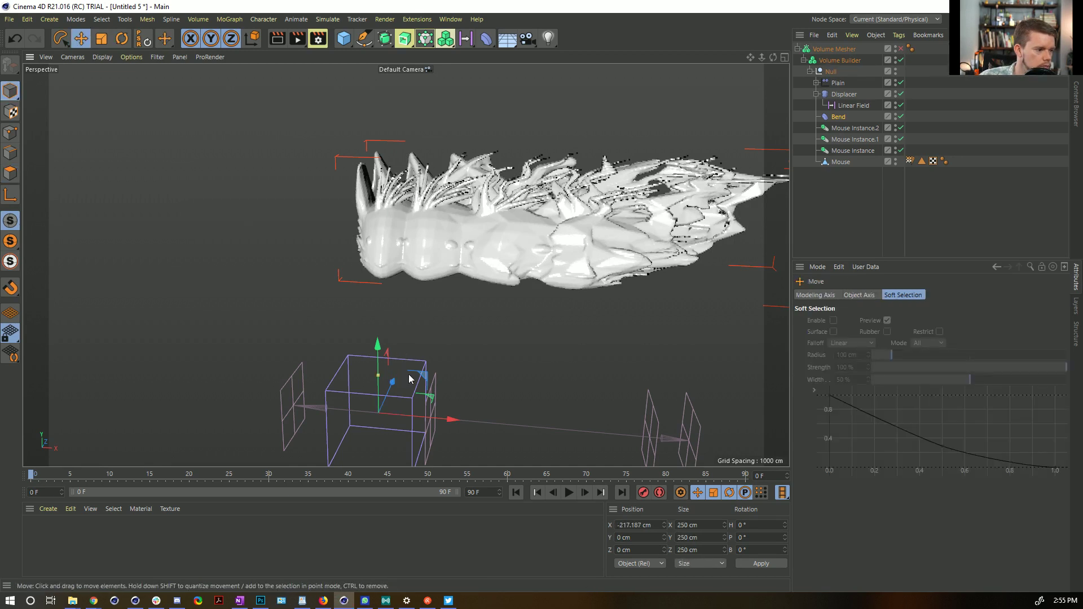
key(r)
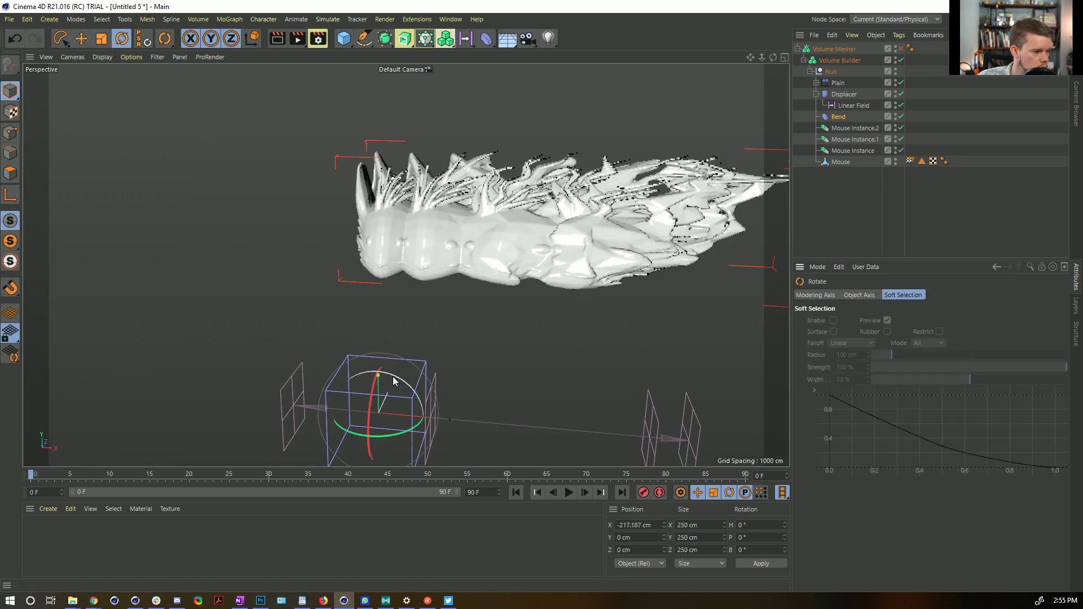
drag(399, 381, 486, 477)
click(838, 117)
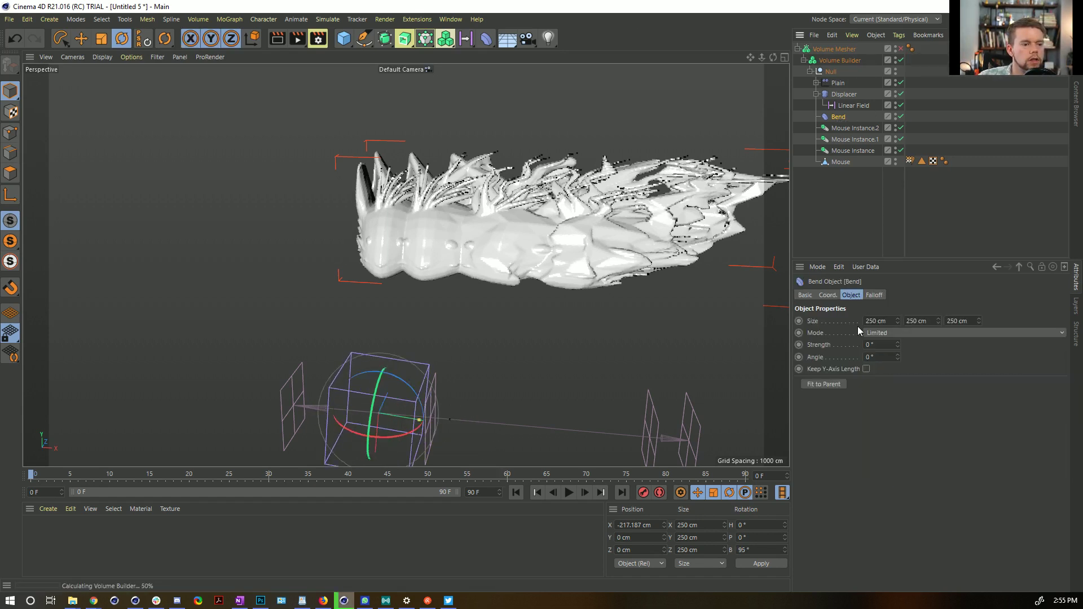
click(829, 386)
Move the Bend up onto the middle of the smeared body, at about X 166 cm, Y 629 cm, and set its Strength to 35°.
key(e)
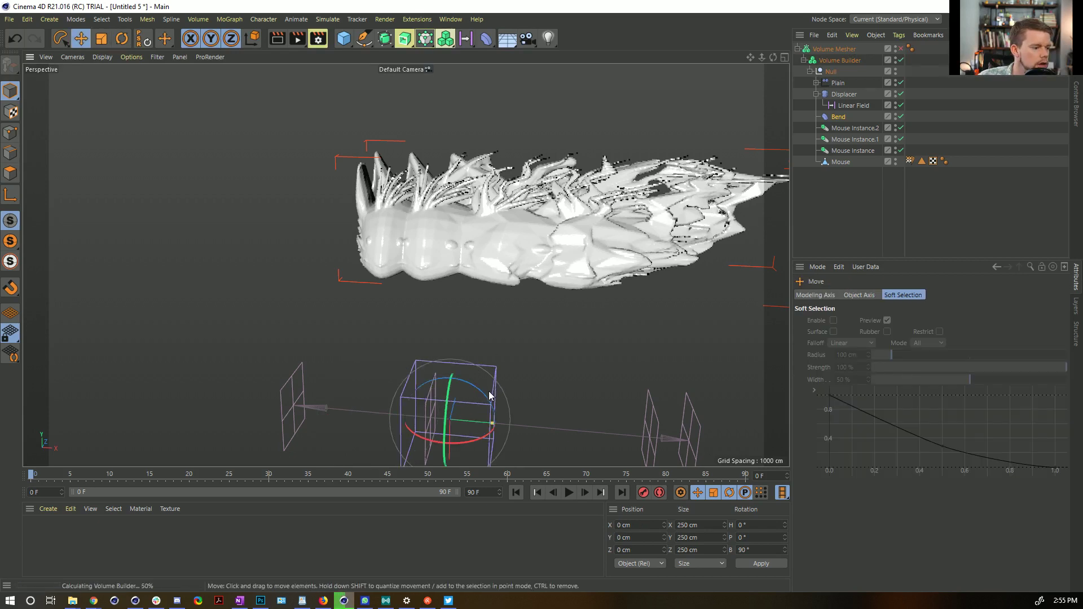
drag(560, 263, 627, 59)
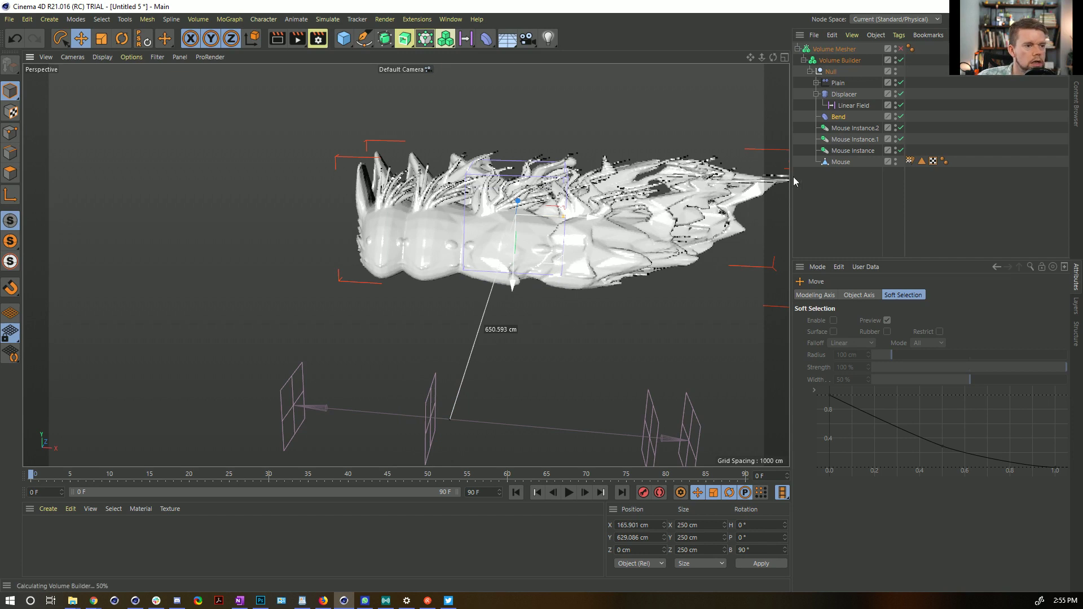
click(838, 116)
click(880, 344)
text(35)
key(Return)
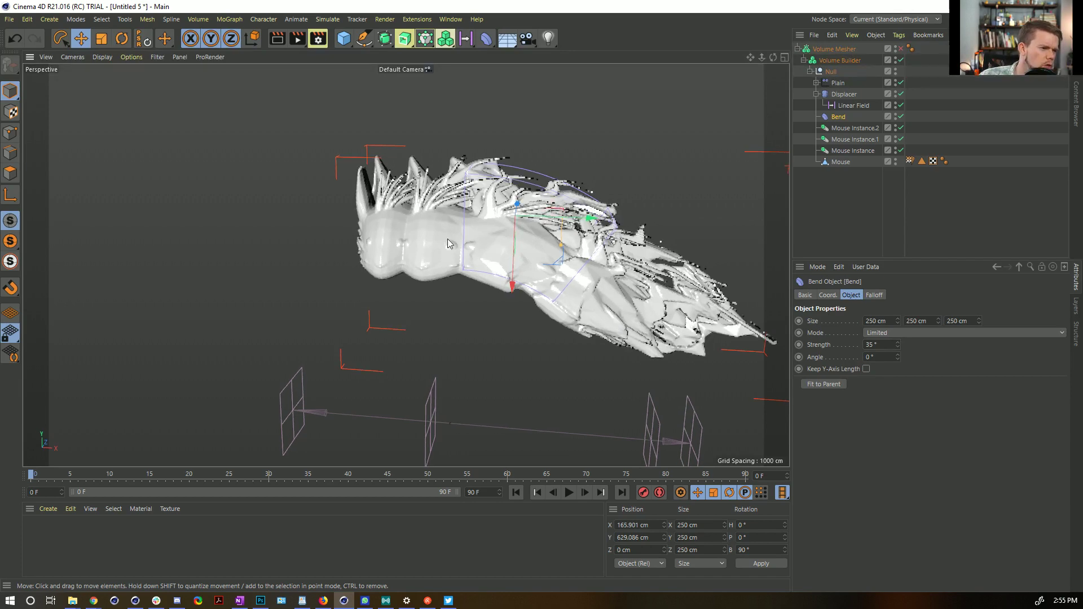
Examine the bent mouse smear from the heads to the tail at several angles and distances.
mouse_move(557, 225)
alt+mouse_down()
mouse_move(440, 158)
mouse_move(536, 226)
alt+mouse_up()
scroll(536, 226, up, 5)
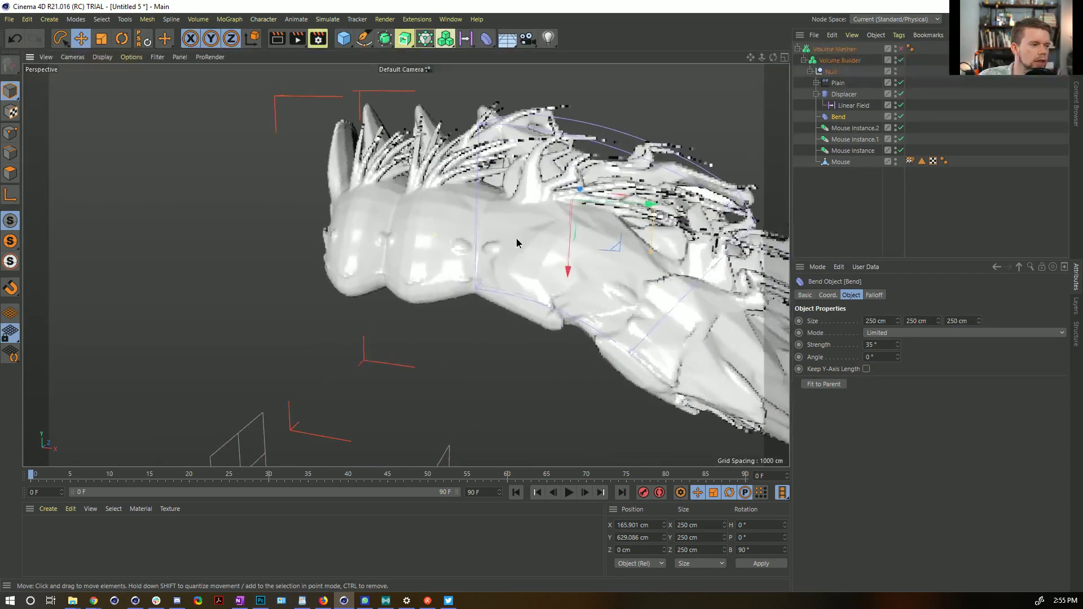
alt+middle_drag(515, 238, 437, 198)
alt+drag(437, 198, 418, 196)
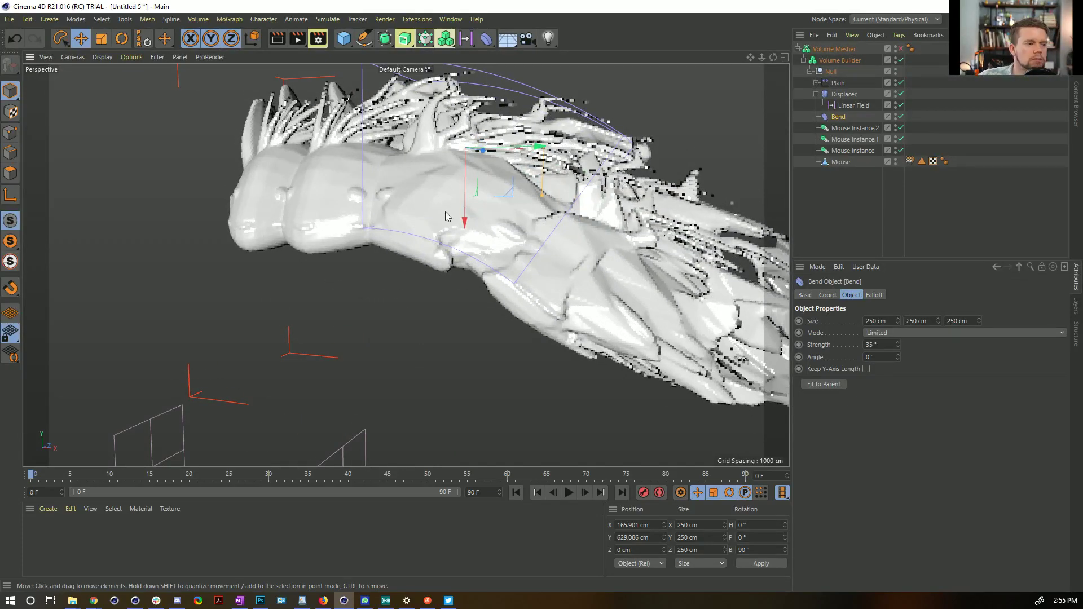
scroll(614, 300, down, 4)
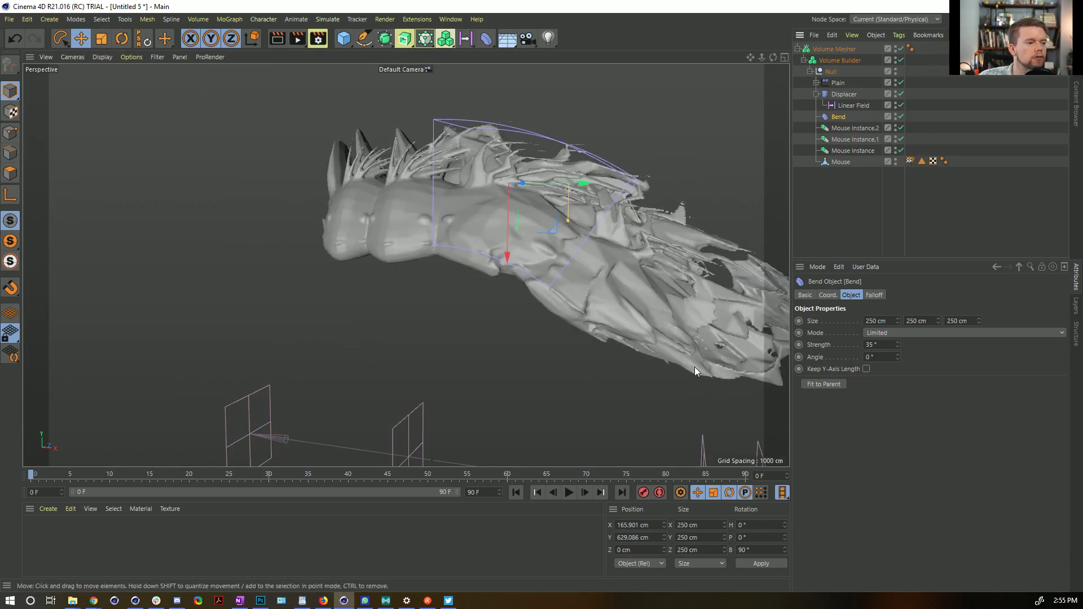
alt+drag(625, 309, 550, 255)
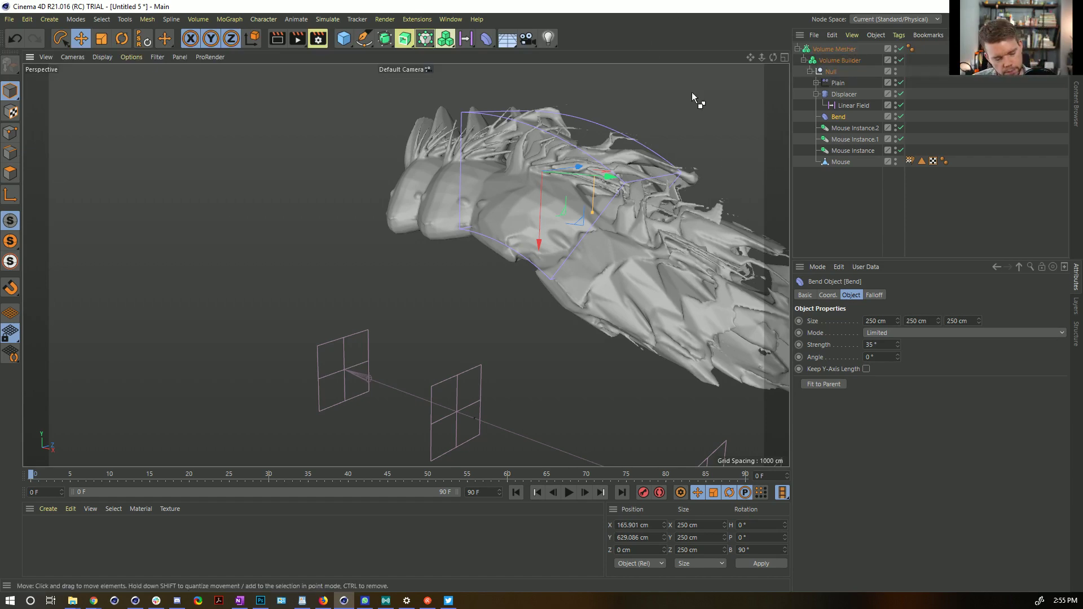
Save the scene as [4a]SmearFrameFace.c4d in the SceneFiles folder.
key(ctrl+s)
click(218, 115)
click(83, 424)
click(84, 424)
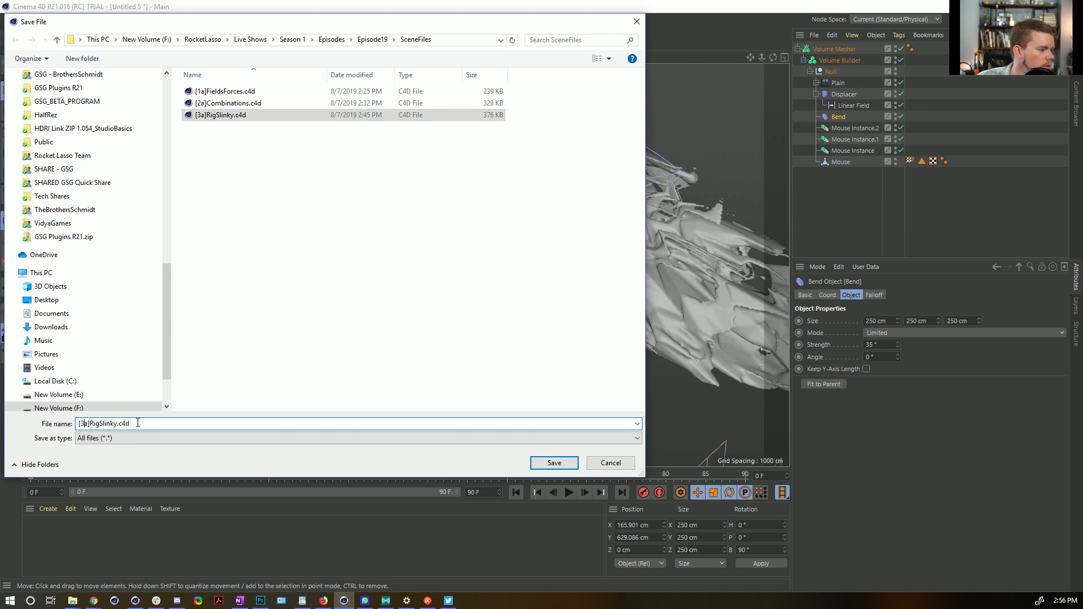
key(BackSpace)
text(4)
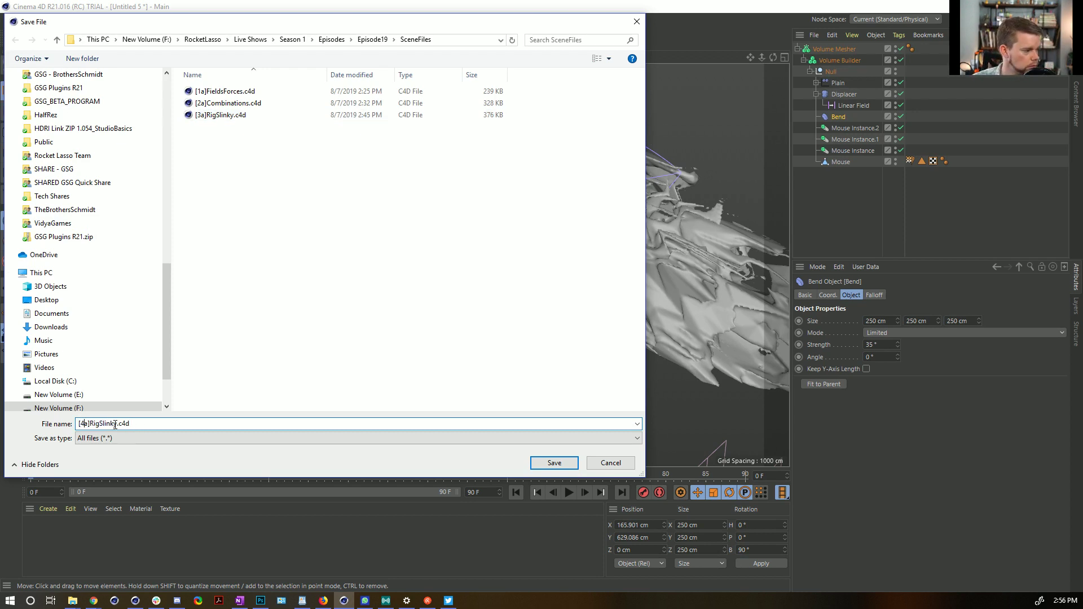
drag(116, 424, 89, 424)
text(Smear)
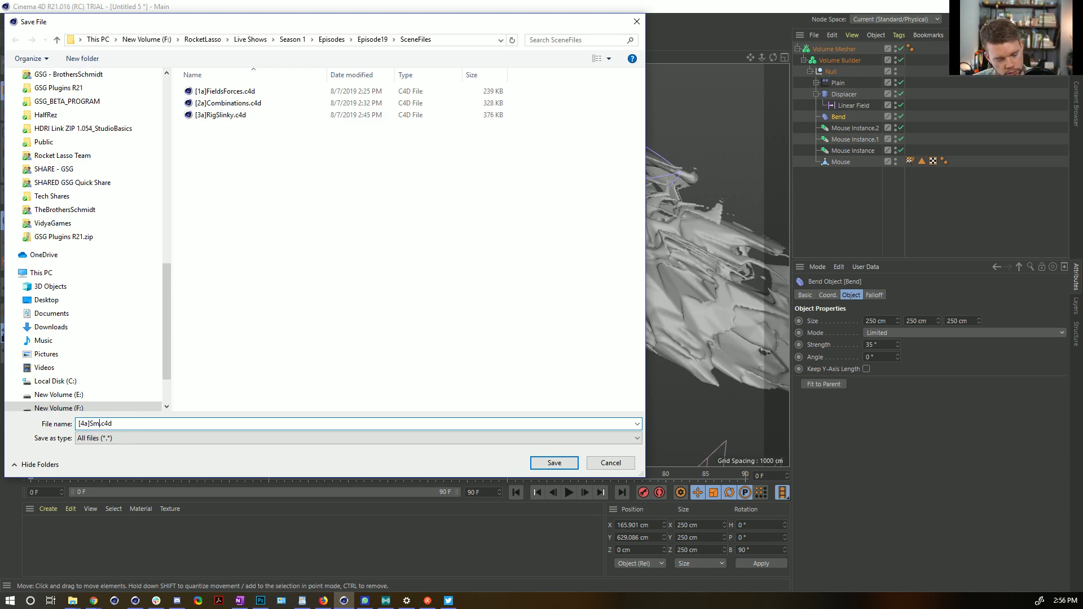
text(Frame)
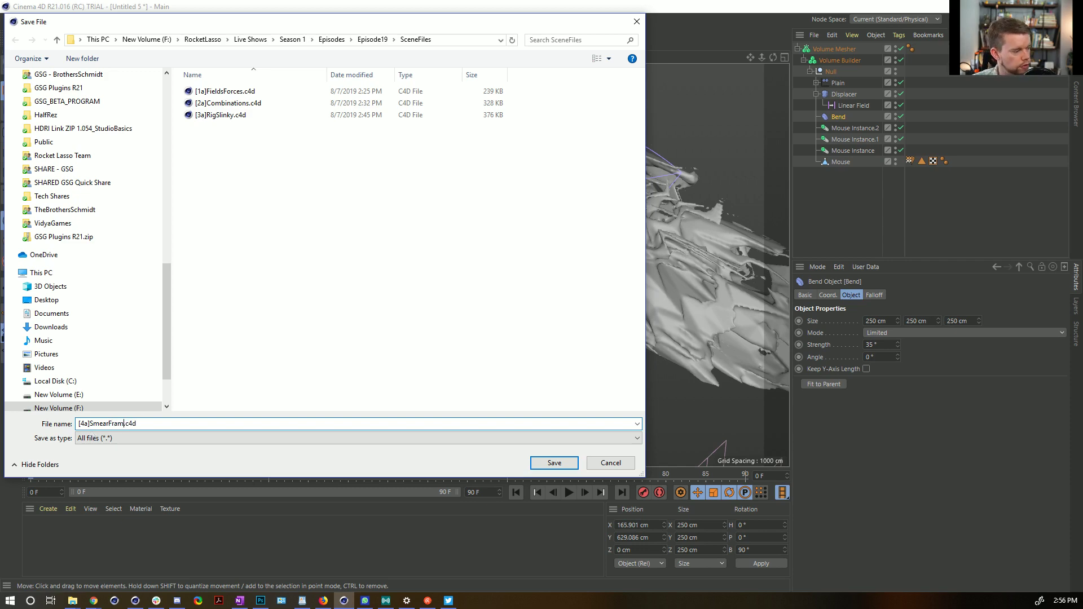
text(Face)
key(Return)
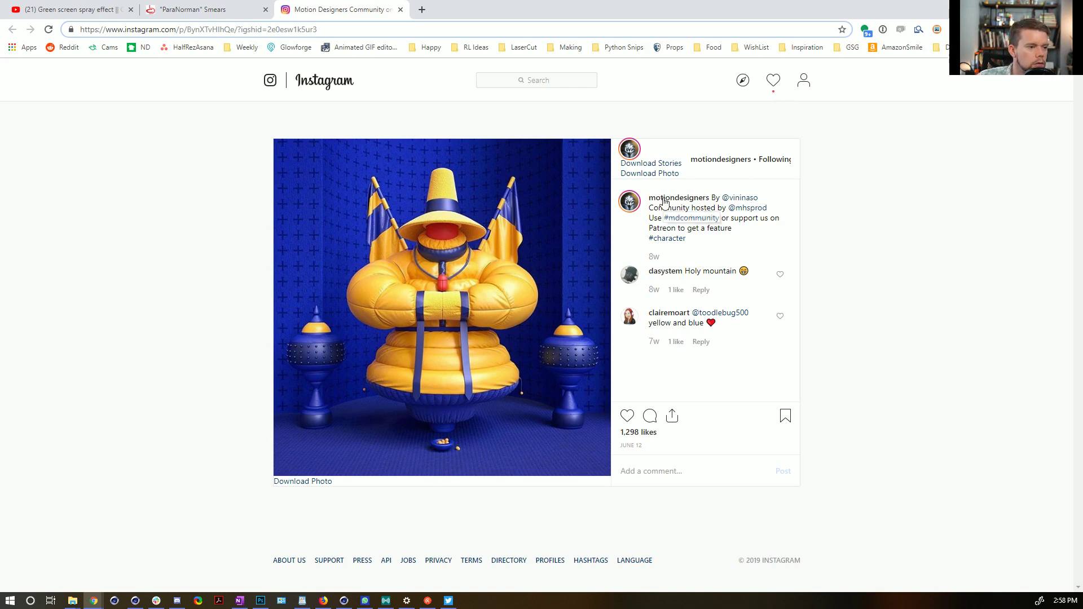
Open the credited artist's Instagram profile, browse the posts and view the striped drummer character.
click(742, 201)
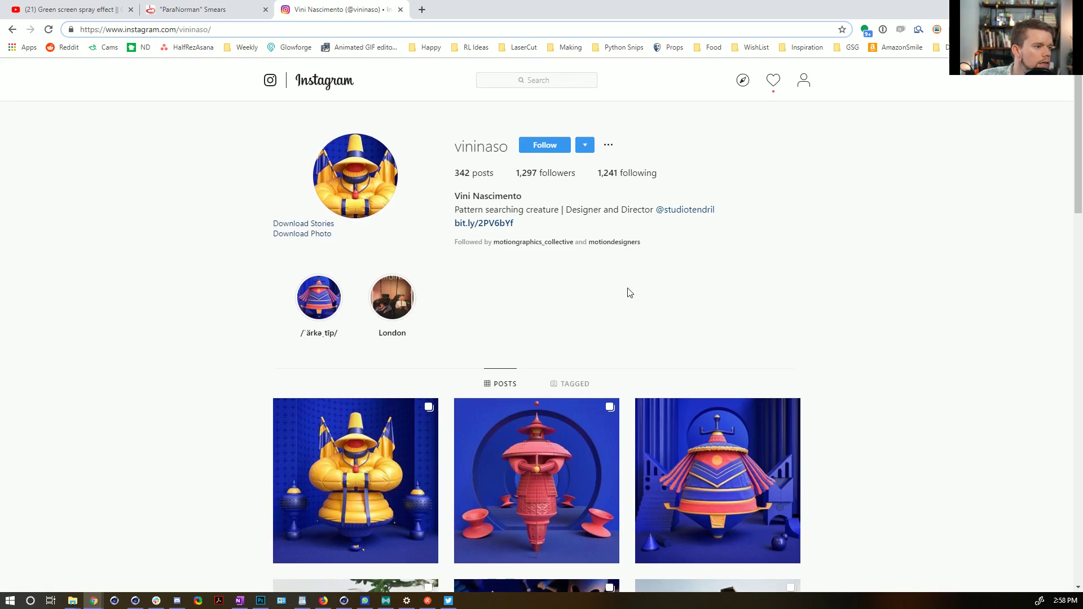
scroll(677, 299, down, 2)
scroll(841, 314, down, 4)
scroll(858, 314, down, 6)
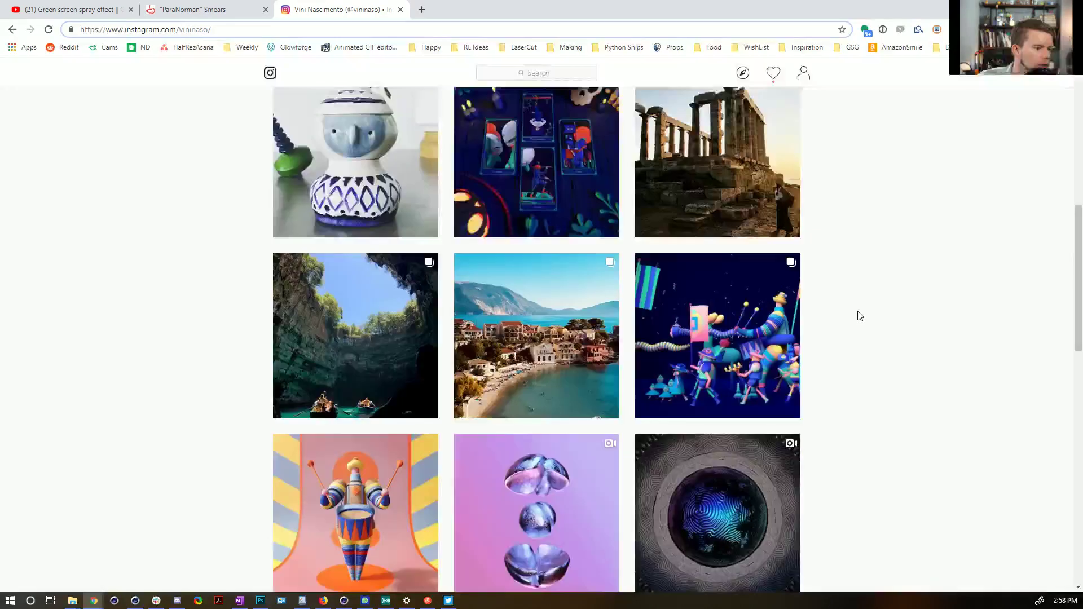
scroll(689, 350, down, 2)
click(372, 314)
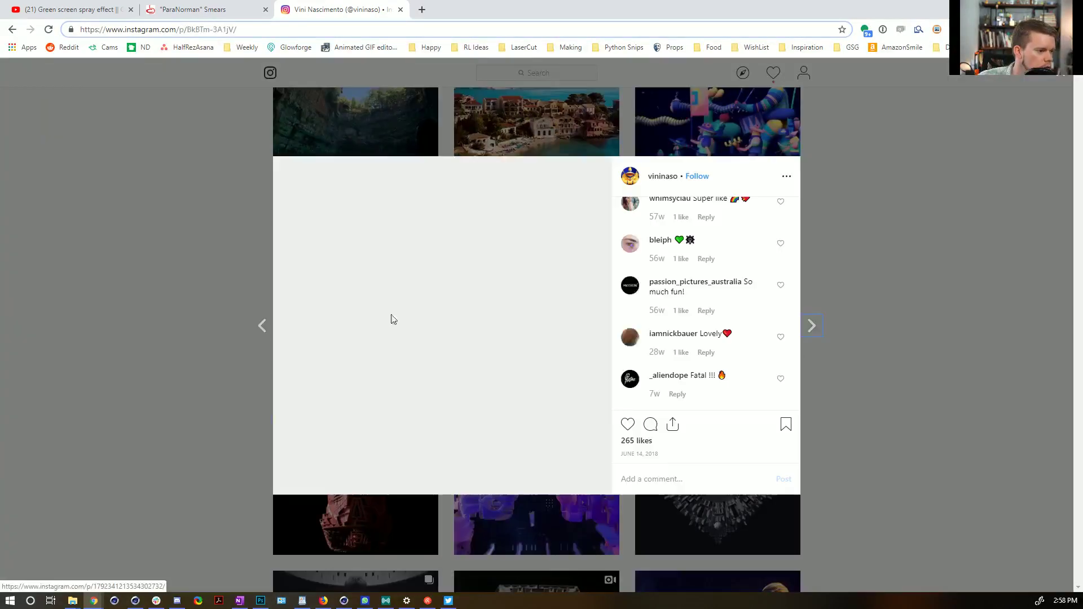
click(230, 302)
Return to the newest posts on the artist's profile and view the yellow inflated character with the flags.
scroll(371, 216, up, 9)
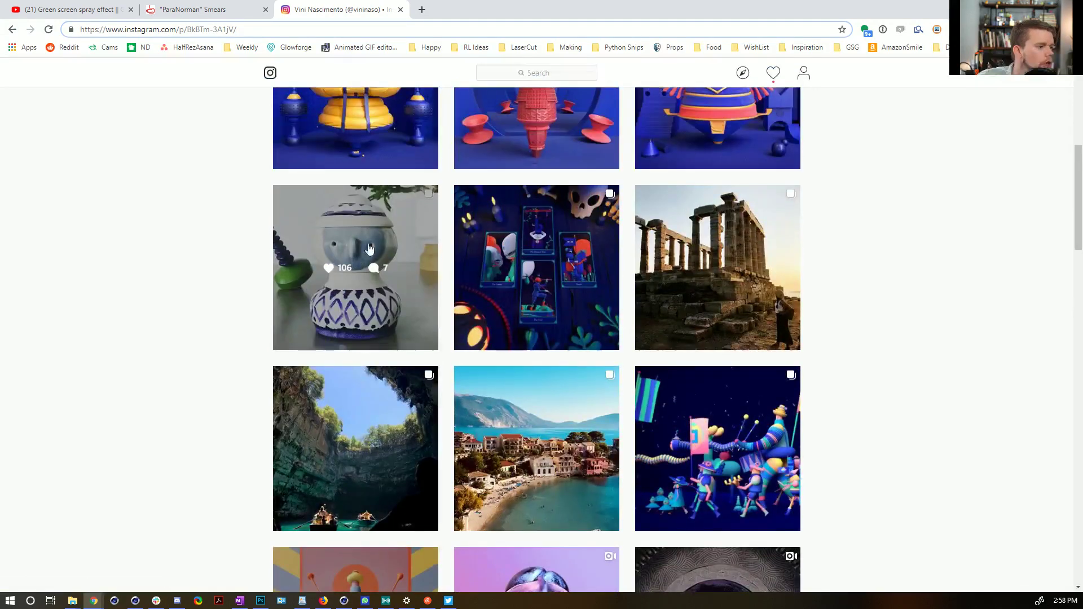
scroll(373, 223, up, 3)
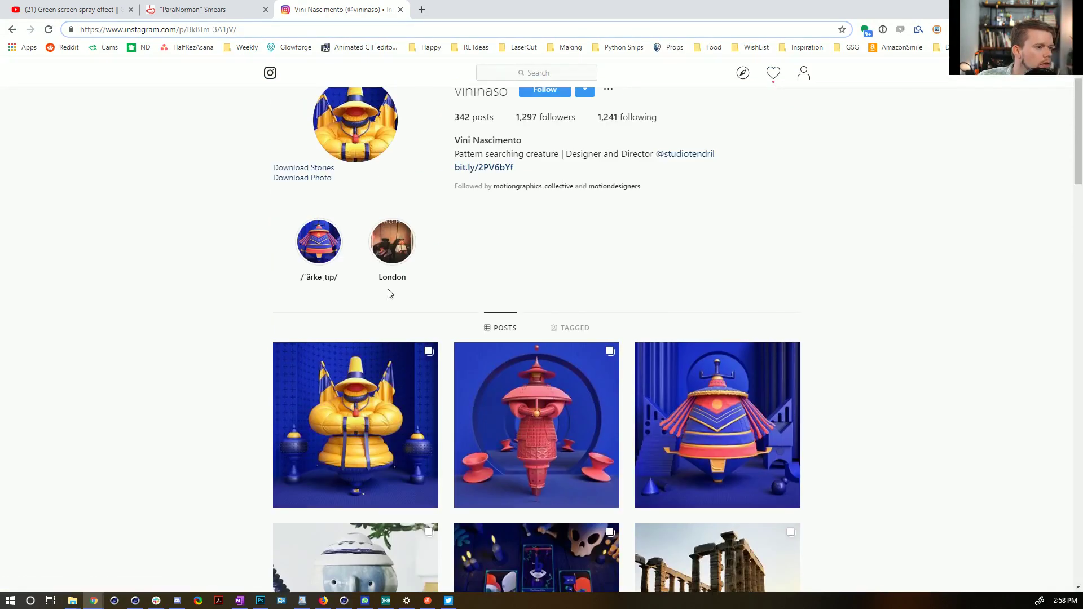
scroll(395, 293, up, 1)
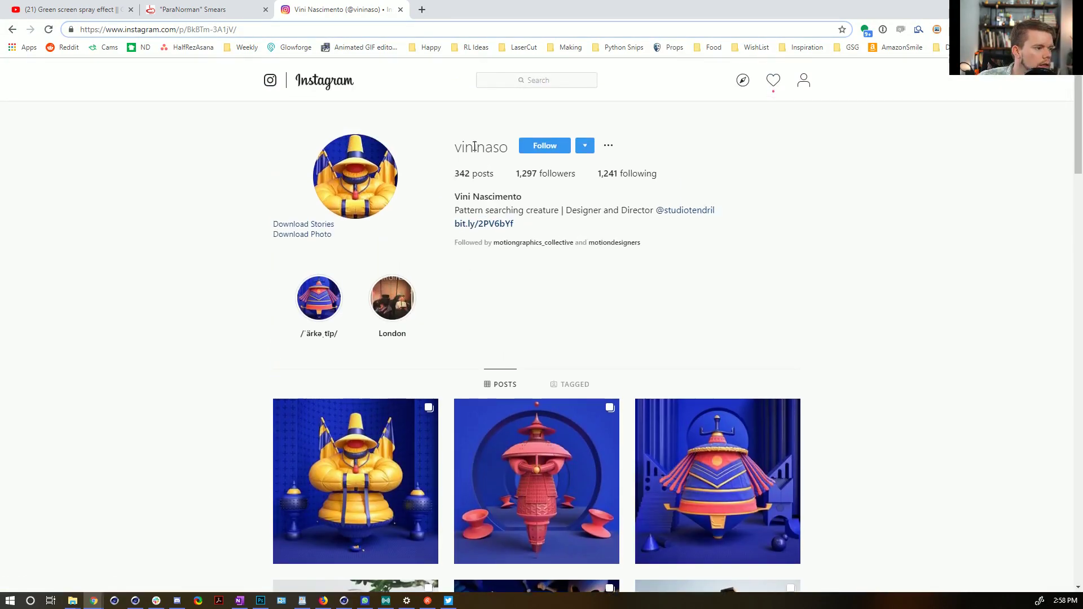
click(395, 432)
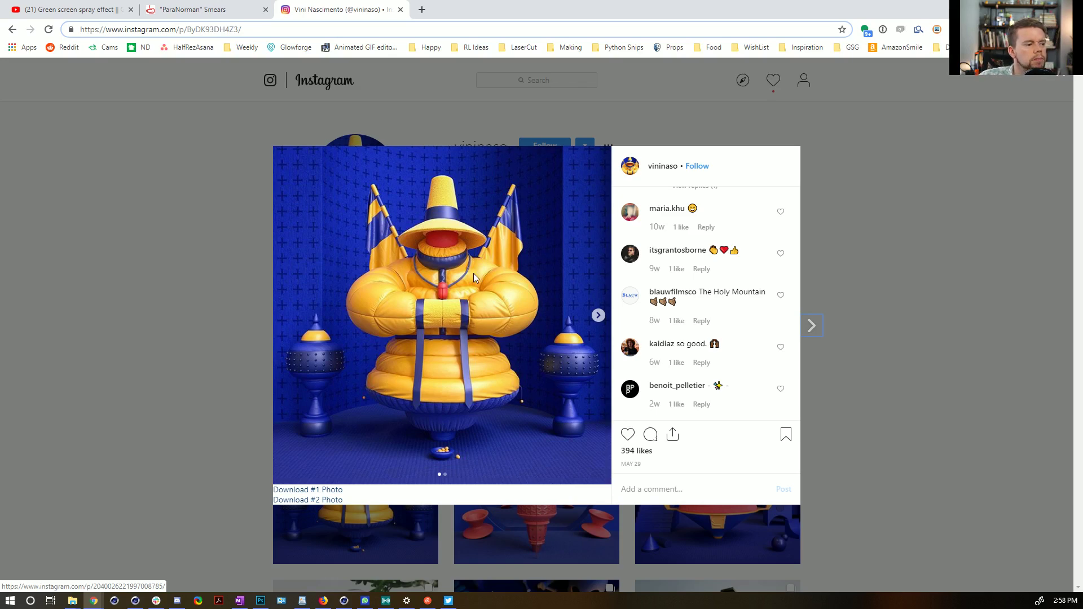
key(Escape)
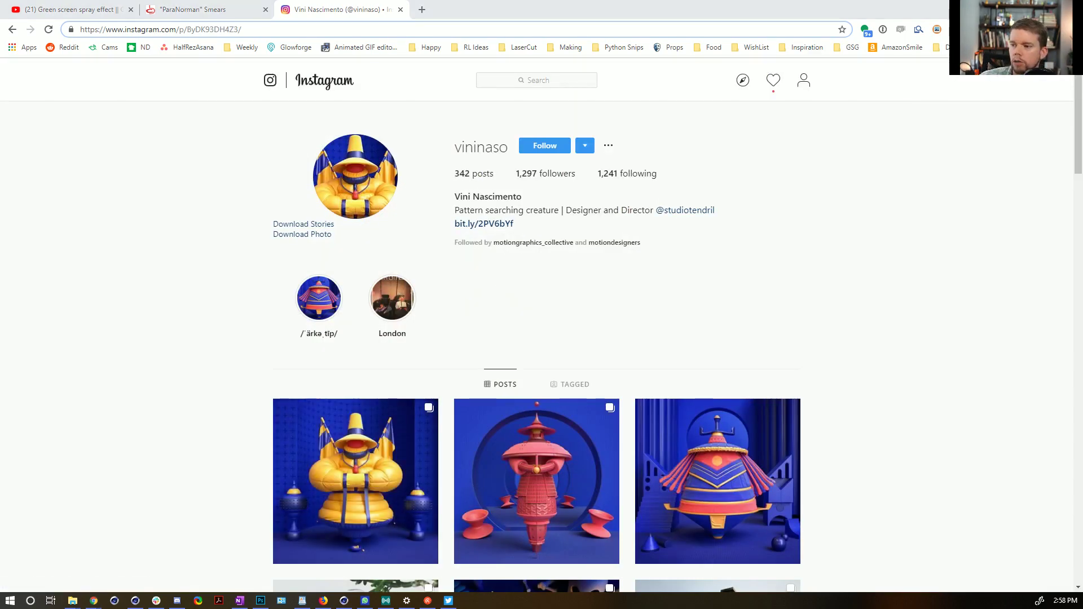
Switch to Cinema 4D, create a new scene and add a Sphere primitive.
key(alt+Tab)
key(ctrl+n)
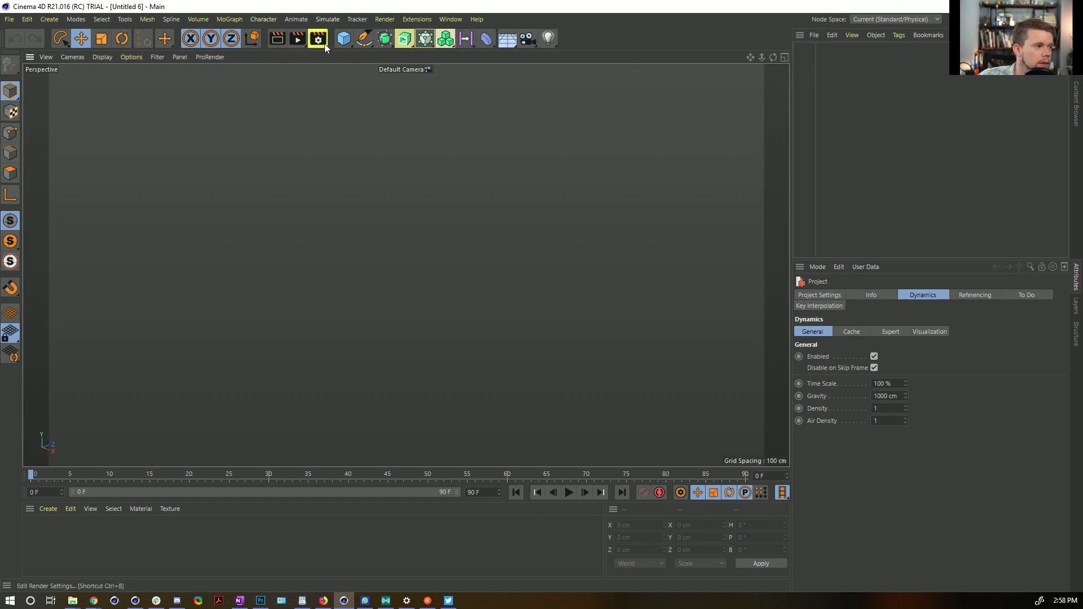
click(343, 39)
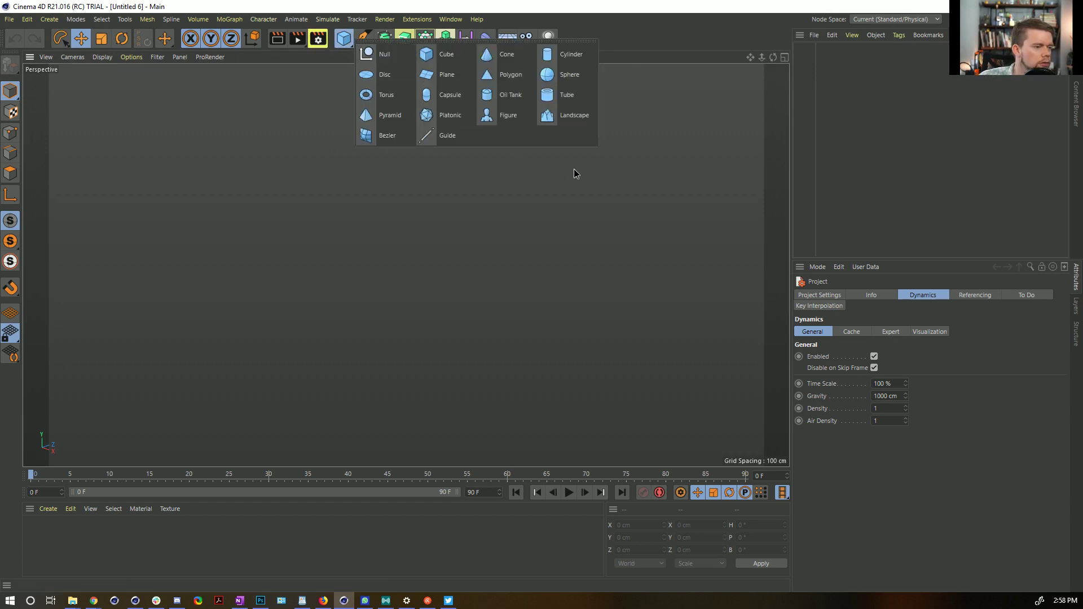
click(574, 79)
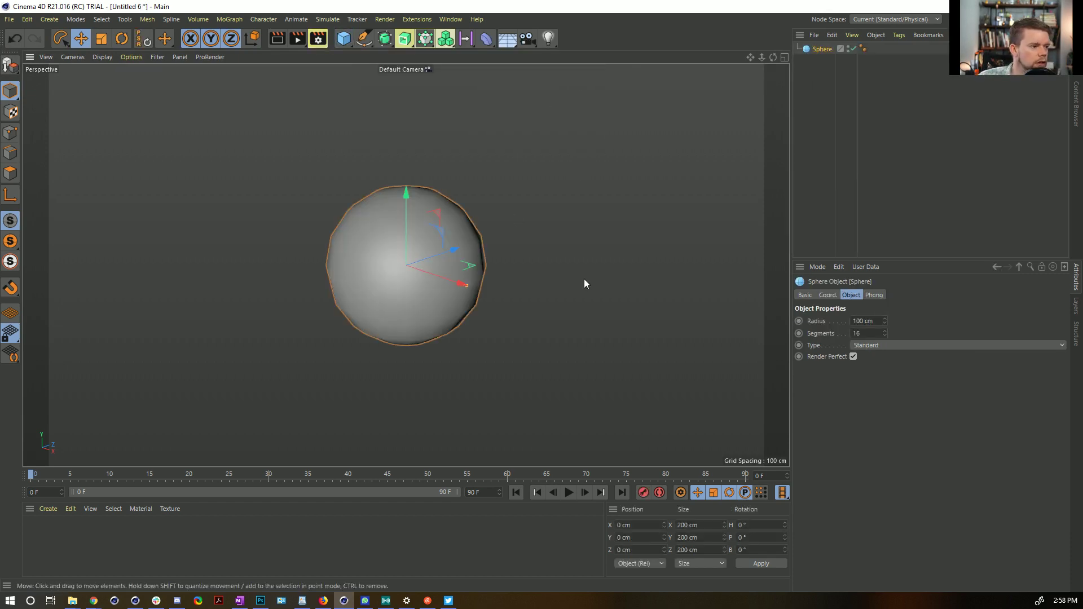
Display the sphere with shaded wireframe lines and set its Segments to 80.
key(n)
key(b)
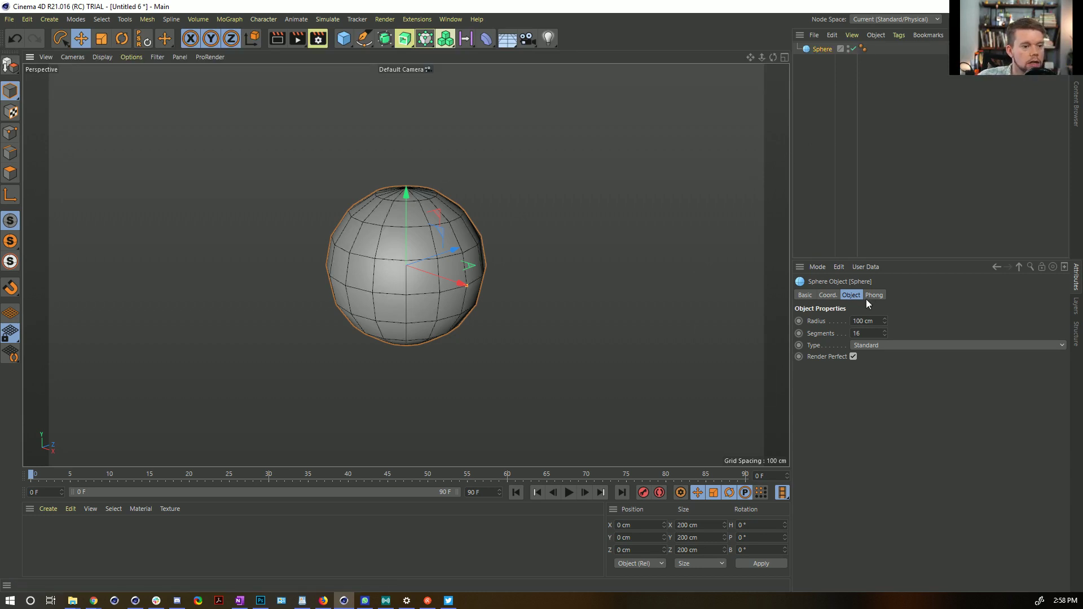
double_click(869, 333)
text(64)
key(Return)
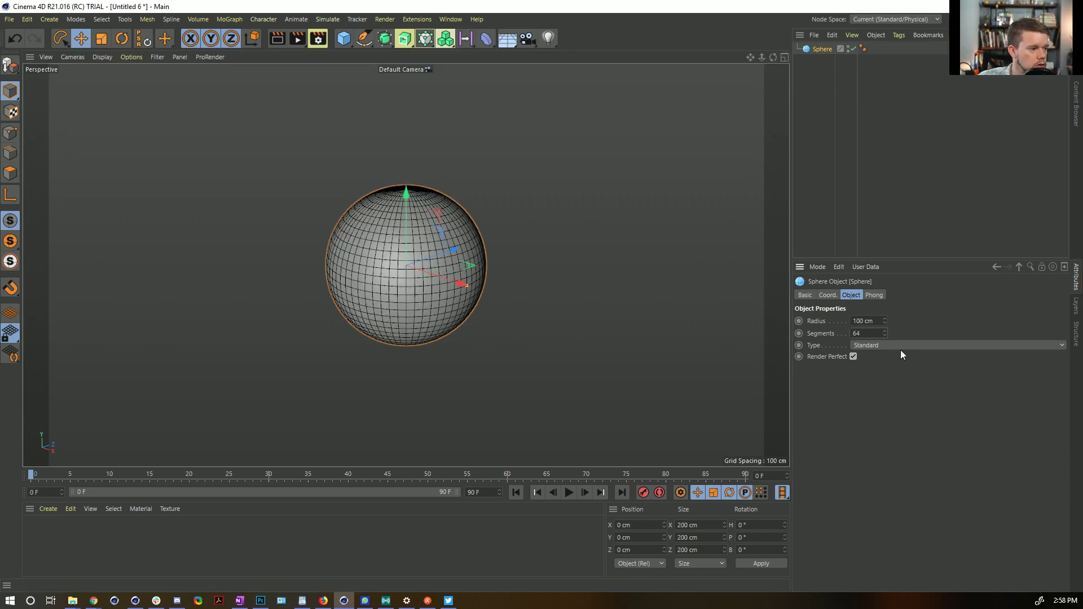
drag(884, 333, 884, 325)
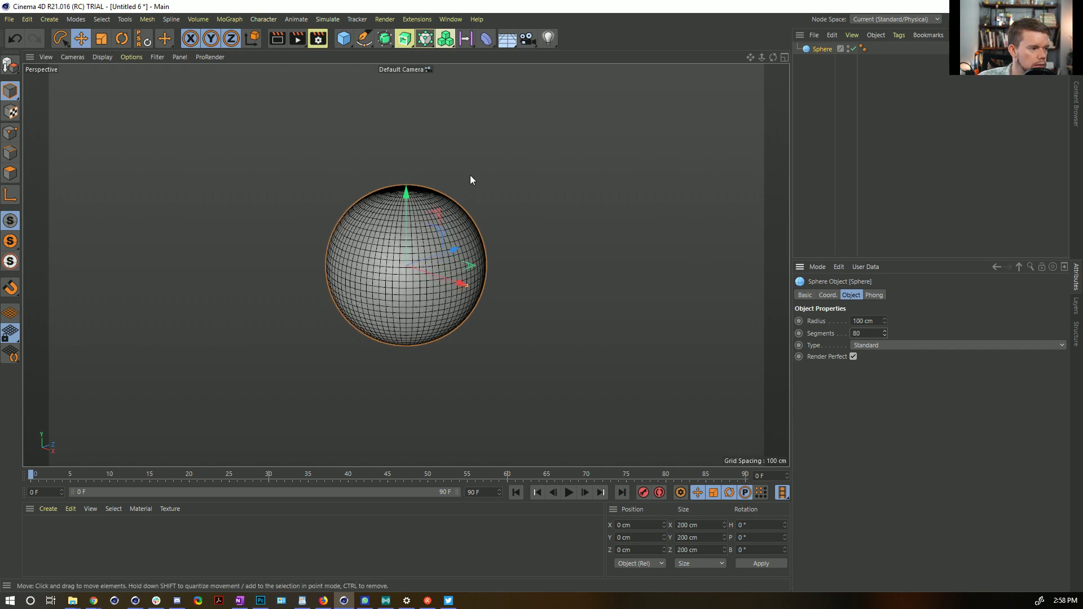
Make the sphere editable and switch to edge editing, bringing its upper pole into close view.
alt+middle_drag(419, 218, 498, 215)
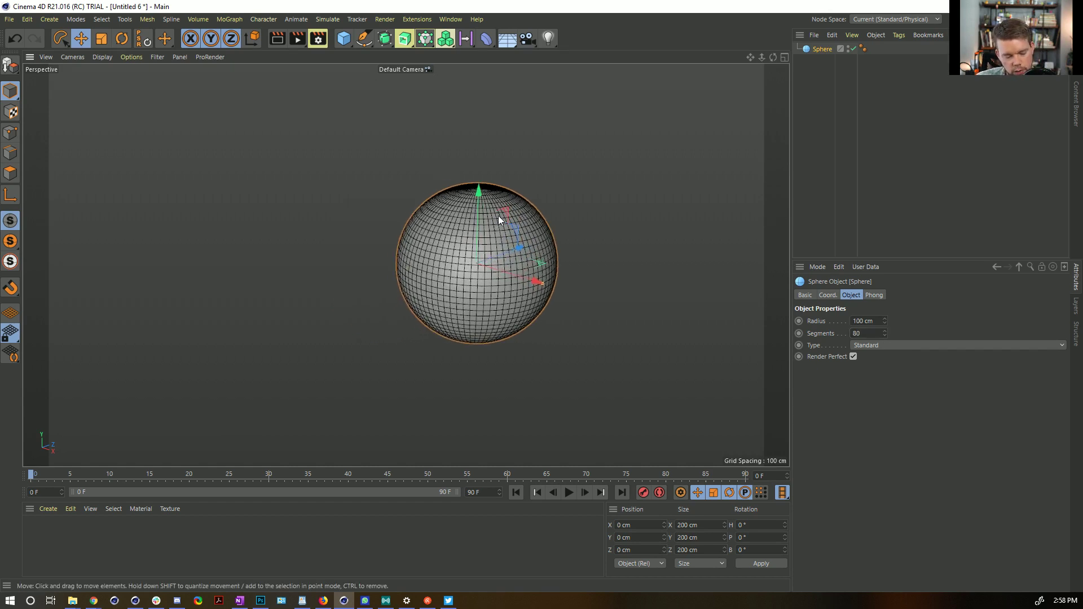
key(c)
click(10, 153)
alt+drag(487, 211, 478, 255)
alt+right_drag(478, 254, 547, 230)
alt+middle_drag(502, 175, 478, 286)
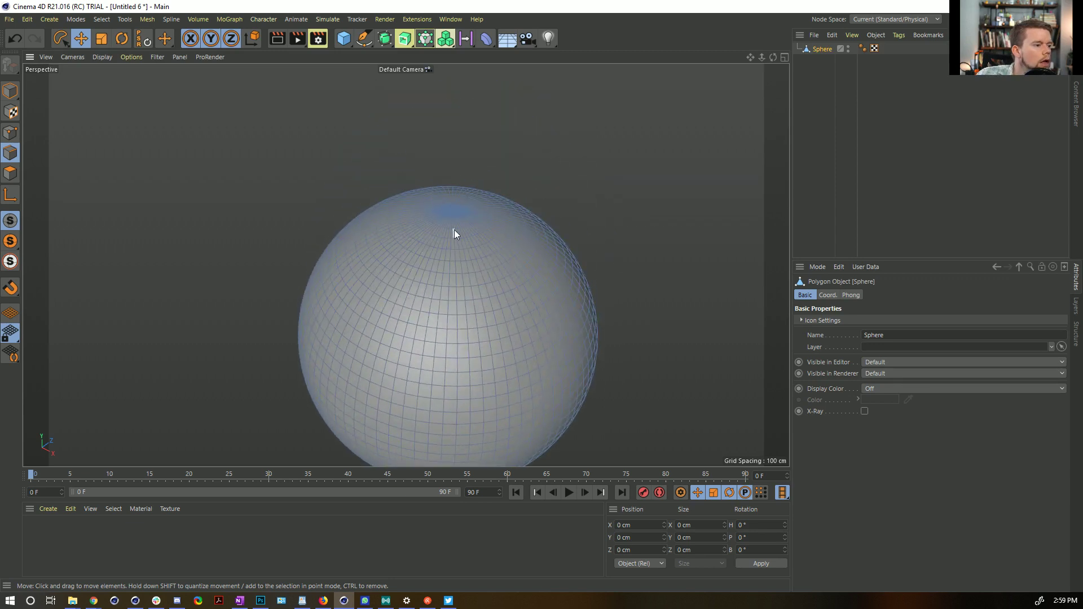
Switch to point editing and select the single point at the sphere's upper pole with Live Selection.
click(10, 134)
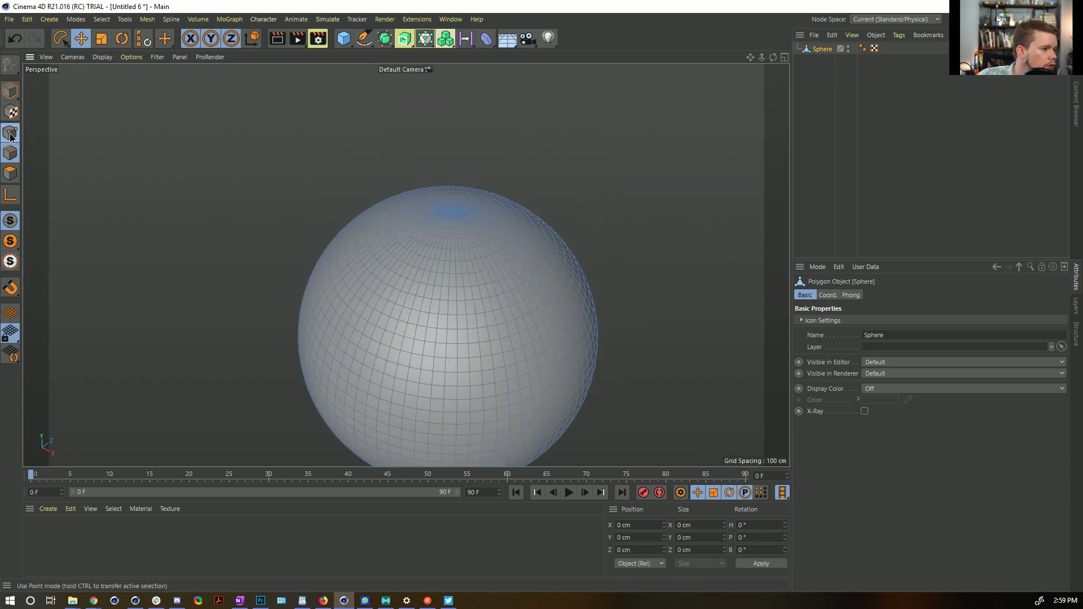
alt+right_drag(436, 209, 509, 199)
key(9)
click(458, 214)
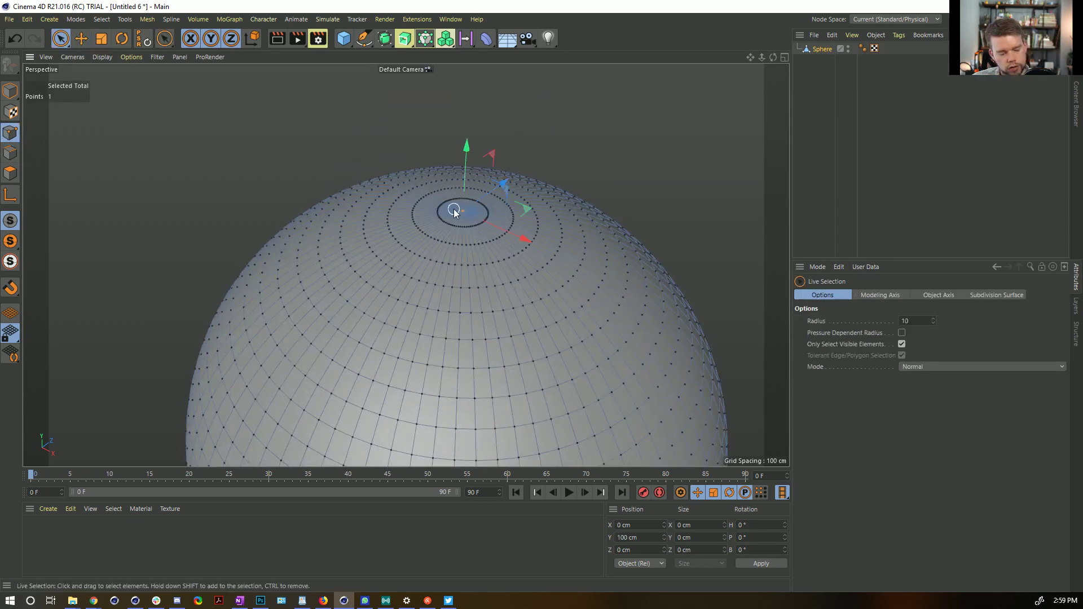
Add three spaced horizontal point loops to the selection, from near the upper pole down to around the sphere's equator.
key(u)
key(l)
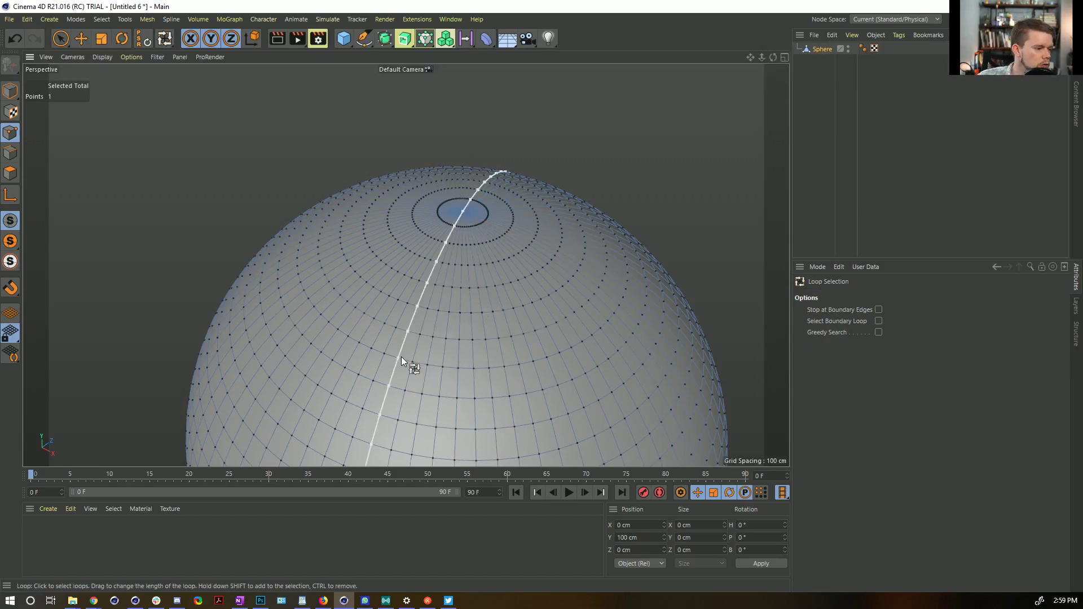
shift+click(405, 360)
alt+right_drag(447, 353, 414, 357)
alt+middle_drag(414, 356, 408, 244)
alt+drag(408, 244, 439, 238)
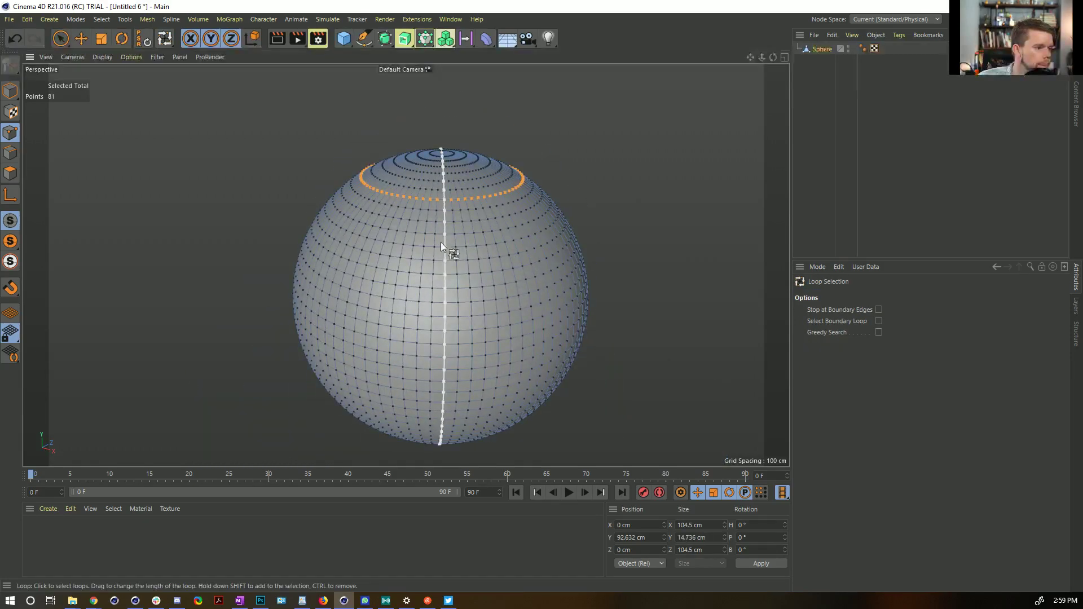
shift+click(416, 274)
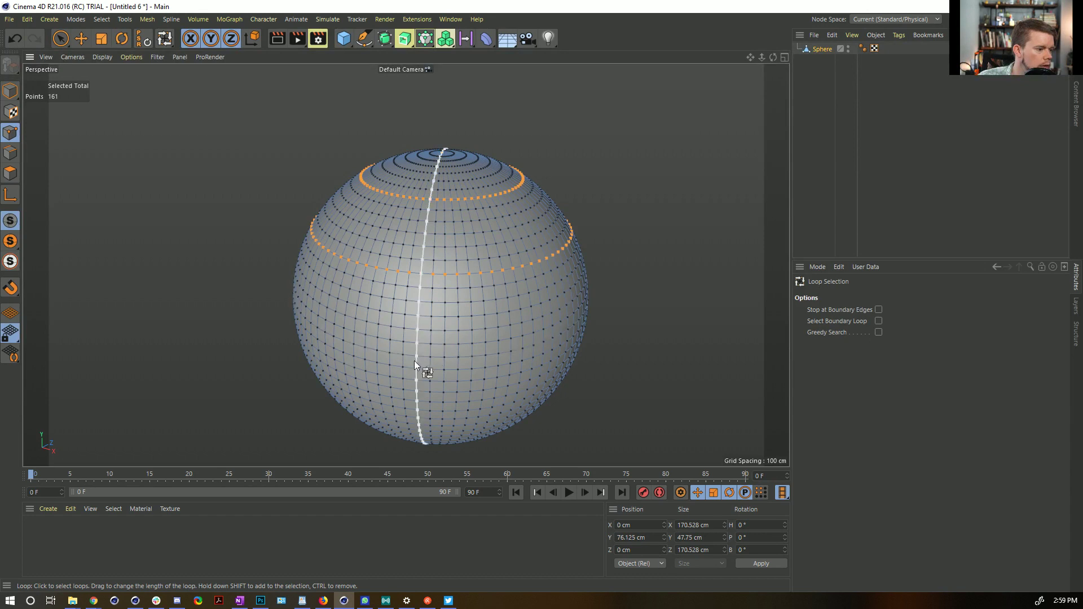
shift+click(415, 356)
Add three more horizontal point loops on the sphere's lower half and the lower pole point to the selection.
alt+drag(462, 398, 482, 238)
shift+click(440, 301)
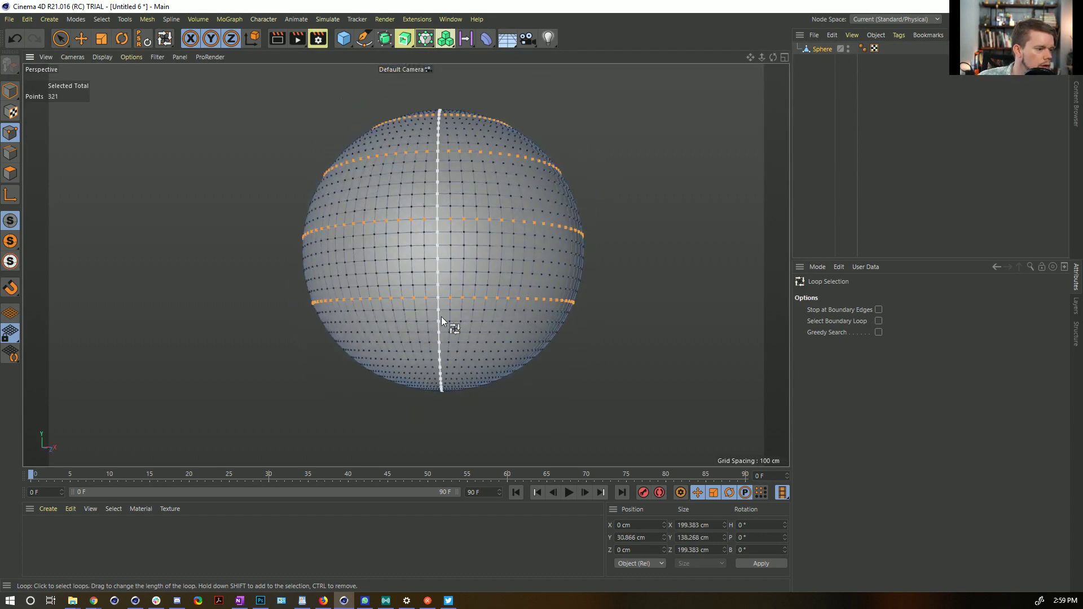
shift+click(428, 361)
alt+drag(435, 360, 456, 249)
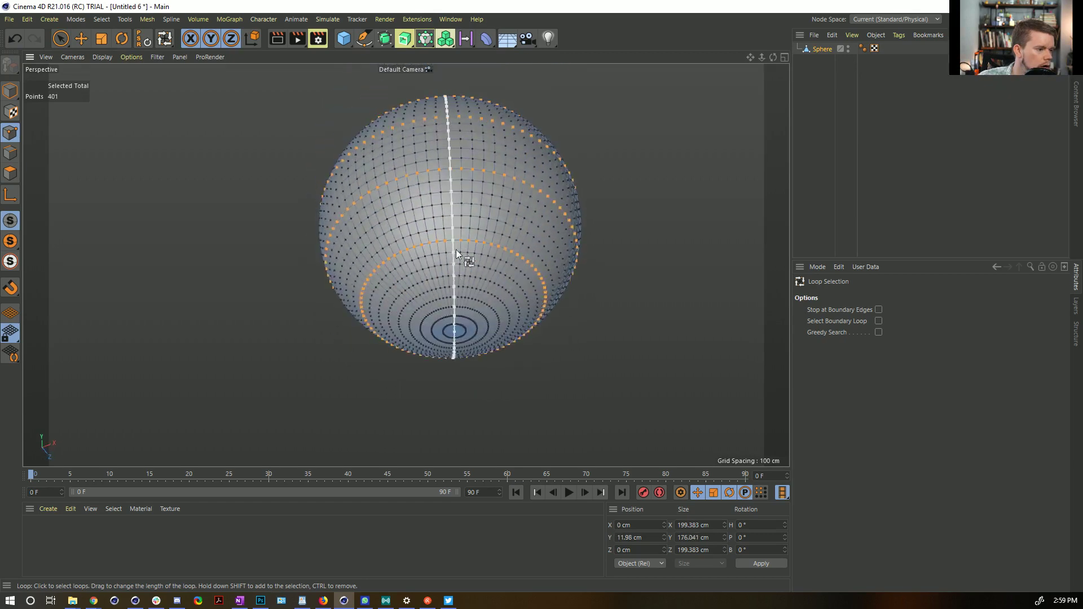
shift+click(432, 301)
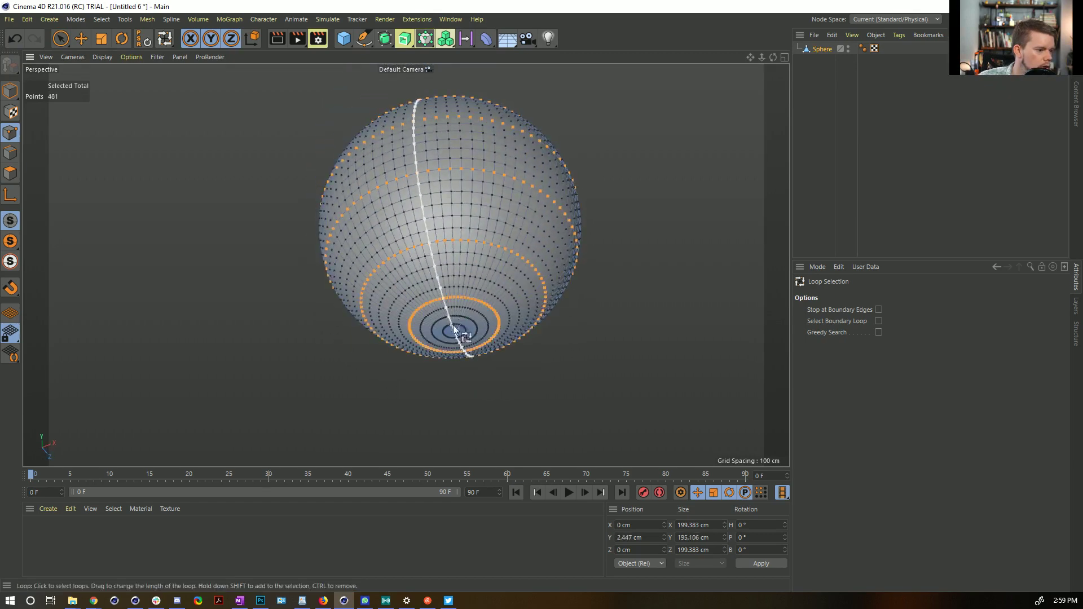
key(9)
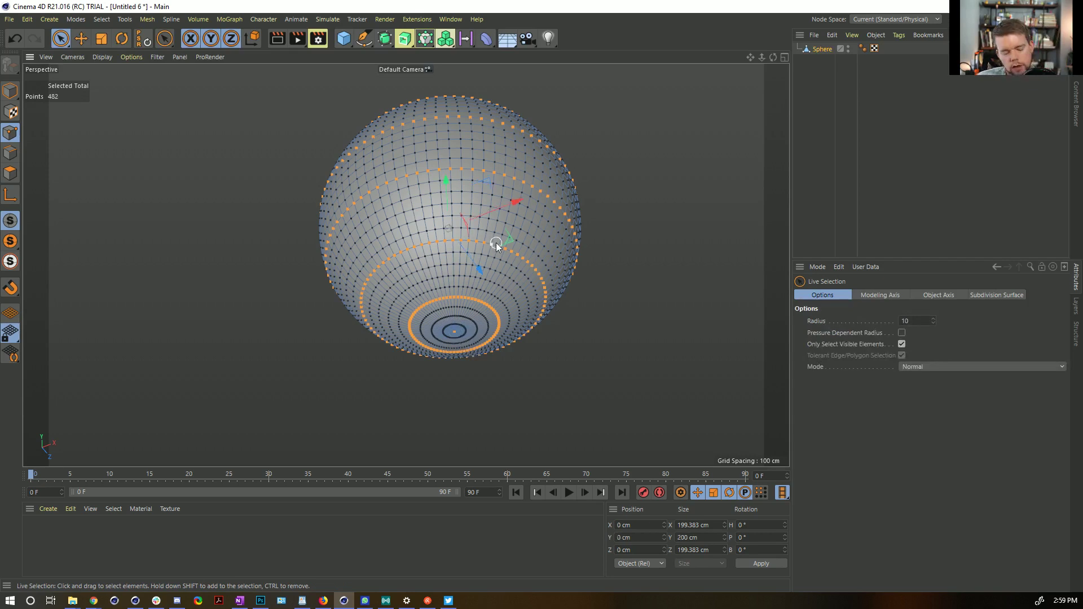
Add one vertical point loop running from pole to pole to the selection with Loop Selection.
key(u)
key(l)
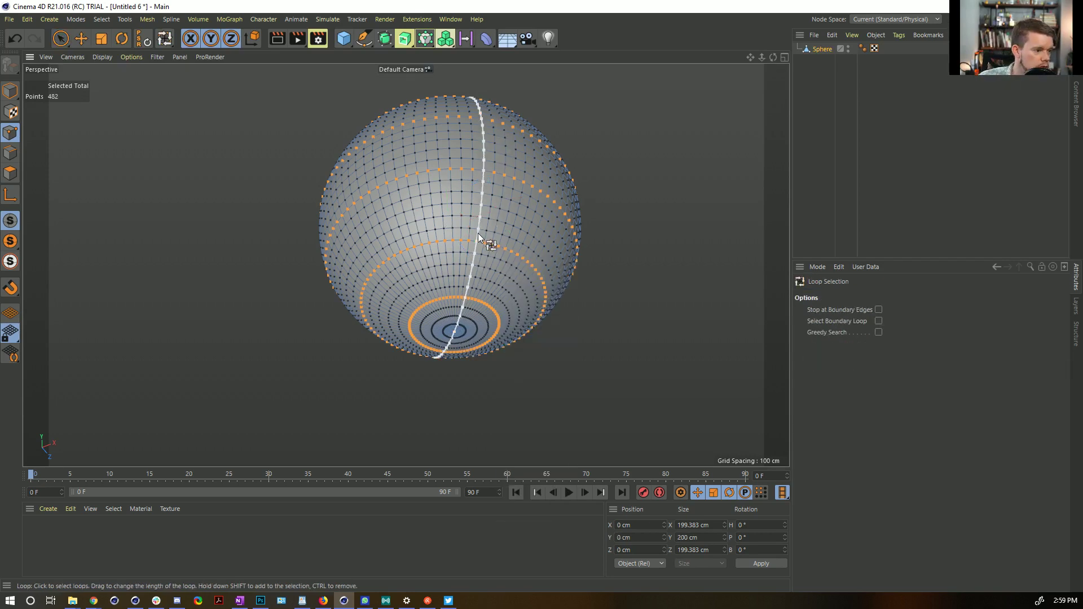
shift+click(478, 237)
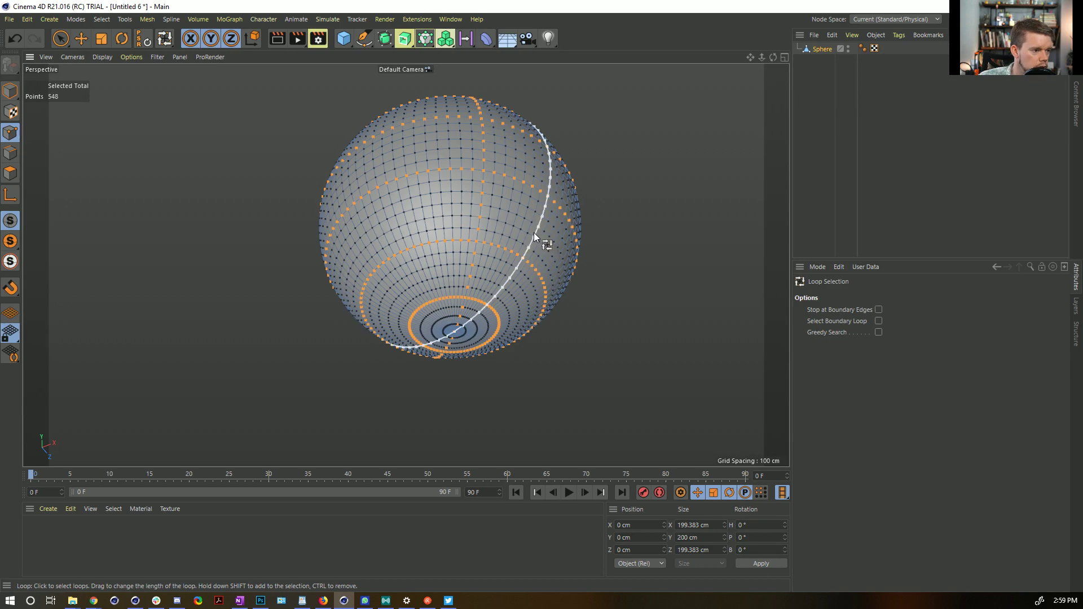
Add a Cloth simulation tag to the sphere.
alt+drag(509, 225, 553, 386)
scroll(480, 185, down, 3)
alt+middle_drag(472, 174, 462, 238)
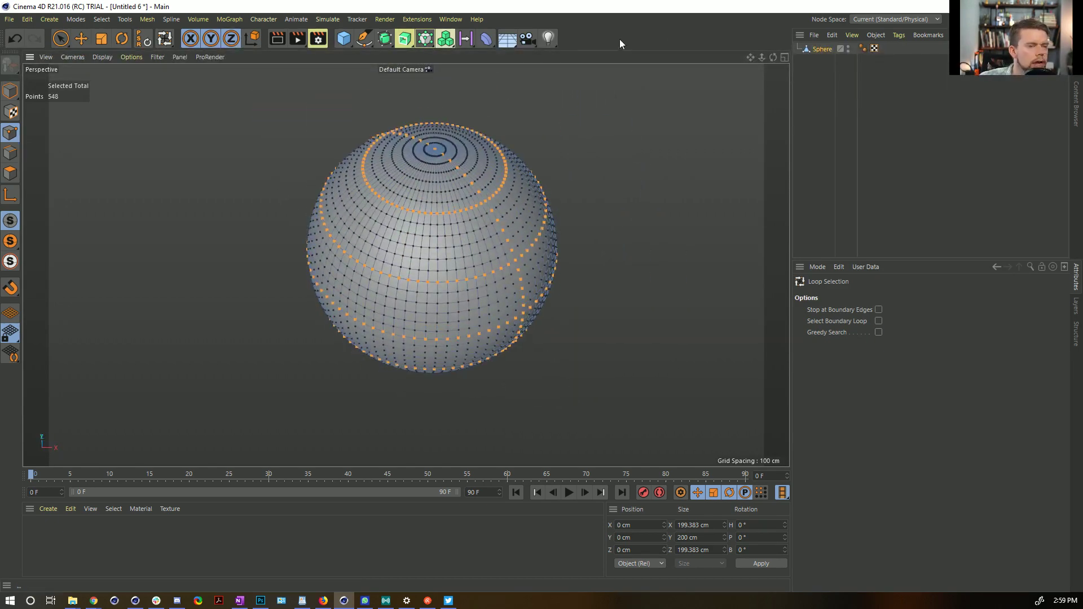
right_click(812, 52)
mouse_move(829, 53)
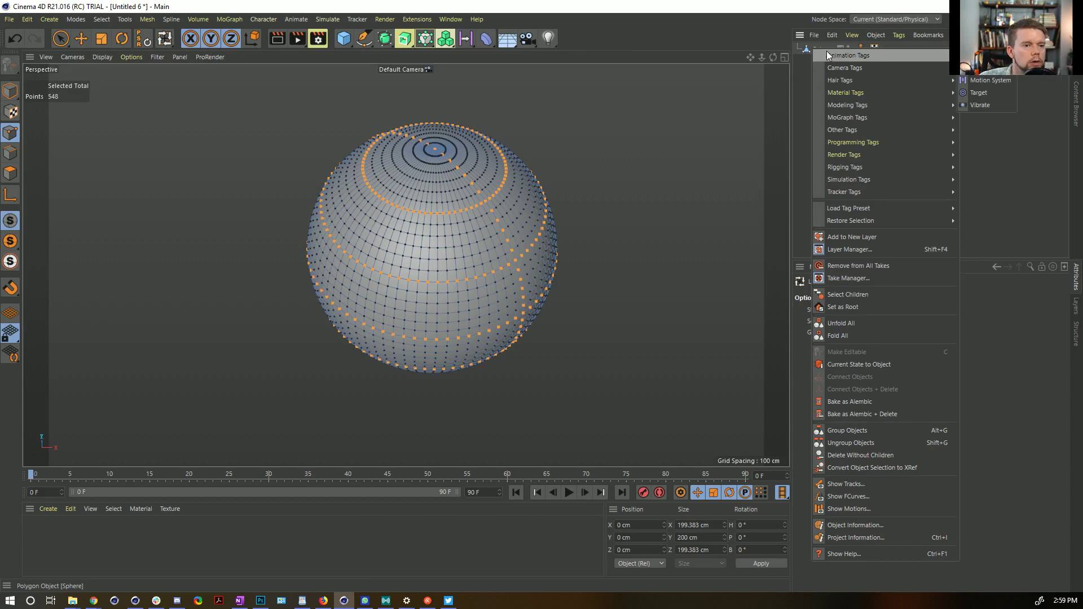
mouse_move(864, 165)
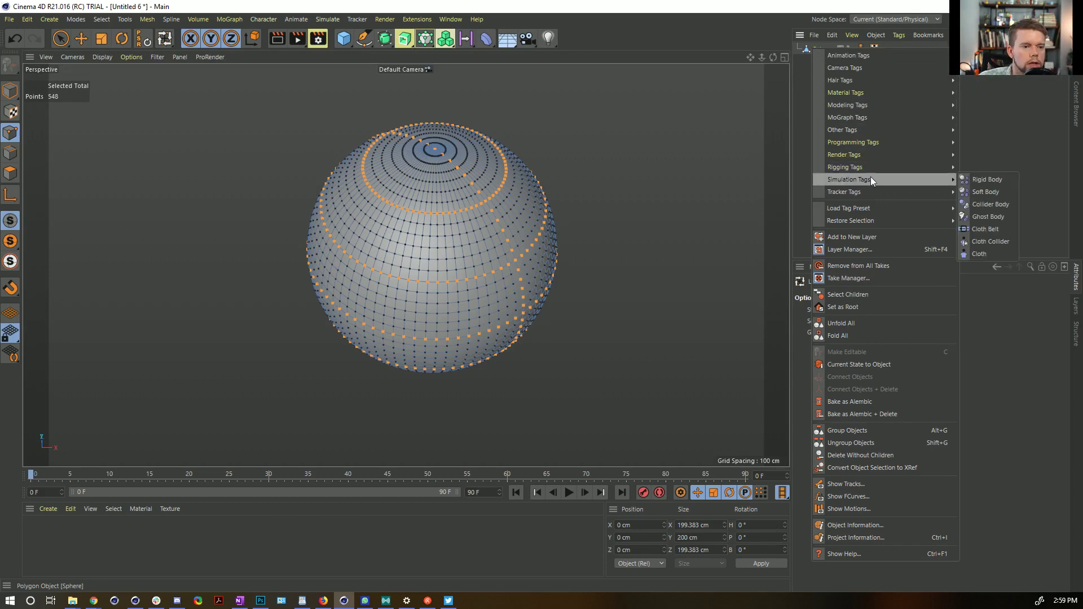
click(984, 255)
Set the selected point loops and poles as fix points in the Cloth tag's Dresser settings.
click(854, 294)
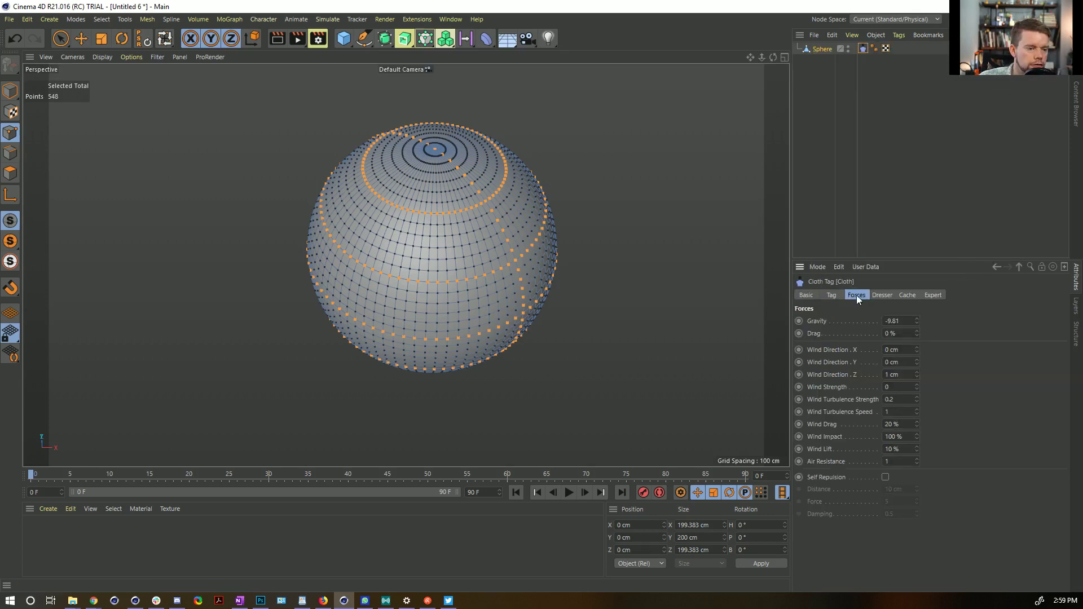
click(888, 298)
click(864, 398)
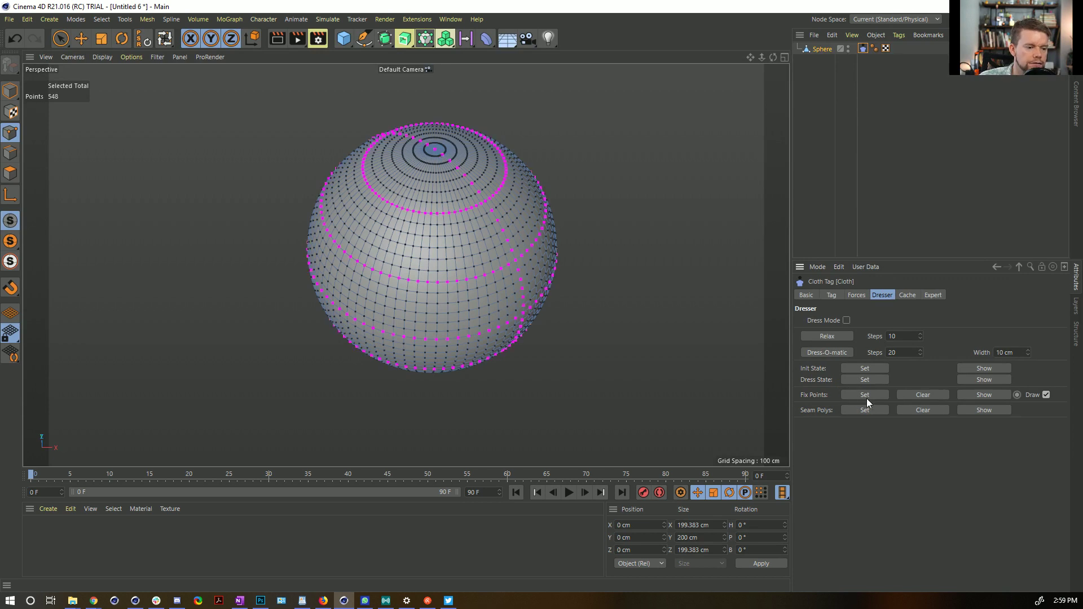
Set the Gravity in the Cloth tag's Forces settings to 0.
click(858, 295)
double_click(904, 320)
text(0)
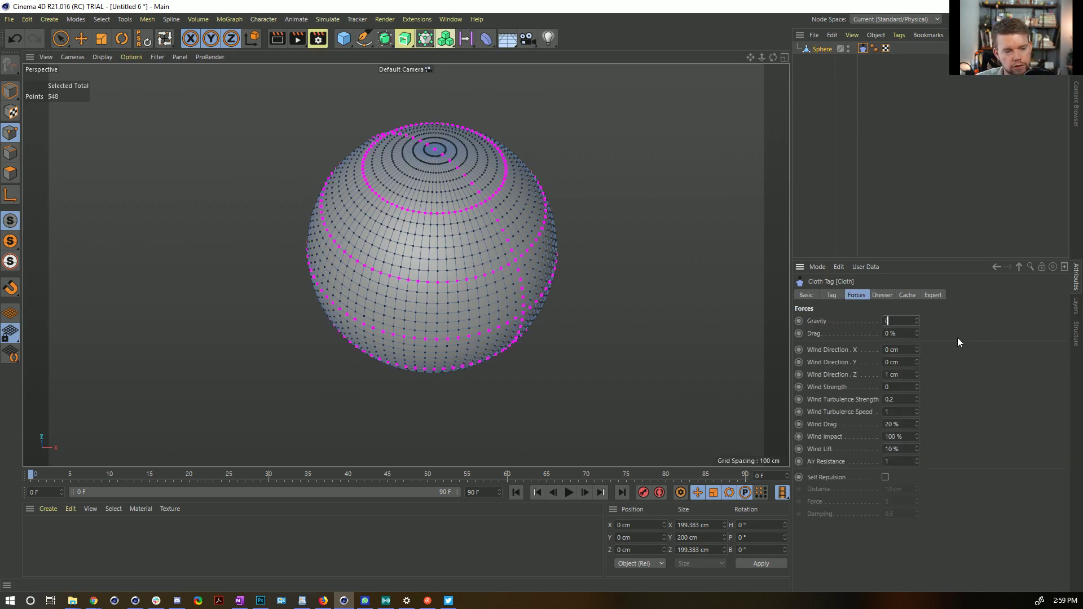
Set the cloth tag's gravity to 0 and play the simulation with the sphere in Model mode.
drag(882, 261, 846, 150)
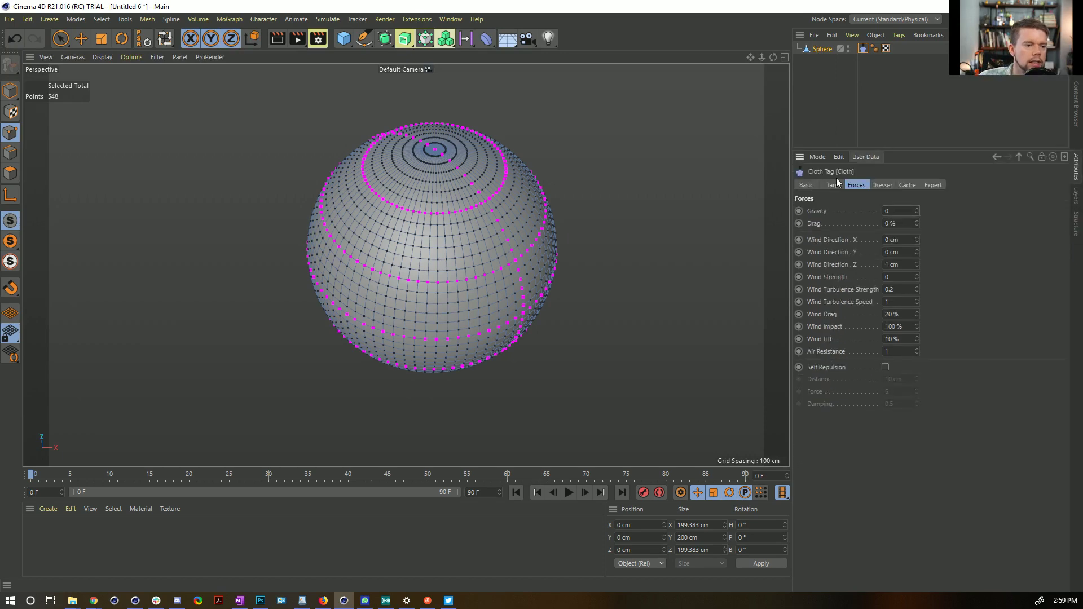
click(568, 490)
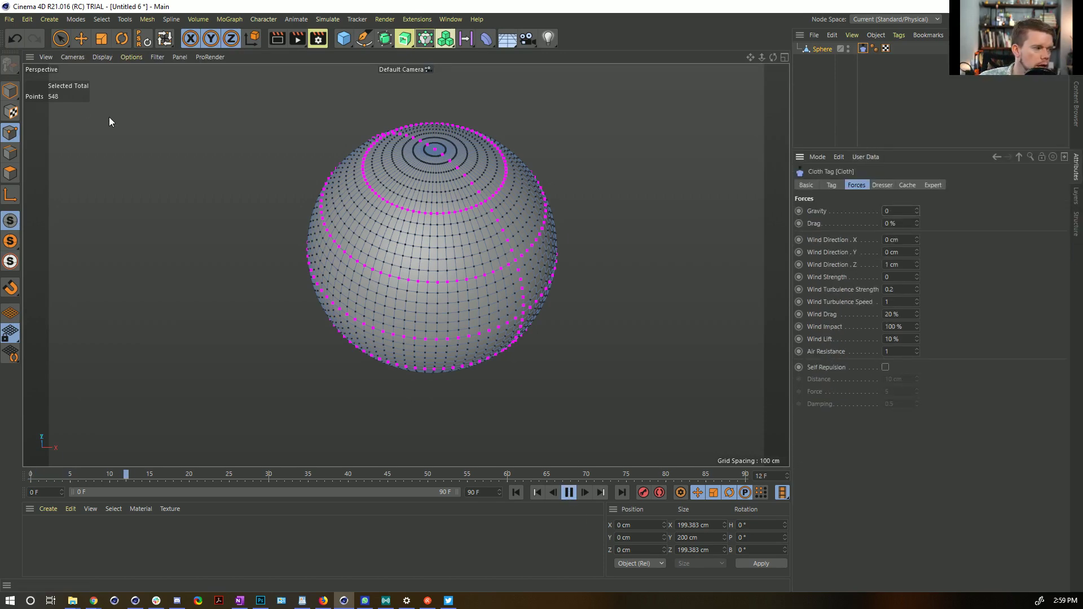
click(11, 91)
alt+drag(445, 223, 453, 196)
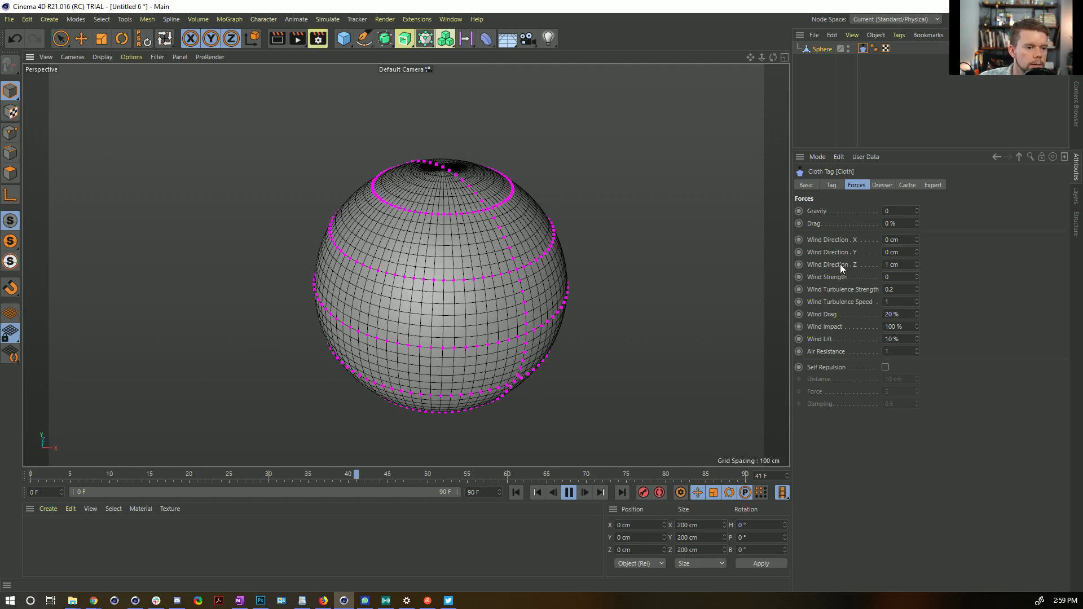
click(831, 186)
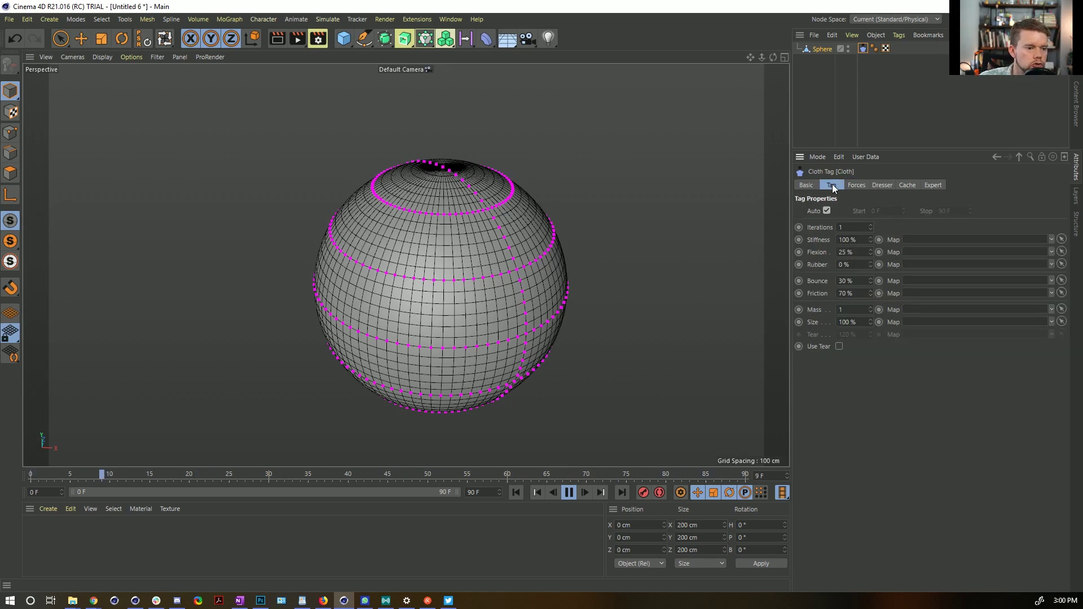
Keyframe the cloth tag's Size at 100% on frame 0 and at 155% on frame 45.
click(569, 492)
click(516, 492)
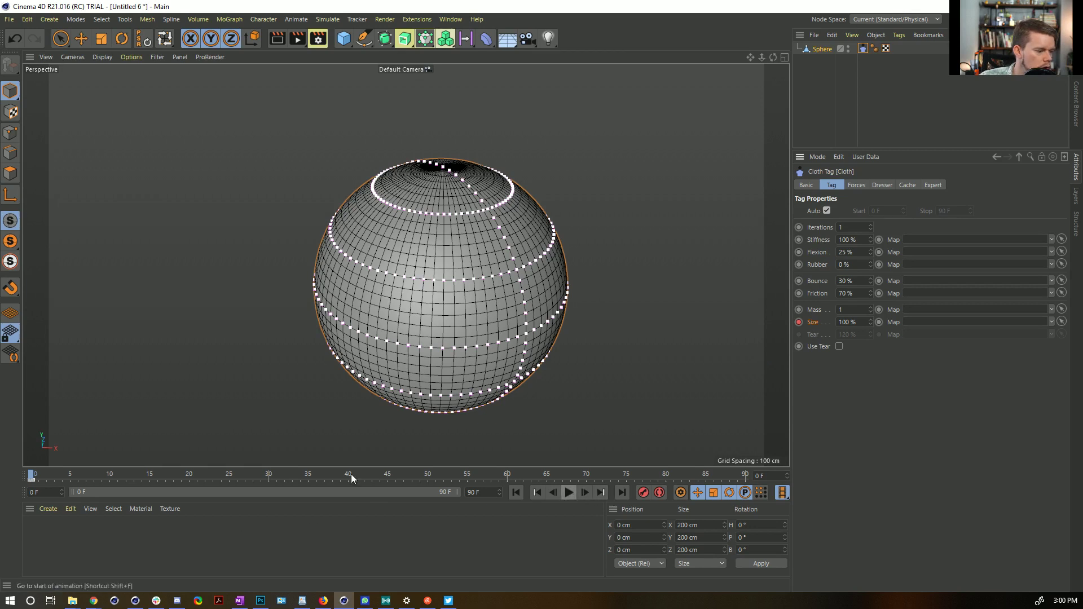
click(389, 478)
click(851, 322)
text(155)
key(Return)
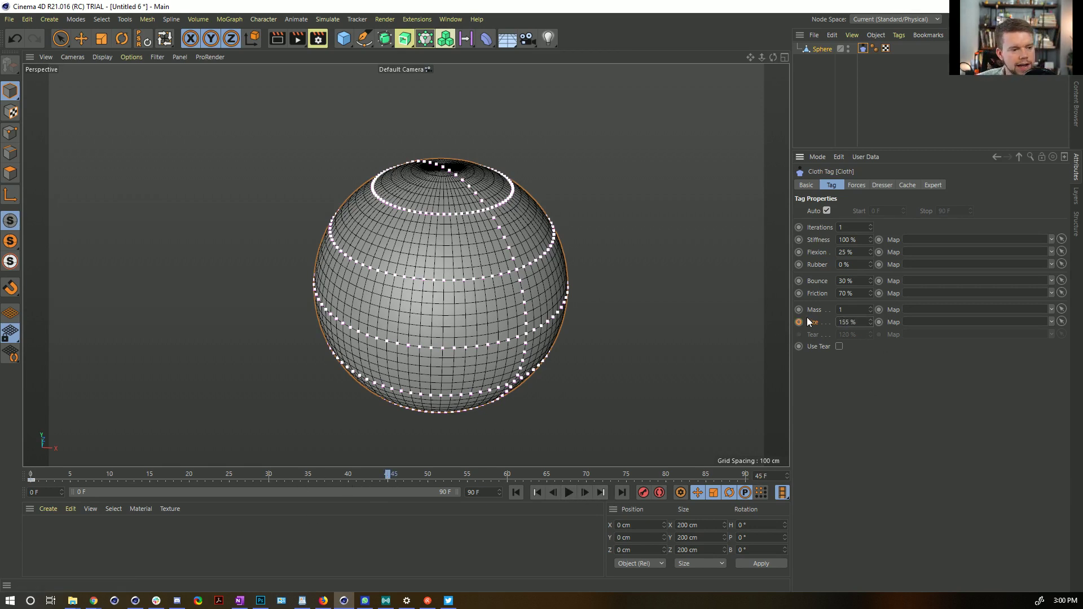
Play the cloth simulation from the first frame and examine how the sphere puffs out.
click(515, 493)
click(568, 493)
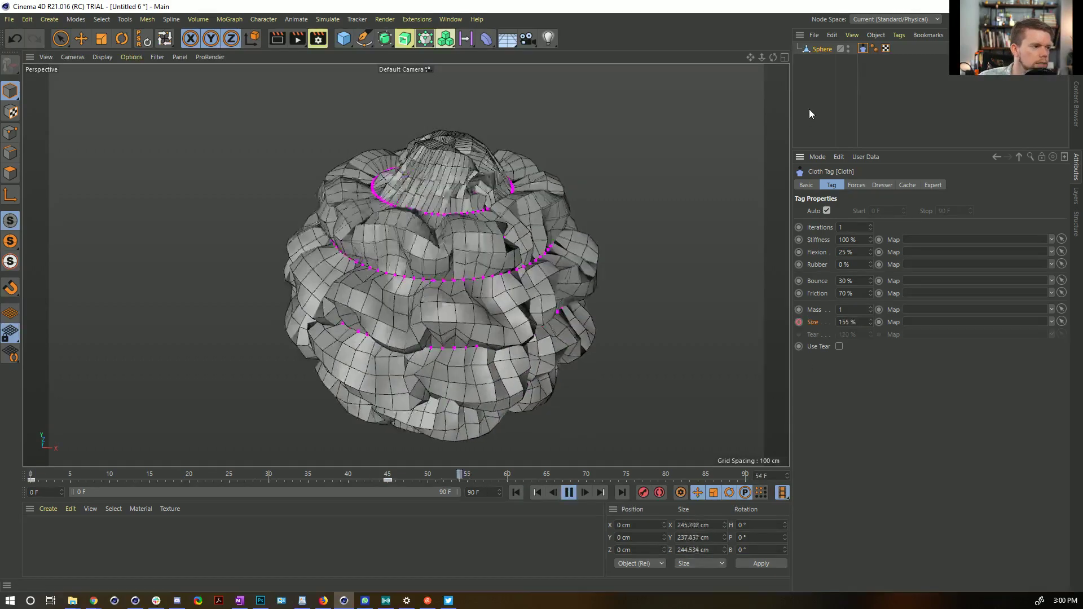
alt+drag(483, 258, 585, 216)
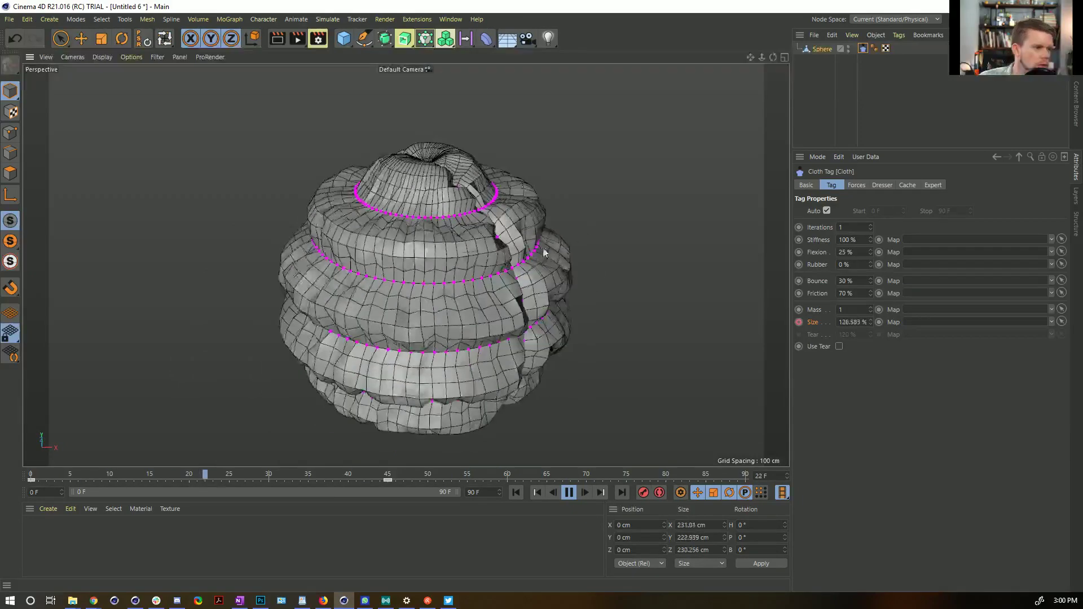
Create a Subdivision Surface and make the cloth sphere its child.
click(803, 126)
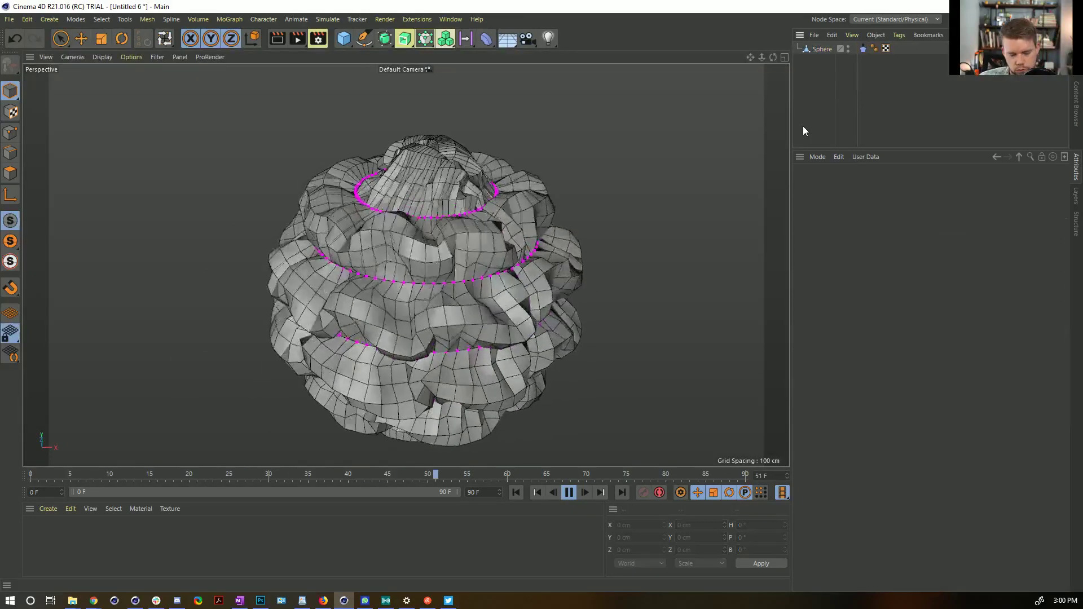
alt+click(385, 40)
drag(823, 61, 832, 51)
click(836, 115)
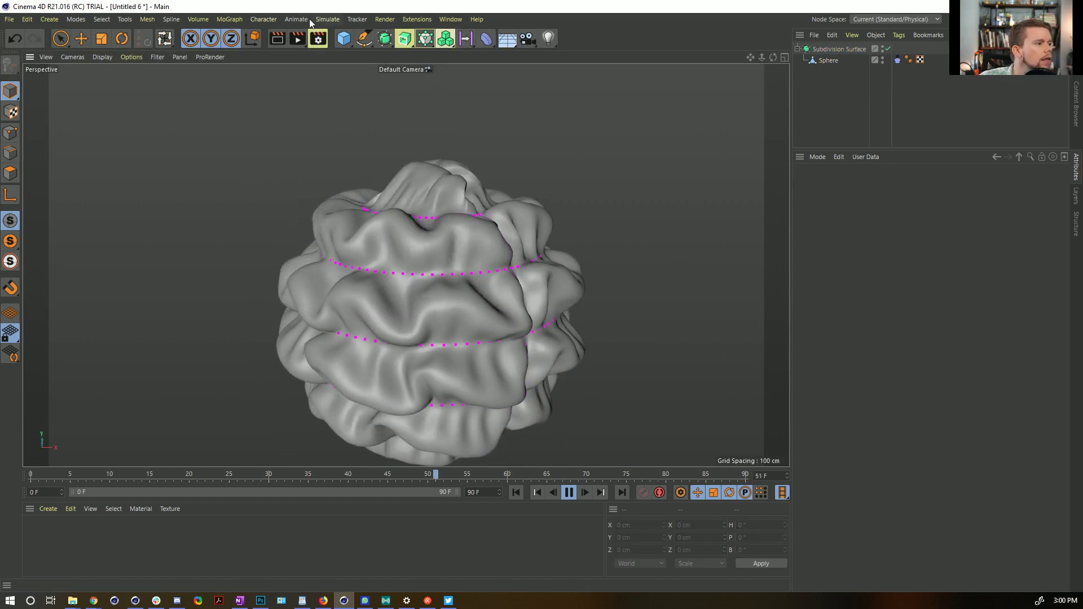
Add an Attractor force to the scene and set its strength to 100.
click(327, 19)
mouse_move(347, 96)
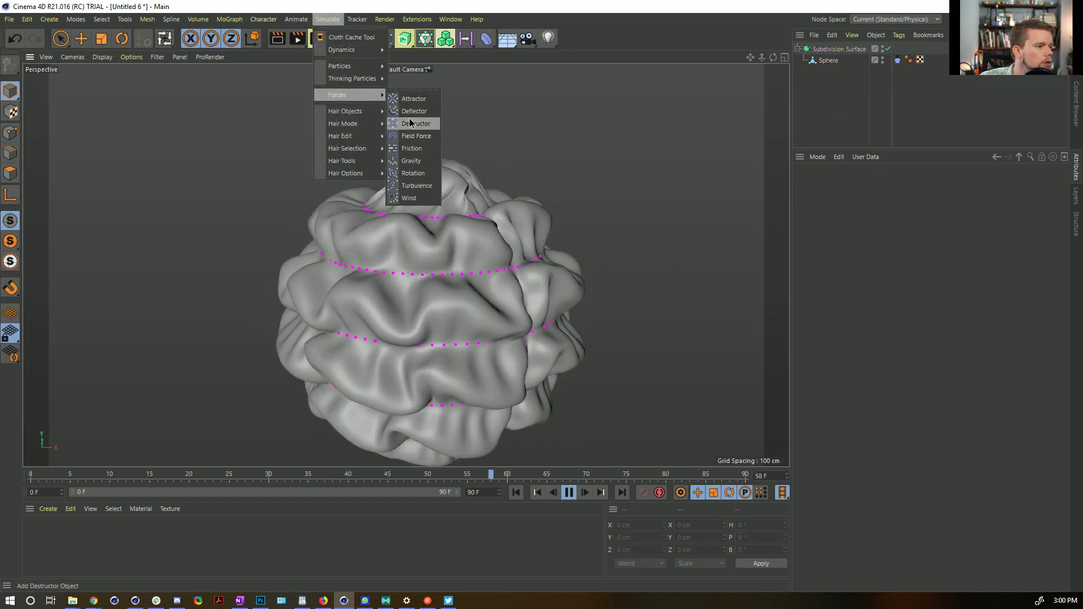
click(413, 97)
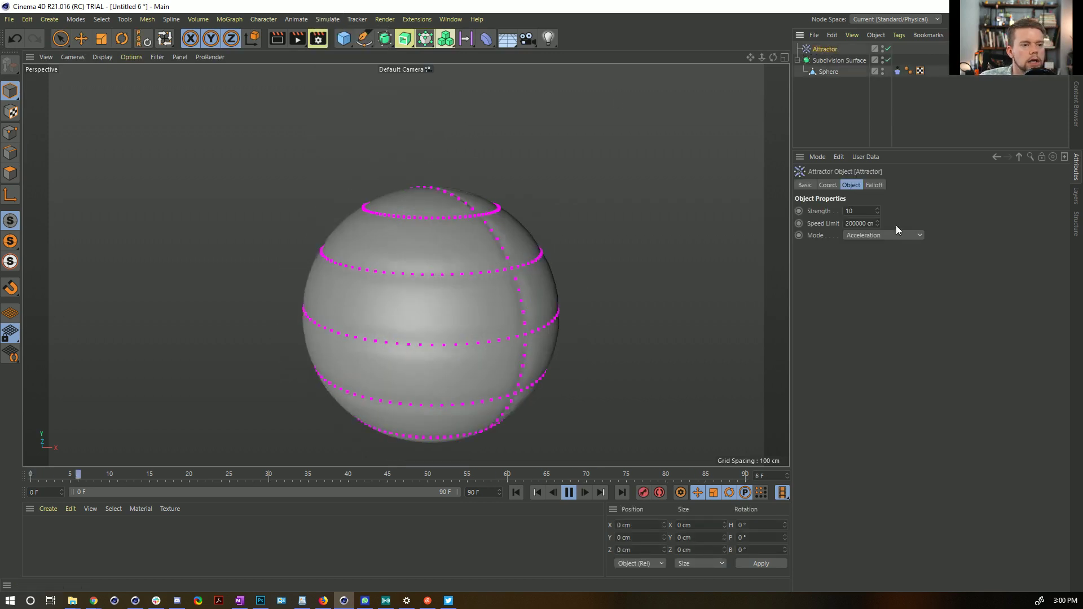
click(863, 212)
text(0)
key(Return)
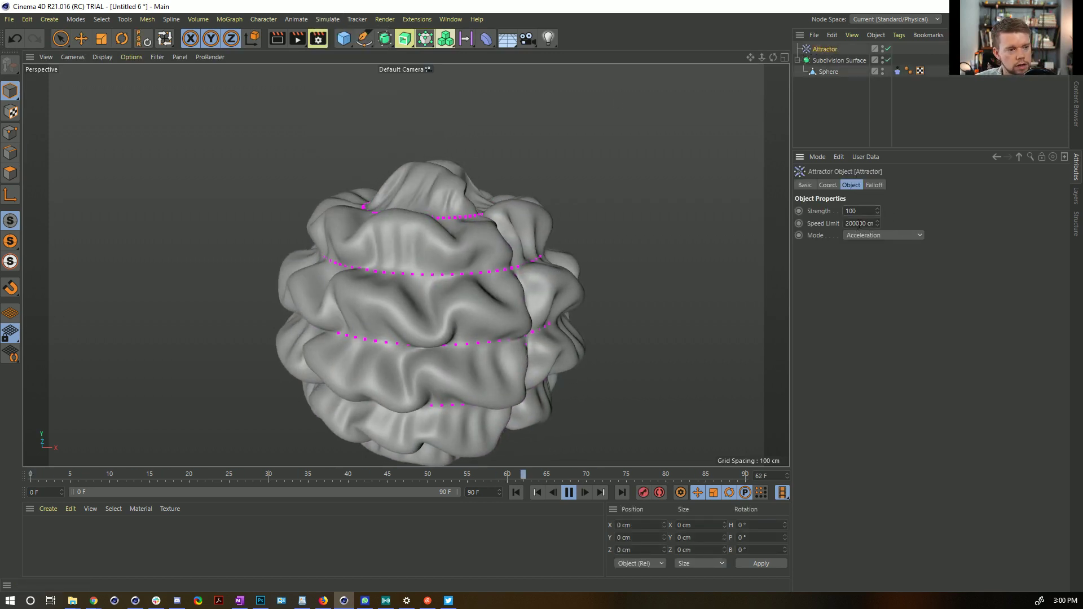
Set the attractor's speed limit to 2000 cm and try strengths of 1000 and -1000 during playback.
click(851, 211)
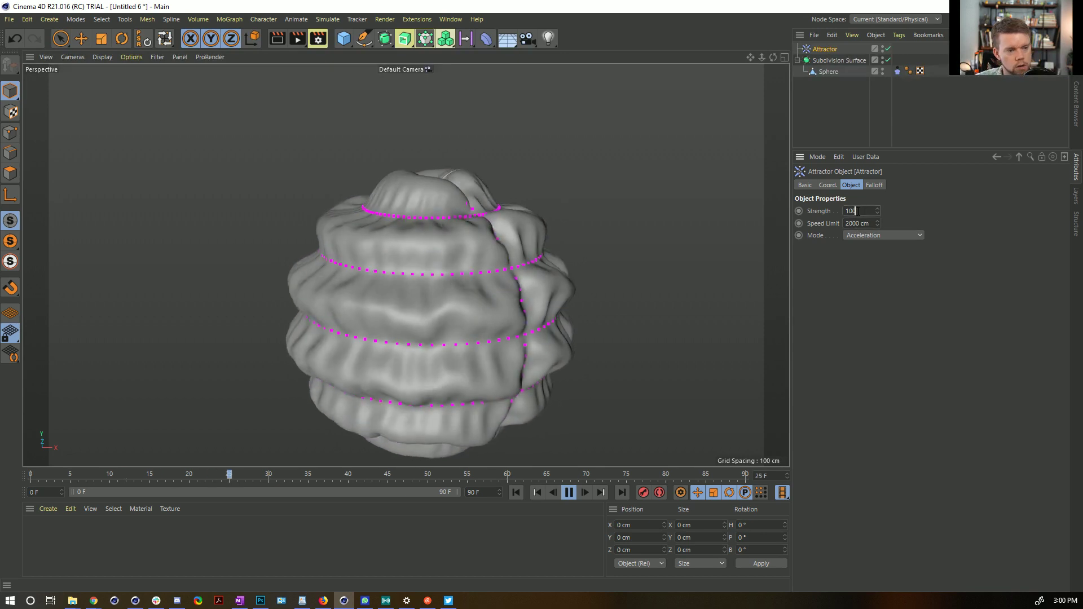
text(0)
key(Return)
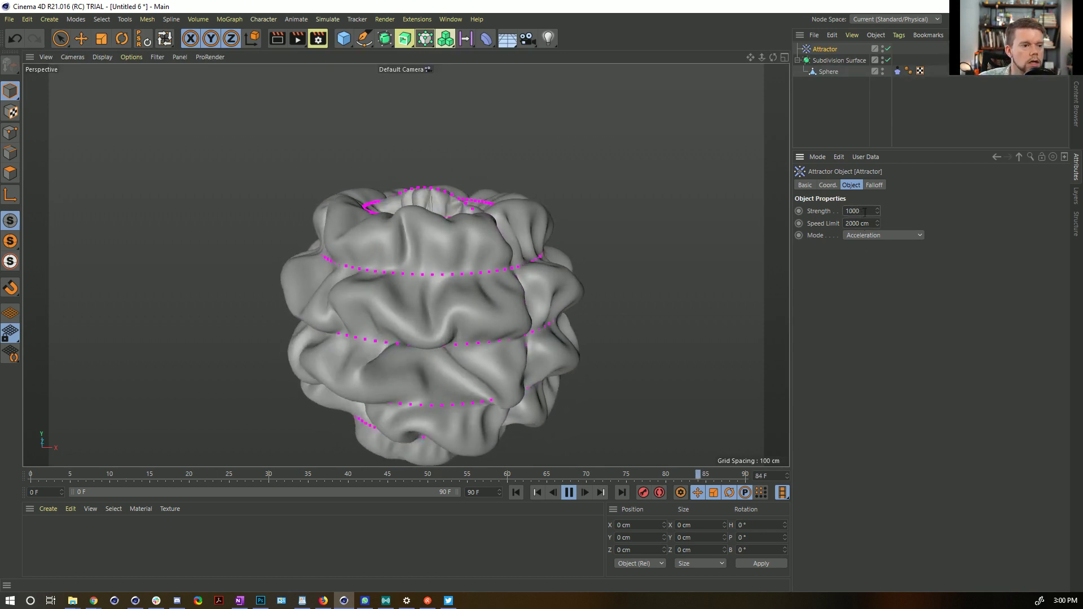
text(-)
key(Return)
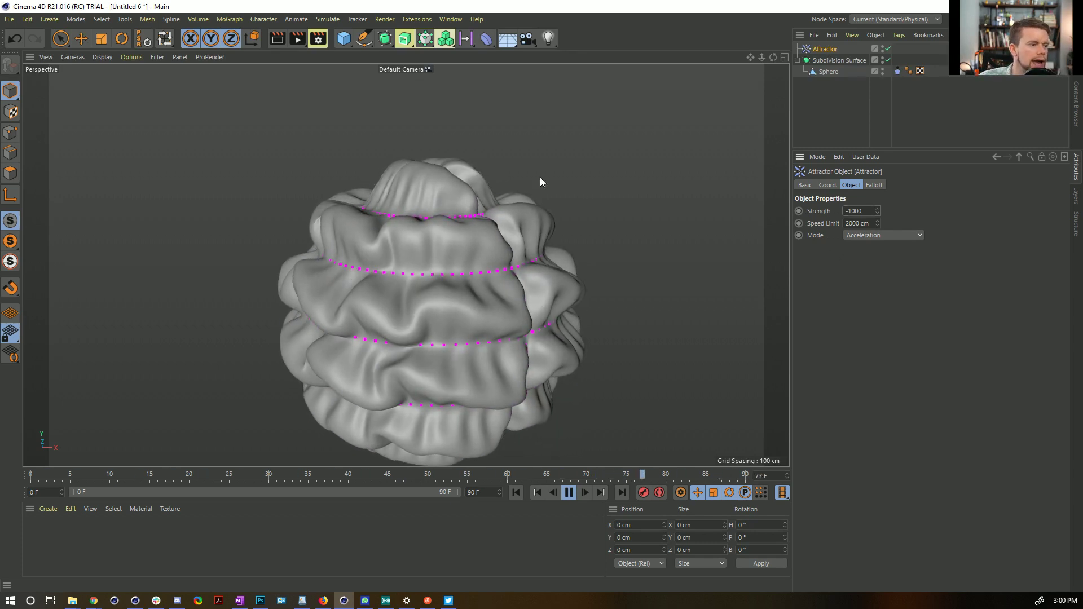
alt+drag(483, 314, 432, 336)
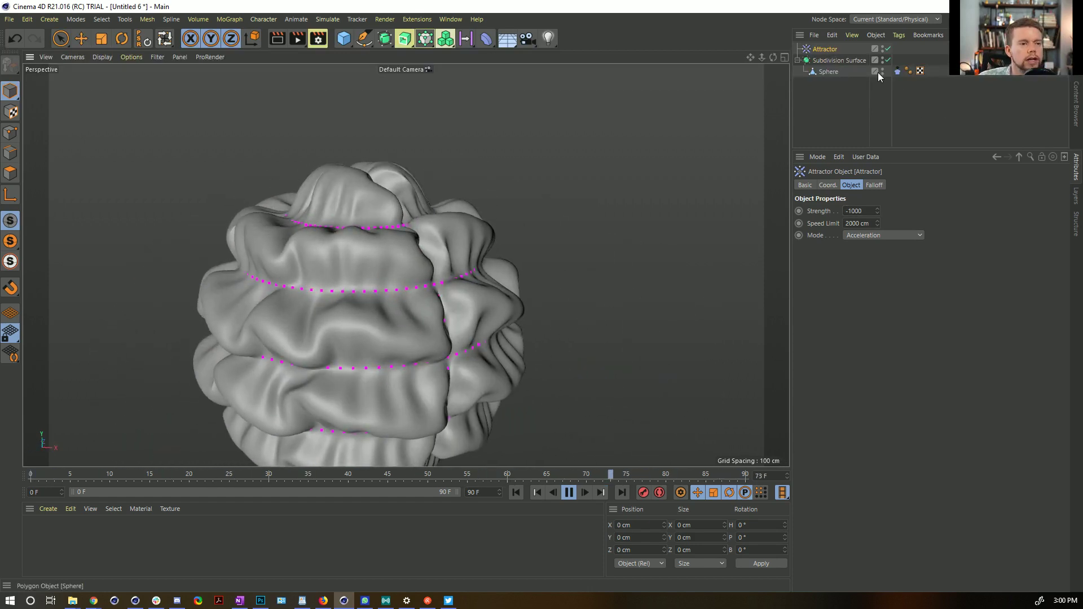
Change the value of the cloth tag's Size keyframe at frame 45 to 125%.
click(897, 71)
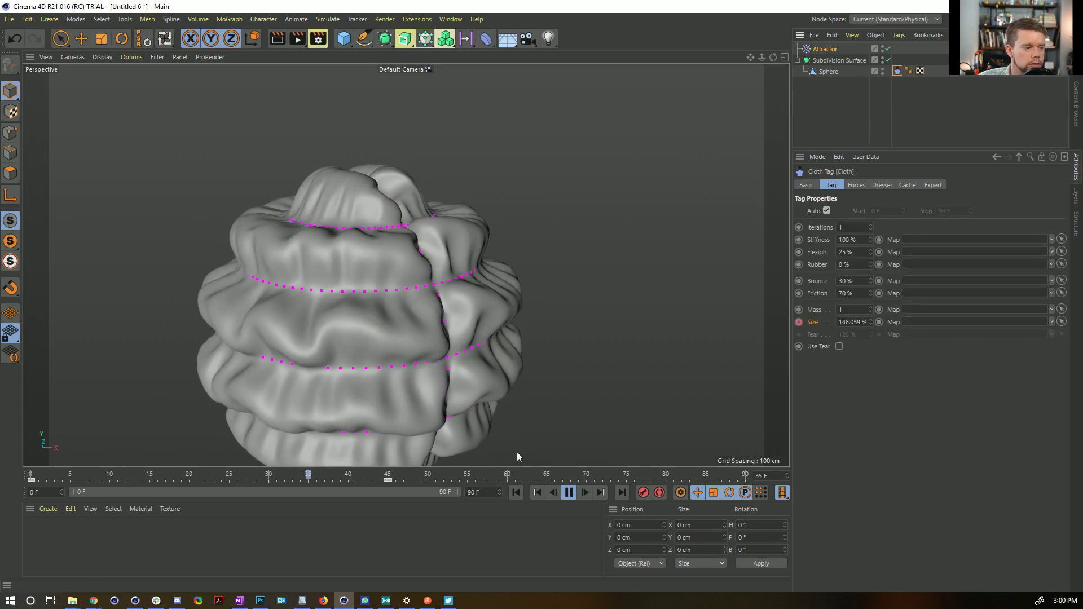
click(429, 477)
click(390, 480)
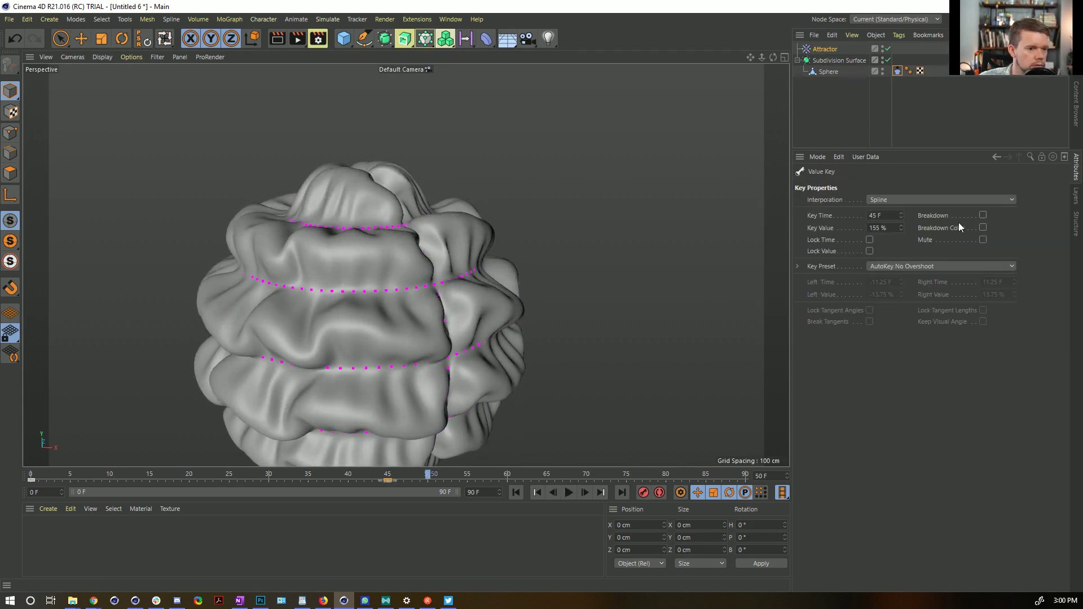
text(25)
key(Return)
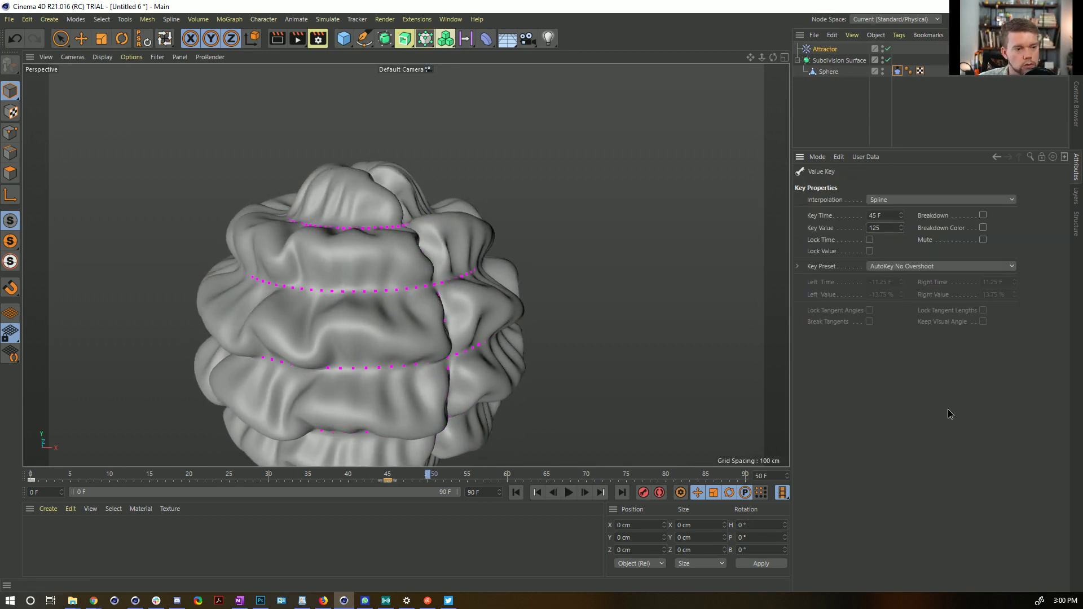
Replay the simulation, stop it at frame 45 and examine the inflated sphere from several angles.
click(516, 492)
click(568, 492)
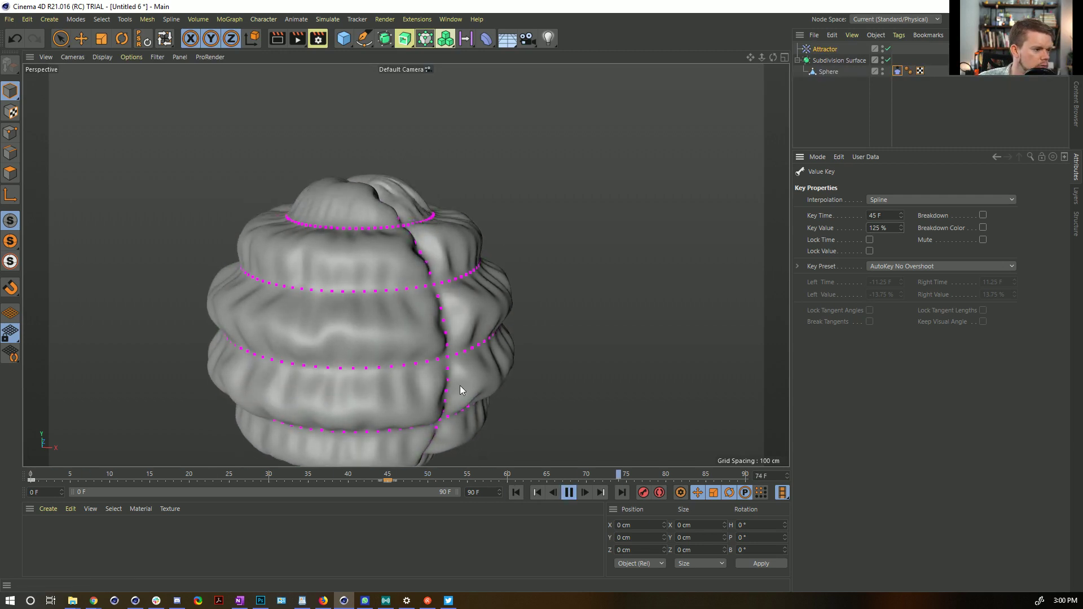
click(568, 493)
alt+drag(421, 350, 449, 367)
click(850, 91)
alt+drag(336, 256, 582, 311)
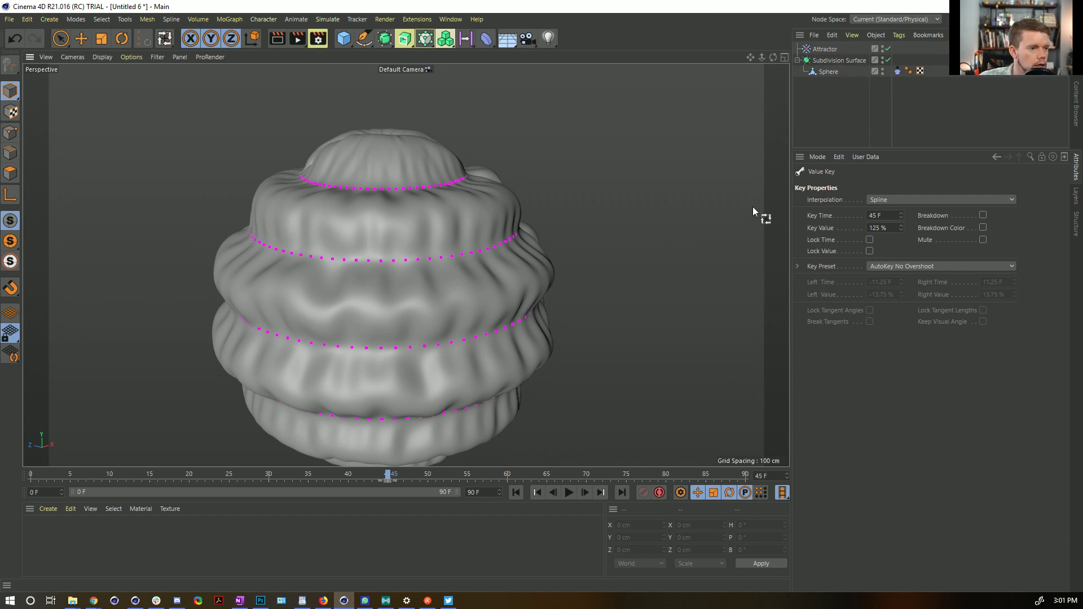
mouse_move(462, 256)
alt+mouse_down()
mouse_move(456, 342)
mouse_move(367, 235)
mouse_move(473, 273)
alt+mouse_up()
alt+right_drag(473, 273, 453, 279)
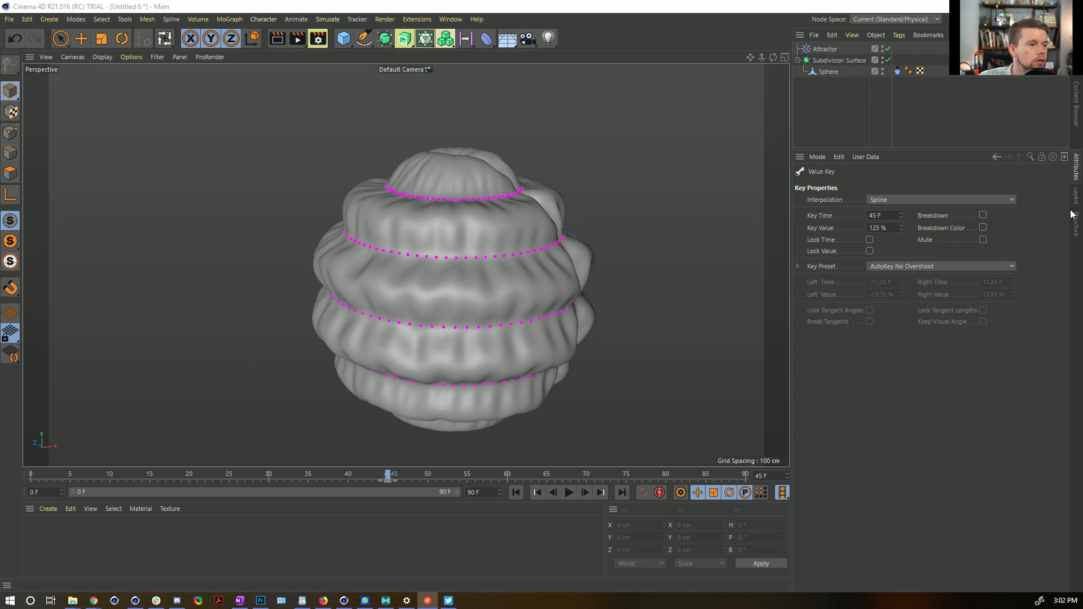
Save the scene in the SceneFiles folder as [5a]SortaInflate.c4d.
key(ctrl+s)
click(242, 127)
click(86, 423)
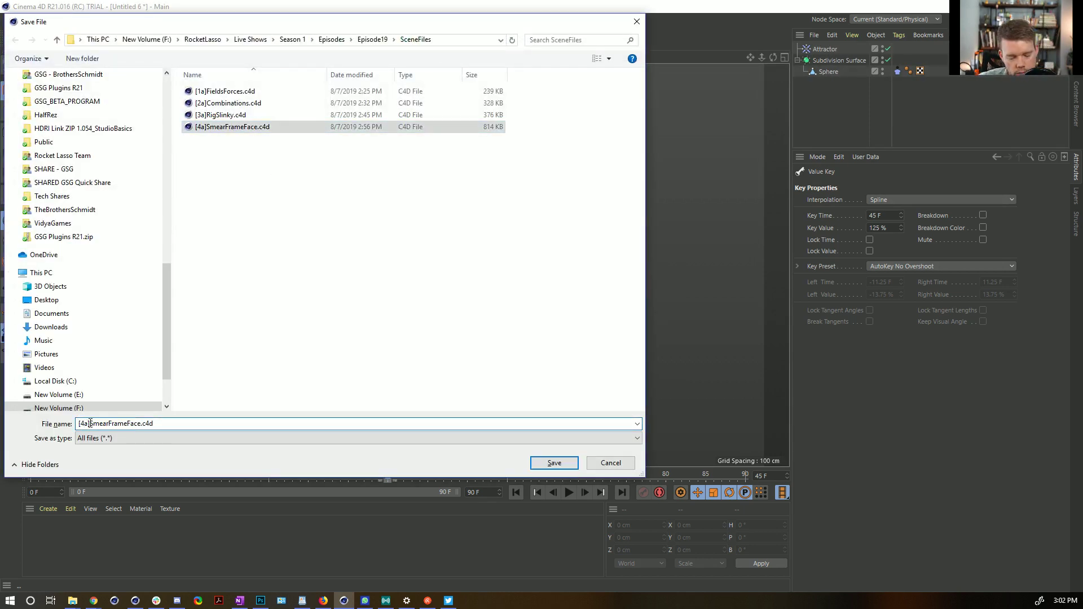
key(BackSpace)
text(5)
drag(89, 423, 140, 424)
text(SortaIn)
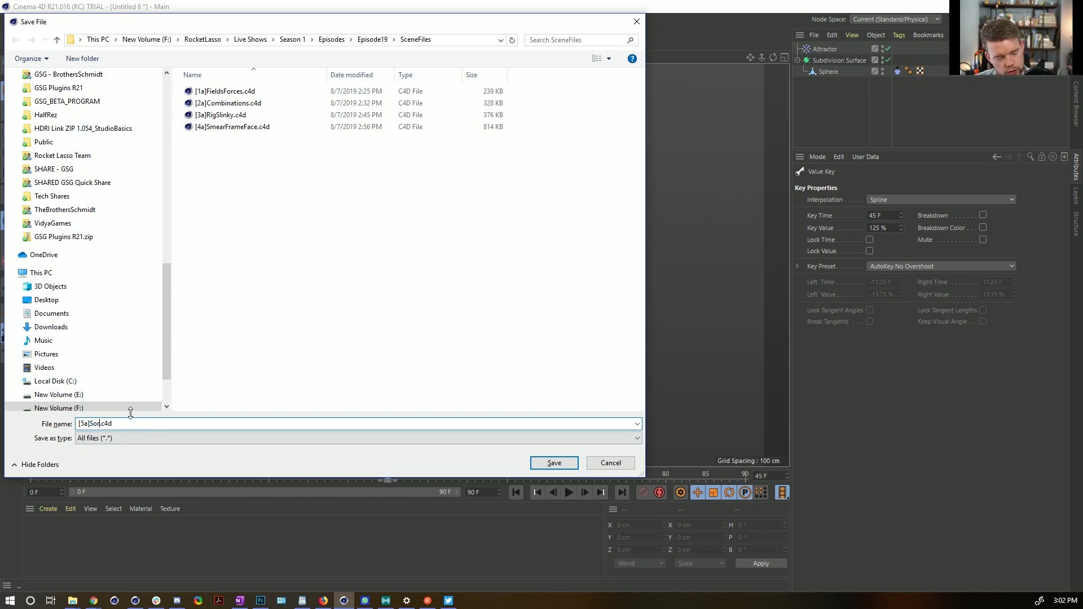
text(flate)
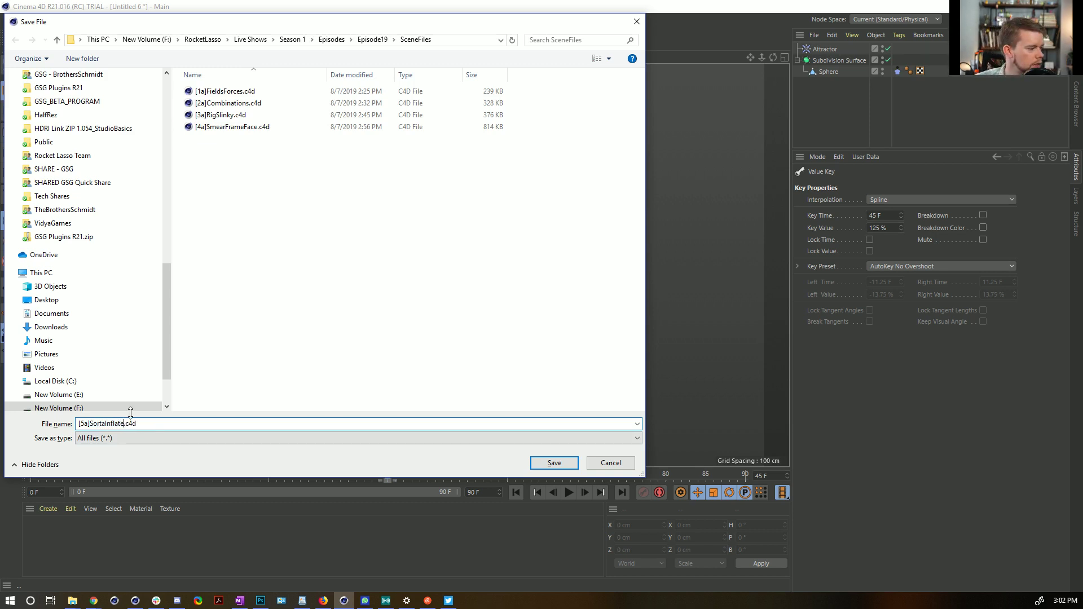
key(Return)
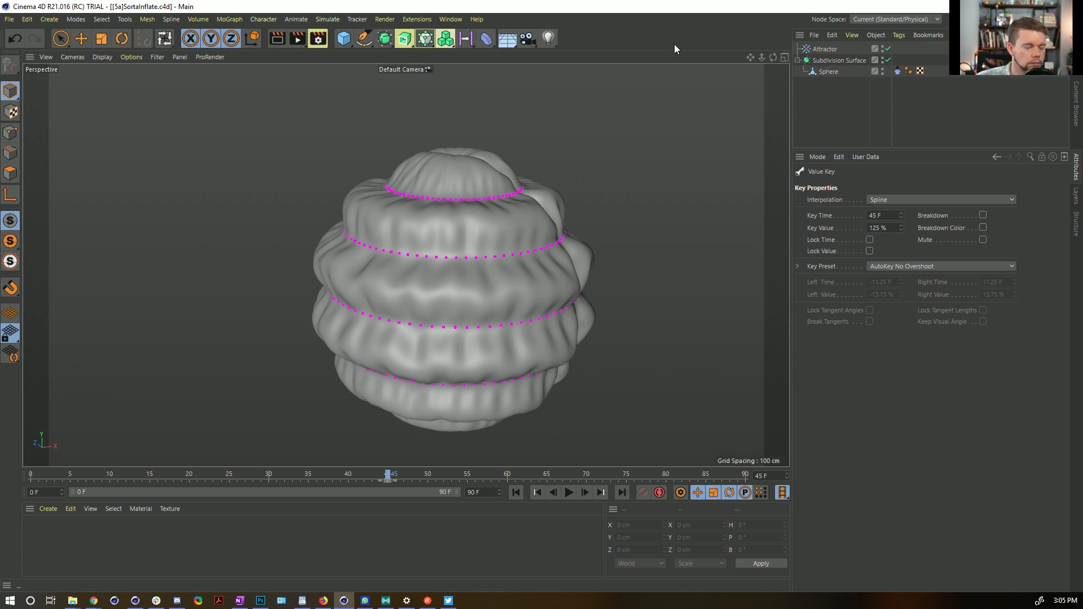
Start a new project and add a cube primitive.
key(ctrl+n)
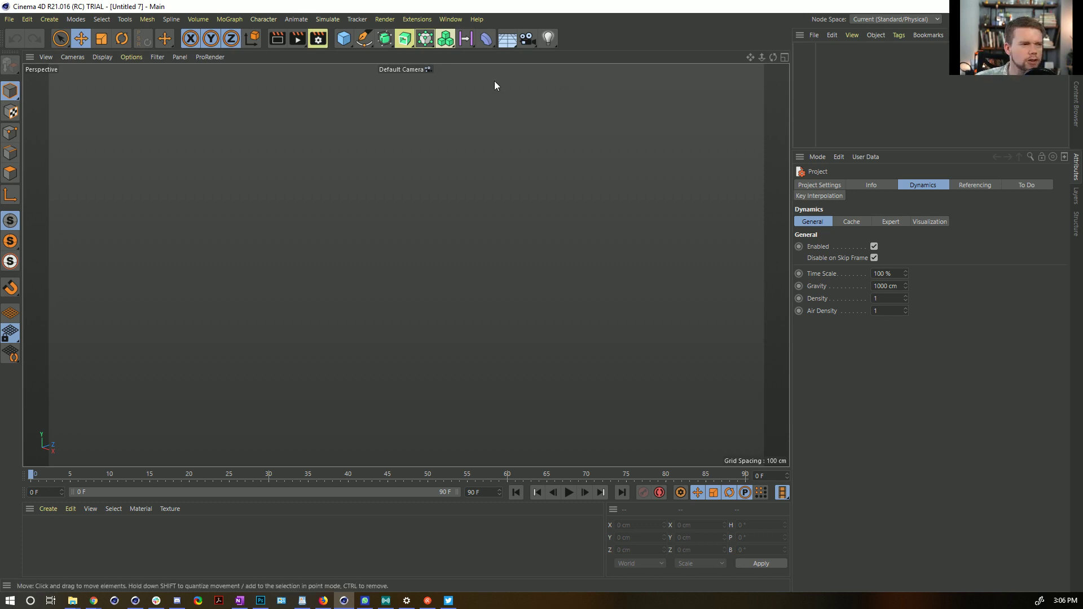
click(343, 38)
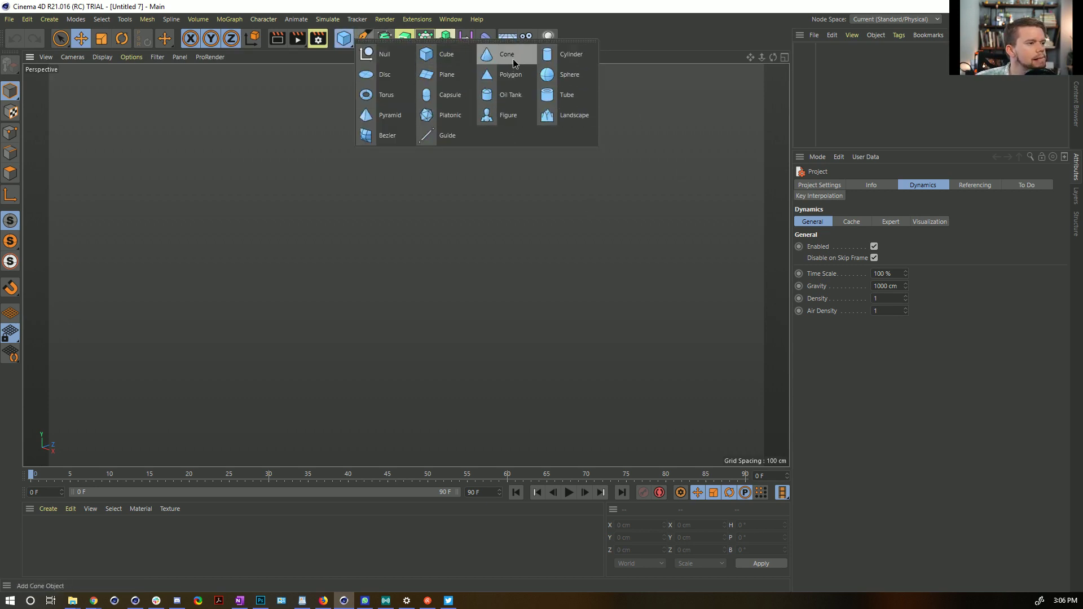
click(453, 58)
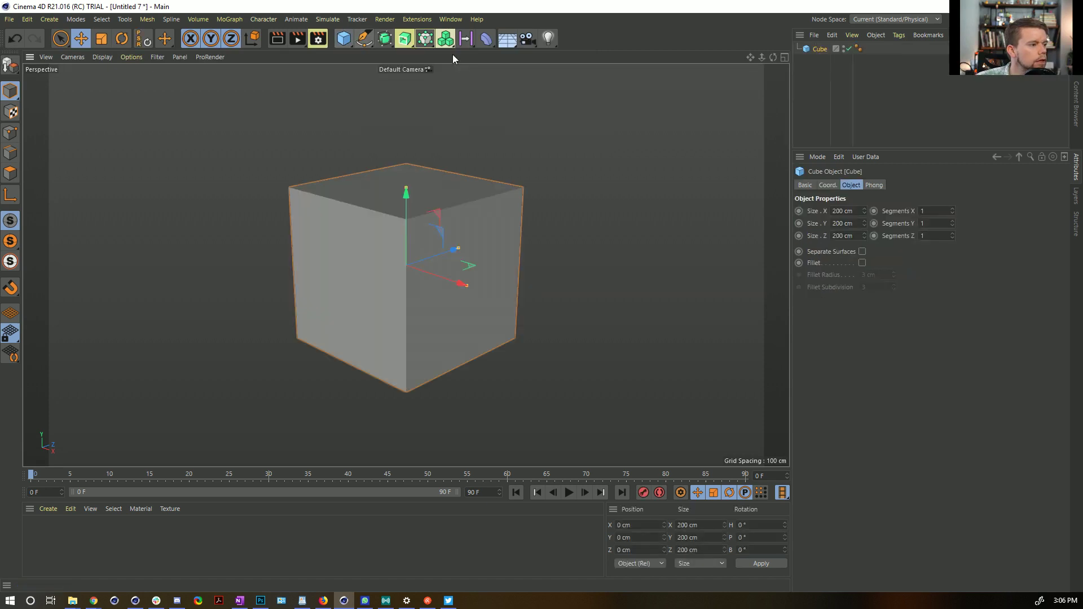
Give the cube 10 segments in X, Y and Z and display the shaded model with its mesh lines.
click(942, 211)
text(0)
key(Tab)
text(10)
key(Tab)
text(10)
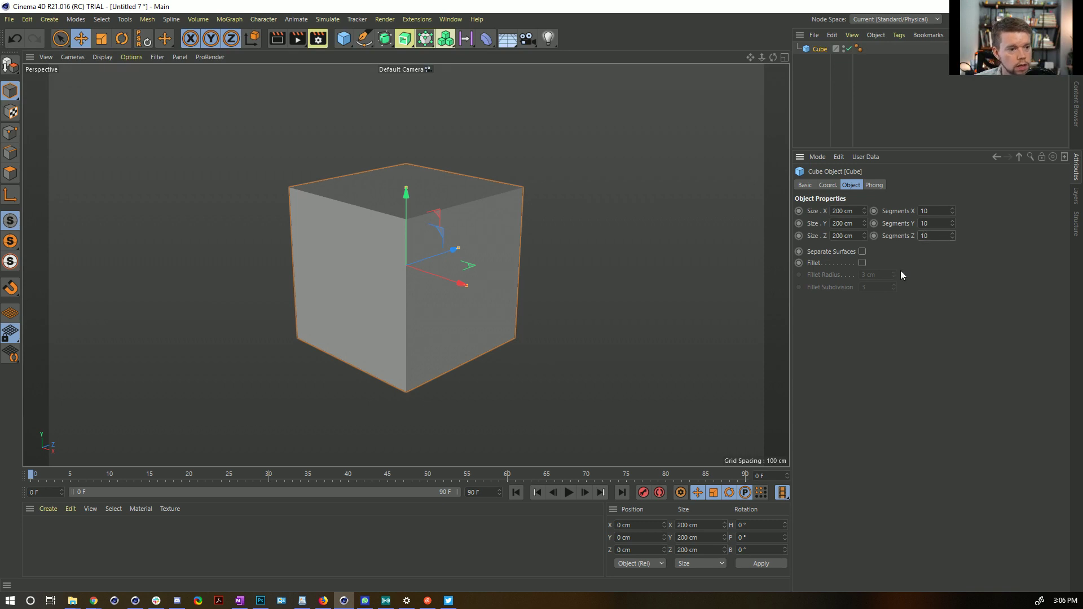
text(nb)
Add a Taper deformer as the cube's child, fitted to its parent with a strength of 100%.
click(485, 38)
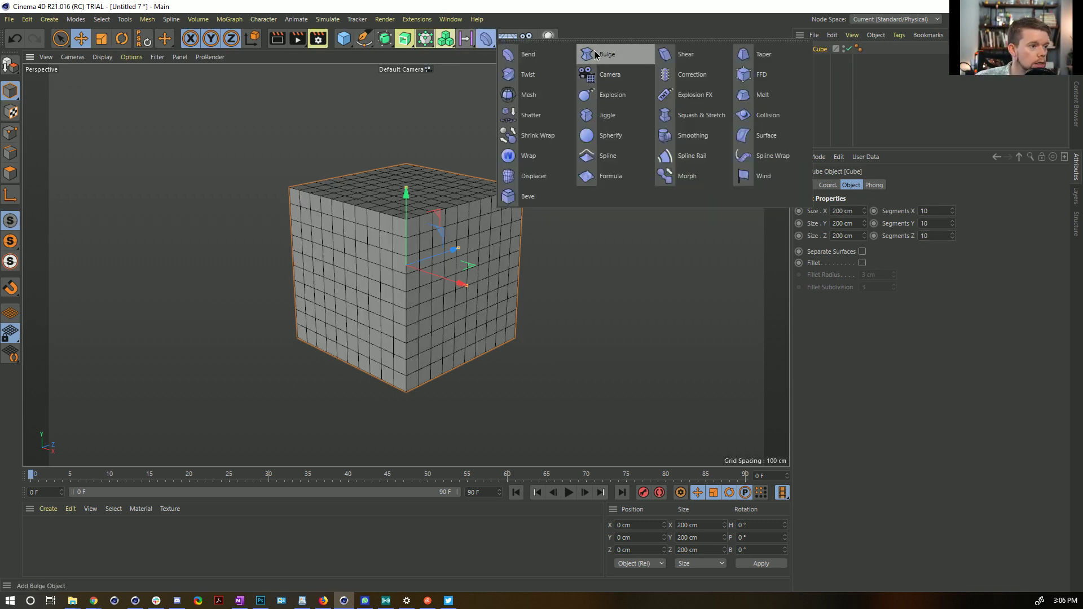
click(744, 55)
drag(823, 51, 818, 60)
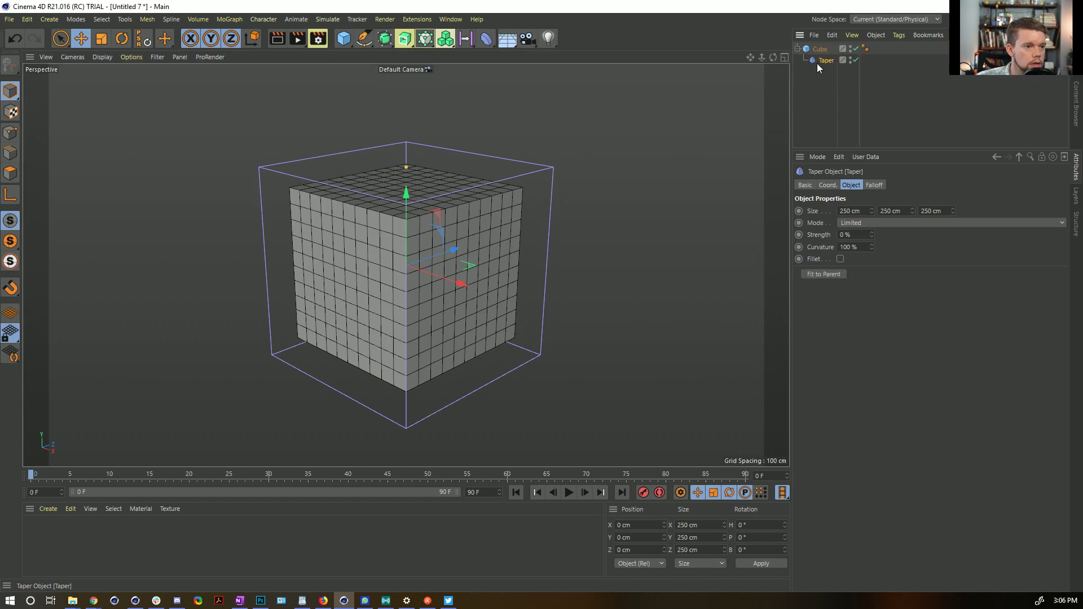
click(837, 274)
drag(872, 234, 871, 197)
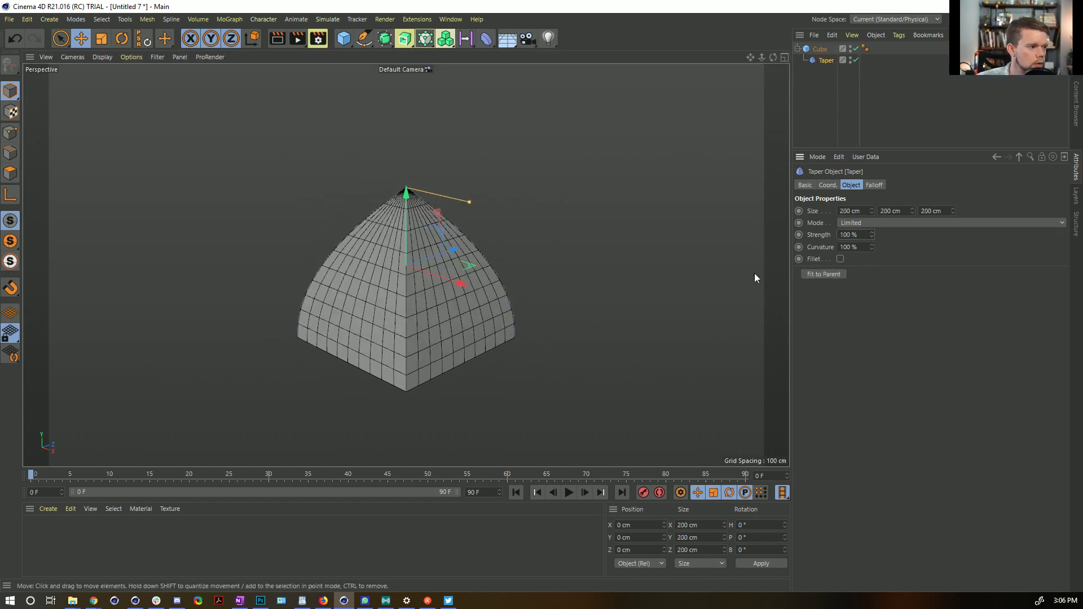
Add a Twist deformer as a child of the cube below the Taper, with an angle of 624°.
click(489, 39)
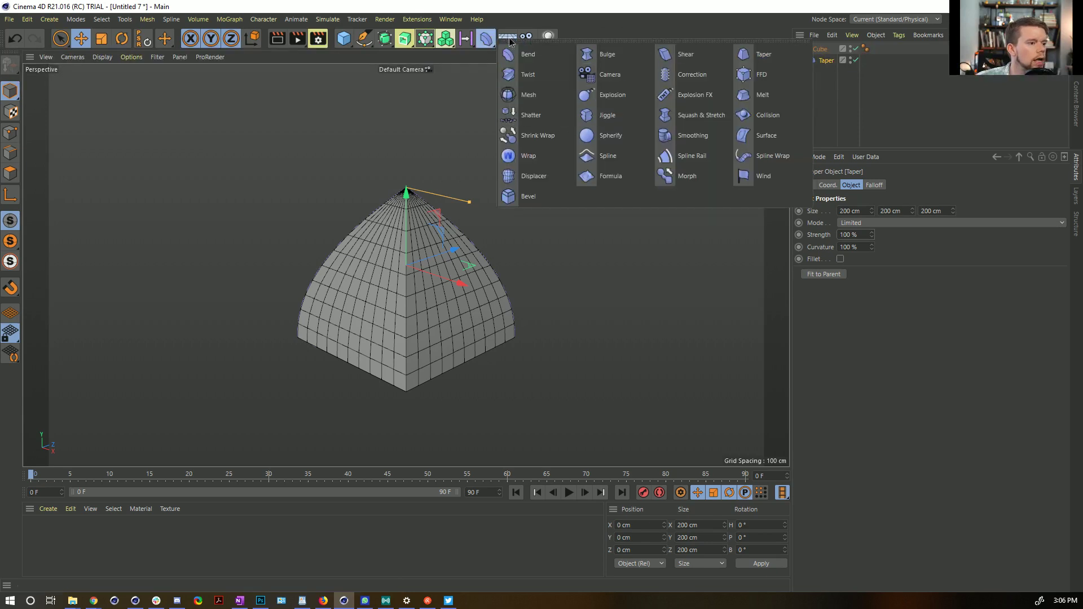
click(554, 76)
drag(819, 60, 828, 77)
drag(861, 235, 861, 24)
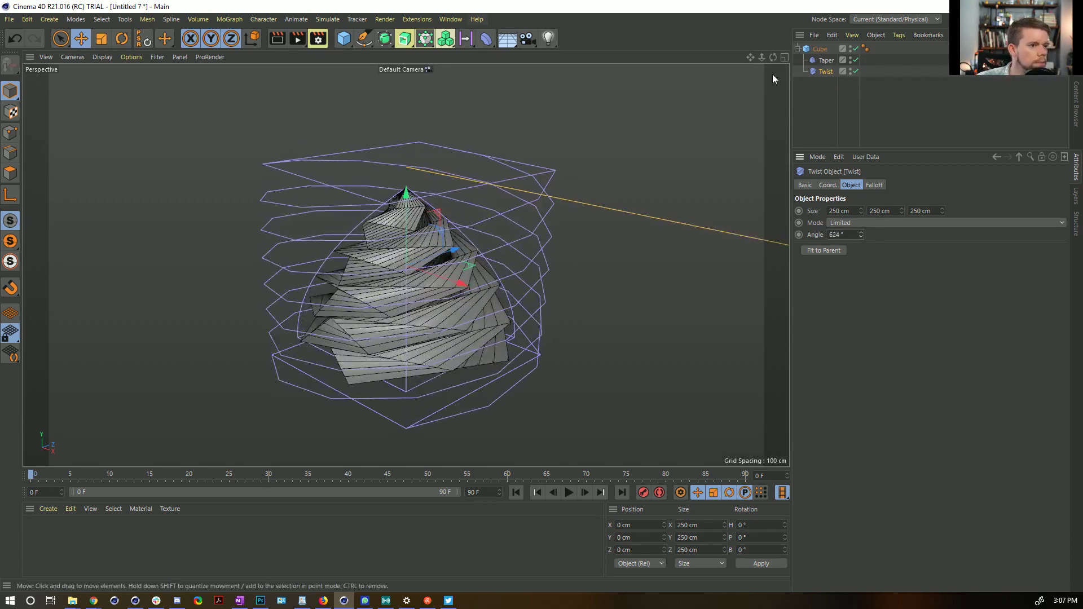
Increase the cube's Y segments to 37, undoing any surplus changes.
click(819, 49)
mouse_move(952, 223)
mouse_down()
mouse_move(952, 208)
mouse_move(952, 248)
mouse_move(952, 238)
mouse_up()
key(ctrl+z)
key(ctrl+z)
key(ctrl+z)
Hide the Taper and Twist cages in the viewport and set the Twist angle to 244°.
alt+drag(493, 231, 750, 169)
click(841, 93)
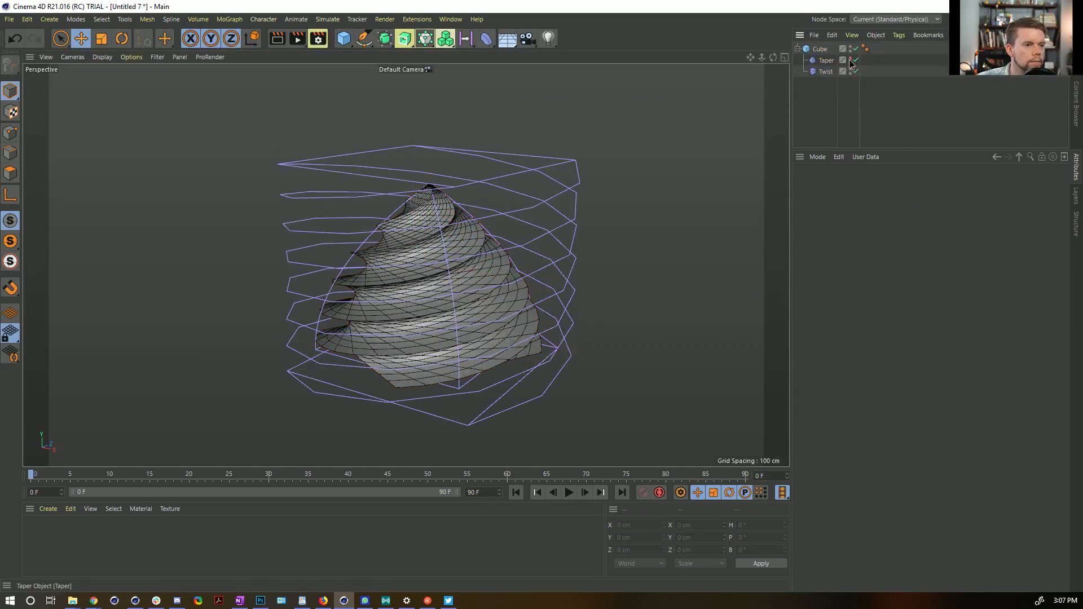
drag(859, 233, 742, 233)
alt+drag(496, 224, 507, 267)
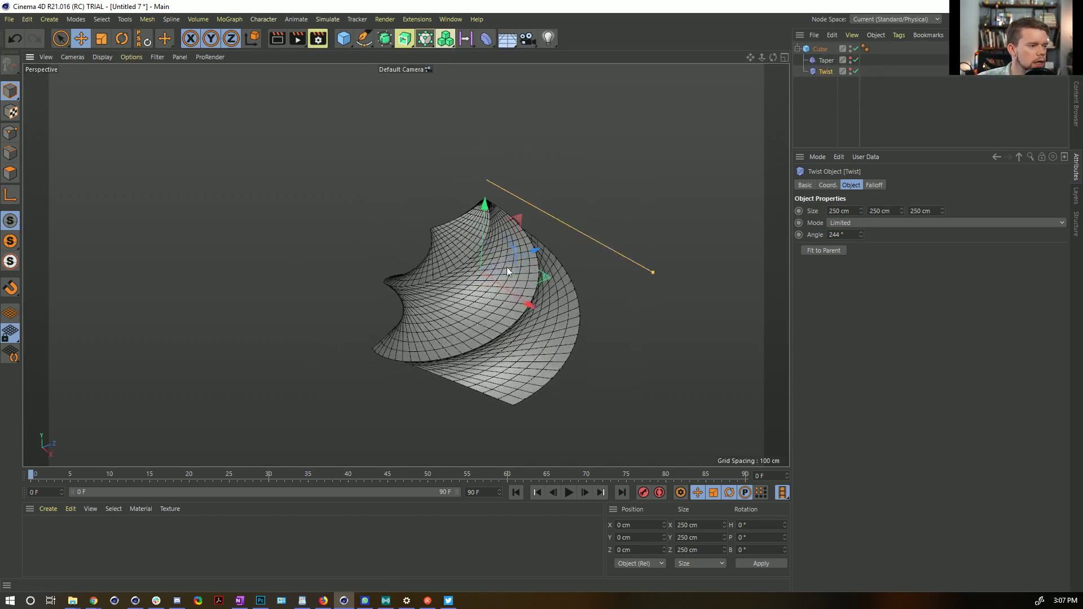
Add a Volume Mesher and make the deformed cube its child.
click(444, 41)
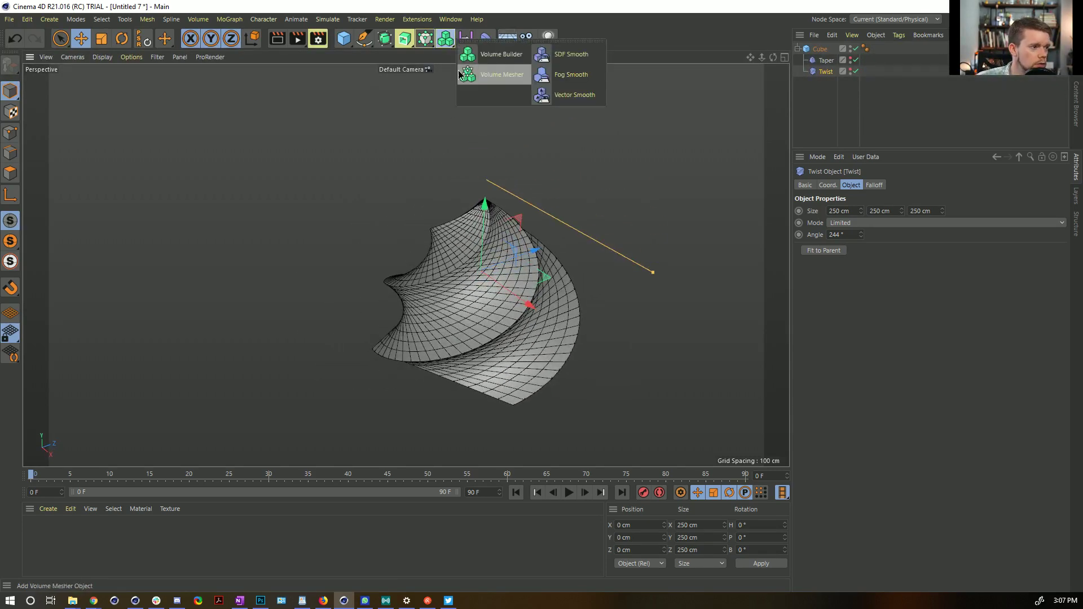
click(492, 81)
click(445, 39)
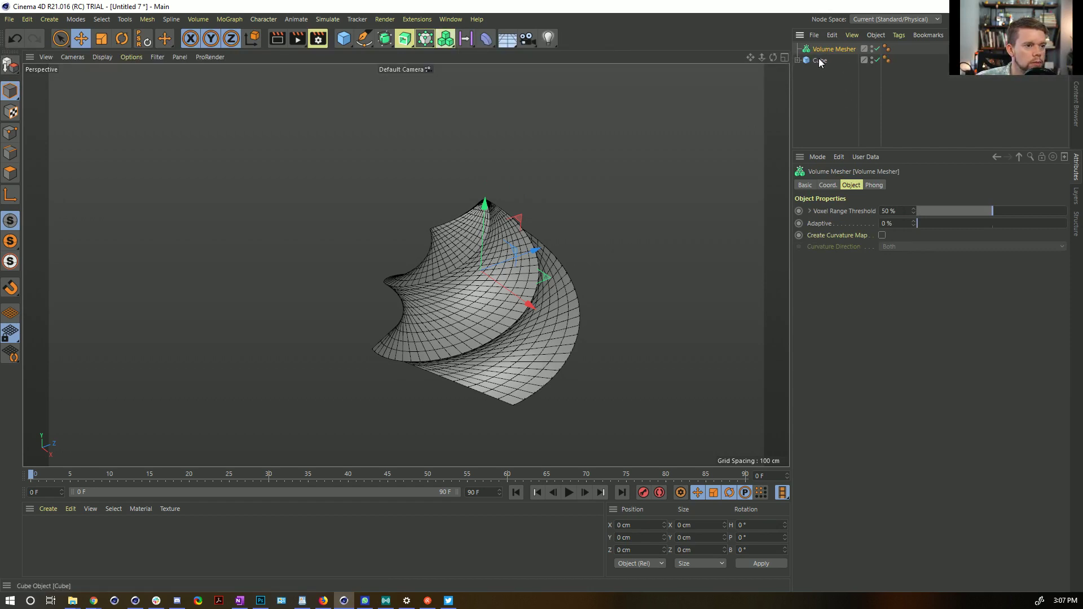
drag(834, 53, 835, 53)
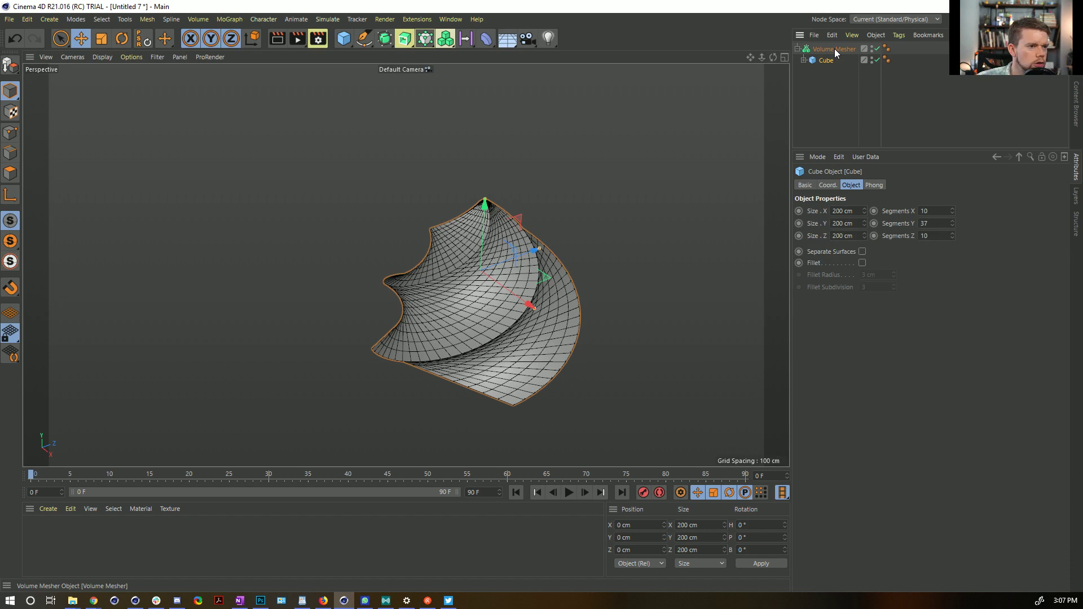
click(827, 53)
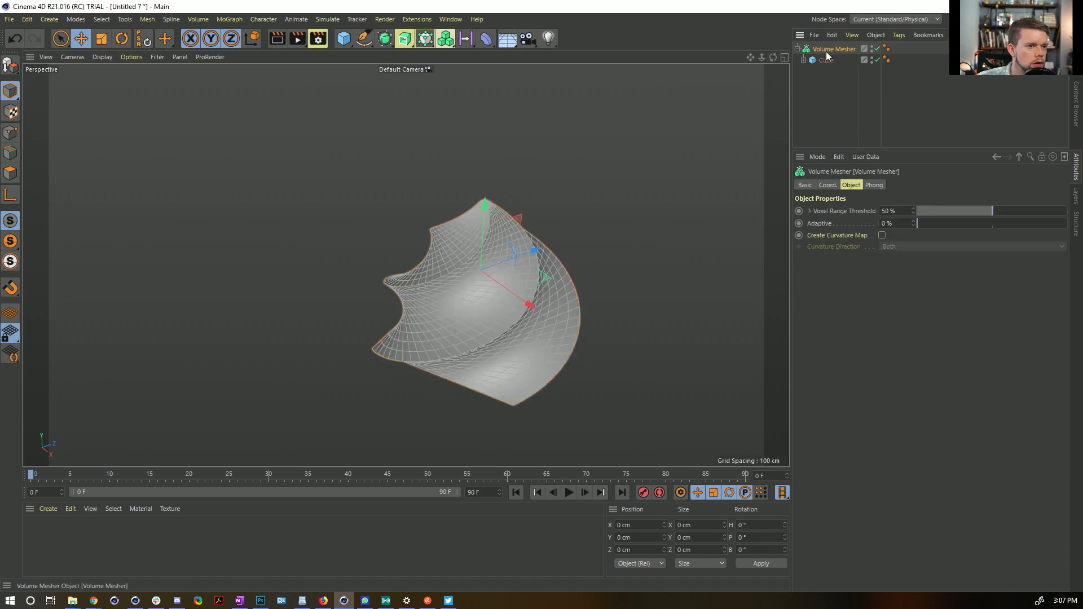
Insert a Volume Builder between the Volume Mesher and the cube, with a voxel size of 5 cm.
click(442, 44)
click(499, 54)
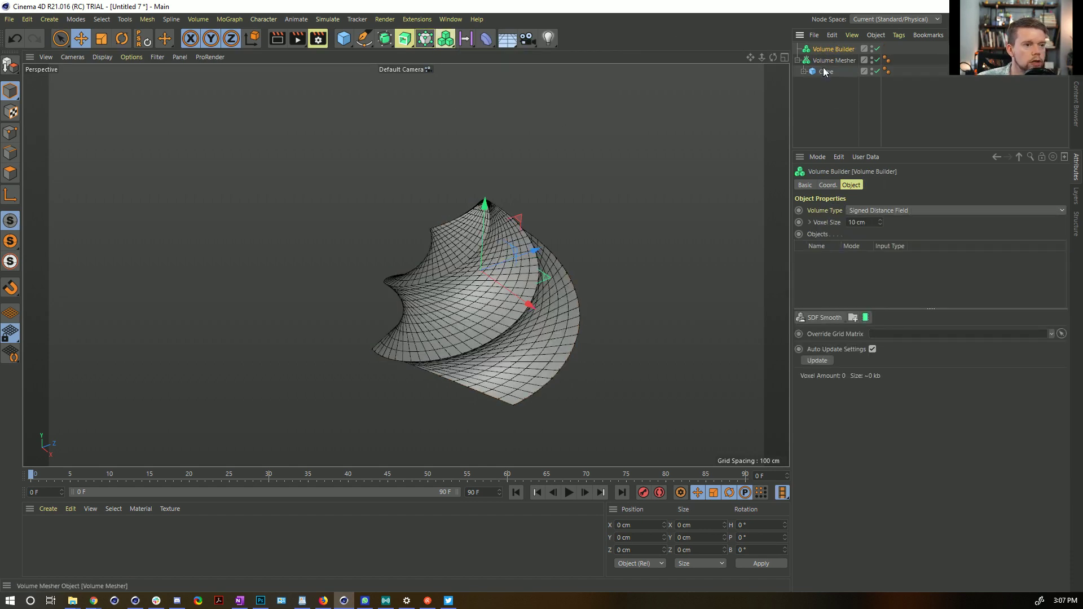
drag(835, 53, 826, 72)
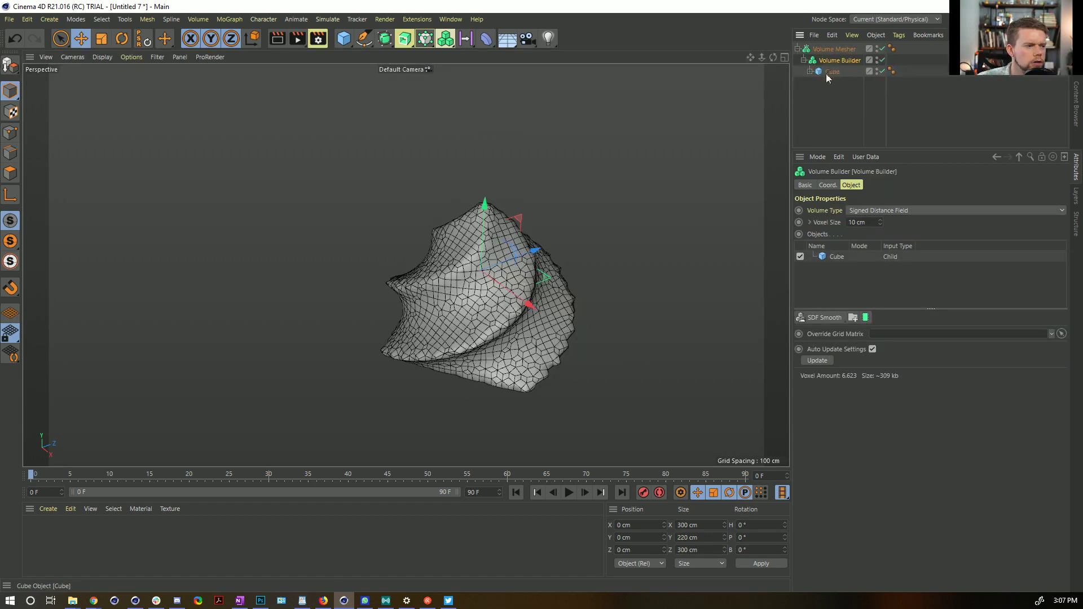
scroll(872, 220, down, 5)
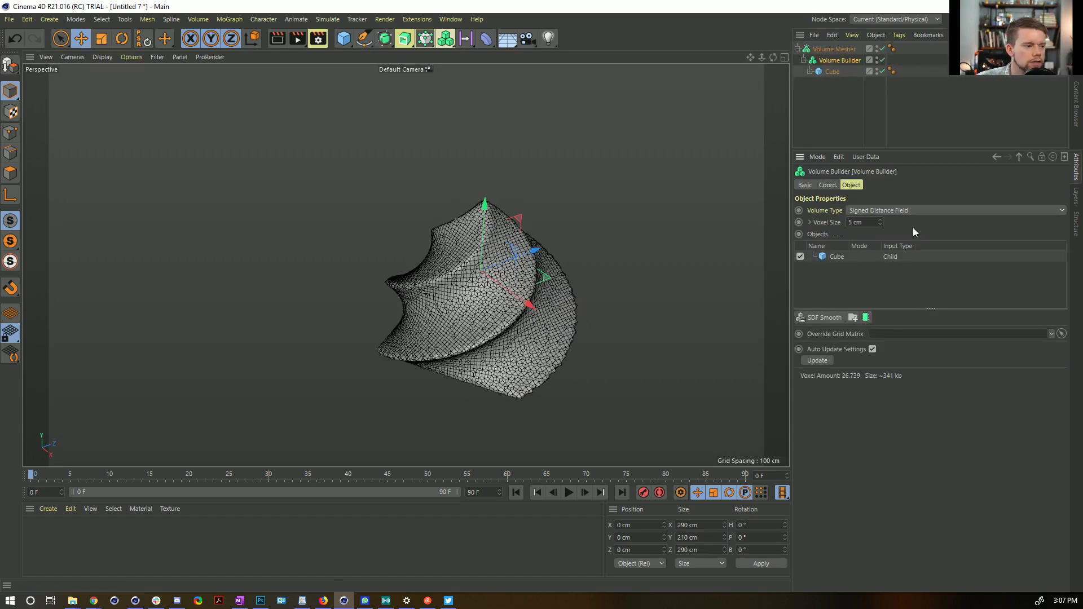
mouse_move(496, 265)
alt+mouse_down()
mouse_move(442, 195)
mouse_move(482, 256)
alt+mouse_up()
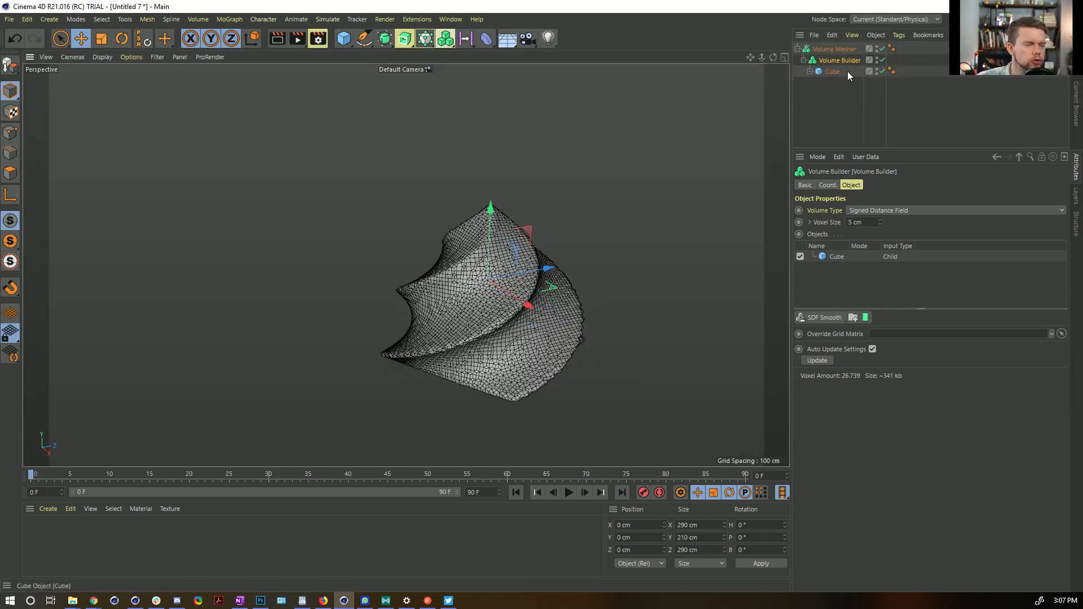
Duplicate the whole Volume Mesher hierarchy.
click(852, 51)
key(ctrl+c)
key(ctrl+v)
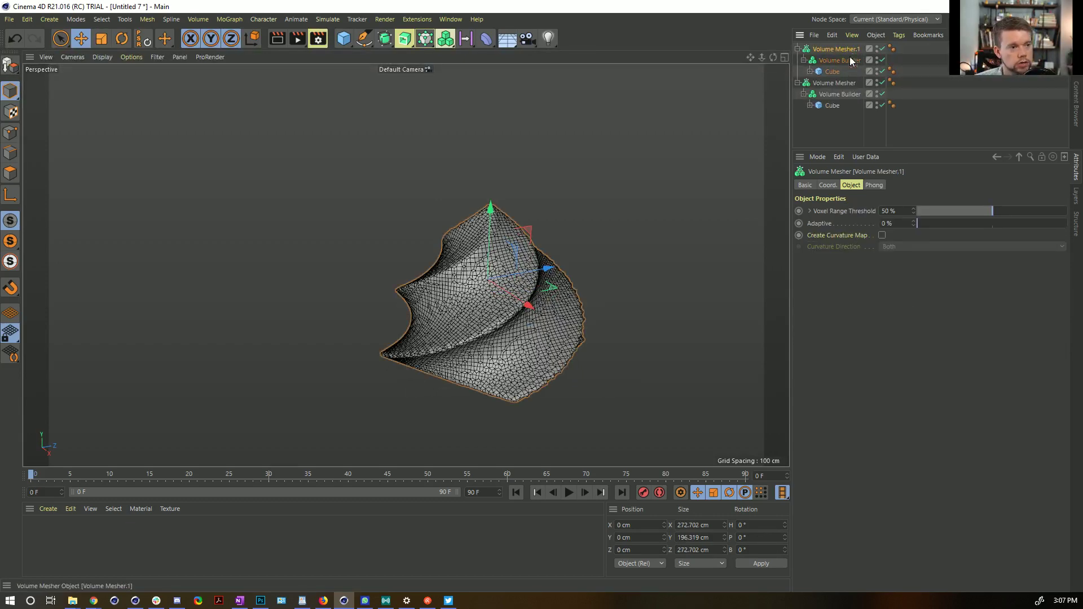
Add an SDF Dilate and Erode filter to the duplicate's Volume Builder with an offset of 11.1 cm.
click(832, 59)
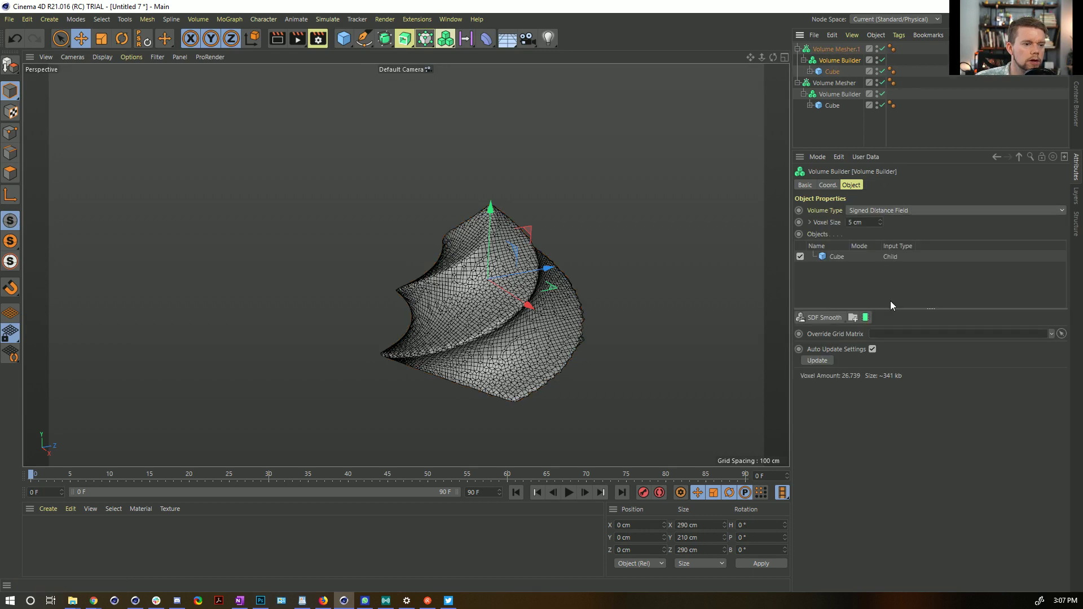
click(825, 320)
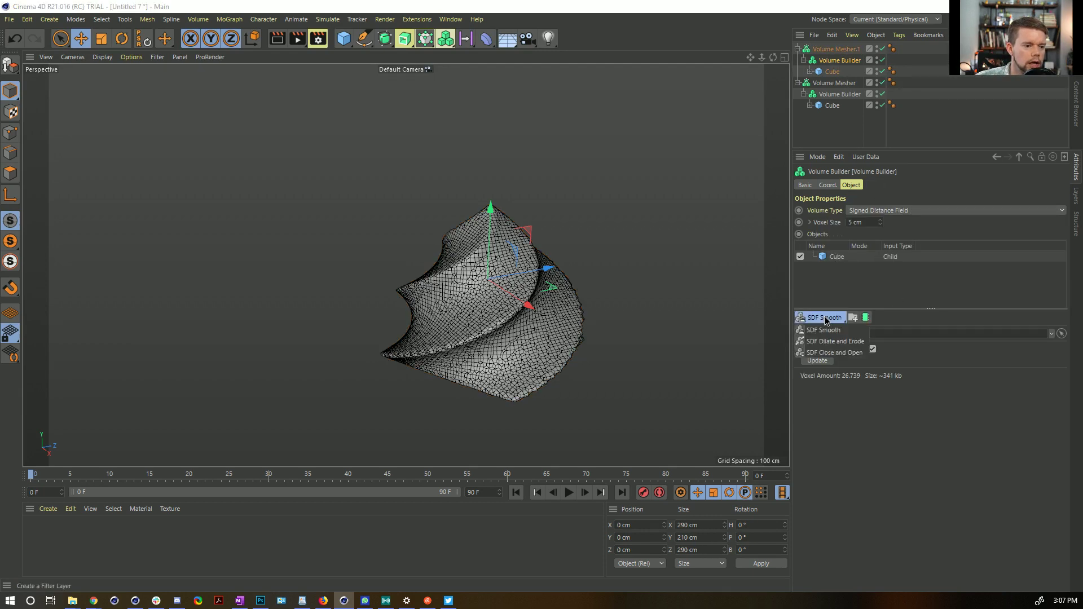
click(844, 340)
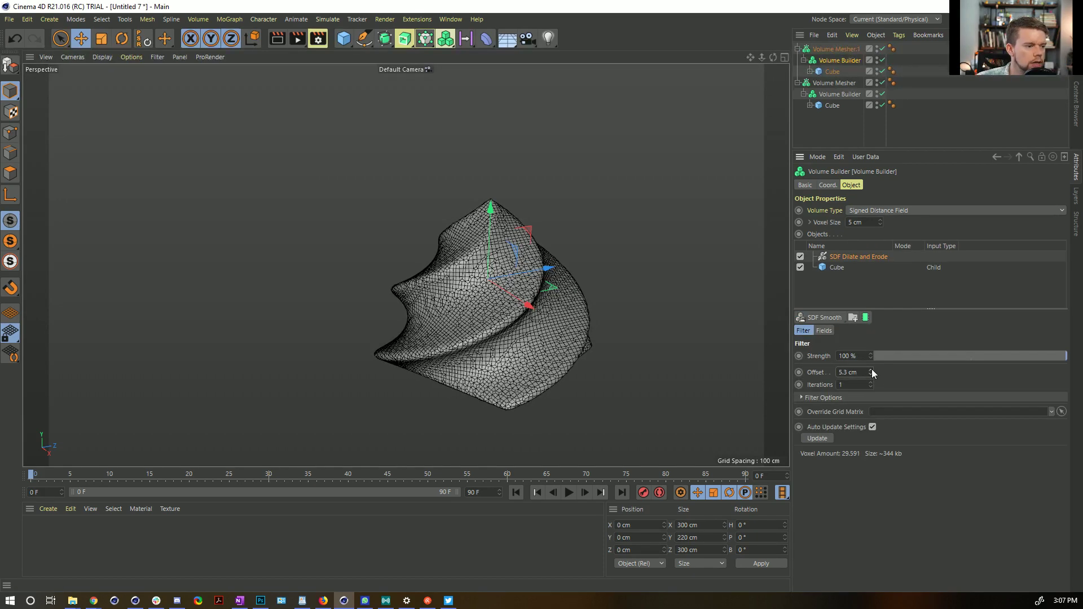
drag(871, 372, 872, 375)
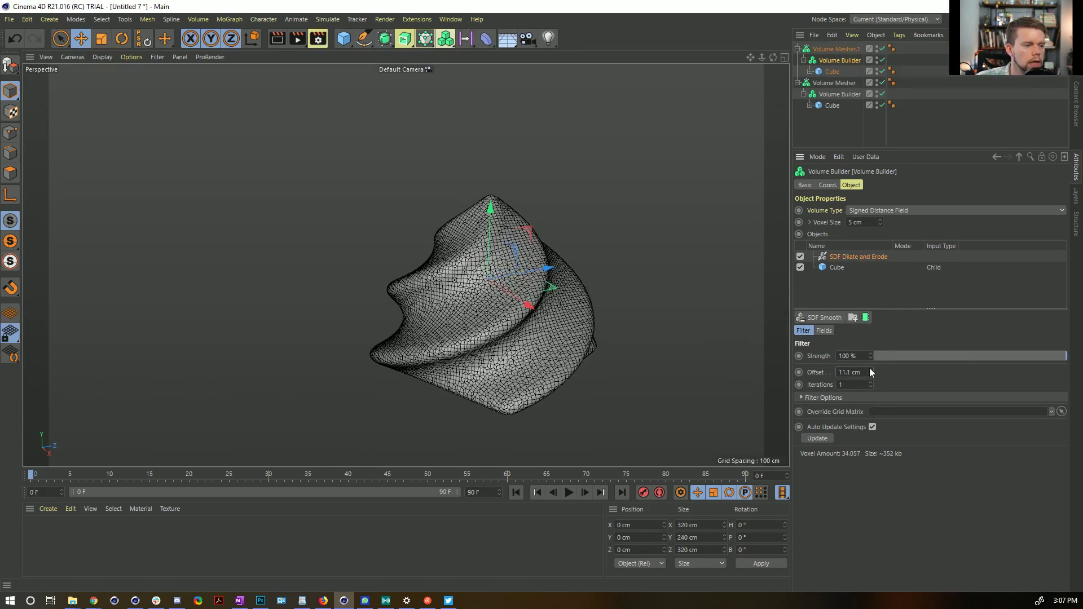
click(349, 43)
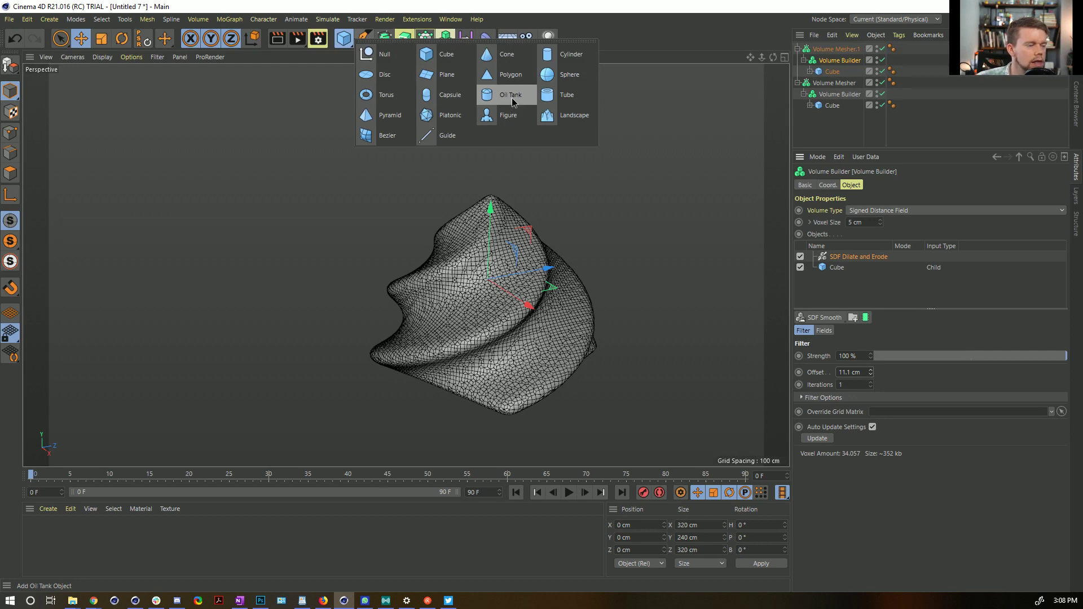
click(698, 225)
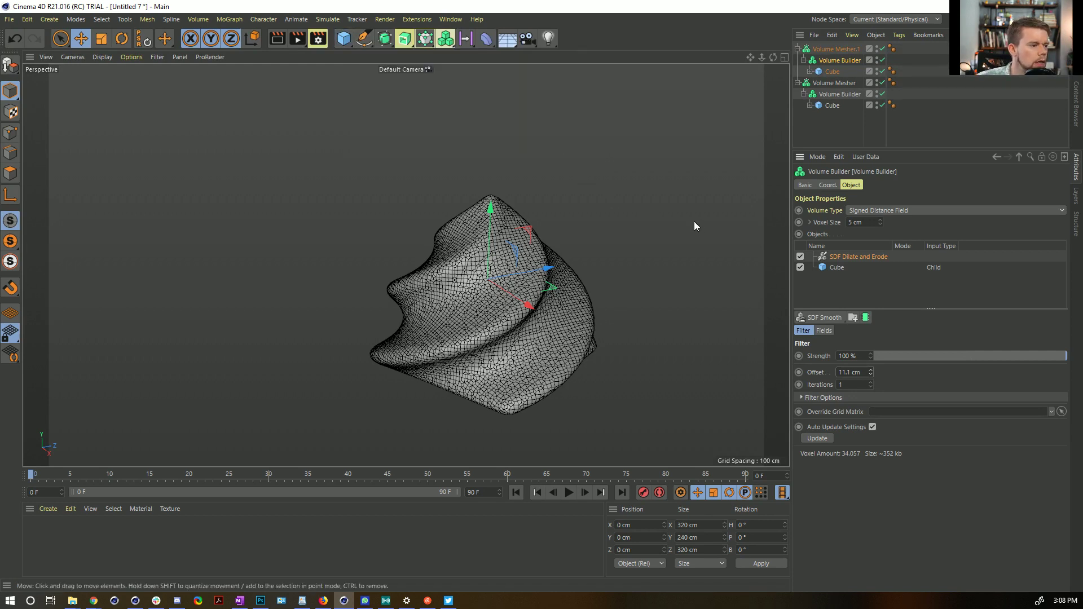
alt+drag(694, 226, 617, 278)
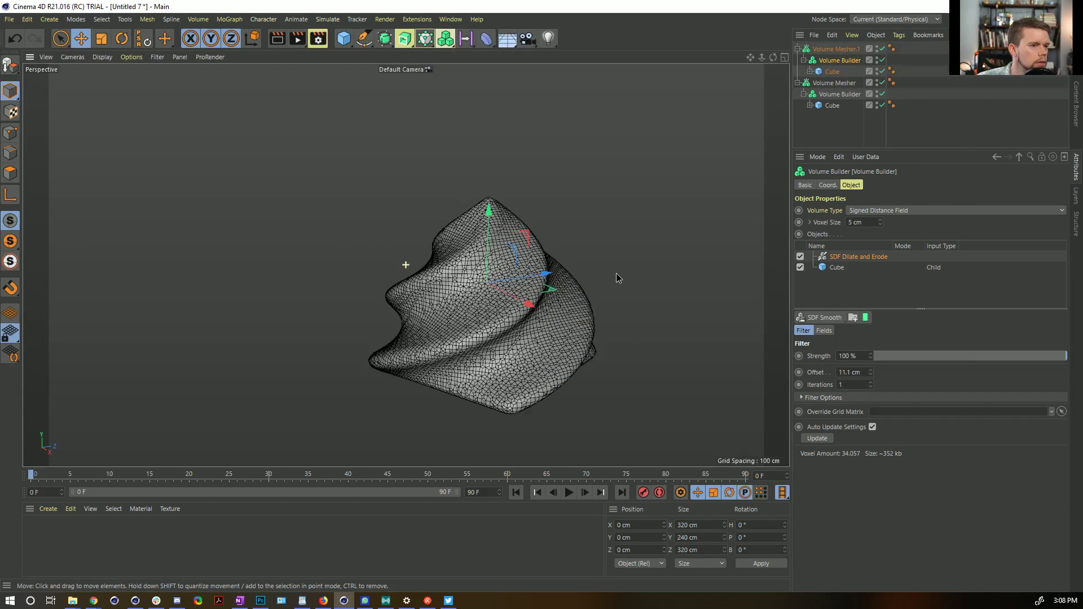
Add a cube, scale it to about 434 × 322 × 434 cm and raise it to about Y 190 cm.
click(348, 41)
click(427, 60)
key(t)
drag(421, 259, 547, 259)
drag(488, 212, 493, 129)
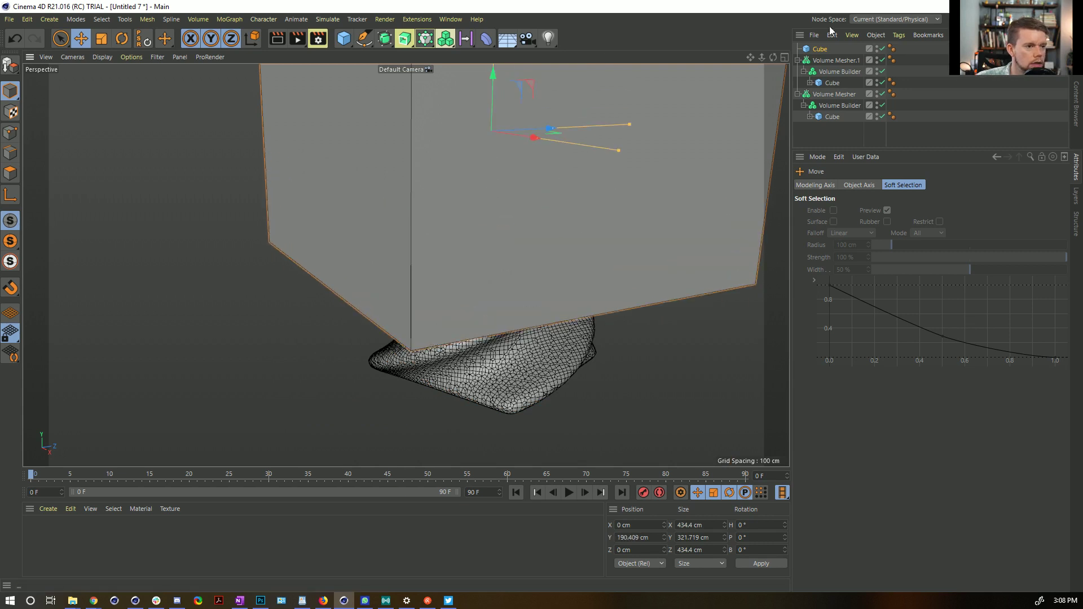
Put the large cube in the duplicate's Volume Builder in Subtract mode and lower it to about Y -109 cm.
click(821, 61)
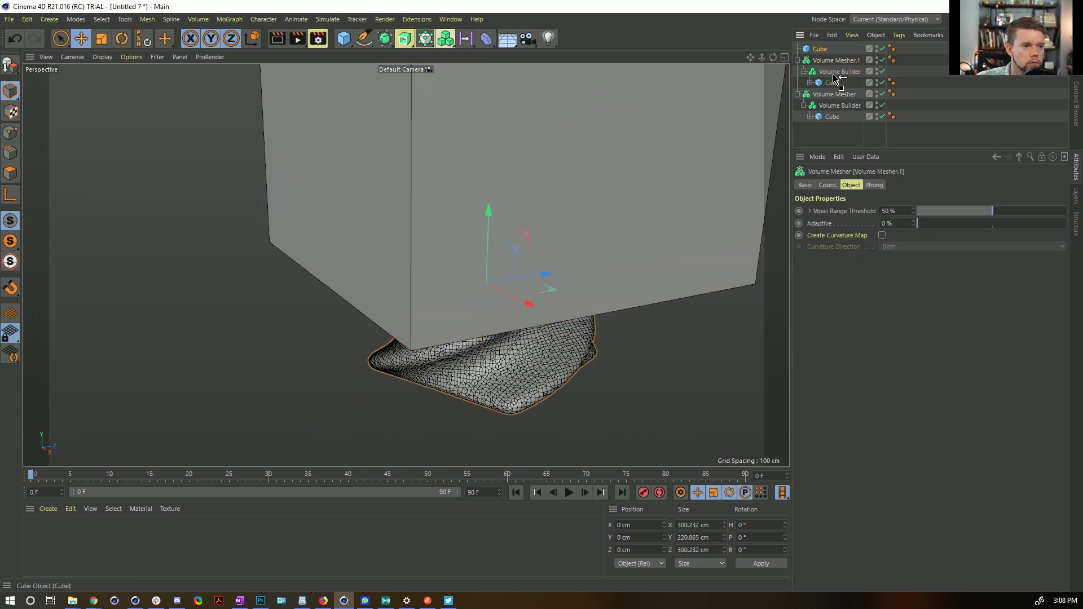
drag(832, 73, 835, 74)
click(834, 60)
click(849, 257)
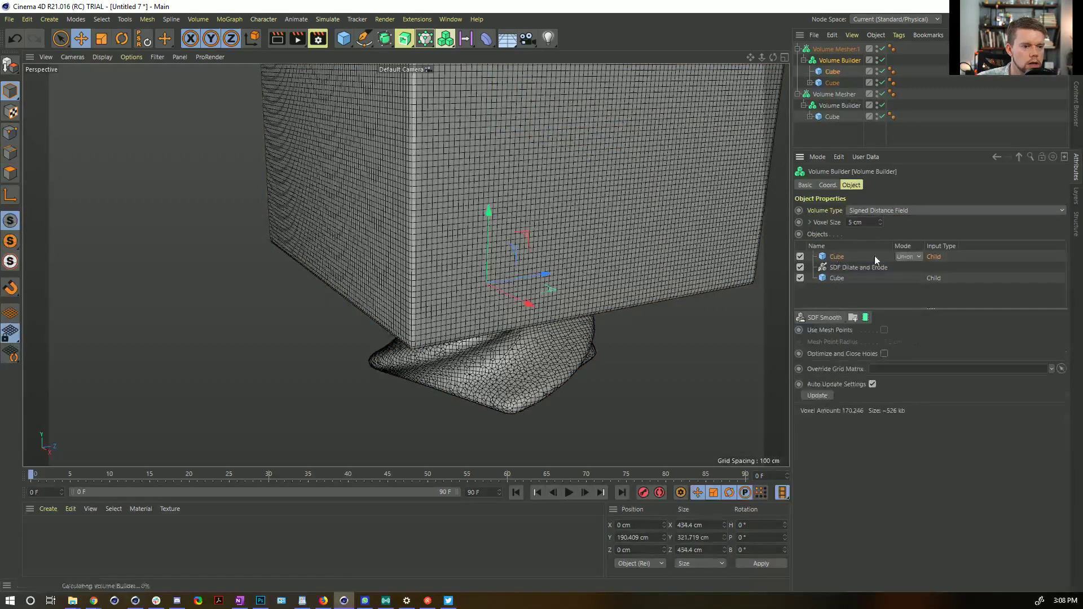
click(922, 282)
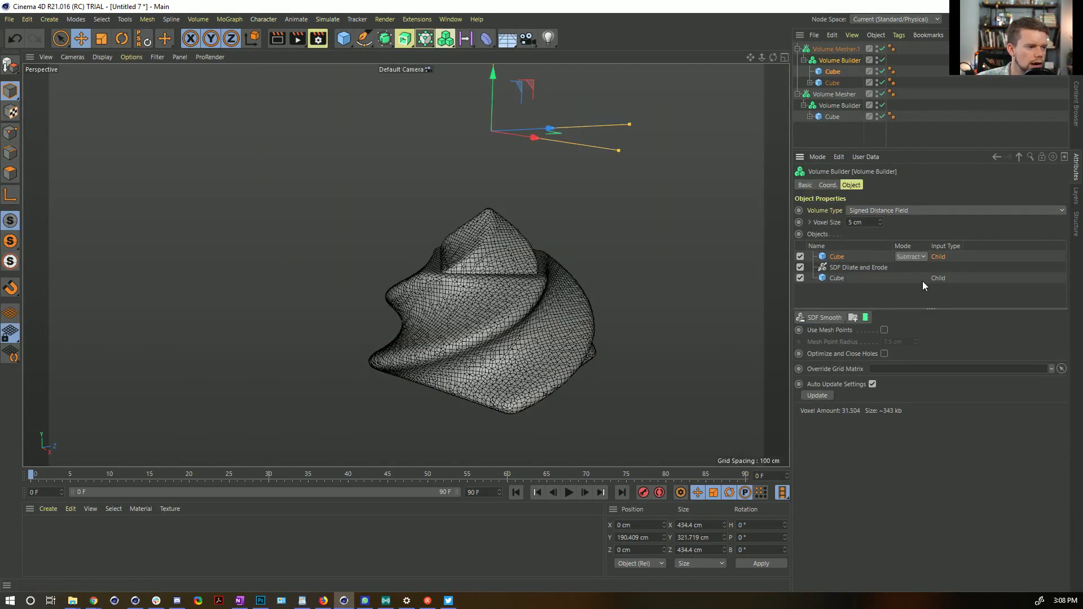
click(837, 70)
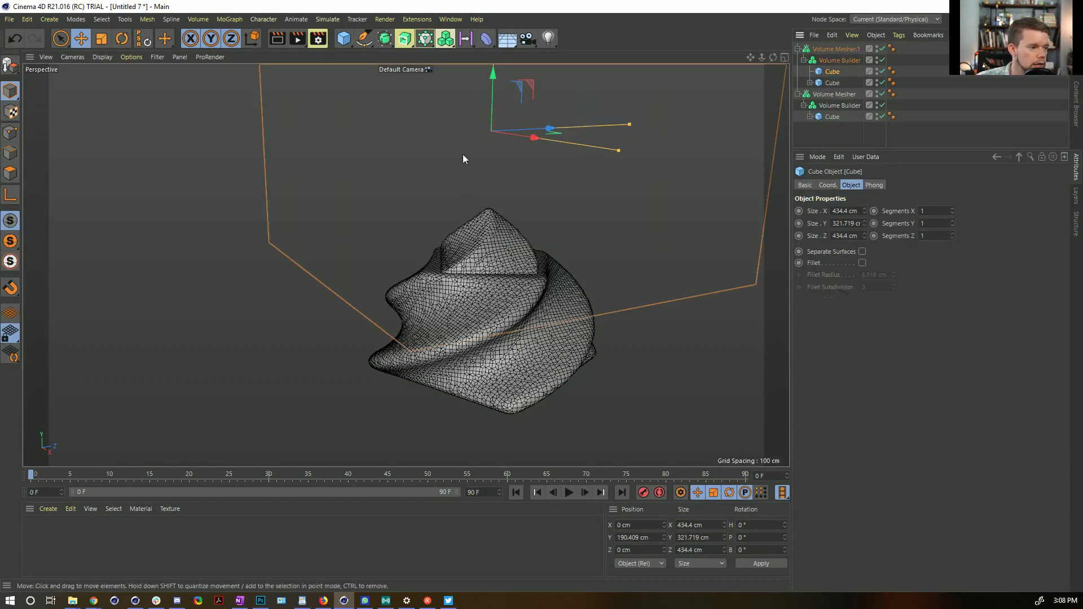
drag(495, 76, 525, 304)
Create a material, apply it to the duplicated Volume Mesher and colour it dark brown with H 40°, S 51%, V 24%.
double_click(195, 539)
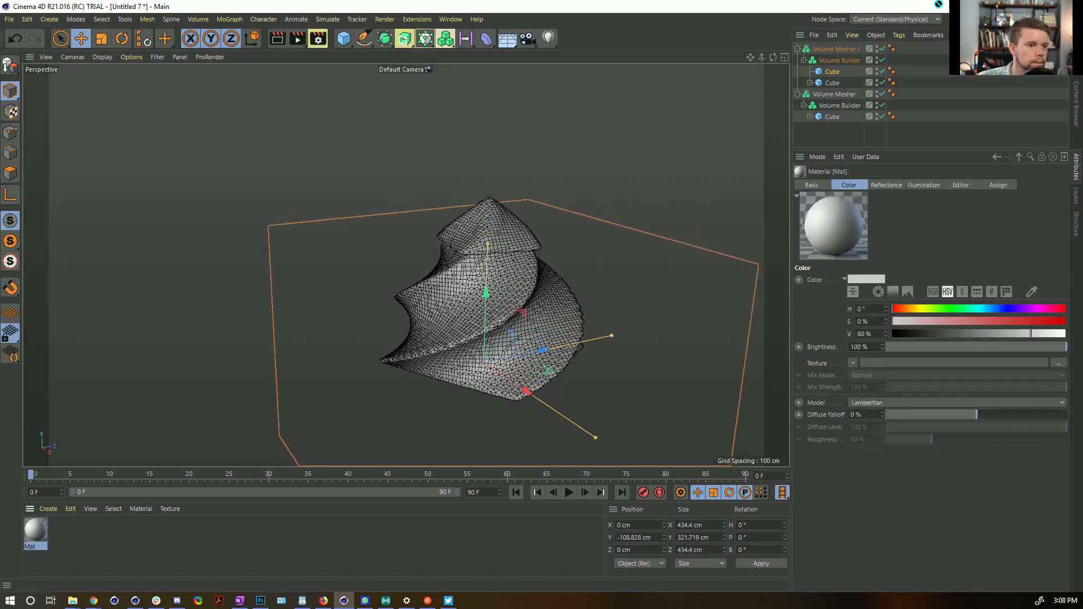
drag(848, 54, 849, 52)
click(36, 529)
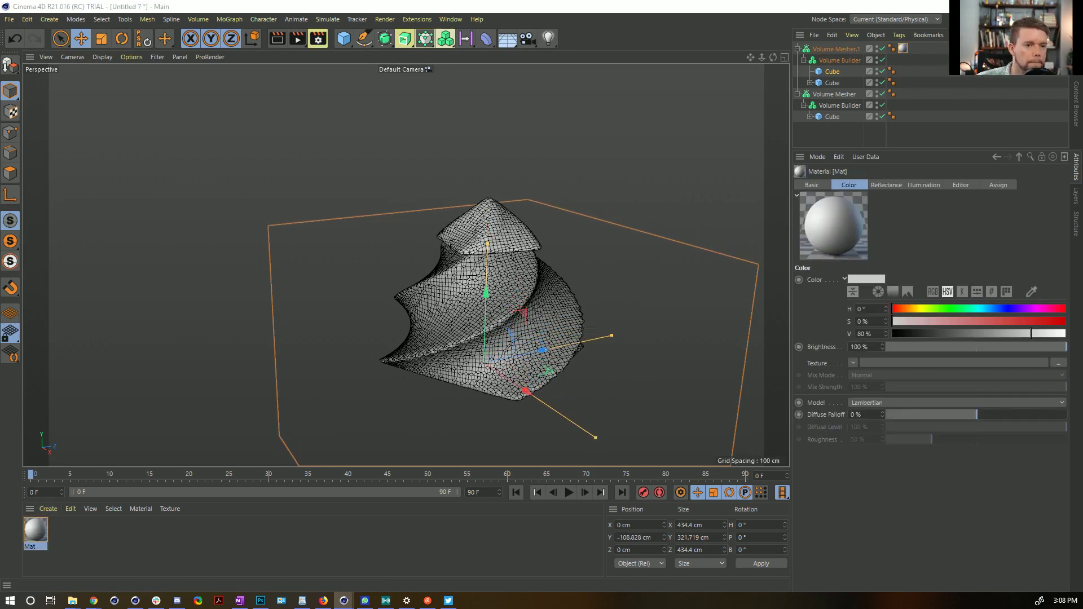
drag(1030, 334, 1066, 321)
drag(1037, 309, 993, 334)
drag(1065, 321, 933, 333)
Tilt the subtracting cube to about P 52.5° and B 32.4°, and move it to about X 9, Y -7, Z -16 cm.
drag(483, 293, 515, 191)
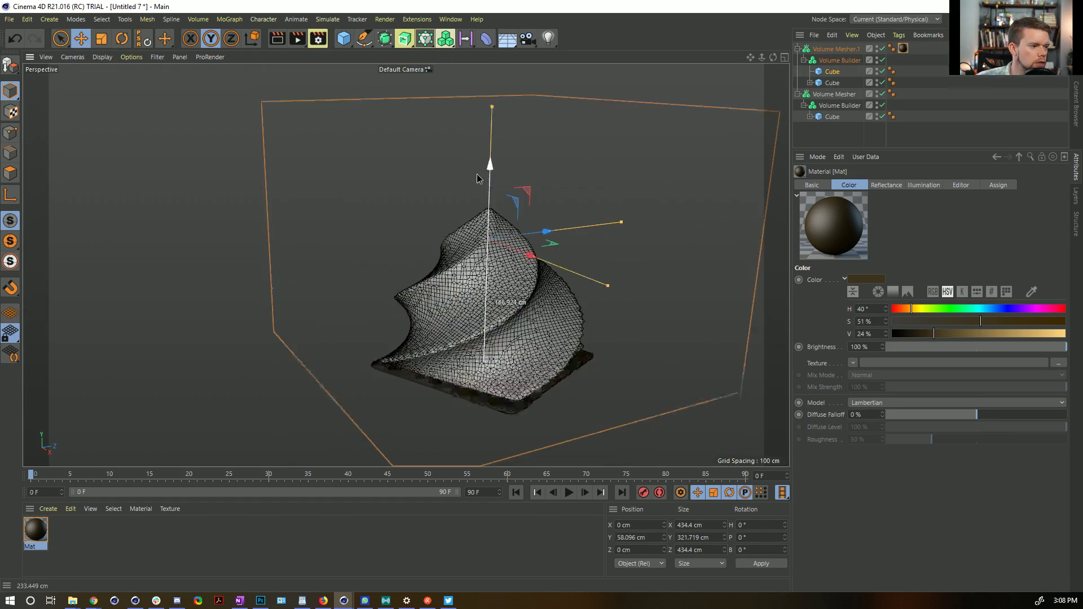
key(r)
drag(461, 220, 503, 251)
key(e)
drag(525, 133, 514, 169)
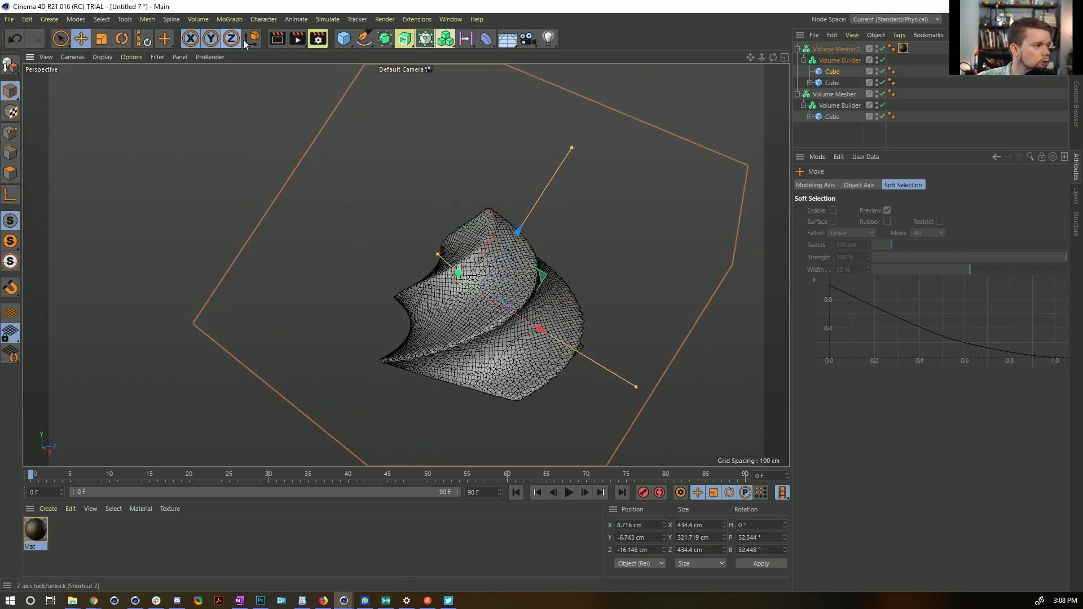
Move the subtracting cube along the world axes to about X 55, Y -178, Z 5 cm, leaving only the Y axis unlocked.
click(190, 39)
drag(413, 147, 530, 369)
click(193, 40)
drag(244, 182, 270, 190)
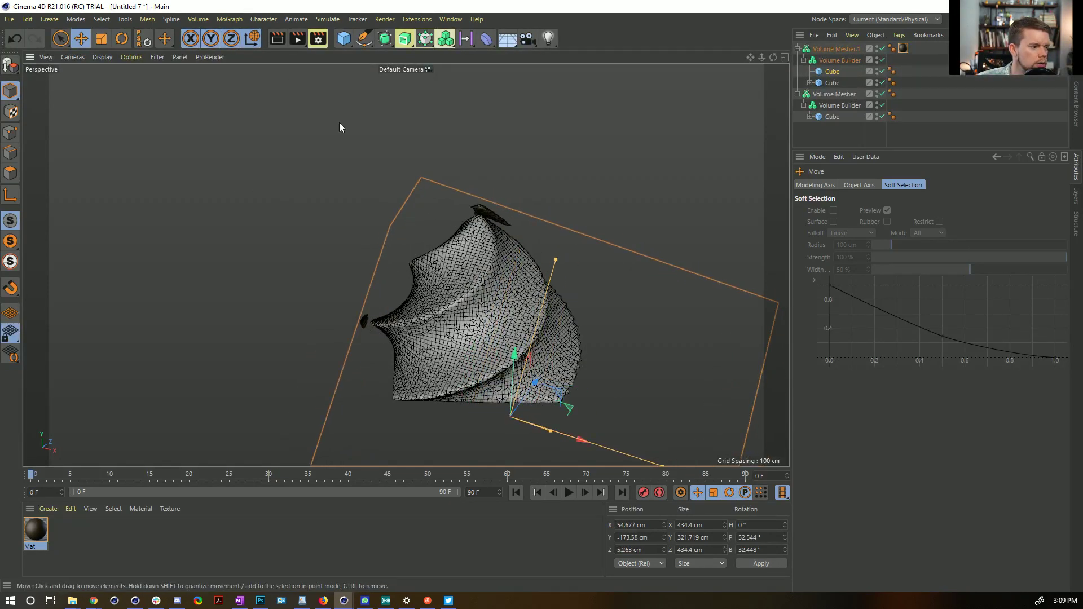
click(192, 43)
drag(313, 150, 312, 181)
mouse_move(478, 230)
alt+mouse_down()
mouse_move(437, 323)
mouse_move(473, 219)
alt+mouse_up()
drag(491, 161, 507, 109)
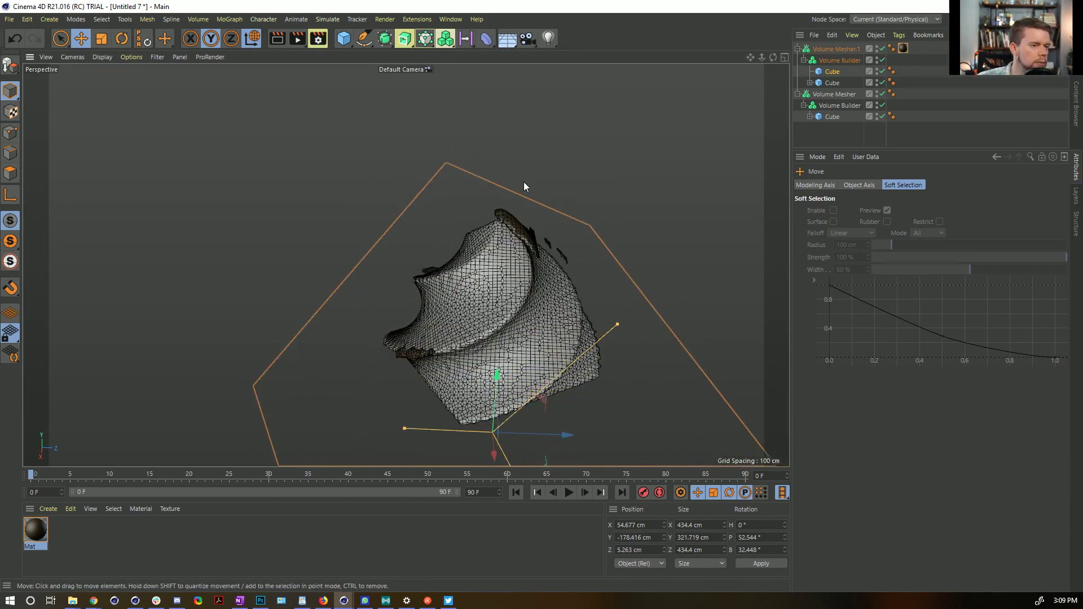
Add a cylinder with a radius of about 19 cm above the model at about Y 197 cm and place it in the duplicate's Volume Builder.
click(350, 50)
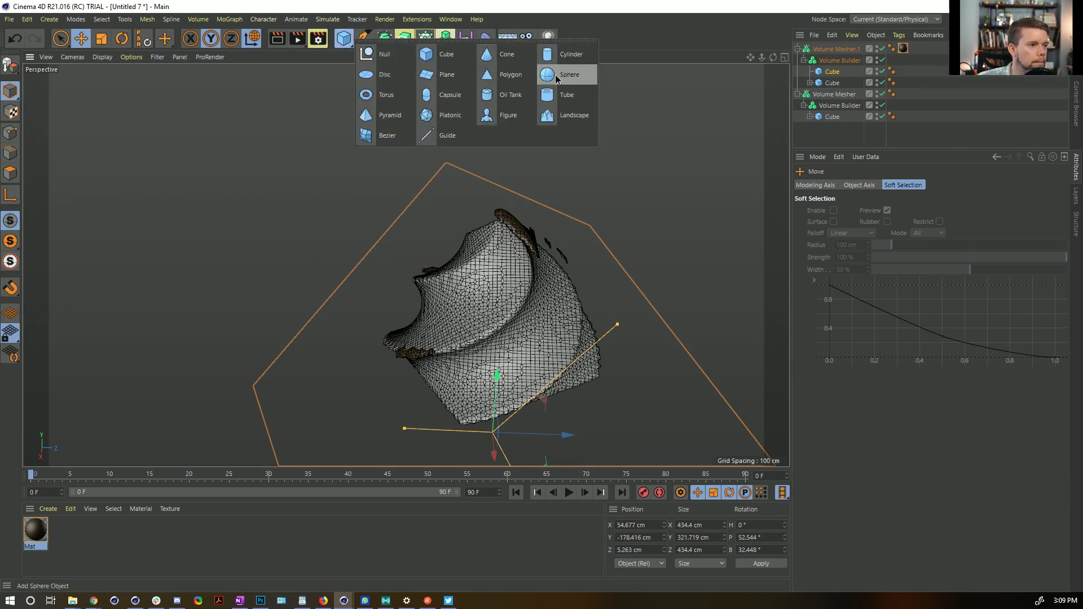
click(564, 56)
drag(502, 238, 499, 86)
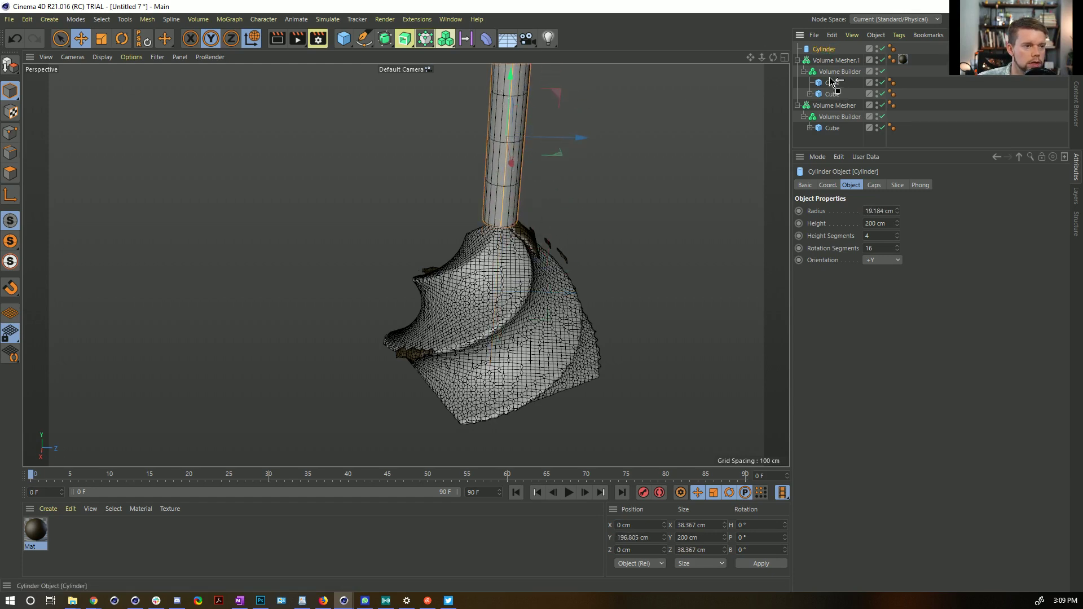
drag(832, 82, 829, 72)
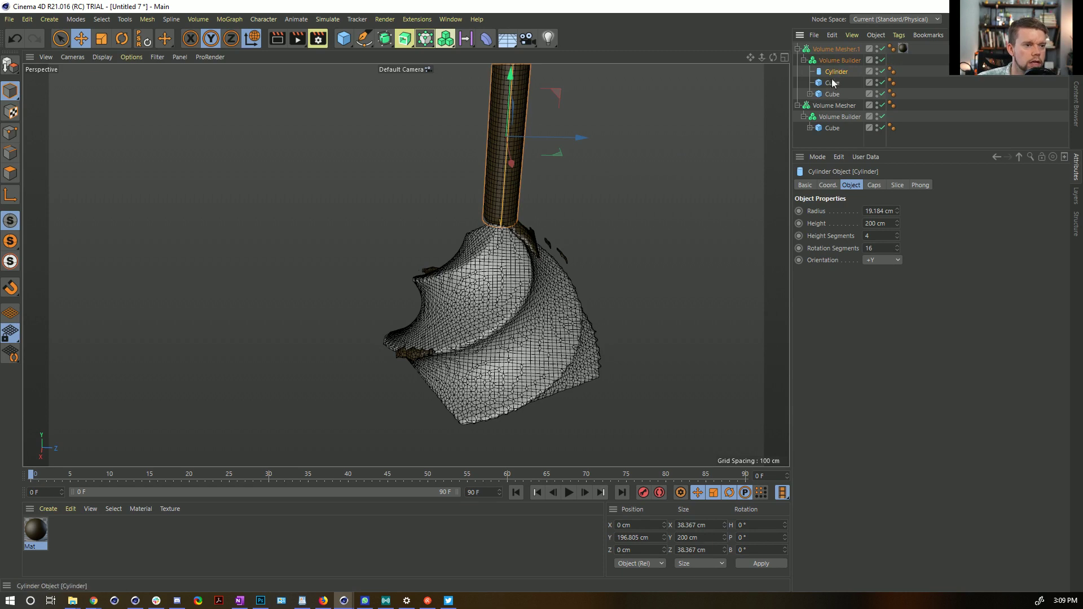
Lower the cylinder slightly into the model and move the subtracting cube down to about Y -141 cm.
click(832, 82)
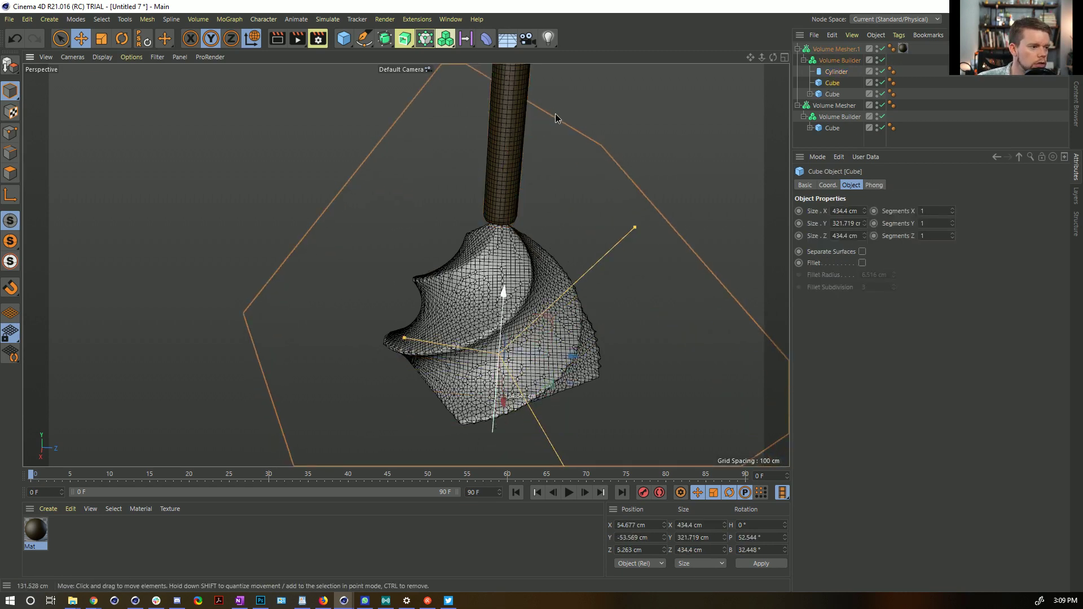
click(836, 71)
drag(513, 77, 500, 100)
click(816, 84)
drag(543, 162, 550, 202)
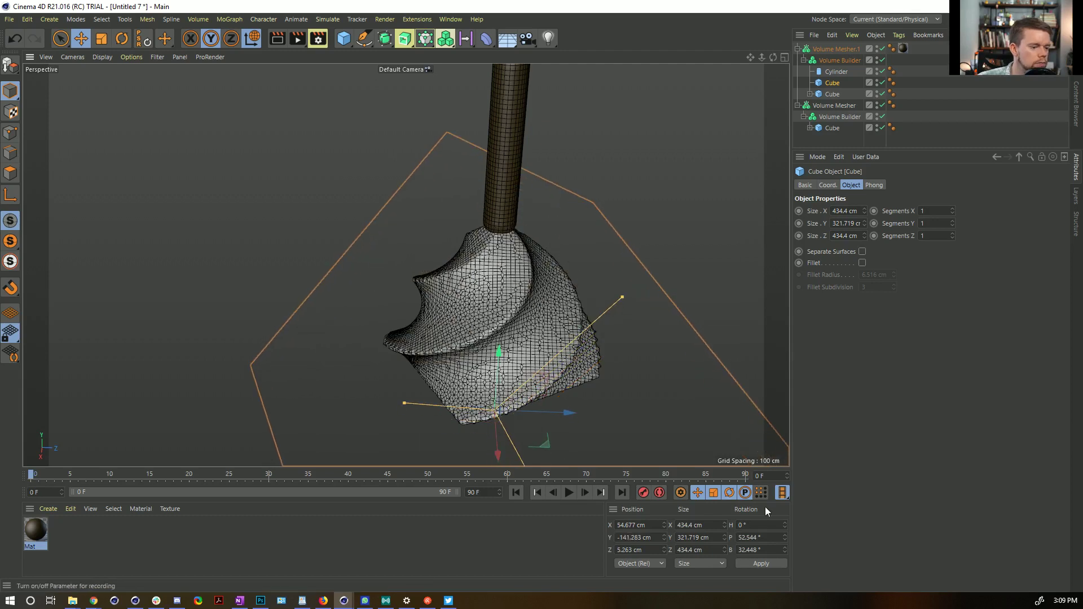
Reset the subtracting cube's position and rotation to zero, and move it down along Y to about -249 cm.
click(143, 39)
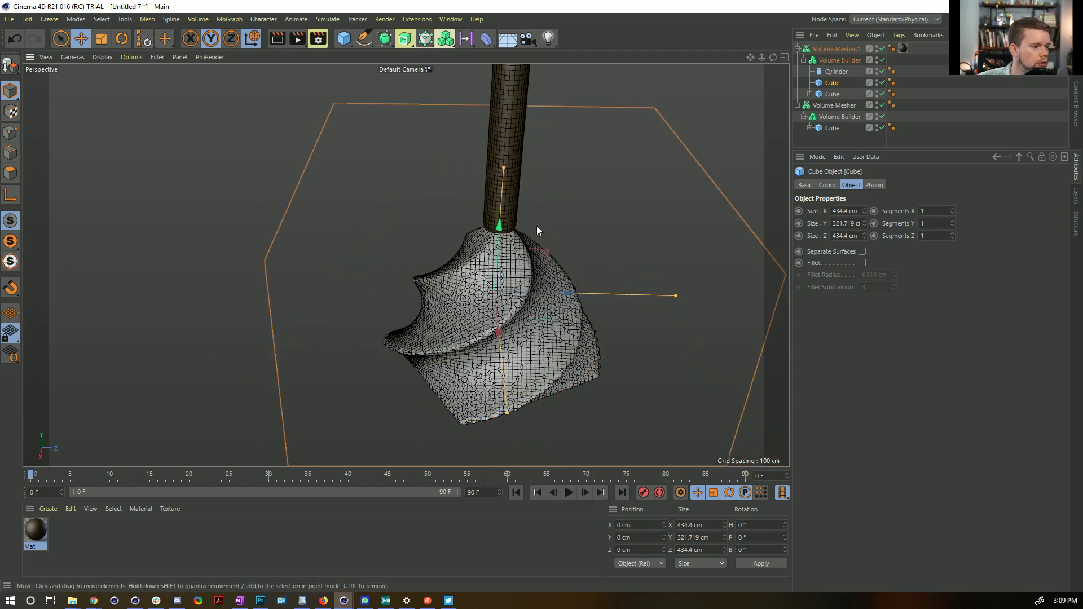
drag(497, 247, 505, 368)
alt+drag(534, 353, 590, 331)
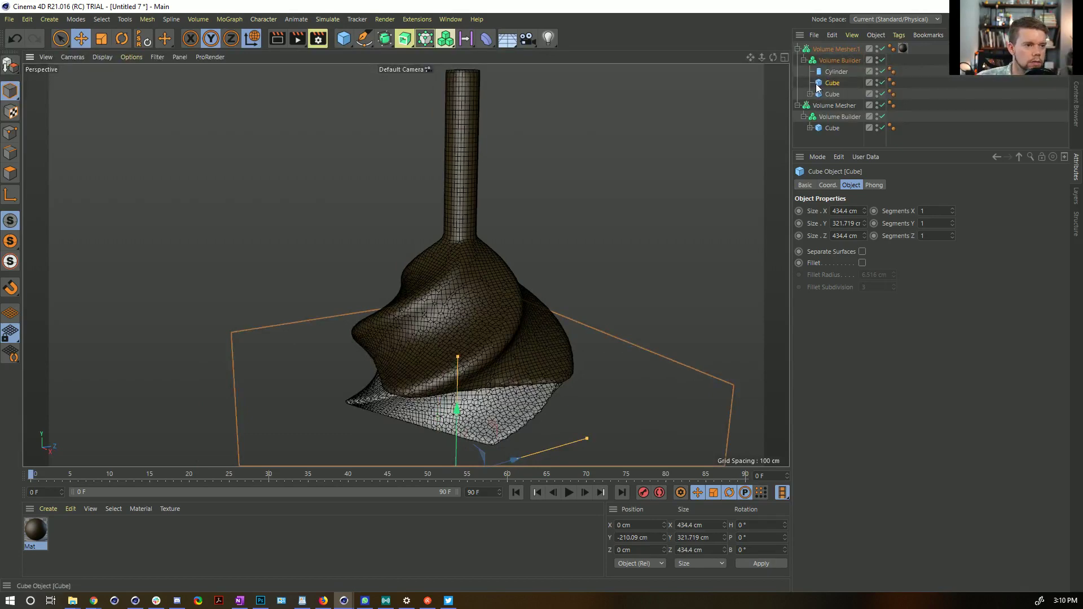
alt+drag(472, 307, 448, 329)
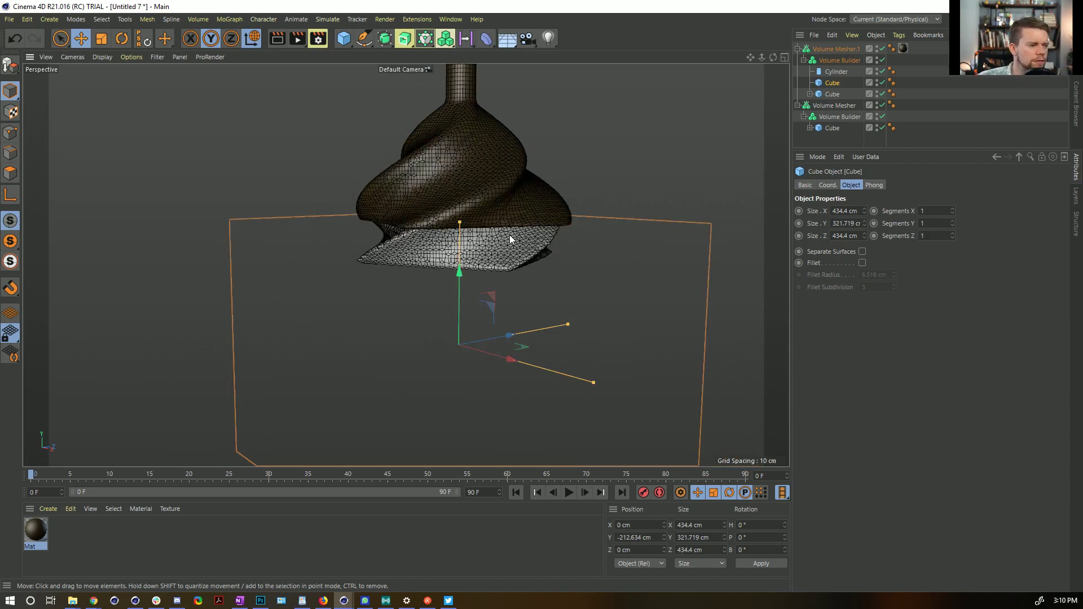
alt+drag(490, 246, 482, 284)
drag(458, 242, 480, 281)
alt+drag(482, 218, 489, 225)
alt+middle_drag(490, 225, 489, 311)
alt+drag(489, 312, 531, 305)
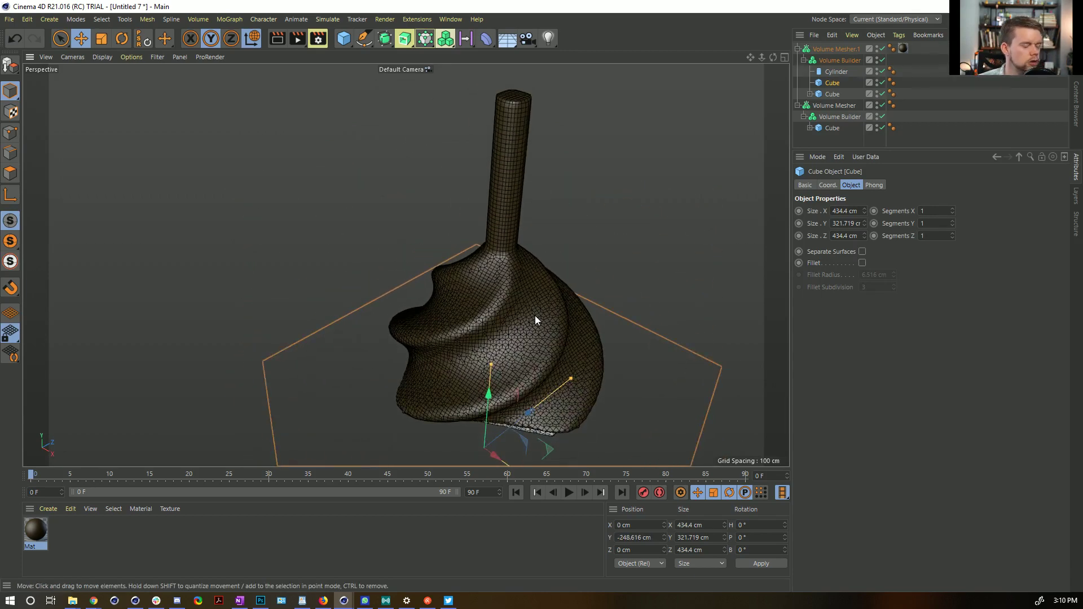
Save the scene in the SceneFiles folder as [6a]ChocolateCoating.c4d.
key(ctrl+s)
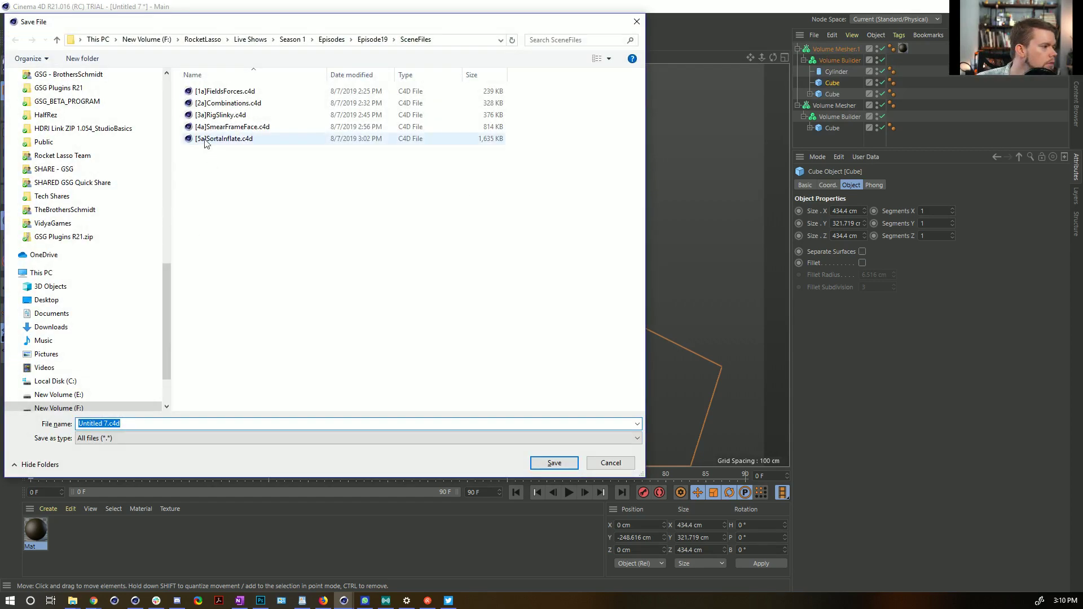
click(254, 138)
click(84, 424)
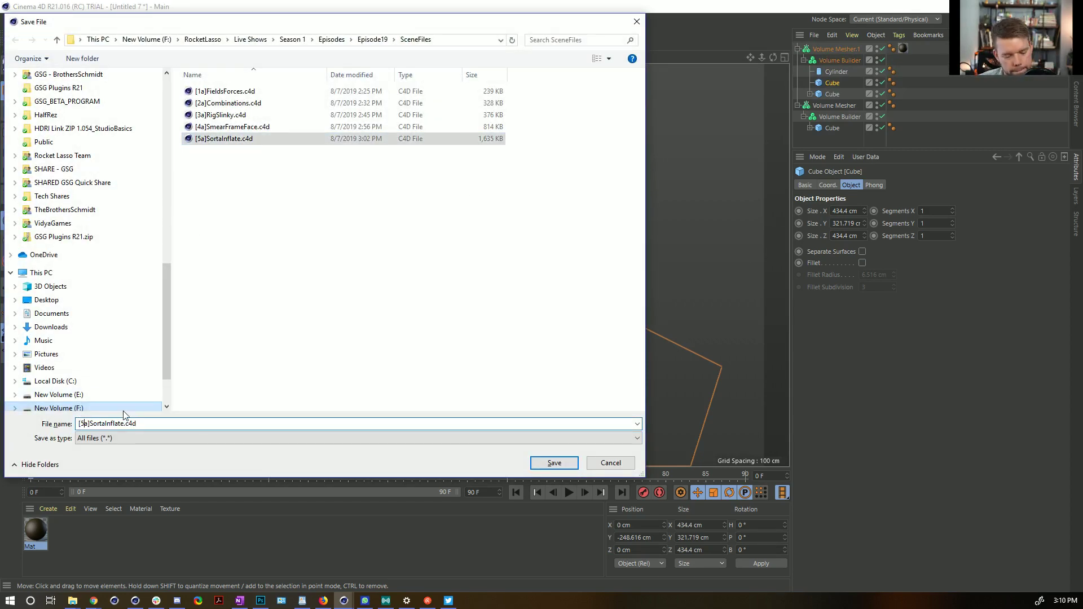
key(BackSpace)
text(6)
drag(124, 424, 92, 424)
text(ChocolateCoating)
key(Return)
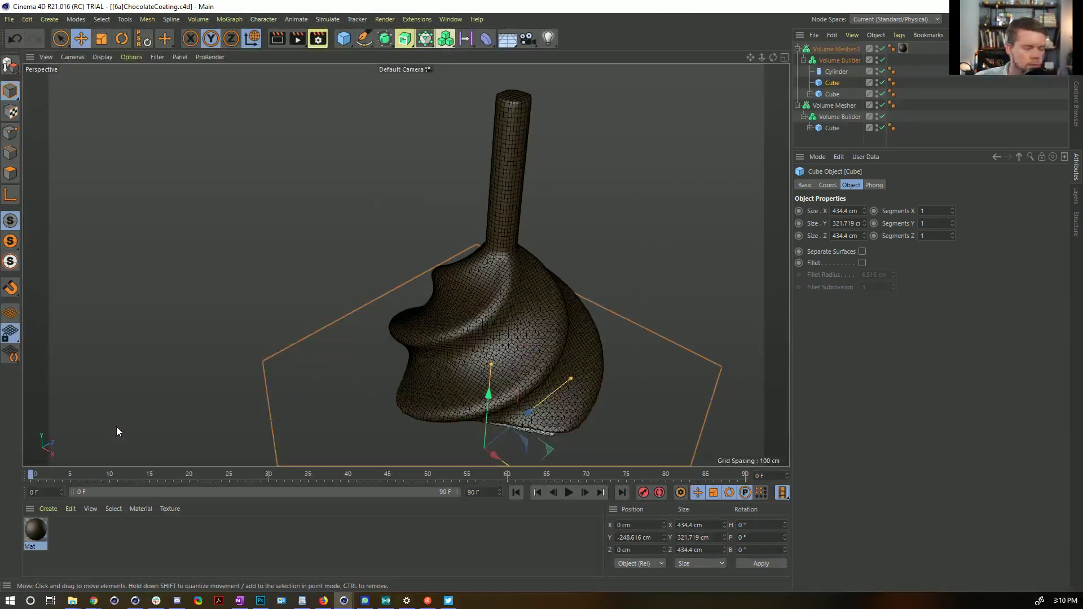
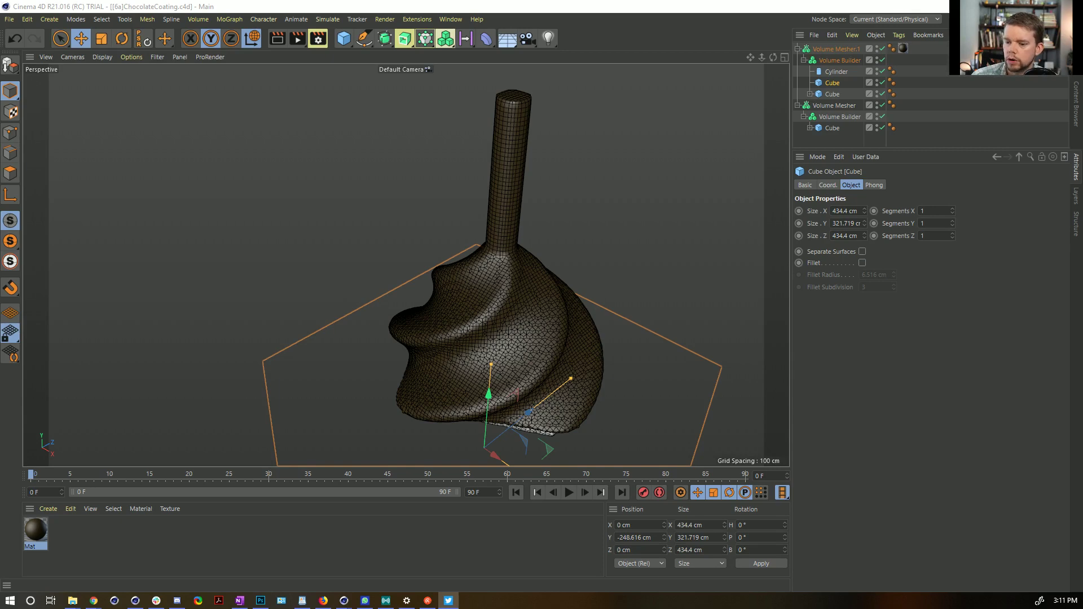
Look at the linked Facebook reference video and the Instagram artwork page in the browser, and return to Cinema 4D.
click(448, 600)
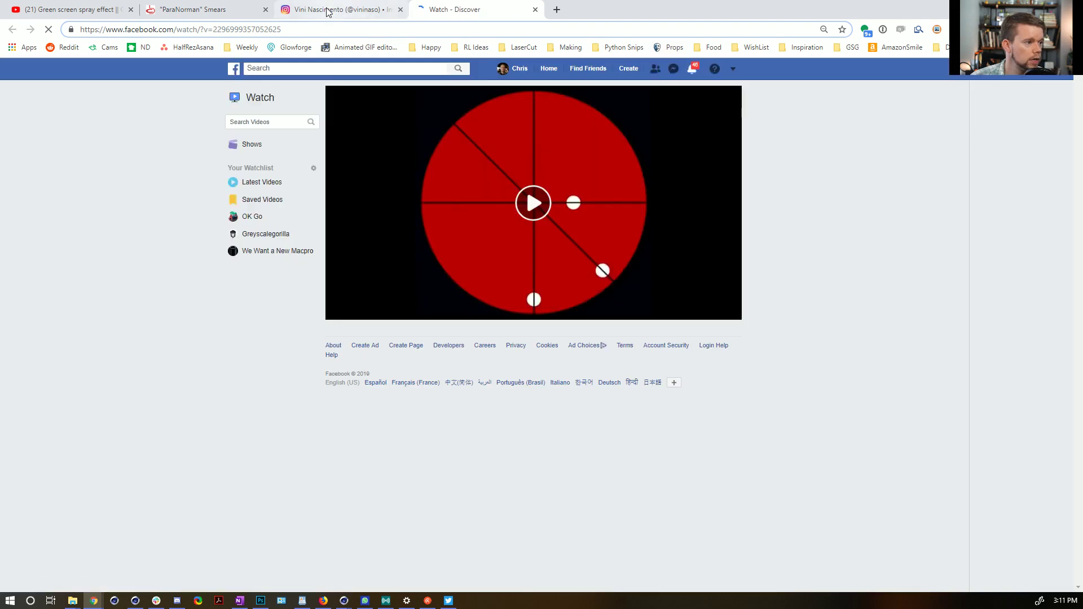
click(330, 11)
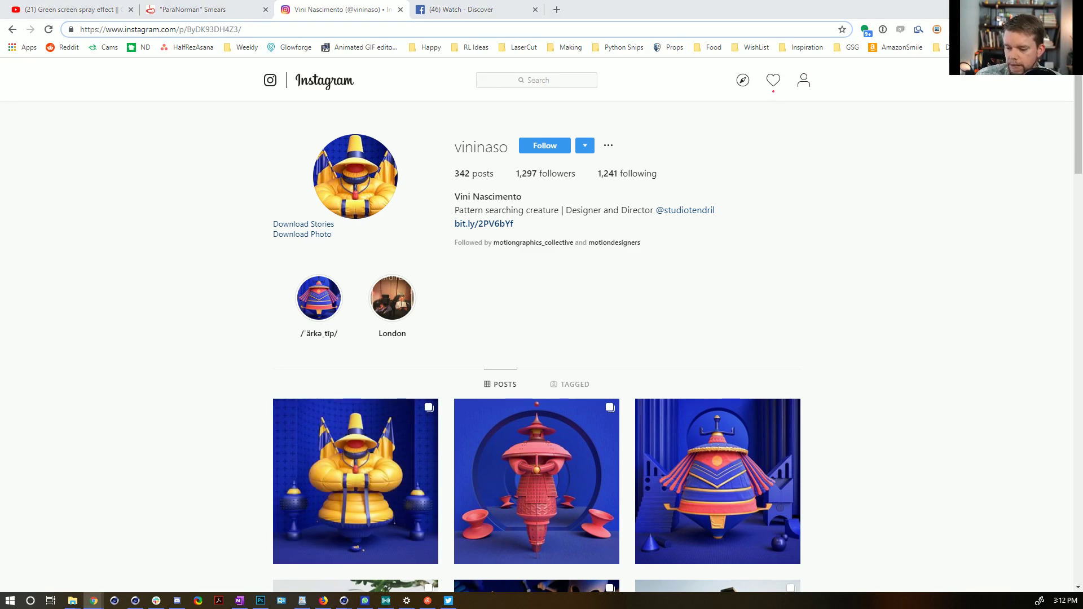
key(alt+Tab)
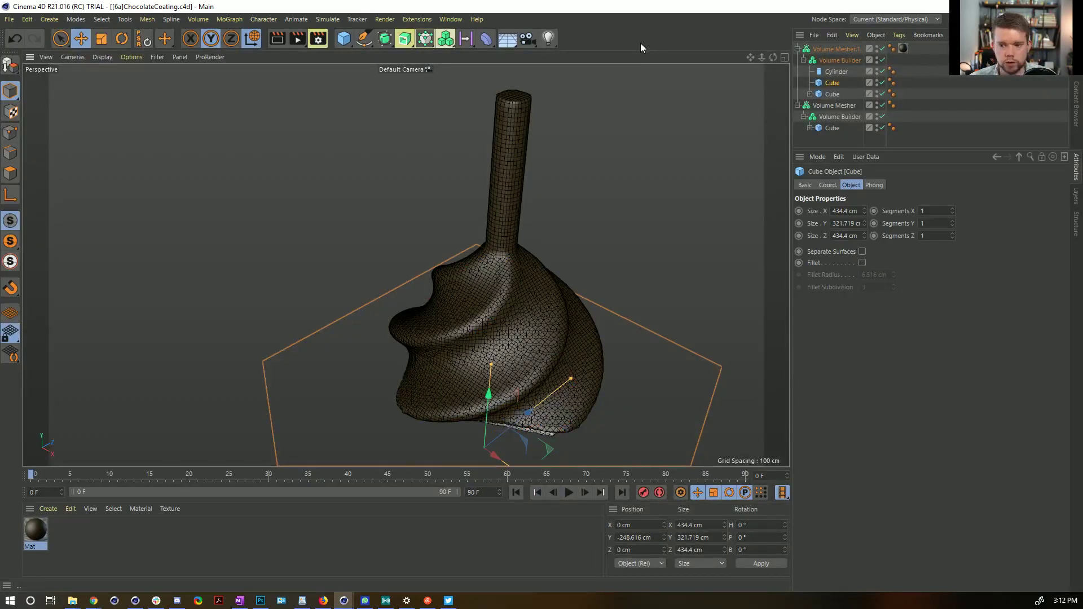
Create a new project and add a MoSpline with its display mode set to Line.
key(ctrl+n)
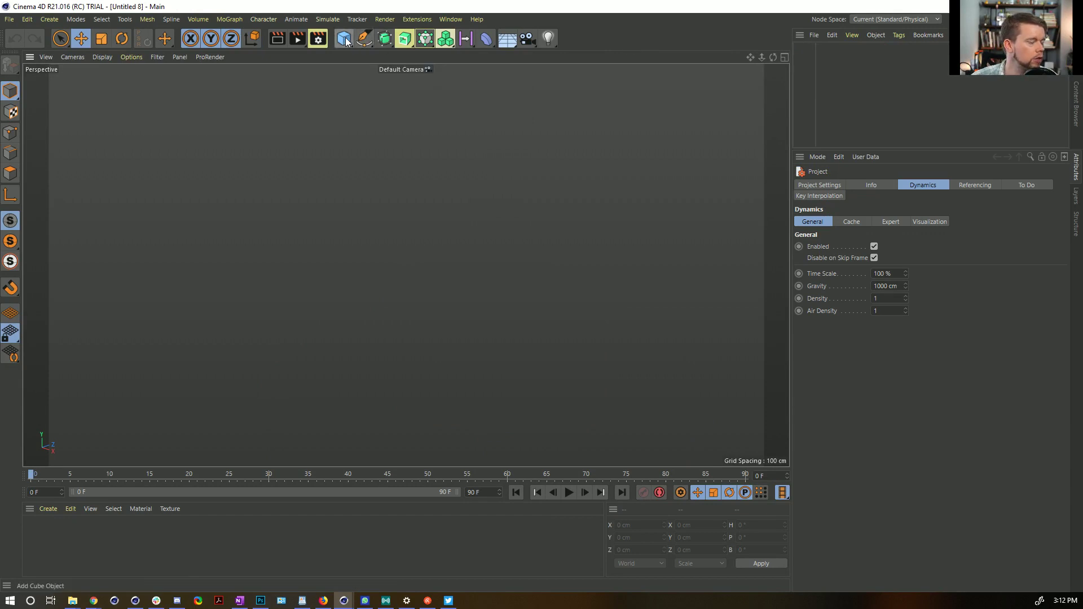
mouse_move(347, 38)
mouse_down()
mouse_move(361, 8)
mouse_move(394, 116)
mouse_move(483, 113)
mouse_move(480, 66)
mouse_move(480, 99)
mouse_move(333, 23)
mouse_up()
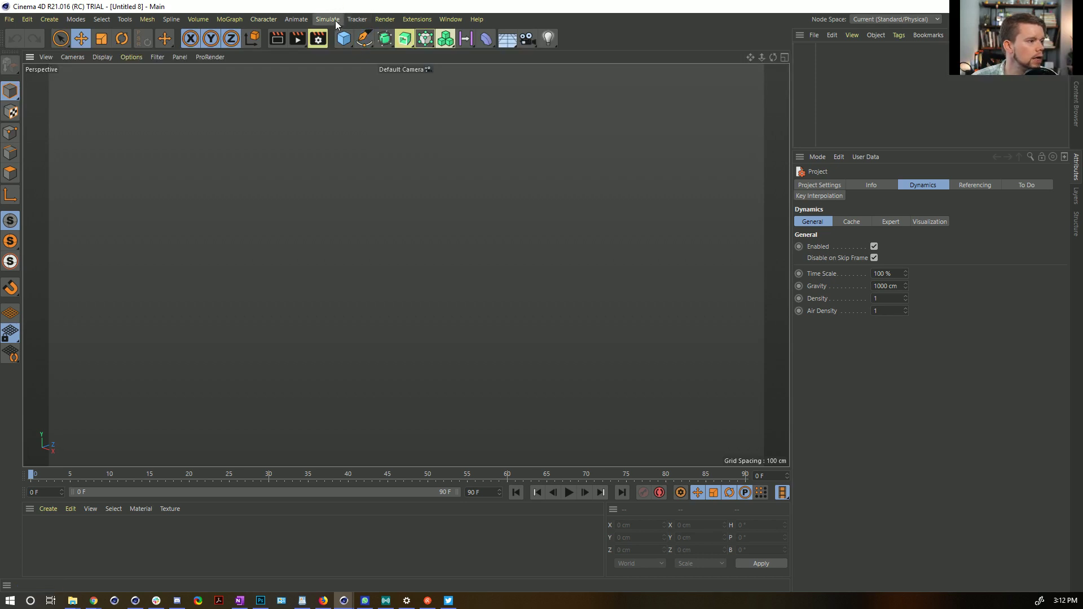
drag(445, 37, 549, 95)
click(887, 330)
click(890, 333)
Set the MoSpline's Start to -100% and its Steps to 2.
click(858, 238)
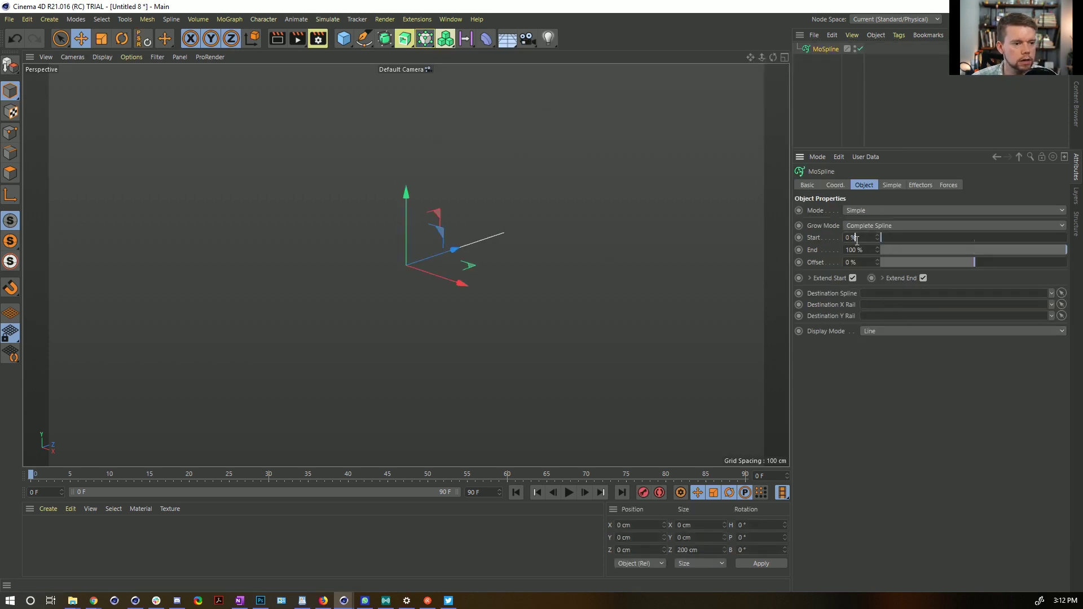
text(-100)
key(Return)
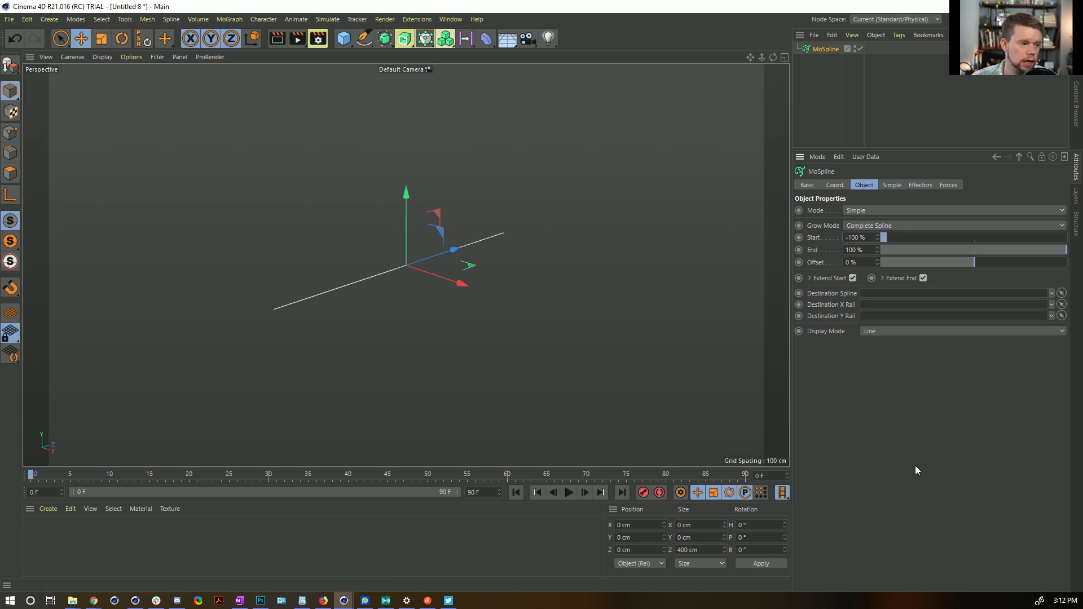
alt+drag(634, 183, 434, 263)
click(891, 185)
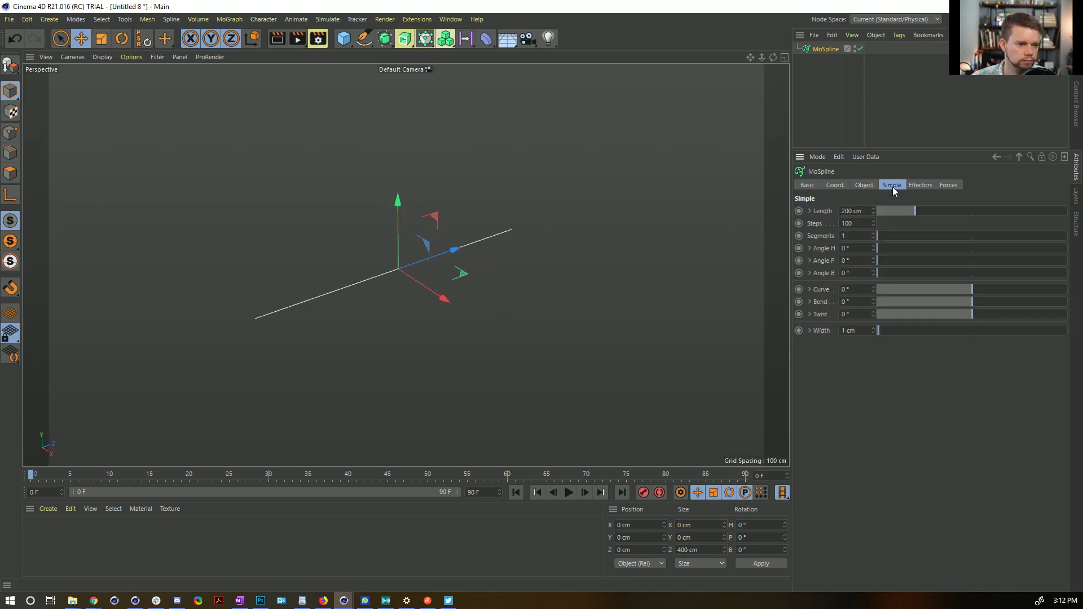
drag(874, 224, 874, 230)
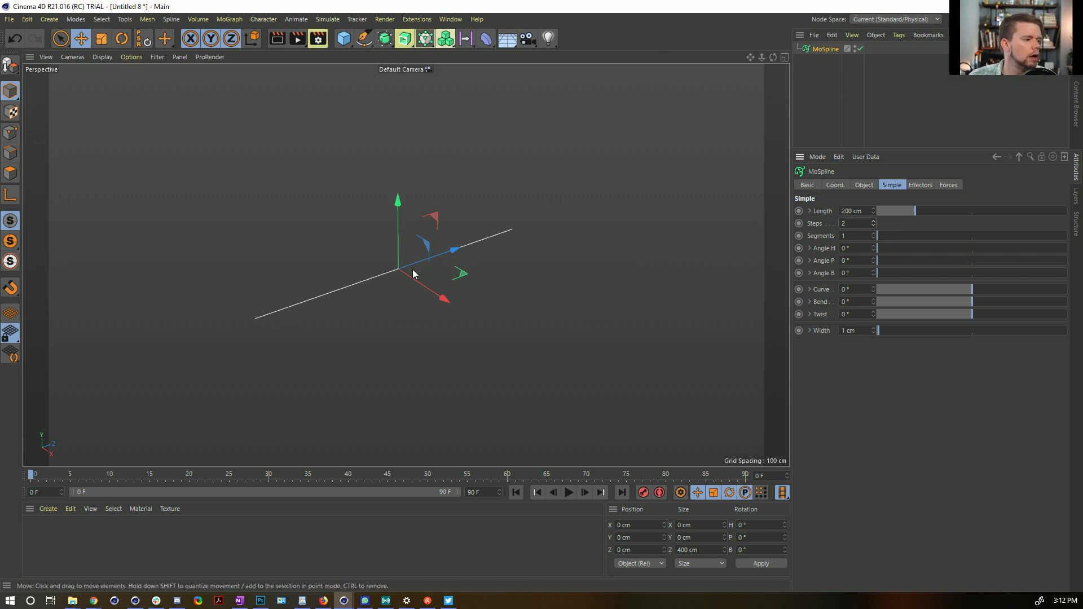
key(alt+Tab)
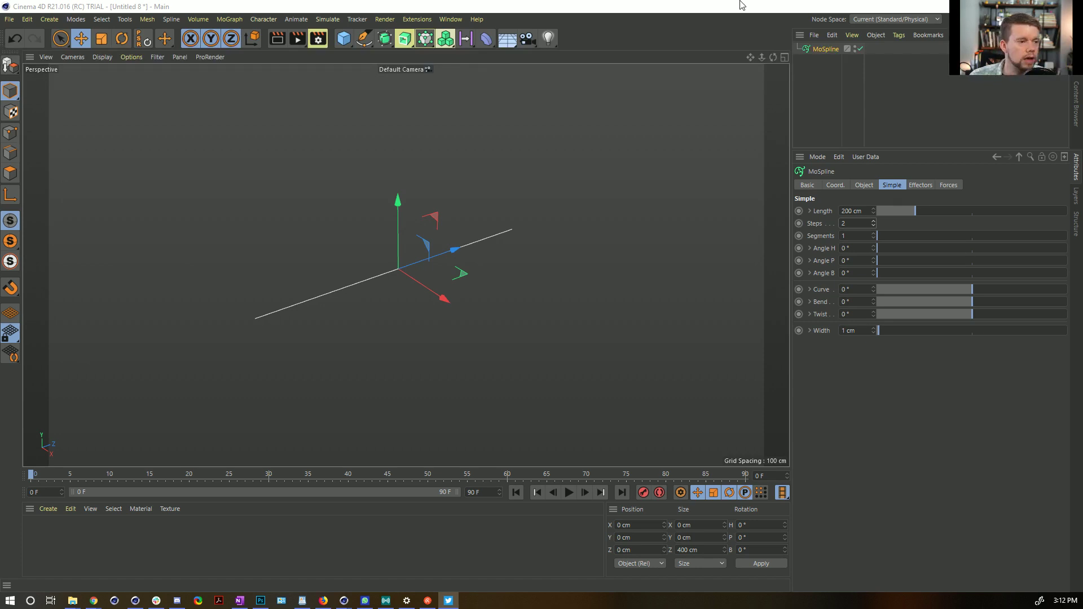
click(688, 35)
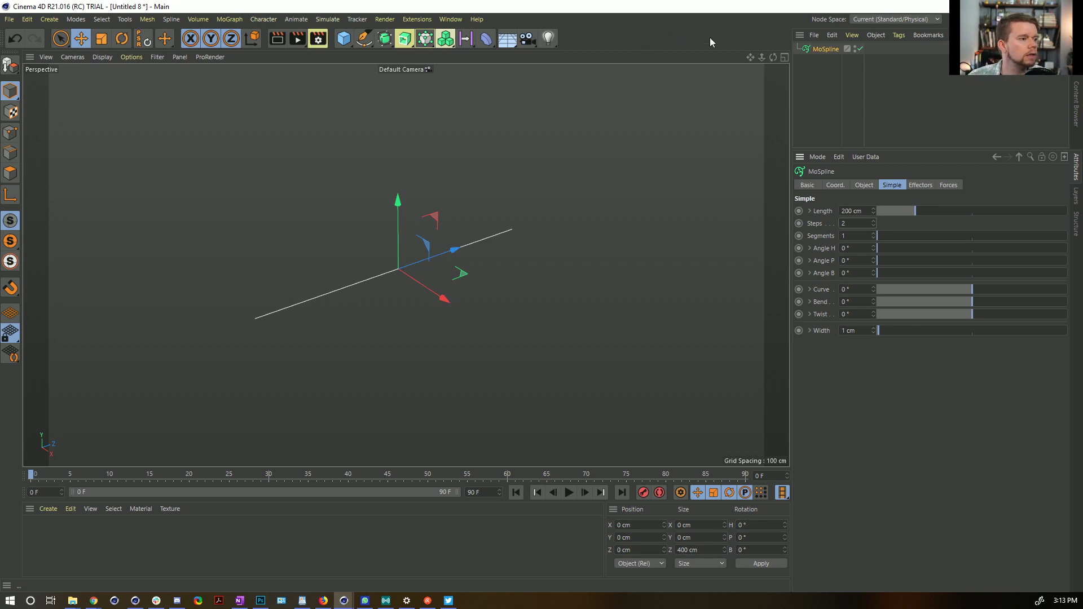
right_click(817, 48)
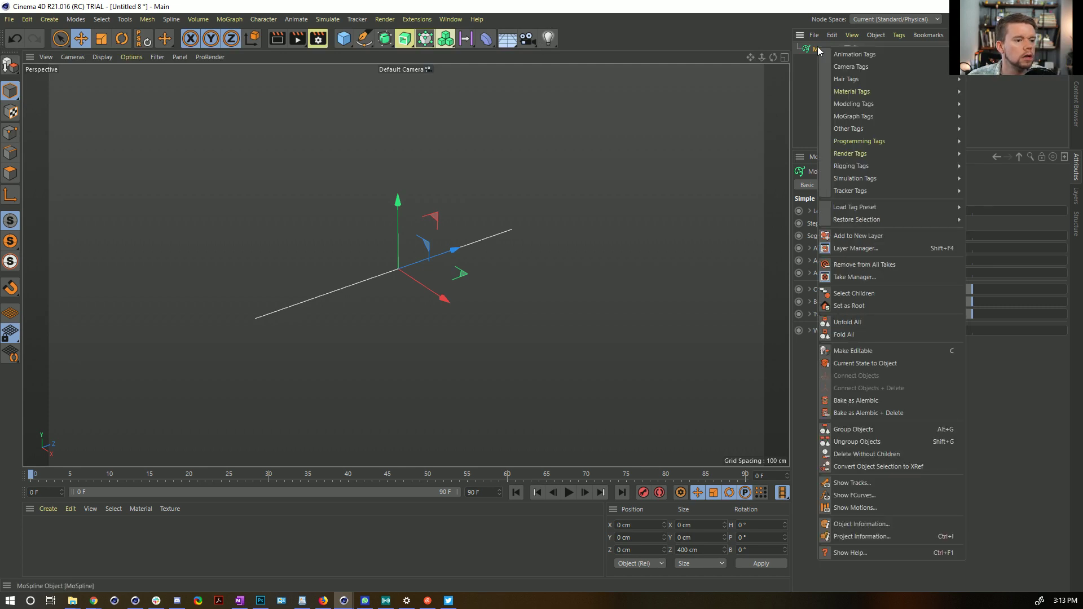
click(684, 18)
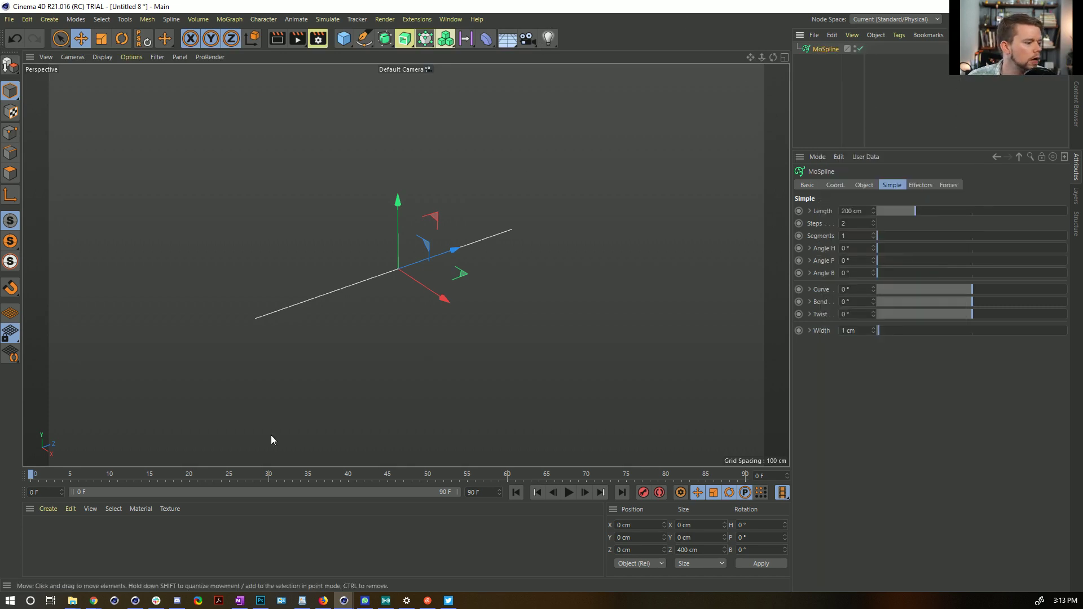
Switch to Cinema 4D R20 and add a MoSpline with display mode Line and Start at -100%.
click(135, 600)
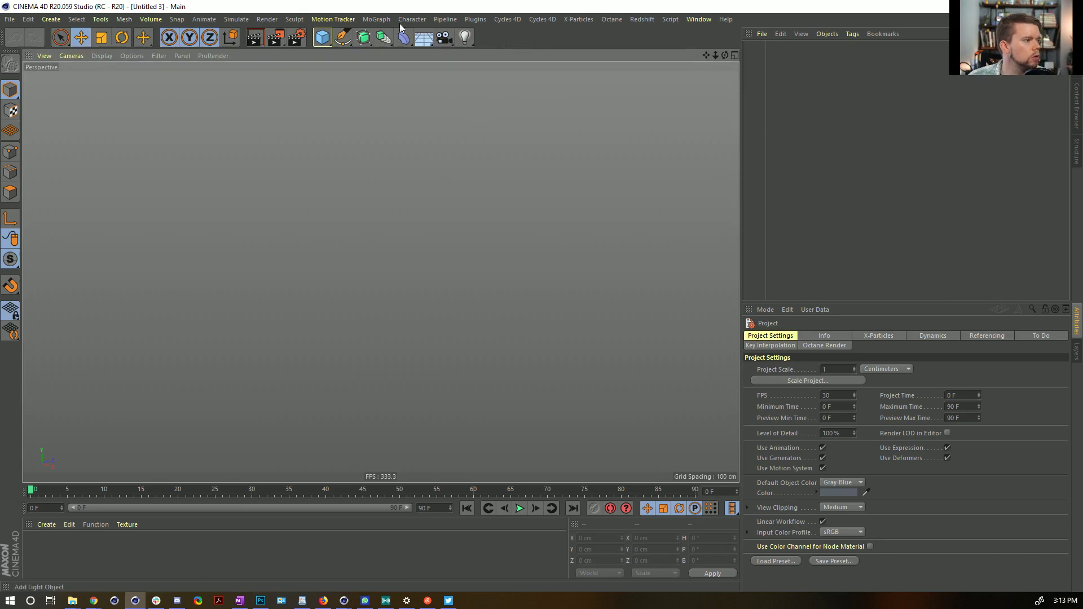
click(371, 20)
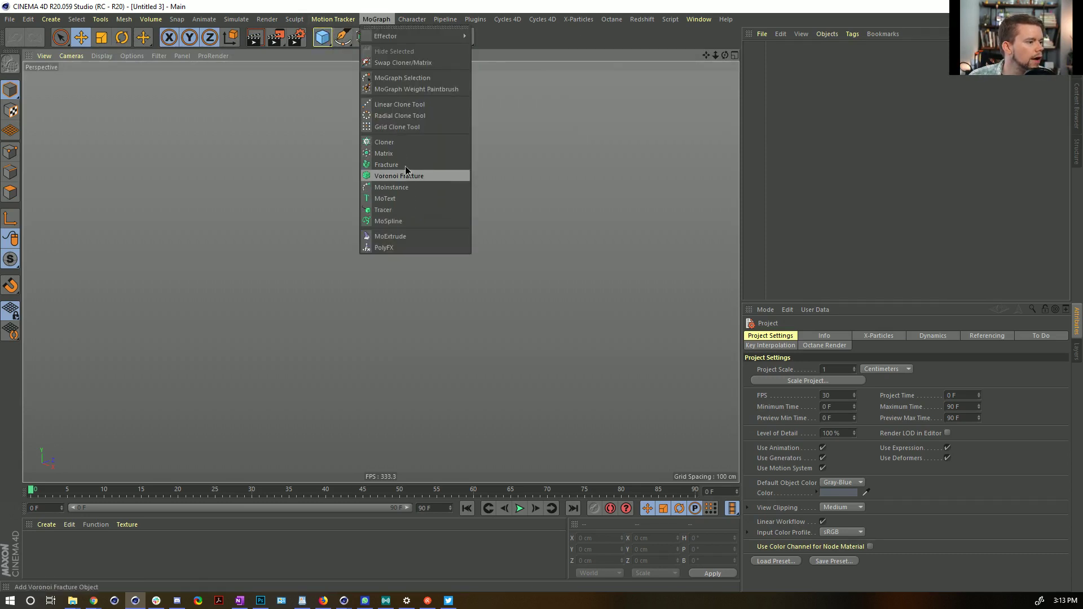
click(428, 221)
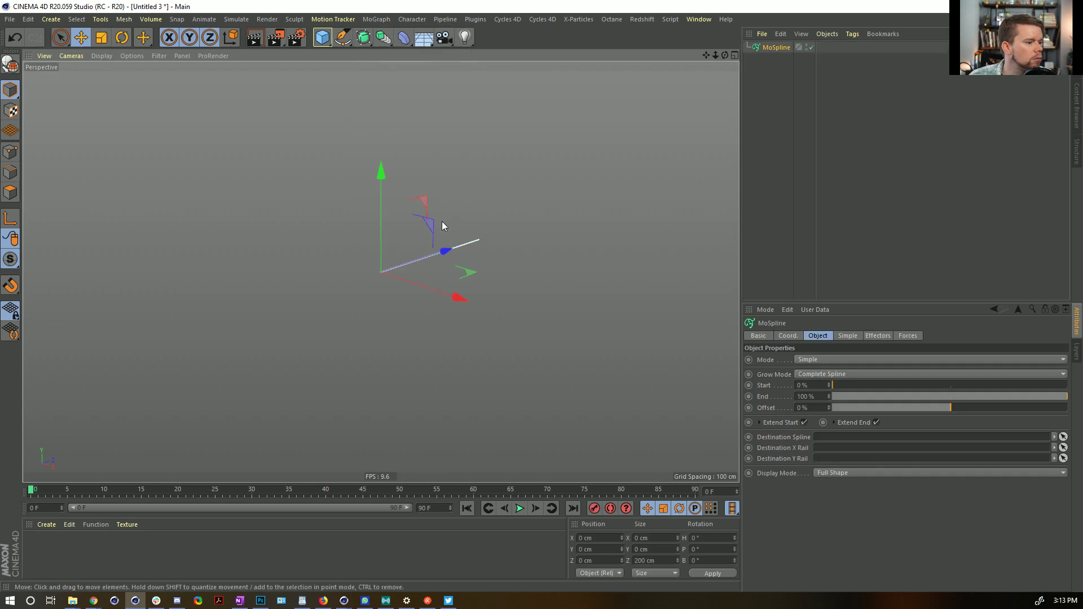
click(844, 475)
click(841, 488)
click(818, 359)
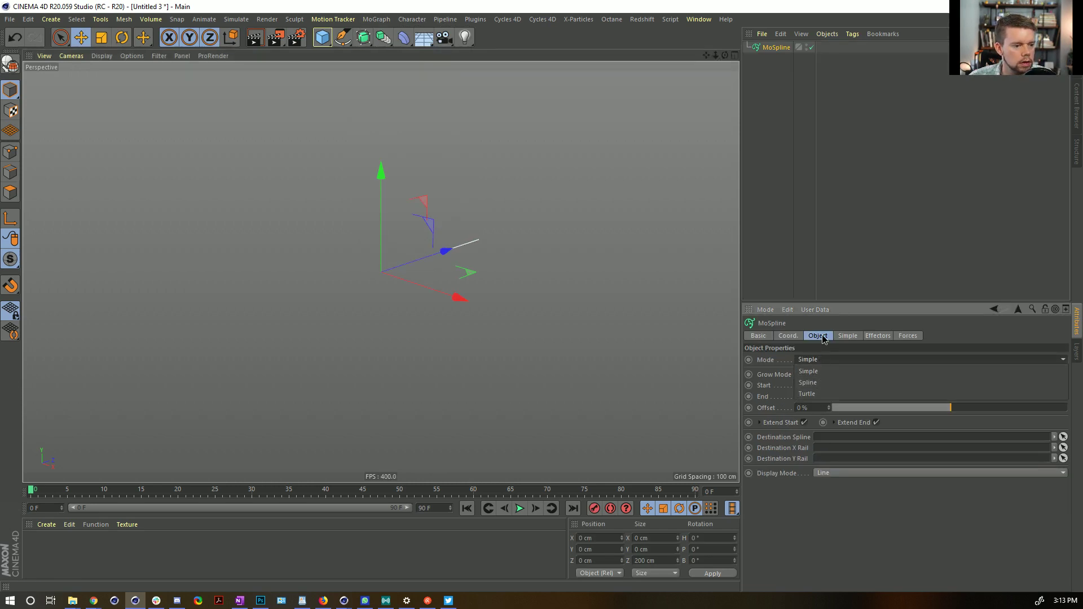
click(825, 371)
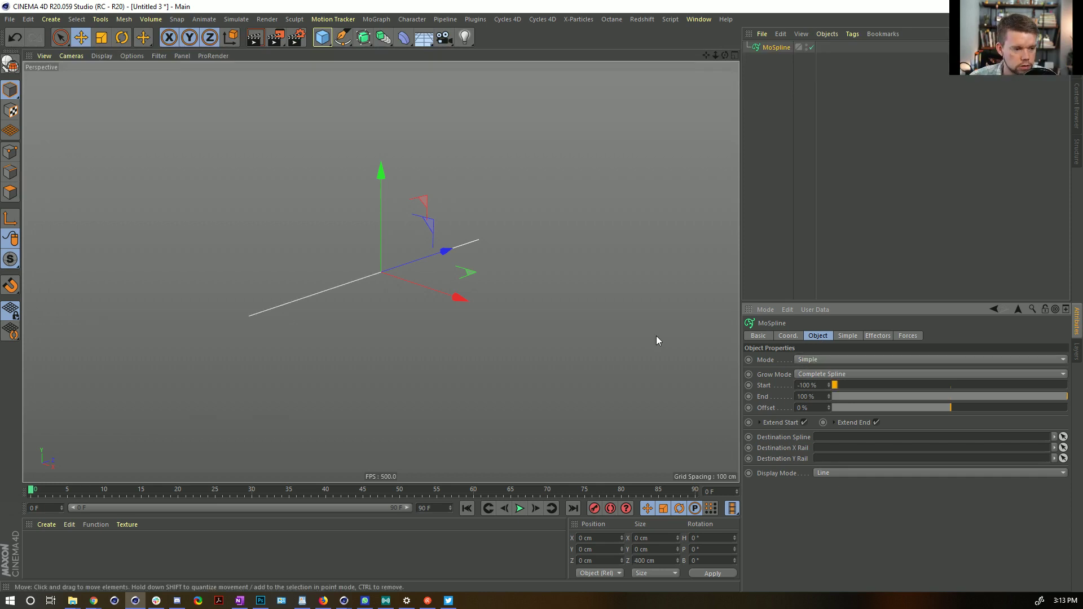
Add a sphere with a radius of 20 cm and apply a new default material to it.
drag(322, 38, 549, 73)
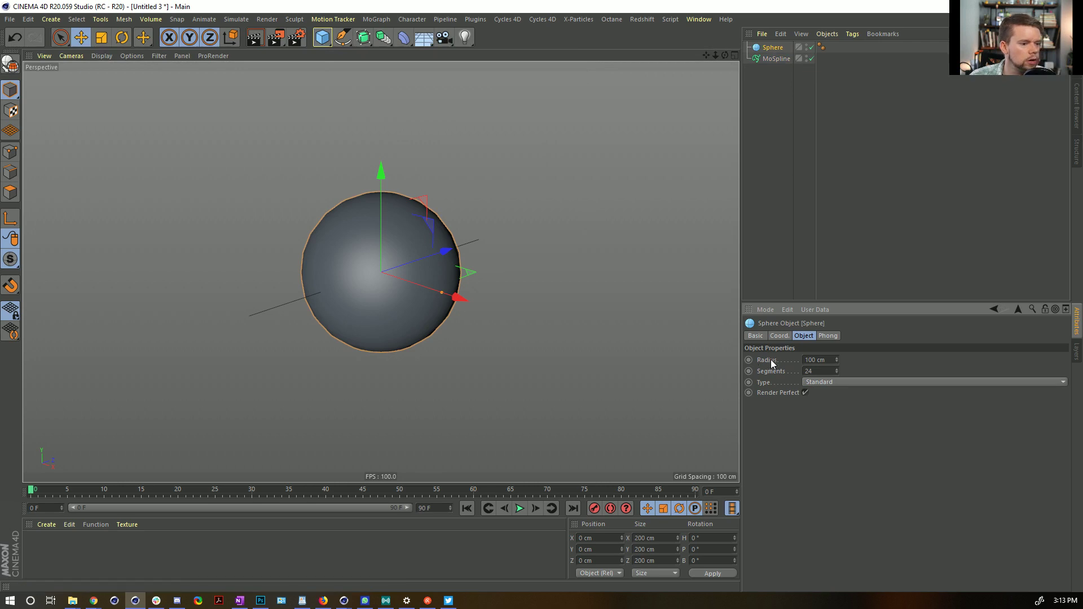
drag(826, 361, 761, 358)
text(20)
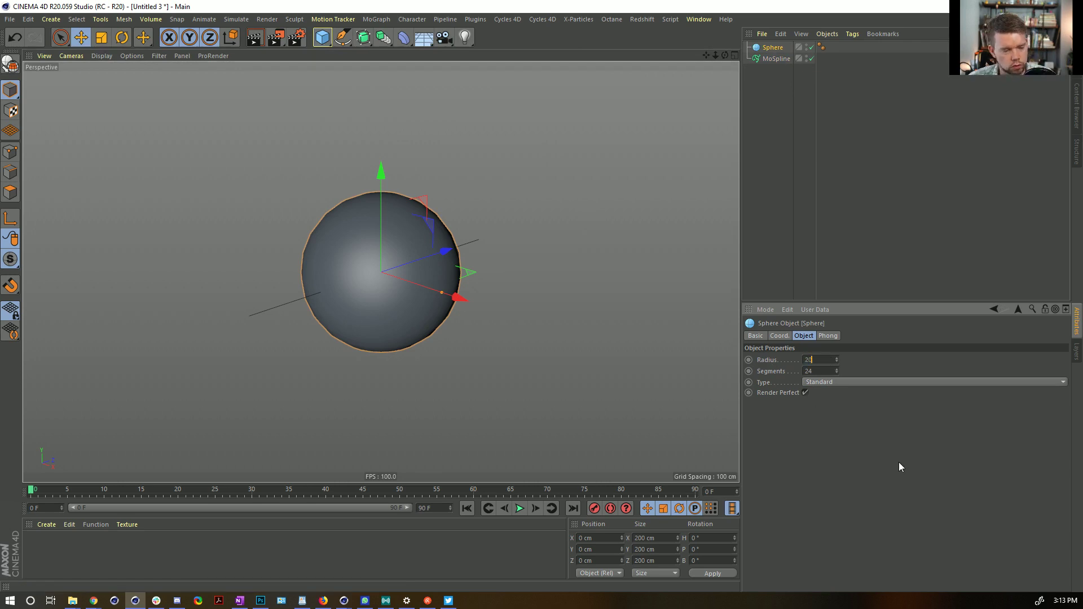
key(Return)
double_click(133, 546)
drag(45, 546, 372, 274)
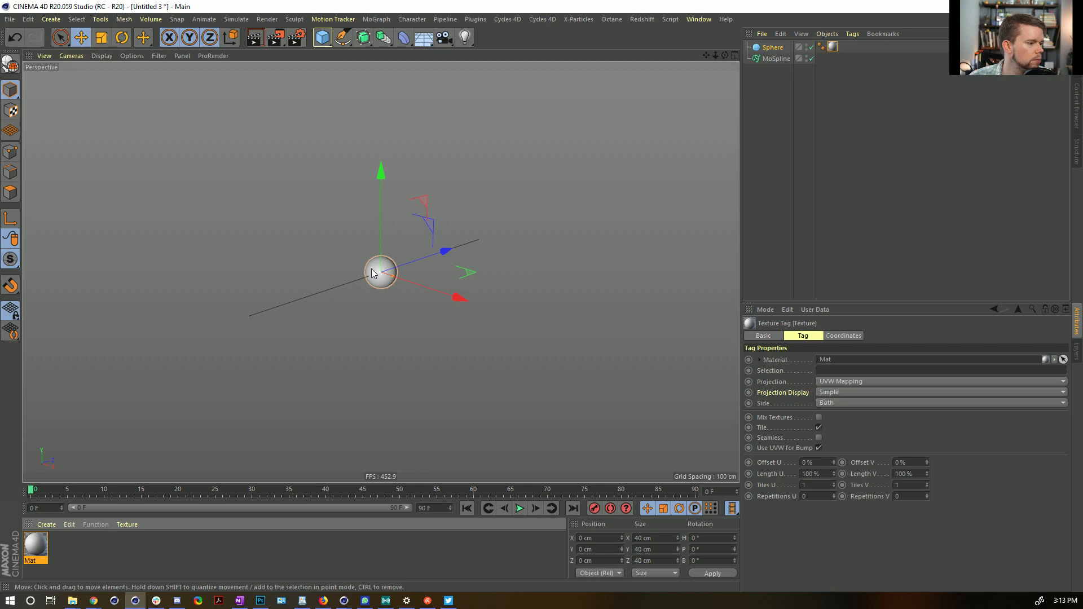
Give the sphere an Align to Spline tag and a Signal tag.
right_click(776, 49)
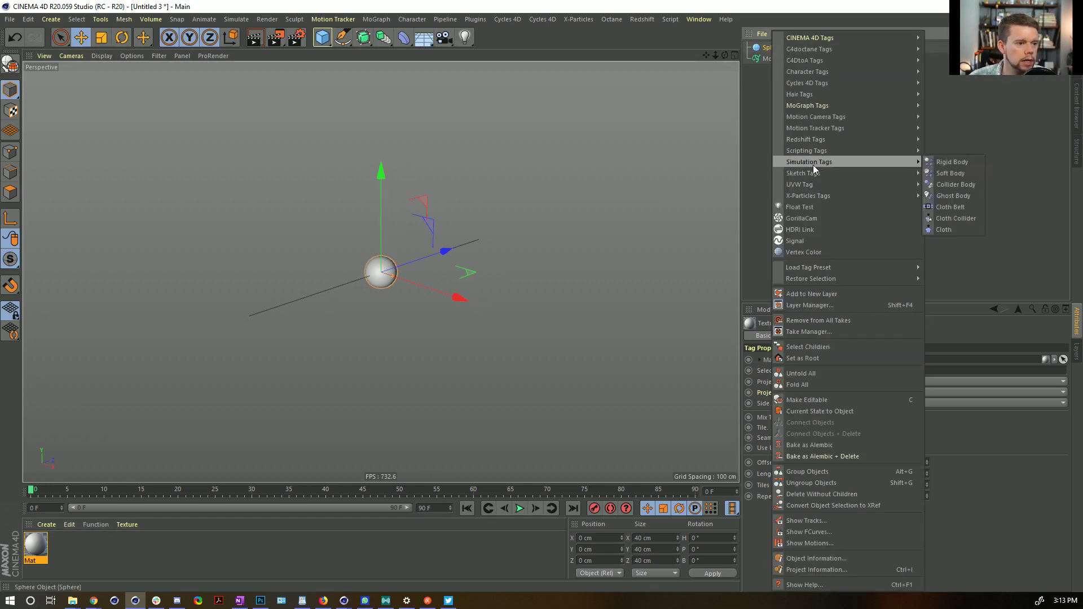
mouse_move(817, 60)
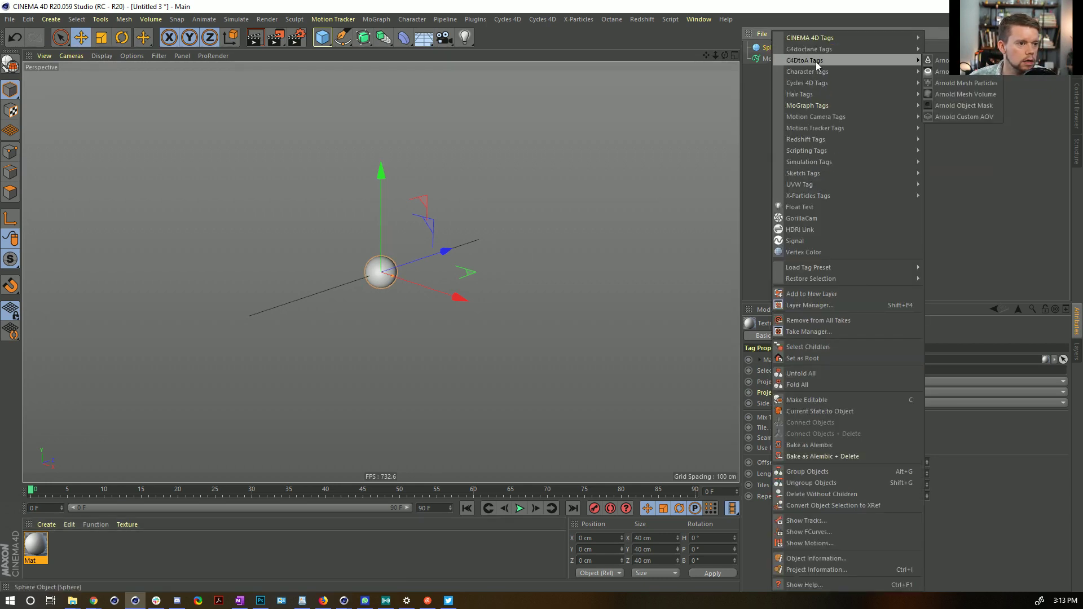
mouse_move(827, 38)
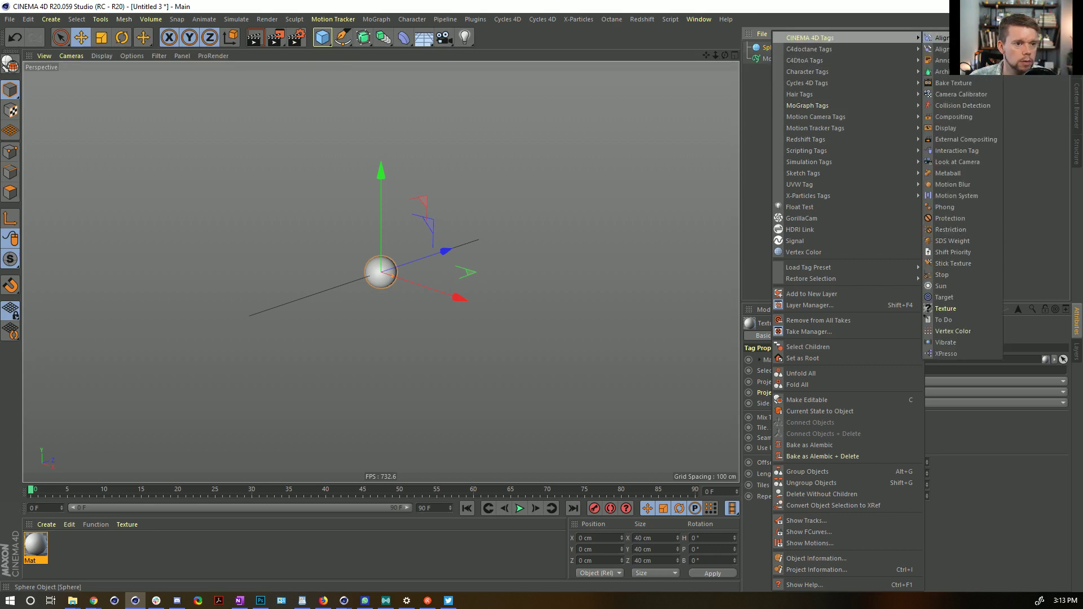
click(953, 49)
click(767, 48)
right_click(766, 48)
mouse_move(813, 40)
click(792, 242)
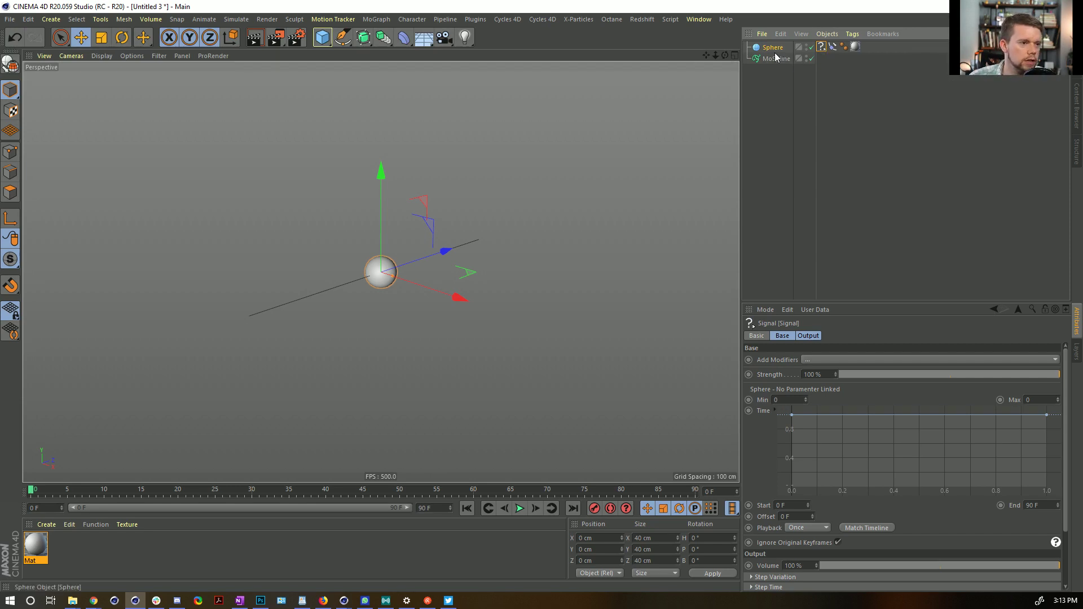
Set the sphere's radius to 10 cm and assign the MoSpline as its Align to Spline path.
alt+drag(401, 264, 512, 231)
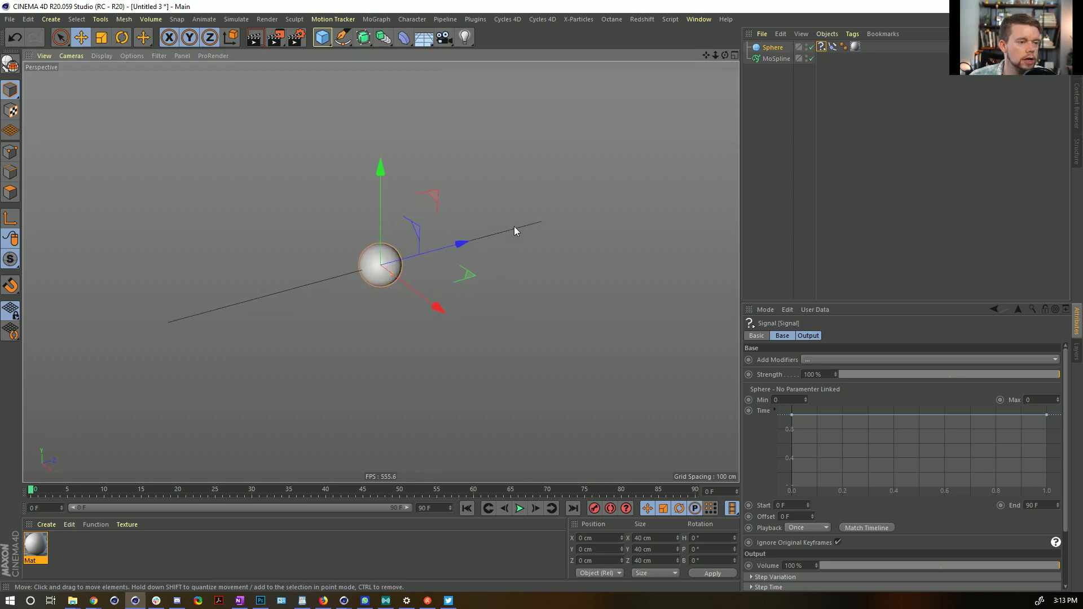
click(770, 47)
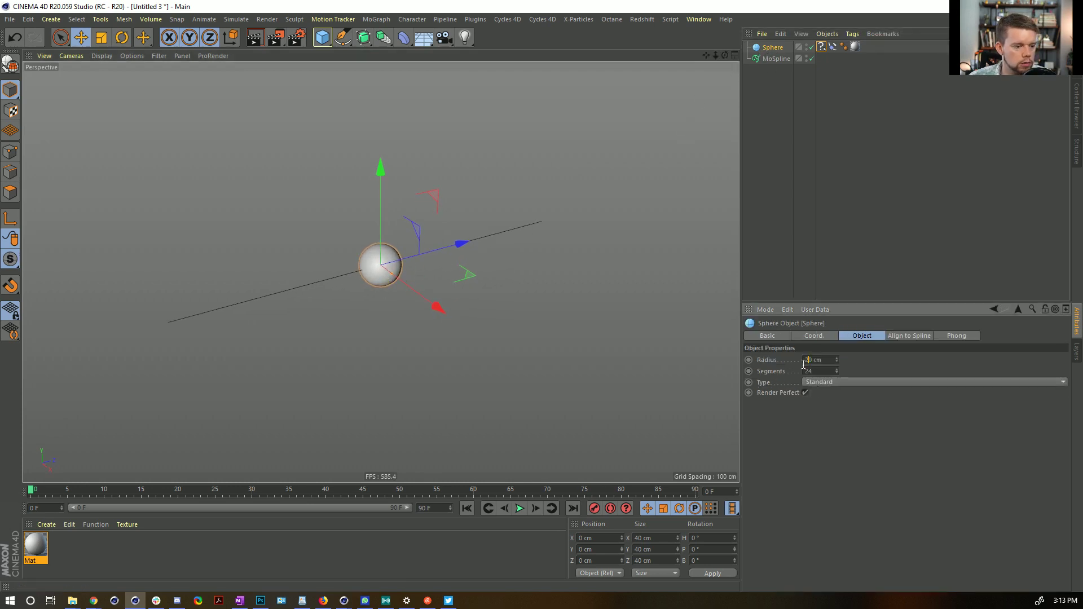
click(832, 47)
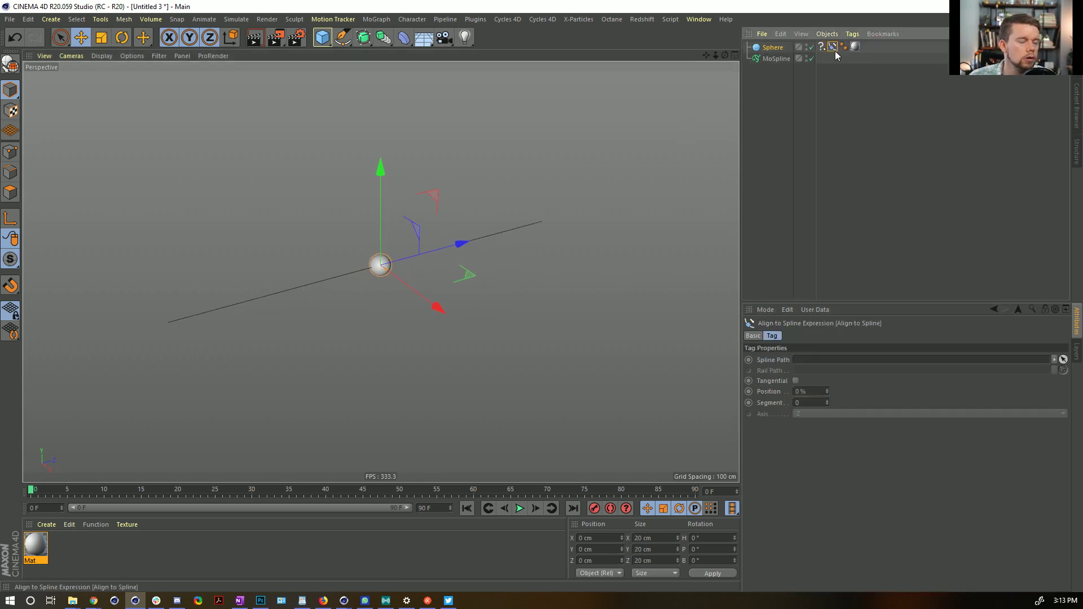
drag(776, 59, 808, 366)
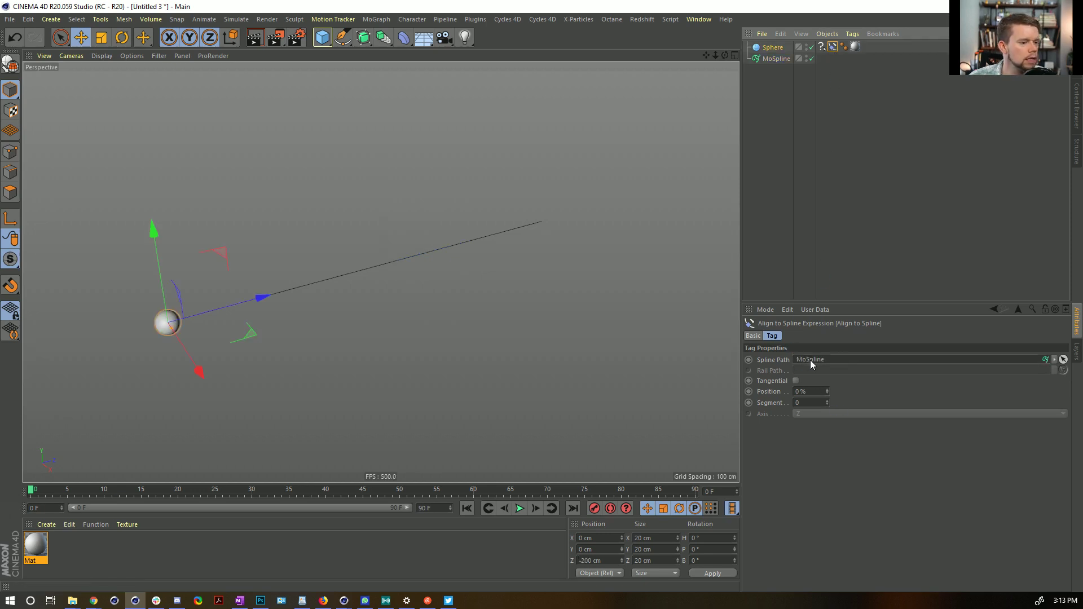
Add a Sin modifier to the sphere's Signal tag and link the Align to Spline Position parameter to it.
click(821, 48)
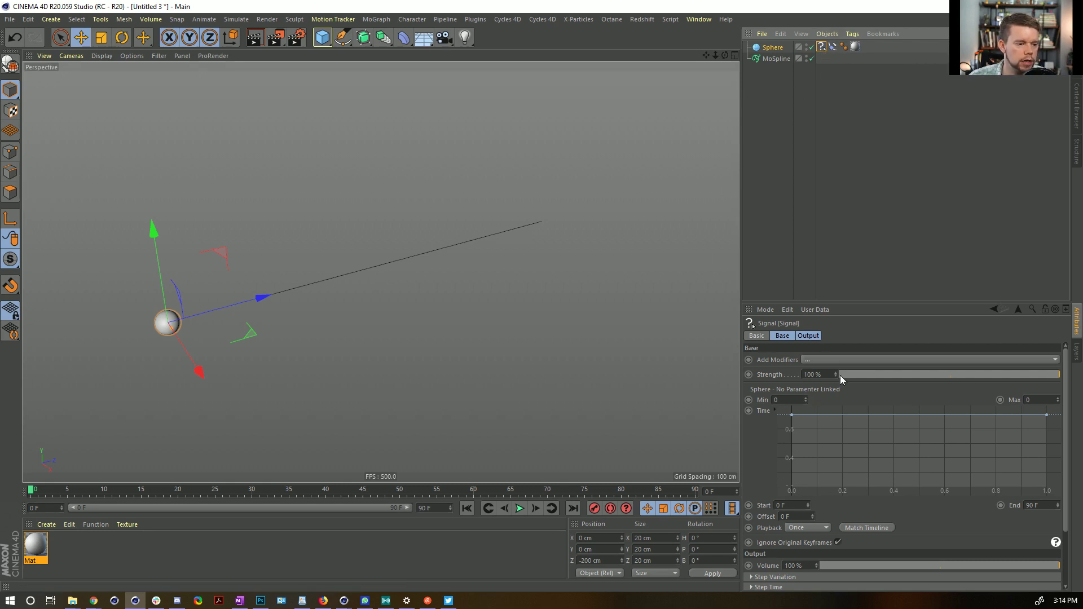
click(826, 364)
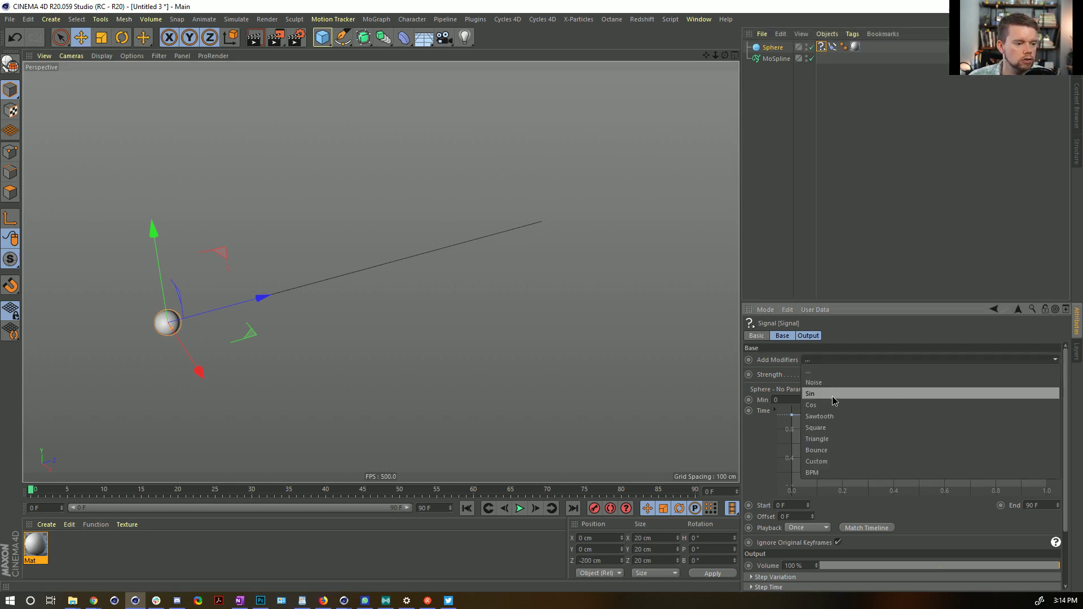
click(832, 396)
click(808, 337)
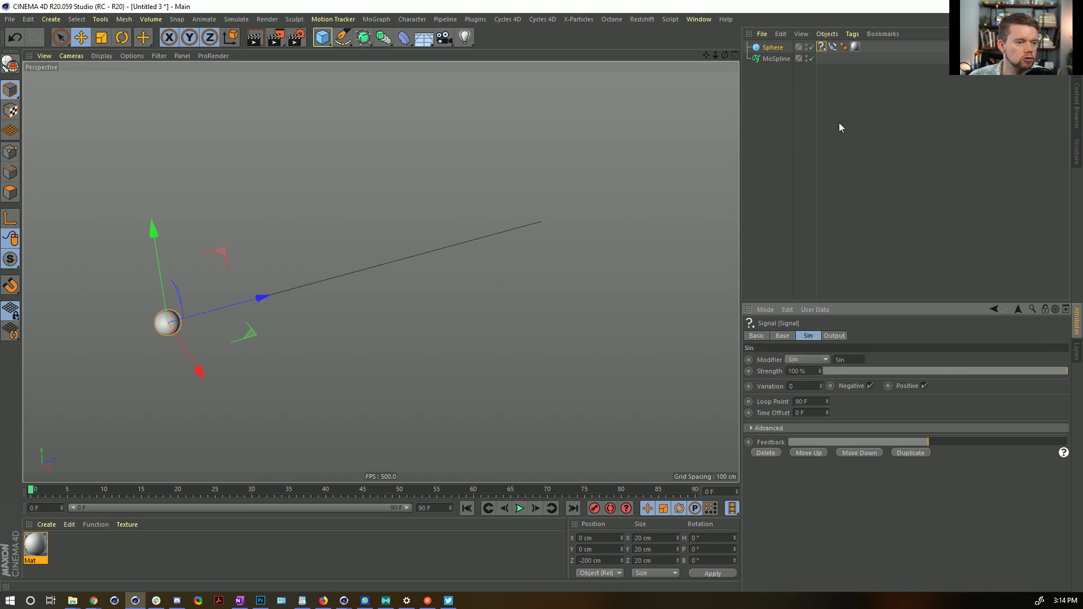
click(832, 48)
drag(776, 394, 821, 48)
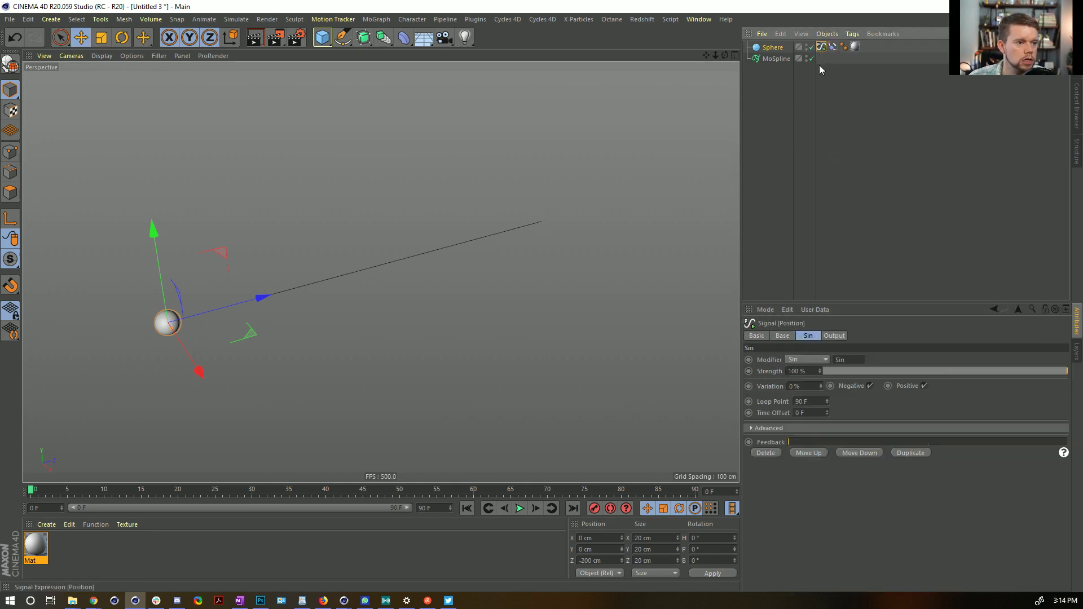
Set the Signal tag's Min and Max to 50% and its Sin Variation to 50%.
click(784, 336)
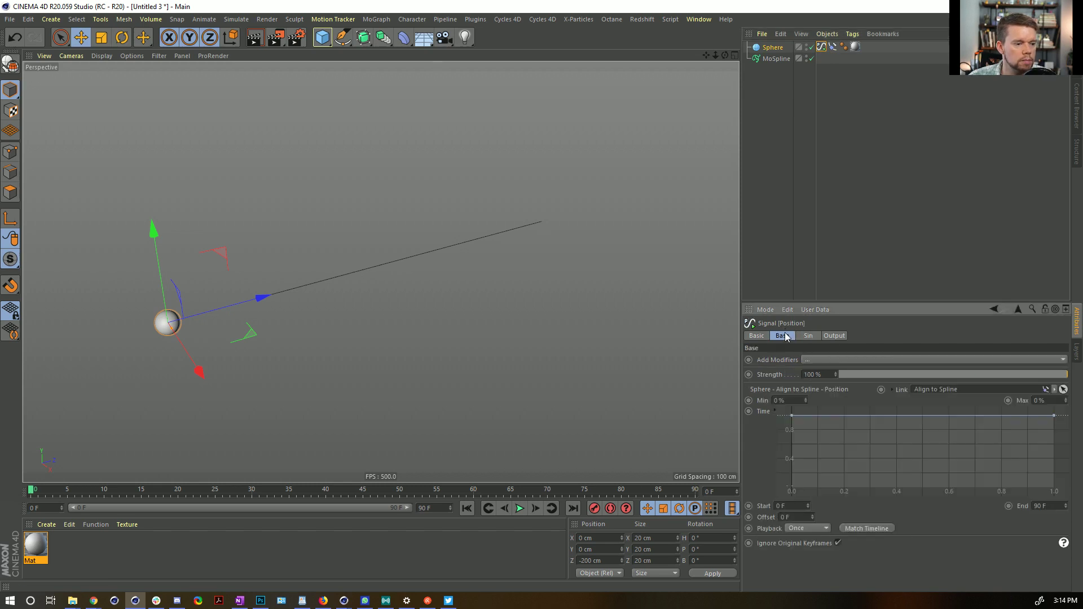
double_click(795, 399)
text(50)
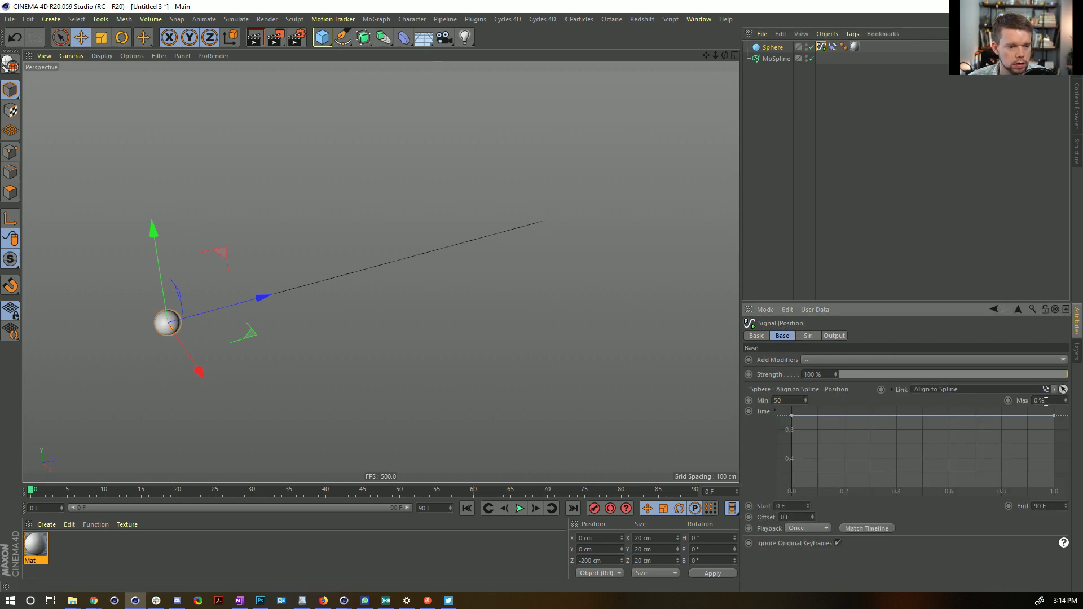
text(50)
key(Return)
click(807, 336)
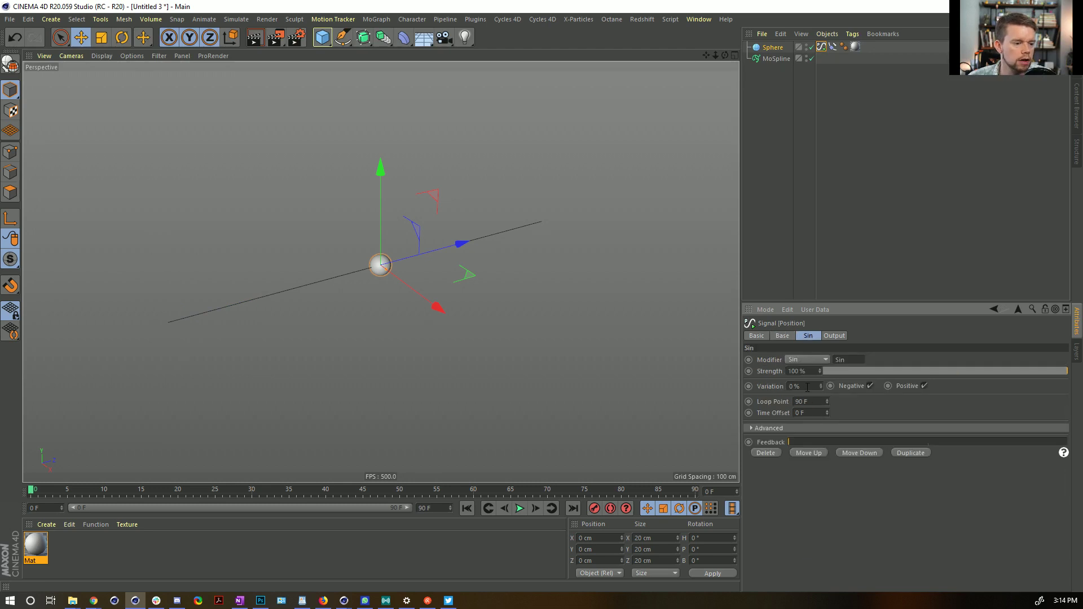
text(50)
key(Return)
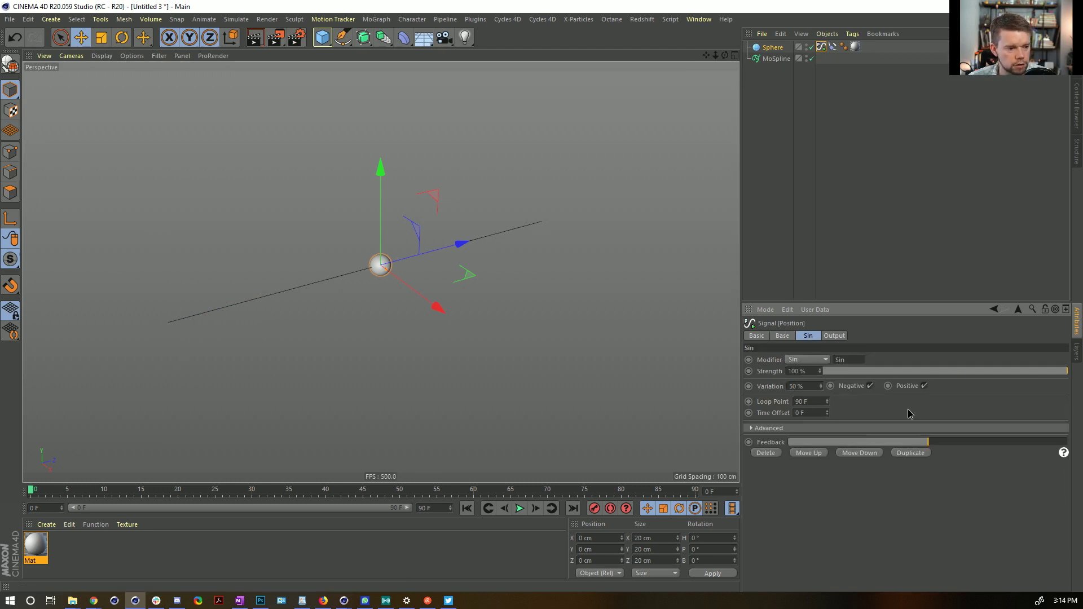
Play the animation and convert the sphere's signal output to keyframes.
click(520, 509)
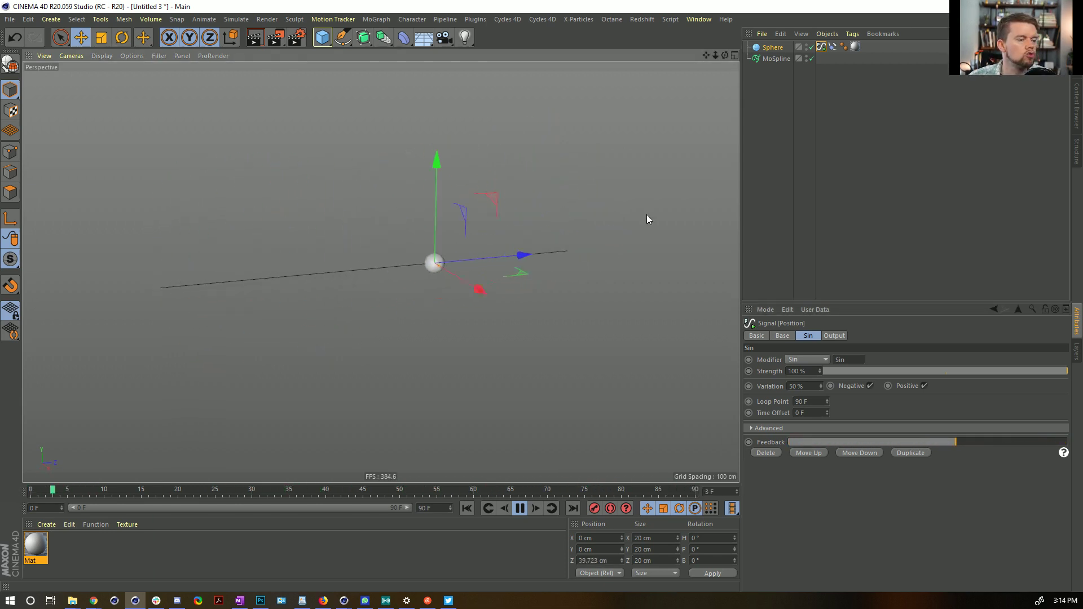
click(834, 336)
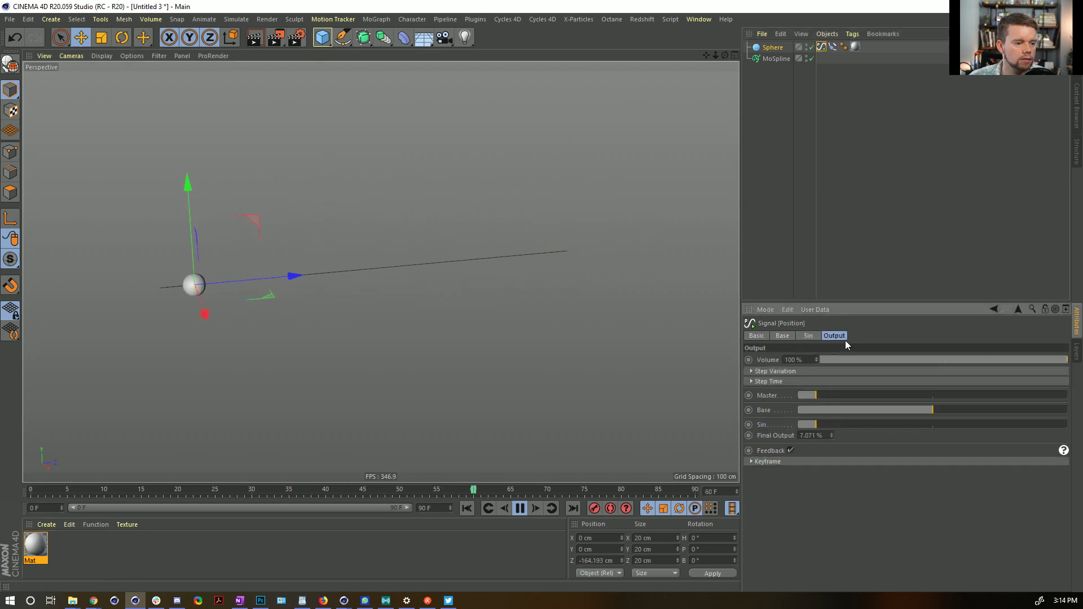
click(777, 460)
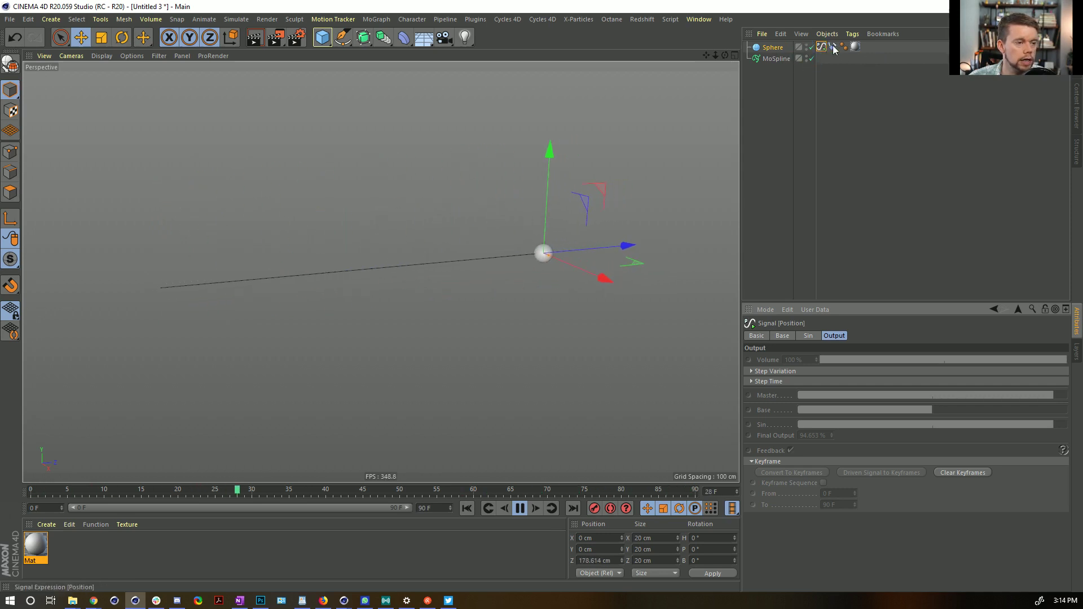
Add a Cloner, group the sphere and MoSpline in a null, and place that null inside the Cloner.
click(372, 23)
click(389, 142)
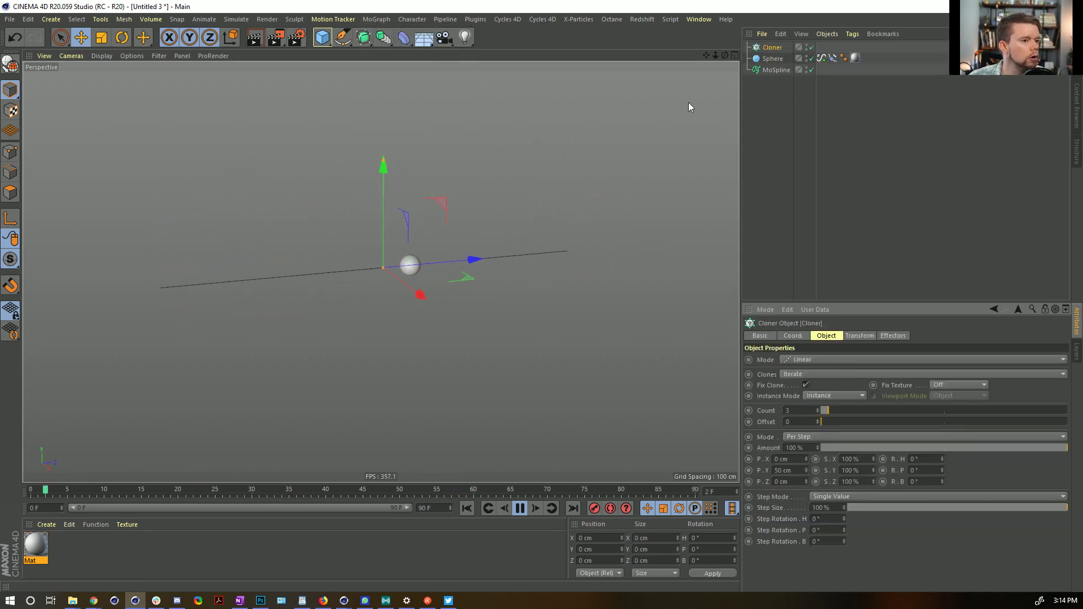
click(777, 64)
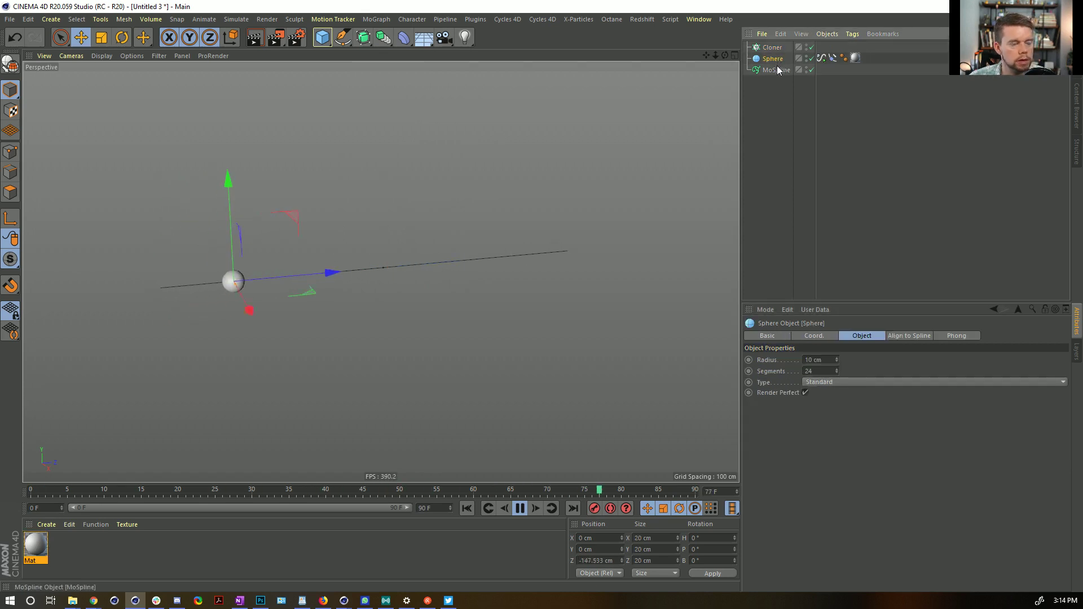
click(778, 70)
key(alt+g)
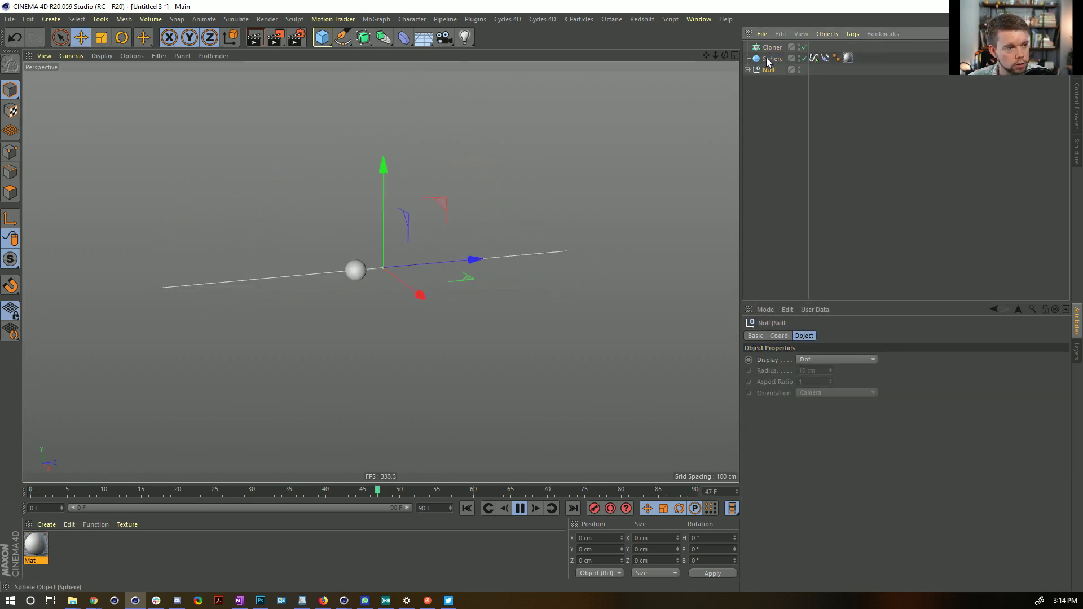
drag(772, 58, 771, 47)
click(772, 47)
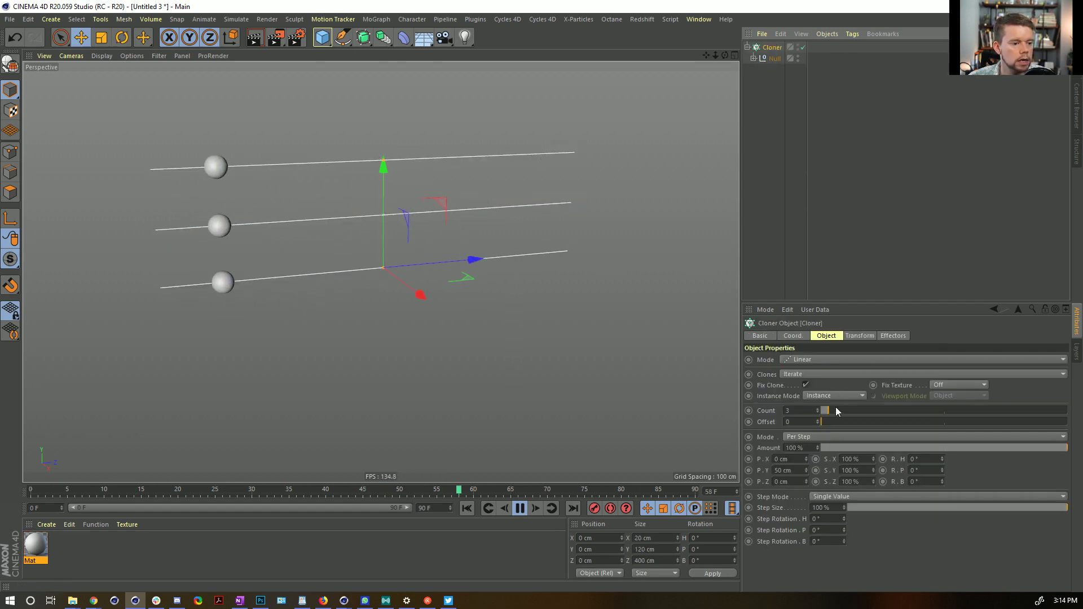
Try offsetting the clones' animation with the Cloner's Transform Time value.
alt+drag(429, 222, 459, 232)
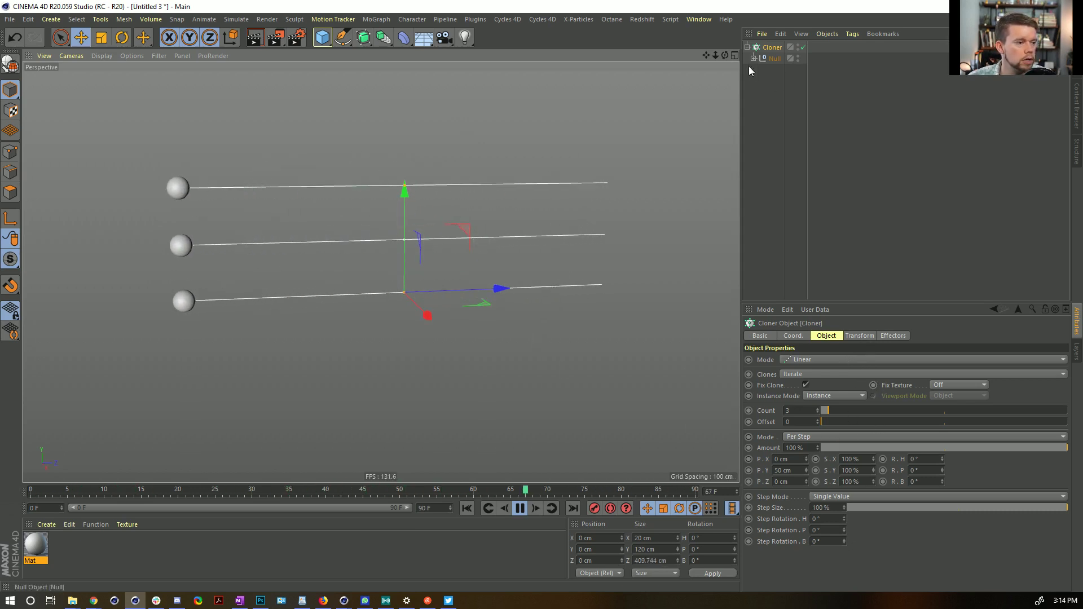
click(860, 335)
click(826, 336)
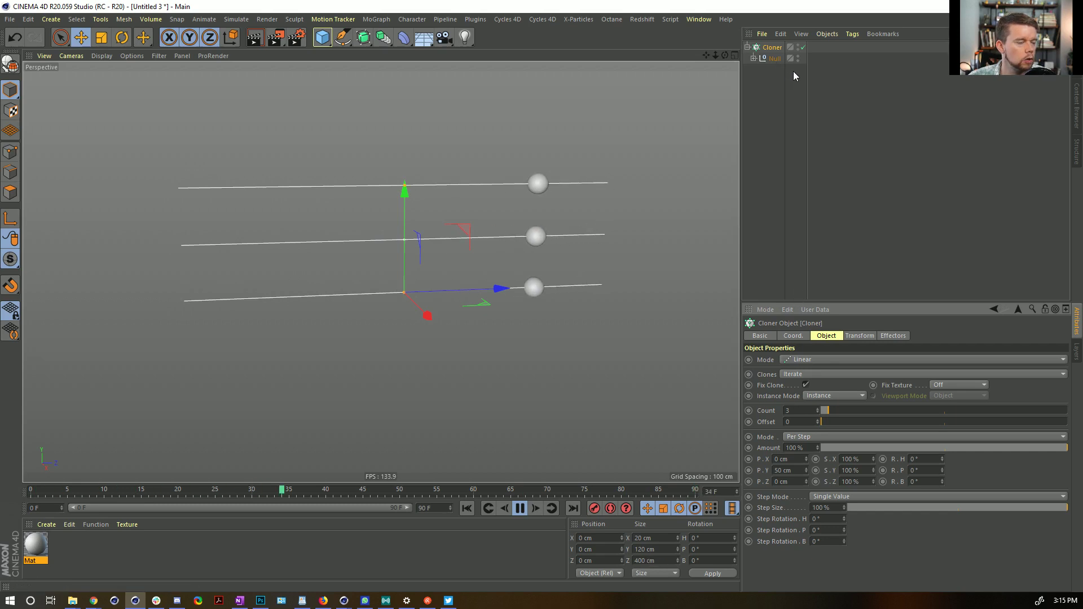
click(753, 58)
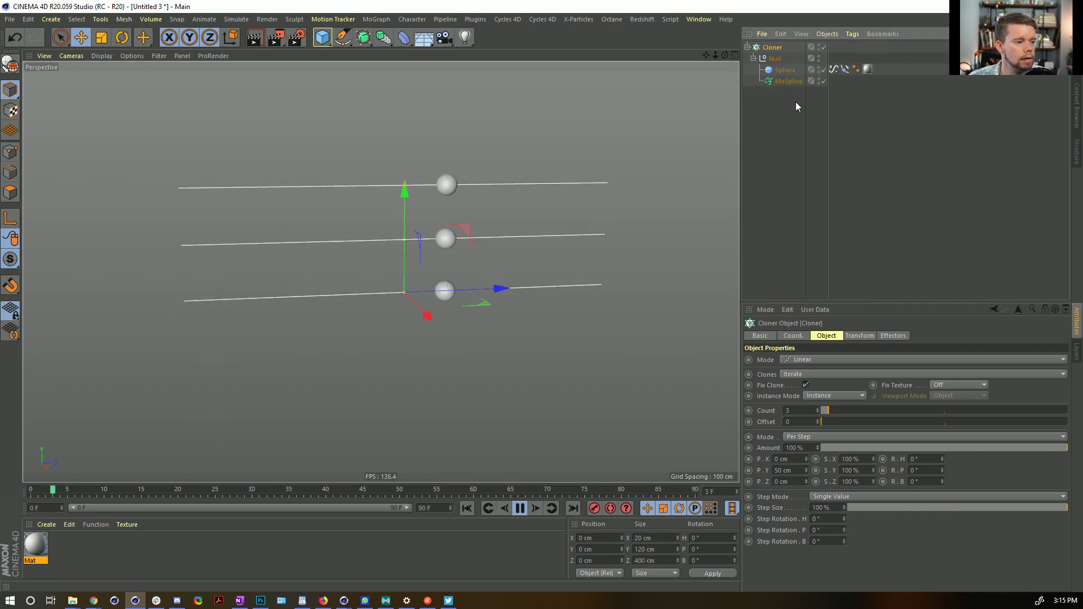
click(753, 58)
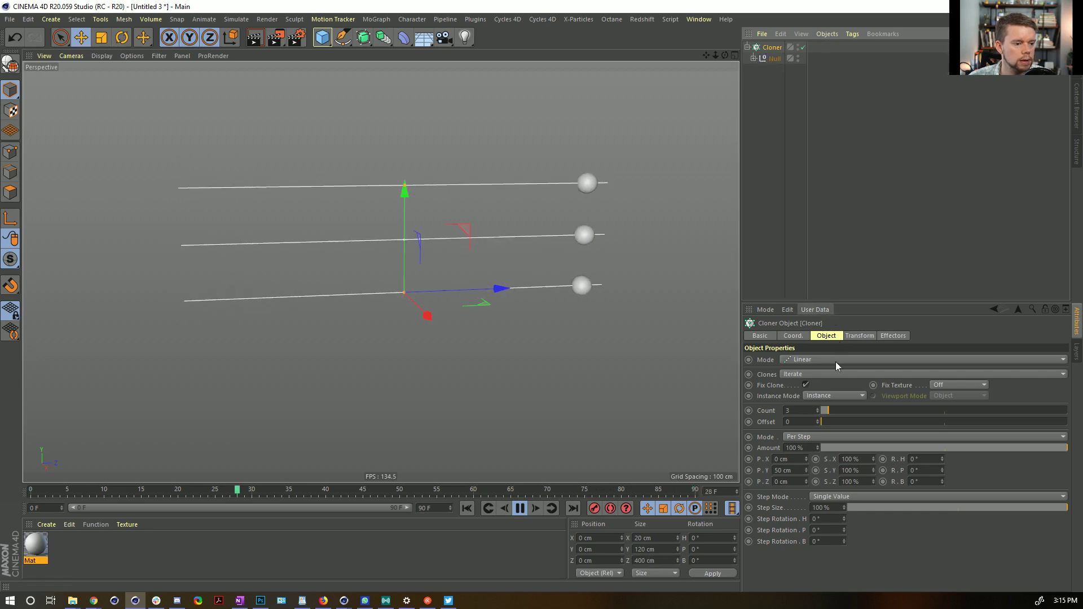
click(860, 335)
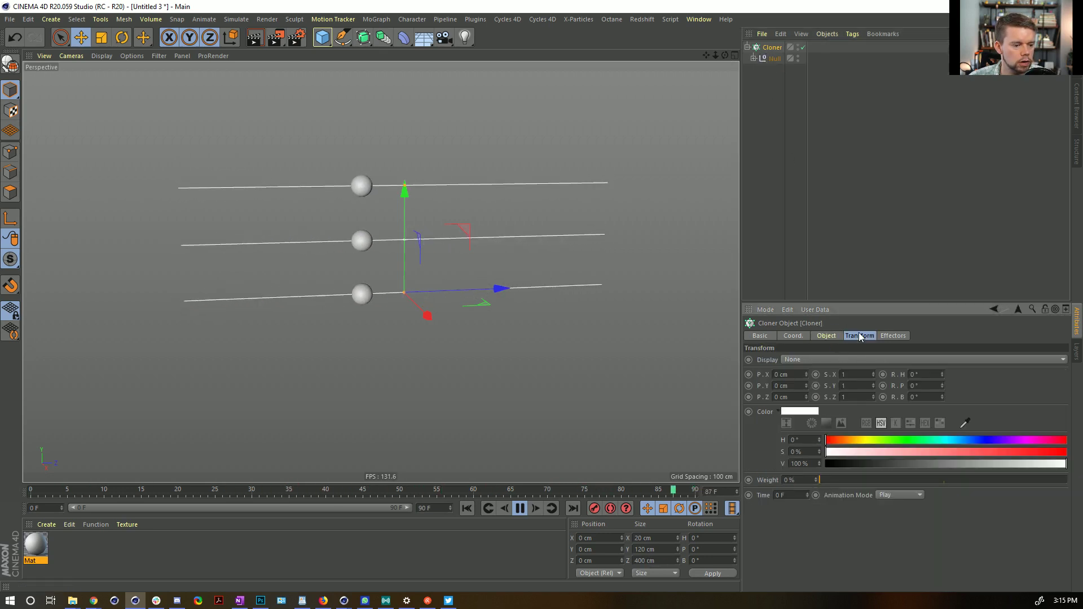
drag(807, 495, 804, 494)
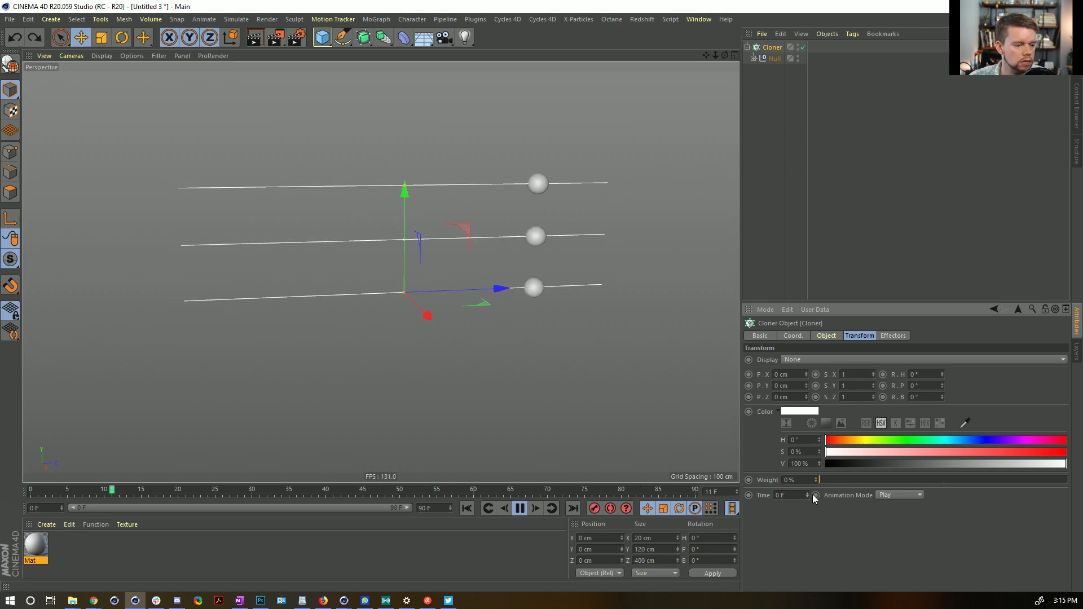
Examine the keyframe output settings of the cloned sphere's Signal tag.
click(754, 58)
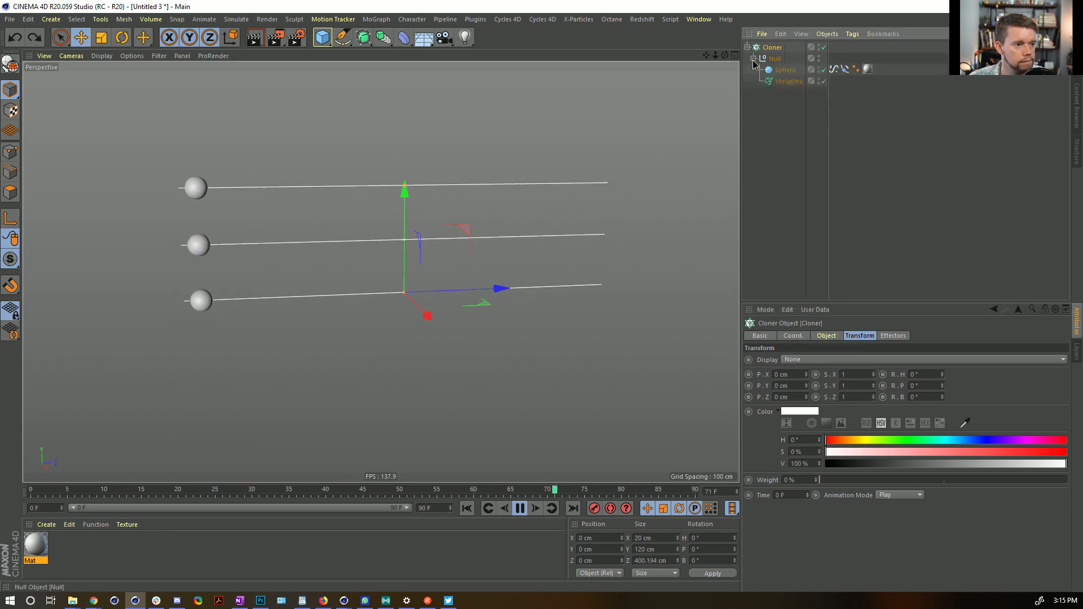
click(833, 69)
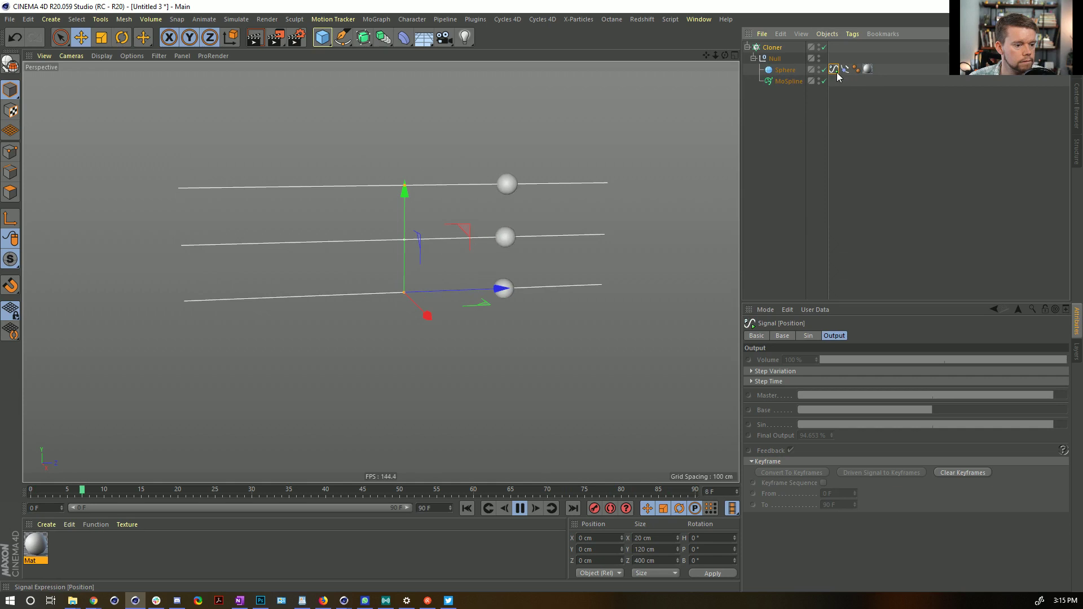
click(754, 58)
Add a Step effector to the Cloner.
click(776, 49)
click(376, 19)
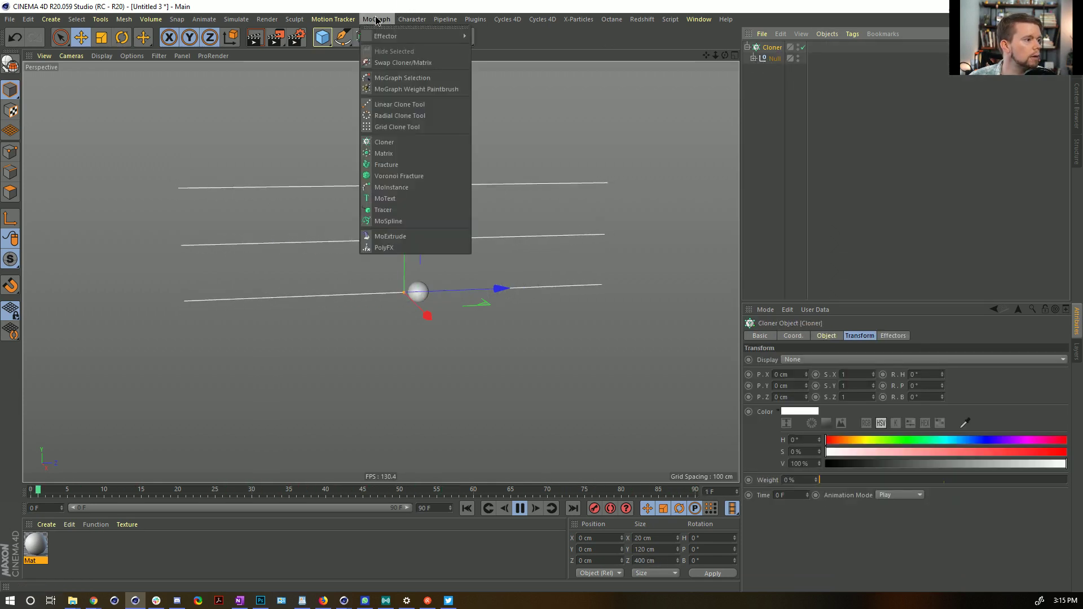
mouse_move(394, 35)
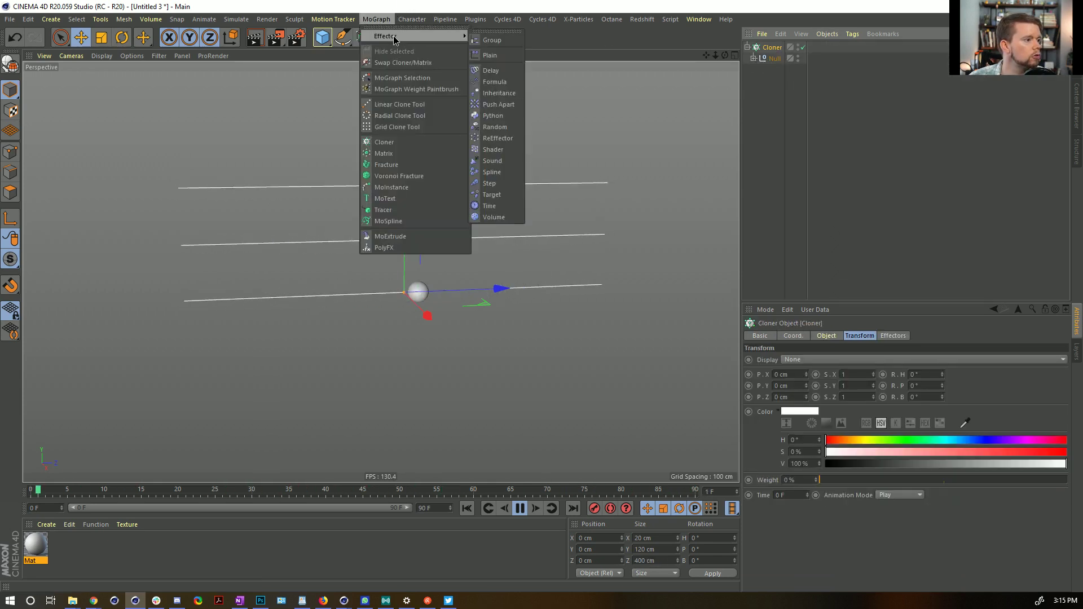
click(503, 183)
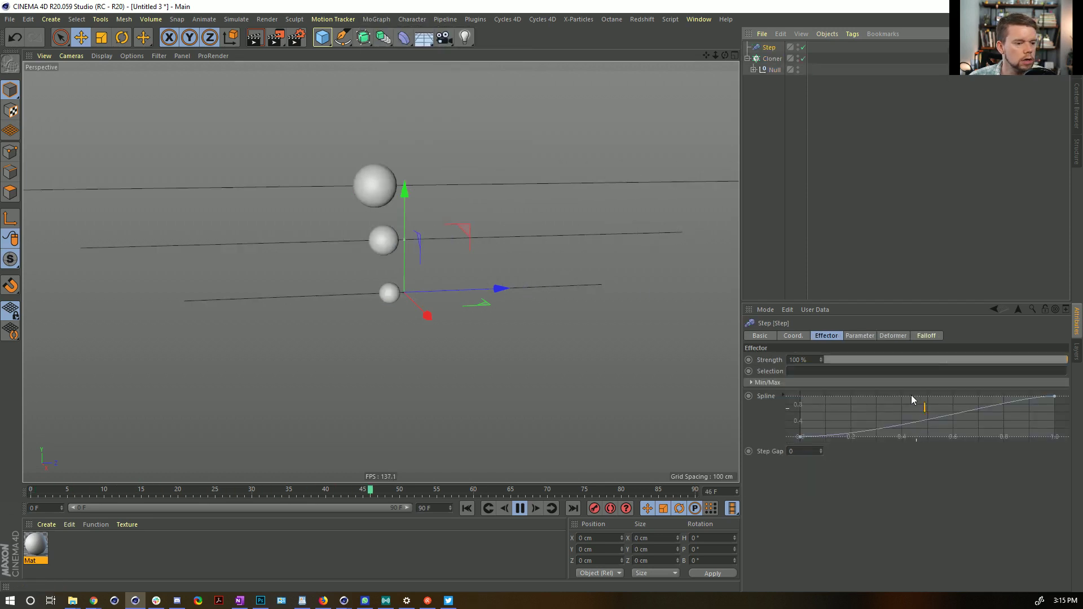
Turn off Scale on the Step effector and set its Time Offset to -52 F.
click(855, 335)
click(866, 380)
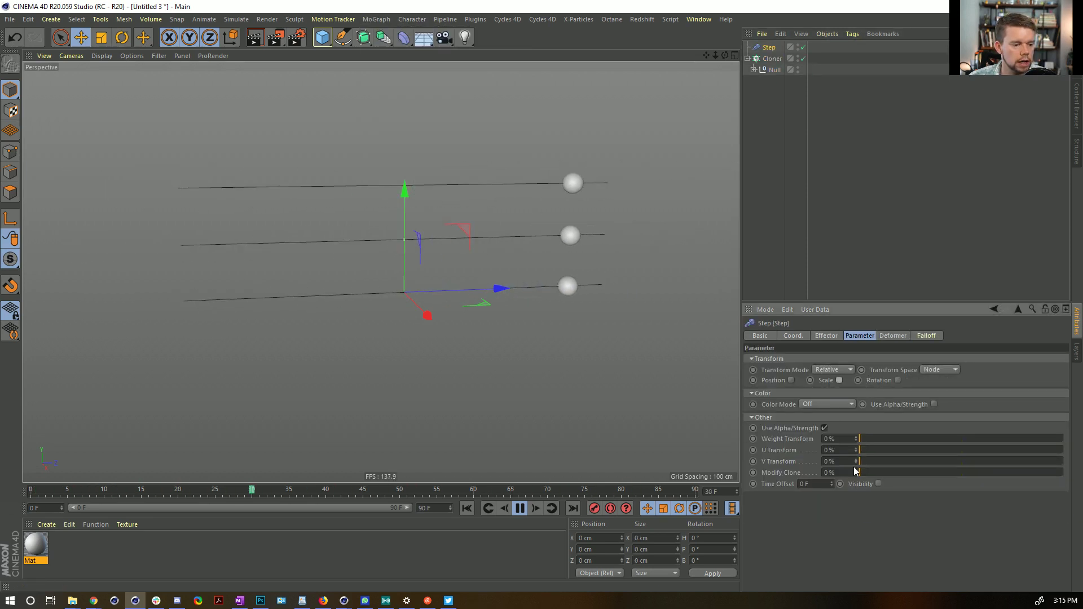
click(828, 482)
drag(831, 483, 831, 482)
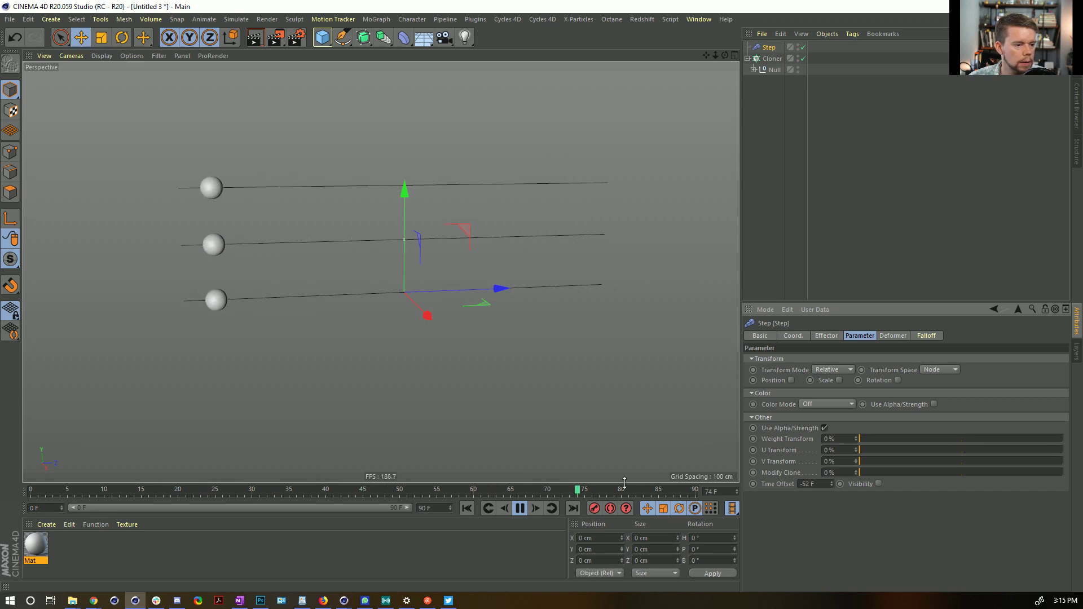
Stop playback, return to the first frame, and delete the Align to Spline tag from the cloned sphere.
click(519, 508)
click(466, 508)
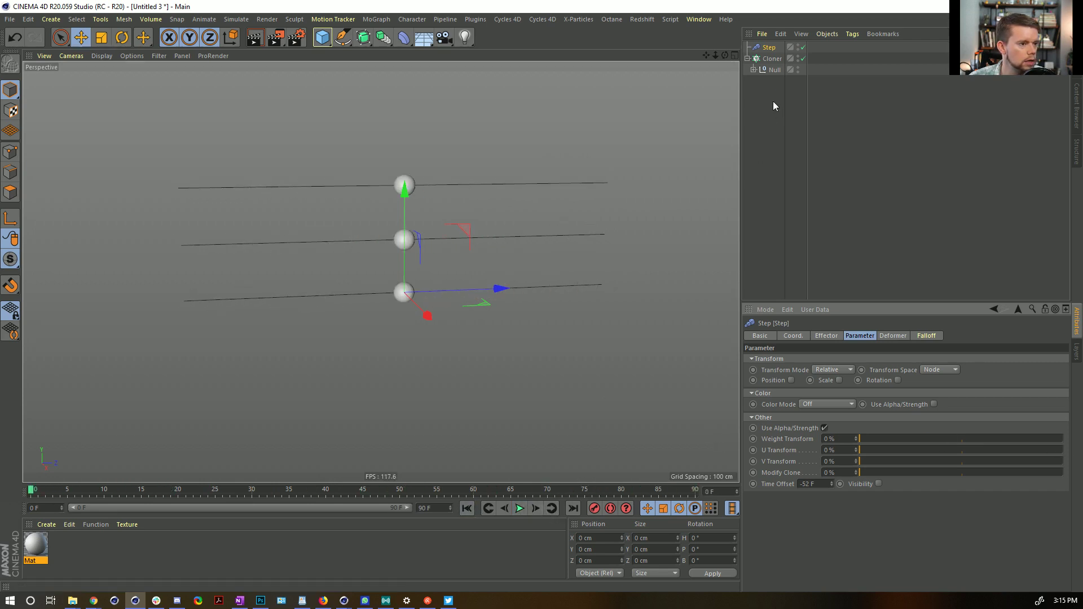
click(753, 70)
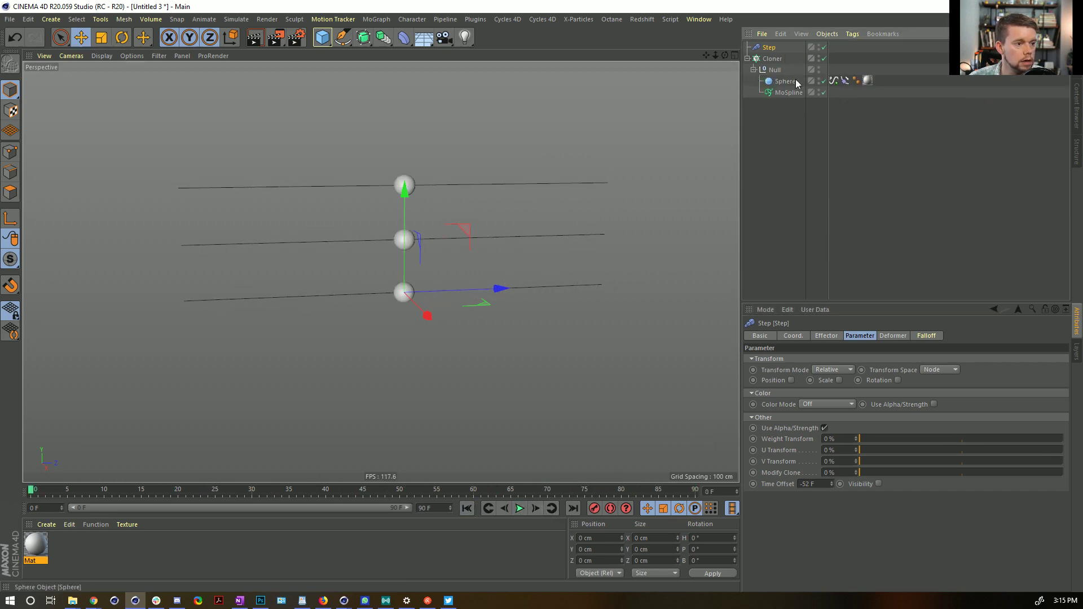
click(844, 80)
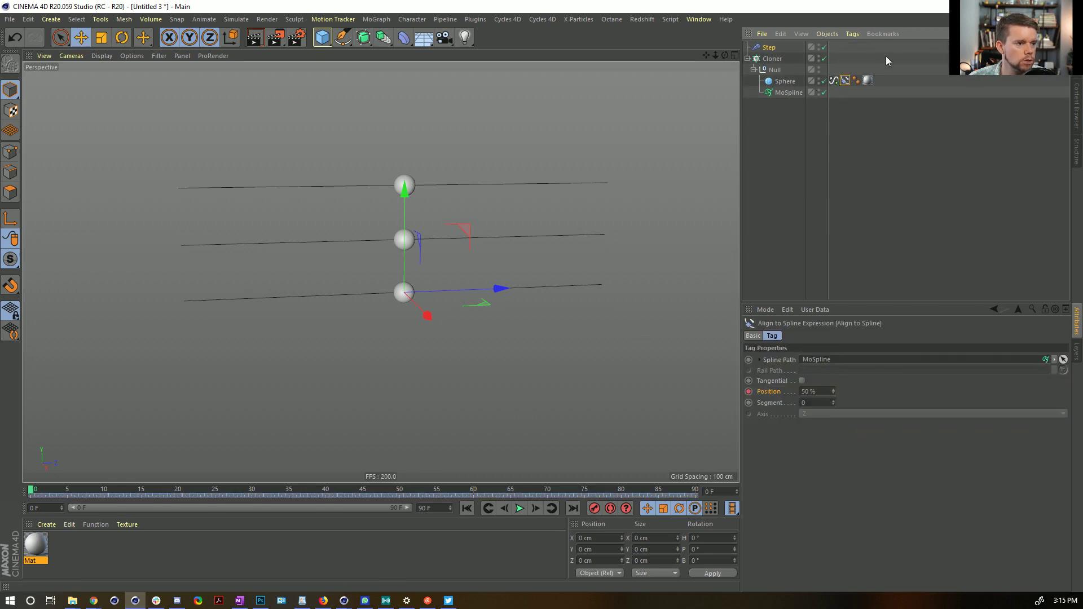
click(833, 81)
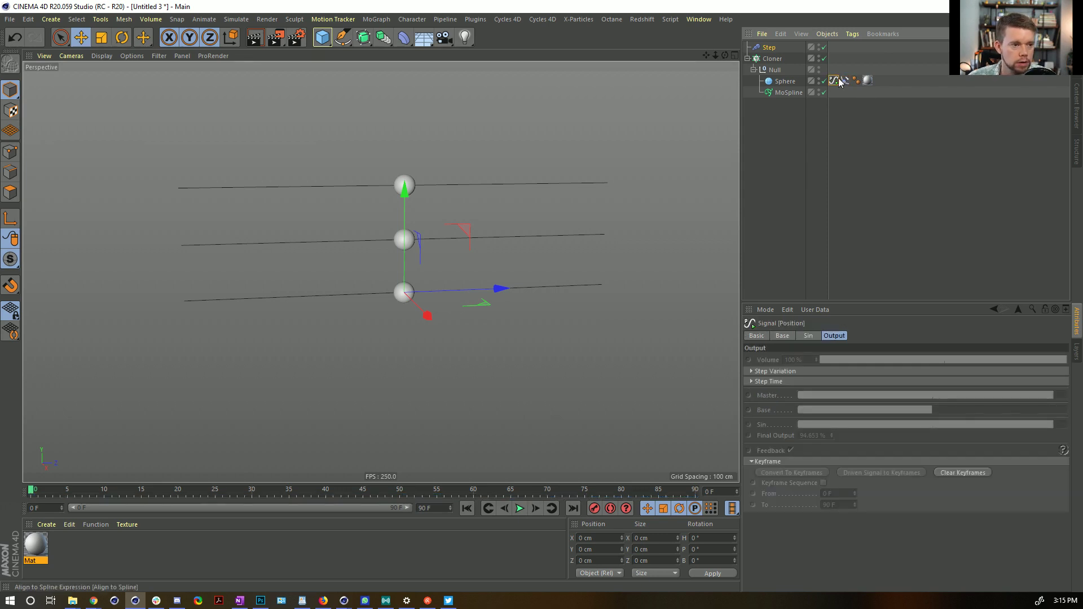
click(846, 81)
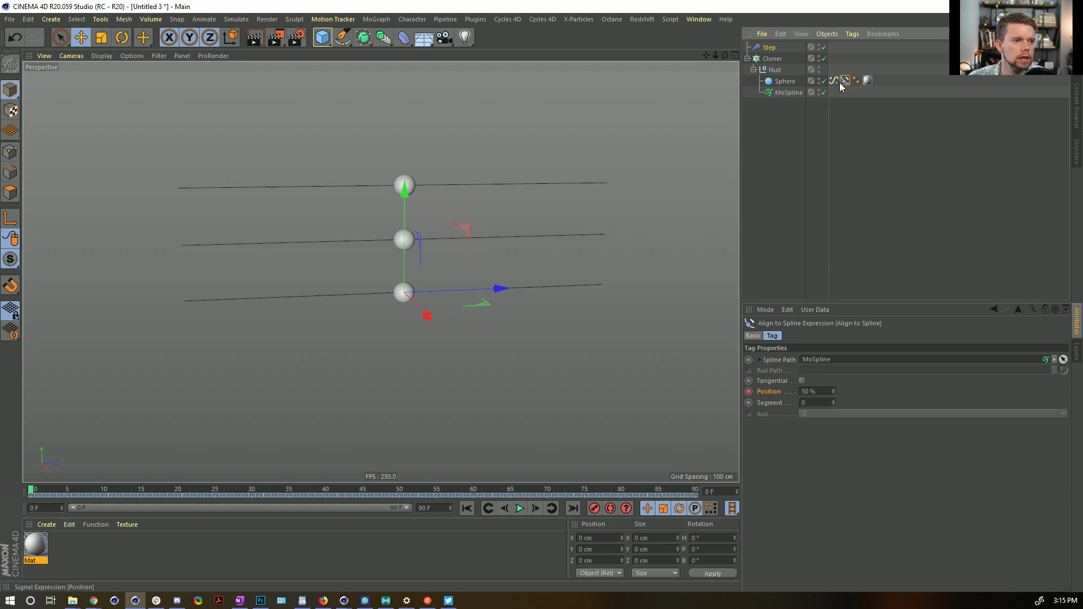
key(Delete)
Retarget the sphere's Signal tag to the sphere's own Position Z.
click(833, 83)
click(772, 81)
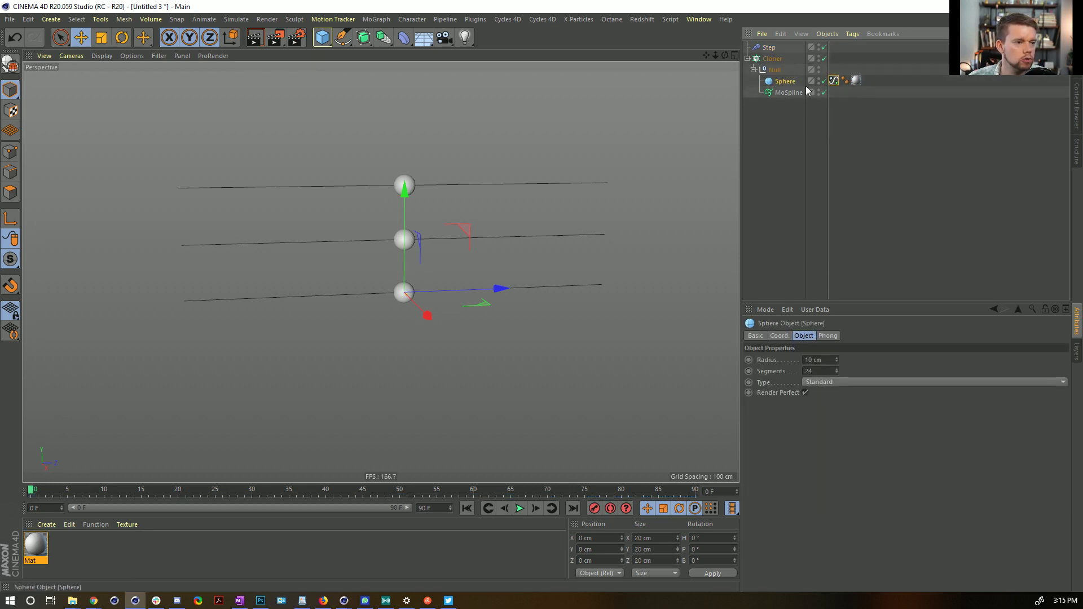
click(780, 336)
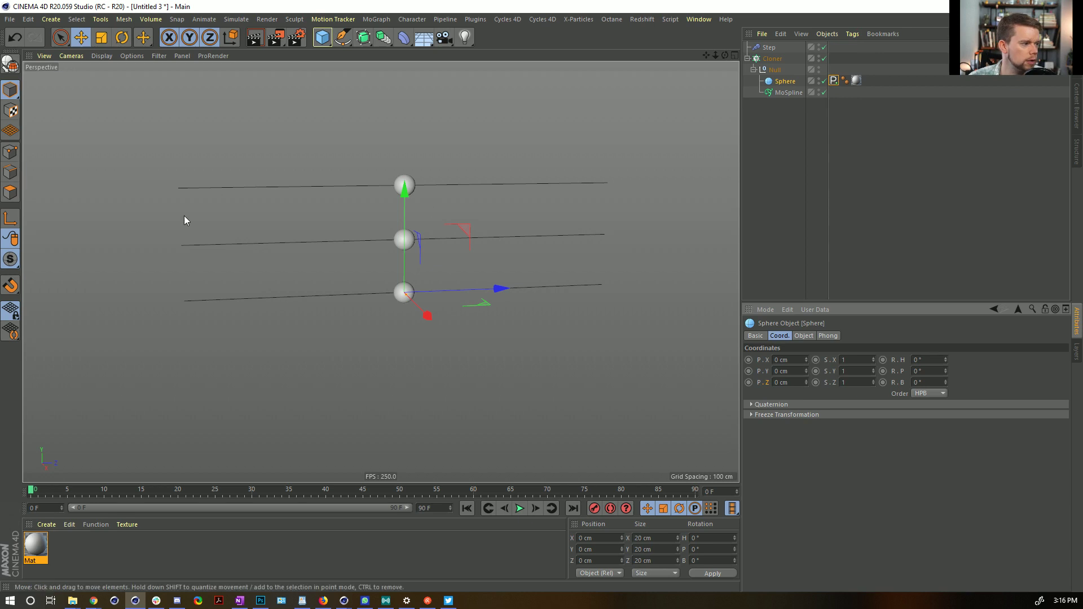
Rebake the Signal tag's keyframes with its Sin modifier's Variation set to 200 cm.
click(834, 84)
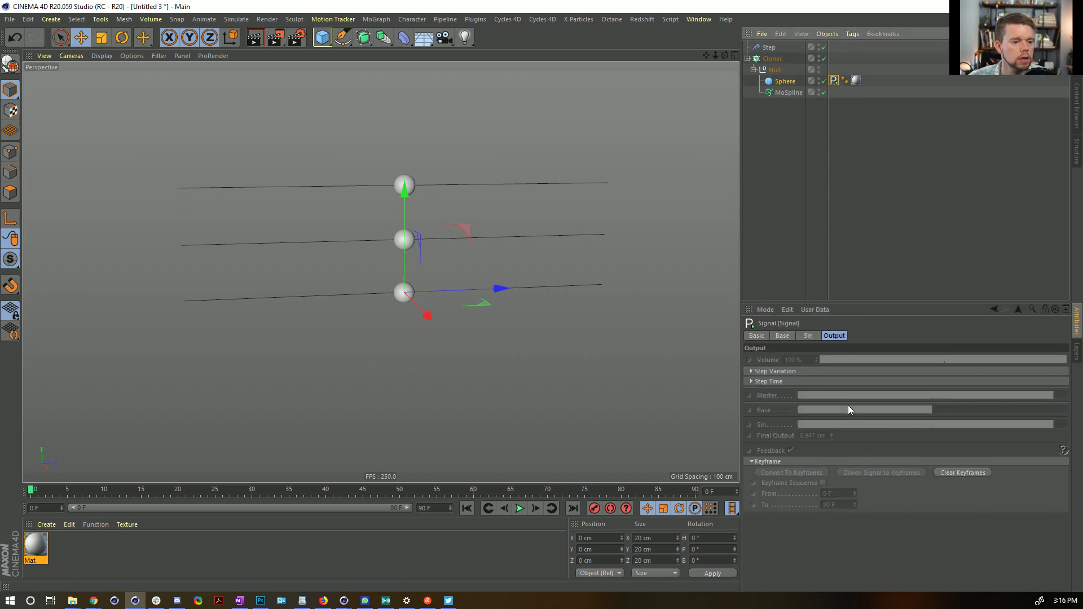
click(972, 472)
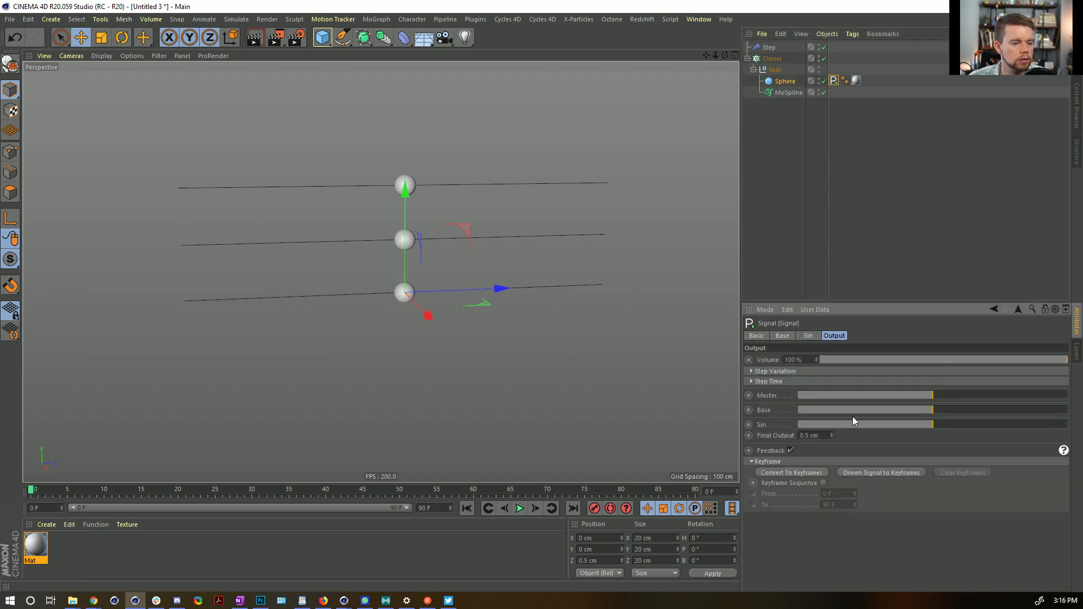
click(780, 337)
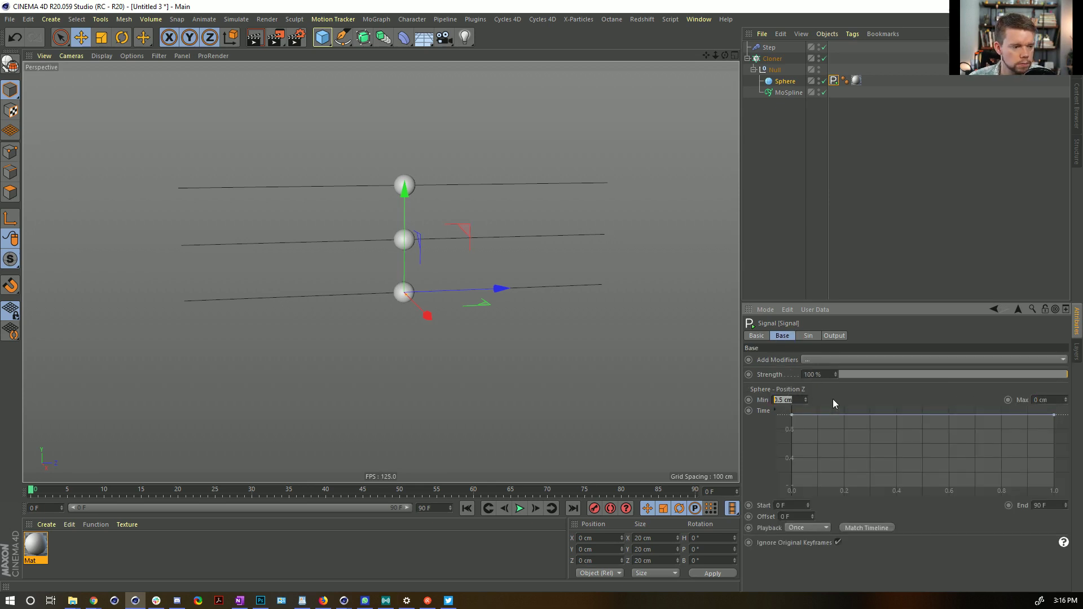
click(809, 336)
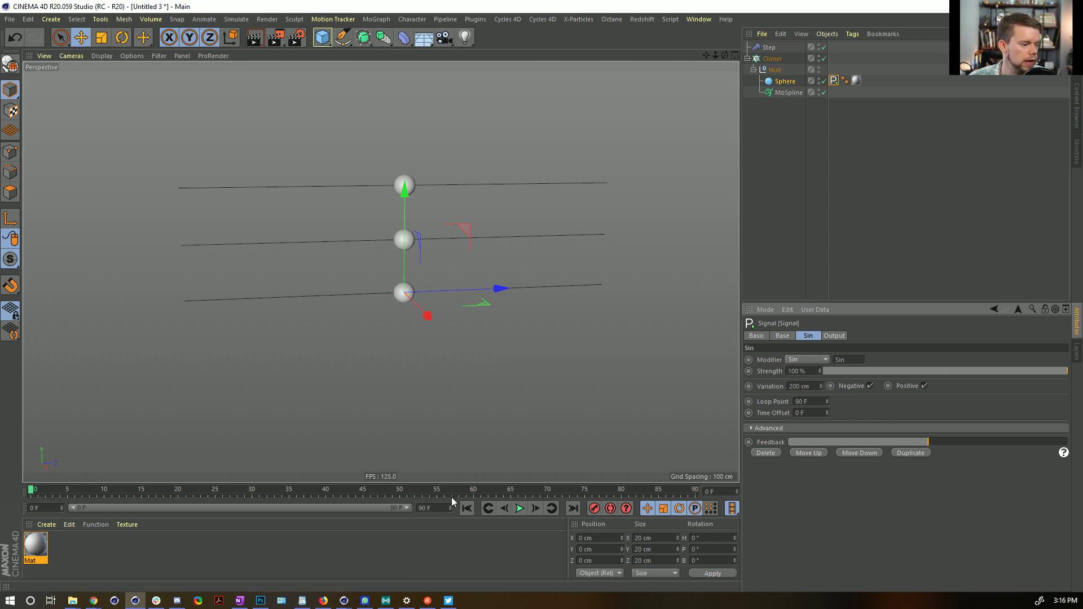
click(834, 335)
click(786, 473)
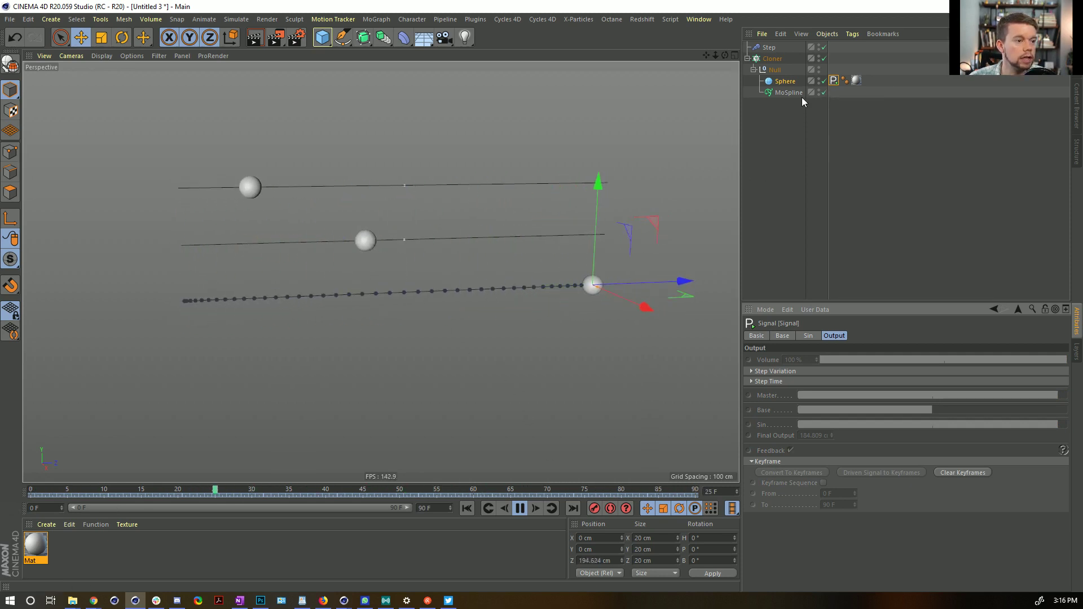
Set the Cloner's Animation Mode to Loop.
click(773, 59)
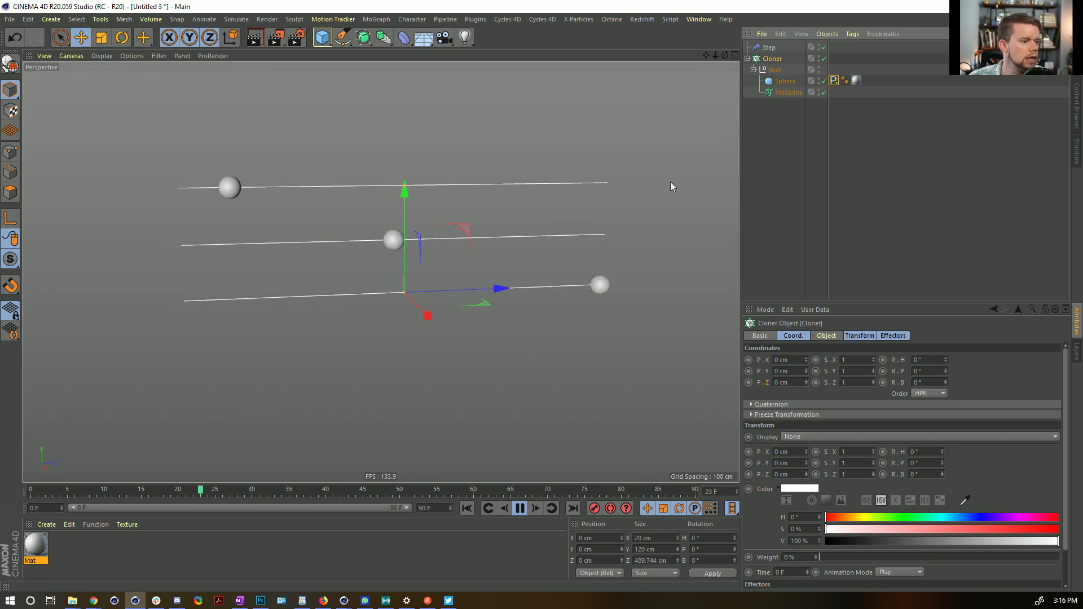
click(768, 48)
click(769, 58)
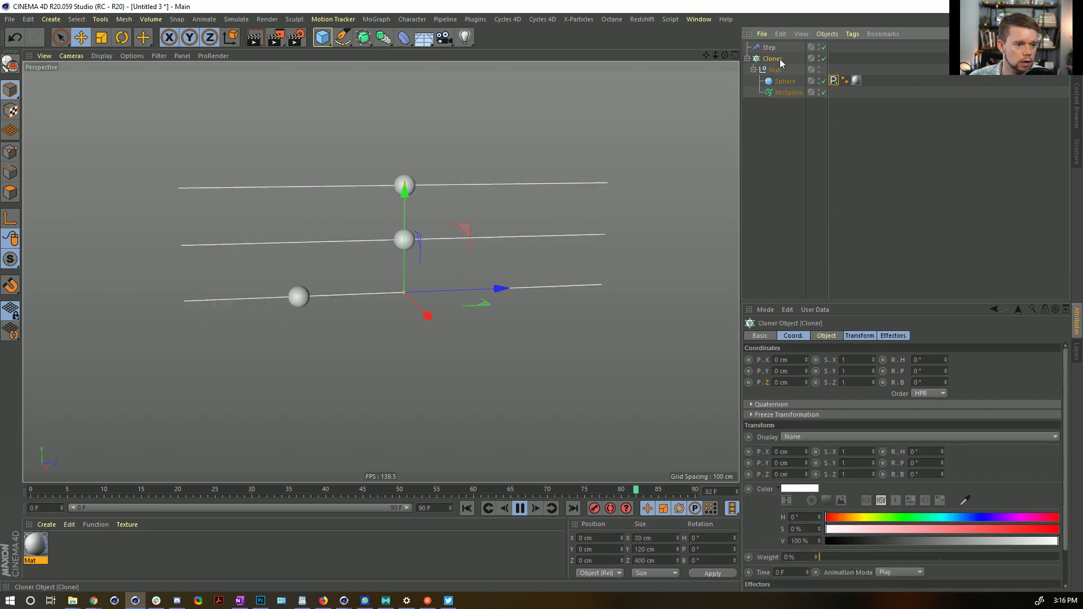
click(854, 337)
click(896, 496)
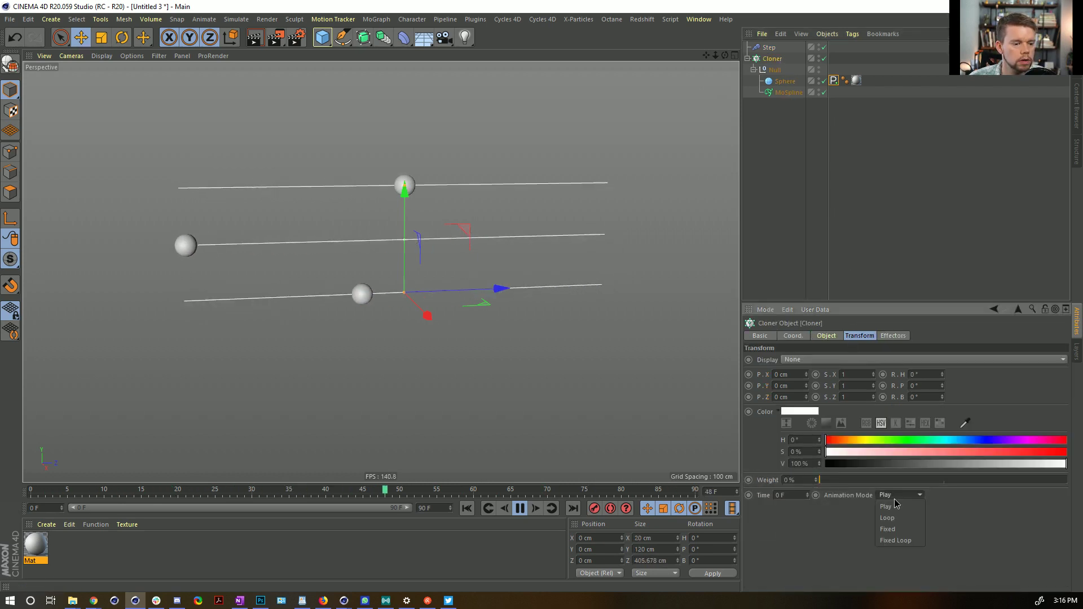
click(899, 513)
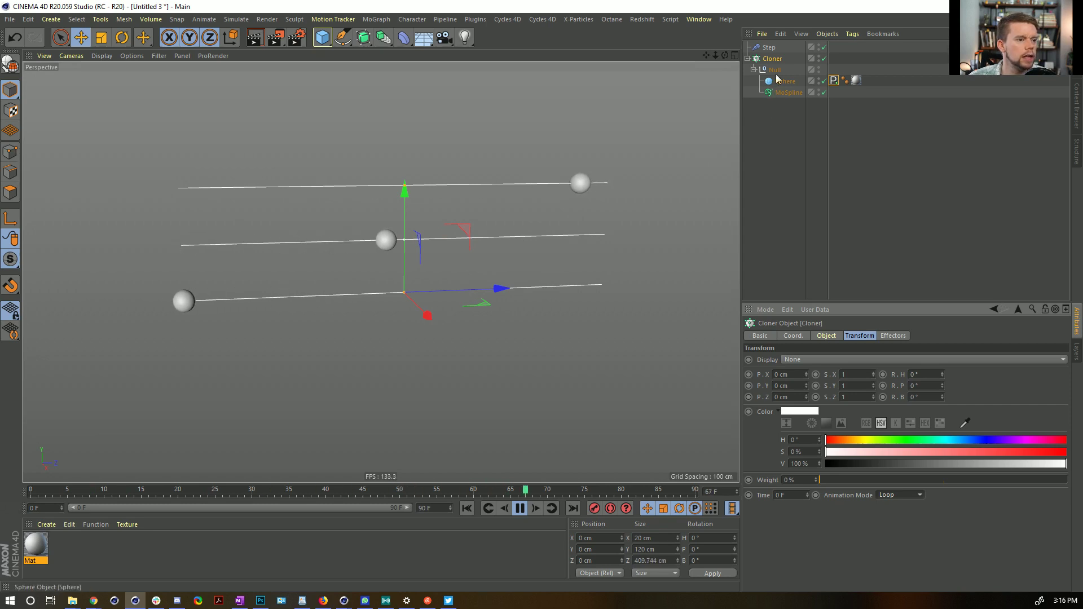
Increase the Cloner's Count to 12 clones.
click(826, 335)
drag(834, 408, 850, 410)
scroll(489, 168, down, 5)
alt+middle_drag(459, 179, 433, 260)
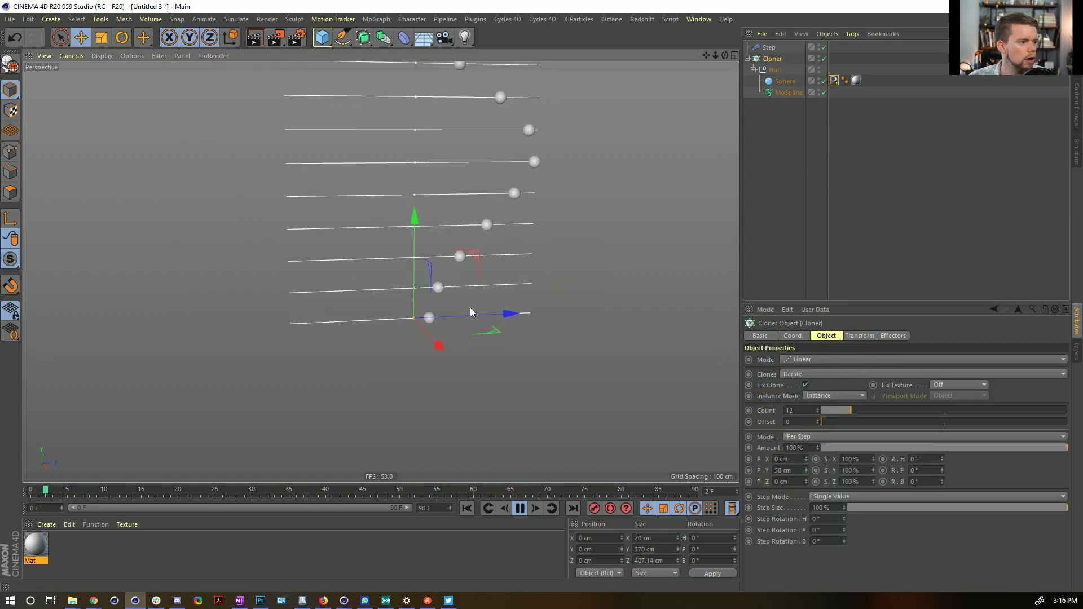
scroll(469, 222, down, 3)
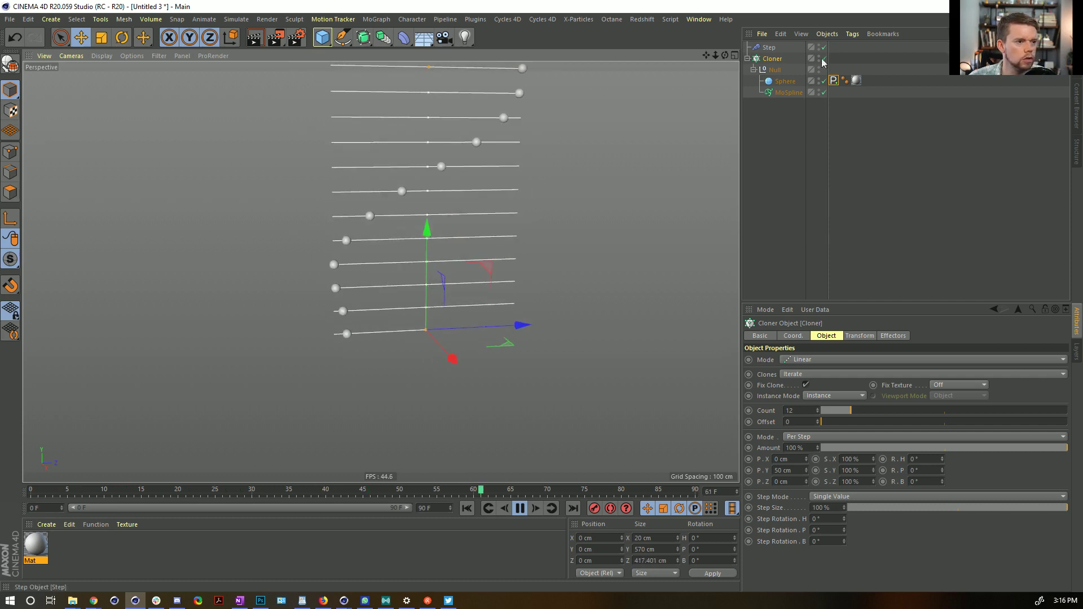
Apply the Linear spline preset to the Step effector's Spline curve.
click(777, 48)
right_click(868, 419)
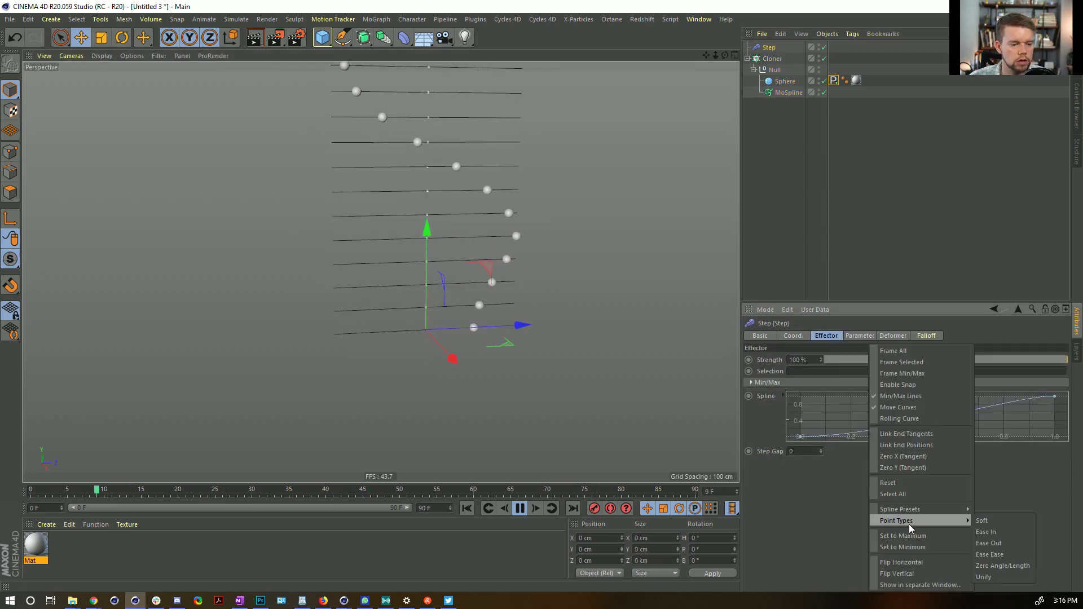
click(998, 510)
scroll(532, 268, down, 2)
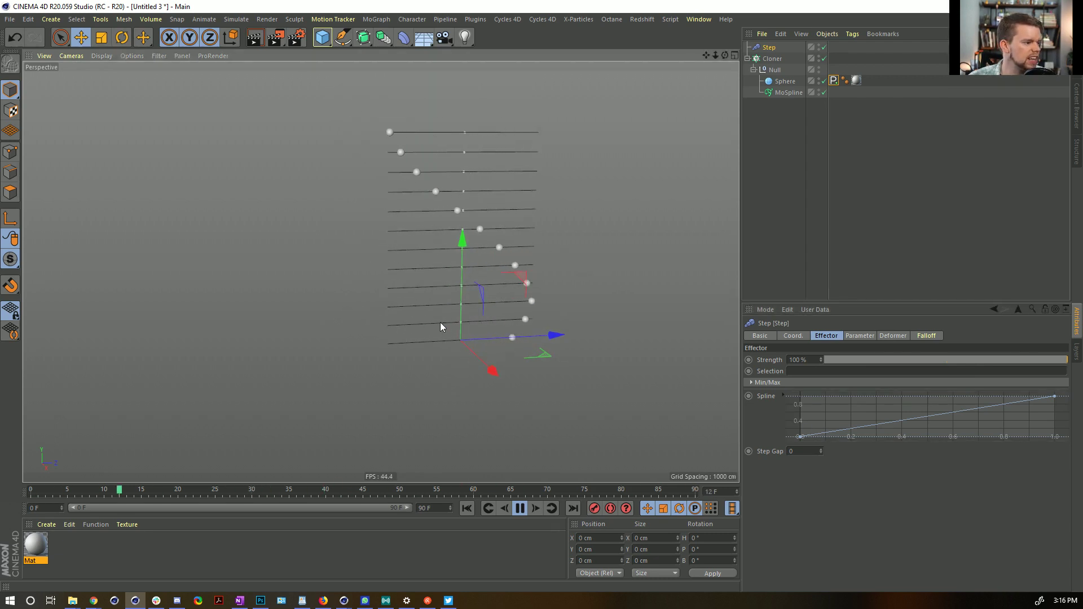
Delete the sphere's Signal tag and put the MoSpline back inside the Null in the Cloner.
click(834, 81)
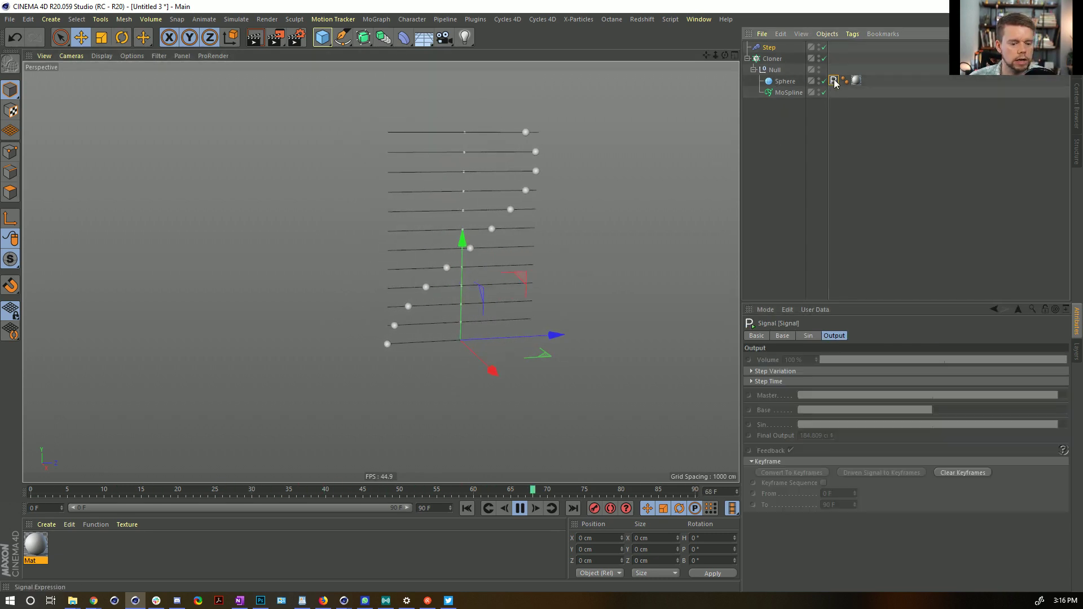
key(Delete)
click(781, 93)
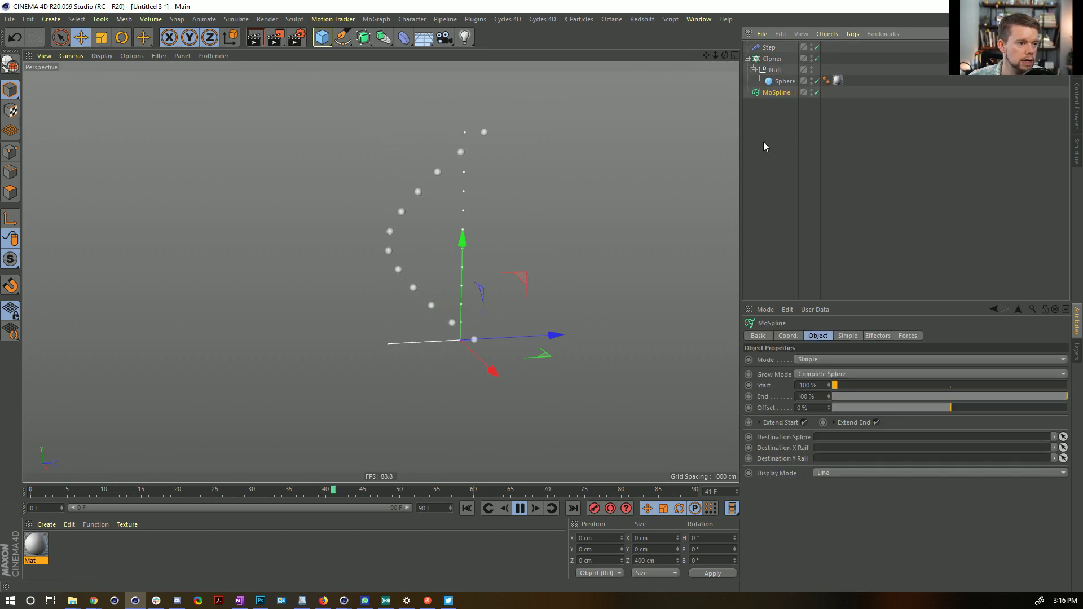
drag(776, 92, 774, 69)
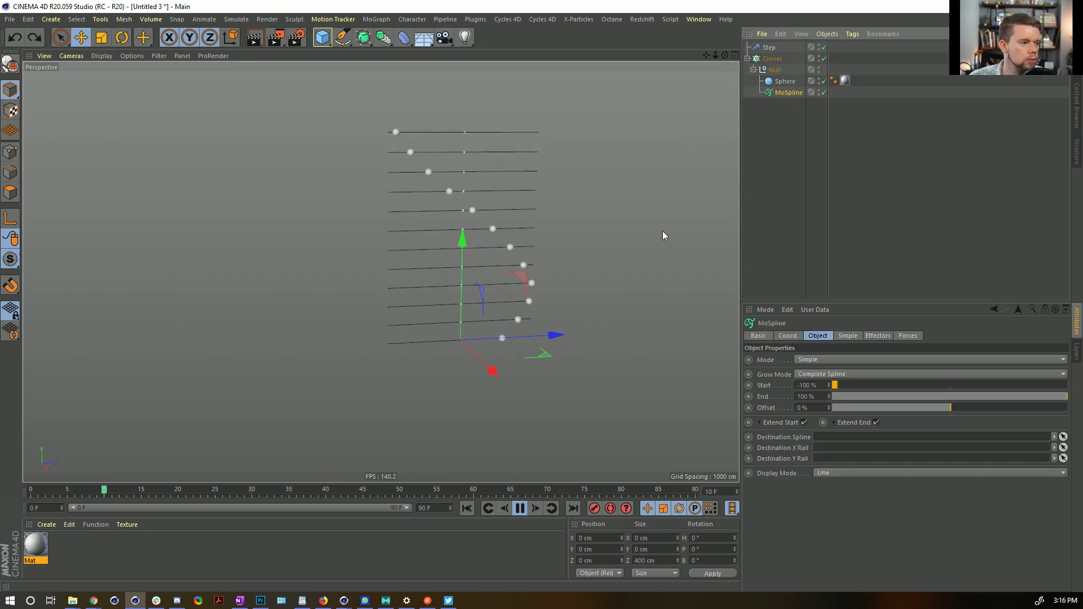
Try different Time Offset values on the Step effector, including -34 F.
click(772, 58)
click(768, 48)
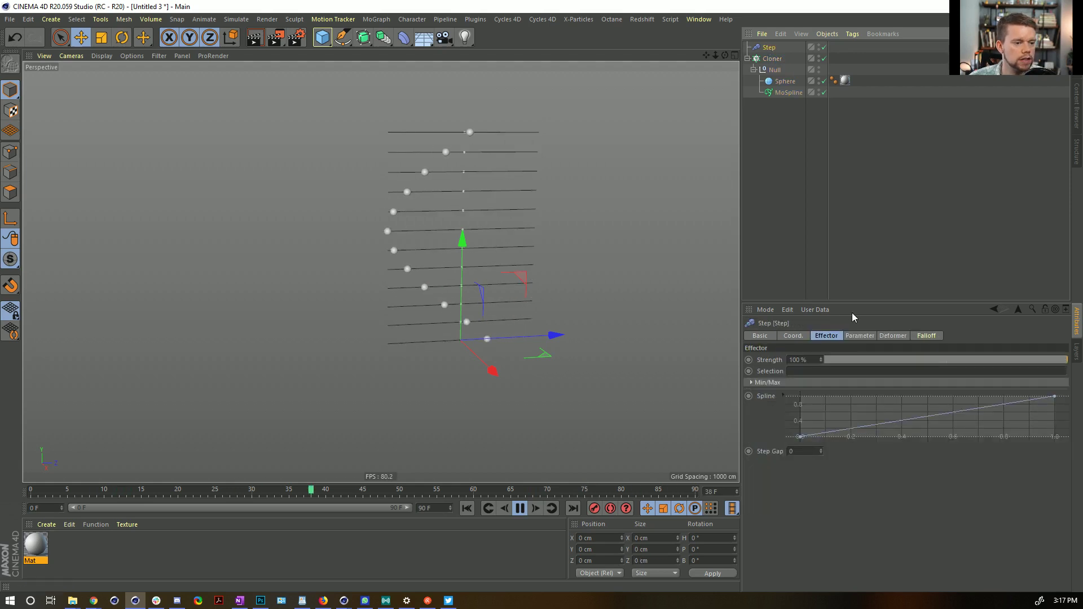
click(860, 336)
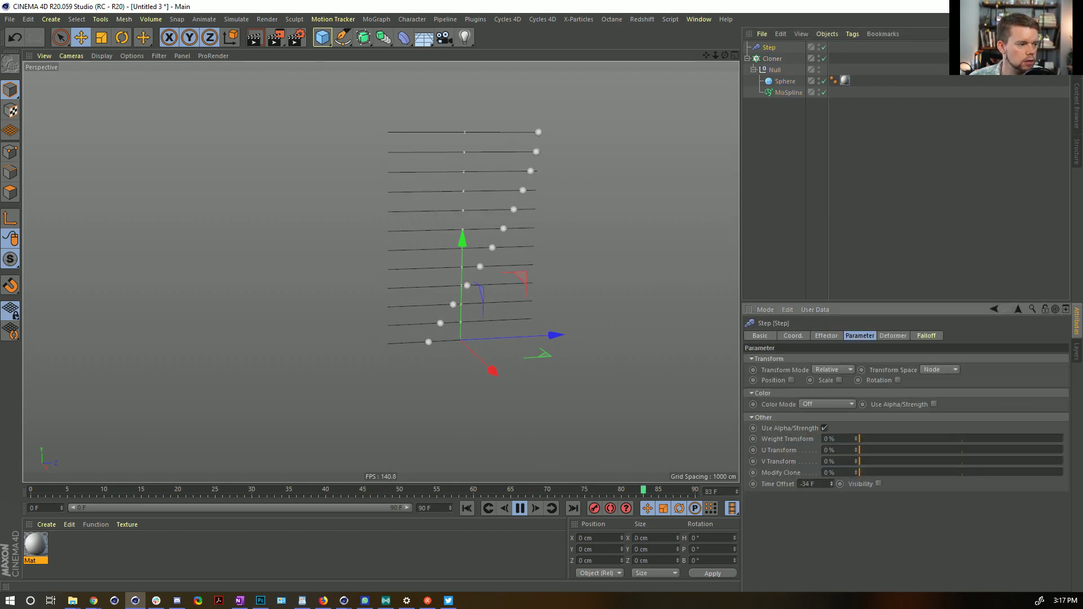
click(823, 483)
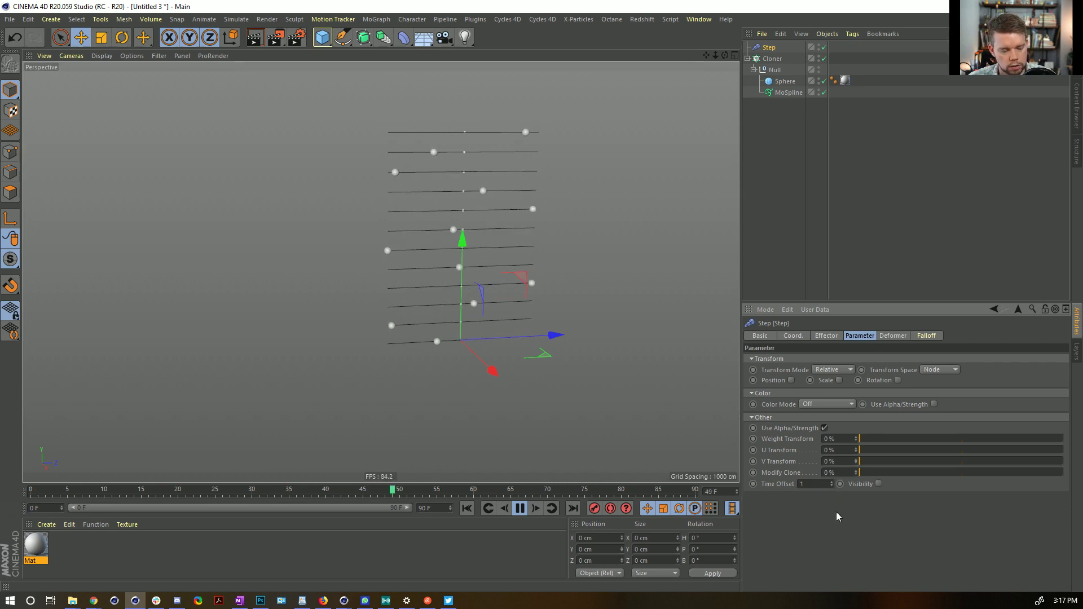
Switch the Cloner to Radial mode on the ZY plane with a Radius of 0 cm.
click(774, 59)
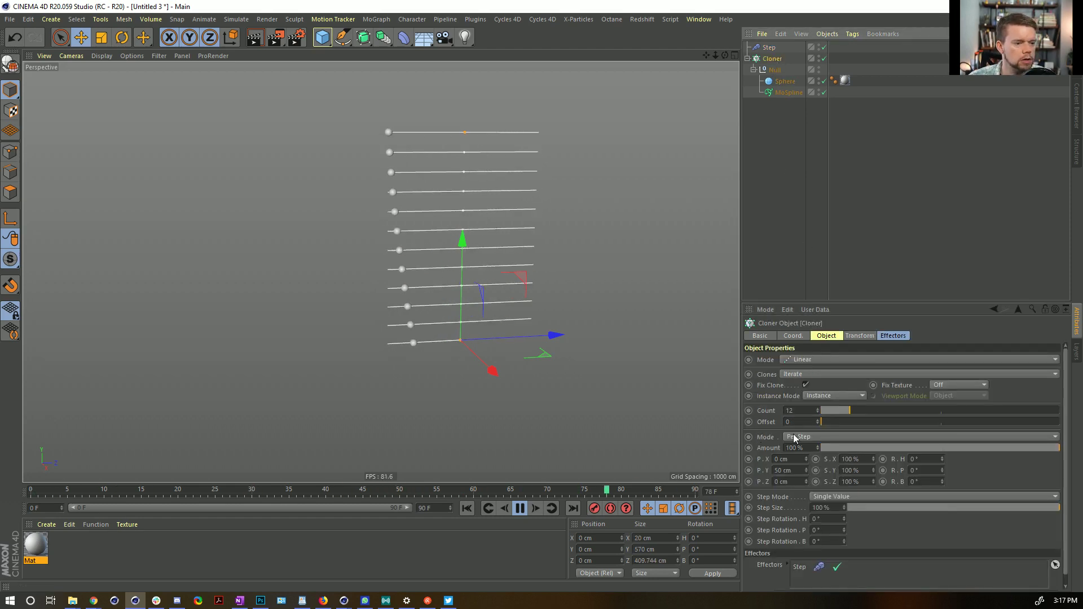
click(814, 359)
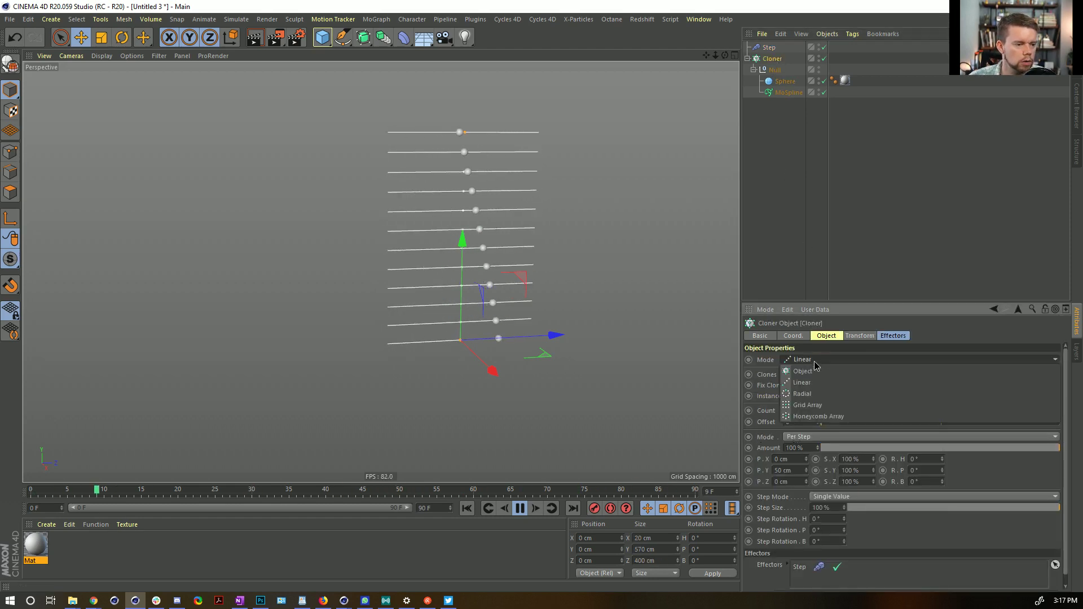
click(818, 395)
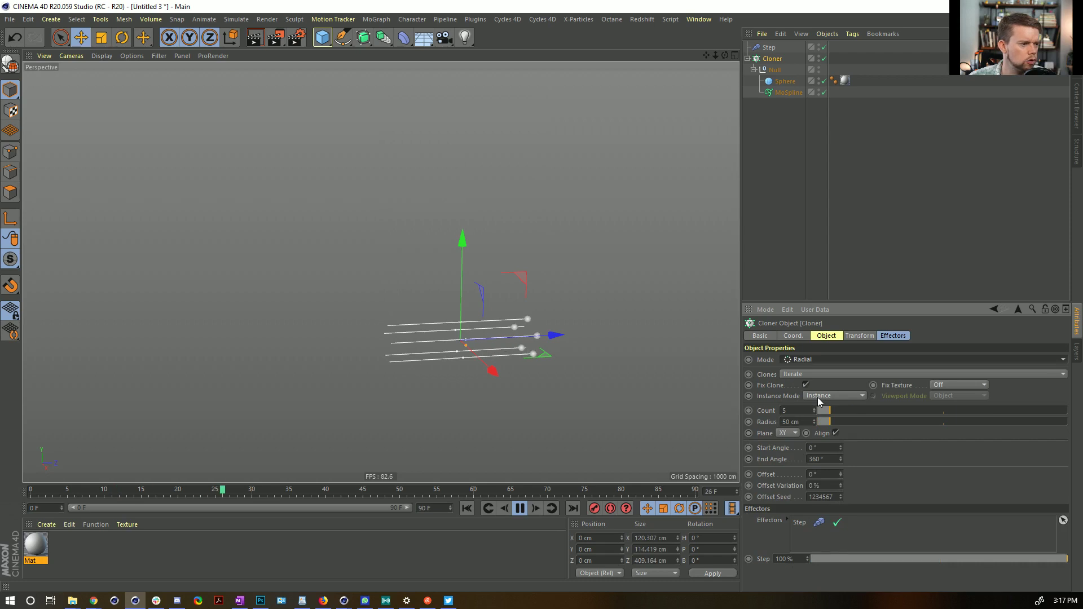
click(788, 433)
click(793, 455)
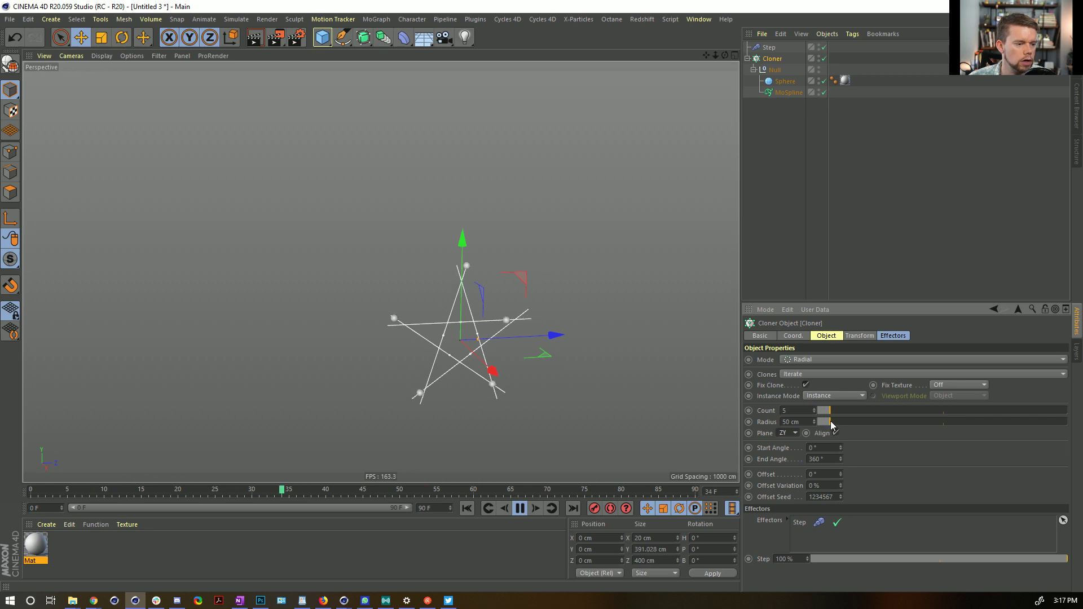
drag(830, 421, 726, 433)
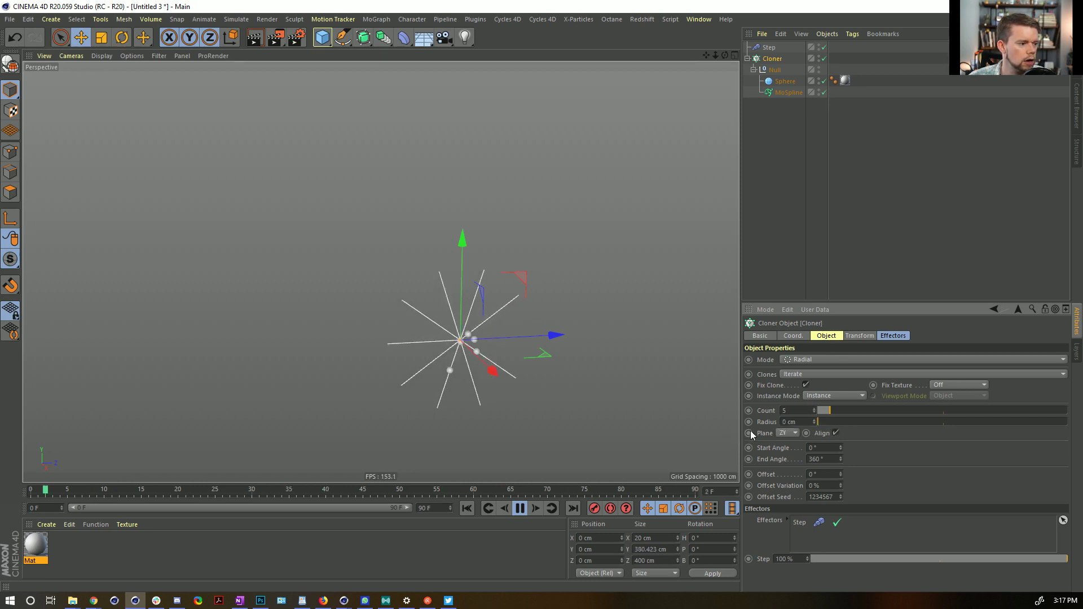
Increase the radial Cloner's Count to 15.
alt+right_drag(464, 340, 592, 330)
alt+middle_drag(502, 358, 500, 318)
alt+right_drag(469, 261, 552, 278)
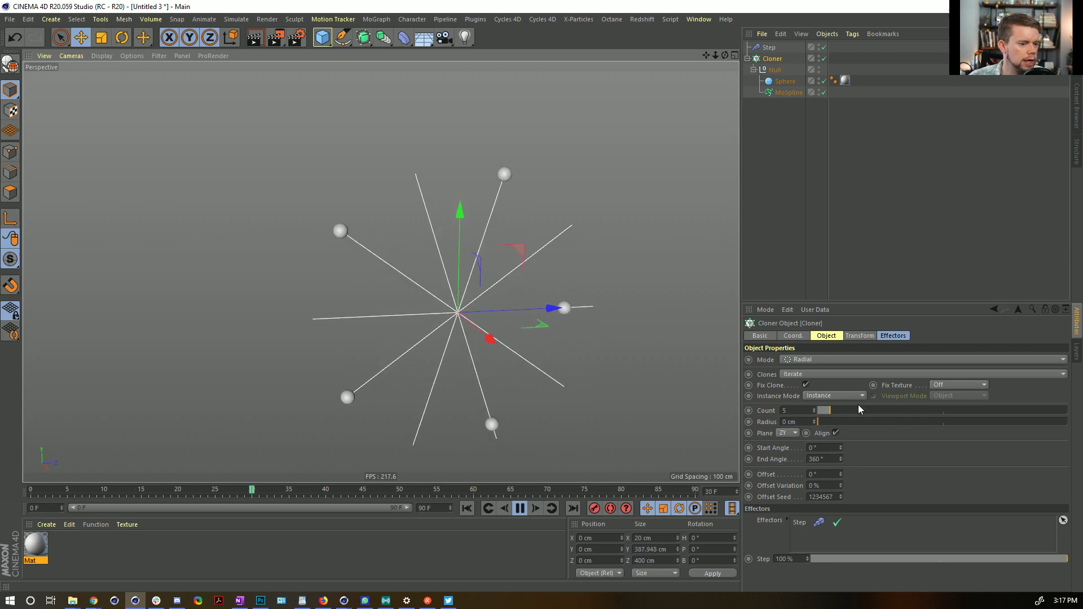
drag(832, 411, 856, 411)
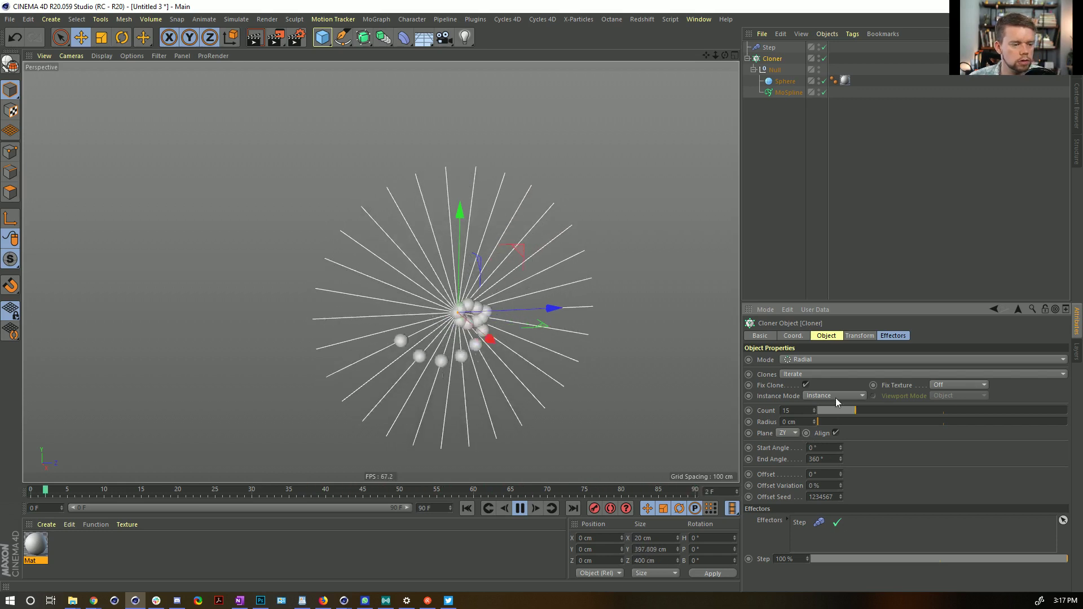
Set the Step effector's Time Offset to 5 F.
click(773, 51)
click(815, 484)
text(5)
key(Return)
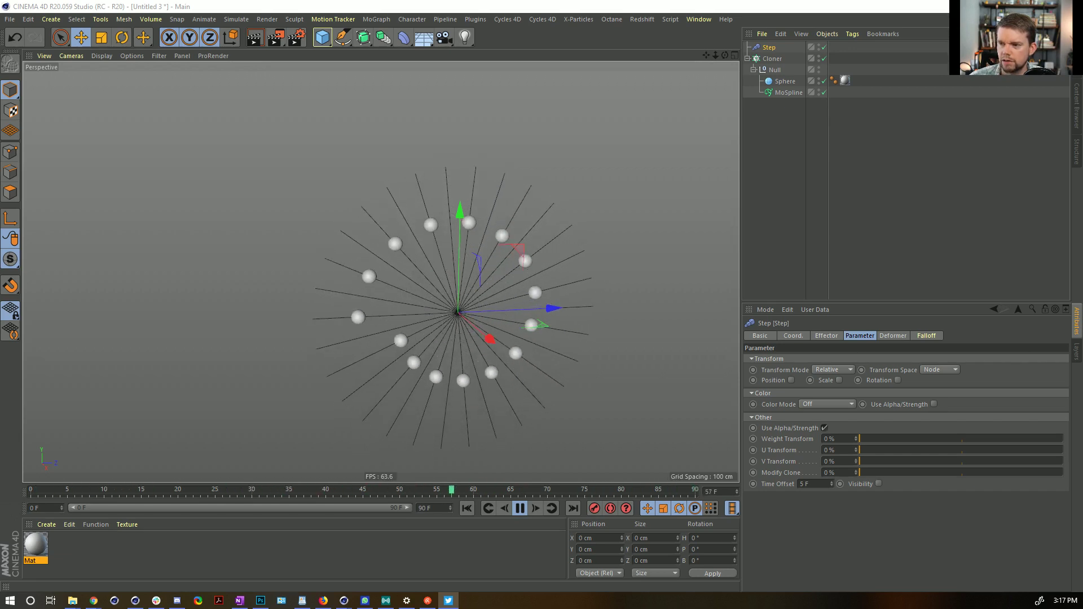
Switch to the Twitter window to compare with the reference video of the rolling circle.
click(448, 600)
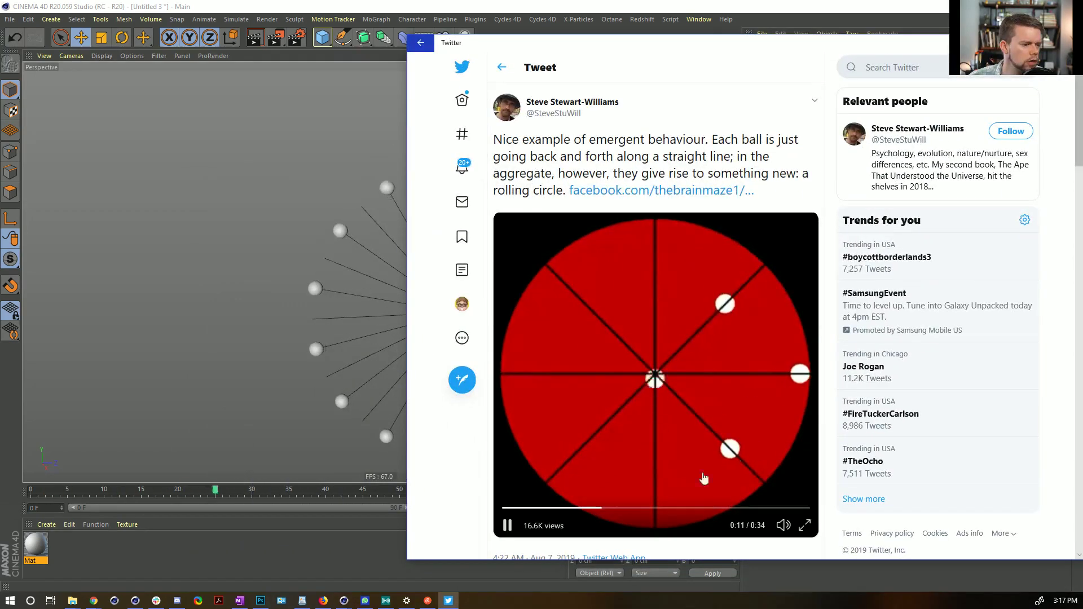
Rewatch the reference video from the start, pause it, and move its window out of the Cinema 4D view.
drag(596, 508, 459, 509)
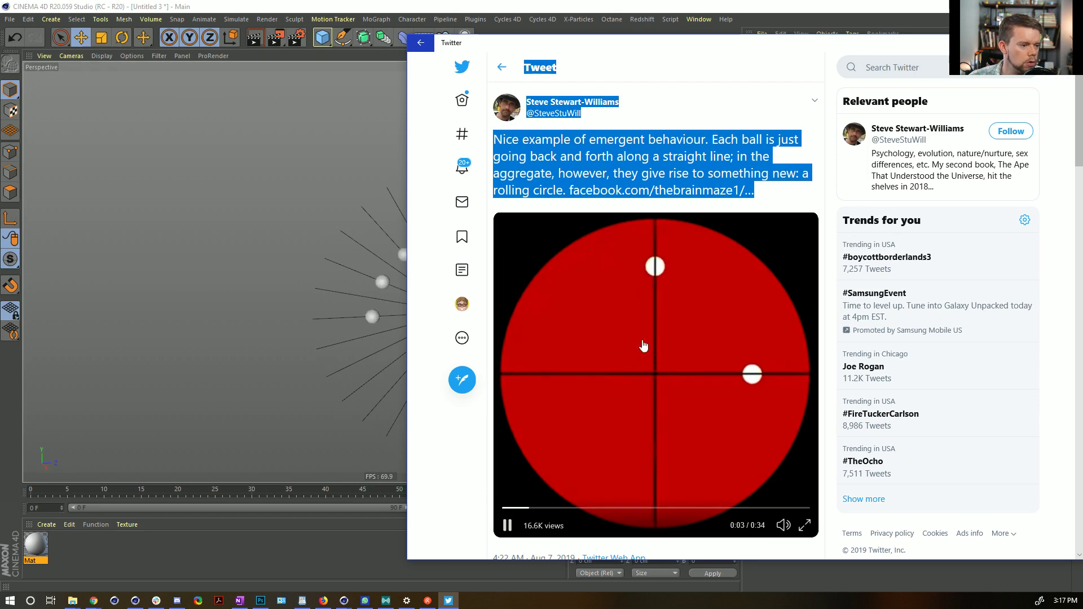
click(510, 529)
drag(689, 48, 1082, 47)
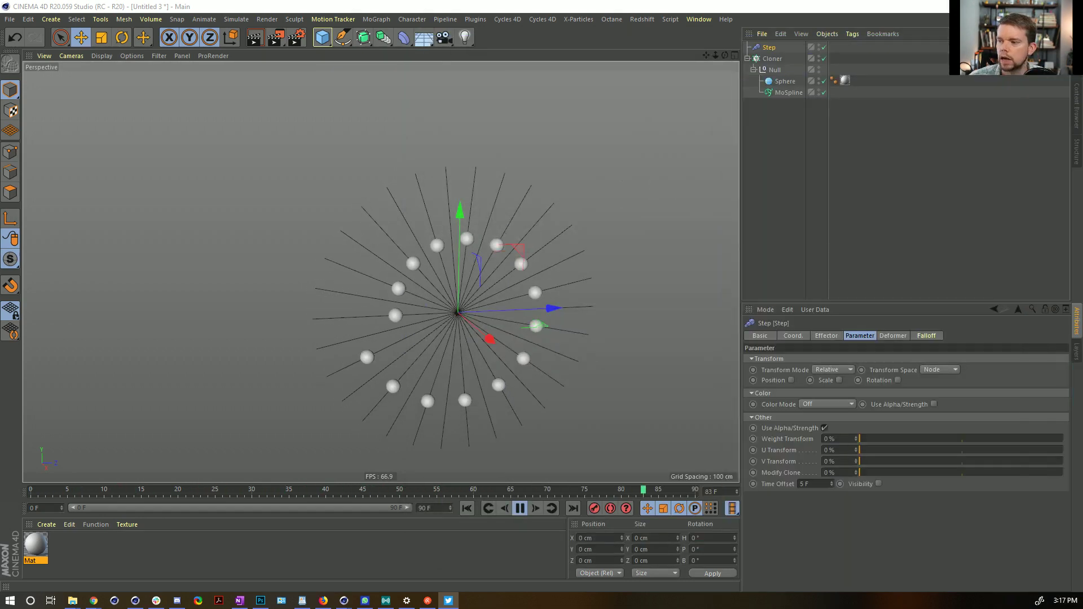
Set the radial Cloner's Count to 2 and its End Angle to 180°.
click(773, 59)
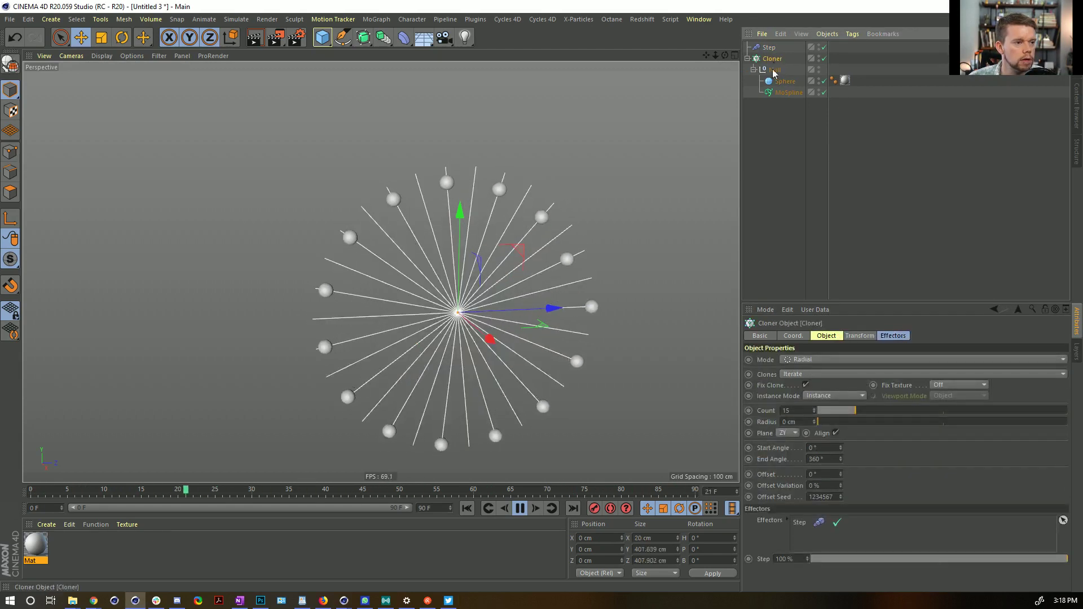
drag(810, 410, 887, 447)
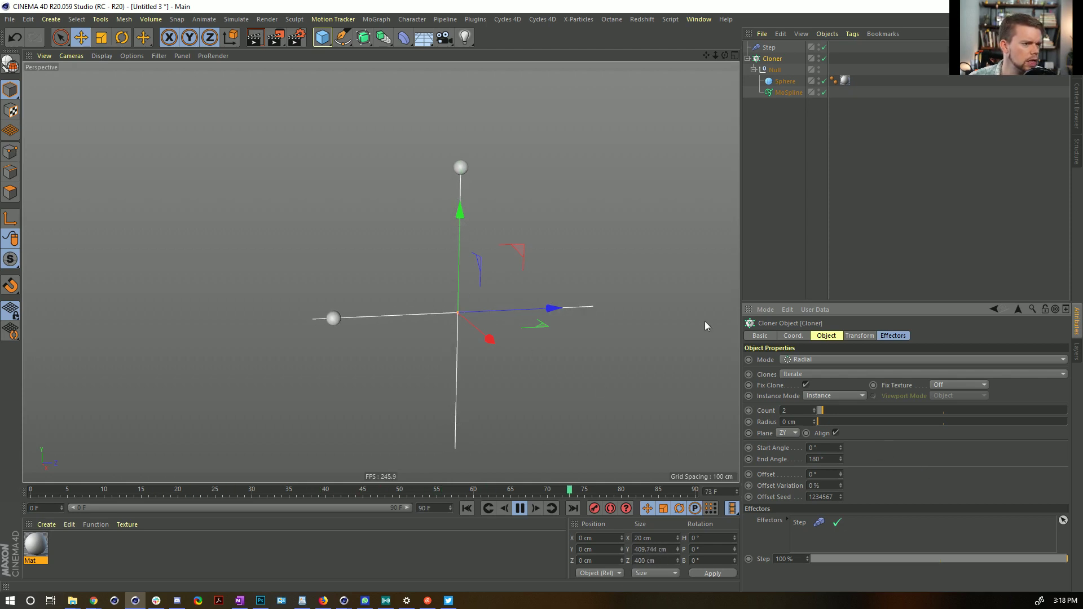
Try the Step effector's Time Offset at 90 F, and set it to 22.5 F.
click(767, 48)
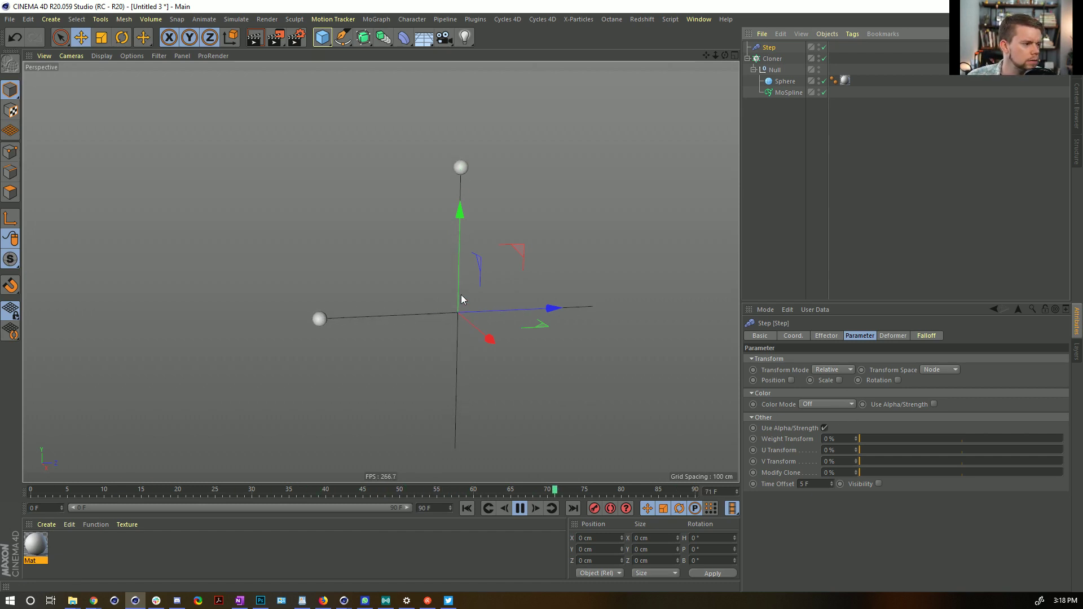
click(827, 337)
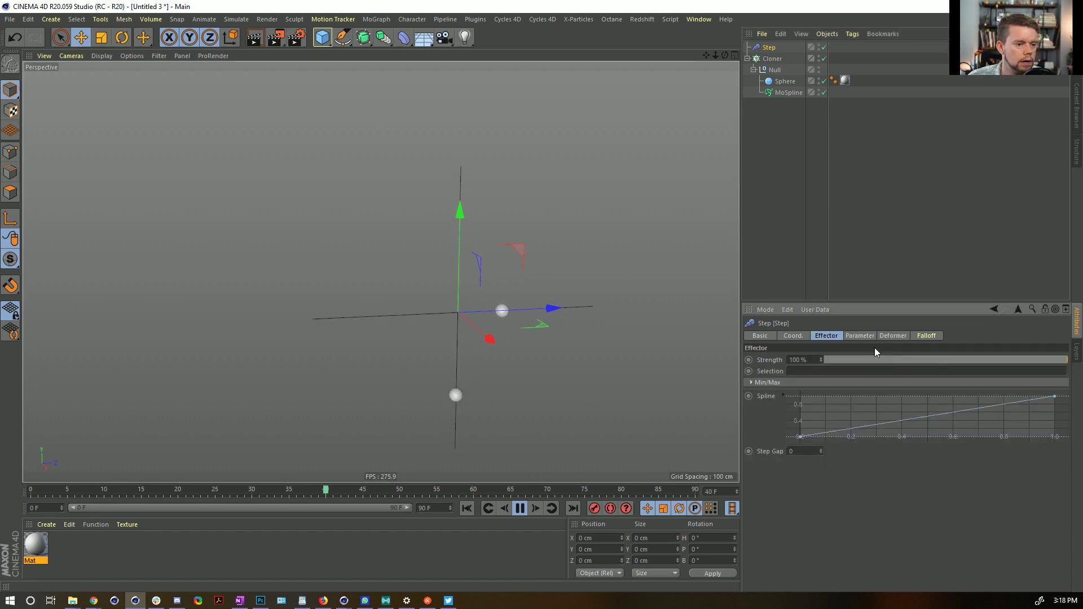
click(860, 336)
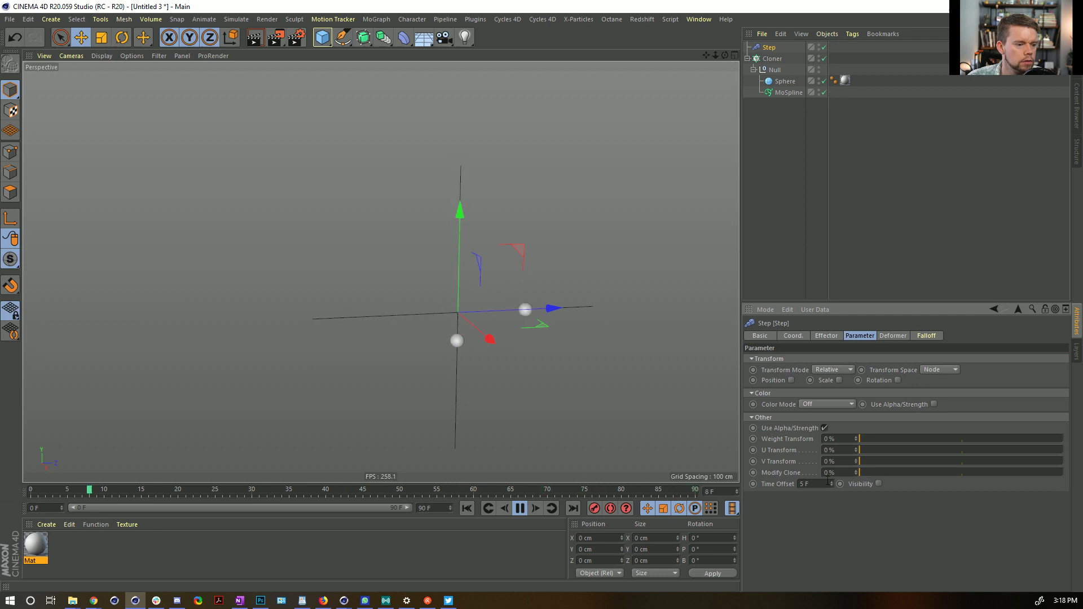
key(Return)
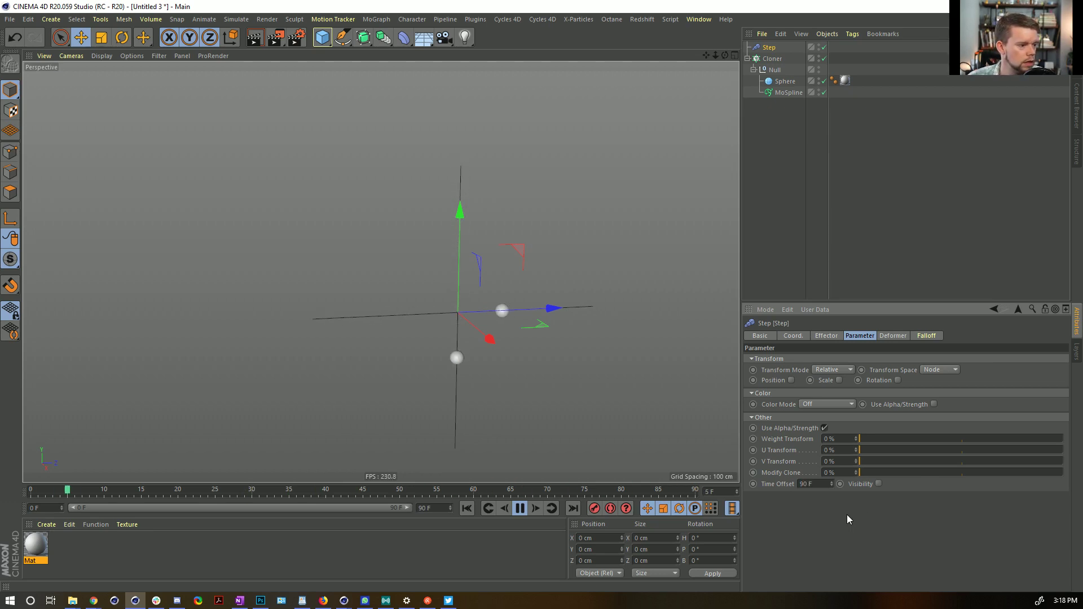
text(22.5)
key(Return)
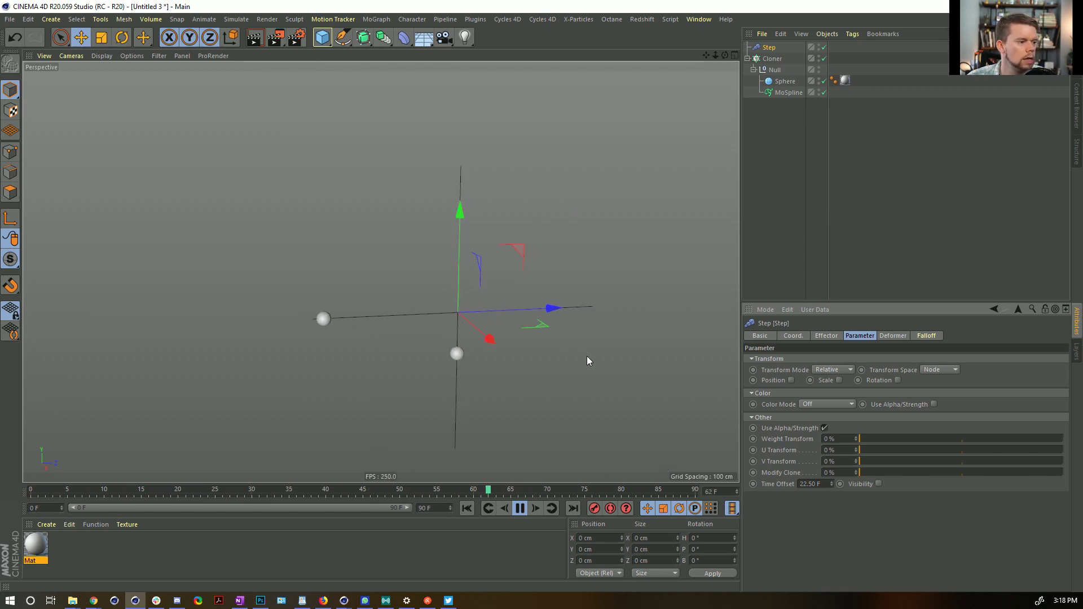
Raise the Cloner's Count to 4 and try Step effector Time Offsets of 45 F and 90 F.
click(777, 58)
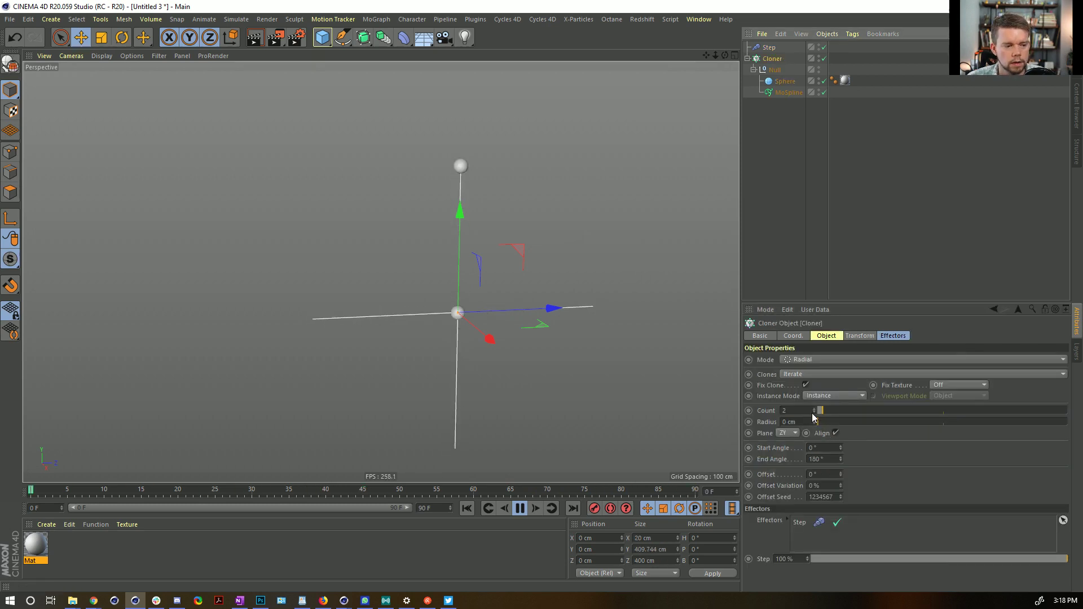
double_click(813, 409)
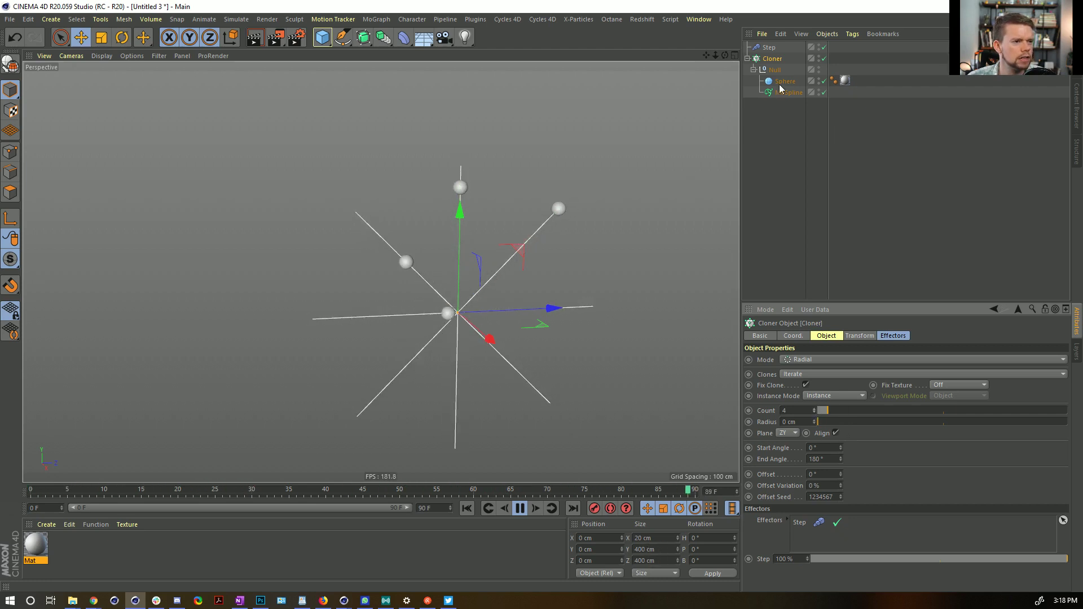
click(769, 48)
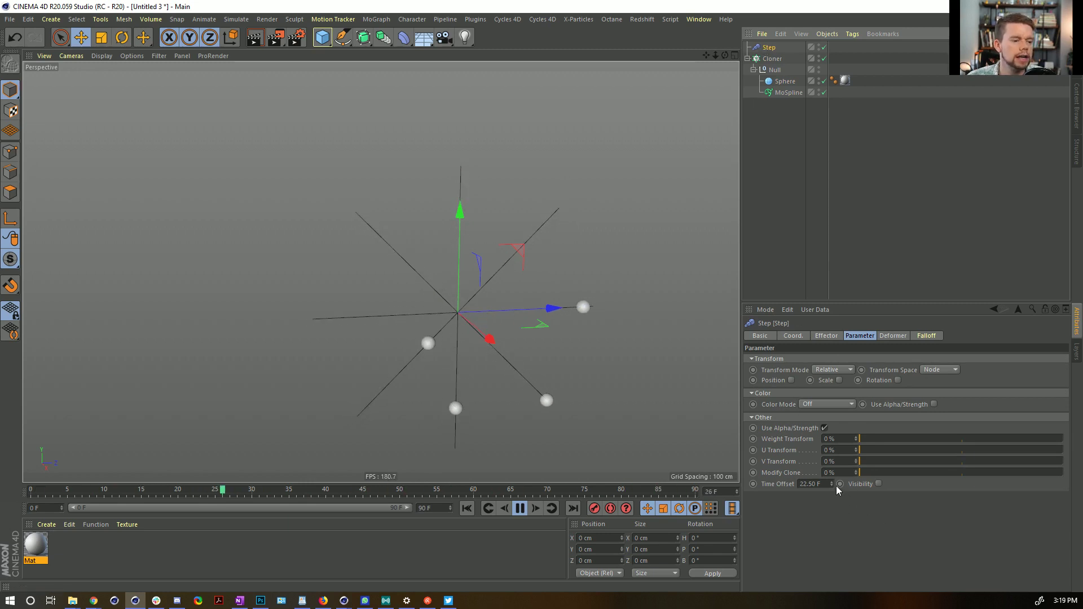
drag(825, 484, 743, 482)
text(45)
key(Return)
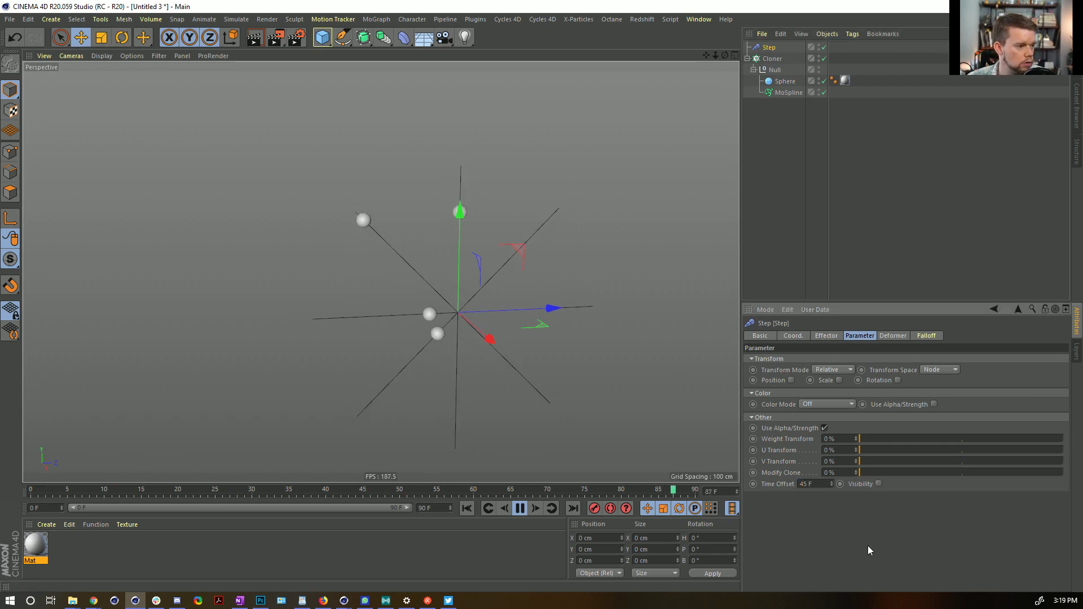
drag(820, 484, 790, 497)
text(90)
key(Return)
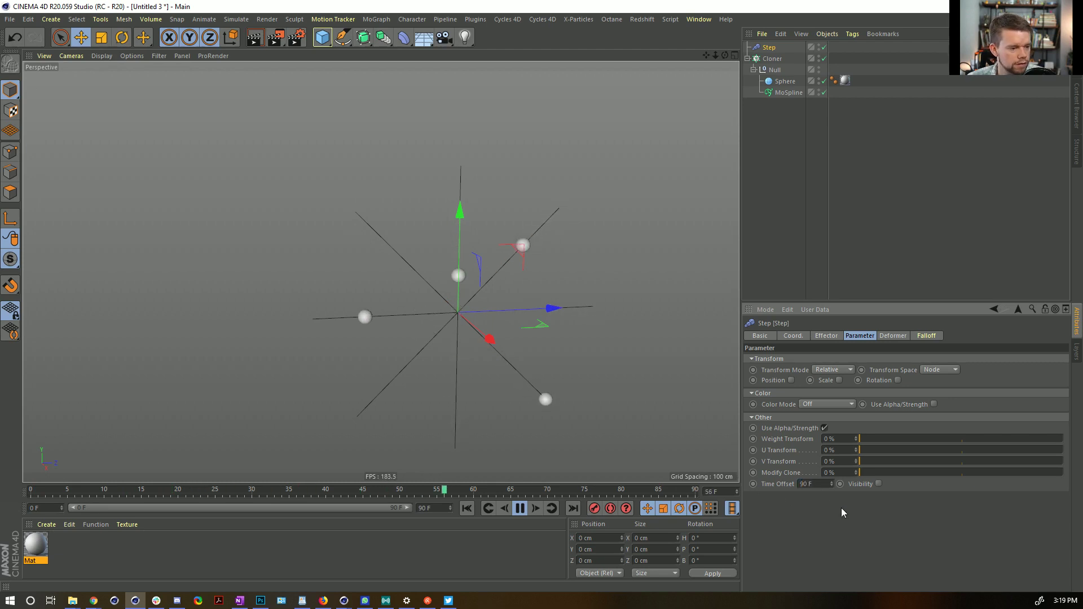
Undo the last two Time Offset changes and try a Step effector Time Offset of 11.25 F.
key(ctrl+z)
key(ctrl+z)
drag(821, 485, 789, 484)
text(11.25)
key(Return)
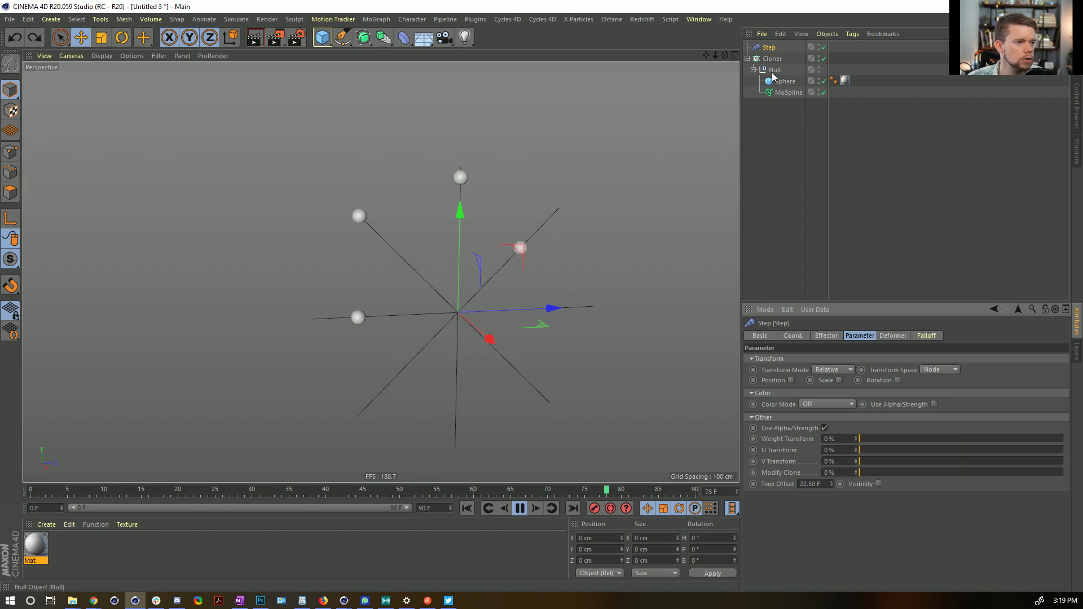
Delete the Step effector and revert the Cloner to a Count of 2.
click(765, 48)
key(Delete)
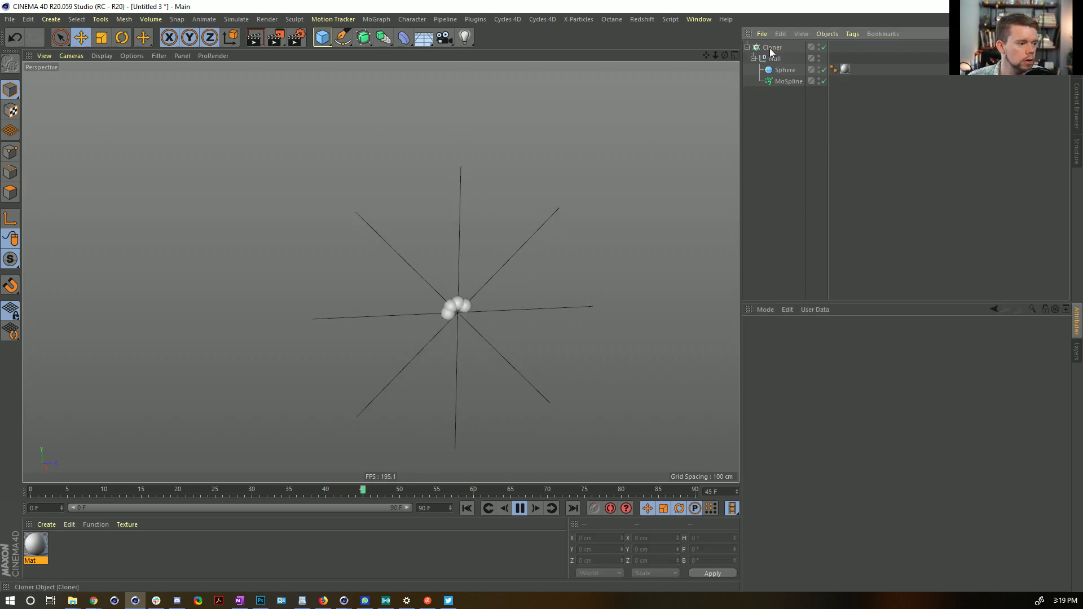
key(ctrl+z)
key(ctrl+z)
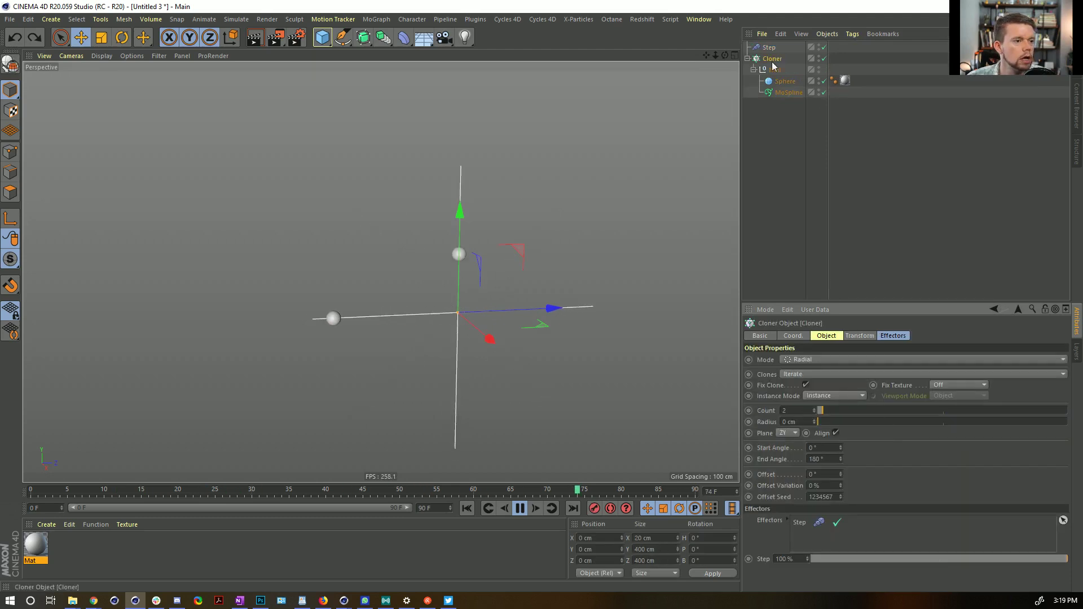
key(ctrl+y)
key(ctrl+y)
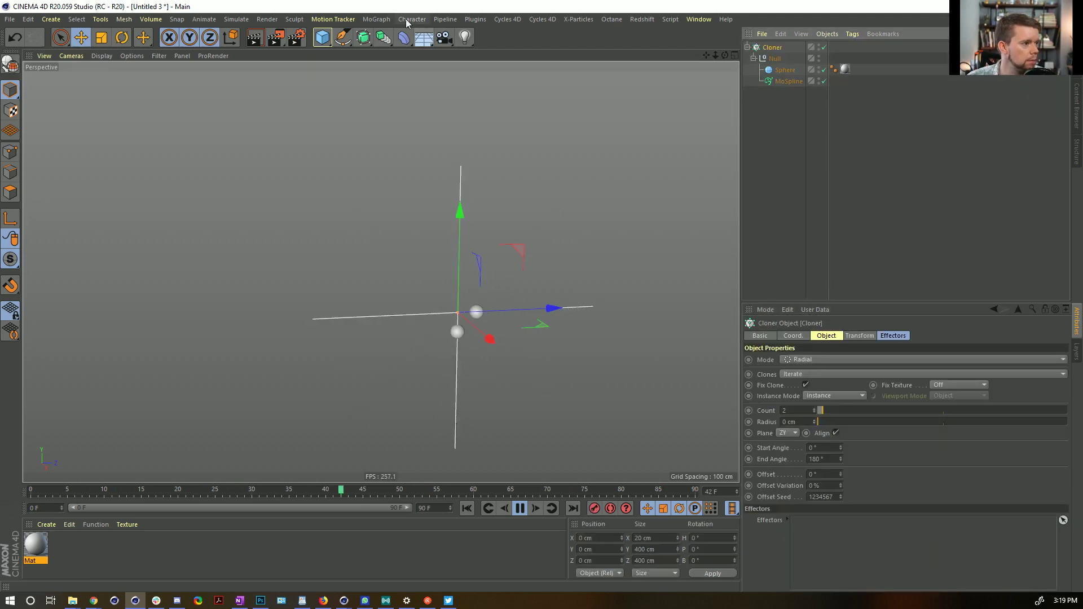
Add a Formula effector to the Cloner with Scale and Position disabled, a Time Offset of 22.5 F, and the formula id.
click(375, 19)
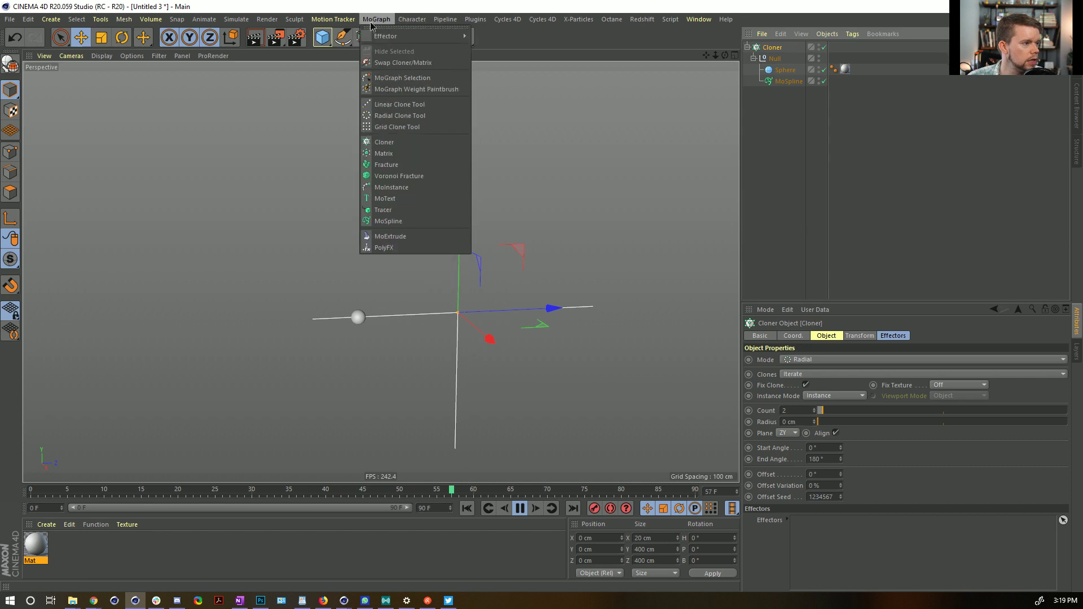
mouse_move(375, 36)
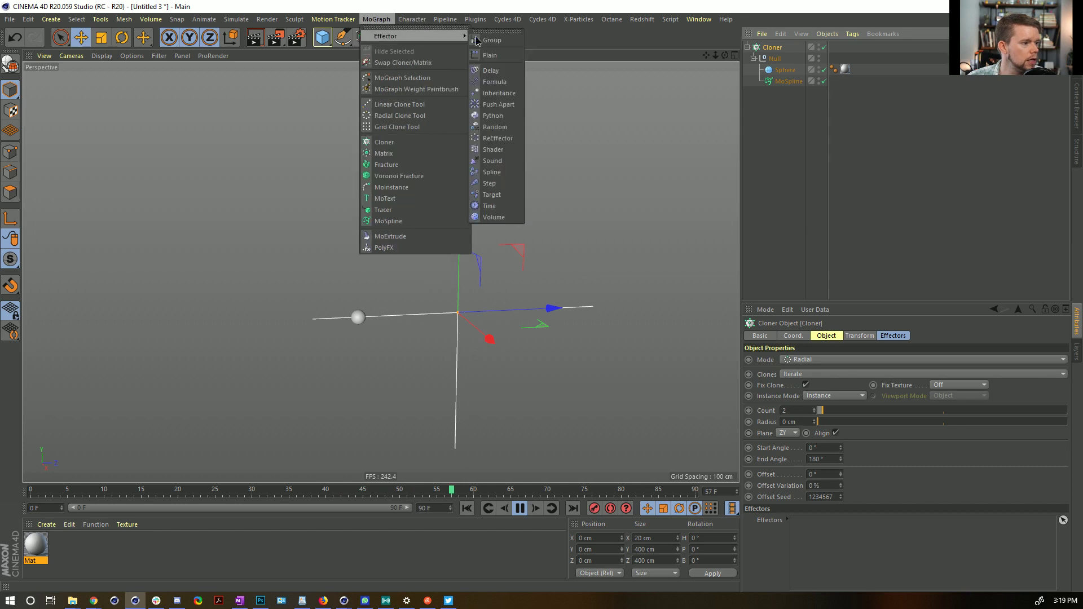
click(499, 82)
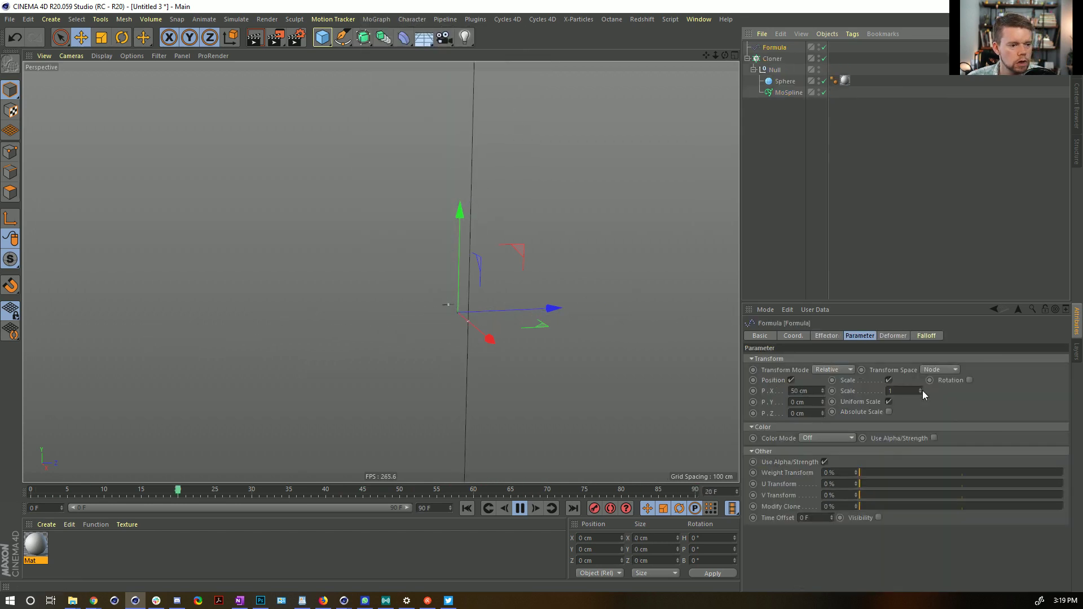
click(889, 380)
click(791, 380)
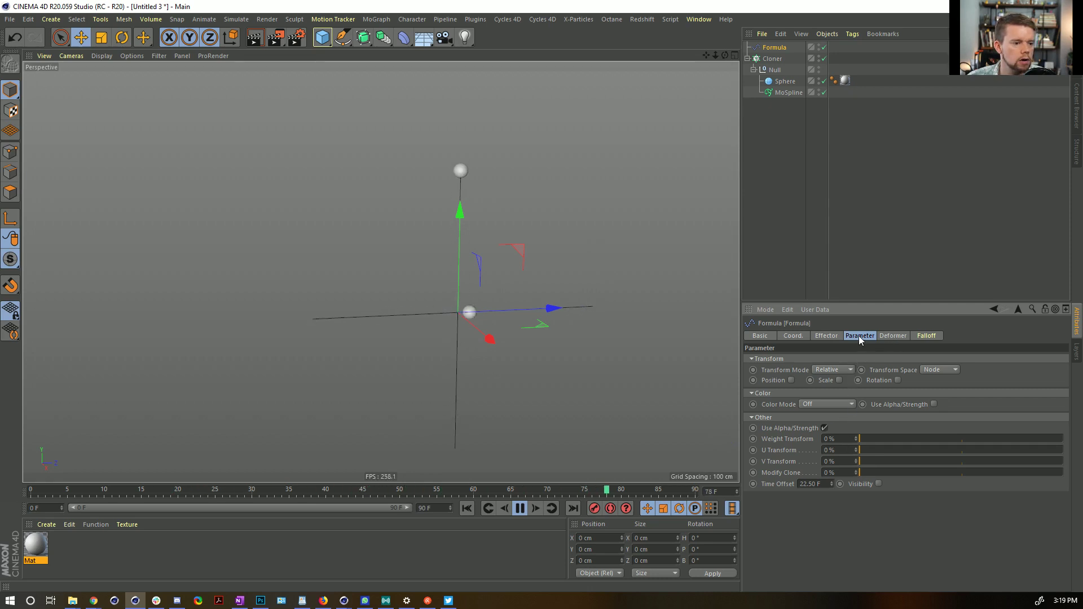
click(826, 336)
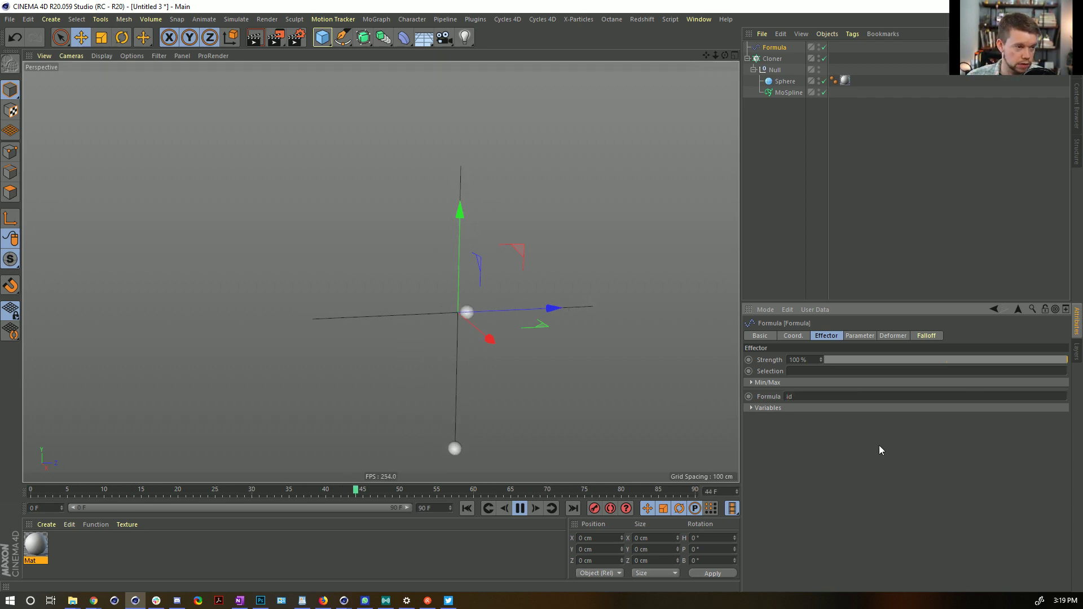
Increase the Cloner's Count to 4.
click(772, 59)
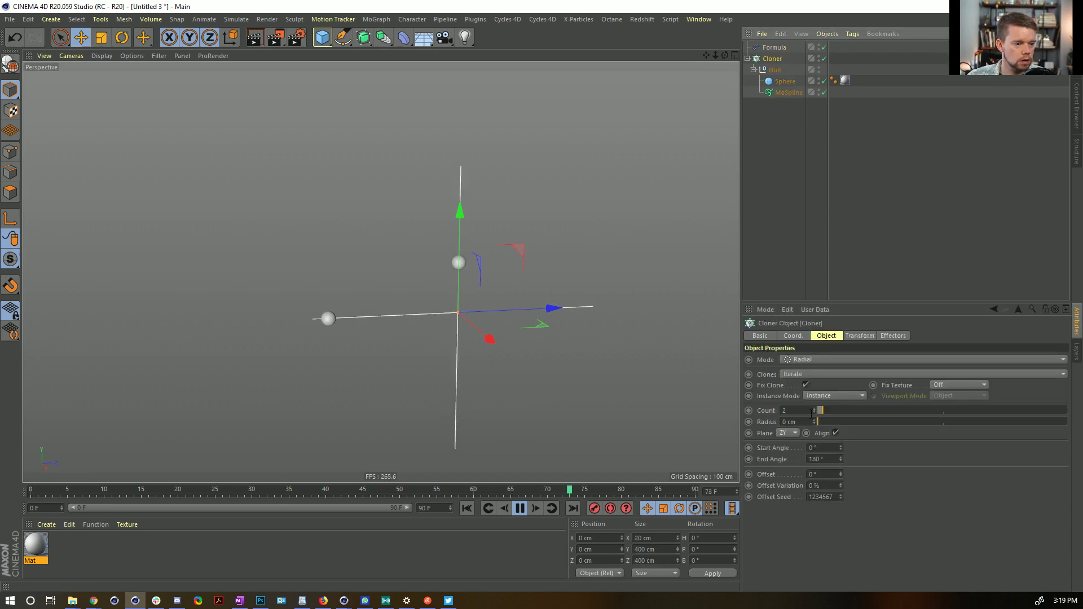
click(814, 408)
click(815, 410)
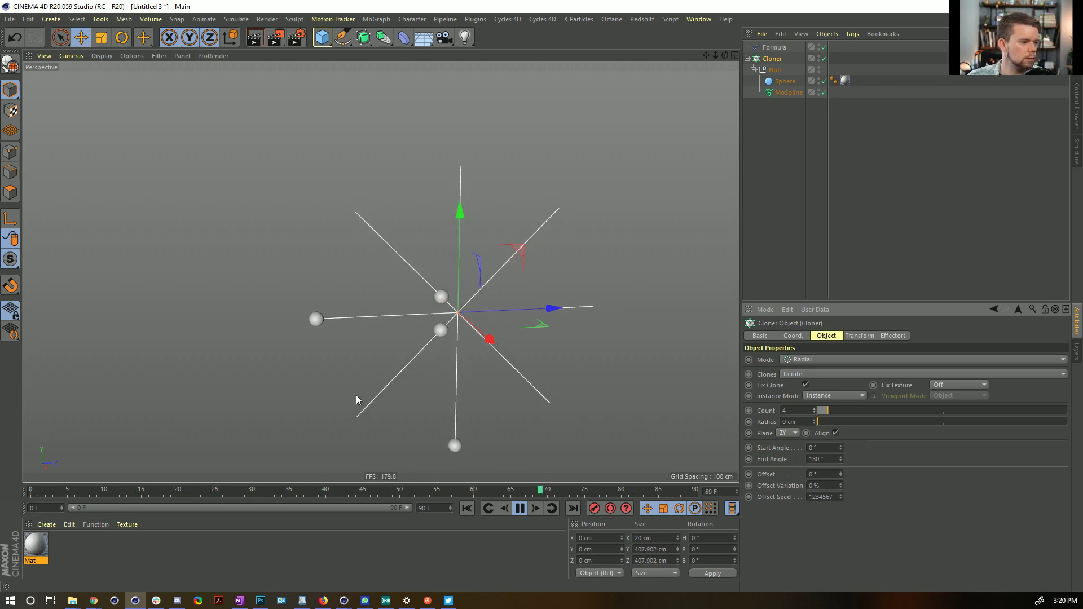
Change the Formula effector's formula to id/2.
click(774, 46)
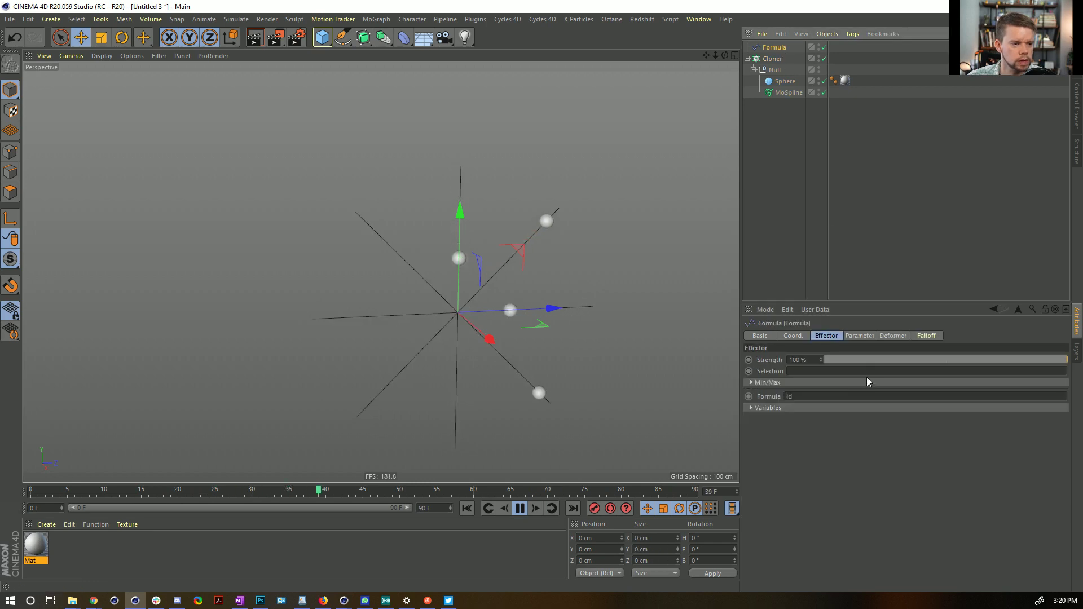
click(830, 395)
text(/2)
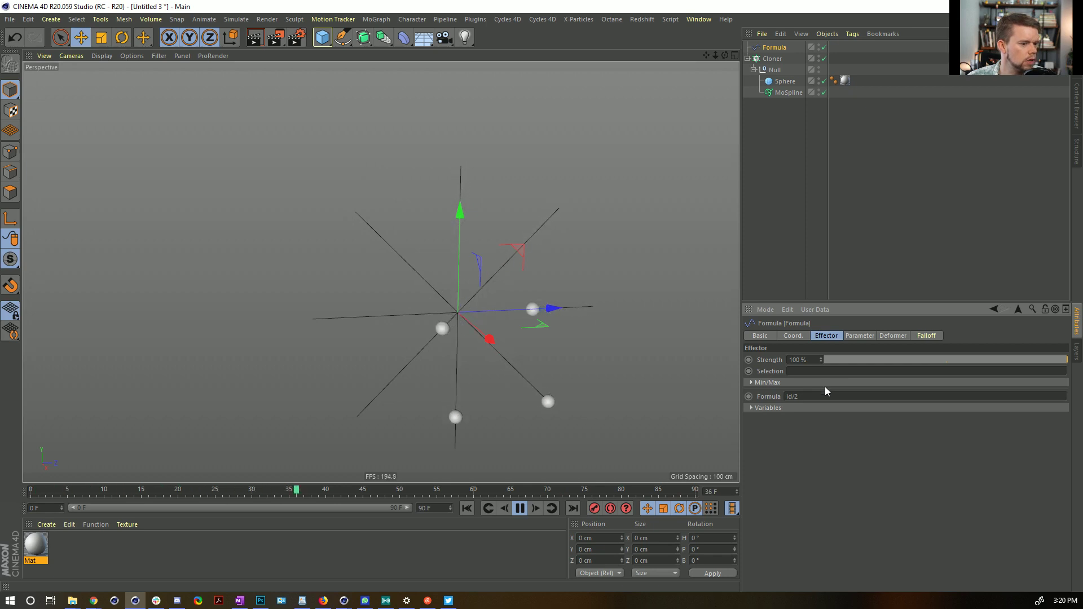
Try the Cloner's End Angle at 360° and at 539°.
click(772, 59)
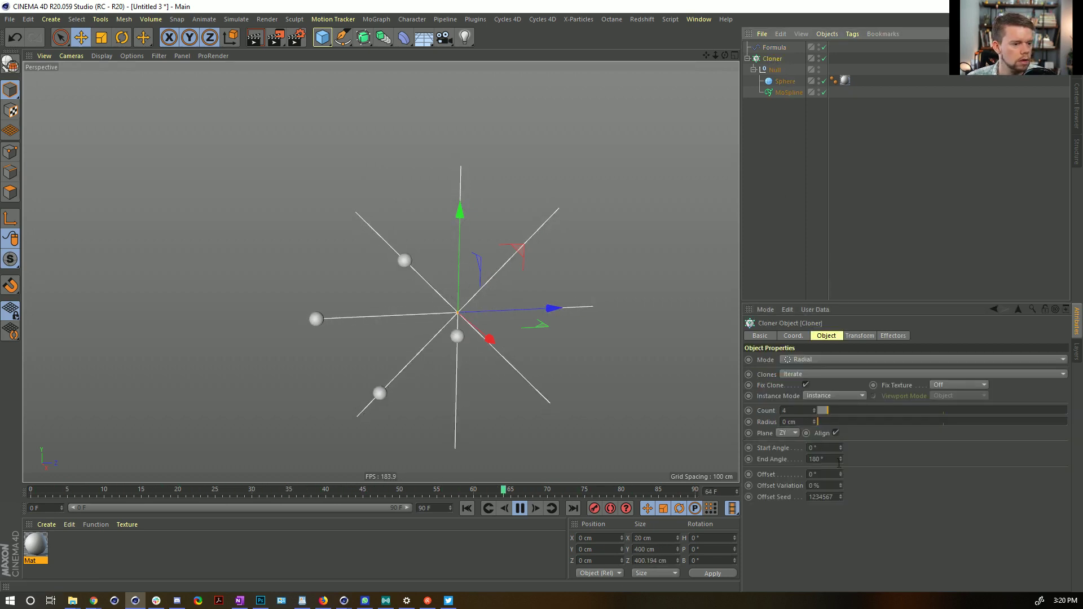
click(816, 459)
text(360)
key(Return)
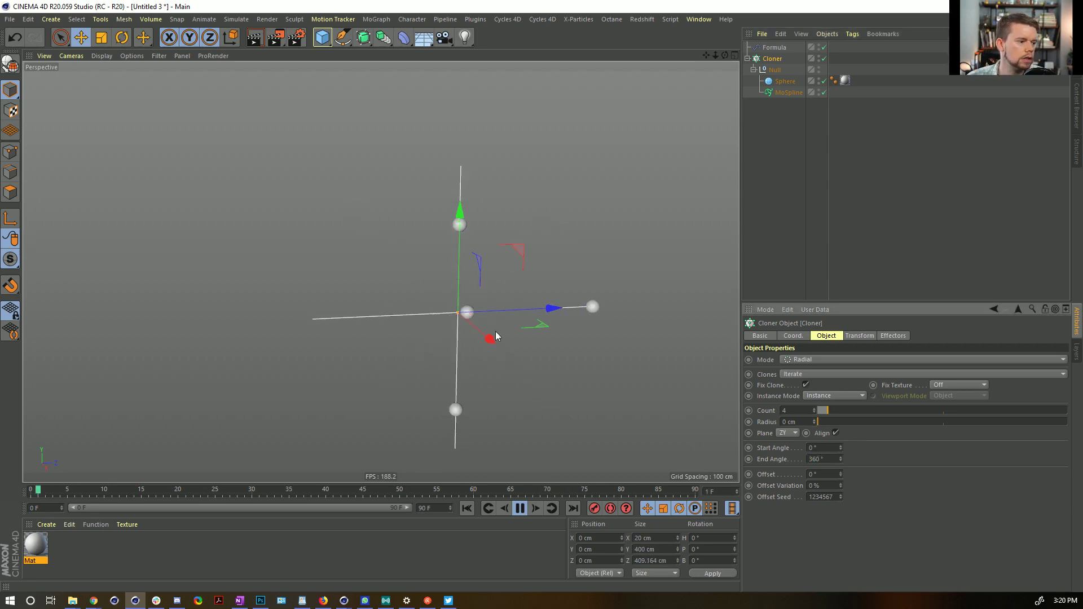
drag(840, 457, 840, 426)
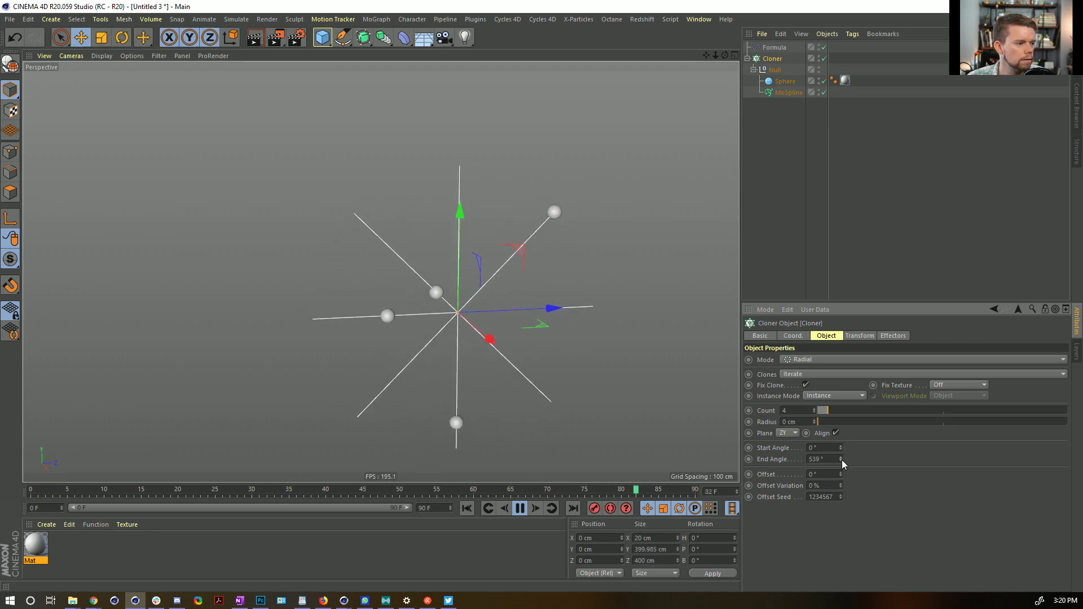
Set the Cloner's Count to 8.
double_click(790, 411)
text(8)
key(Return)
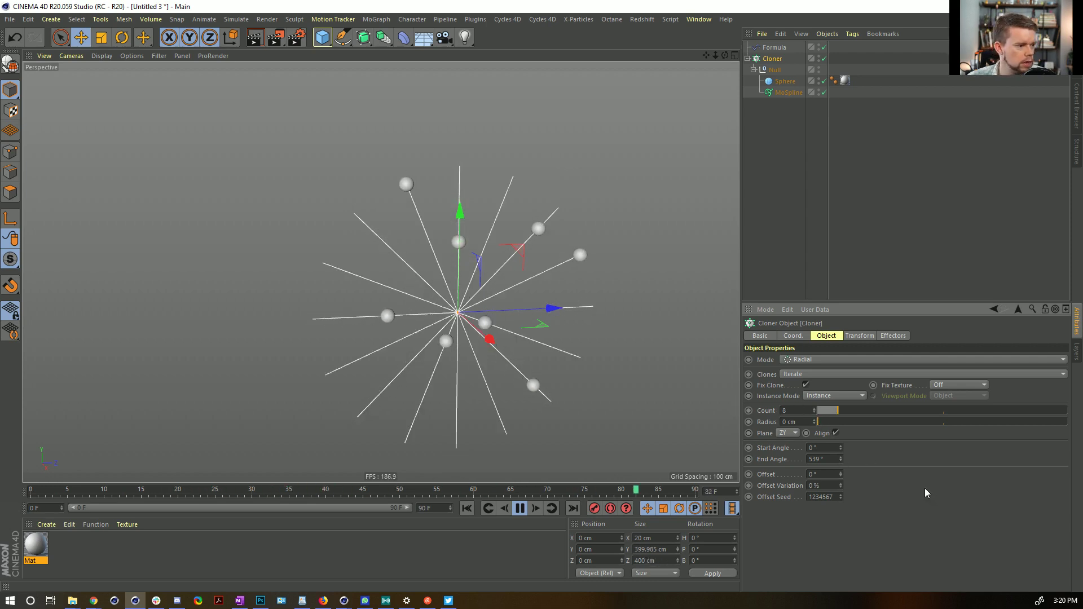
Change the Formula effector's formula to id/8.
click(775, 47)
click(814, 396)
key(BackSpace)
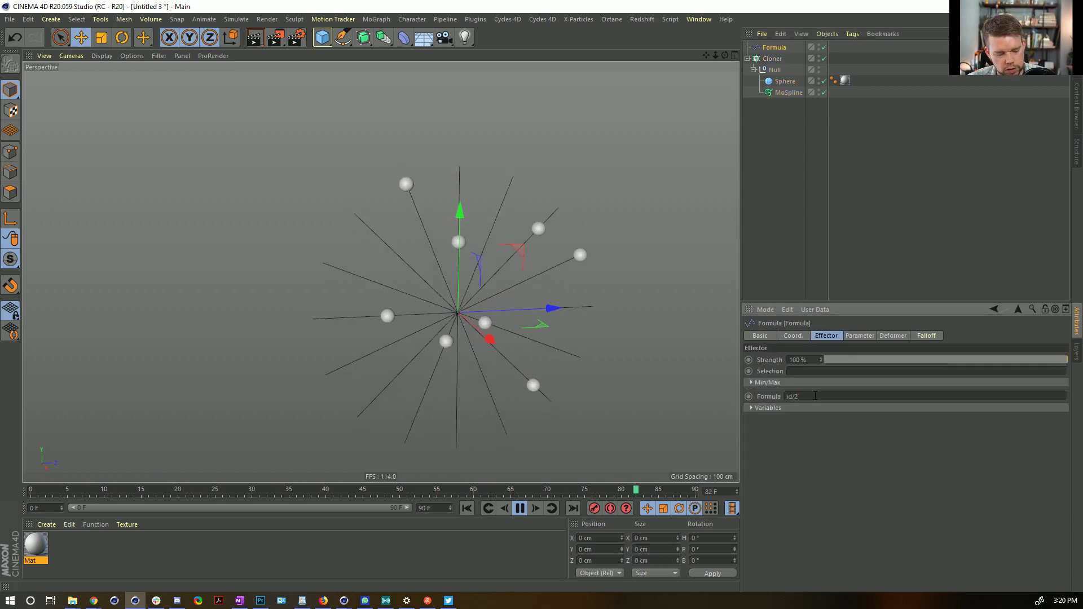
text(8)
key(Return)
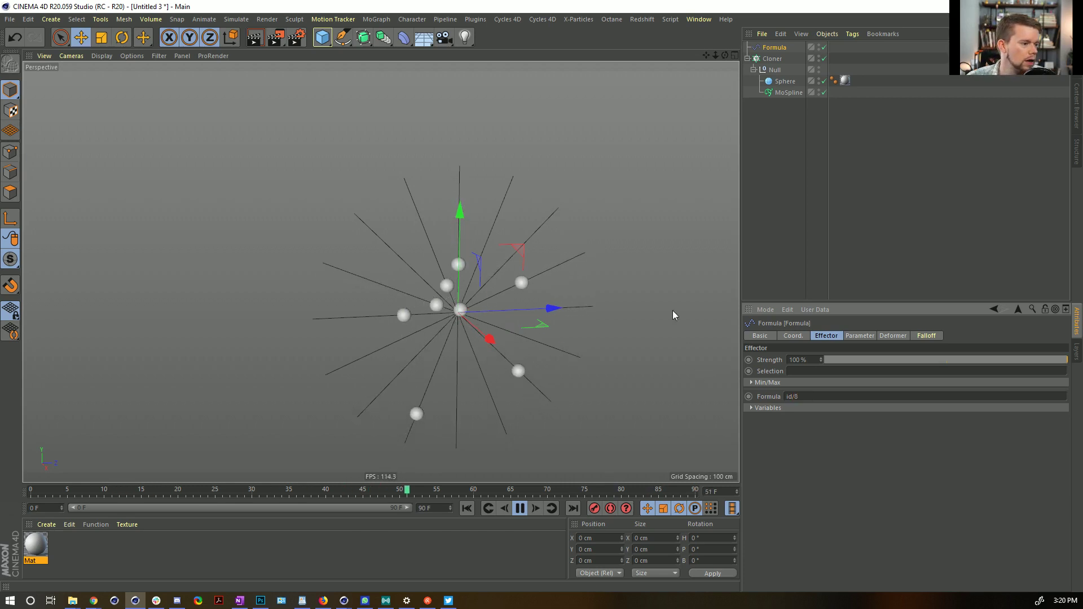
Set the Cloner's End Angle to 180°.
click(772, 58)
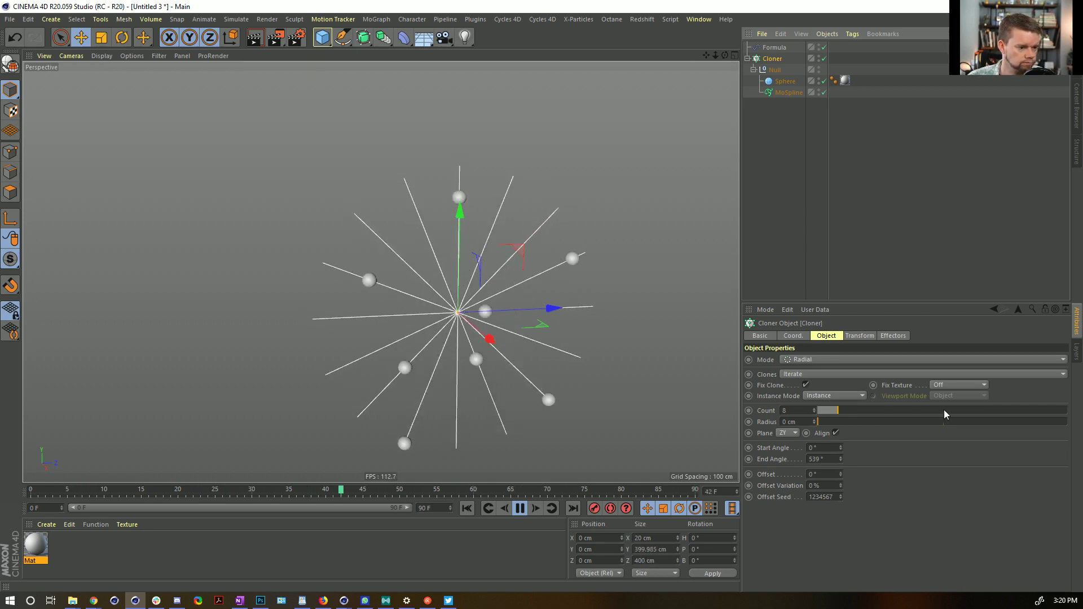
click(826, 459)
double_click(815, 459)
text(180)
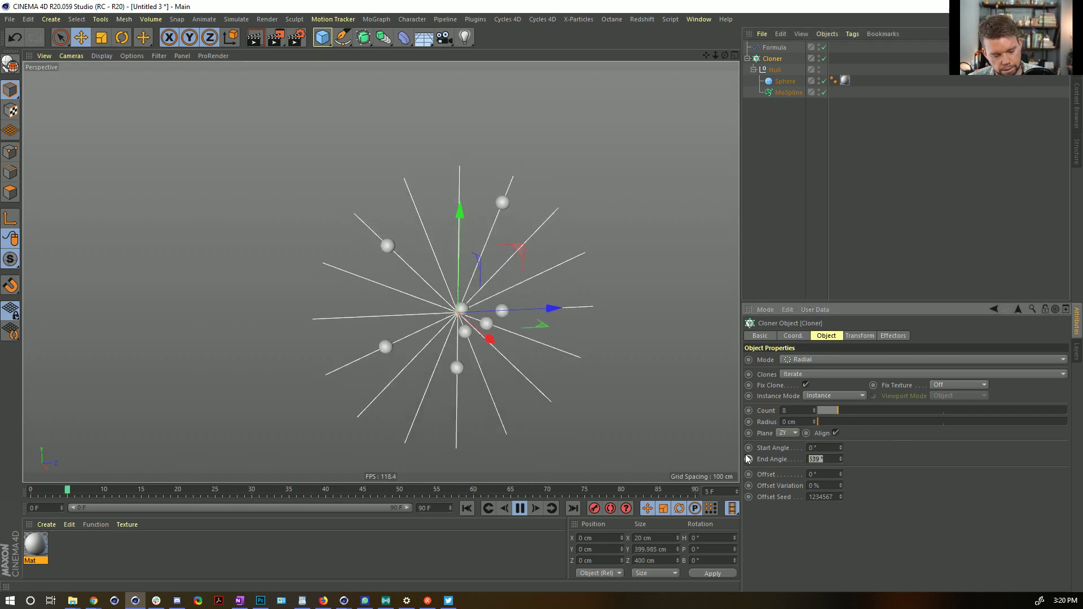
key(Return)
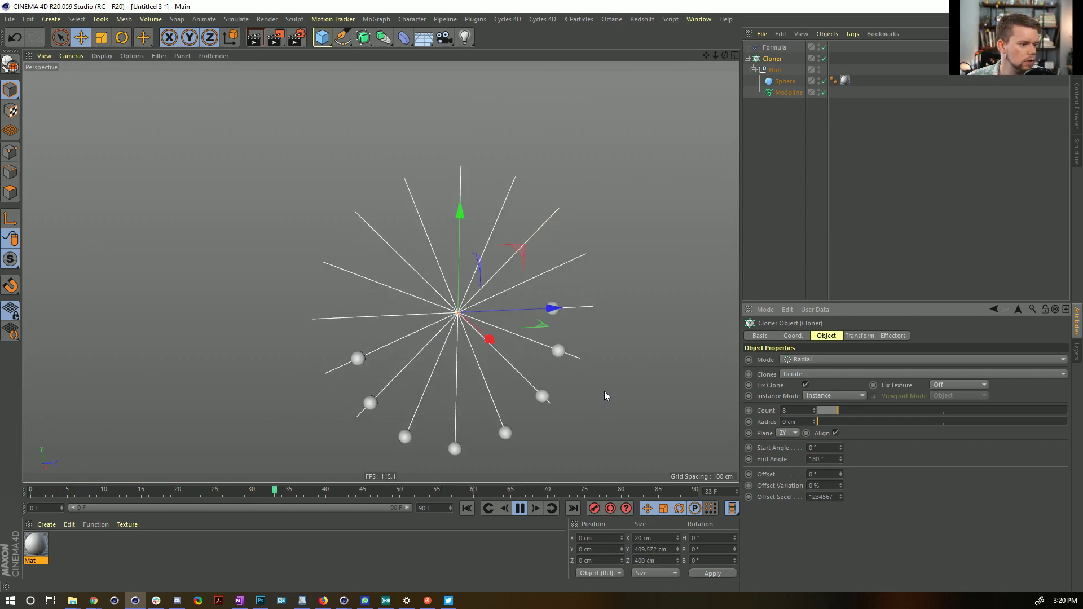
Set the Cloner's Count to 16.
click(780, 410)
text(16)
key(Return)
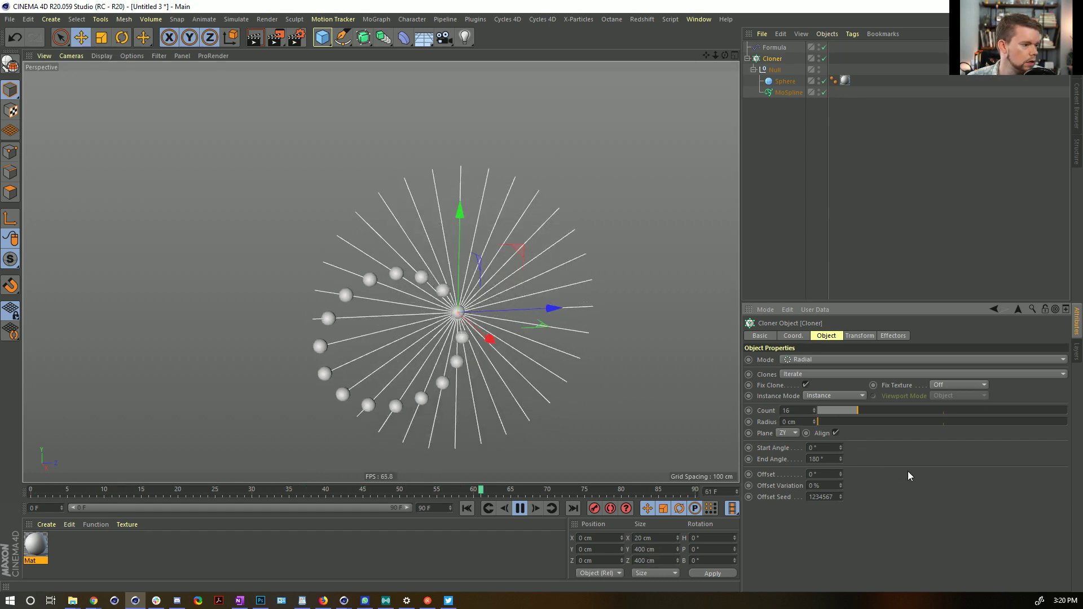
alt+drag(485, 322, 459, 310)
alt+middle_drag(459, 311, 437, 257)
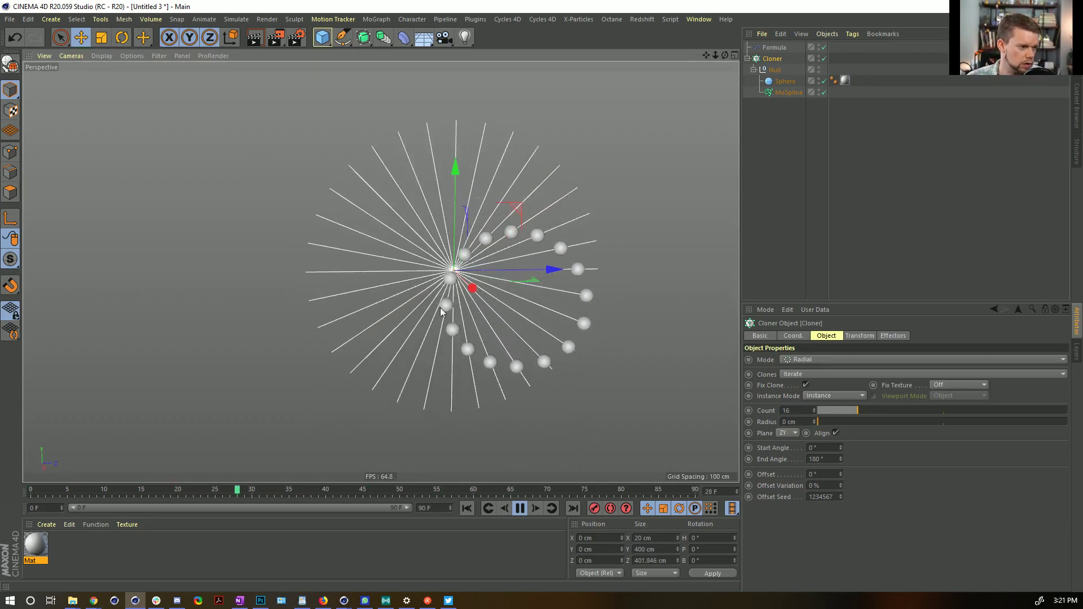
Switch to Twitter to play the reference rolling-circle video, and compare it with the cloned spheres back in Cinema 4D.
key(alt+Tab)
drag(585, 63, 574, 63)
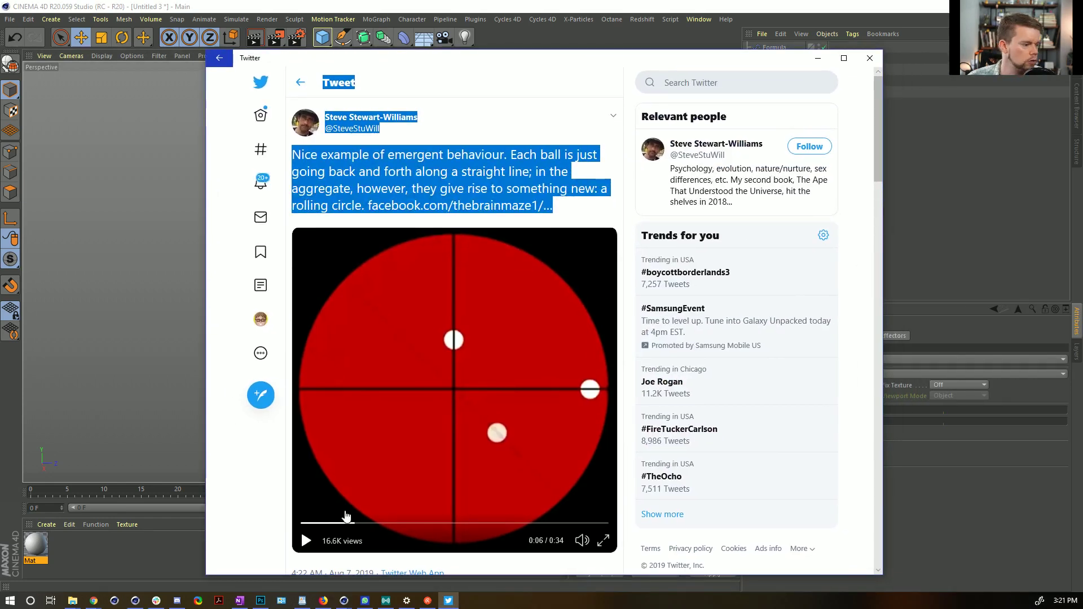
click(417, 497)
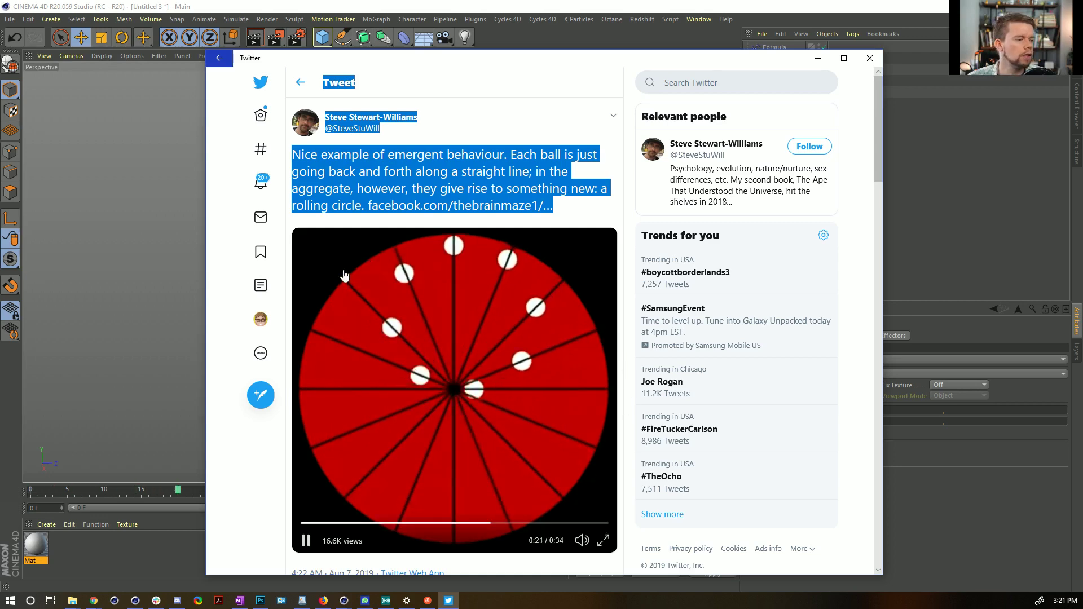
click(306, 540)
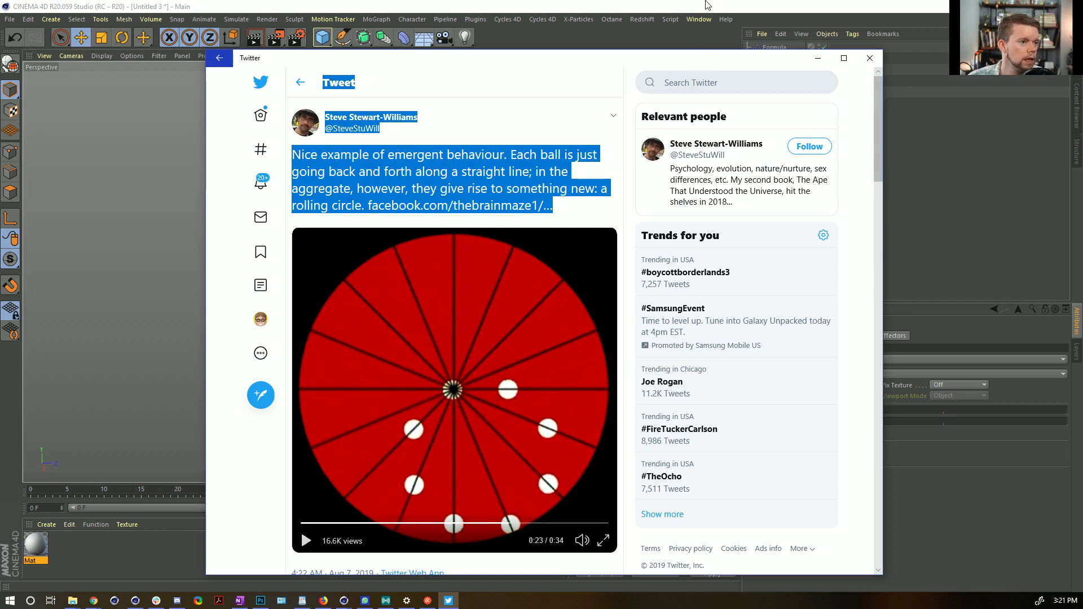
click(727, 4)
alt+drag(530, 280, 506, 269)
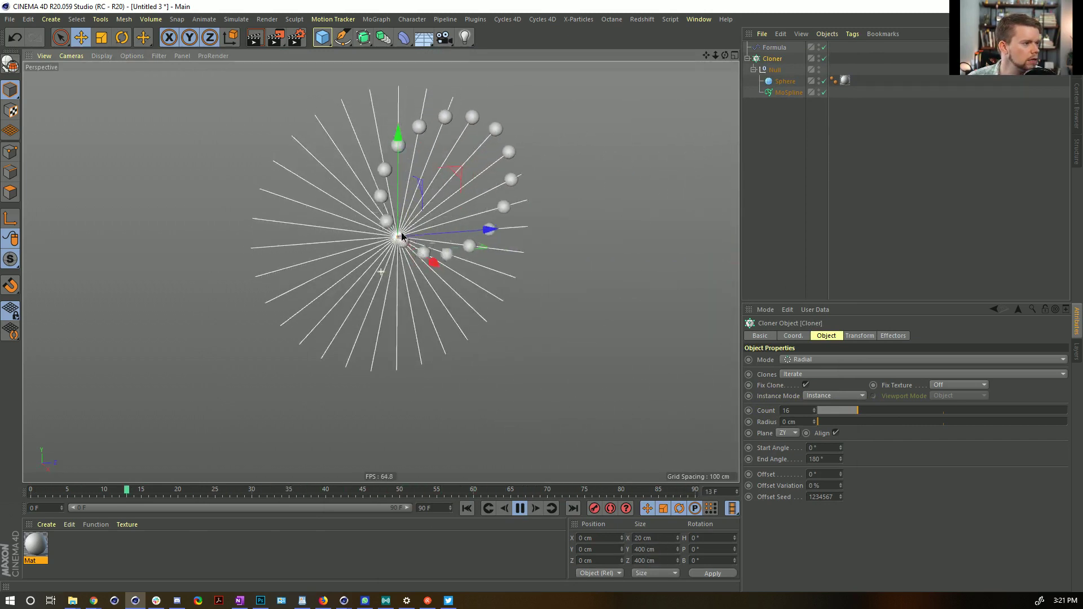
alt+middle_drag(395, 246, 477, 264)
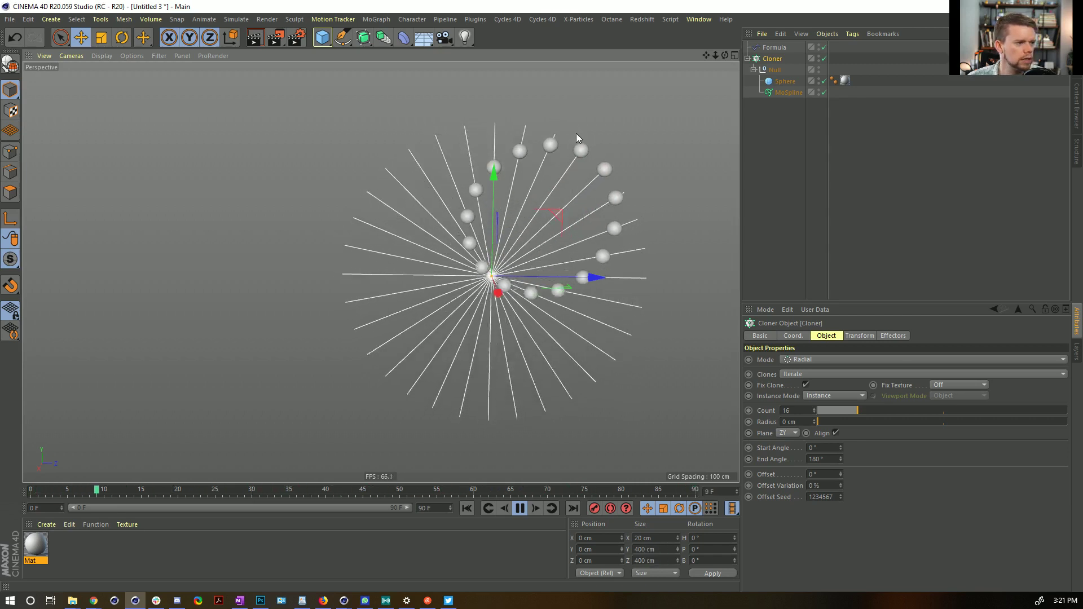
alt+drag(497, 279, 434, 279)
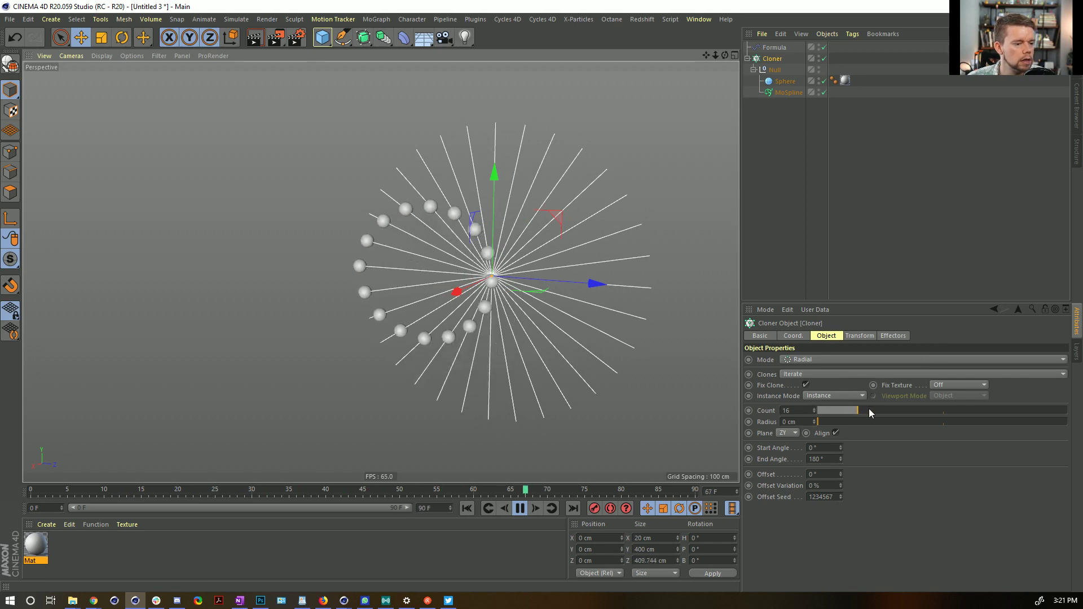
Try the Cloner's Count at 32 and at double that value, 64, and undo both changes.
text(32)
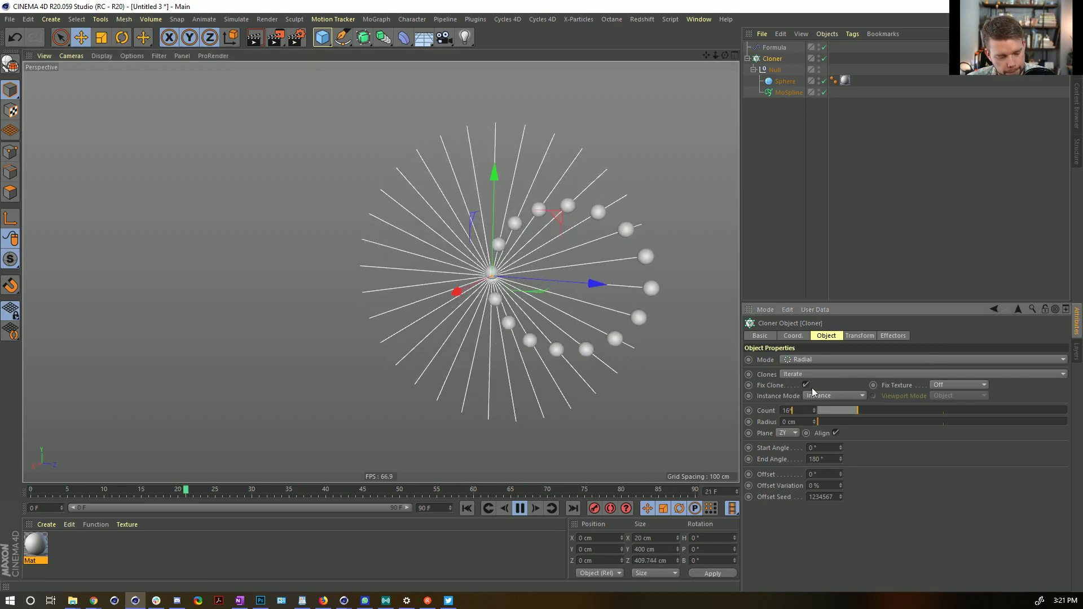
key(Return)
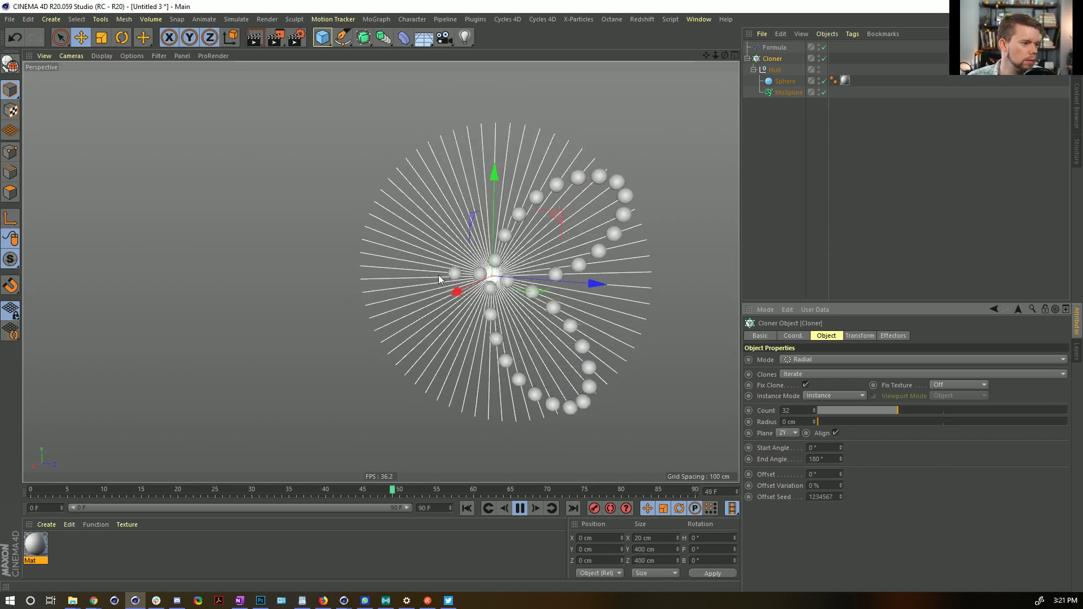
click(793, 410)
text(*2)
key(Return)
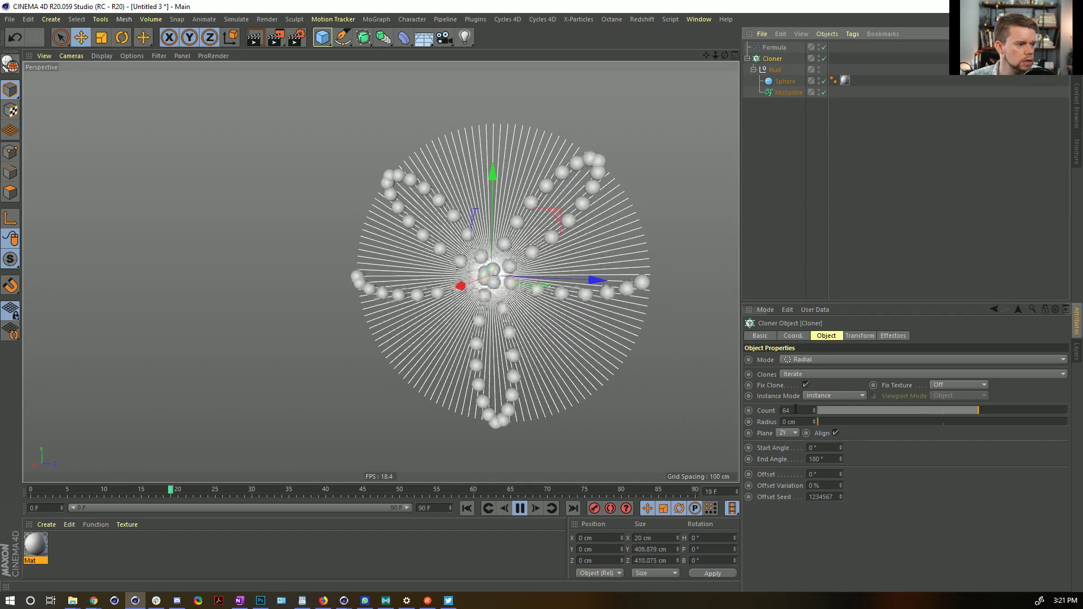
key(ctrl+z)
key(ctrl+z)
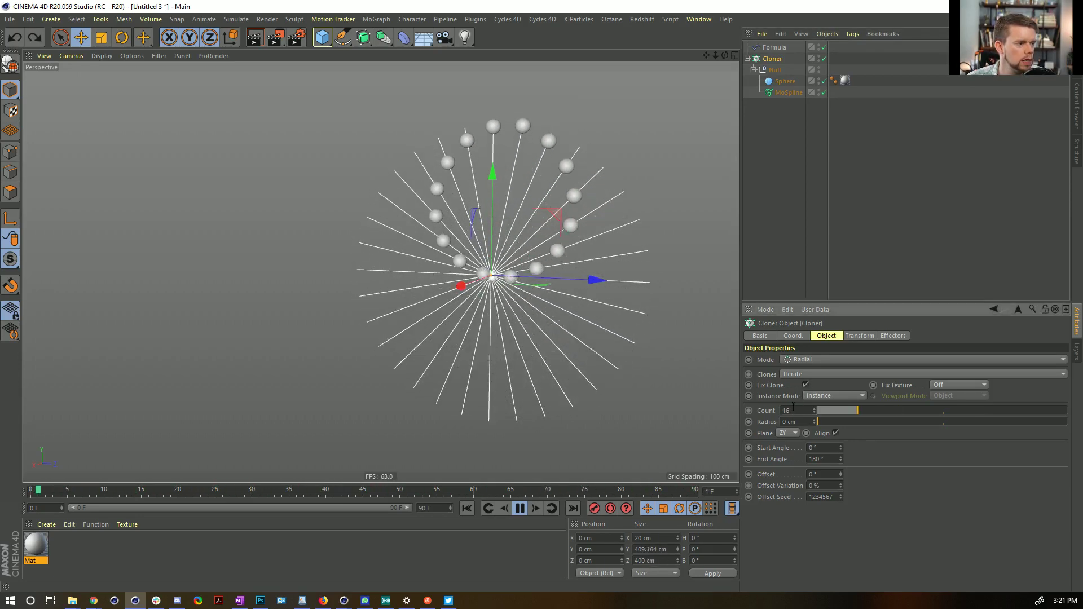
Try the Cloner's Count at 8 and at 4.
double_click(790, 410)
text(8)
key(Return)
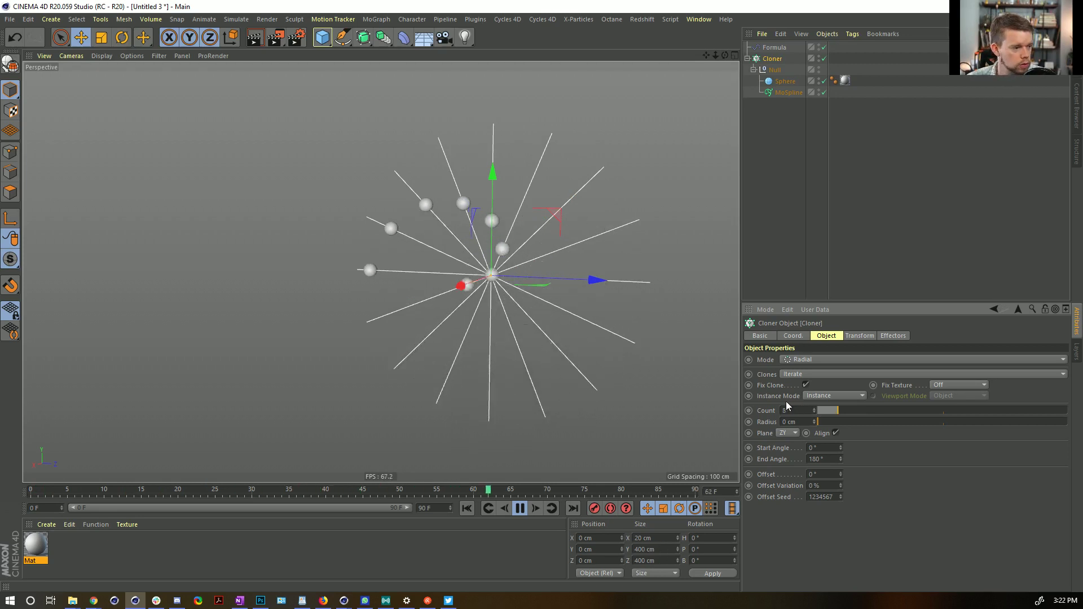
text(4)
key(Return)
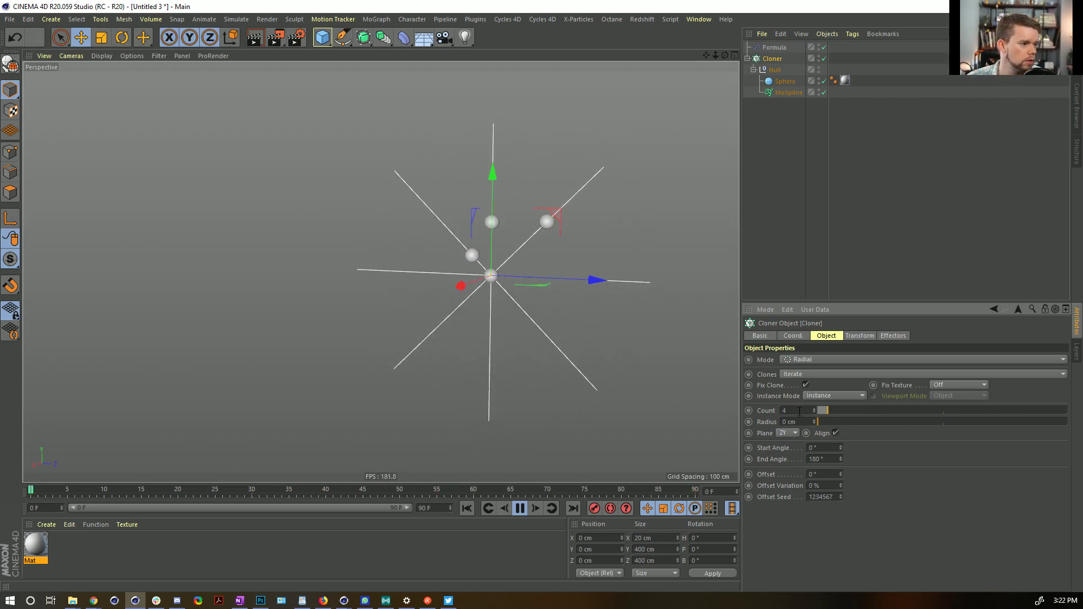
Stop the animation at its first frame and set the Cloner's Count to 16.
click(518, 508)
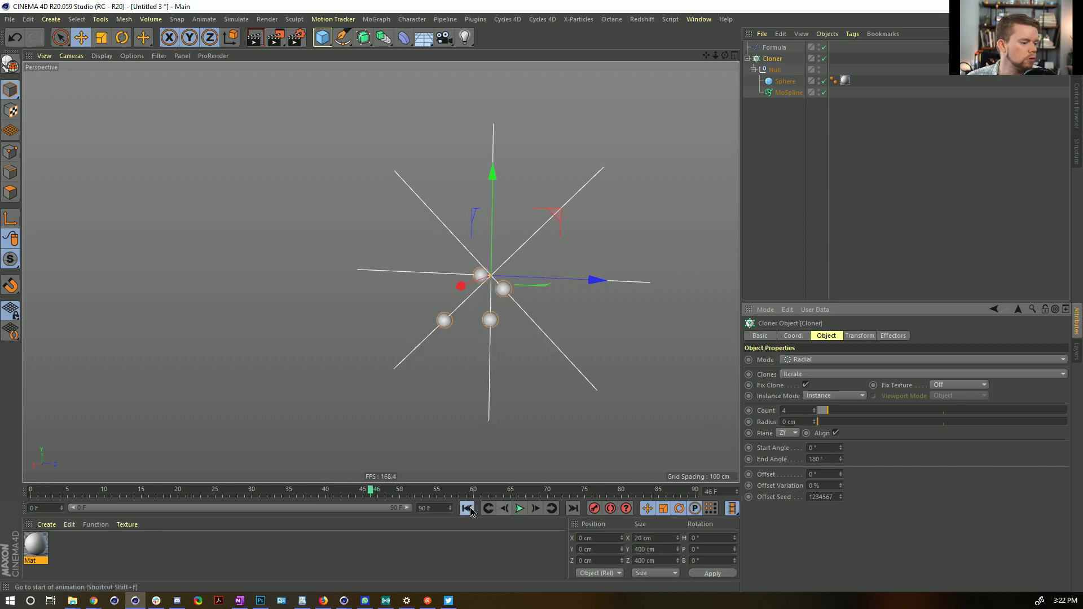
click(467, 508)
text(16)
key(Return)
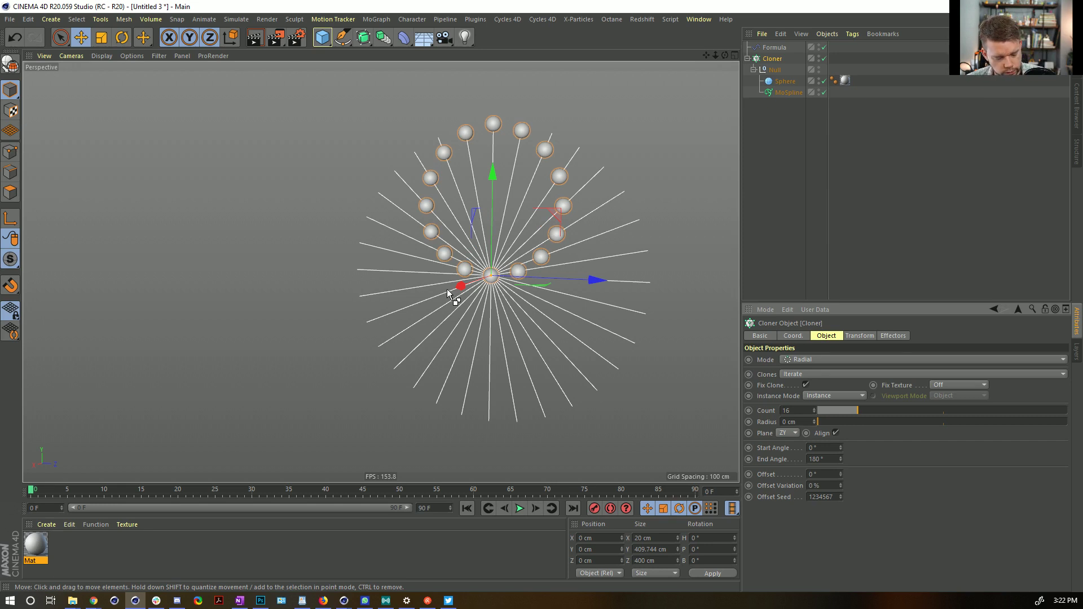
Start saving the scene and go to the SceneFiles folder of Episode19.
key(ctrl+s)
click(208, 188)
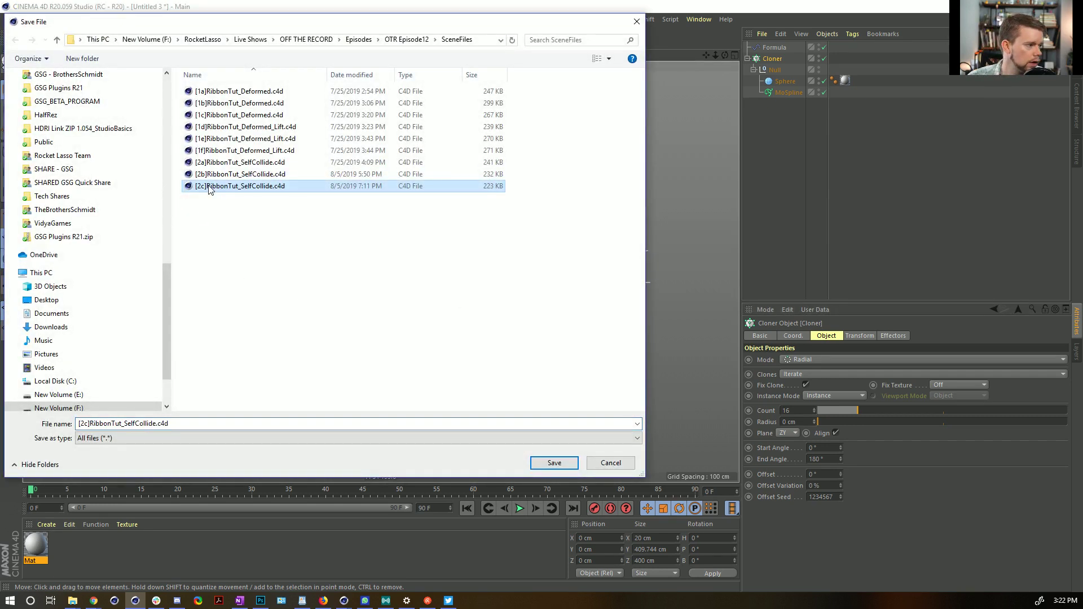
scroll(167, 269, up, 10)
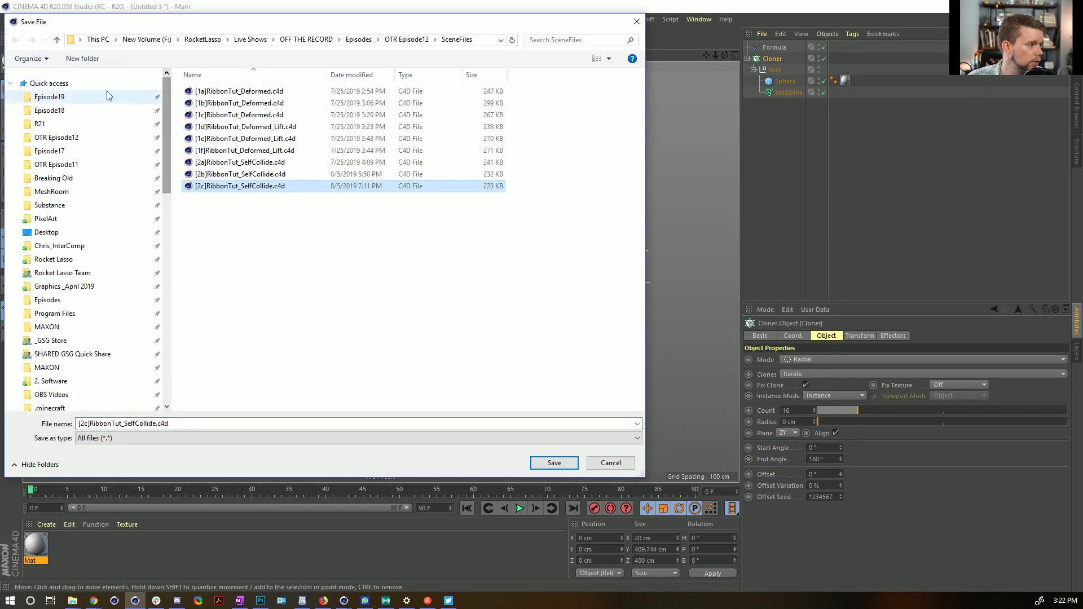
click(110, 97)
double_click(224, 125)
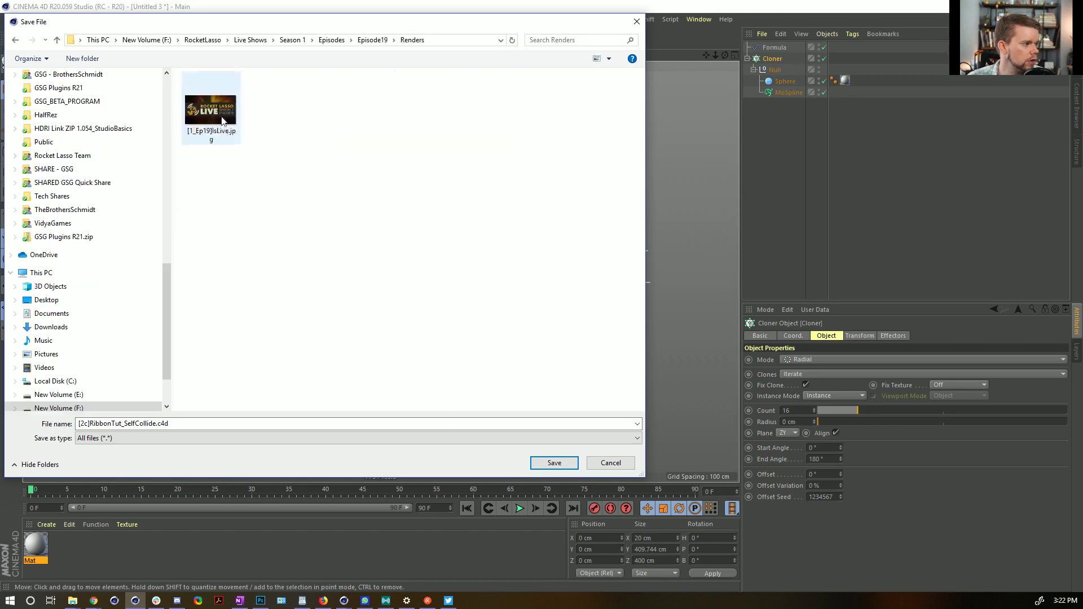
click(365, 40)
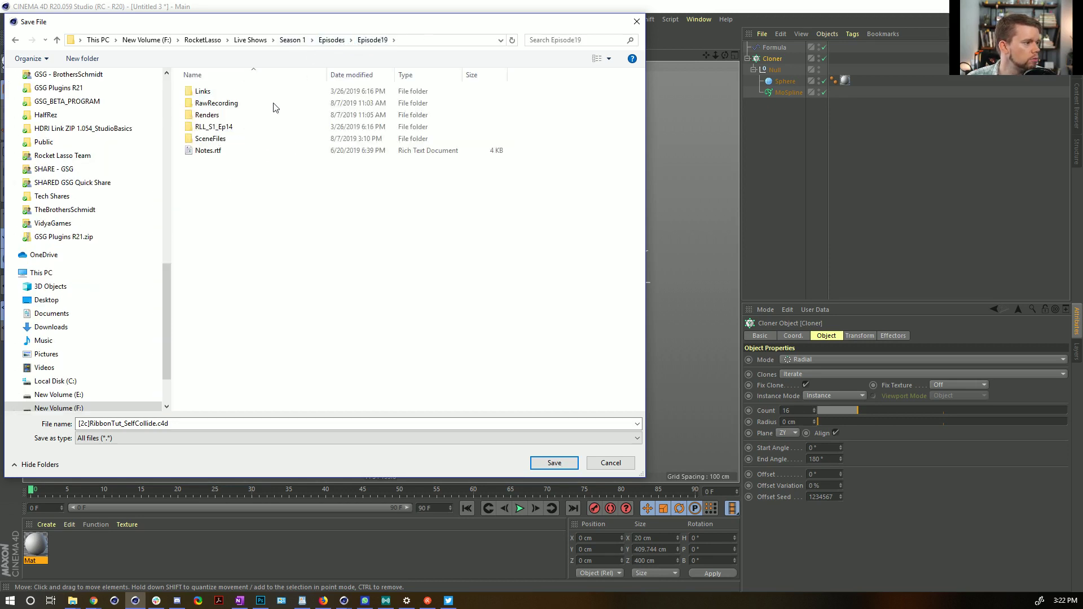
double_click(224, 141)
Save the scene as [7a]SinCircles.c4d, basing the name on the existing [6a]ChocolateCoating.c4d.
click(224, 149)
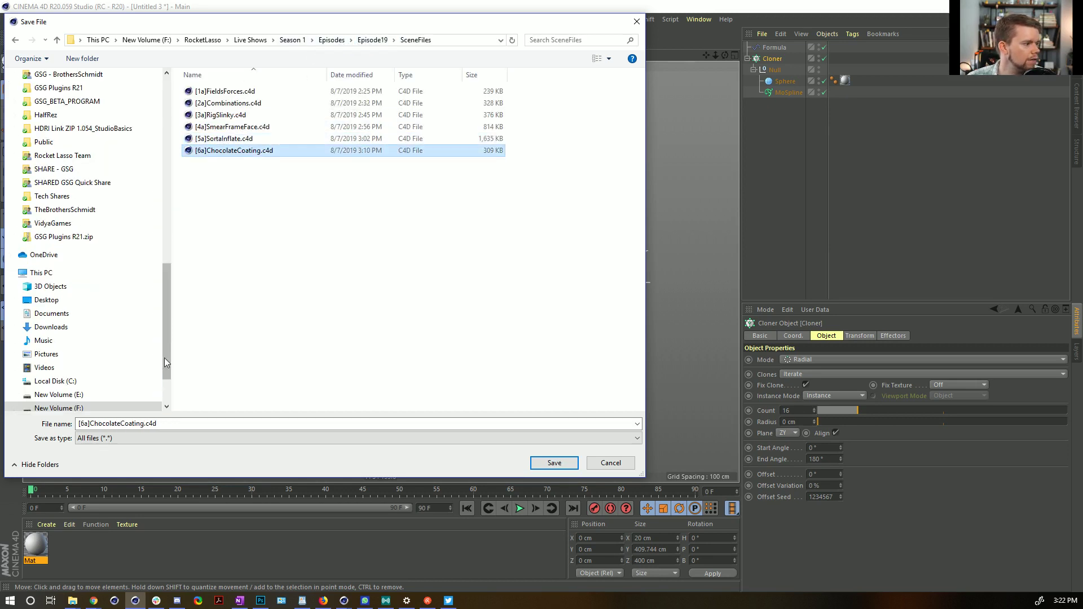
click(86, 424)
click(85, 424)
key(BackSpace)
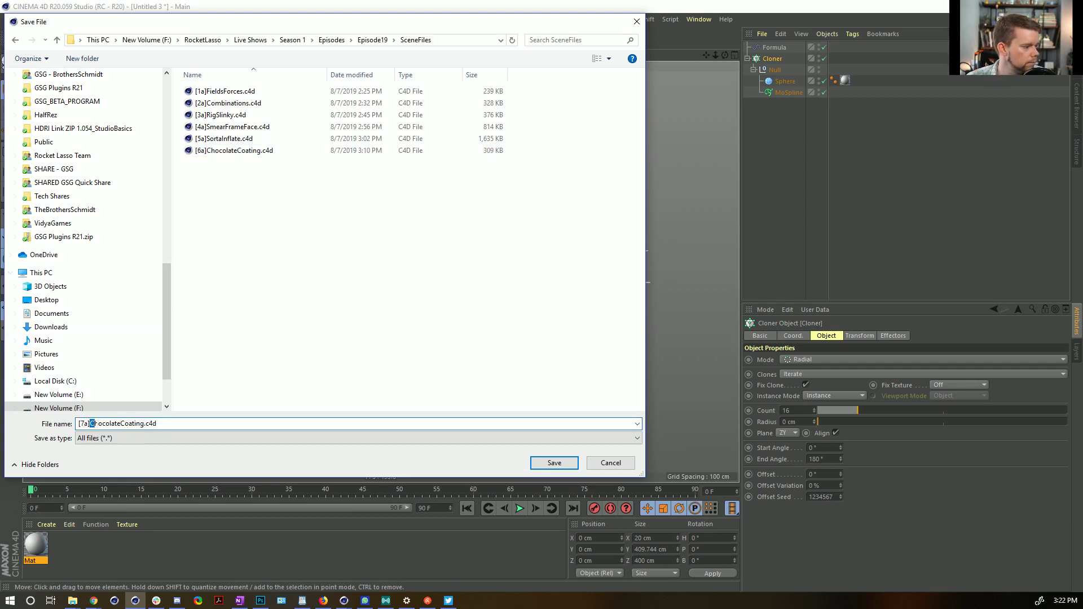
drag(90, 424, 150, 425)
text(SinCircleg)
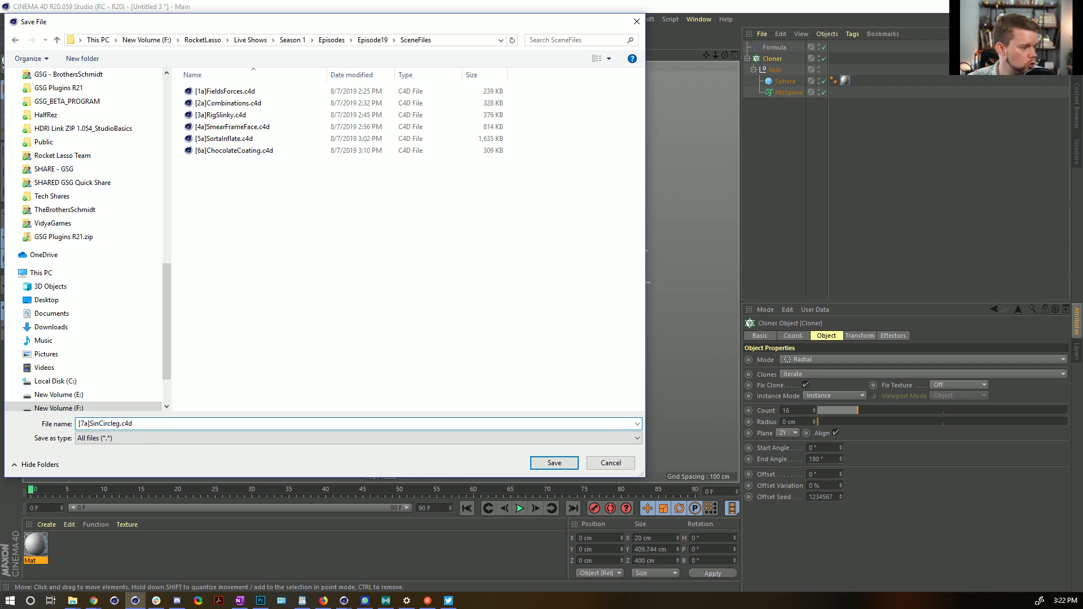
key(Return)
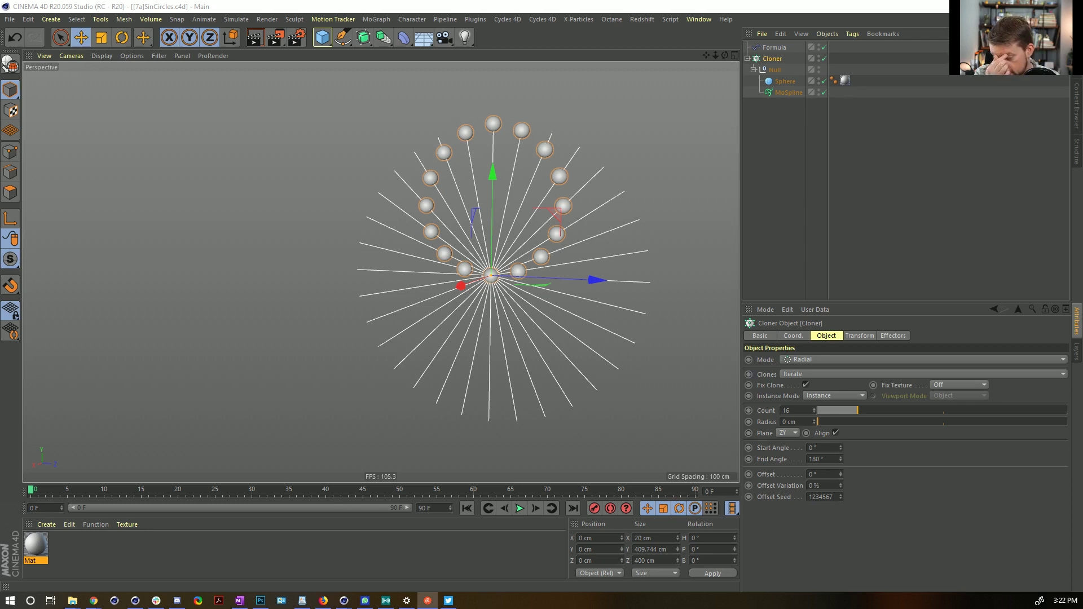
click(634, 34)
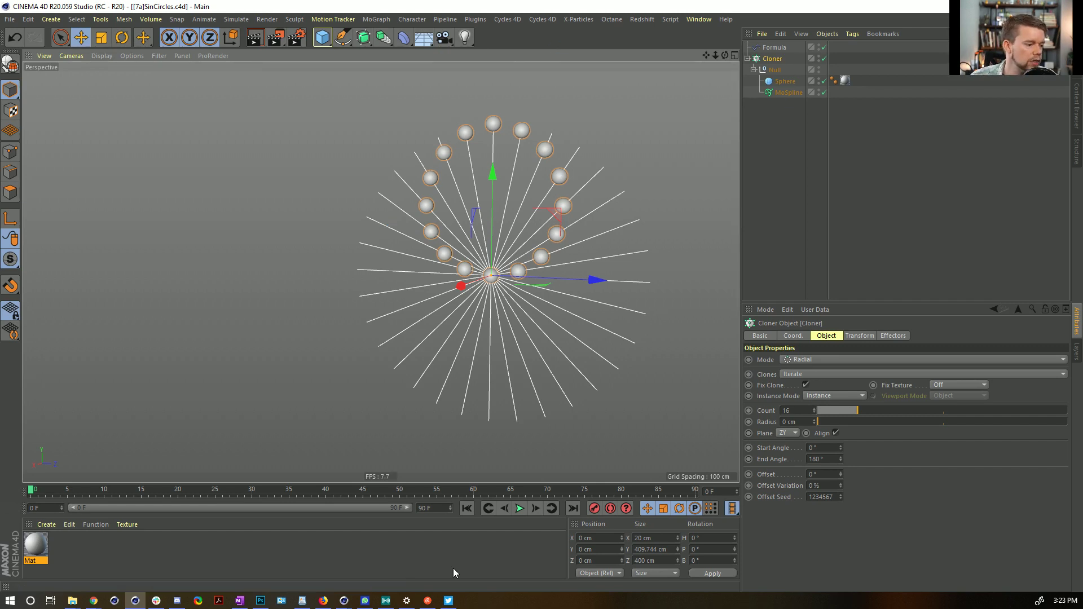
Switch to File Explorer and bring the PinballMachine Digital Game folder window over Cinema 4D.
mouse_move(72, 600)
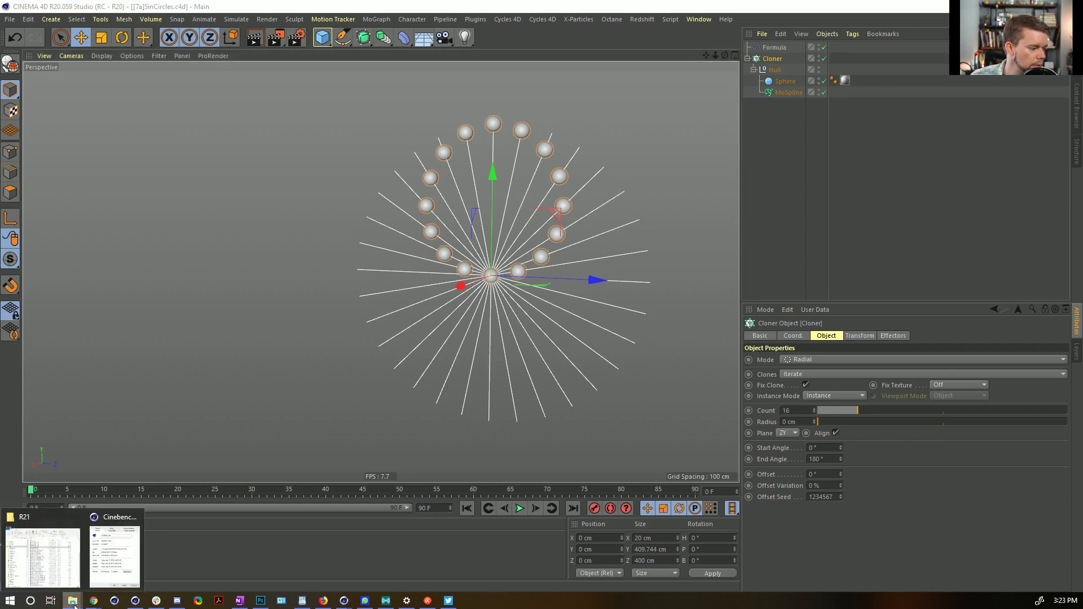
click(68, 547)
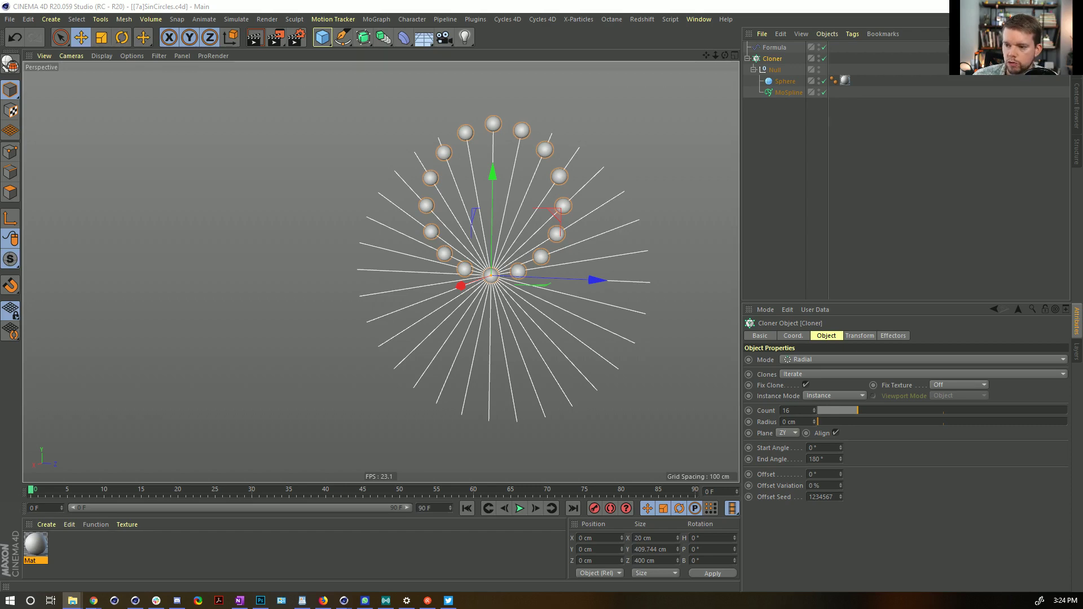
drag(1082, 135, 547, 26)
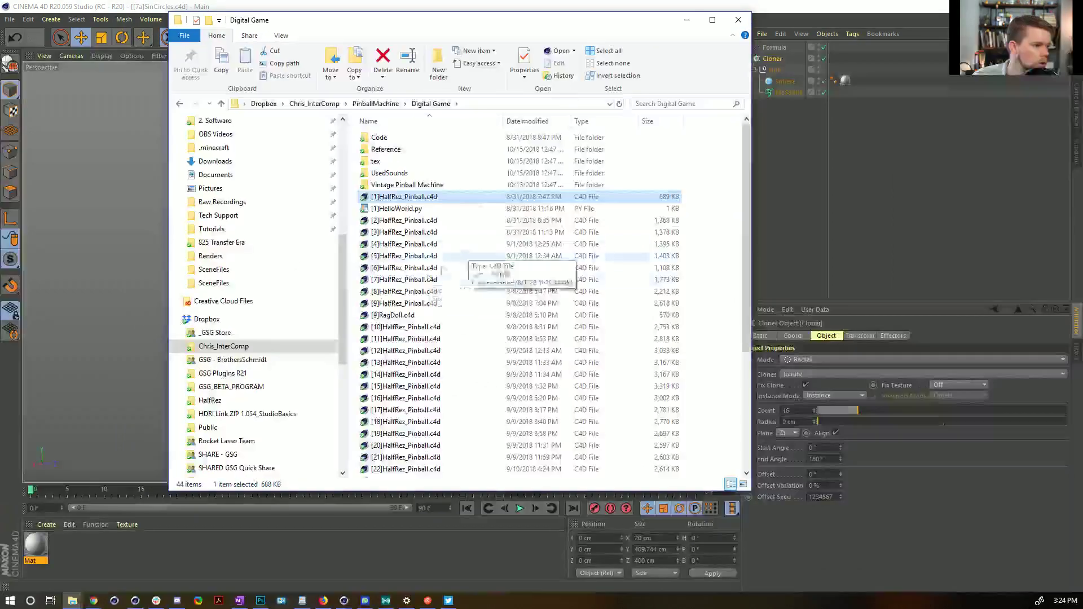
Open [34HalfRez]HalfRez_Pinball.c4d in Cinema 4D and look through the camera under Main Cam.
scroll(464, 257, down, 5)
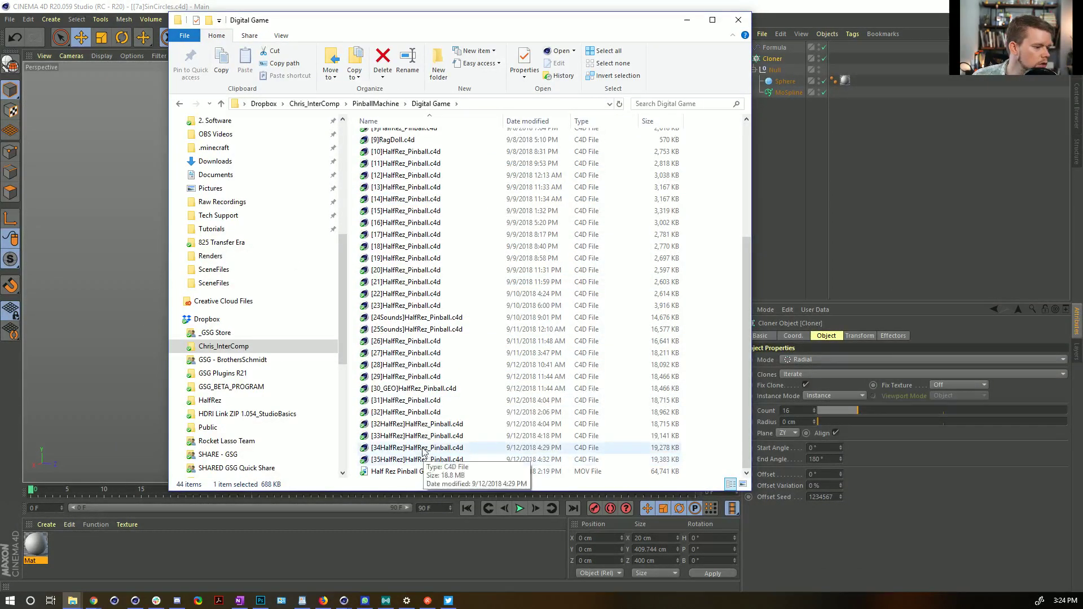
click(446, 449)
drag(62, 248, 82, 235)
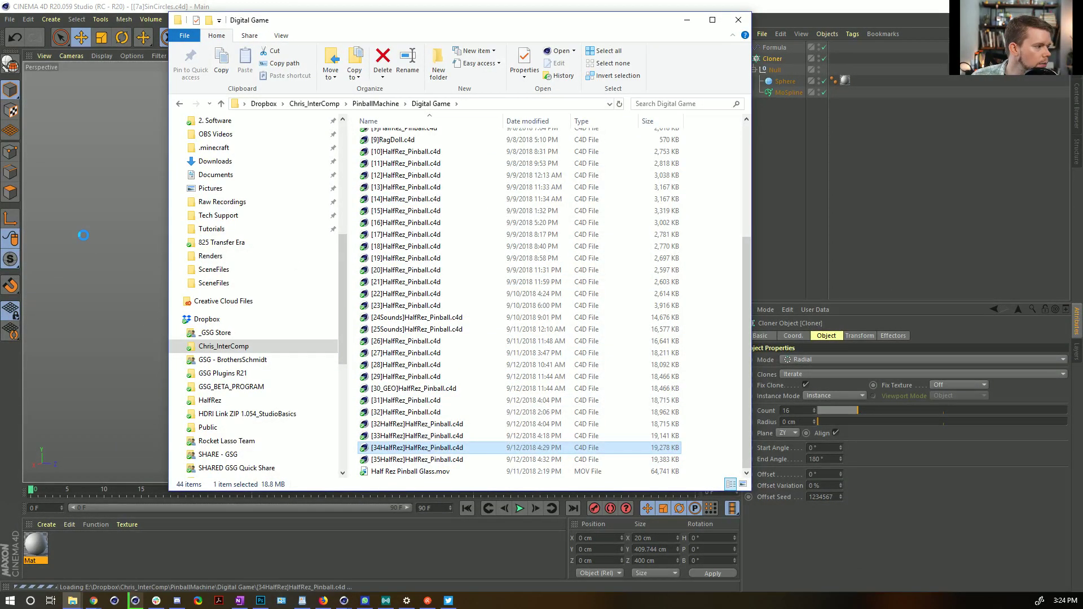
click(141, 4)
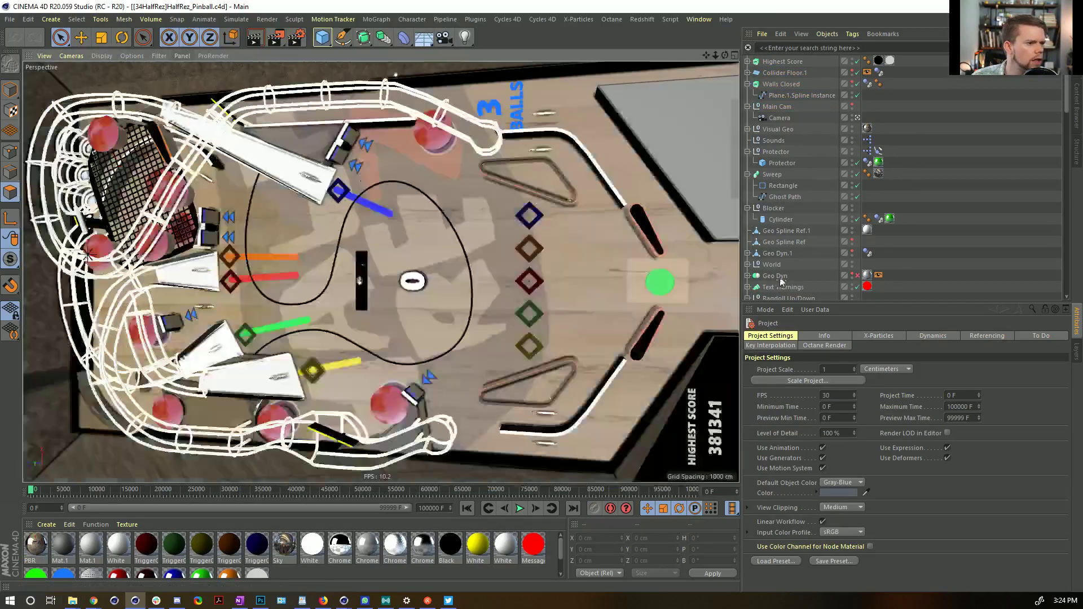
click(857, 117)
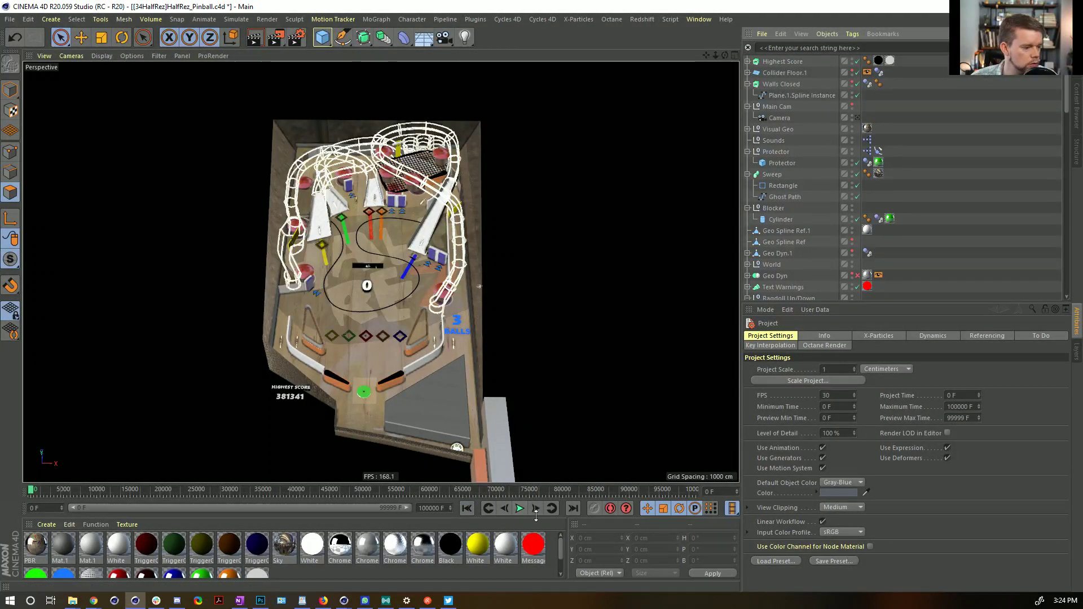
Run the pinball simulation and play the game, stop playback and return to the first frame.
click(520, 508)
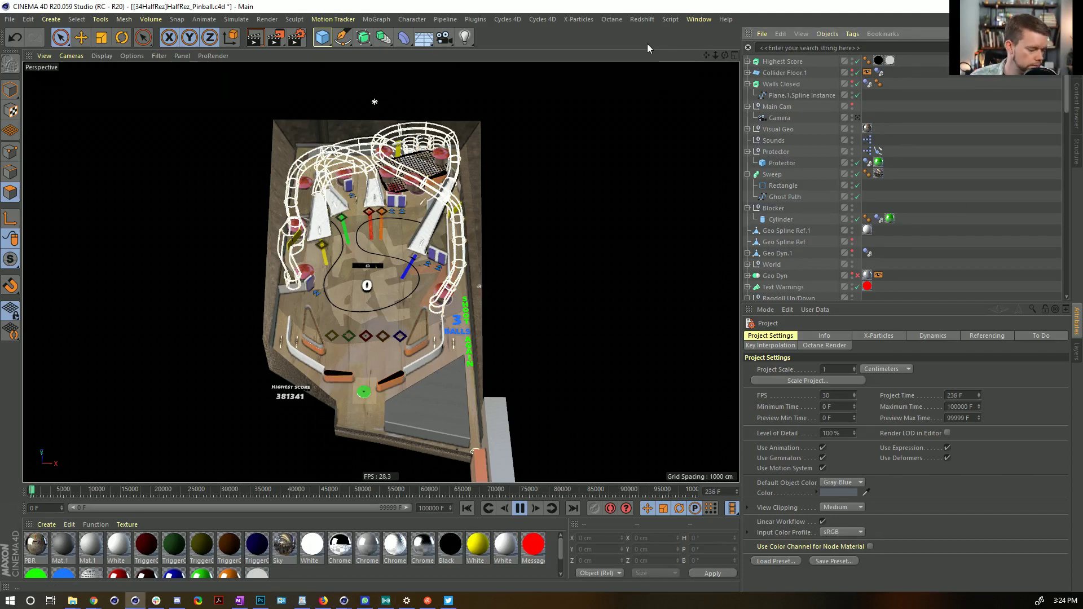
key(d)
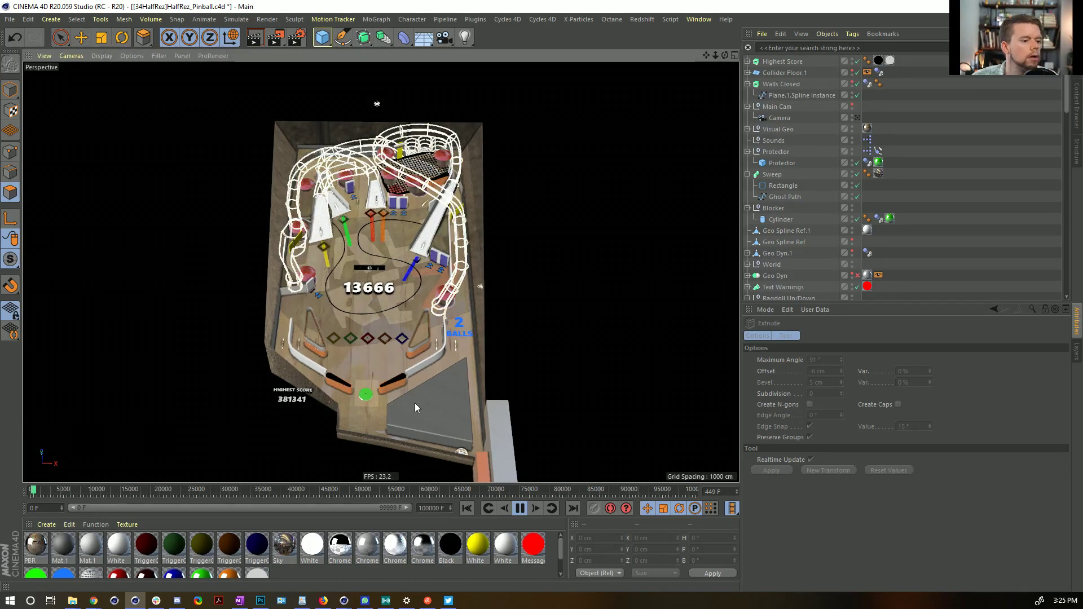
click(519, 508)
click(468, 508)
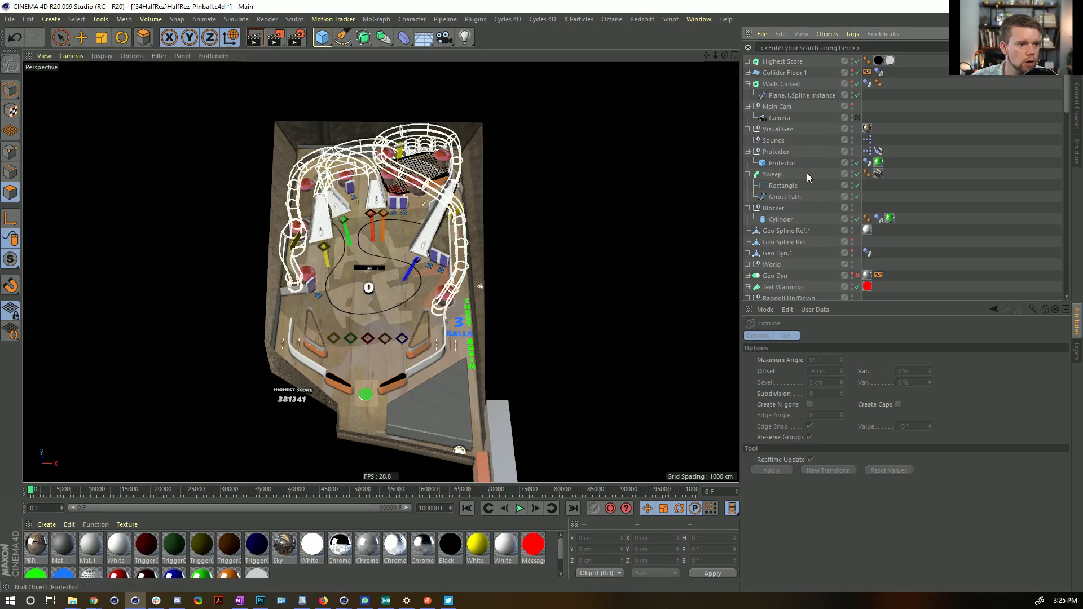
Open the Python tag code of FlipperLeft.1 in the Expression Editor and enlarge the editor window.
drag(889, 302, 889, 414)
scroll(878, 290, down, 6)
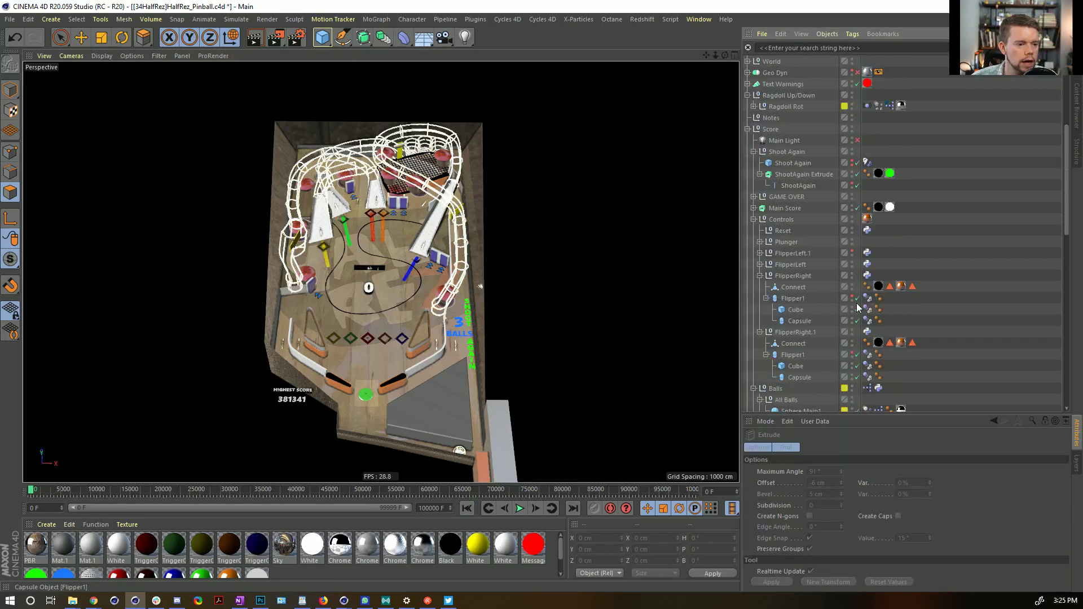
click(795, 254)
double_click(866, 253)
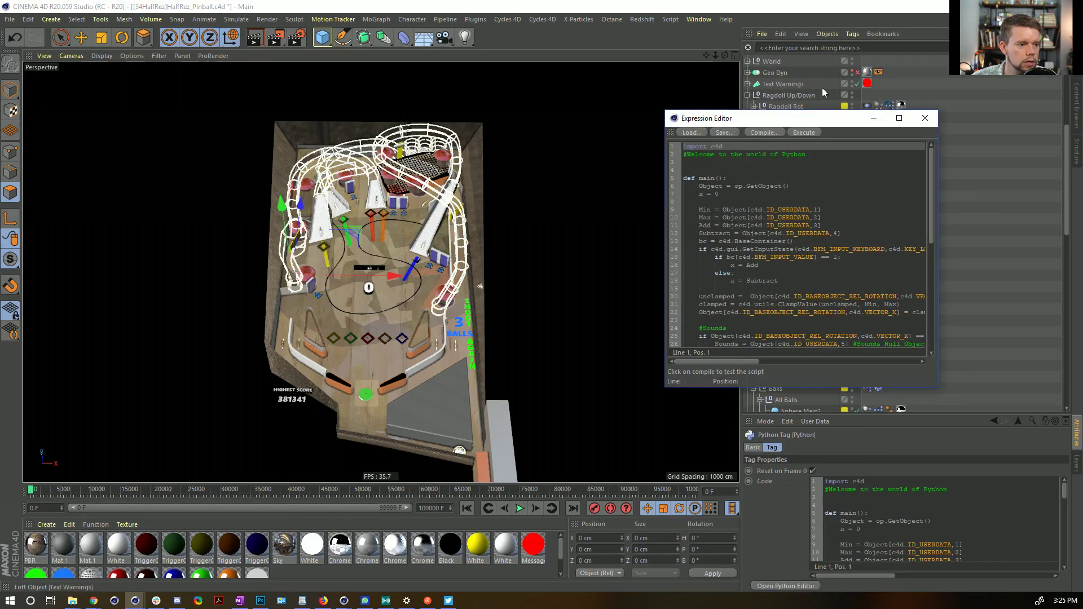
drag(561, 316, 905, 526)
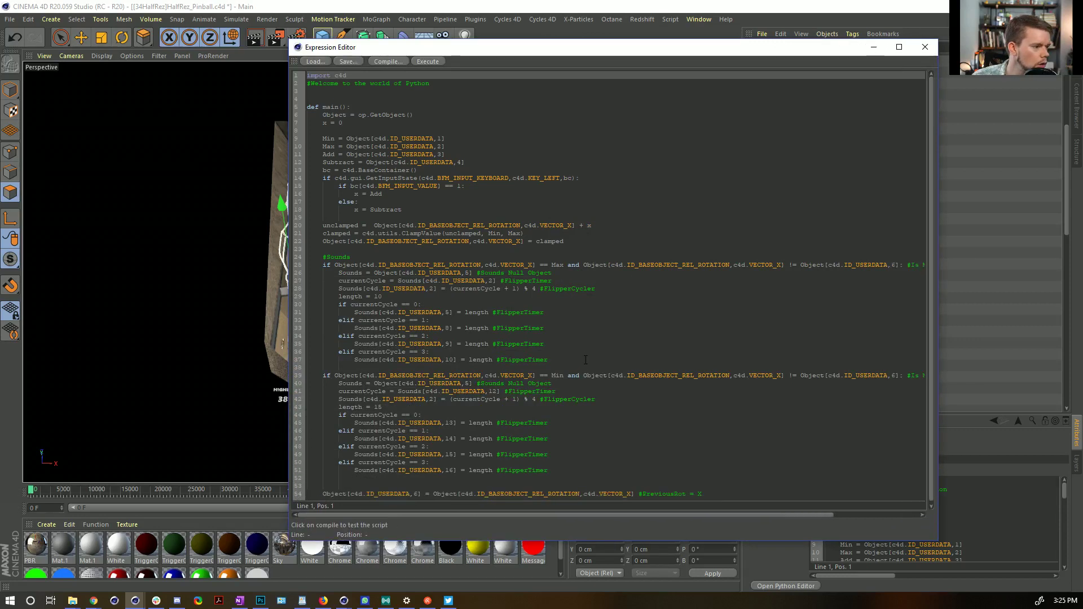
Examine the flipper script, highlighting the KEY_LEFT input condition with its Add and Subtract branches, and close the editor.
scroll(534, 322, down, 1)
drag(371, 242, 602, 335)
click(601, 334)
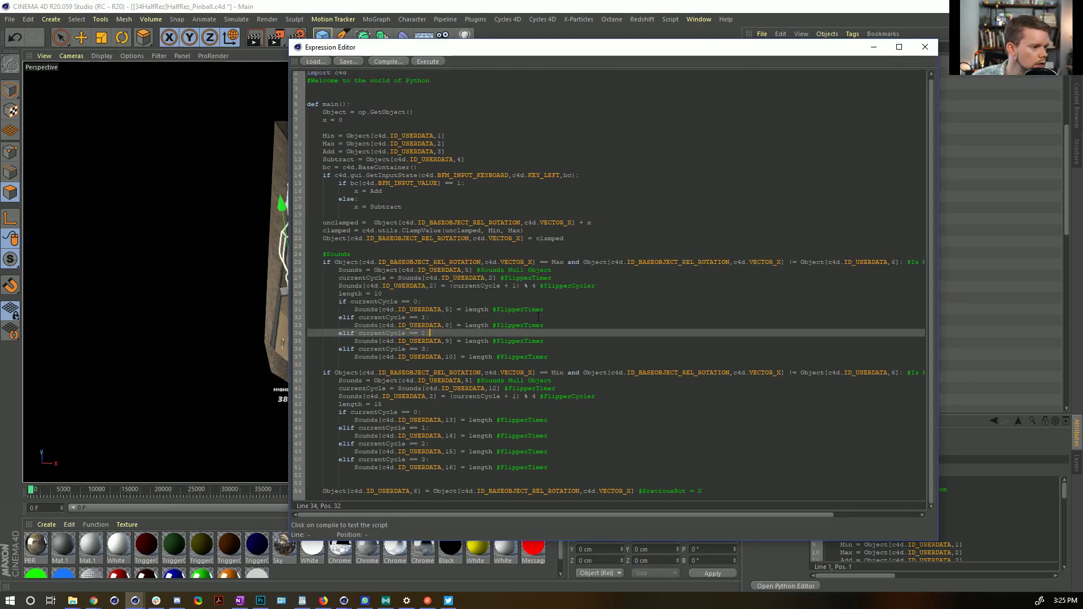
scroll(411, 210, up, 1)
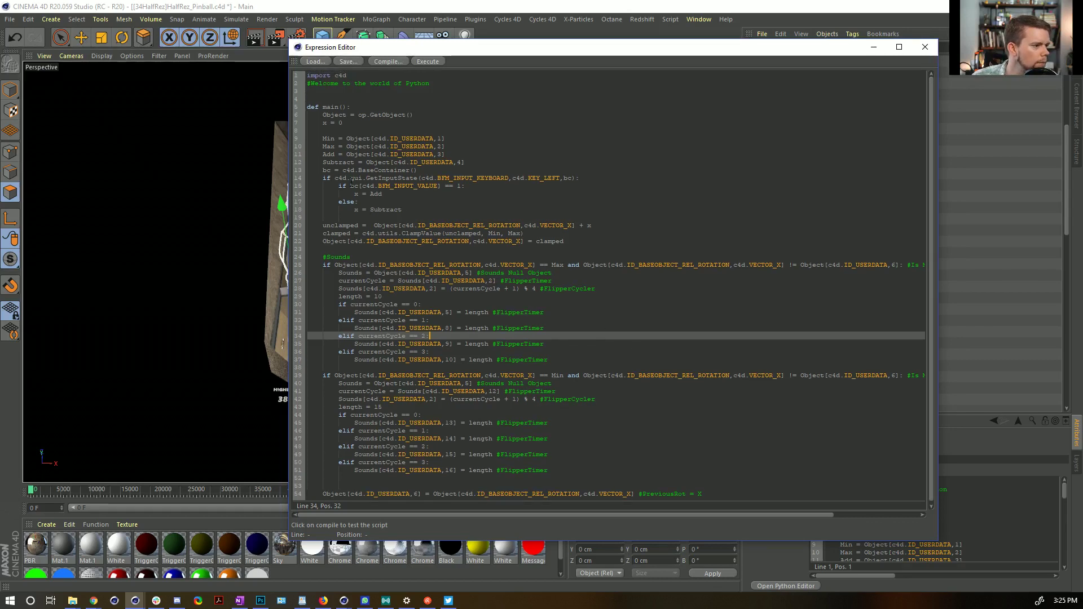
click(585, 178)
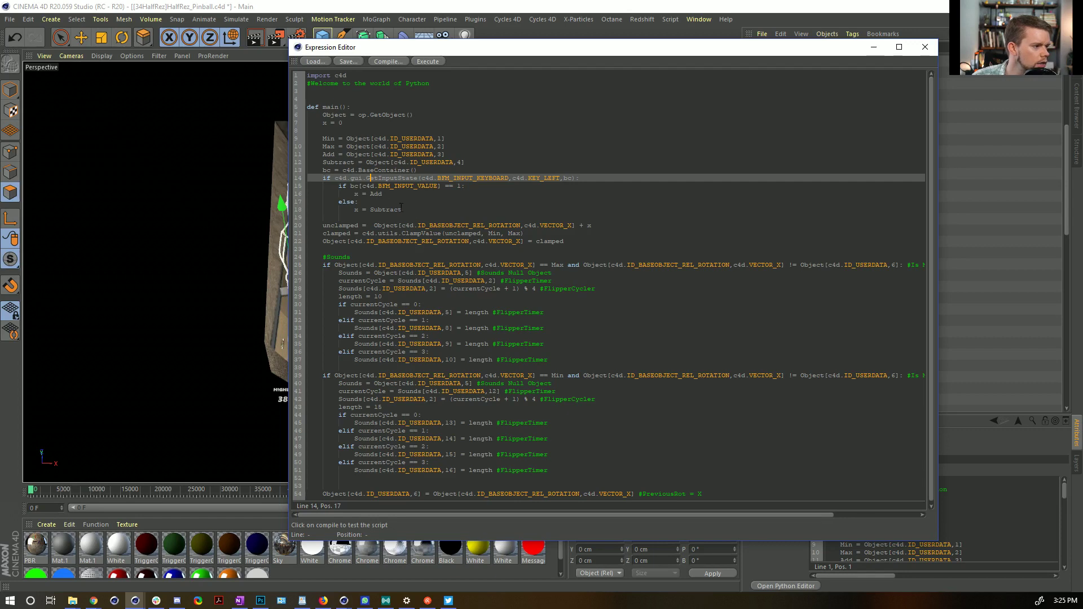
drag(412, 210, 275, 177)
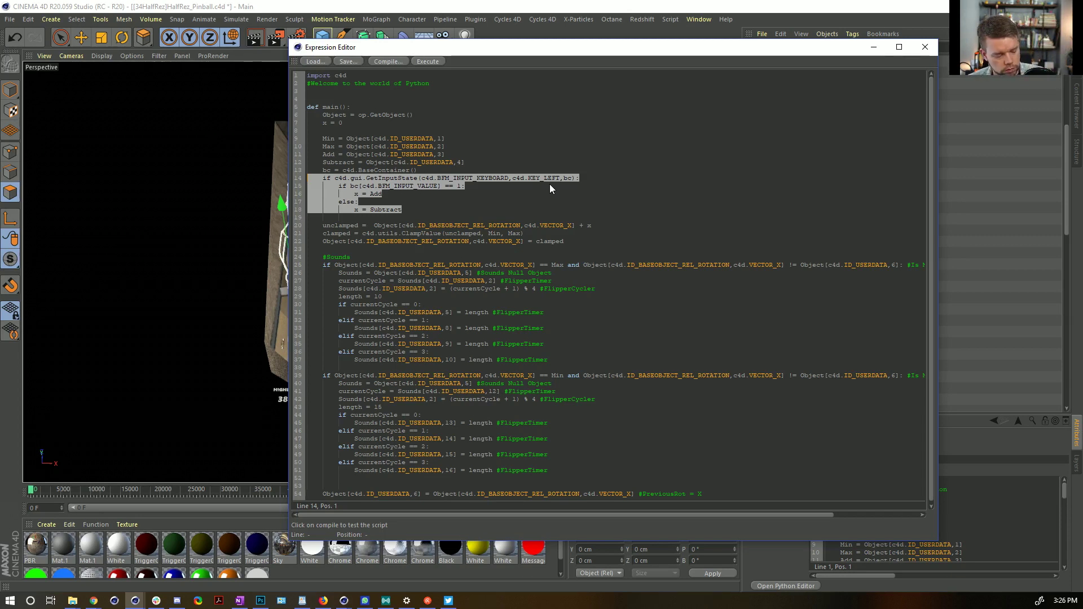
click(925, 47)
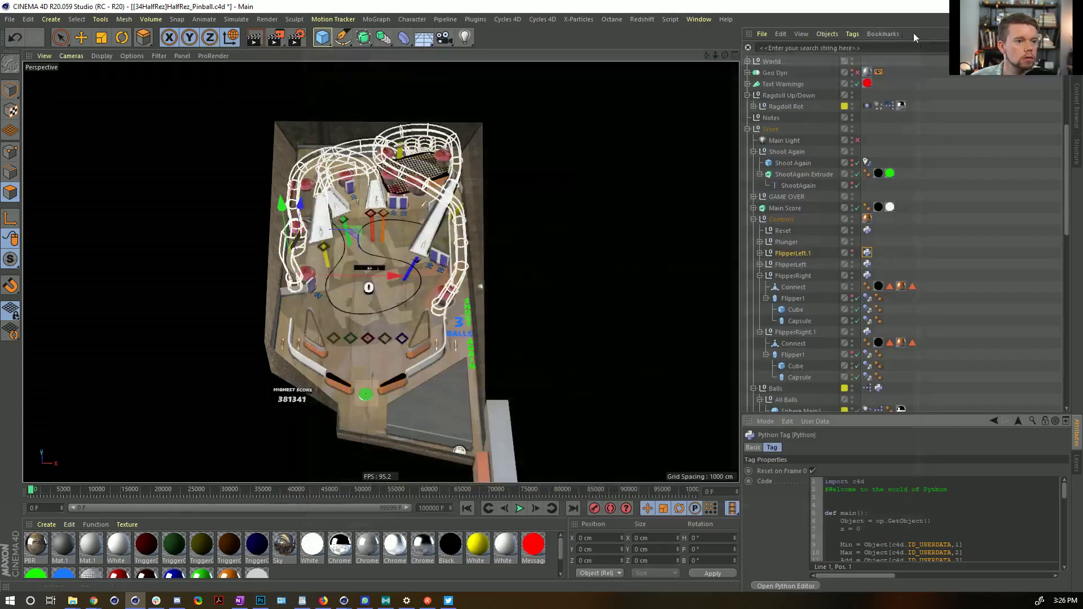
Create a new empty scene and add a Floor object.
key(ctrl+n)
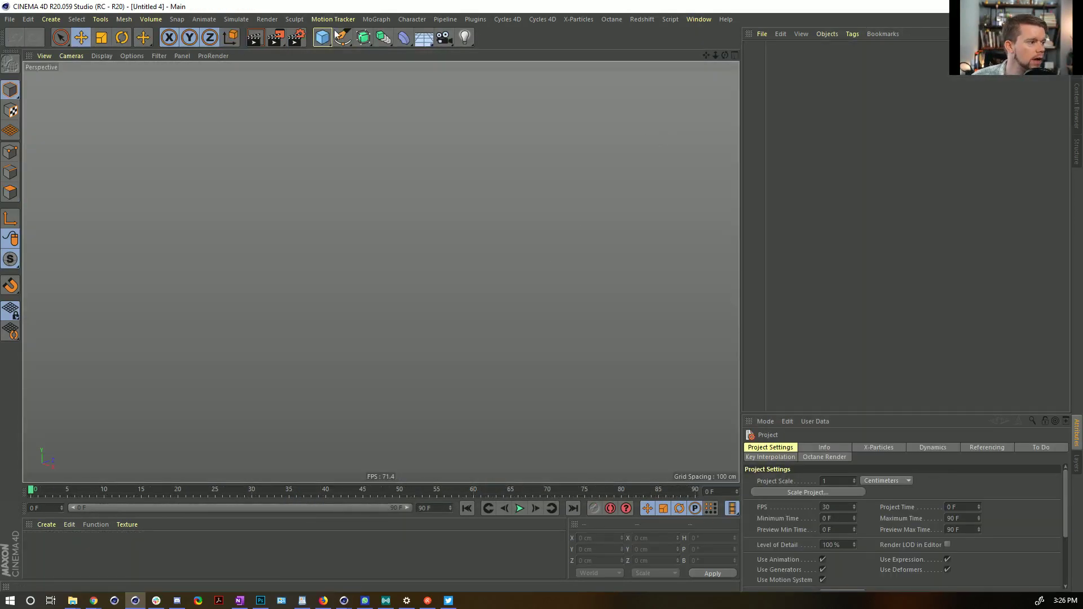
drag(322, 37, 345, 123)
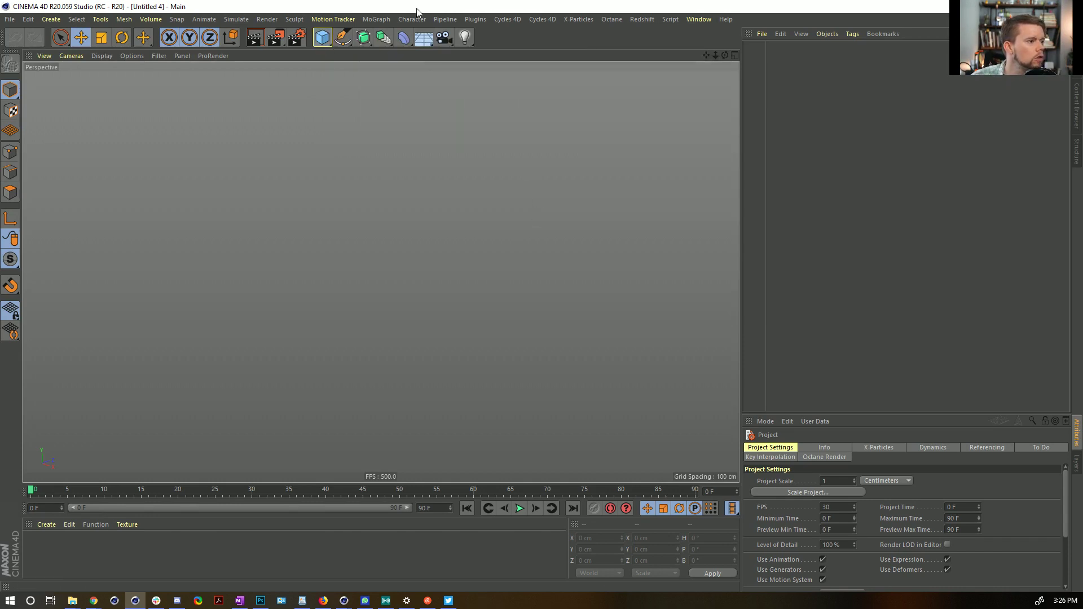
click(424, 37)
scroll(478, 208, down, 5)
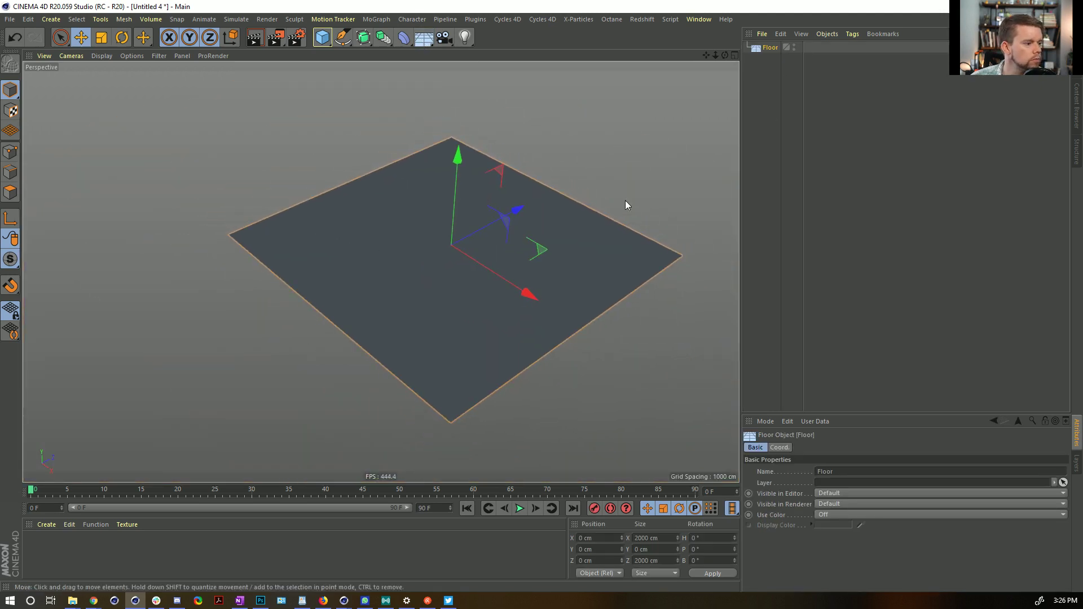
Add a Plane 40000 cm wide and 40000 cm high with one width segment and one height segment.
drag(322, 37, 432, 121)
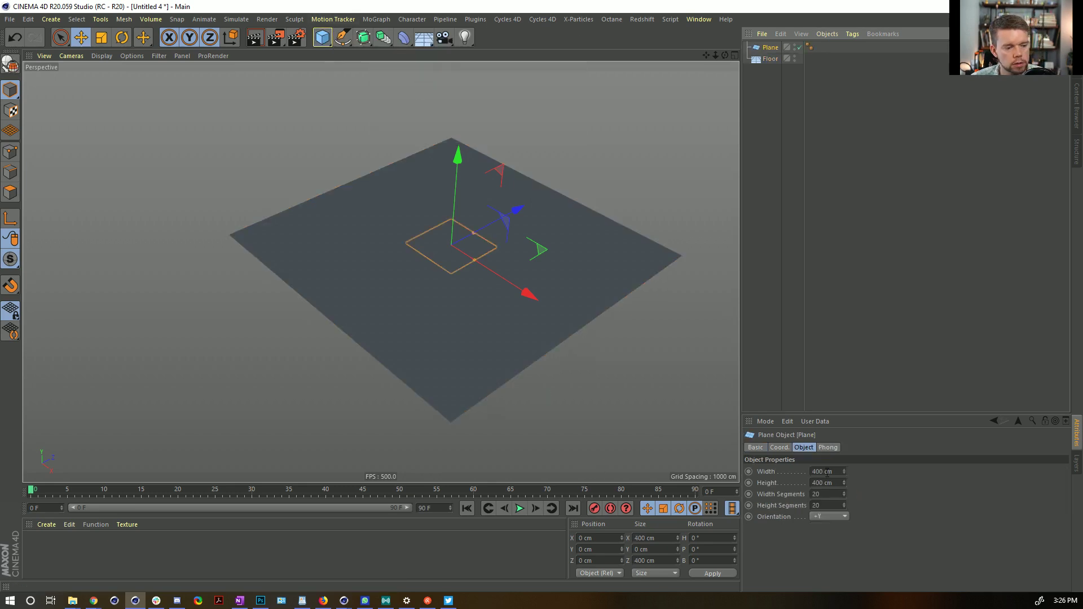
double_click(821, 495)
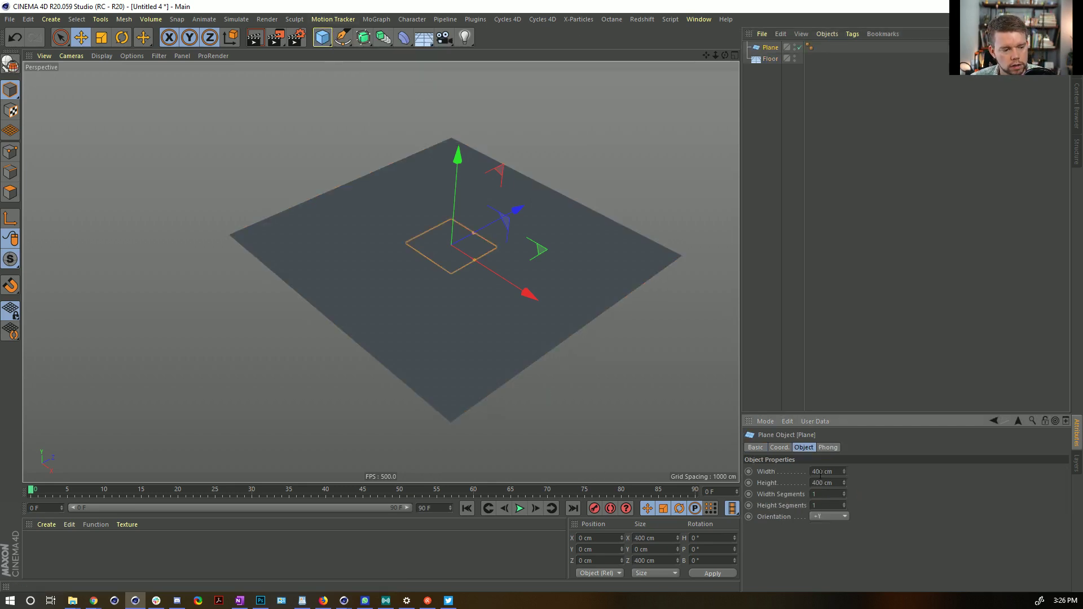
click(932, 494)
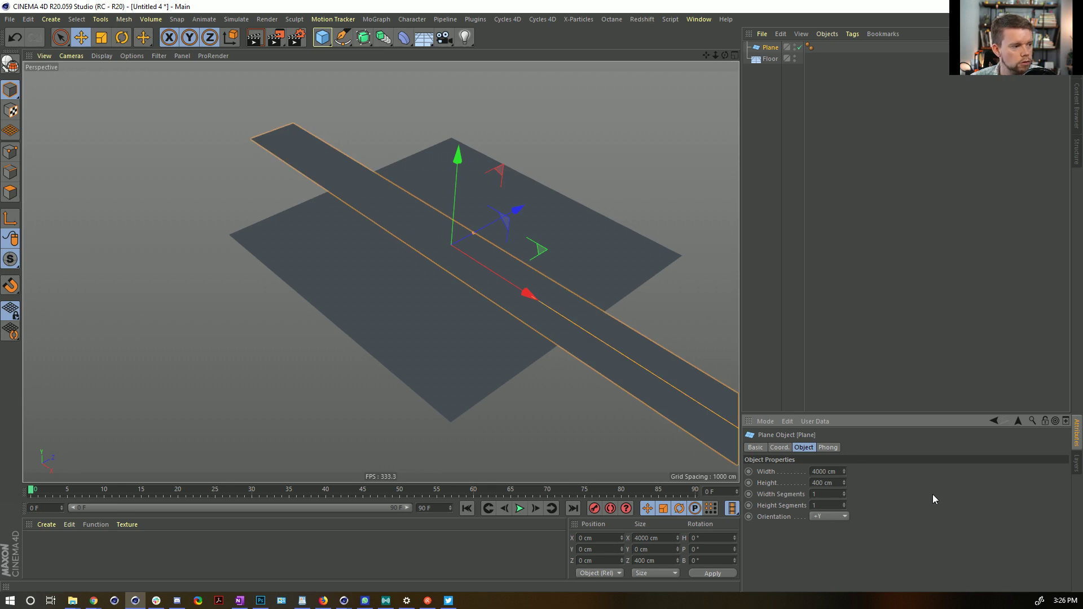
text(0)
click(823, 470)
text(0)
click(902, 479)
alt+right_drag(574, 280, 372, 317)
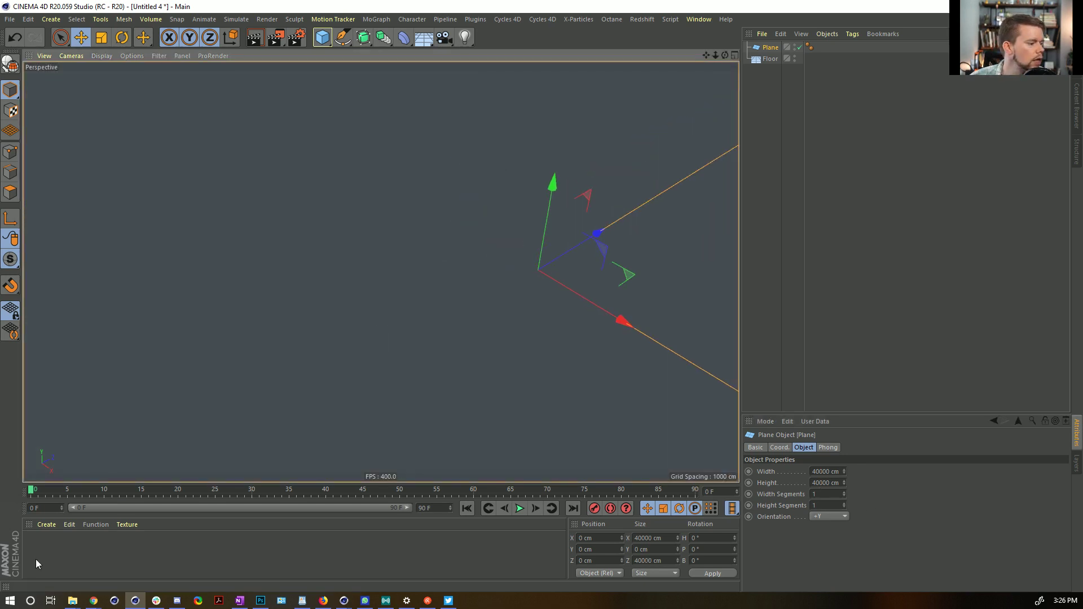
Create a new material, apply it to the large plane, and close the Material Editor without changes.
double_click(35, 542)
drag(35, 547, 402, 283)
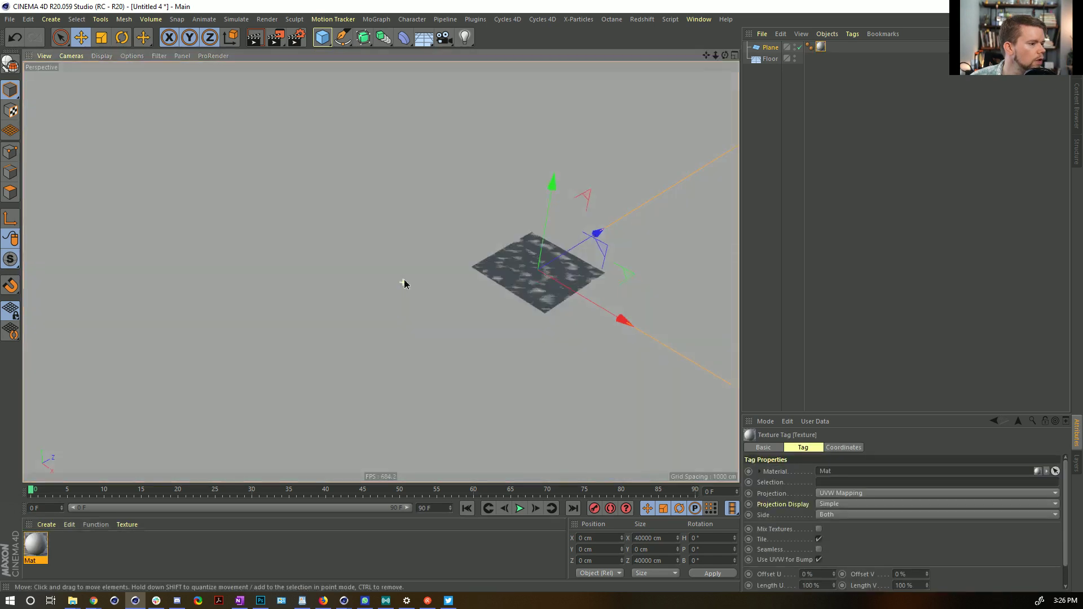
click(43, 545)
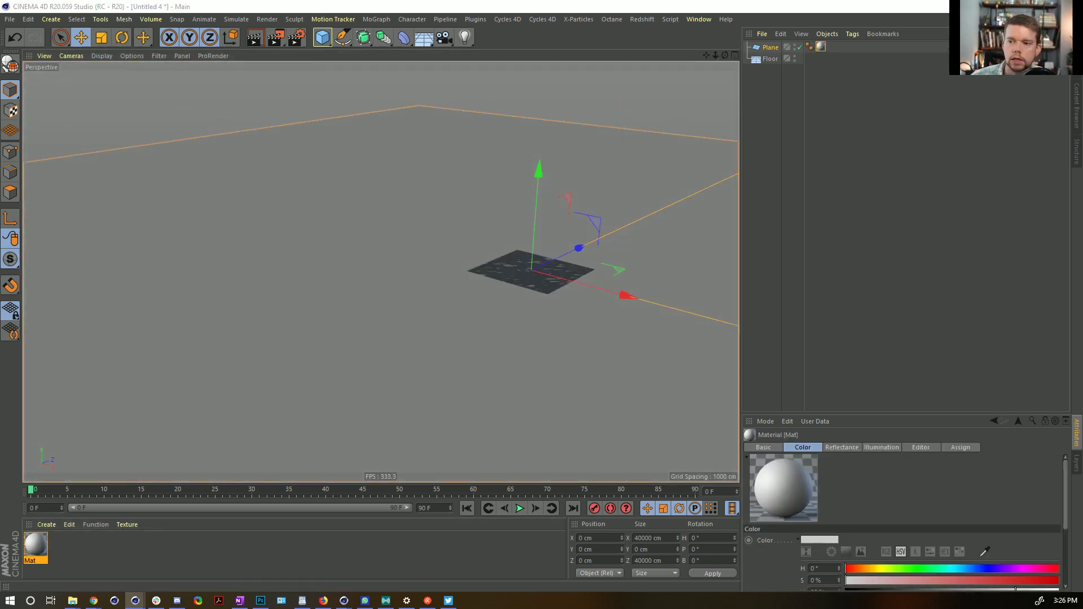
drag(1082, 96, 584, 98)
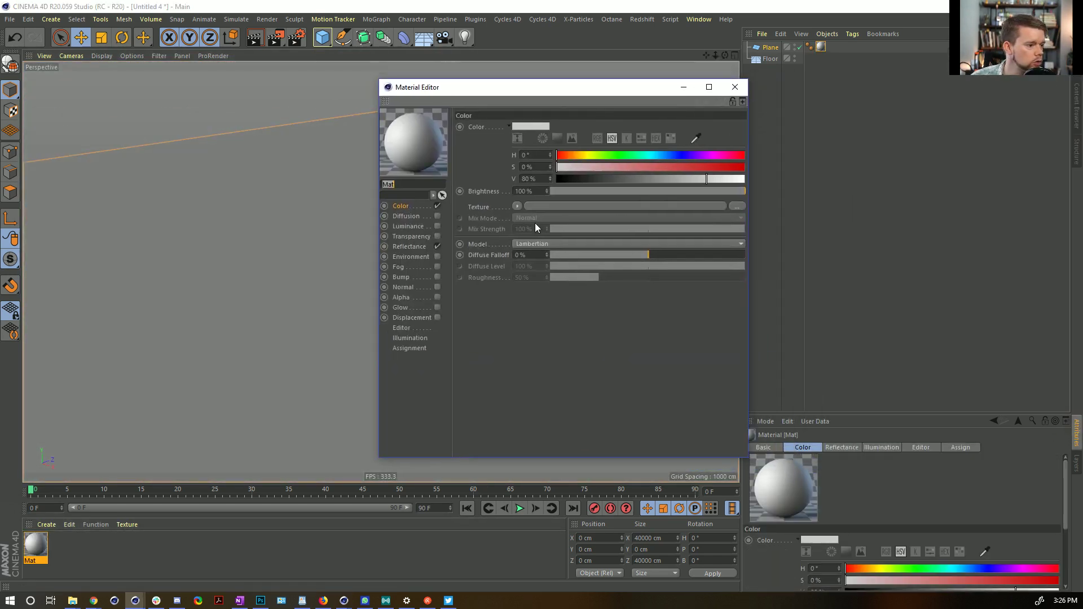
click(734, 87)
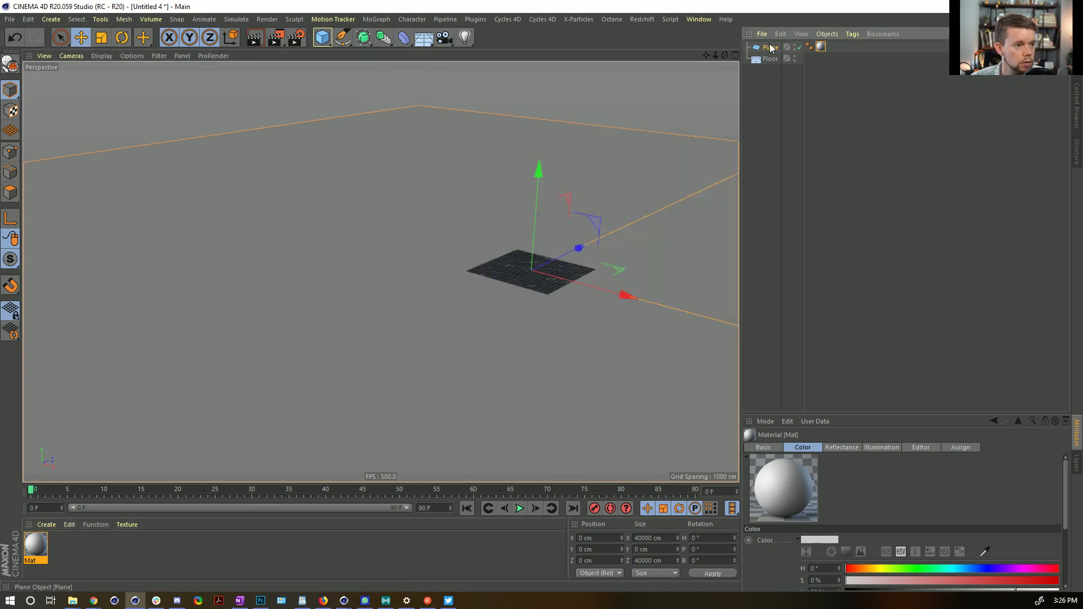
Set the plane's width segments and height segments to 10 each.
click(770, 48)
double_click(816, 496)
text(10)
key(Tab)
text(10)
key(Return)
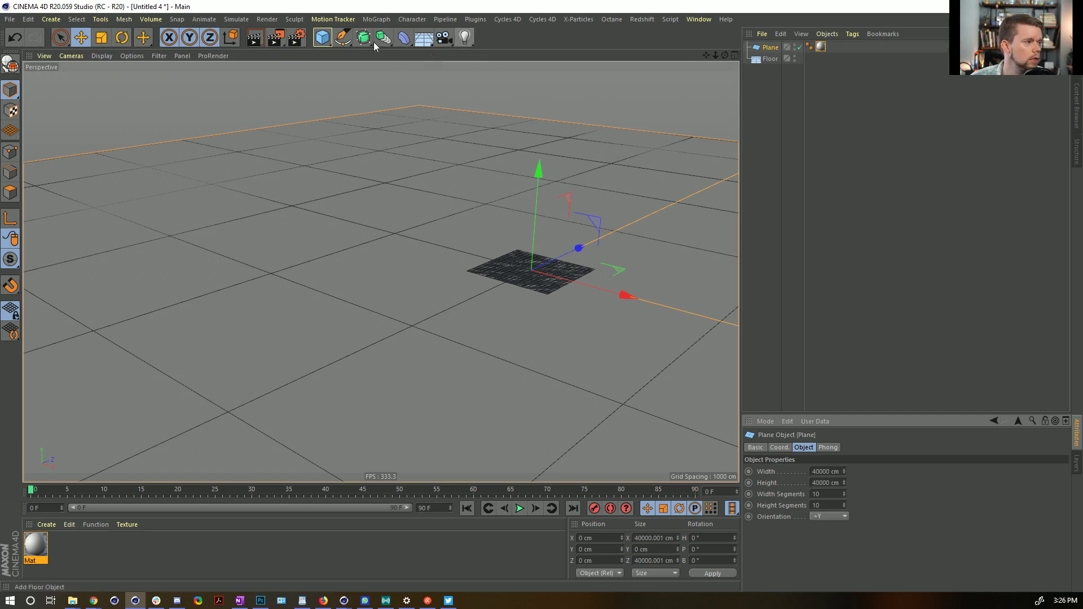
Add a Cube and give the Floor object a Collider Body simulation tag.
click(322, 37)
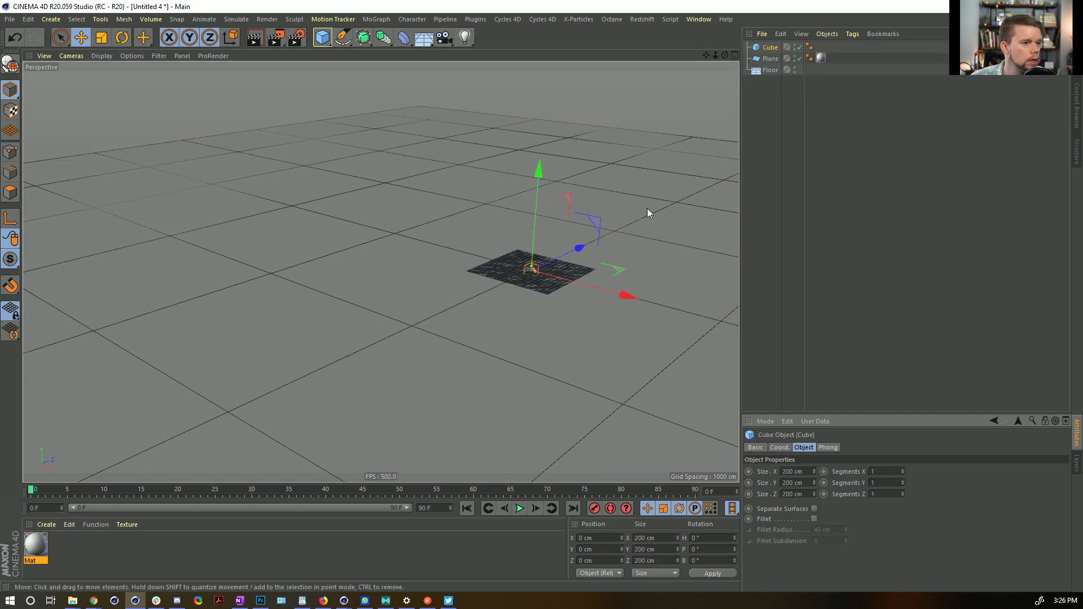
right_click(776, 71)
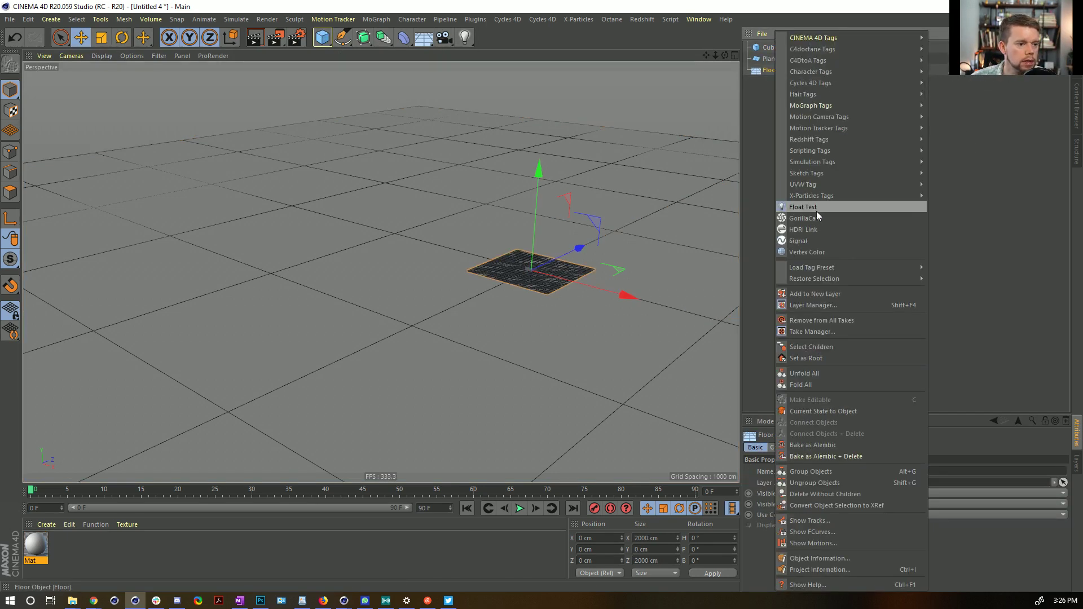
mouse_move(921, 165)
click(958, 184)
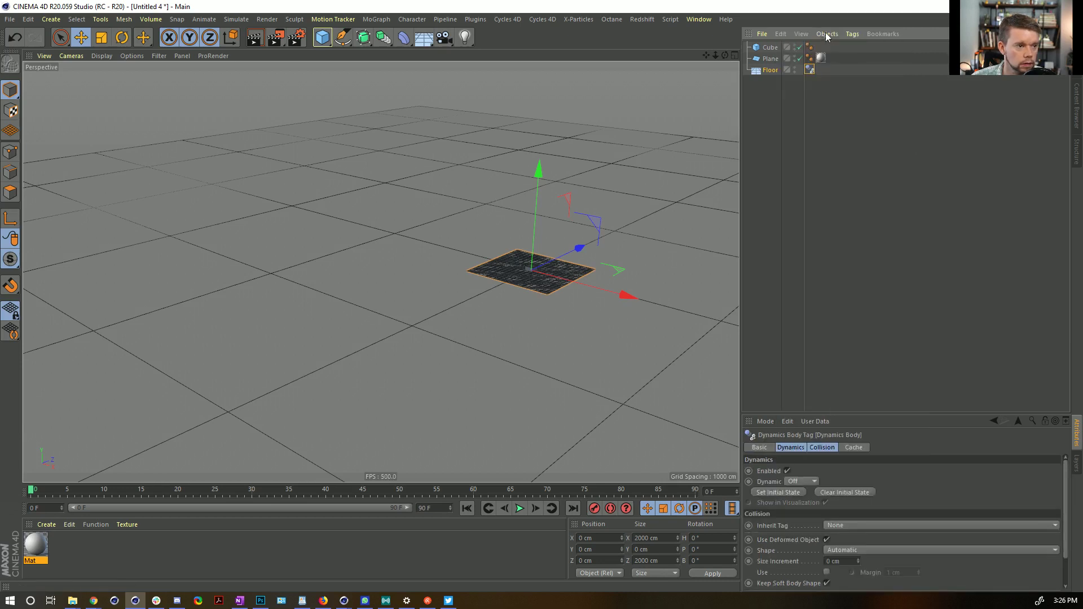
Give the cube a Rigid Body tag in place of the collider tag copied from the floor.
ctrl+drag(810, 68, 821, 47)
click(770, 48)
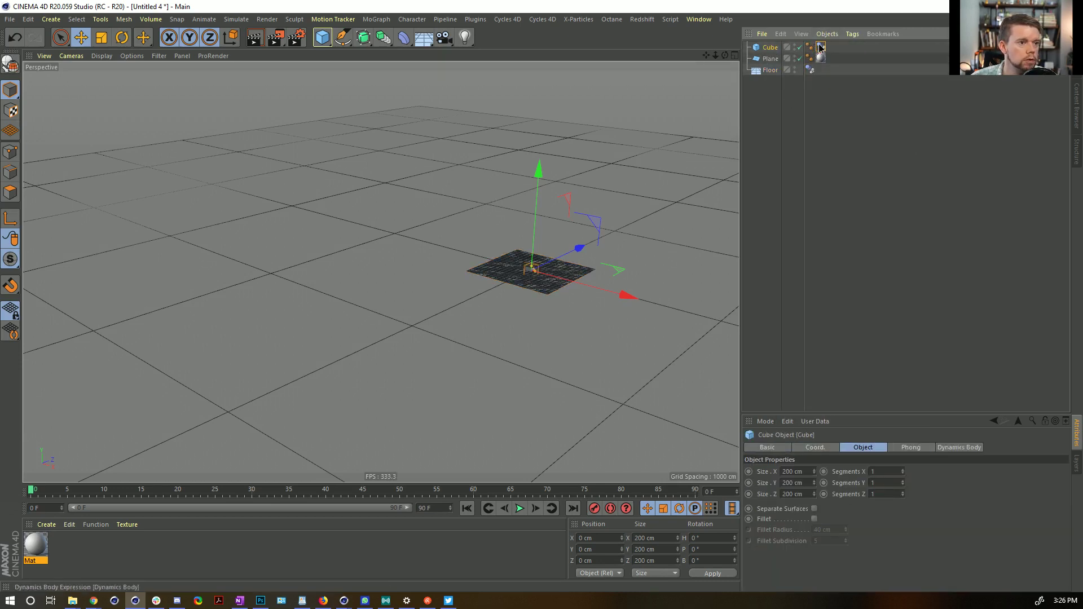
right_click(774, 49)
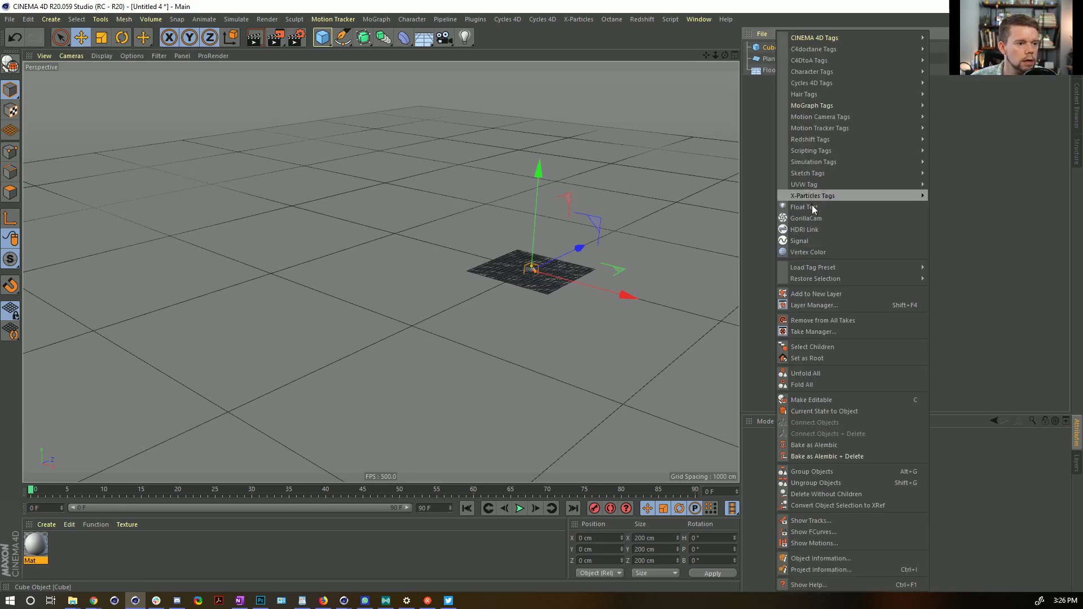
mouse_move(818, 167)
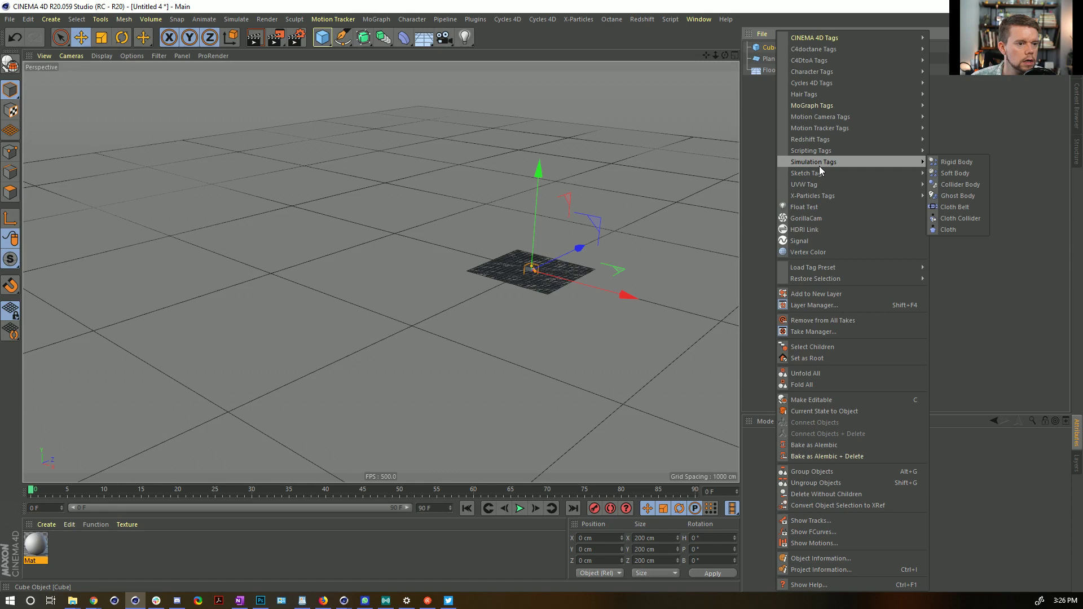
click(956, 162)
Hide the Floor object in both the editor and the renderer.
key(s)
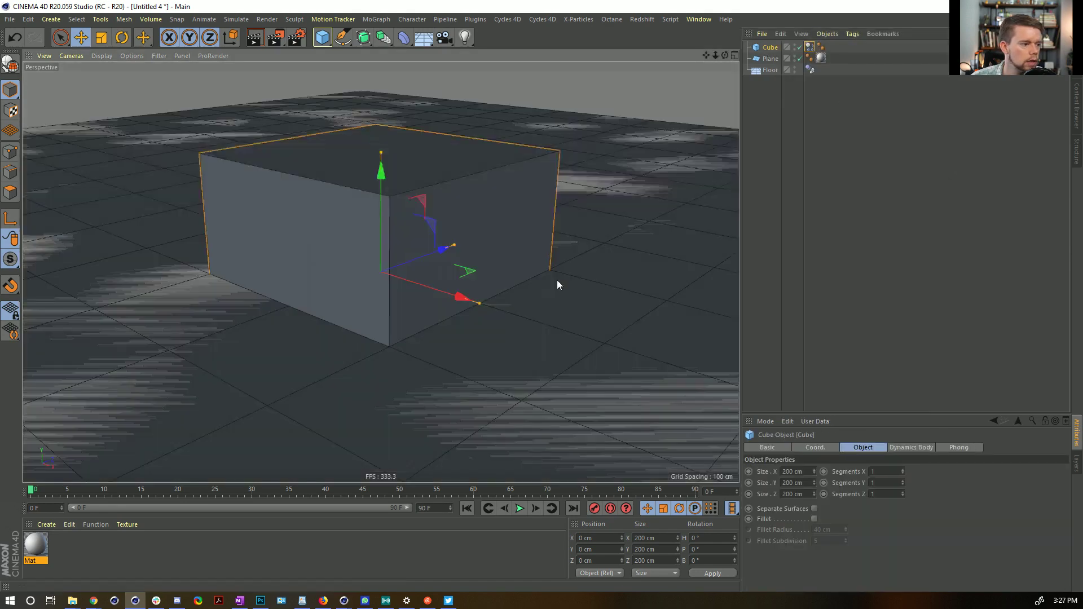
alt+drag(495, 248, 454, 276)
click(795, 68)
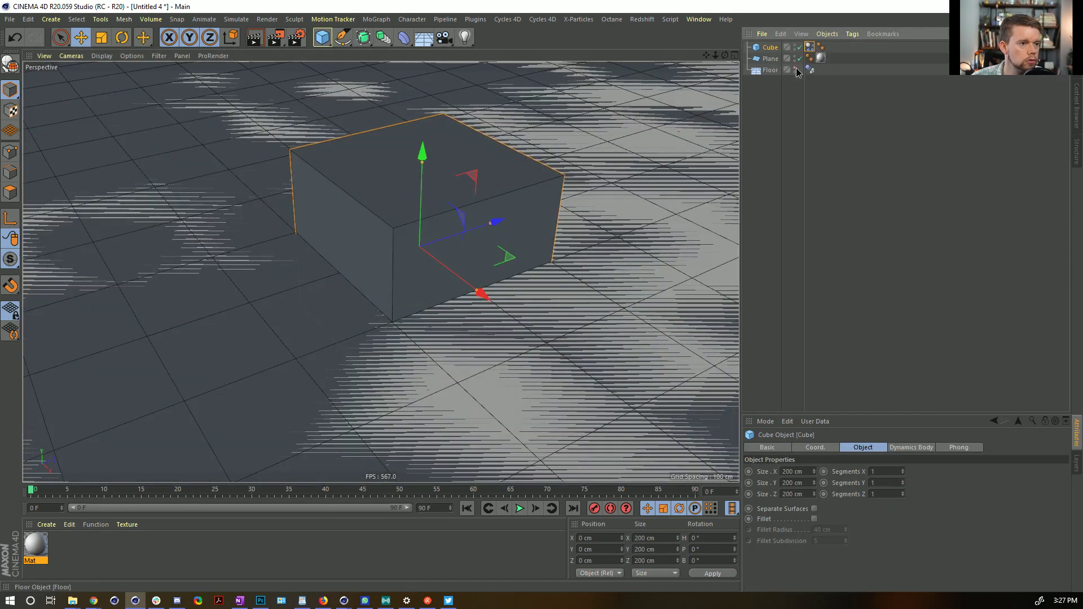
alt+click(795, 69)
Reshape the cube into a flat box about 274 × 71 × 540 cm and raise it to about 137 cm in Y.
scroll(589, 170, down, 4)
drag(496, 165, 596, 169)
drag(500, 120, 506, 52)
drag(500, 113, 496, 126)
drag(536, 166, 551, 178)
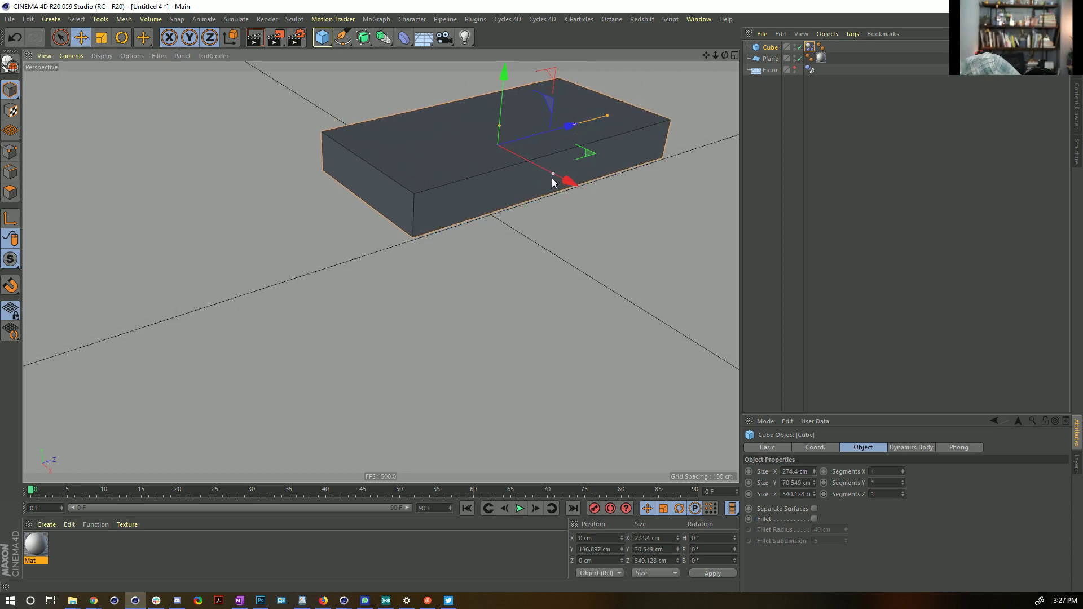
Add a Cylinder beneath the box and set its orientation to -X.
click(322, 37)
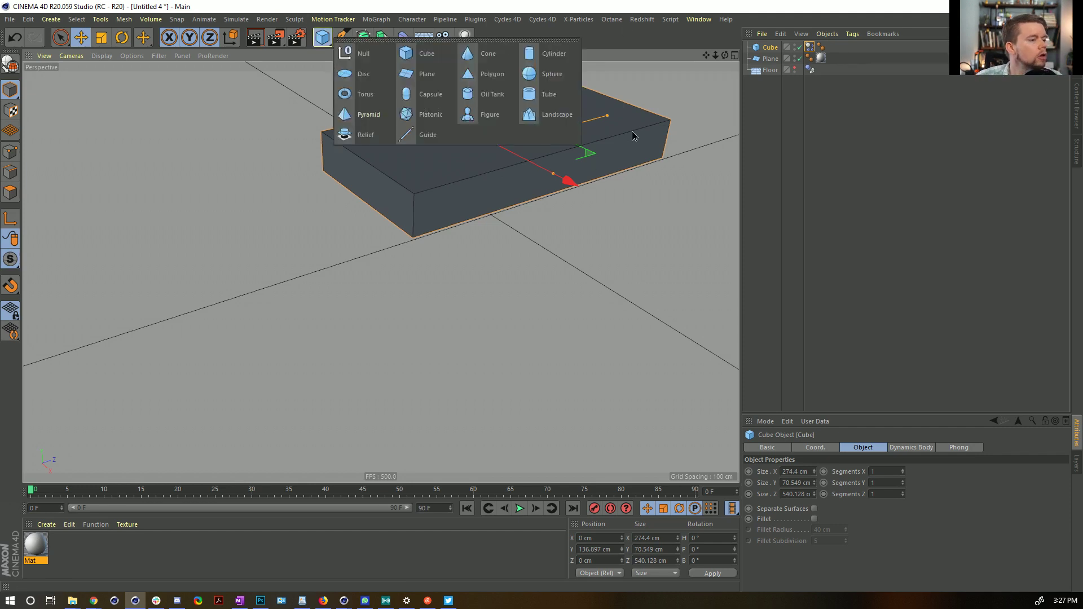
click(530, 54)
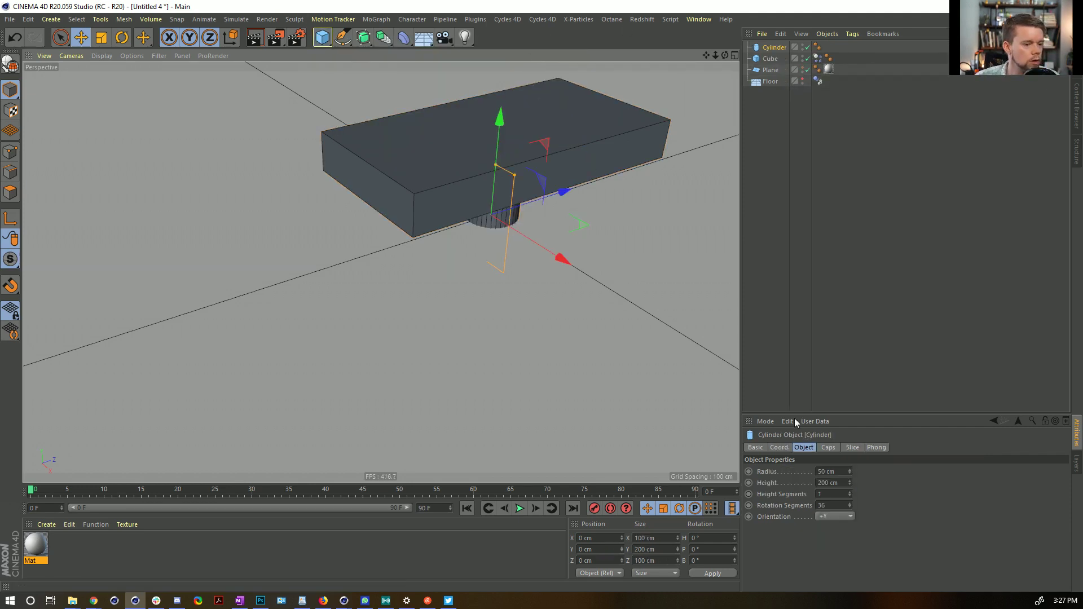
scroll(844, 516, down, 2)
scroll(839, 514, up, 3)
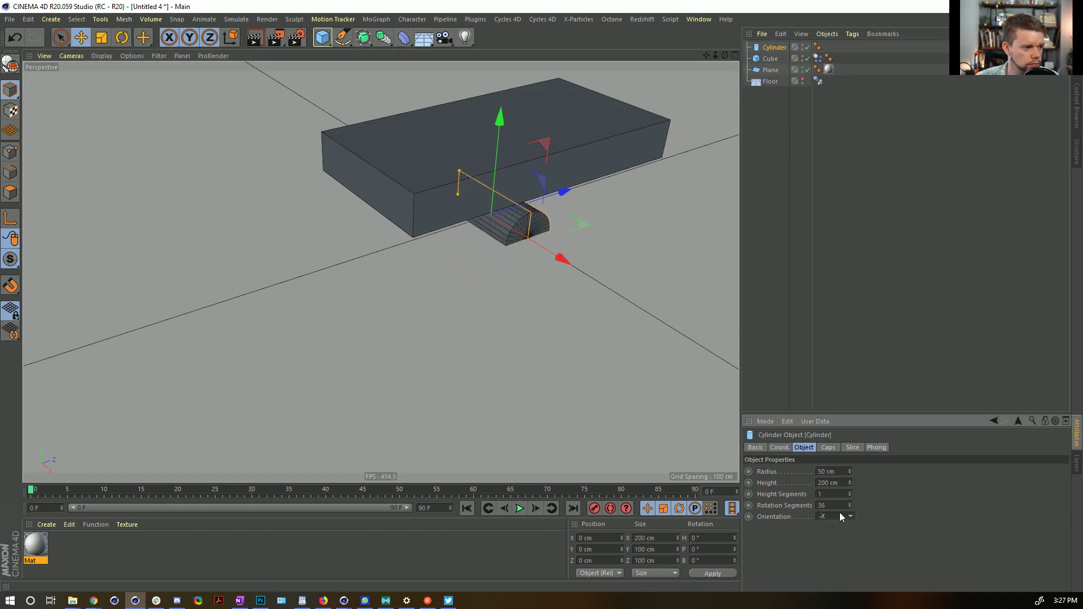
Resize the cylinder to about 92 cm radius and 58 cm height, and place it as a wheel at about X 175, Y 118, Z -230 cm.
drag(460, 203, 492, 169)
drag(484, 210, 567, 127)
drag(586, 207, 665, 234)
drag(667, 191, 533, 214)
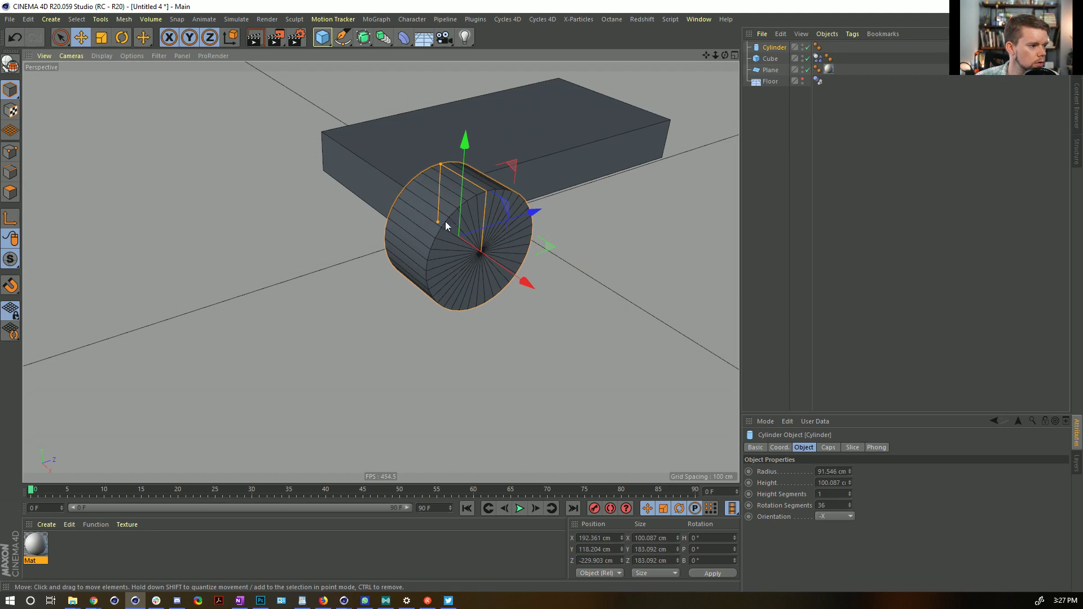
drag(444, 222, 564, 248)
alt+drag(507, 222, 769, 83)
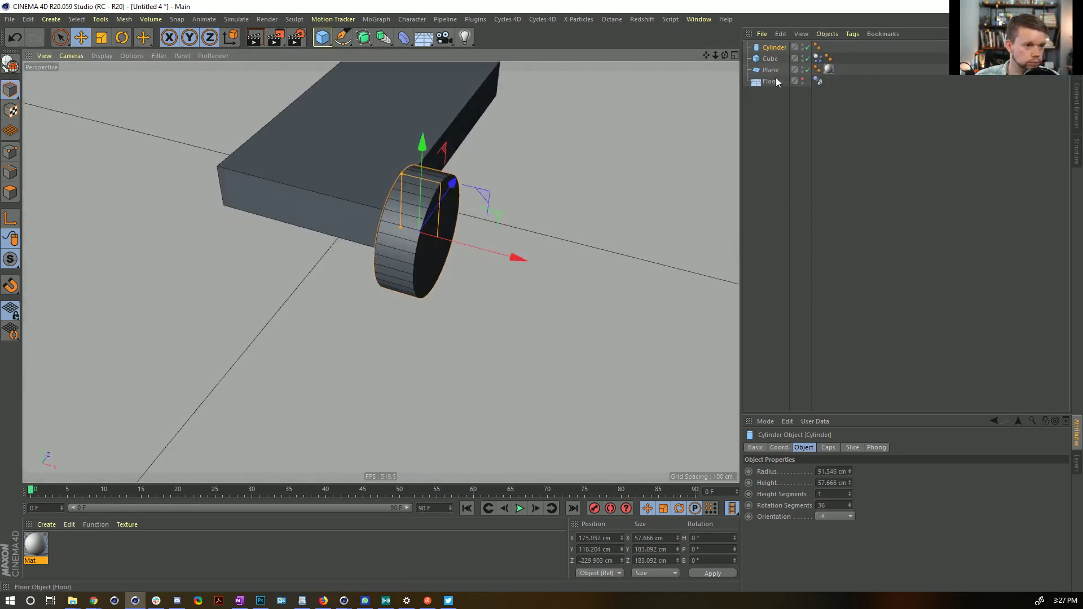
Copy the cube's Rigid Body tag onto the cylinder and rename it Cylinder 1.
ctrl+drag(817, 58, 829, 50)
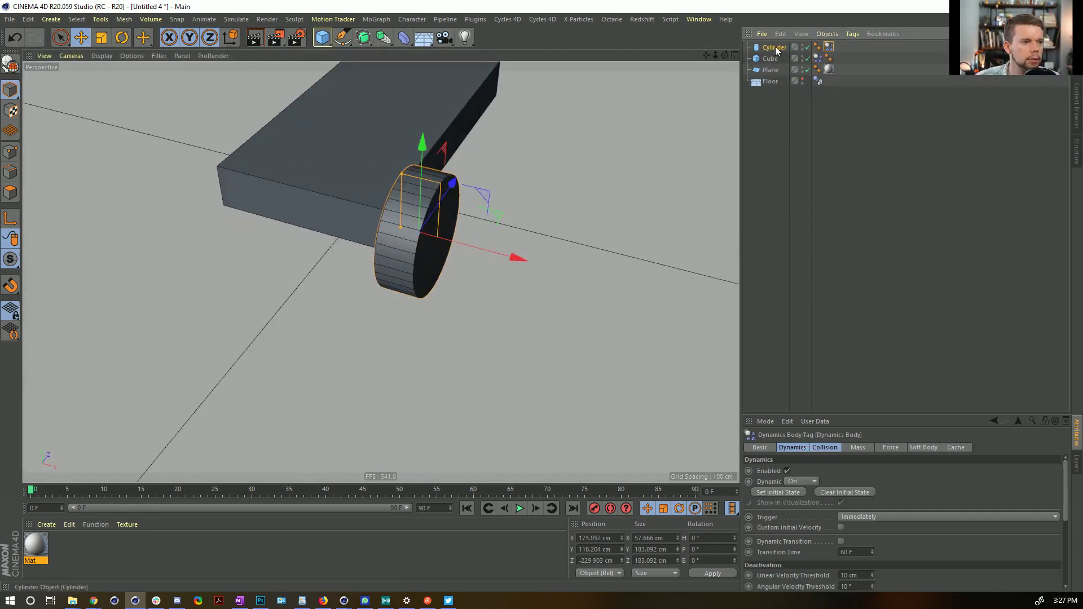
double_click(776, 49)
text(1)
key(Return)
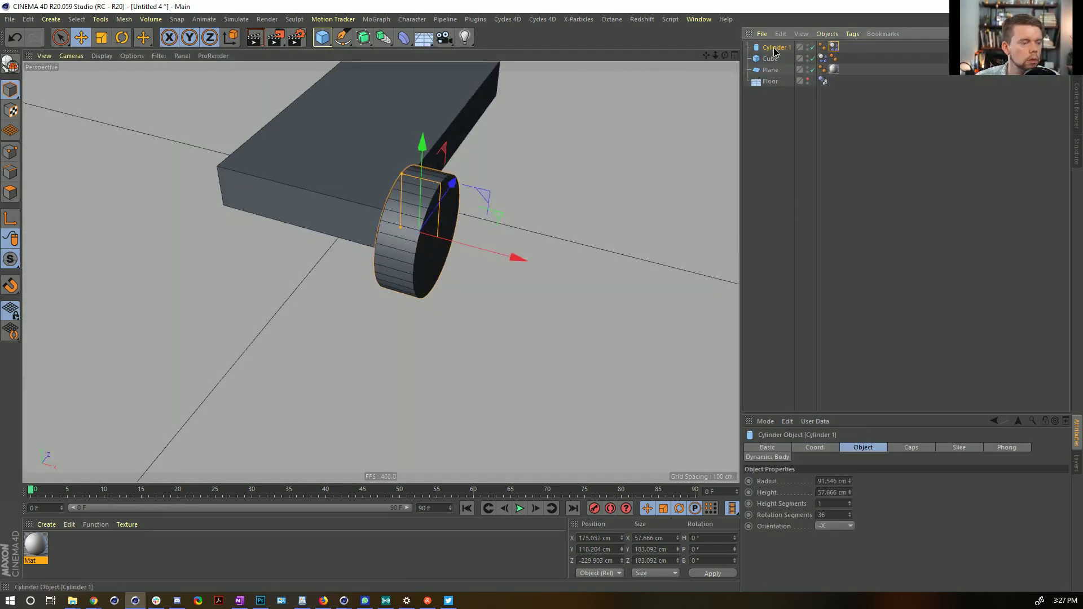
Duplicate Cylinder 1 and place the copy on the opposite side of the box at X -175.052 cm.
ctrl+drag(765, 54, 767, 56)
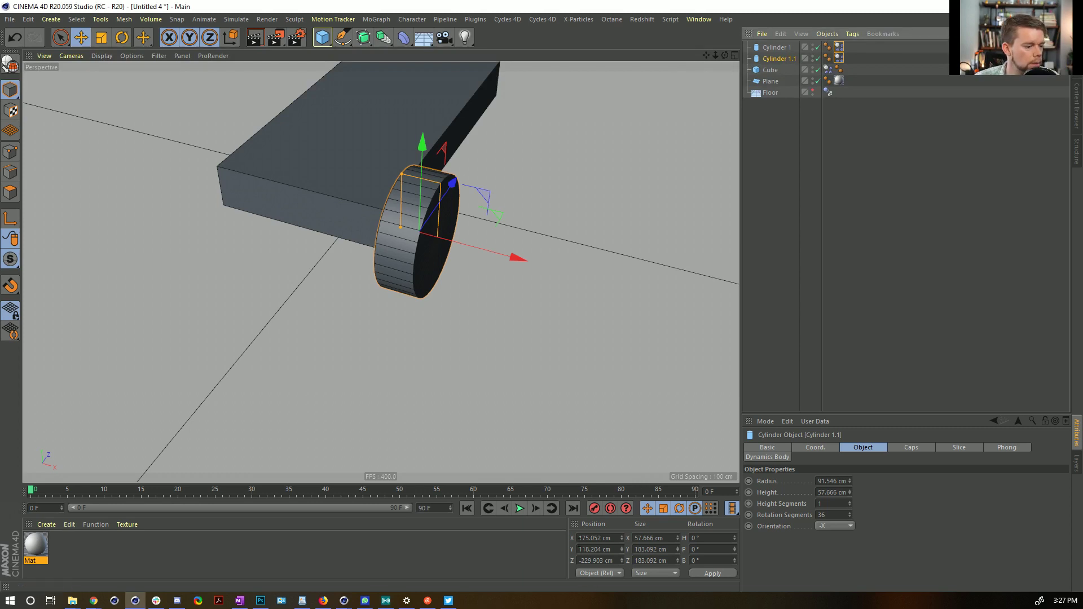
click(579, 538)
text(-)
key(Return)
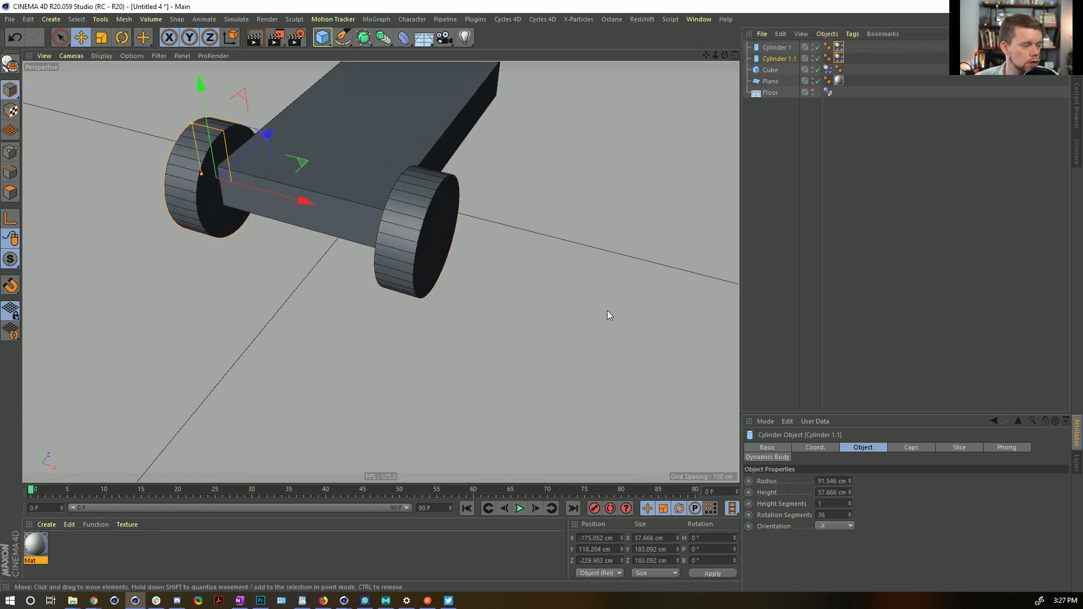
Add a dynamics Connector as a child of Cylinder 1 and reset its PSR.
alt+middle_drag(394, 160, 363, 278)
click(376, 19)
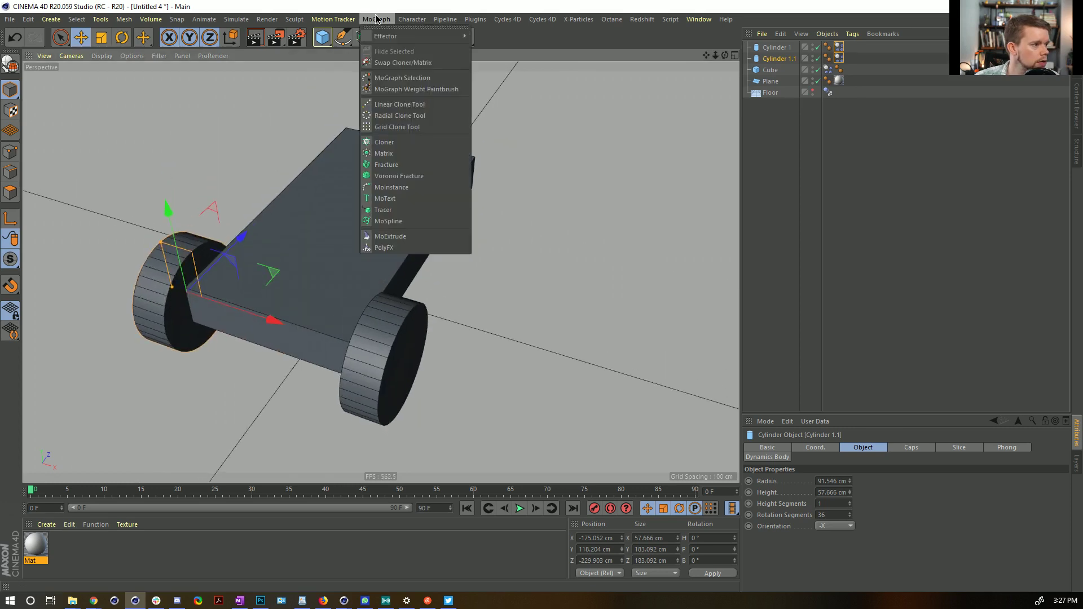
mouse_move(277, 21)
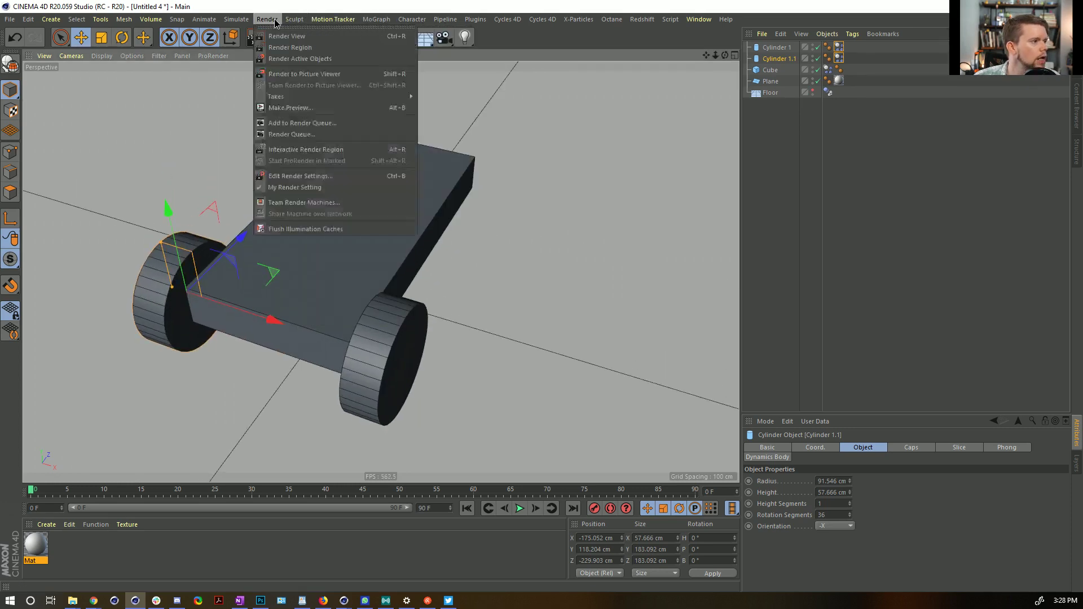
mouse_move(246, 51)
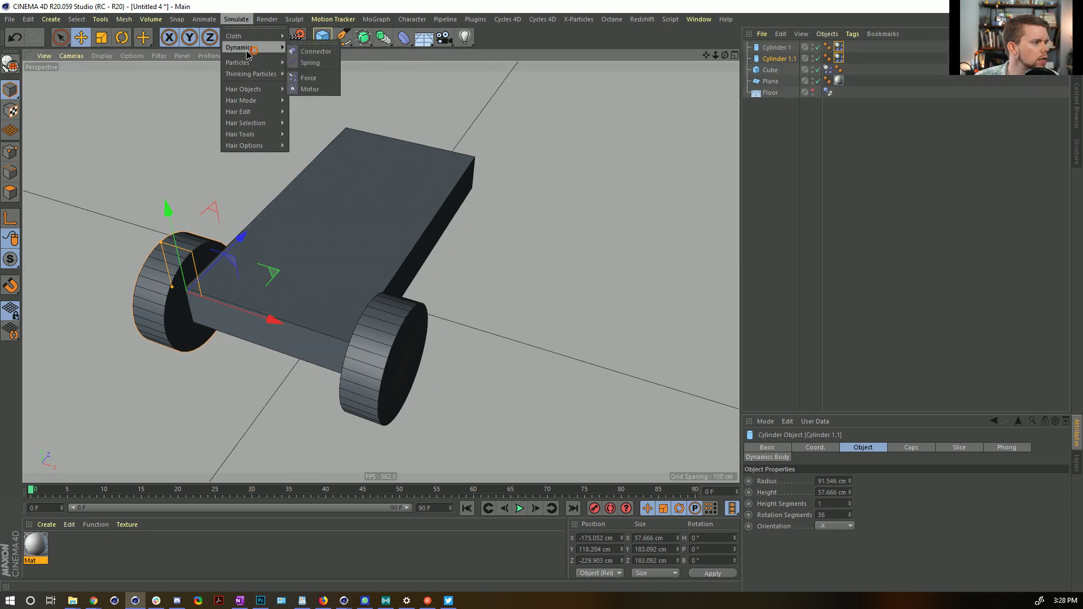
click(299, 52)
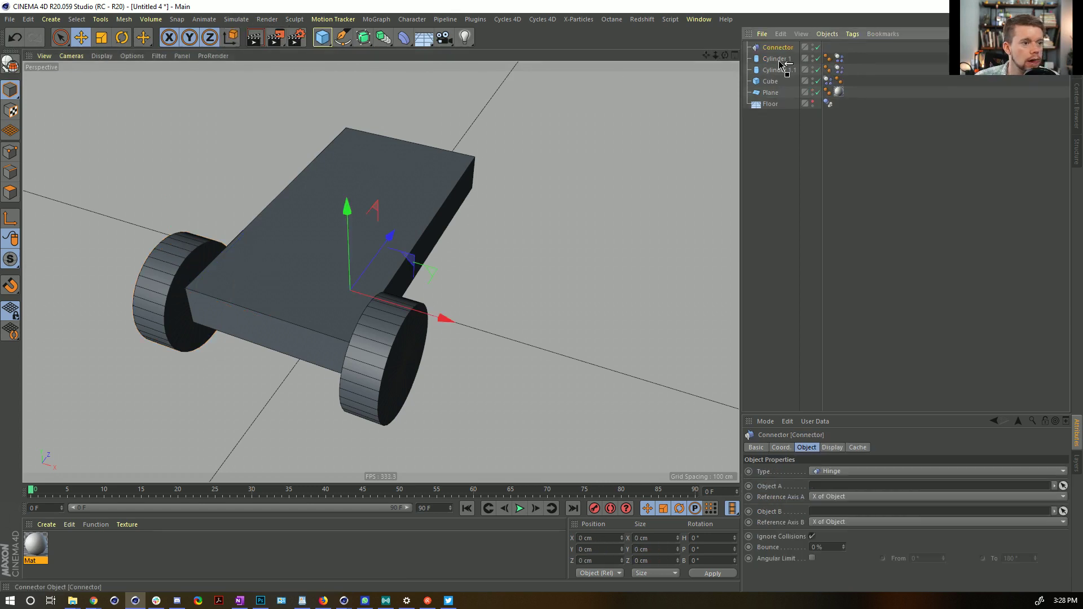
drag(778, 59, 779, 60)
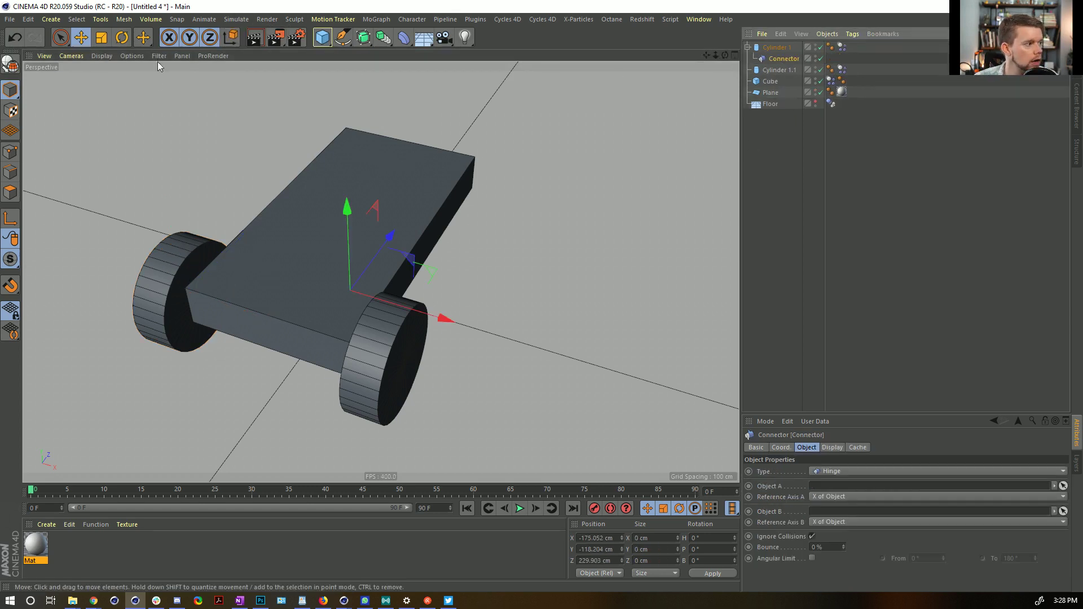
key(shift+c)
text(psr)
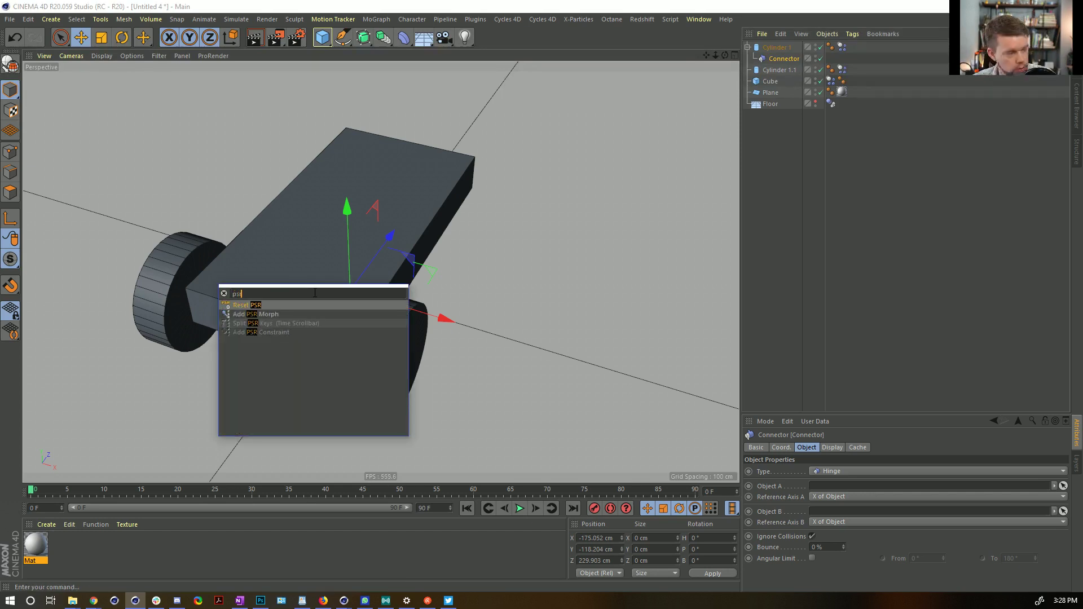
key(Return)
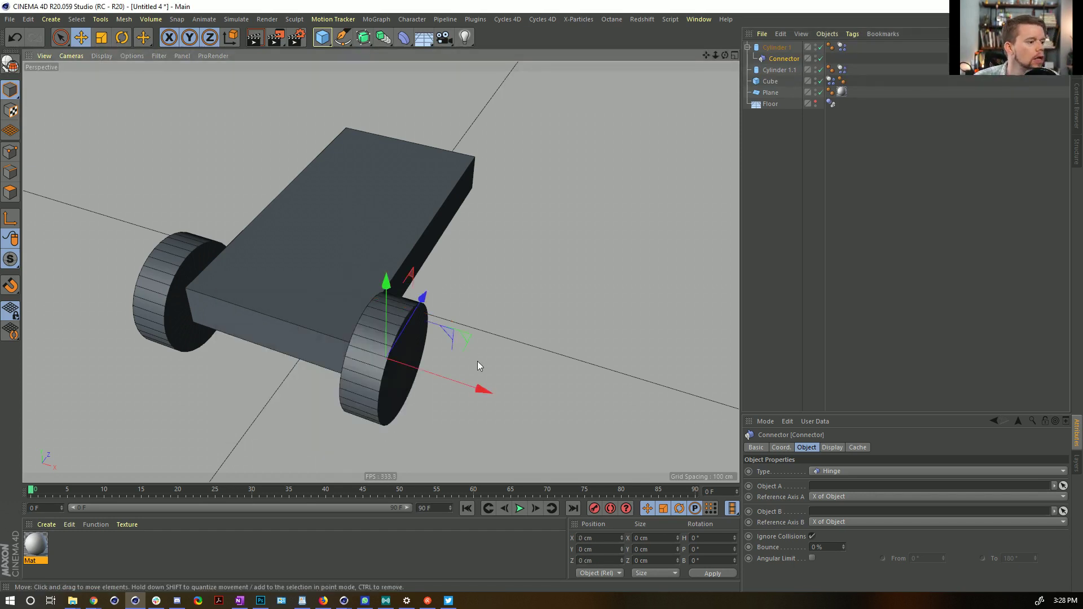
Offset the connector about 49 cm along X and rotate its heading to 90°.
drag(486, 389, 520, 394)
key(r)
drag(424, 417, 545, 356)
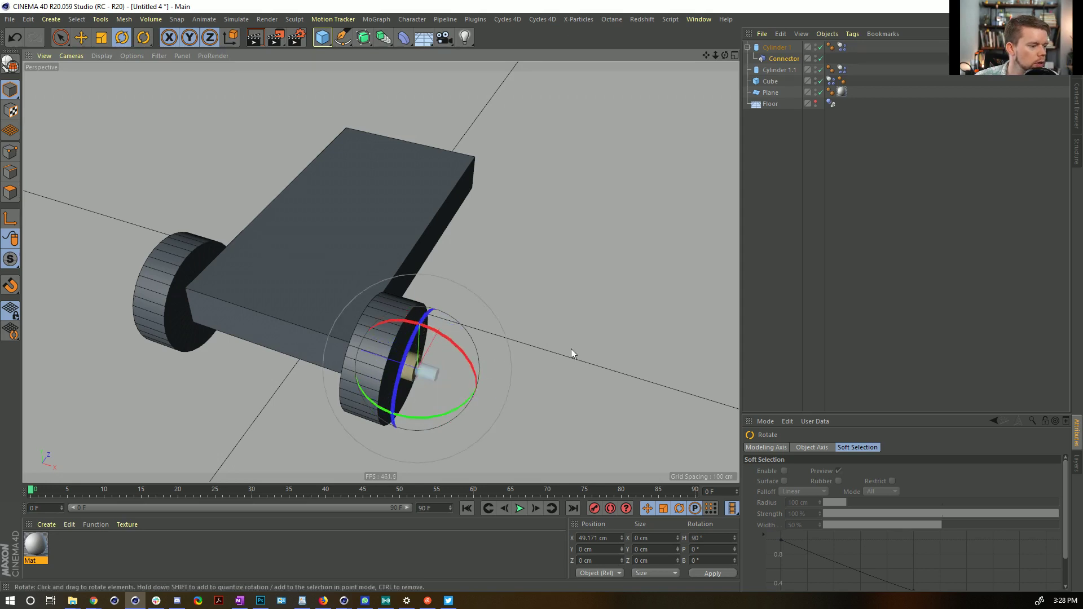
Assign Cube as the connector's Object A and Cylinder 1 as Object B, and rename the cube Body.
click(776, 59)
drag(827, 489, 827, 512)
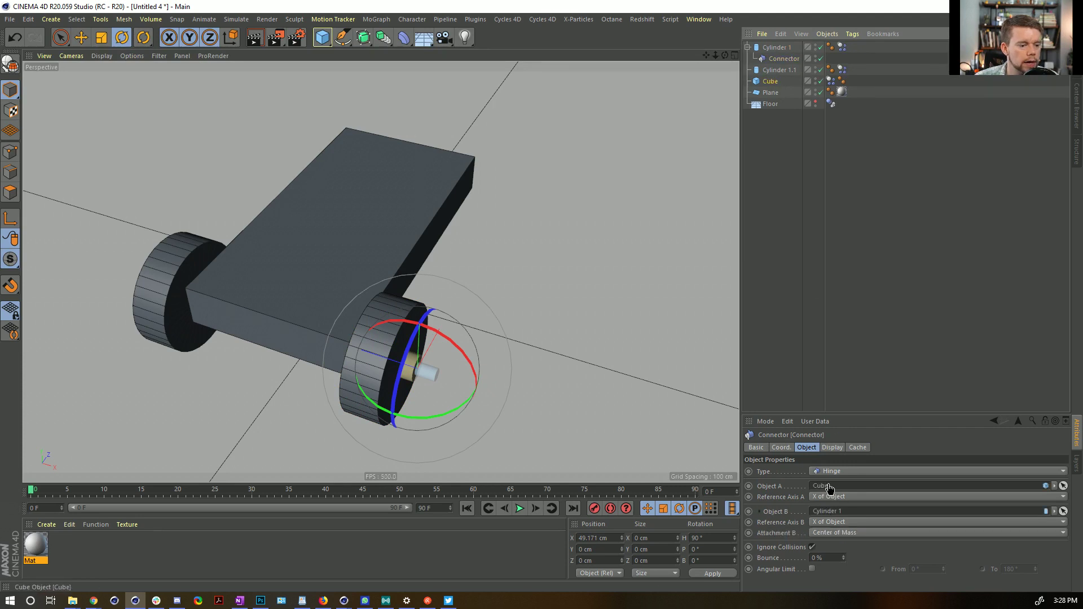
double_click(770, 82)
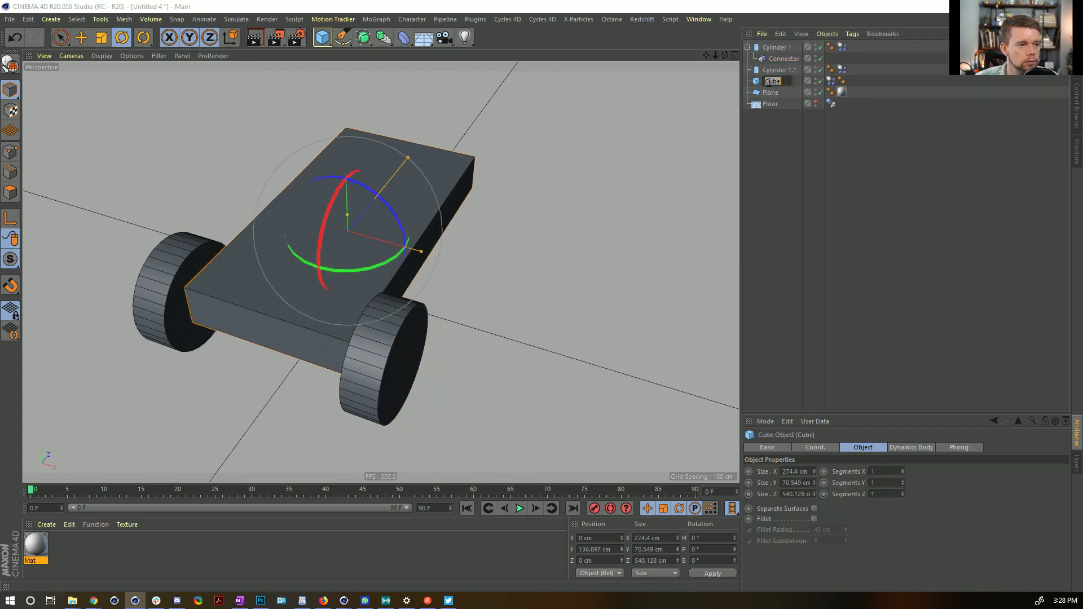
text(Body)
key(Return)
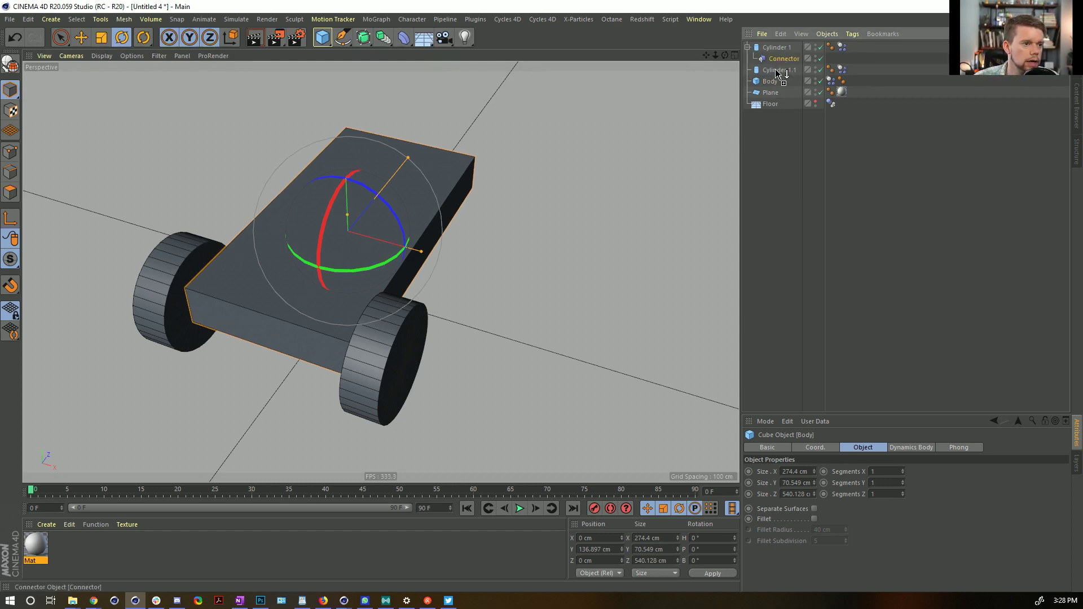
Copy the connector under Cylinder 1.1, set its X position to 0, and assign Cylinder 1.1 as its Object B.
ctrl+drag(778, 72, 778, 70)
click(598, 537)
text(0)
key(Return)
click(779, 70)
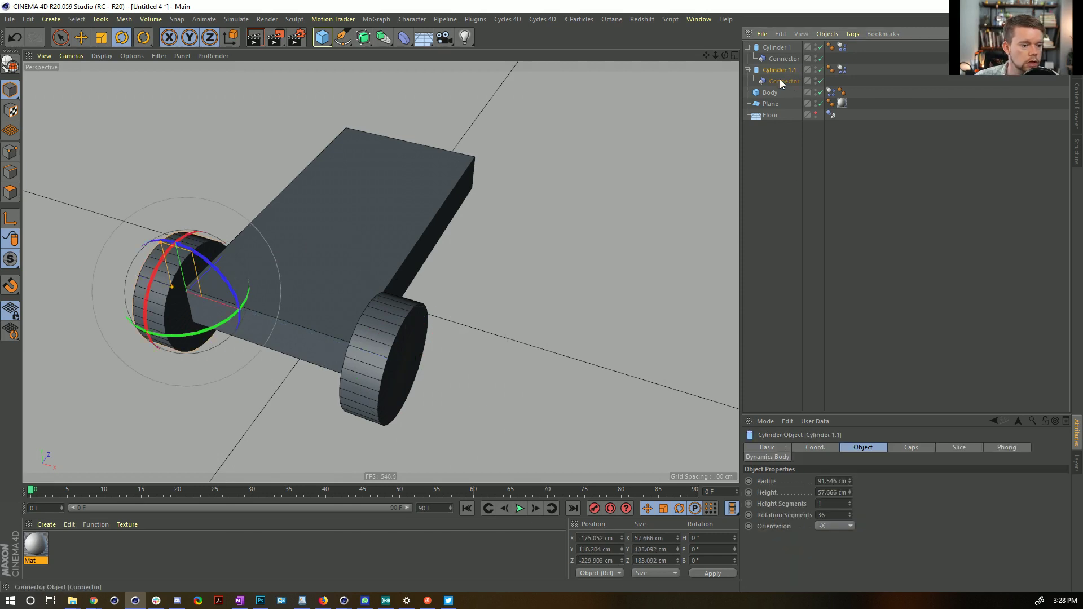
click(780, 83)
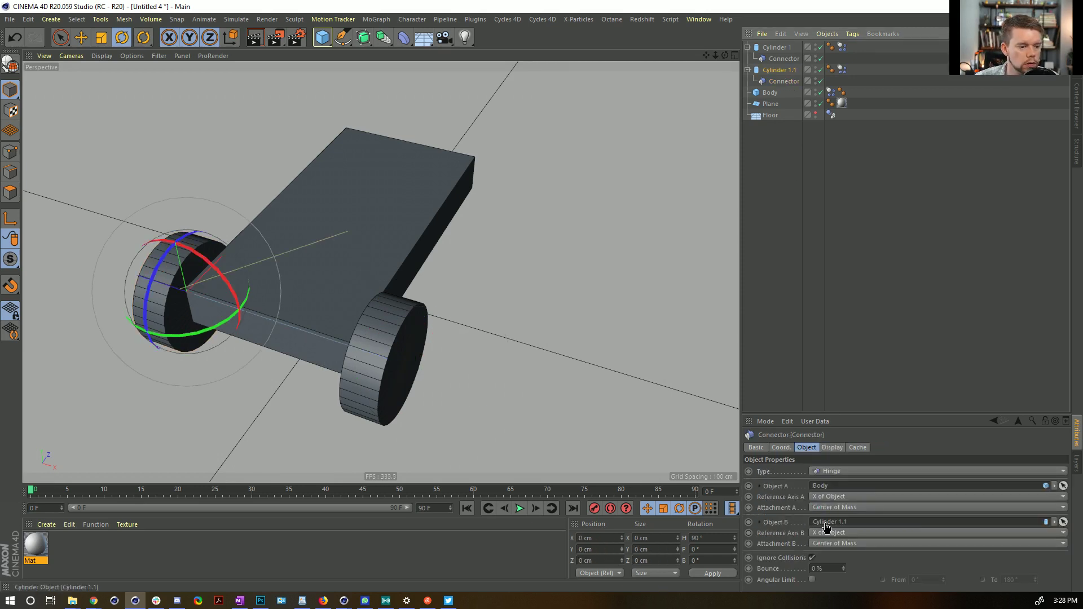
Play the dynamics simulation with two wheels, stop it and return to the first frame.
click(520, 508)
click(520, 508)
click(466, 508)
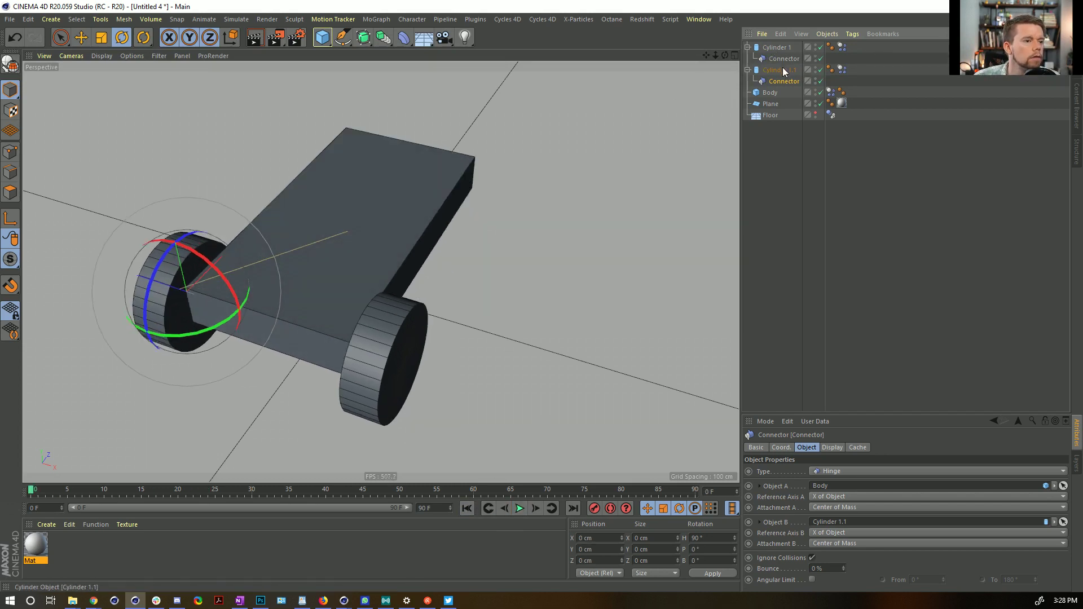
Set the X position of both wheel connectors to 0 cm.
shift+click(778, 46)
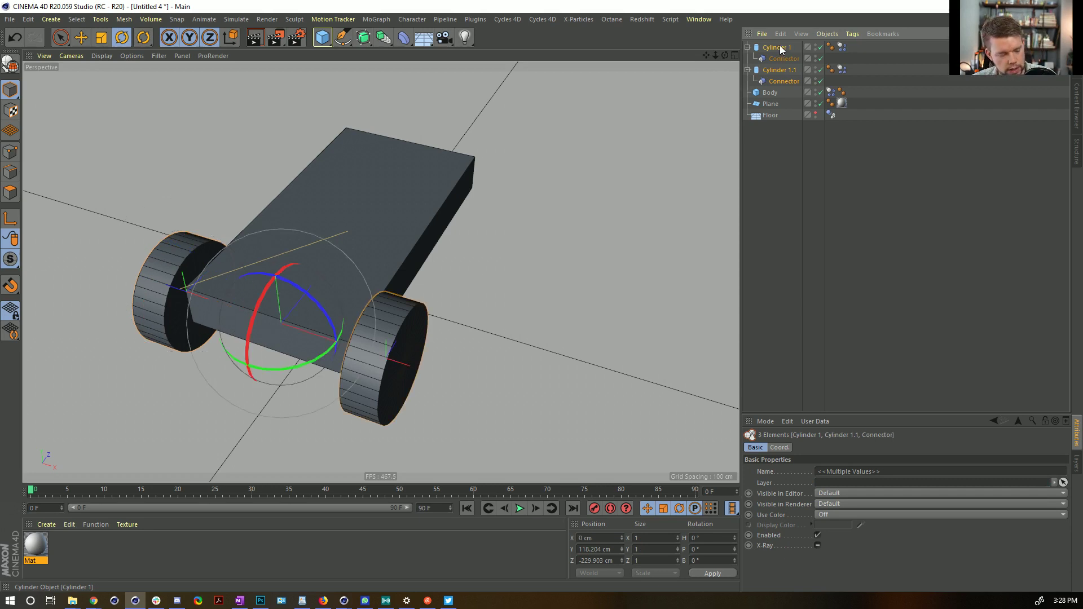
click(782, 60)
ctrl+click(783, 81)
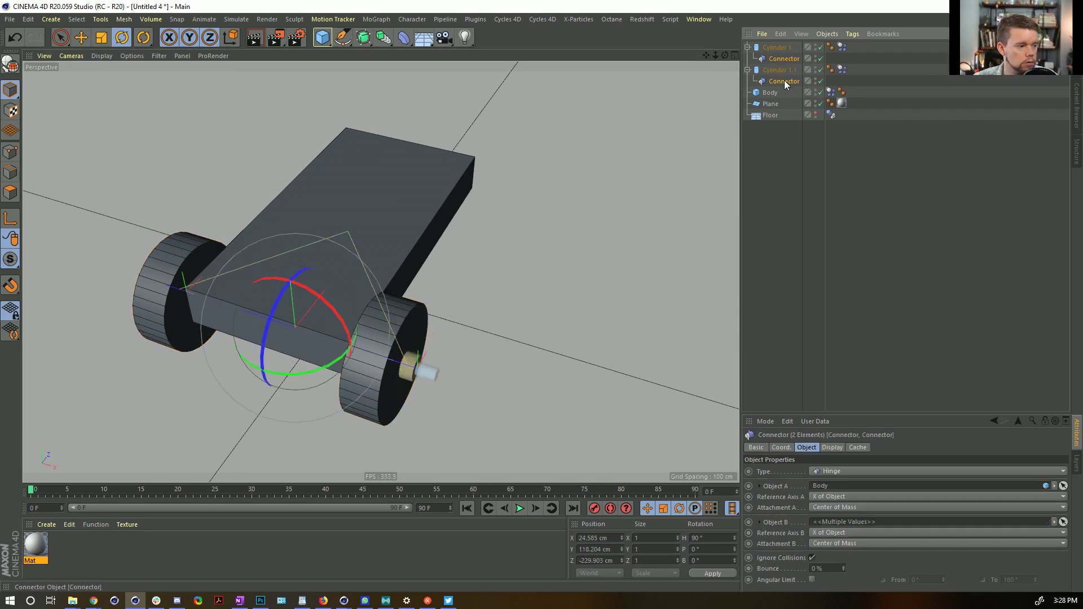
click(781, 447)
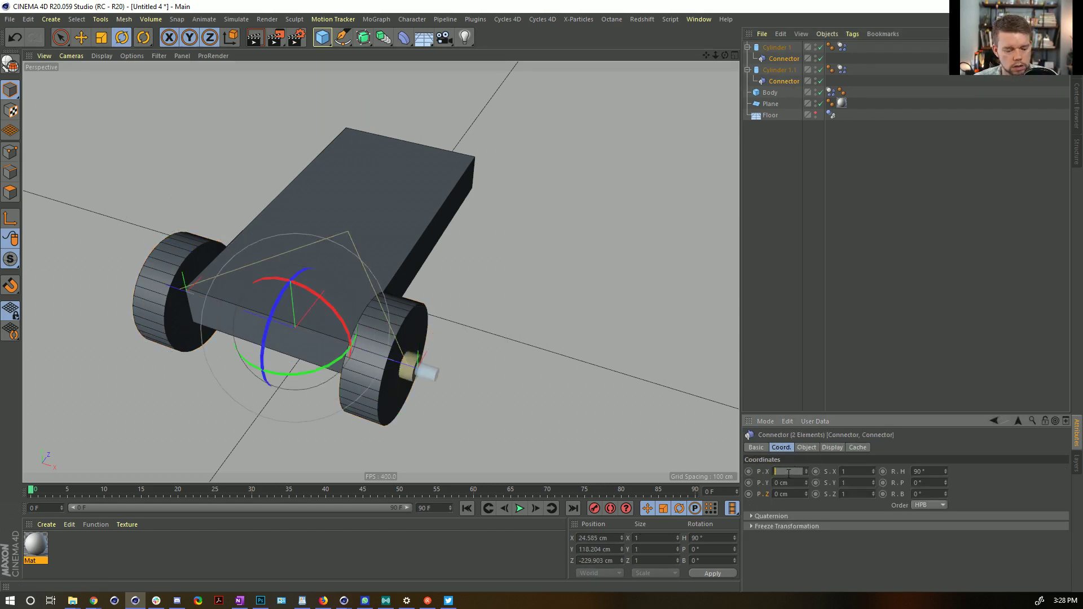
text(0)
key(Return)
Duplicate both wheels with their connectors, move the copies to about 272 cm in Z, and narrow the body to about 249 cm in X.
click(773, 46)
ctrl+click(777, 70)
key(ctrl+c)
key(ctrl+v)
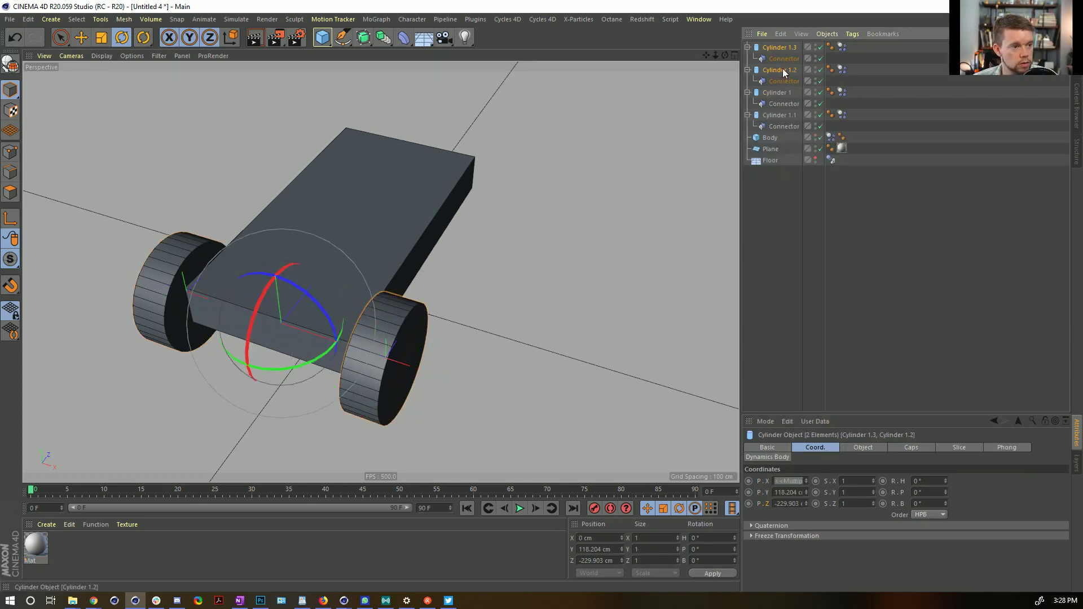
key(e)
drag(304, 272, 451, 132)
click(420, 260)
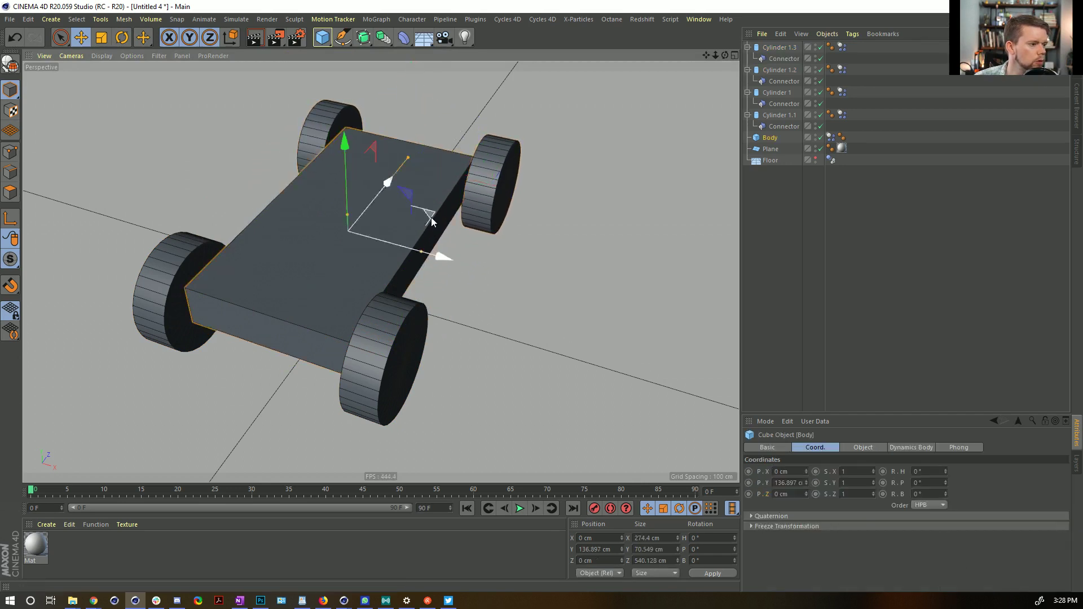
drag(419, 255, 413, 253)
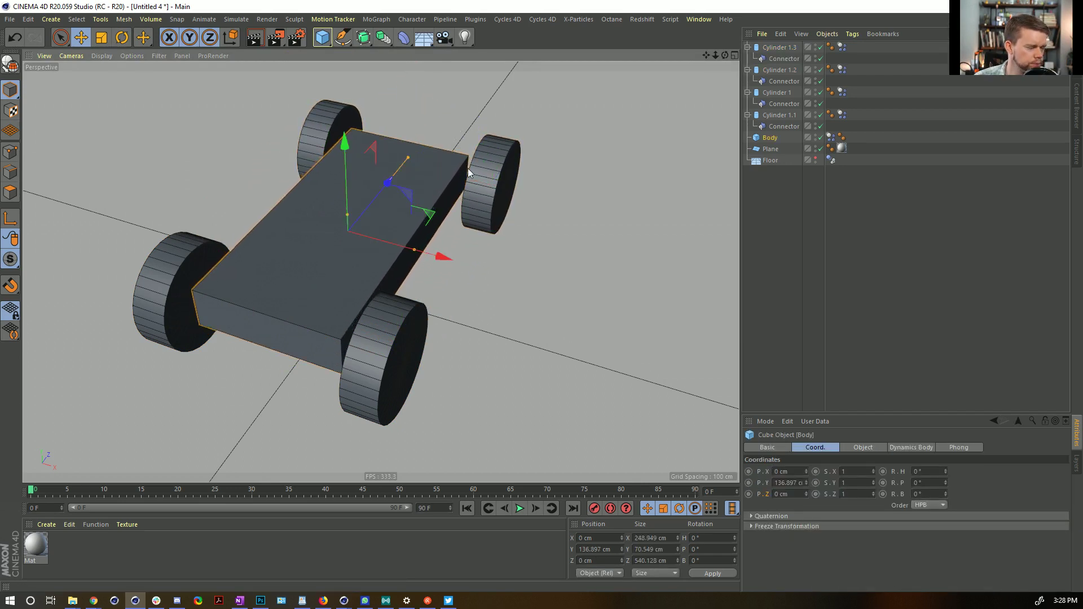
click(779, 49)
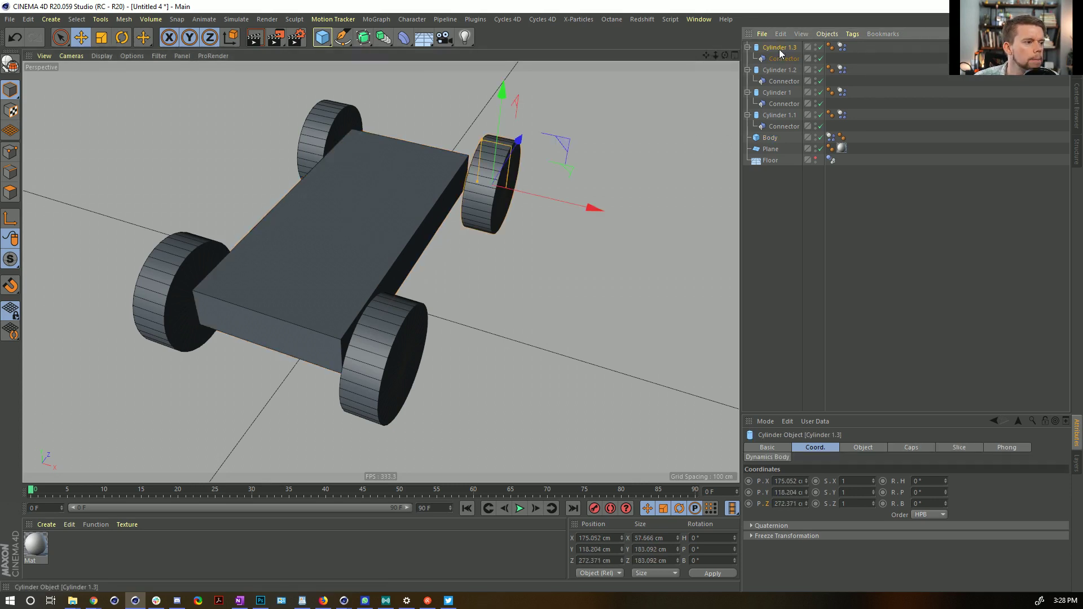
click(51, 19)
mouse_move(59, 29)
click(113, 31)
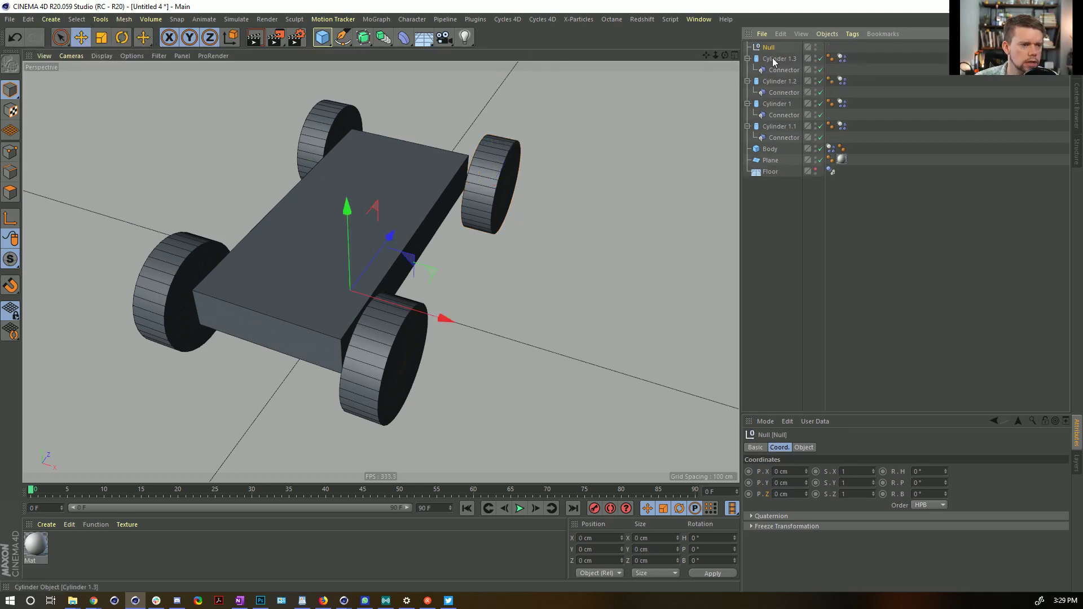
key(ctrl+z)
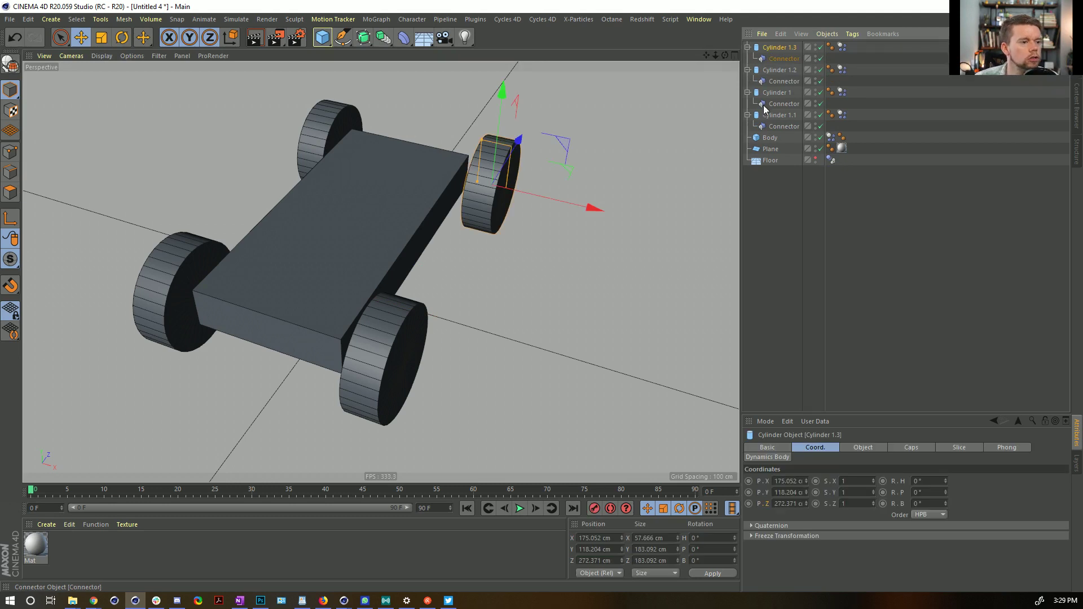
Parent all four wheel cylinders under Body, and test the simulation before returning to the first frame.
shift+click(770, 117)
drag(772, 139, 772, 139)
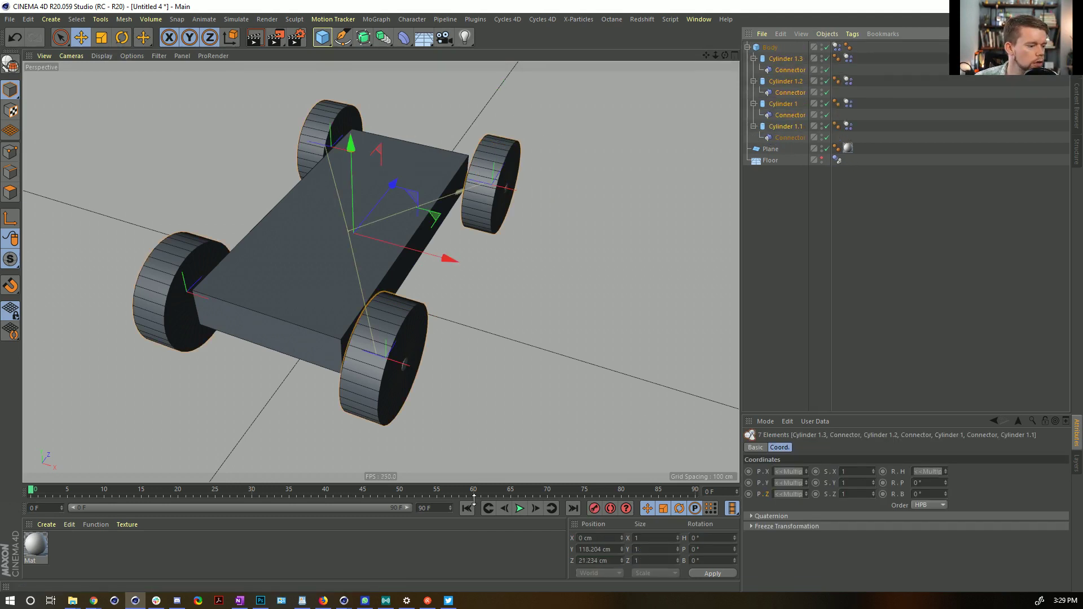
click(519, 508)
click(519, 508)
click(465, 508)
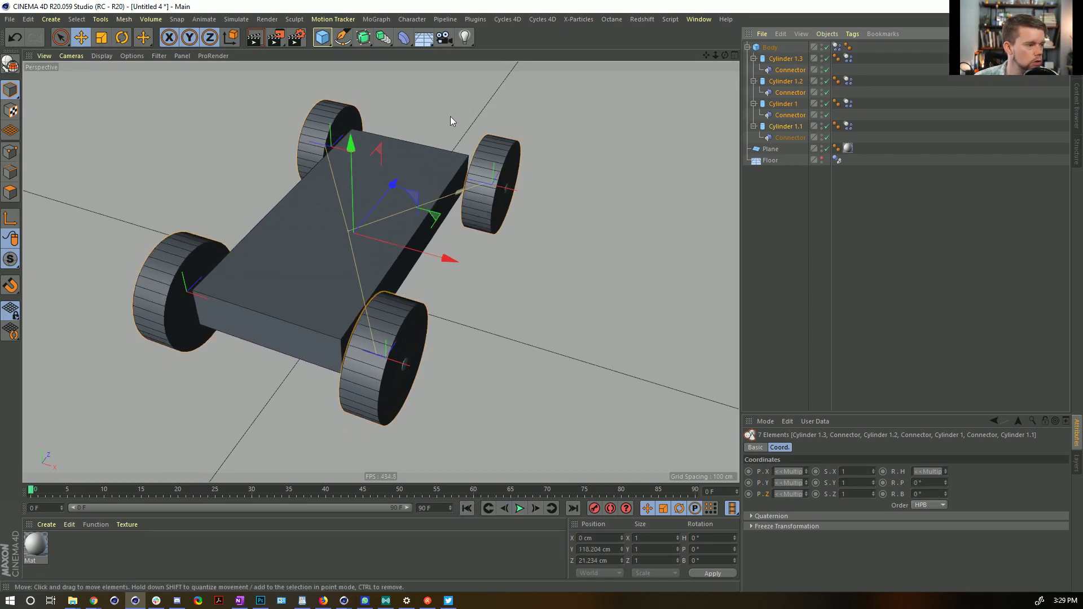
Add a dynamics Motor object to the scene.
click(783, 106)
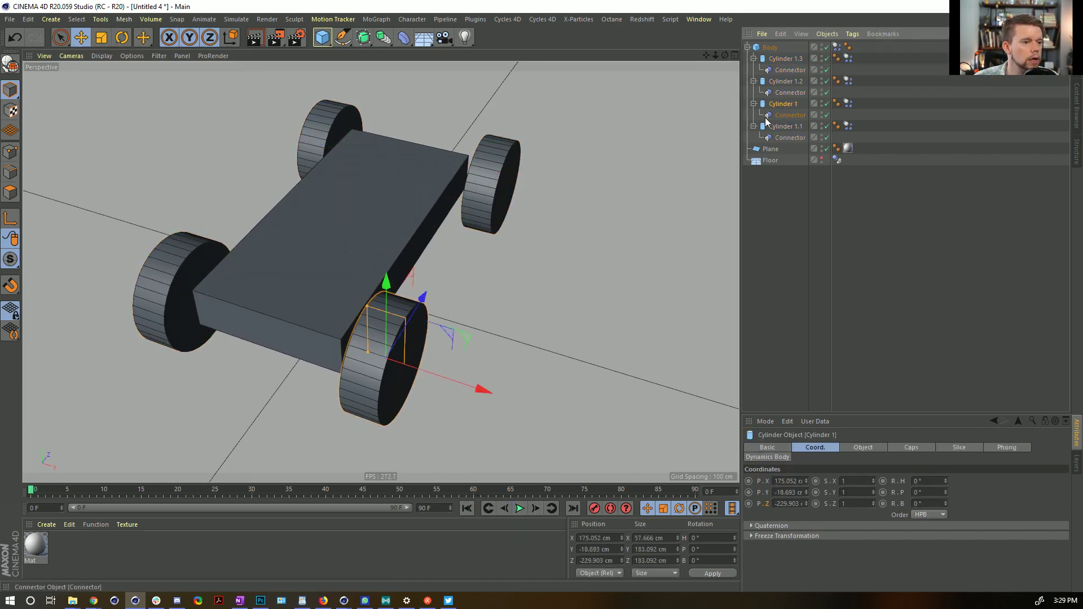
click(237, 20)
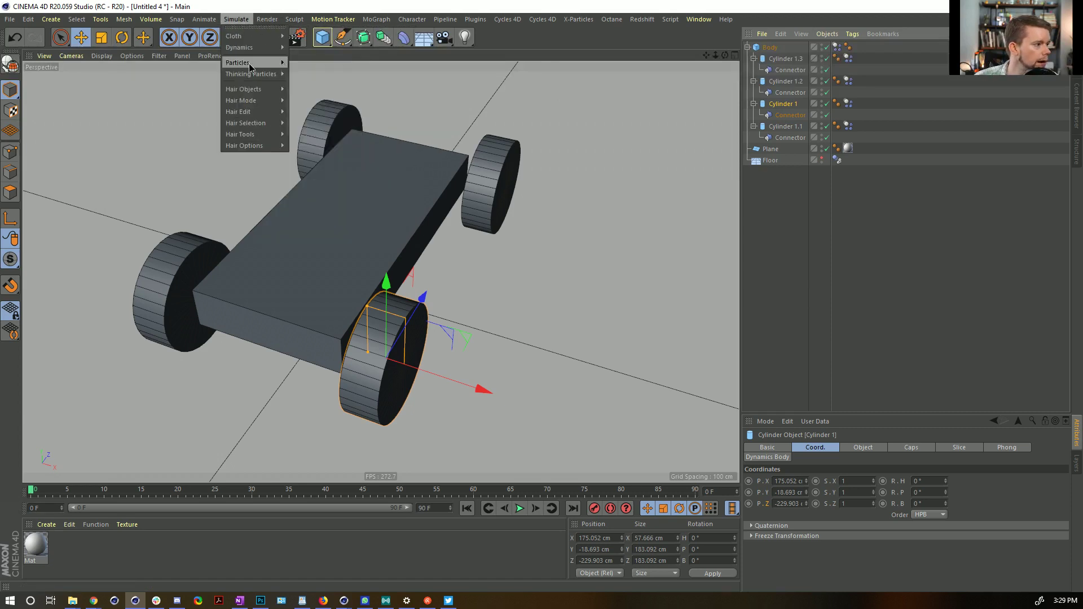
mouse_move(275, 47)
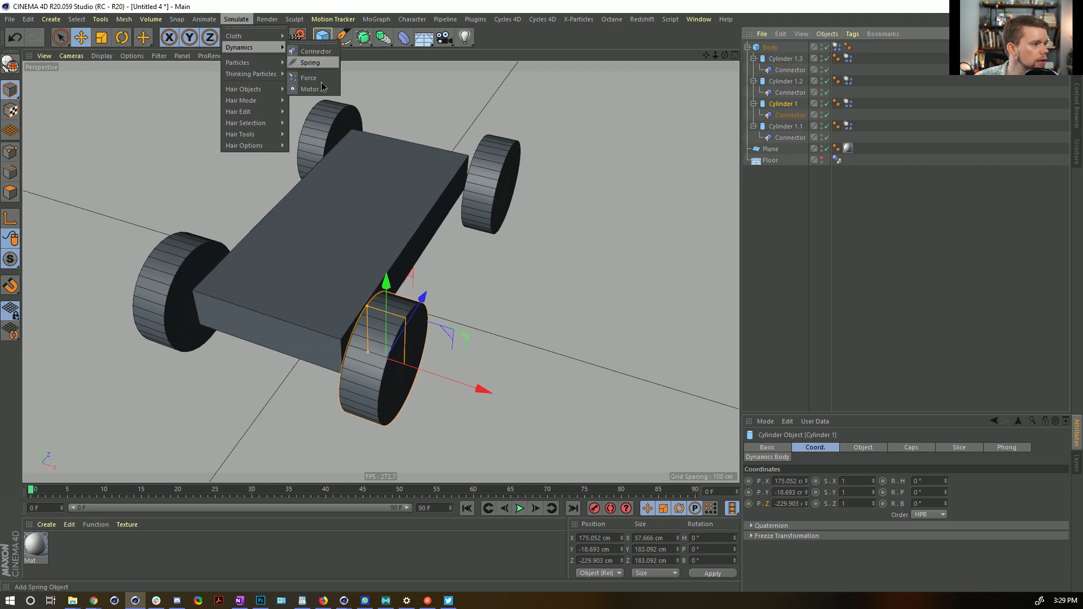
click(316, 89)
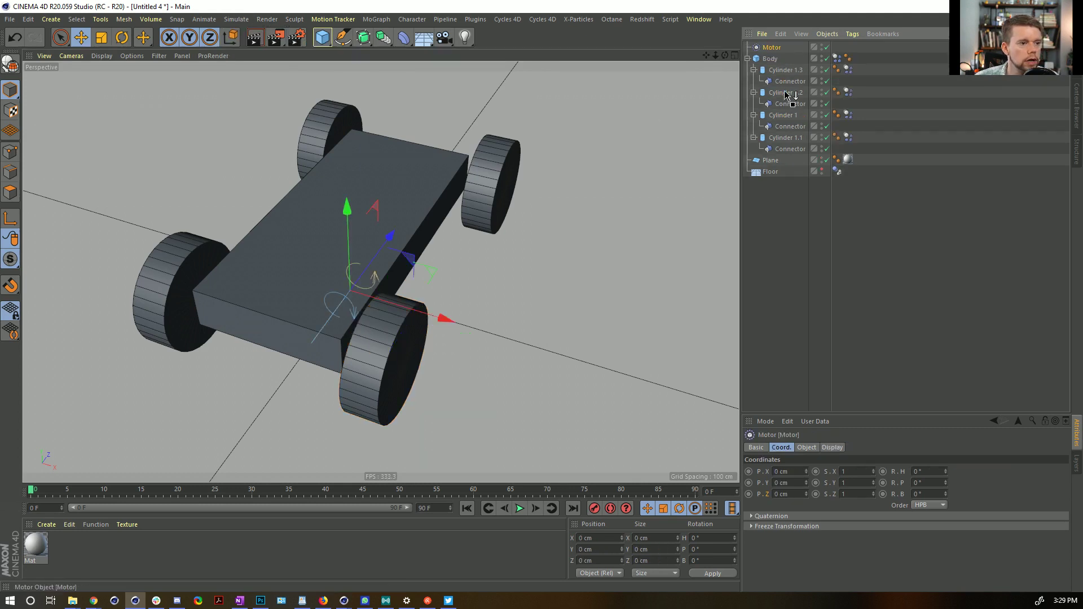
Parent the Motor under the Cylinder 1 wheel, reset its PSR, and keep it directly beneath the cylinder, aligned with the wheel axle.
drag(795, 129, 792, 127)
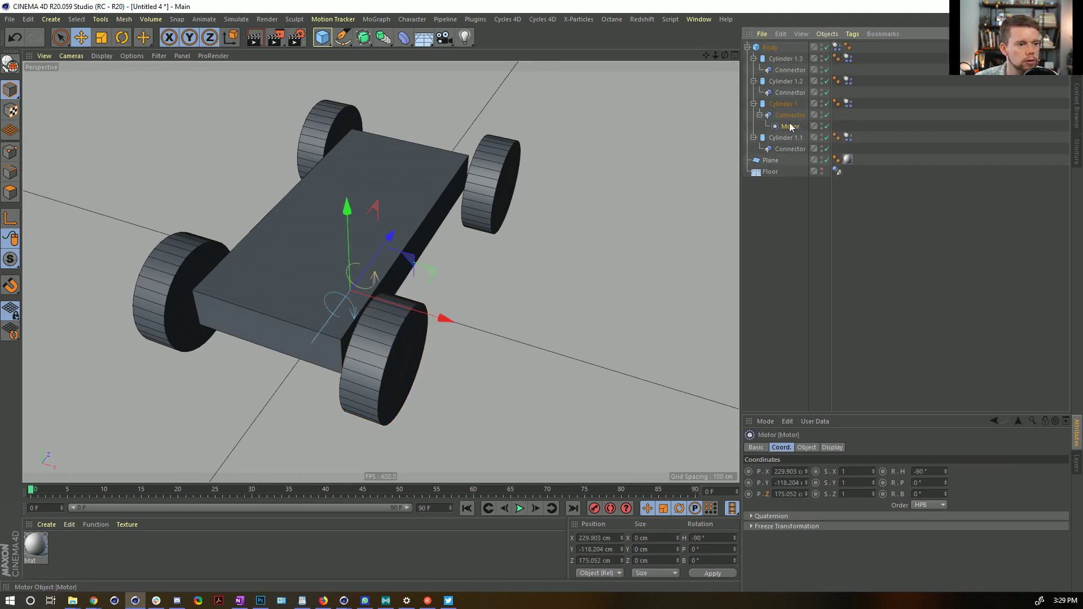
key(shift+c)
text(psr)
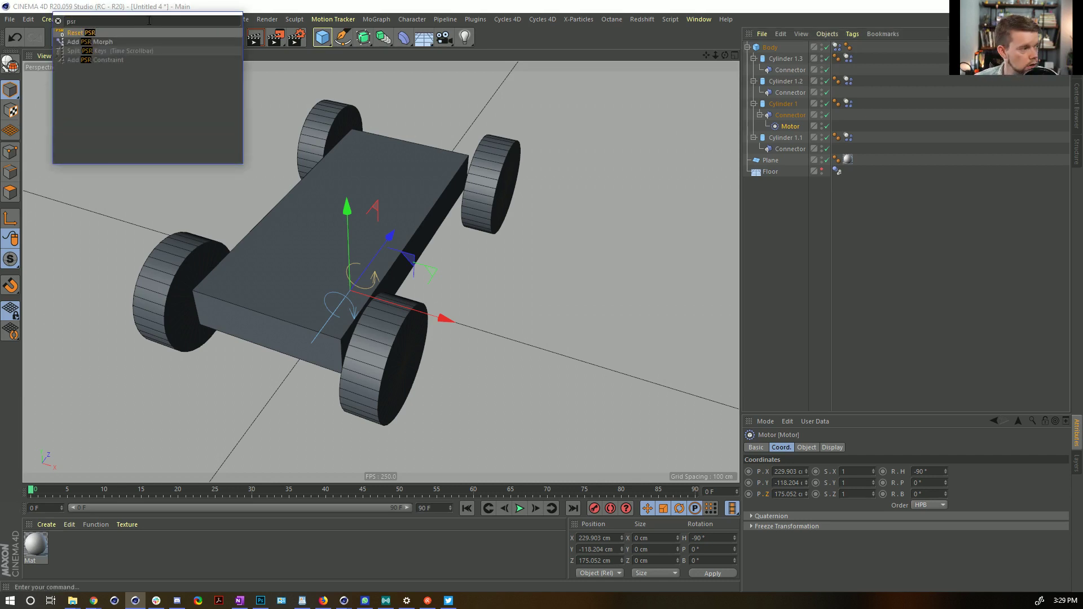
key(Return)
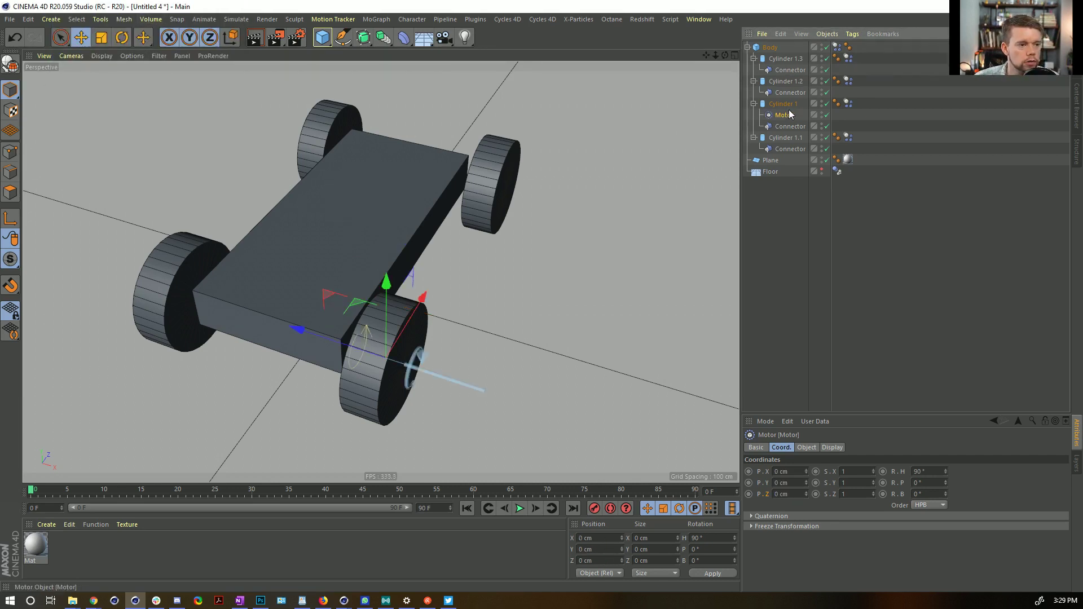
Assign Body as Object A and Cylinder 1 as Object B of the Motor.
click(806, 447)
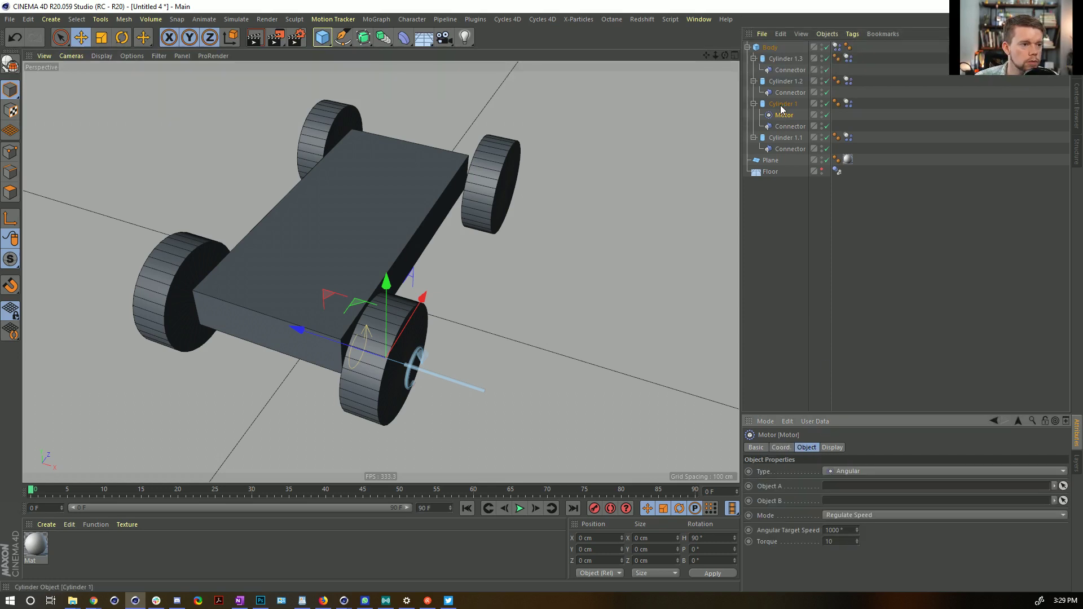
drag(844, 502, 844, 502)
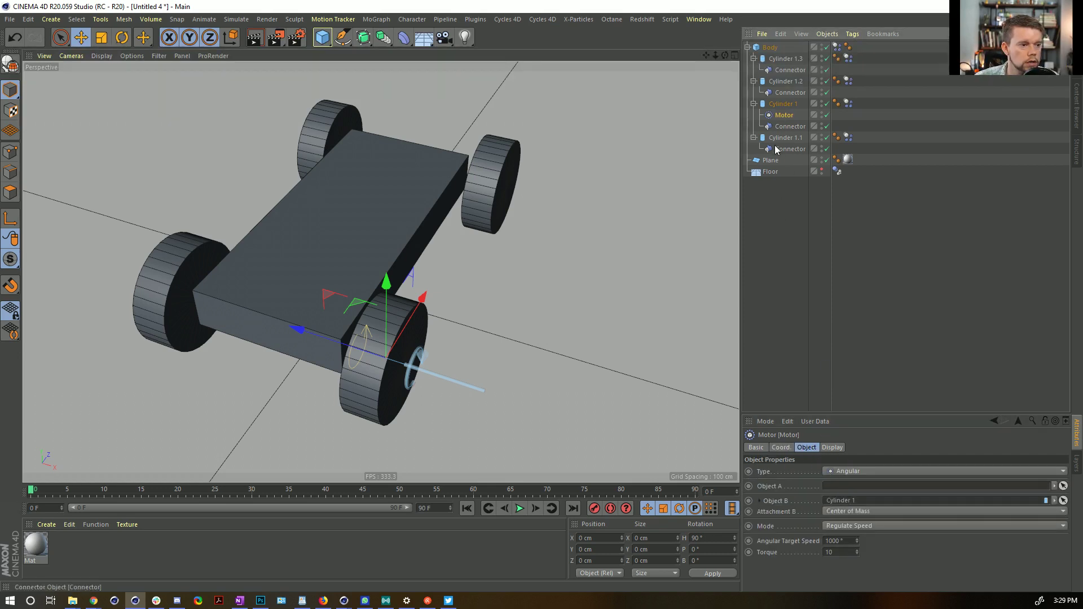
drag(776, 53, 876, 553)
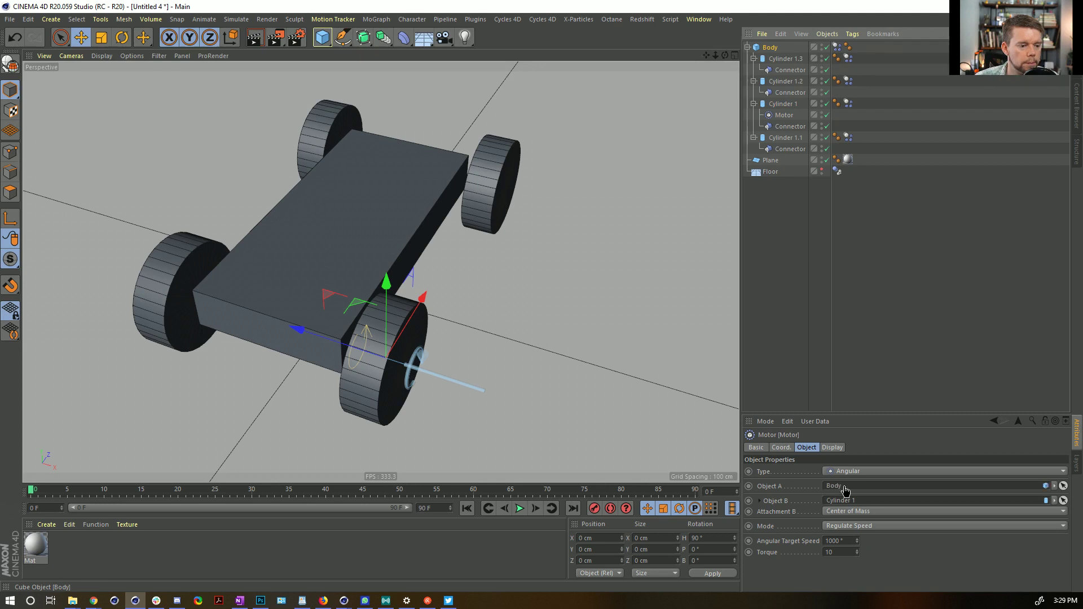
drag(844, 490, 844, 491)
Copy the Motor under Cylinder 1.1, set its X position to 0 cm, and assign Cylinder 1.1 as its Object B.
ctrl+drag(791, 144, 791, 145)
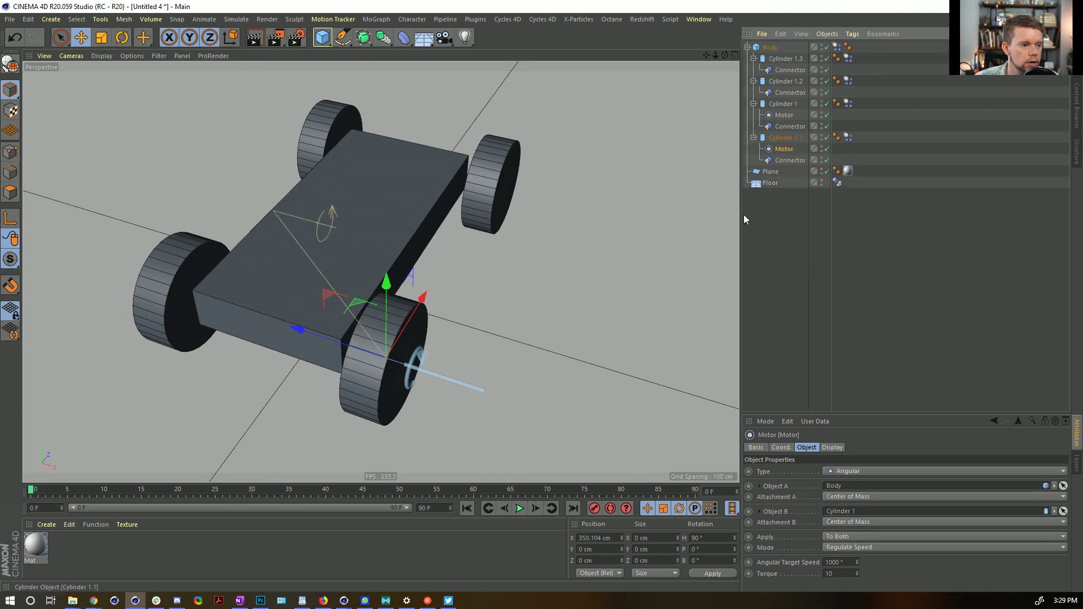
text(0)
key(Return)
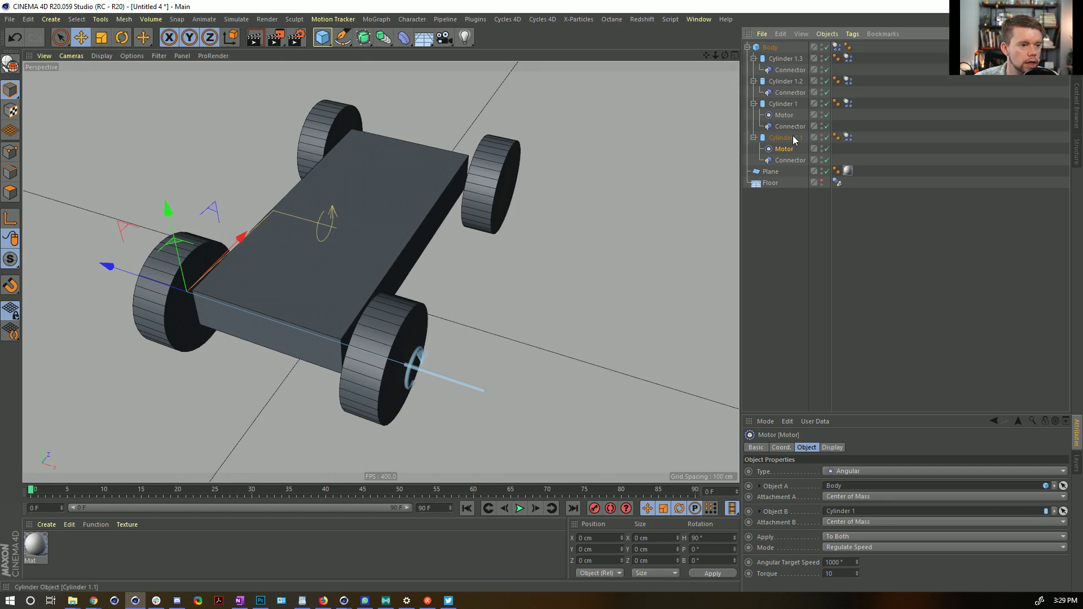
drag(847, 511, 846, 513)
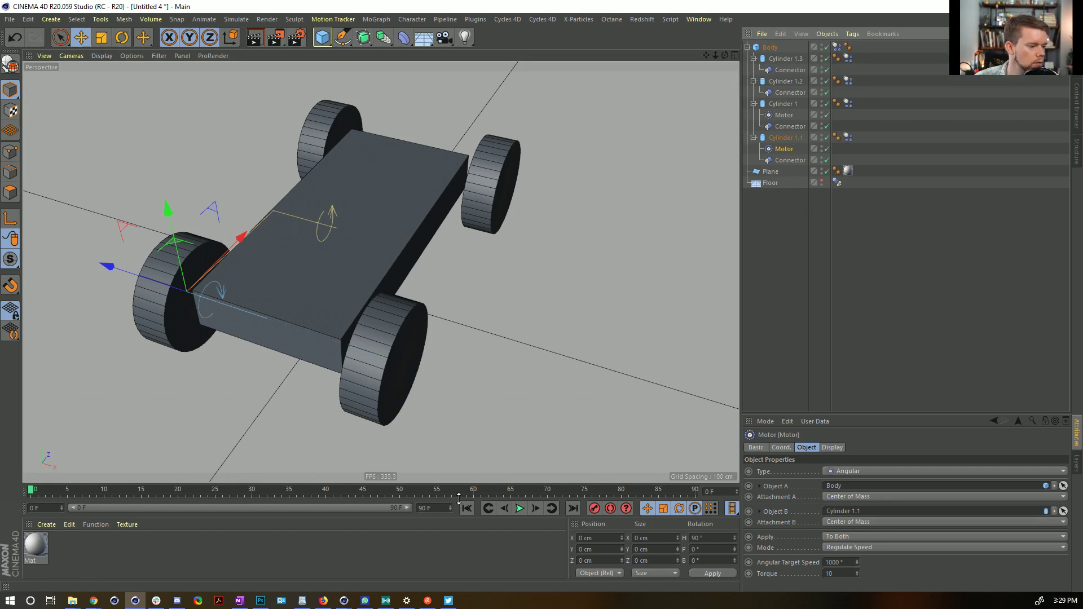
Play the simulation and examine how the motors drive the car, viewing the whole car from farther away.
click(519, 509)
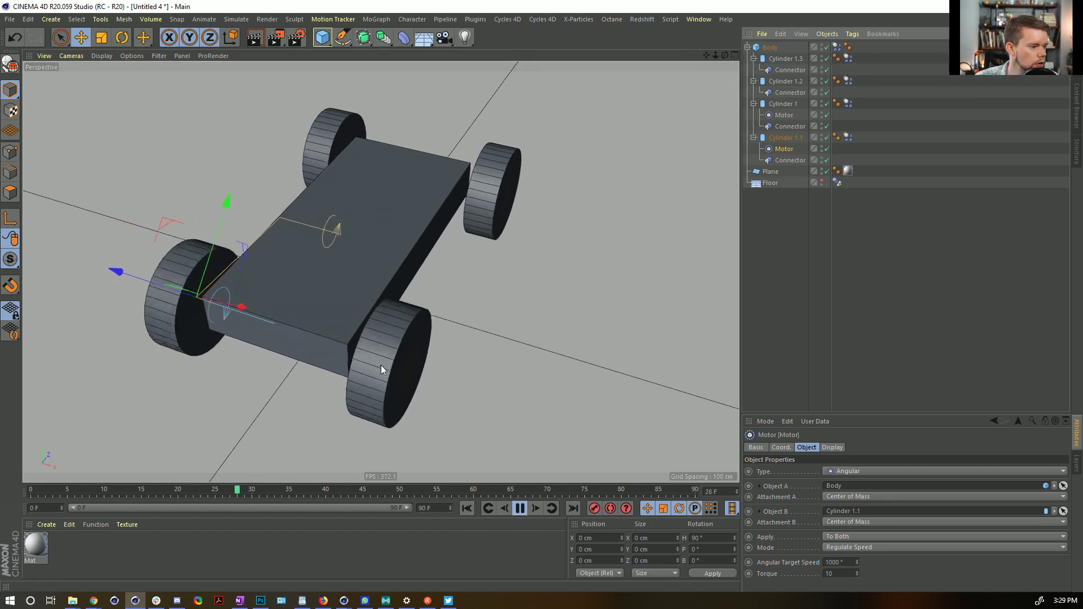
alt+drag(441, 281, 398, 243)
scroll(399, 241, down, 5)
alt+middle_drag(399, 203, 375, 299)
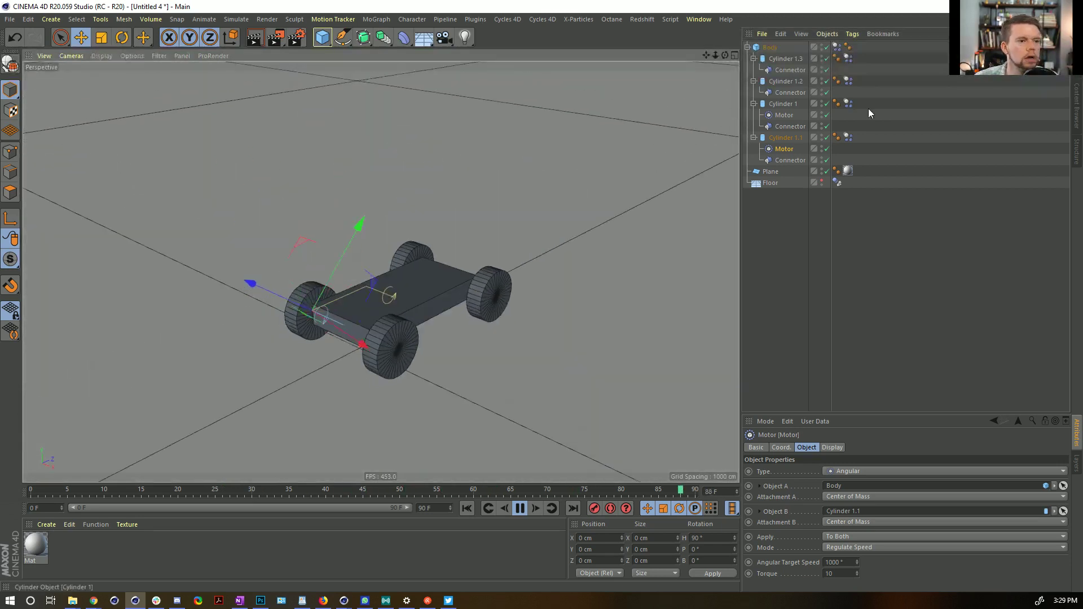
Tidy the tags by placing Body's Dynamics tag last, copying the Plane's material tag to the Floor, and deleting the Plane's Phong tag.
click(847, 47)
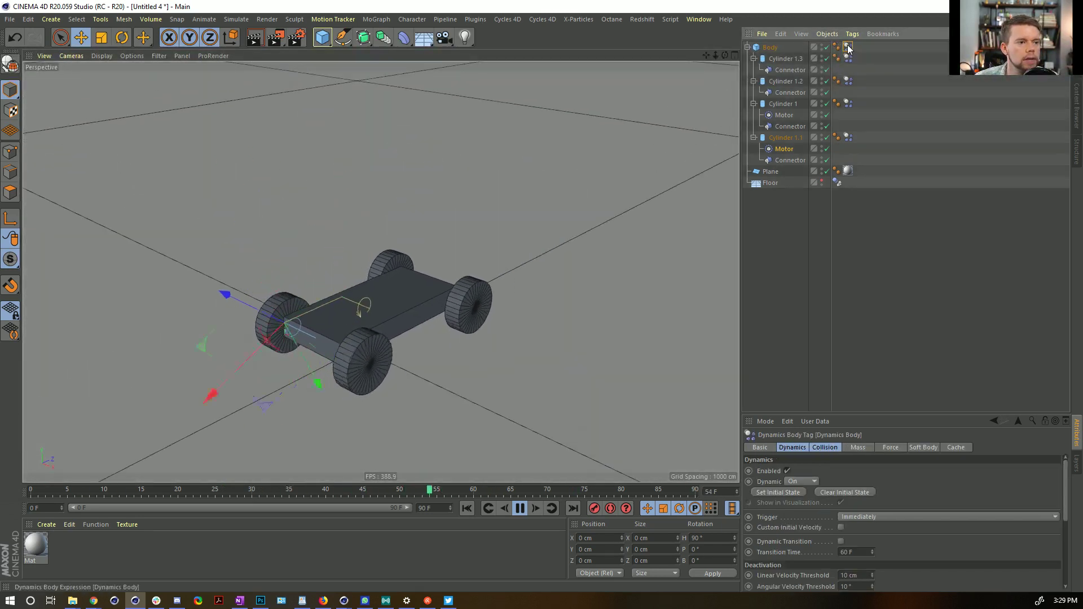
ctrl+drag(848, 171, 844, 183)
click(850, 182)
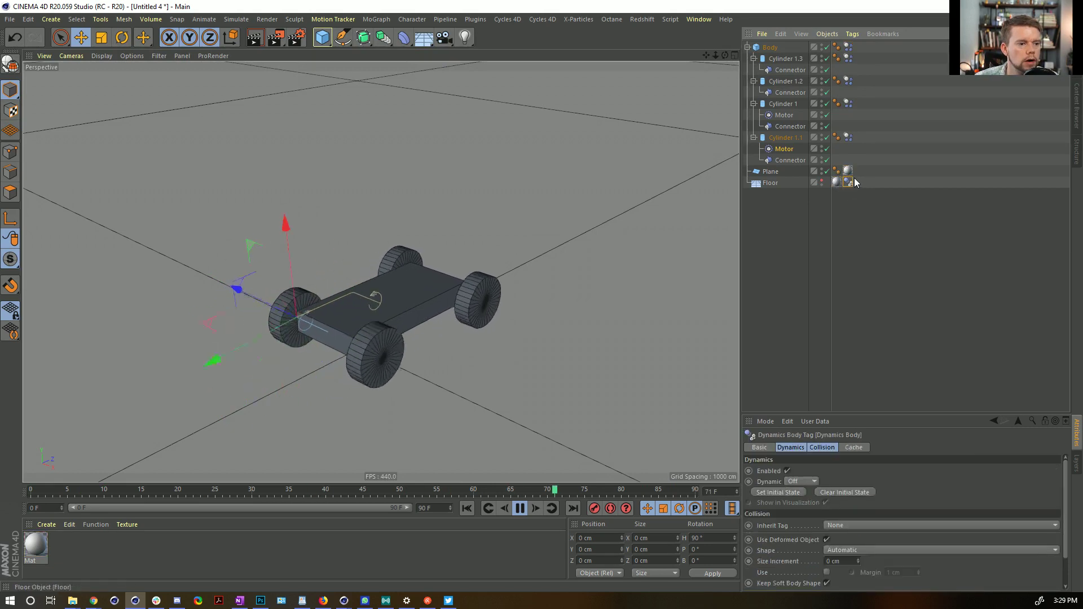
click(837, 171)
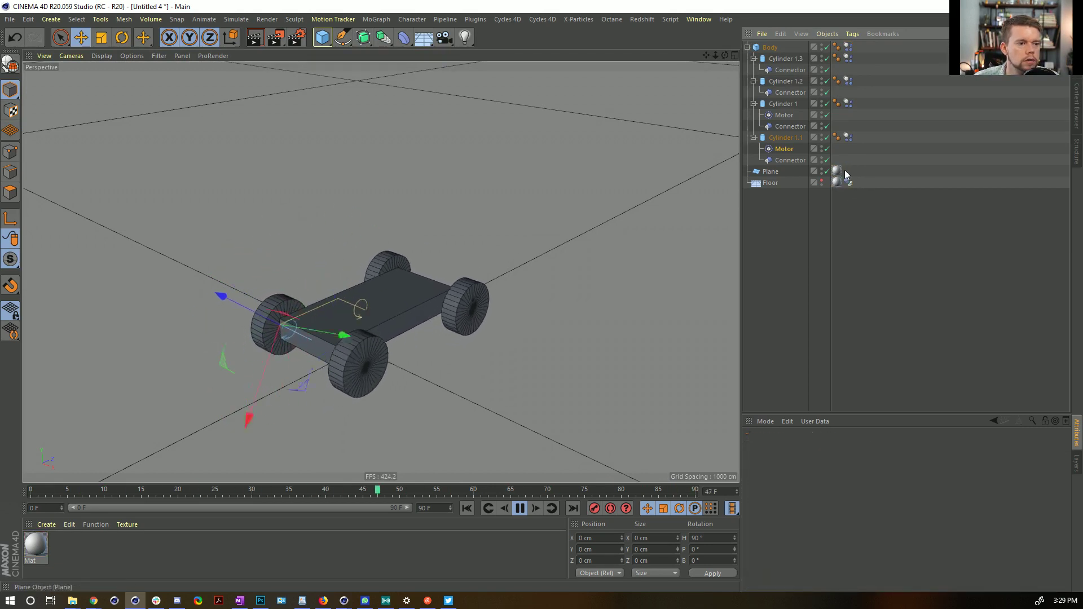
key(Delete)
Set Bounce to 0% and Friction to 99% on the Dynamics Body tags of Body, all four wheels and the Floor.
drag(857, 195, 846, 42)
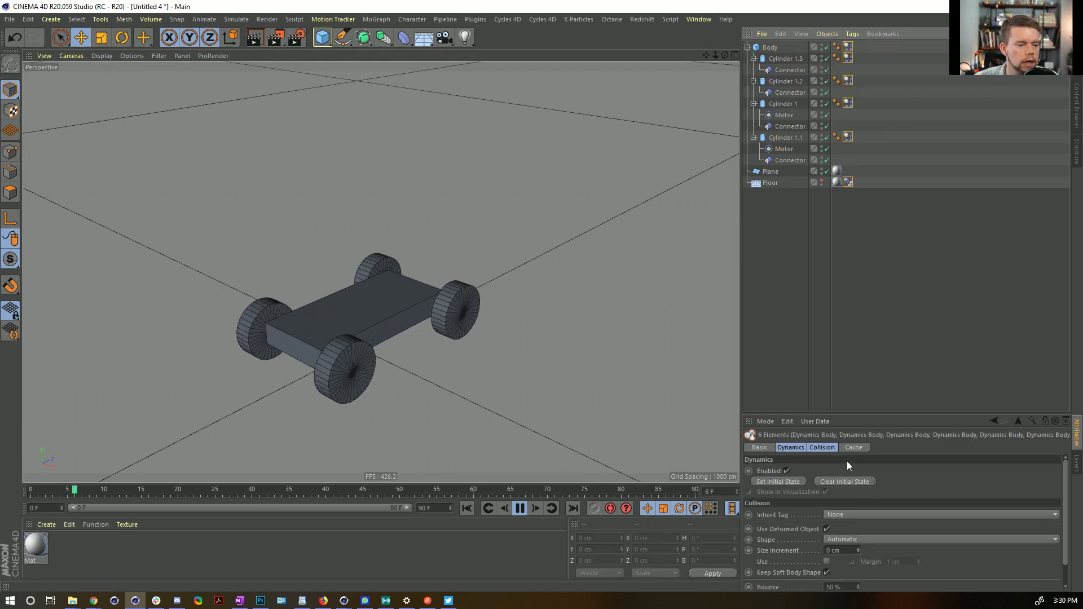
drag(870, 416, 857, 178)
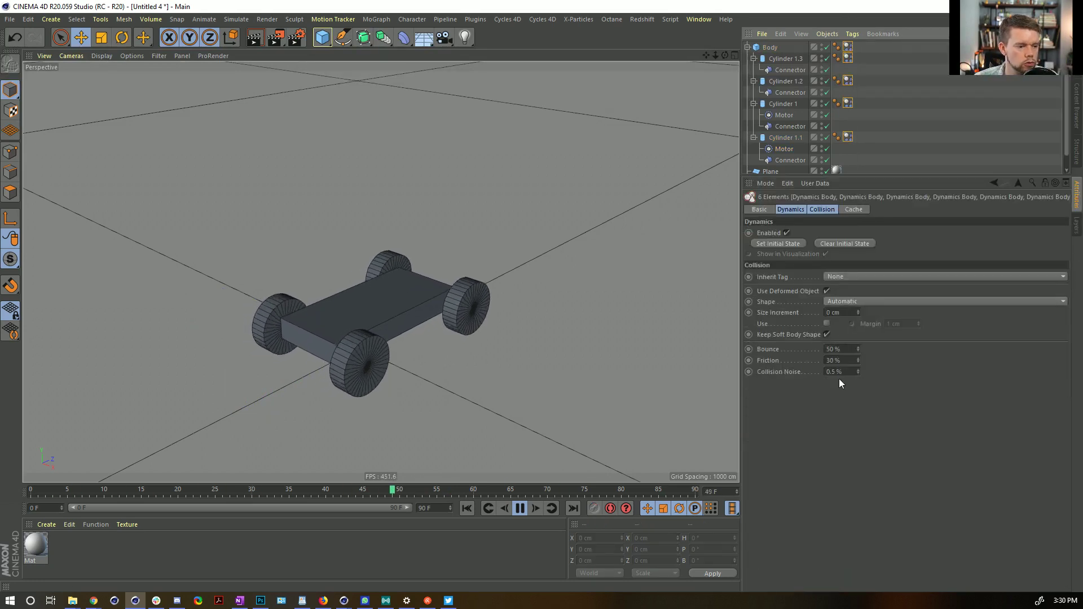
double_click(840, 349)
text(0)
key(Return)
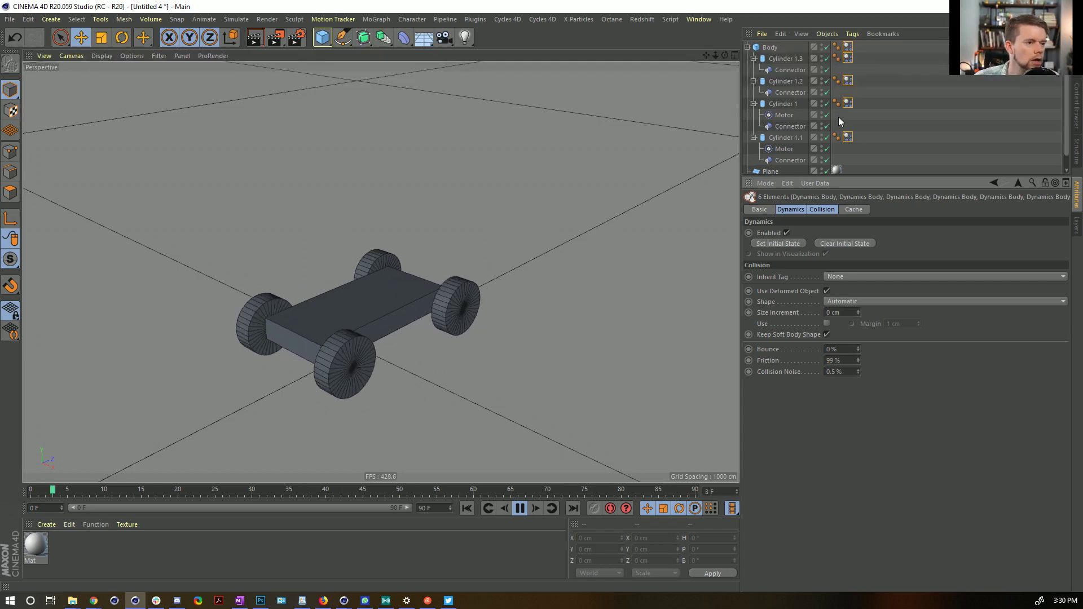
Select the Motor objects under Cylinder 1 and Cylinder 1.1 together for editing.
click(784, 115)
ctrl+click(787, 149)
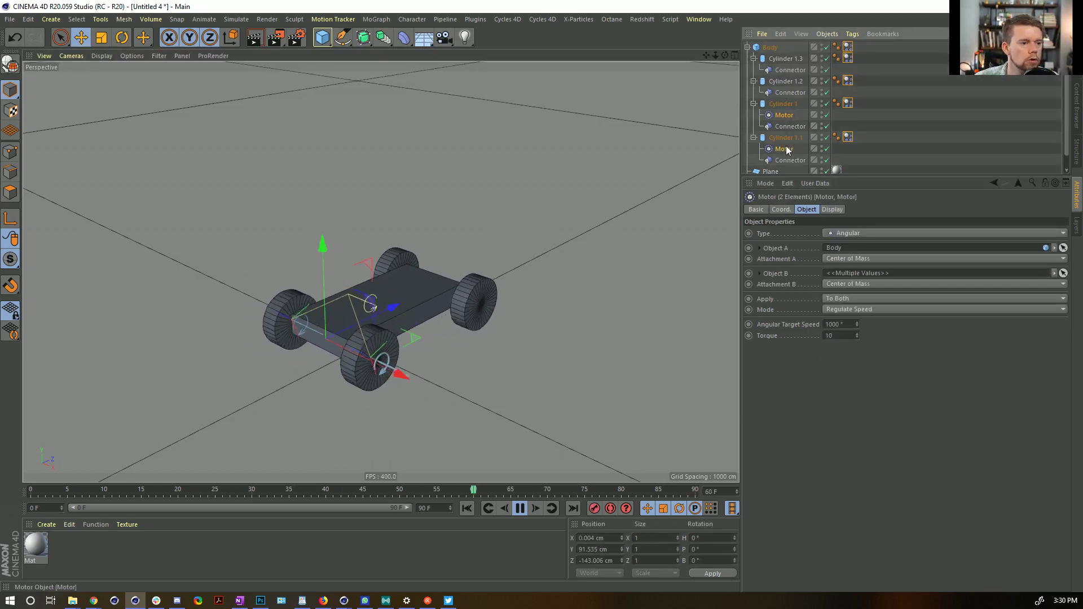
Stop the running simulation, return to frame 0 and set the torque of both selected motors to 1000.
double_click(836, 338)
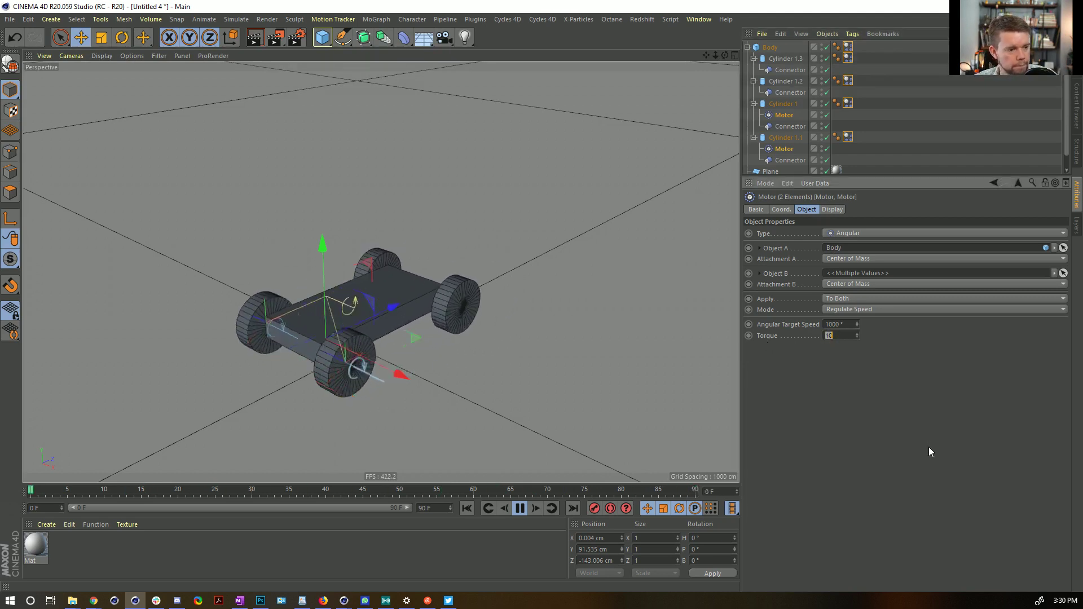
click(520, 508)
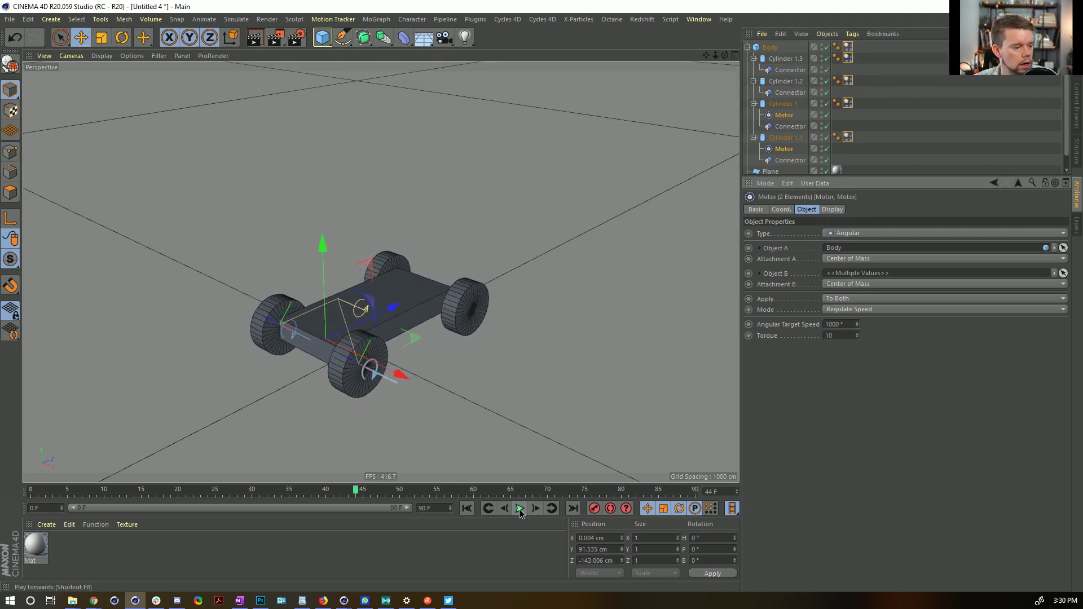
click(466, 508)
text(00)
key(Return)
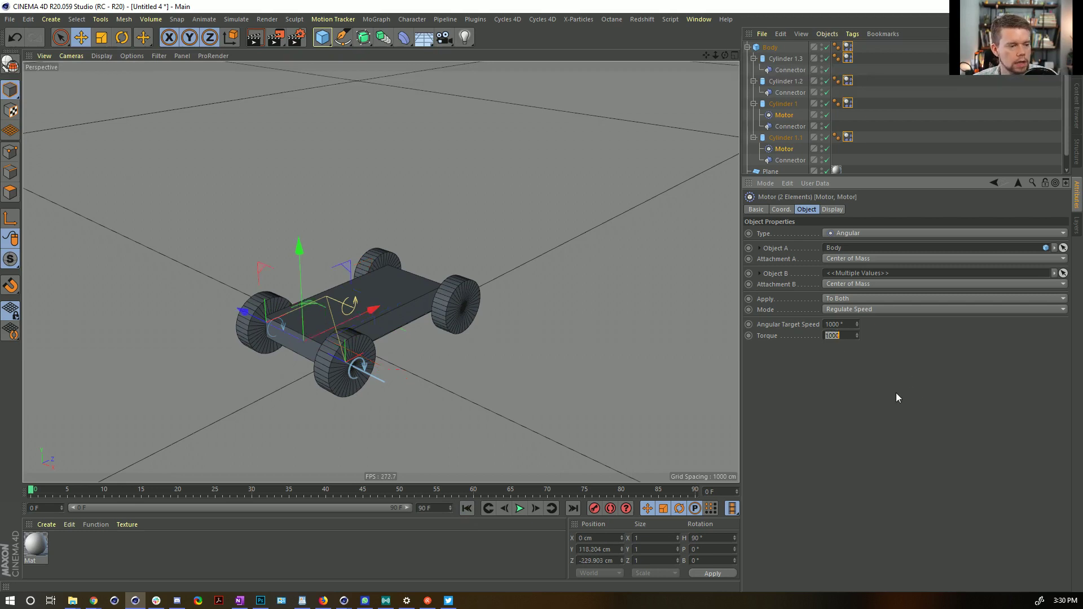
Play the car simulation from the first frame twice to test the motors, rewinding to the start after each run.
click(517, 508)
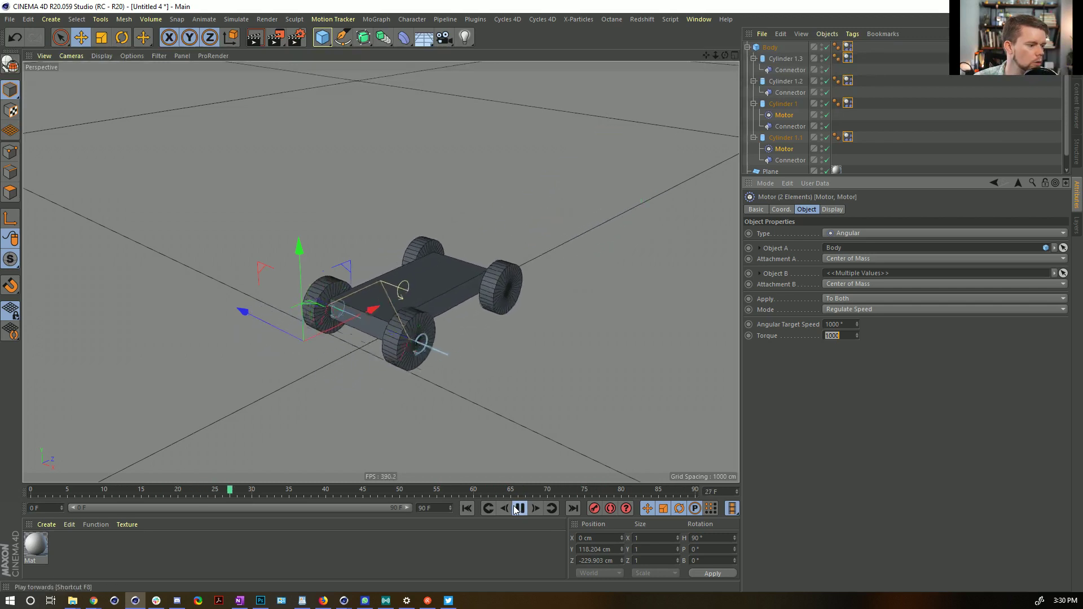
click(466, 510)
click(518, 509)
click(467, 509)
Create a new material and apply it to the Body object.
double_click(310, 552)
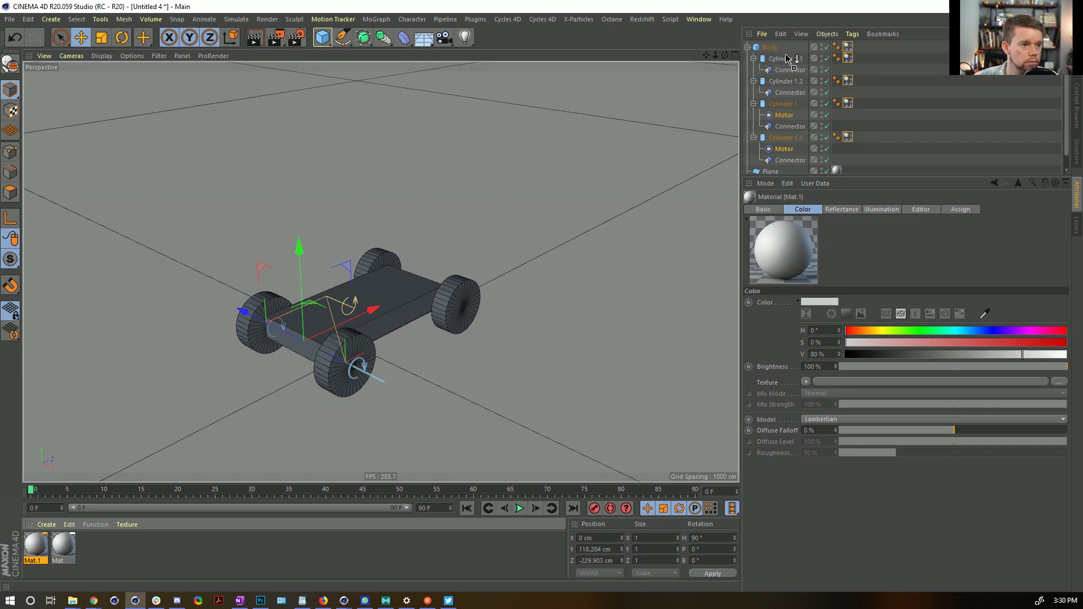
drag(772, 48, 773, 49)
click(34, 546)
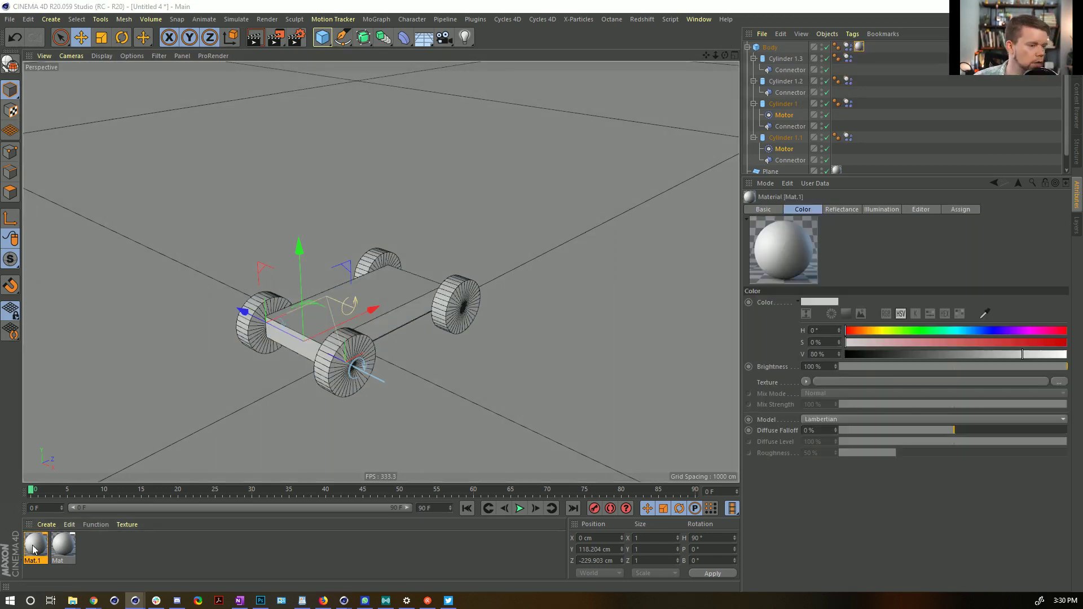
Load a Checkerboard surface shader as the color texture of the new Mat.1 material.
double_click(35, 545)
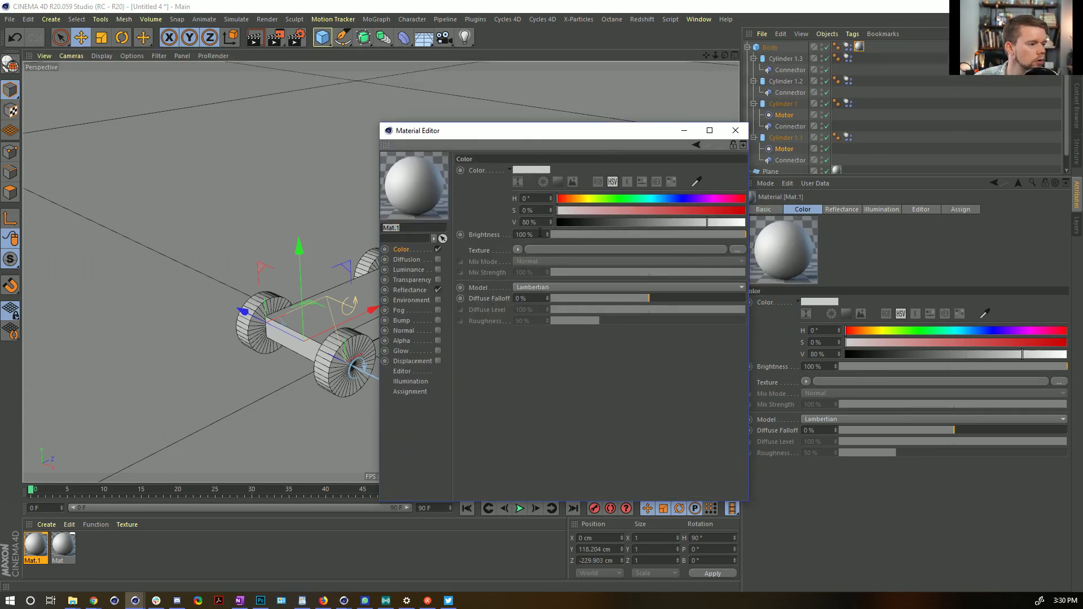
click(516, 250)
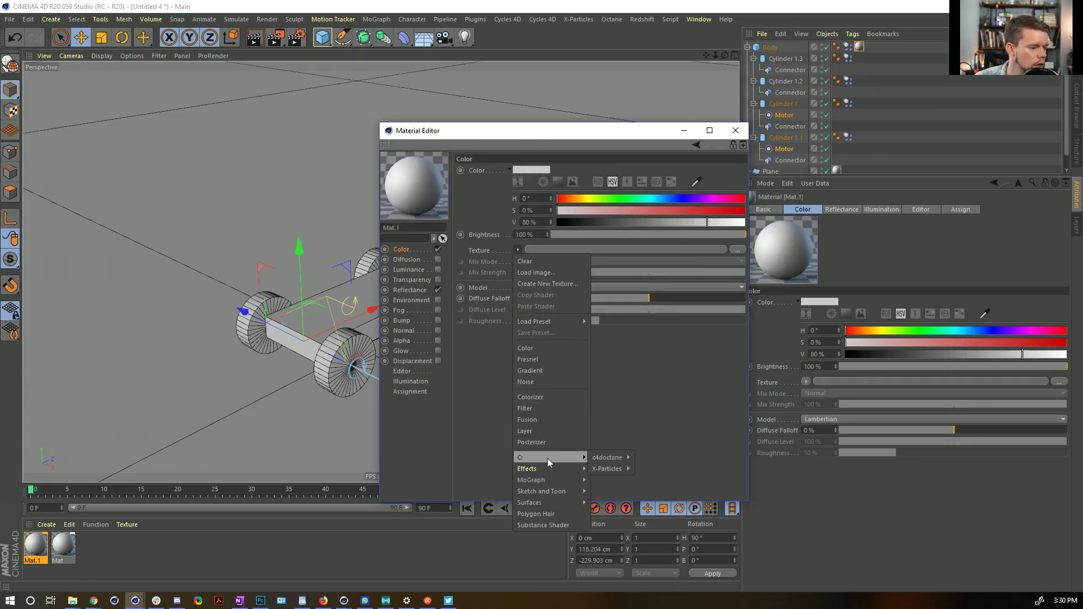
mouse_move(547, 468)
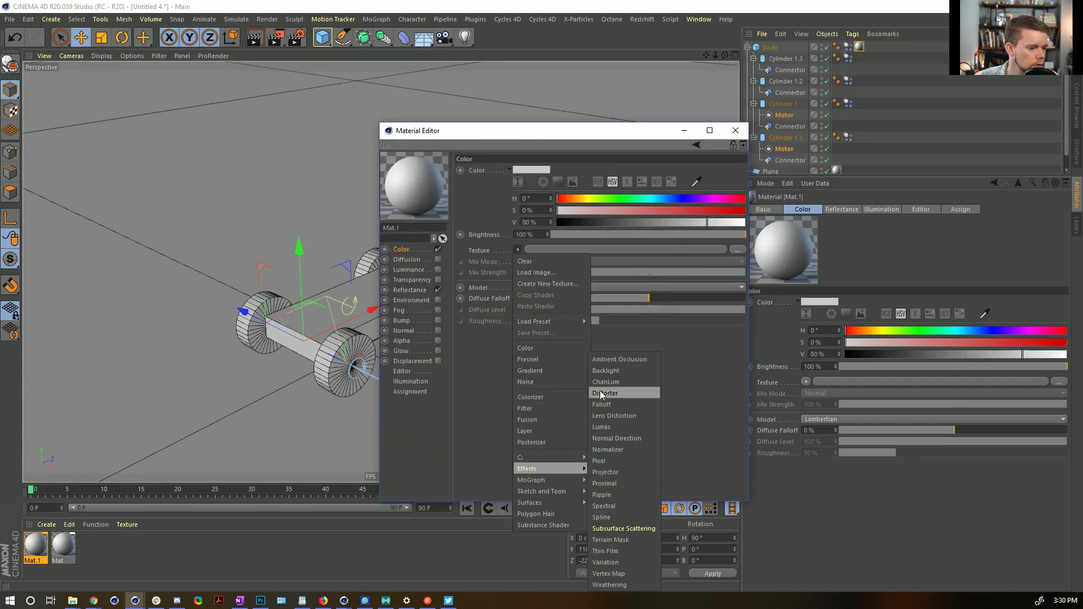
mouse_move(550, 500)
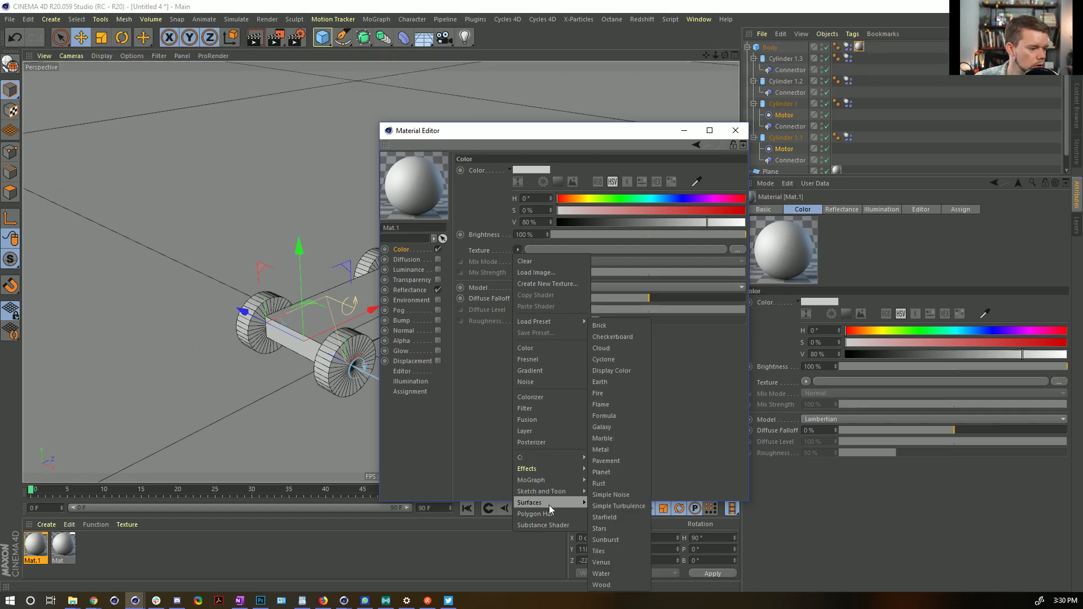
click(619, 338)
click(735, 130)
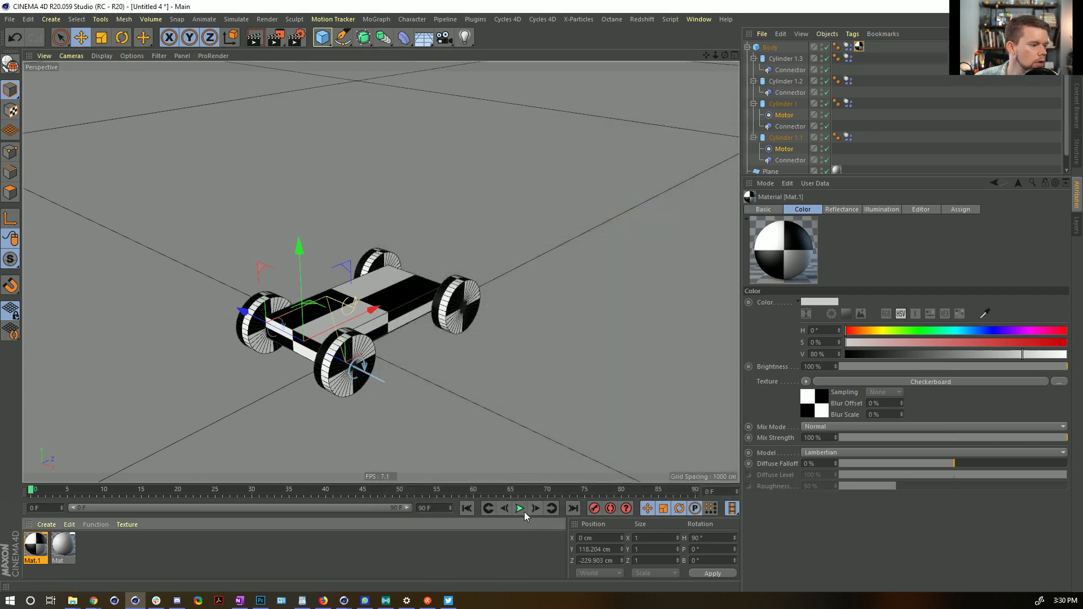
Play the simulation to observe the wheels turning with the checkerboard texture, then rewind to frame 0.
click(520, 509)
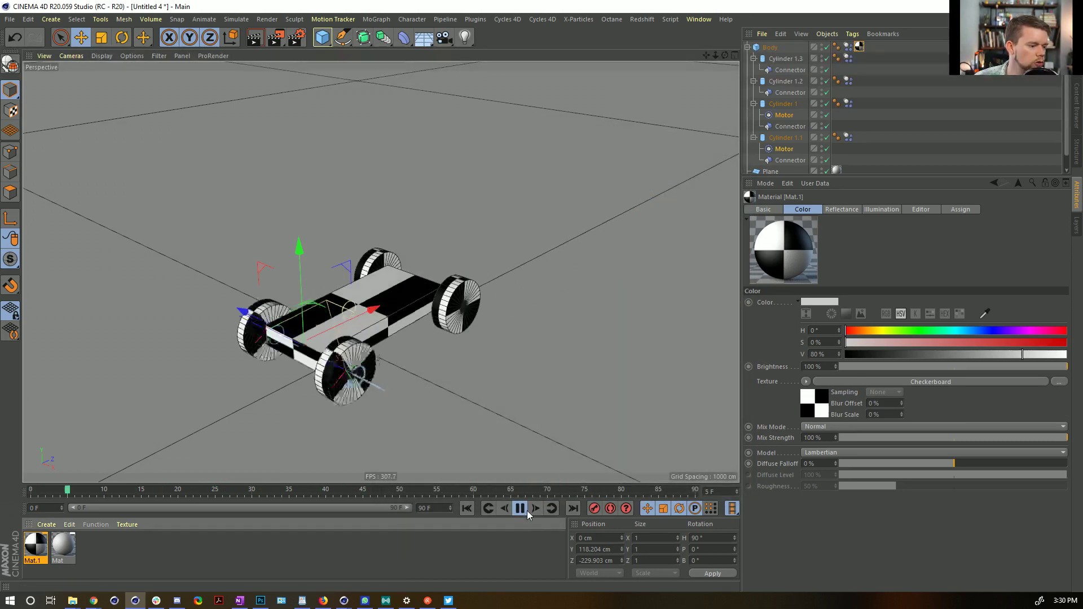
click(520, 509)
click(468, 508)
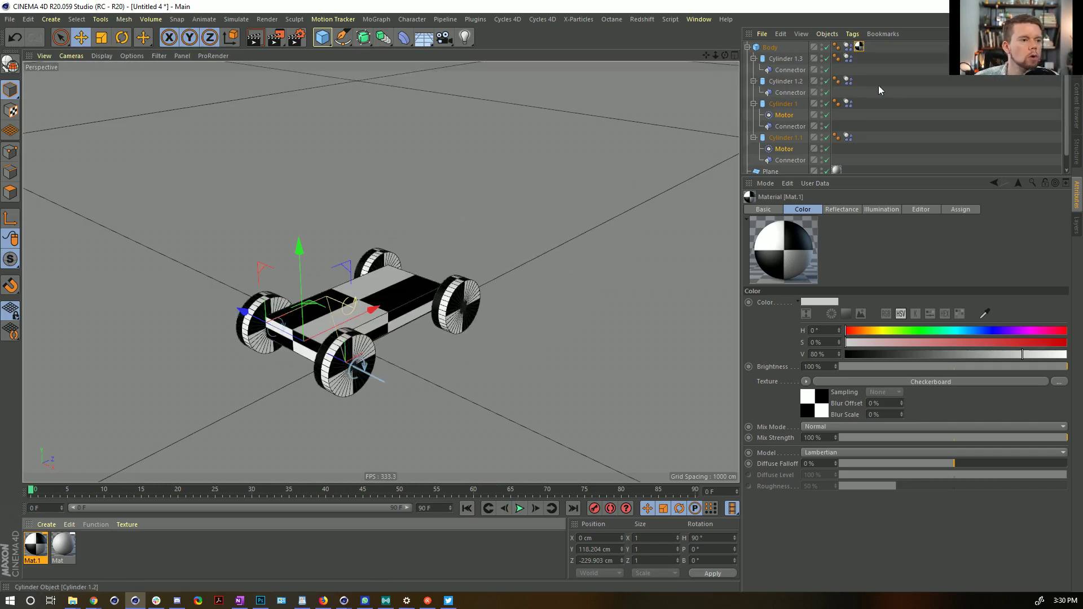
Add a Python scripting tag to the Body object.
click(769, 47)
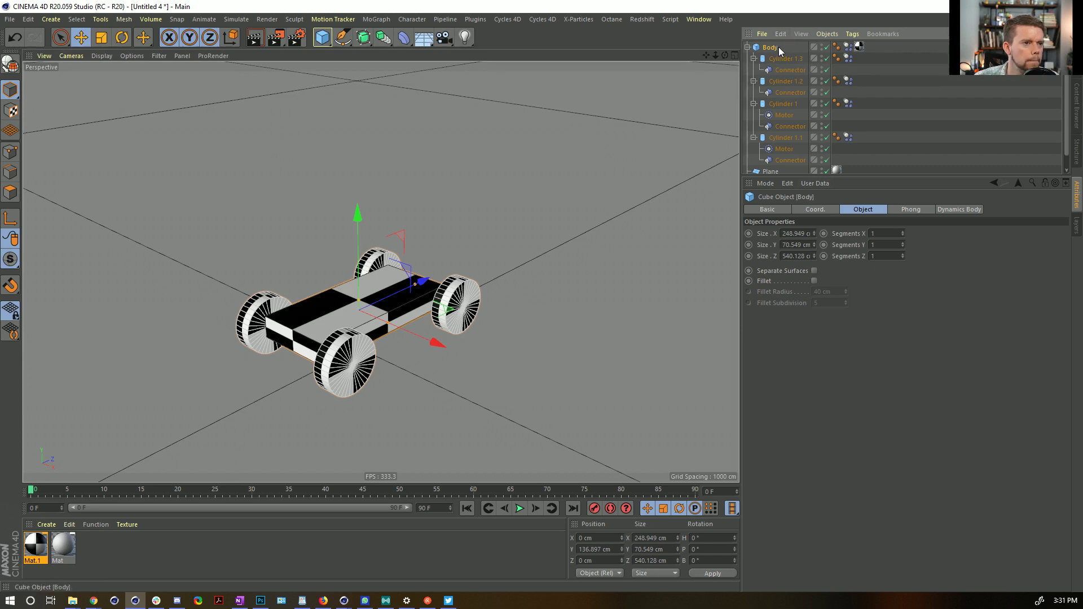
right_click(764, 47)
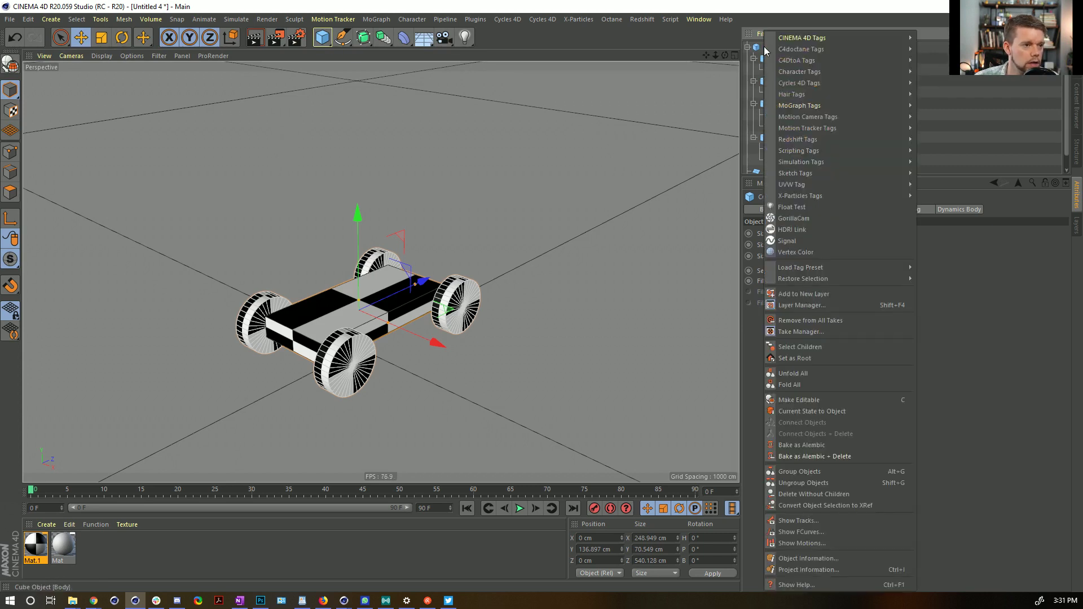
mouse_move(810, 39)
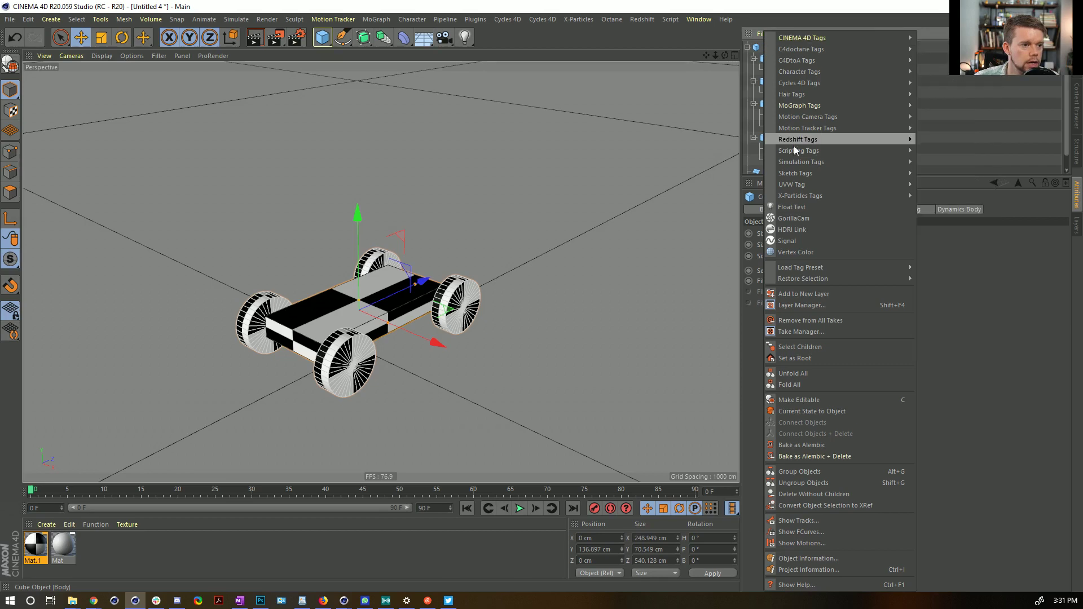
mouse_move(809, 155)
click(936, 150)
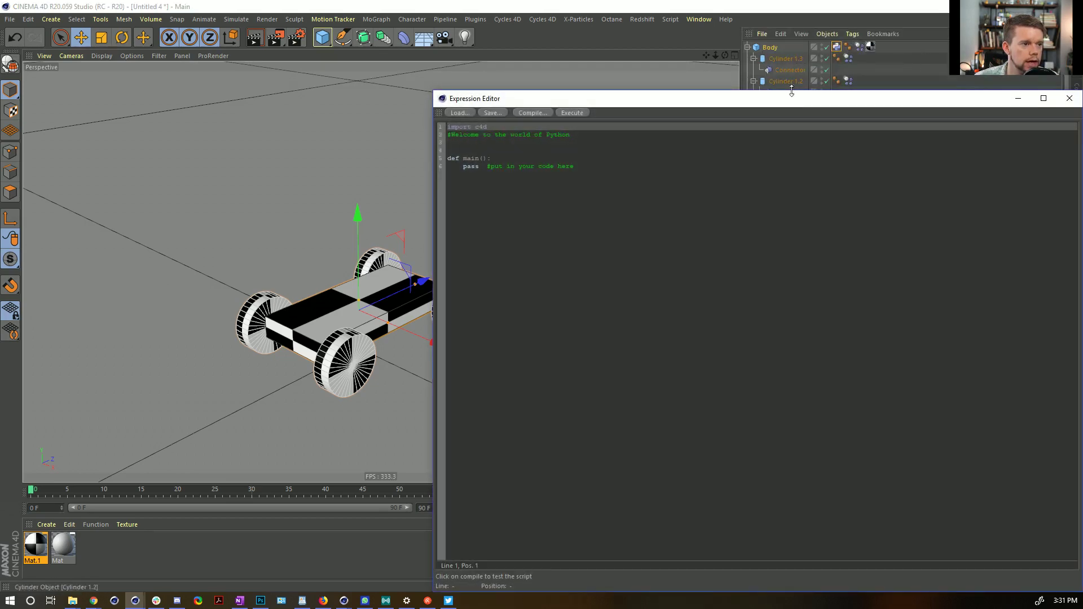
Replace the placeholder in main() with a GetInputState check for KEY_LEFT and nested if/else lines x = Add and x = Subtract, indenting the first line one level.
drag(789, 93, 640, 72)
click(432, 145)
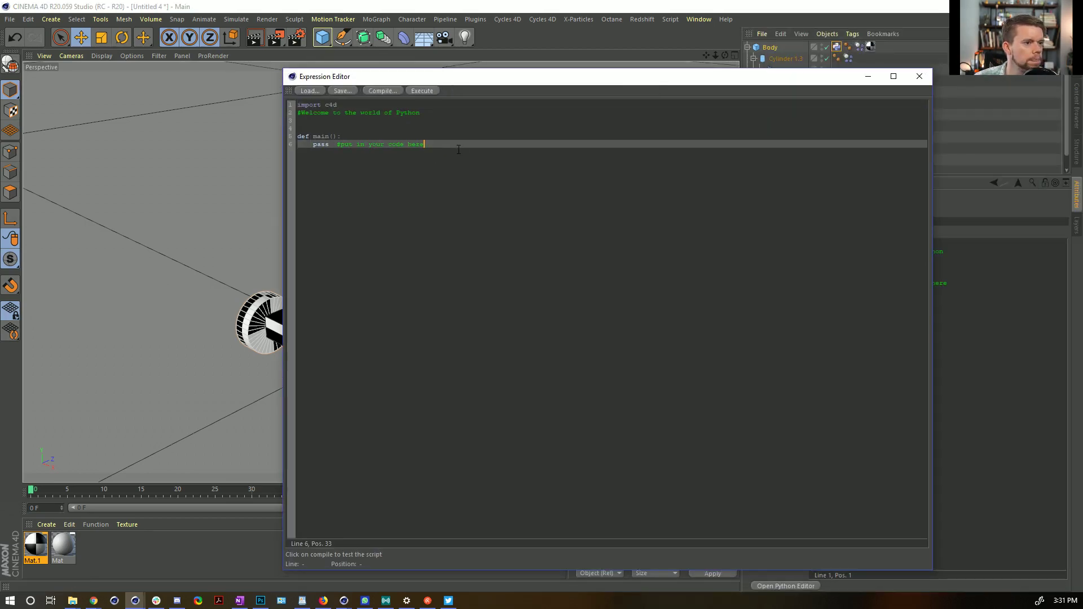
drag(465, 145, 315, 147)
text(if c4d.gui.GetInputState(c4d.BFM_INPUT_KEYBOARD,c4d.KEY_LEFT,bc):         if bc[c4d.BFM_INPUT_VALUE] == 1:             x = Add         else:             x = Subtract)
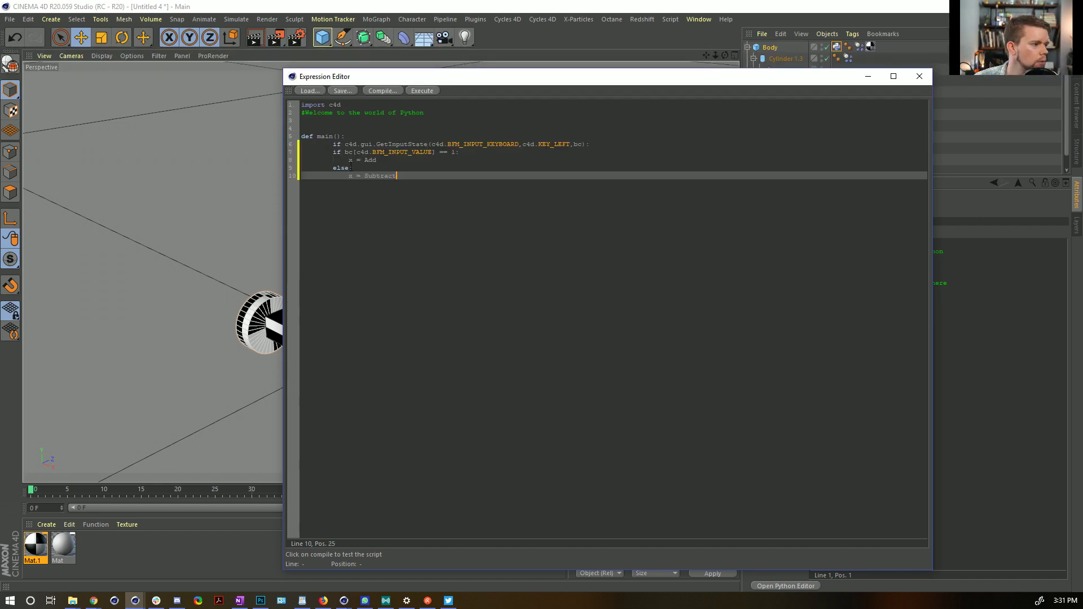
click(332, 145)
key(BackSpace)
Reduce the indentation of the nested if/else lines of the script by one level.
click(331, 153)
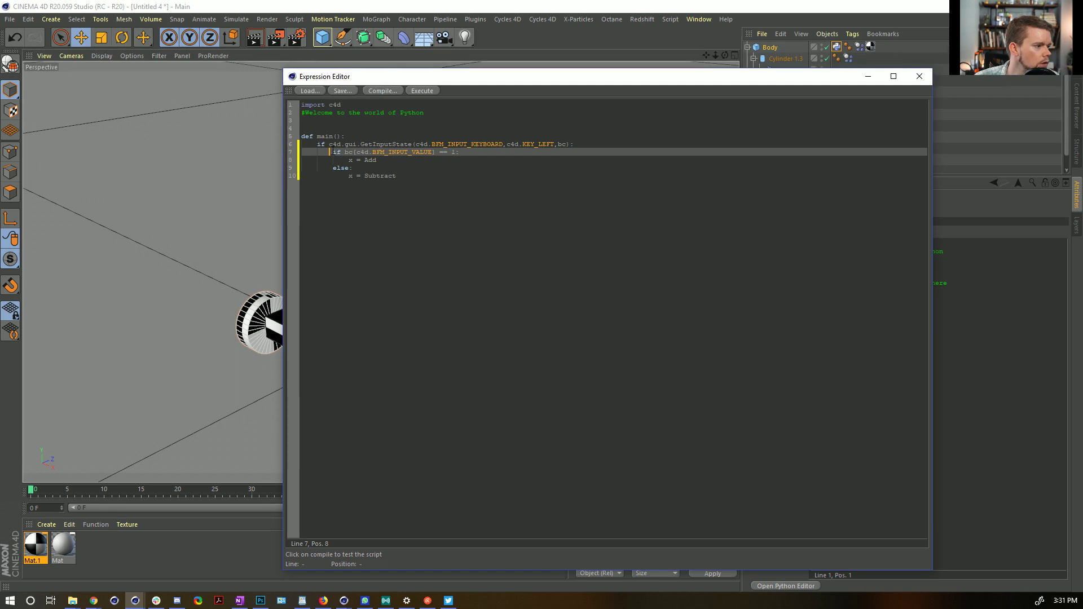
key(BackSpace)
click(348, 160)
key(BackSpace)
click(334, 168)
key(BackSpace)
click(348, 176)
key(BackSpace)
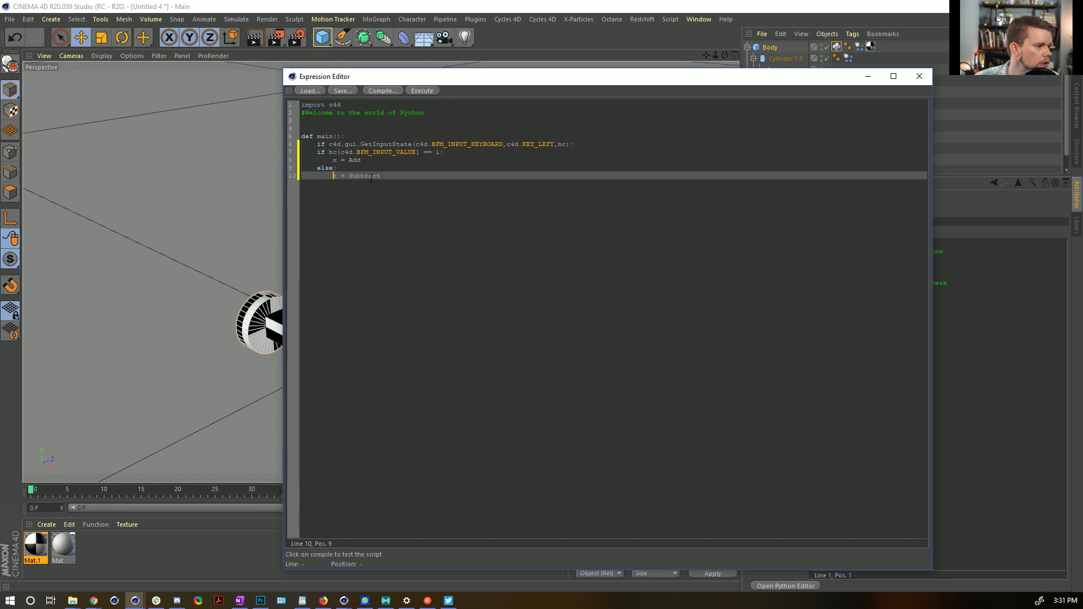
Move the Expression Editor clear of the object list and add a user data entry named Rot to the Body object.
drag(576, 85, 295, 83)
drag(466, 80, 521, 67)
click(770, 48)
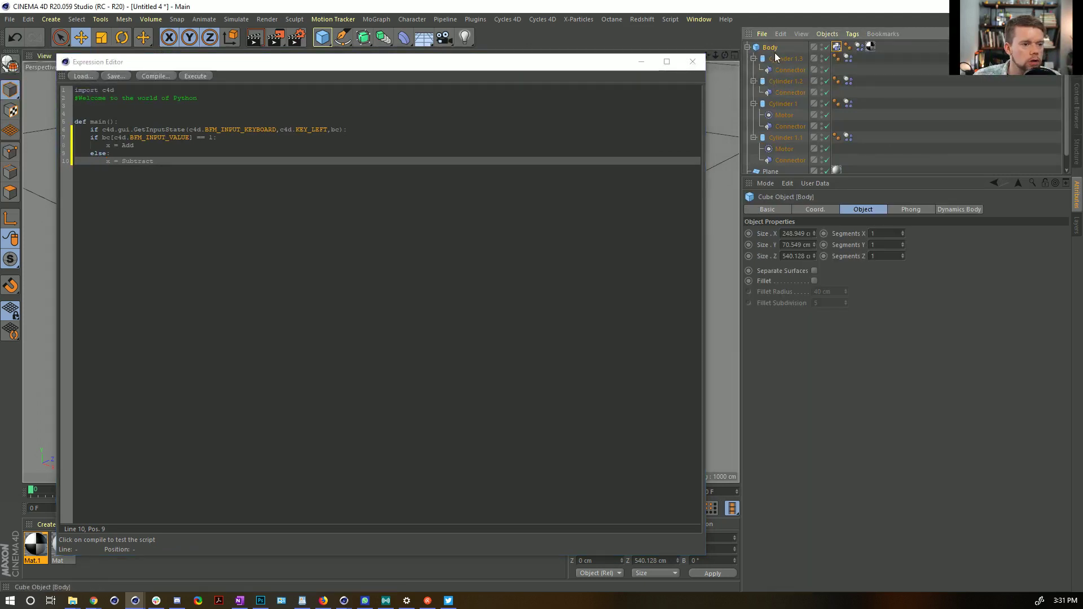
click(815, 183)
click(826, 197)
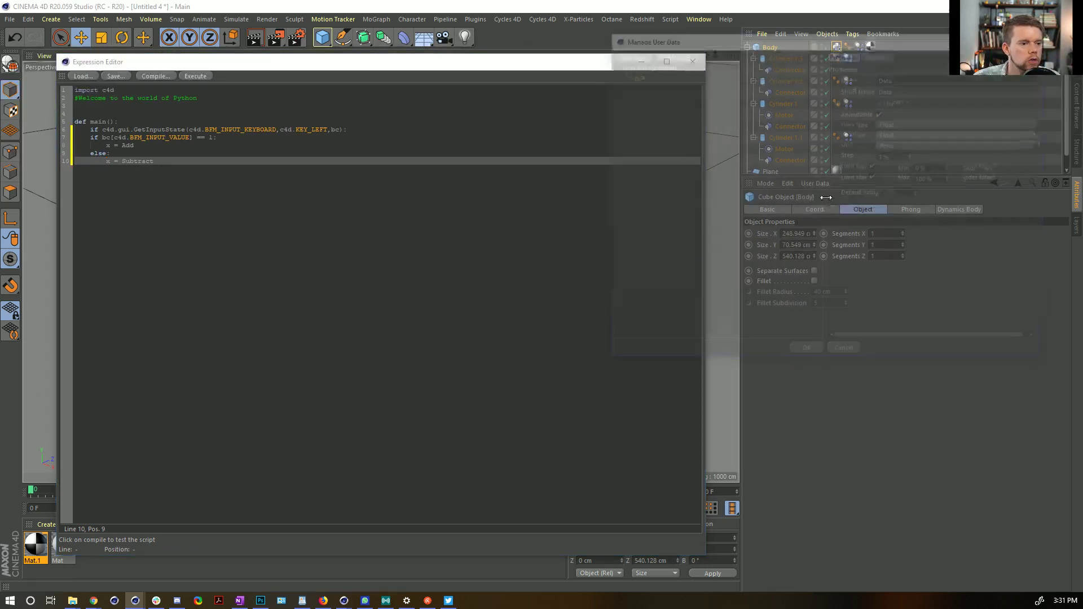
drag(899, 77, 807, 74)
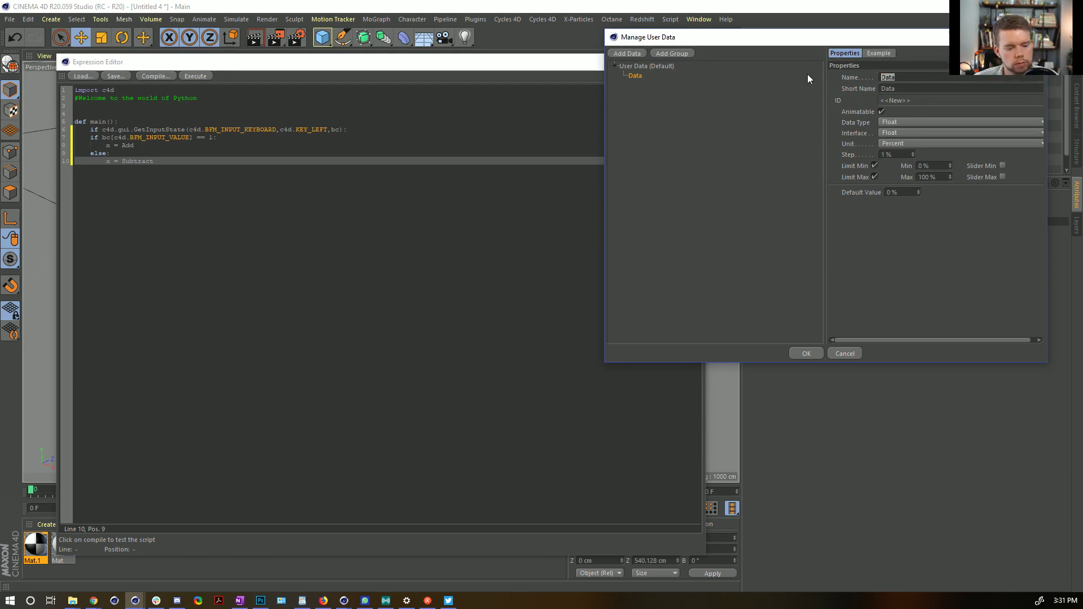
text(Rot)
key(Return)
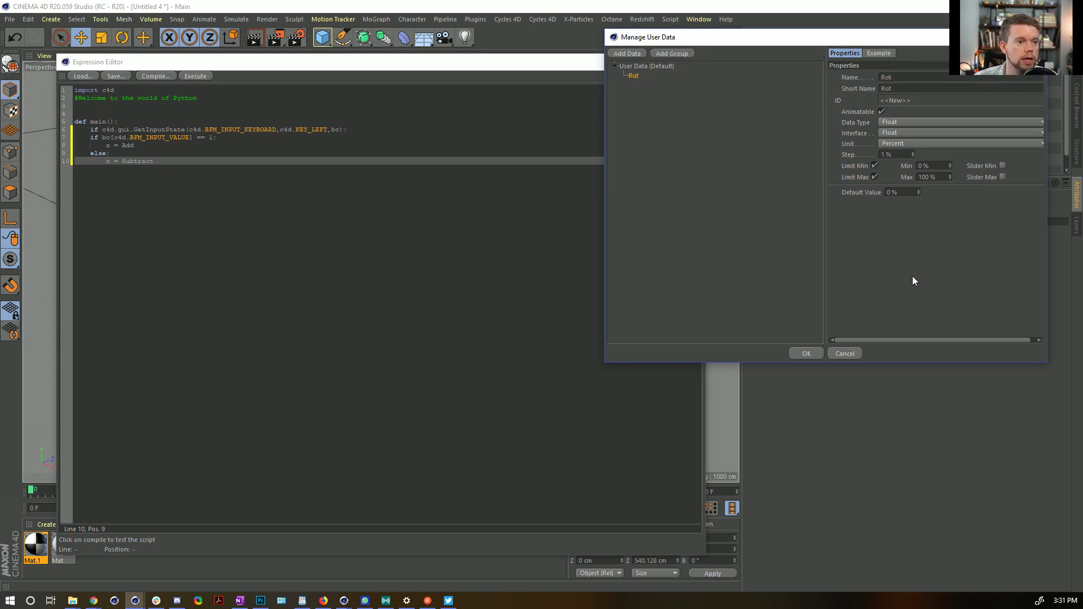
Give the Rot user data the unit Real with minimum -100 and maximum 100, confirm it, and show the Body's user data.
click(902, 145)
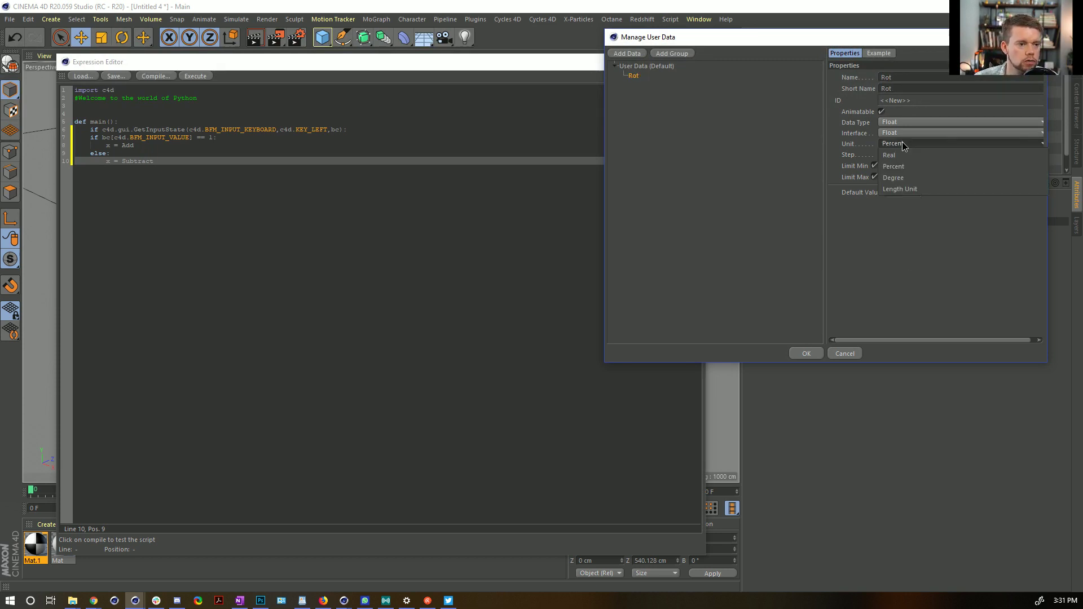
click(904, 155)
click(938, 167)
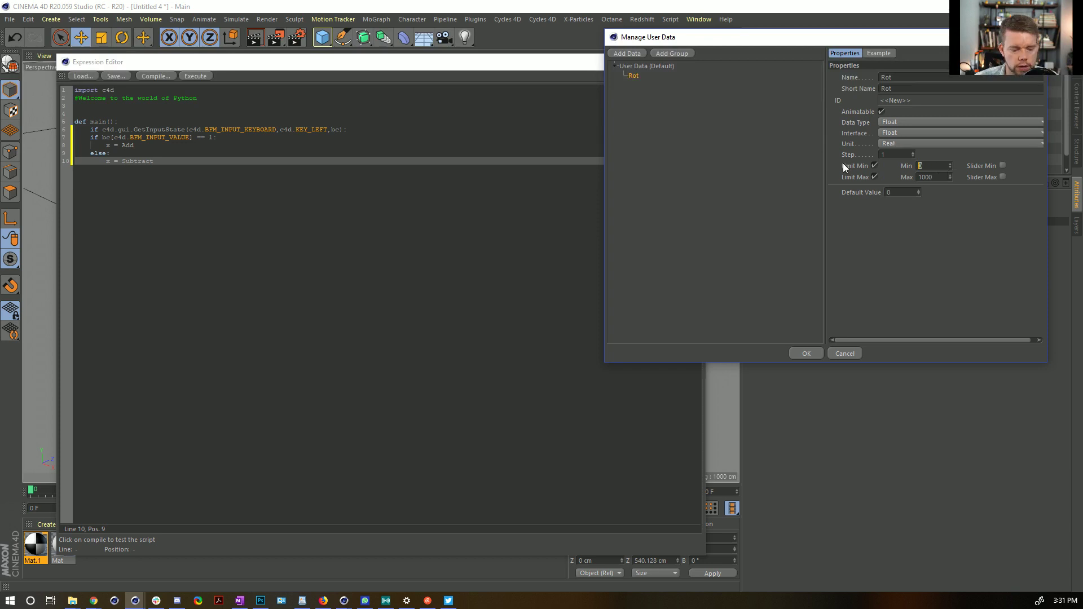
text(-100)
key(BackSpace)
key(BackSpace)
key(BackSpace)
key(BackSpace)
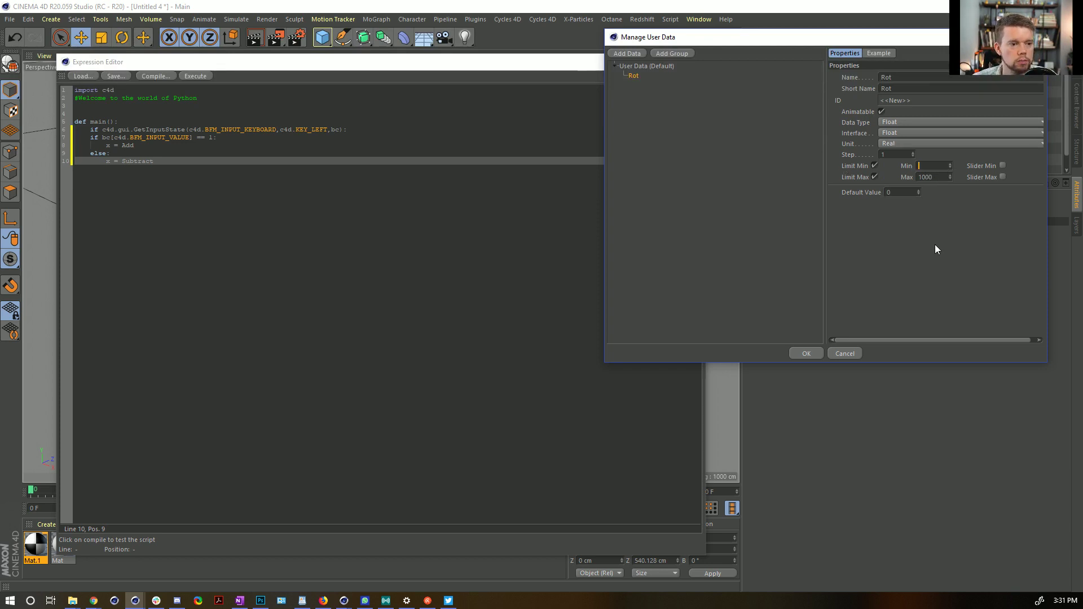
text(-100)
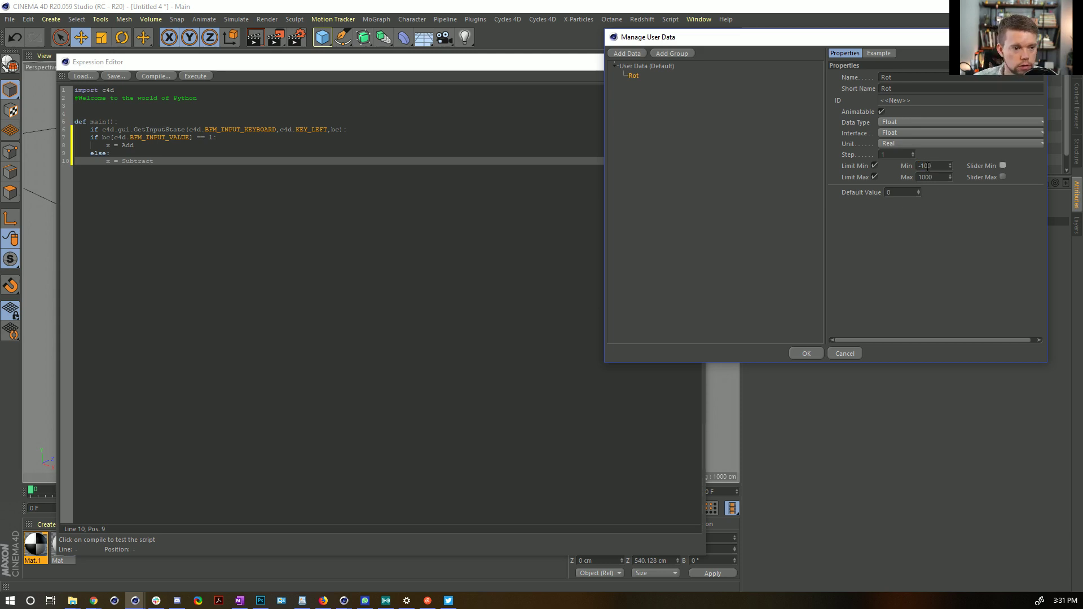
click(937, 178)
key(Return)
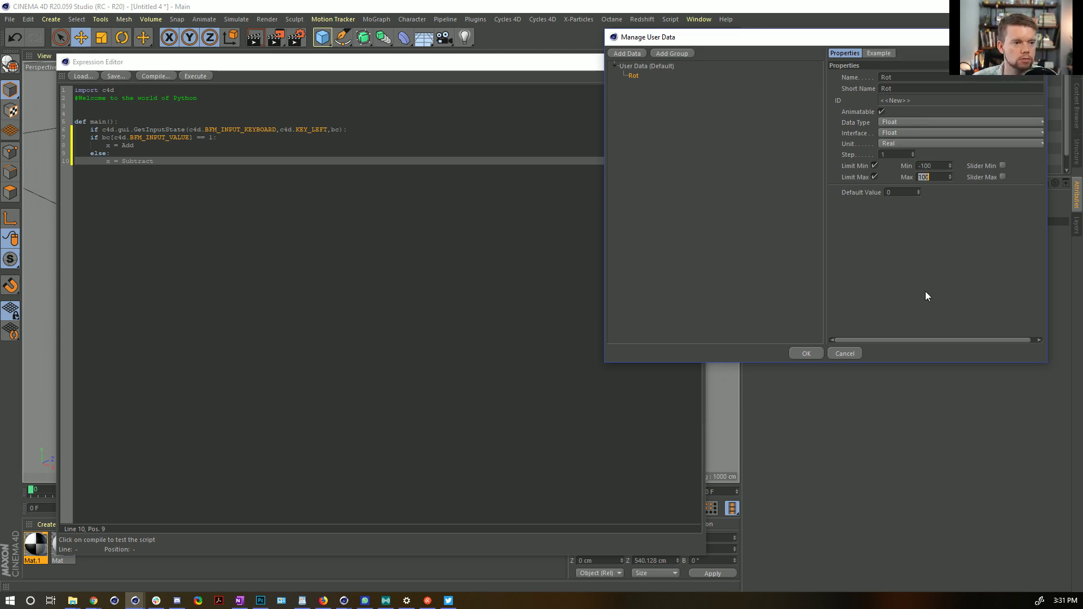
click(814, 354)
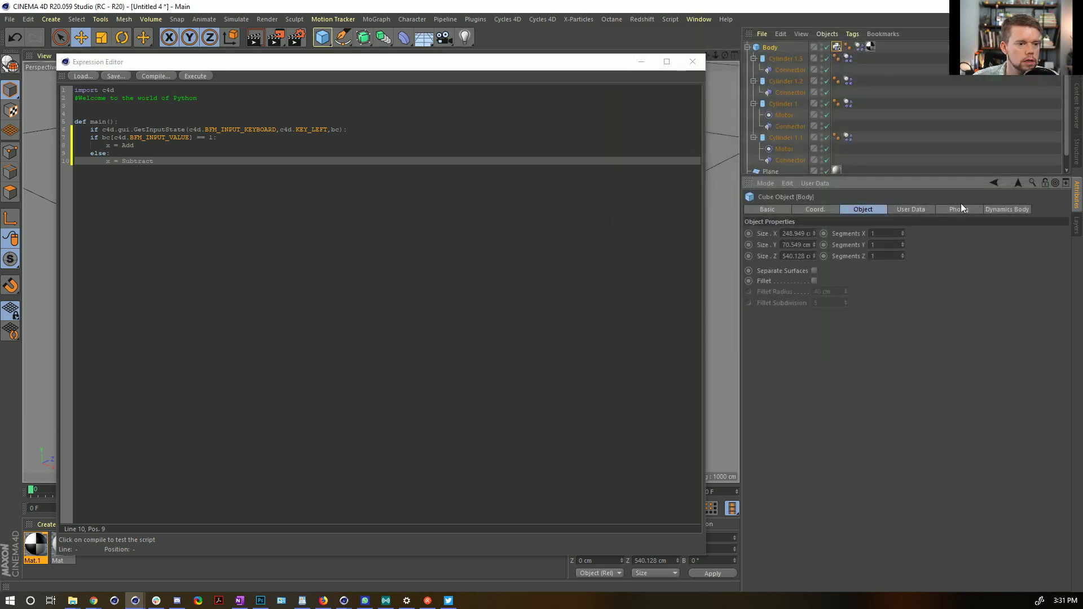
click(911, 209)
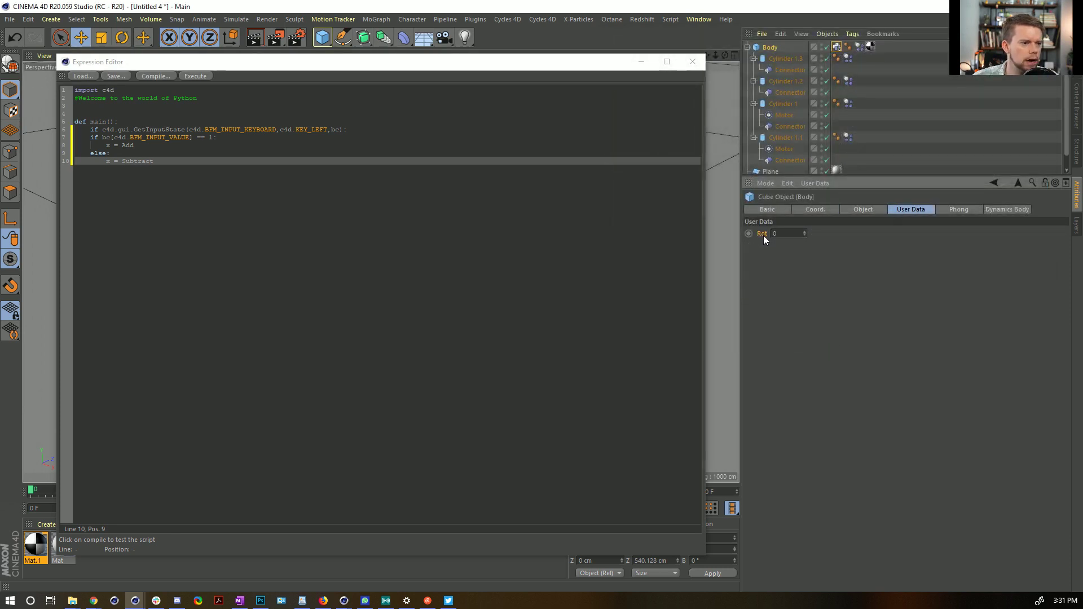
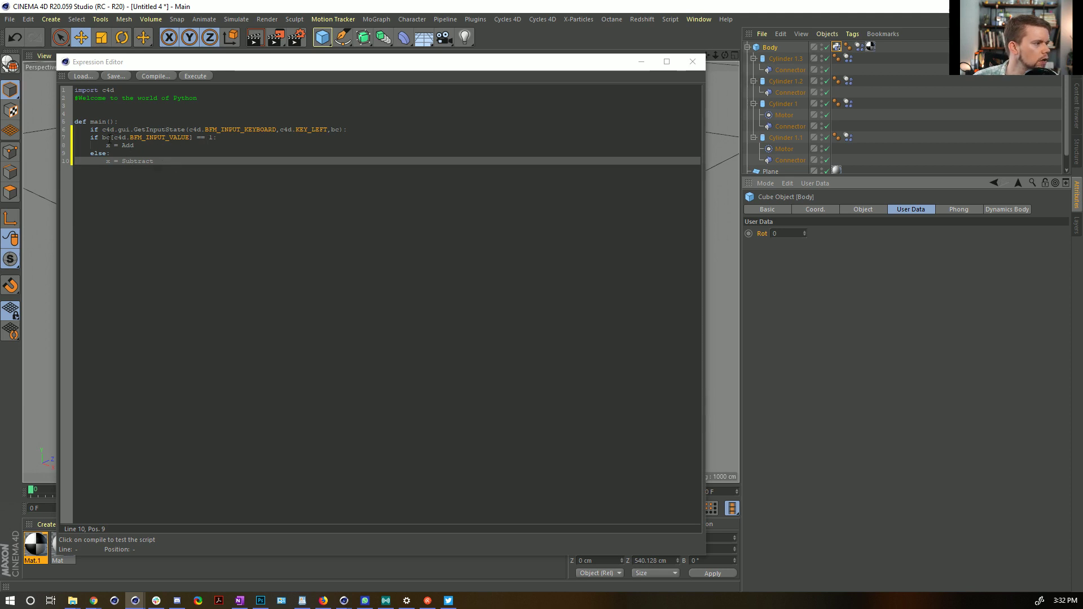
Indent the BFM_INPUT_VALUE if/else block one level so it is nested under the GetInputState condition.
click(90, 138)
key(Tab)
click(107, 145)
key(Tab)
click(92, 154)
key(Tab)
click(107, 161)
key(Tab)
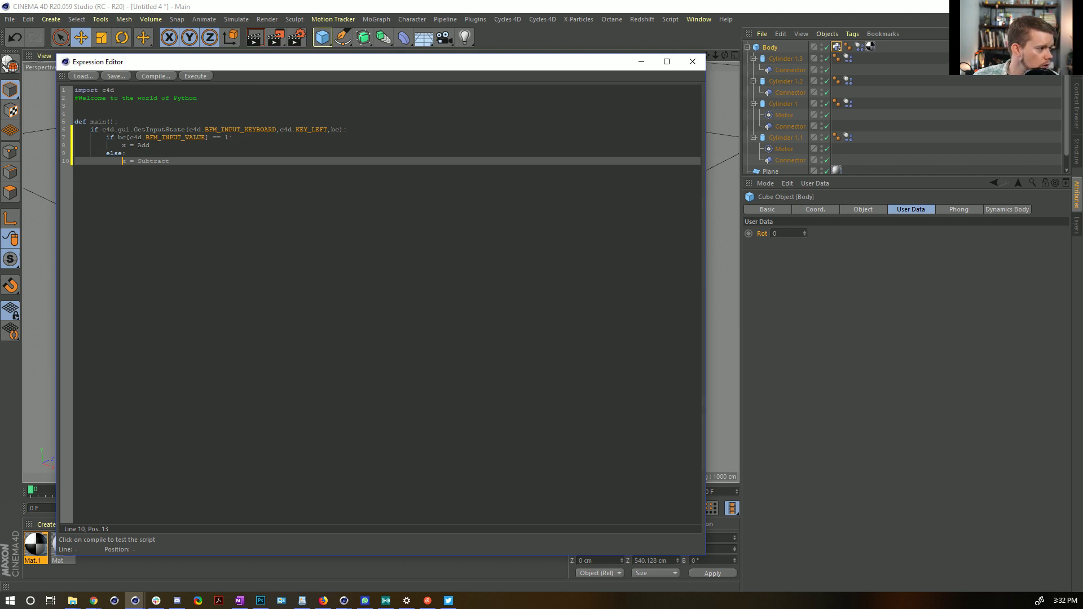
drag(118, 137, 233, 139)
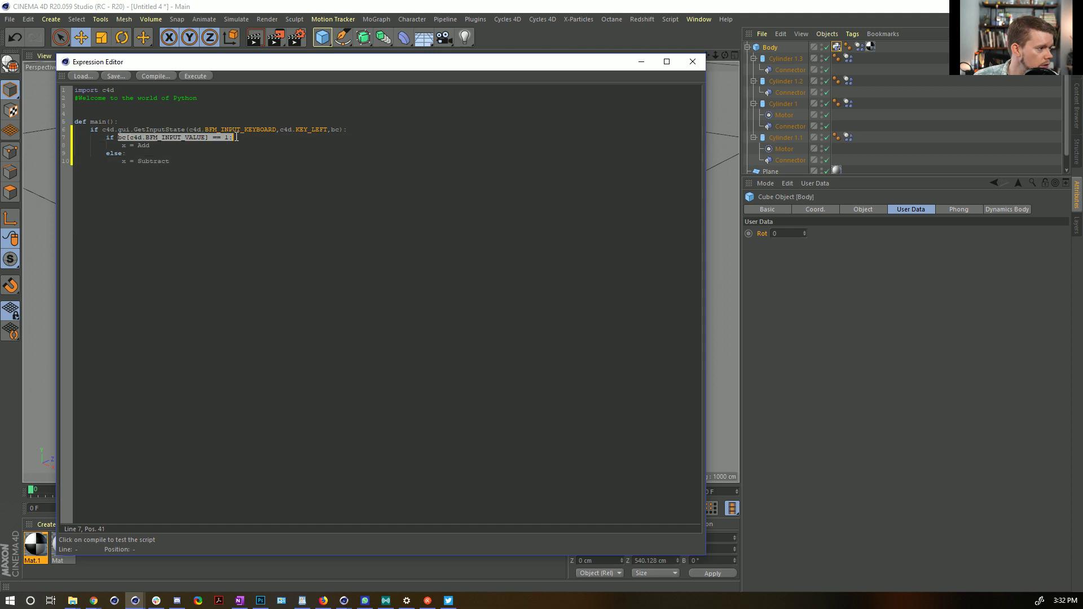
Insert the line "Body[c4d.ID_USERDATA,1] +" beneath the KEY_LEFT GetInputState condition, referencing the Rot user data.
click(199, 123)
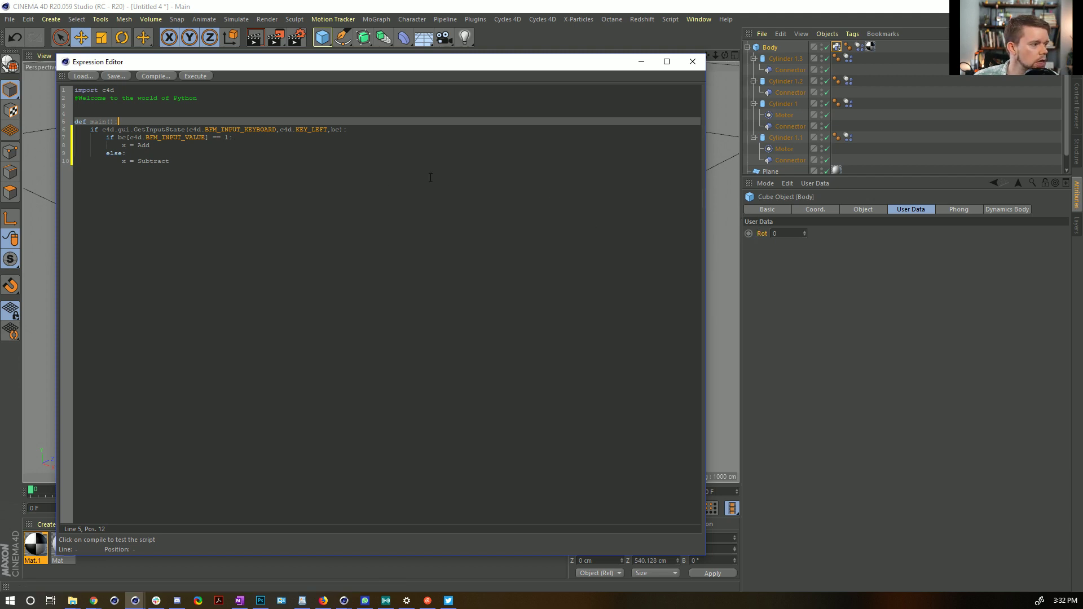
click(368, 131)
key(Return)
drag(760, 233, 203, 139)
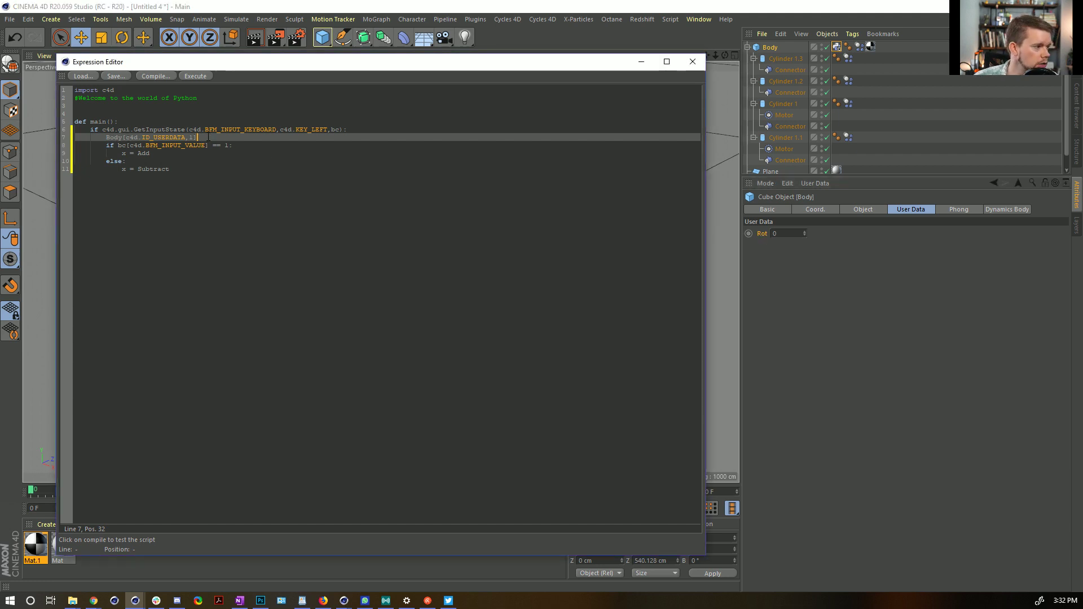
text(+)
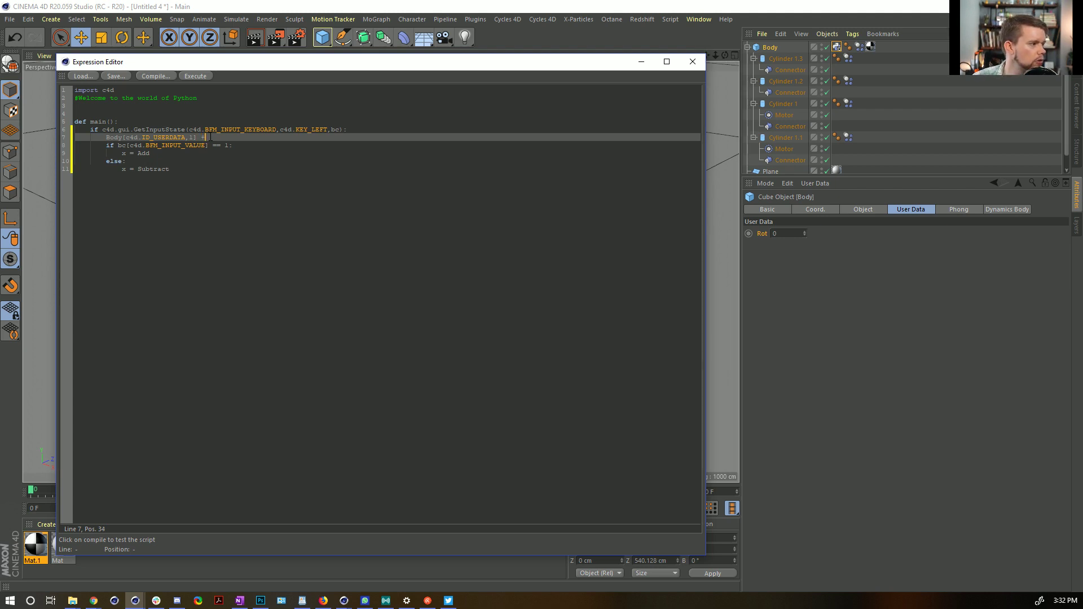
Define the variable turnRate = 1 as the first line of the main function.
click(177, 124)
key(Return)
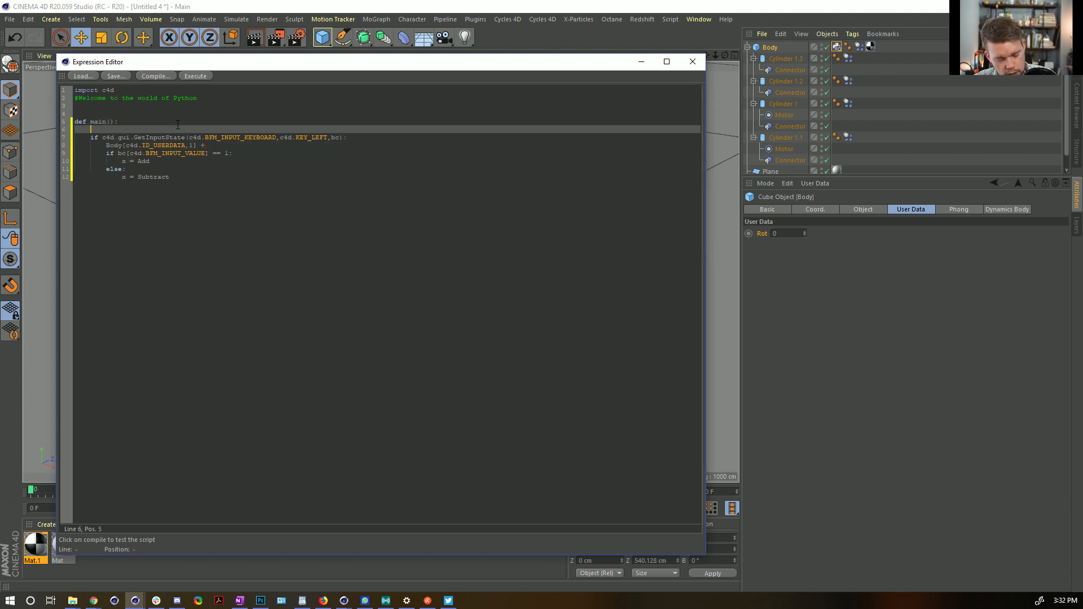
text(turnRate)
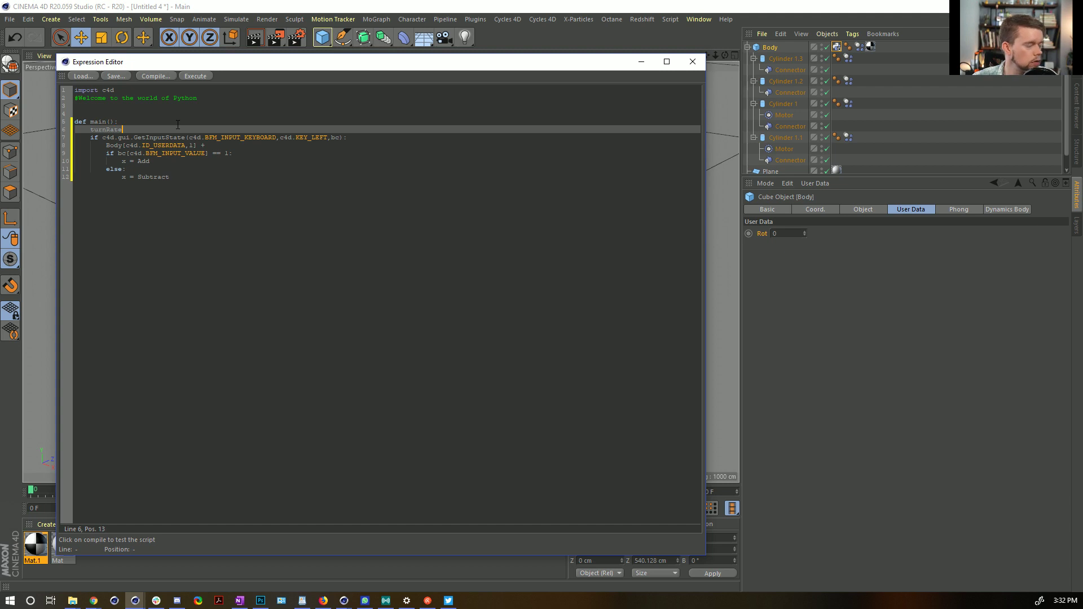
text( = 1)
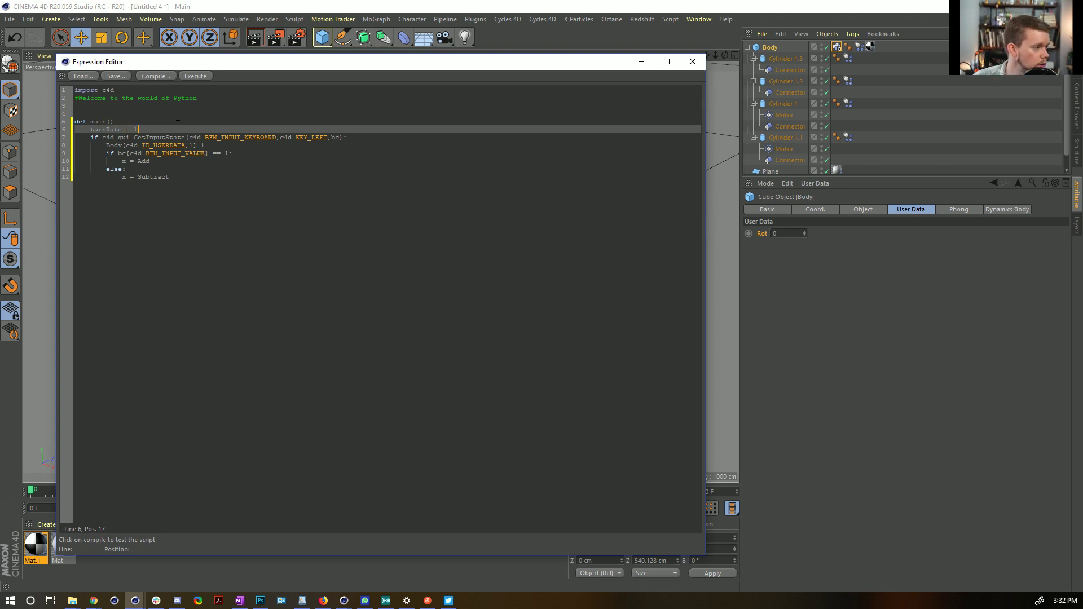
Copy the turnRate variable name and append it after the plus sign in the Body user data line.
double_click(111, 129)
key(ctrl+c)
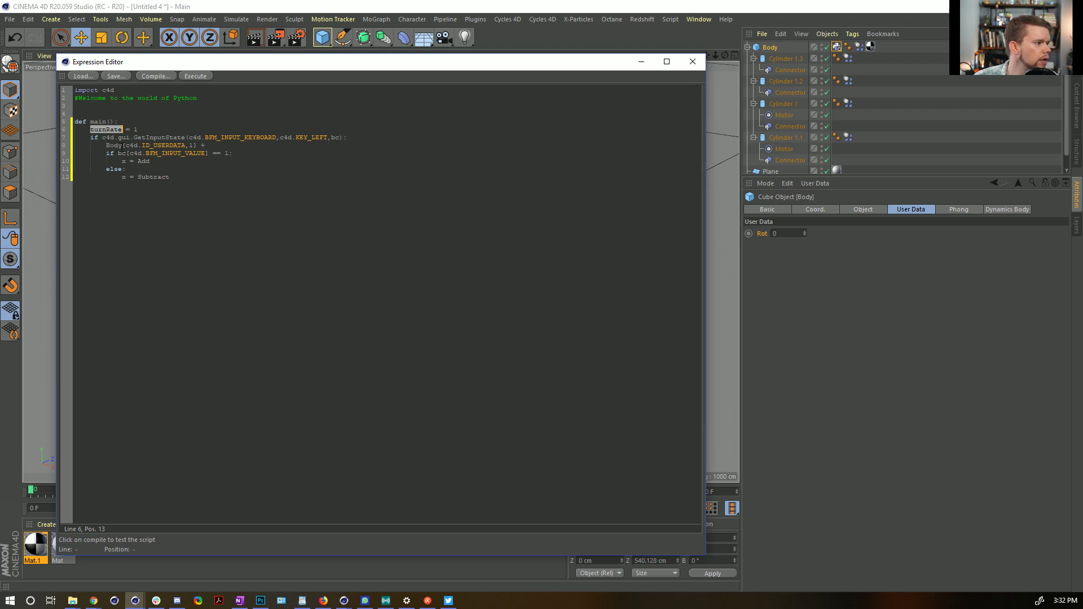
click(213, 145)
key(ctrl+v)
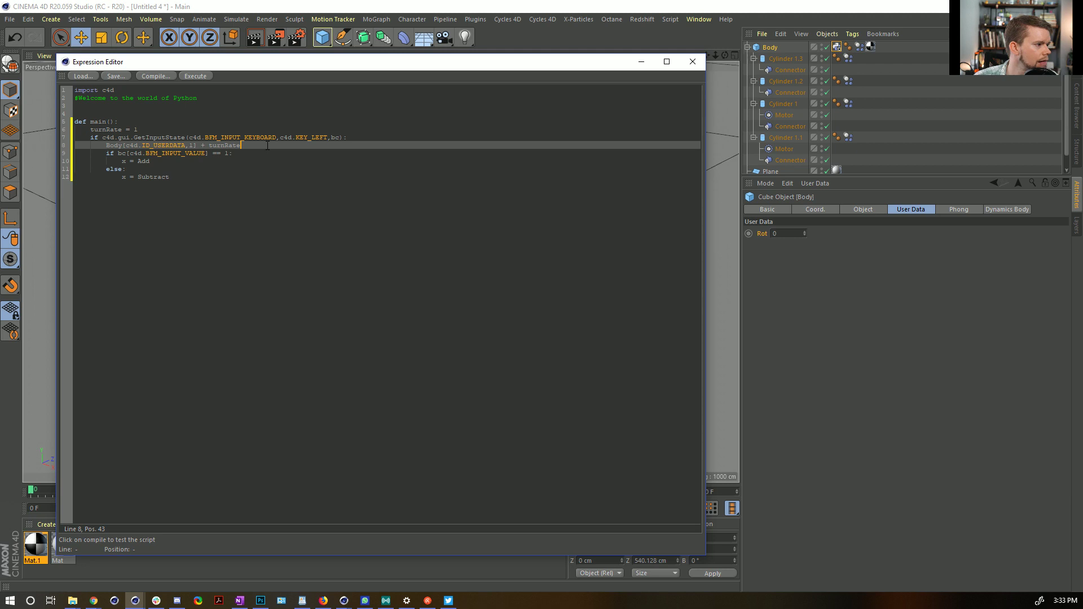
Delete the BFM_INPUT_VALUE if/else block beneath the Body user data line and compile the script.
drag(249, 177, 275, 147)
key(BackSpace)
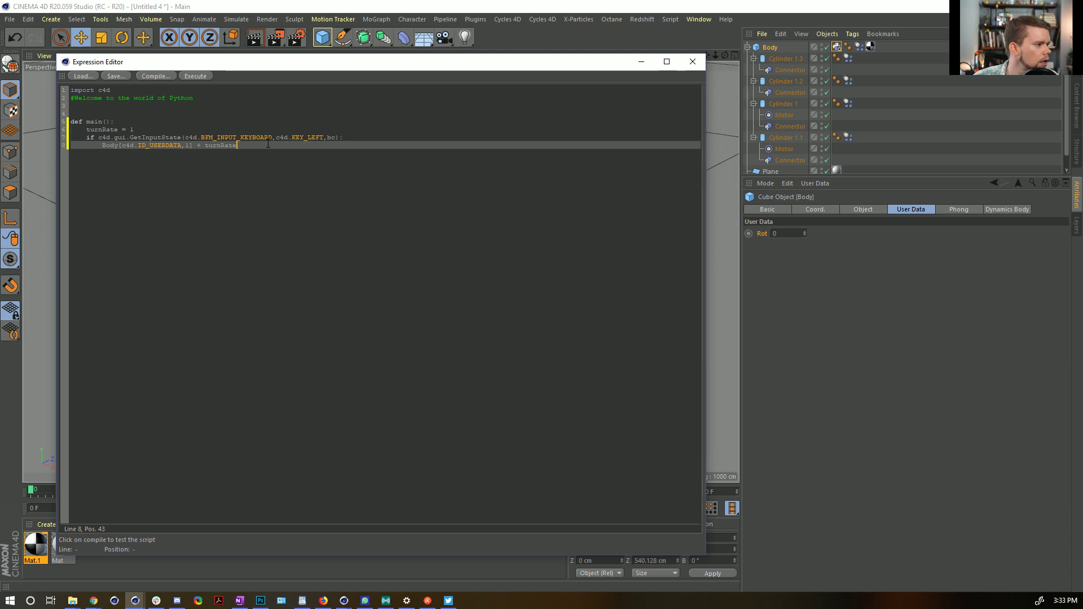
click(156, 76)
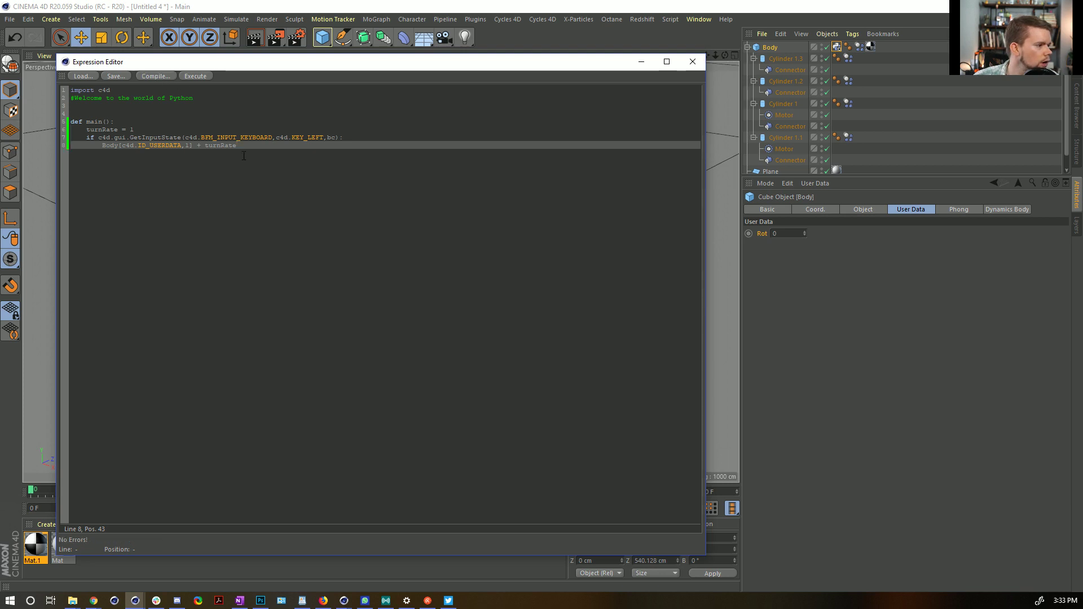
Duplicate the KEY_LEFT condition with its Body line below the original, align its indentation and separate the blocks with a blank line.
drag(244, 145, 71, 137)
key(ctrl+c)
click(141, 158)
key(Return)
key(ctrl+v)
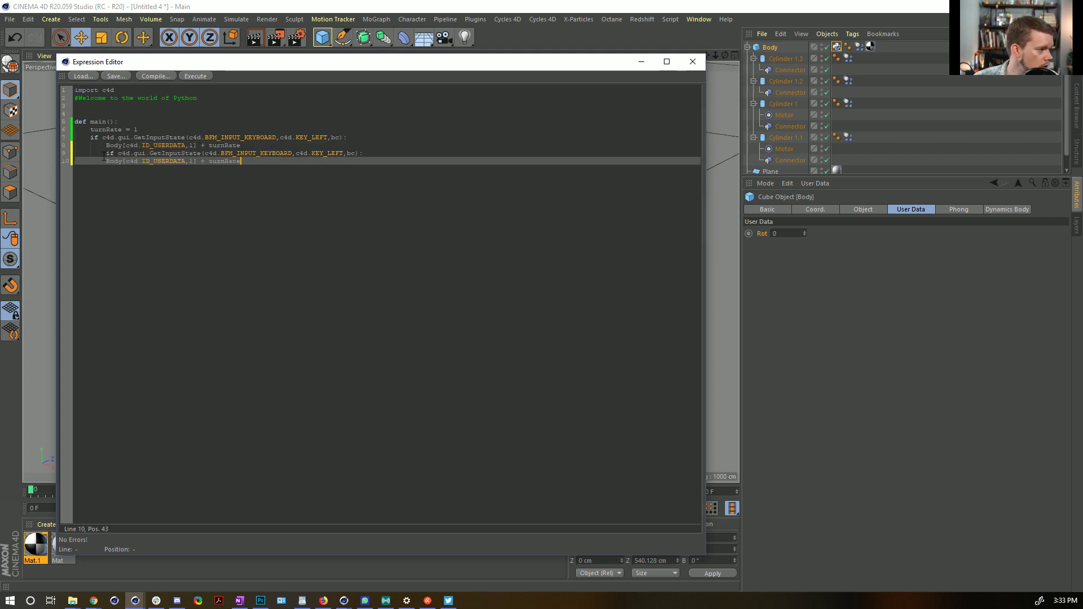
click(106, 155)
key(BackSpace)
click(248, 149)
key(Return)
Change the duplicated condition to KEY_RIGHT and make its Body line subtract turnRate.
drag(312, 163, 330, 162)
text(RIGHT)
click(310, 182)
click(205, 170)
key(BackSpace)
text(-)
click(269, 153)
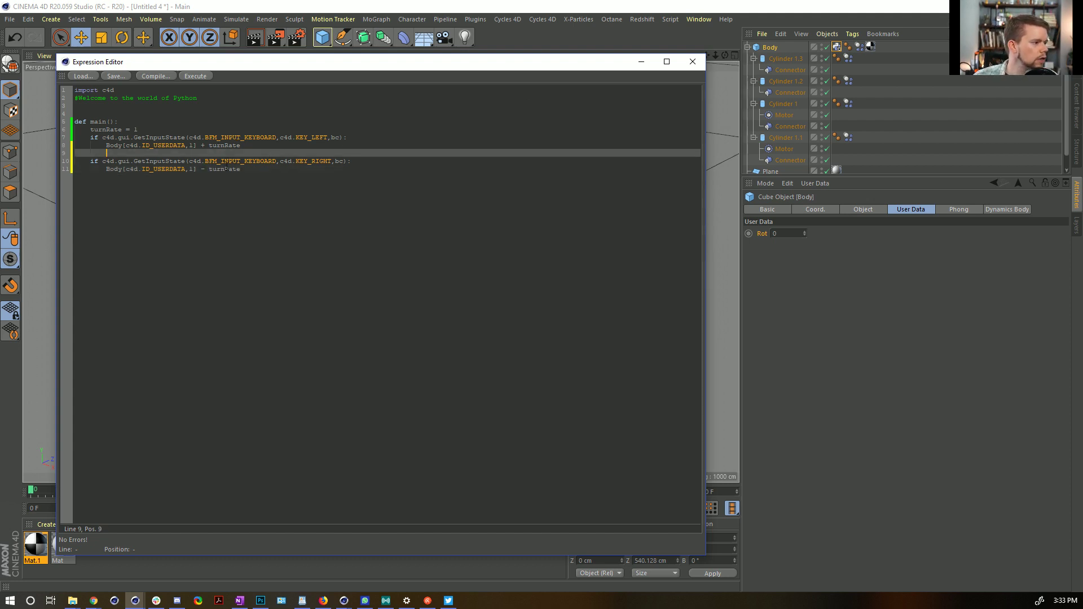
Reopen the script from the Body's Python tag in the Expression Editor, compile it and move the editor off the object list.
click(692, 61)
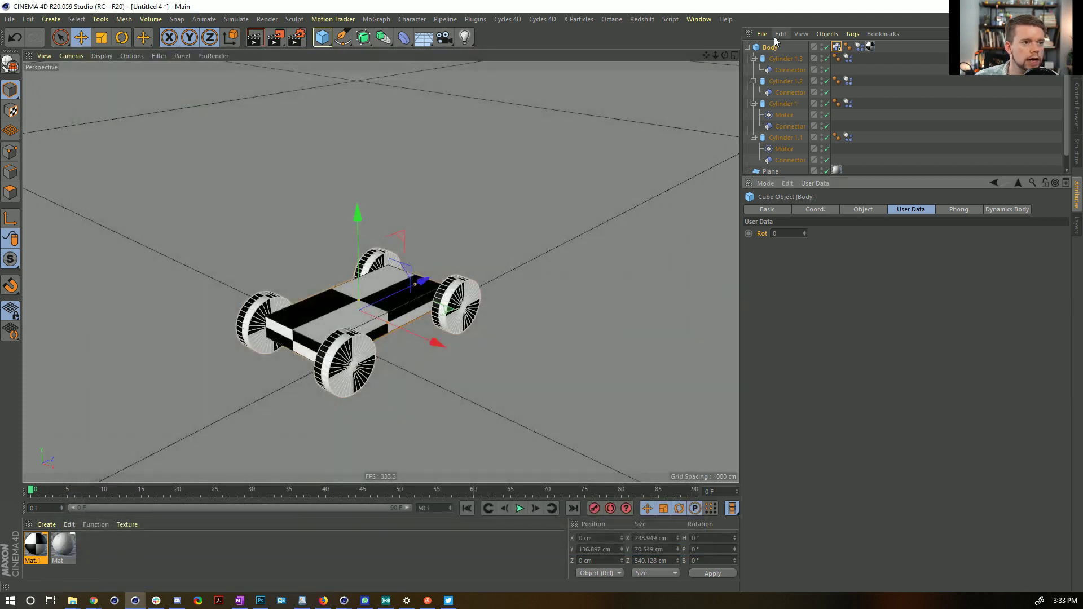
click(836, 47)
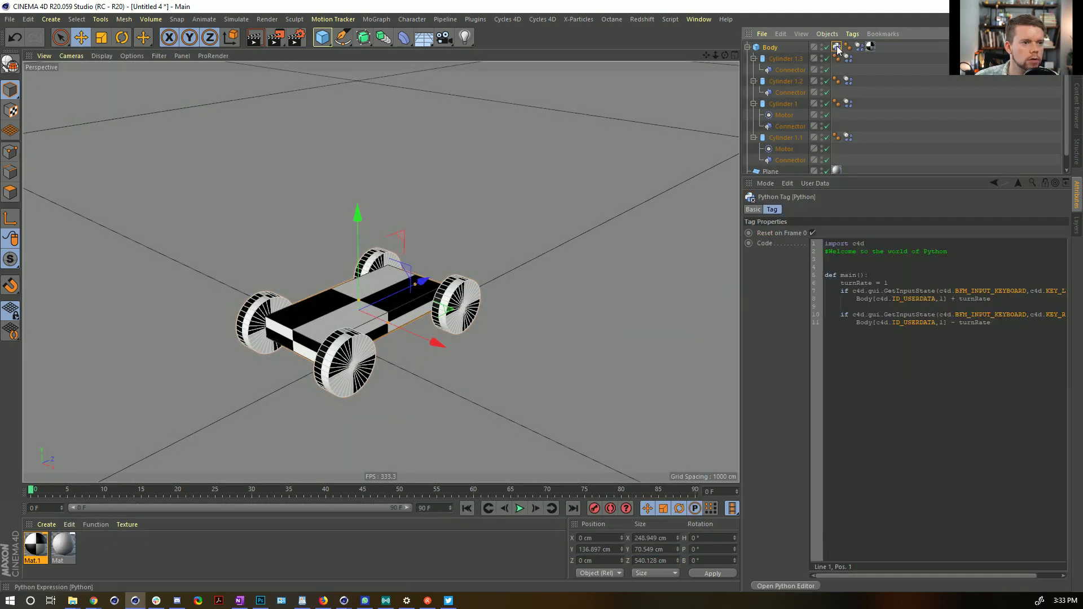
click(789, 587)
click(532, 113)
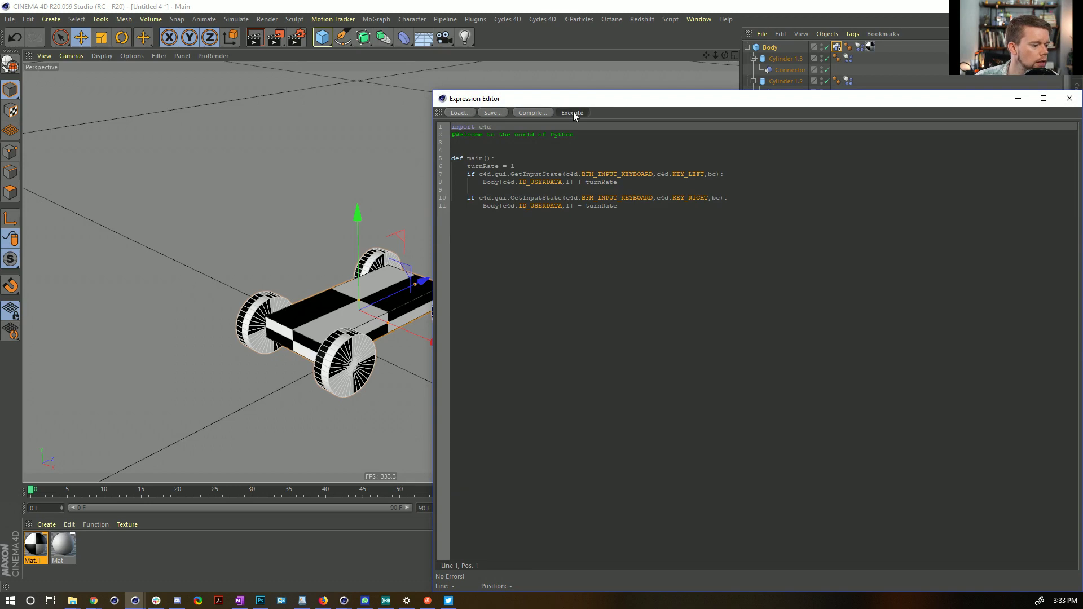
drag(587, 103, 351, 79)
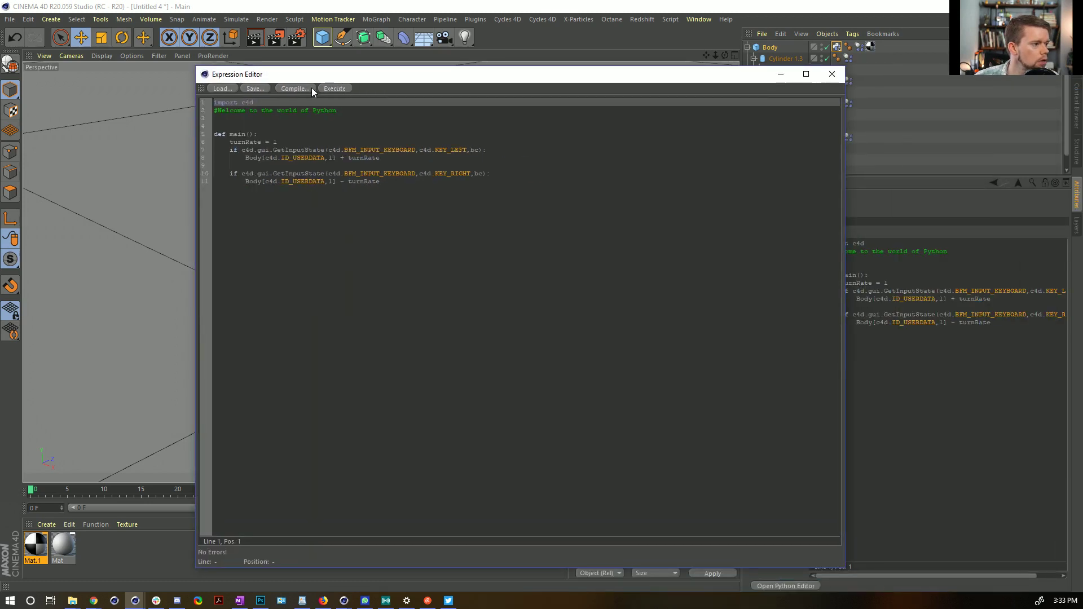
click(839, 46)
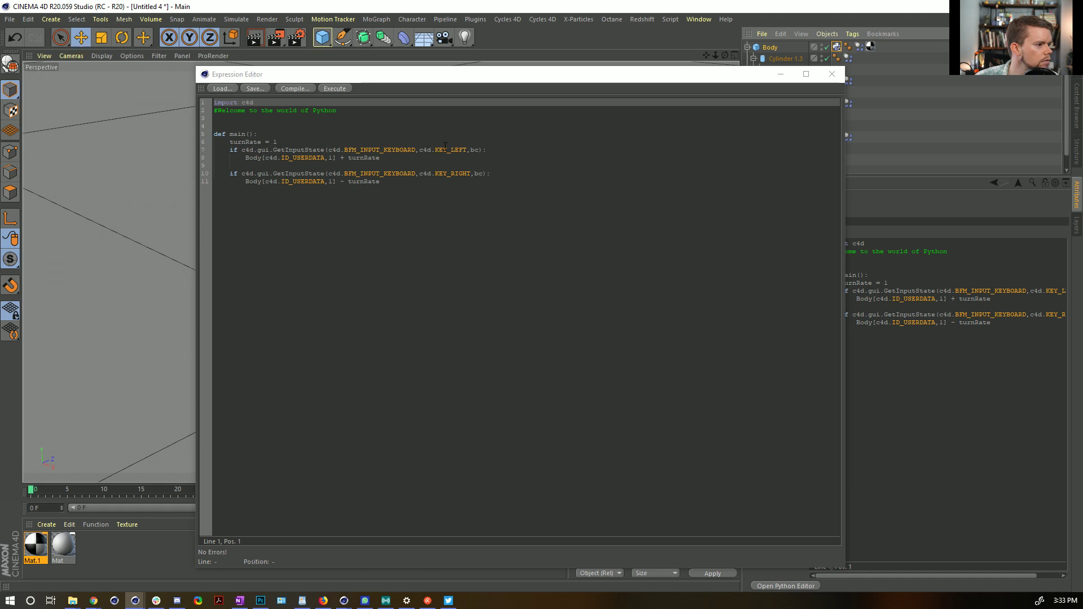
Examine the flipper Python script in the HalfRez_Pinball scene for comparison, and return to the Untitled 4 scene.
click(699, 19)
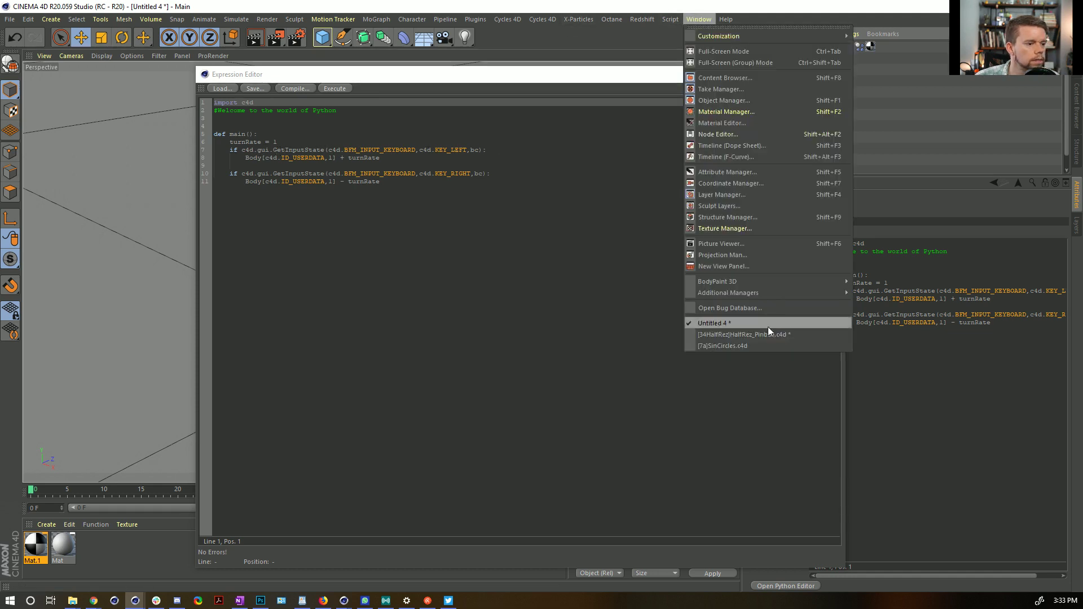
click(748, 337)
drag(725, 80, 529, 180)
scroll(953, 106, down, 3)
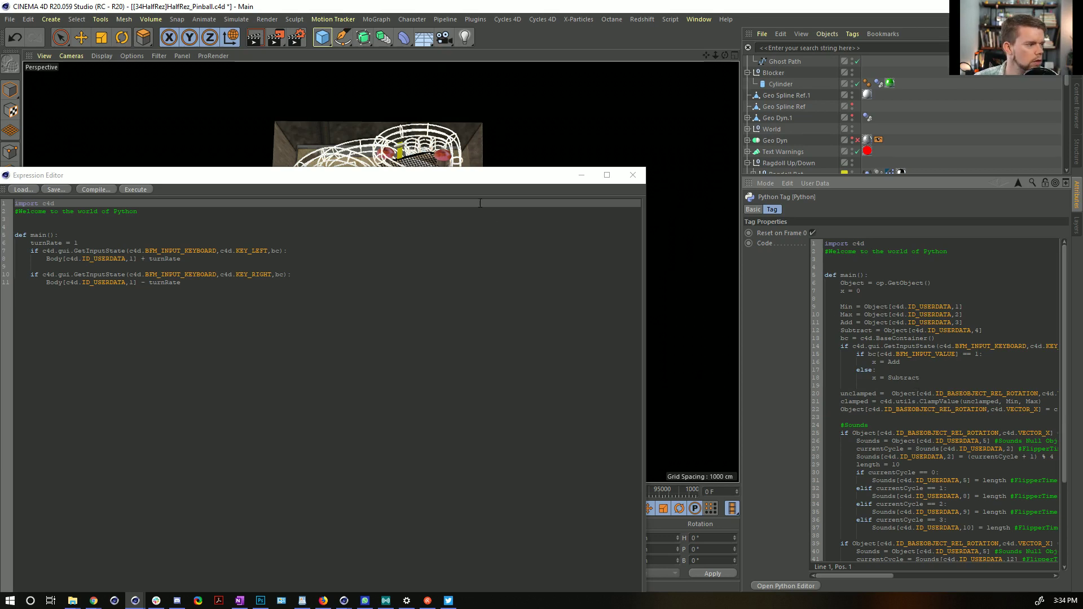
click(698, 19)
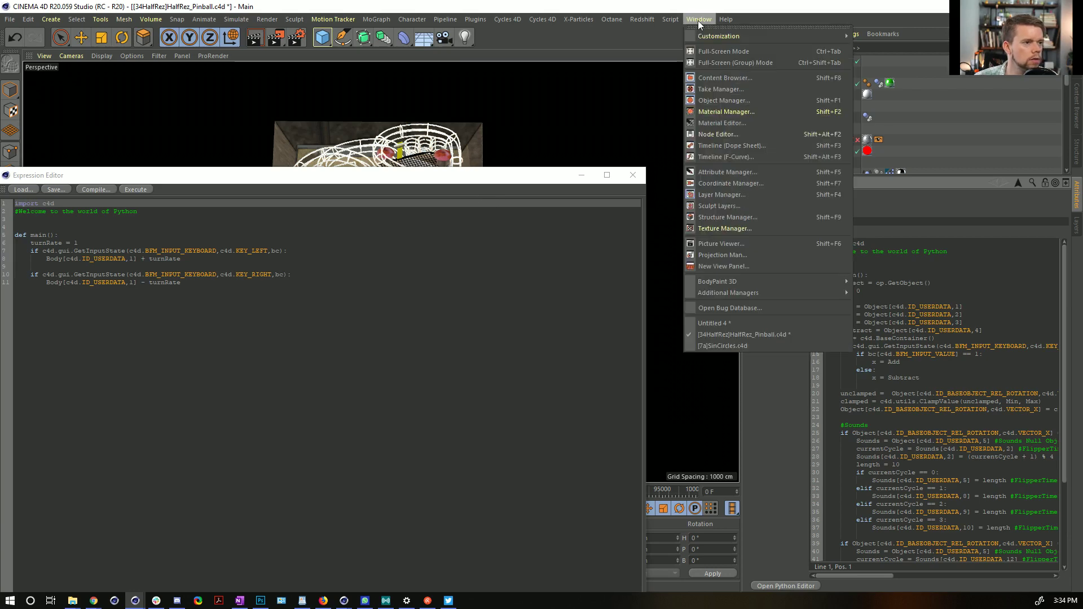
click(750, 330)
drag(469, 186, 633, 55)
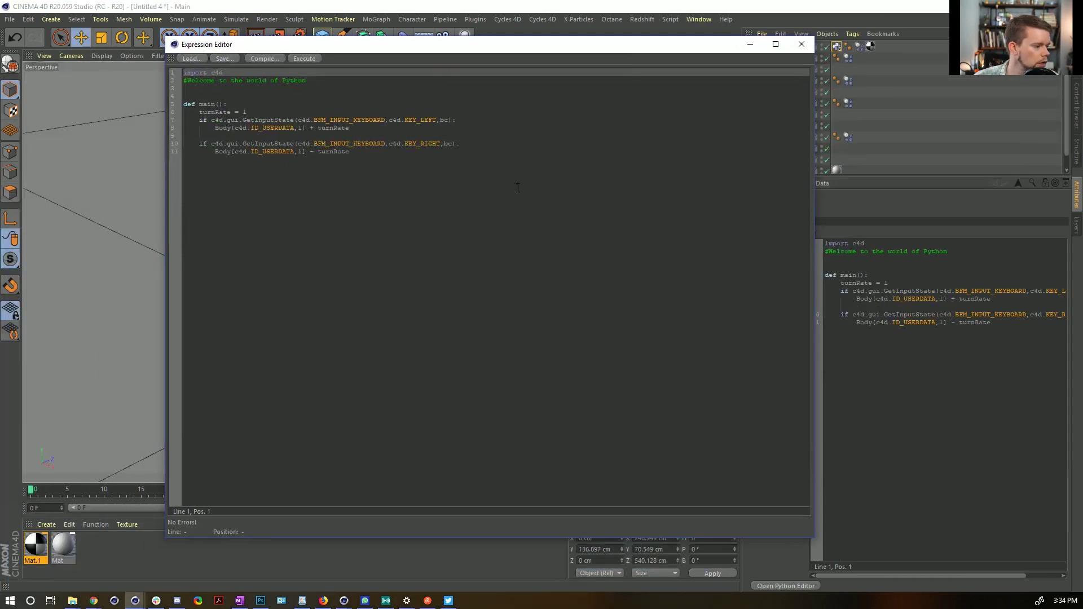
Open the Console, show its Python output and check the reported script errors against the code.
click(669, 19)
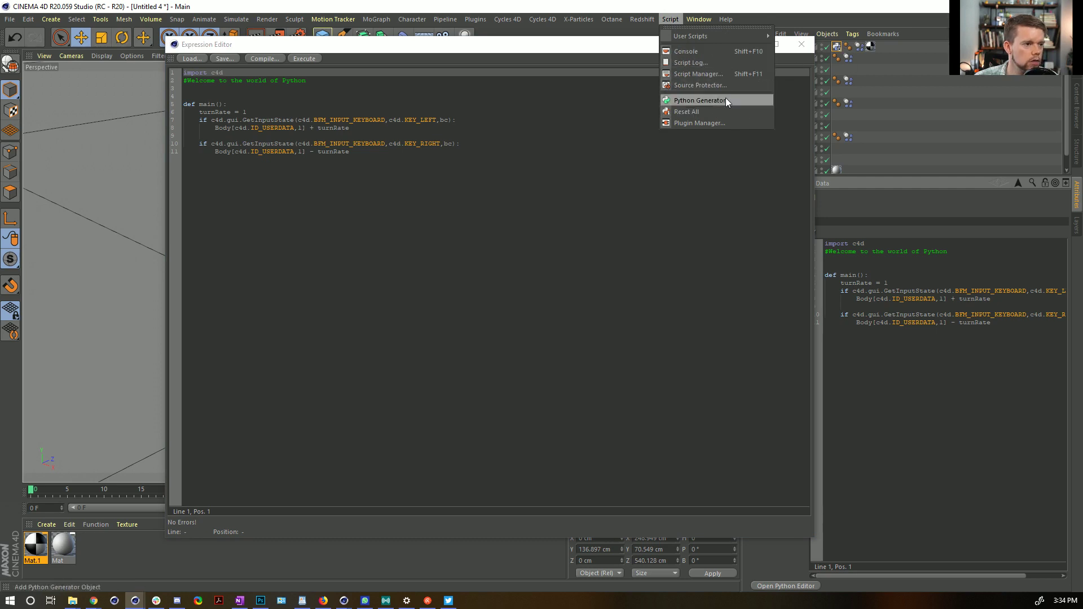
click(685, 53)
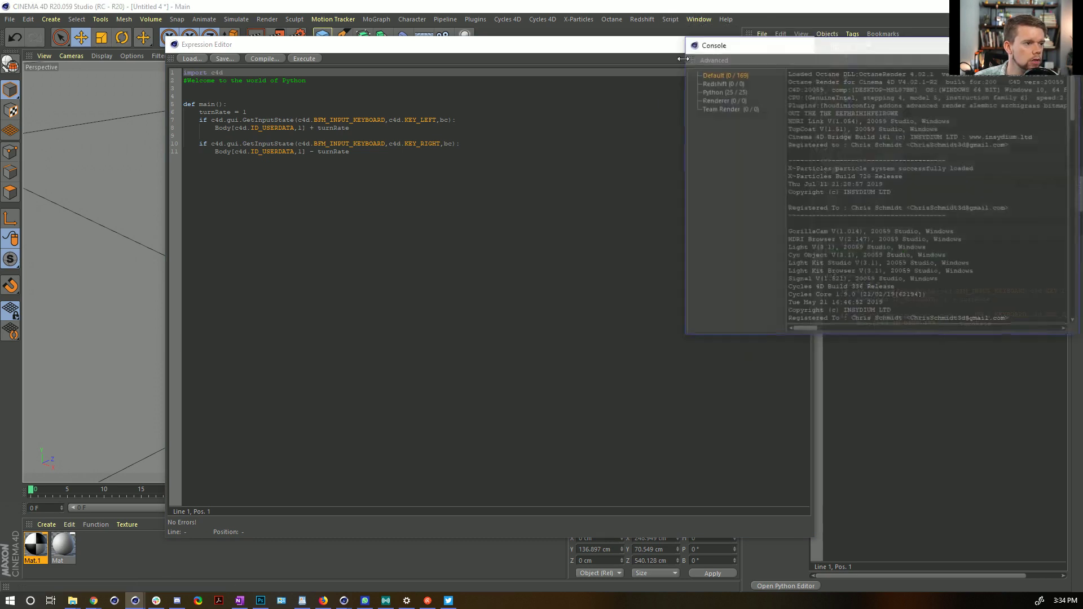
click(755, 91)
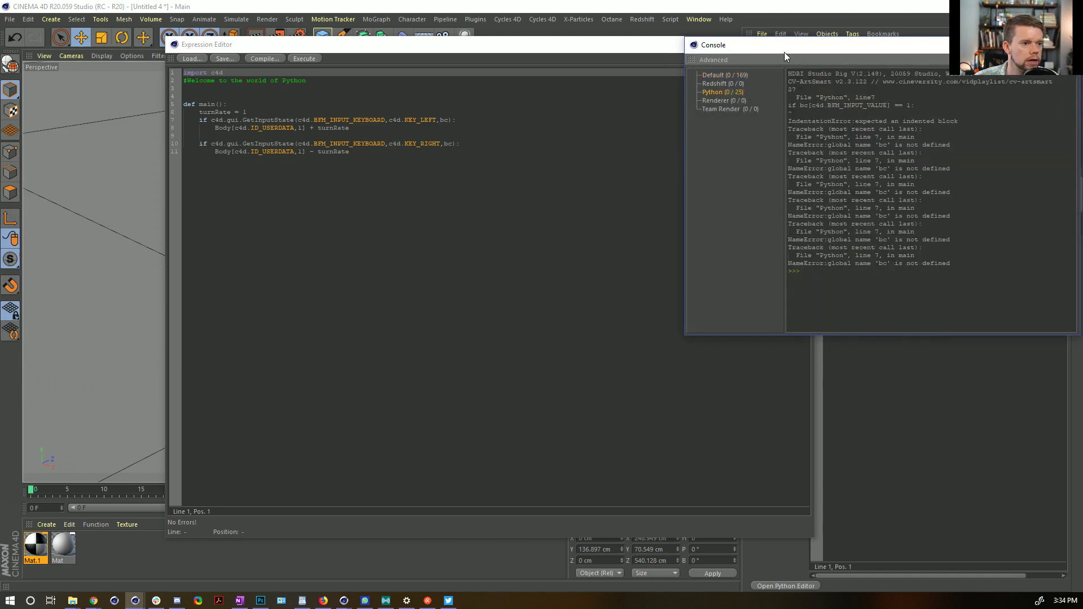
drag(784, 52, 451, 57)
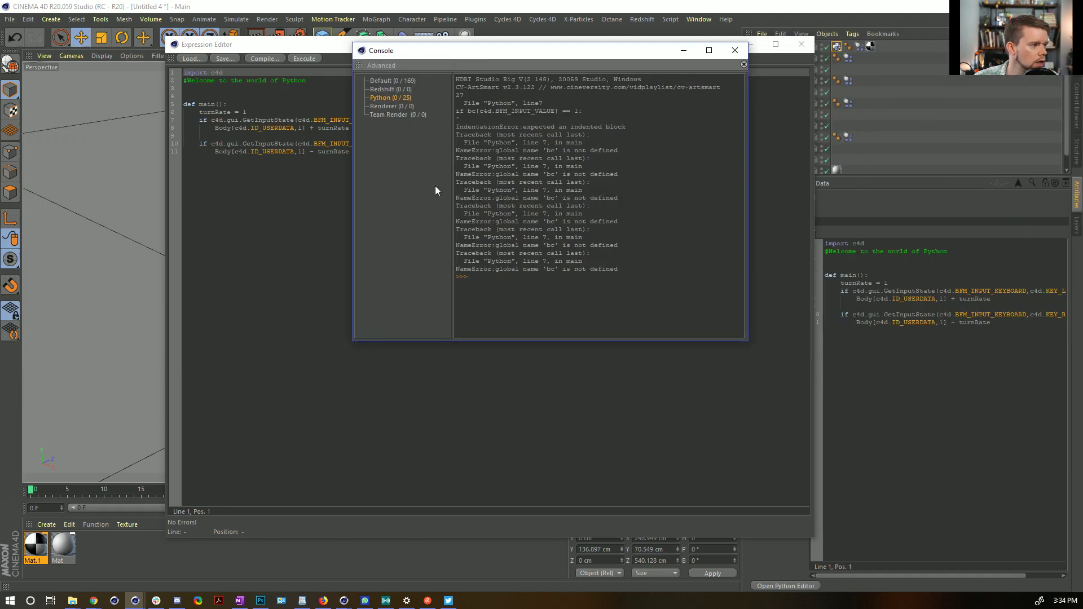
drag(525, 261, 596, 265)
click(599, 264)
click(298, 228)
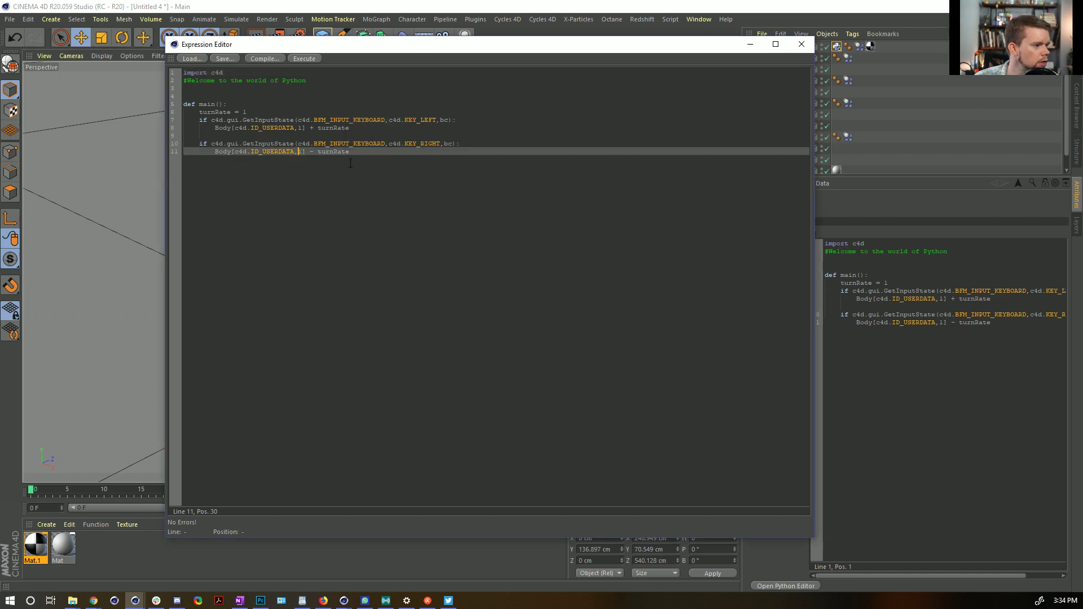
Copy the line "bc = c4d.BaseContainer()" from the Python script in the HalfRez_Pinball scene.
click(453, 143)
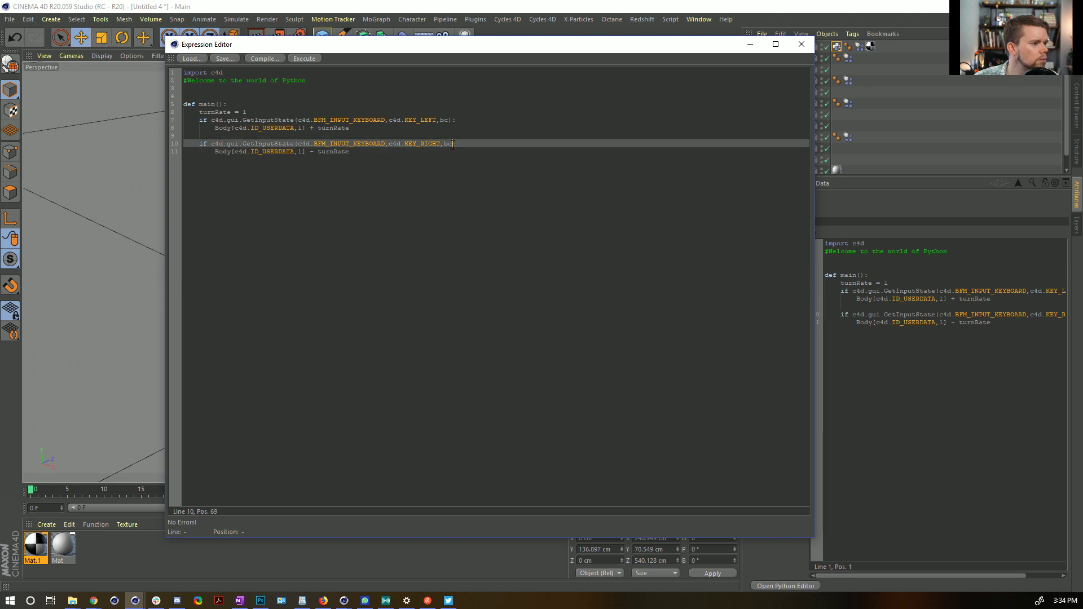
click(698, 19)
click(751, 335)
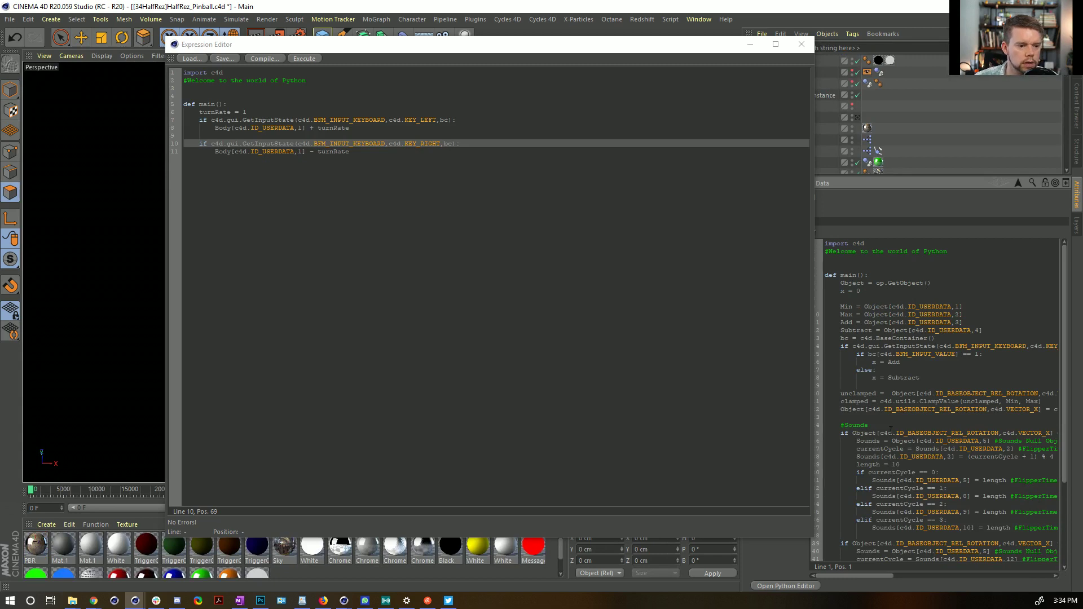
drag(954, 339, 841, 338)
key(ctrl+c)
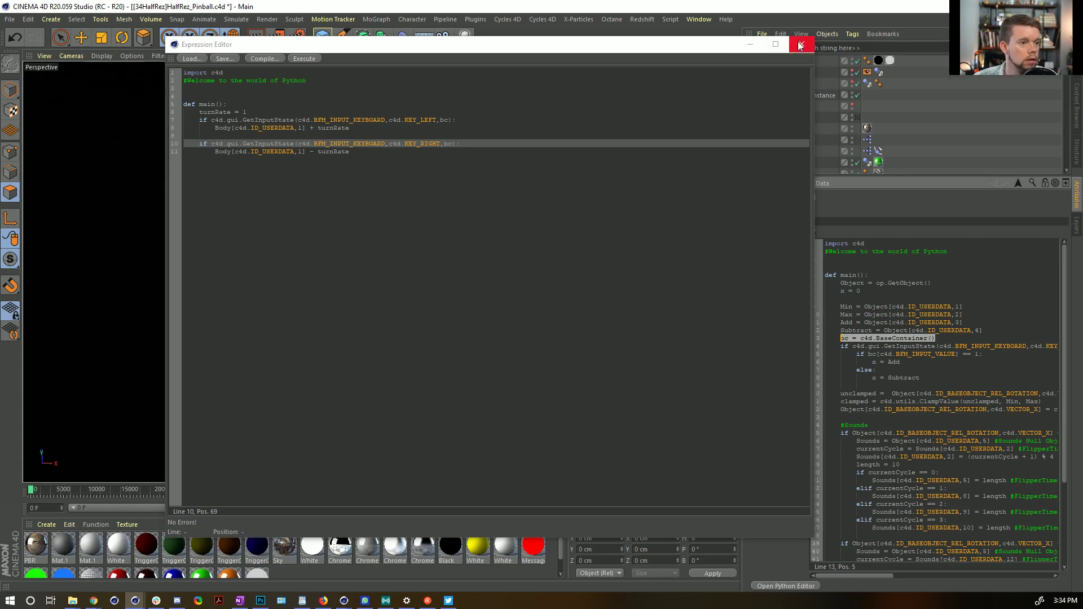
Return to the Untitled 4 scene and paste "bc = c4d.BaseContainer()" on a new line below turnRate in the car script.
click(700, 19)
click(733, 323)
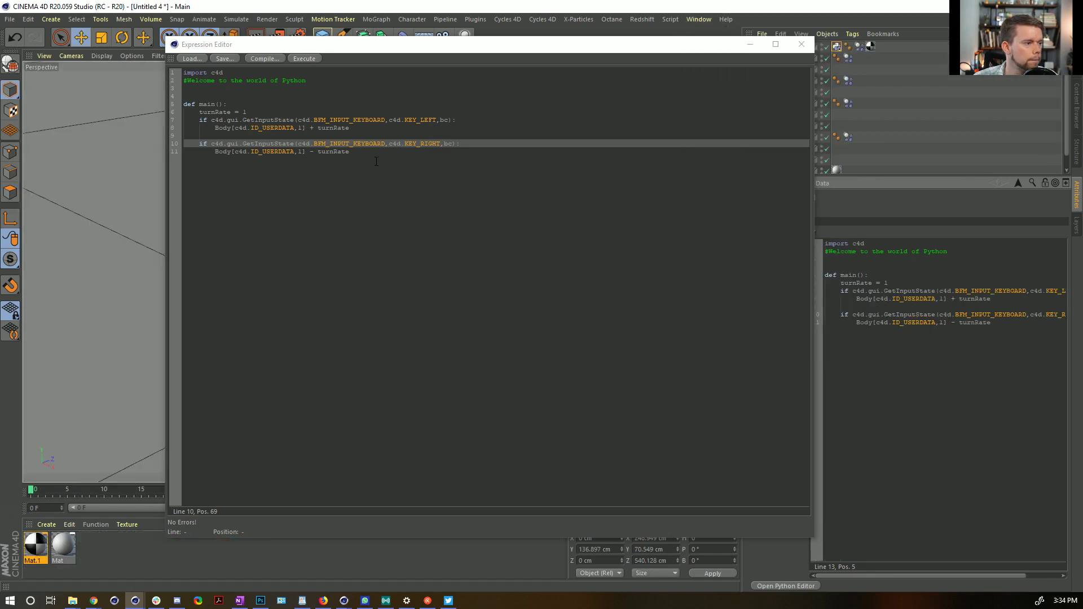
click(268, 111)
key(Return)
key(ctrl+v)
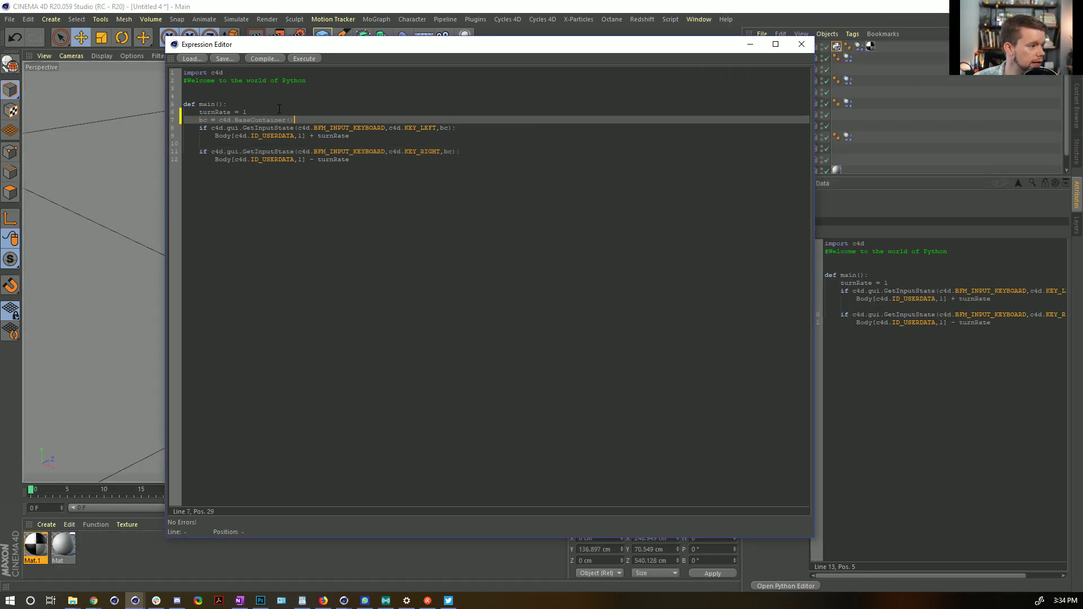
double_click(444, 128)
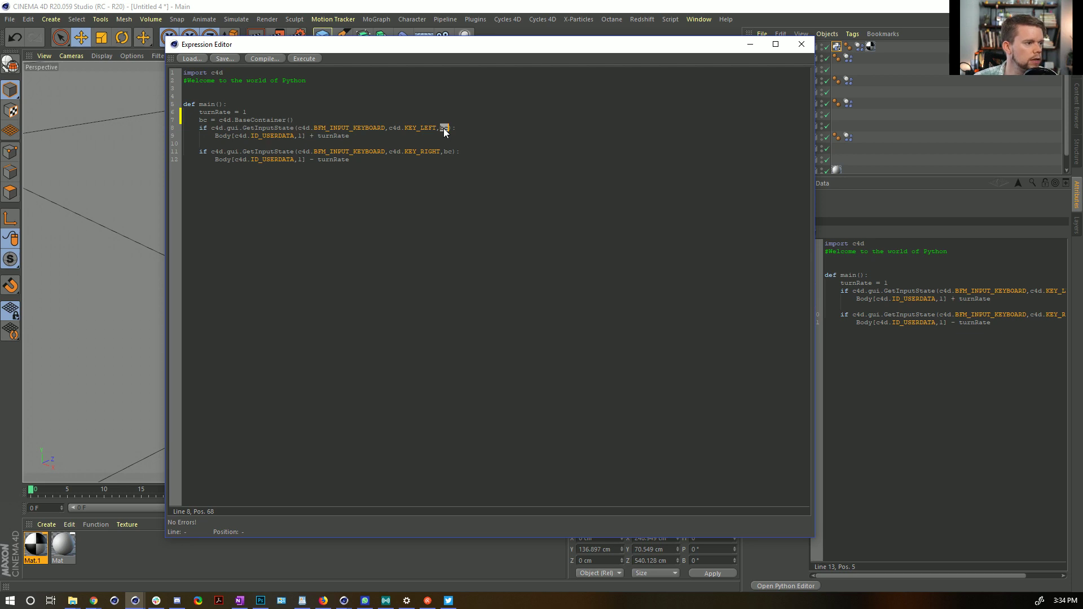
click(272, 120)
Compile and execute the script, and move the Expression Editor aside to uncover the Console.
click(263, 59)
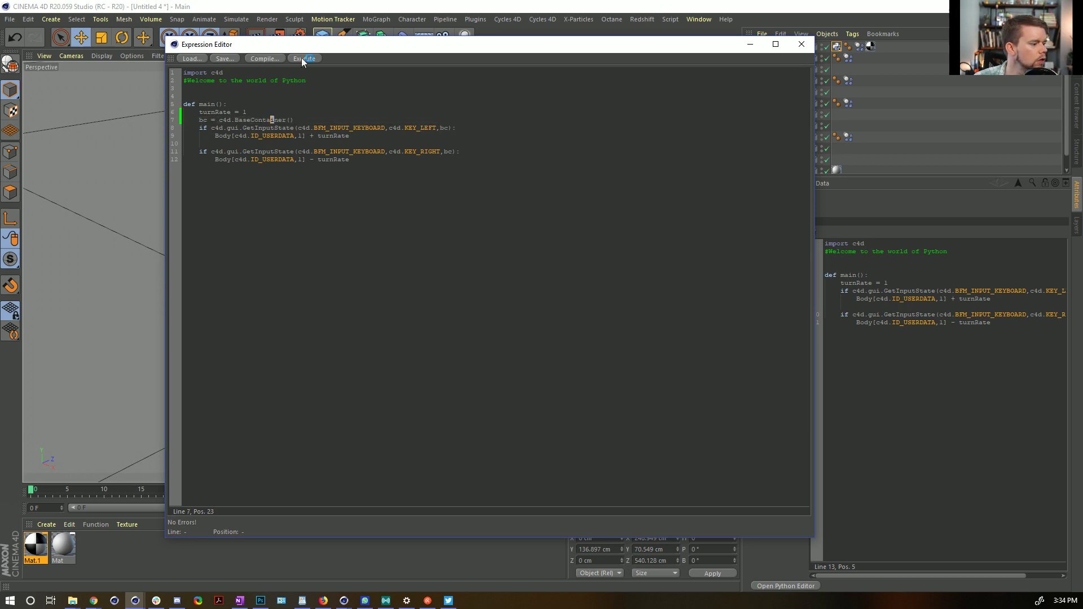
click(304, 59)
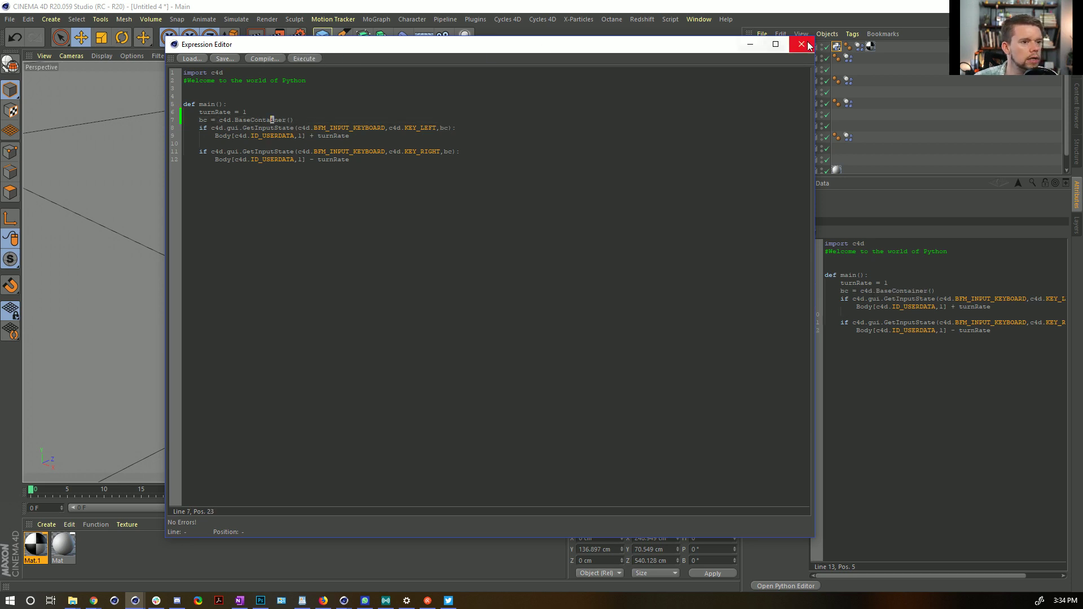
drag(705, 53, 604, 184)
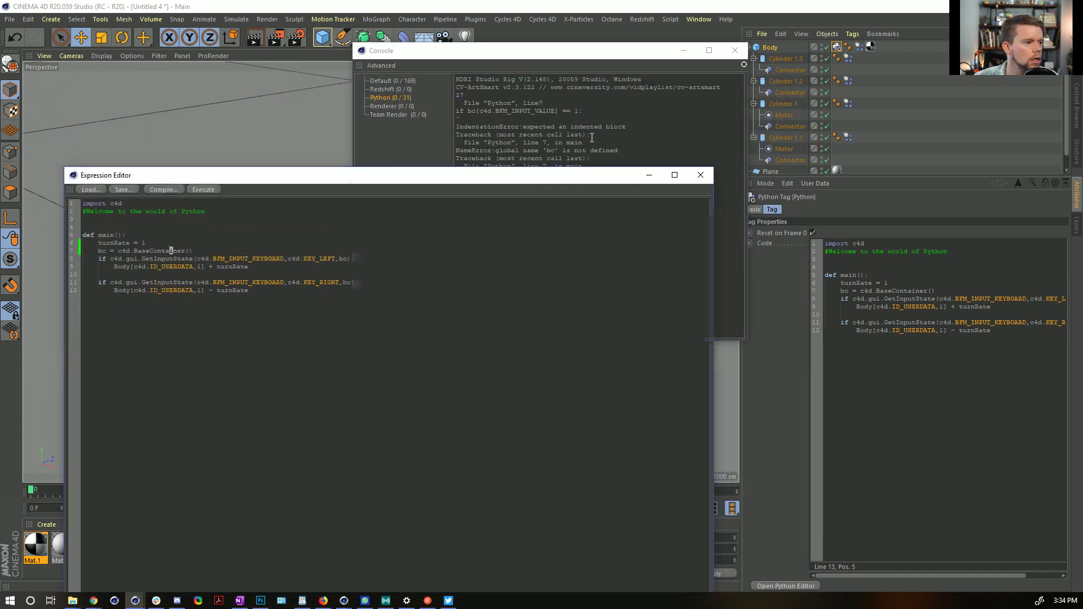
Clear the Console output, recompile the car script and check the reported Python error against the Body references in the code.
click(386, 83)
click(381, 65)
click(389, 80)
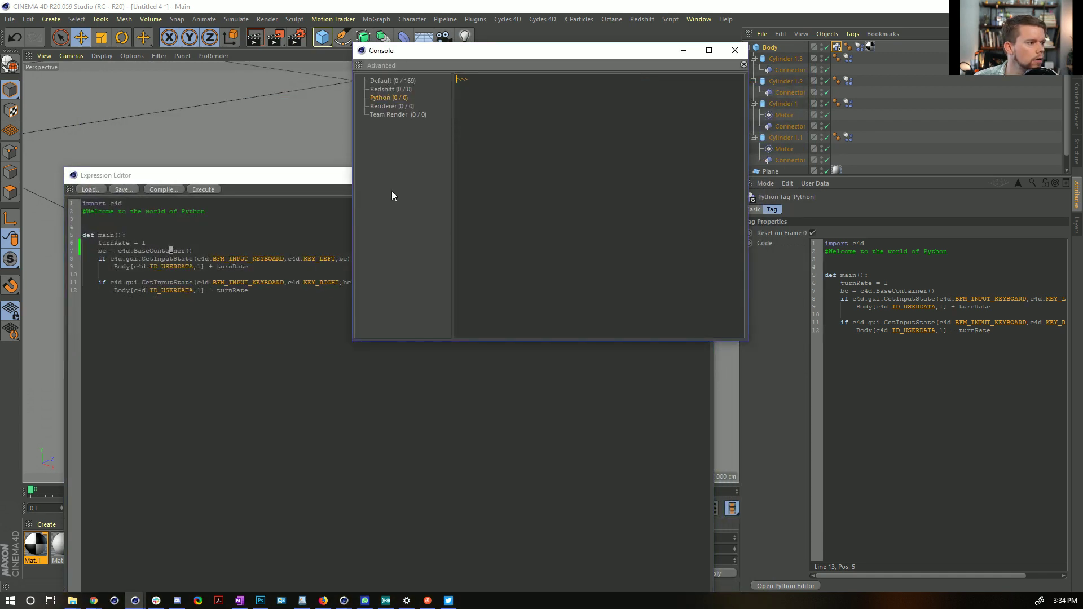
click(168, 192)
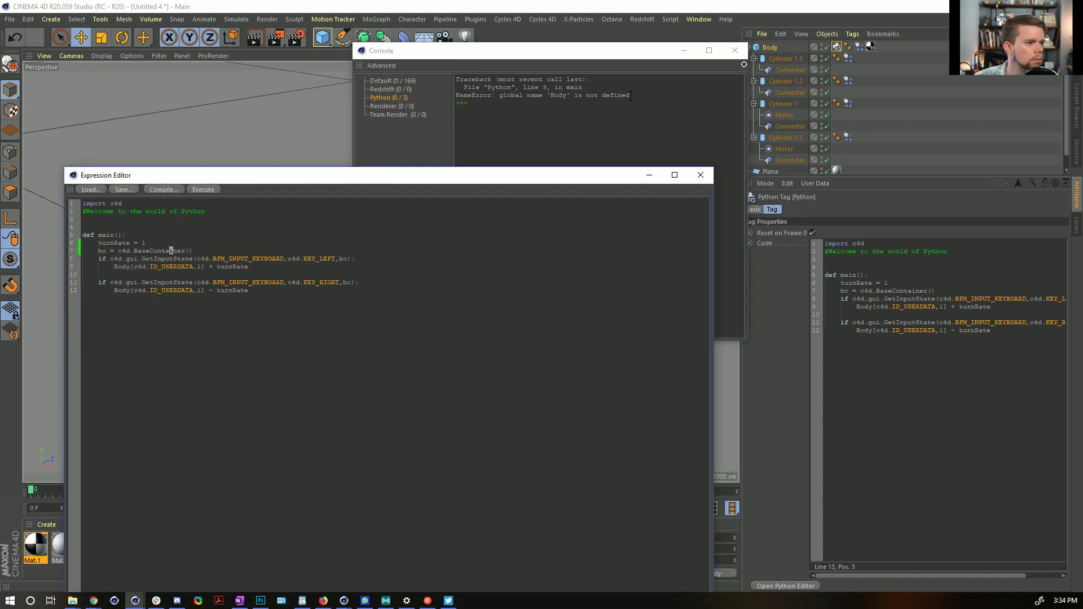
double_click(122, 290)
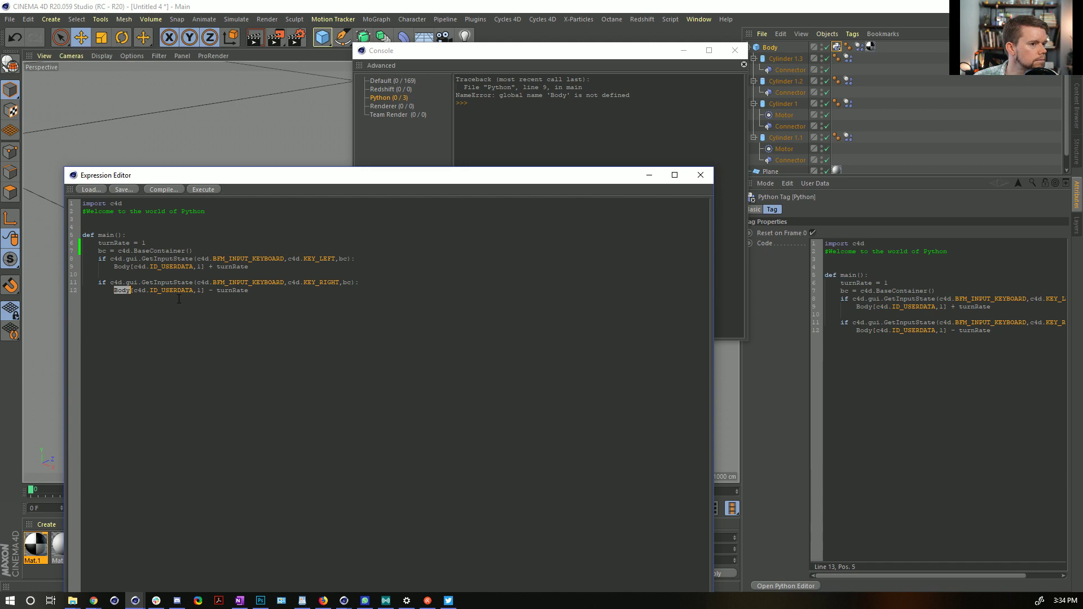
Copy the Rot user data interface from the Body object and paste it onto its Python tag.
click(769, 47)
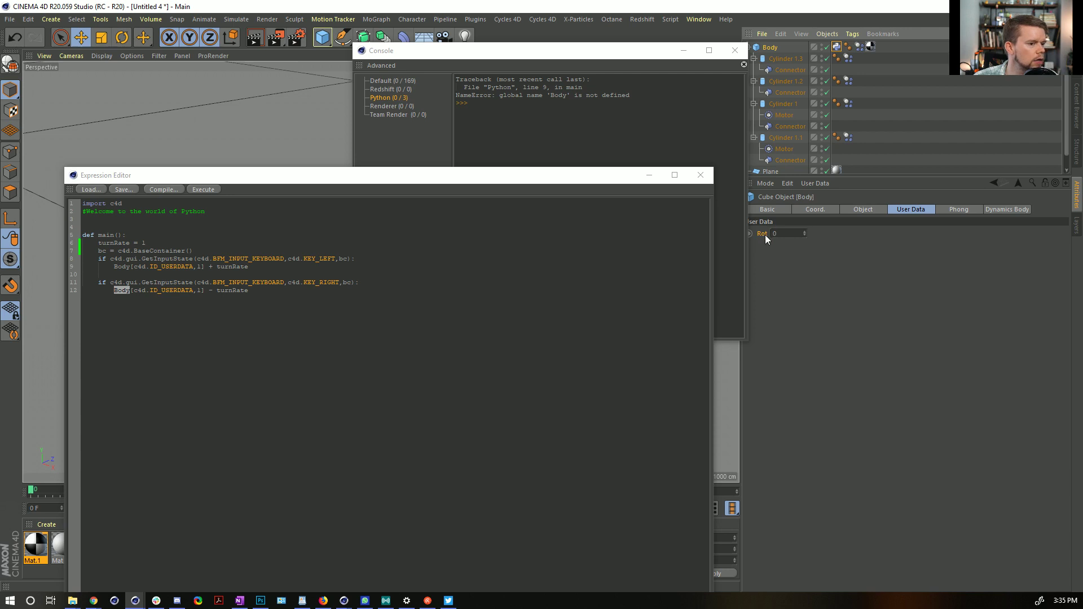
click(827, 184)
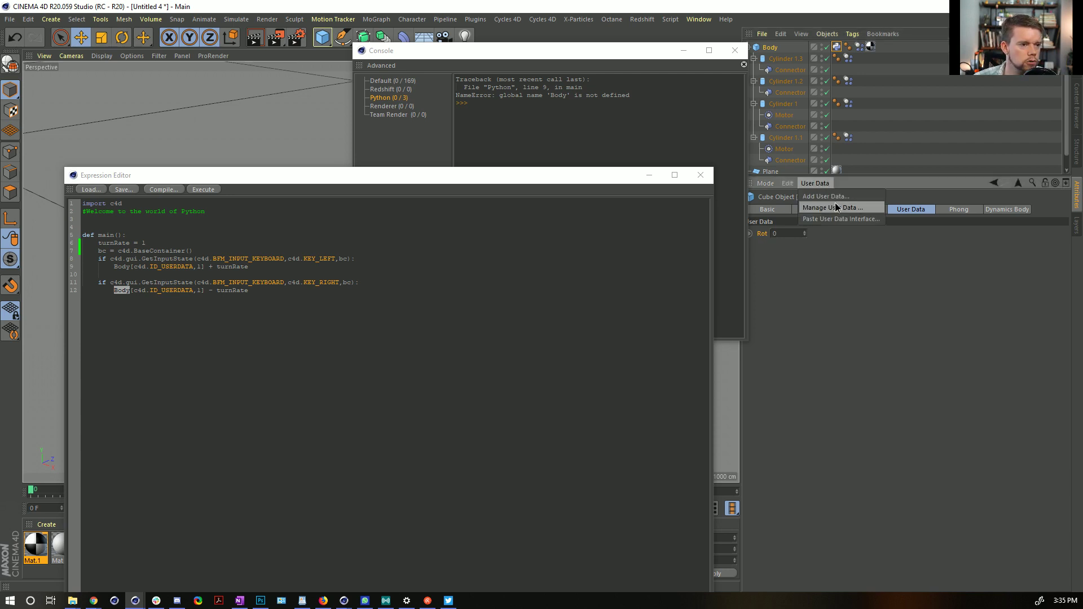
right_click(762, 231)
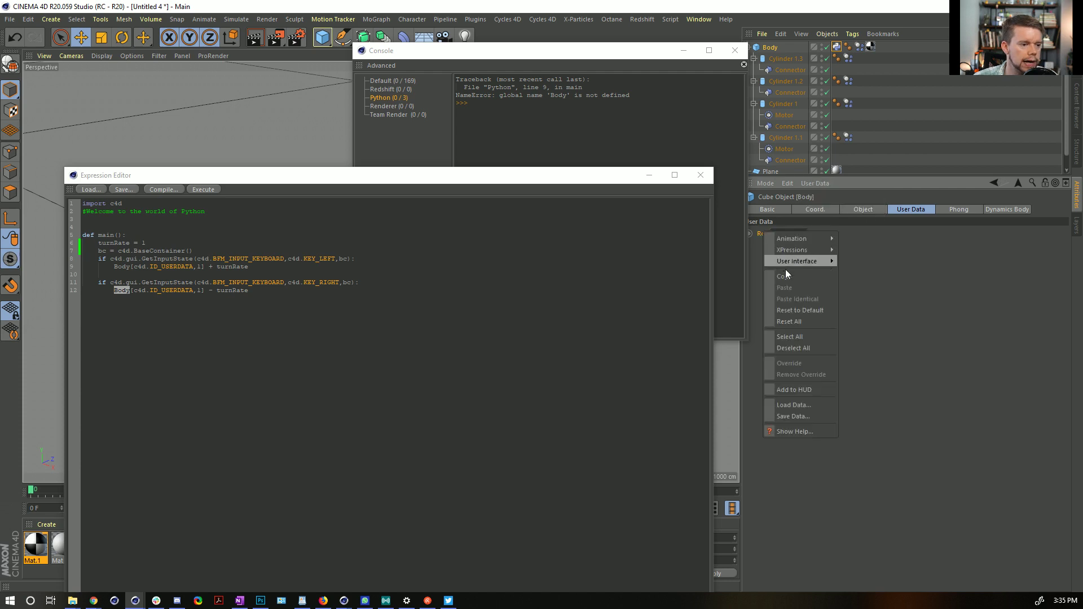
mouse_move(800, 263)
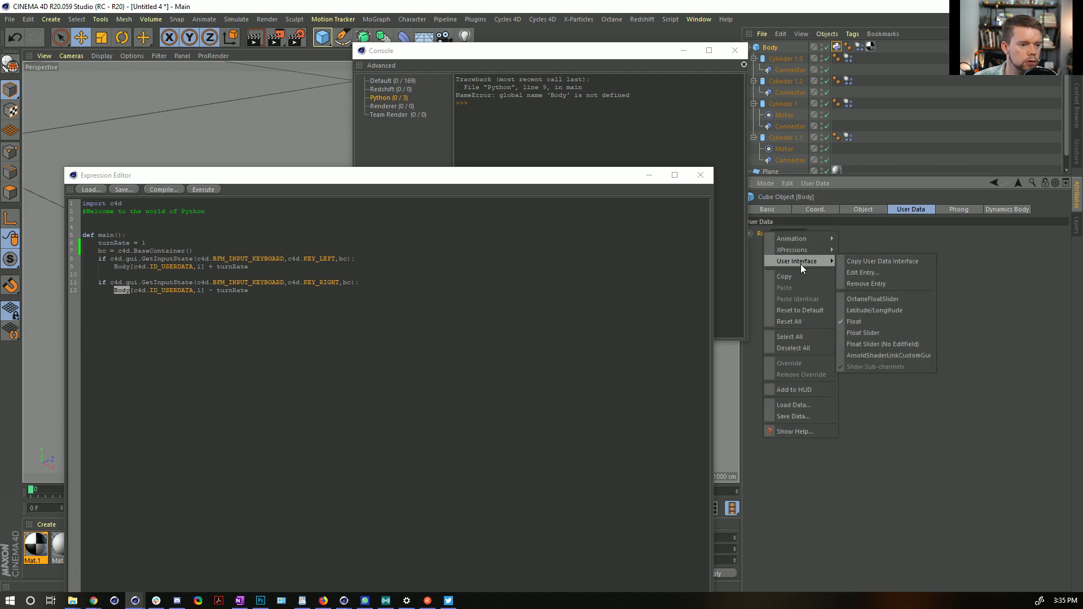
click(884, 260)
click(836, 47)
click(815, 183)
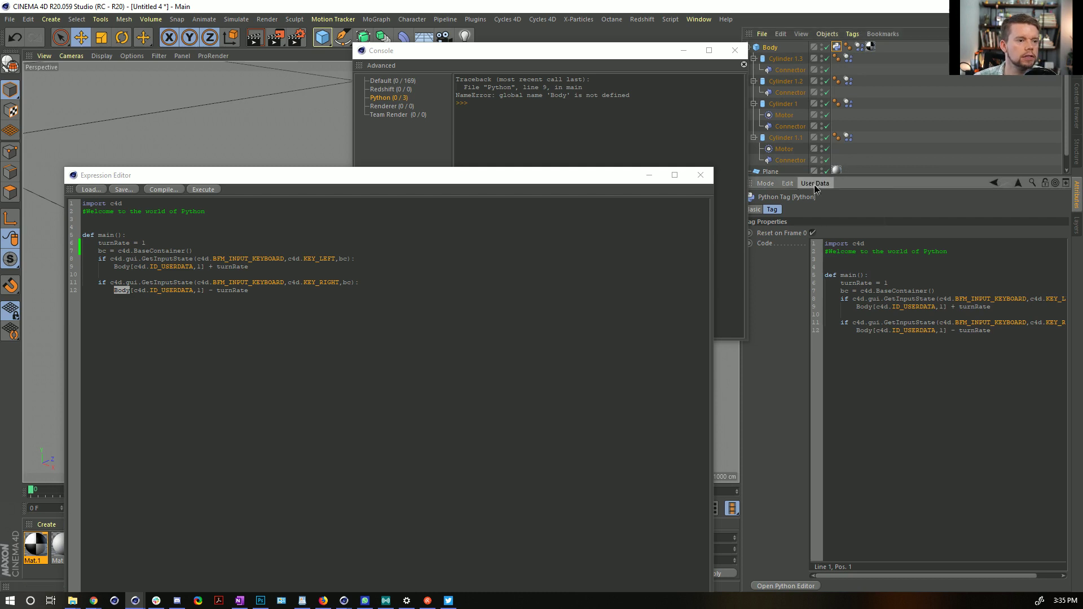
click(828, 218)
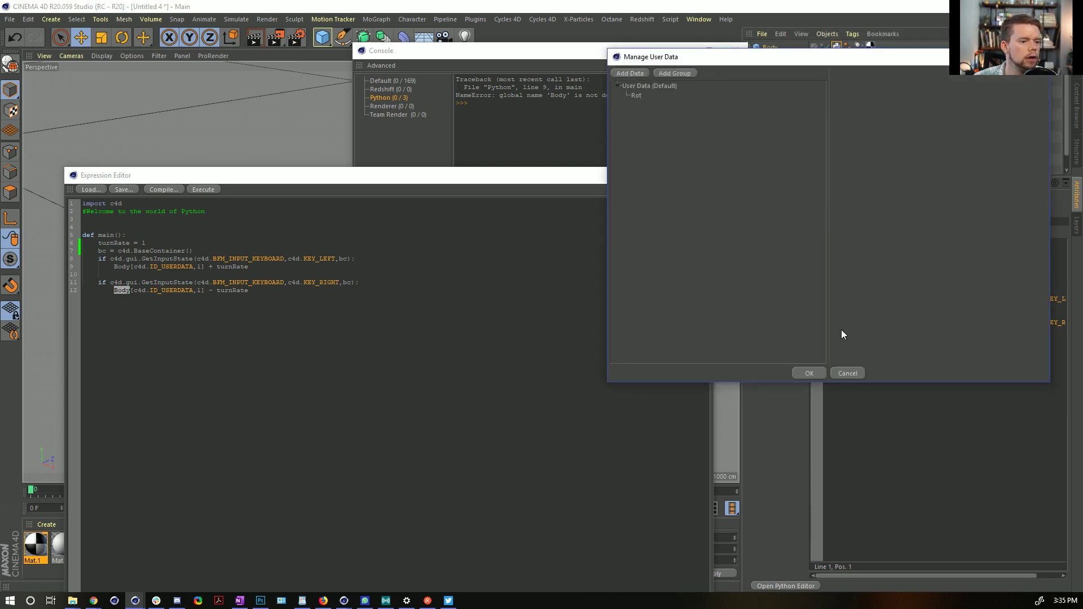
click(817, 372)
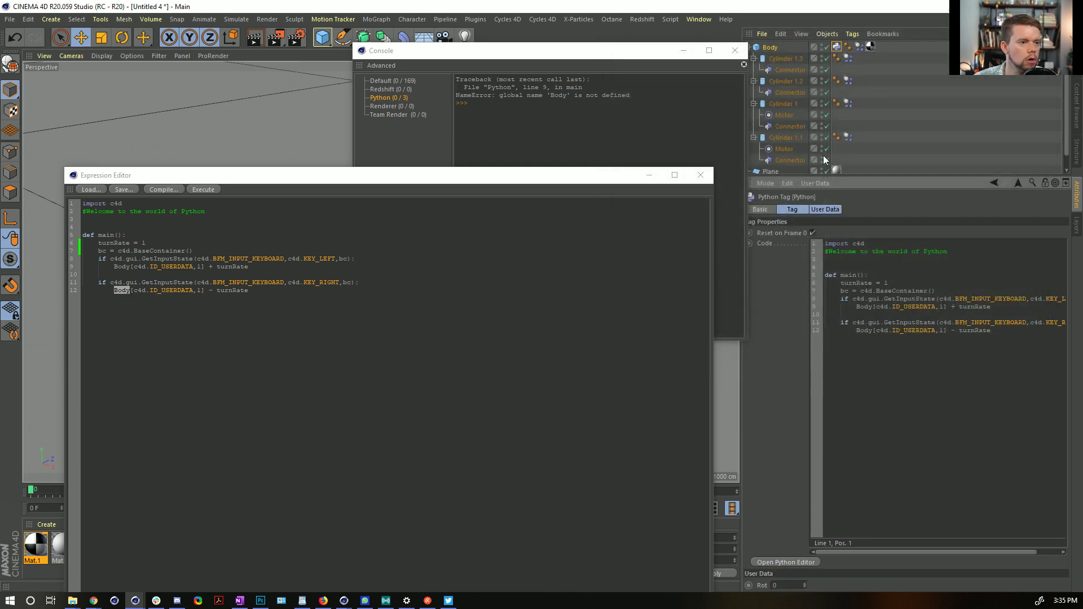
Remove the Rot user data entry from the Body object in the Manage User Data dialog.
click(768, 48)
click(815, 184)
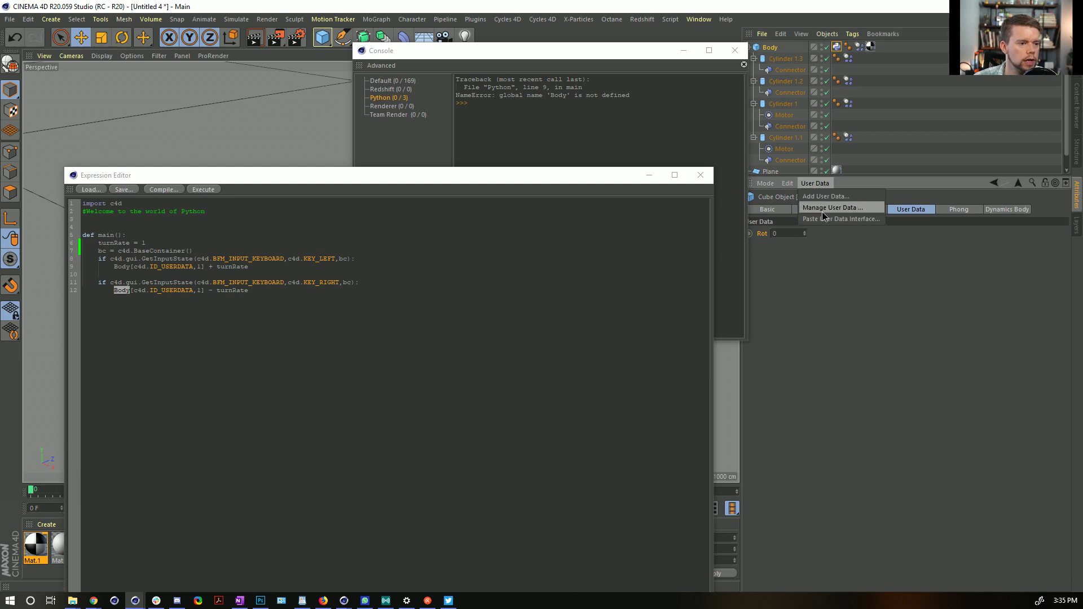
click(829, 208)
click(629, 91)
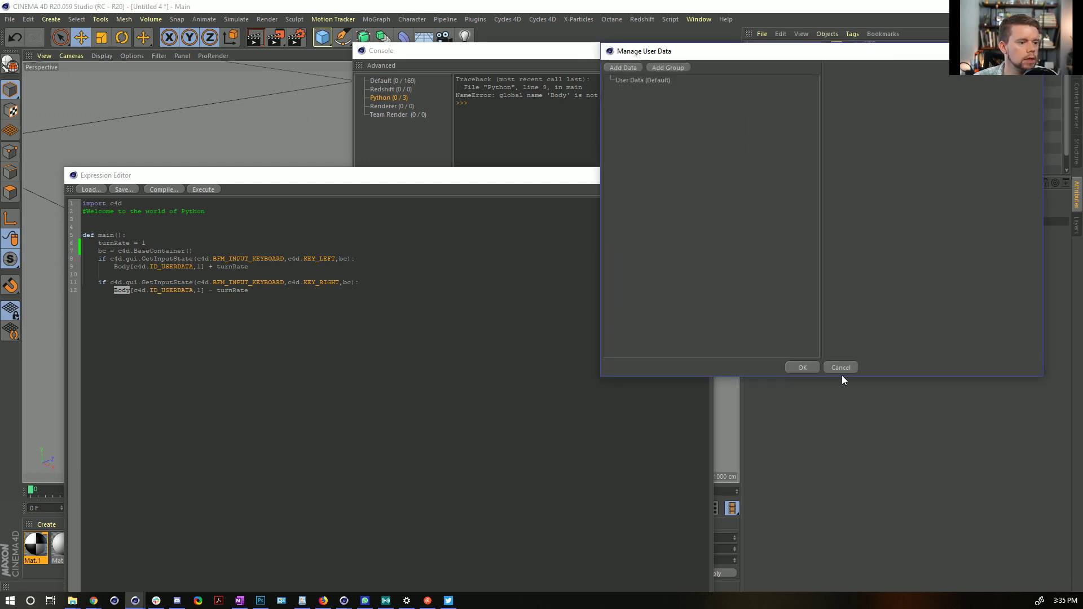
click(840, 368)
Try replacing Body with Op in both user data lines of the script, and execute it.
double_click(122, 266)
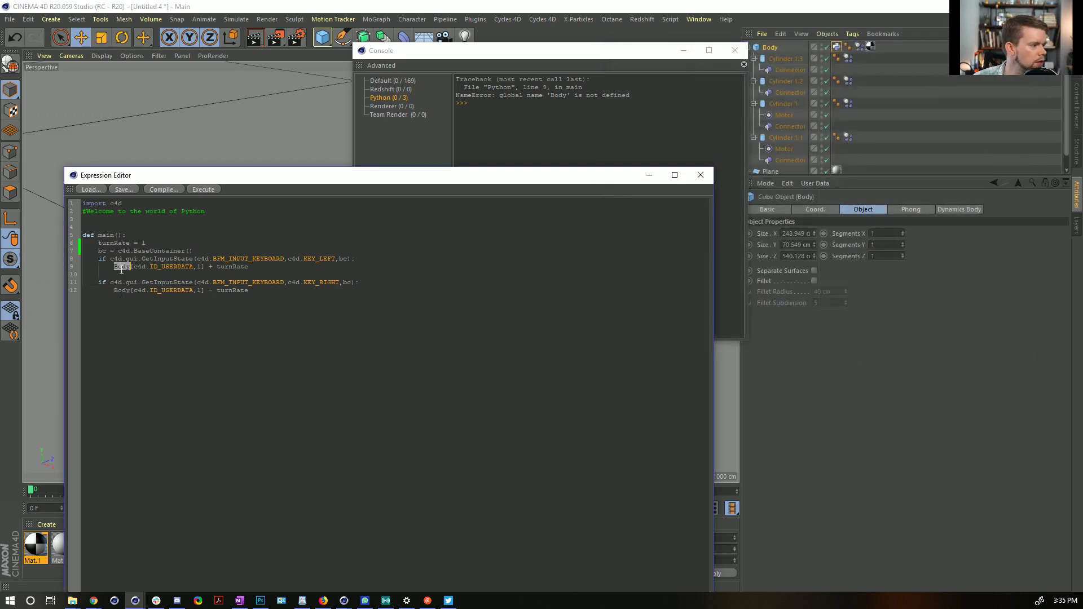
text(op)
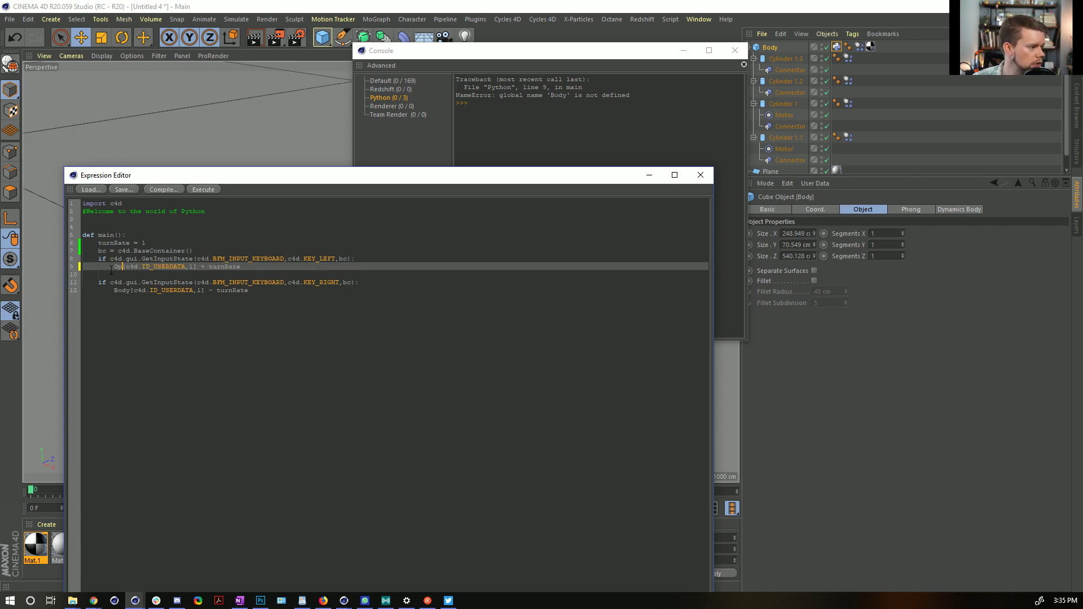
double_click(122, 290)
text(Op)
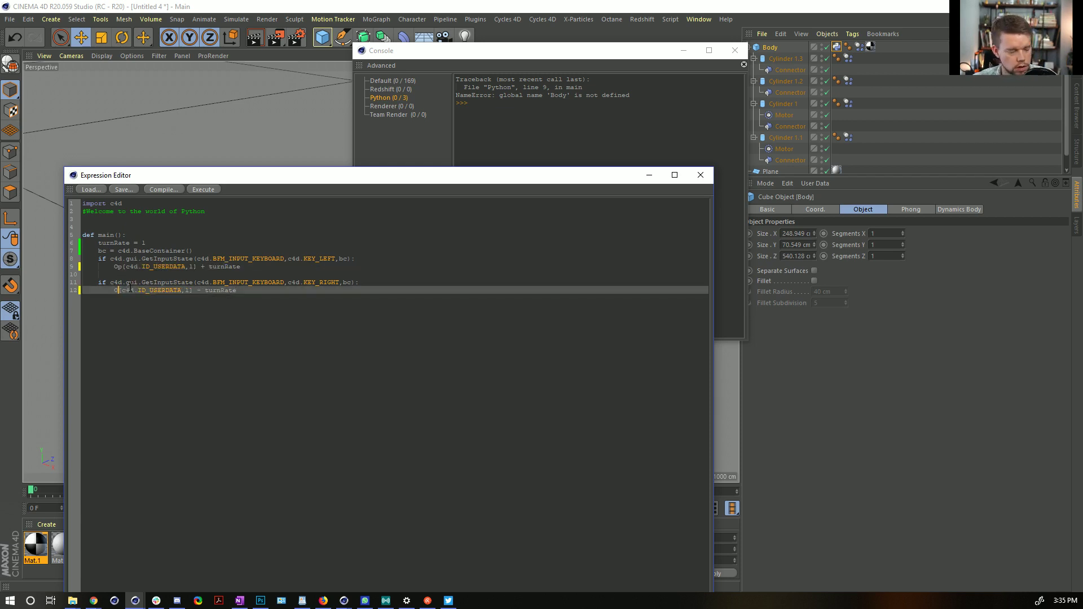
click(229, 282)
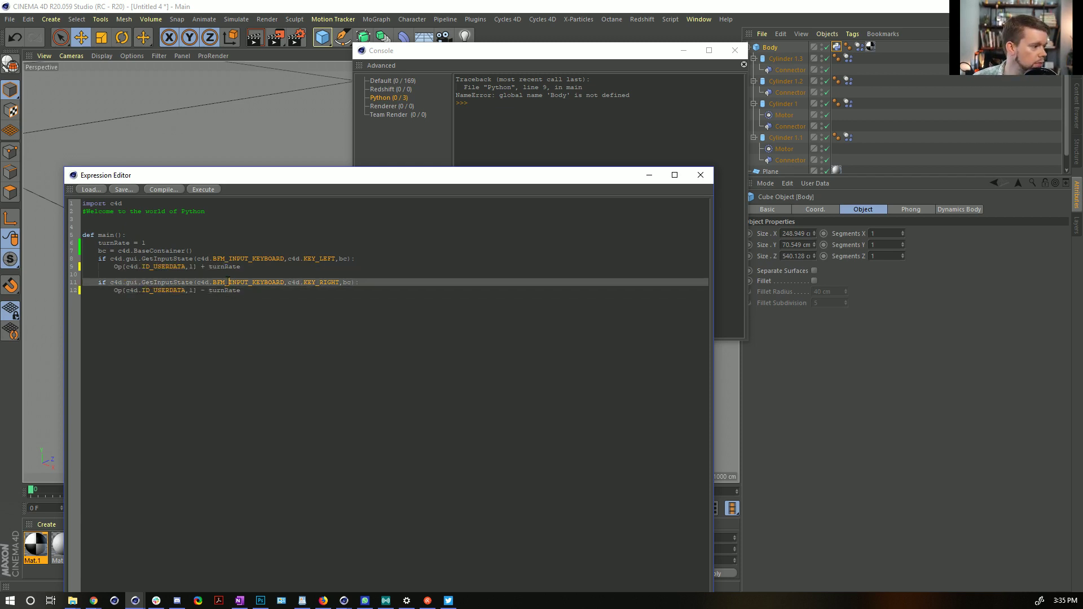
click(204, 189)
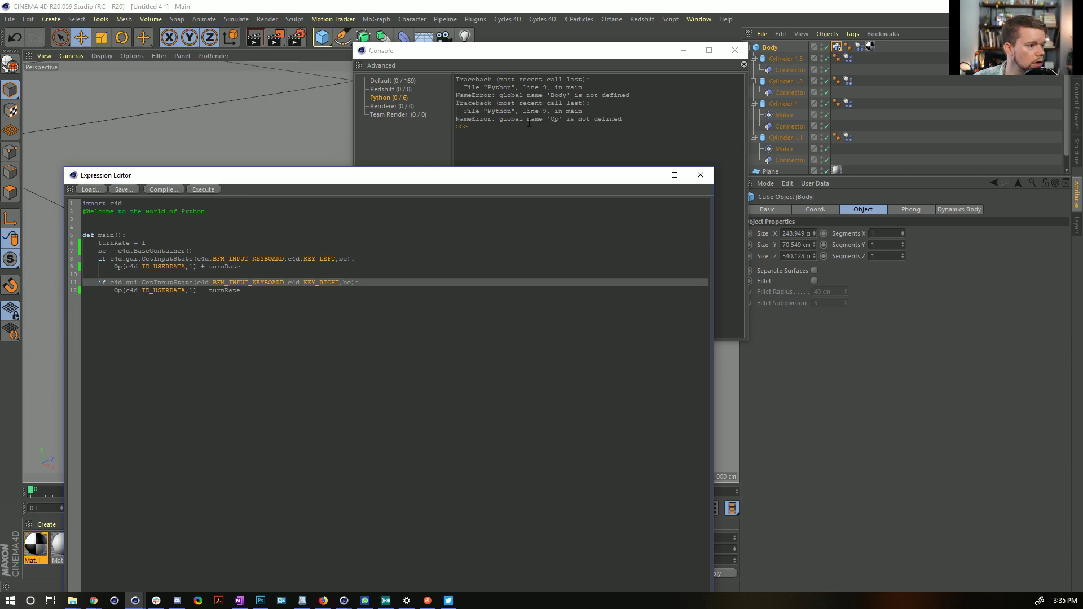
In the HalfRez_Pinball scene, open the FlipperLeft.1 Python script and copy the line "Object = op.GetObject()".
click(119, 268)
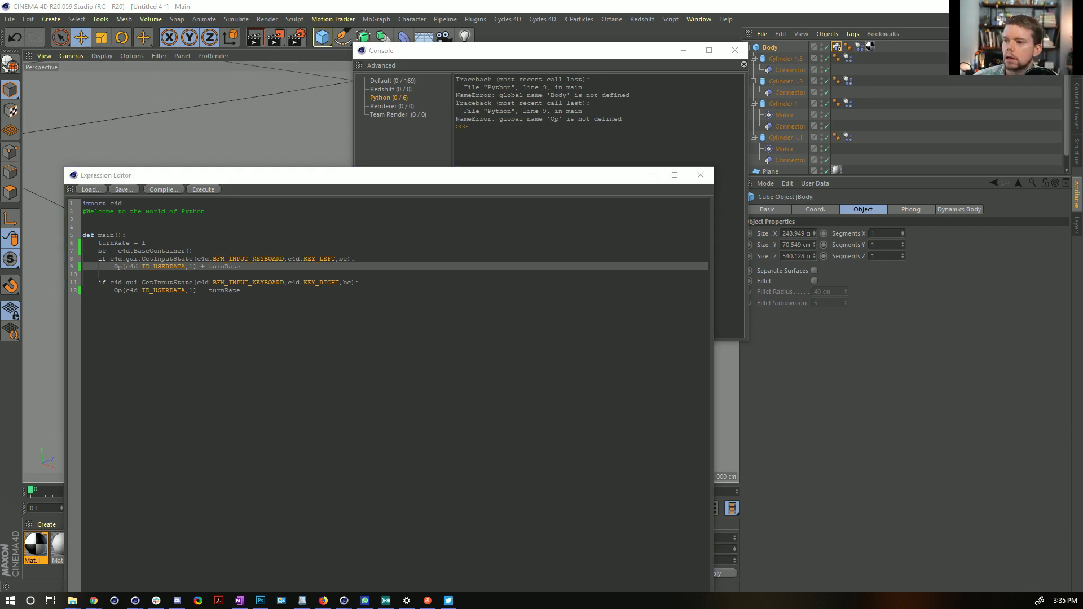
click(697, 21)
click(730, 327)
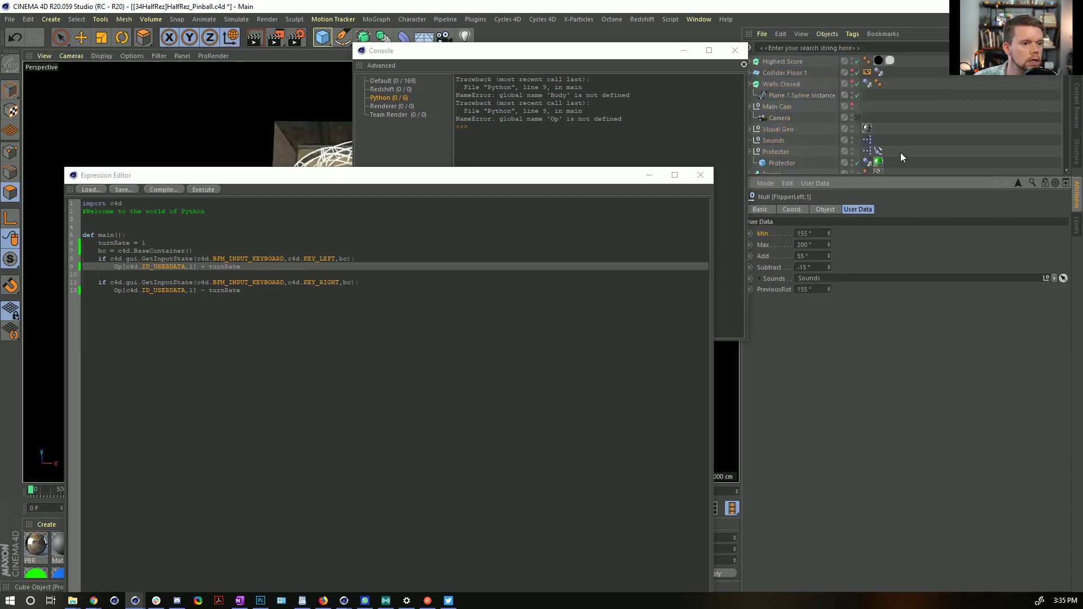
scroll(898, 151, down, 3)
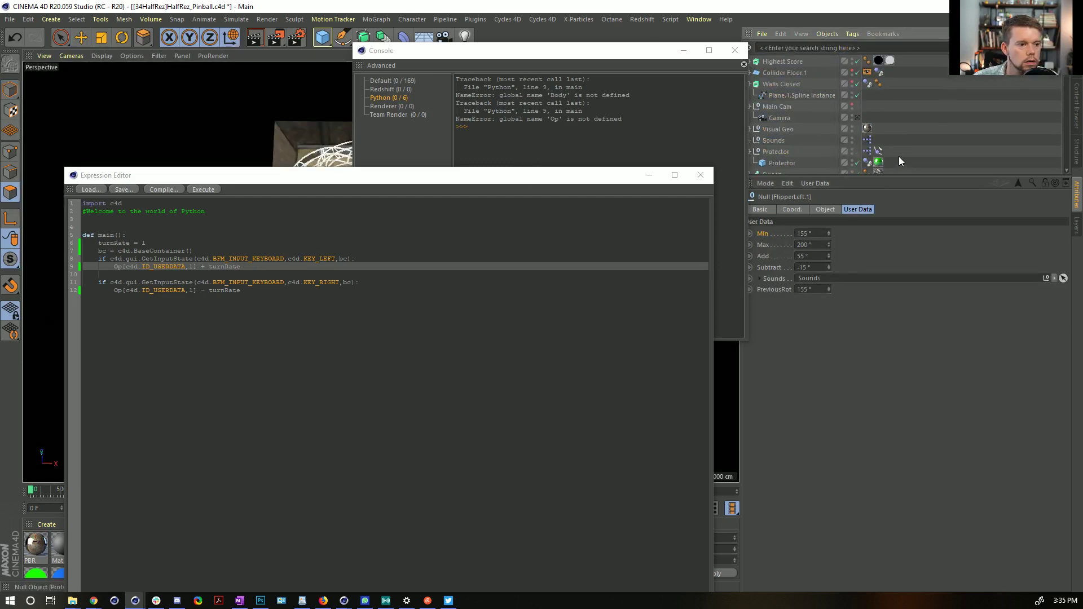
drag(913, 178, 913, 415)
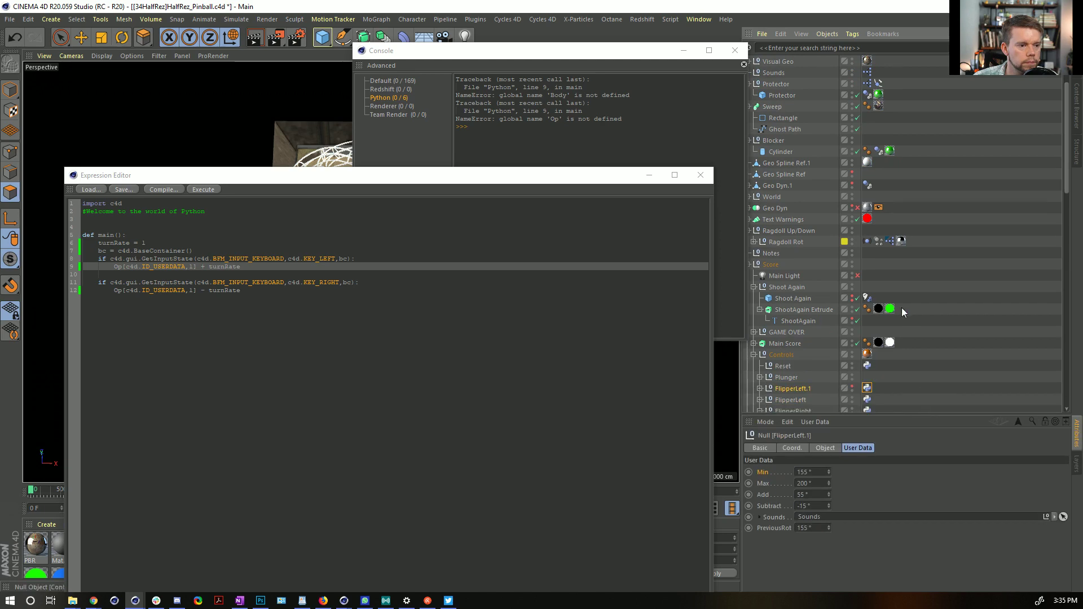
scroll(908, 329, up, 3)
click(867, 185)
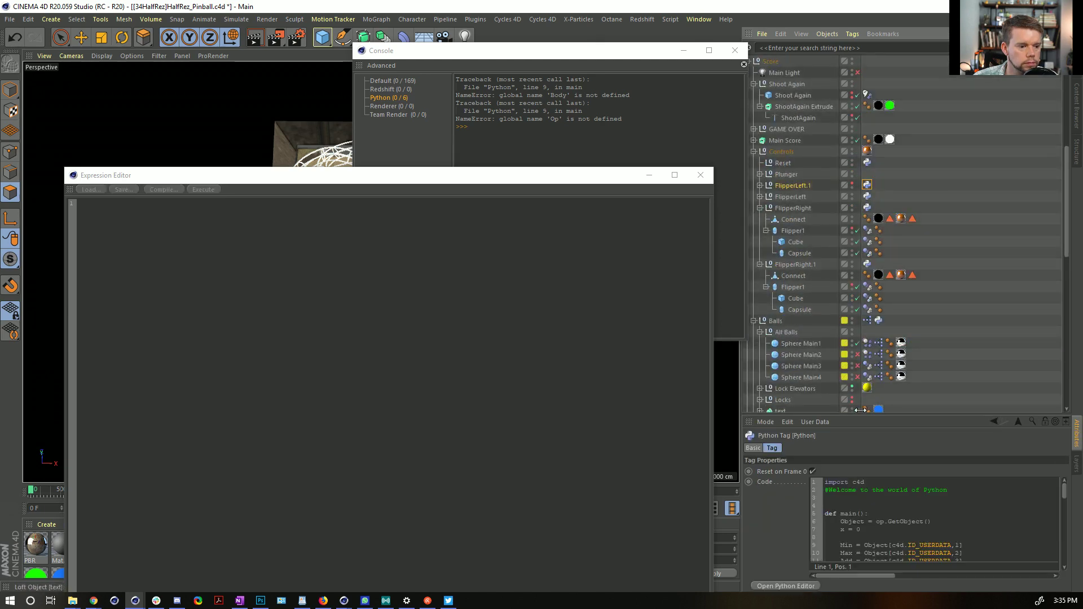
click(811, 586)
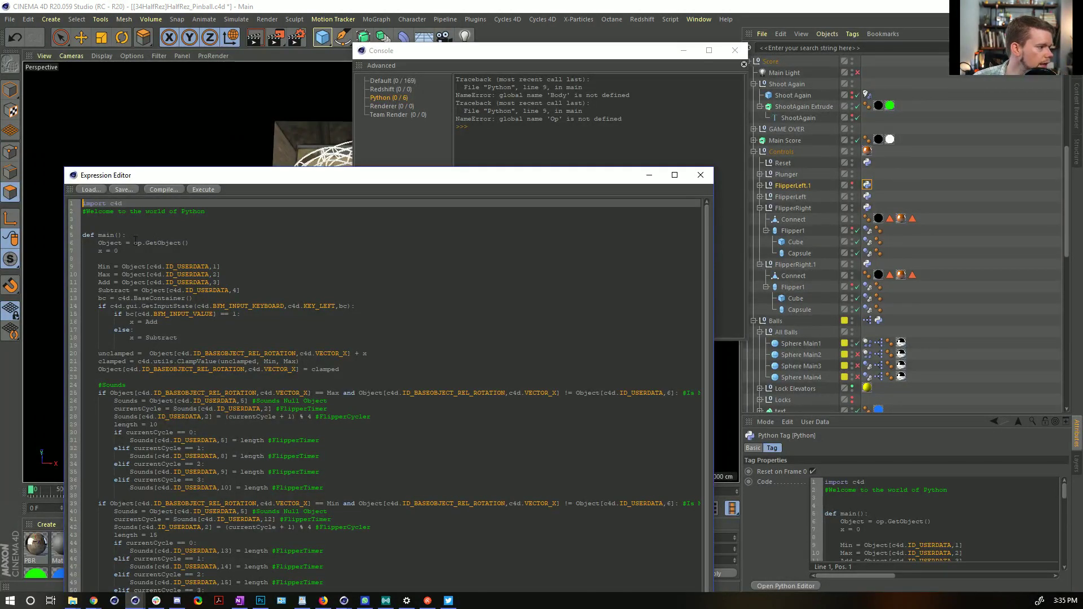
drag(189, 243, 99, 243)
Return to the Untitled 4 scene and paste "Object = op.GetObject()" on a new line below turnRate in the car script.
click(698, 19)
click(744, 309)
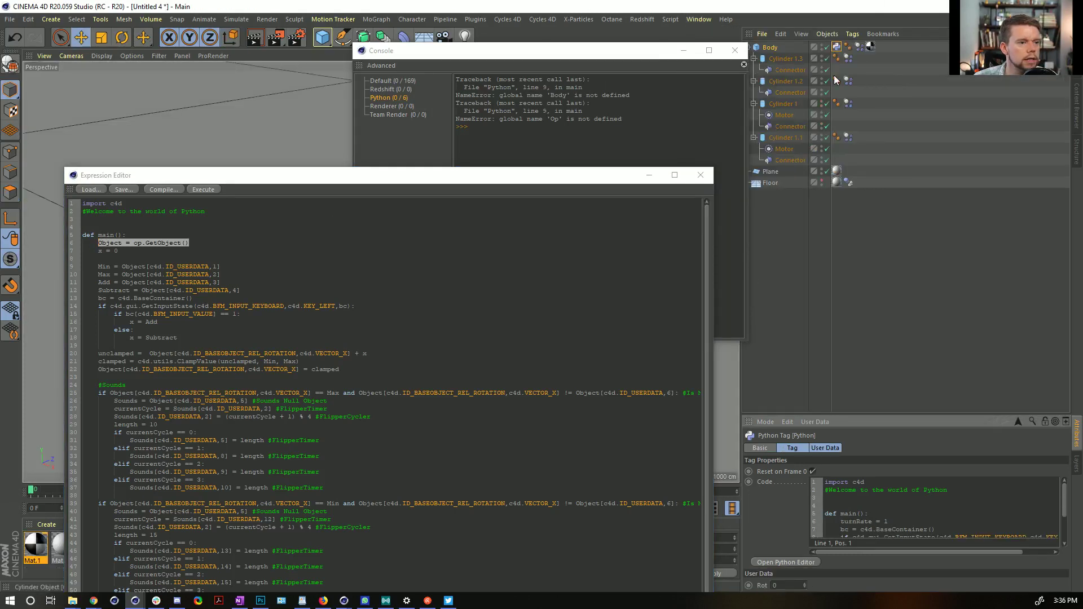
click(169, 236)
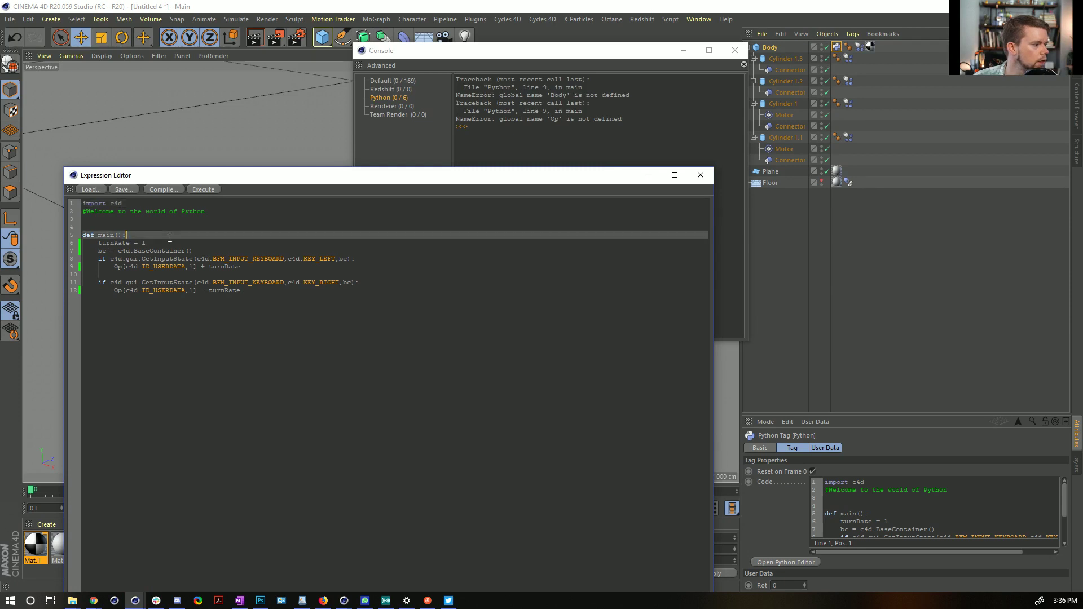
click(202, 246)
key(Return)
key(ctrl+v)
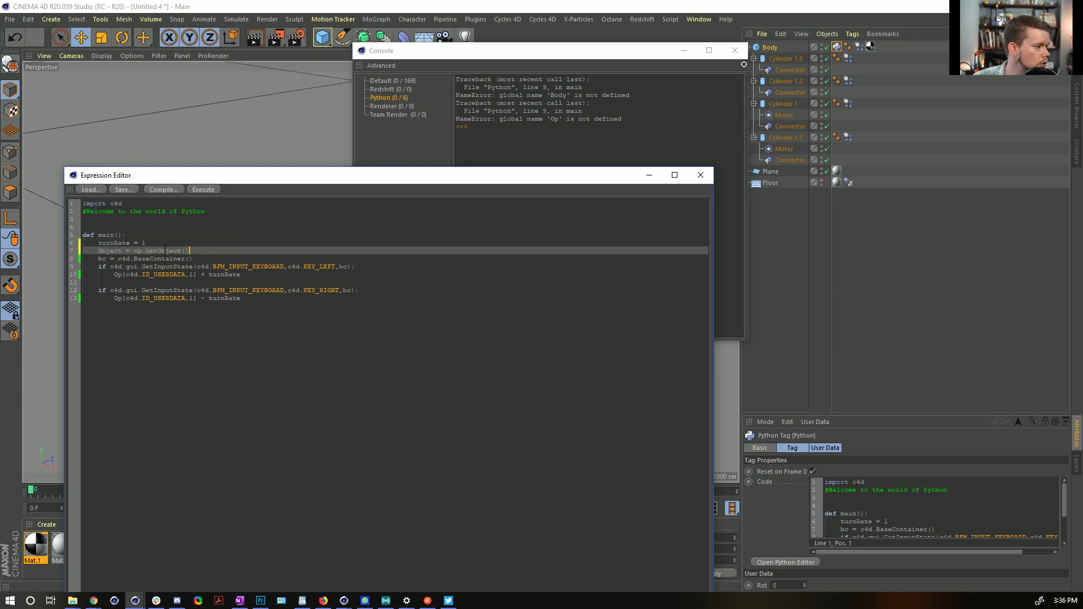
Try replacing Op with Object in both user data lines, execute the script and check the Console.
double_click(108, 251)
key(ctrl+c)
double_click(118, 274)
key(ctrl+v)
double_click(119, 298)
key(ctrl+v)
click(201, 190)
click(525, 159)
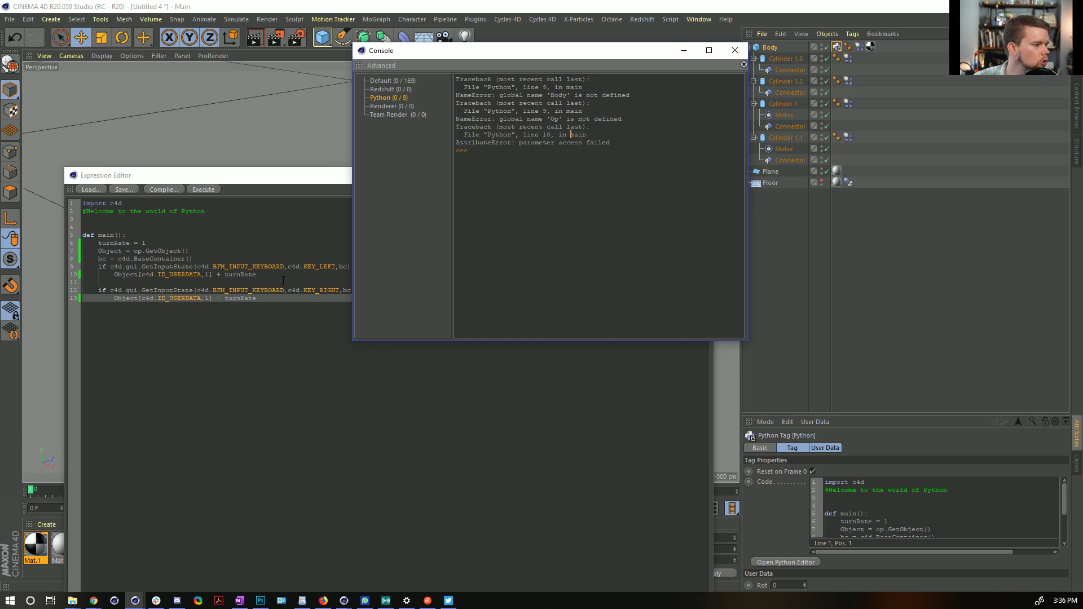
Inspect the properties of the Python tag's Rot entry in Manage User Data and close the dialog without changes.
click(836, 47)
click(814, 422)
click(838, 447)
click(635, 305)
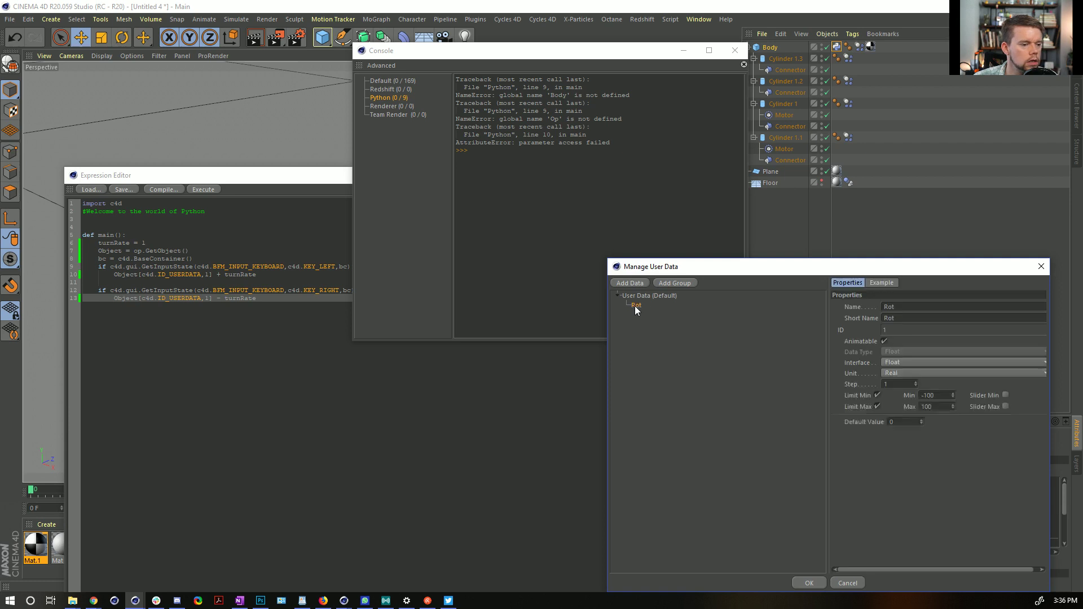
click(847, 584)
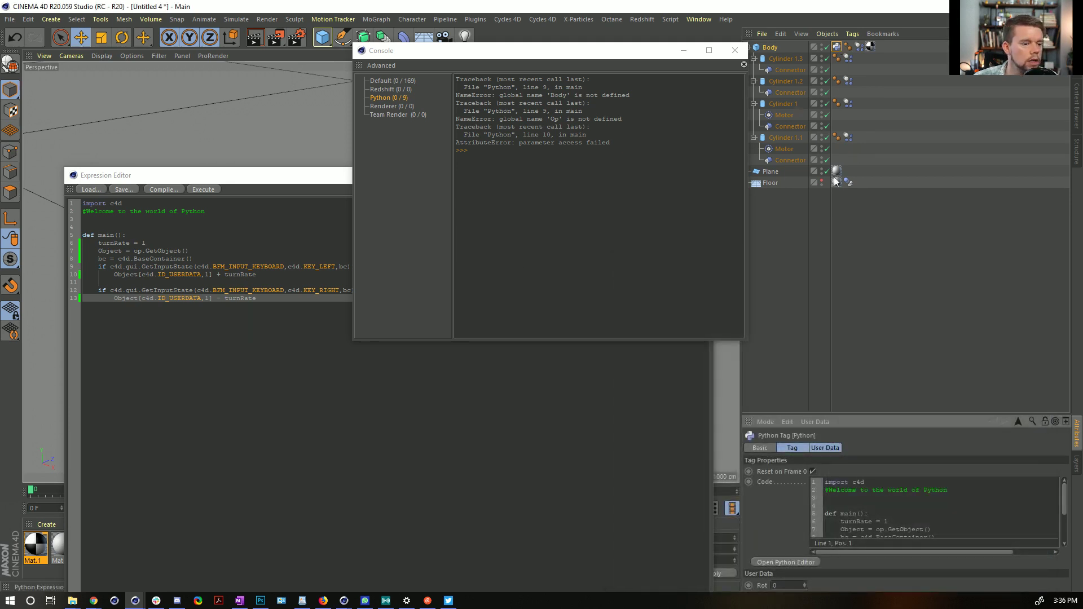
Insert the Python tag's Rot parameter into the script's empty line to check its reference syntax, and delete the inserted text.
click(820, 448)
drag(763, 470, 179, 283)
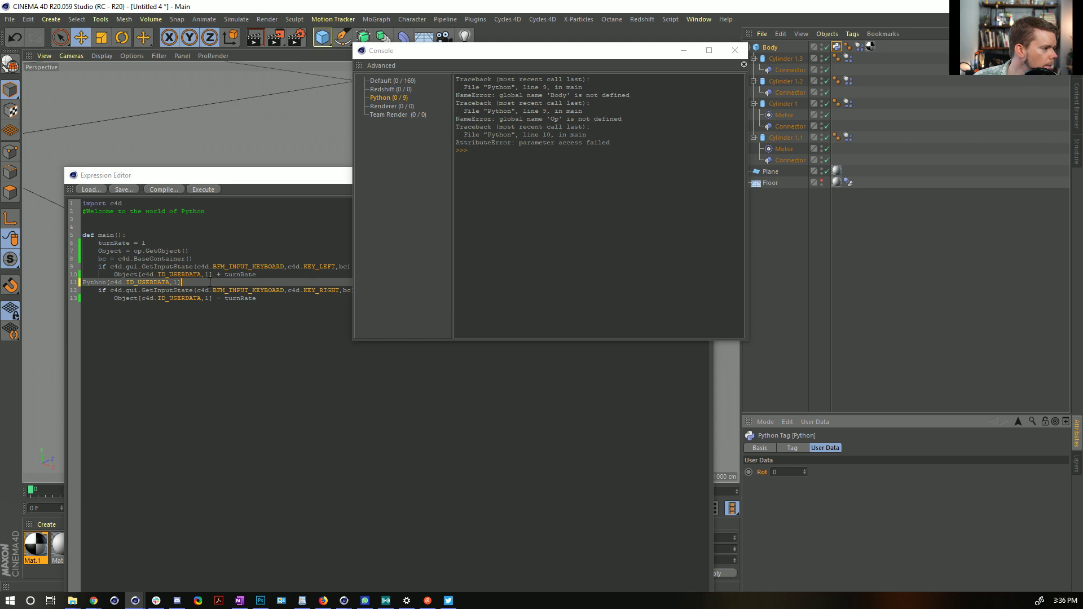
click(210, 282)
drag(210, 282, 72, 281)
key(BackSpace)
Replace Object with op in both user data lines under the key checks, and compile the script.
double_click(122, 275)
text(op)
double_click(121, 299)
text(op)
click(141, 250)
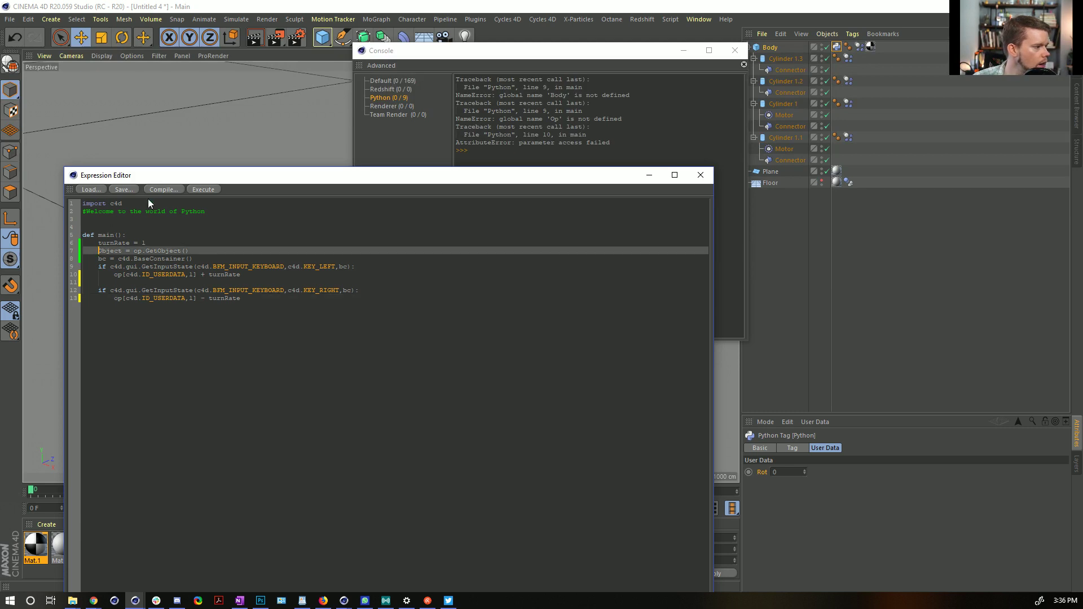
click(163, 189)
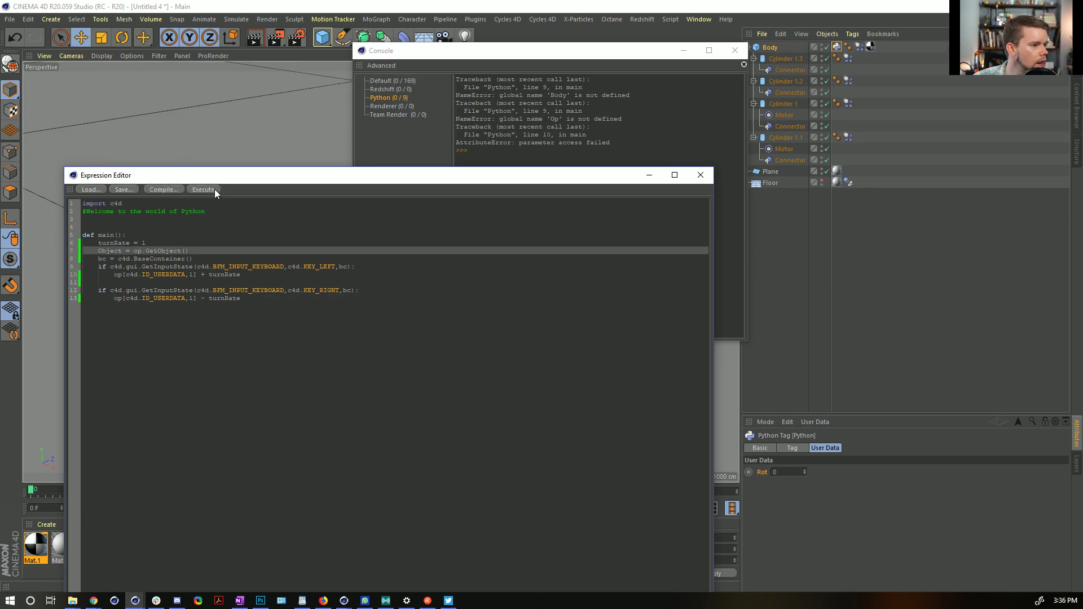
Comment out the line "Object = op.GetObject()" with # and recompile the script.
click(101, 250)
text(#)
click(165, 190)
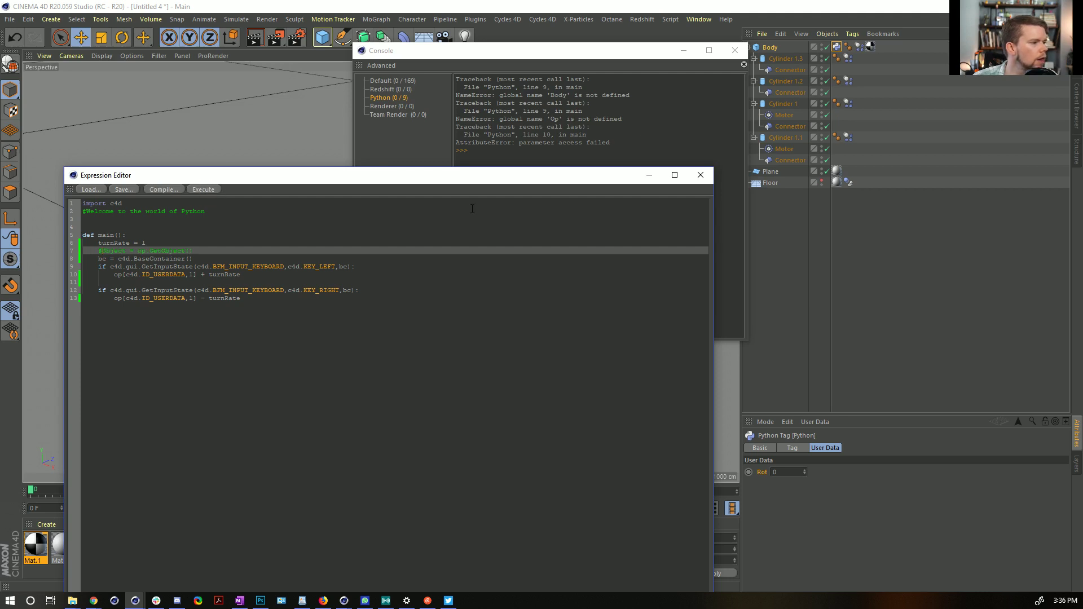
click(615, 127)
Select the Python tag, close the Console, move the Expression Editor clear of the viewport and play the car simulation.
click(837, 48)
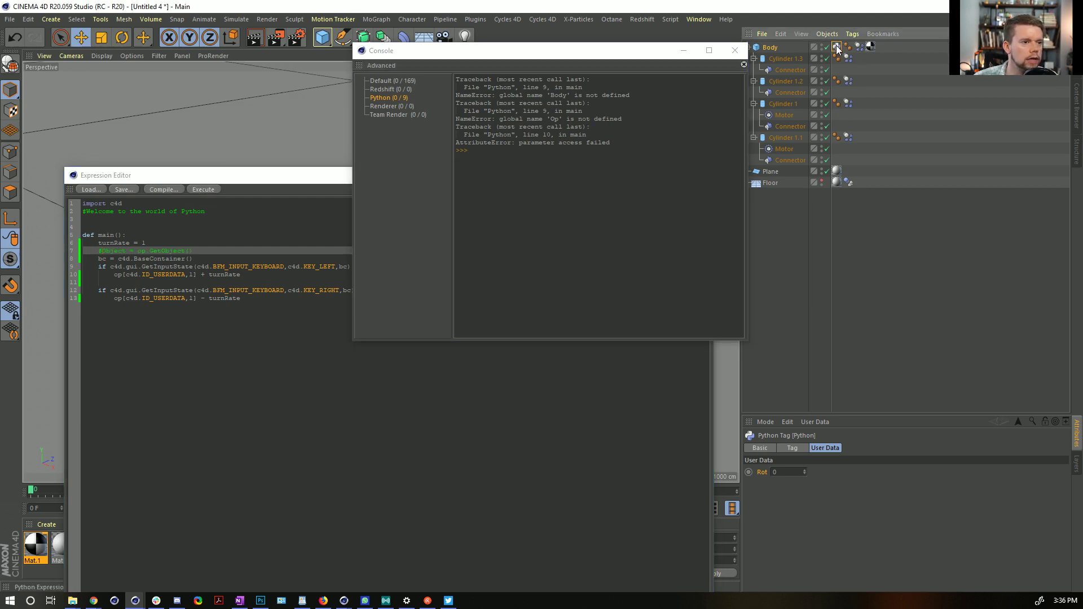
click(735, 50)
drag(590, 183, 580, 548)
click(520, 508)
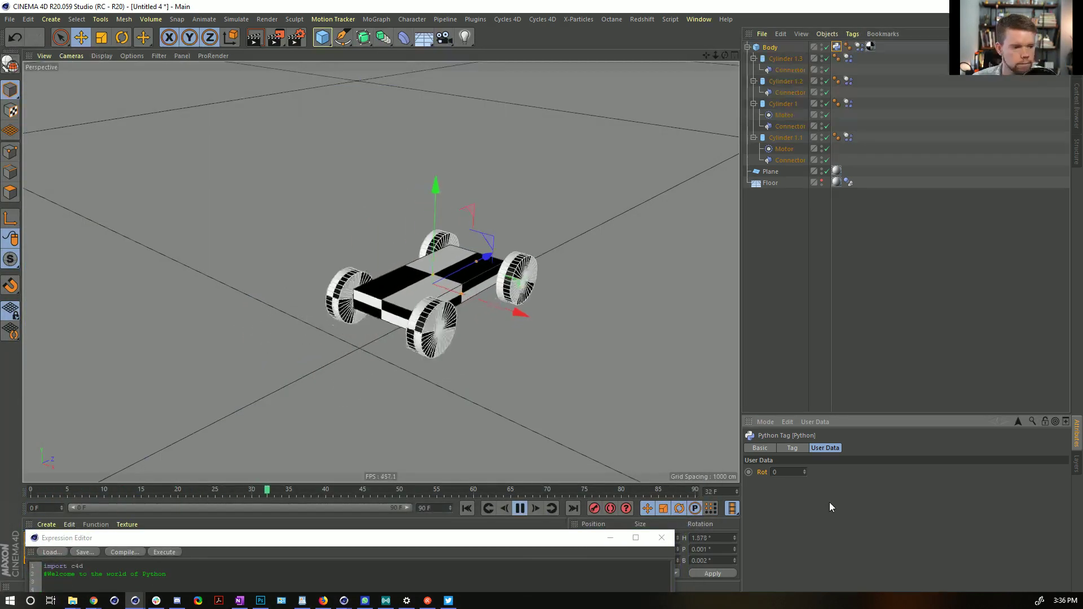
Turn the line under the left key check into the assignment op[c4d.ID_USERDATA,1] = op[c4d.ID_USERDATA,1] + turnRate.
drag(537, 543, 530, 105)
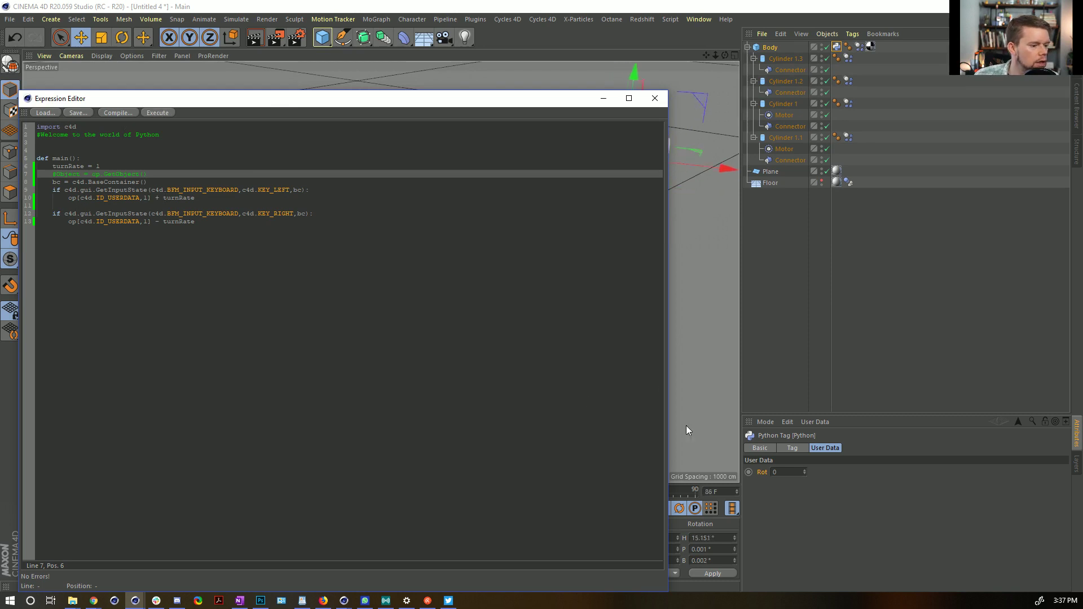
drag(461, 99, 516, 110)
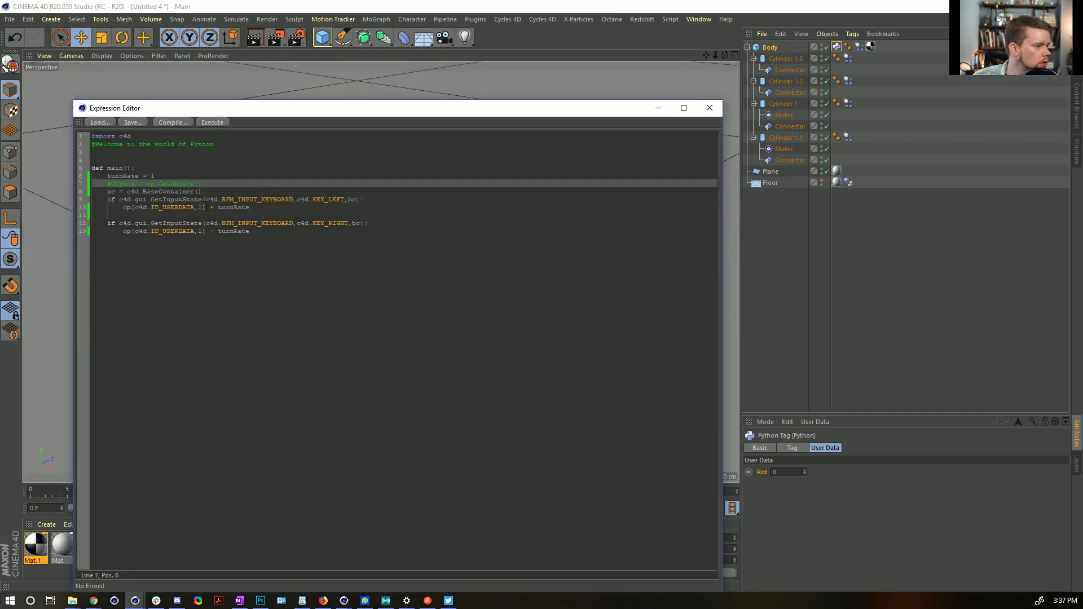
drag(202, 208, 149, 209)
drag(207, 207, 125, 210)
key(ctrl+c)
click(126, 208)
key(ctrl+v)
text(=)
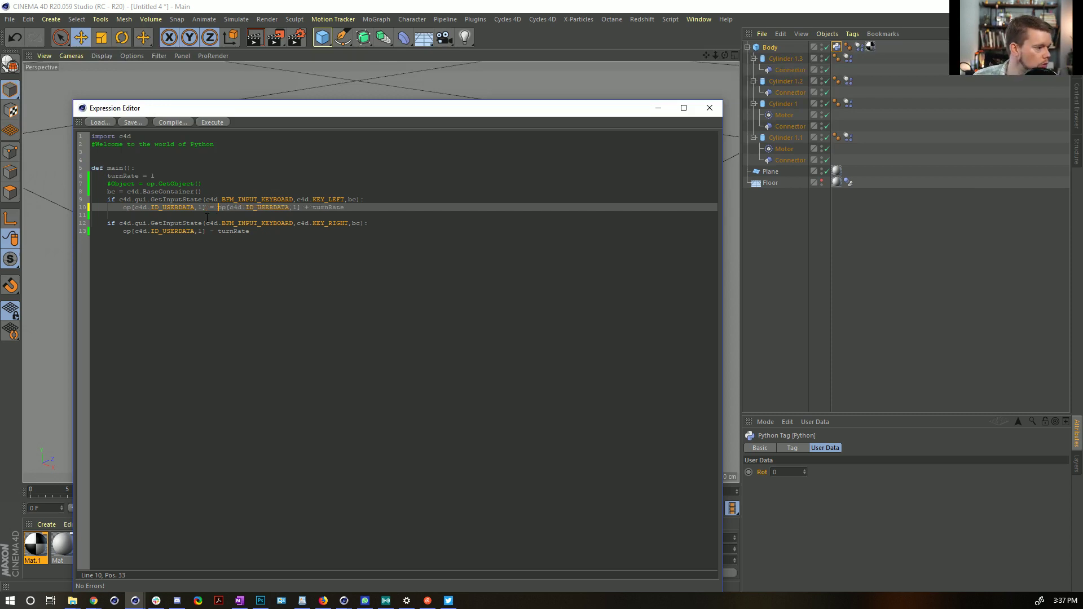
Assign the right key check's result with op[c4d.ID_USERDATA,1] = op[c4d.ID_USERDATA,1] - turnRate, and compile the script.
click(125, 232)
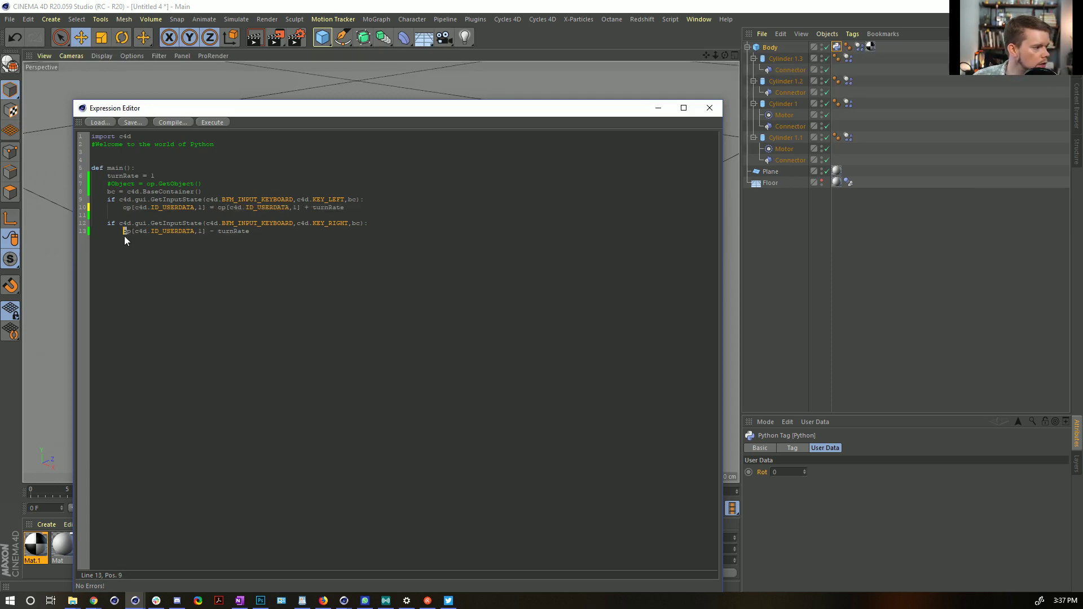
key(ctrl+v)
text(=)
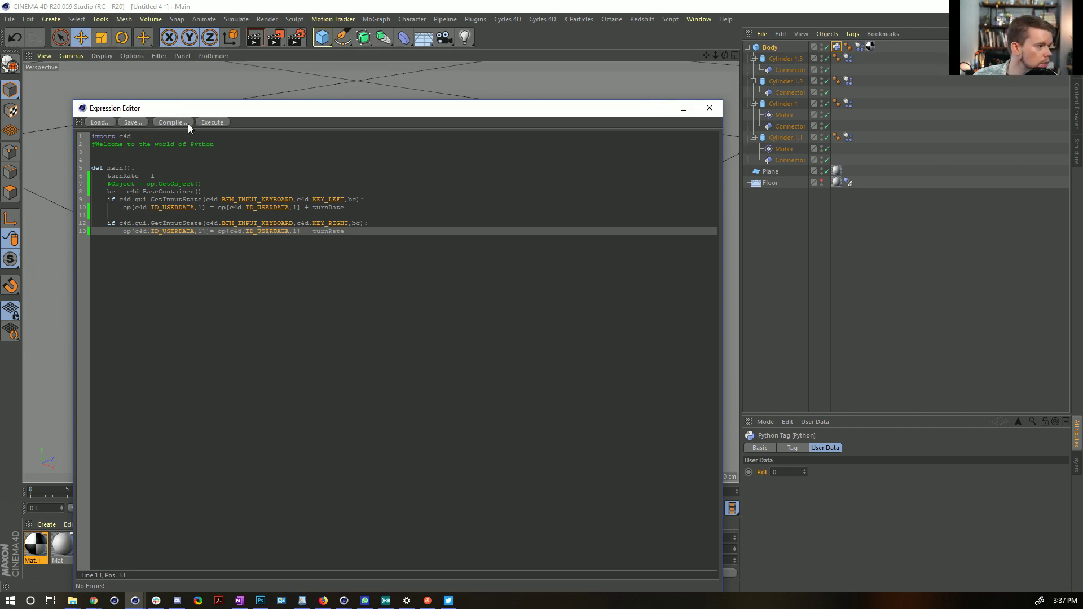
Play the car simulation clear of the Expression Editor, and open the Console and clear its Python log.
drag(314, 114, 374, 541)
click(519, 508)
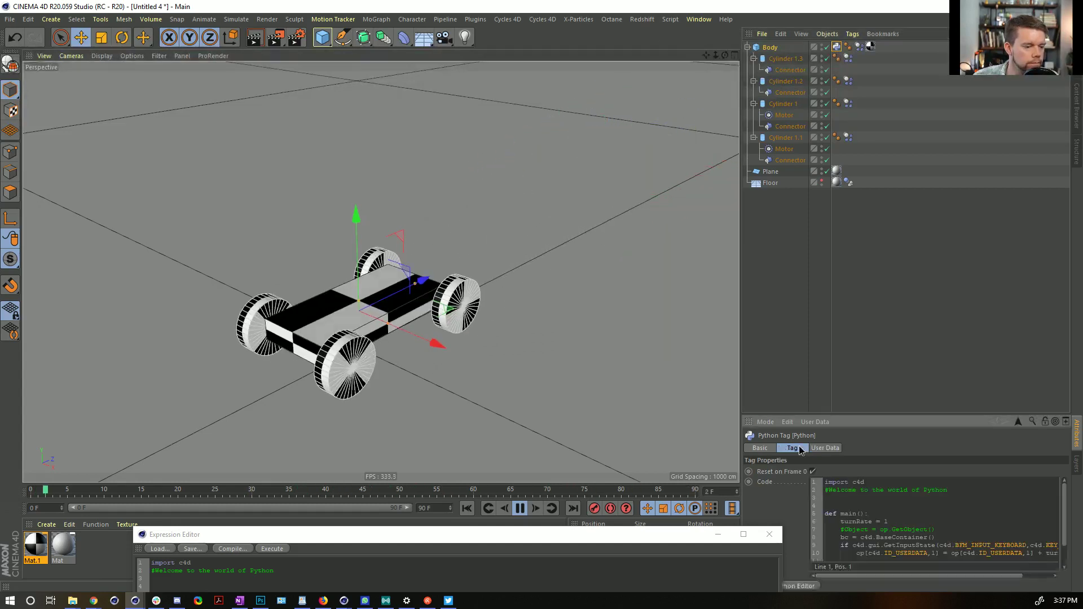
click(642, 20)
mouse_move(670, 19)
click(685, 50)
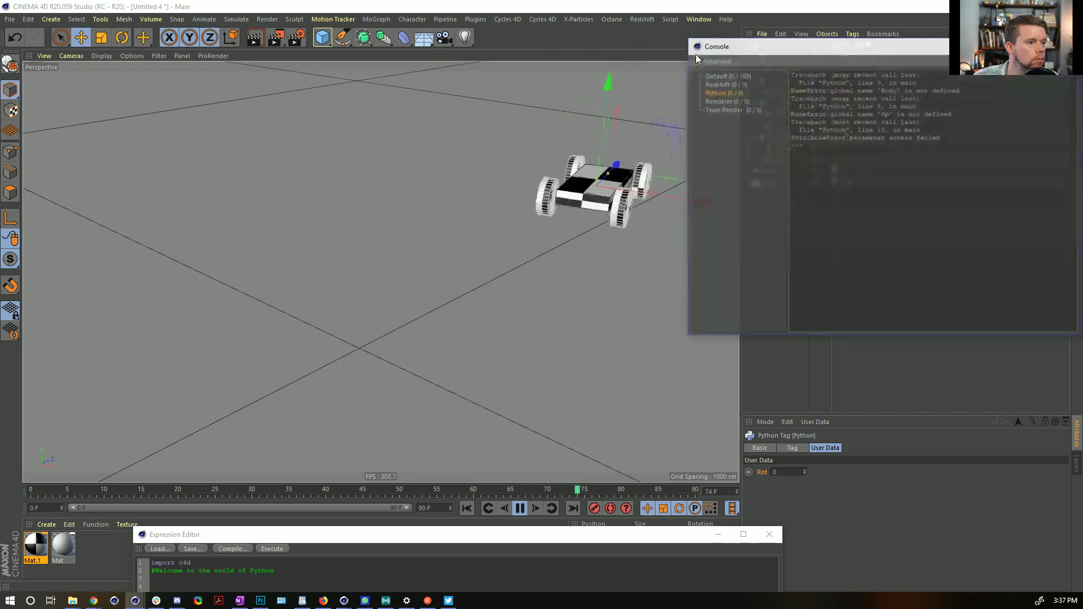
drag(768, 49, 380, 62)
click(331, 70)
click(347, 84)
Execute the key check script and close the Expression Editor, keeping the Console open.
drag(482, 543, 386, 125)
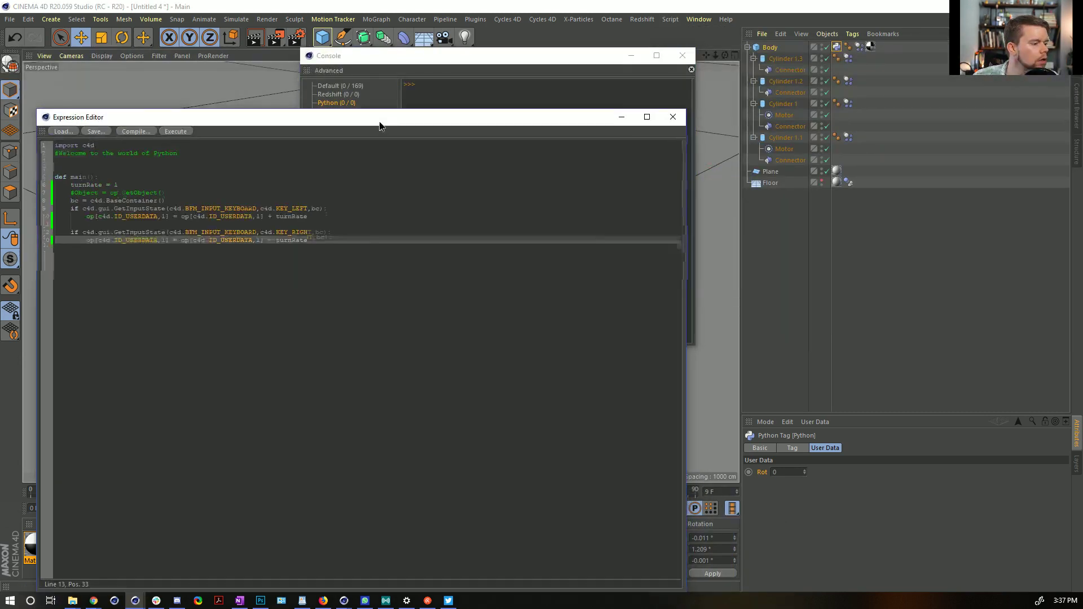
click(179, 132)
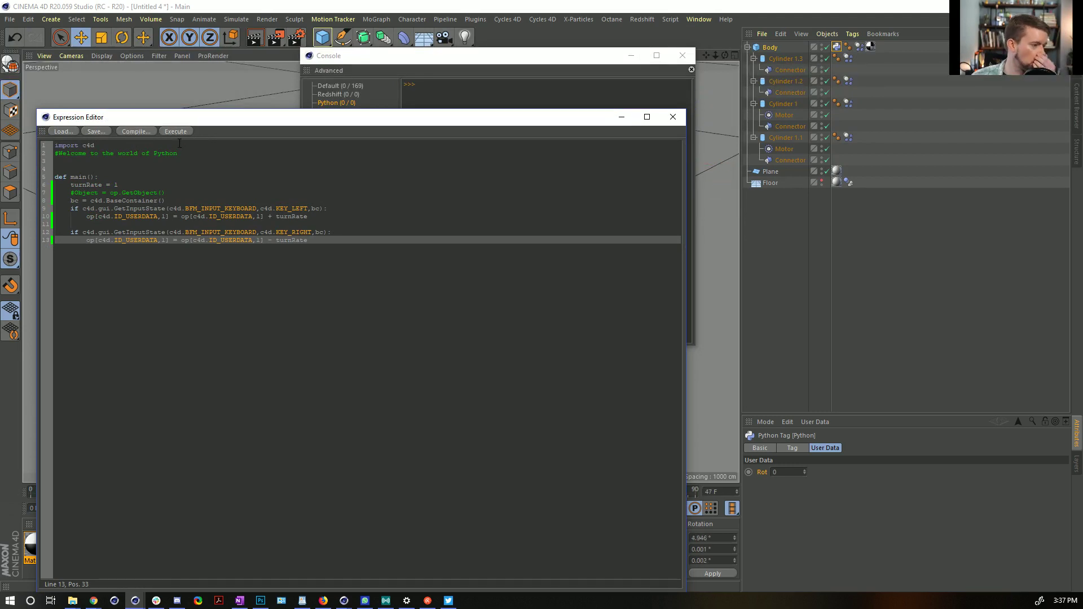
click(148, 184)
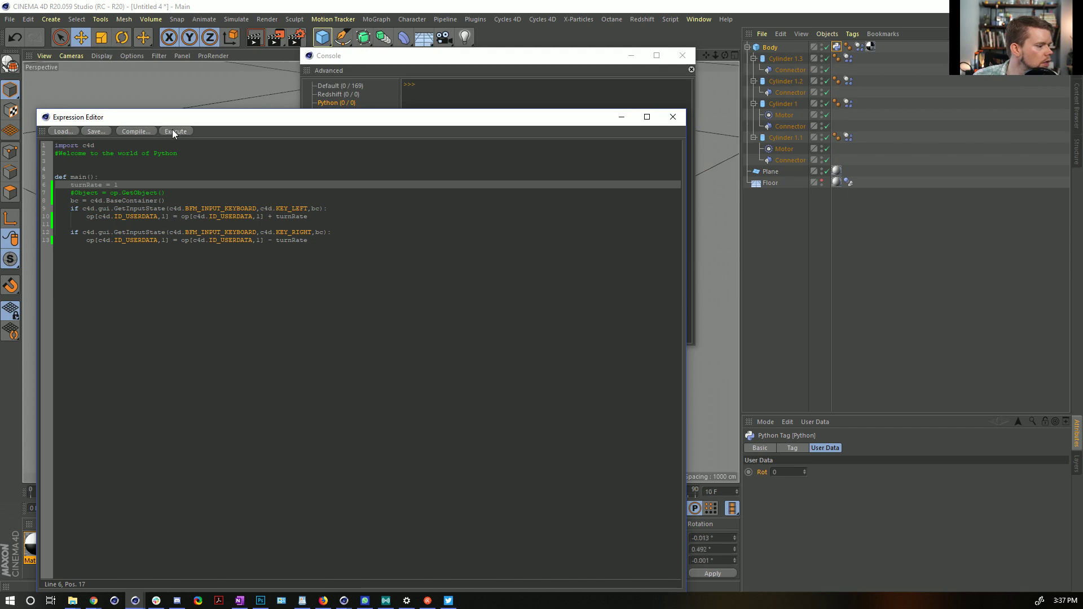
click(673, 117)
drag(588, 61, 318, 119)
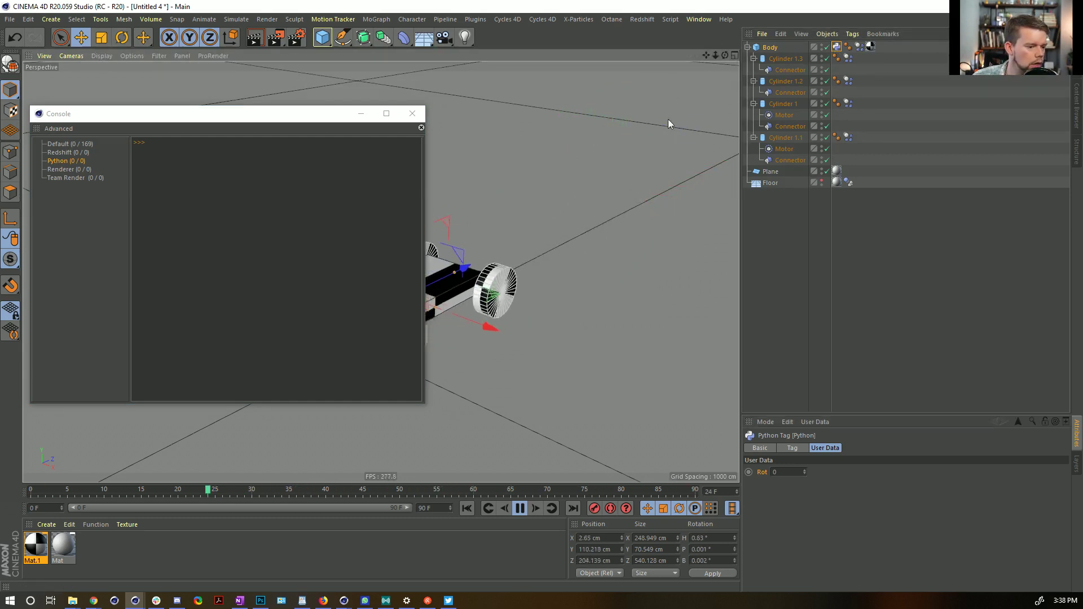
Replay the car simulation from frame 0 to test the arrow keys against the Rot value, and rewind it.
click(519, 508)
click(467, 508)
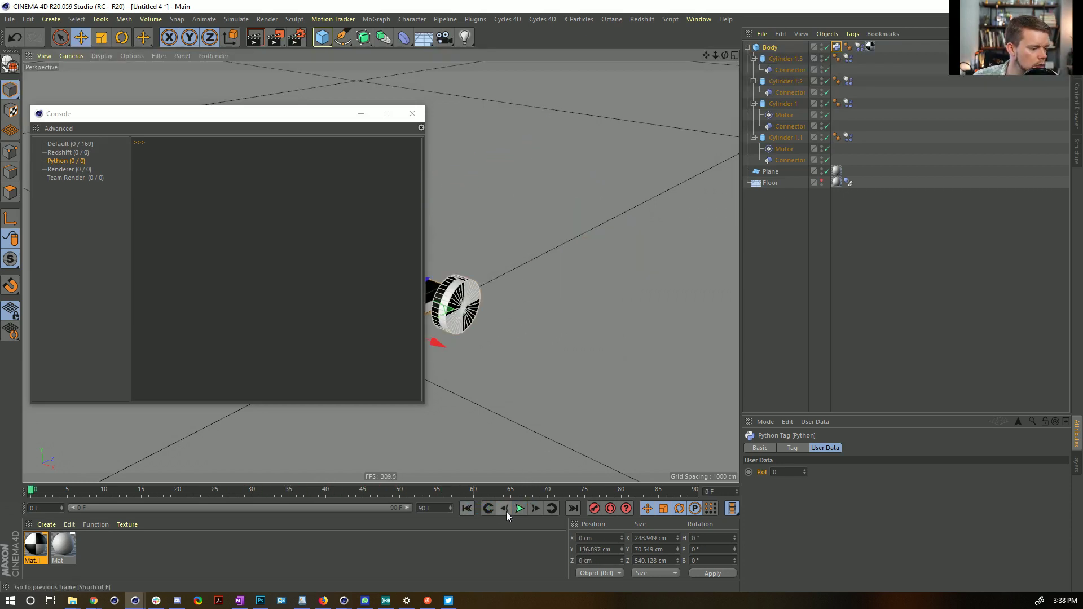
click(518, 508)
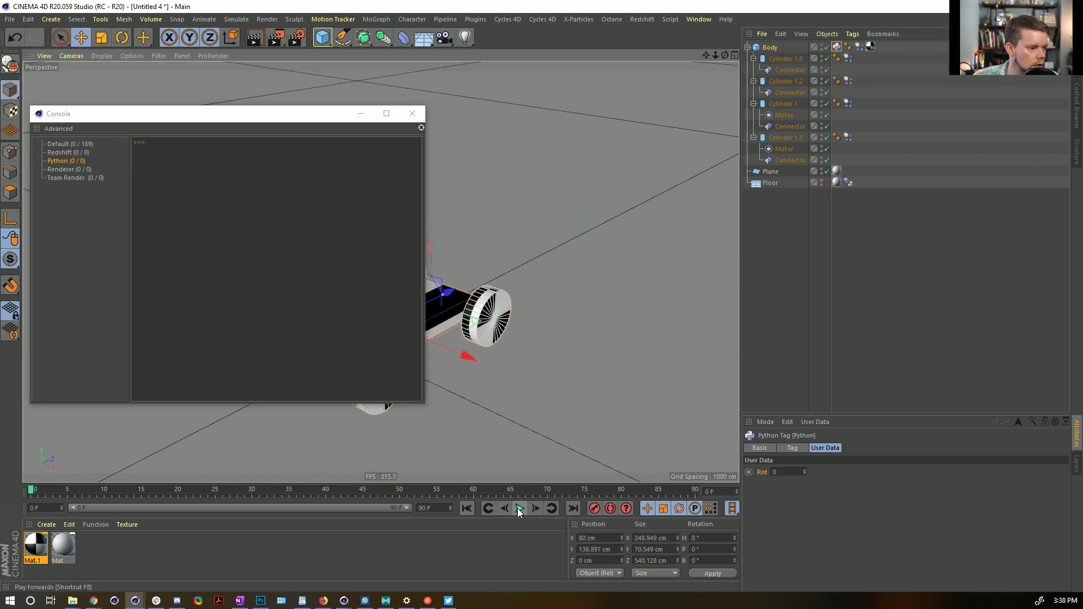
click(519, 508)
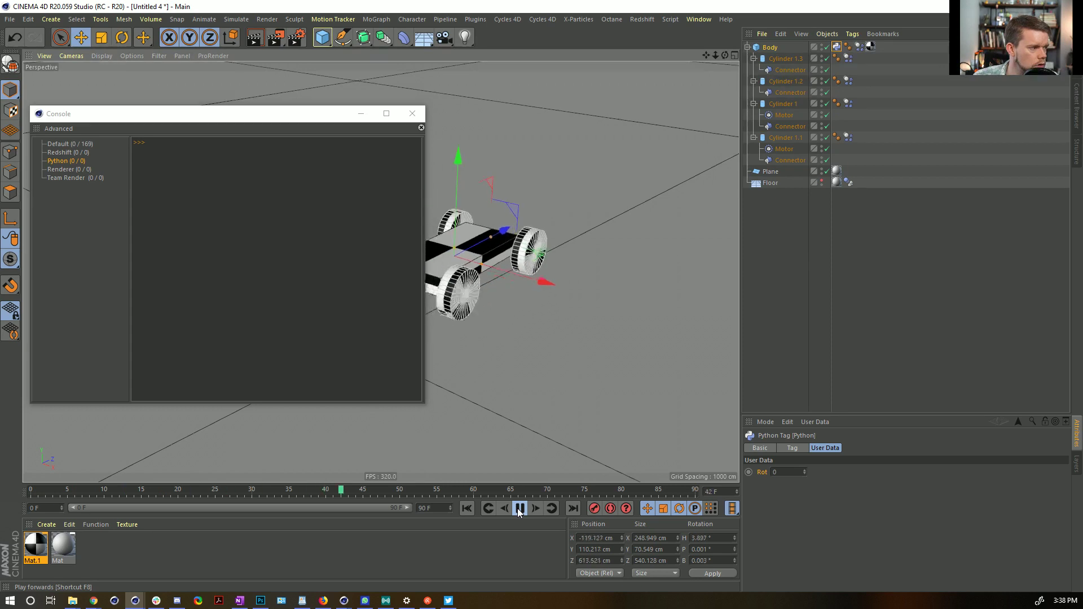
click(519, 509)
click(468, 508)
Check the Console's Default and Renderer logs and run the simulation briefly.
click(77, 145)
click(74, 169)
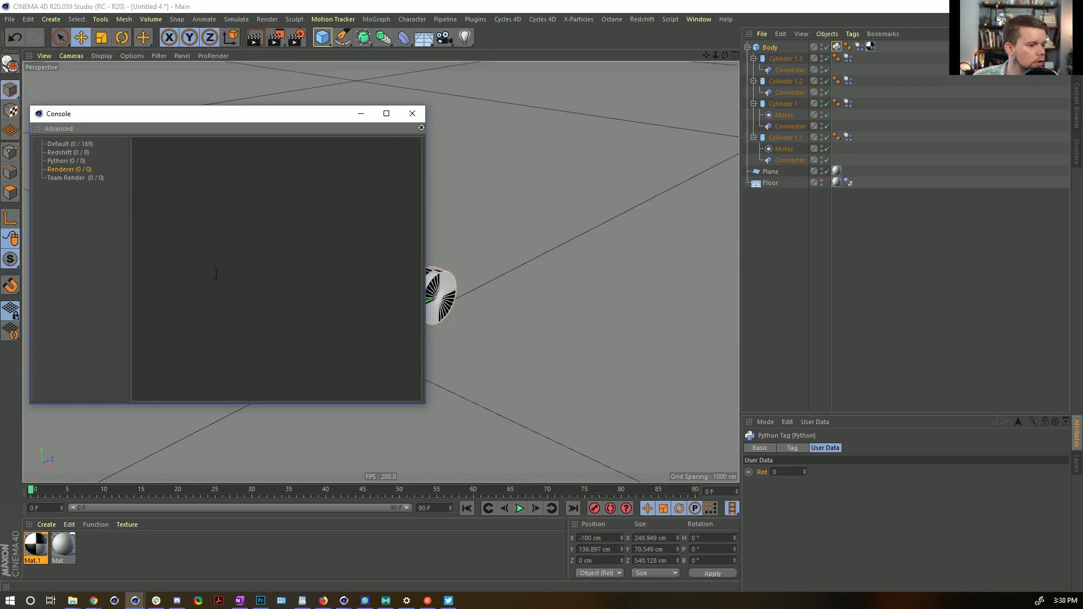
click(519, 508)
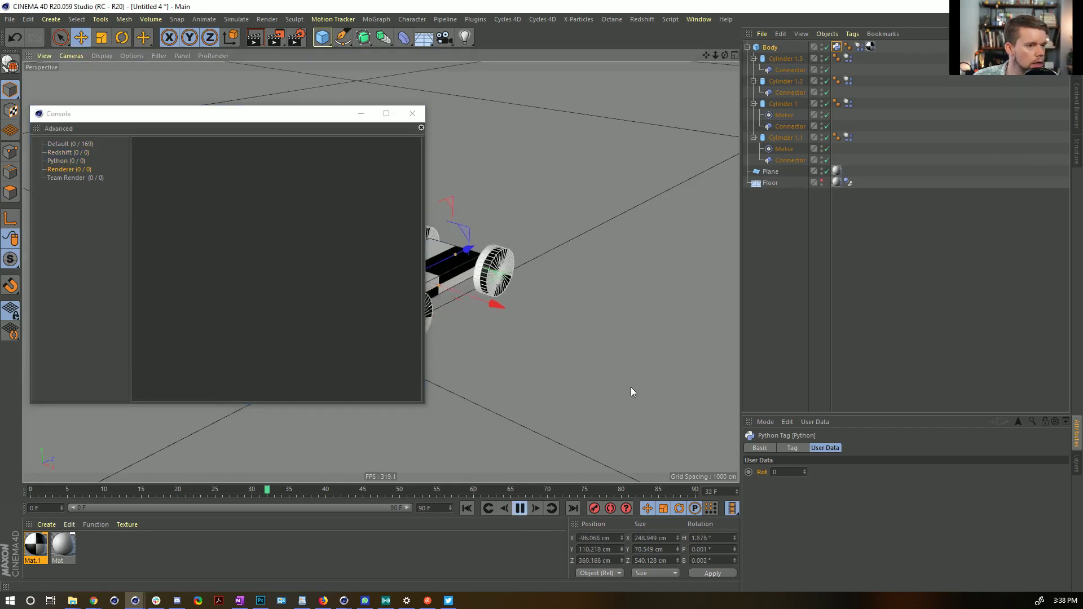
click(519, 510)
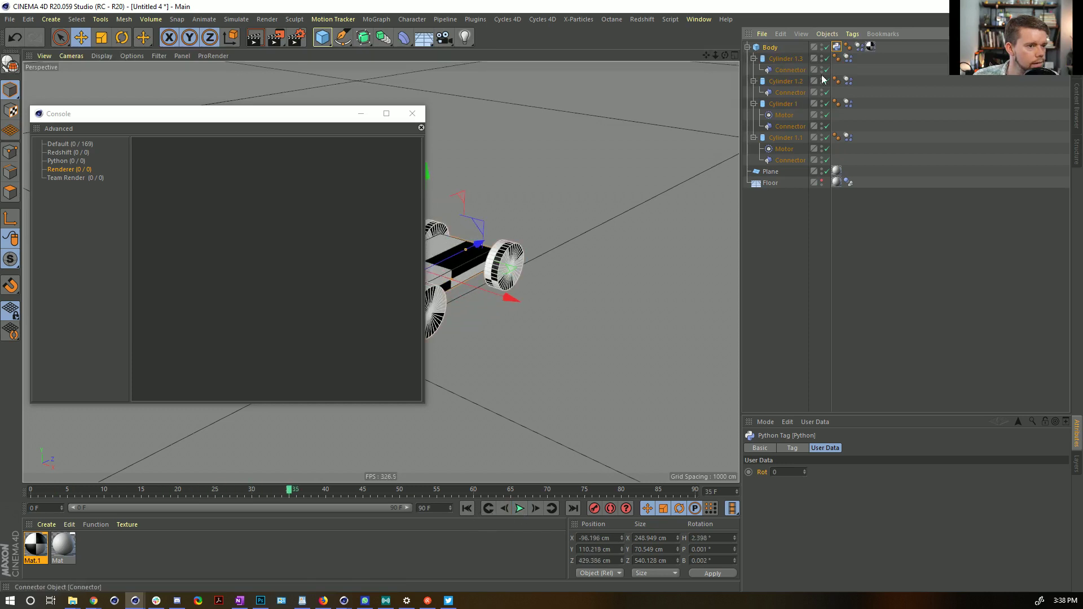
Reopen the Python tag's script and add print "Left" directly under the left key check.
double_click(836, 47)
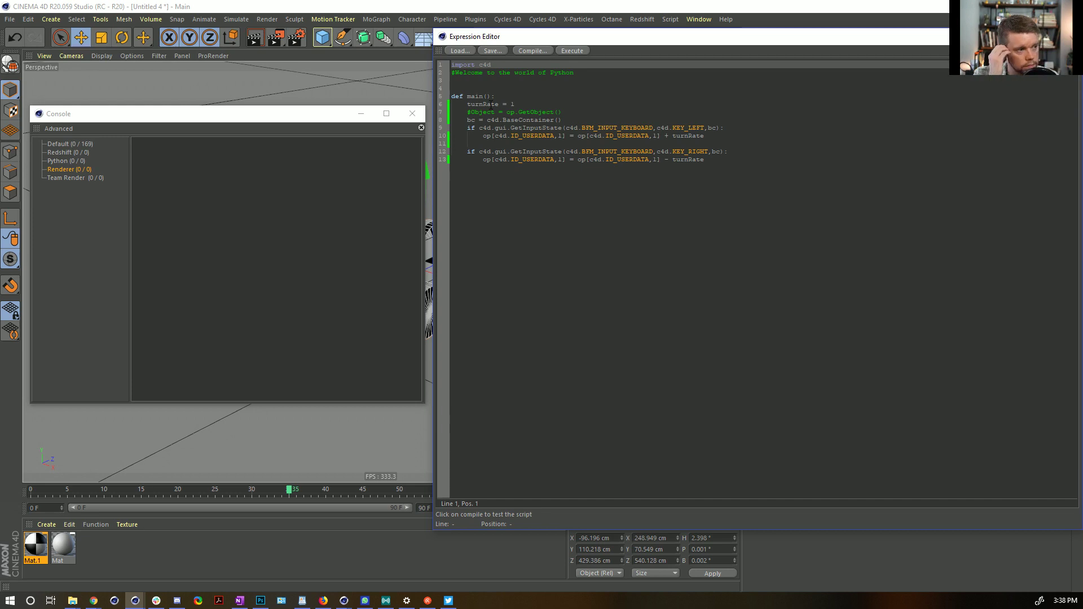
click(736, 127)
key(Return)
text(print "Left)
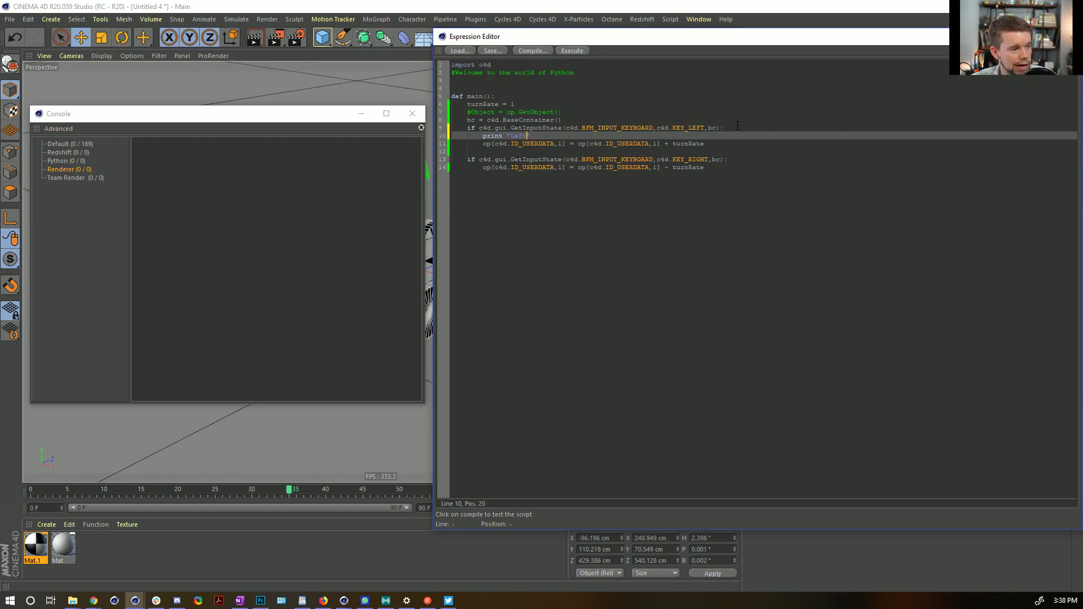
Add Print "Right" after the right key check's user data line and compile the script.
click(715, 167)
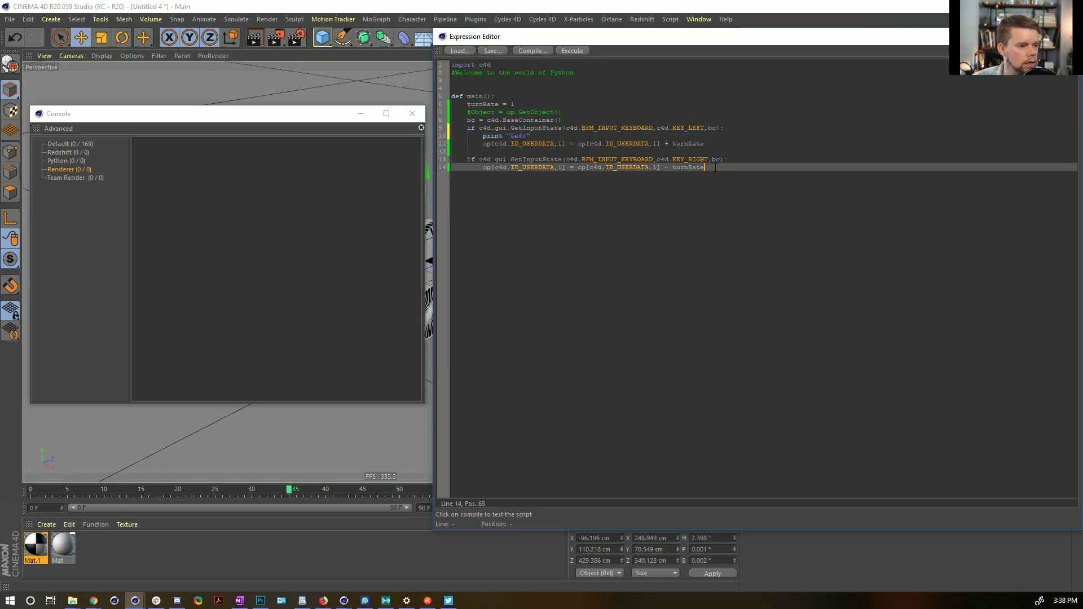
key(Return)
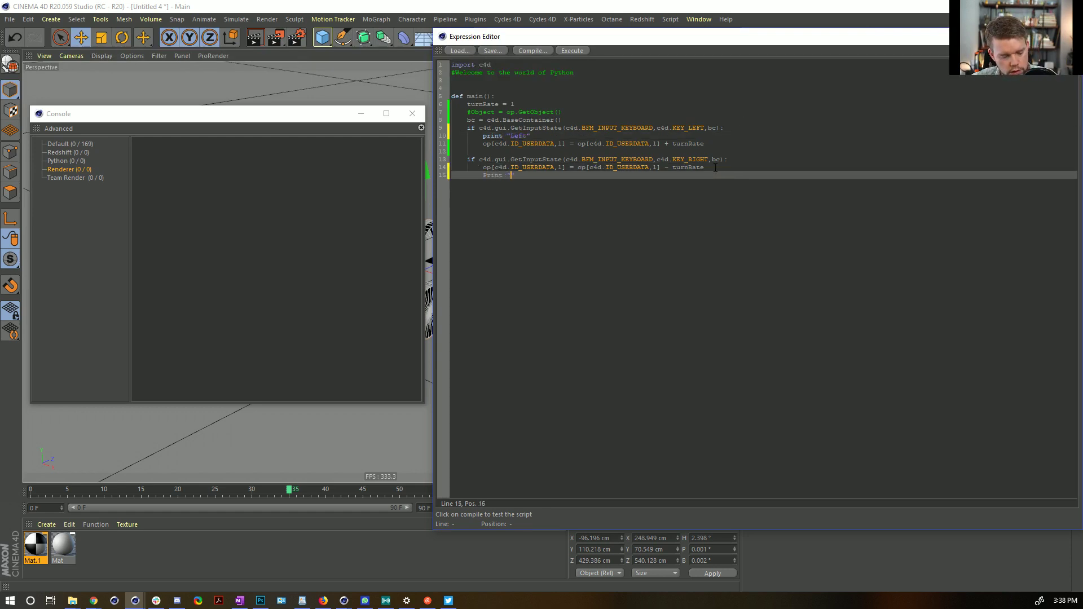
click(531, 53)
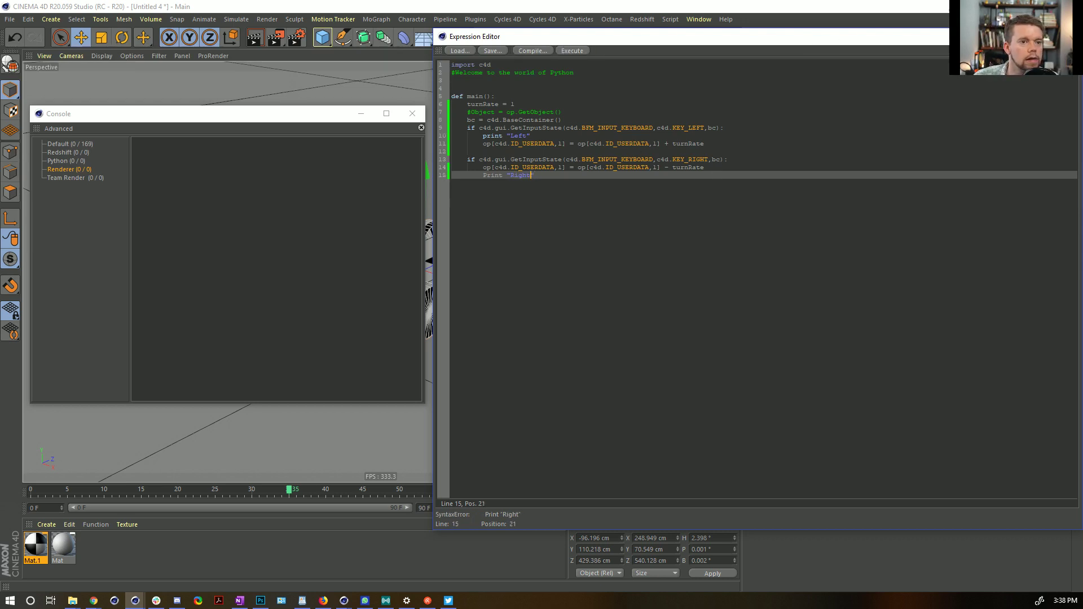
Close the Expression Editor and play the simulation while watching the Console's Python log.
click(1068, 37)
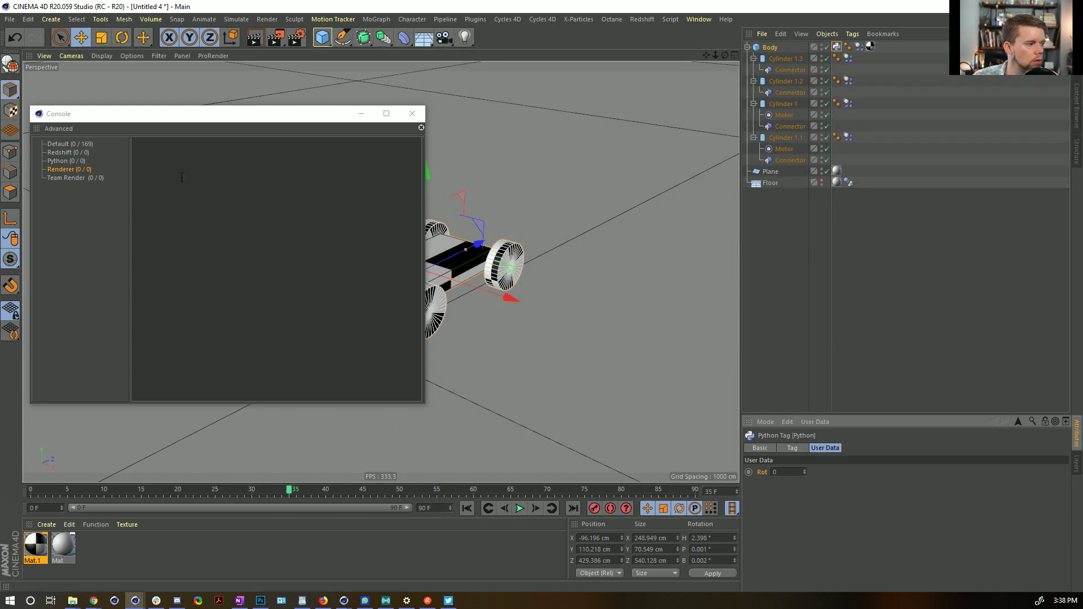
click(89, 161)
click(519, 508)
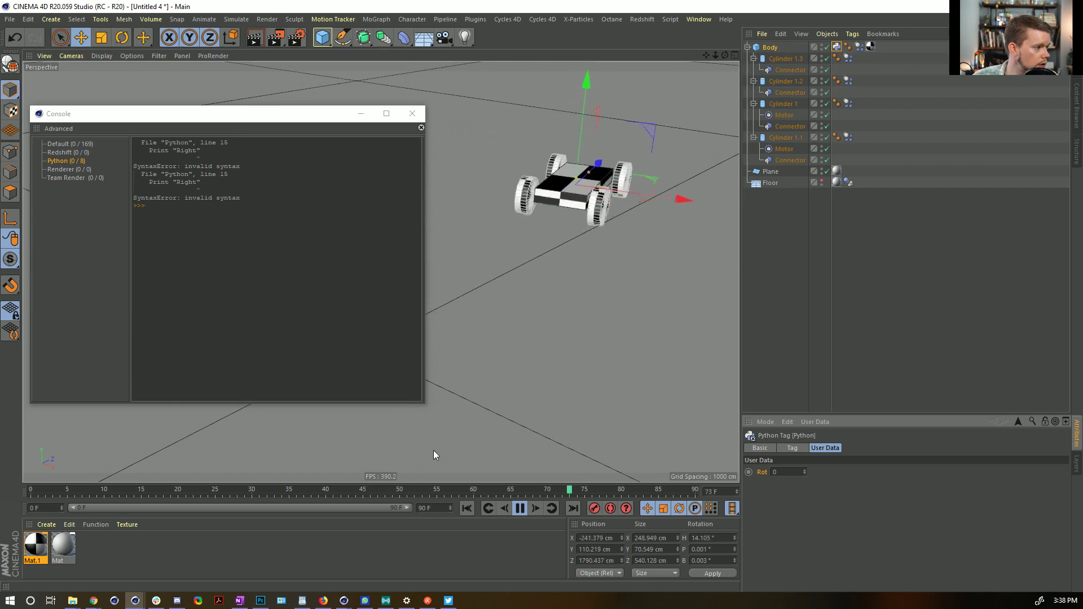
click(518, 510)
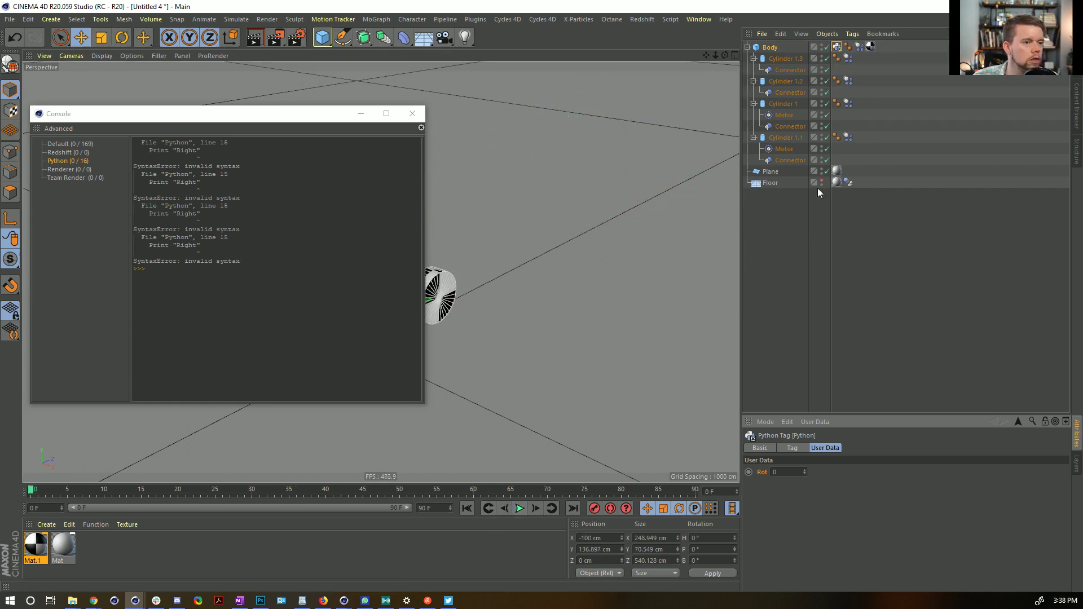
Reopen the Python tag's script and examine the "Left" and "Right" print lines against the logged syntax error.
click(837, 49)
double_click(837, 49)
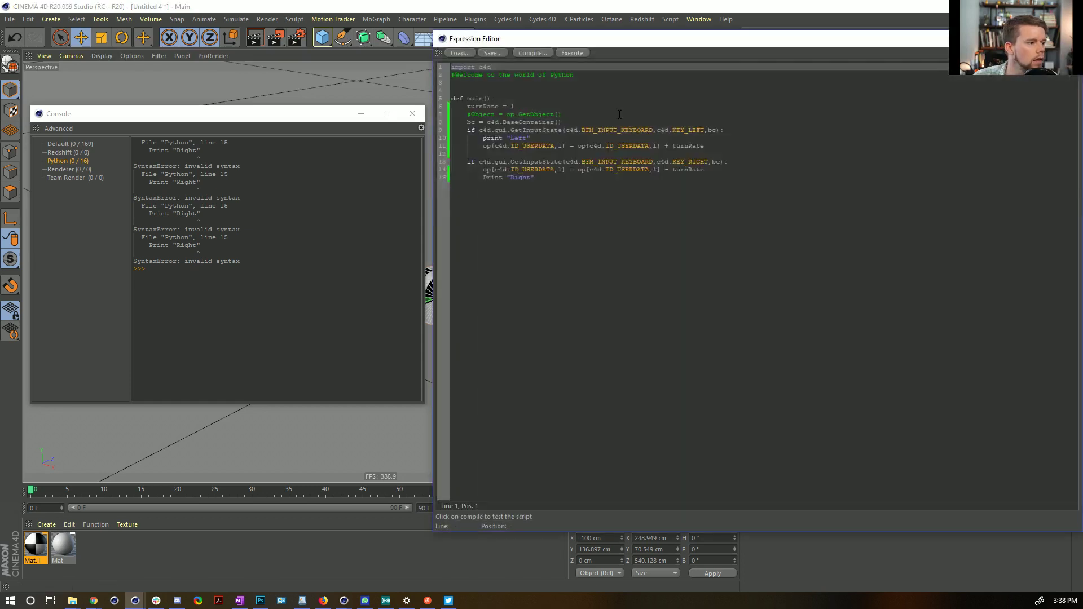
click(545, 137)
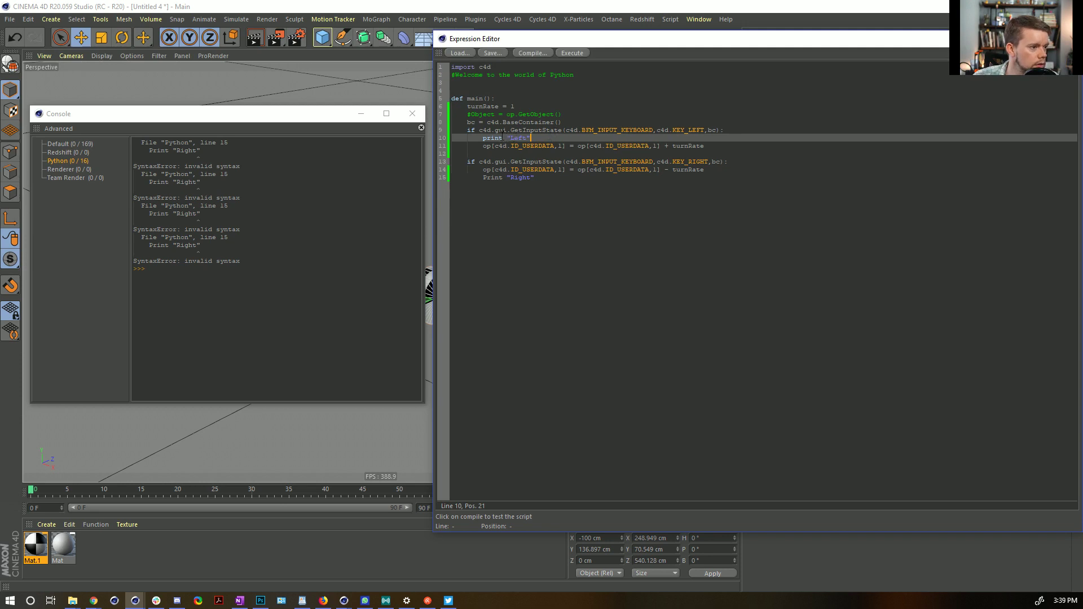
drag(511, 133, 516, 137)
click(548, 133)
click(588, 135)
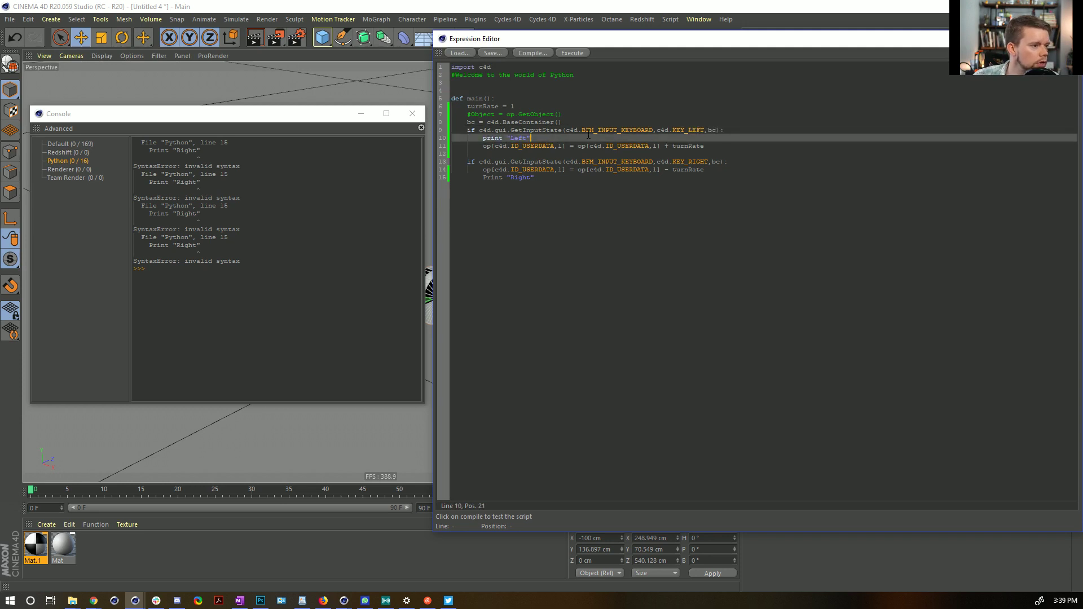
click(542, 177)
click(510, 171)
click(510, 176)
drag(550, 138, 494, 140)
click(526, 171)
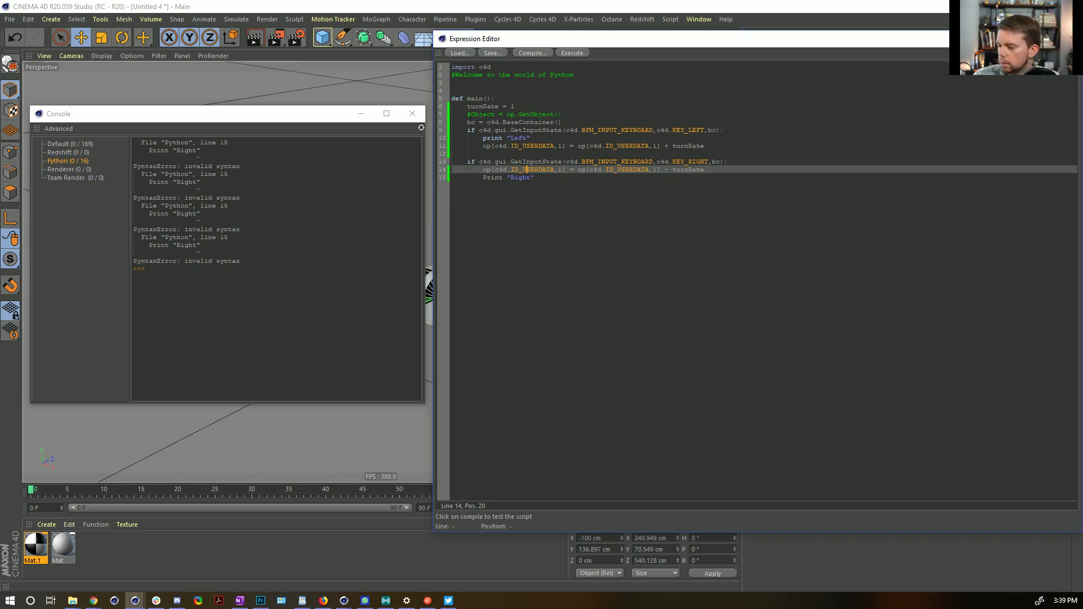
Close the Expression Editor and the Console, and replay the car simulation briefly before rewinding to frame 0.
click(427, 600)
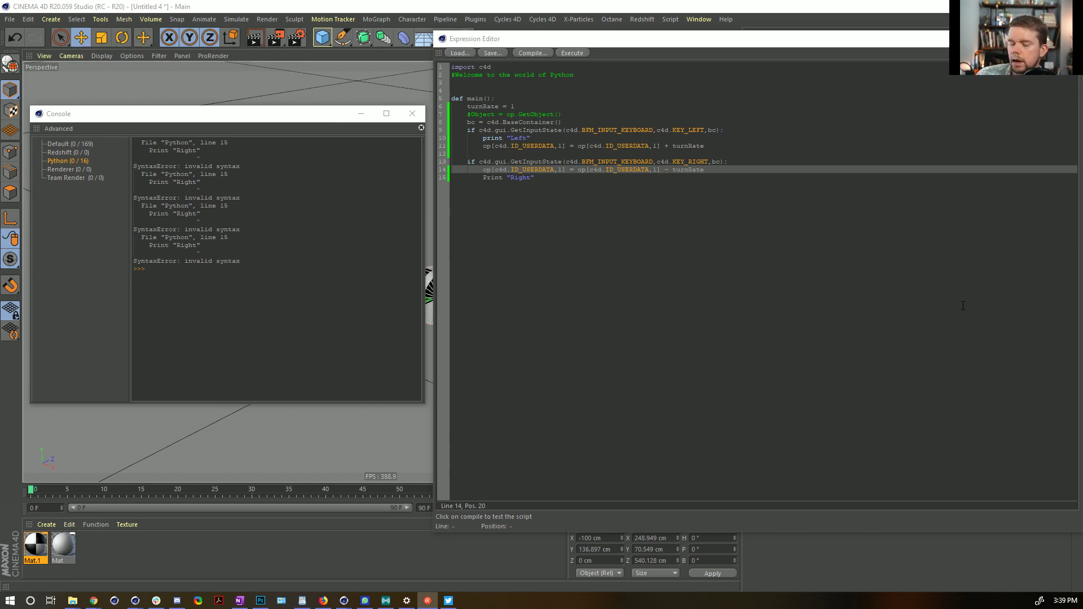
drag(705, 41, 389, 42)
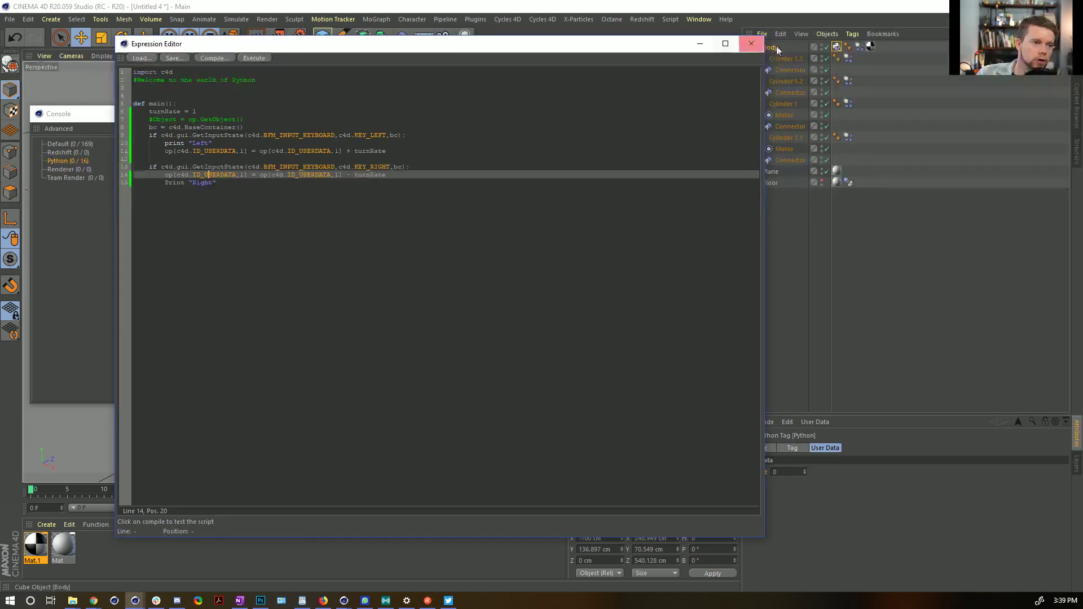
click(752, 41)
click(412, 113)
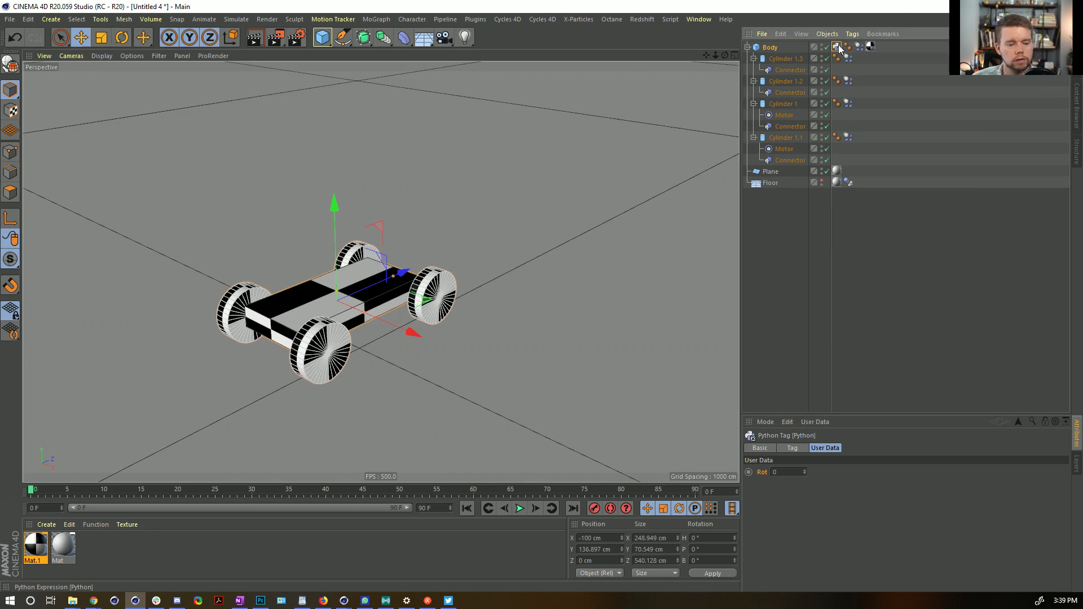
click(519, 509)
click(520, 508)
click(466, 508)
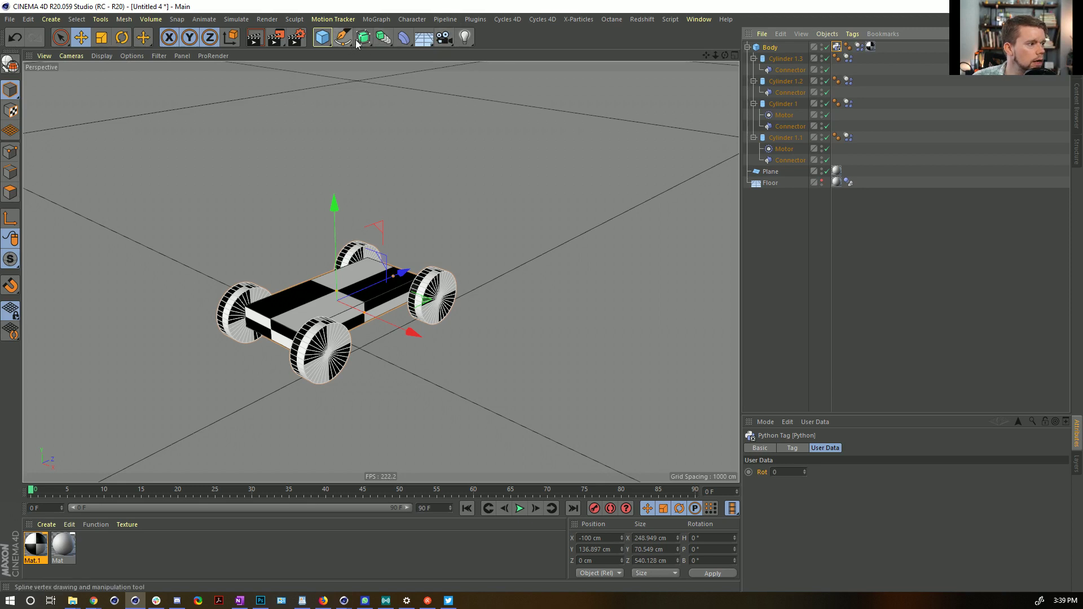
Add a Torus primitive to the scene.
click(322, 37)
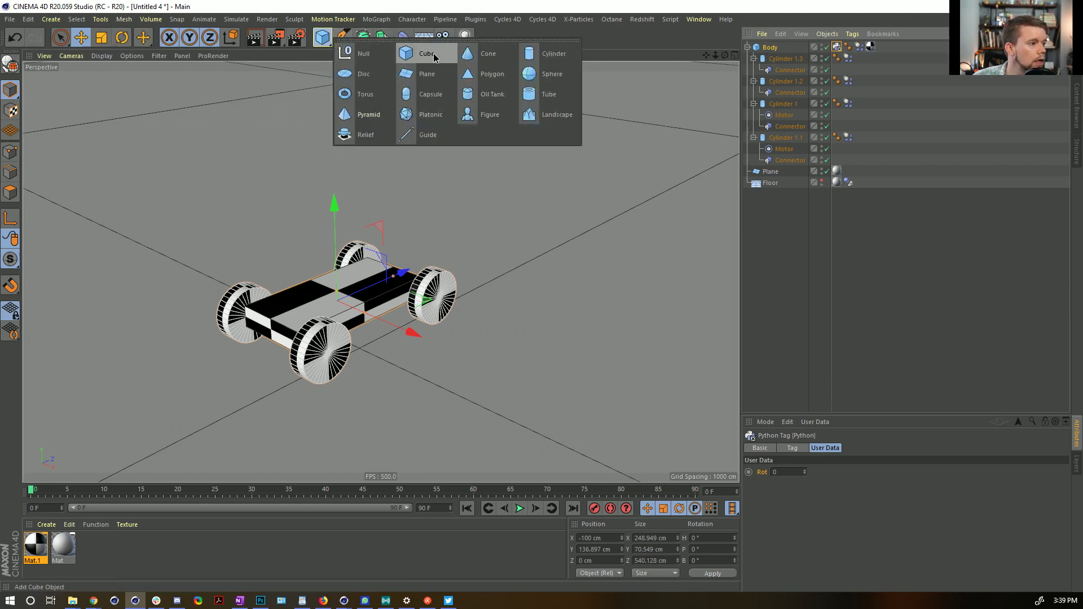
click(370, 95)
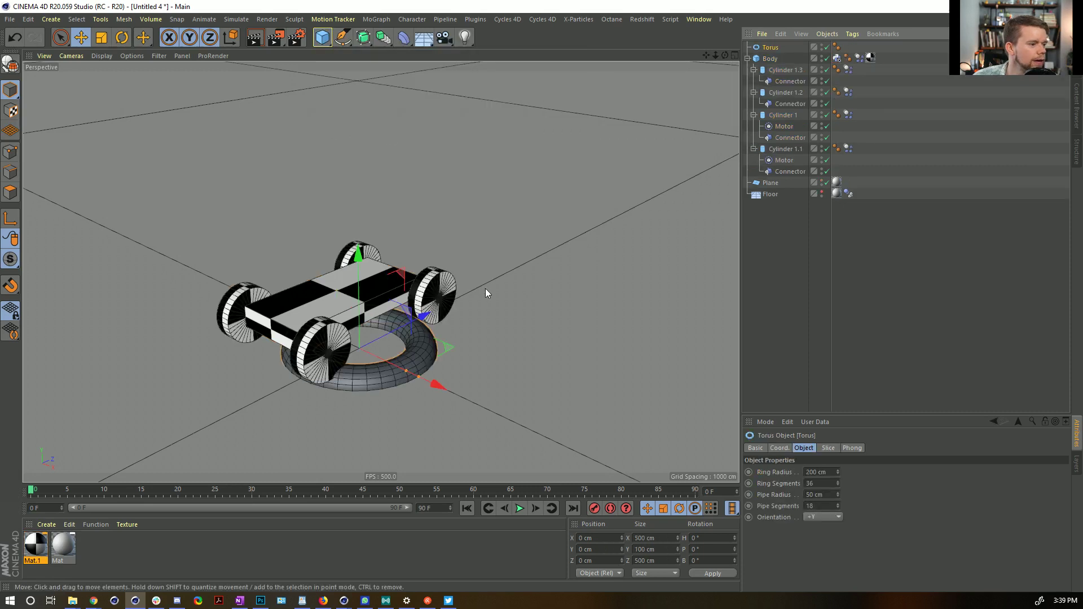
Set the torus orientation to -Z and set the car Body's X position to 0 cm.
scroll(818, 517, down, 3)
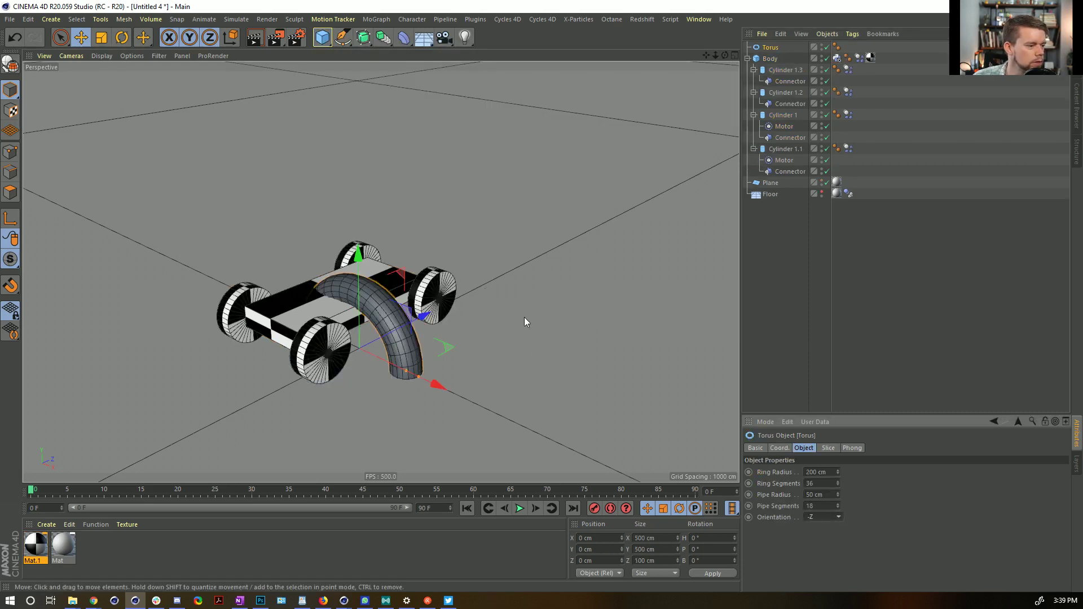
click(770, 58)
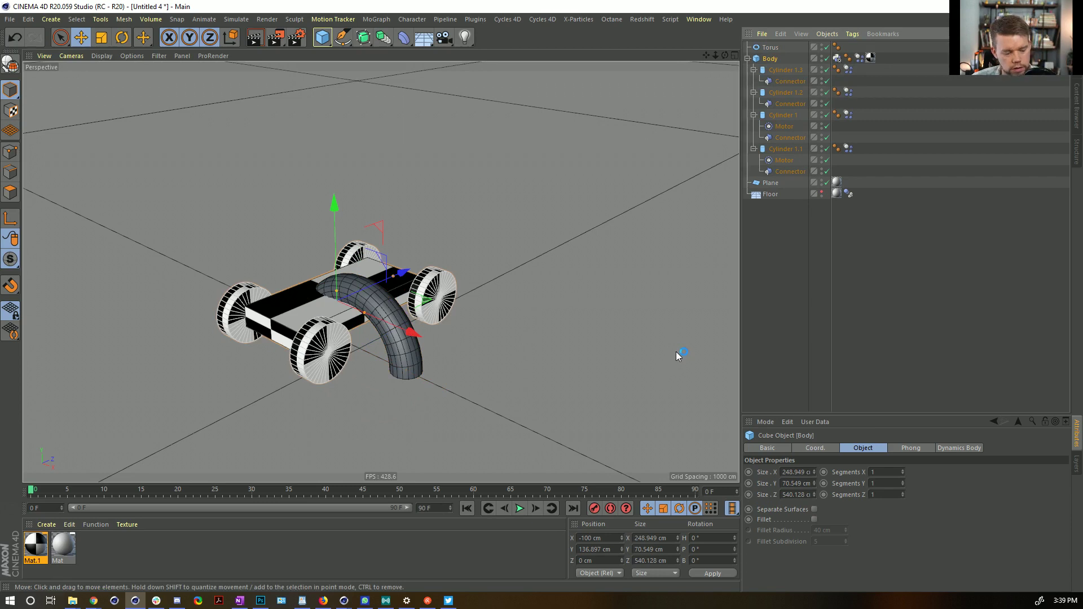
click(588, 537)
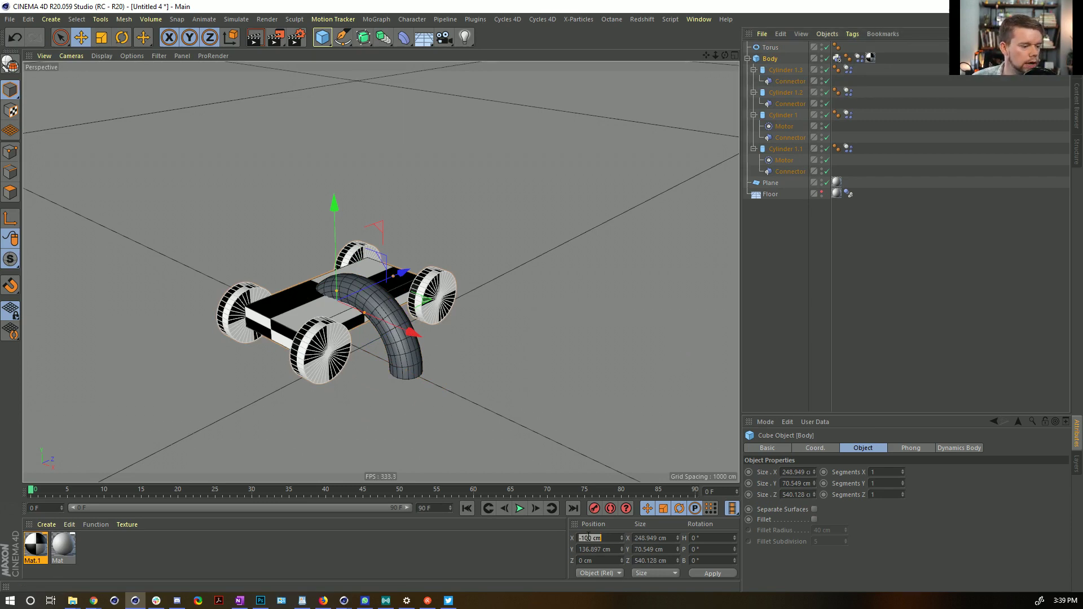
text(0)
key(Return)
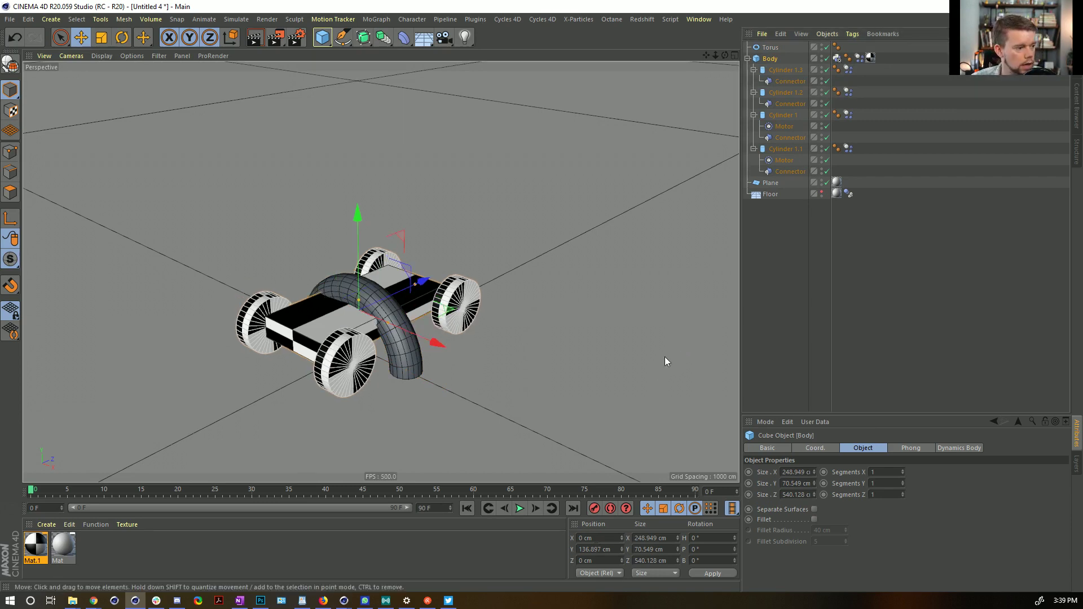
Scale the torus to about 33% and move it above the front end of the car body, at about Y 269 cm and Z 219 cm.
click(770, 48)
key(t)
drag(614, 210, 474, 215)
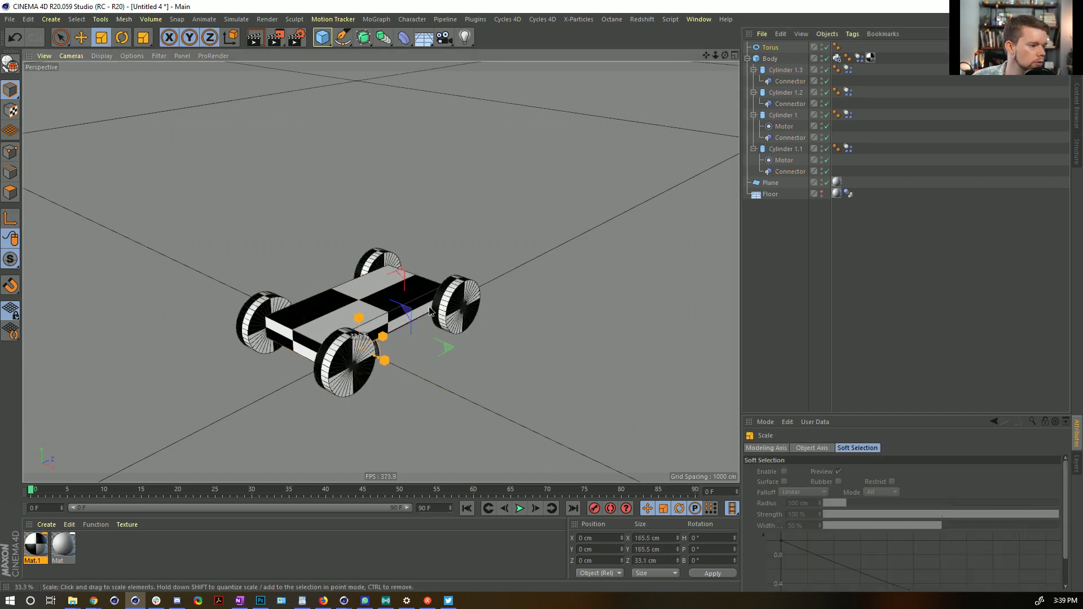
key(e)
drag(408, 312, 449, 188)
Create a new material, apply it to the torus, and colour it red with 100% saturation.
double_click(120, 555)
drag(43, 546, 656, 59)
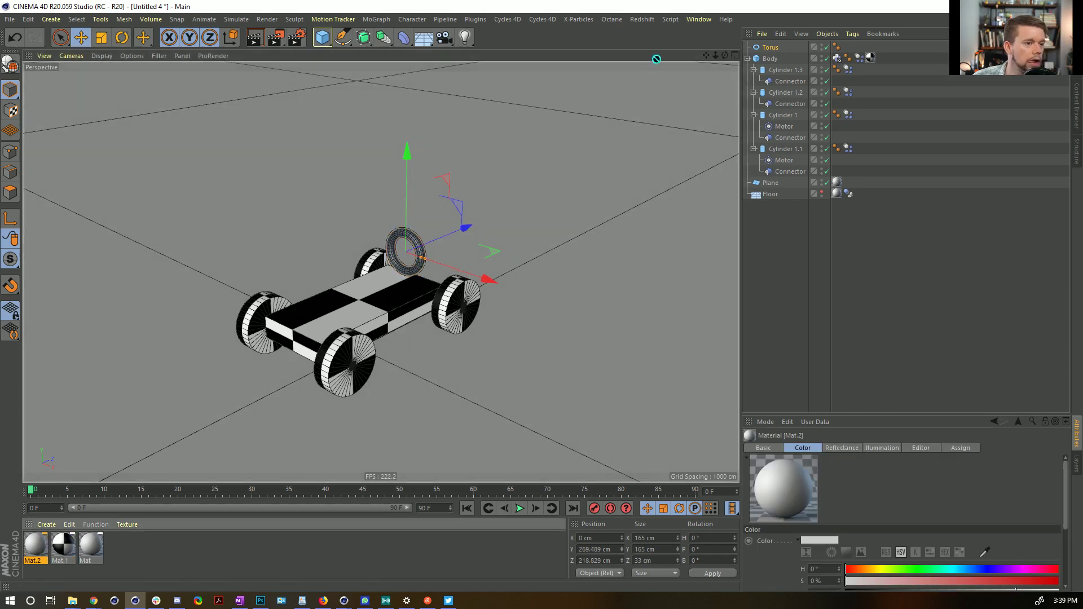
drag(768, 51, 769, 48)
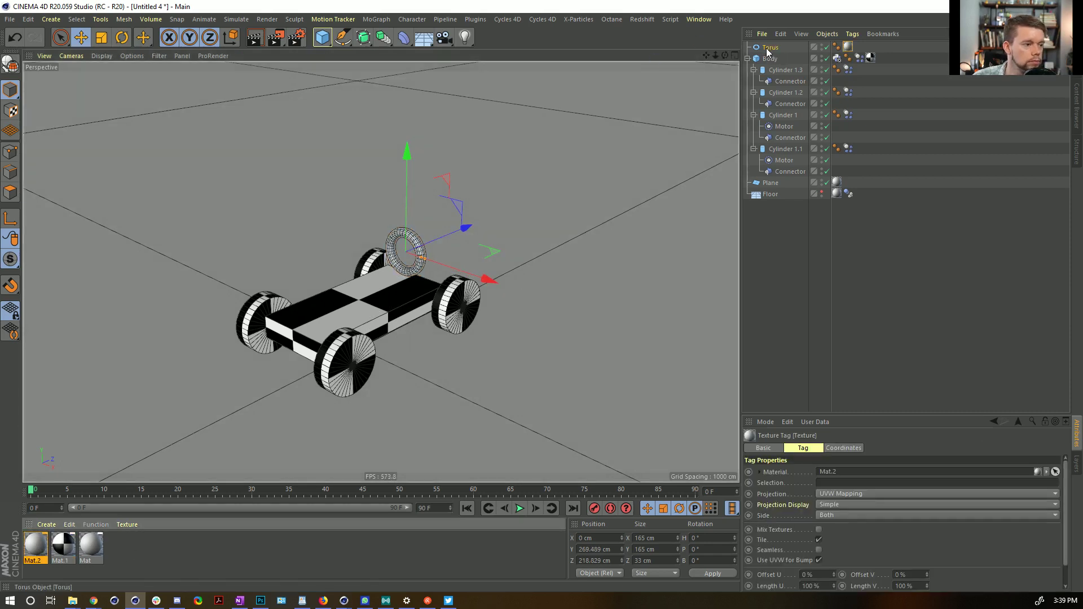
click(36, 546)
drag(846, 581, 1058, 581)
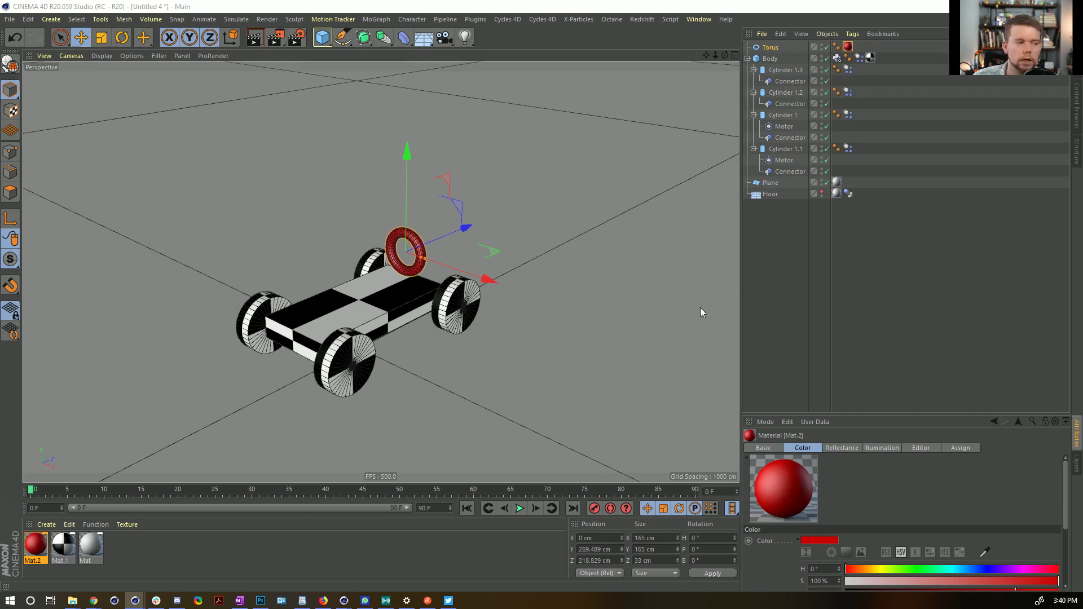
click(789, 190)
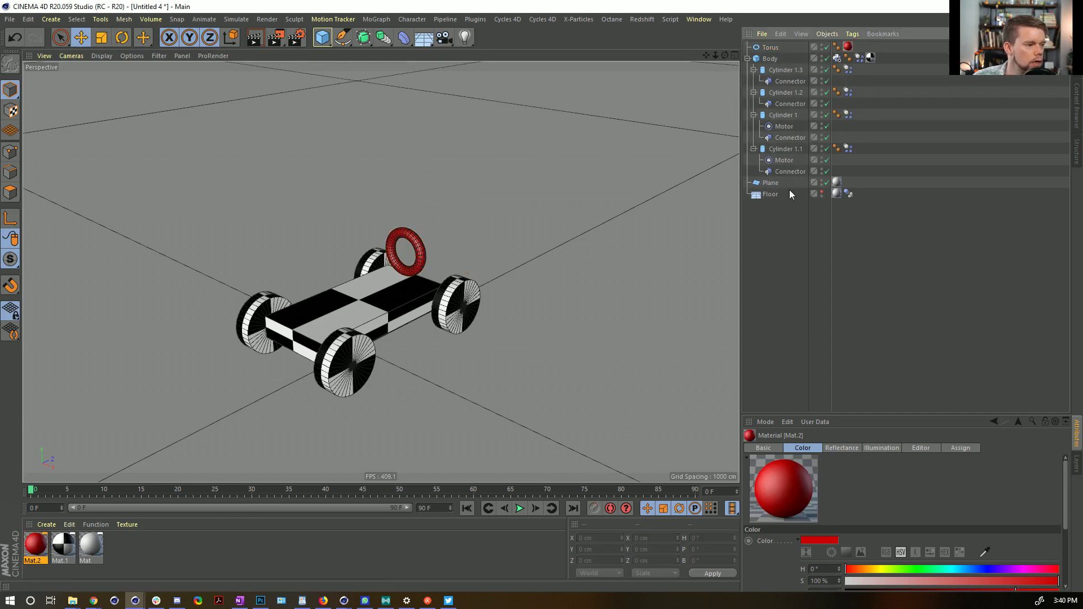
click(771, 48)
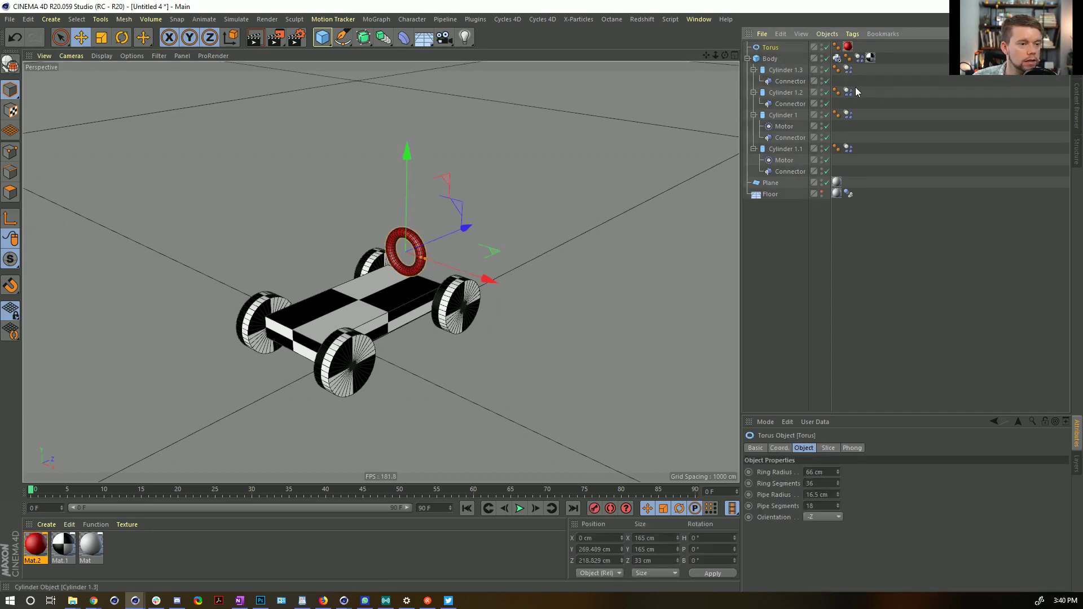
Add an XPresso tag to Body and place the torus as a node in its XGroup.
right_click(777, 61)
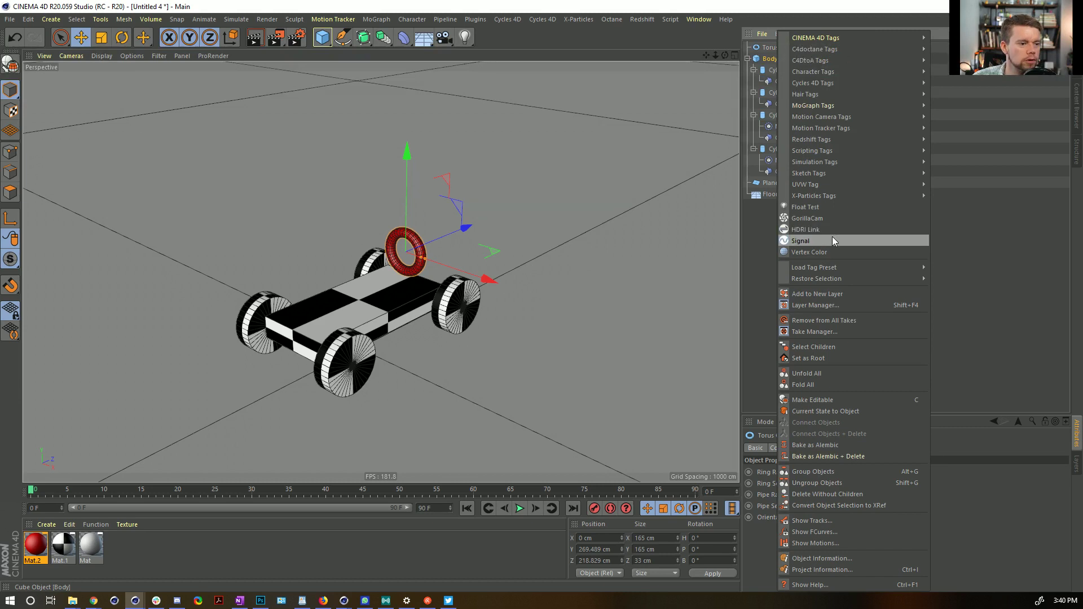
mouse_move(826, 172)
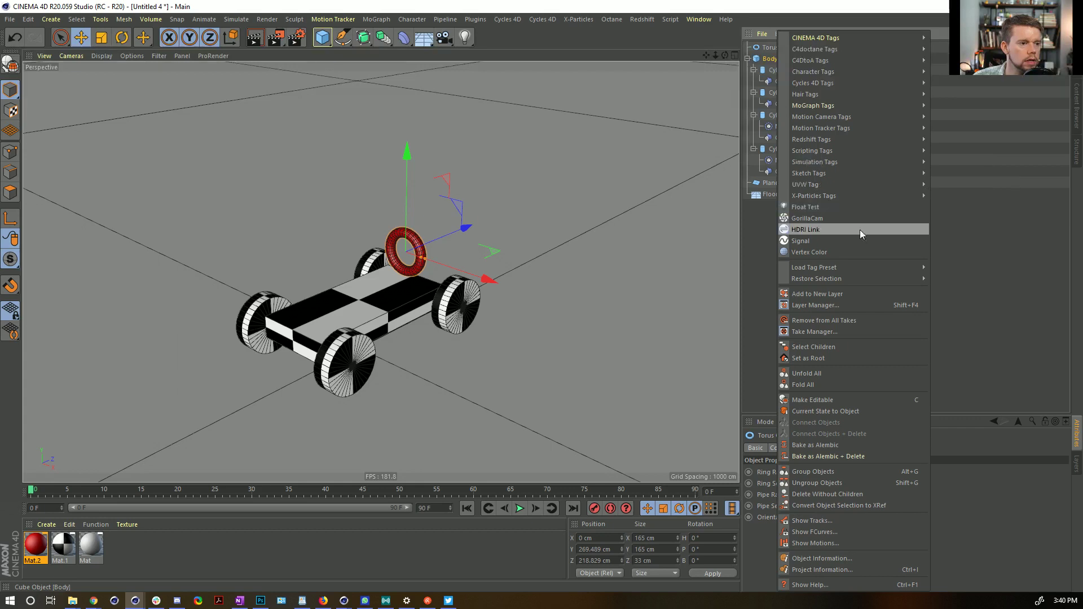
mouse_move(858, 83)
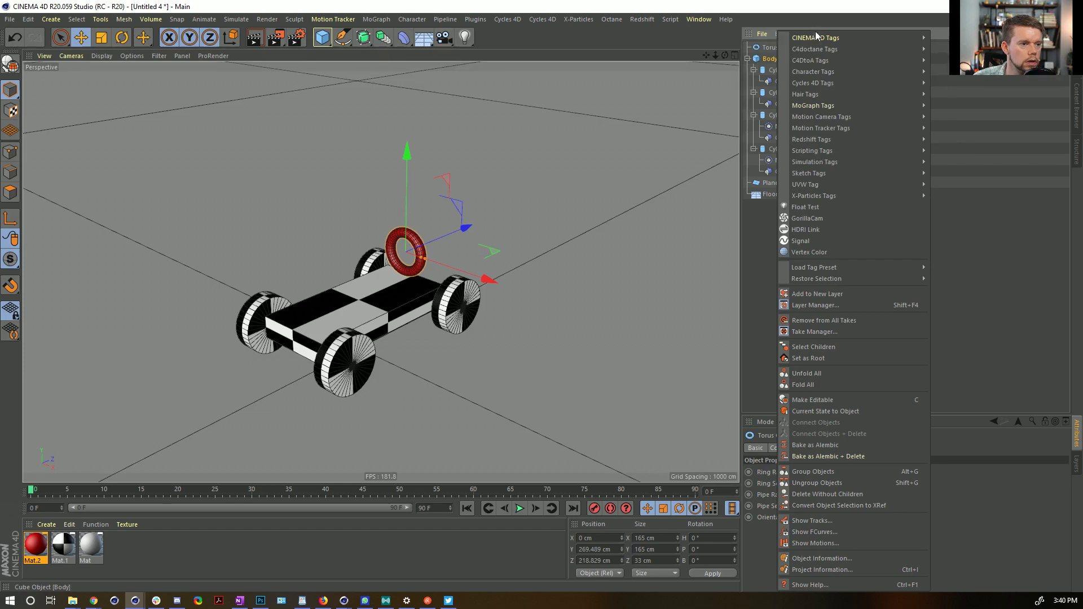
mouse_move(817, 38)
click(960, 353)
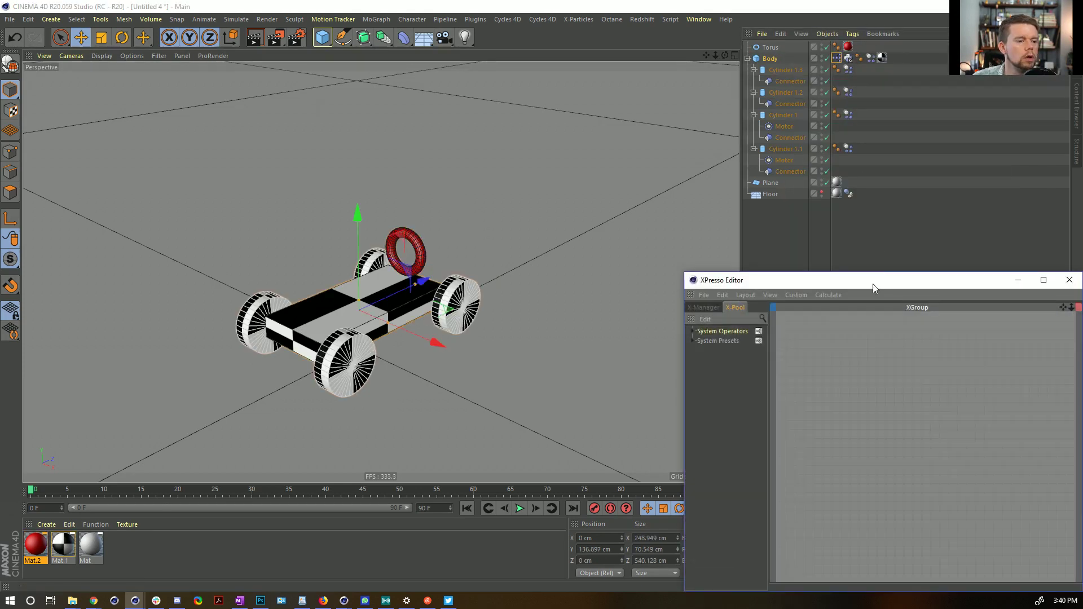
drag(872, 283, 303, 73)
drag(768, 47, 333, 189)
drag(382, 71, 379, 294)
click(398, 268)
Test-rotate the torus about its Z axis, undo the rotation, and expose Rotation.B as an output of the Torus node.
key(r)
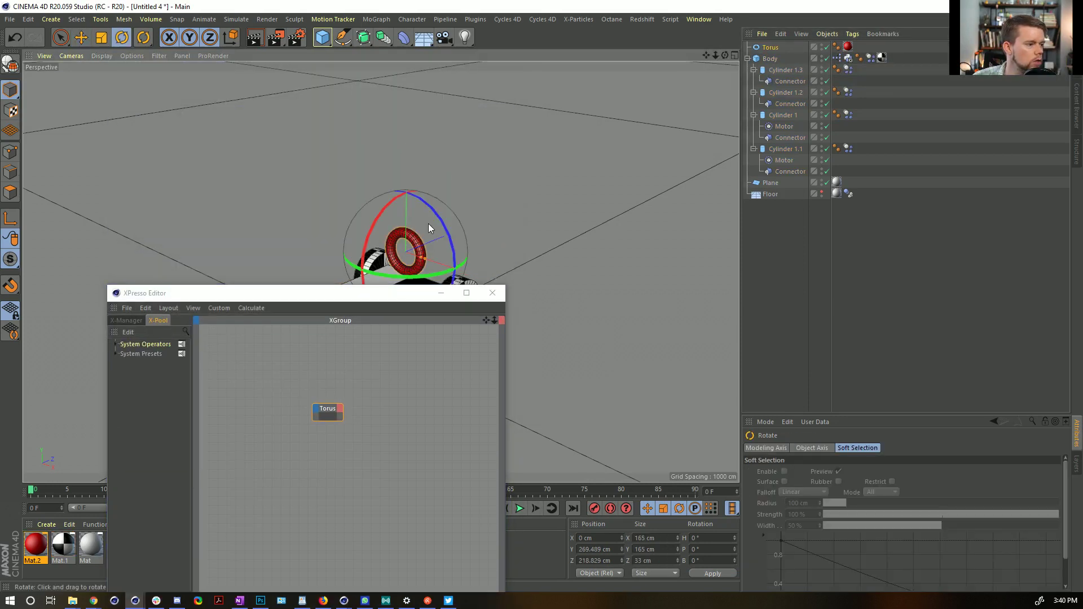
drag(431, 229, 449, 235)
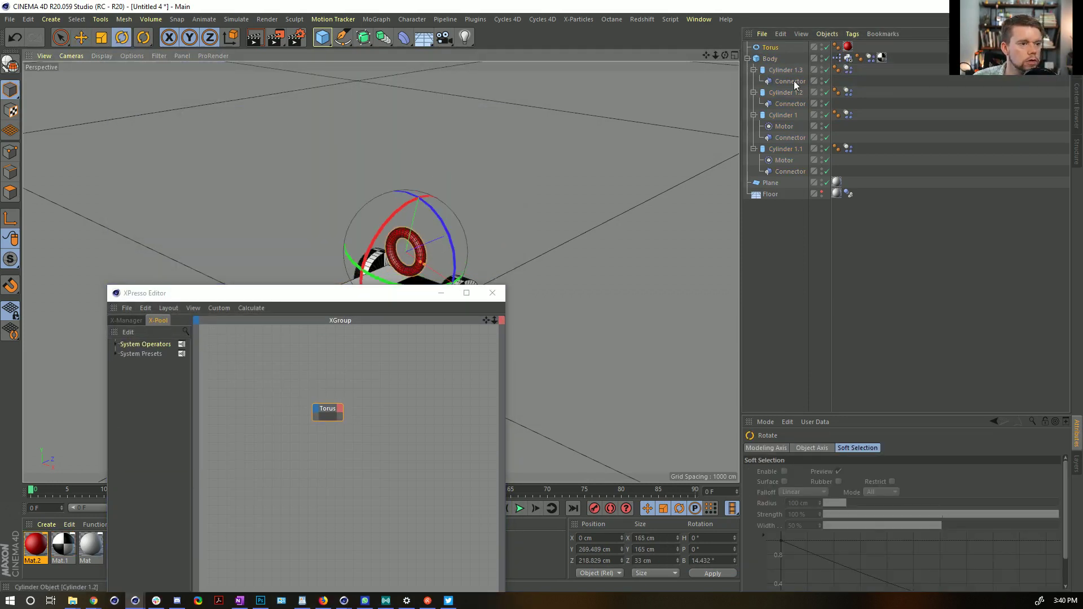
click(993, 421)
click(779, 447)
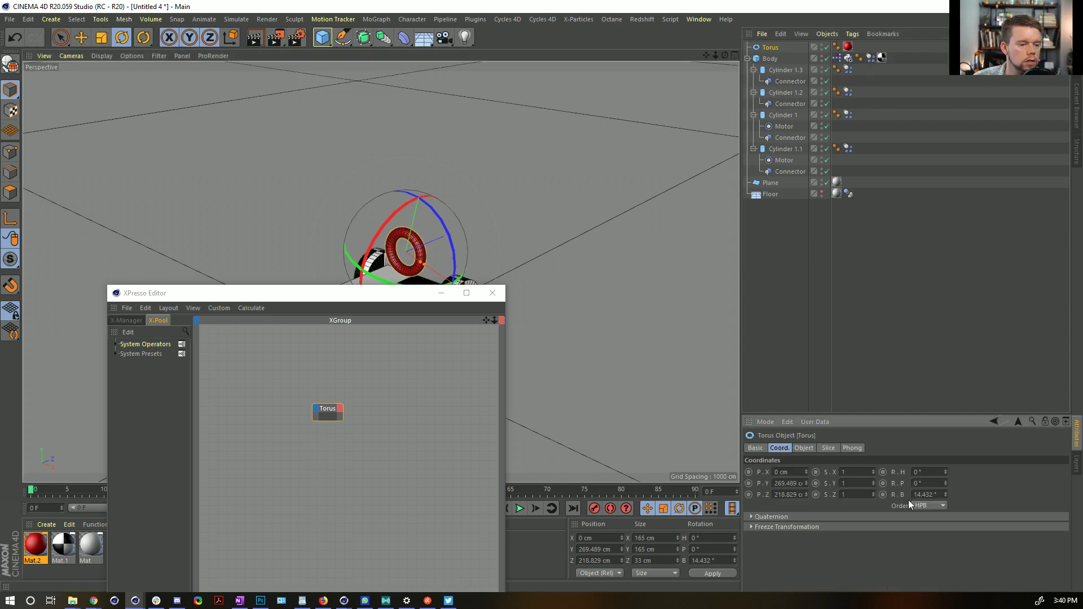
key(ctrl+z)
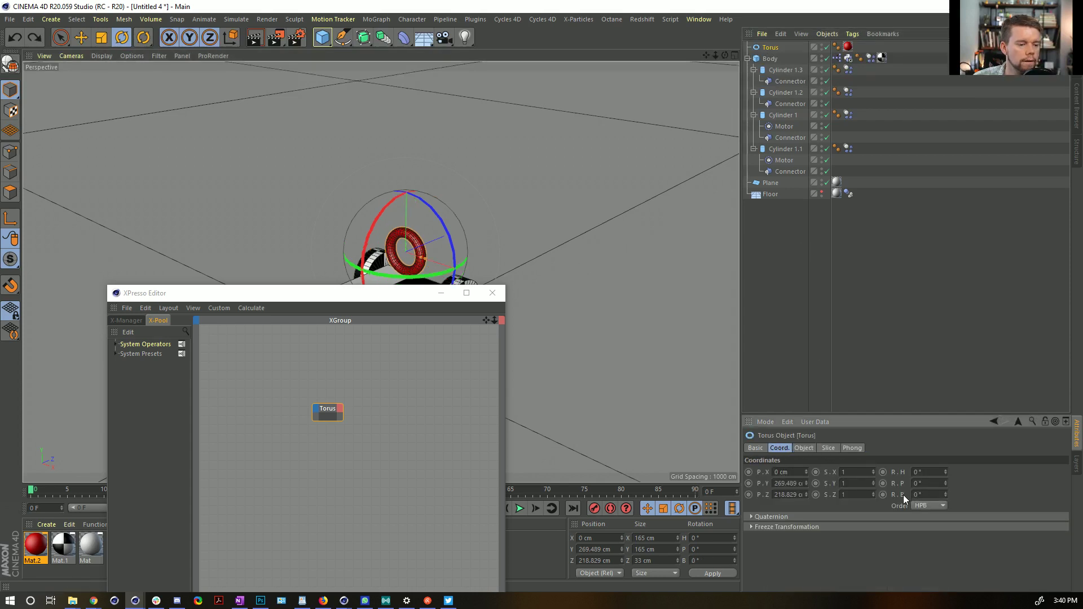
Group the front wheels Cylinder 1.3 and Cylinder 1.2 each into its own null inside Body.
click(785, 70)
drag(395, 299, 302, 335)
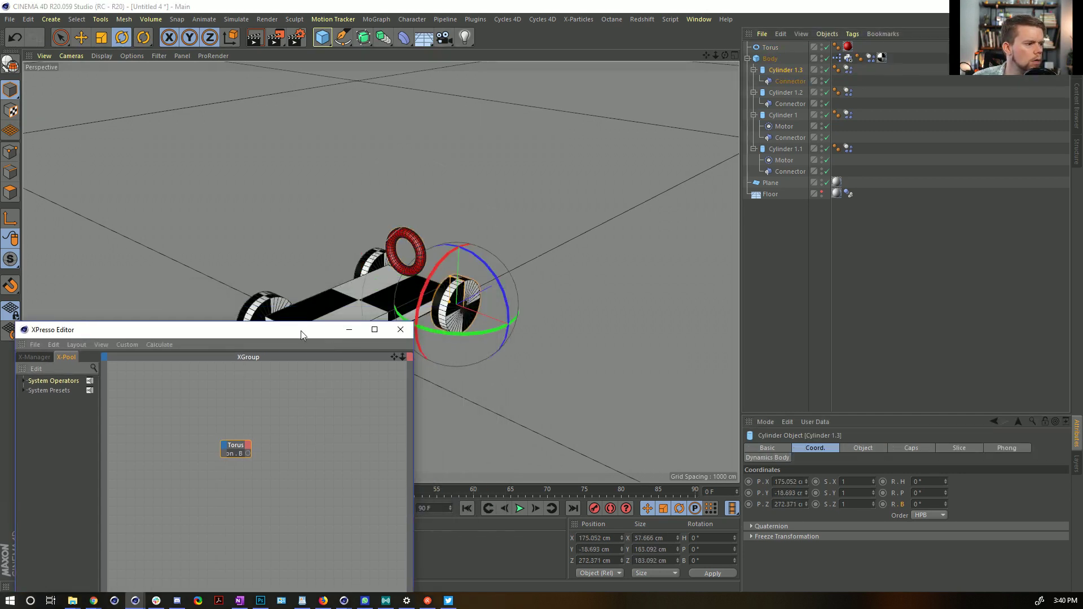
key(alt+g)
click(774, 81)
key(alt+g)
click(753, 81)
click(747, 70)
click(776, 70)
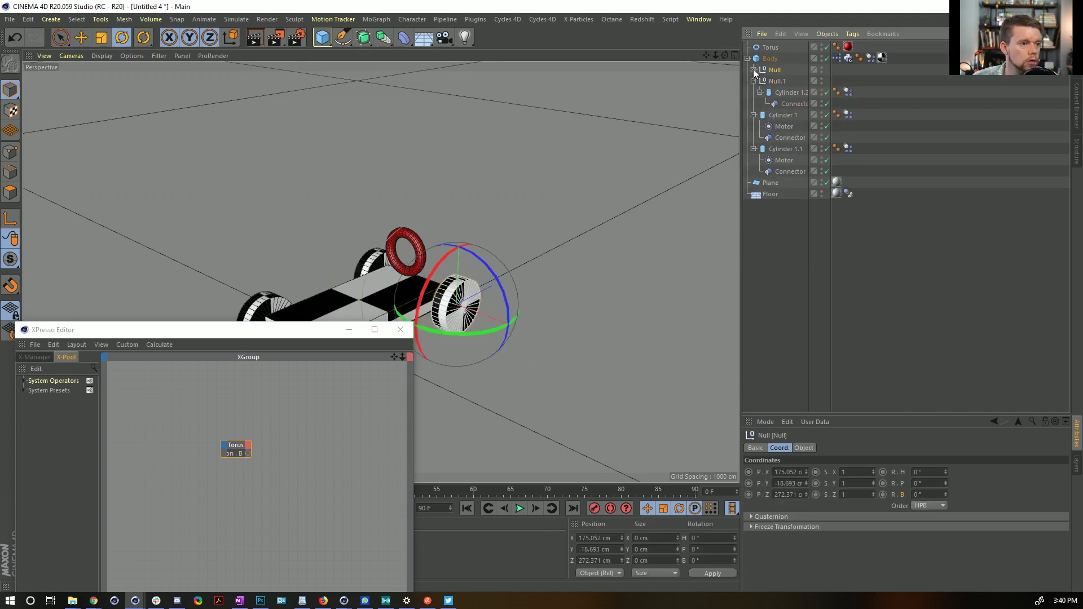
Rename the null holding Cylinder 1.3 to 1 and the null holding Cylinder 1.2 to 2.
click(753, 70)
double_click(784, 69)
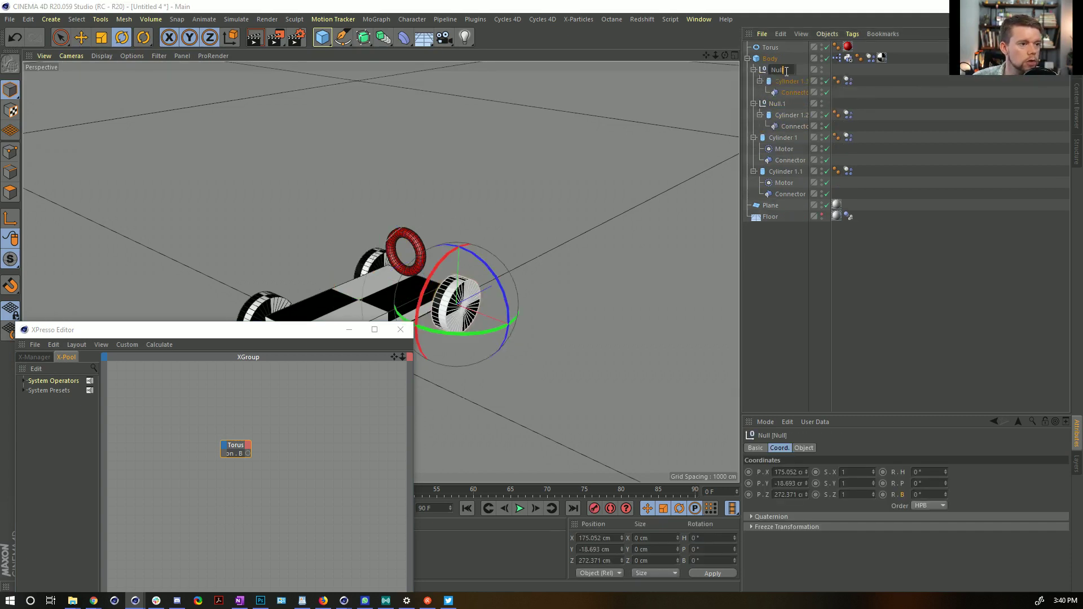
text(1)
key(Return)
click(782, 103)
double_click(783, 104)
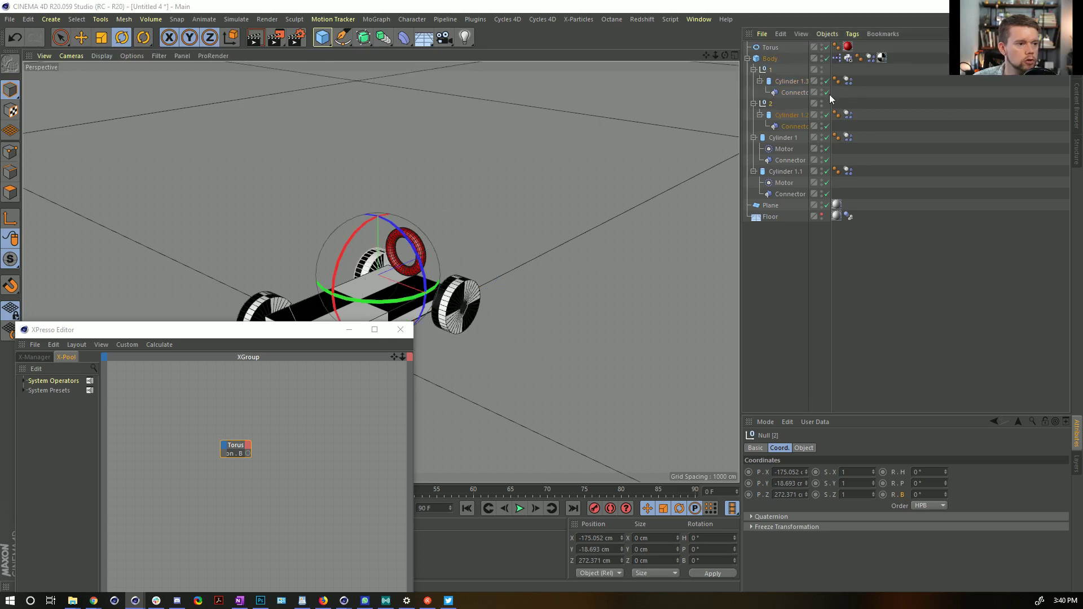
Try rotating null 1 by about 20° around its heading axis, and undo the rotation.
click(769, 68)
drag(478, 330, 499, 332)
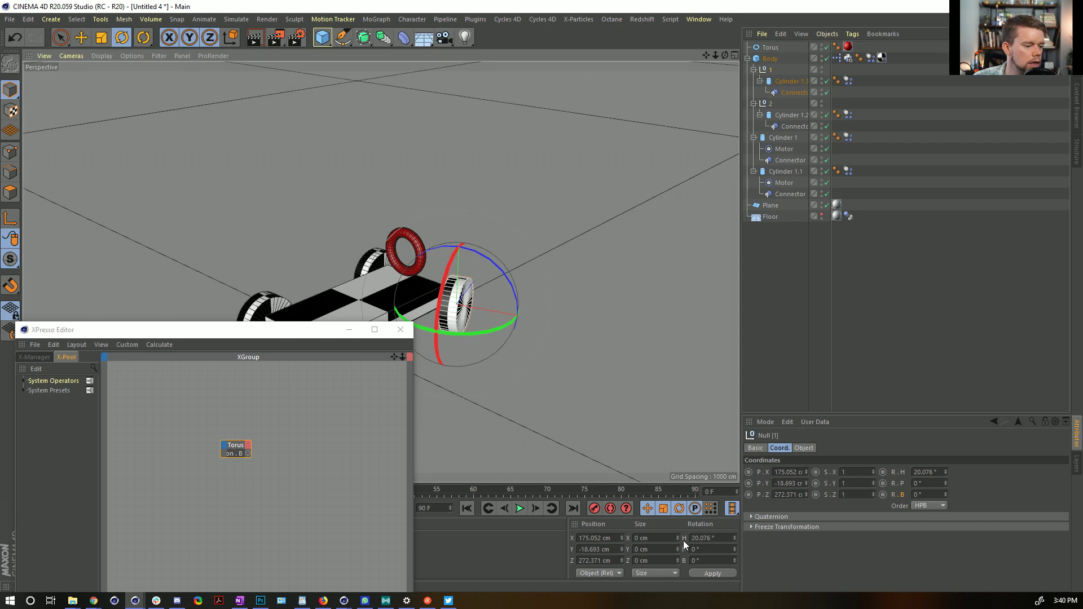
key(ctrl+z)
Add nulls 1 and 2 as XPresso nodes and give each a Rotation.H input.
drag(335, 427, 335, 424)
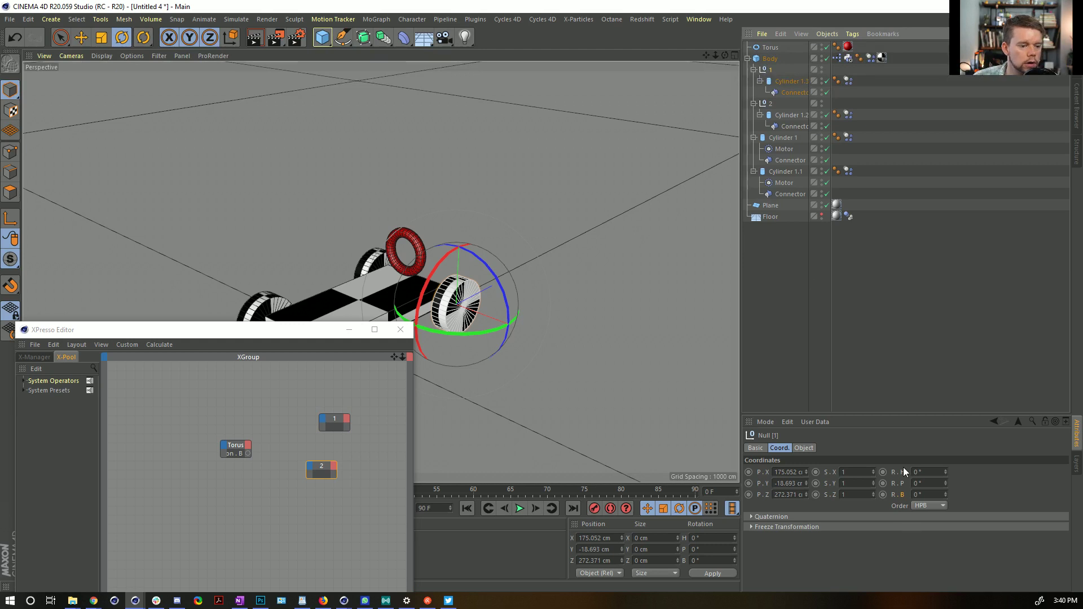
drag(901, 472, 302, 458)
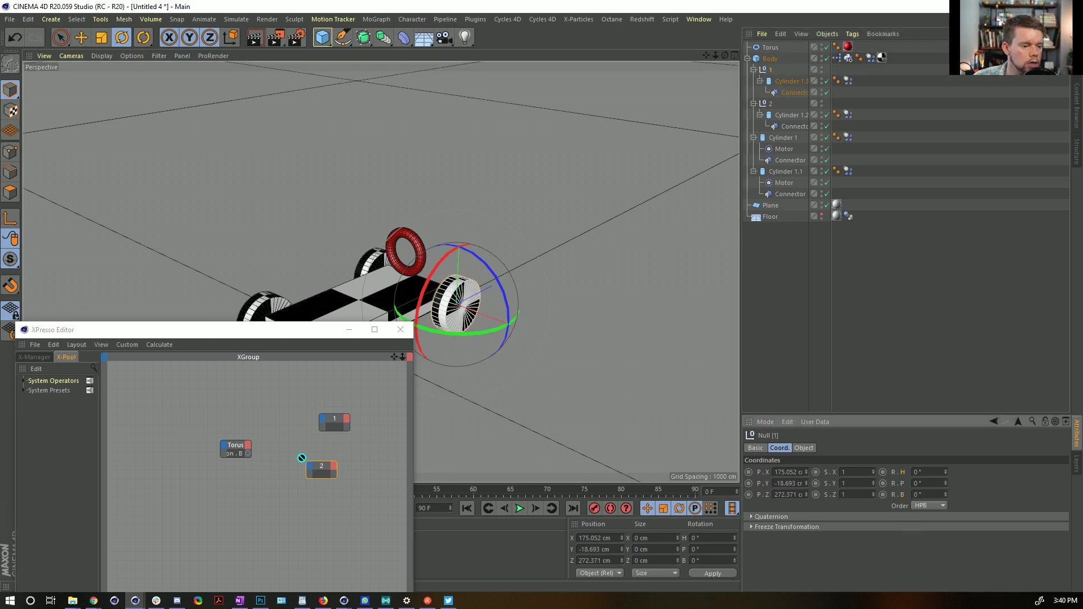
click(792, 103)
drag(902, 471, 339, 488)
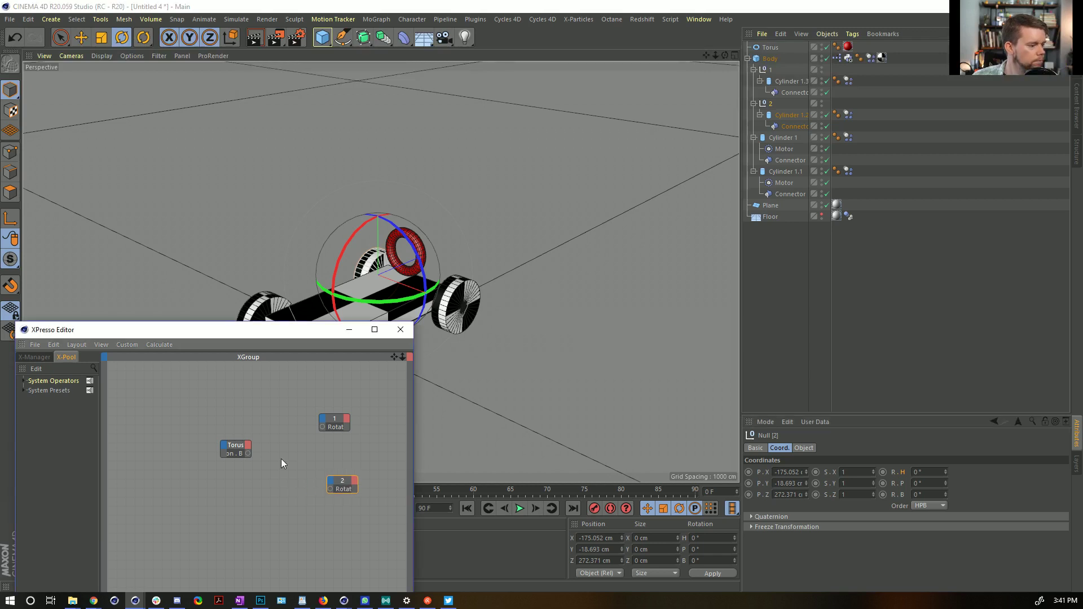
Connect the Torus node's Rotation.B output to the Rotation.H inputs of nodes 1 and 2, and close the XPresso Editor.
drag(247, 454, 318, 430)
drag(249, 451, 330, 489)
click(401, 329)
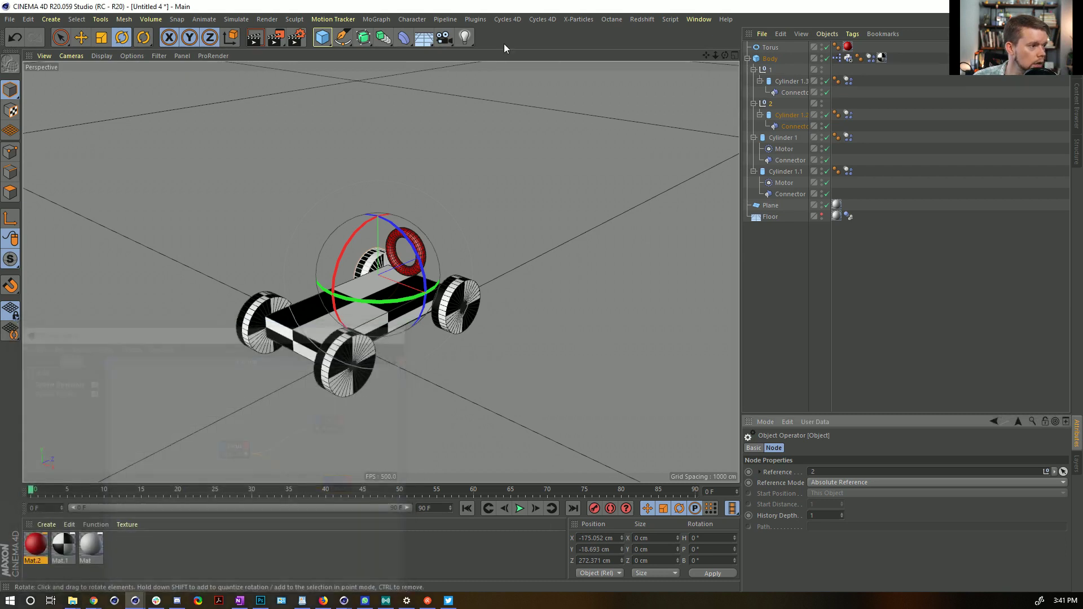
Add a camera, look through it framed from behind the car towards the torus, and parent the camera and torus to Body.
click(444, 37)
click(827, 47)
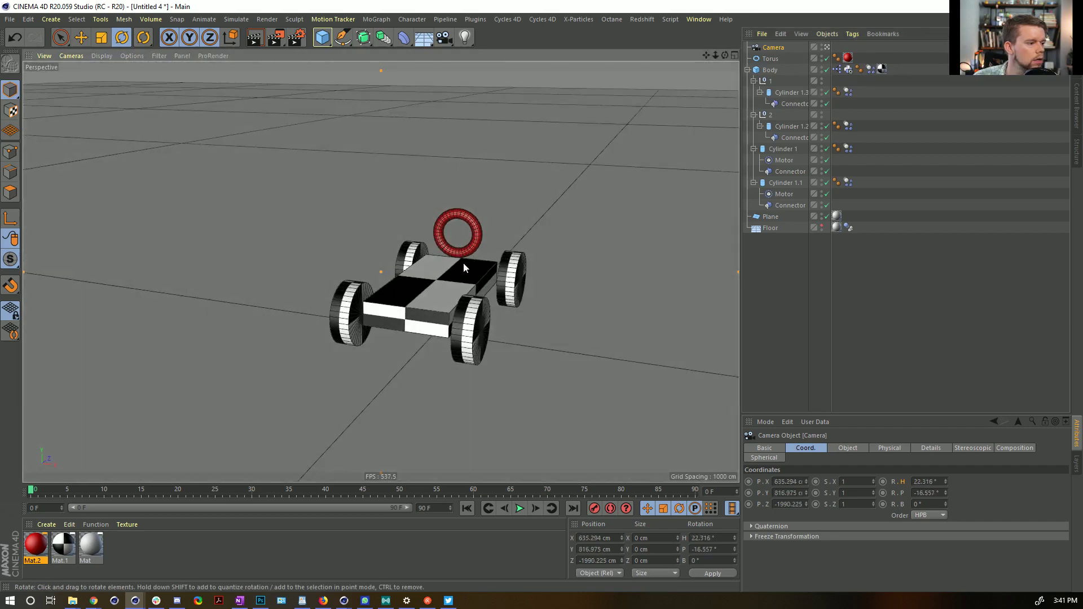
alt+right_drag(449, 283, 506, 293)
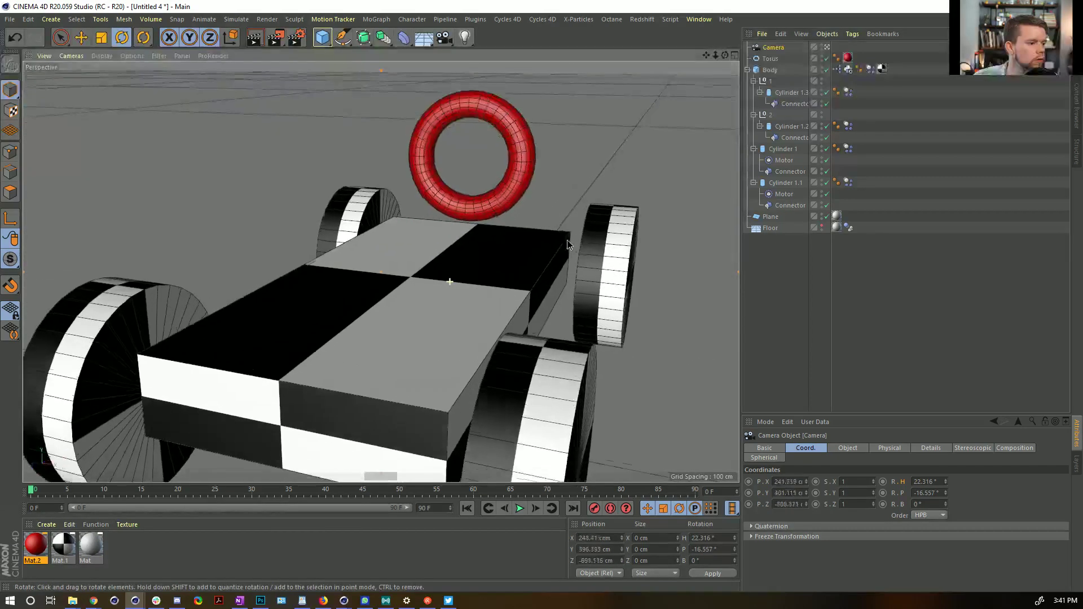
alt+drag(505, 294, 542, 292)
alt+middle_drag(466, 282, 477, 390)
alt+drag(477, 390, 471, 374)
alt+right_drag(472, 375, 462, 379)
mouse_move(462, 380)
alt+mouse_down()
mouse_move(436, 395)
mouse_move(451, 394)
alt+mouse_up()
drag(773, 48, 776, 65)
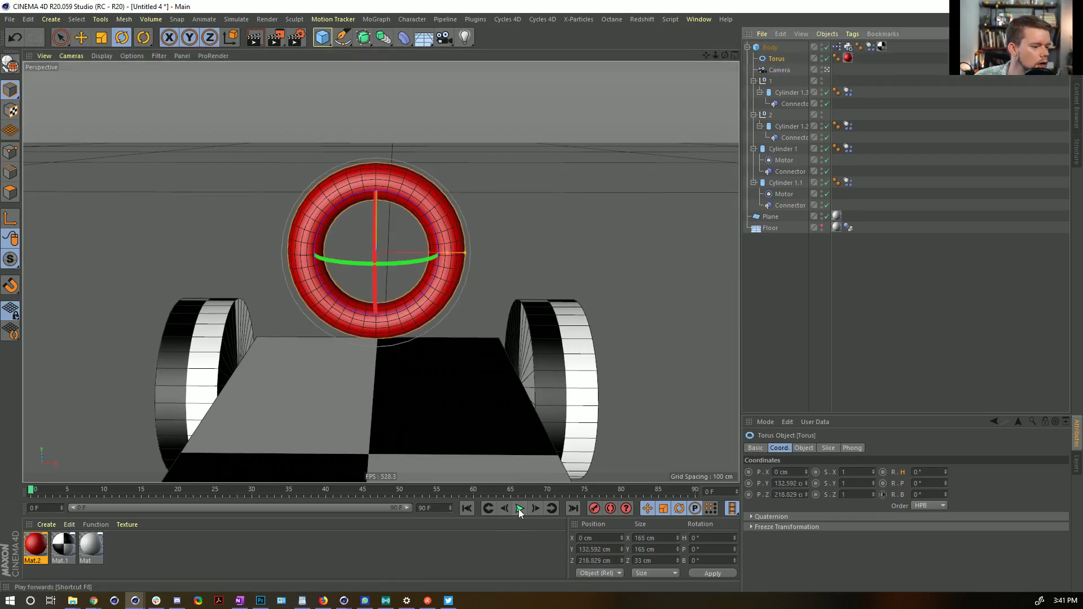
Enlarge the ground Plane and set its width and height segments to 100.
click(604, 271)
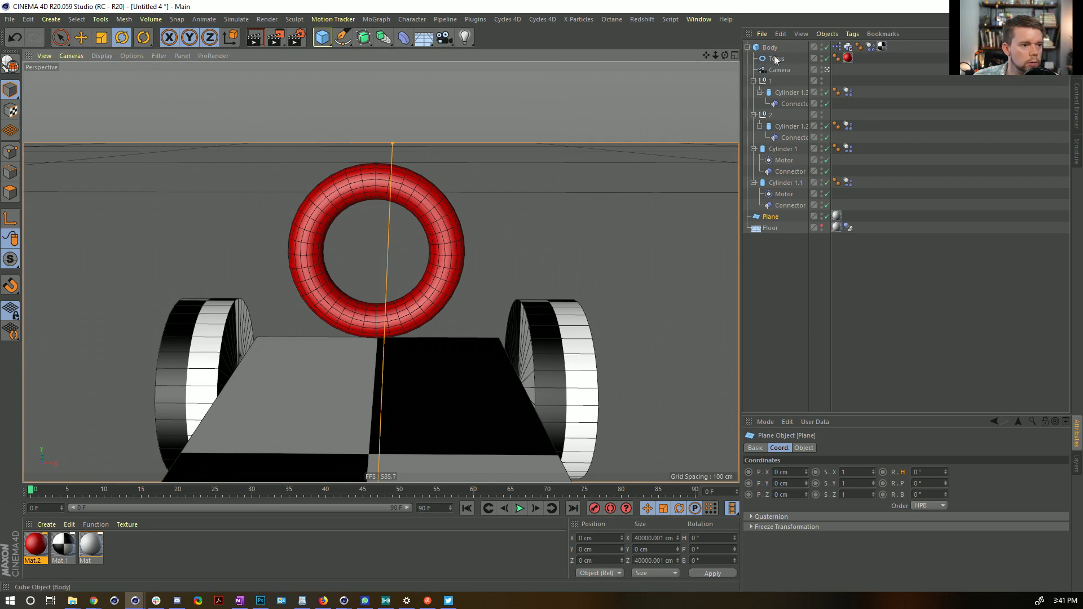
click(804, 448)
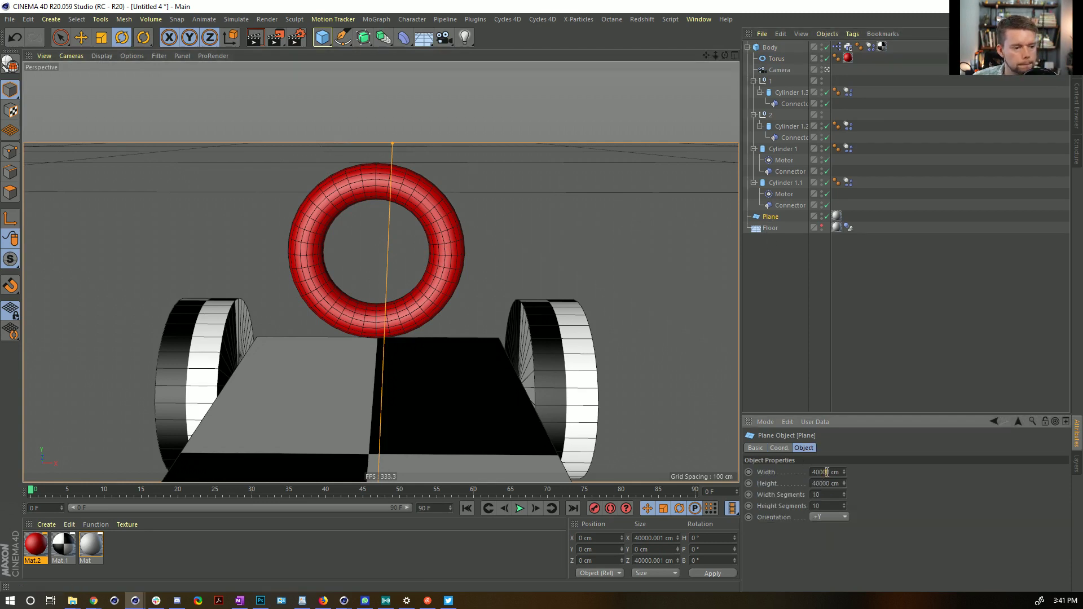
click(826, 493)
text(0)
click(826, 506)
text(0)
click(869, 507)
Lock the X and Y axes, test-rotate the torus about Z only, and undo the rotation.
click(778, 59)
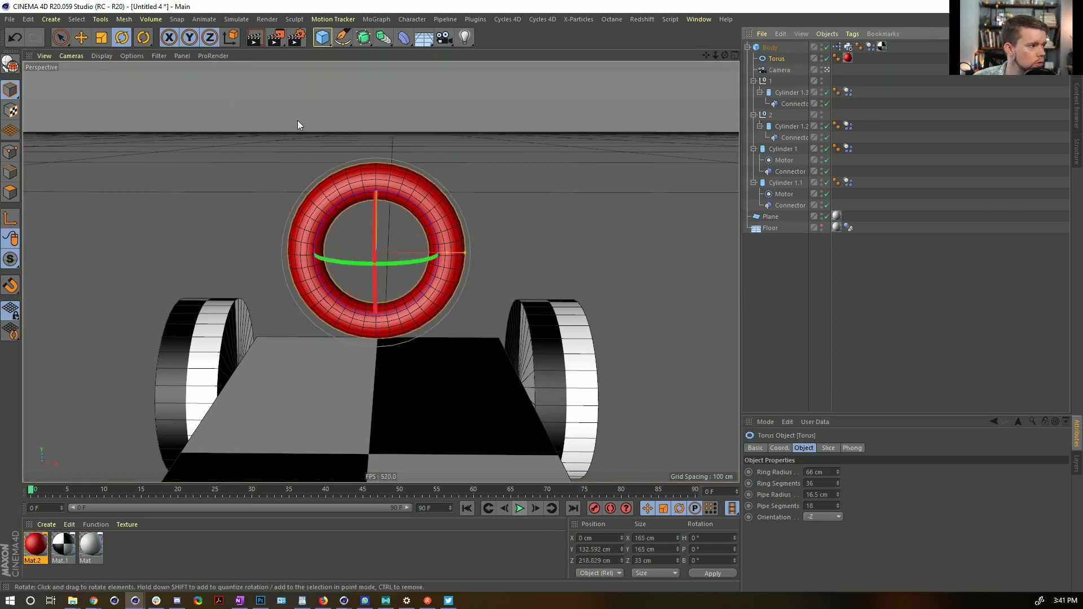
click(189, 38)
click(170, 37)
drag(424, 145, 399, 148)
key(ctrl+z)
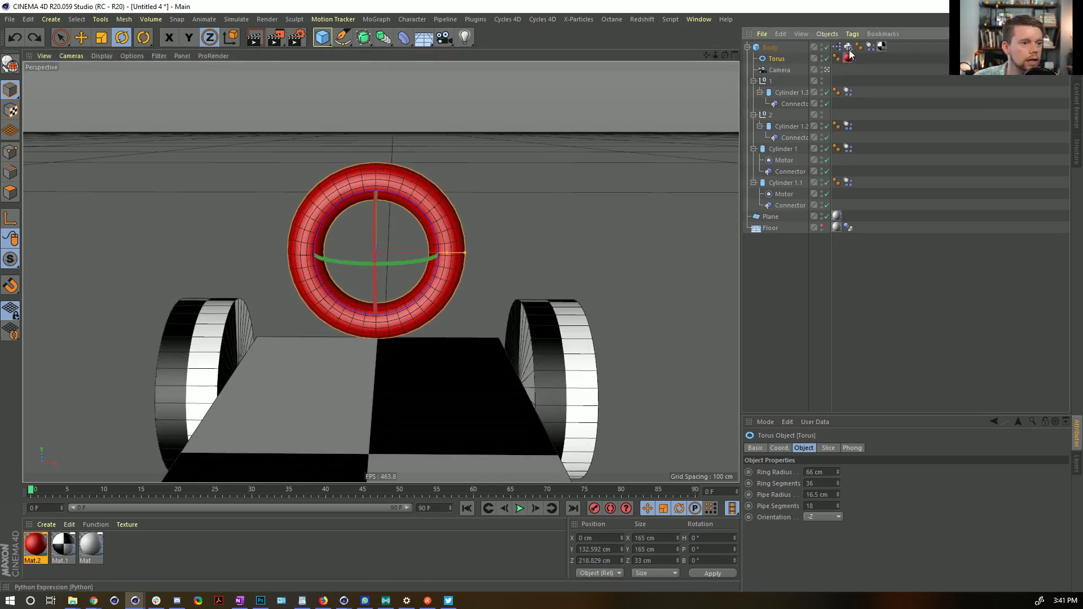
Reopen Body's XPresso graph, test-rotate the torus and undo it, and search the node pool for "rang".
double_click(837, 48)
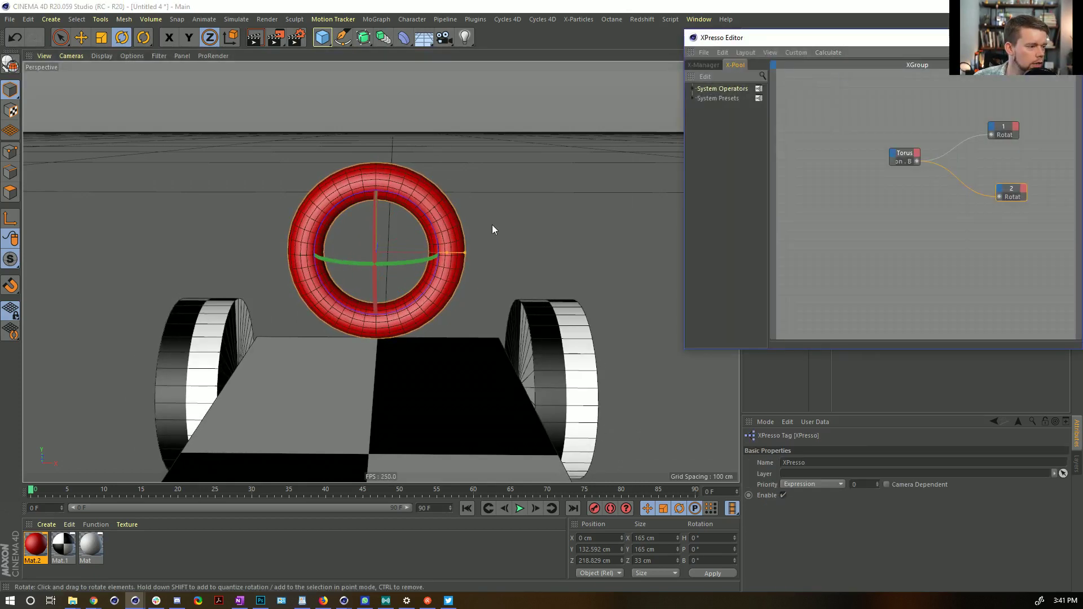
drag(415, 208, 425, 204)
key(ctrl+z)
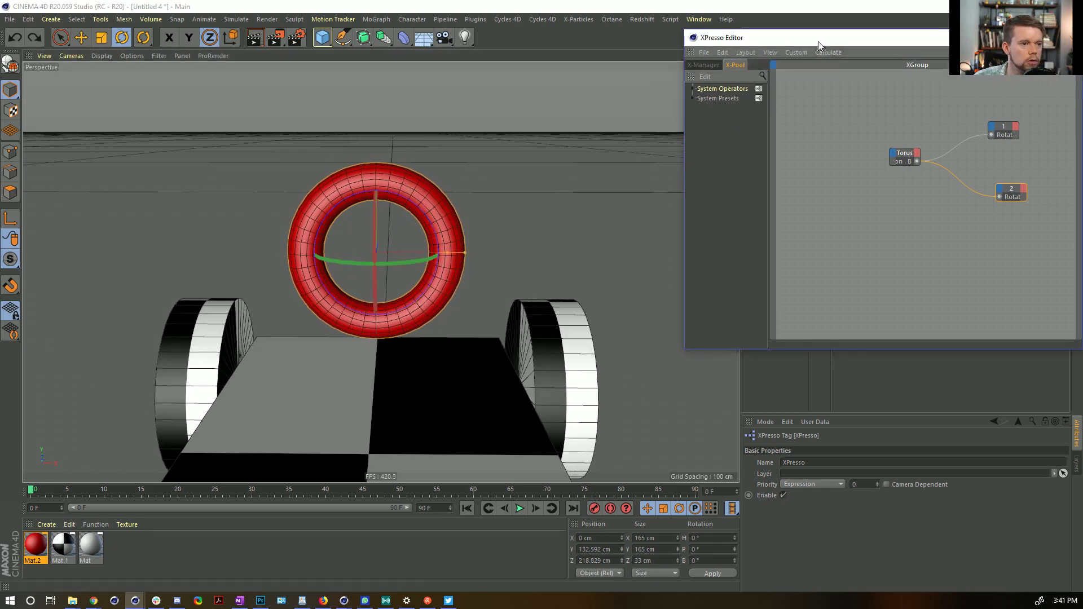
drag(818, 41, 582, 62)
right_click(619, 293)
mouse_move(638, 296)
mouse_move(739, 298)
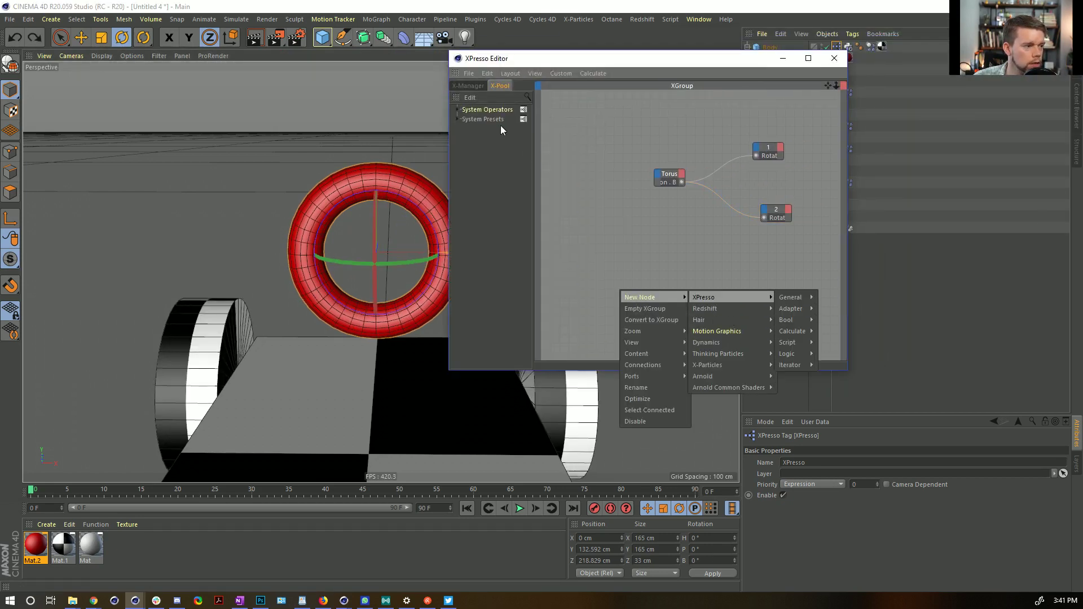
click(489, 96)
click(524, 97)
text(rang)
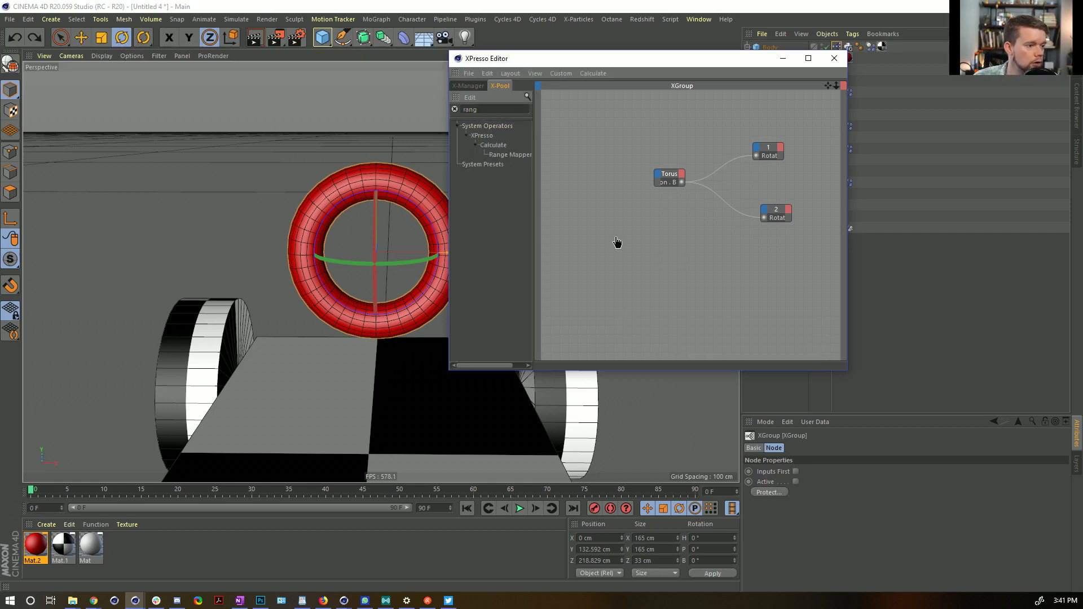
Add a Range Mapper node and wire it between the Torus rotation output and the rotation inputs of nodes 1 and 2.
drag(551, 196, 692, 236)
drag(681, 181, 665, 234)
drag(755, 158, 756, 156)
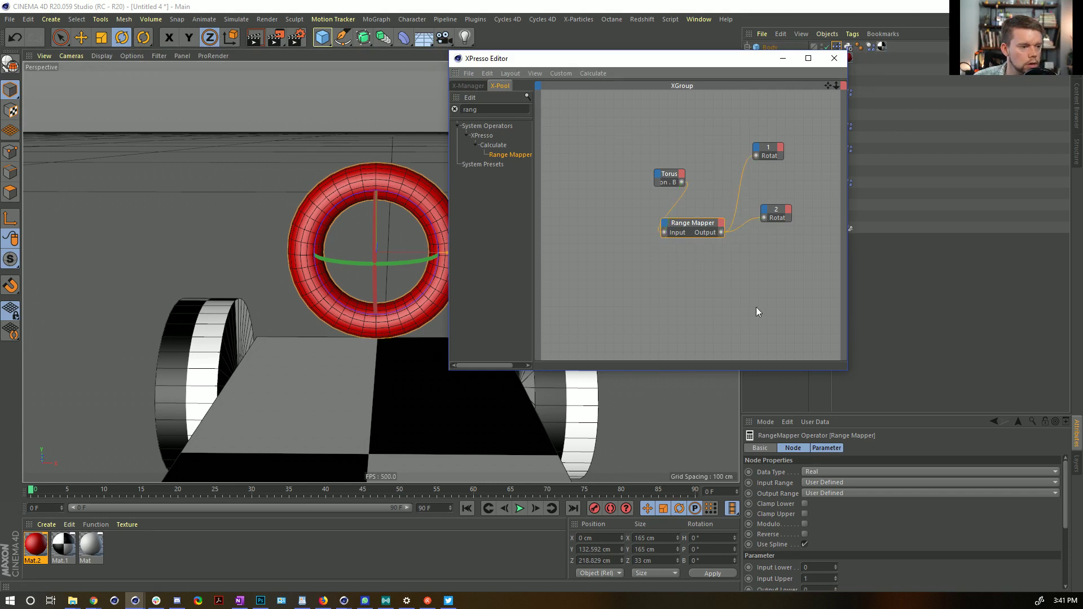
Set the Range Mapper's Output Upper value to -0.5 to reverse and halve the steering.
drag(892, 415, 904, 262)
drag(815, 449, 746, 444)
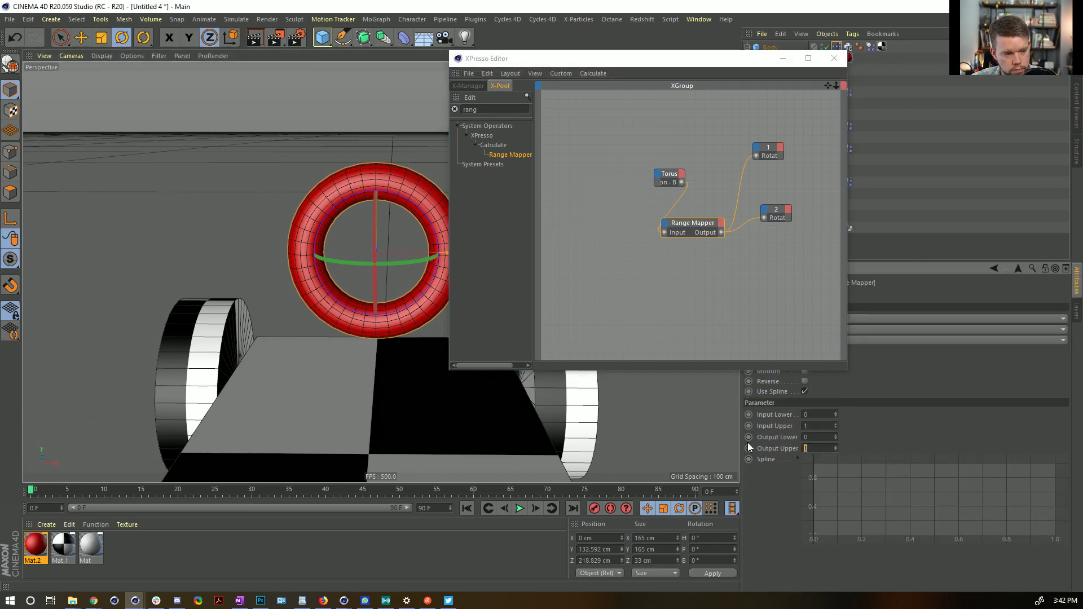
text(-.5)
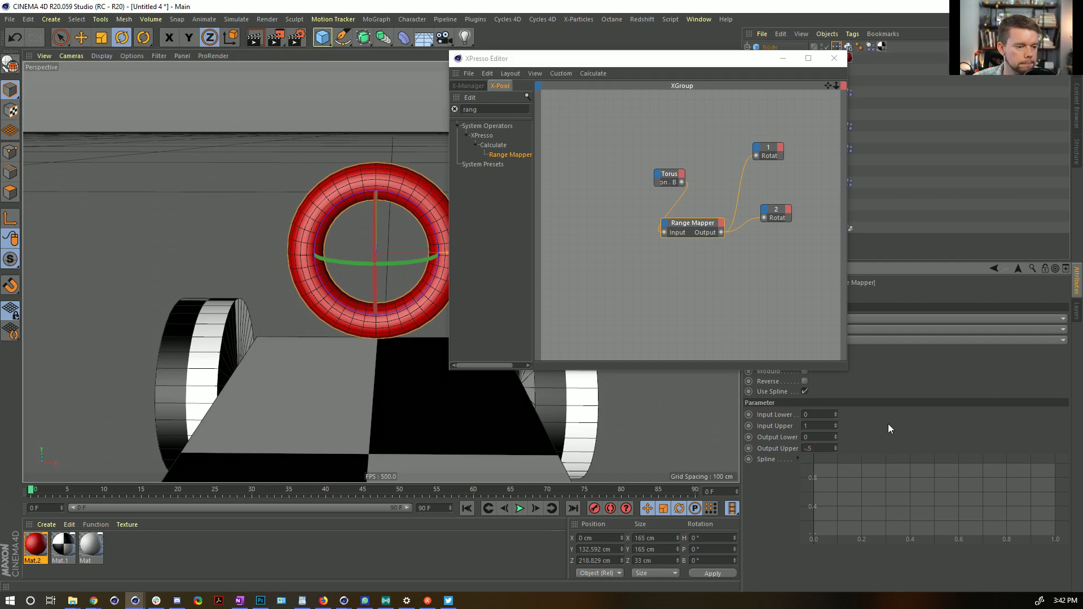
key(Return)
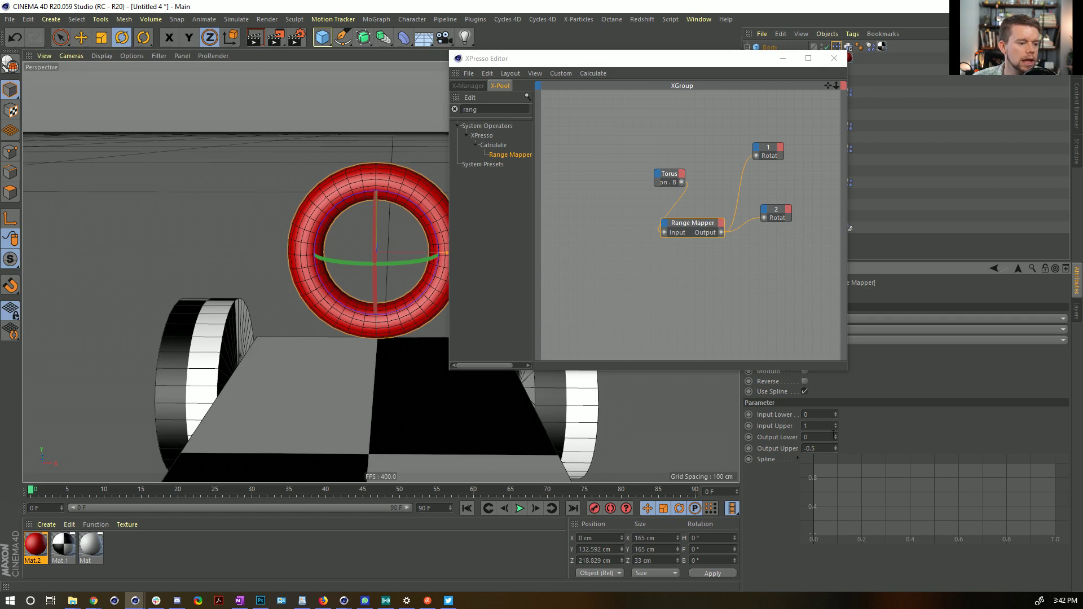
Test-rotate the torus slightly about Z to about 2.4° and close the XPresso Editor.
drag(683, 175, 591, 194)
drag(402, 135, 336, 133)
click(840, 62)
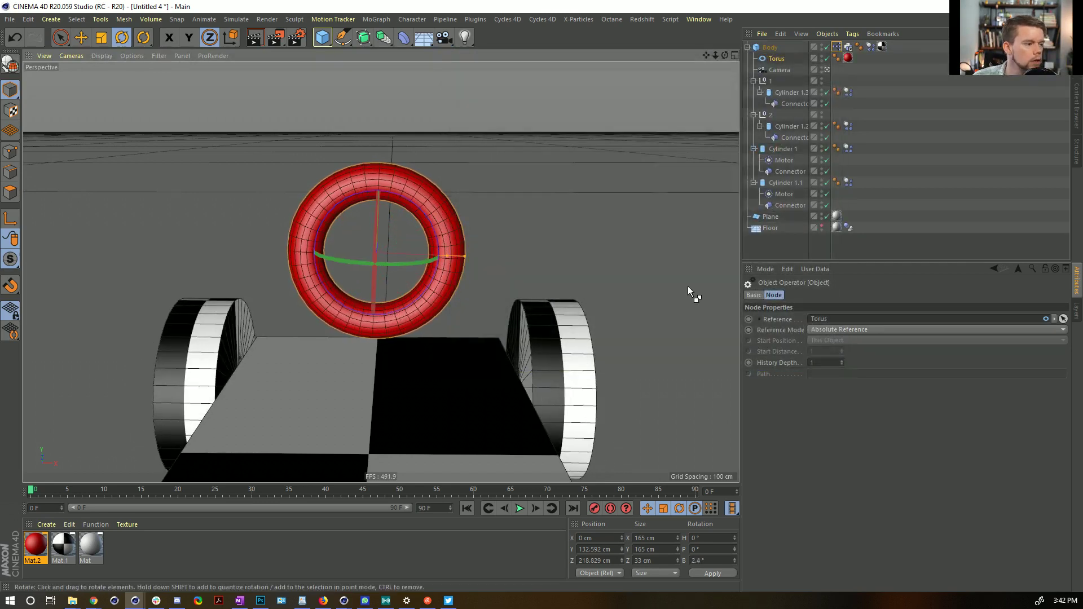
Play the simulation while turning the torus, extend the project end and preview range to 999 frames, and restart playback.
click(518, 509)
drag(574, 215, 525, 252)
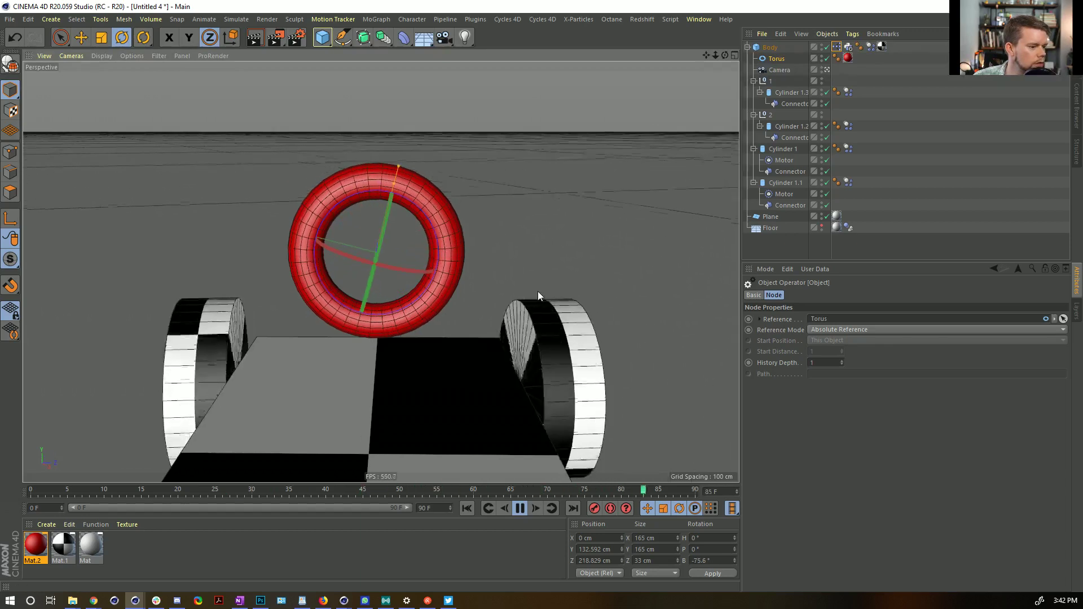
drag(439, 510, 357, 498)
text(999)
key(Return)
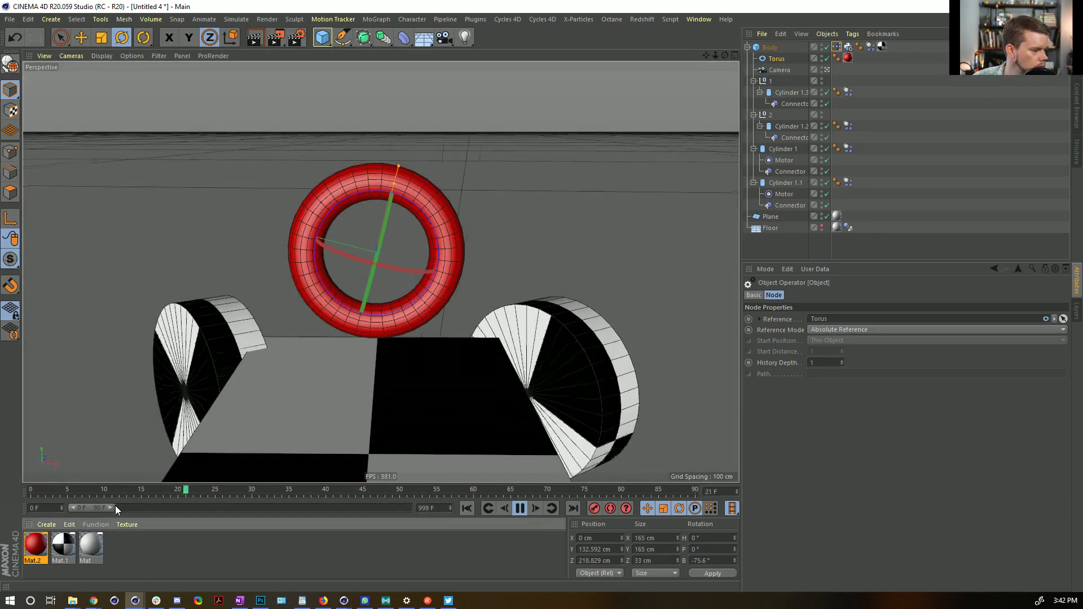
drag(116, 507, 408, 508)
drag(458, 274, 527, 319)
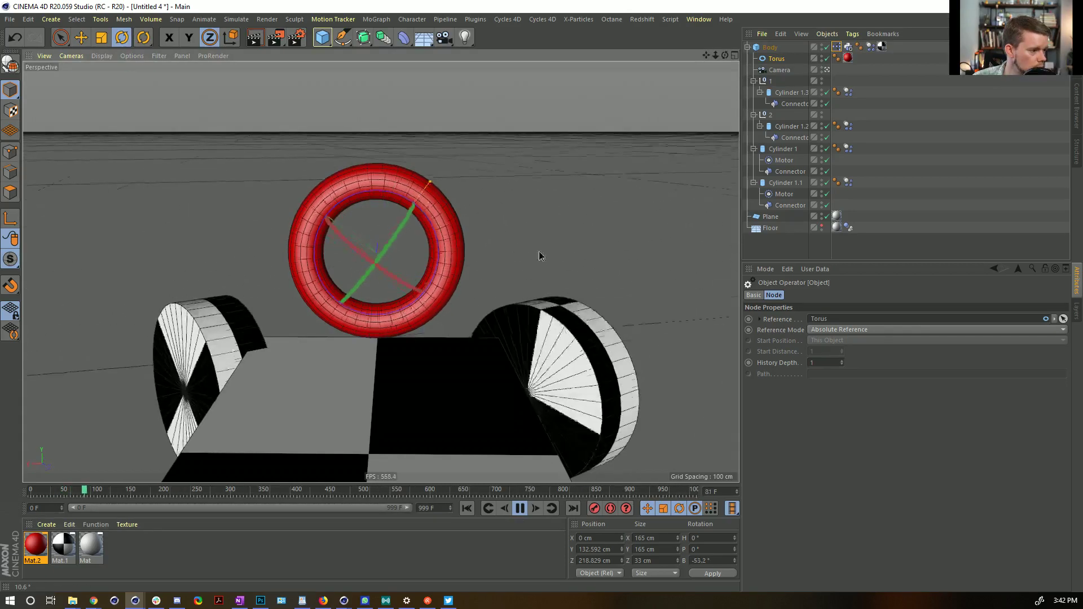
click(467, 507)
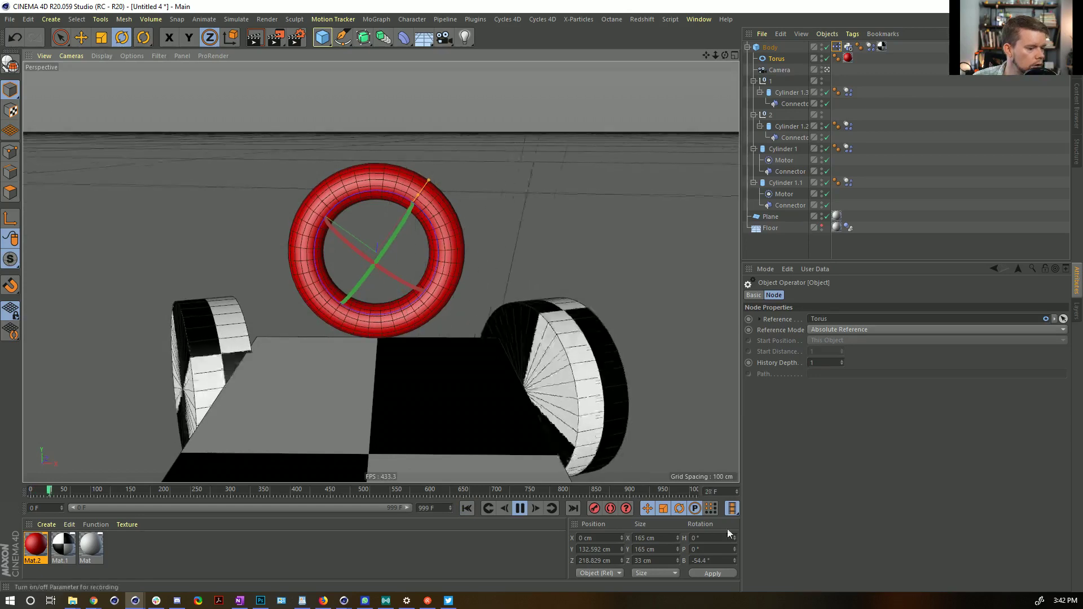
Enable Camera Dependent on Body's XPresso tag, test the steering with the torus, and stop and rewind to frame 0.
click(754, 295)
click(773, 59)
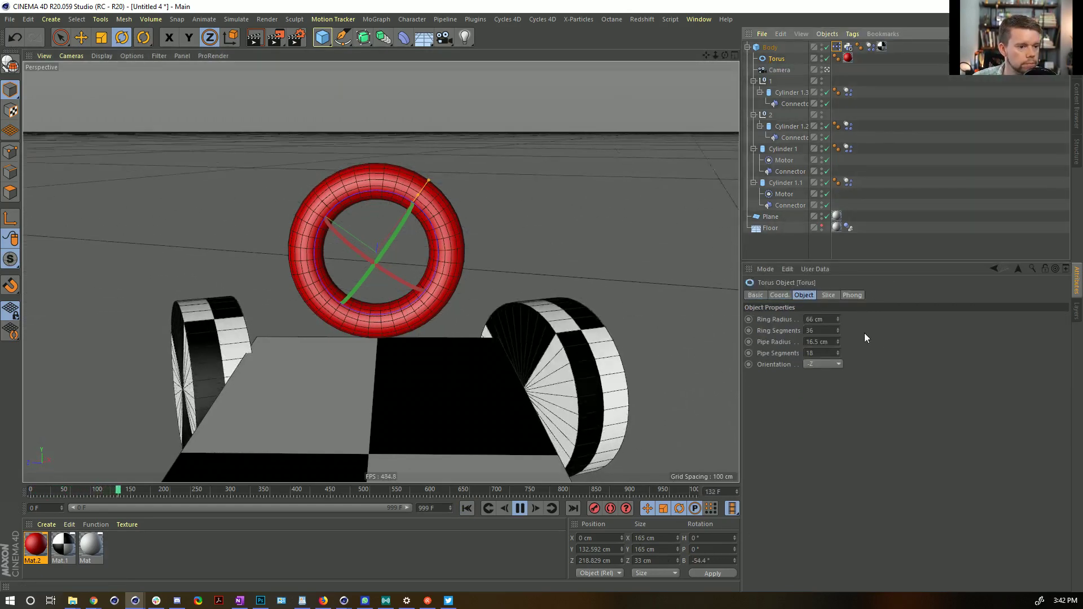
click(778, 295)
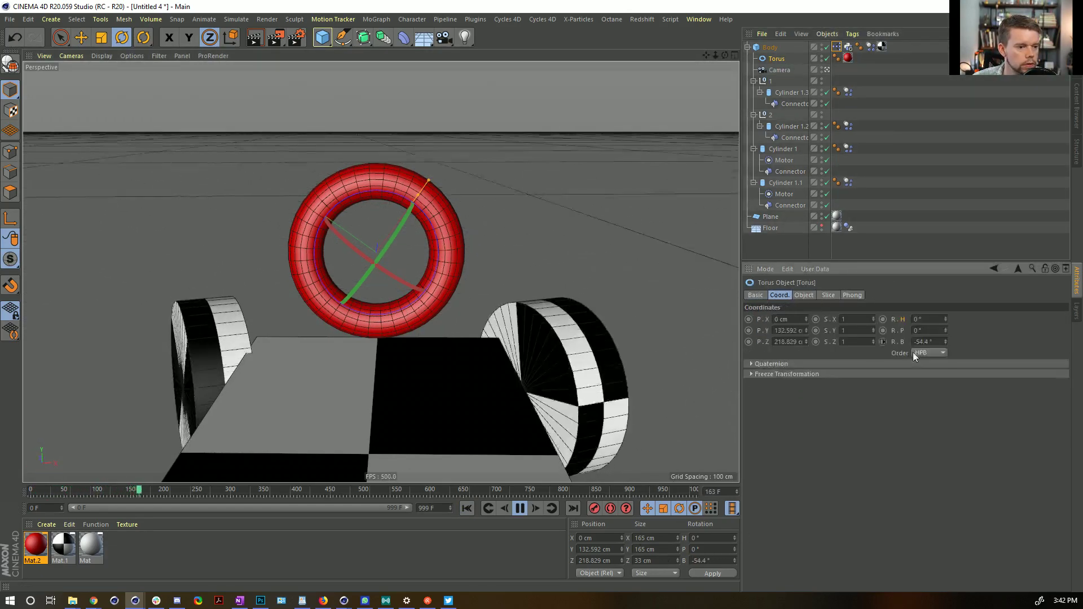
click(835, 46)
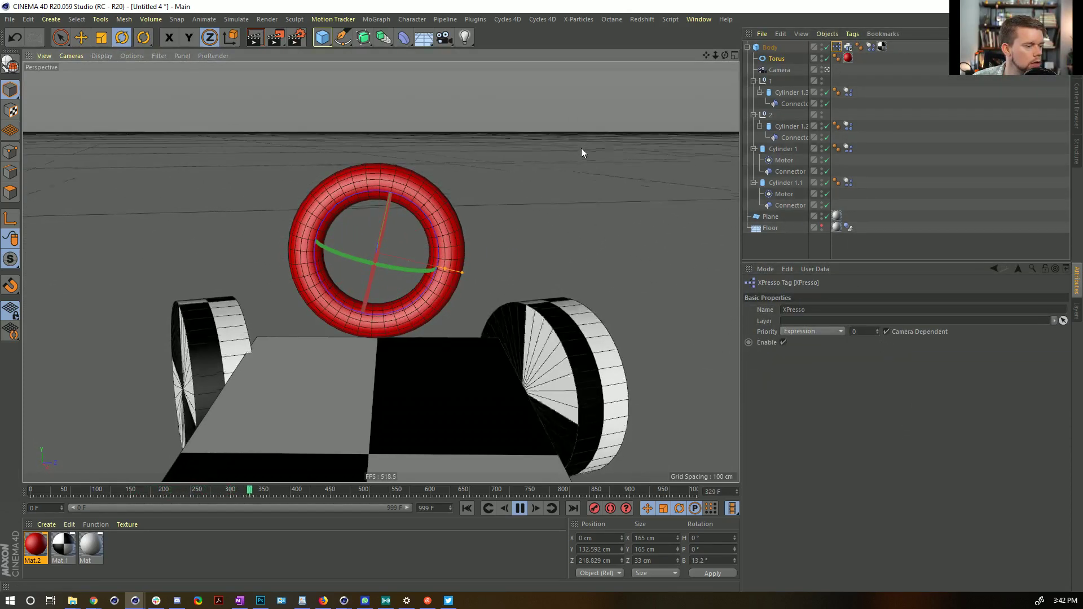
click(520, 508)
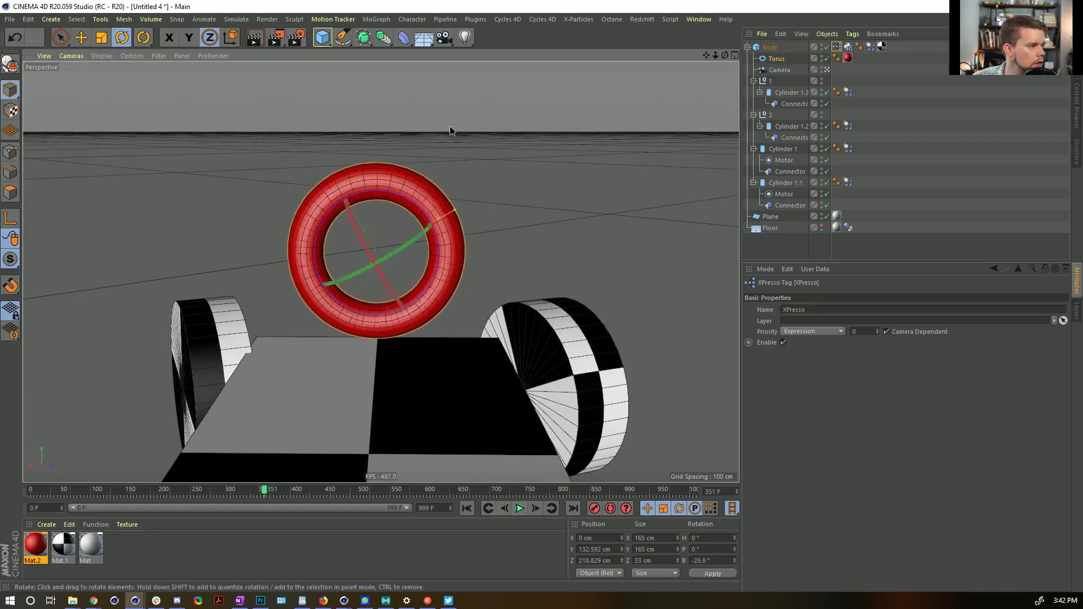
click(466, 508)
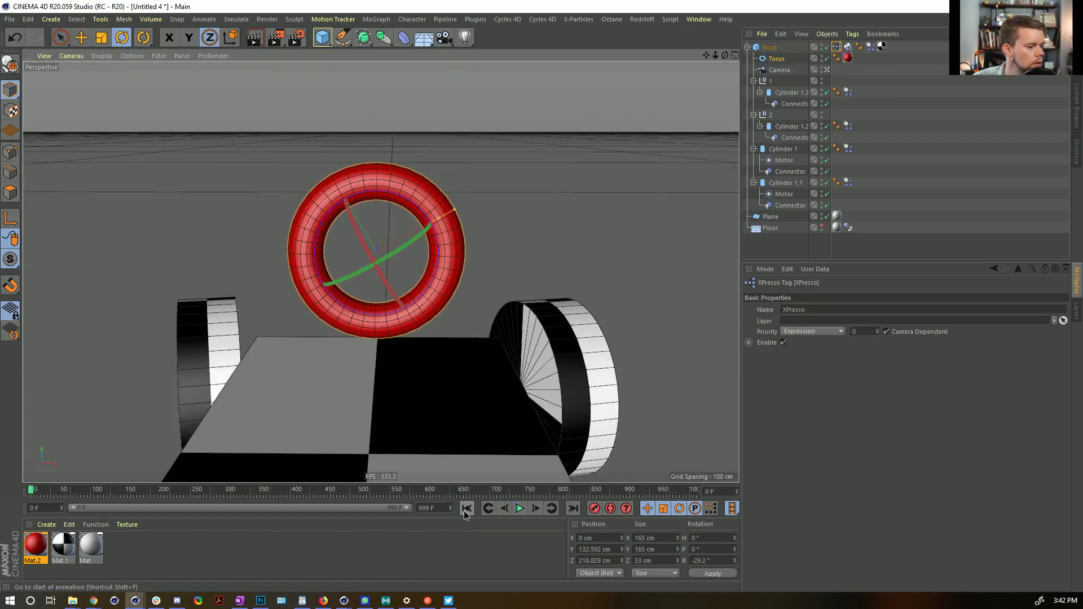
Check the front-wheel objects, and set the torus's R.B rotation to 0.
click(788, 93)
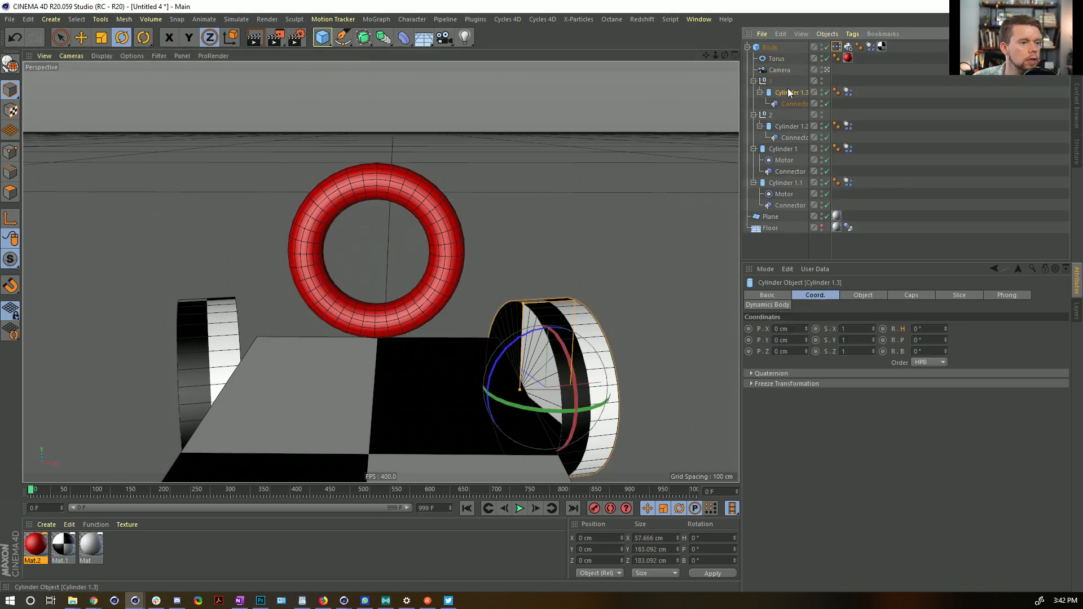
click(767, 115)
click(776, 59)
drag(945, 341, 949, 377)
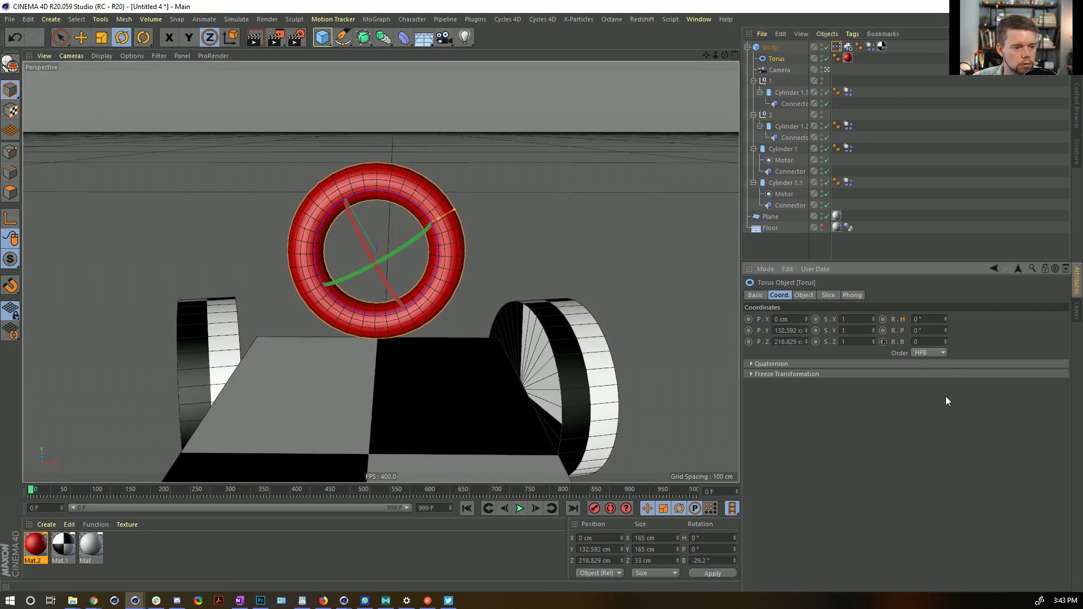
Turn the torus before and during playback to test the steering, stop it, and examine null 1's rotation and wheel.
drag(423, 225, 457, 247)
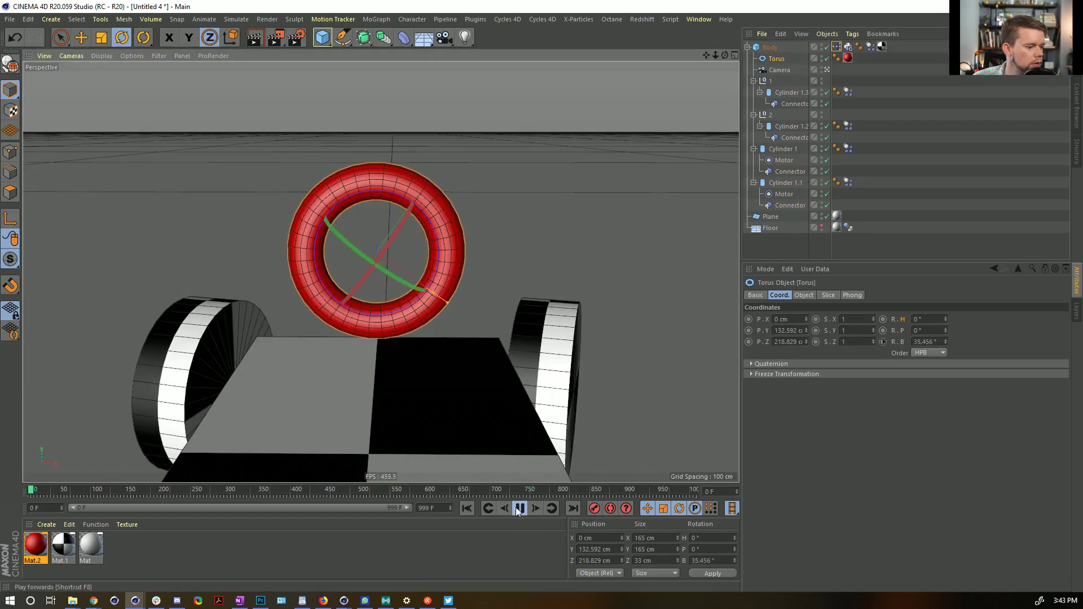
drag(519, 276, 394, 154)
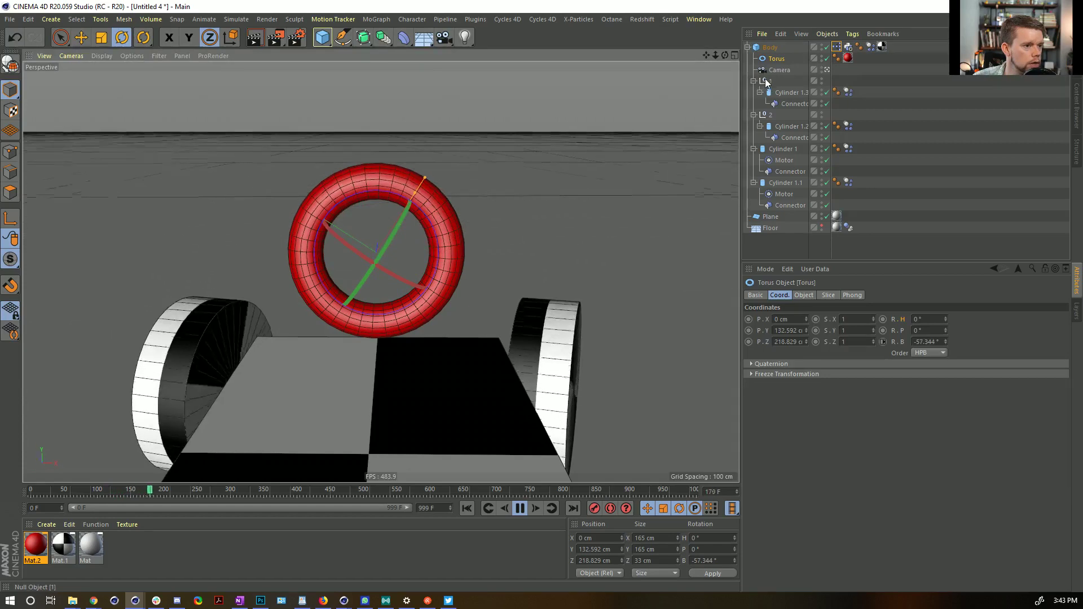
click(519, 509)
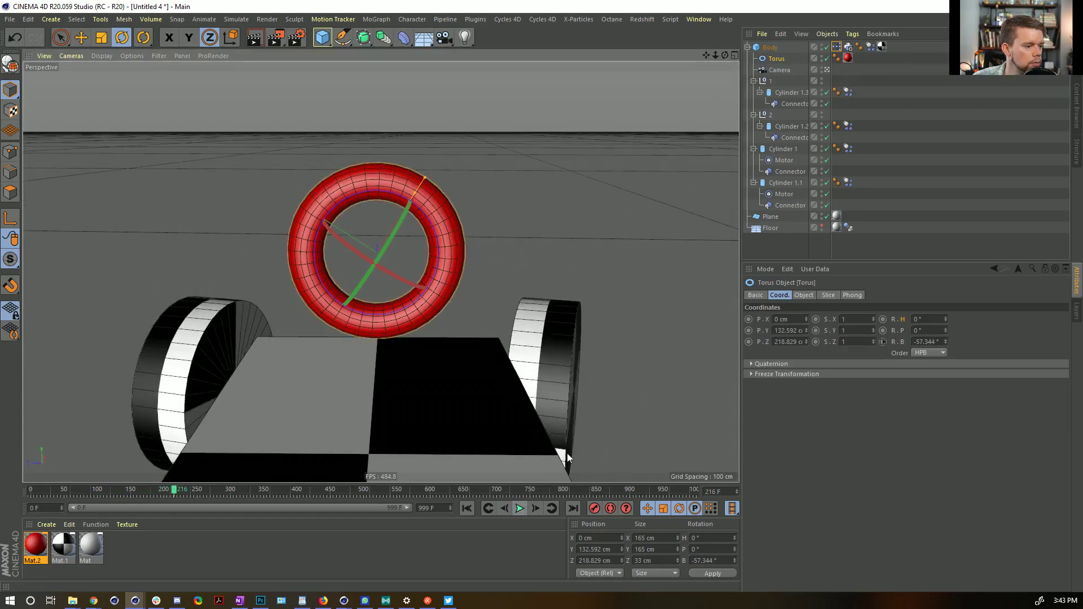
click(766, 81)
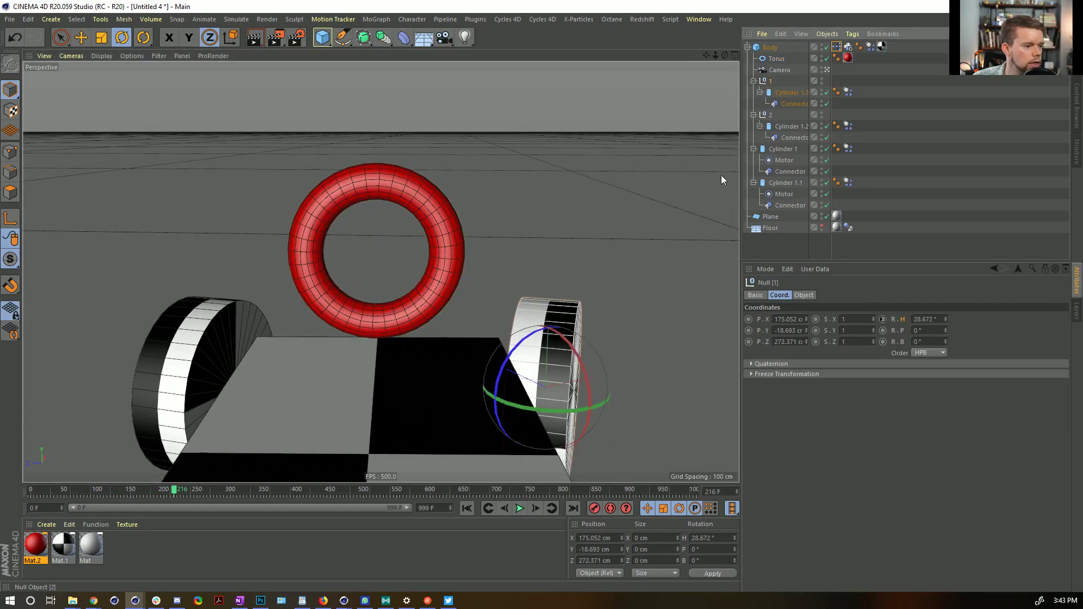
alt+drag(560, 375, 552, 338)
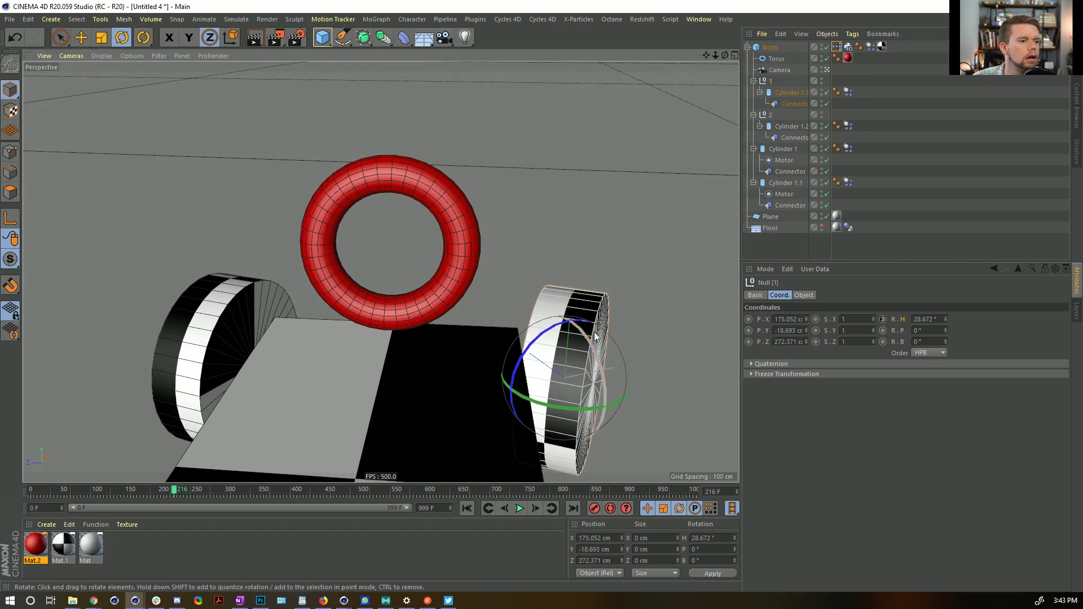
key(ctrl+z)
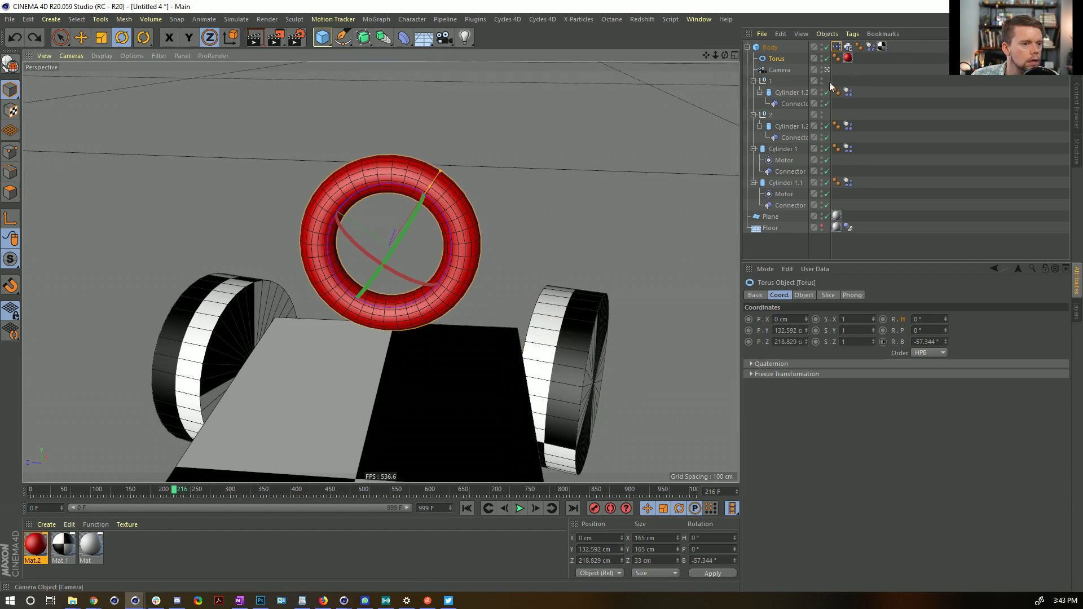
double_click(938, 341)
text(0)
key(Return)
mouse_move(792, 104)
mouse_down()
mouse_move(780, 91)
mouse_move(785, 123)
mouse_up()
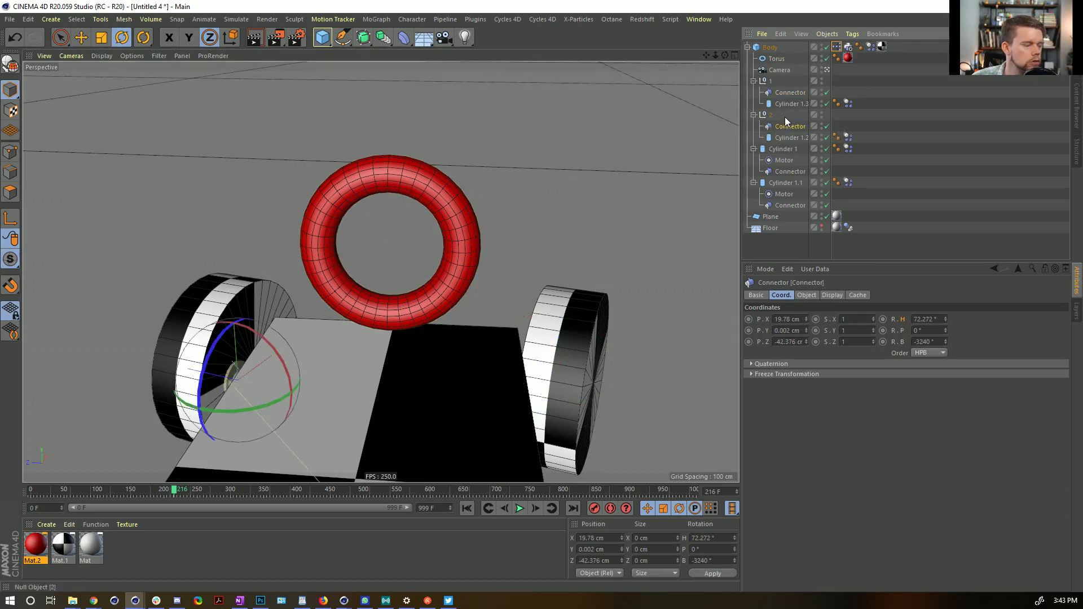
key(ctrl+z)
key(ctrl+z)
key(ctrl+z)
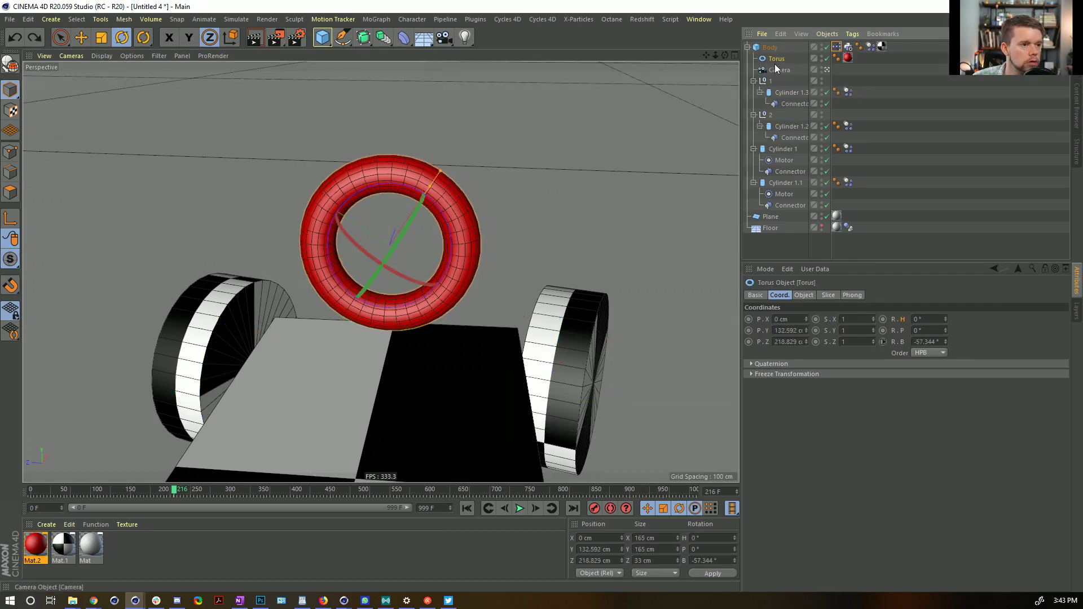
At frame 0, set the torus's R.B rotation to 0 and move the front-wheel Connectors from their cylinders directly under nulls 1 and 2.
click(928, 342)
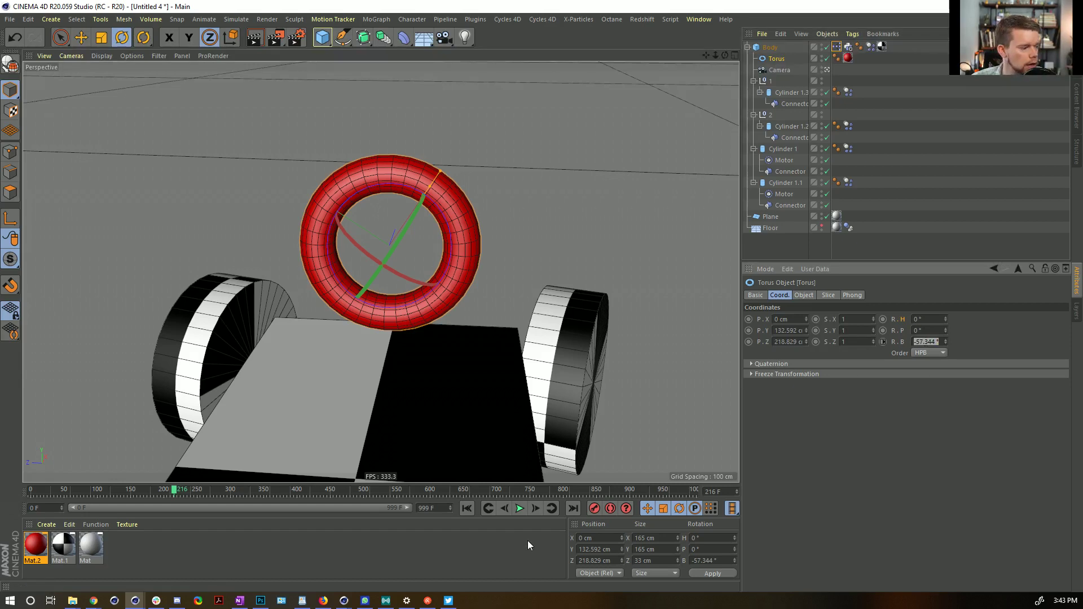
click(465, 509)
text(0)
key(Return)
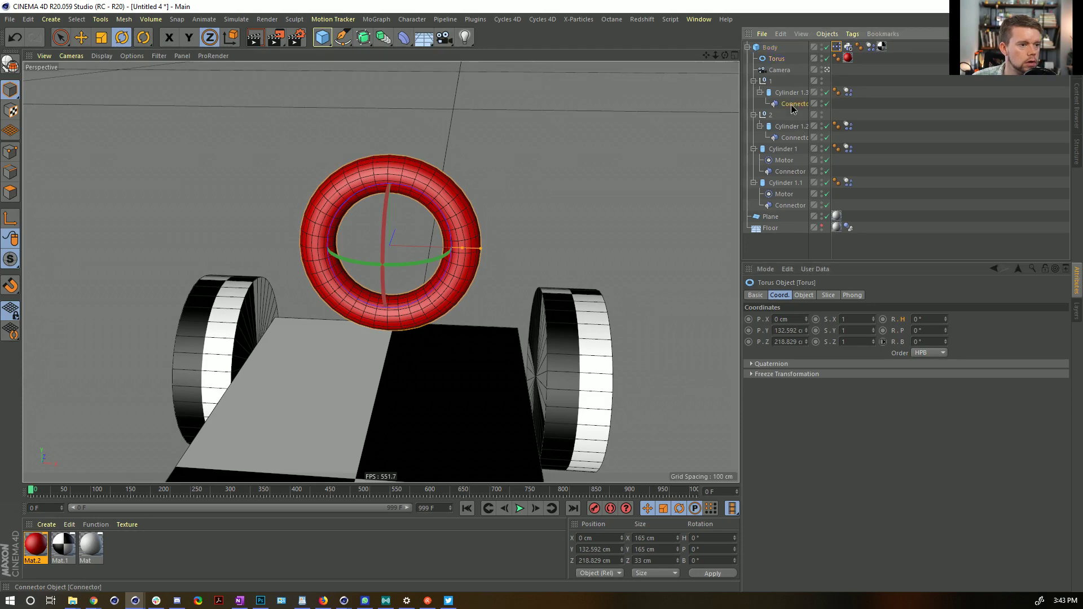
drag(783, 86, 784, 117)
Play the simulation while turning the torus, stop it, and inspect the coordinates of null 1 and its Connector.
click(520, 508)
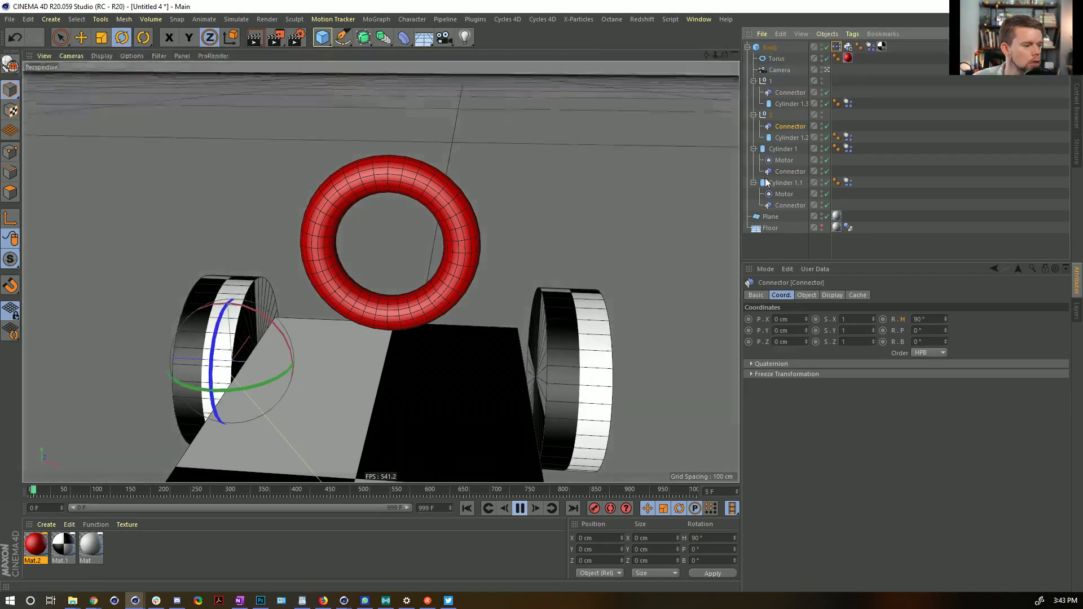
click(776, 59)
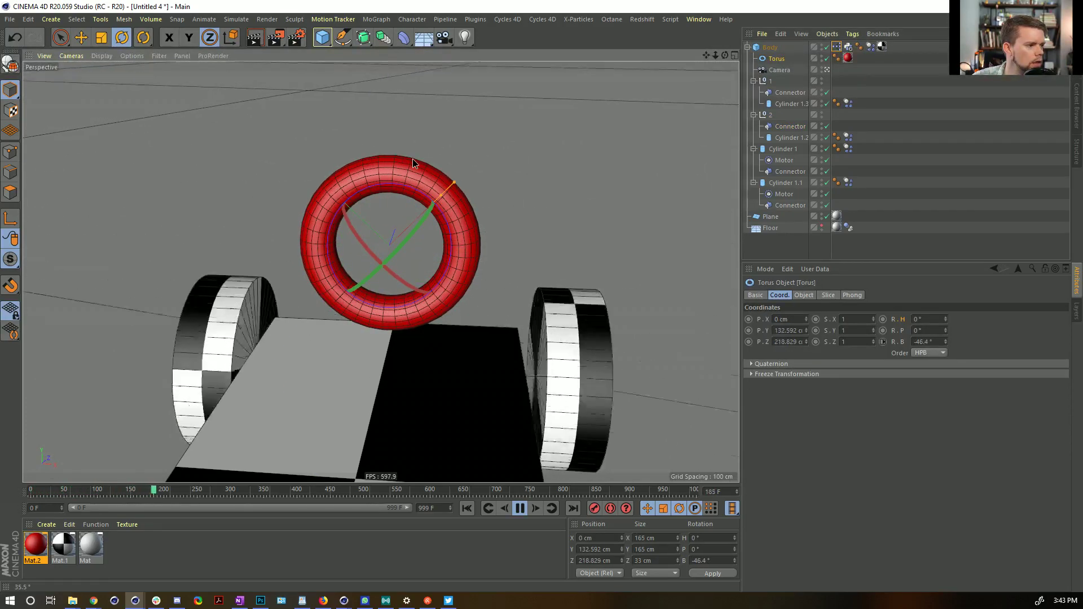
click(519, 508)
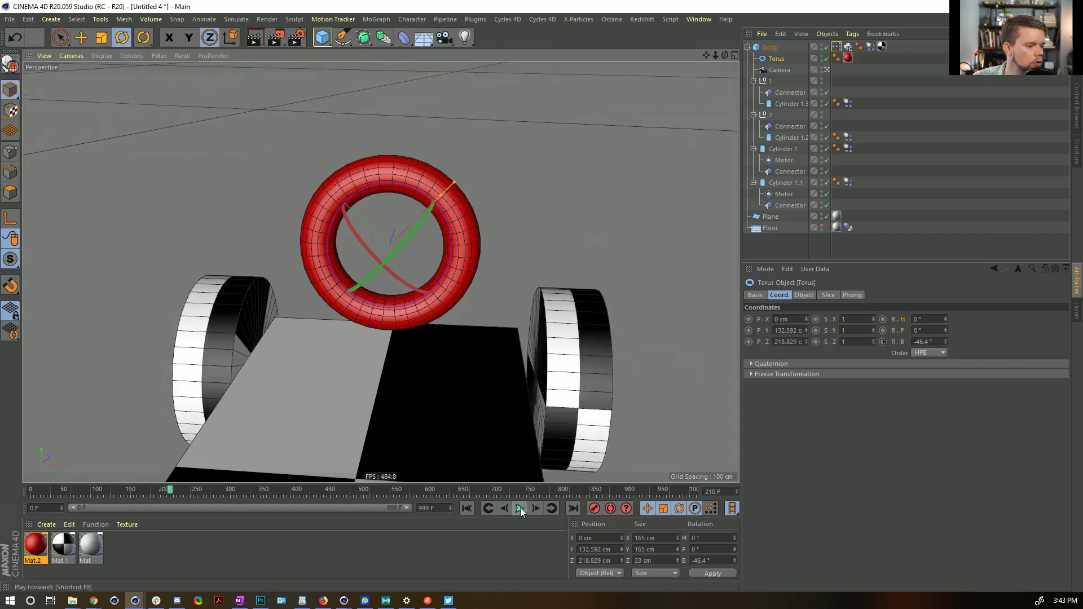
click(770, 81)
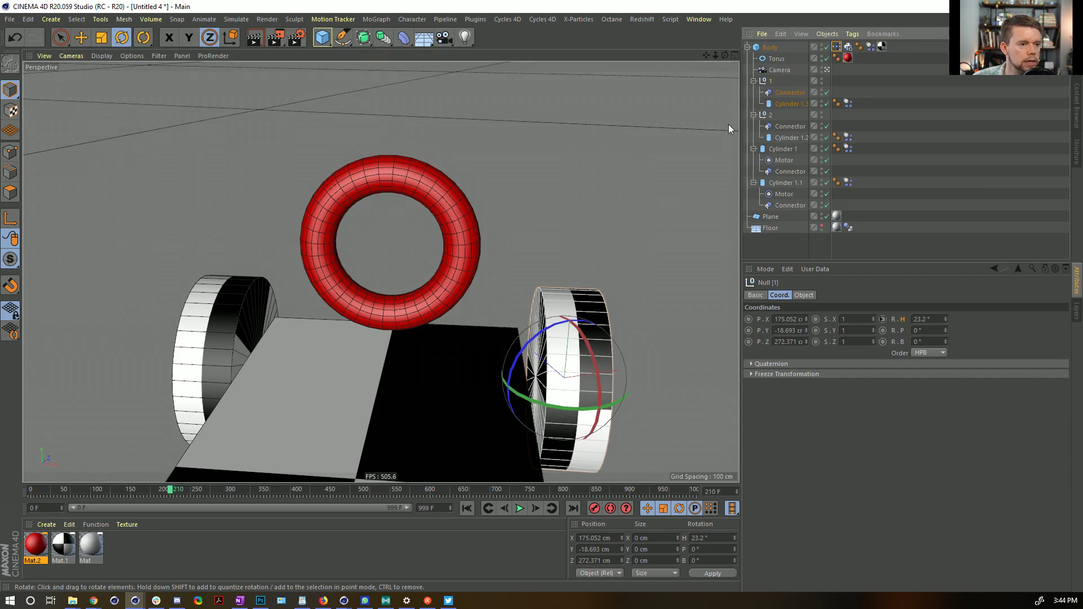
click(791, 93)
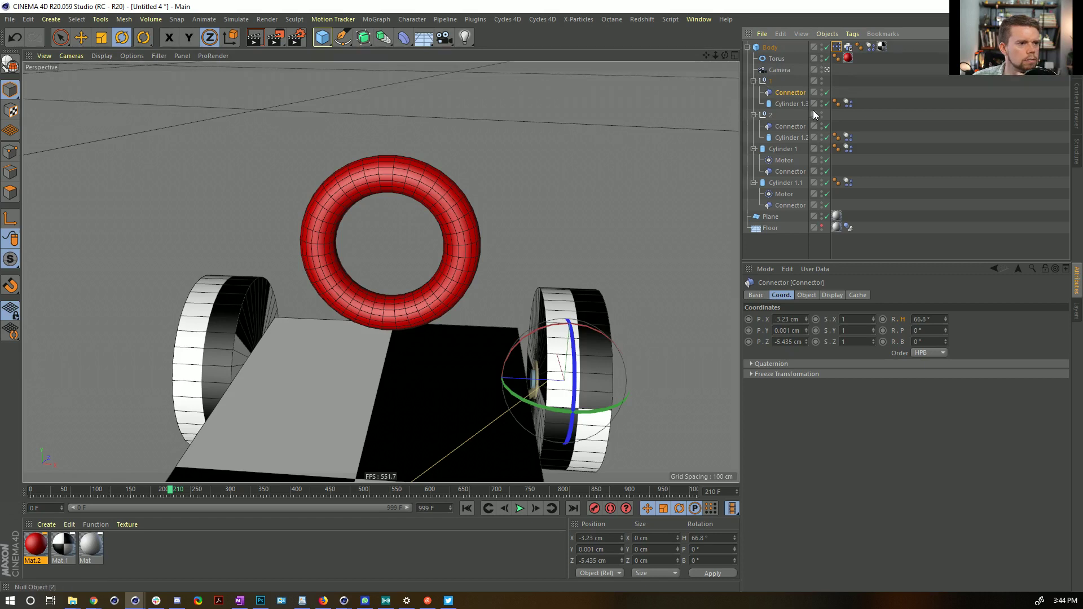
Inspect Cylinder 1.3's coordinates, object properties and Dynamics Body tag settings.
click(791, 104)
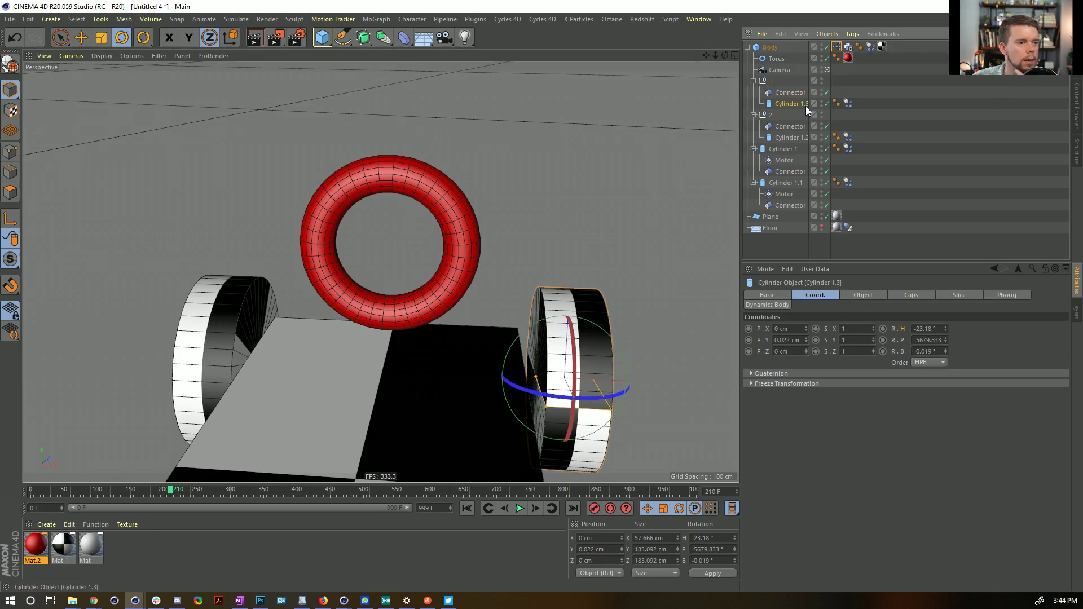
click(897, 297)
click(868, 295)
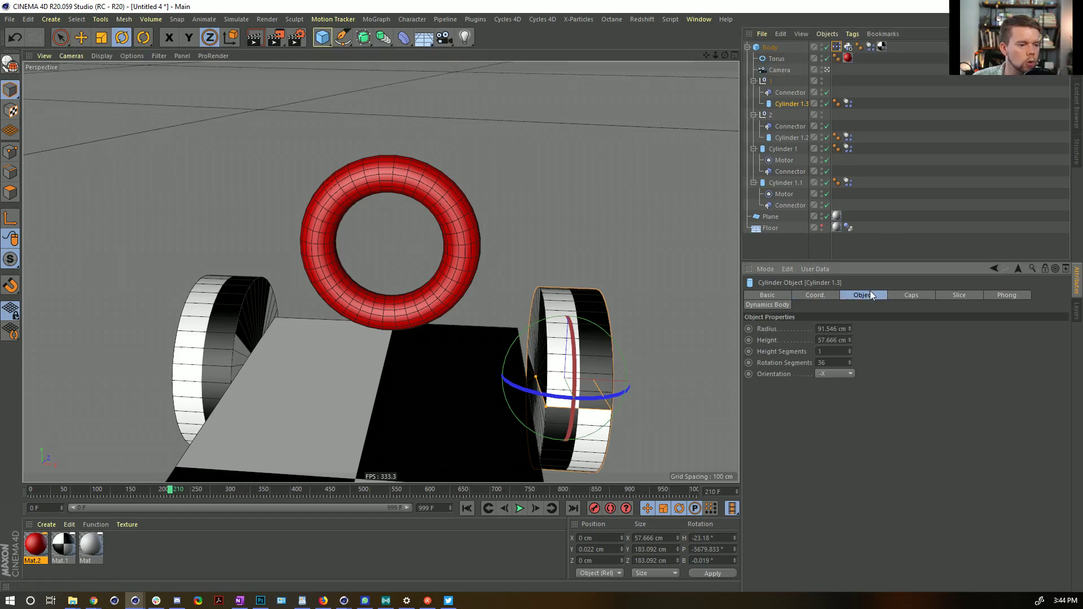
click(847, 103)
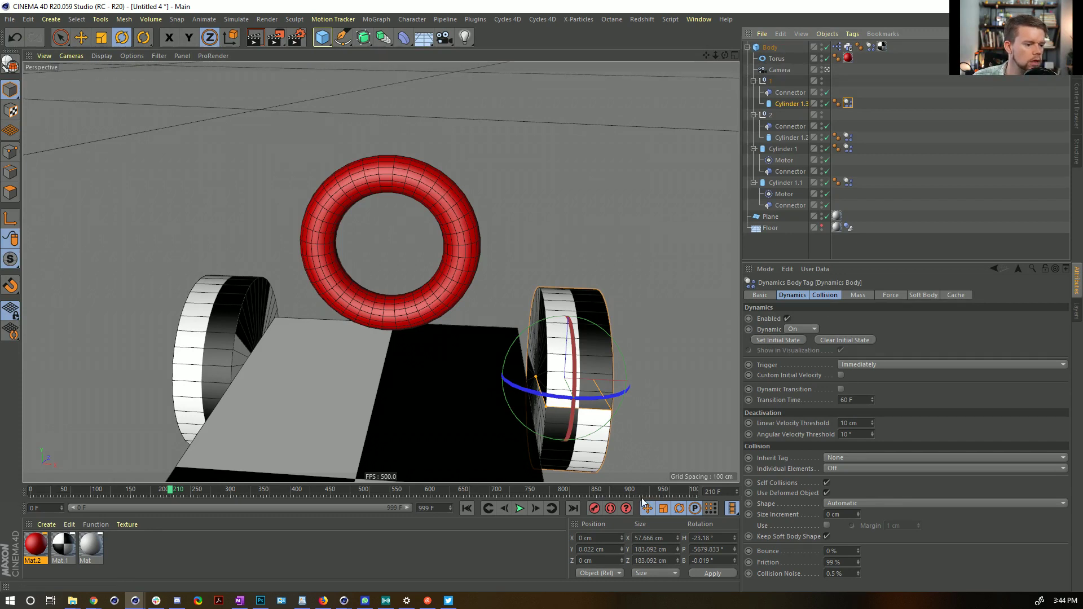
Return to frame 0 and delete the Python tag from Body.
click(465, 511)
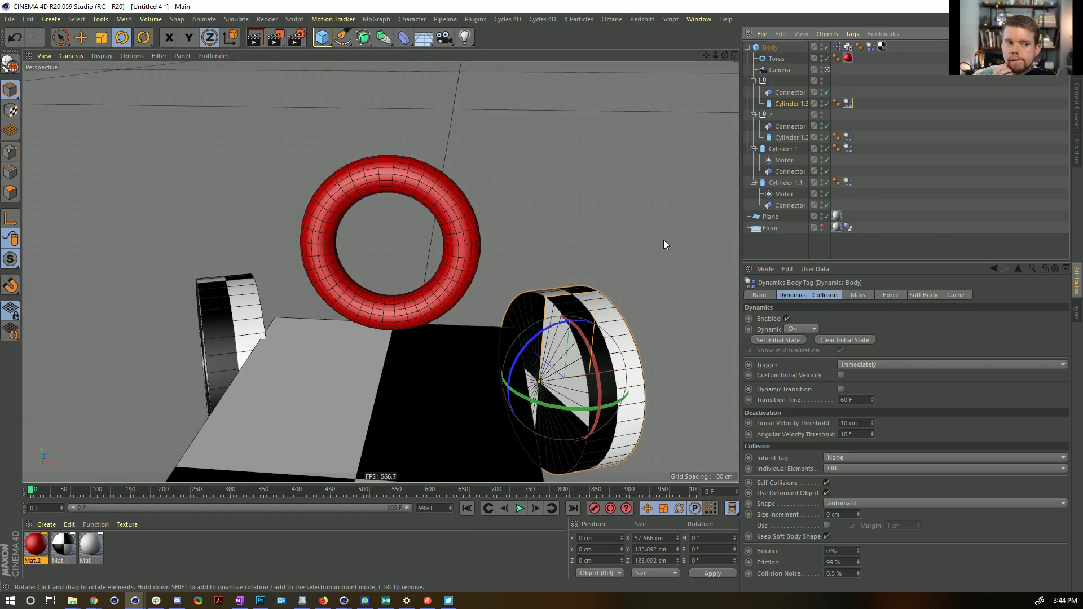
click(848, 49)
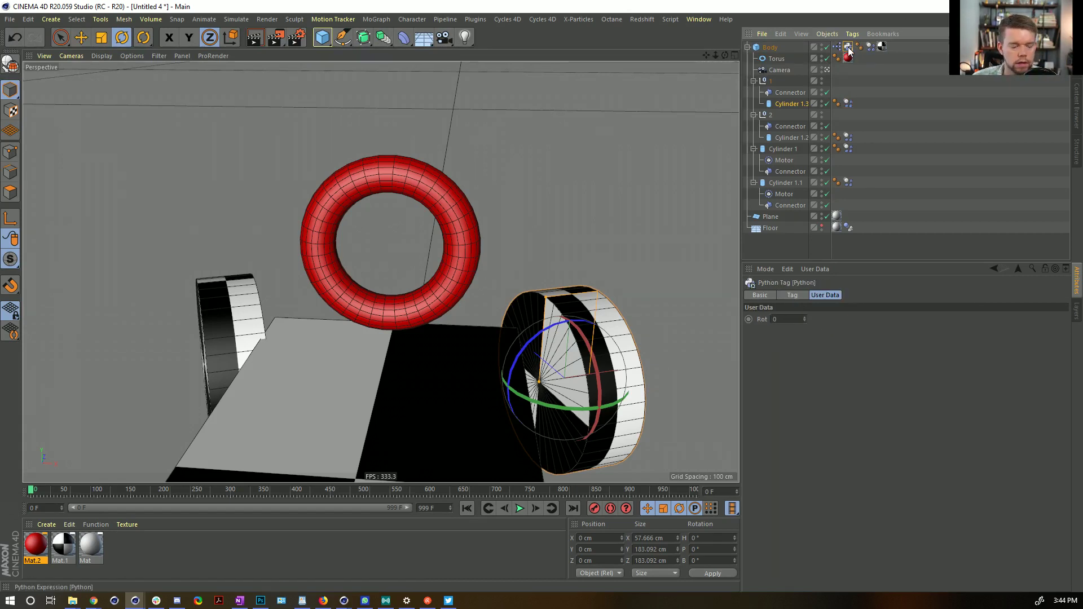
key(Delete)
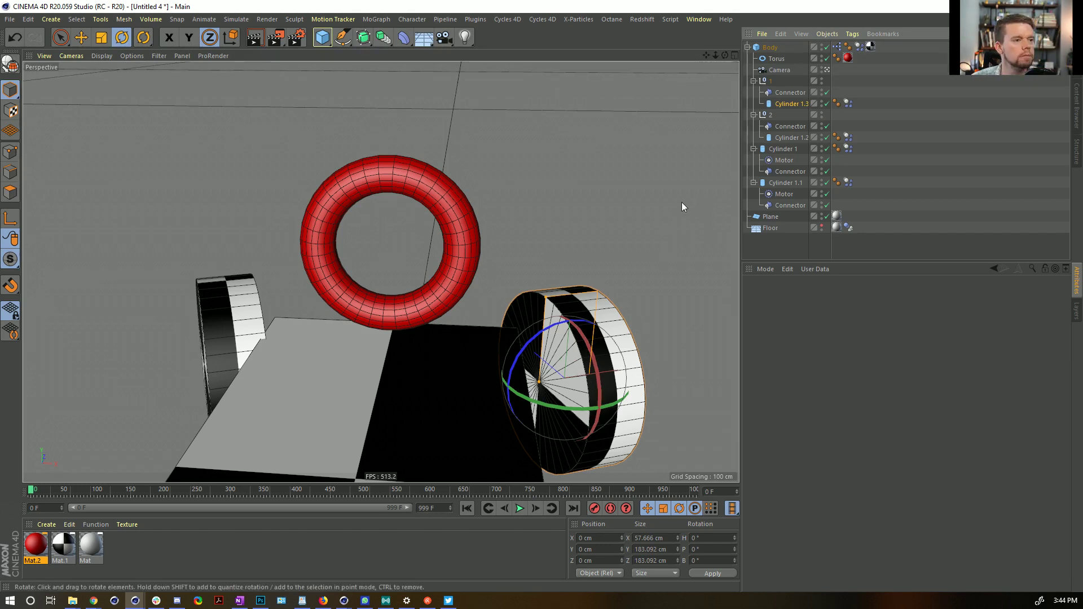
Play the simulation while turning the torus to test the steering, and return to frame 0.
click(519, 508)
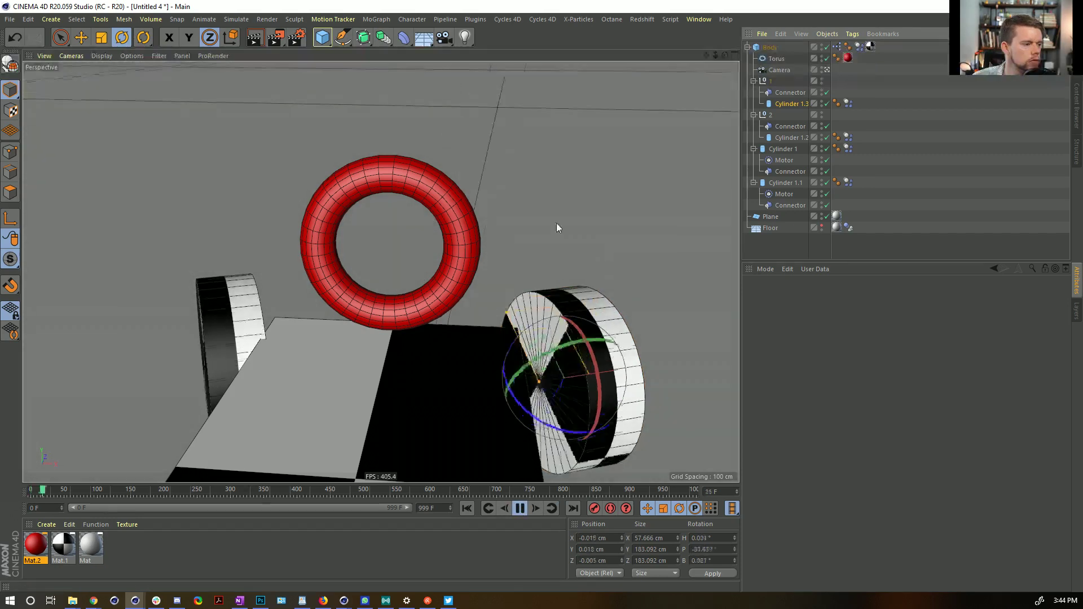
click(457, 198)
drag(457, 198, 567, 211)
key(ctrl+z)
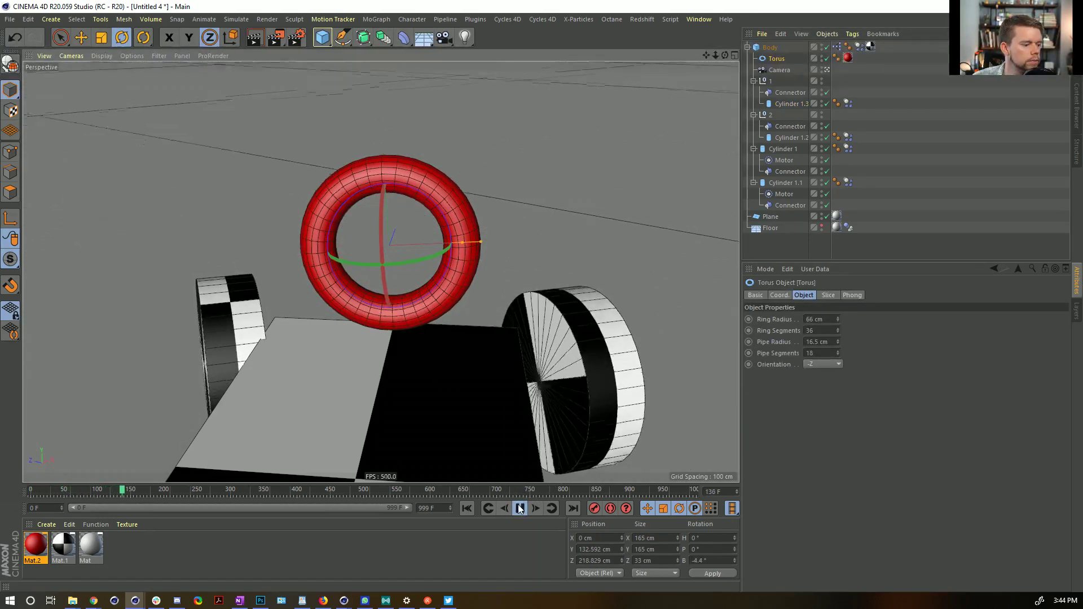
click(467, 508)
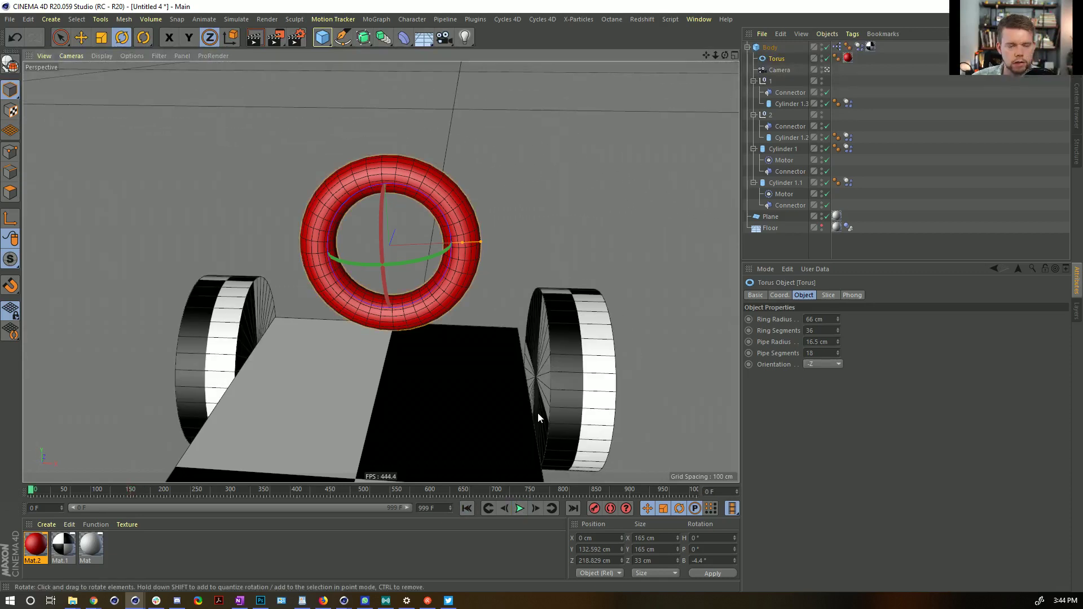
Try the Body's XPresso tag at priority Initial, -499, and turn the torus during playback.
click(772, 47)
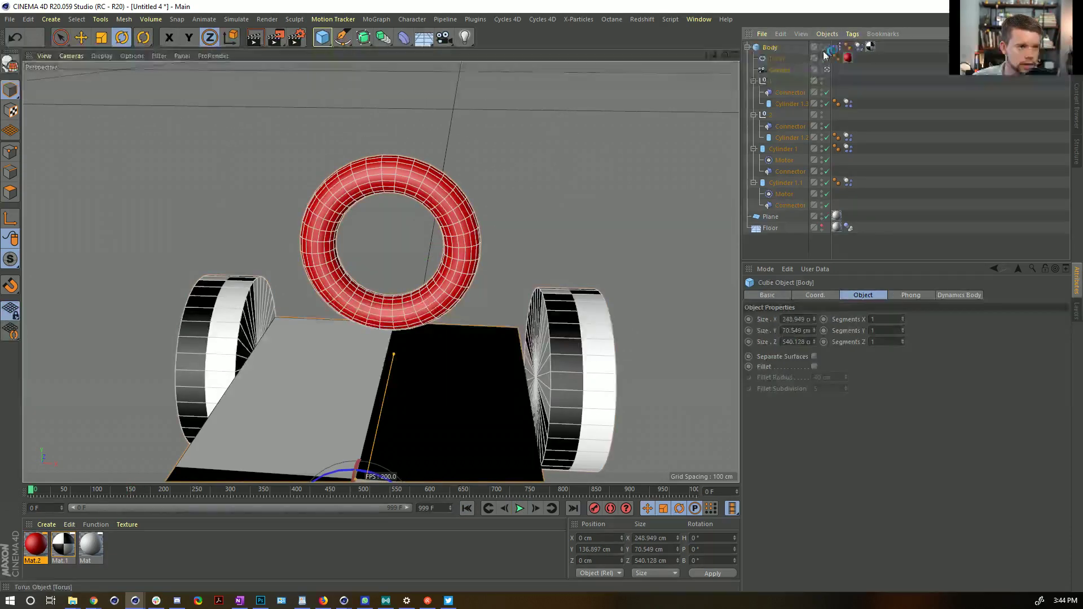
click(837, 46)
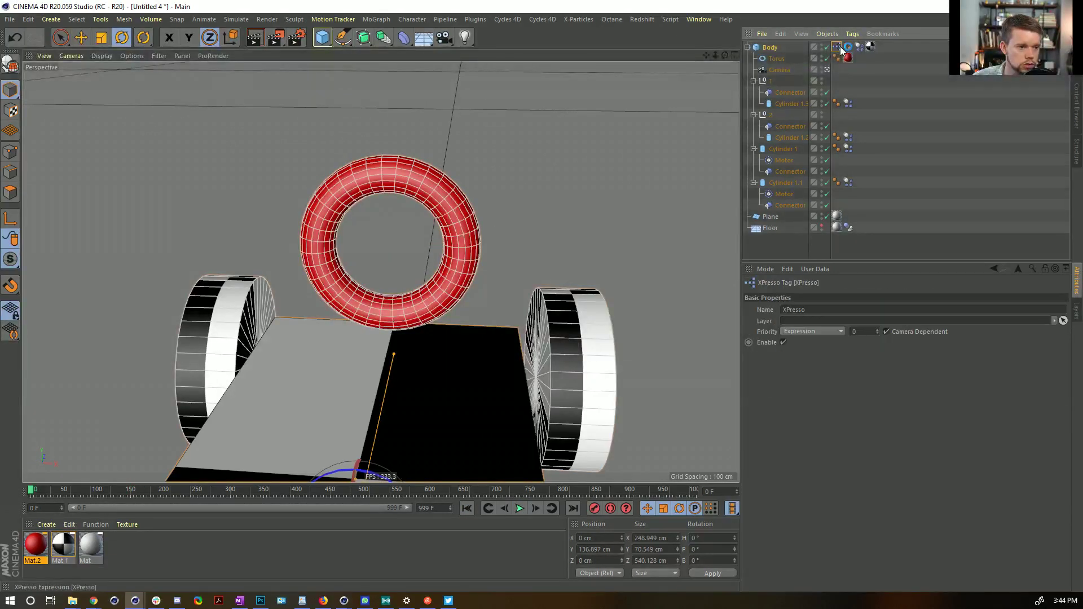
click(803, 334)
click(820, 345)
drag(878, 332, 846, 332)
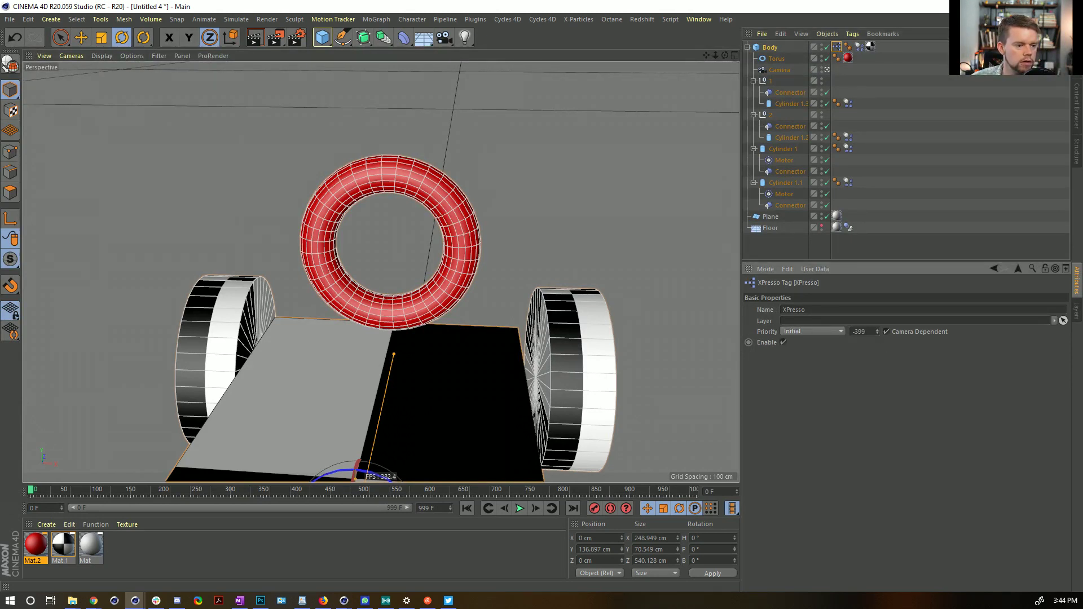
click(519, 508)
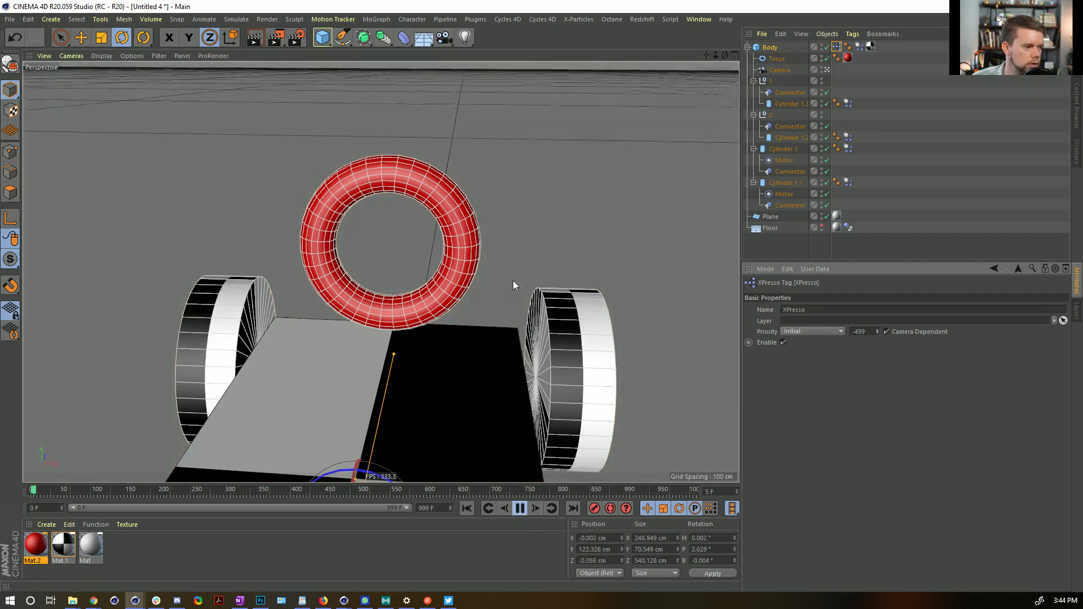
click(777, 58)
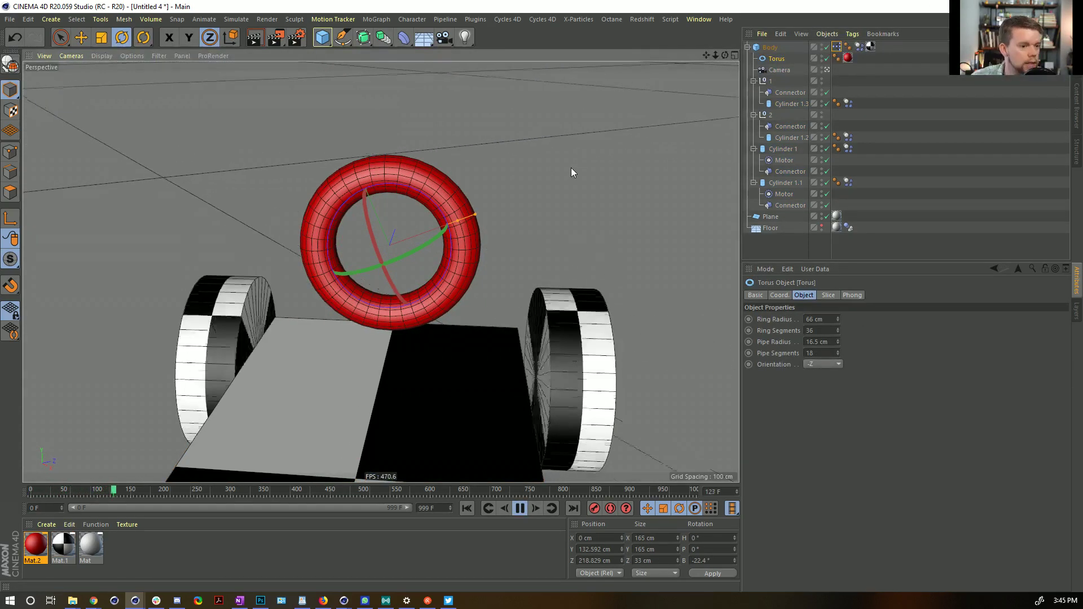
Set the priority of the Body's XPresso tag to Generators with a value of 499.
click(836, 47)
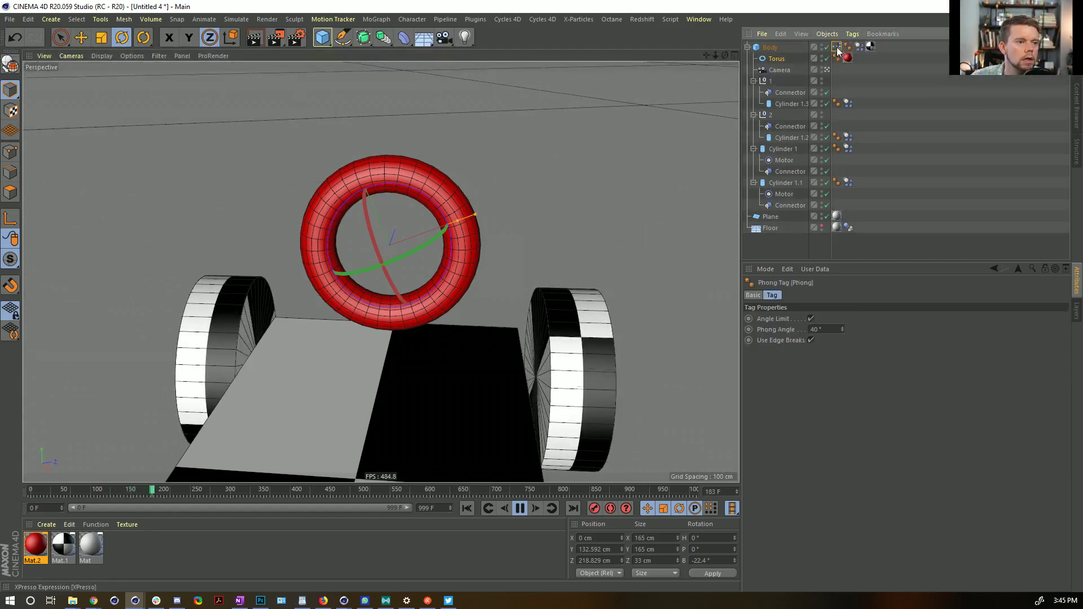
click(812, 331)
click(807, 391)
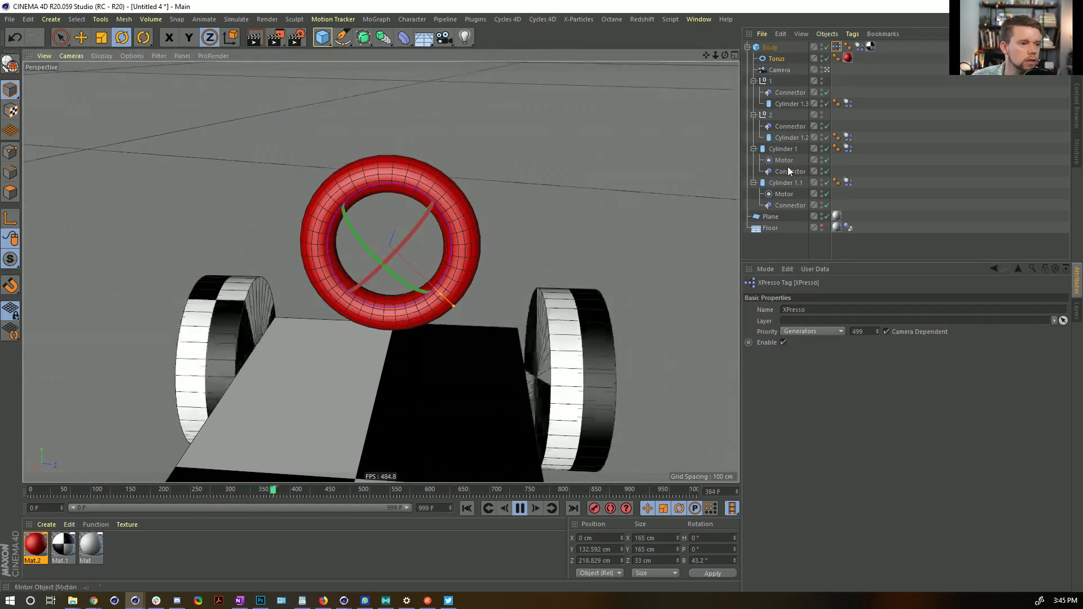
Check the hinge settings of null 1's Connector during playback, and return the simulation to frame 0.
click(787, 92)
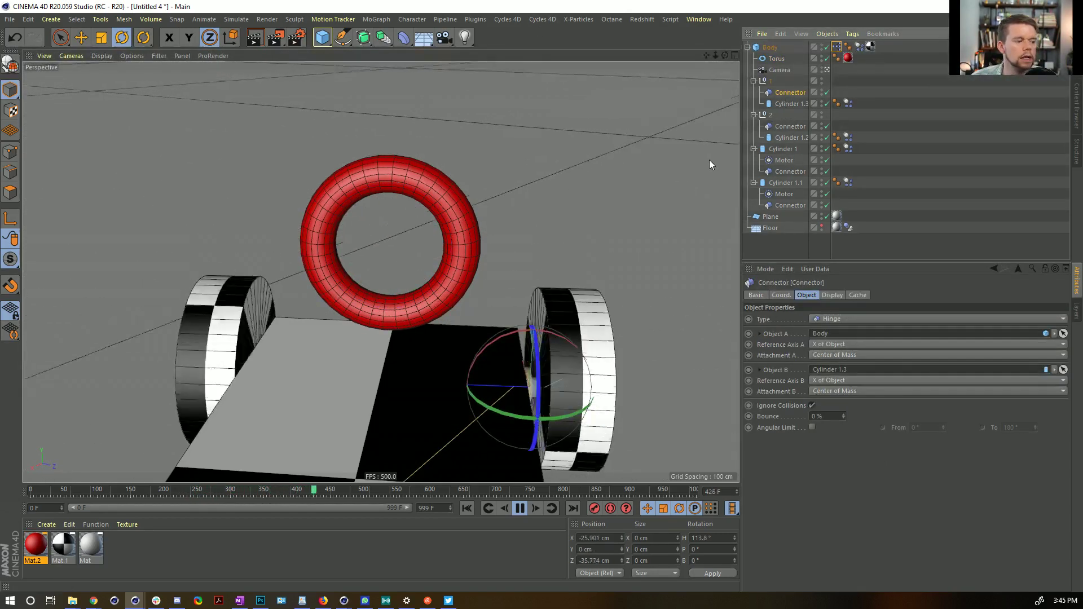
click(520, 508)
click(467, 508)
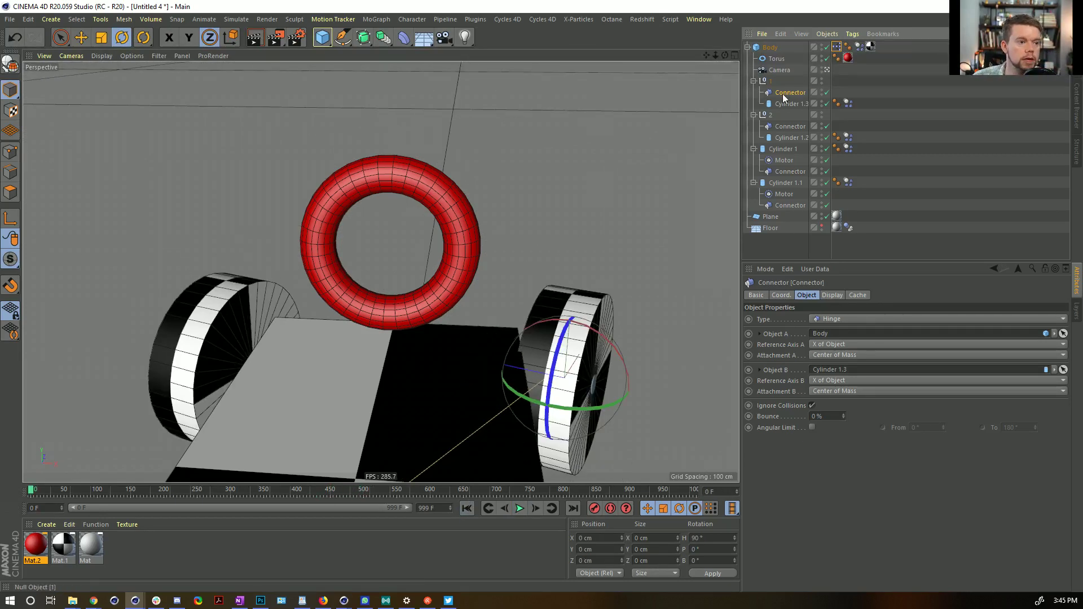
Review the XPresso tag's settings and the Python messages in the Console, and close the Console.
click(836, 46)
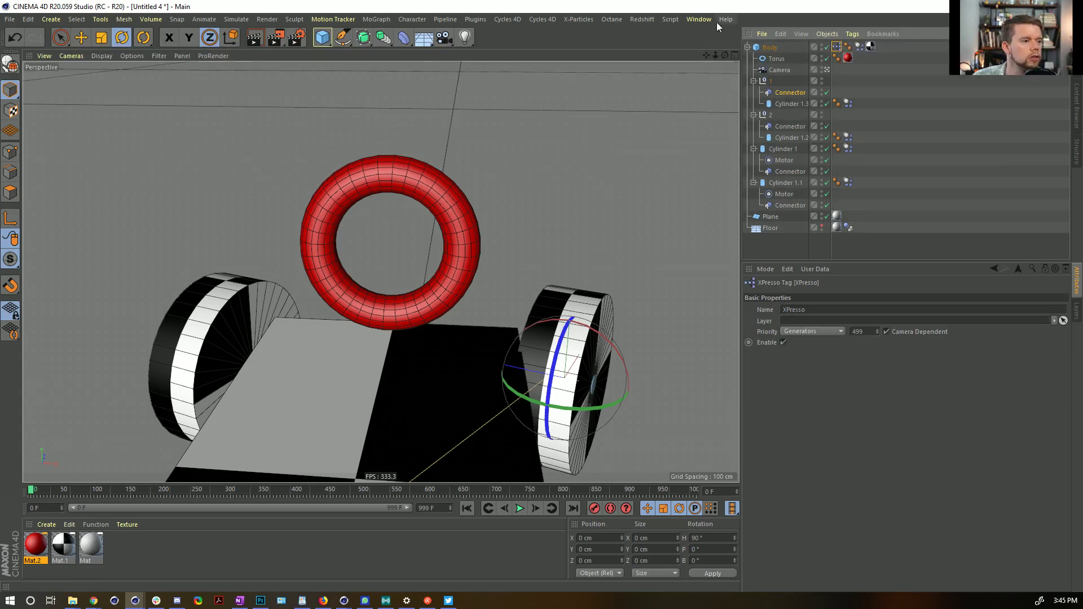
click(667, 20)
click(699, 53)
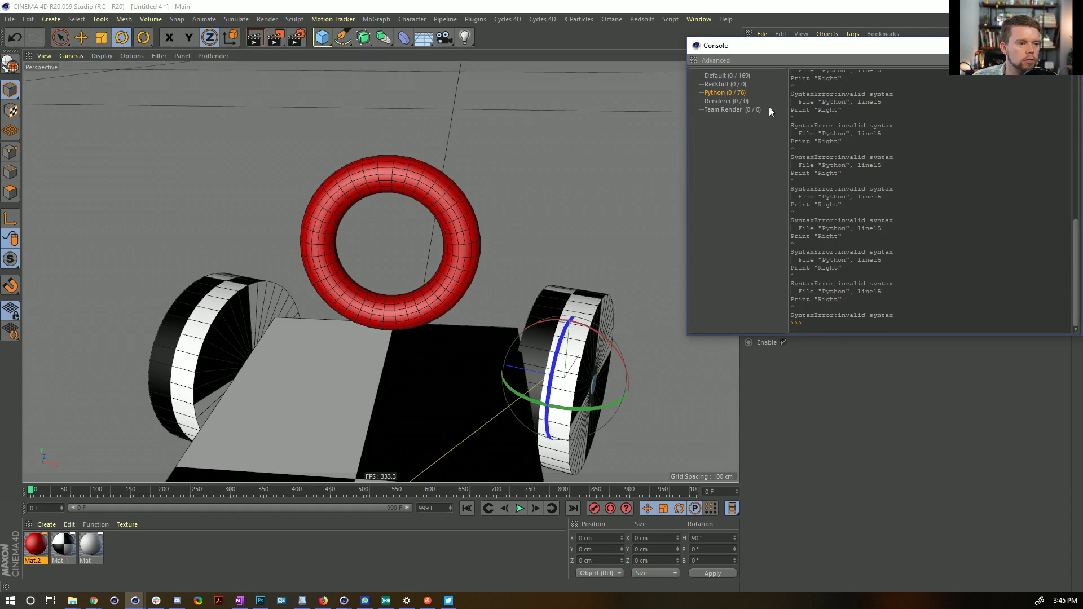
click(1068, 45)
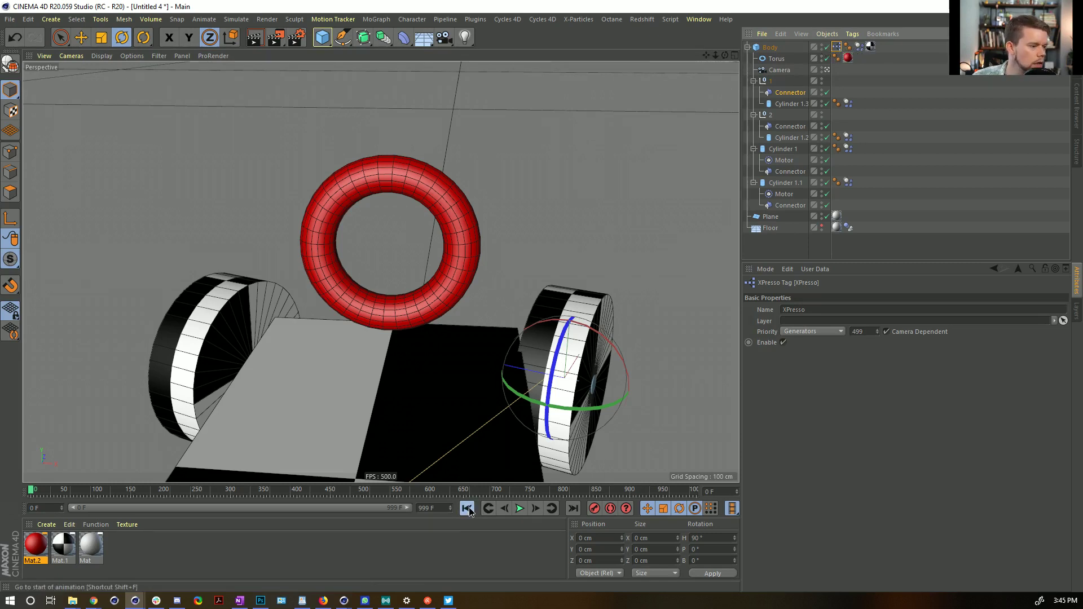
Turn the torus back toward its neutral position and set its R.B rotation to 0.
click(458, 237)
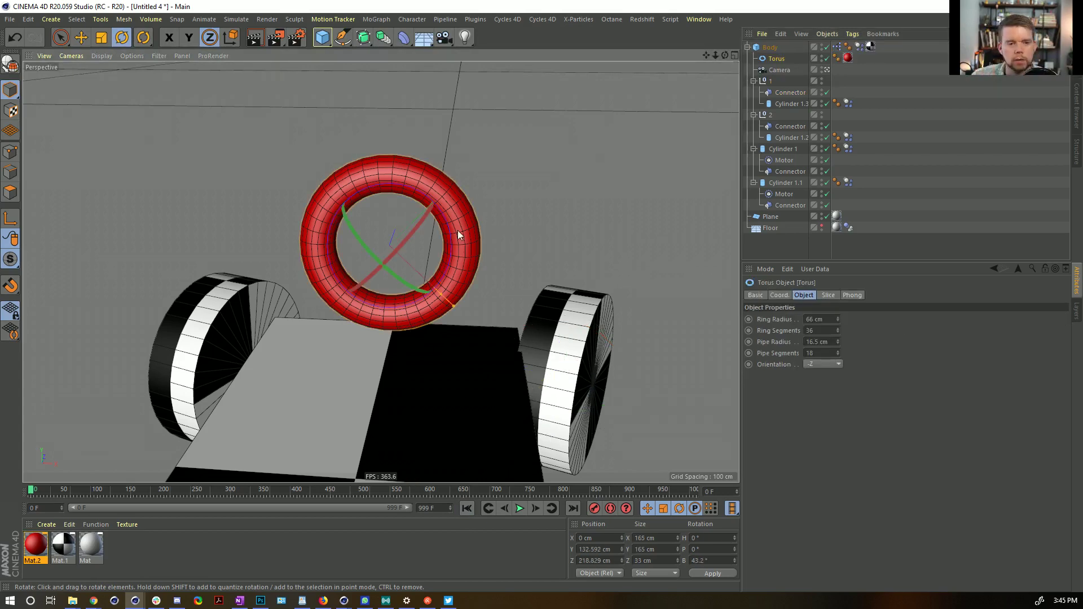
drag(458, 230, 352, 144)
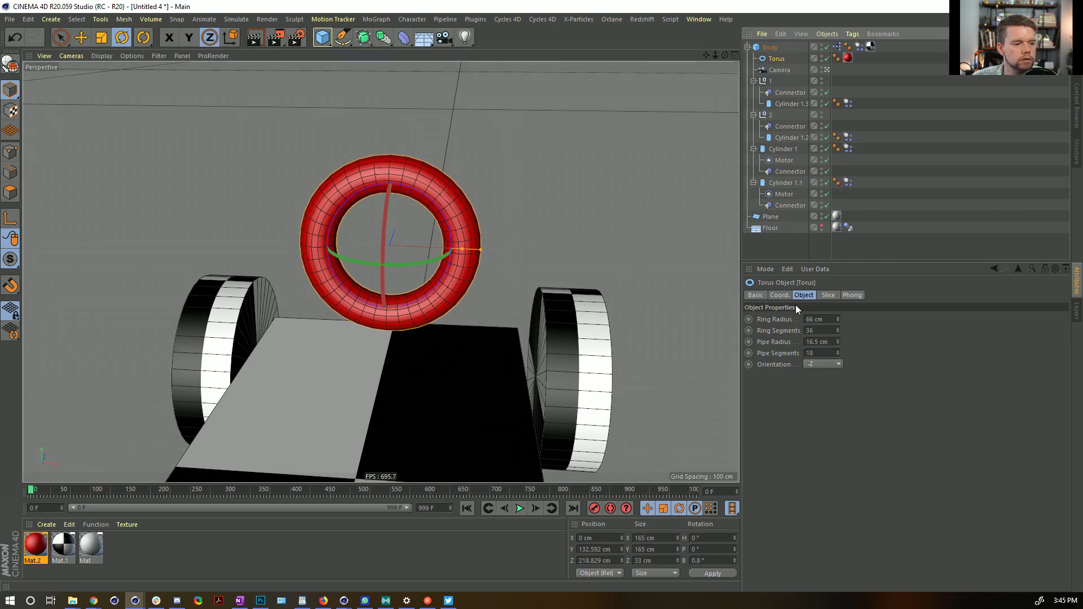
click(779, 295)
double_click(920, 341)
text(0)
key(Return)
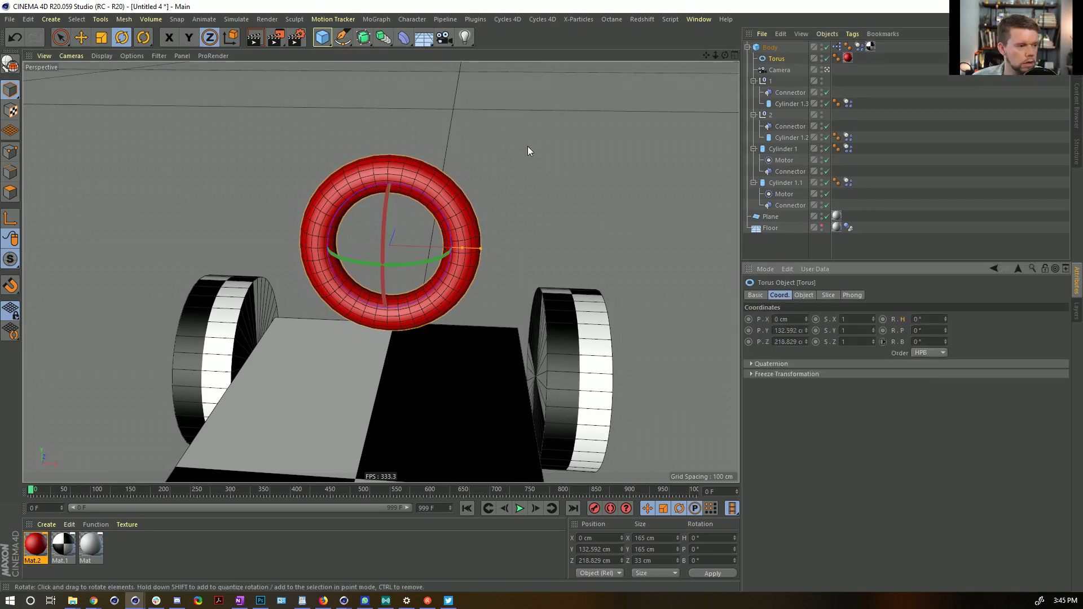
Save the scene in the SceneFiles folder as [8a]SinCircles.c4d.
key(ctrl+s)
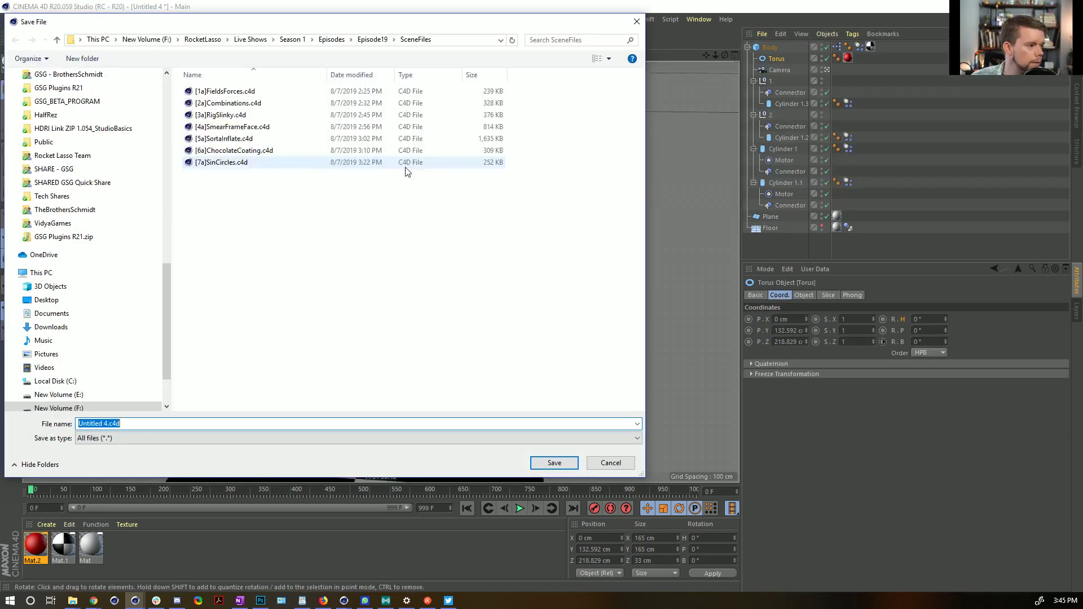
click(221, 162)
click(86, 423)
click(86, 423)
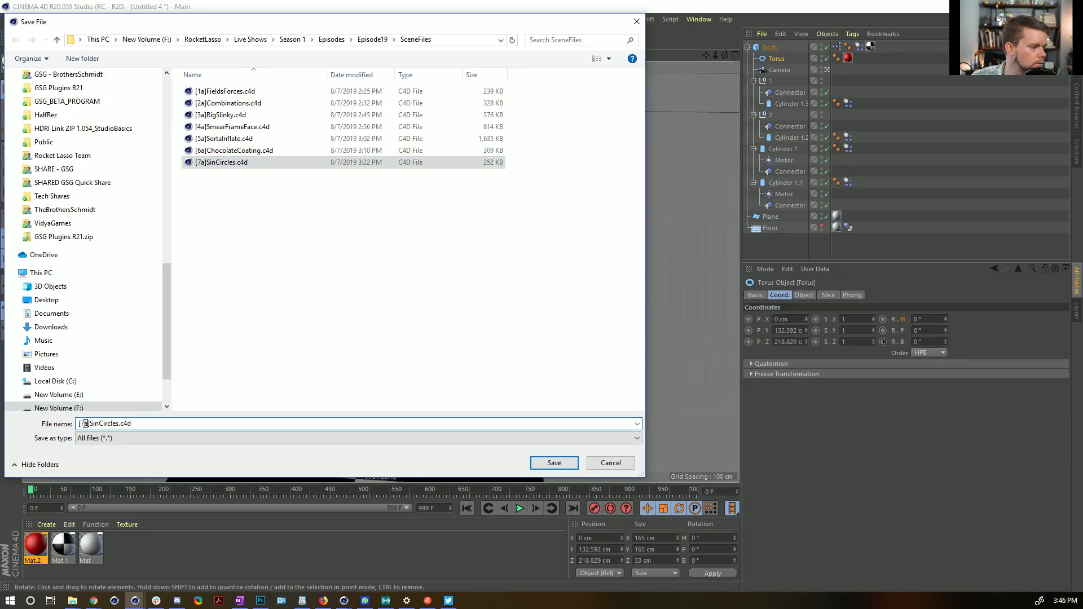
key(BackSpace)
text(8)
key(Return)
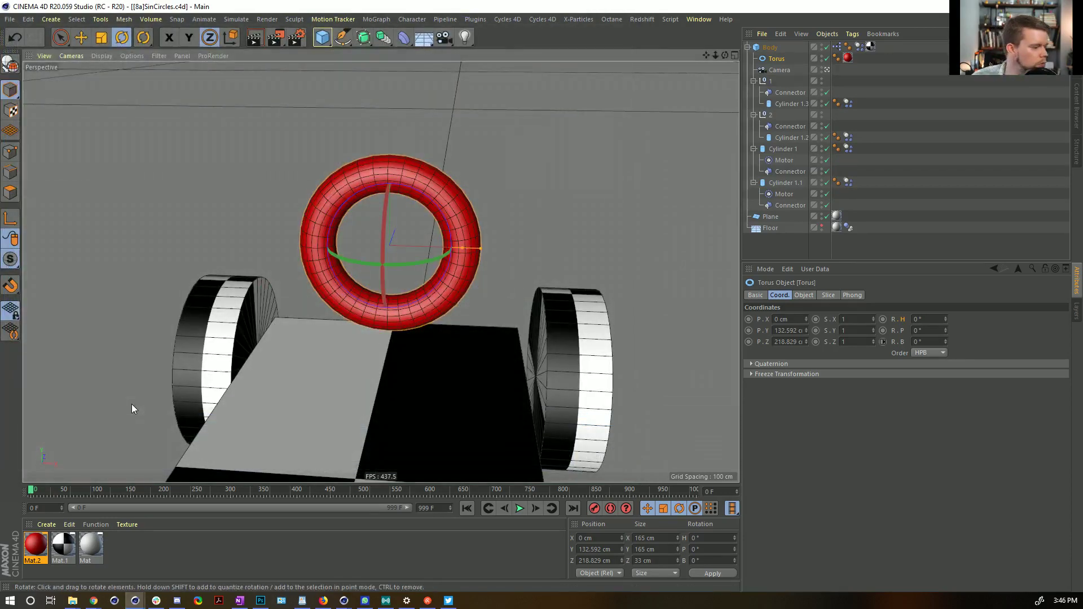
Save the scene again under the new name [8a]NOTdrivingCar.c4d.
key(ctrl+shift+s)
click(92, 423)
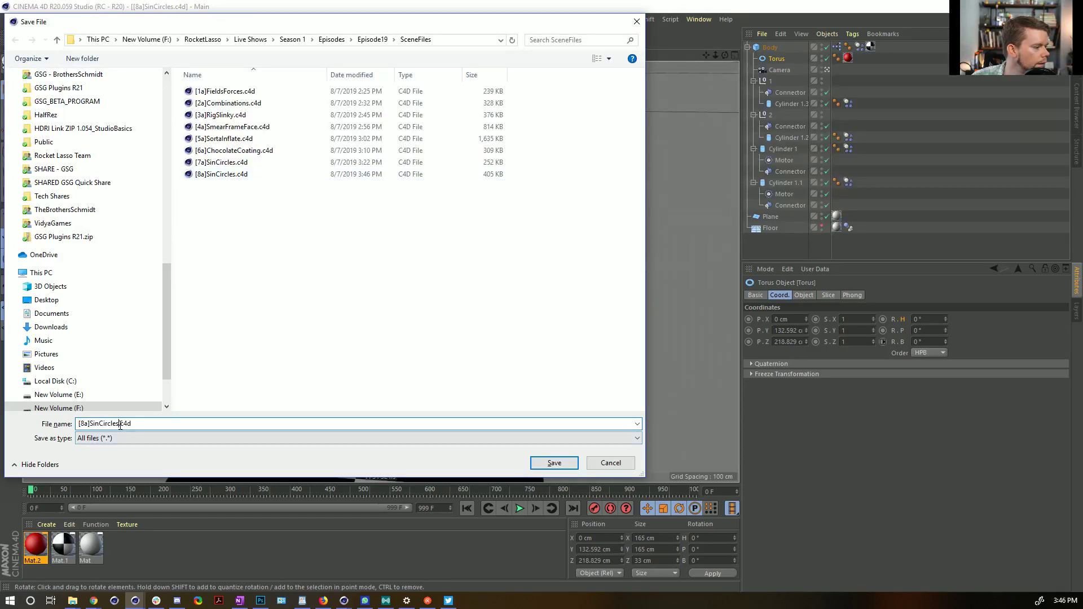
text(Now)
text(drivingCar)
key(Return)
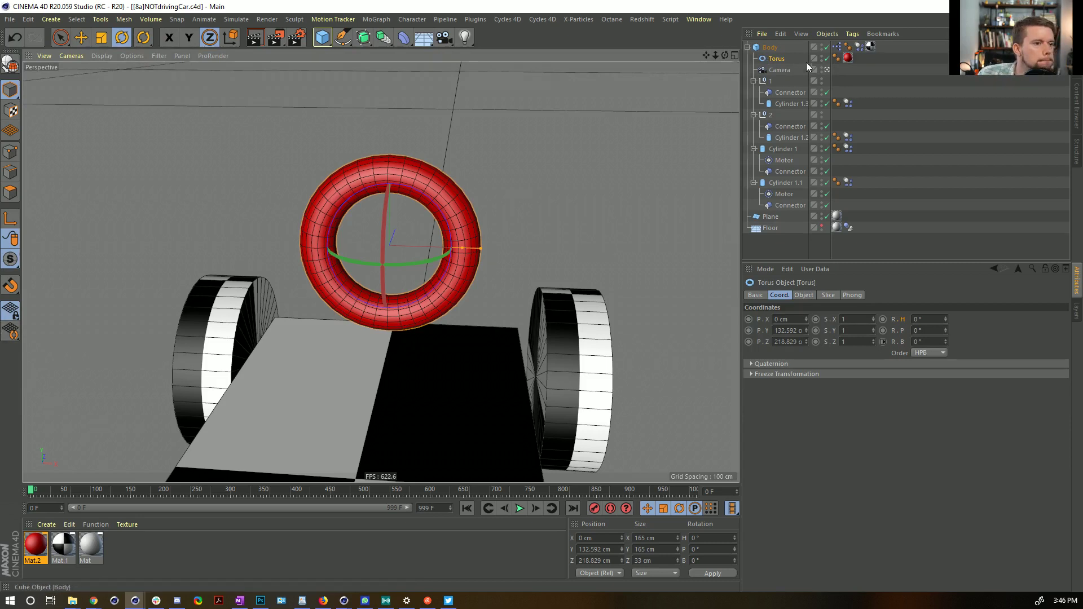
Repoint the XPresso rotation nodes from nulls 1 and 2 to their cylinders, and move both Connectors under Cylinders 1.3 and 1.2.
click(779, 83)
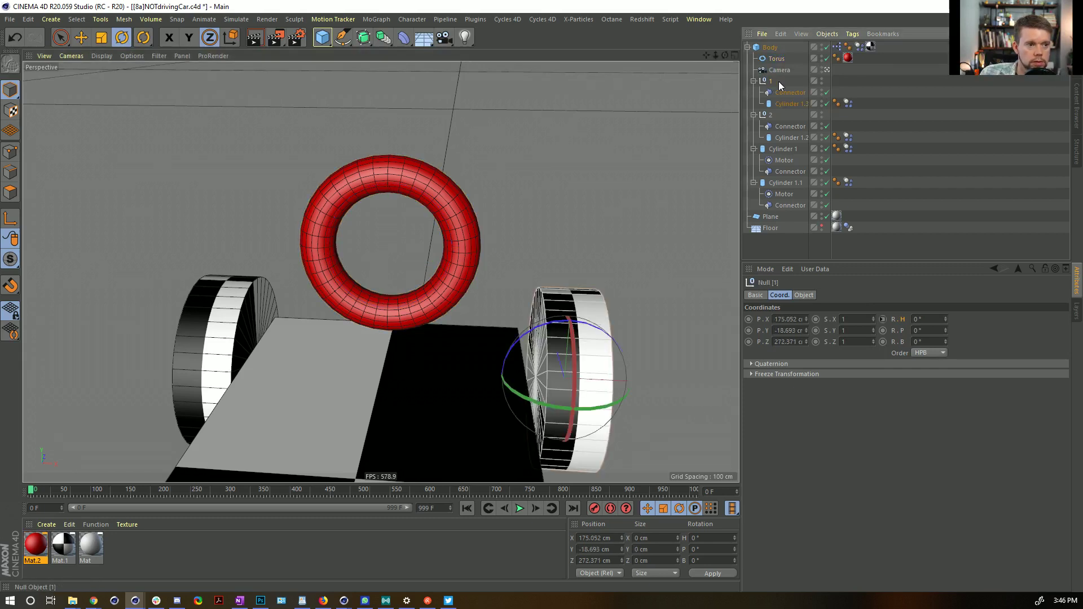
click(801, 105)
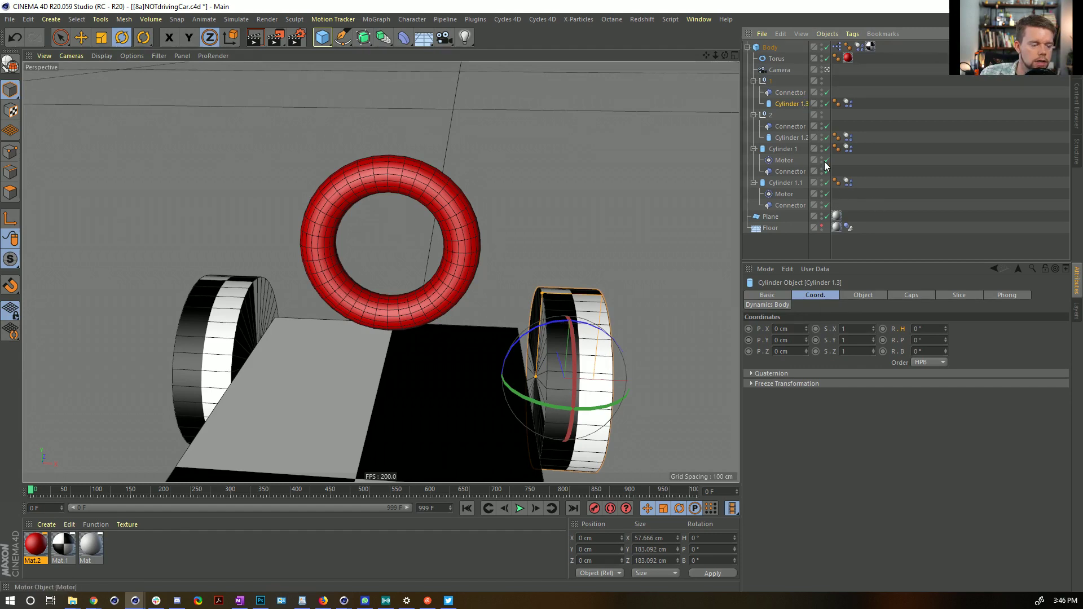
double_click(840, 49)
drag(939, 40, 522, 41)
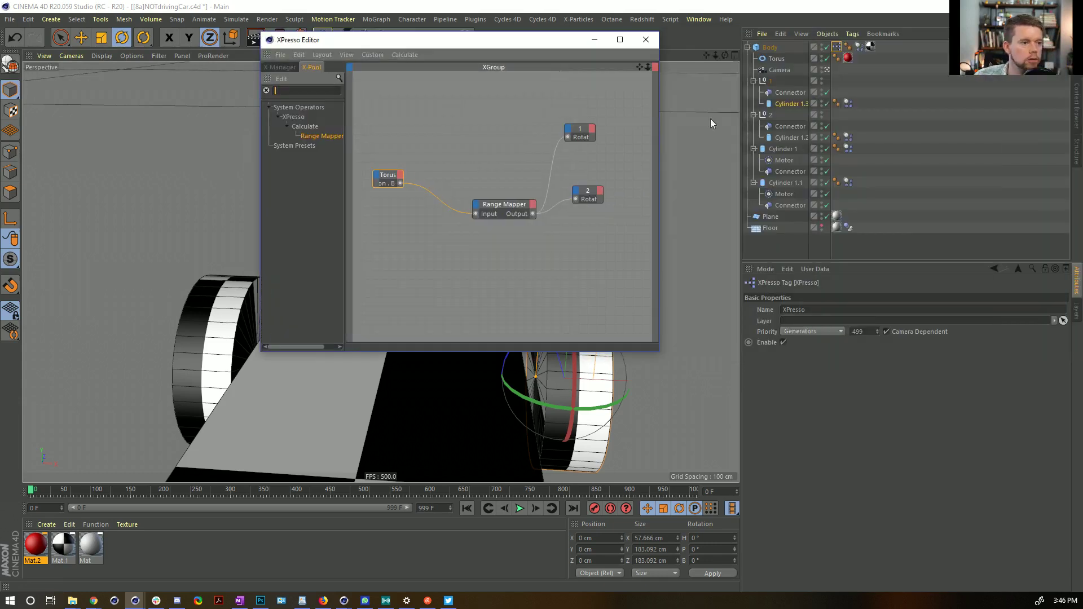
drag(802, 103, 580, 138)
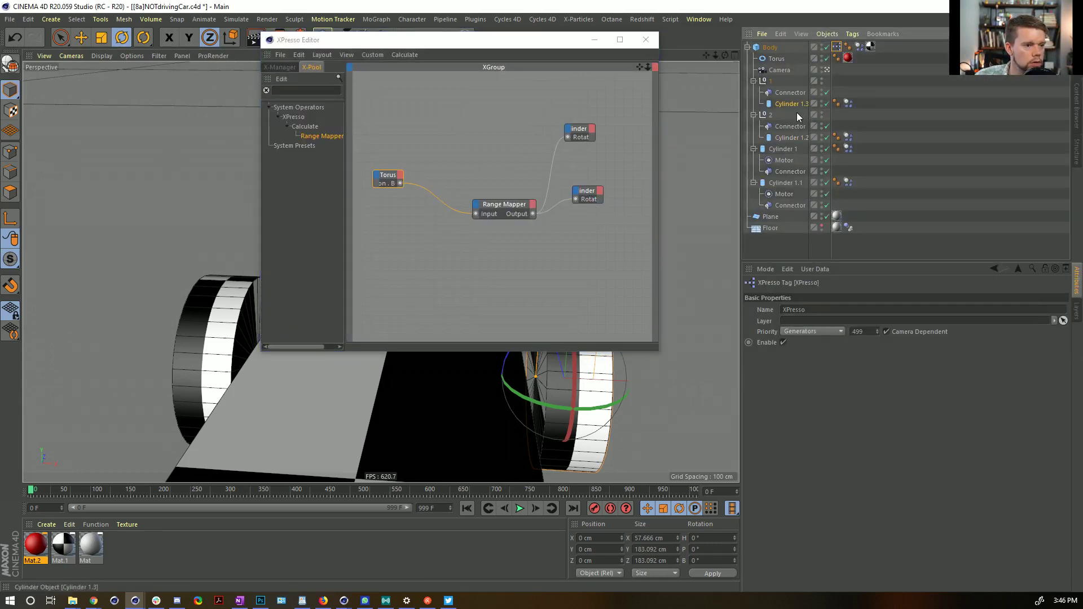
drag(787, 108, 794, 137)
click(645, 40)
Play the simulation with the torus turned to 29.2°, view the whole car, and return to frame 0.
click(524, 512)
click(776, 62)
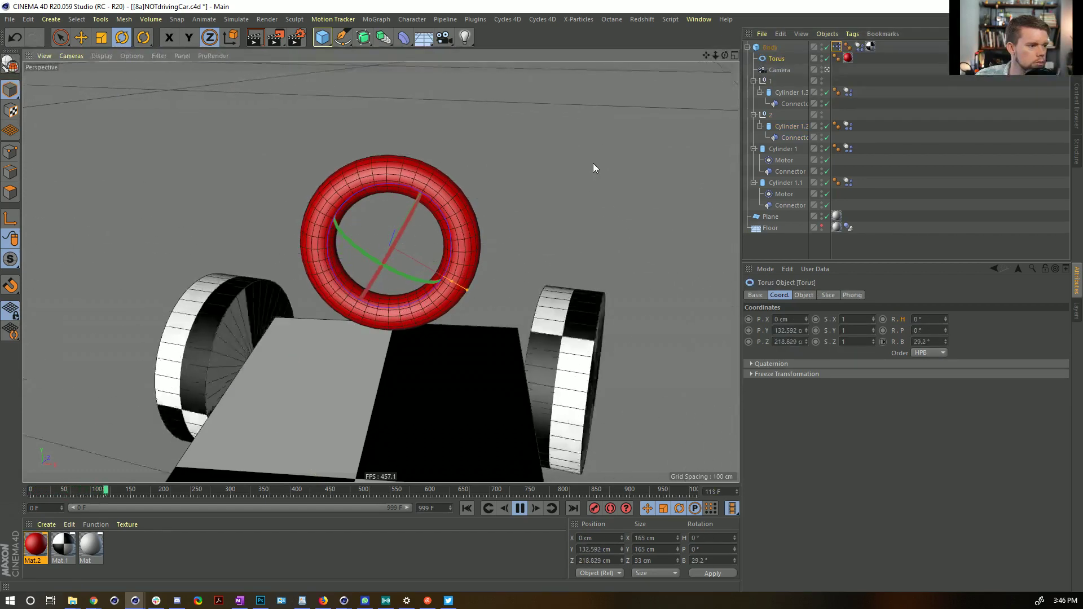
alt+drag(408, 243, 433, 235)
click(521, 510)
click(468, 508)
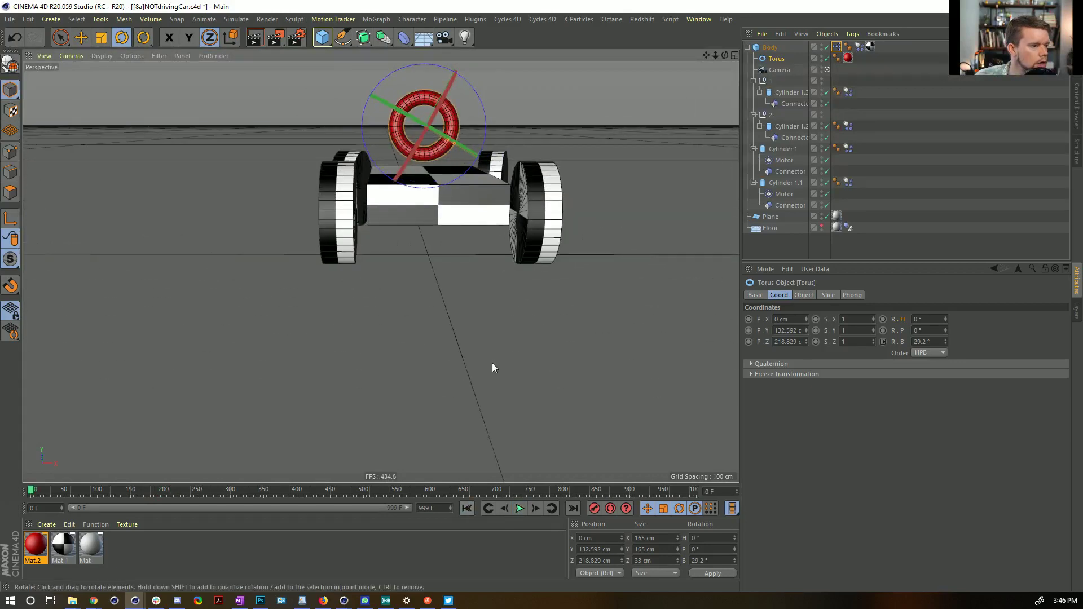
Play the simulation with the torus turned to 2°, watch the car from outside the camera view, and return to frame 0.
scroll(469, 137, up, 4)
scroll(472, 136, down, 2)
mouse_move(471, 139)
alt+middle_down()
mouse_move(477, 162)
mouse_move(471, 142)
alt+middle_up()
alt+right_drag(445, 204, 495, 268)
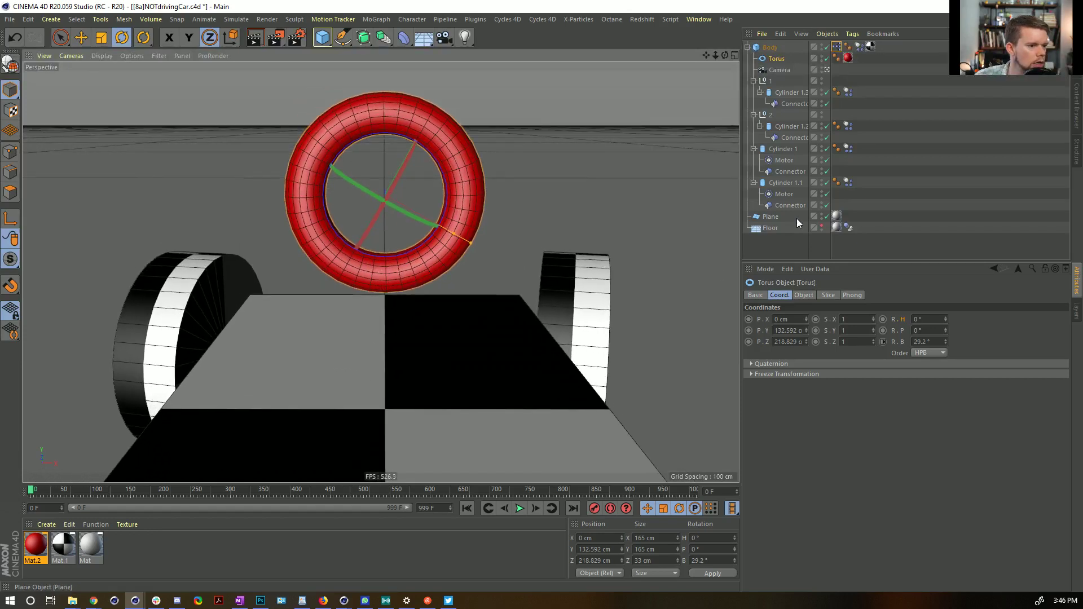
click(523, 509)
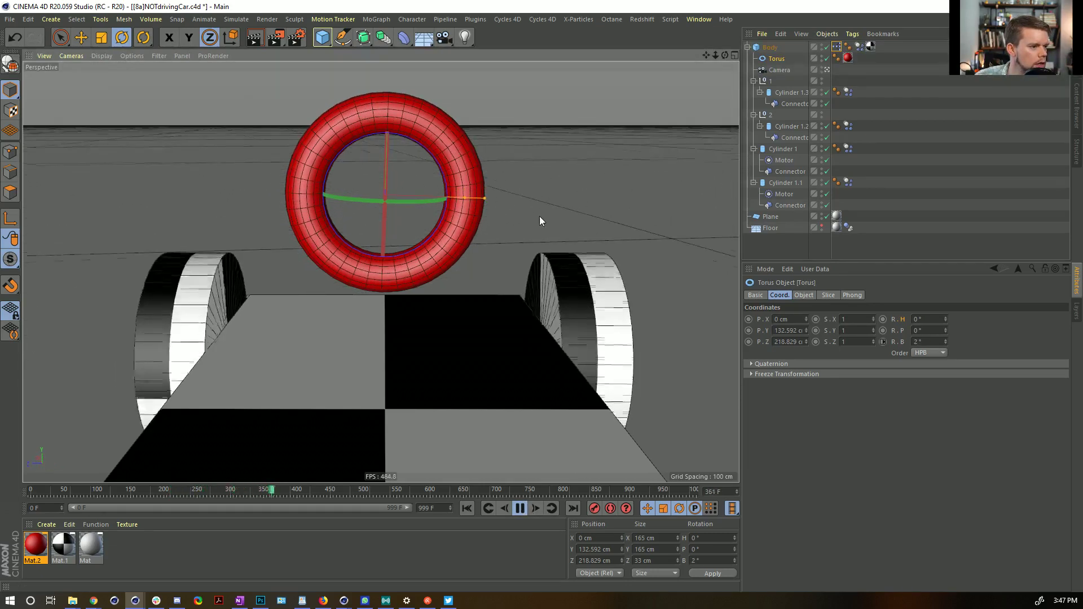
click(827, 70)
alt+middle_drag(591, 251, 135, 251)
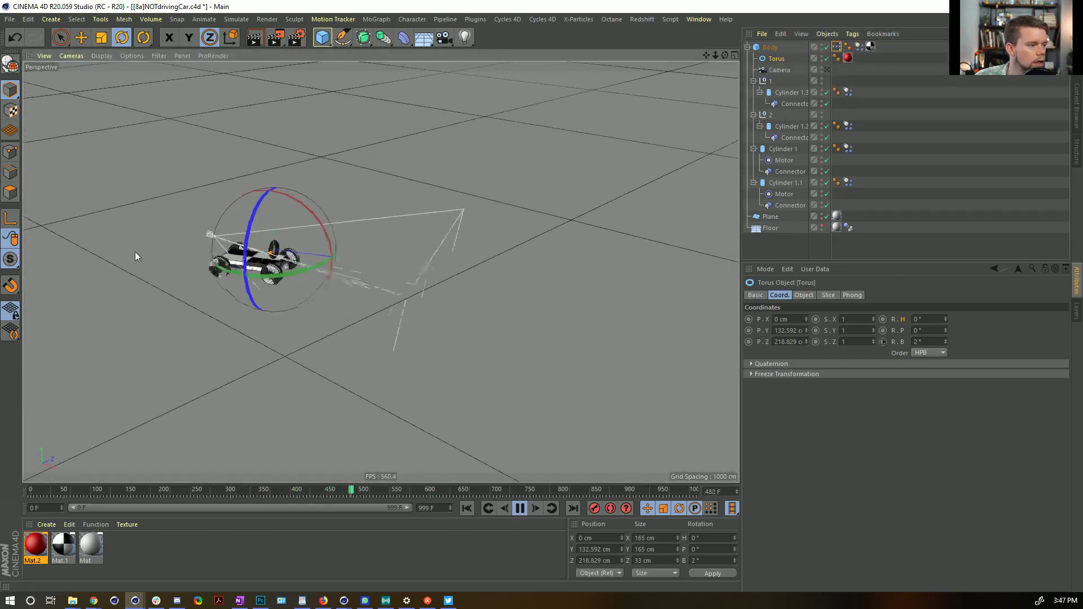
scroll(345, 278, up, 3)
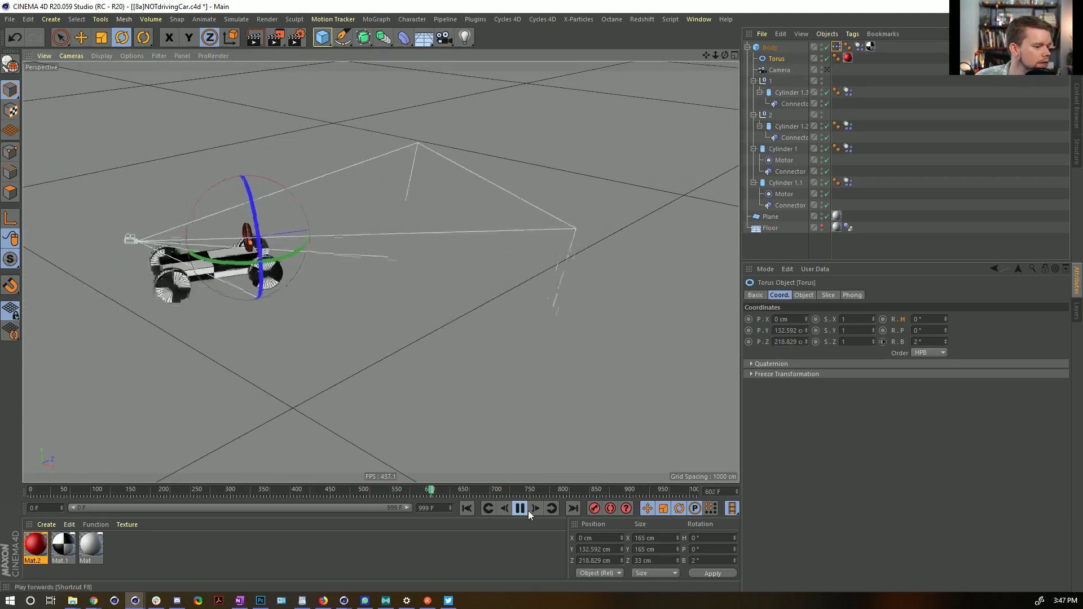
click(519, 508)
key(shift+f)
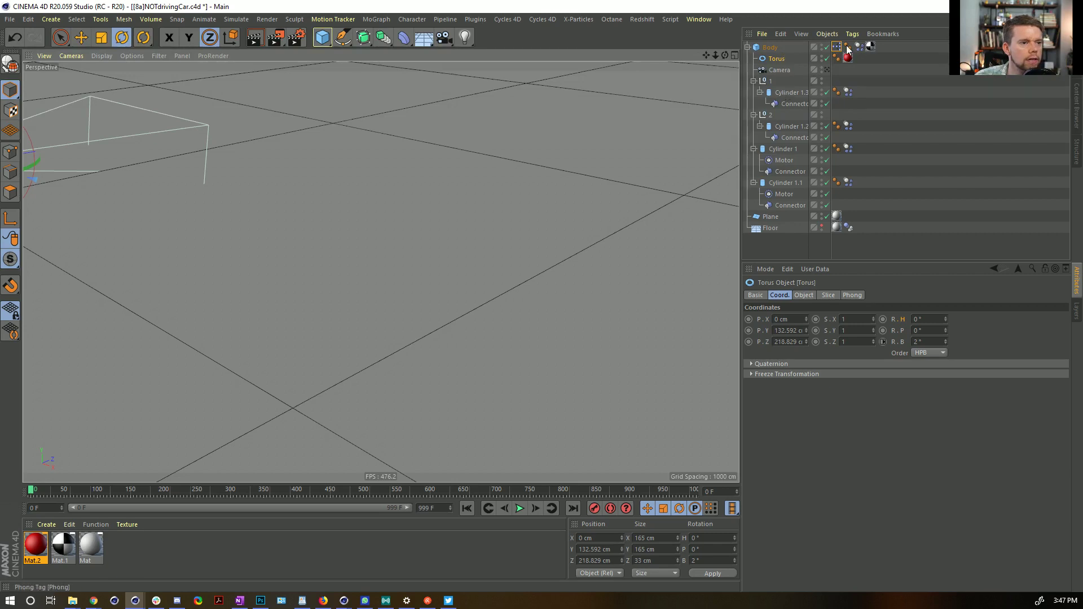
Set the mass of the Dynamics Body tags on Cylinder 1 and Cylinder 1.1 to a Custom Density of 10.
click(783, 149)
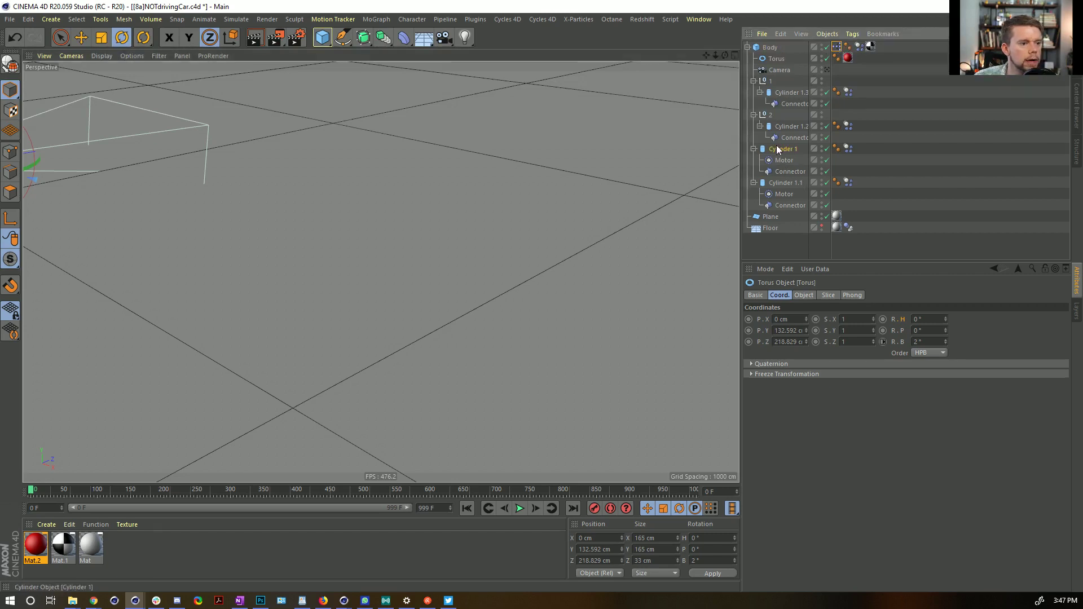
shift+click(785, 181)
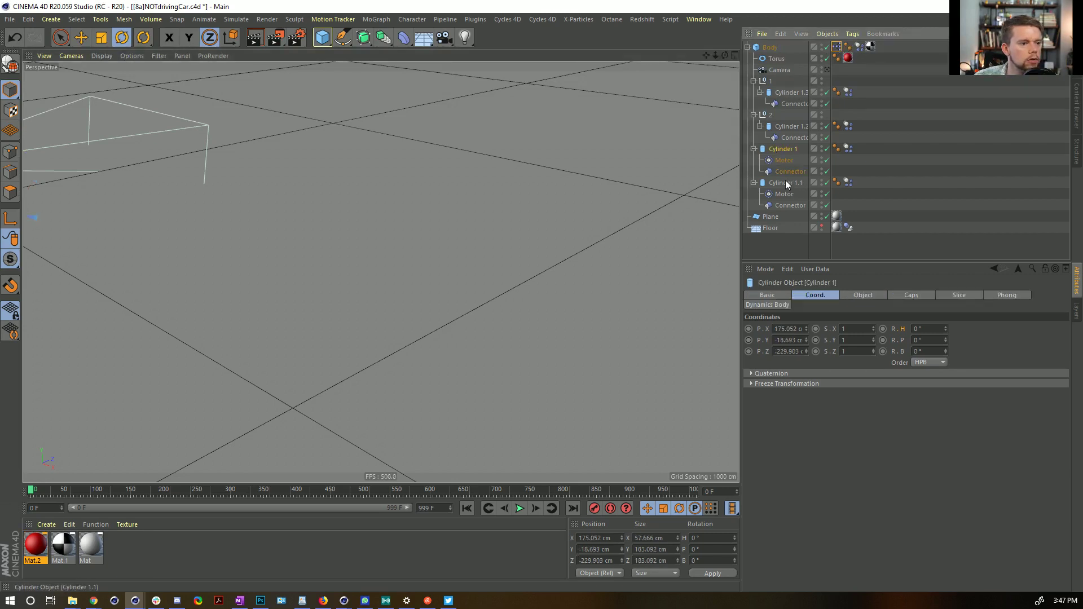
click(847, 182)
shift+click(848, 148)
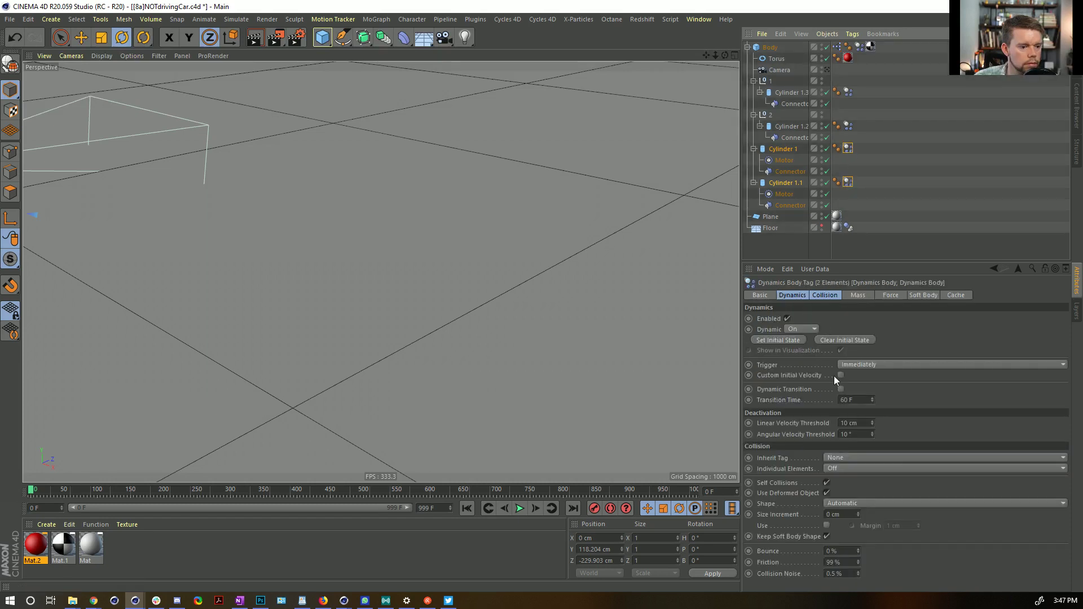
click(819, 294)
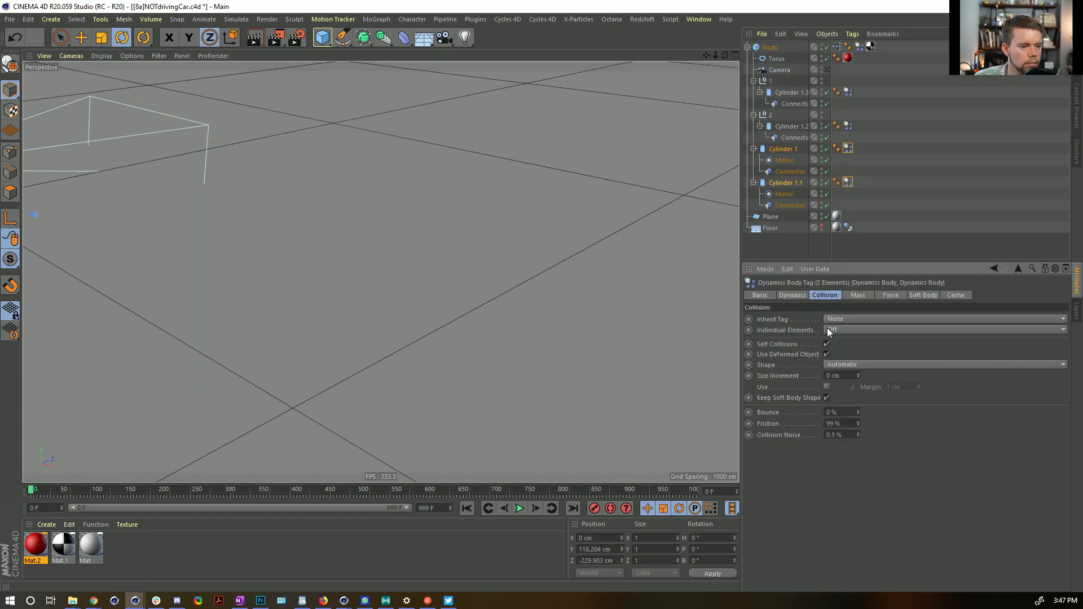
click(859, 295)
click(840, 319)
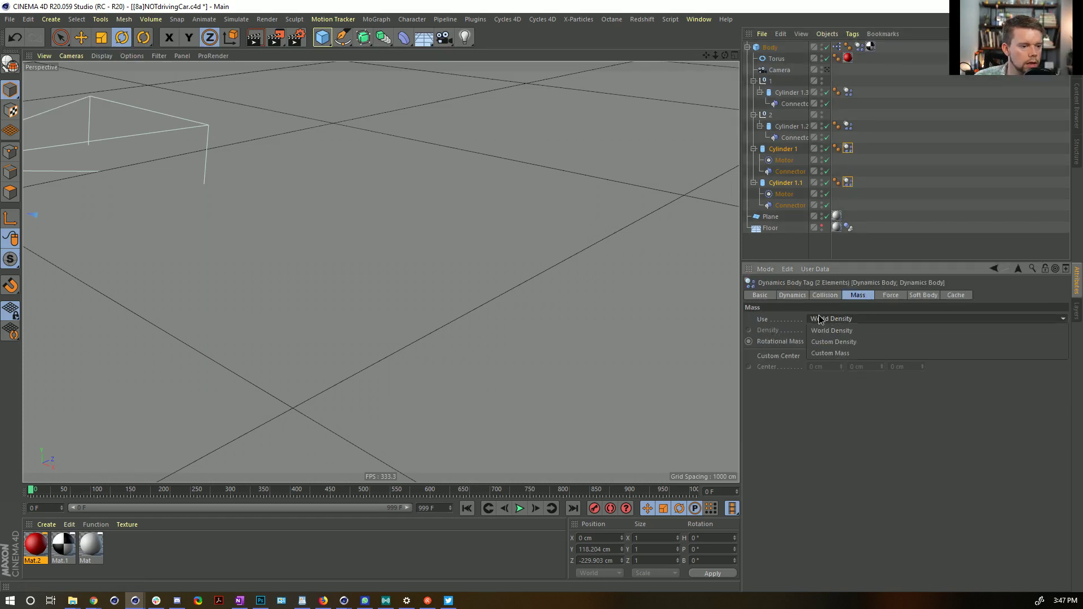
click(850, 341)
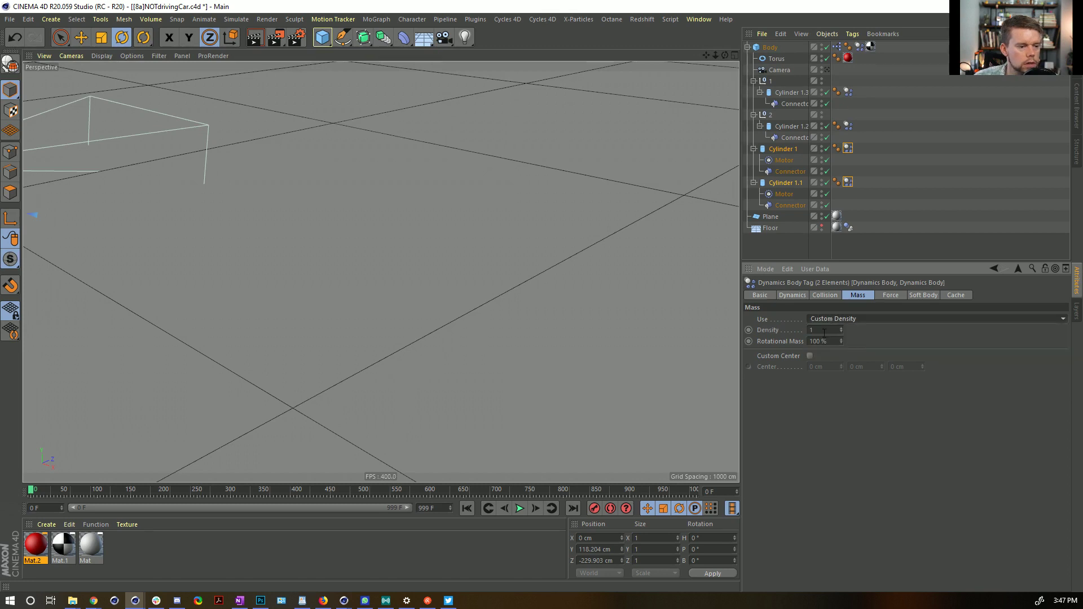
key(Return)
Apply the Custom Density of 10 to all four wheels' Dynamics Body tags during playback, and return to frame 0.
click(519, 508)
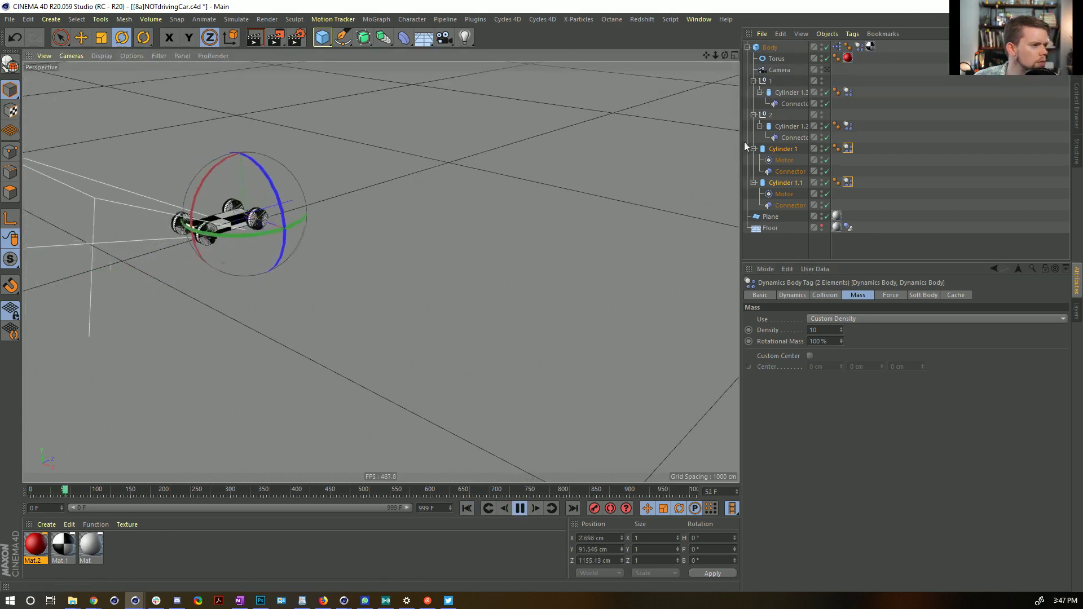
drag(852, 111, 862, 197)
text(10)
key(Return)
click(472, 504)
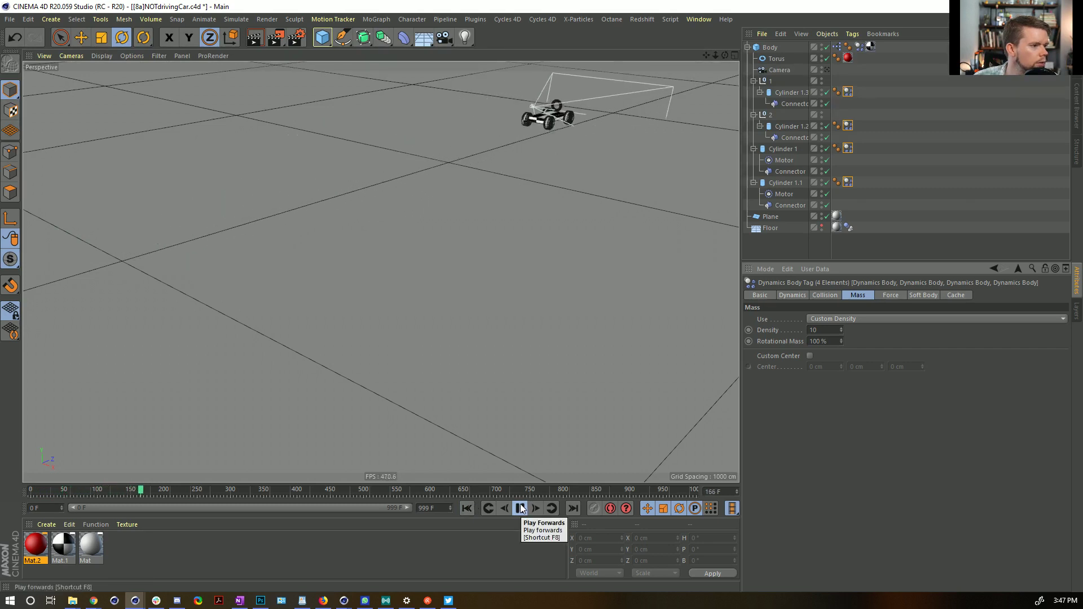
click(521, 508)
click(466, 508)
Look through the car's Camera again and steer by rotating the torus to -371.6° on its bank axis while the simulation plays.
click(827, 70)
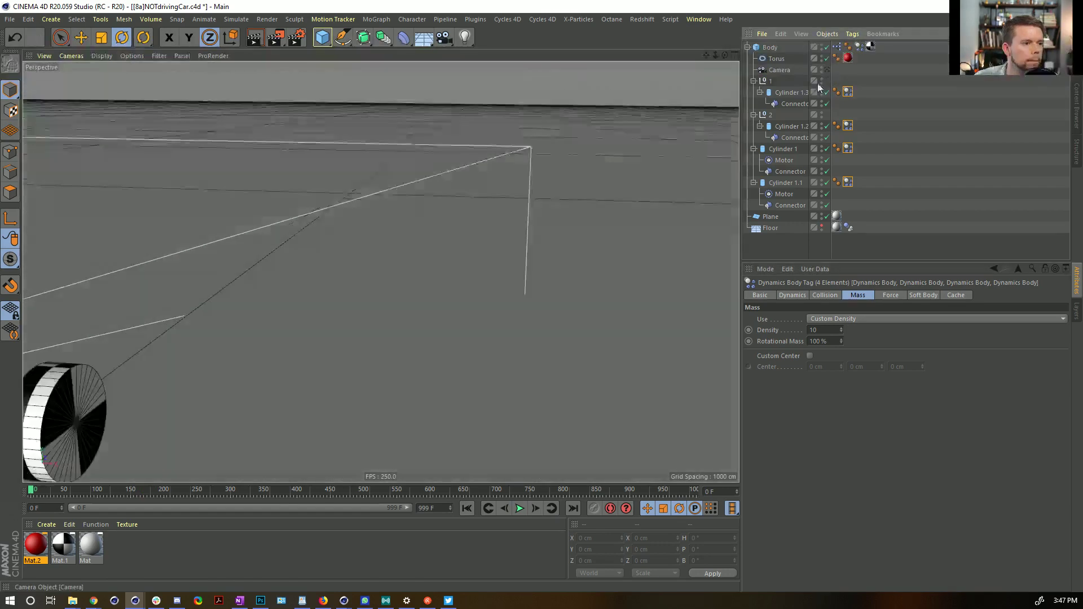
drag(475, 195, 343, 208)
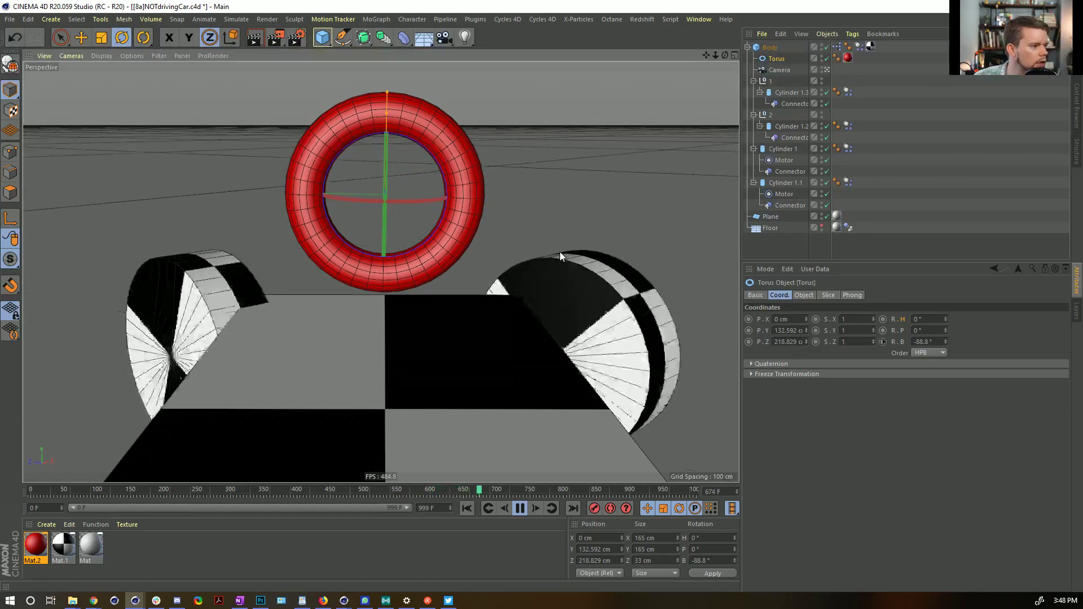
drag(587, 135, 515, 379)
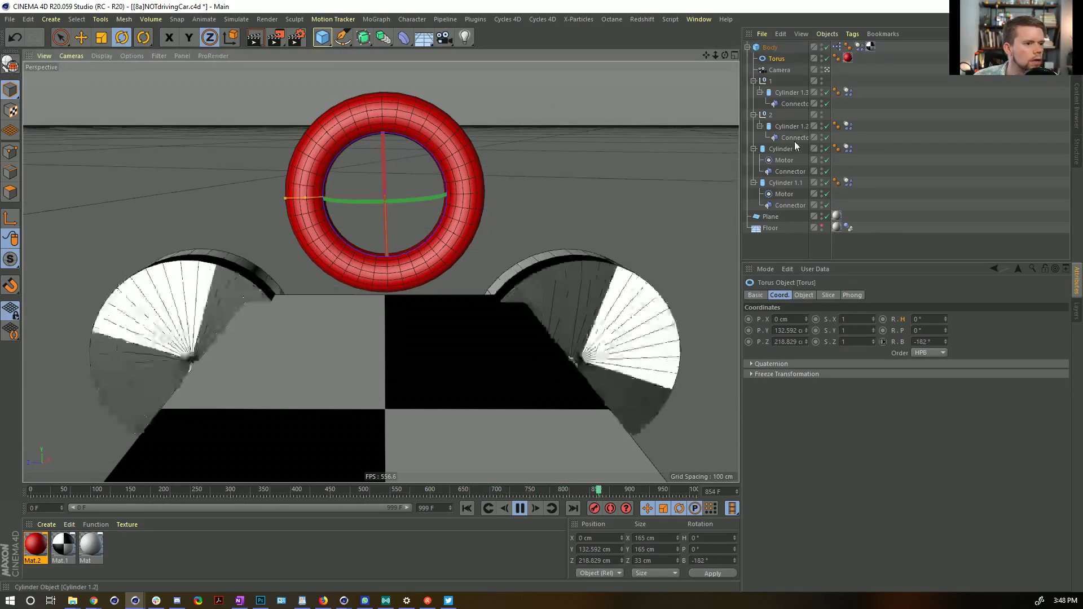
click(786, 193)
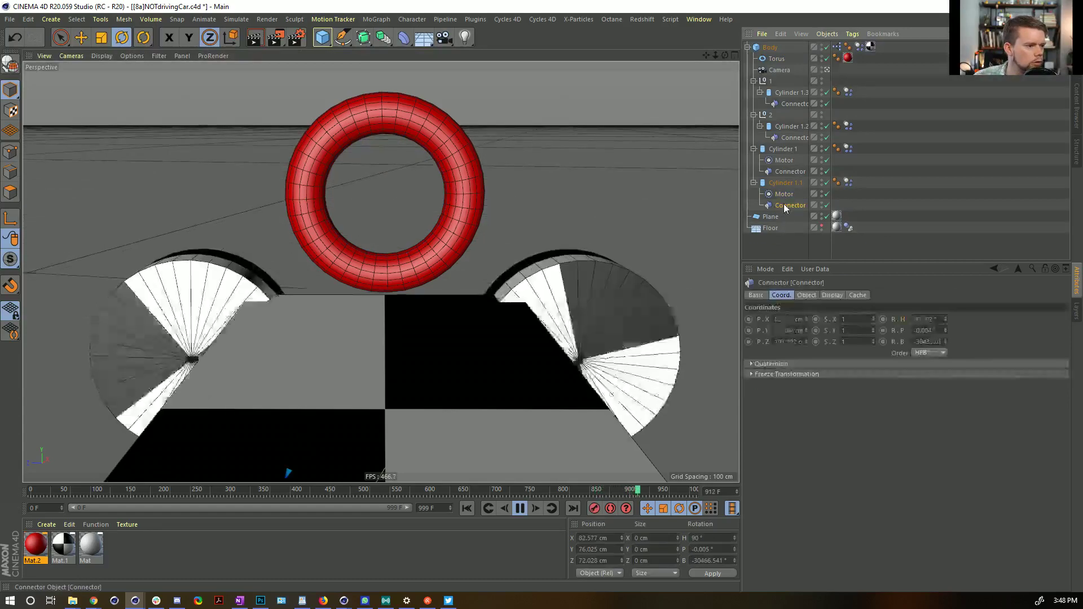
click(584, 290)
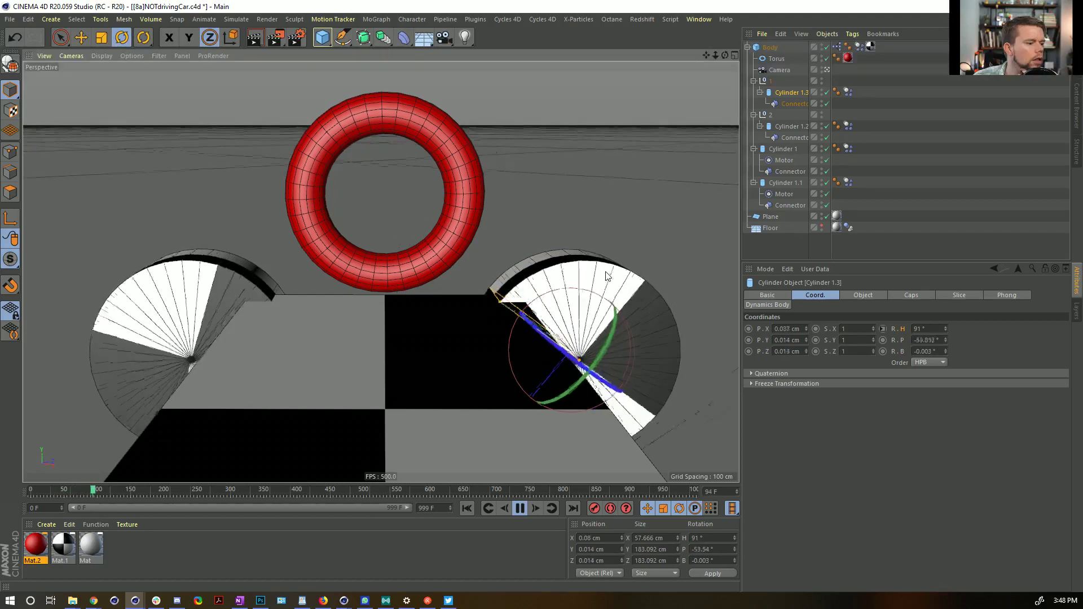
click(472, 147)
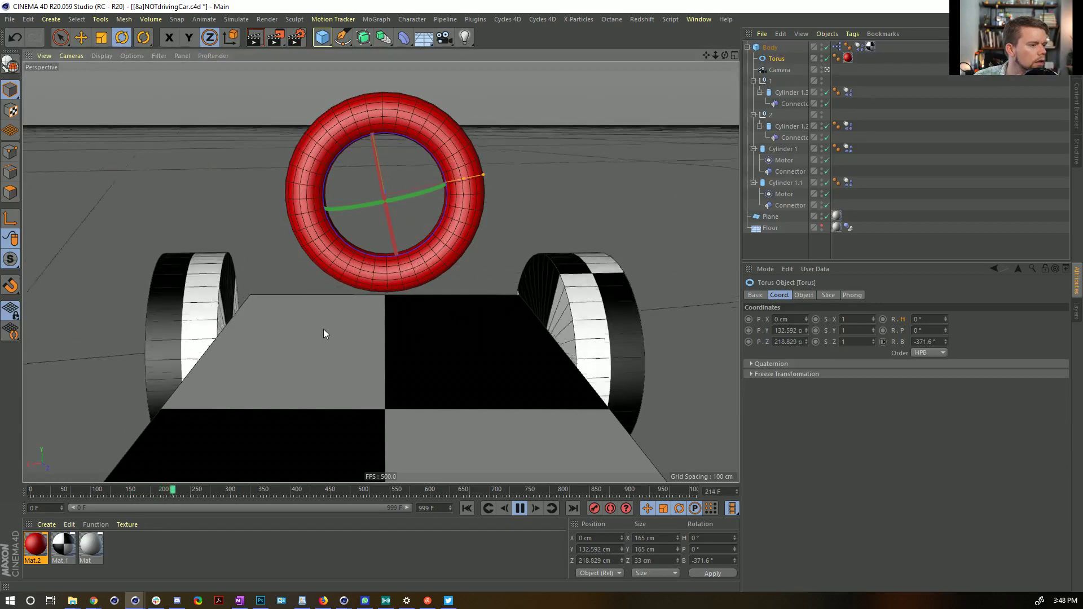
Replay the simulation from the start with the torus at -293.2°, and turn the torus to -356° at frame 0.
click(464, 509)
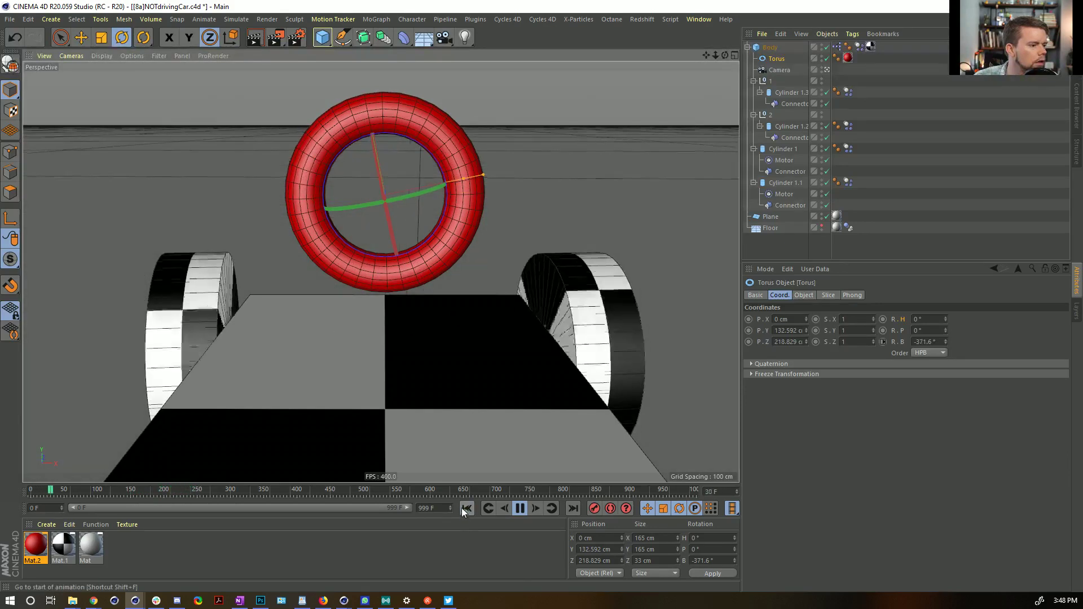
drag(554, 142, 670, 220)
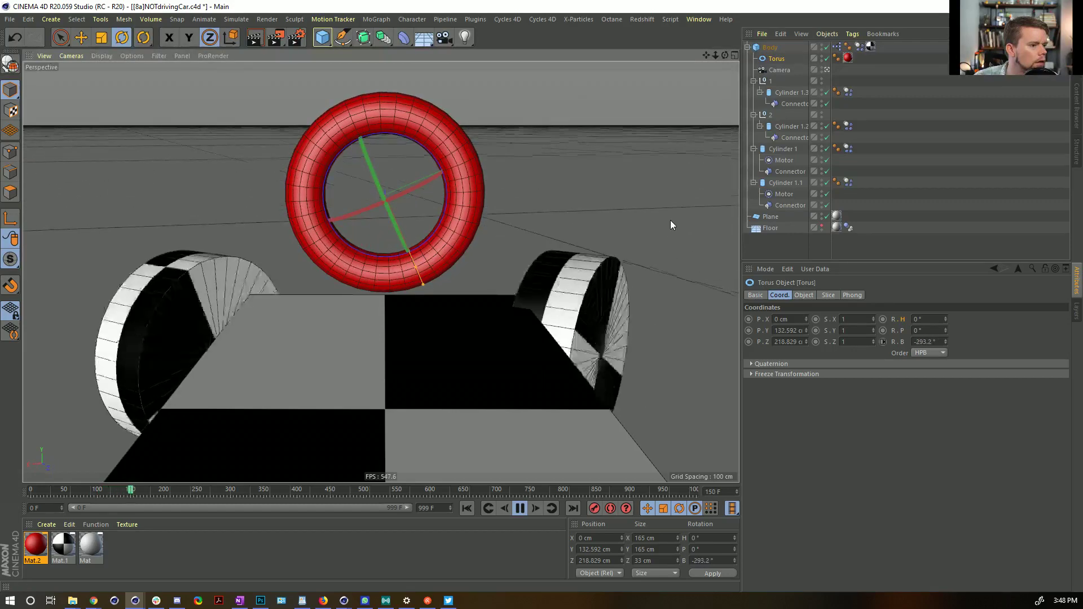
click(519, 508)
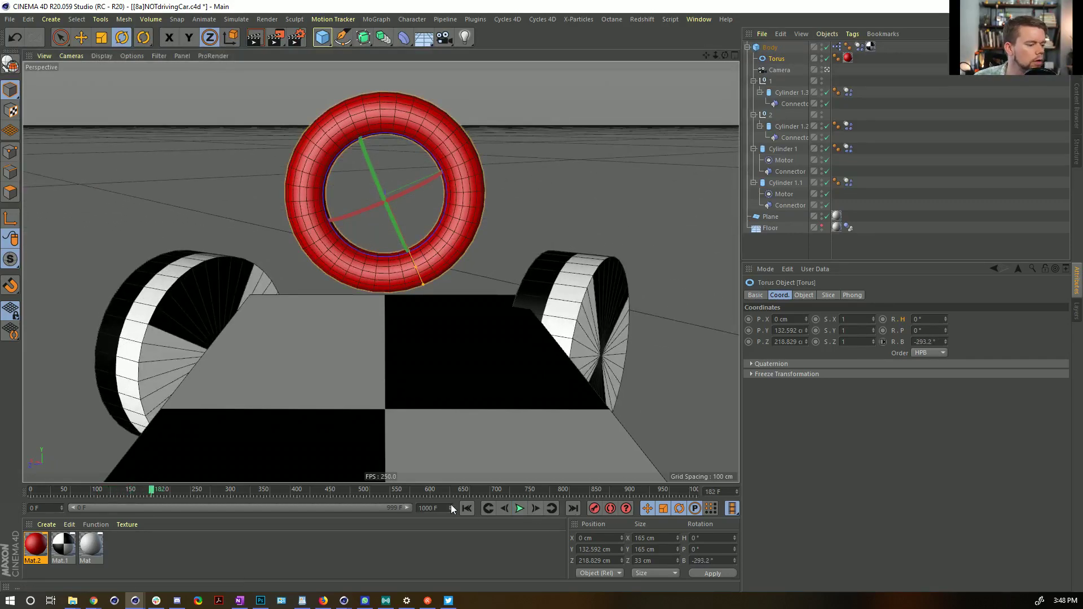
click(467, 508)
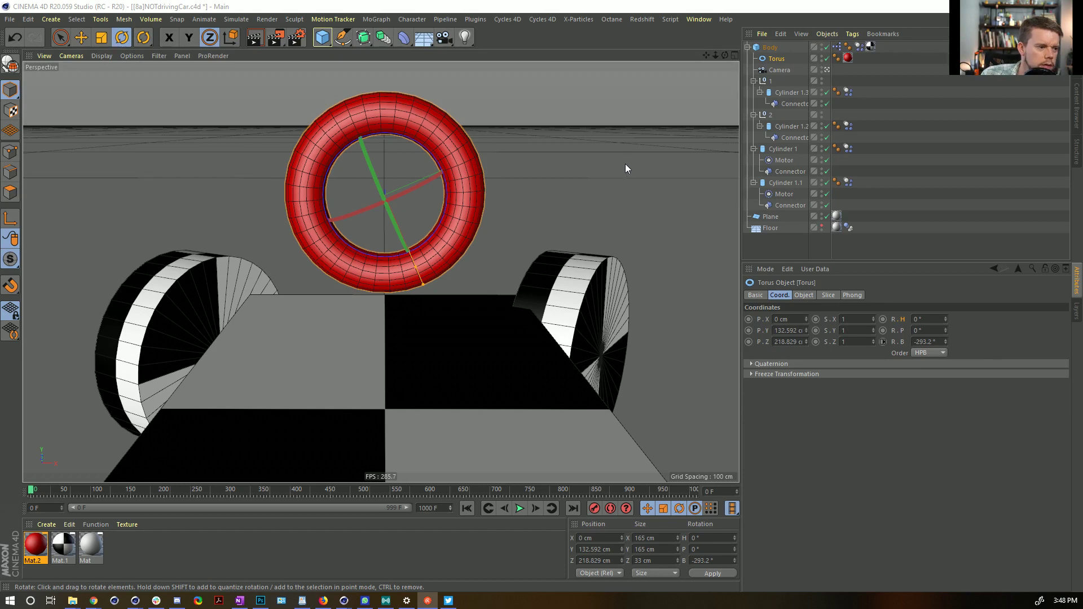
drag(634, 148, 546, 114)
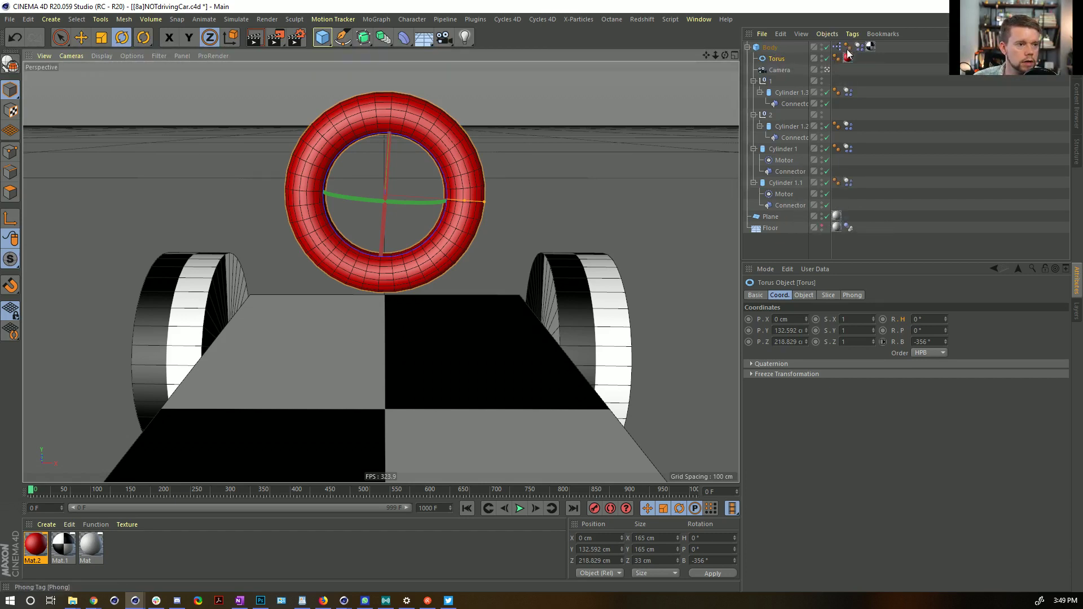
Set the Angular Target Speed of the Motors under Cylinder 1 and Cylinder 1.1 to -500°.
alt+drag(567, 261, 476, 333)
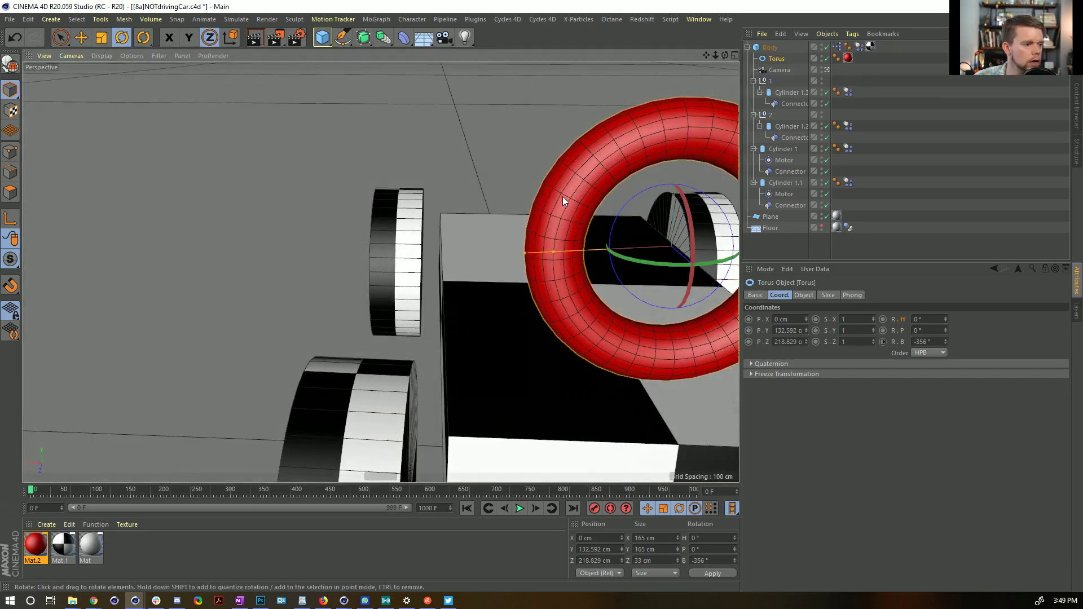
alt+middle_drag(568, 193, 470, 250)
click(799, 161)
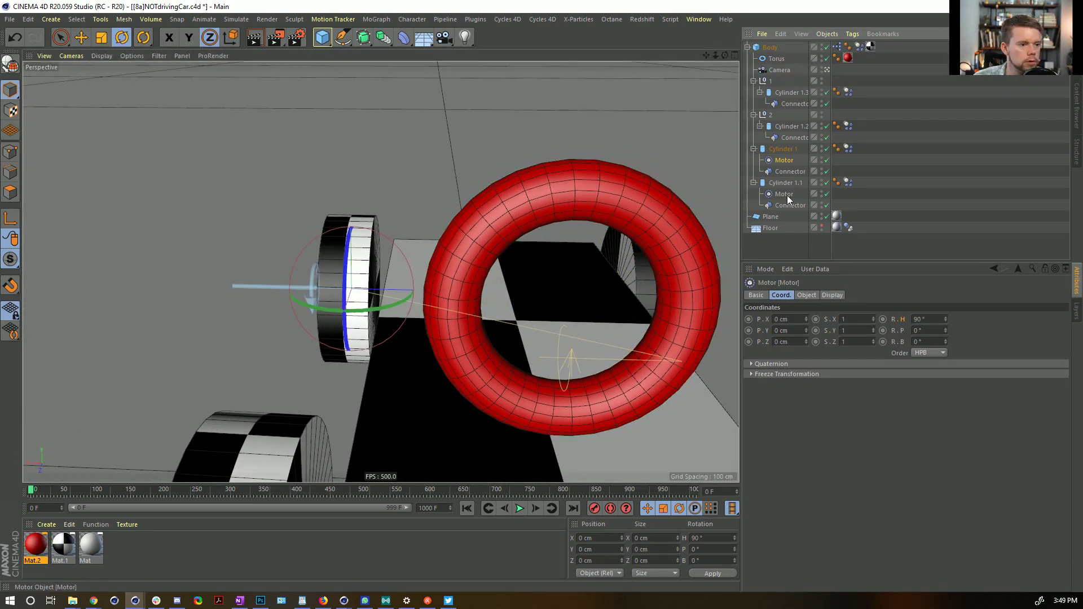
ctrl+click(783, 194)
click(806, 296)
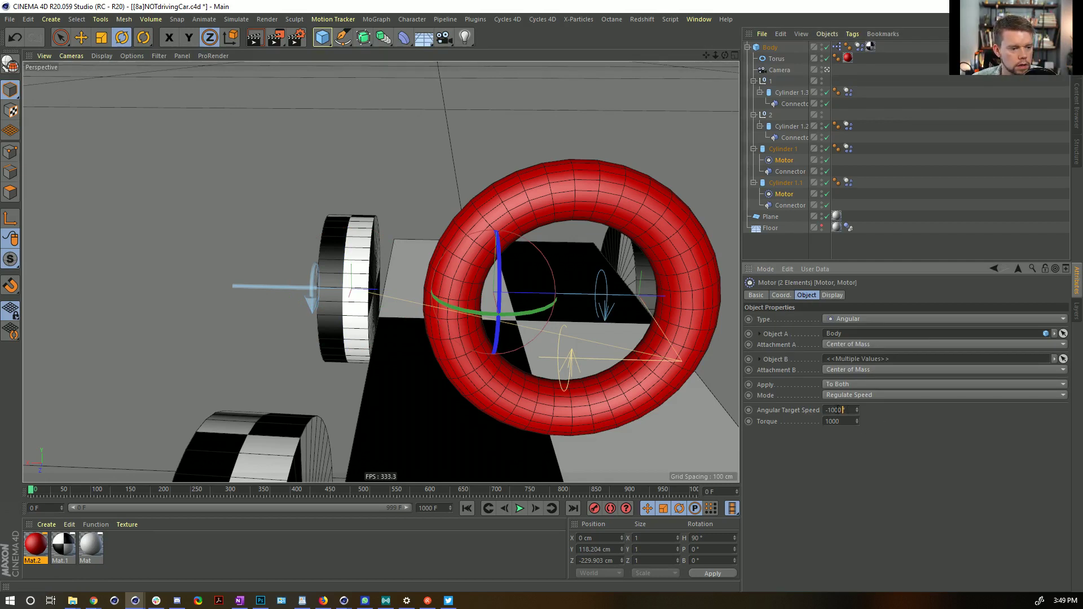
click(828, 410)
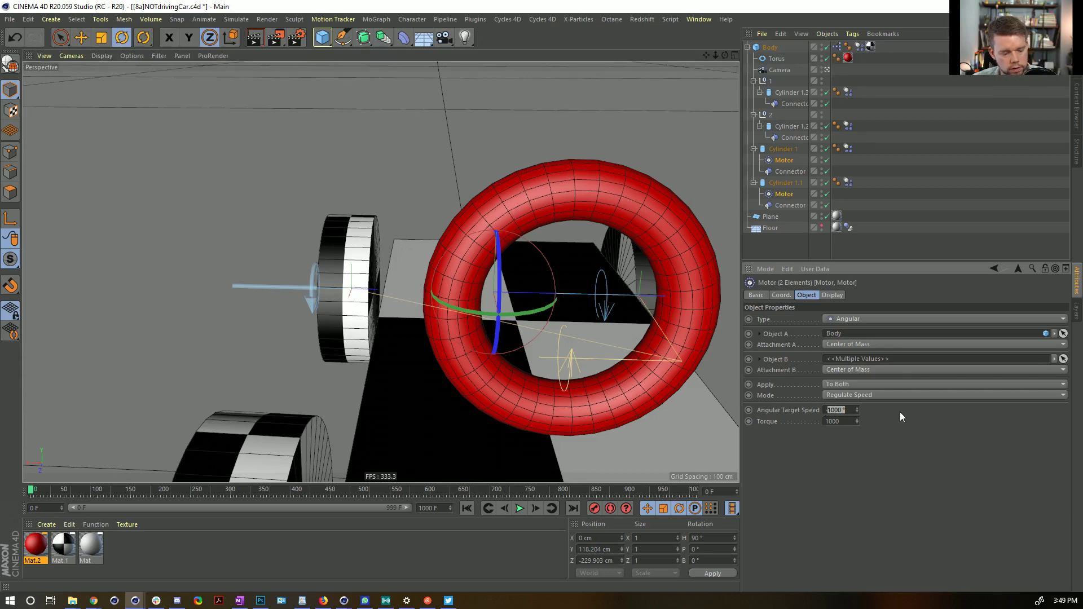
text(-500)
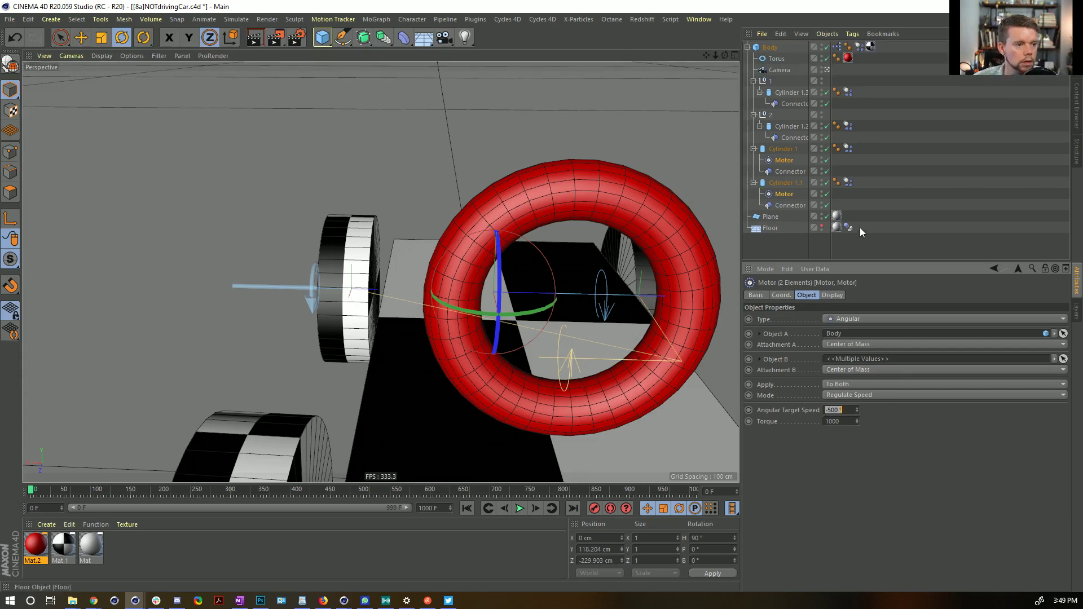
Open the Body's XPresso graph, examine the links from the torus through the Range Mapper to the wheels, and close it.
double_click(845, 59)
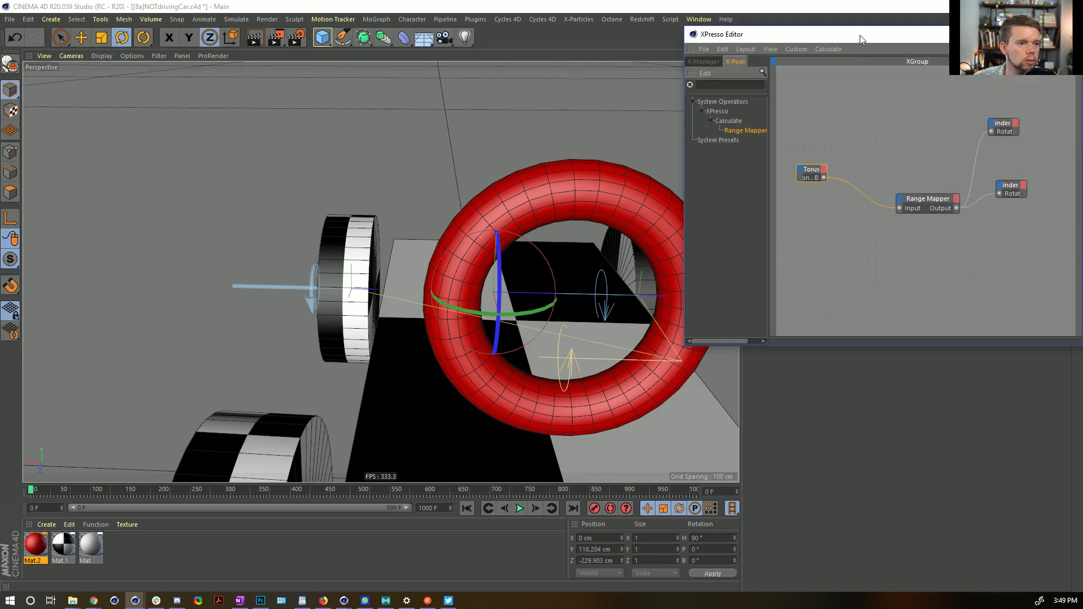
drag(861, 39, 448, 64)
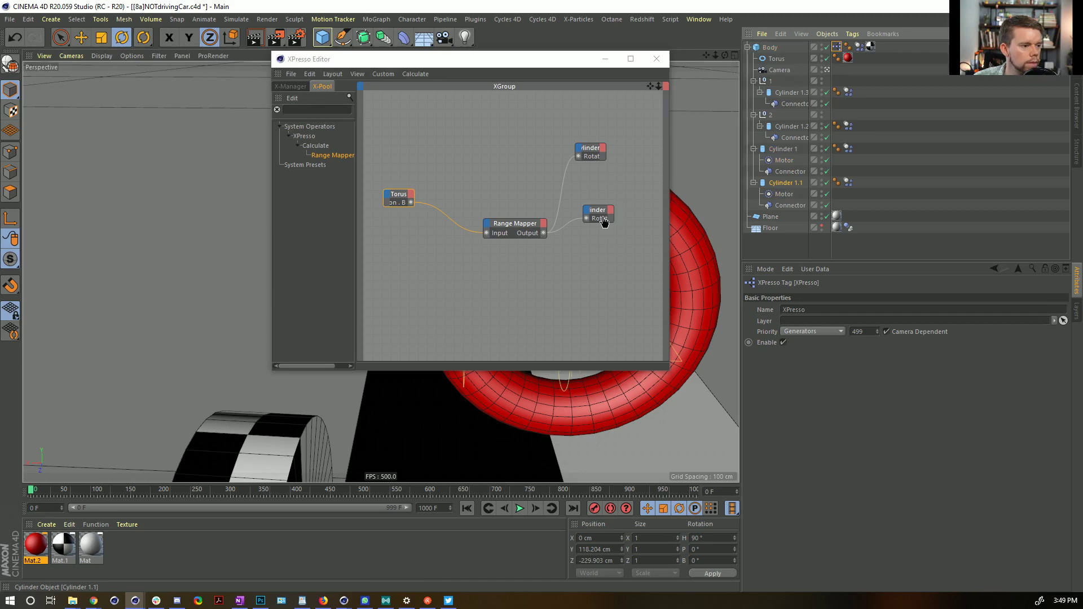
click(655, 59)
Play the simulation from the start while turning the torus to -309.2°, return to frame 0 and view the whole car.
click(467, 509)
click(519, 508)
click(614, 198)
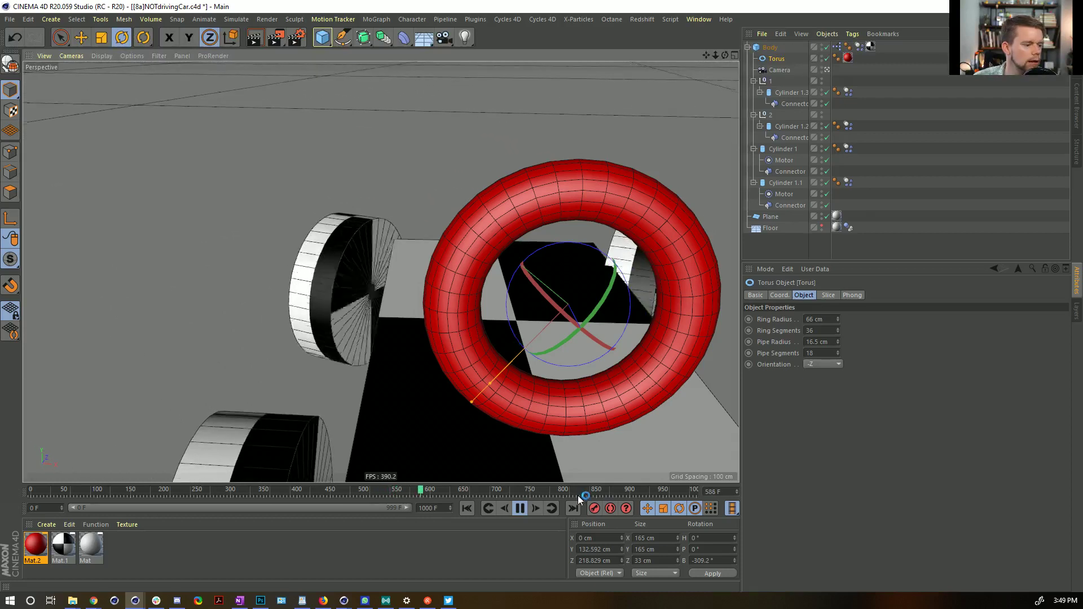
click(519, 508)
click(467, 508)
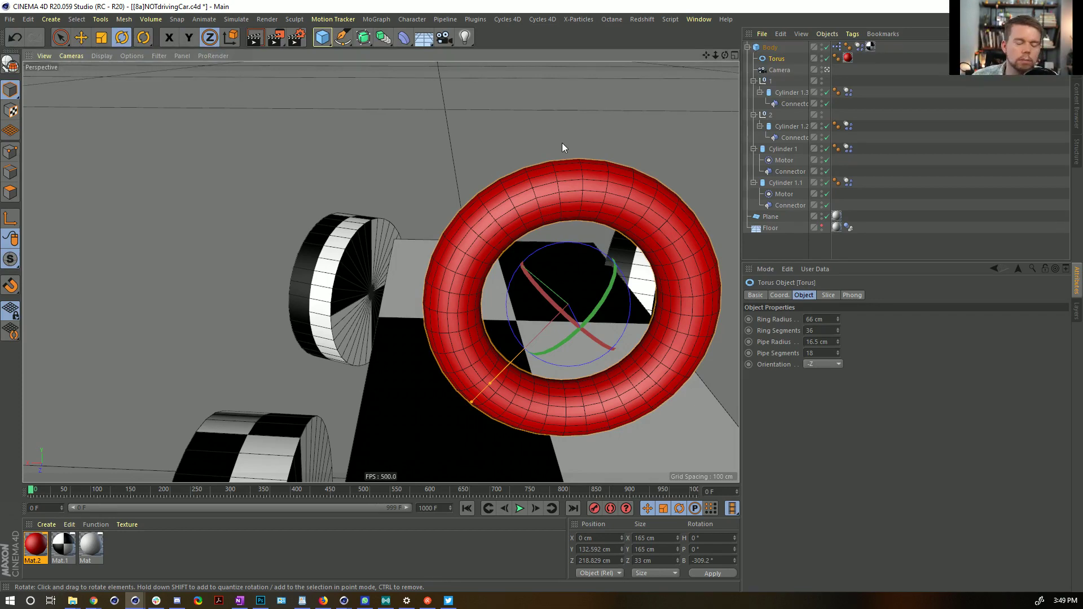
alt+drag(491, 229, 602, 255)
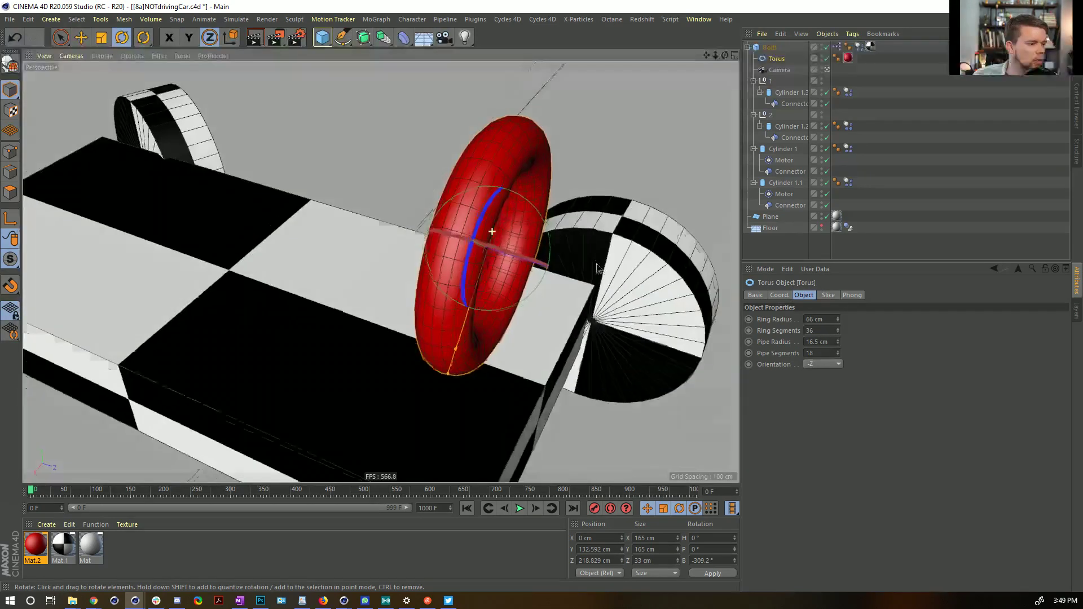
alt+right_drag(602, 255, 488, 282)
click(584, 22)
click(584, 4)
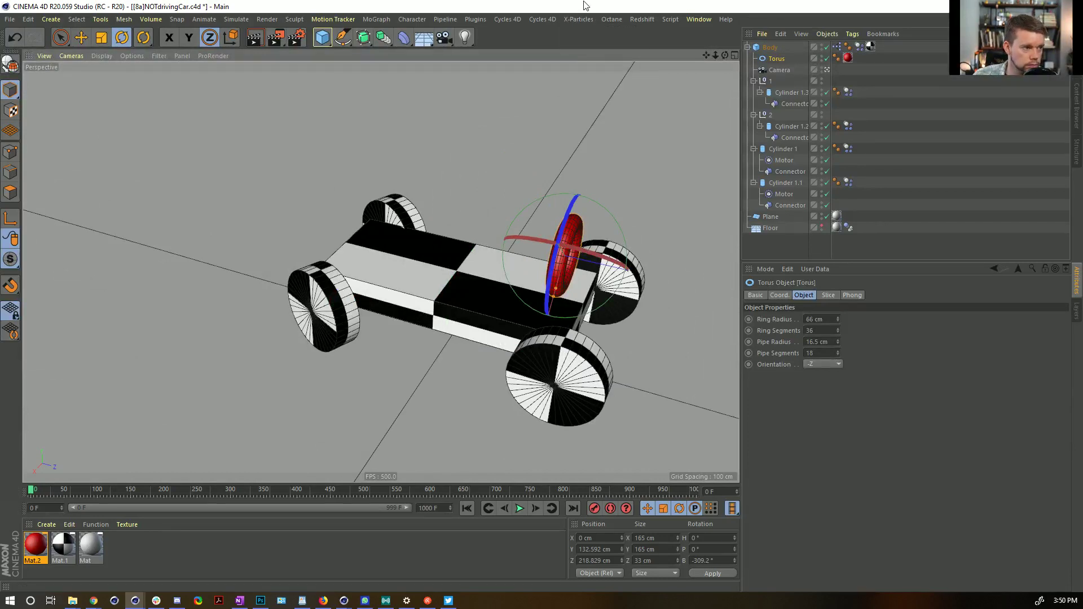
Close the car project and examine the Python script on FlipperLeft.1 in the HalfRez_Pinball project.
key(ctrl+F4)
click(564, 343)
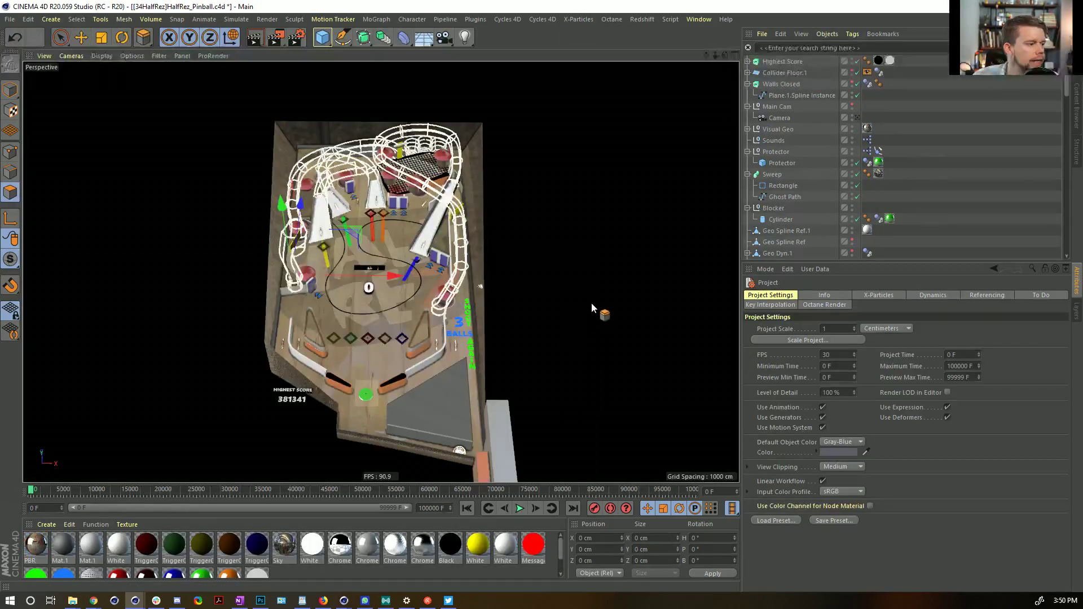
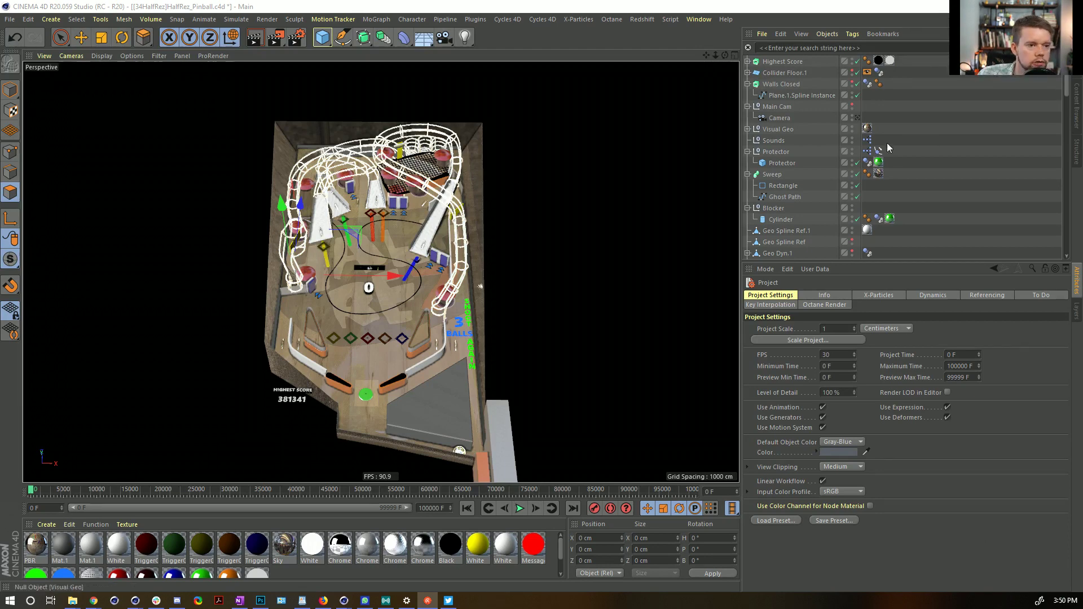
scroll(888, 158, down, 10)
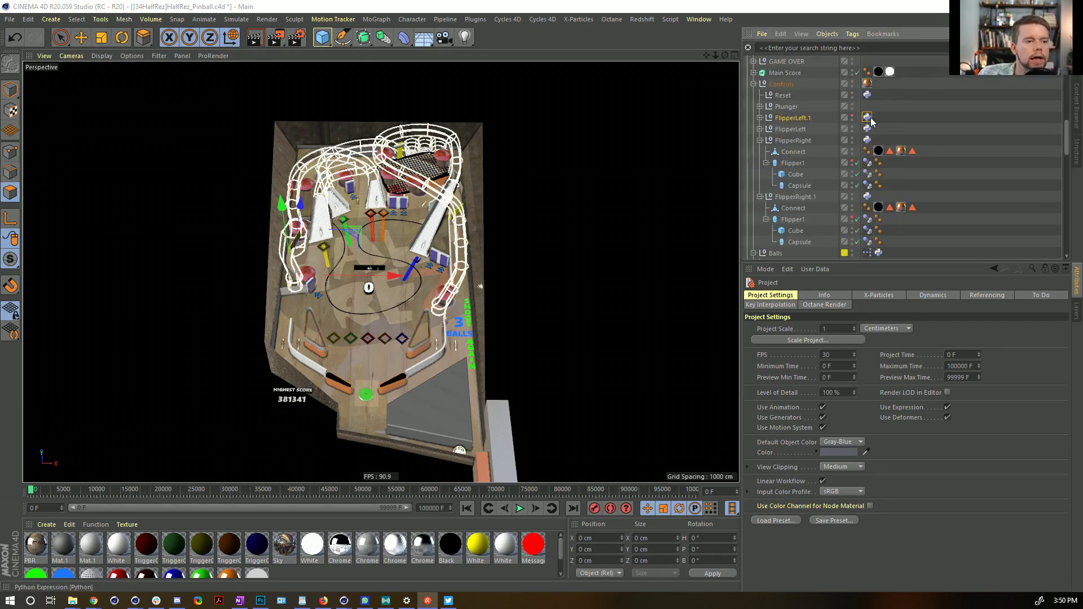
click(759, 117)
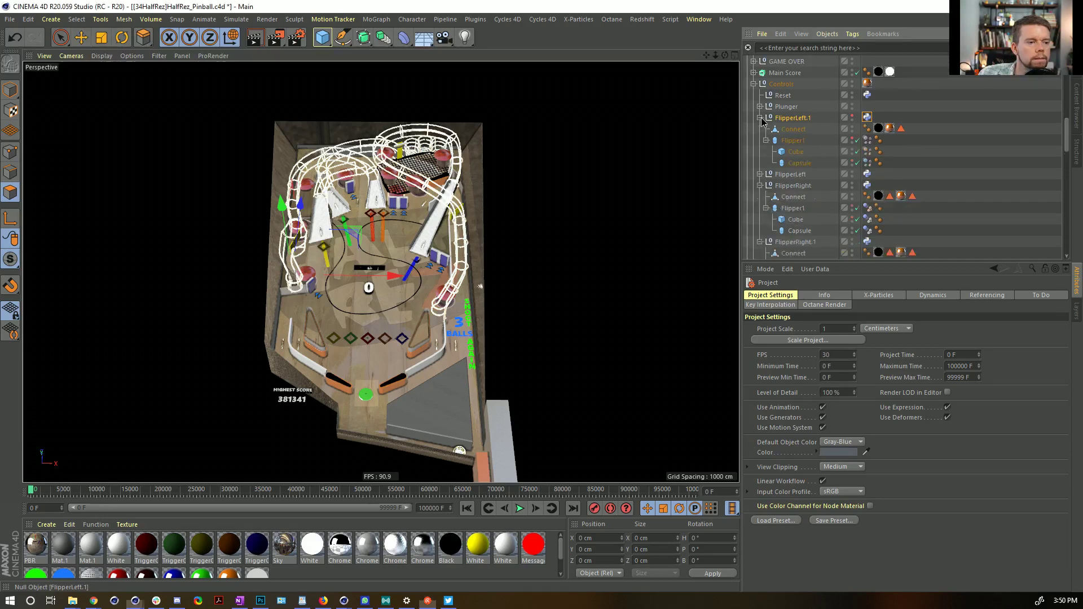
double_click(867, 117)
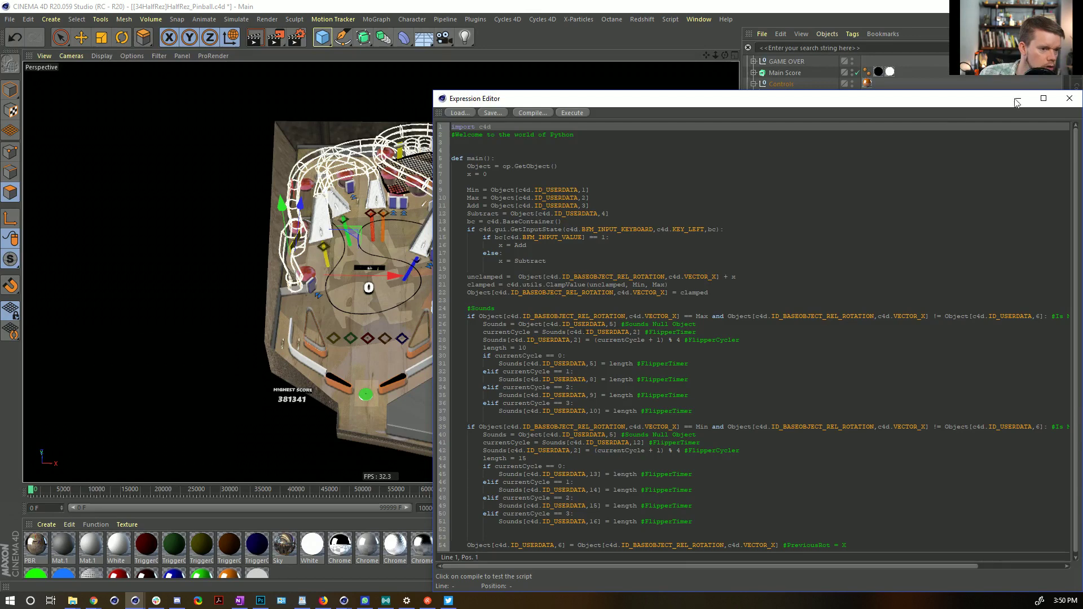
click(1062, 101)
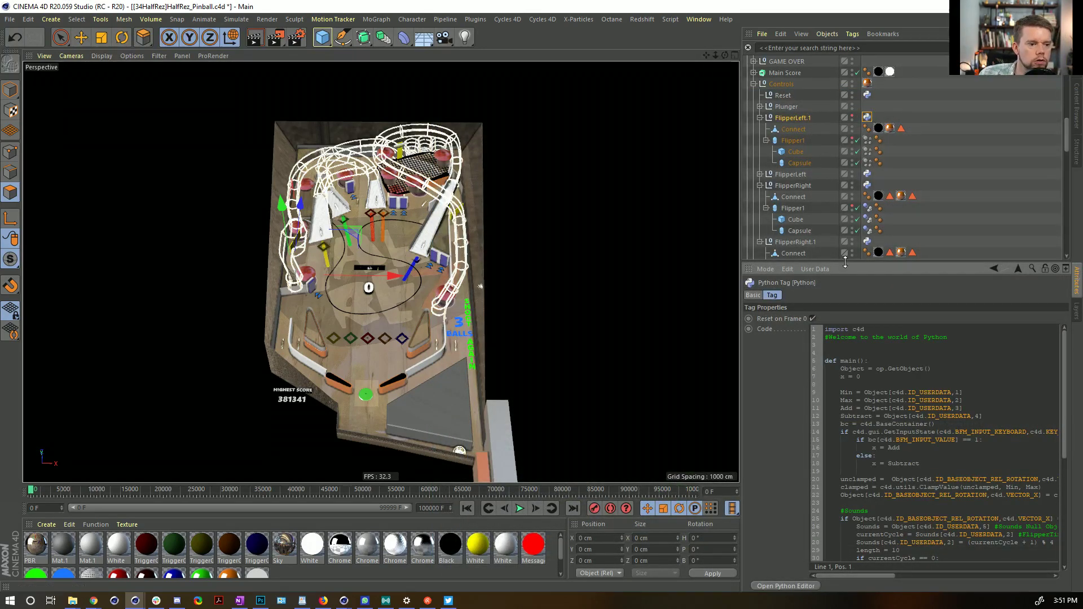
Enlarge the object list and collapse the FlipperLeft.1 and FlipperRight hierarchies.
drag(844, 256, 844, 374)
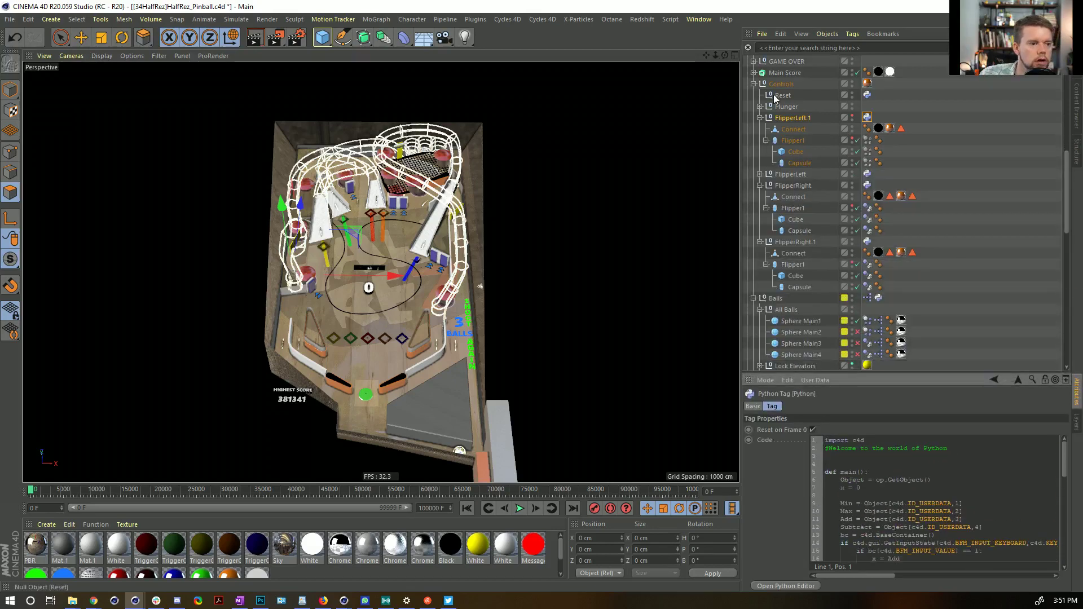
click(760, 117)
click(760, 140)
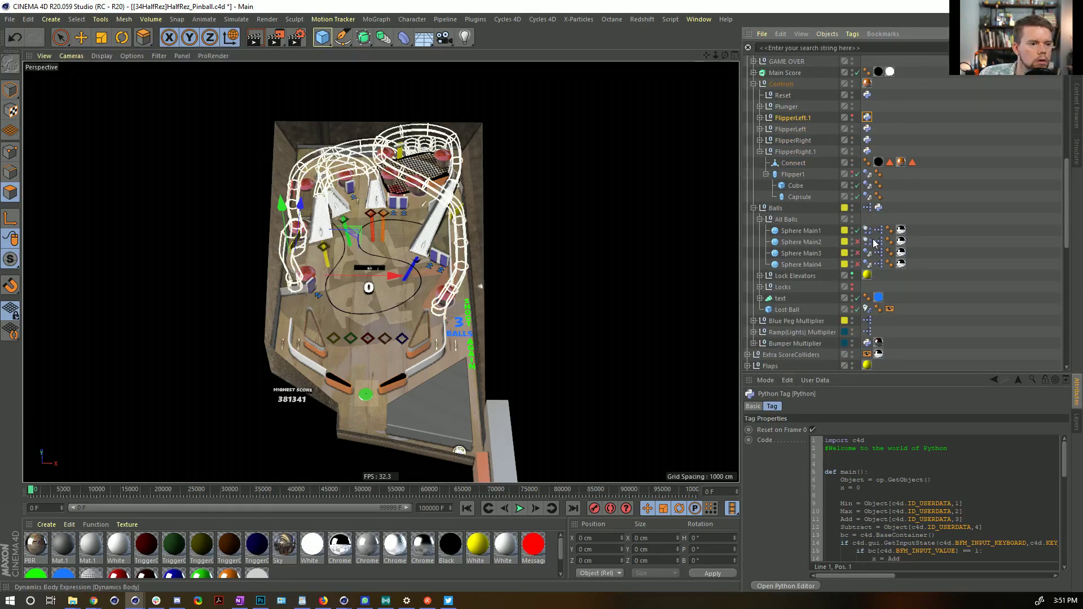
scroll(817, 146, up, 6)
scroll(814, 137, up, 4)
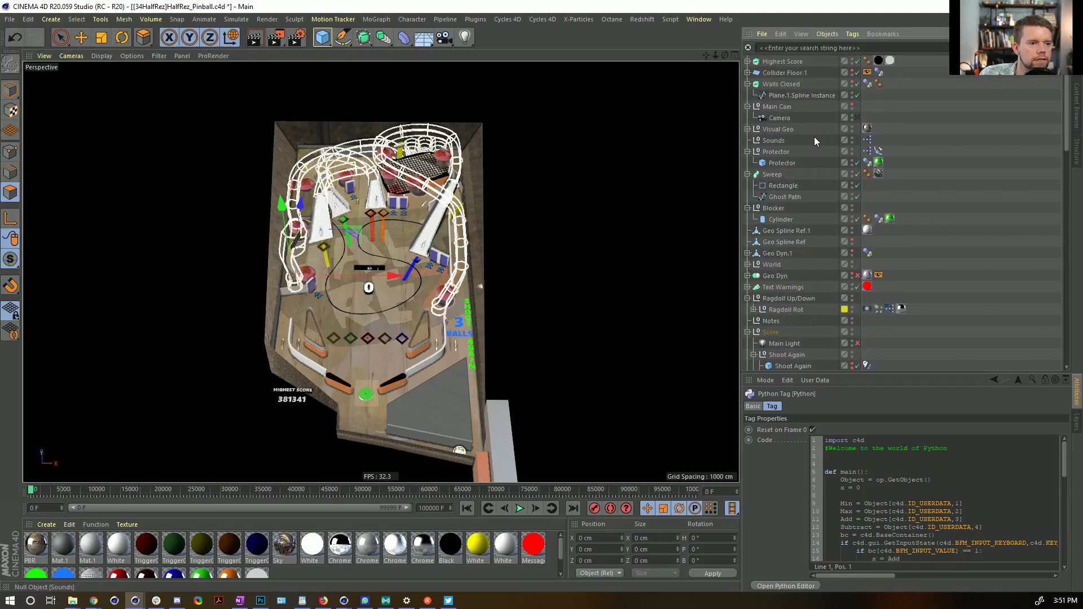
Open the XPresso graph of the Sounds null, maximize its window and examine the groups of nodes that trigger the sounds.
double_click(867, 144)
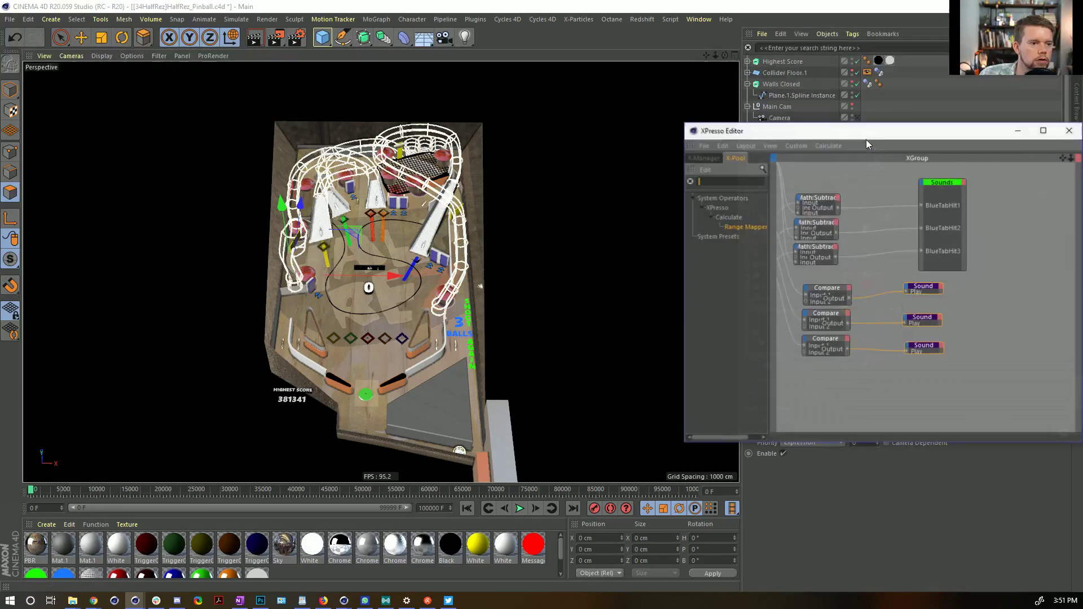
drag(867, 130, 399, 140)
double_click(400, 140)
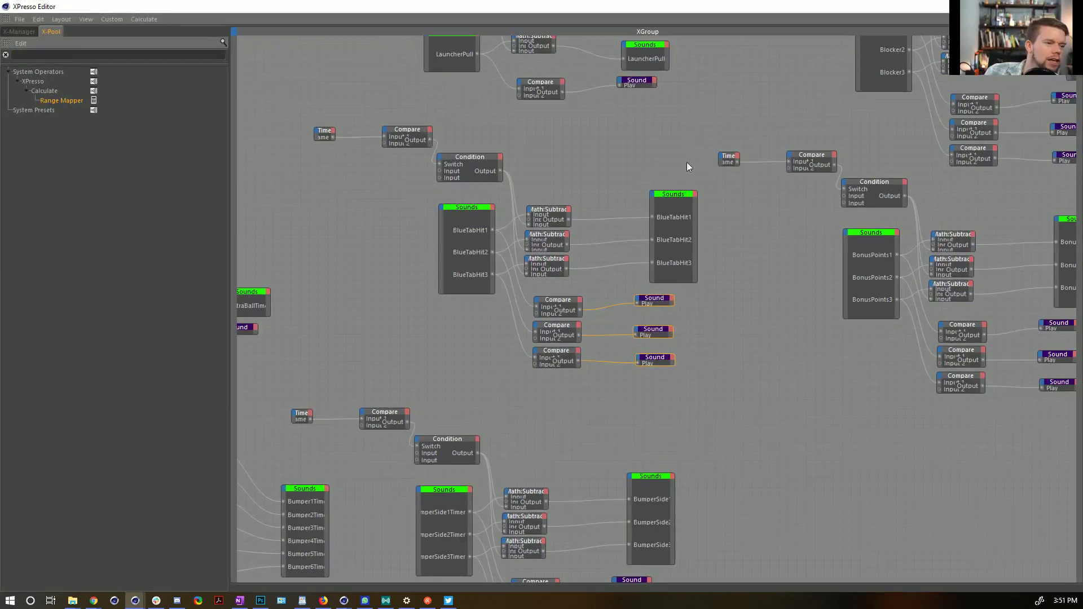
scroll(671, 166, down, 10)
scroll(699, 160, up, 10)
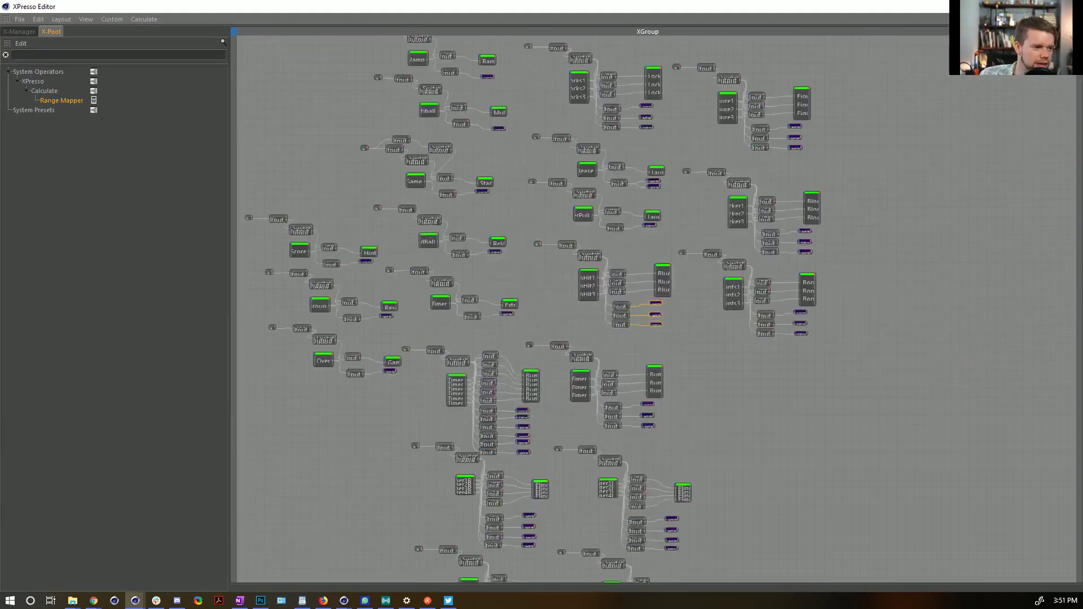
alt+middle_drag(564, 197, 761, 457)
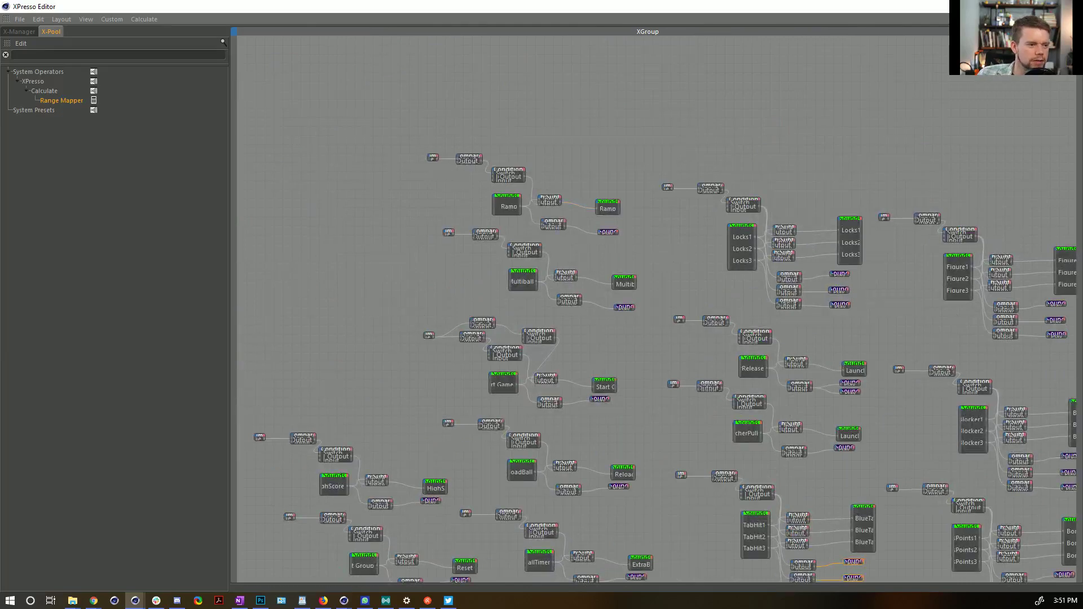
scroll(722, 288, down, 5)
scroll(692, 326, up, 5)
scroll(452, 98, down, 5)
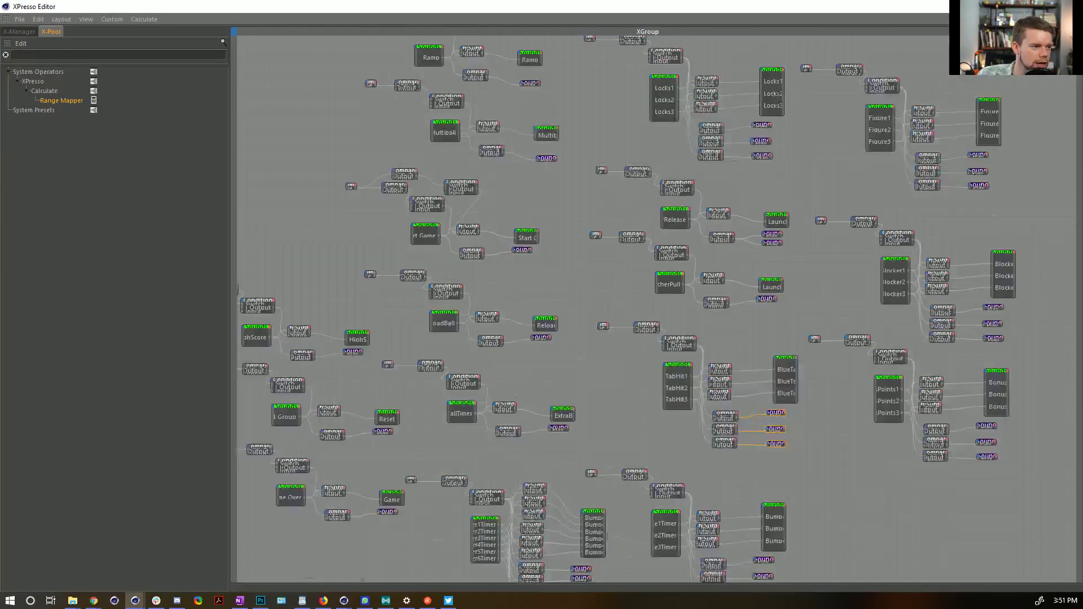
scroll(452, 98, up, 5)
alt+middle_drag(559, 402, 452, 282)
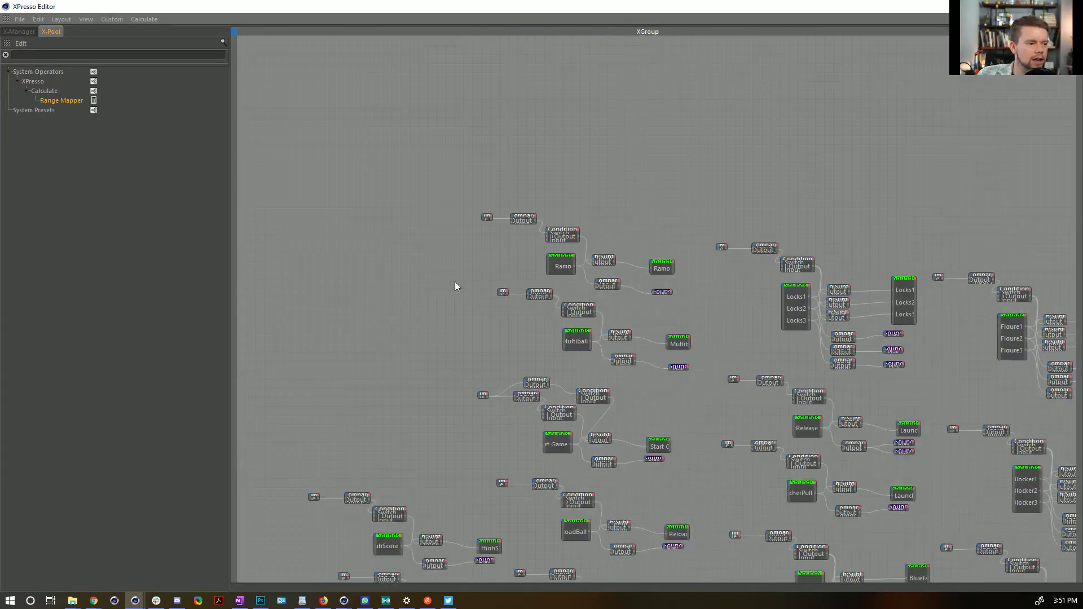
scroll(479, 191, up, 4)
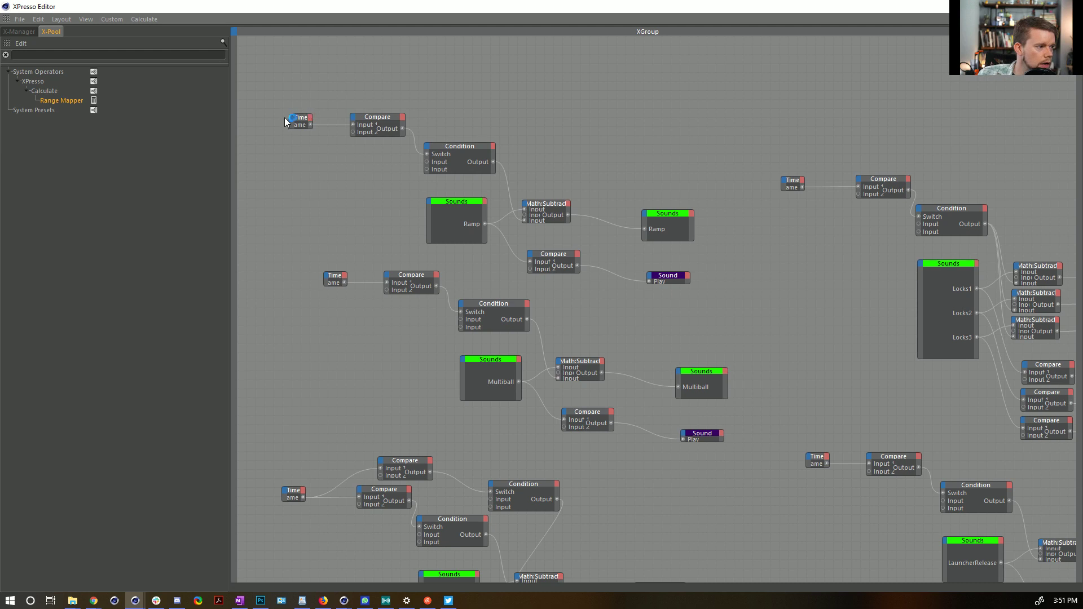
Trace the node chain of the Ramp sound, widening its Time node and expanding its Math:Subtract node to show all ports.
drag(289, 123, 266, 123)
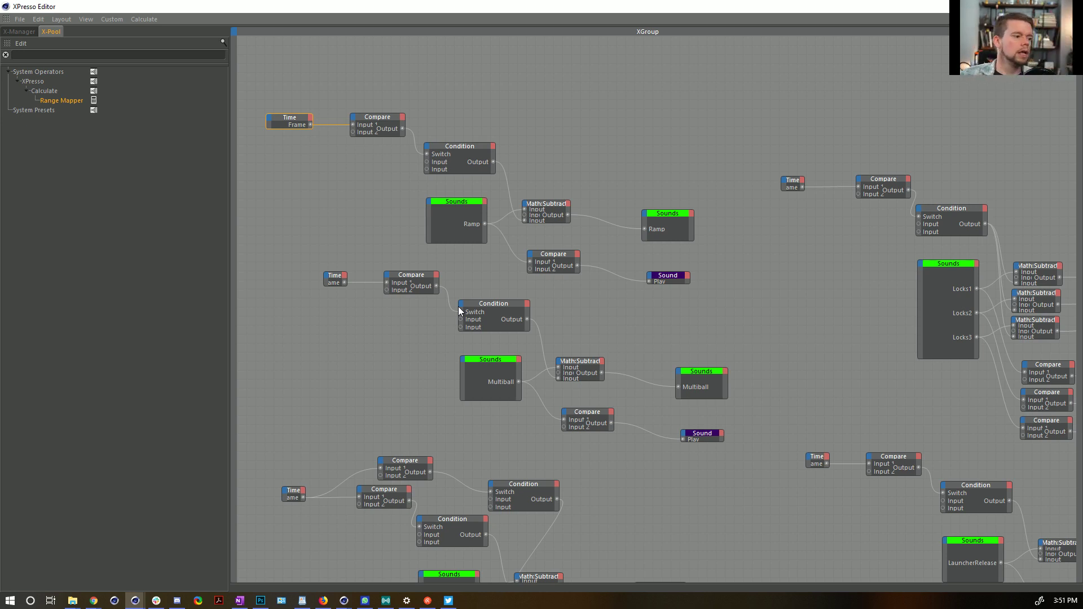
drag(298, 89, 689, 266)
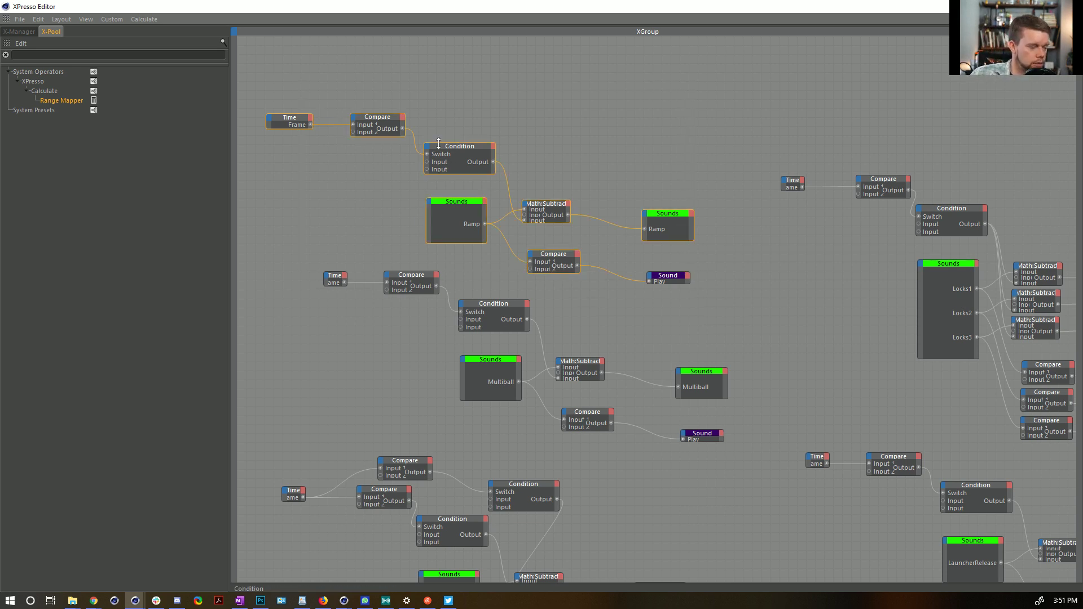
click(461, 229)
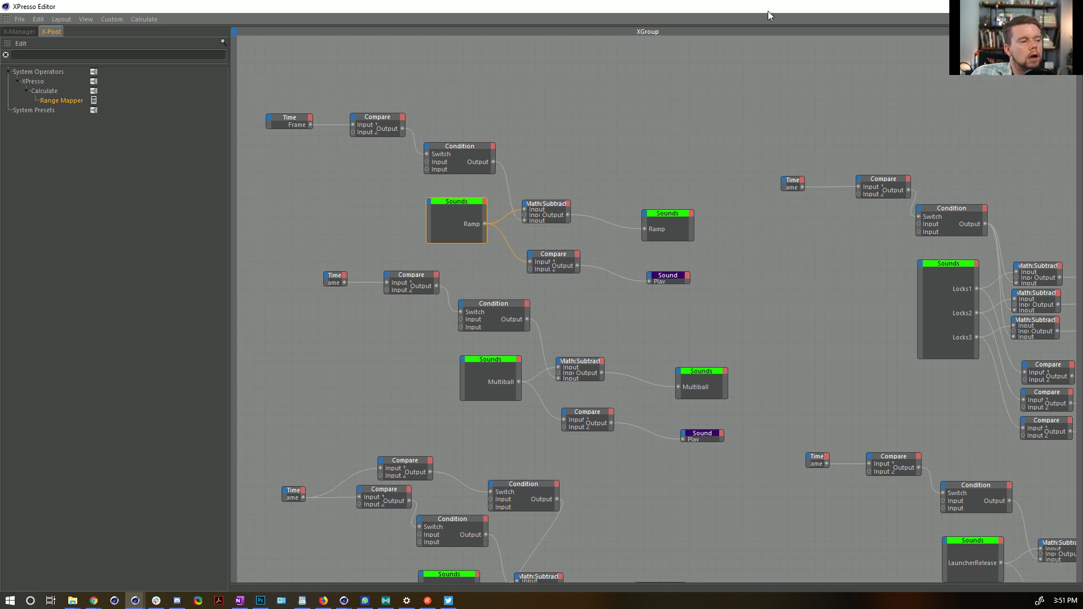
click(463, 158)
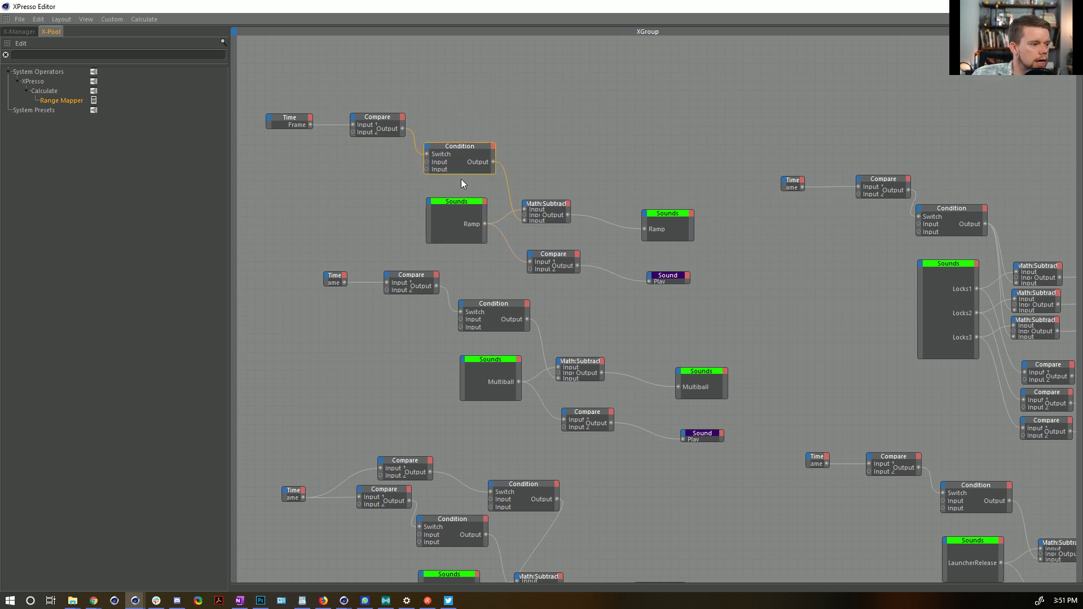
drag(286, 156, 285, 158)
drag(376, 84, 368, 149)
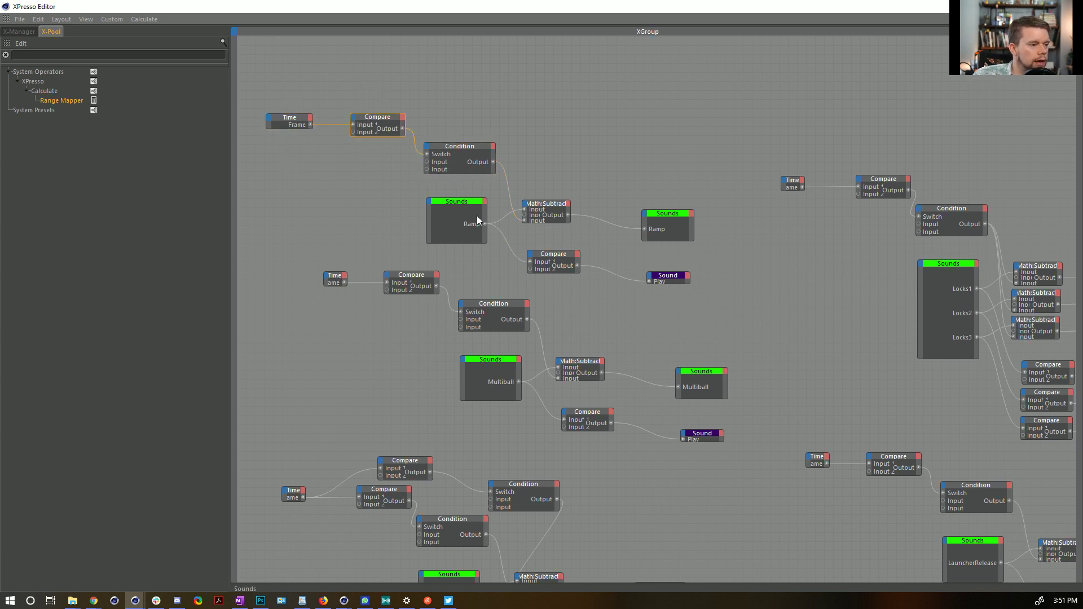
drag(551, 204, 551, 220)
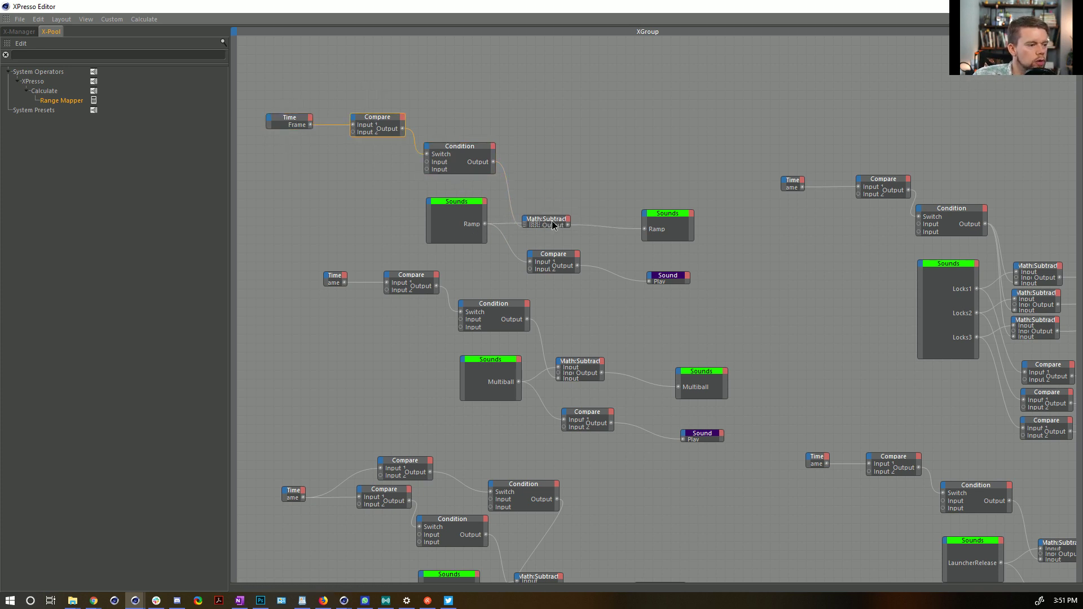
double_click(551, 223)
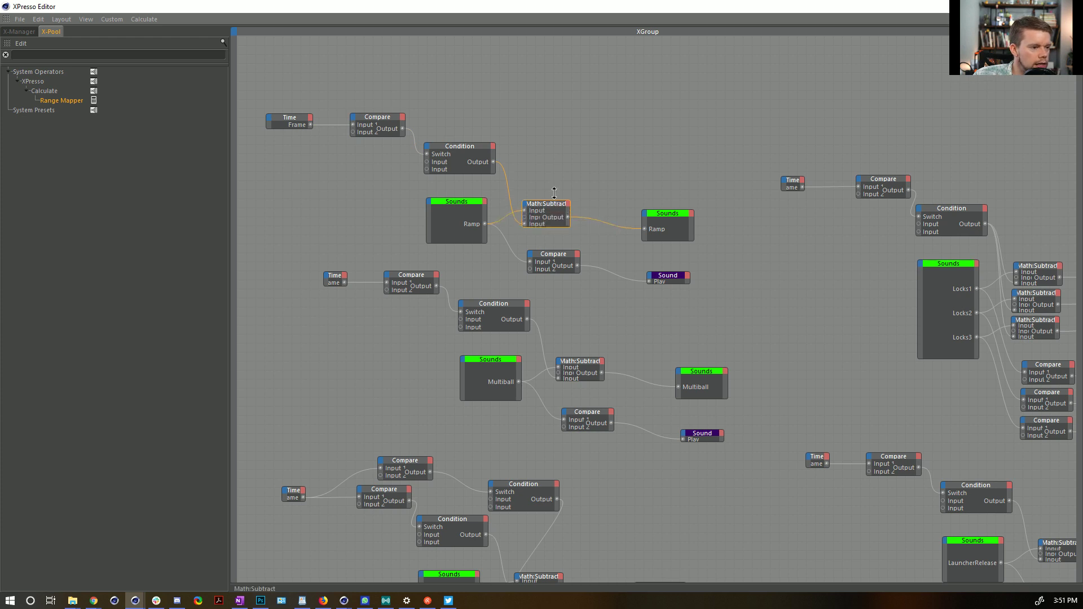
Restore the XPresso window to a smaller size and inspect which file the Ramp group's Sound node plays.
click(675, 278)
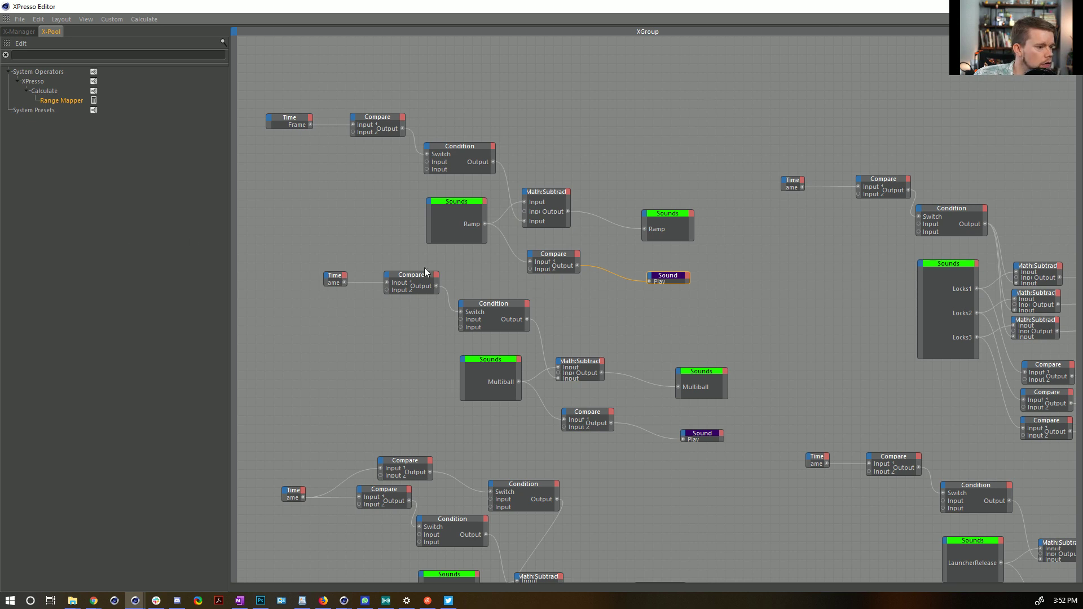
drag(881, 10, 479, 61)
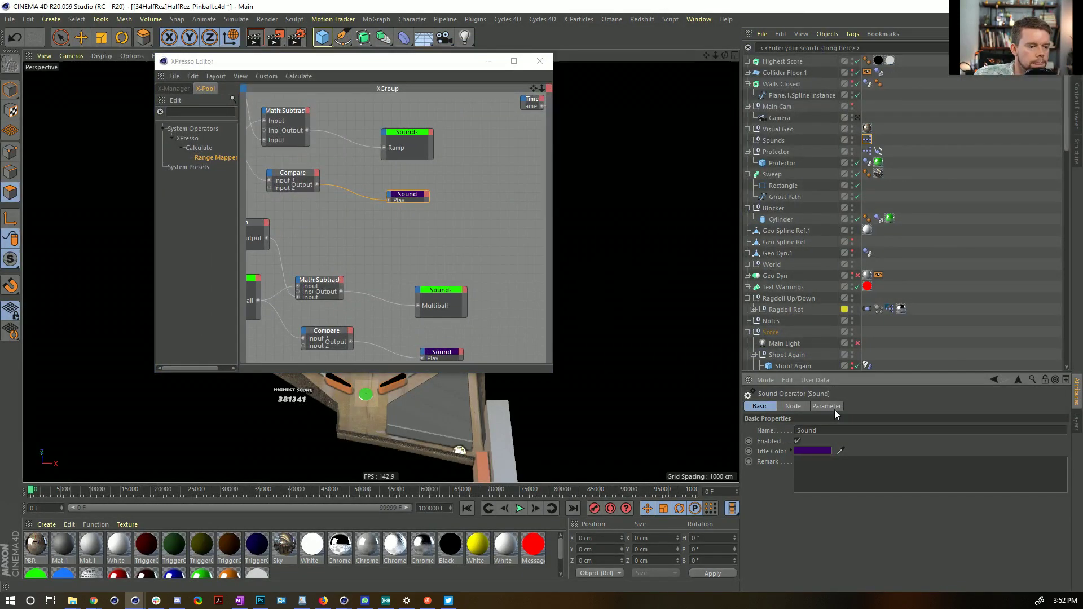
click(804, 407)
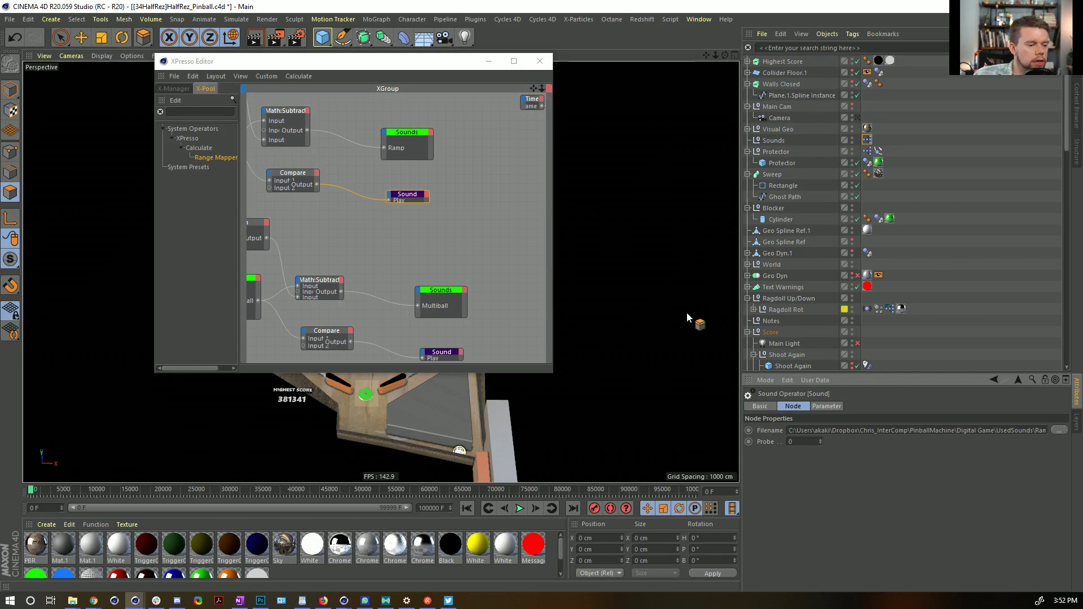
click(404, 205)
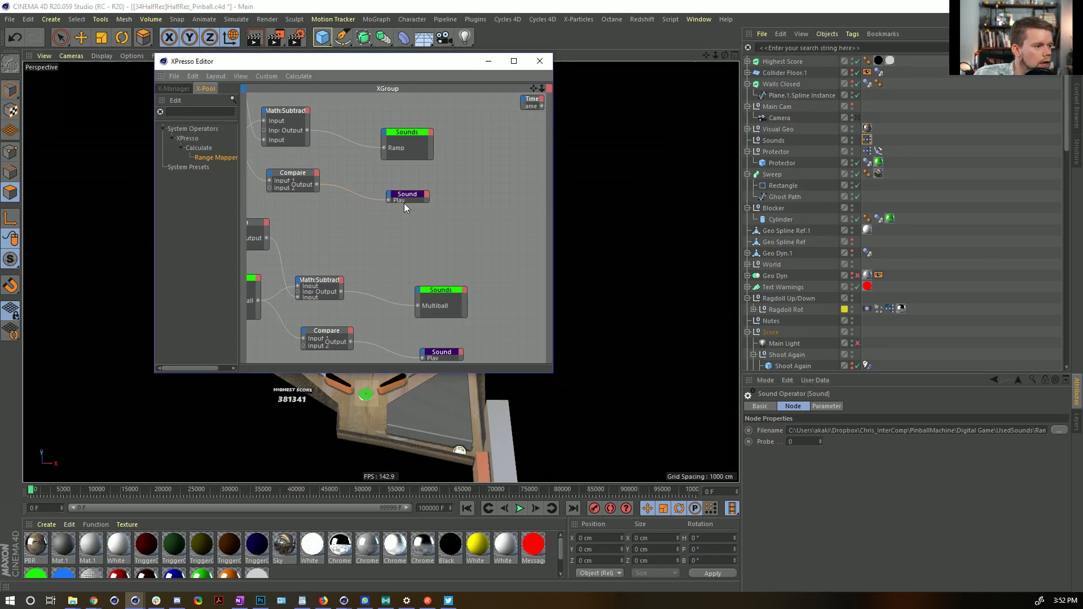
Add a general XPresso Sound node below the Ramp group's Sound node and widen it.
right_click(400, 221)
mouse_move(448, 226)
mouse_move(536, 229)
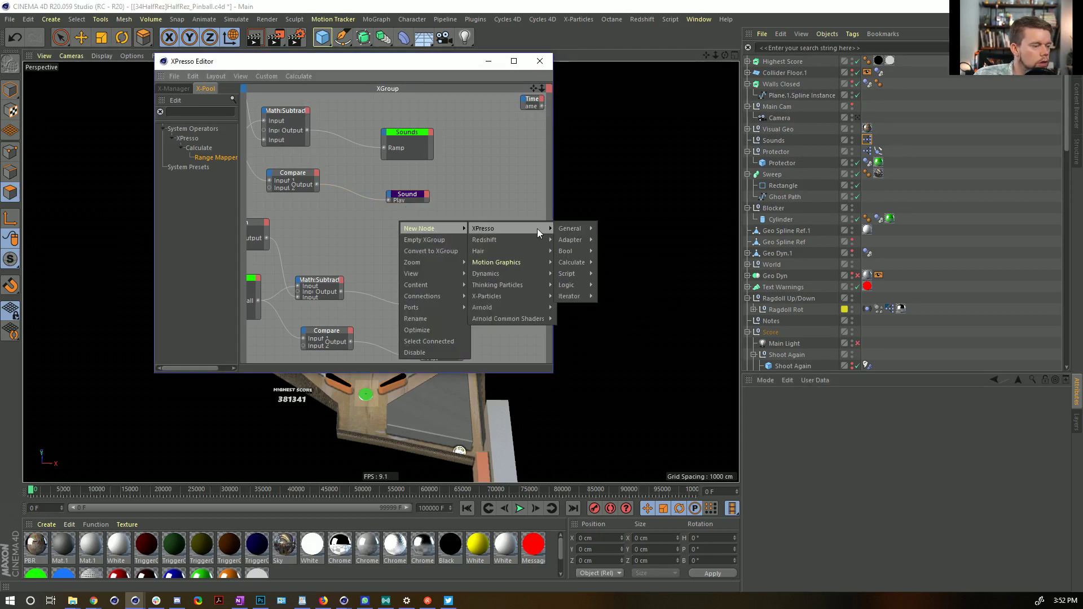
mouse_move(571, 228)
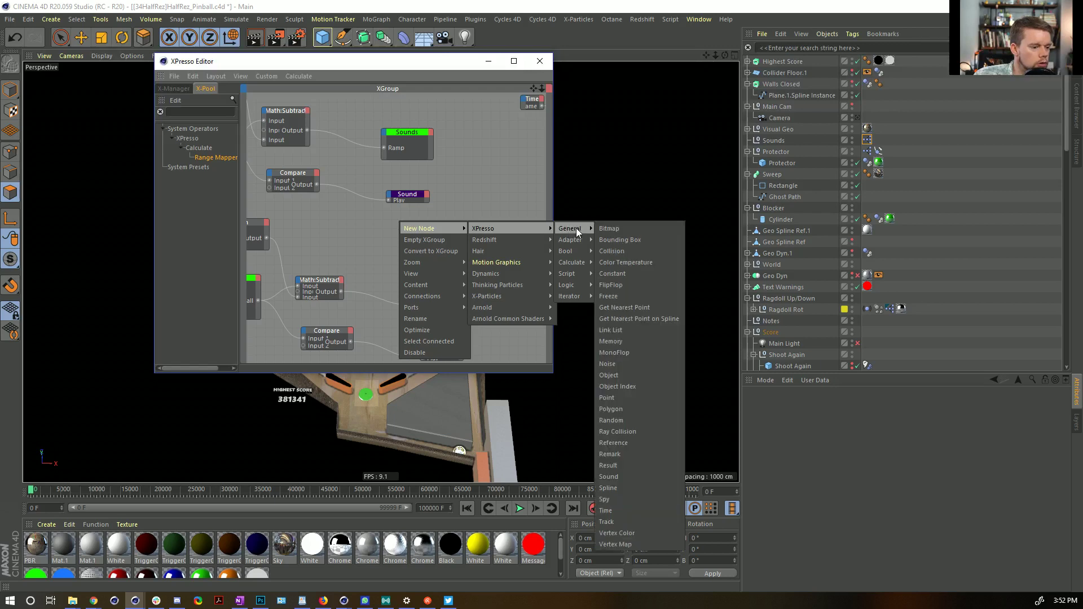
click(621, 477)
drag(410, 225, 436, 225)
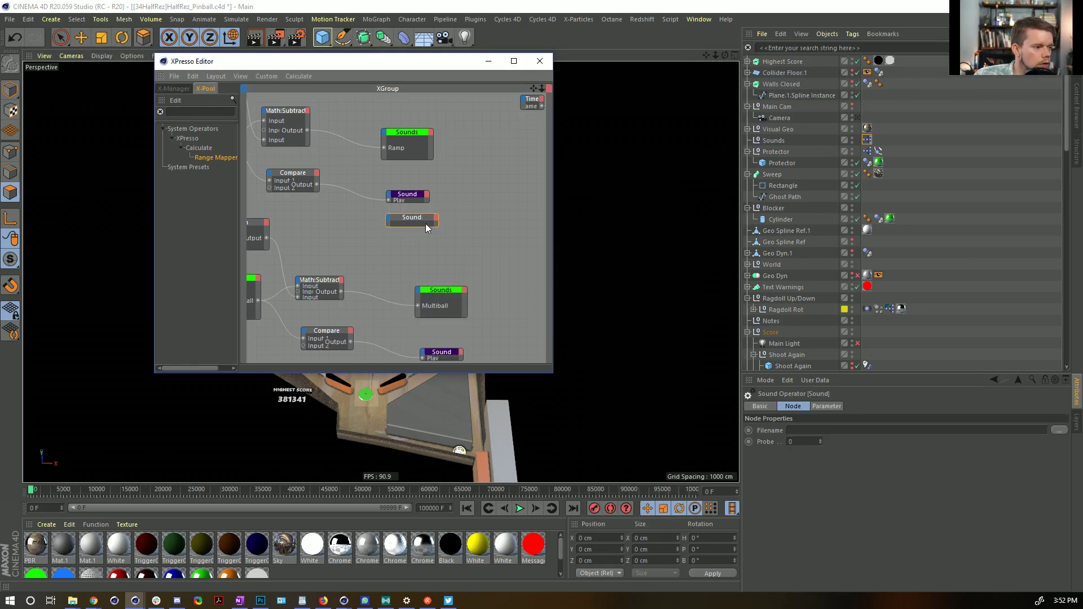
Check the new Sound node's Filename setting and add a Play input port to the node.
click(898, 430)
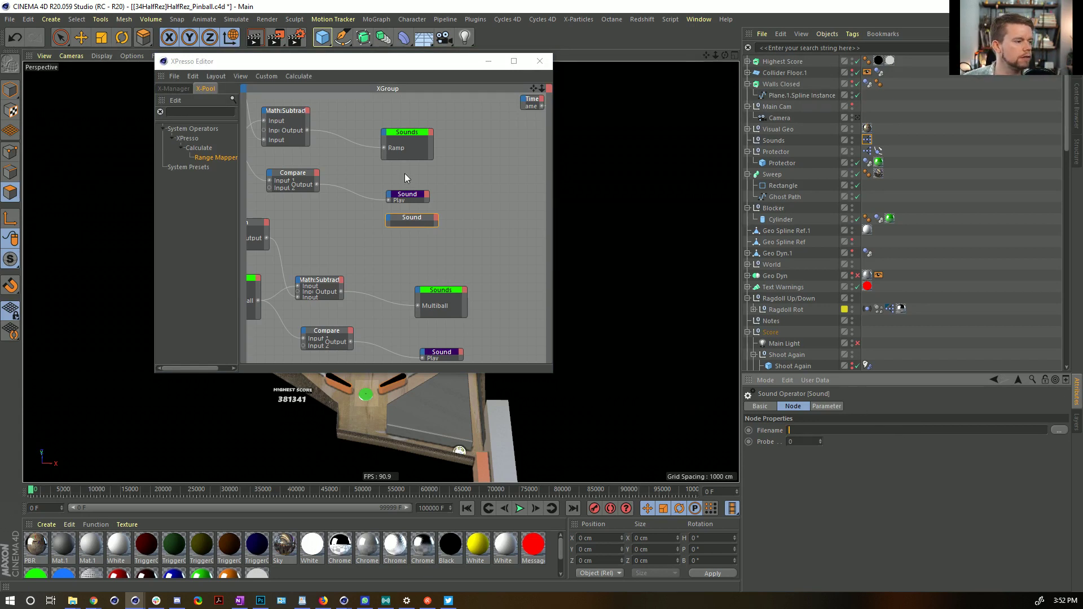
click(390, 218)
click(398, 235)
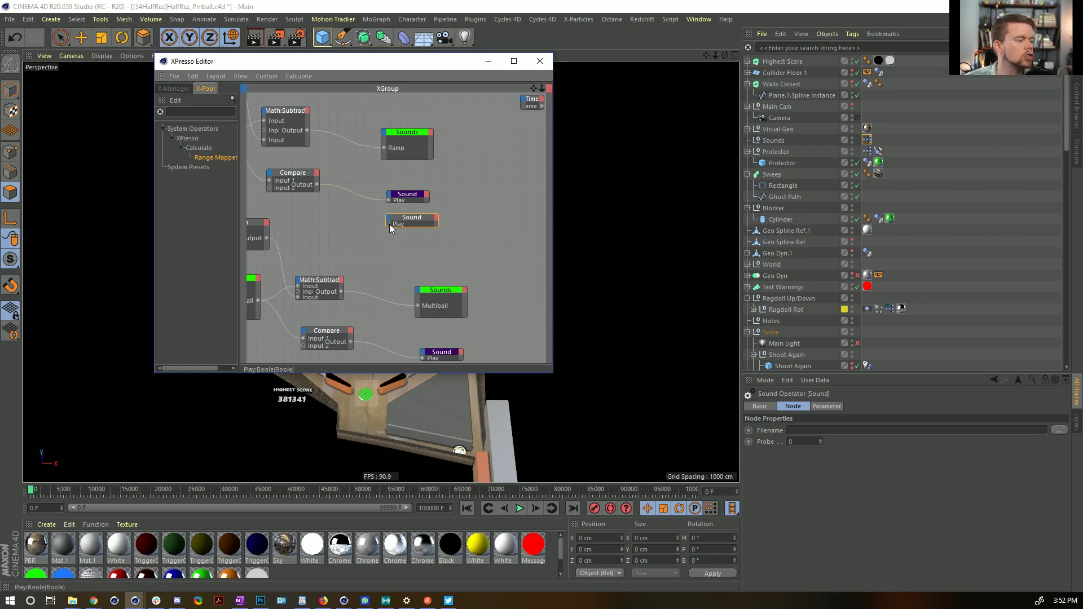
View the properties of the Compare node driving the Ramp sound, close the graph and select the XPresso tag on Sounds.
click(297, 189)
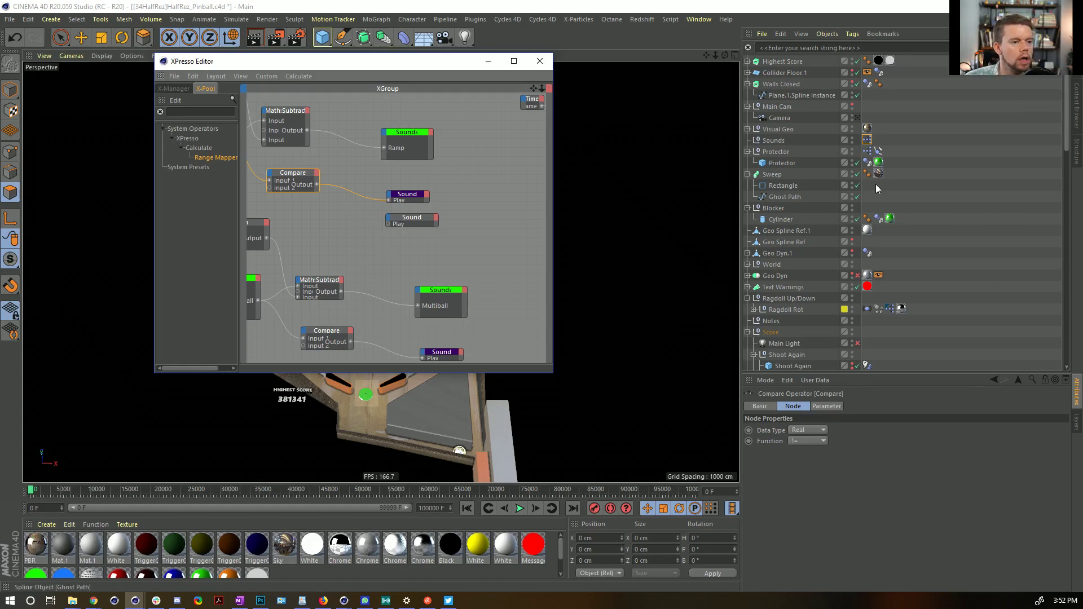
click(540, 62)
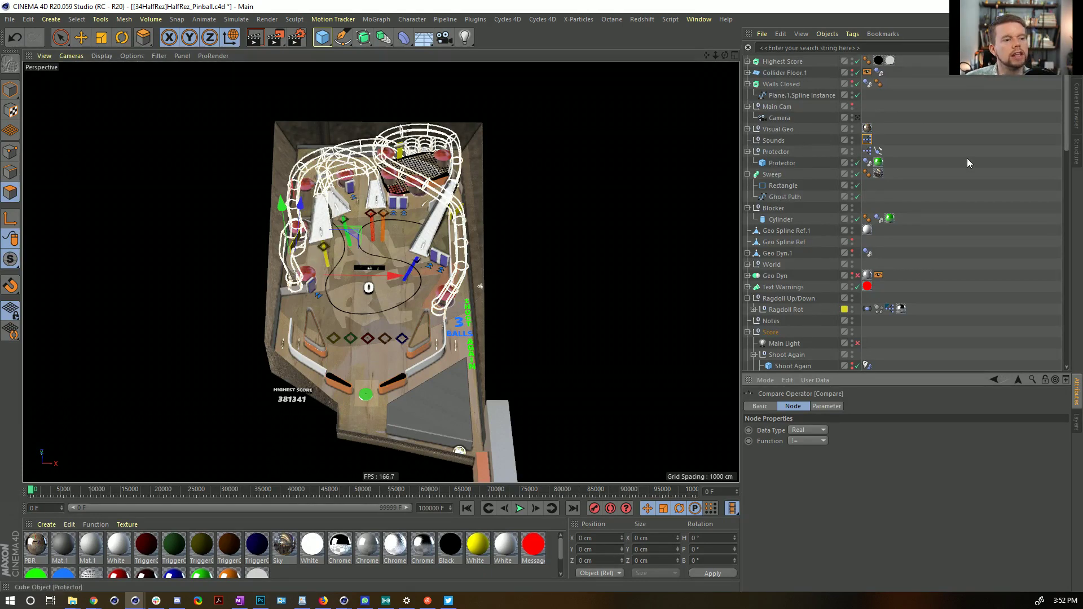
click(868, 141)
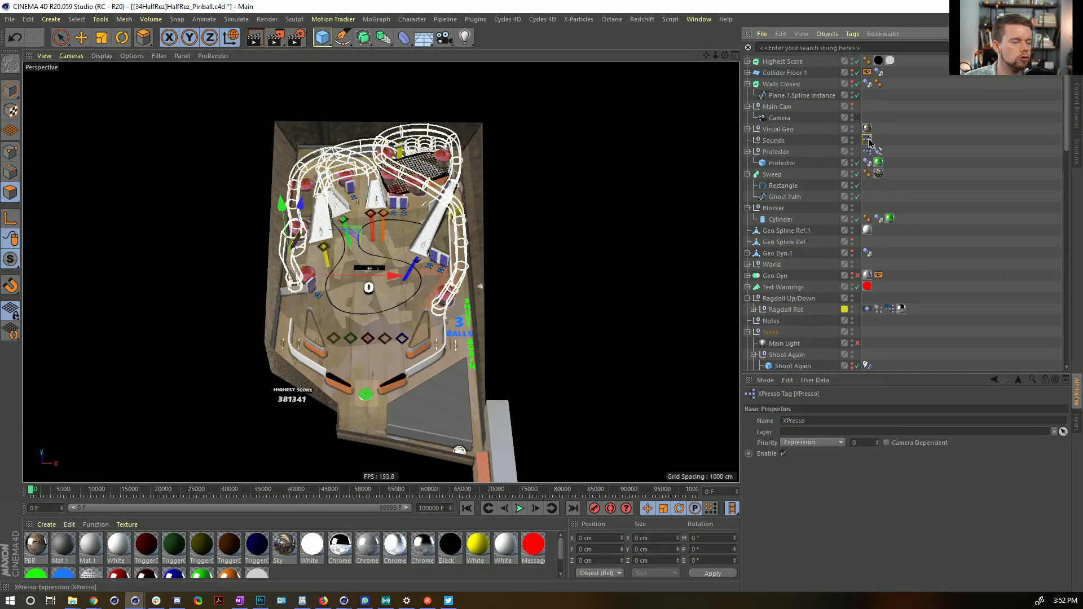
Open the Sounds XPresso graph enlarged and select the first Math:Subtract node in the Locks group.
double_click(871, 143)
drag(897, 129, 636, 5)
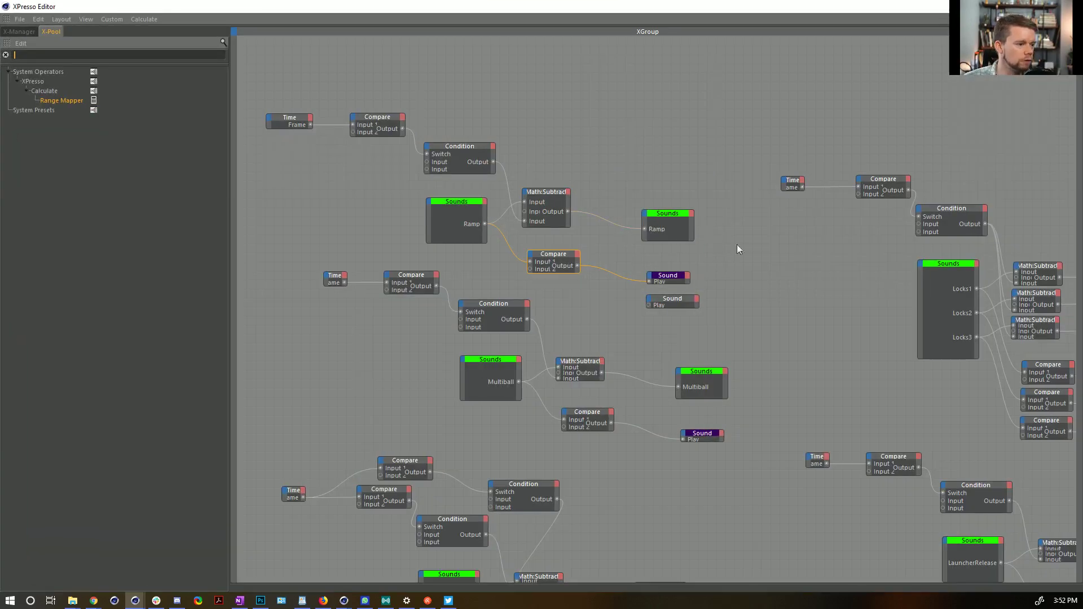
scroll(729, 246, down, 5)
alt+middle_drag(1002, 478, 816, 309)
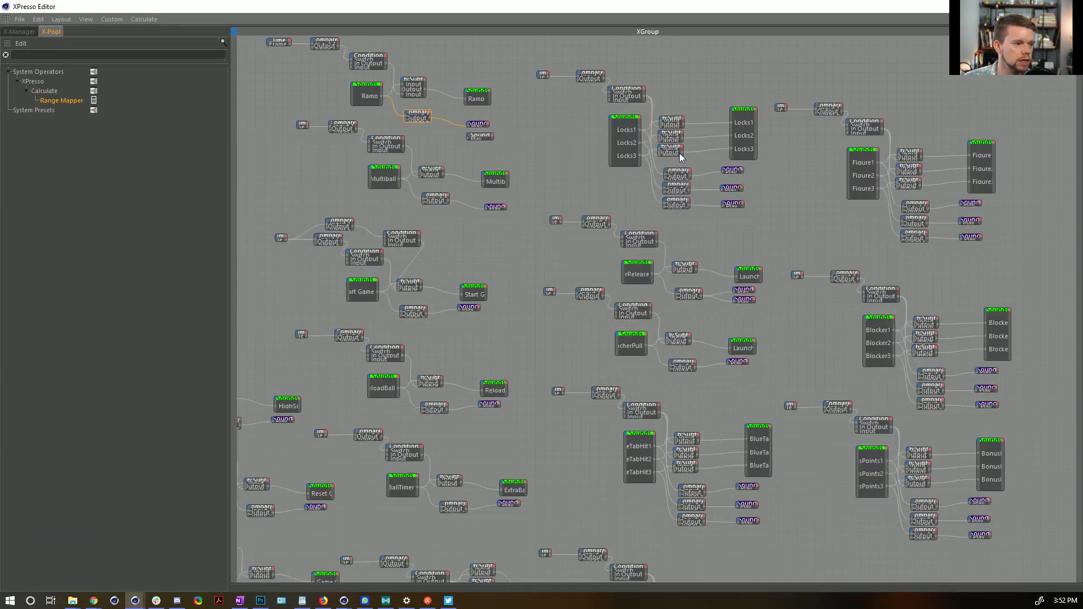
click(671, 119)
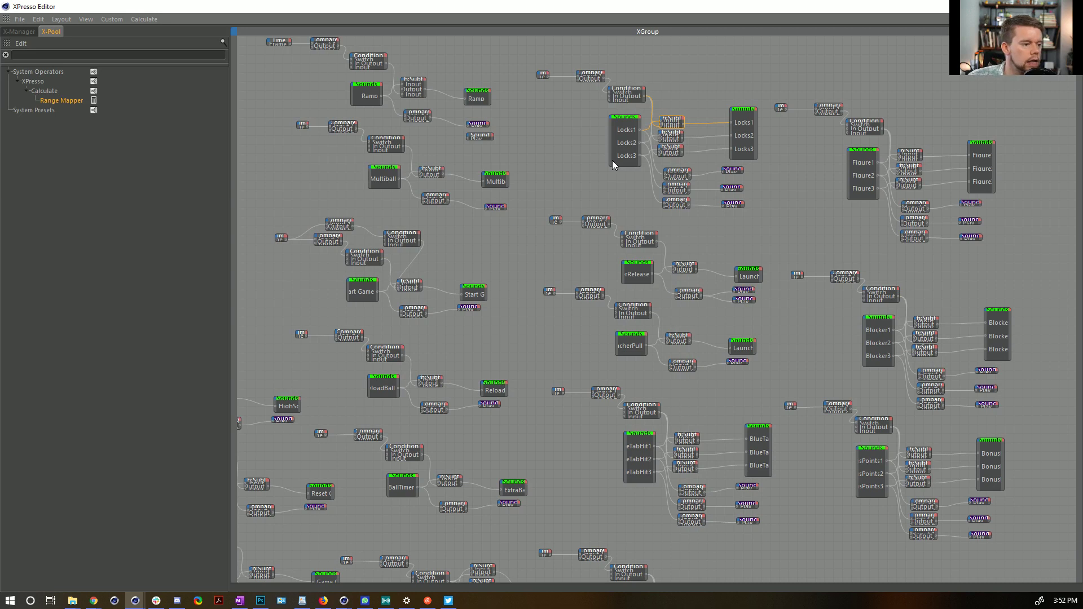
Examine the other sound trigger groups, select the Sounds node holding the Bumper1Timer to Bumper6Timer outputs, and close the graph.
scroll(653, 302, down, 3)
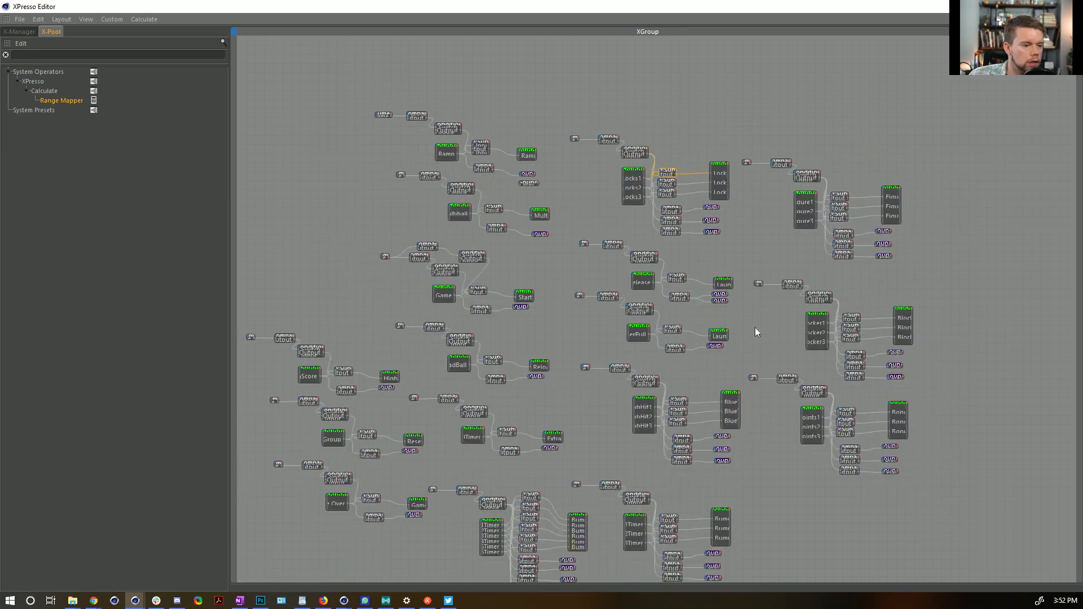
scroll(574, 221, up, 1)
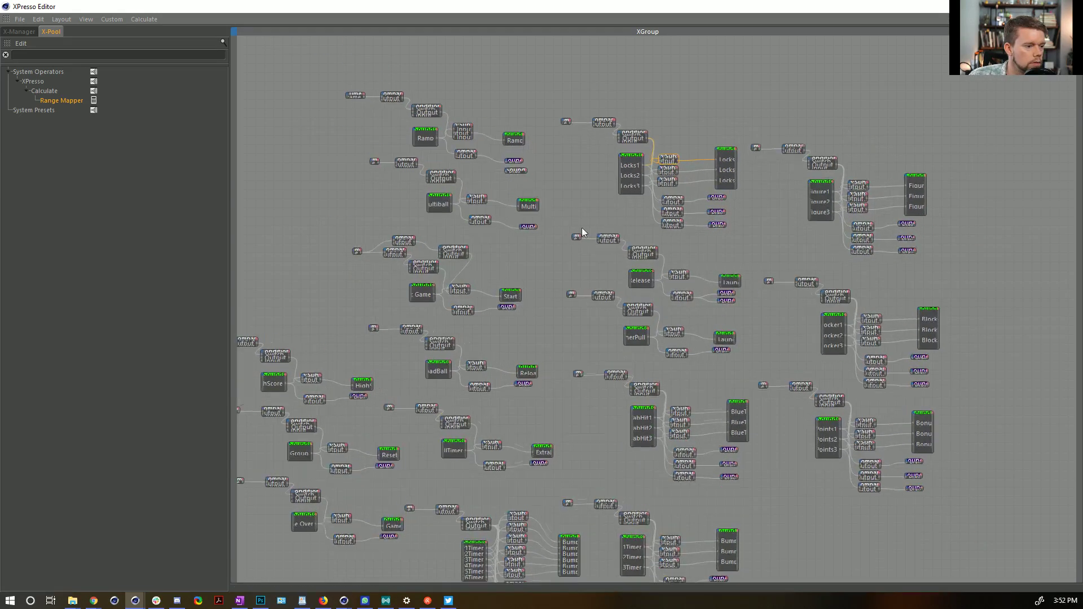
drag(359, 74, 526, 153)
scroll(387, 99, down, 3)
scroll(513, 275, up, 3)
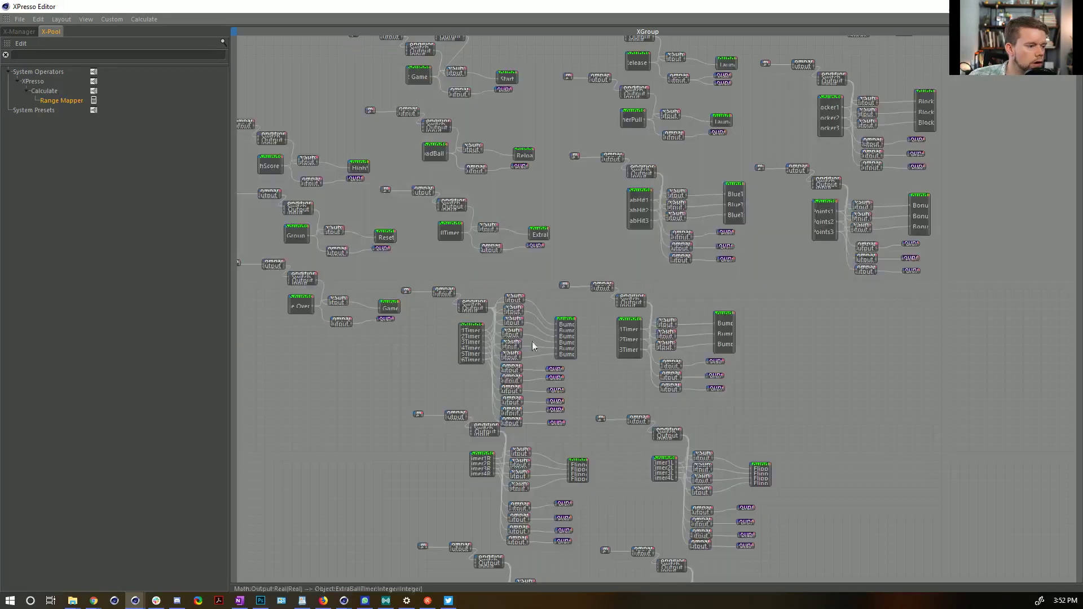
scroll(526, 395, up, 5)
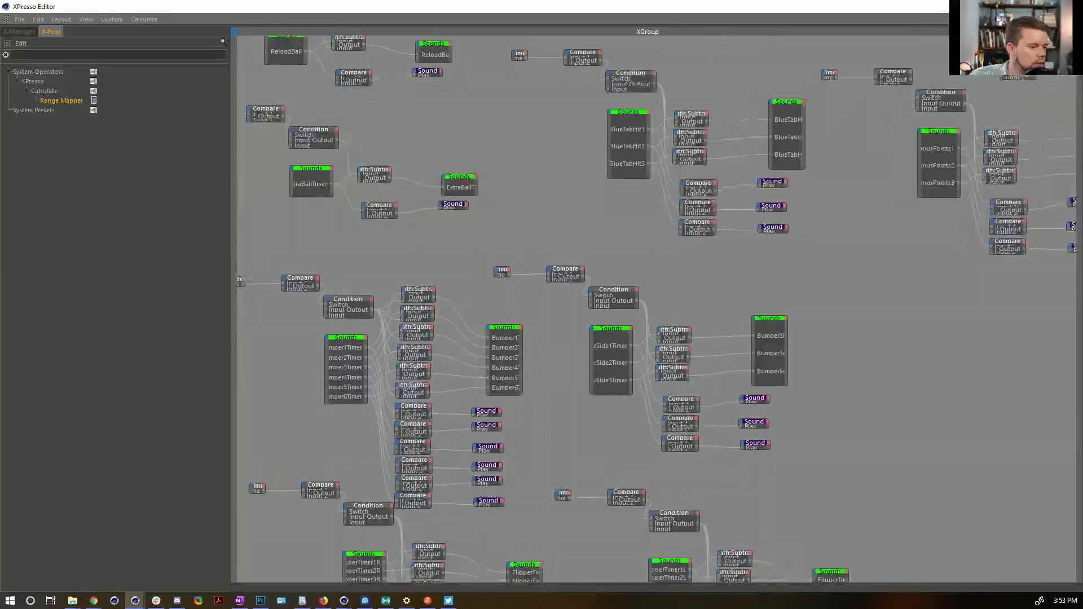
alt+middle_drag(389, 541, 493, 435)
scroll(499, 418, up, 3)
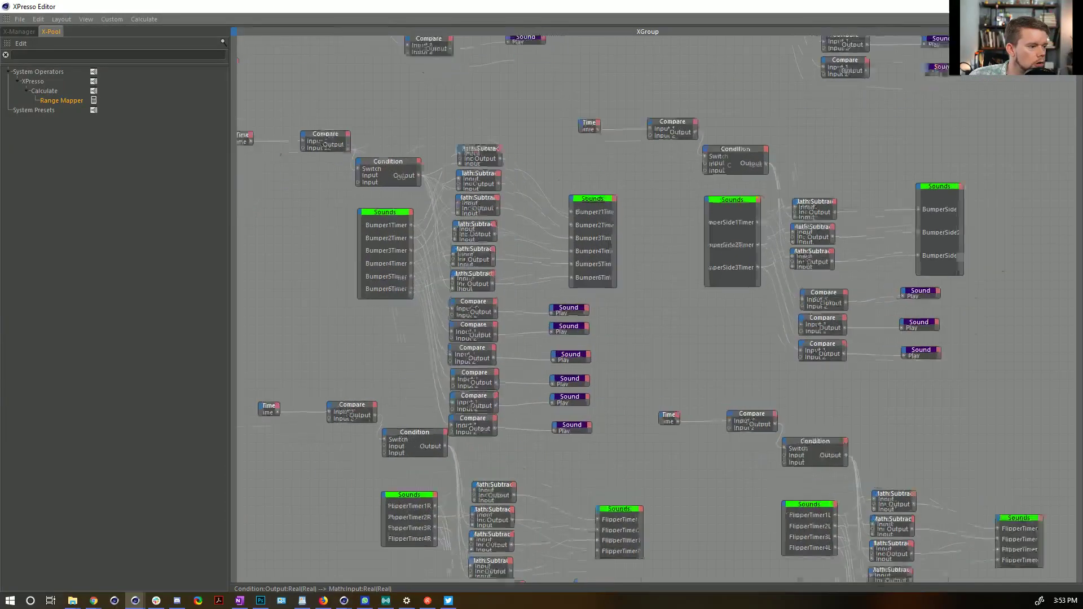
click(360, 218)
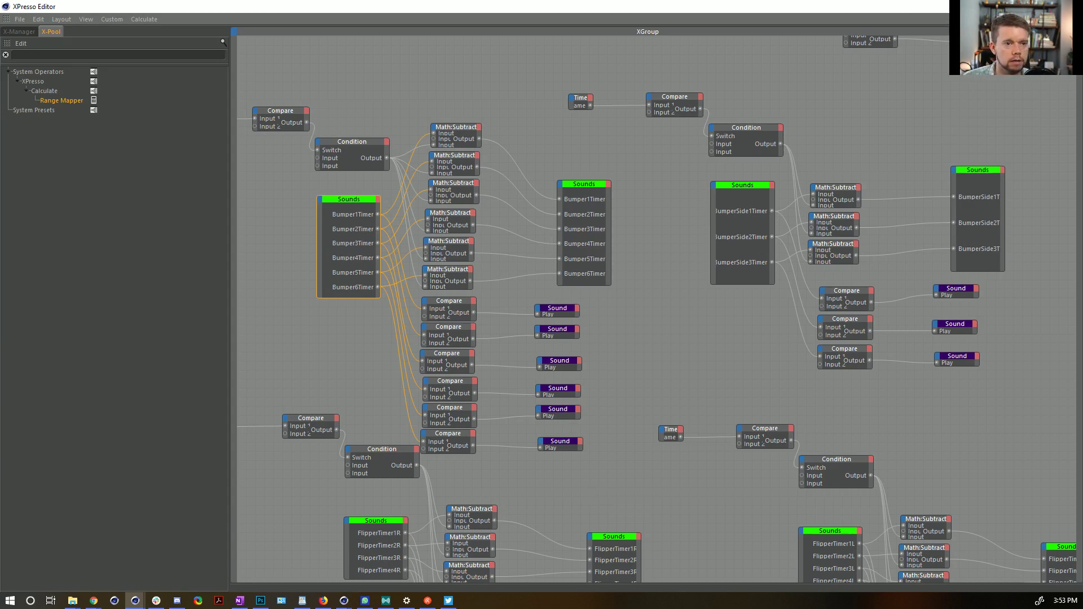
click(1069, 6)
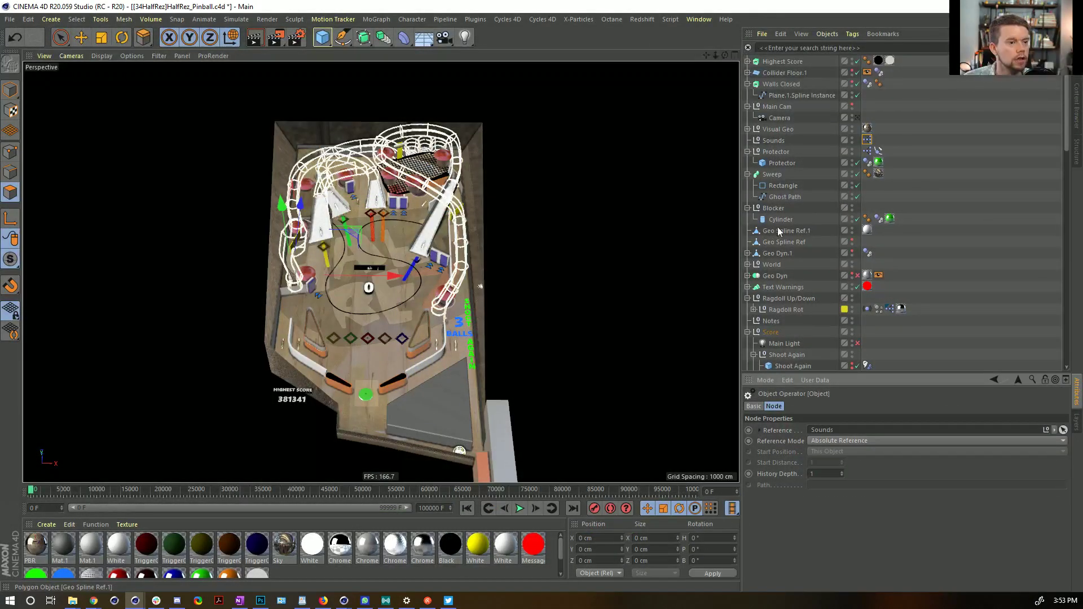
Open the XPresso graph on the Protector object to view its nodes.
drag(814, 216, 725, 219)
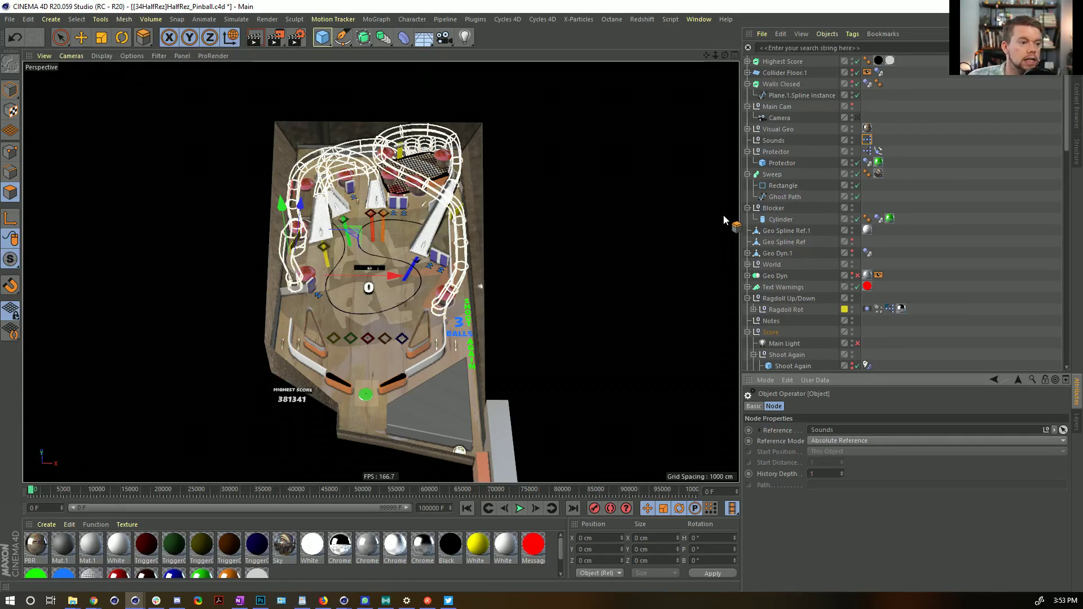
double_click(867, 152)
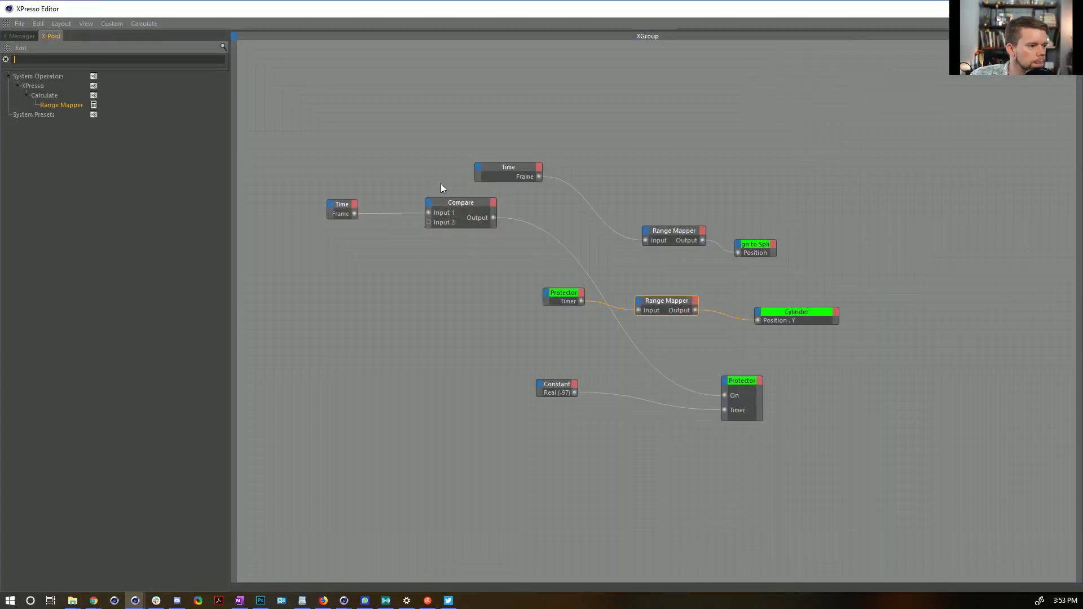
Inspect the Compare node's Input 2 parameter in the XPresso setup, and close the XPresso Editor.
click(473, 225)
drag(797, 12, 472, 13)
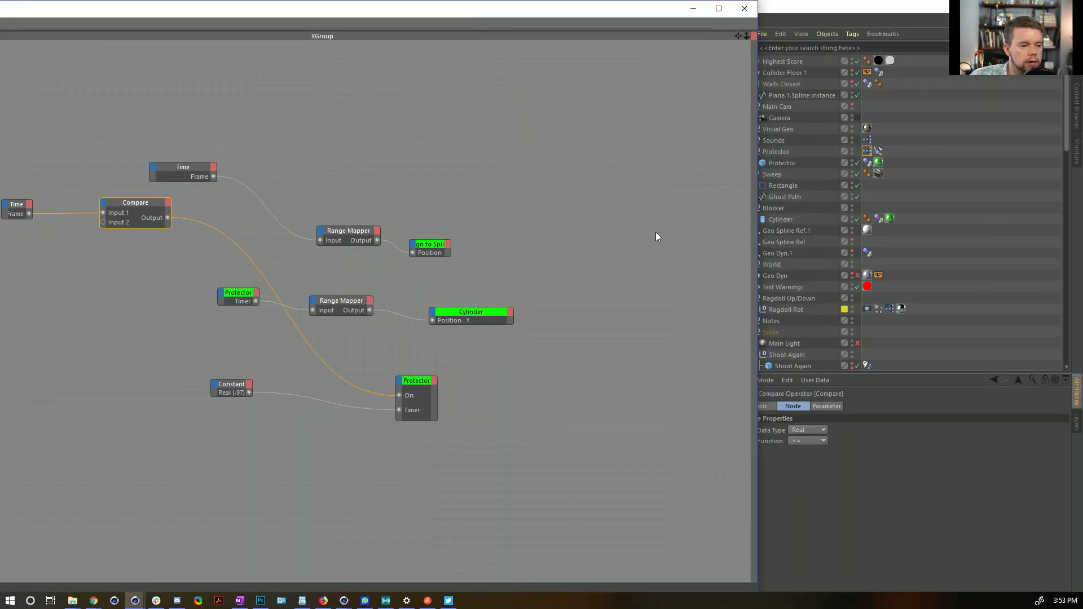
click(827, 406)
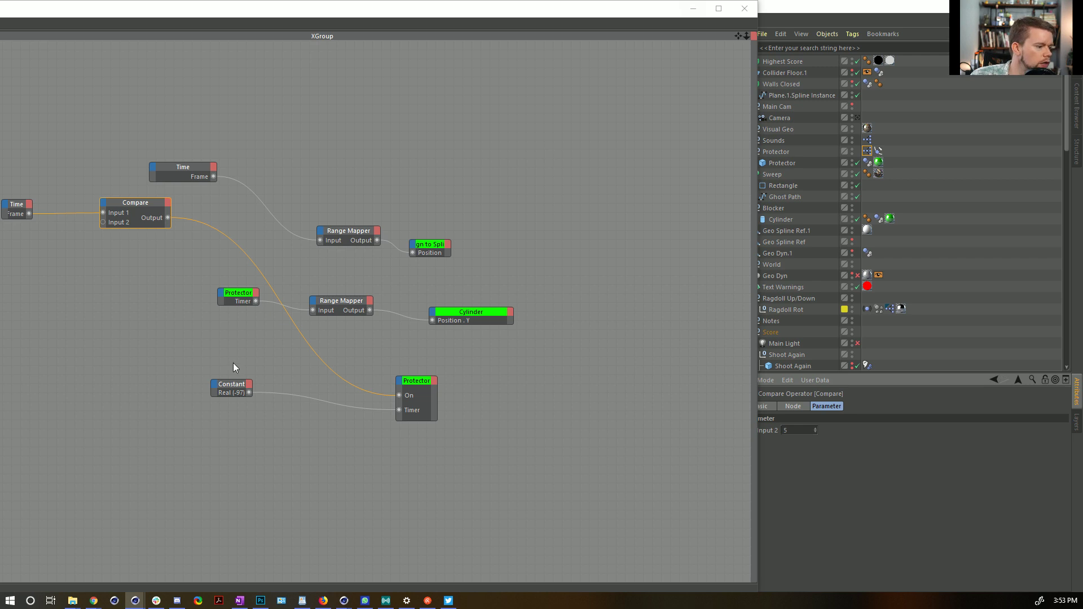
click(744, 8)
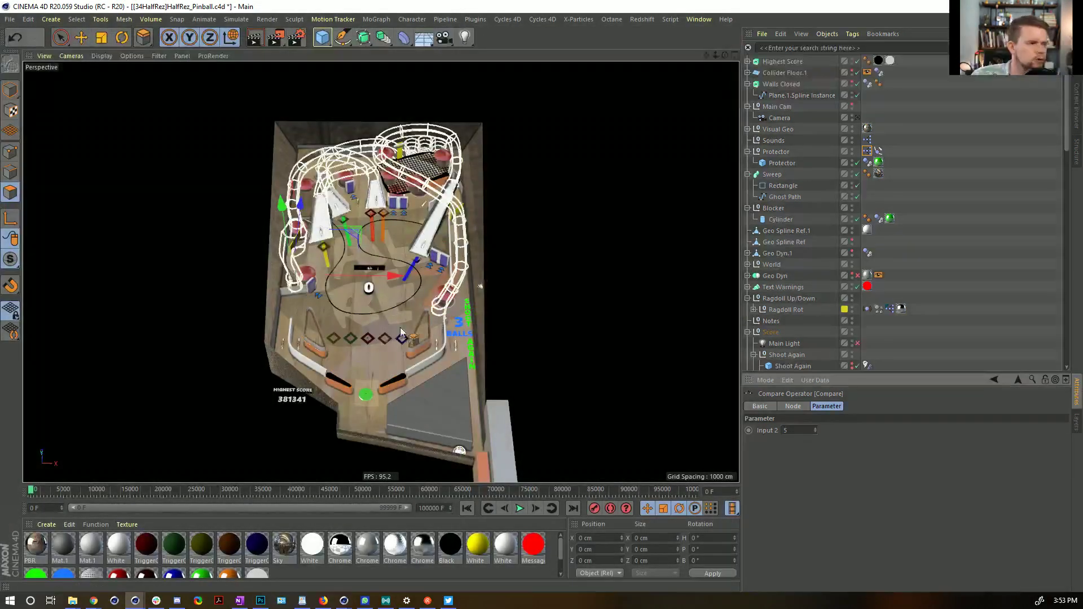
Examine the pinball table's upper mesh deck, wire ramps and lane ramps up close and from several angles.
drag(529, 344, 311, 440)
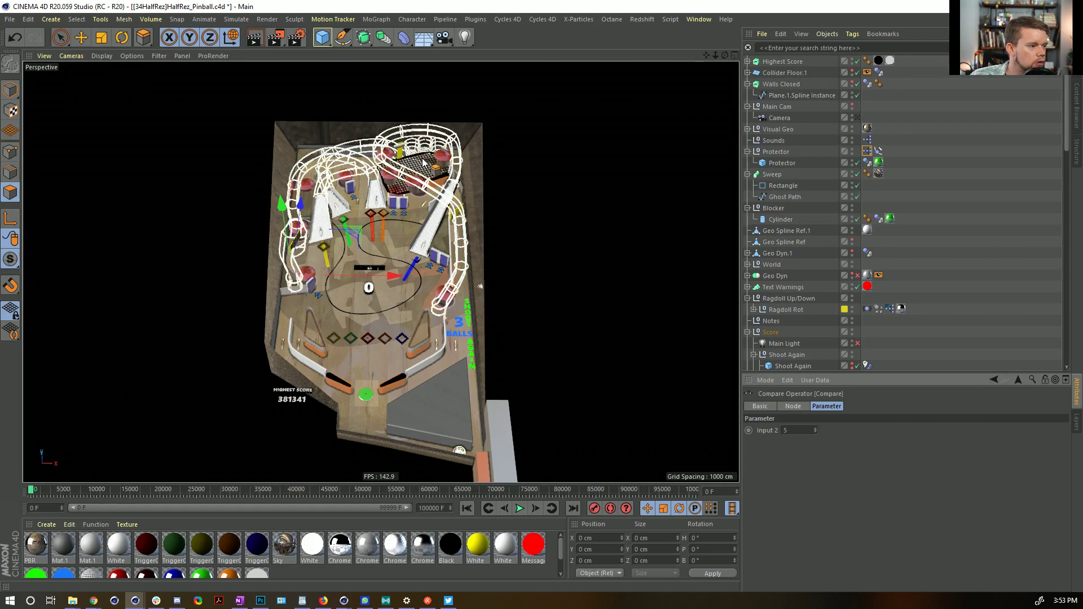
scroll(412, 152, up, 5)
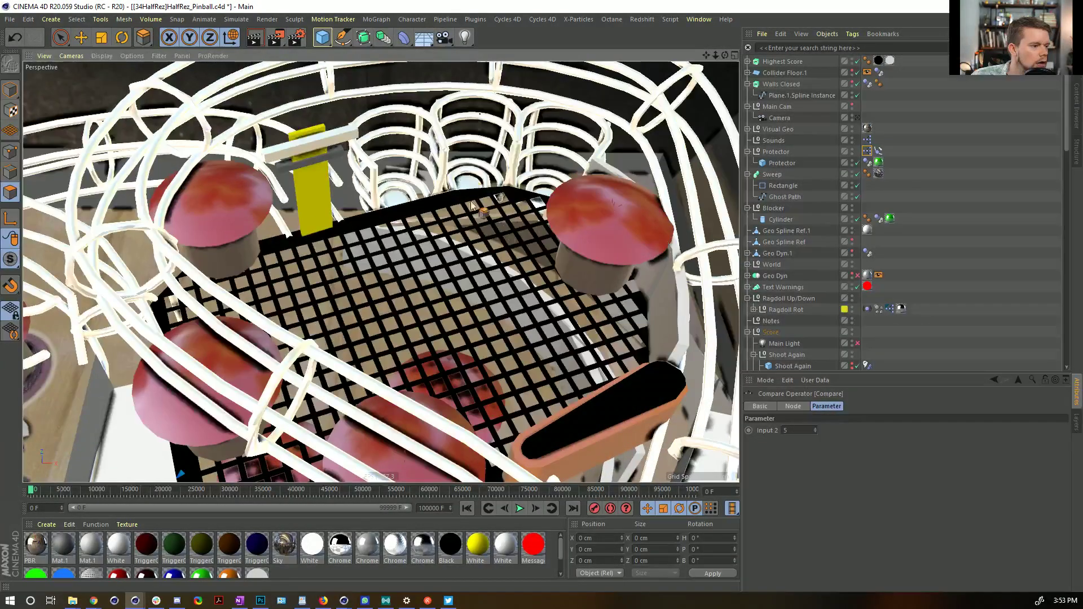
scroll(498, 197, down, 10)
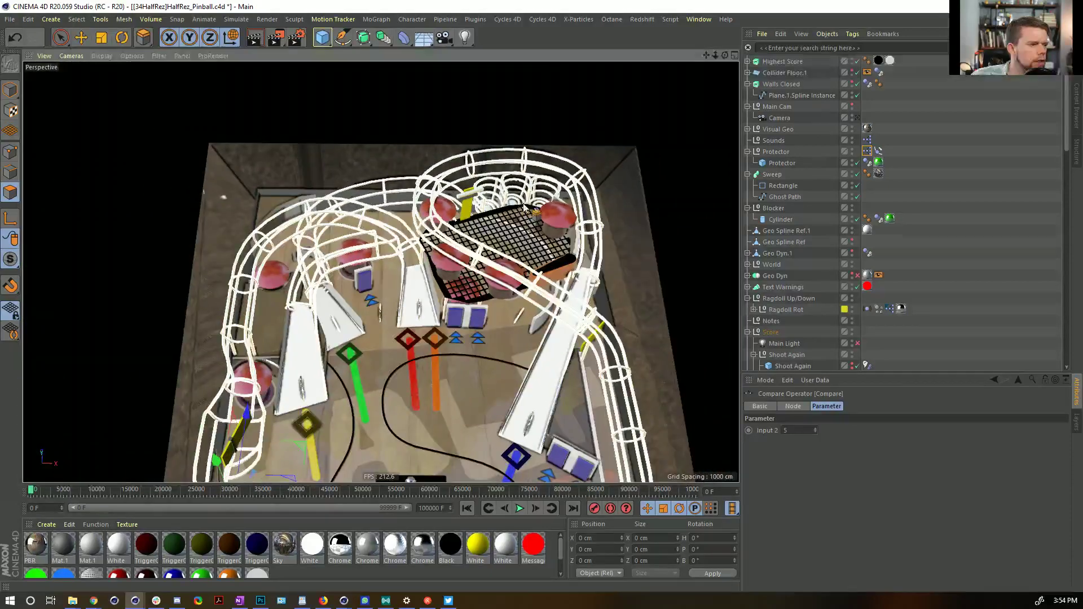
scroll(480, 259, up, 5)
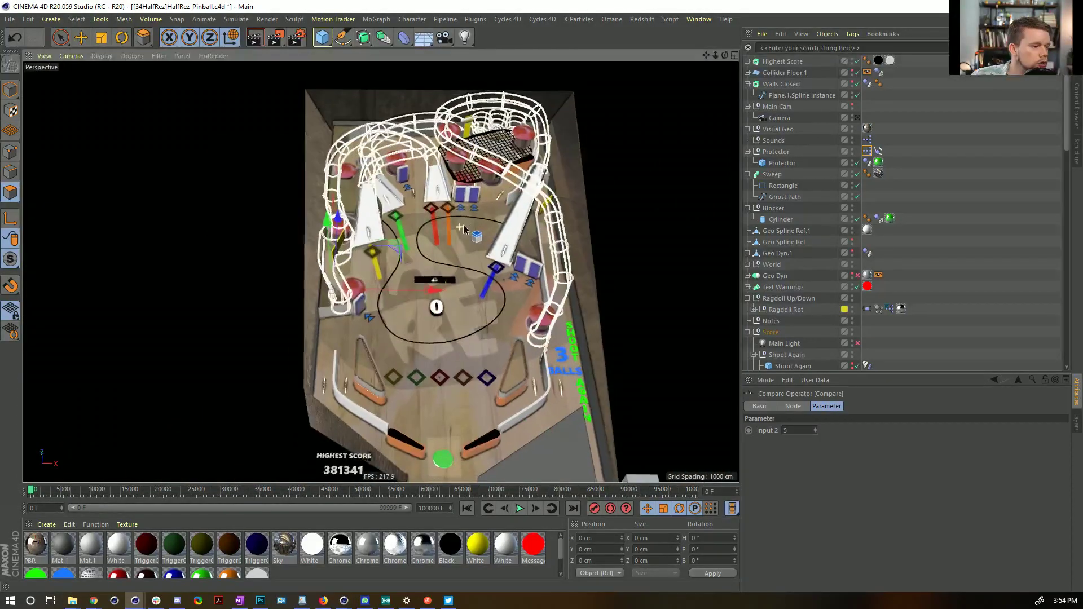
scroll(489, 220, up, 1)
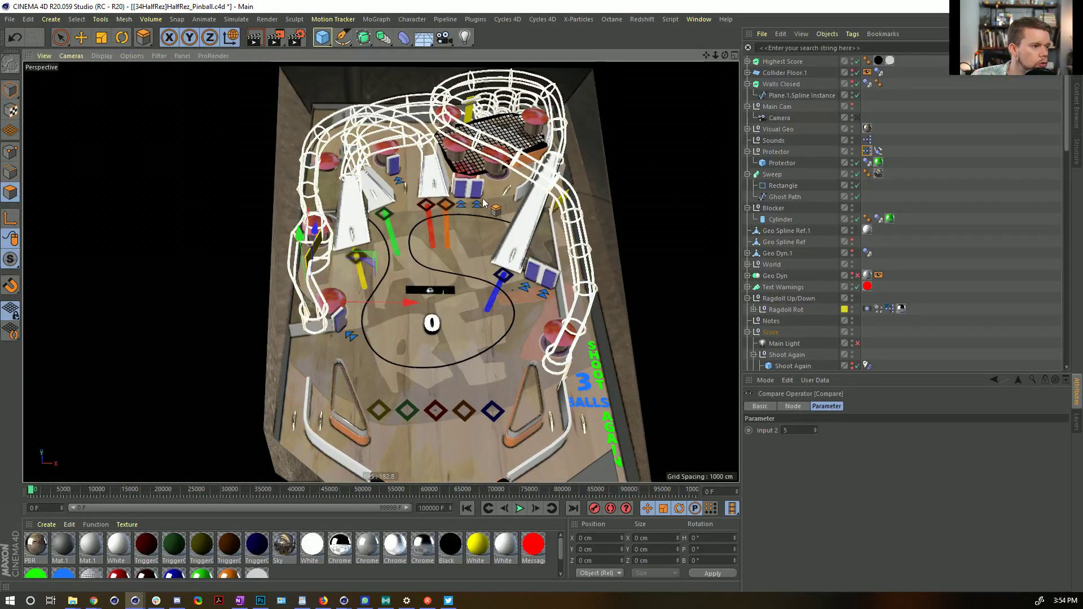
scroll(350, 336, up, 1)
scroll(350, 335, up, 6)
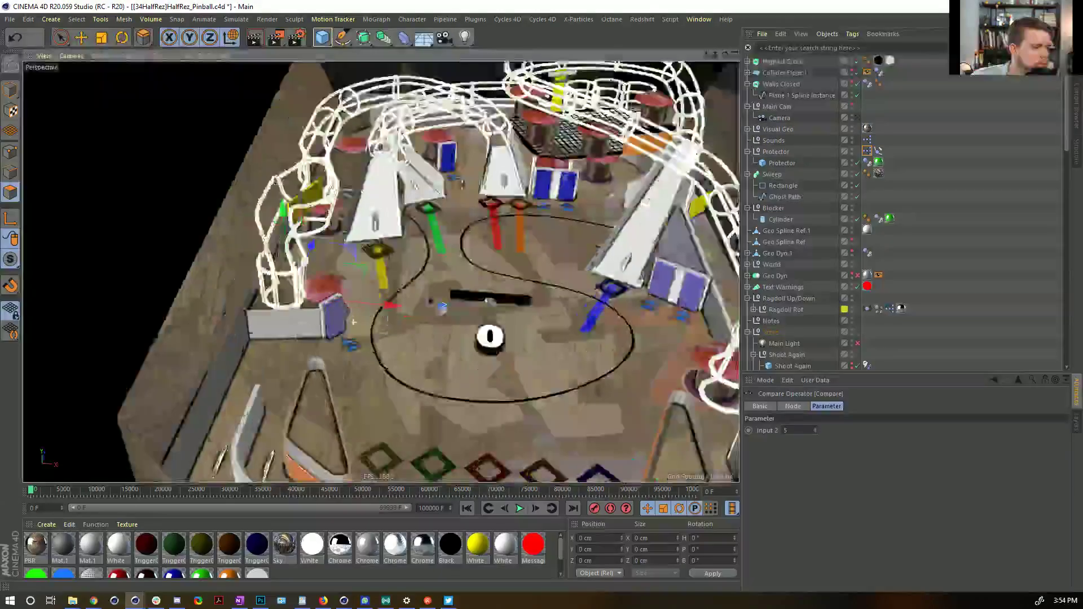
scroll(307, 293, down, 8)
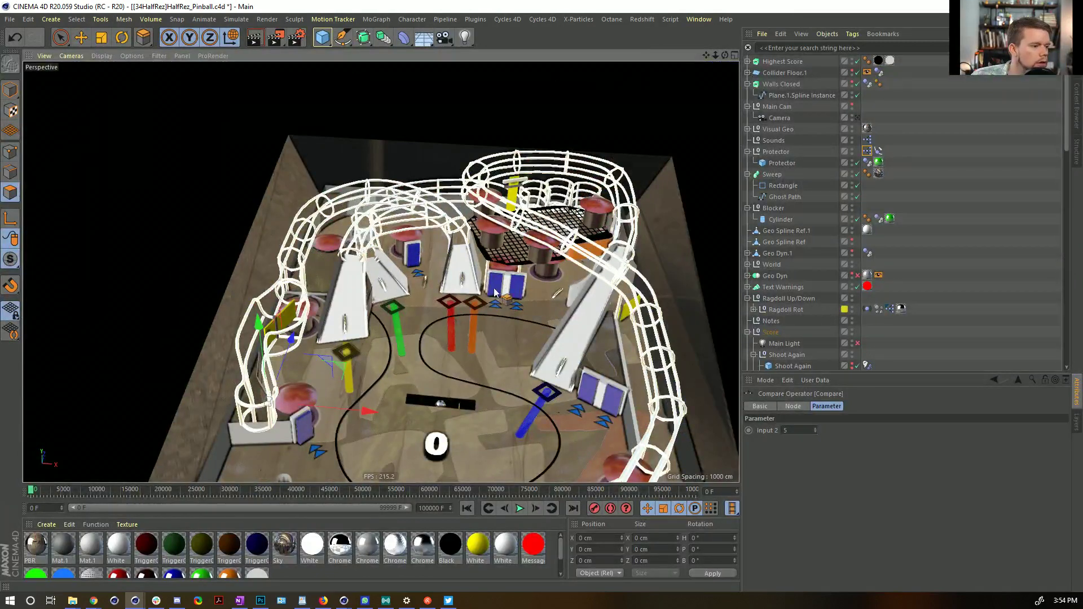
scroll(449, 280, down, 3)
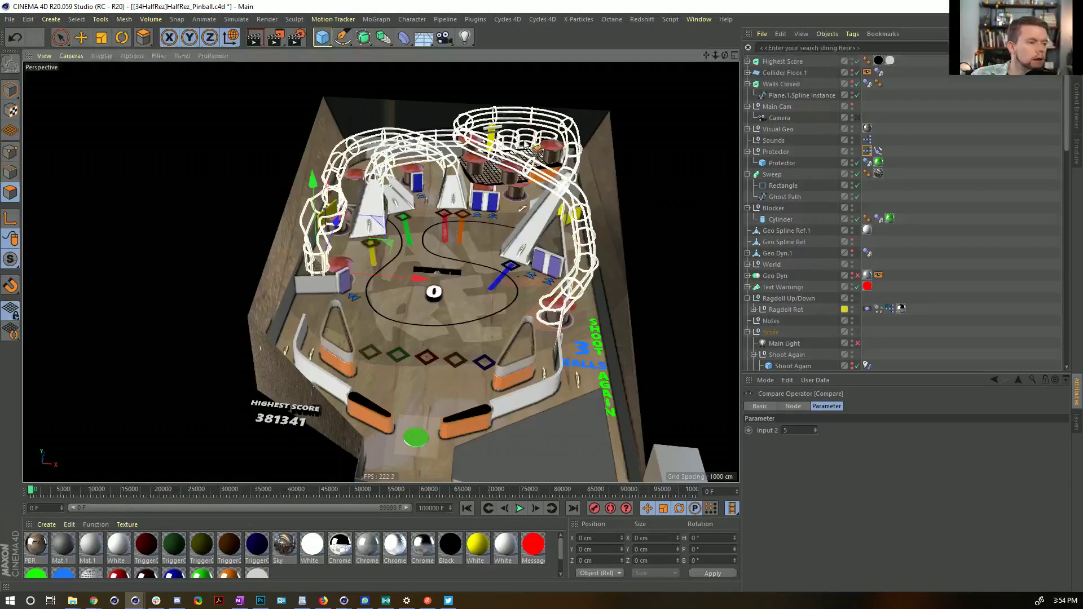
Examine the whole playfield and the black slot at its centre where the ragdoll sits.
alt+drag(449, 281, 394, 364)
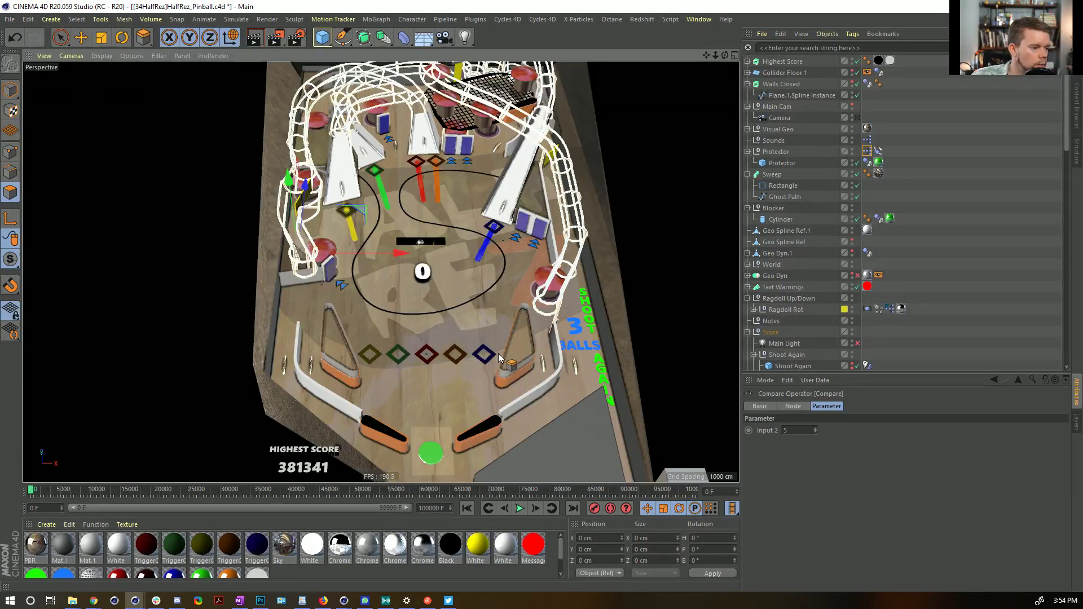
alt+drag(438, 355, 401, 363)
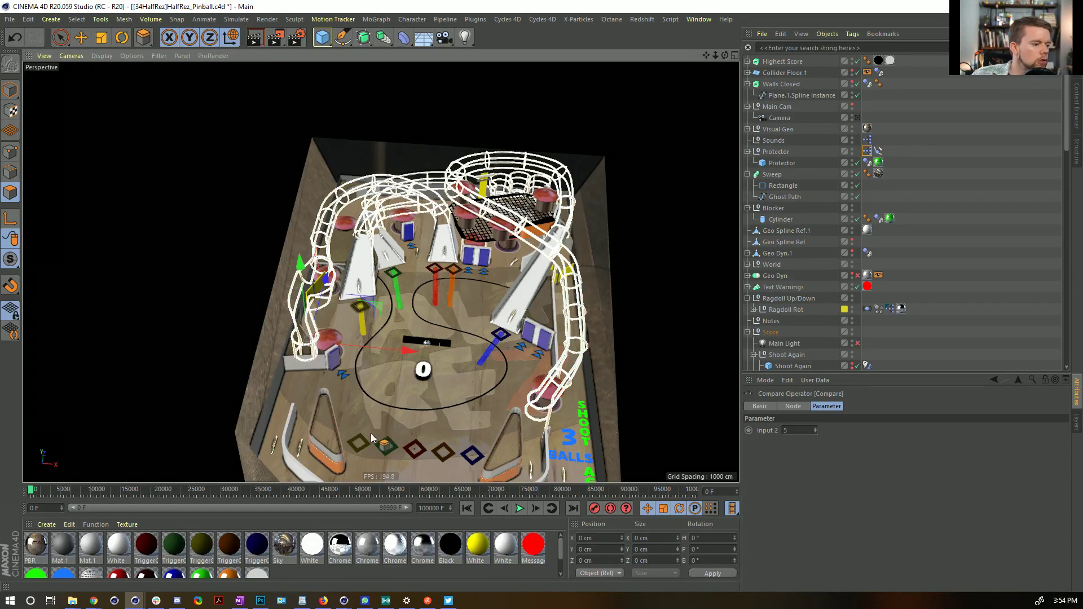
alt+drag(430, 357, 420, 308)
scroll(420, 305, up, 5)
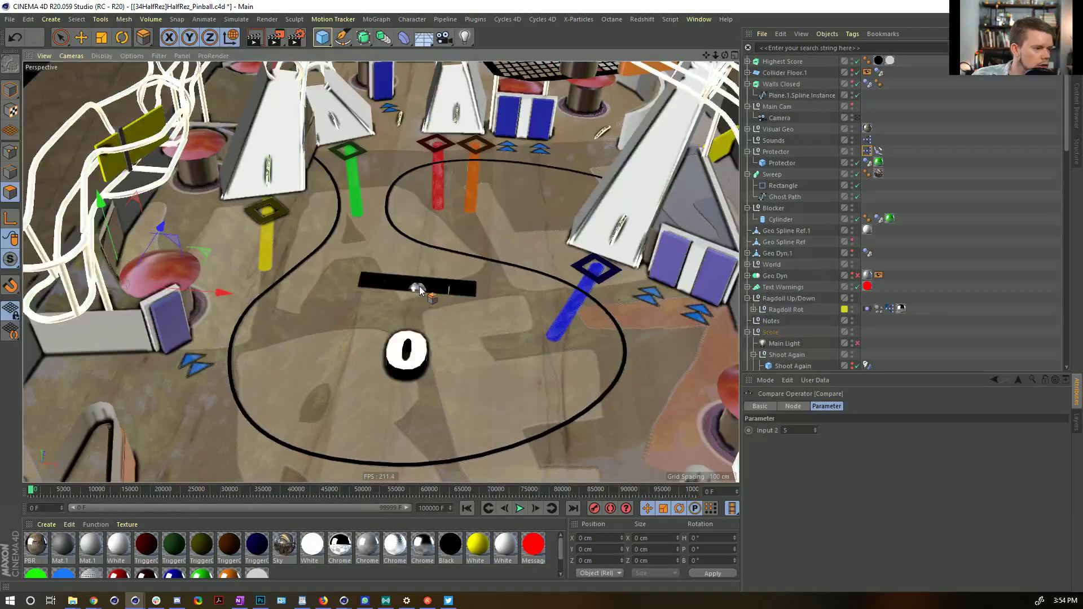
scroll(419, 290, down, 6)
alt+drag(419, 289, 424, 300)
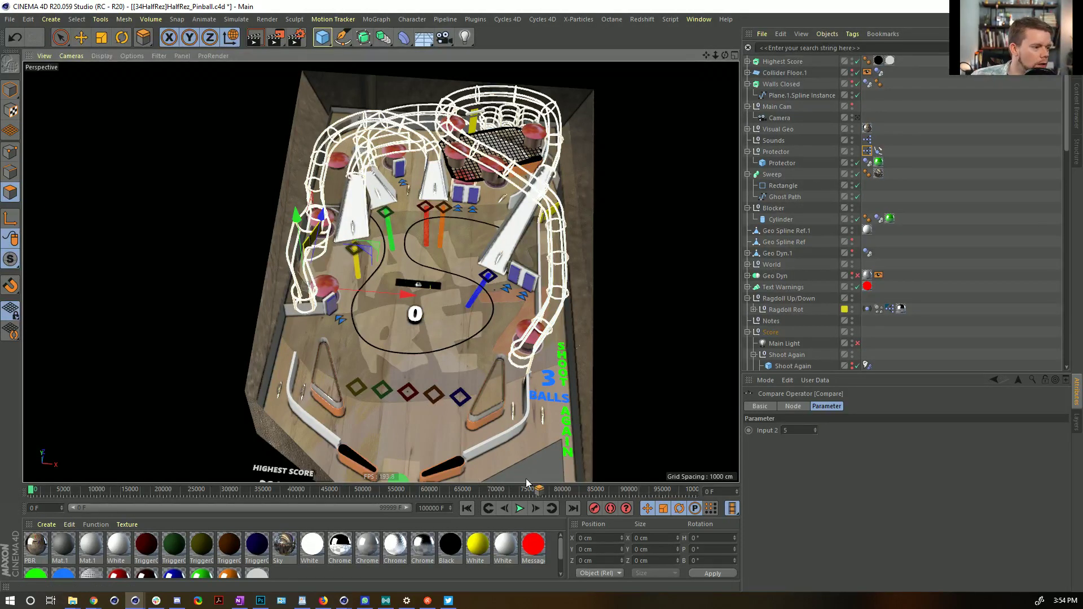
Play the animation briefly, stop it, and activate the Move tool.
click(519, 509)
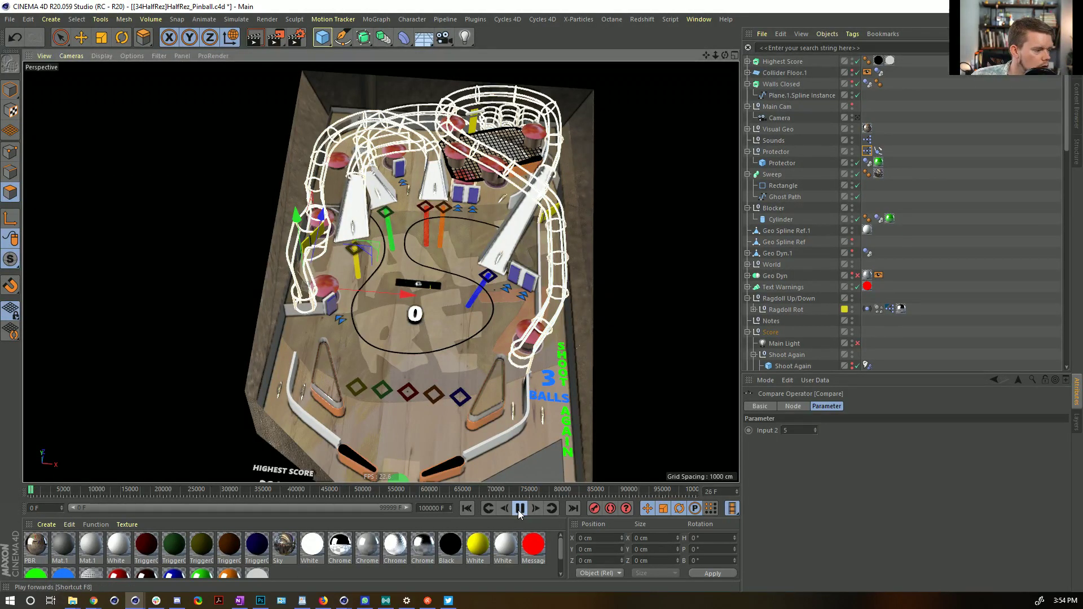
click(519, 509)
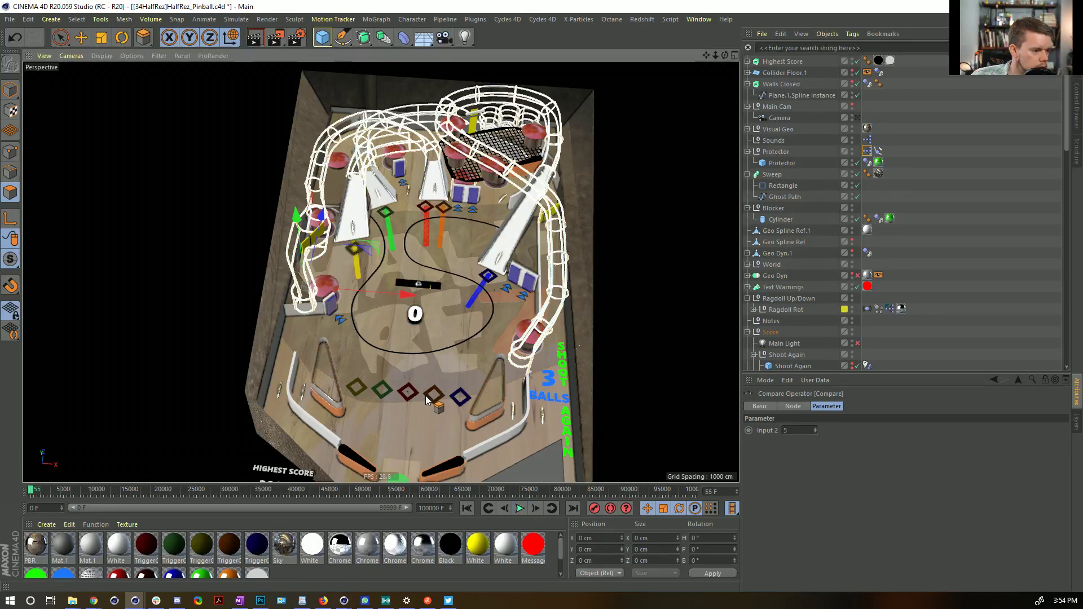
key(e)
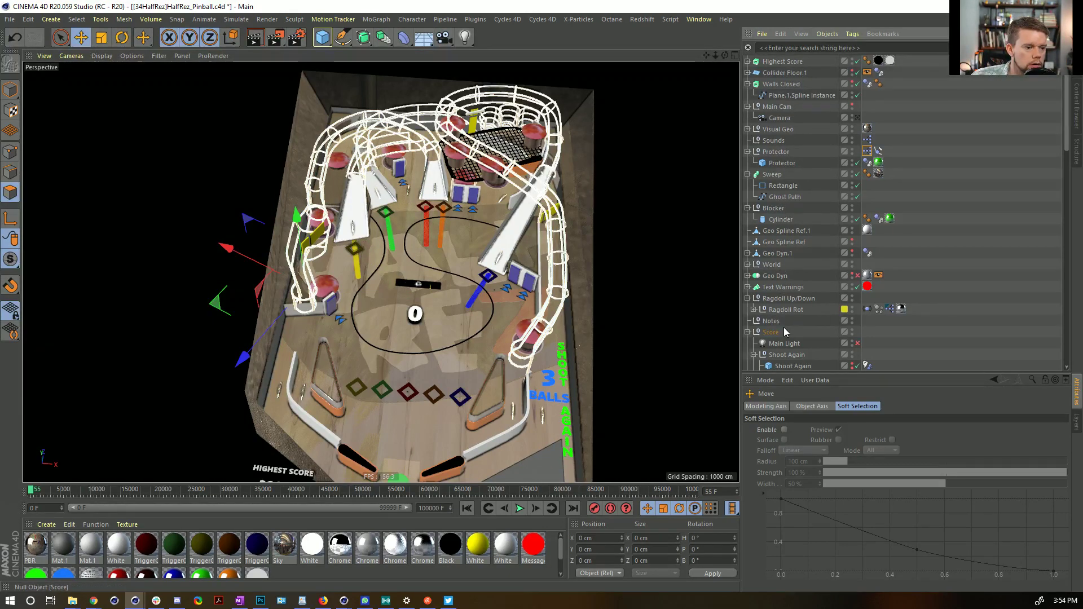
Show only the user data of the Ragdoll Rot null and expand its children in the object hierarchy.
click(782, 300)
click(783, 310)
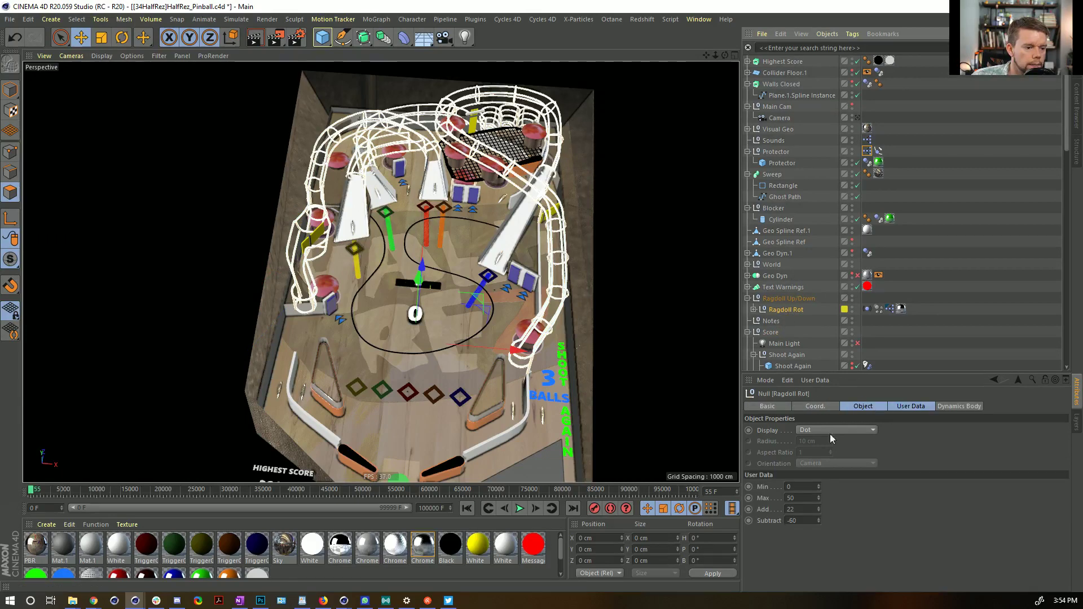
click(910, 407)
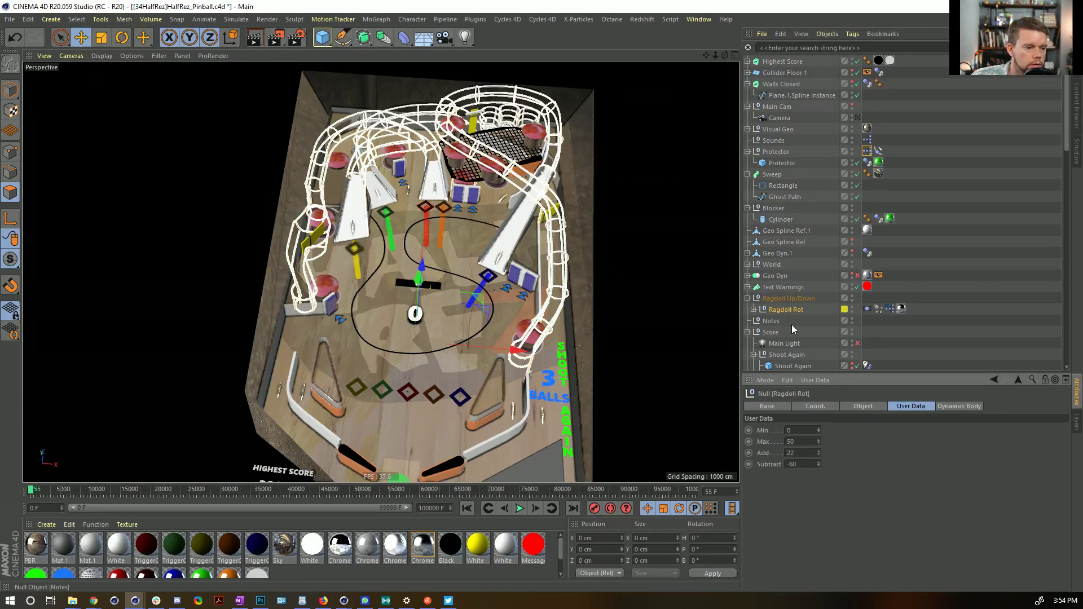
click(753, 310)
Find the Ramp(Lights) Multiplier null in the object hierarchy and select it to show its user data.
scroll(800, 318, down, 5)
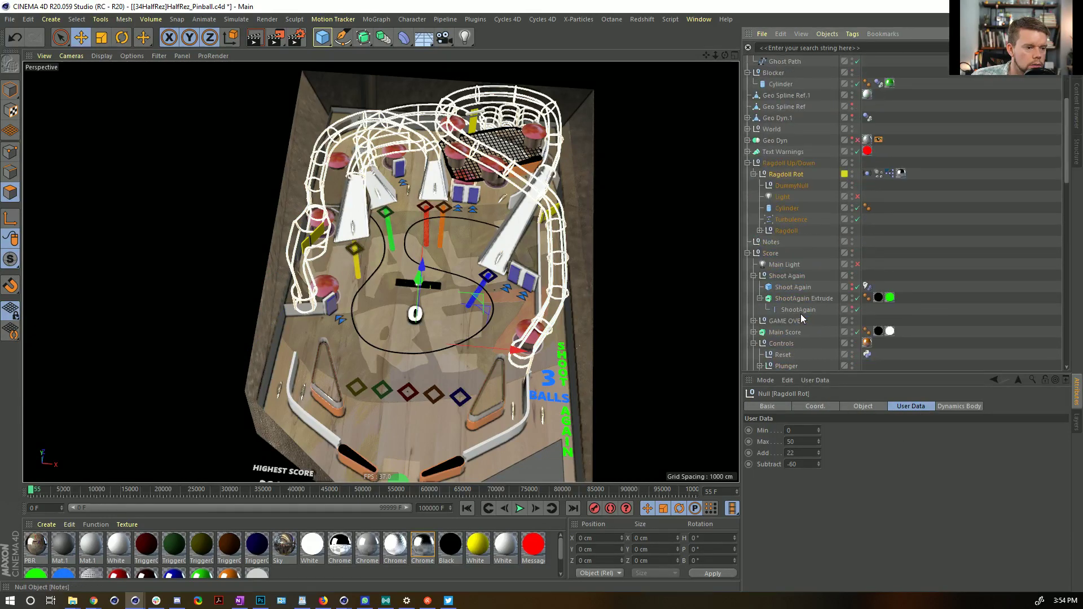
scroll(803, 318, down, 2)
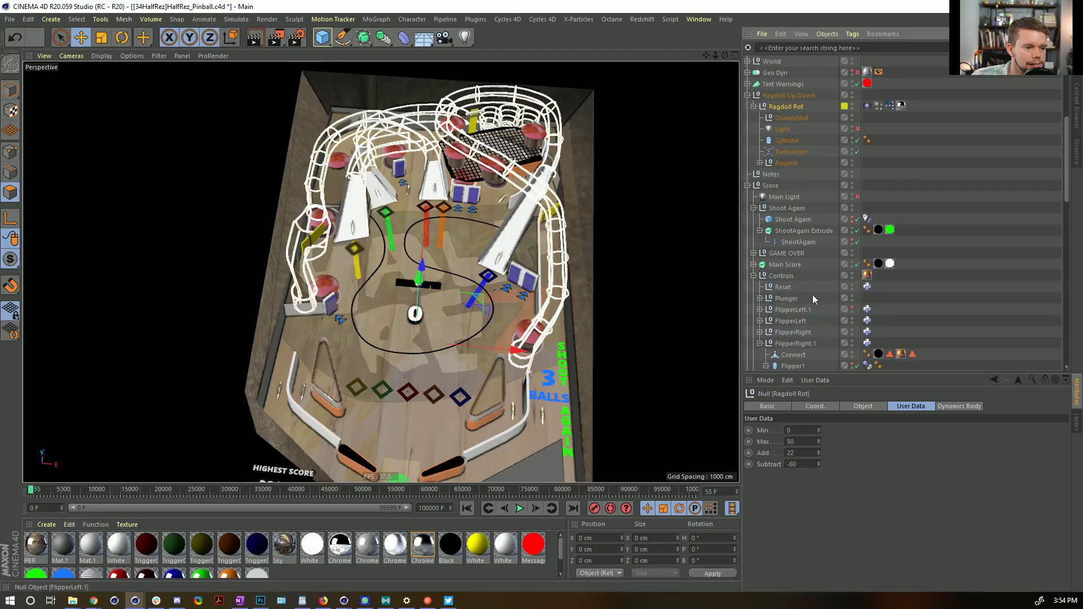
click(782, 276)
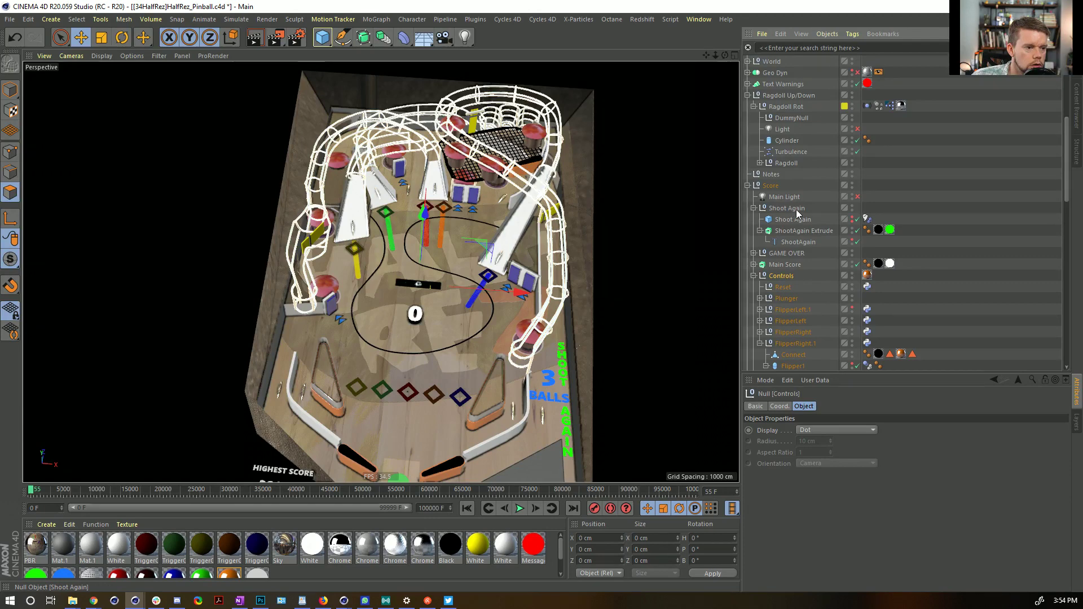
scroll(799, 224, down, 2)
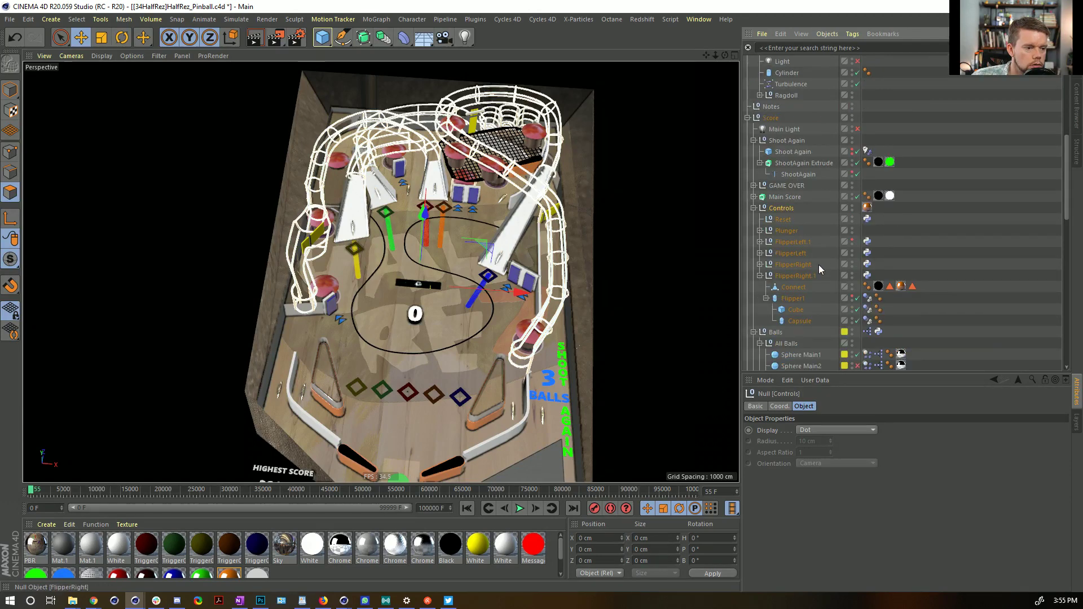
scroll(800, 320, down, 4)
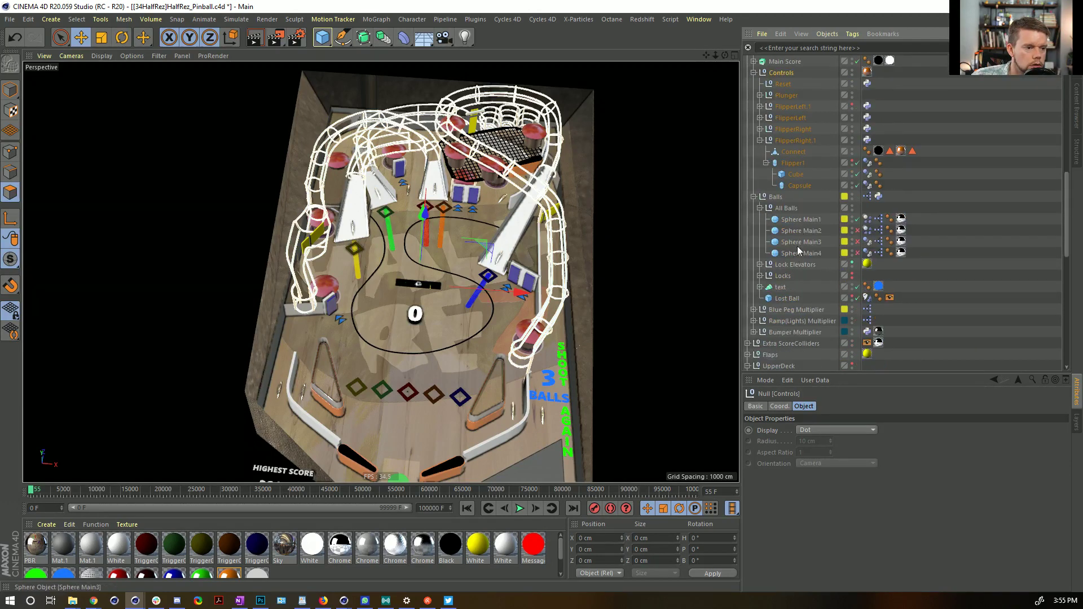
click(810, 320)
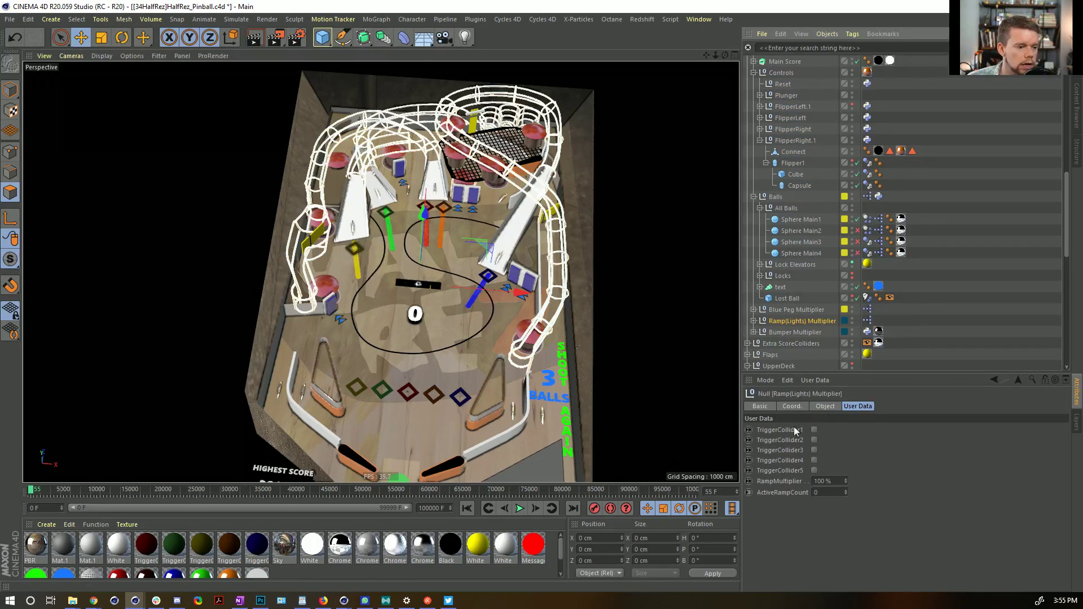
Start playback and enable TriggerCollider1 through TriggerCollider5 in the Ramp(Lights) Multiplier user data.
key(F8)
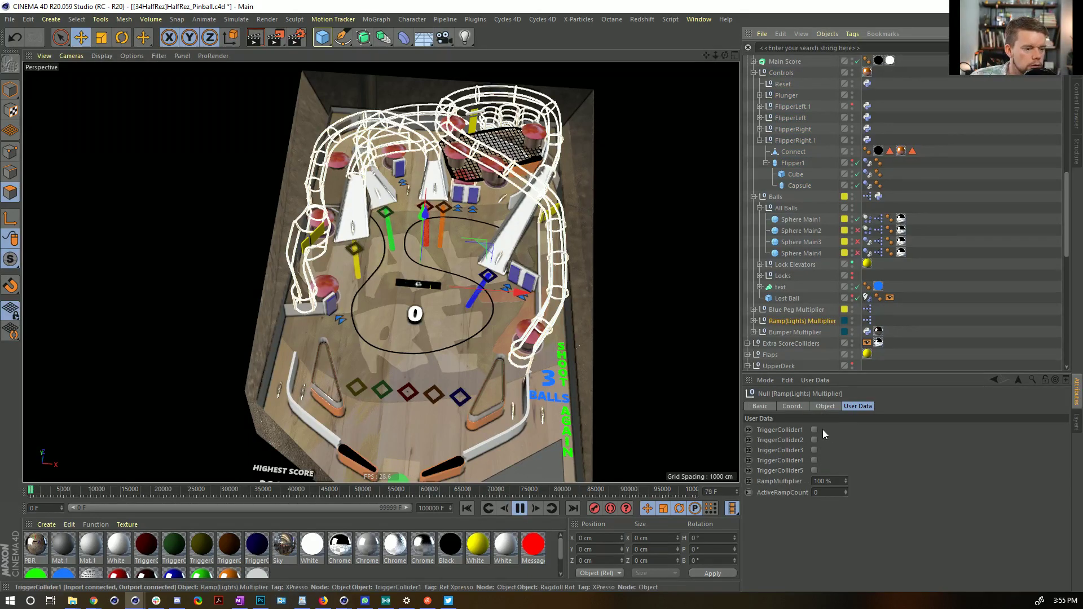
click(813, 430)
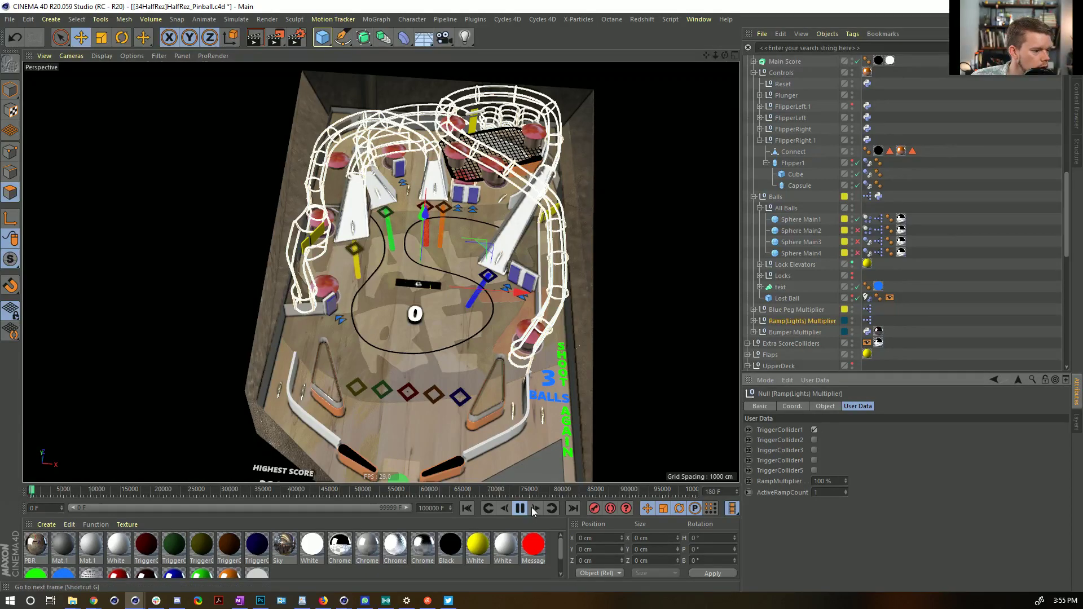
click(814, 459)
click(814, 472)
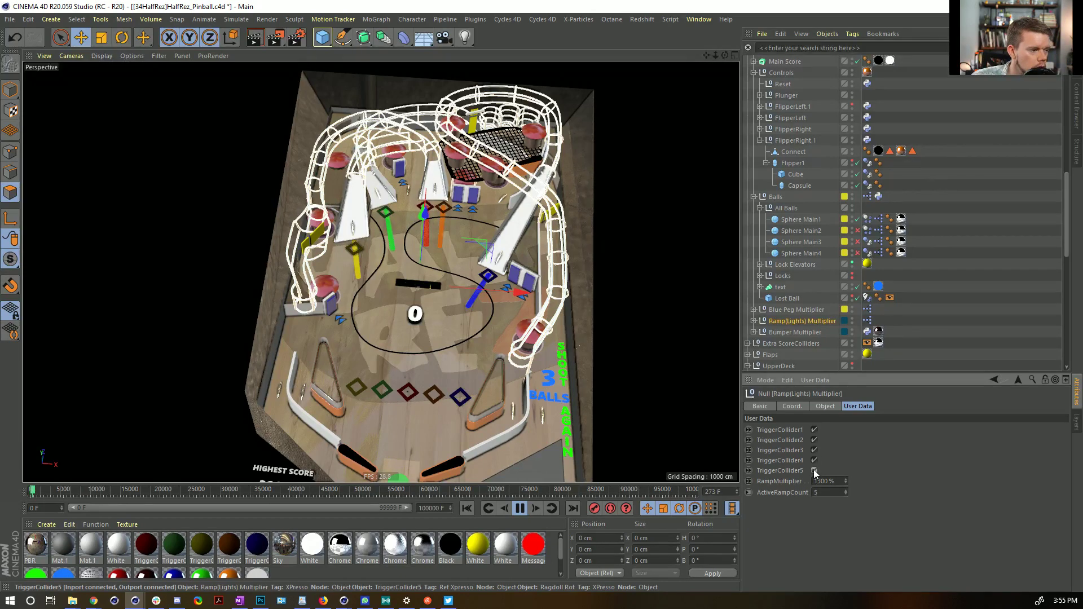
Replay the animation from the start and examine the ragdoll in the centre slot up close.
click(465, 508)
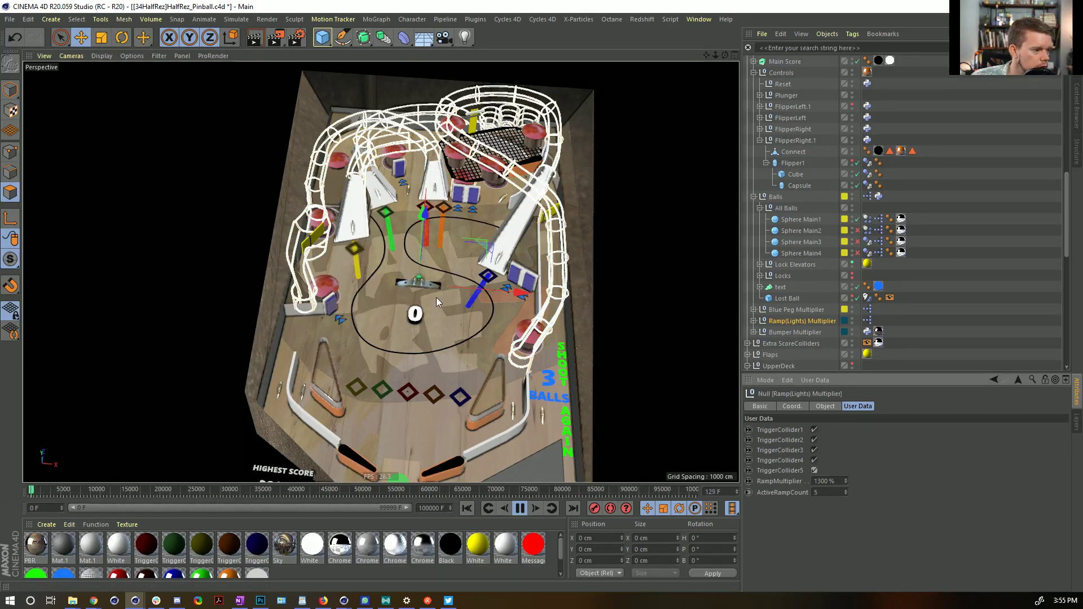
alt+right_drag(427, 292, 490, 291)
alt+drag(490, 291, 411, 270)
alt+right_drag(412, 270, 512, 274)
click(467, 508)
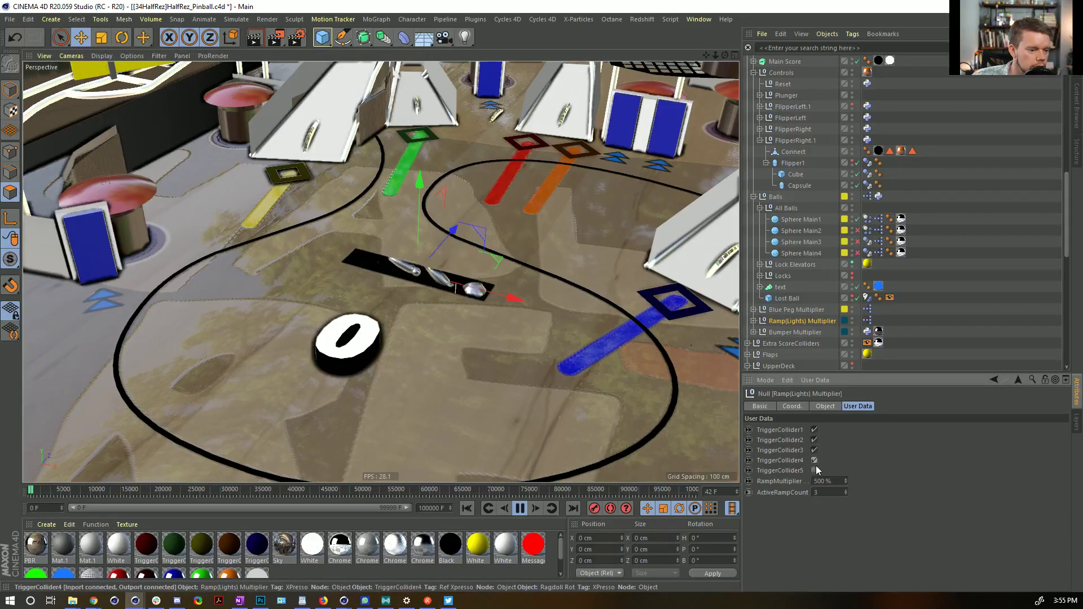
click(468, 508)
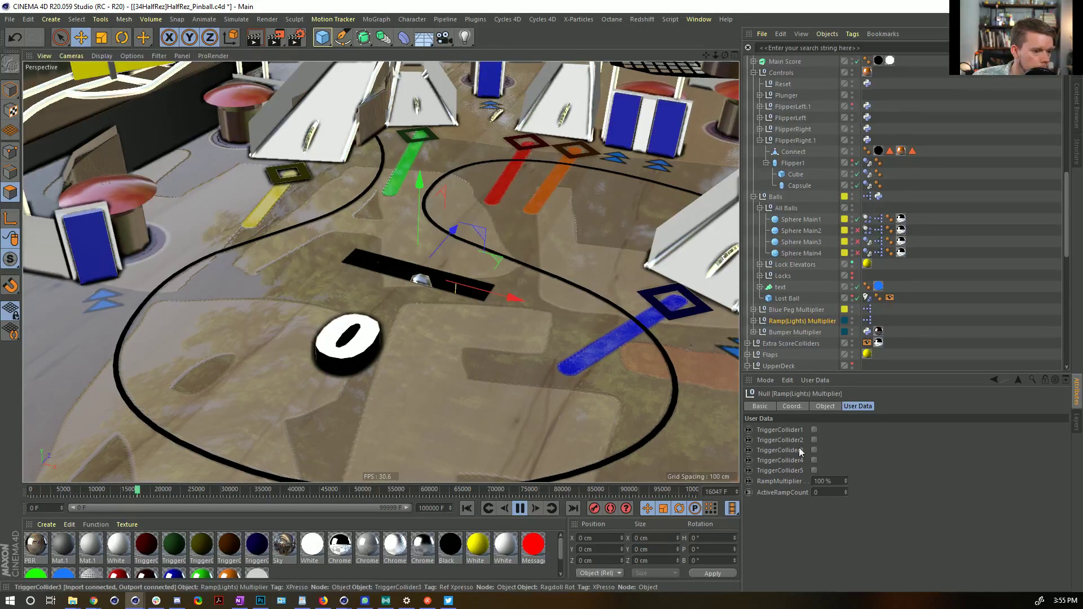
Enable all five TriggerColliders again, pause playback with the ragdoll raised, and view it within the whole table.
click(813, 430)
click(814, 470)
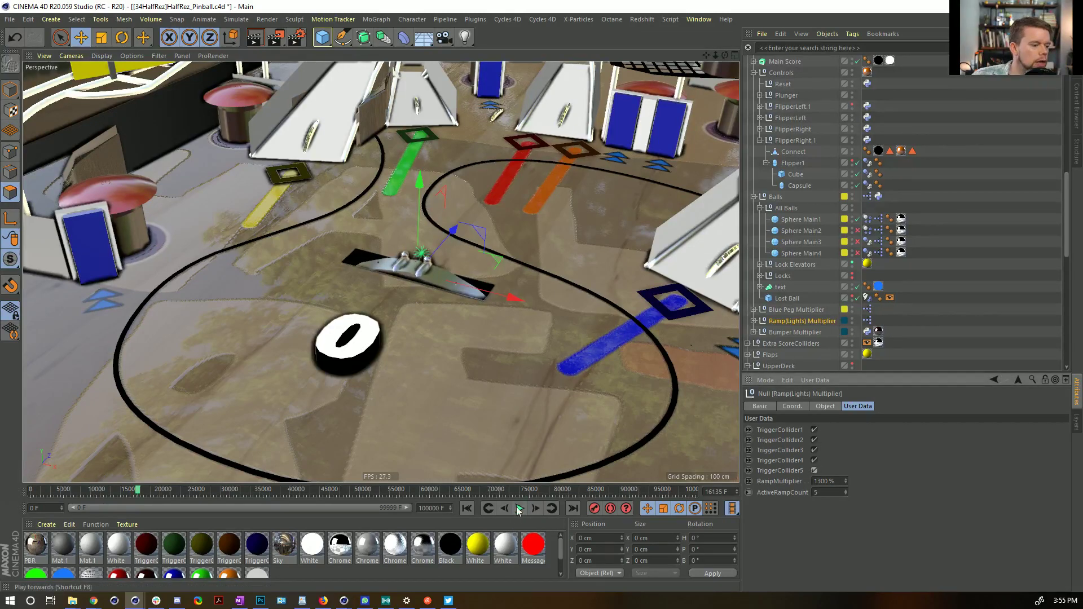
alt+drag(468, 301, 569, 375)
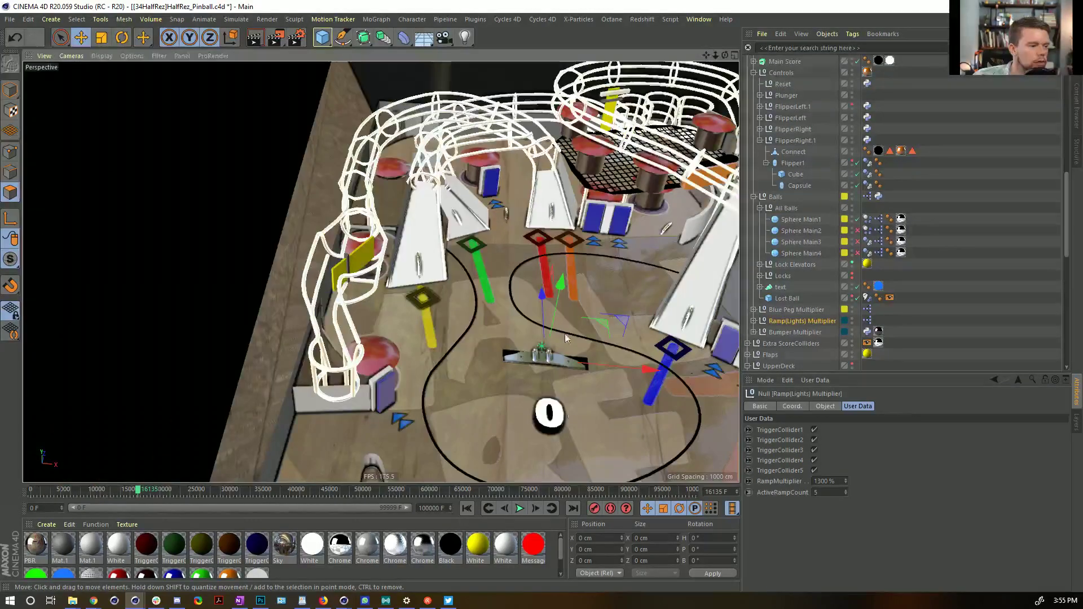
scroll(570, 376, down, 5)
alt+middle_drag(570, 376, 484, 289)
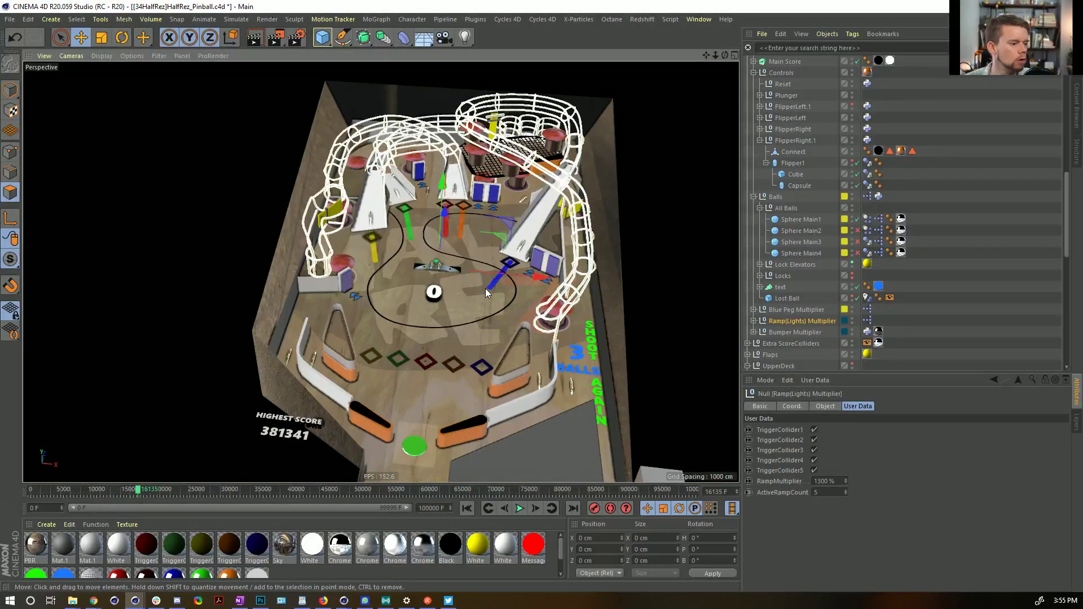
alt+drag(485, 288, 438, 302)
scroll(482, 334, down, 5)
scroll(482, 325, up, 5)
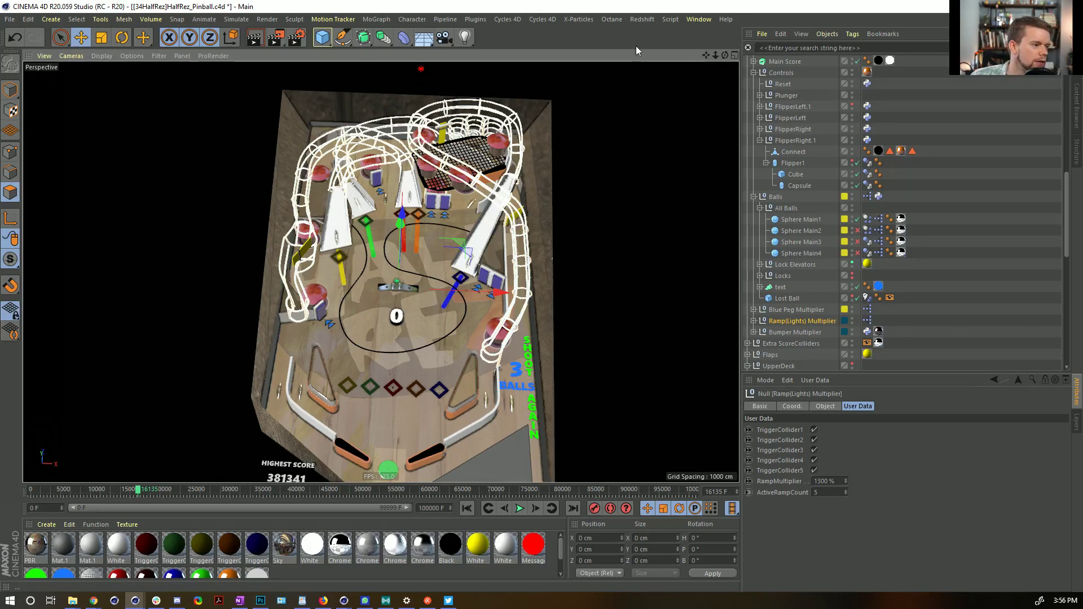
Open the FlipperLeft object's Python script and highlight the code blocks under the Sounds comment.
double_click(866, 117)
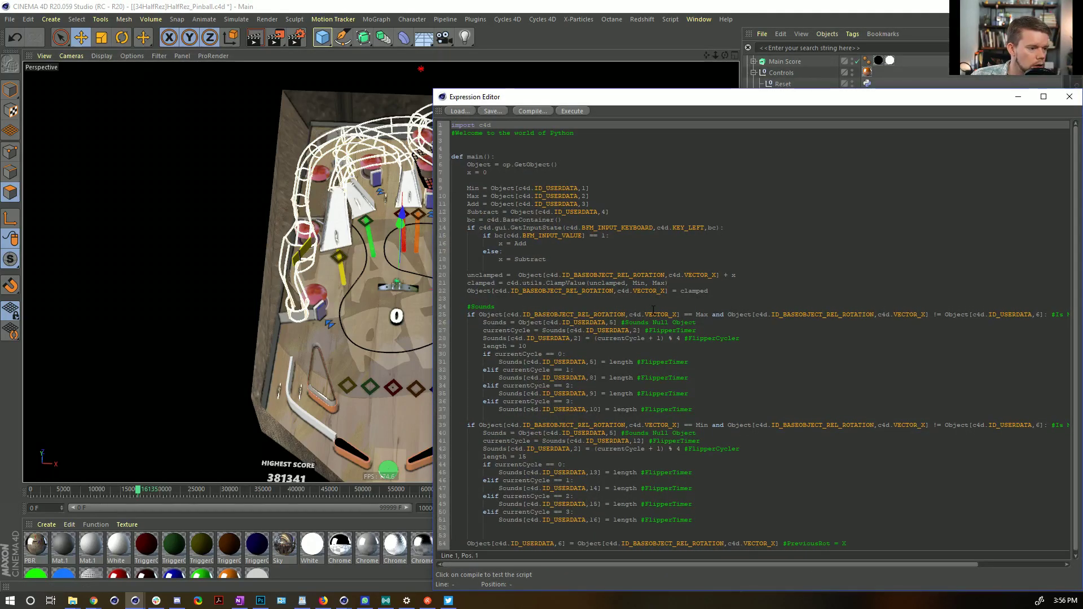
click(550, 383)
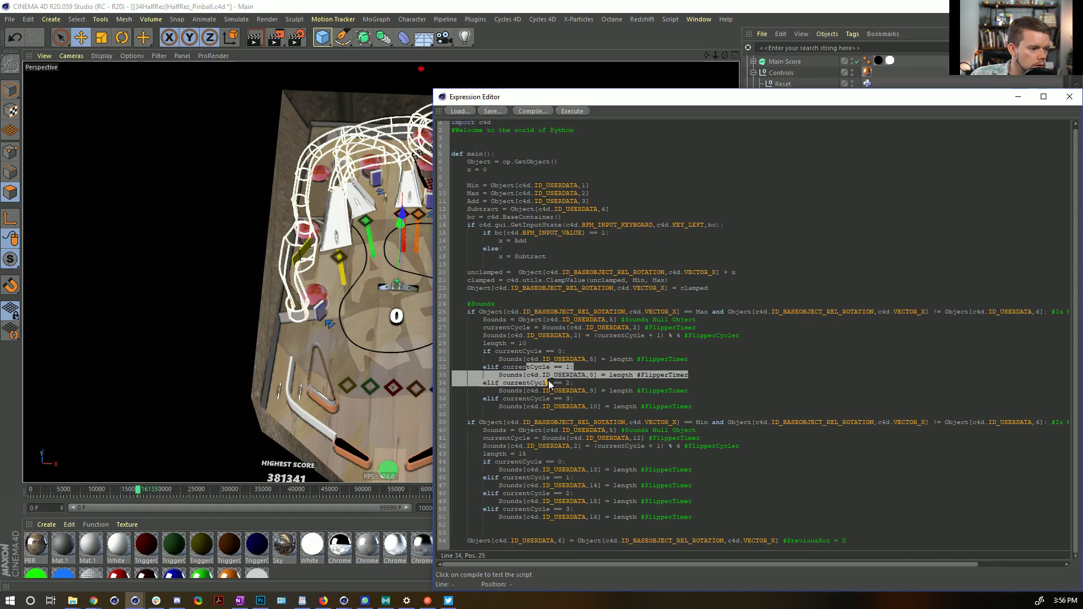
drag(469, 313, 719, 513)
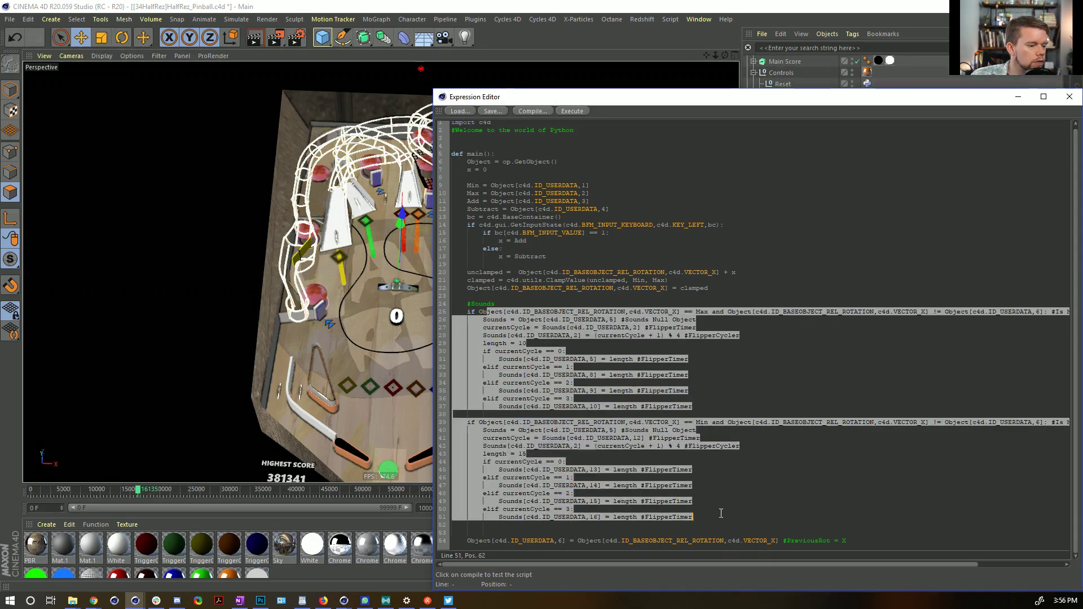
click(727, 510)
drag(469, 312, 590, 372)
click(591, 372)
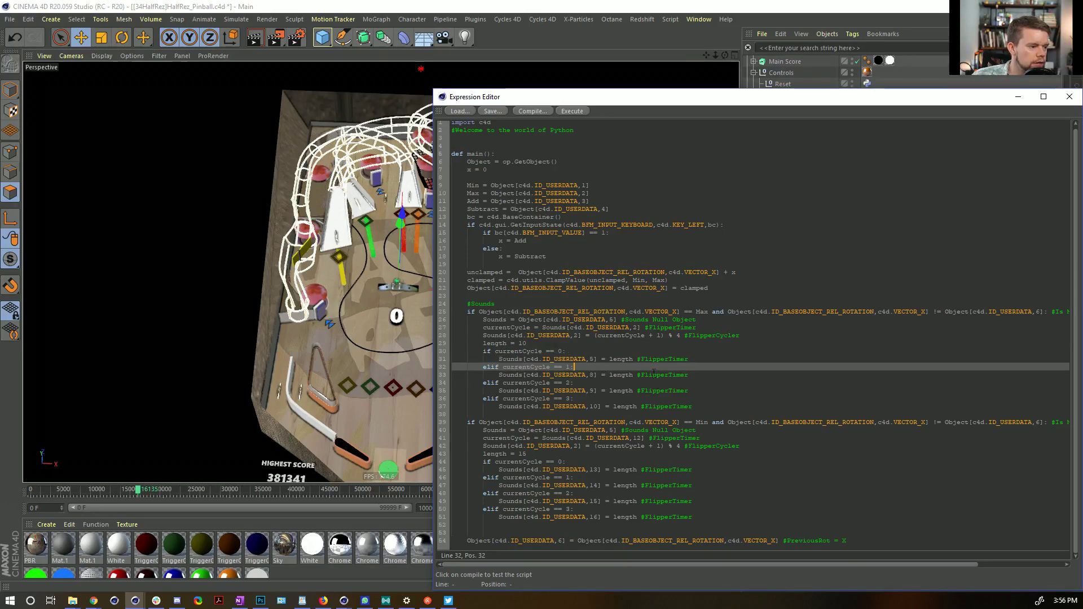
Walk through the first block's currentCycle branches in the flipper script line by line, and close the Expression Editor.
click(531, 351)
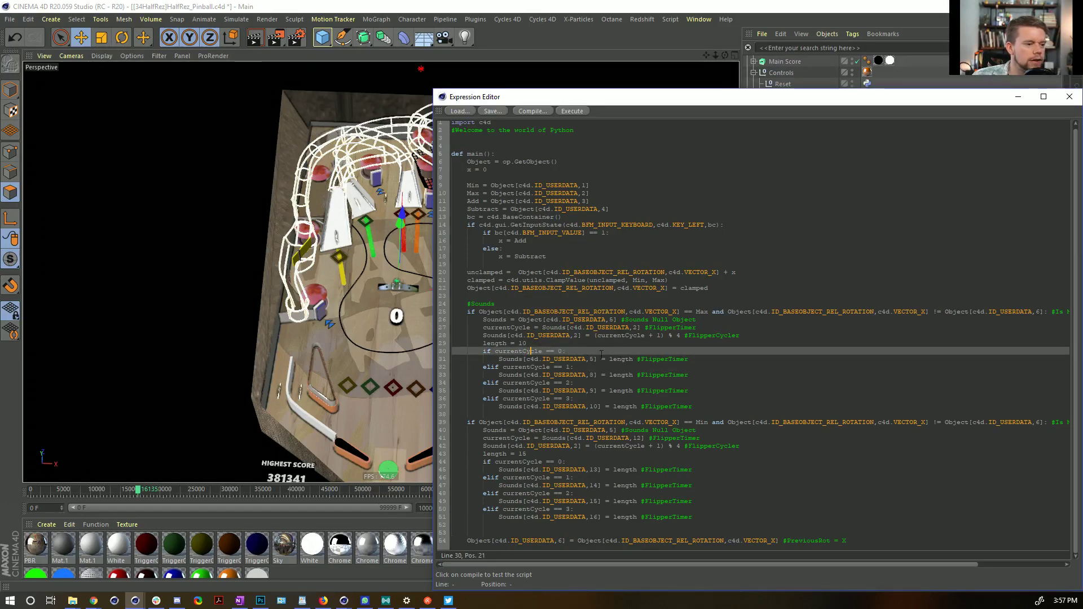
click(519, 351)
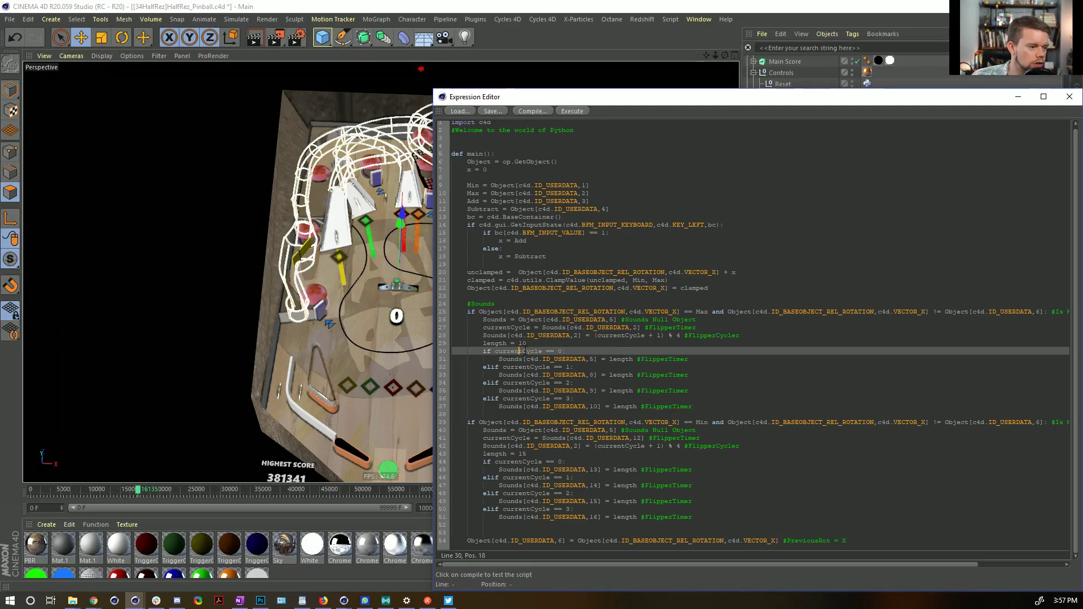
click(539, 359)
click(543, 368)
click(545, 376)
click(550, 390)
click(557, 398)
click(563, 407)
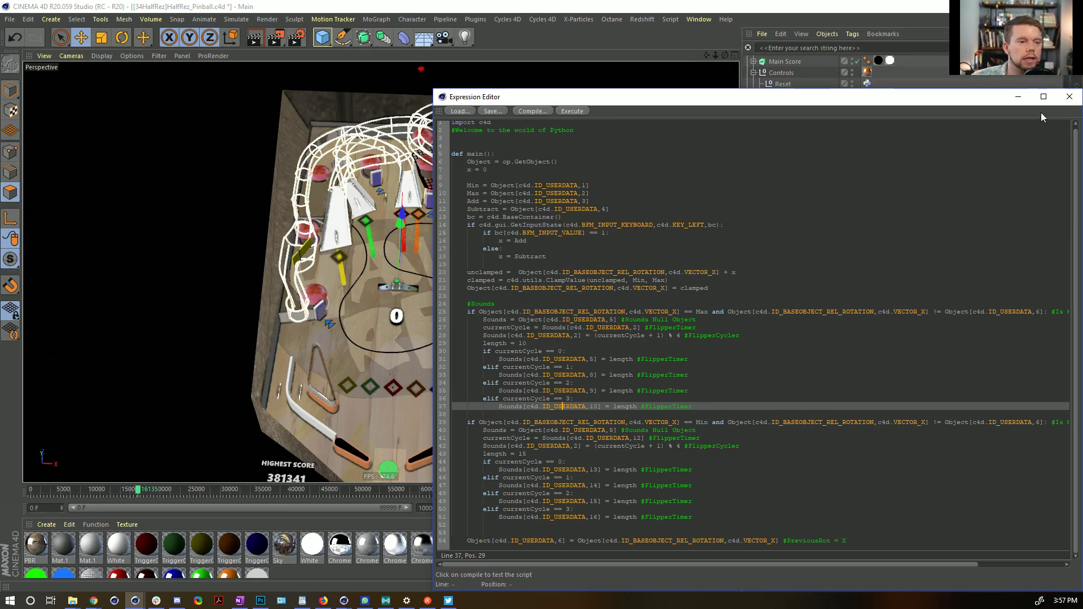
click(1068, 97)
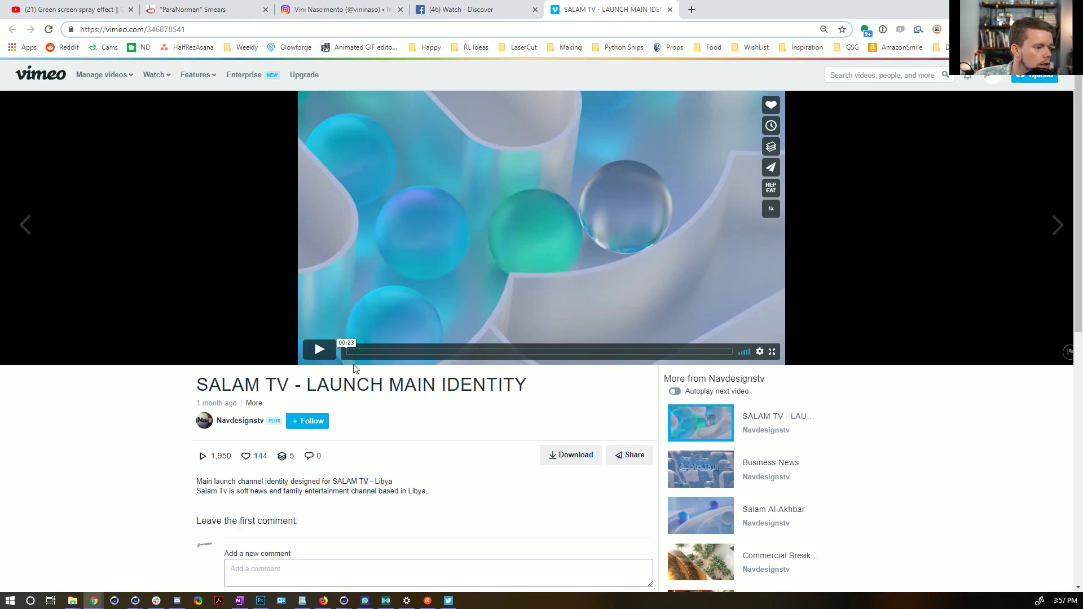
In Chrome, open halfrez.com in a new tab, play its intro video, and pause on the pinball table at about 01:16.
click(689, 11)
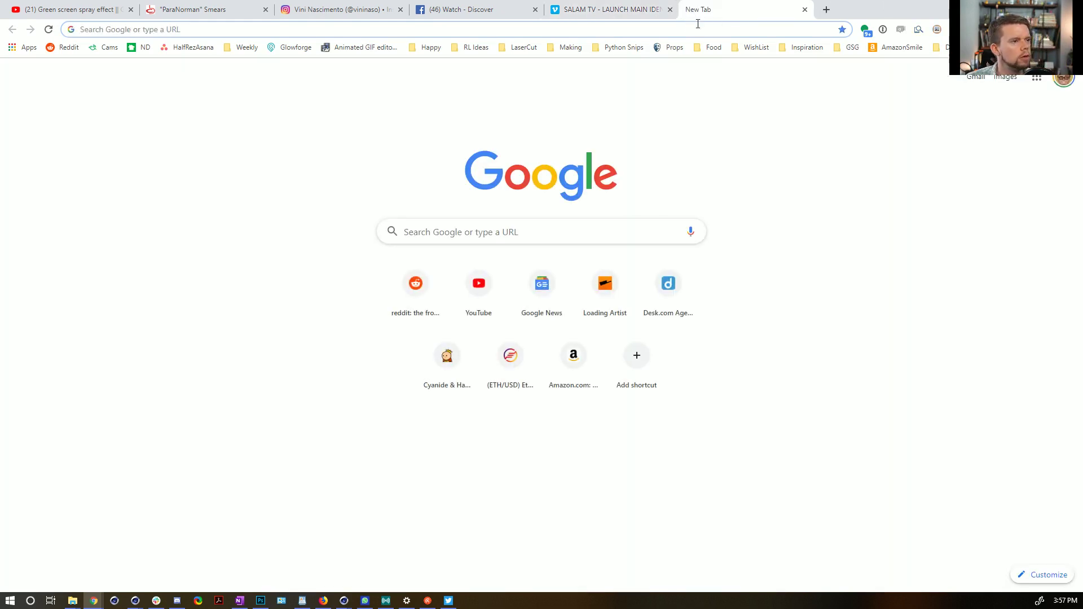
text(halfre)
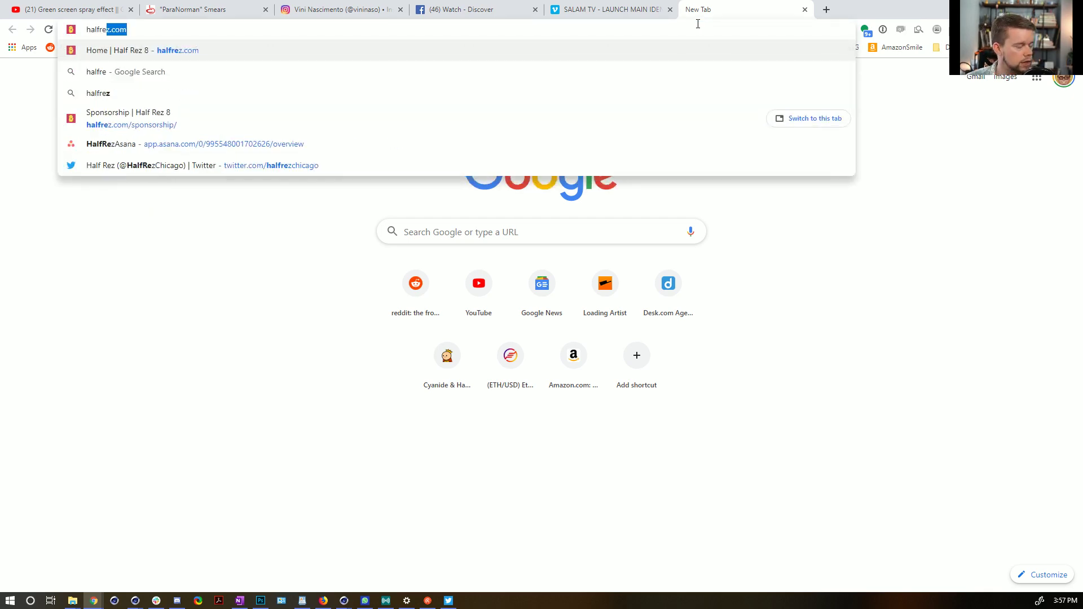
key(Return)
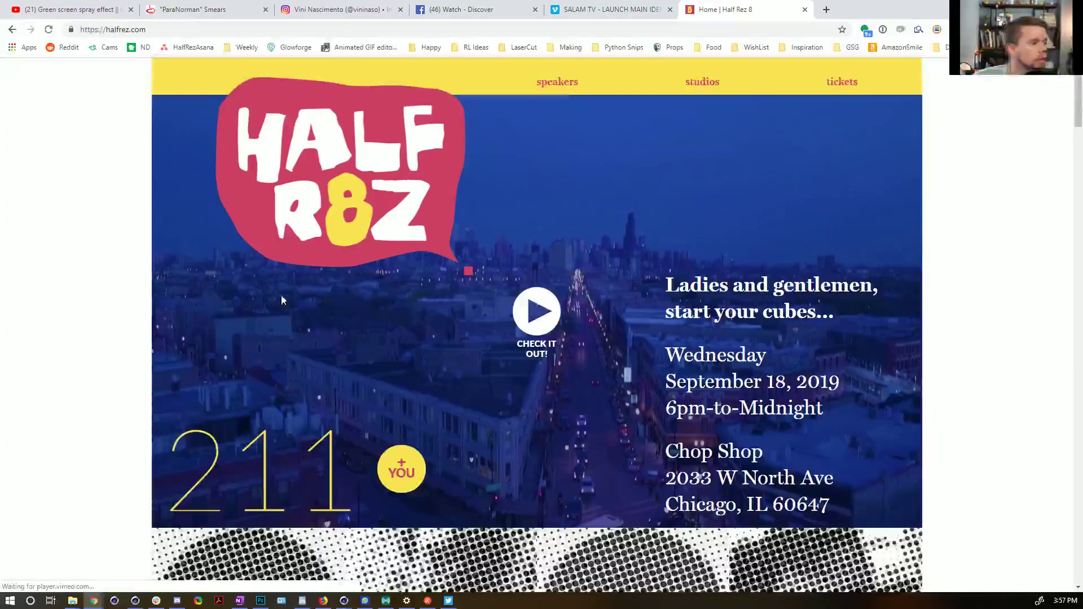
click(539, 309)
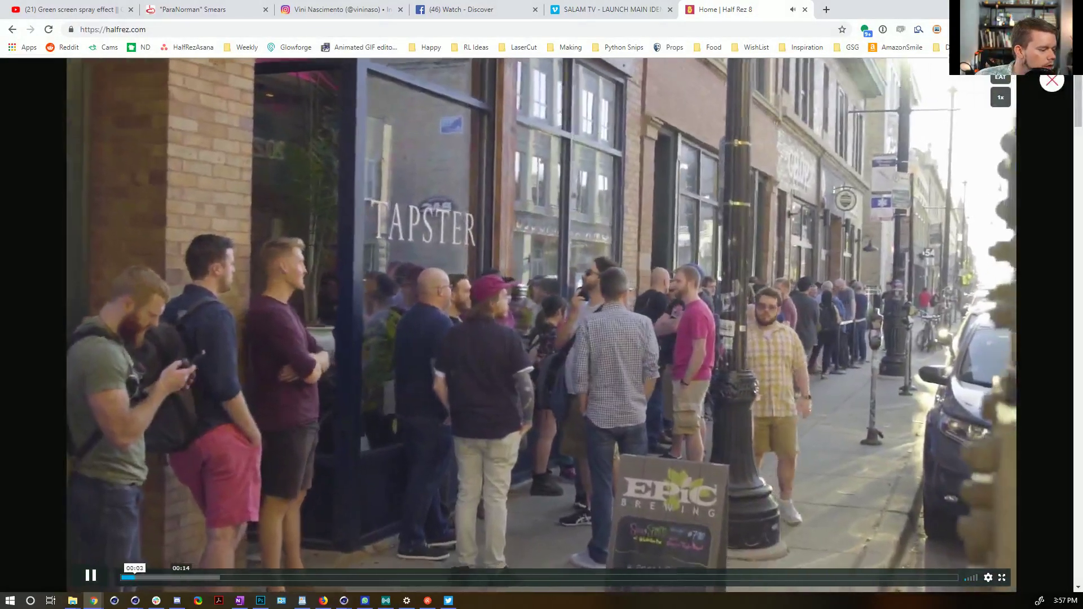
drag(181, 577, 434, 581)
click(101, 576)
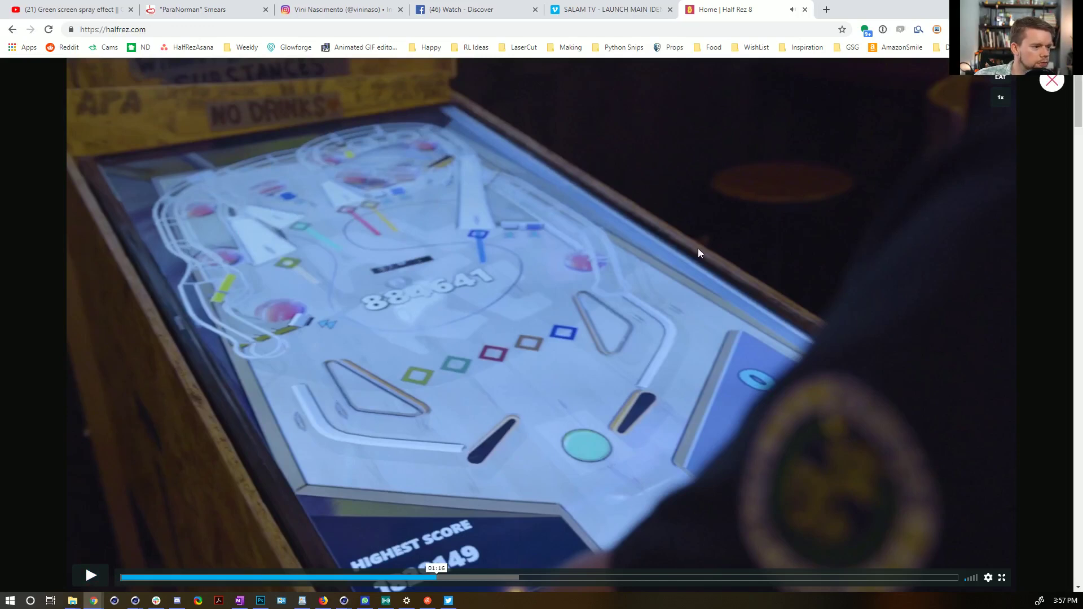
Play the Half Rez video onward in short stretches to show the pinball cabinet in use, and close its page.
click(95, 574)
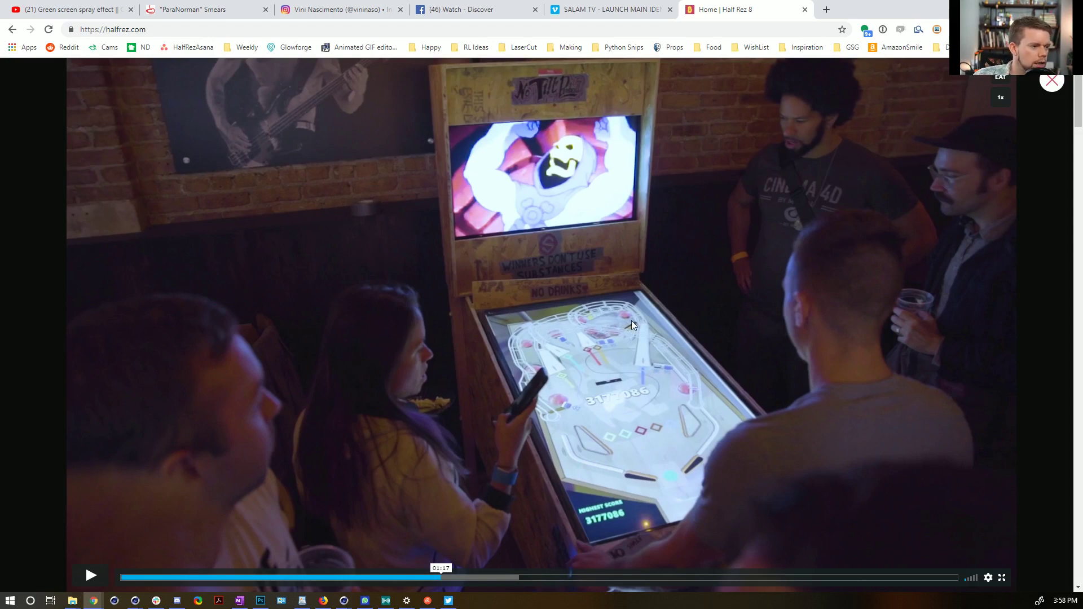
click(89, 576)
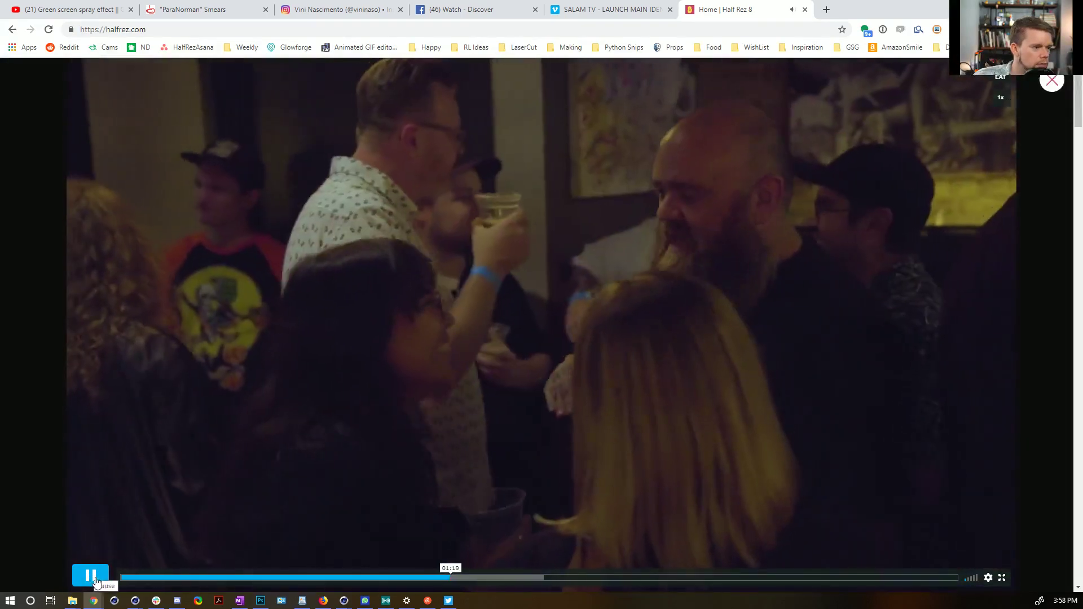
click(90, 576)
click(805, 10)
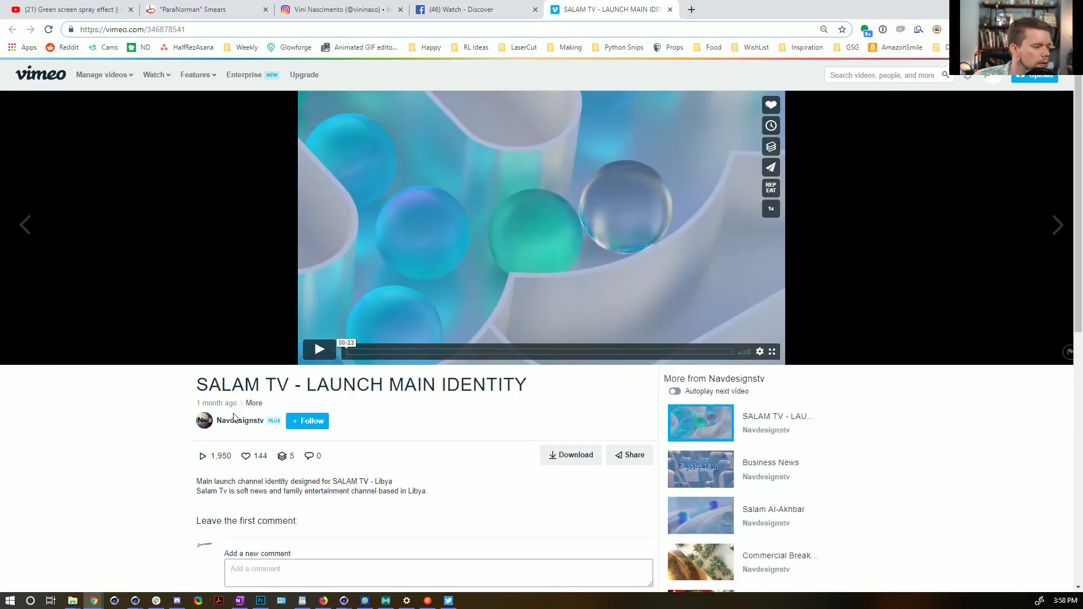
Play the SALAM TV launch identity video, replay its marble-filled lettering section, and pause there.
click(334, 350)
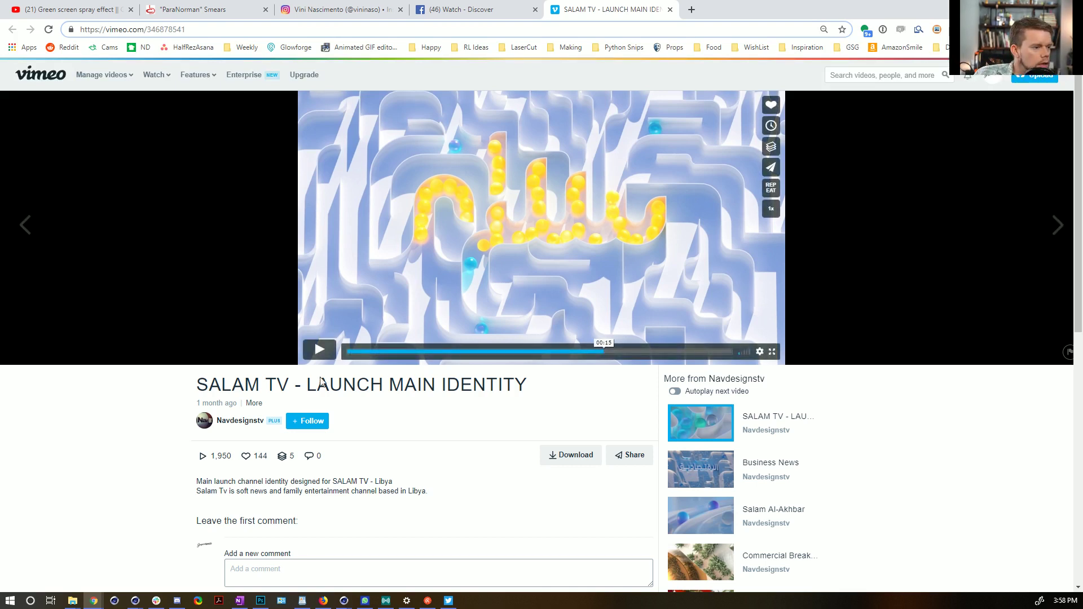
click(321, 358)
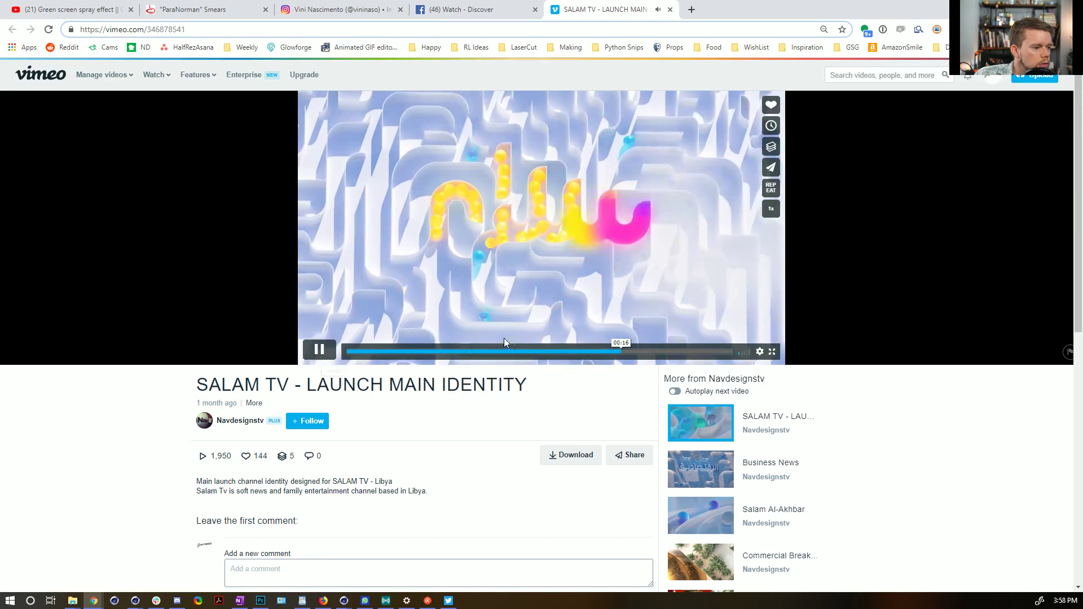
click(436, 351)
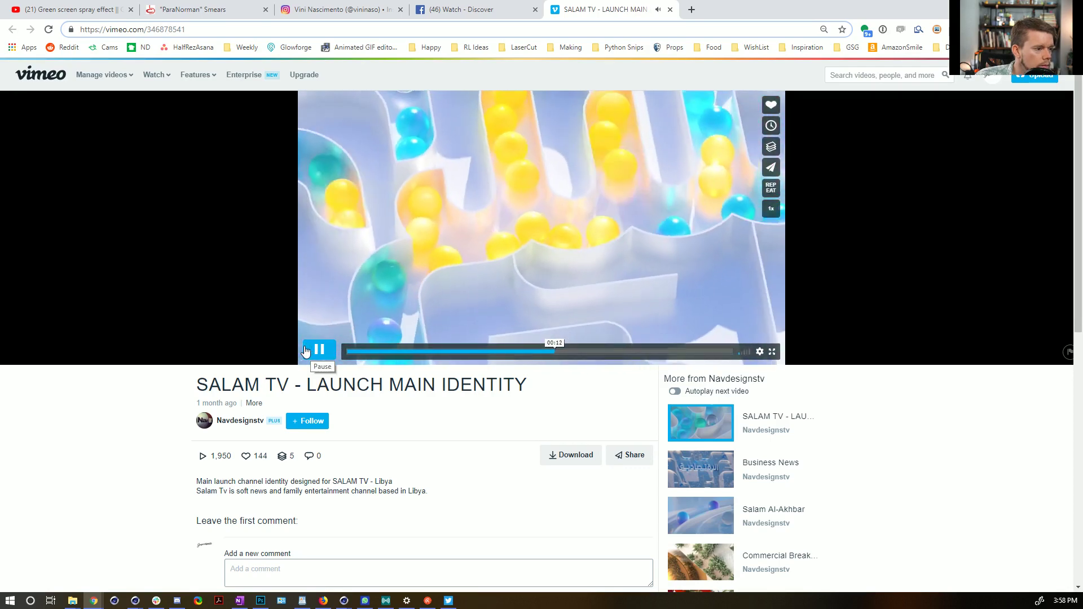
click(305, 351)
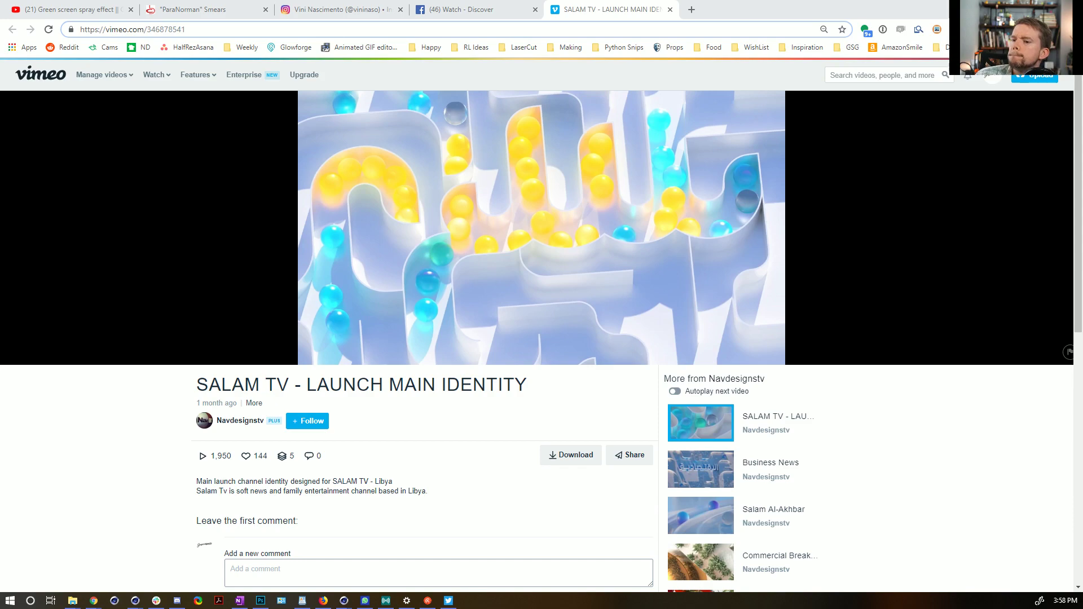
Switch to Cinema 4D R21, start a new project, and add a Floor object.
key(alt+Tab)
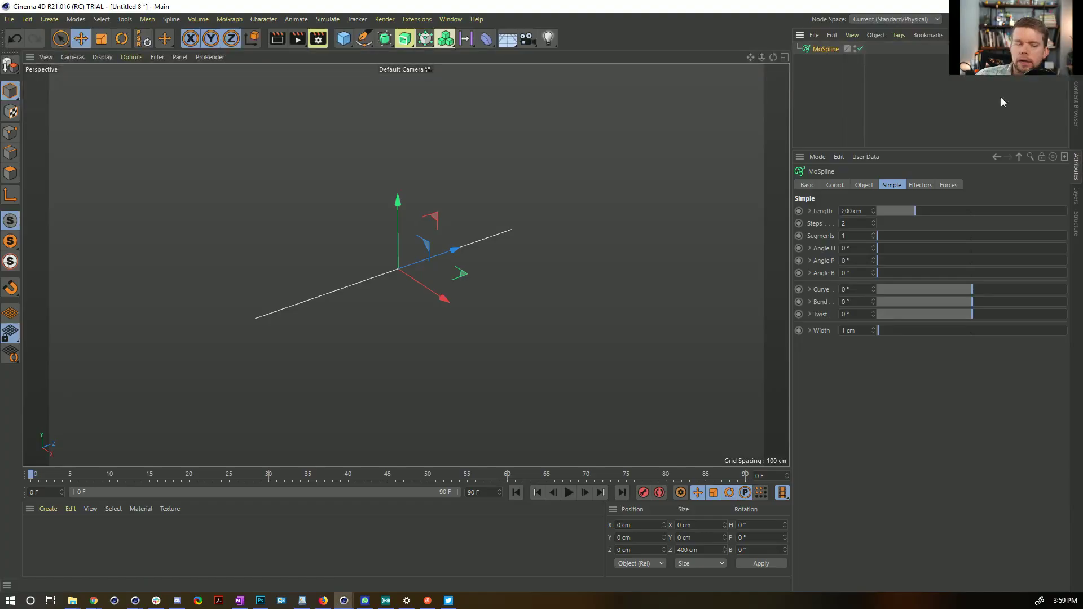
key(ctrl+n)
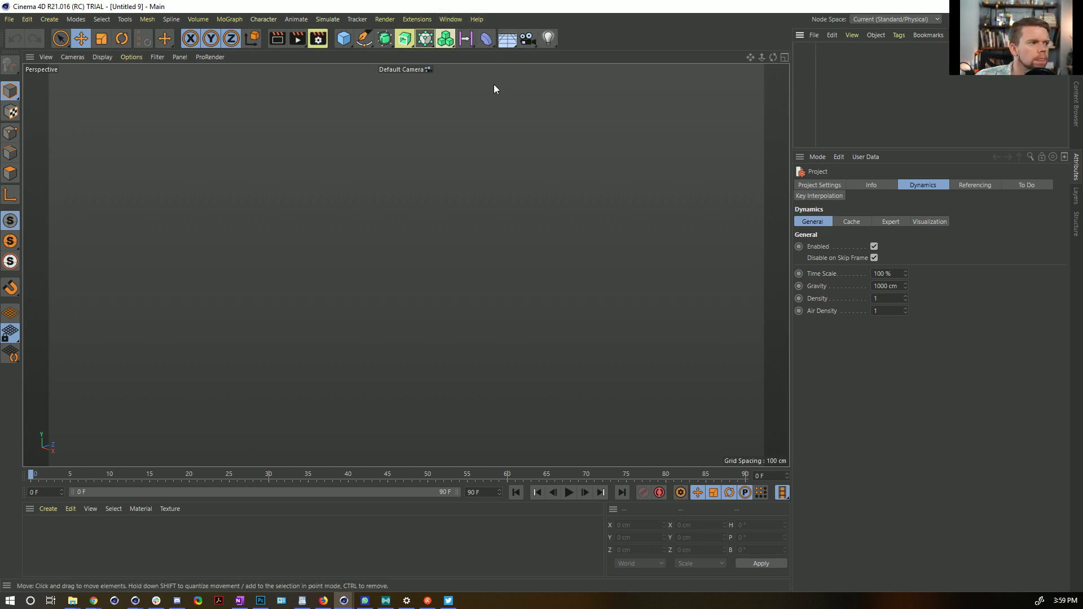
click(501, 45)
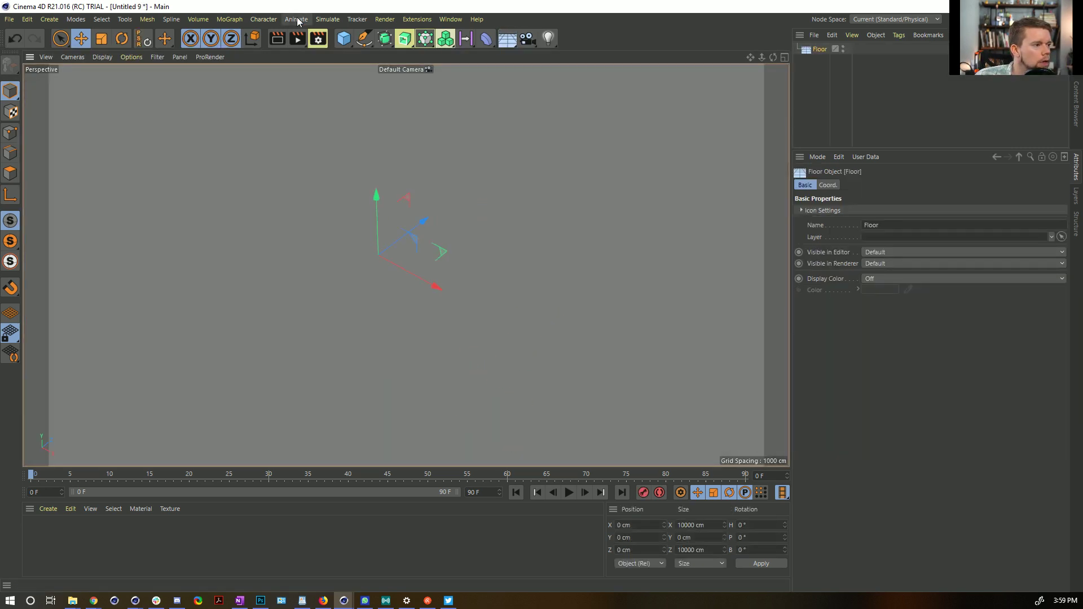
Add a Sphere and raise it above the floor to a Y position of about 164 cm.
drag(346, 44, 573, 71)
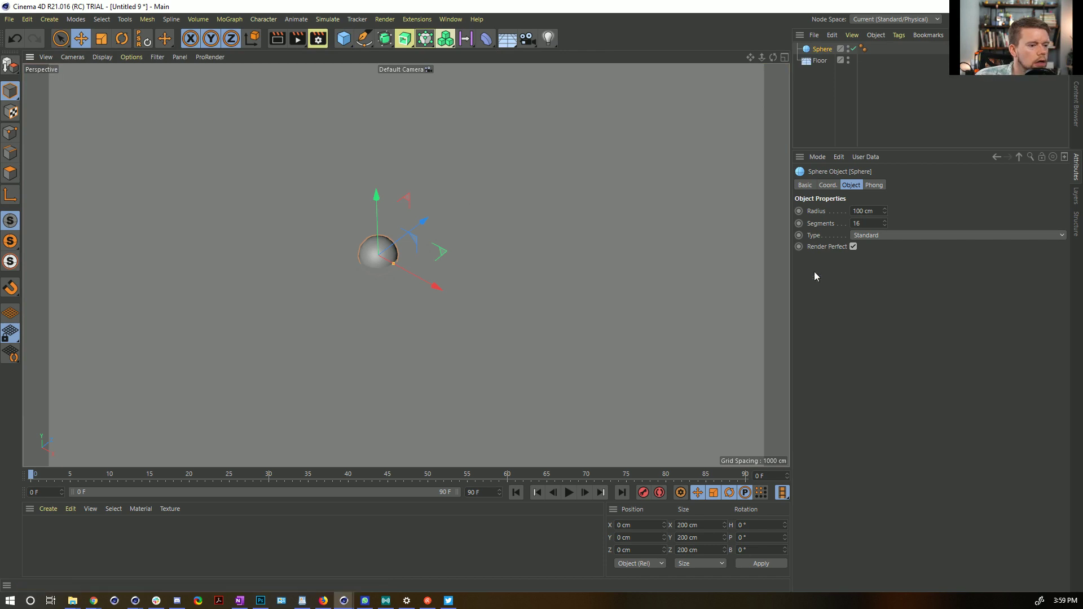
drag(374, 200, 373, 173)
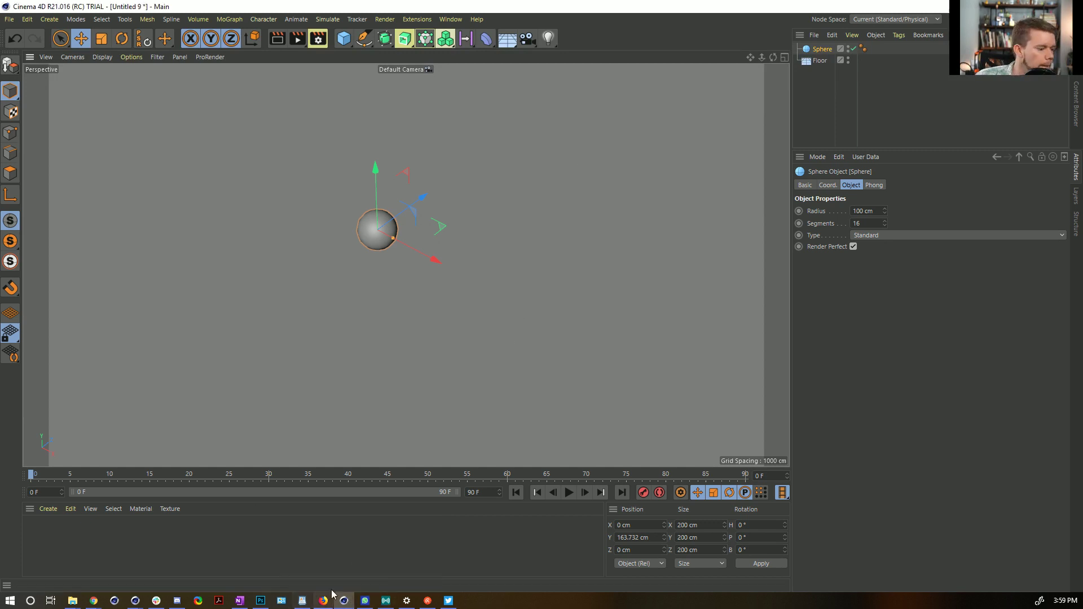
click(345, 600)
click(344, 600)
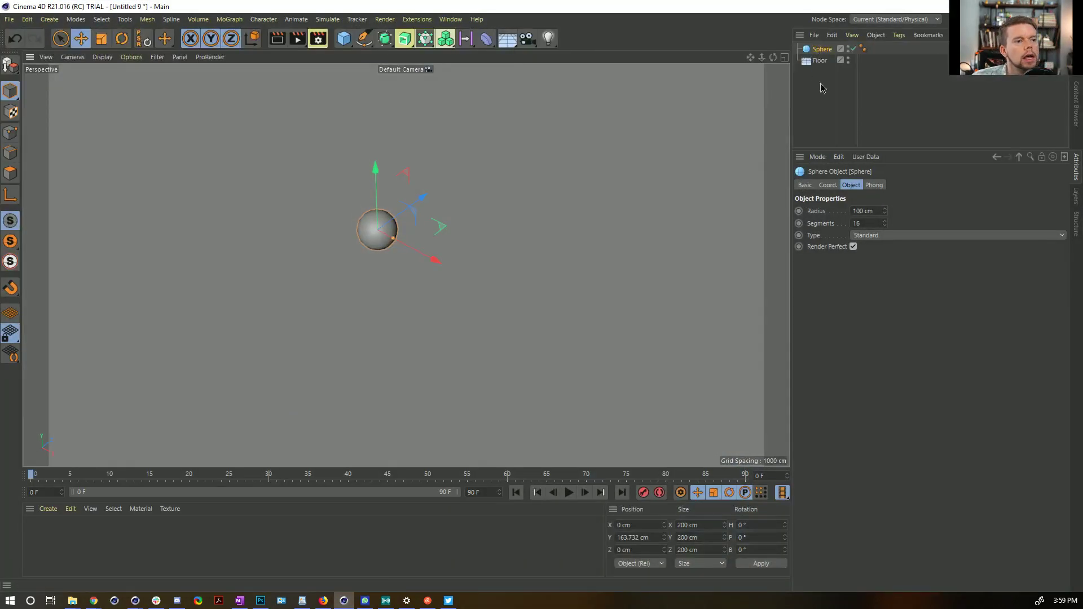
Add Dynamics Body simulation tags to both the Sphere and the Floor.
ctrl+click(822, 60)
right_click(827, 62)
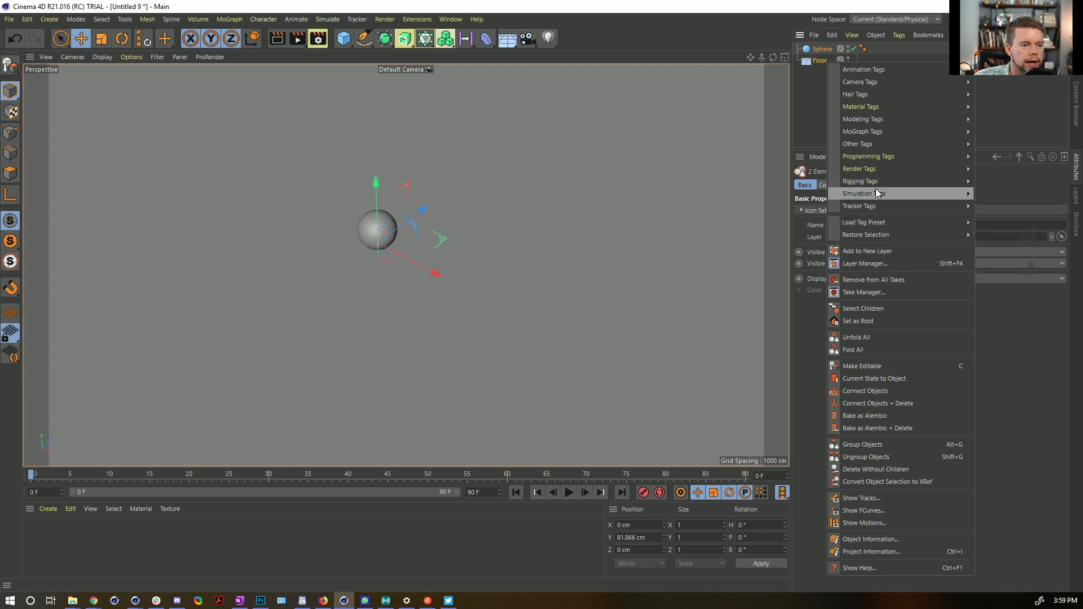
click(1012, 193)
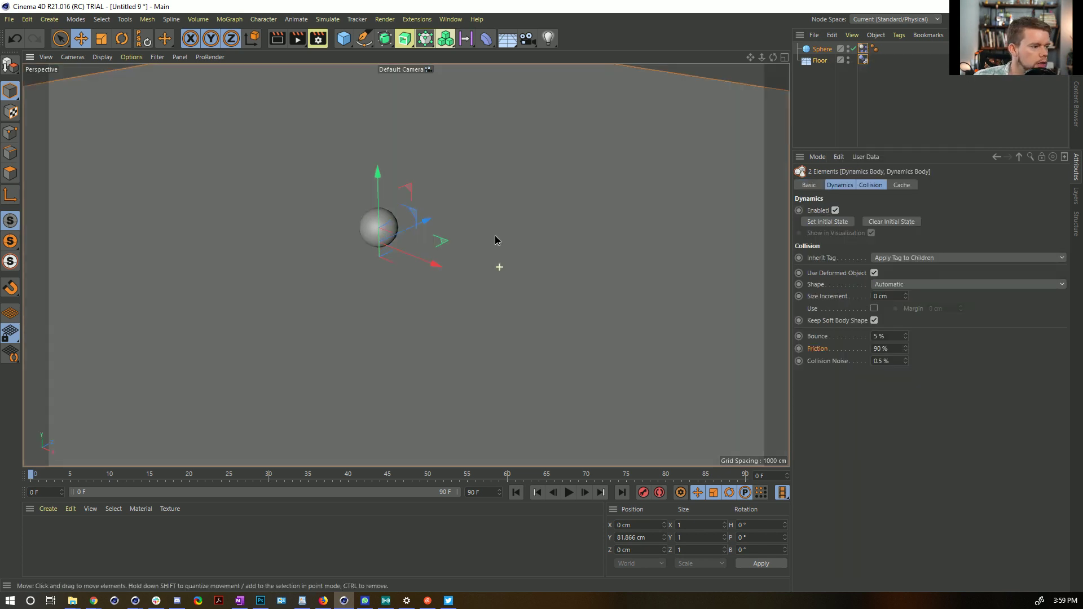
Create a new material and apply it to the Sphere, removing its material tag from the Floor.
double_click(166, 549)
drag(36, 531, 377, 225)
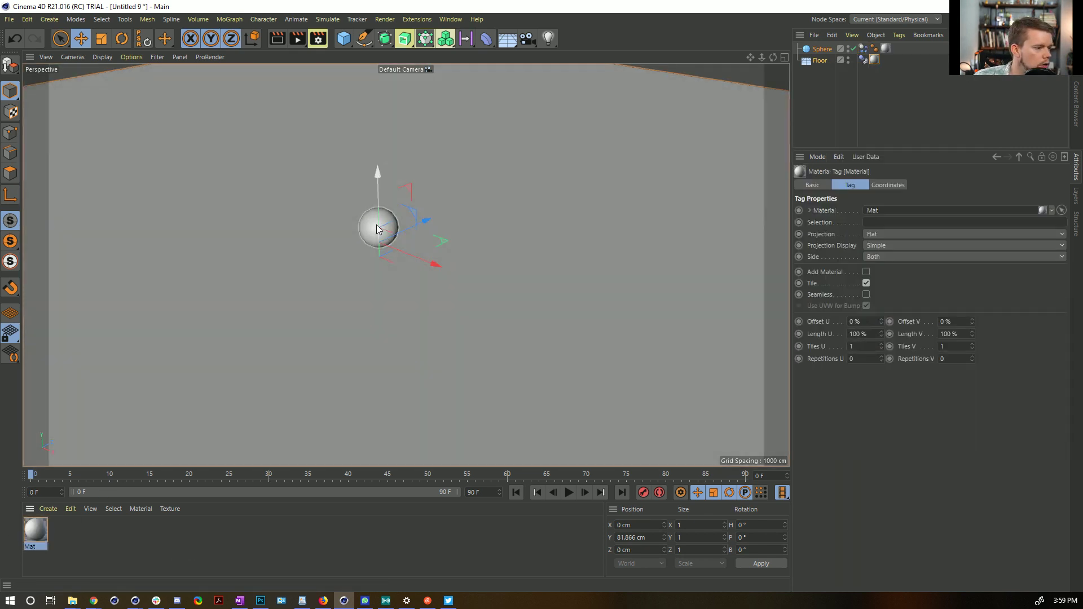
click(884, 80)
click(874, 60)
key(Delete)
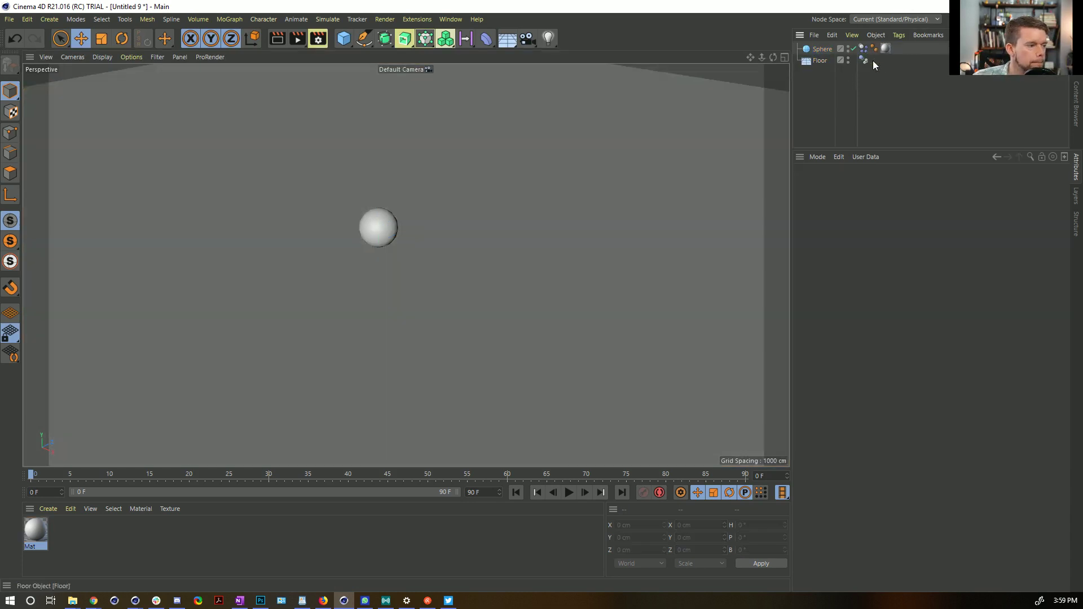
Colour the sphere's material red with a hue of 0° and a saturation of 100%.
click(40, 530)
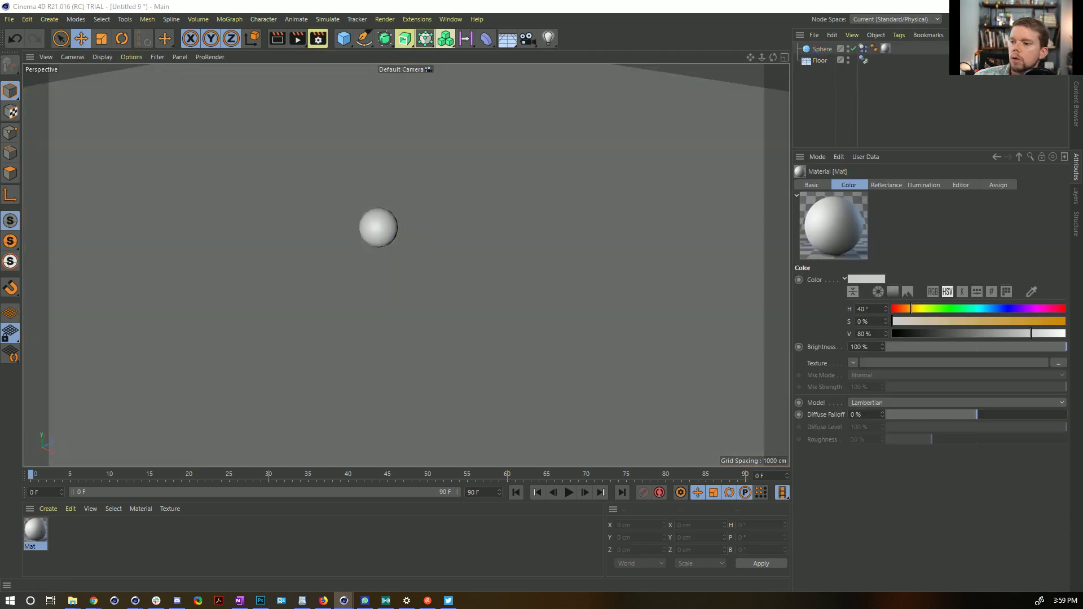
drag(911, 309, 891, 309)
drag(892, 321, 1065, 321)
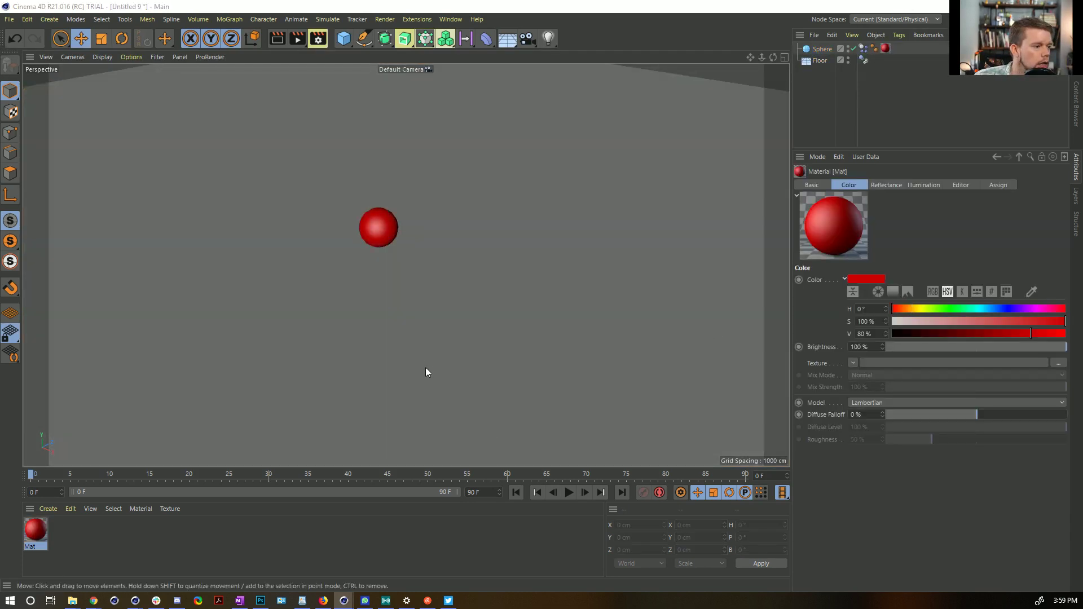
Enable SSAO in the perspective view's display settings.
click(135, 57)
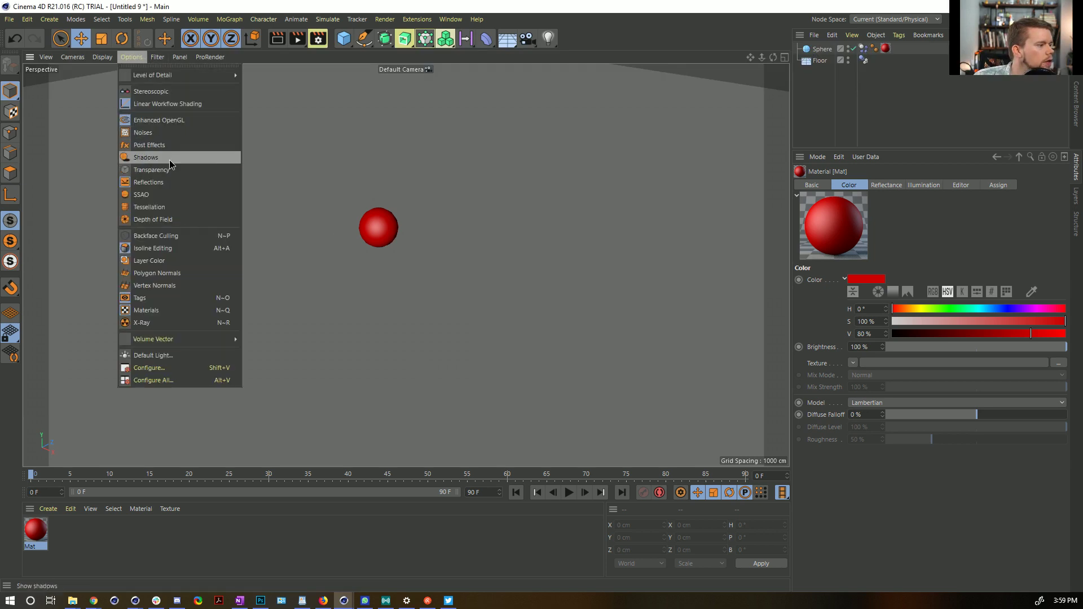
click(170, 197)
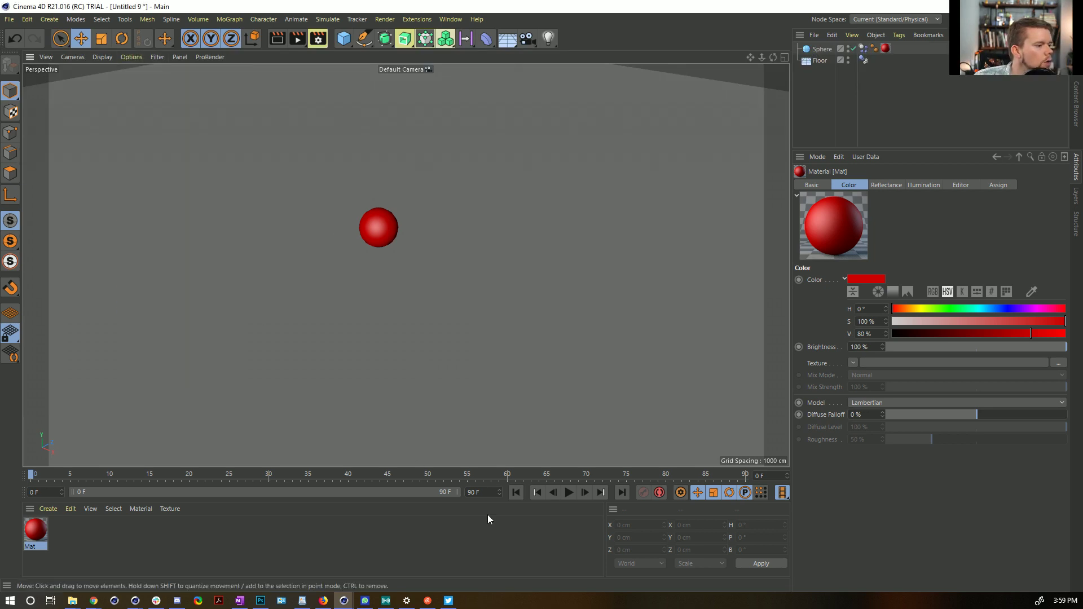
Play the simulation and add a Turbulence force with a strength of 55 cm and a scale of about 392%.
click(568, 493)
click(327, 19)
mouse_move(350, 85)
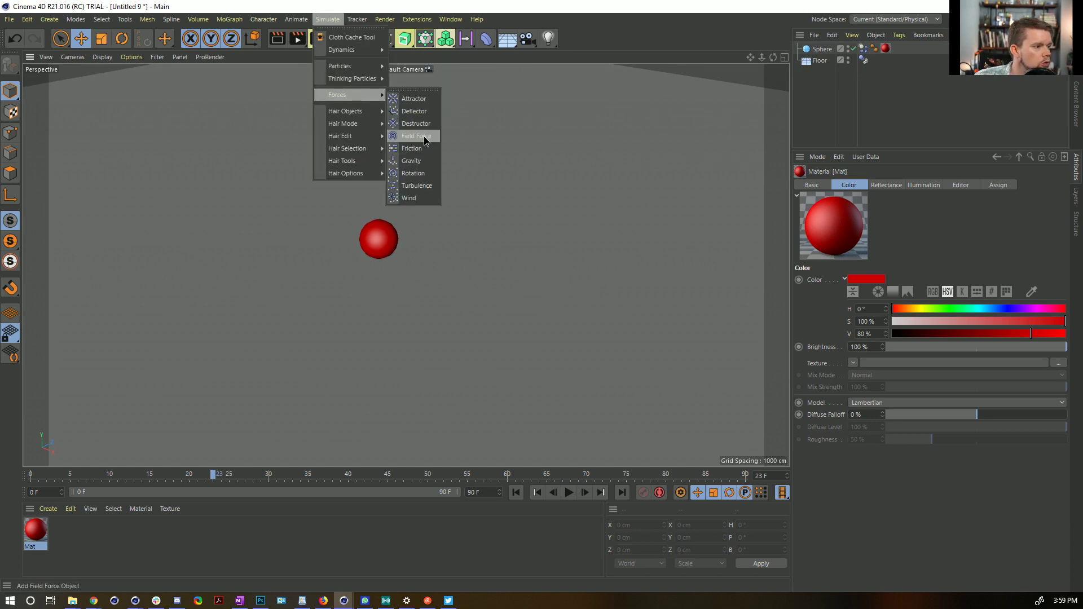
click(423, 185)
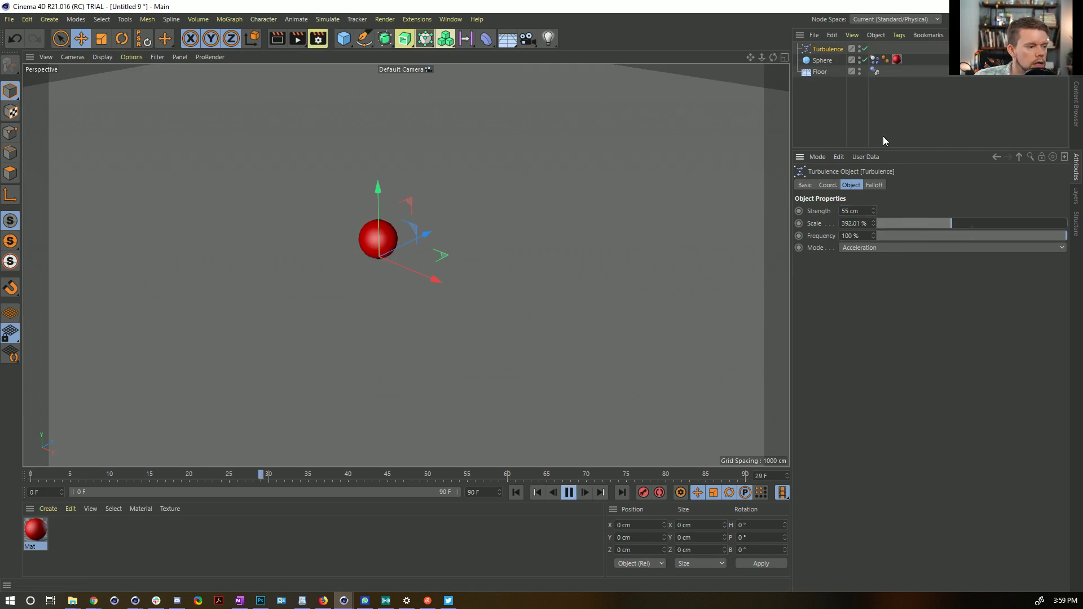
Set Bounce to 1% and Friction to 90% on the Dynamics Body tags of both the Sphere and the Floor.
click(874, 59)
shift+click(874, 72)
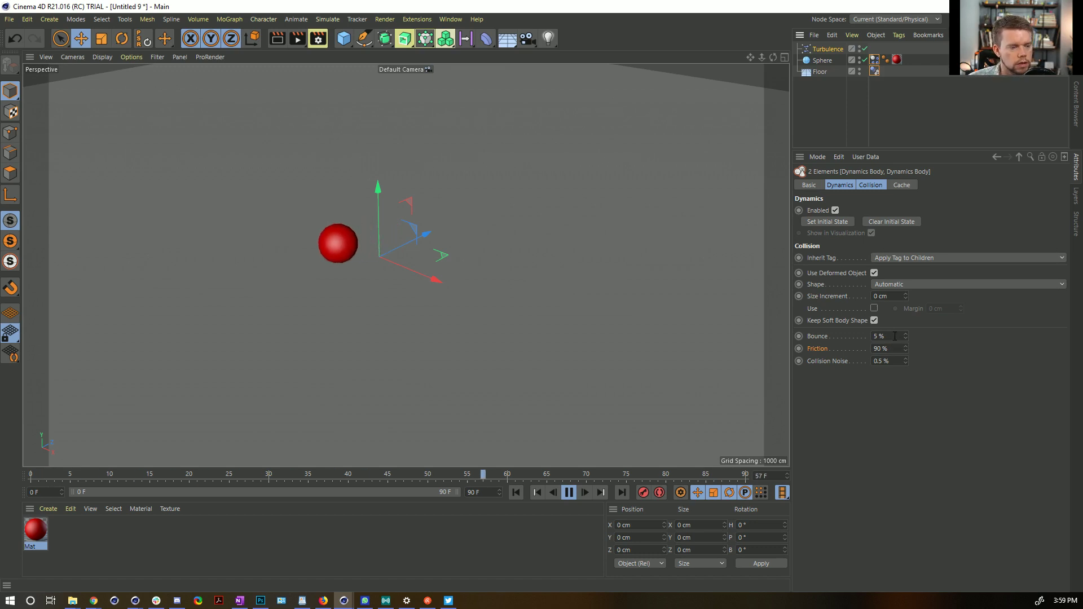
double_click(894, 336)
text(1)
key(Return)
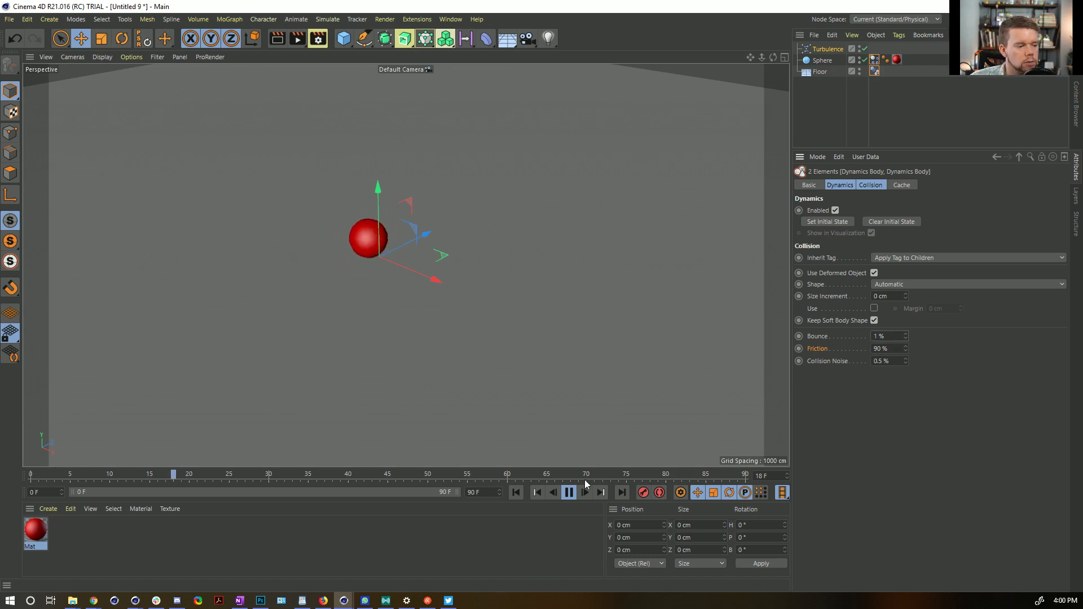
key(F8)
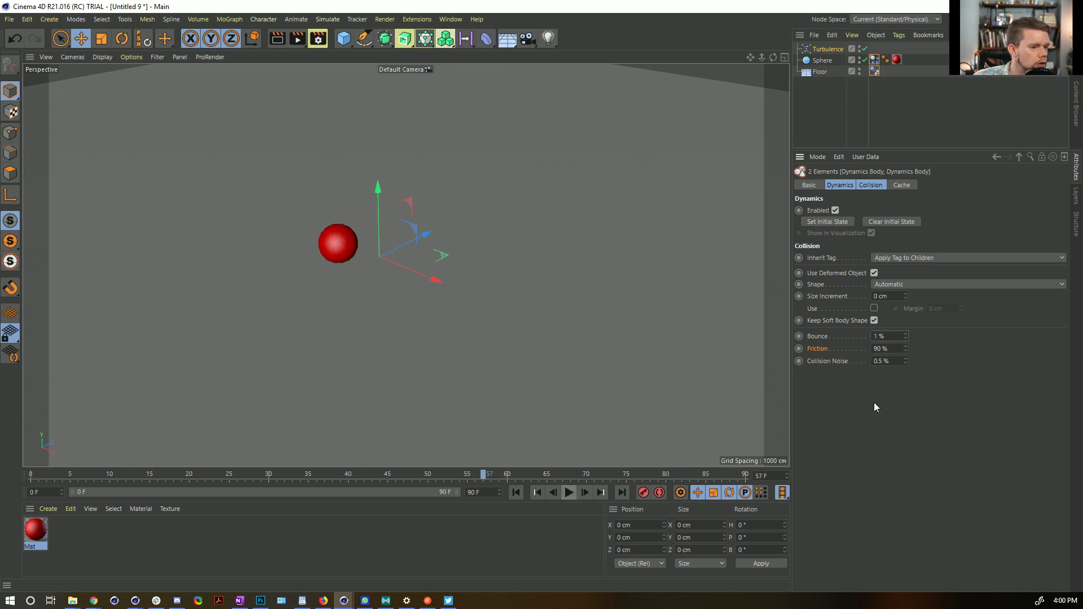
Replay the simulation from the first frame and show wireframe lines over the shaded objects in the perspective view.
click(517, 492)
click(569, 493)
key(n)
key(b)
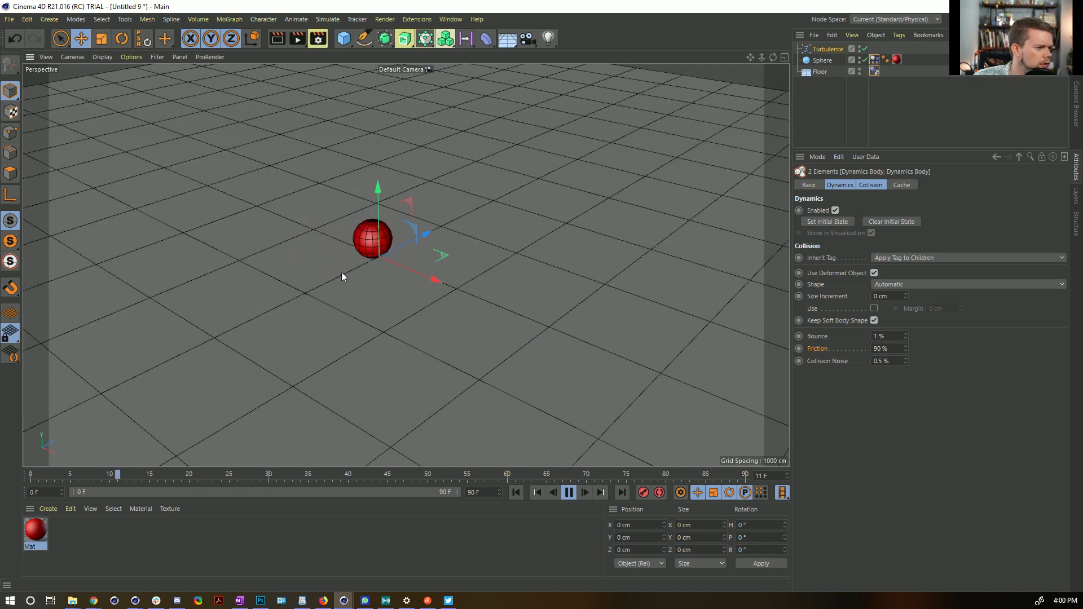
Extend the timeline's end to frame 999.
double_click(483, 492)
text(5)
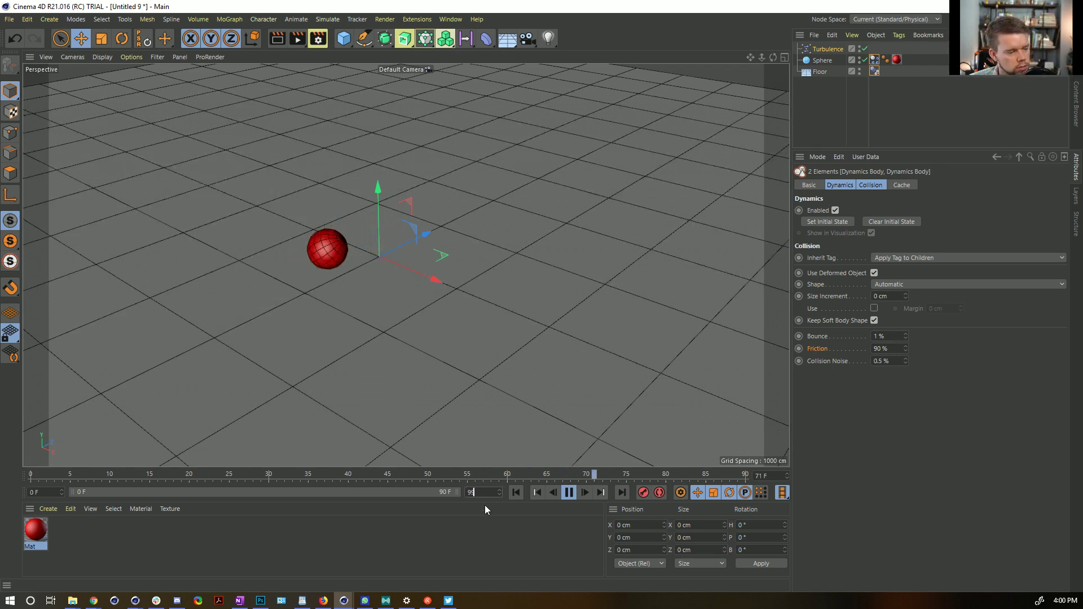
text(99)
key(Return)
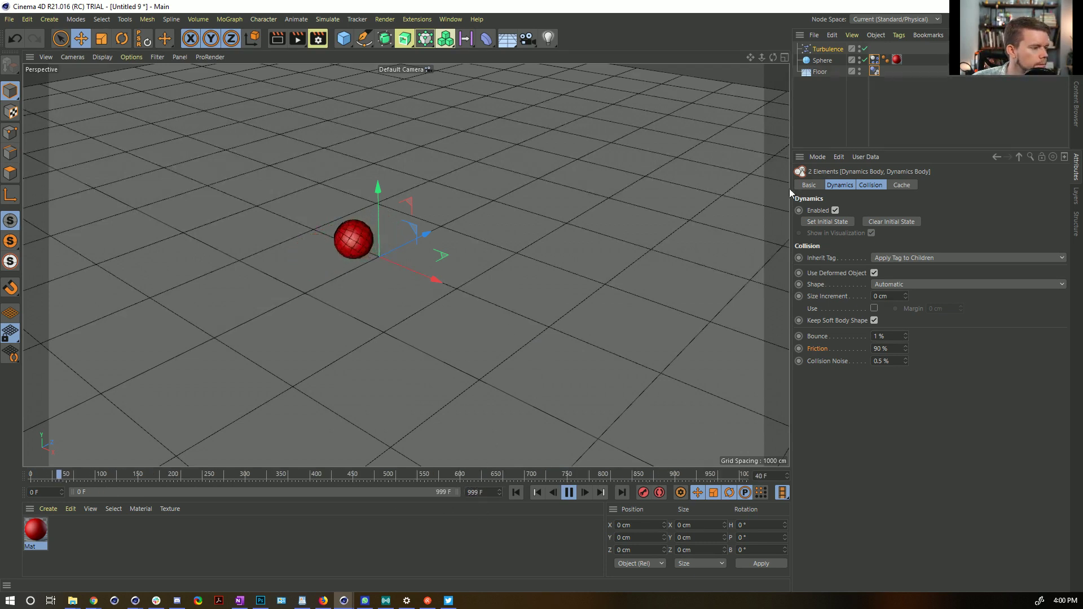
Raise the Turbulence force's strength to 155 cm, watch the sphere's motion, and return the animation to frame 0.
click(828, 49)
drag(873, 211, 873, 154)
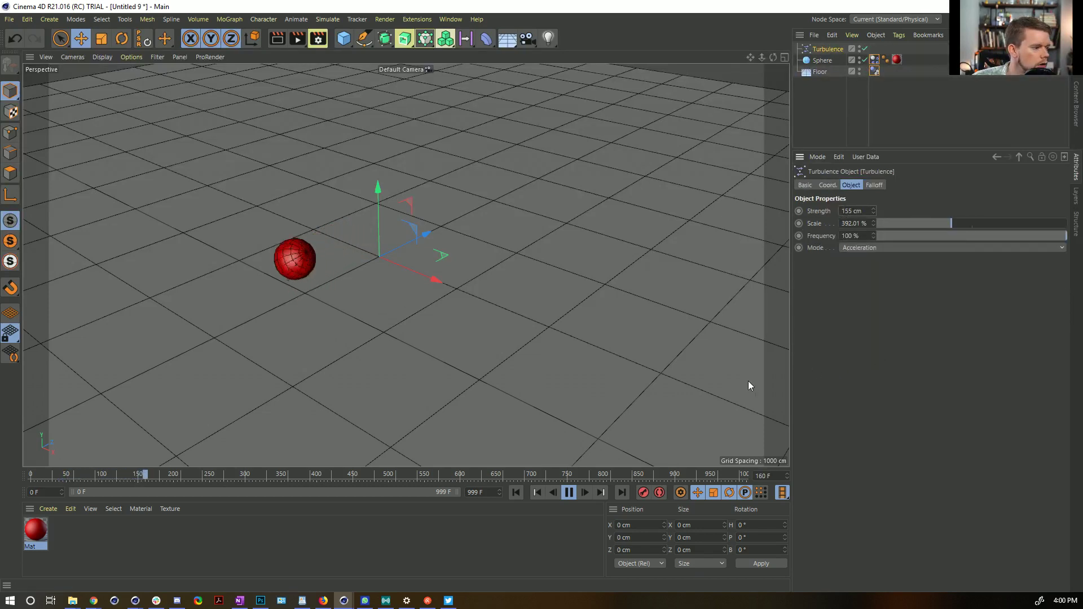
click(569, 492)
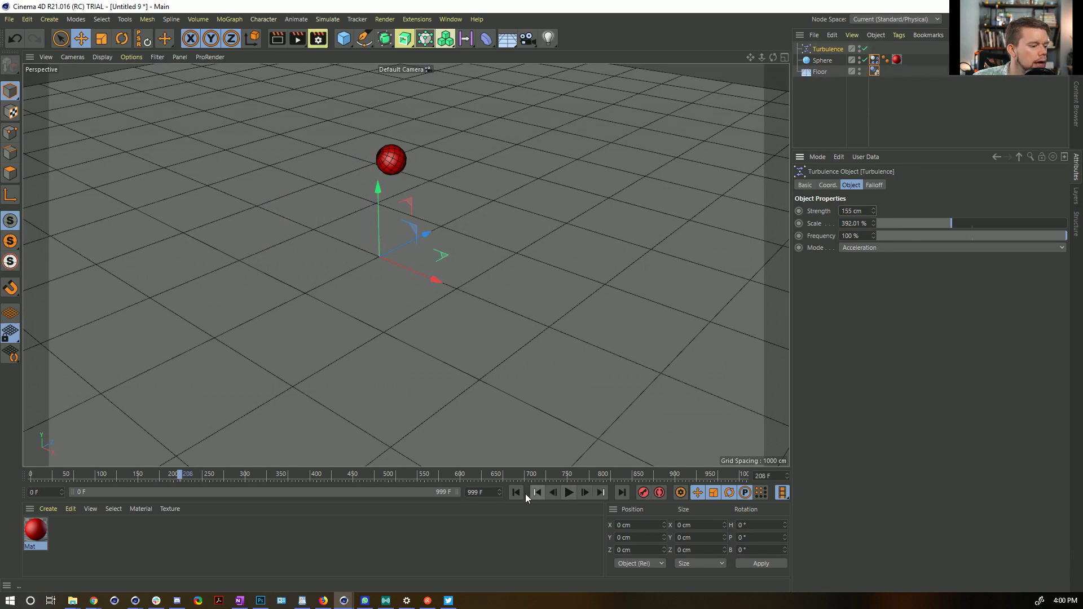
click(516, 492)
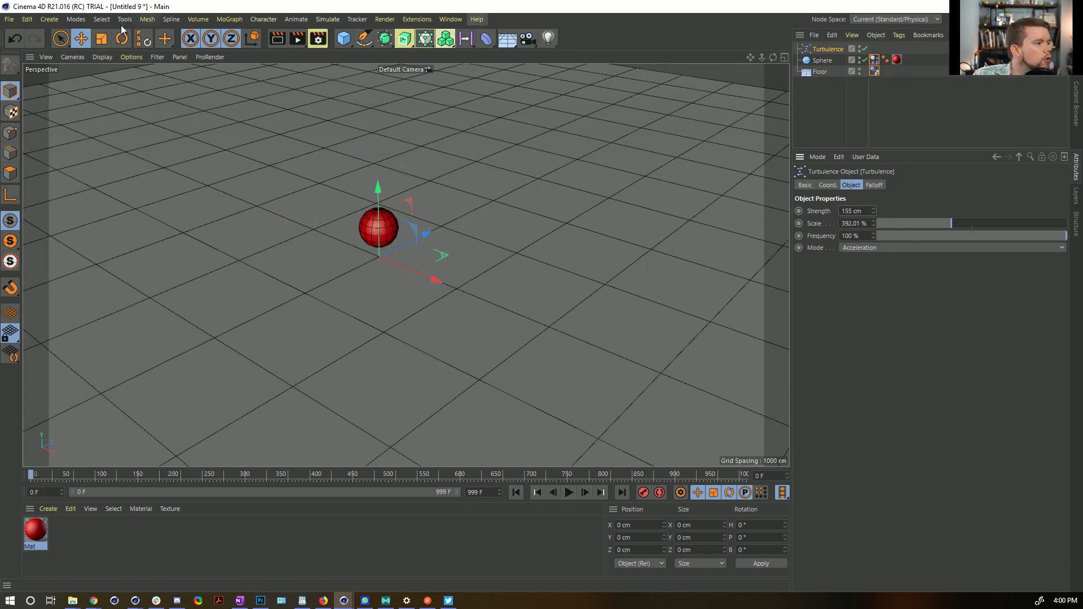
Create a Null object and give it a Constraint tag with the PSR constraint enabled.
click(62, 21)
click(67, 38)
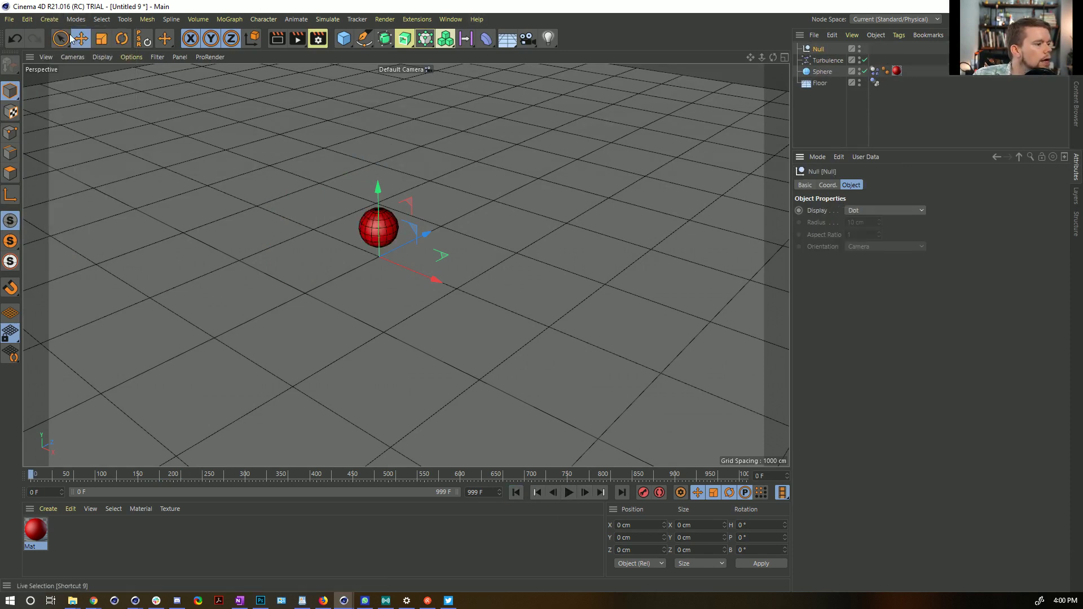
right_click(819, 50)
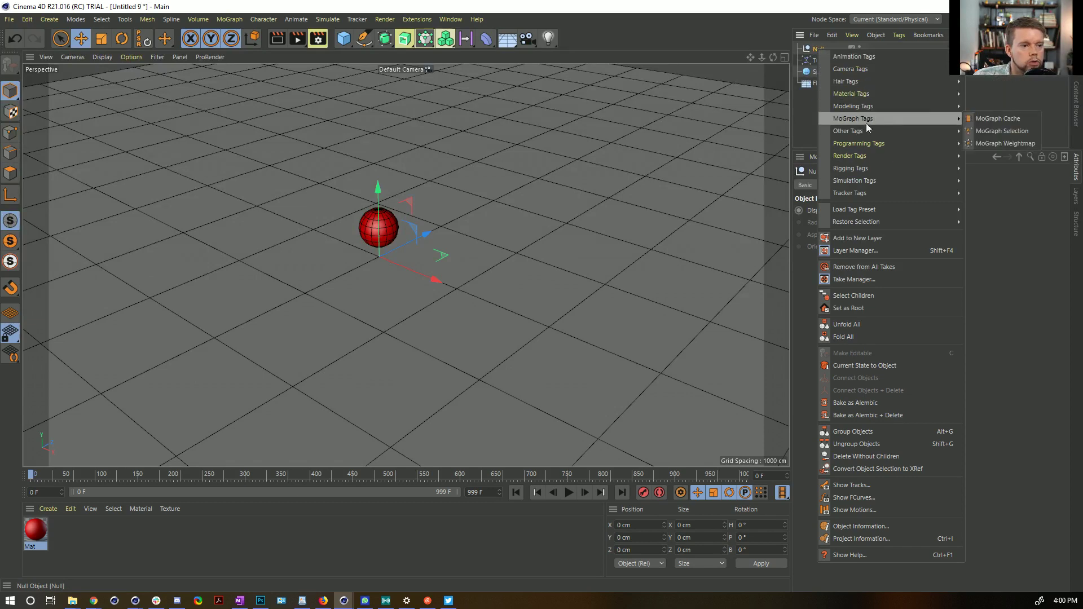
mouse_move(861, 116)
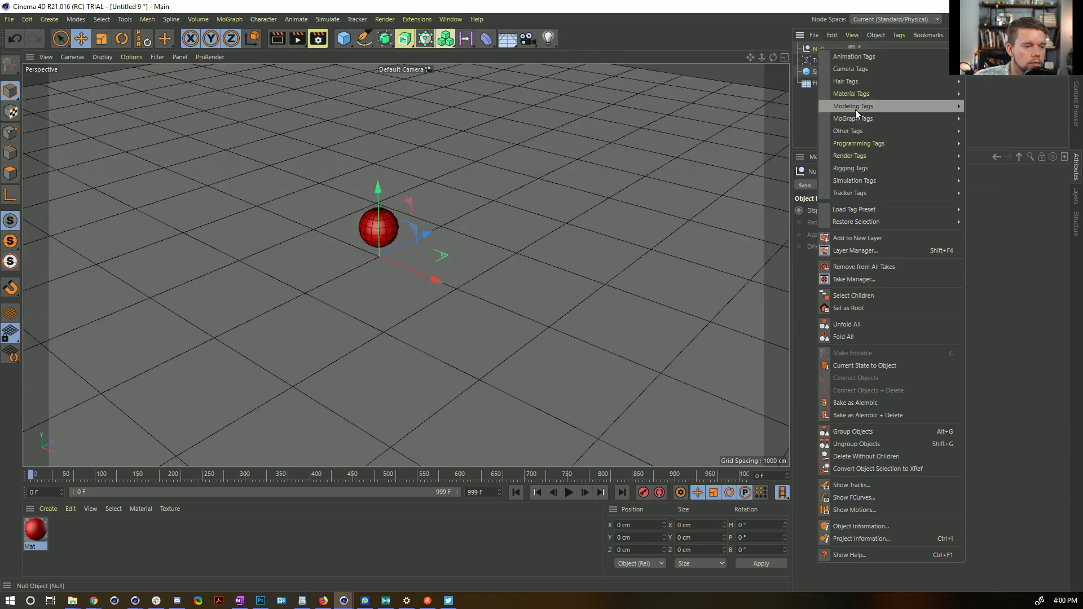
mouse_move(872, 154)
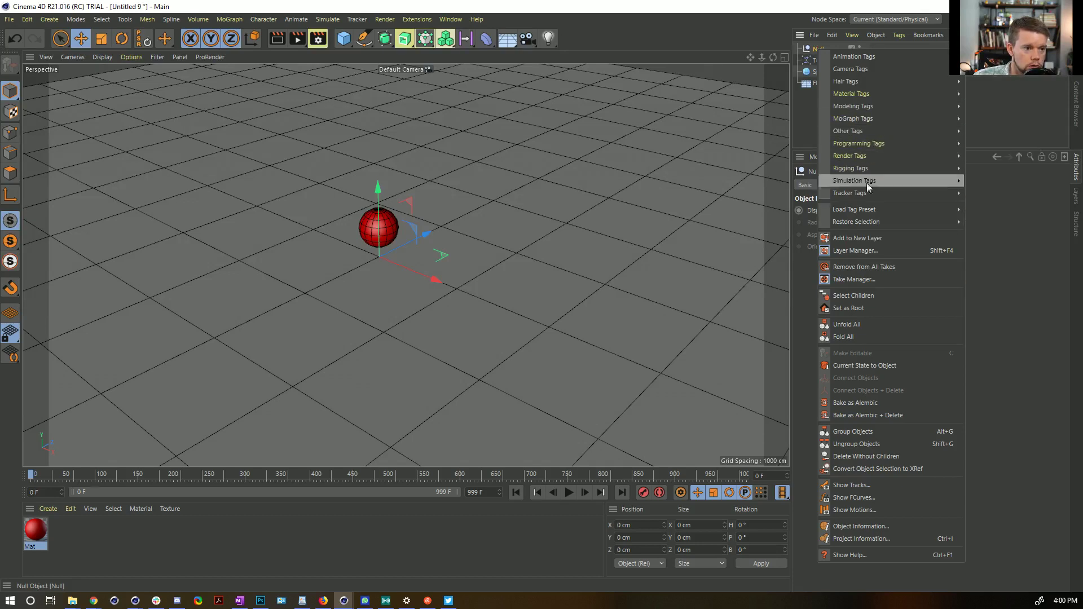
mouse_move(867, 193)
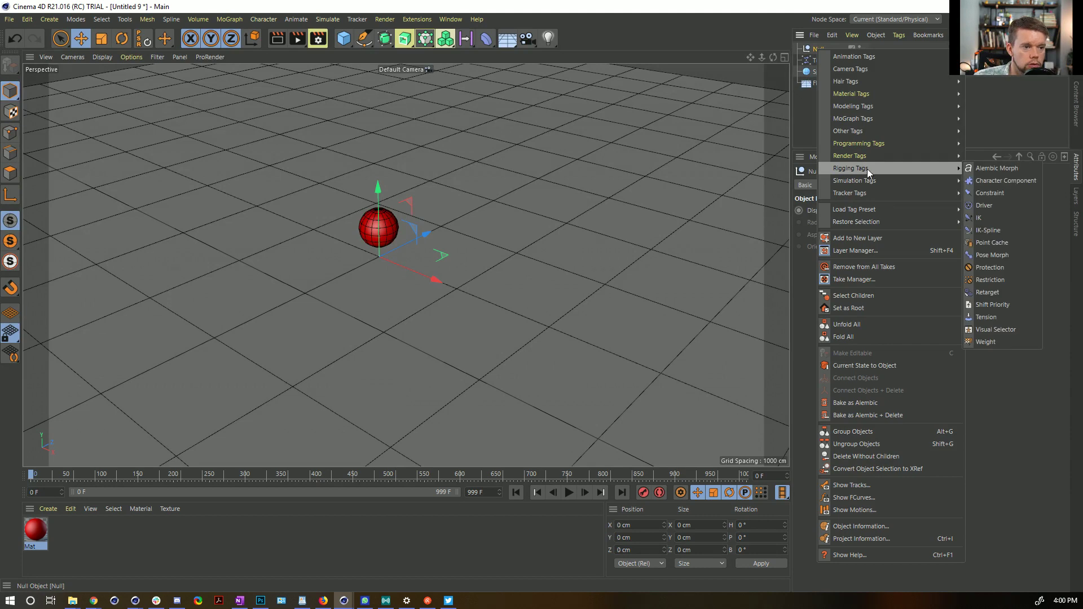
click(1028, 188)
click(856, 274)
click(821, 186)
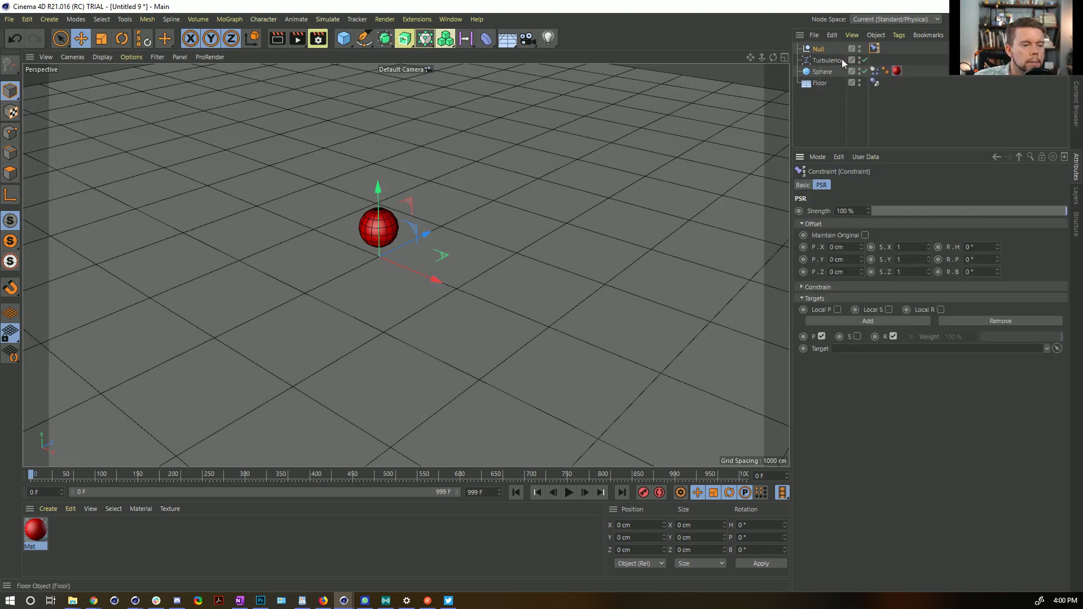
Constrain the Null to the Sphere's position only, excluding the Y axis and rotation, and set its Y position to 0 cm.
drag(822, 72, 869, 350)
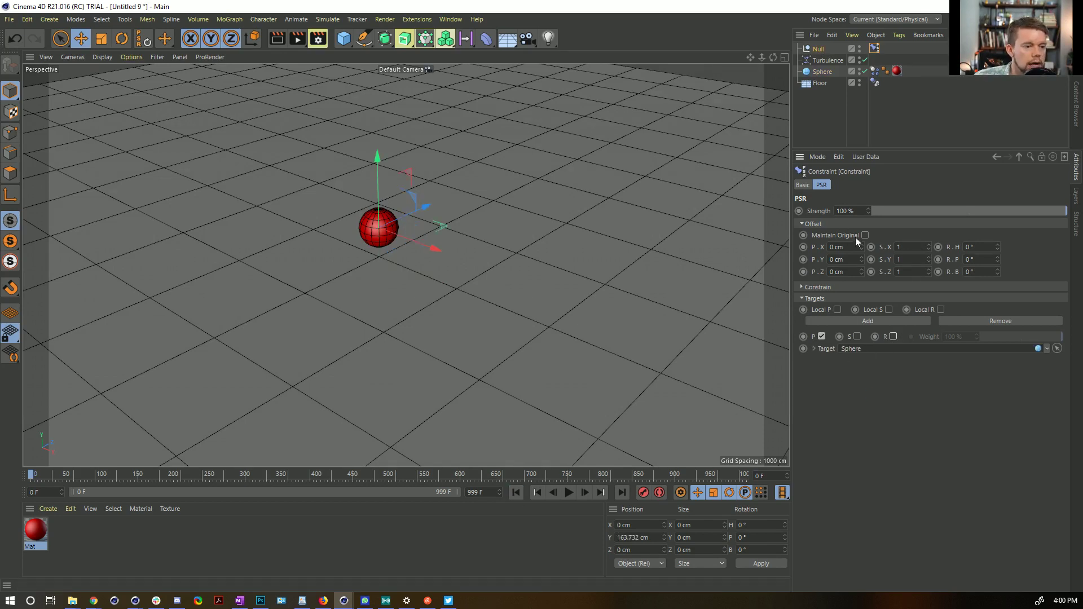
click(817, 287)
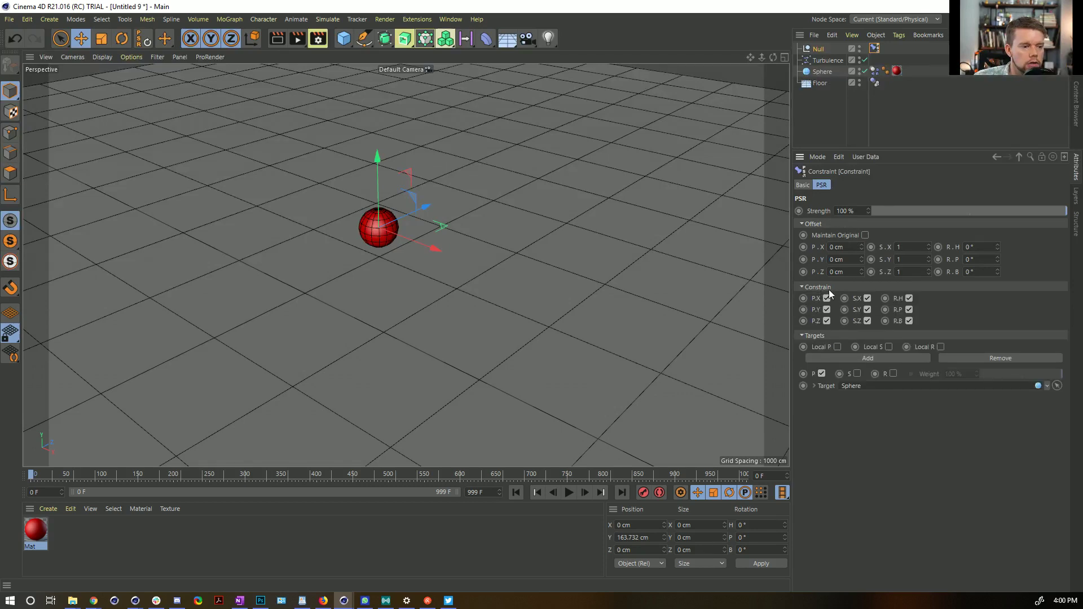
click(826, 310)
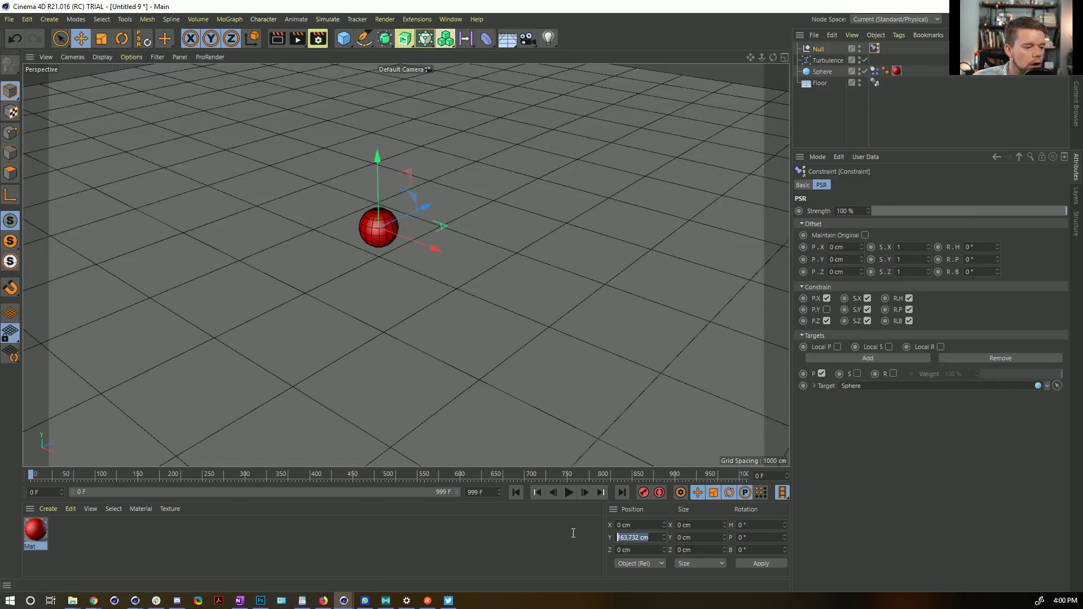
text(0)
key(Return)
Play the simulation to check how the constrained Null follows the Sphere, and return to frame 0.
click(568, 492)
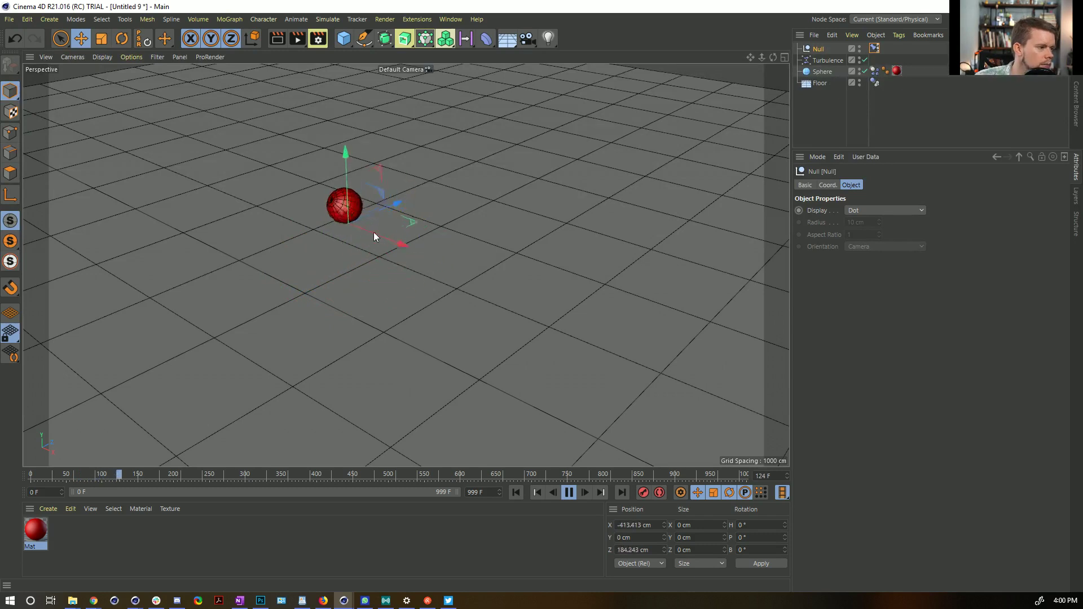
click(568, 492)
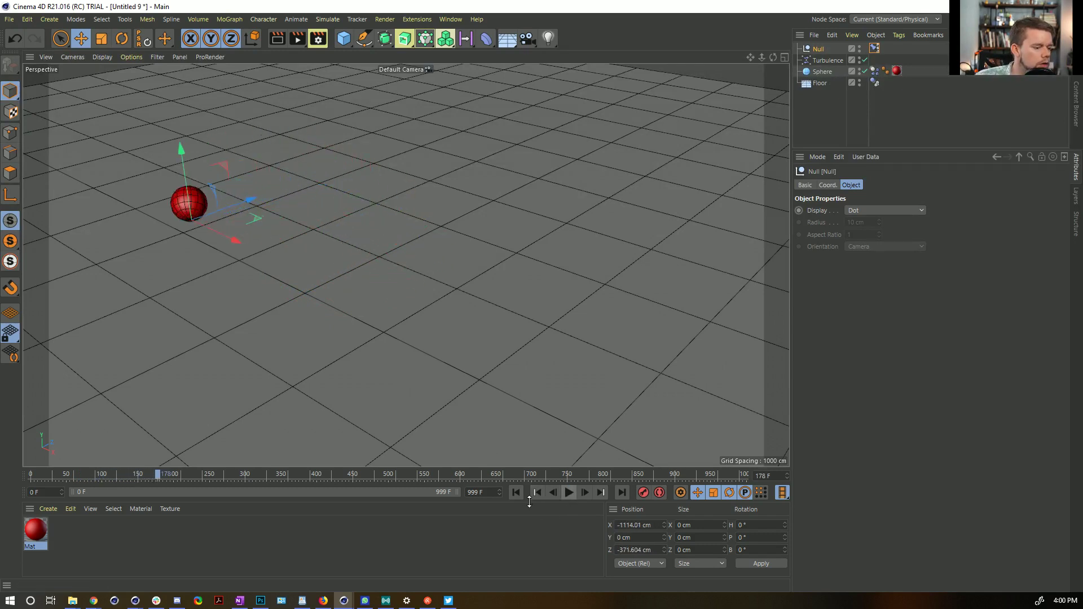
click(515, 492)
Add a Tracer linked to the Null and limit its path From End with an amount of 25.
mouse_move(507, 249)
alt+mouse_down()
mouse_move(483, 206)
mouse_move(501, 246)
alt+mouse_up()
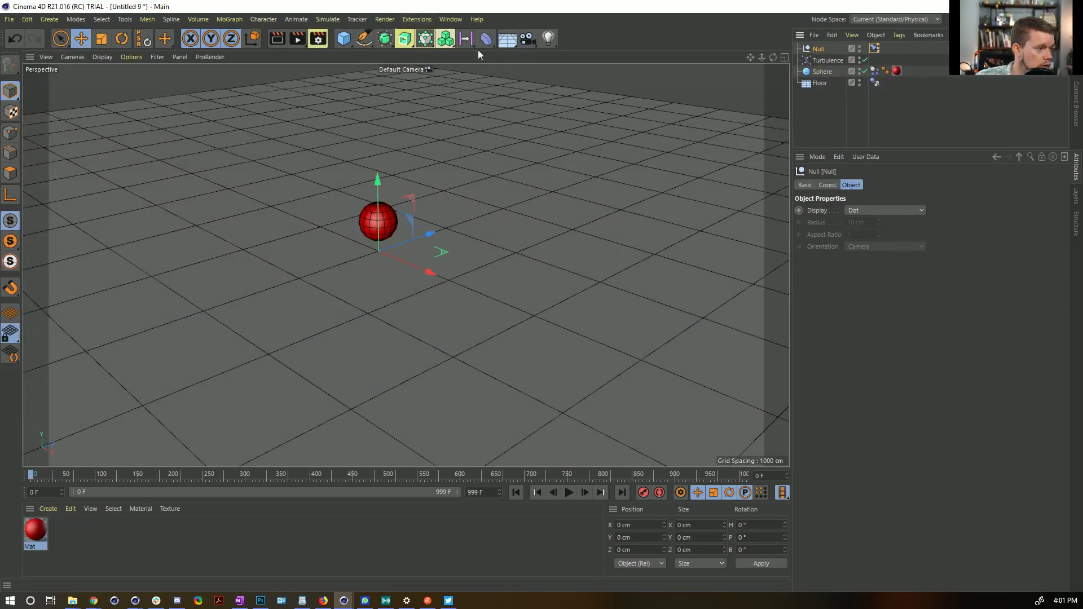
click(446, 39)
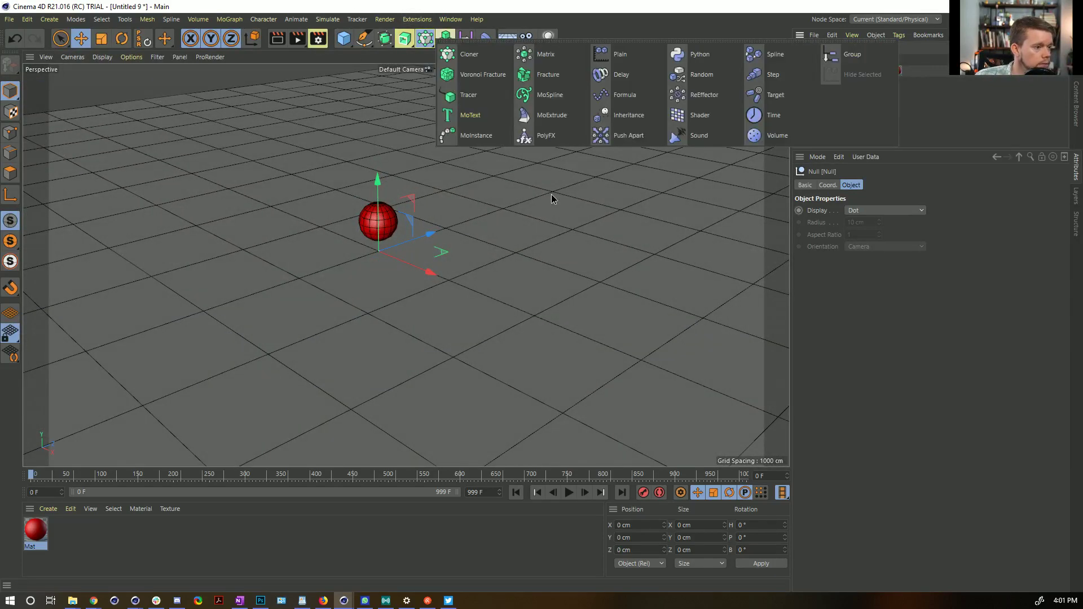
click(474, 100)
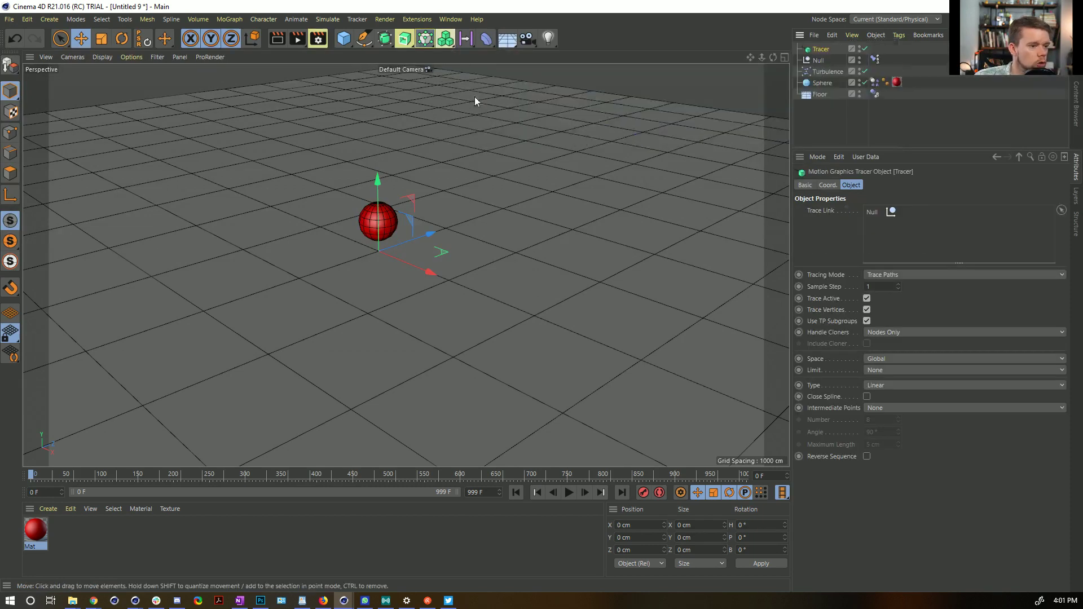
click(887, 370)
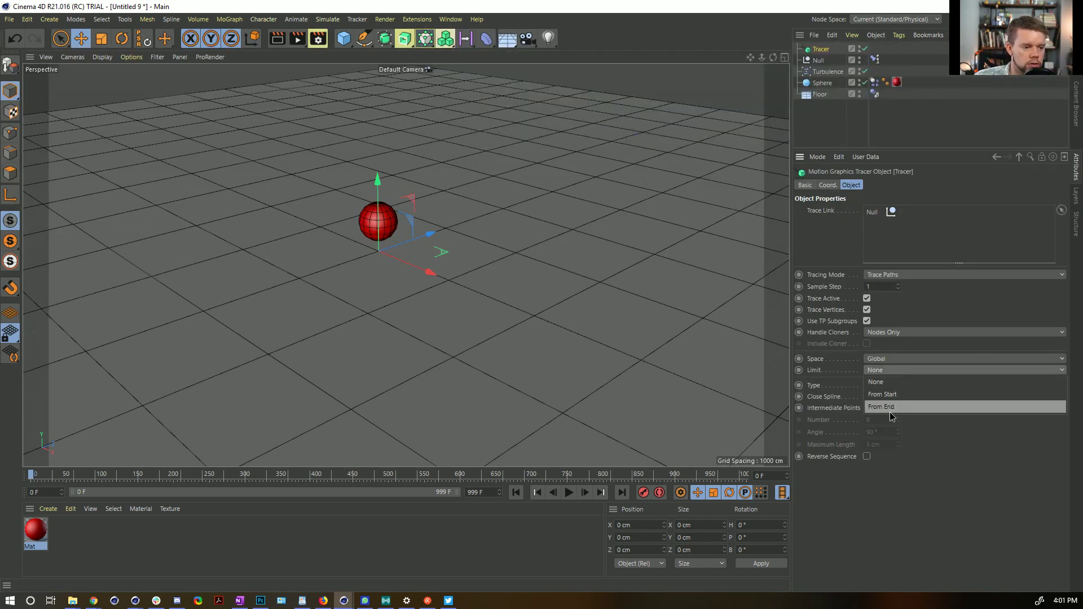
click(884, 394)
click(881, 381)
text(25)
key(Return)
Play the simulation to view the traced trail from above and set the Tracer's limit amount to 55.
click(569, 492)
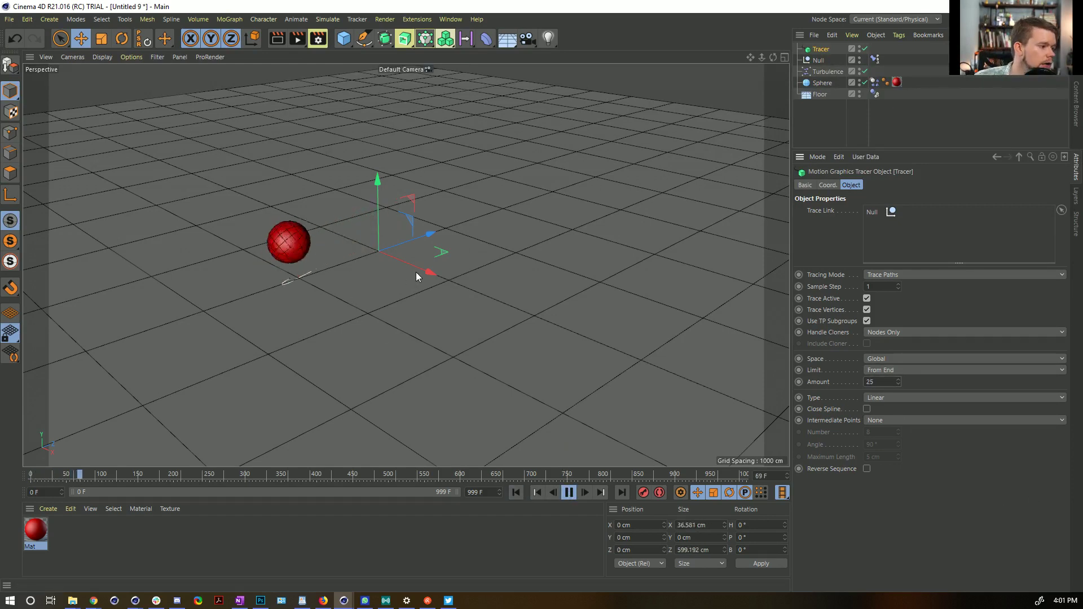
alt+drag(421, 262, 415, 295)
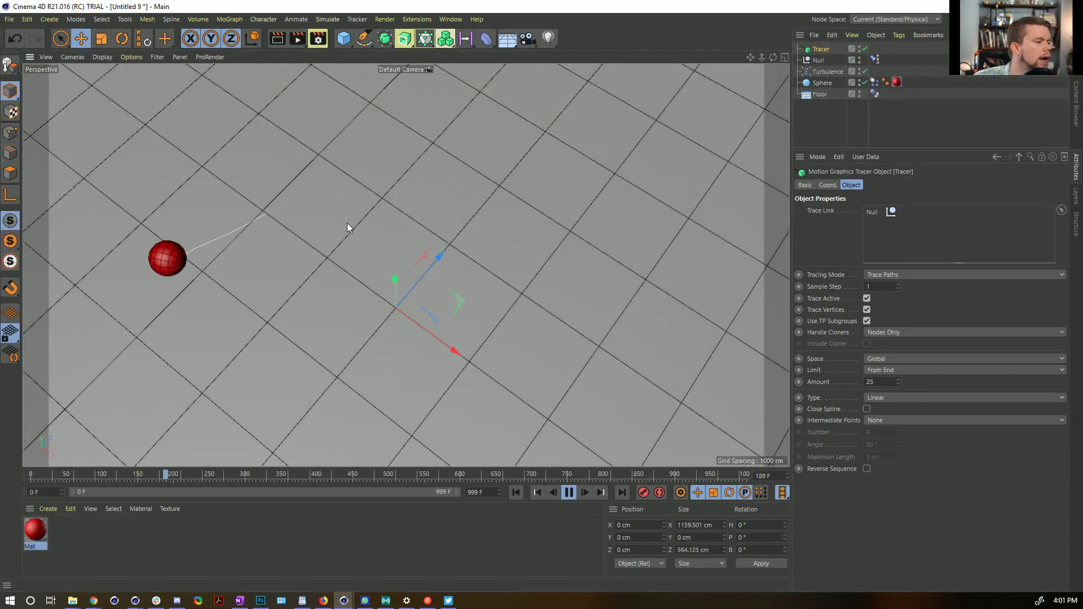
click(879, 382)
text(55)
key(Return)
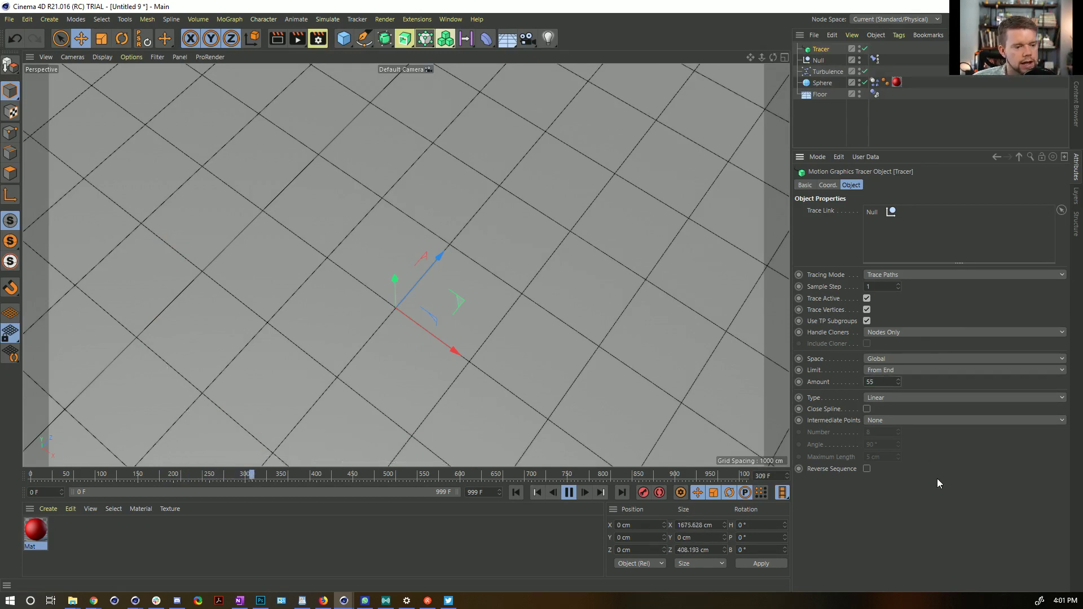
Add a Rectangle spline to the scene.
click(364, 39)
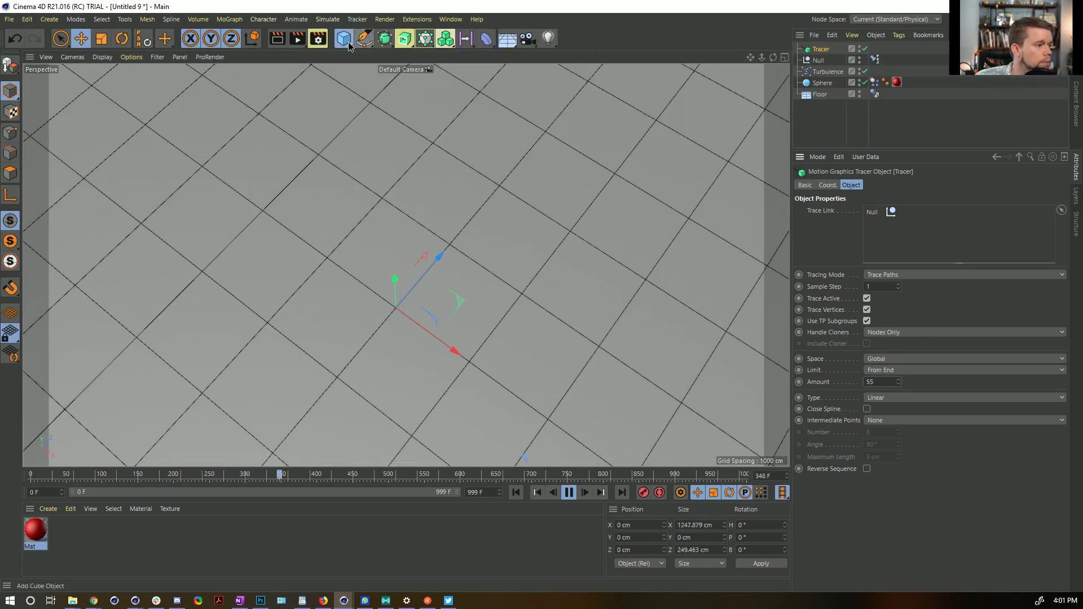
click(345, 39)
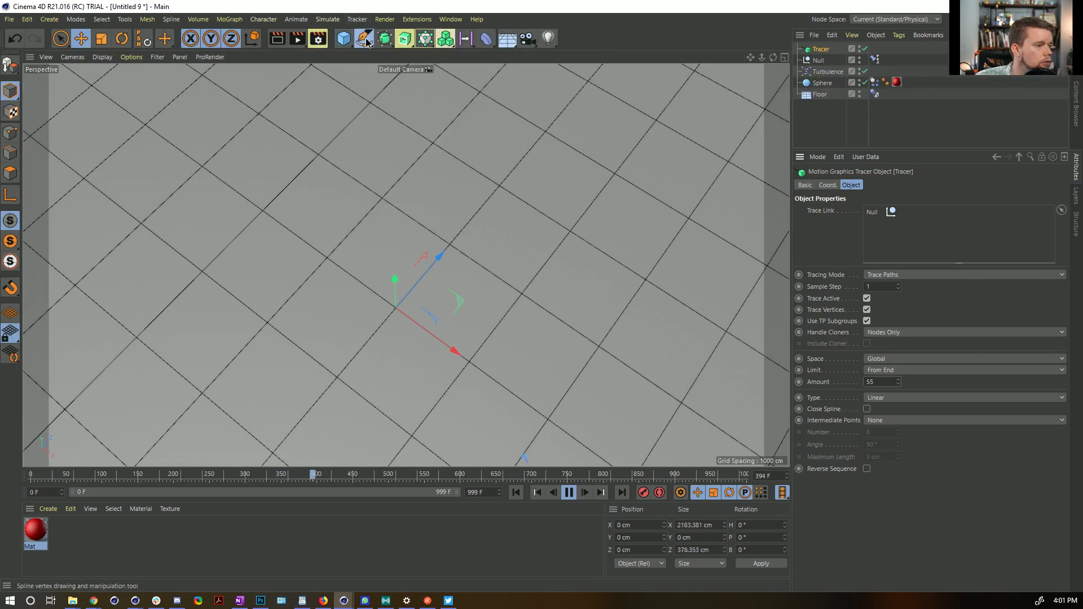
click(365, 40)
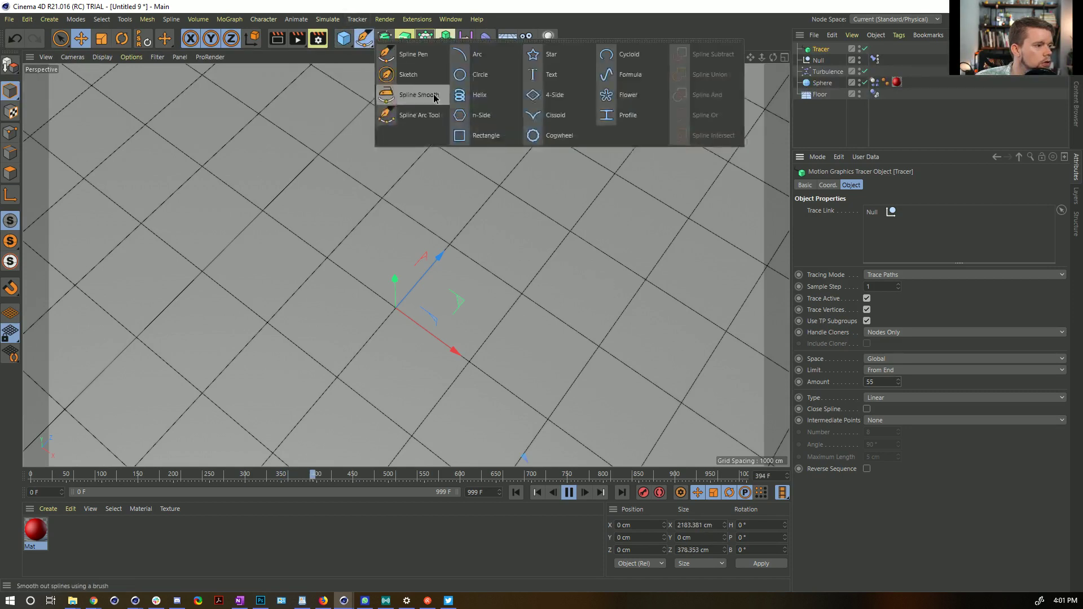
click(484, 135)
Make the Rectangle spline editable and delete its two corner points above the floor.
alt+drag(546, 218, 503, 294)
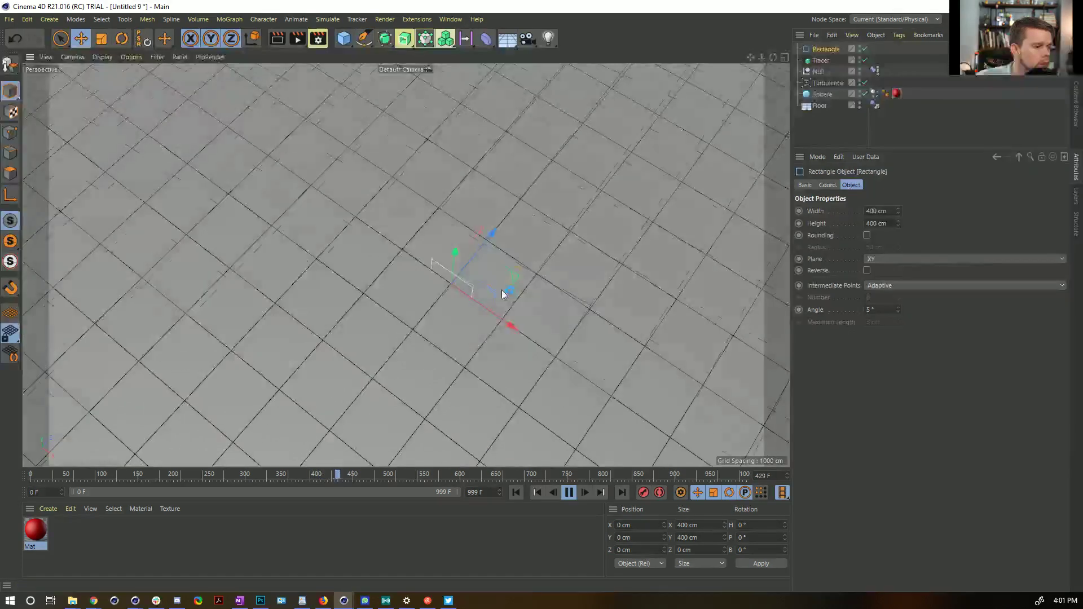
key(c)
key(9)
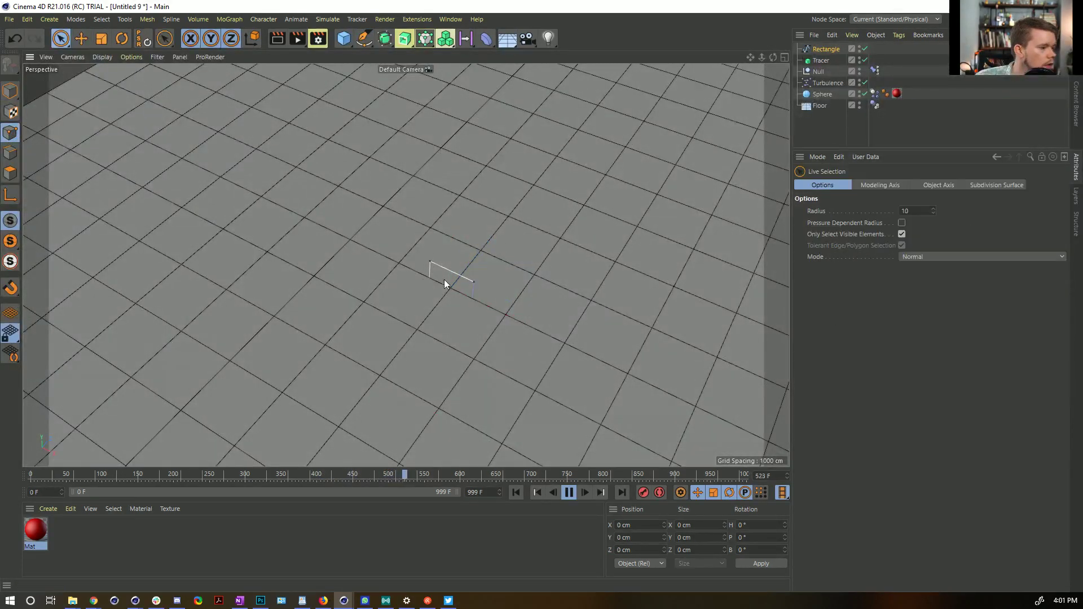
click(428, 263)
drag(481, 282, 495, 286)
key(Delete)
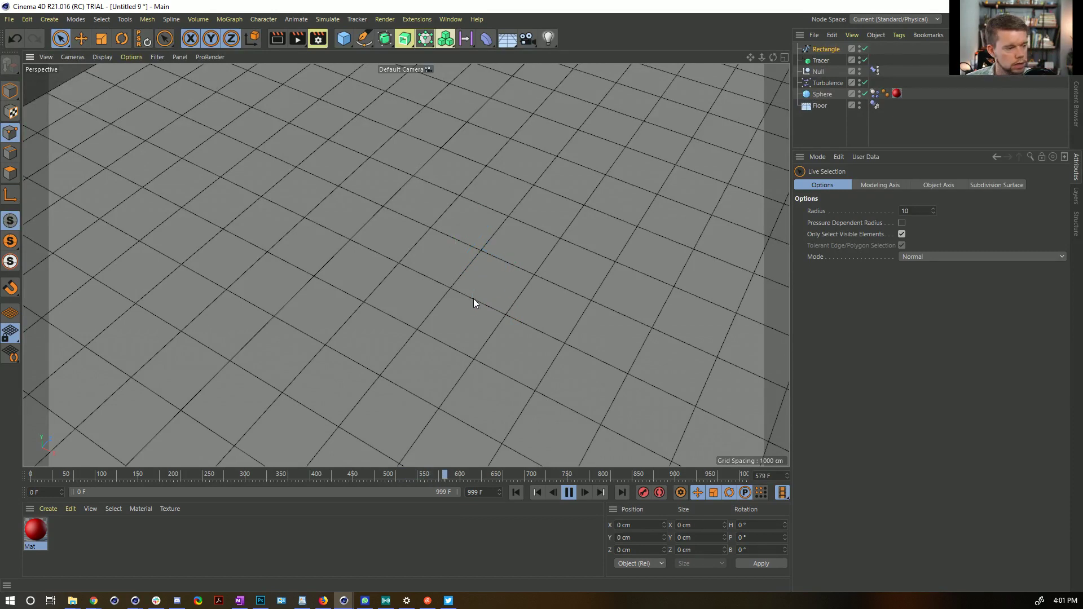
Select both remaining points of the Rectangle spline and set their Y position to 0 cm with playback stopped.
key(ctrl+a)
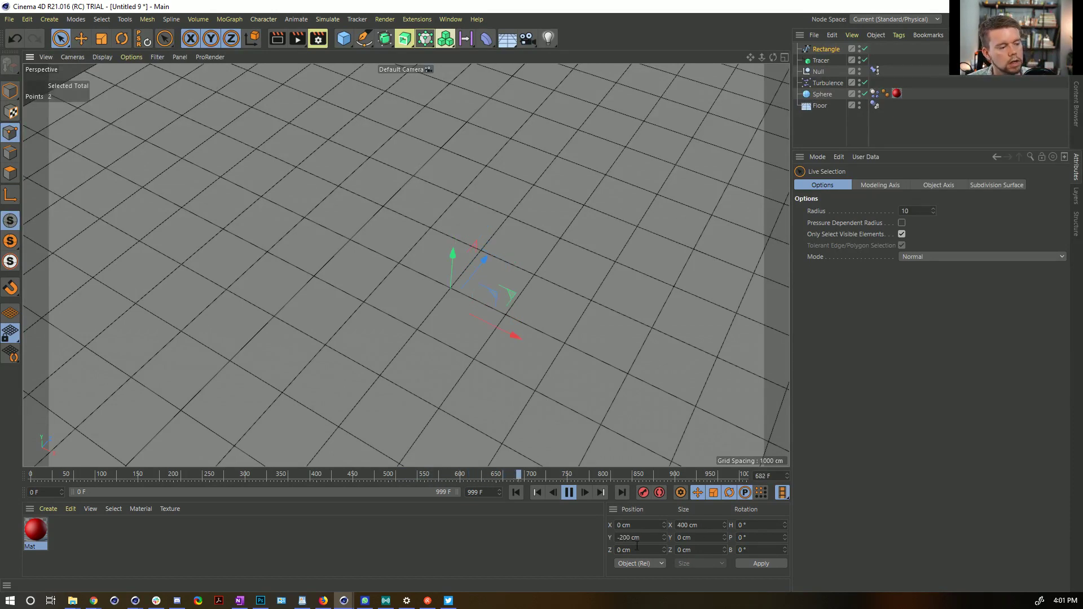
click(567, 493)
drag(649, 537, 574, 529)
text(0)
key(Return)
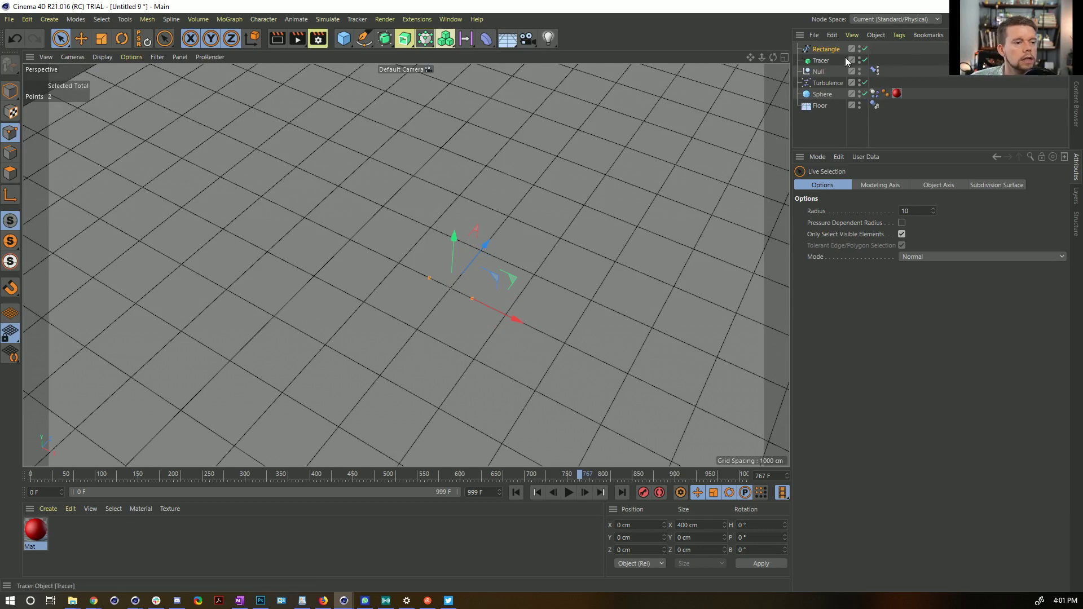
Add a Sweep generator containing the Rectangle profile and the Tracer path, and play the simulation from the first frame to check it.
click(827, 49)
mouse_move(404, 38)
mouse_down()
mouse_move(525, 114)
mouse_move(455, 135)
mouse_move(405, 38)
mouse_up()
drag(405, 39, 448, 116)
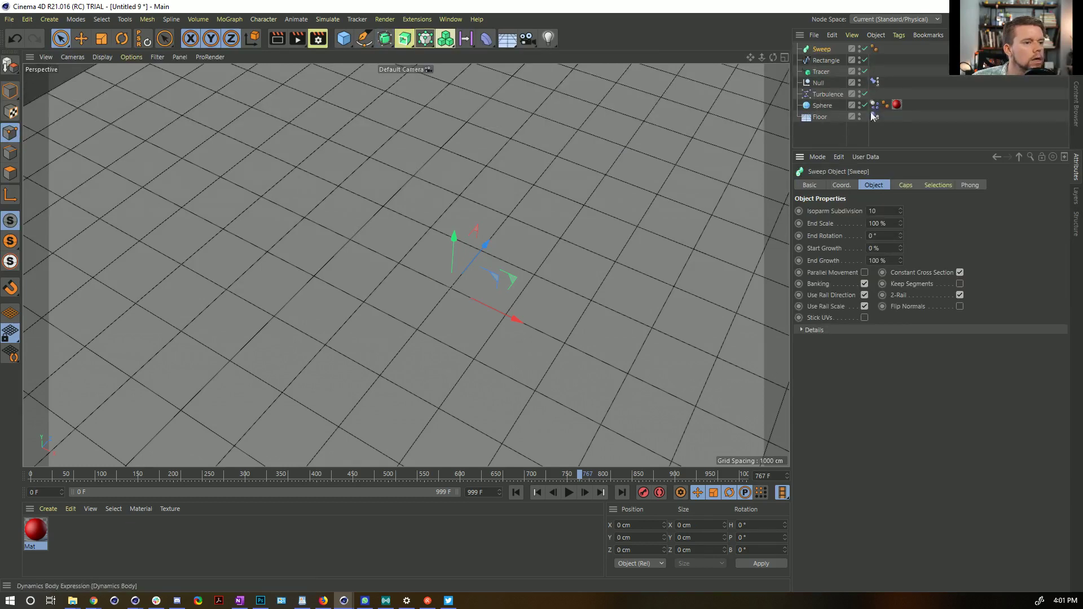
click(821, 61)
shift+click(821, 71)
drag(825, 53, 825, 53)
click(515, 492)
click(569, 492)
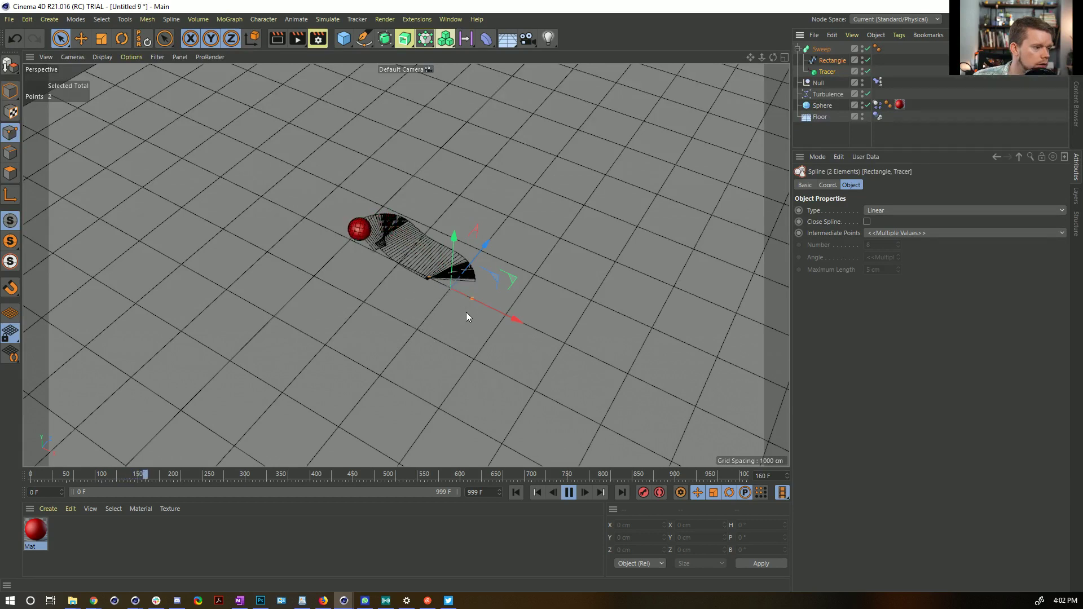
click(568, 492)
In Model mode, set the Null's Y position to 1 cm at frame 0 and play the simulation.
click(820, 84)
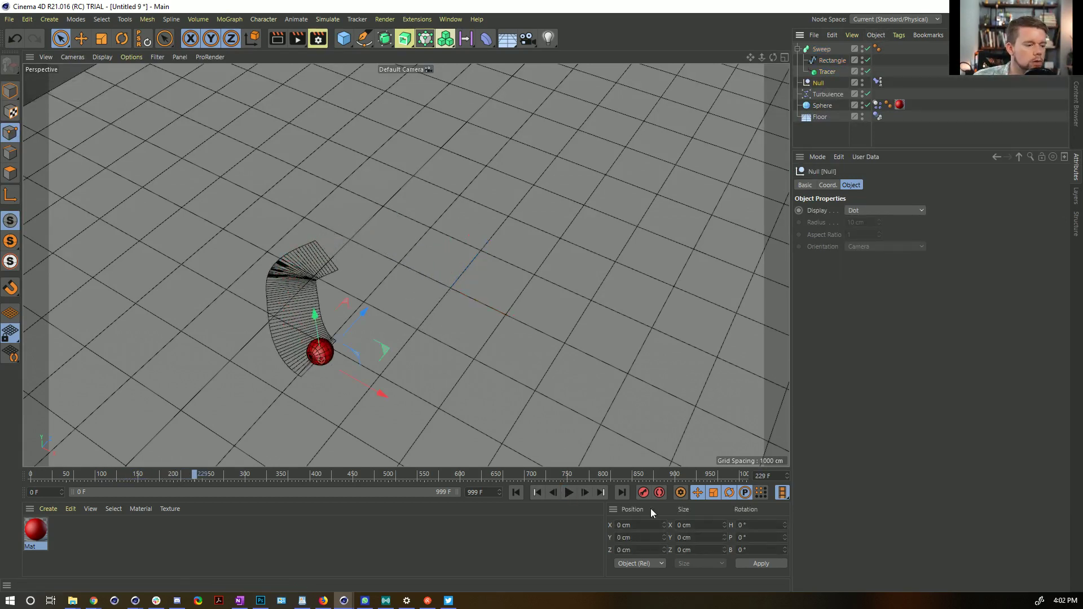
click(10, 90)
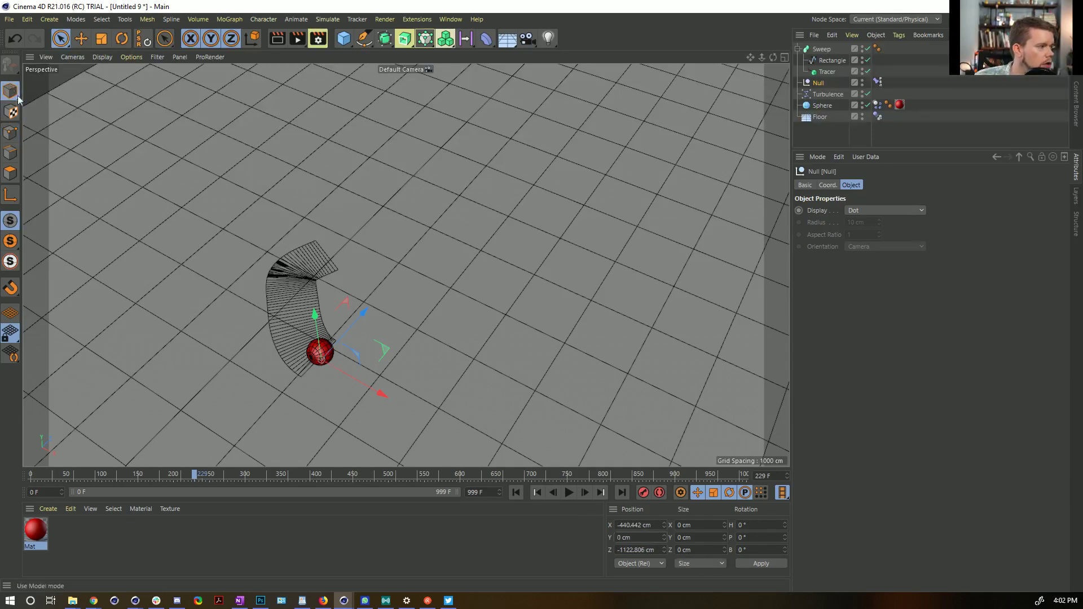
click(515, 493)
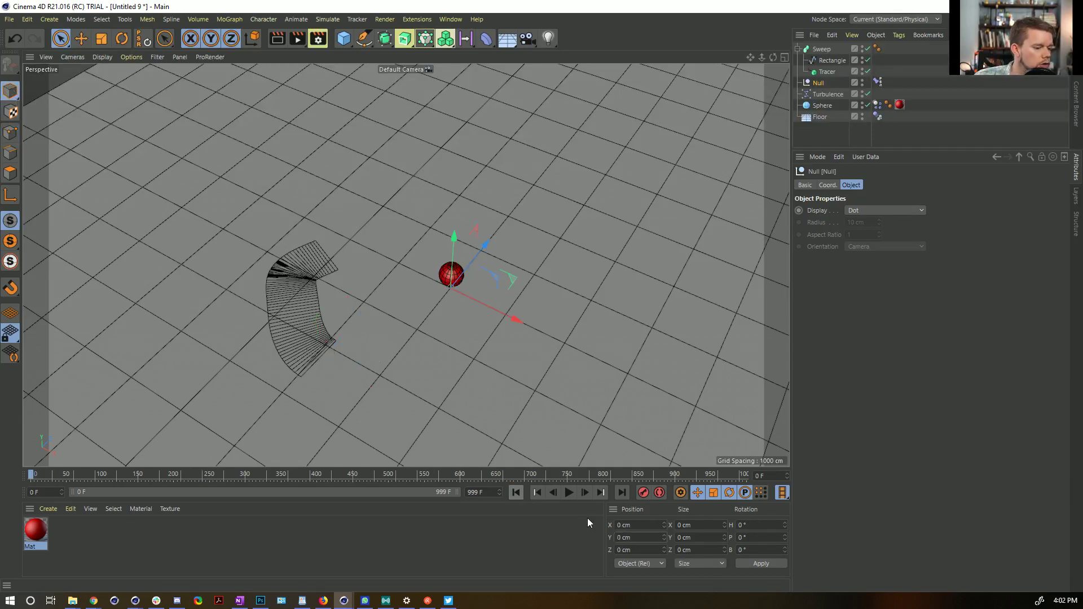
text(1)
click(749, 564)
click(569, 493)
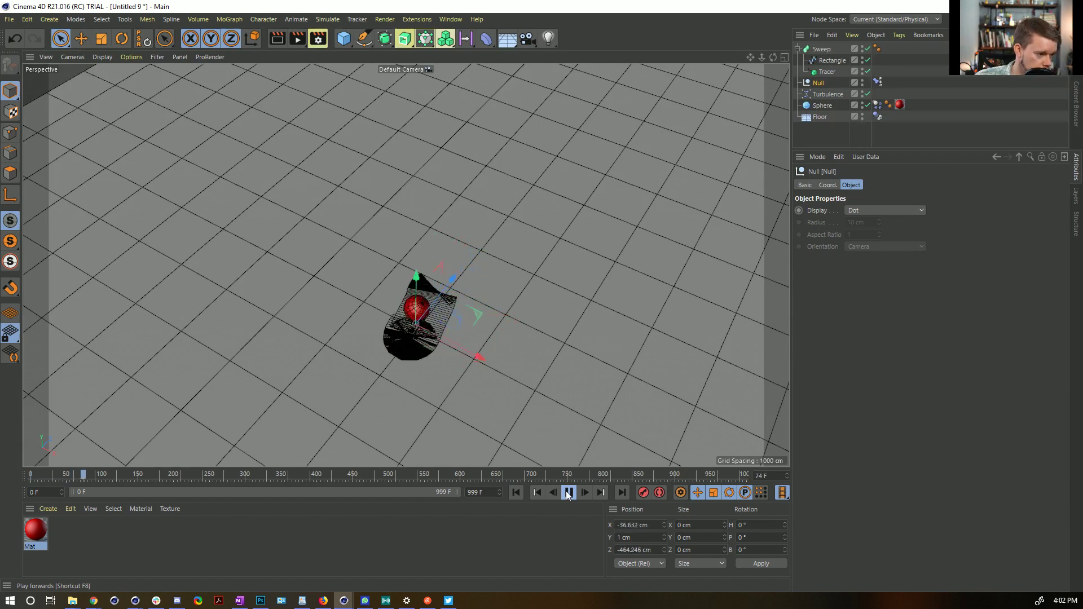
click(568, 492)
Create a new material, apply it to the Sweep and open it for editing.
click(93, 544)
double_click(93, 544)
drag(31, 532, 818, 51)
double_click(888, 48)
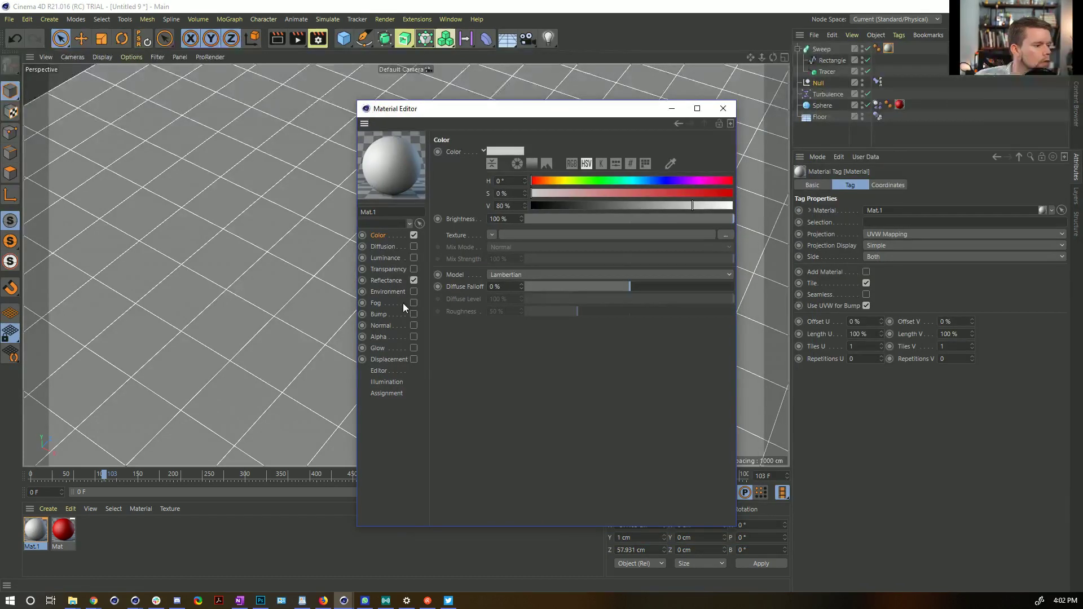
Enable only the new material's Transparency channel, without Color and Reflectance, and load a Gradient shader as its texture.
click(413, 269)
click(413, 235)
click(413, 281)
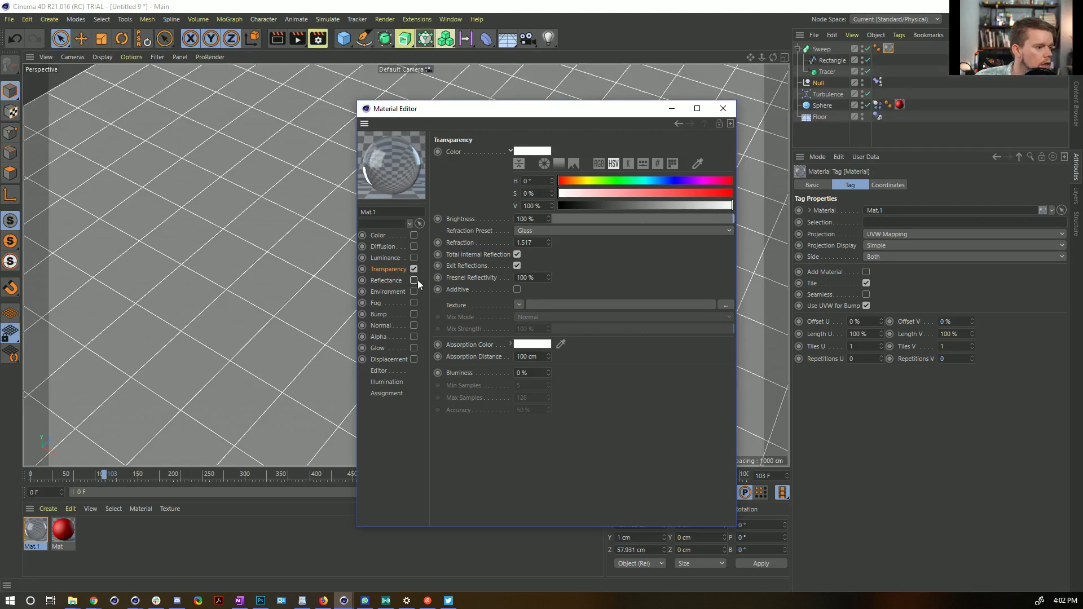
click(519, 305)
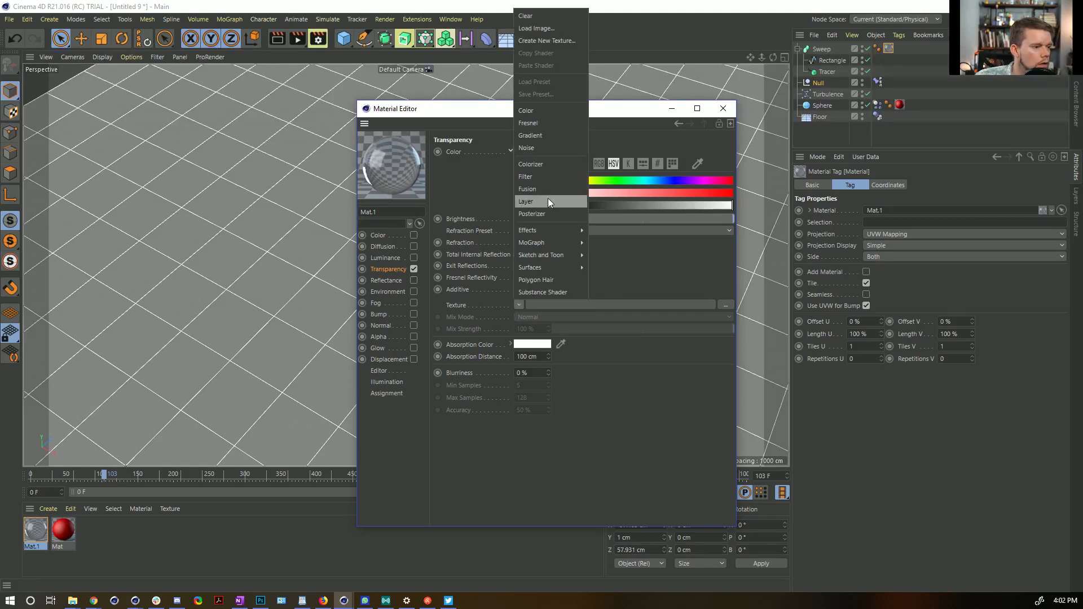
click(538, 137)
click(533, 339)
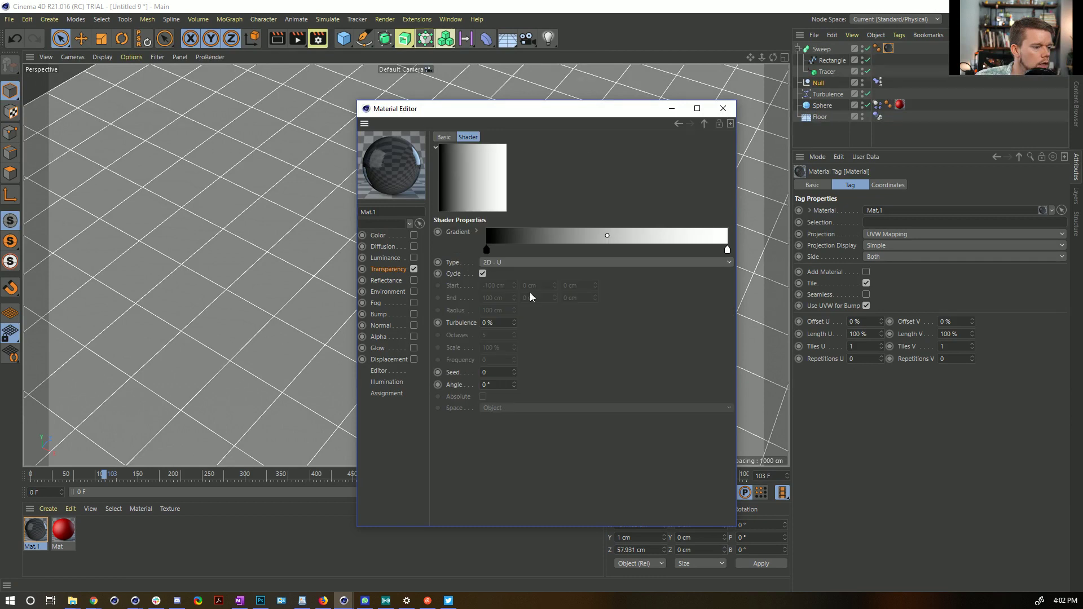
Change the gradient's black starting knot to a bright, fully saturated blue-violet.
double_click(486, 249)
click(558, 261)
drag(544, 262, 547, 261)
drag(555, 273, 609, 275)
drag(583, 286, 675, 287)
click(466, 304)
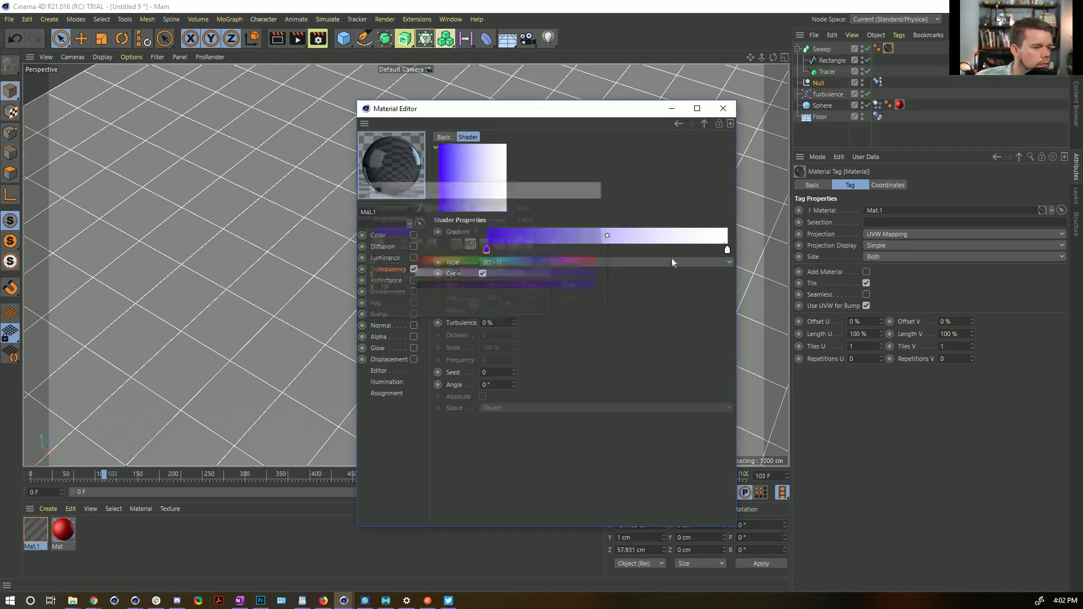
Try black for the gradient's end knot and return it to white.
double_click(726, 249)
drag(703, 287, 657, 288)
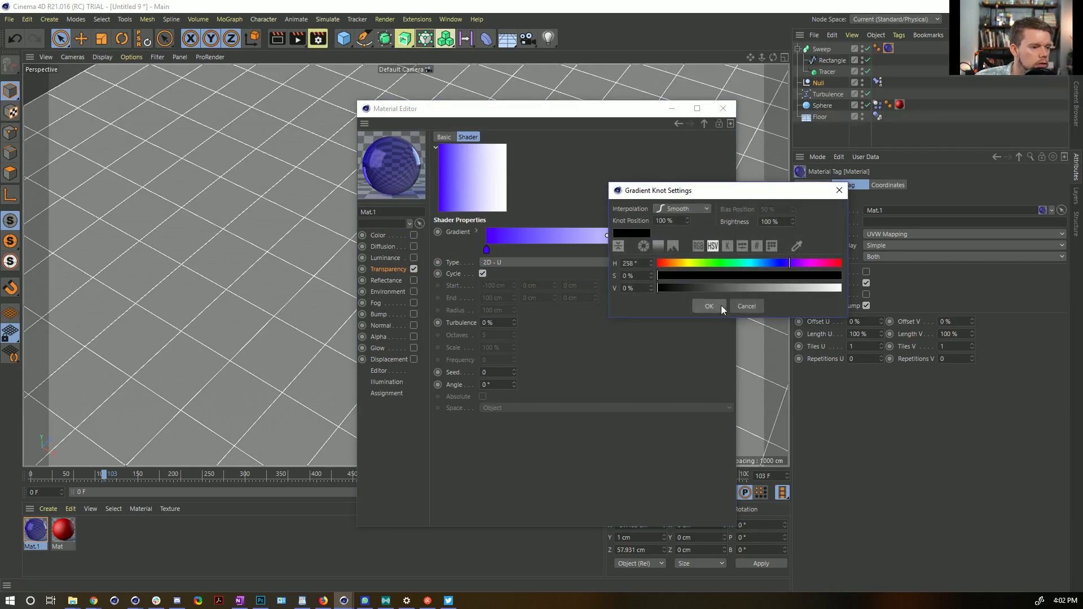
click(708, 305)
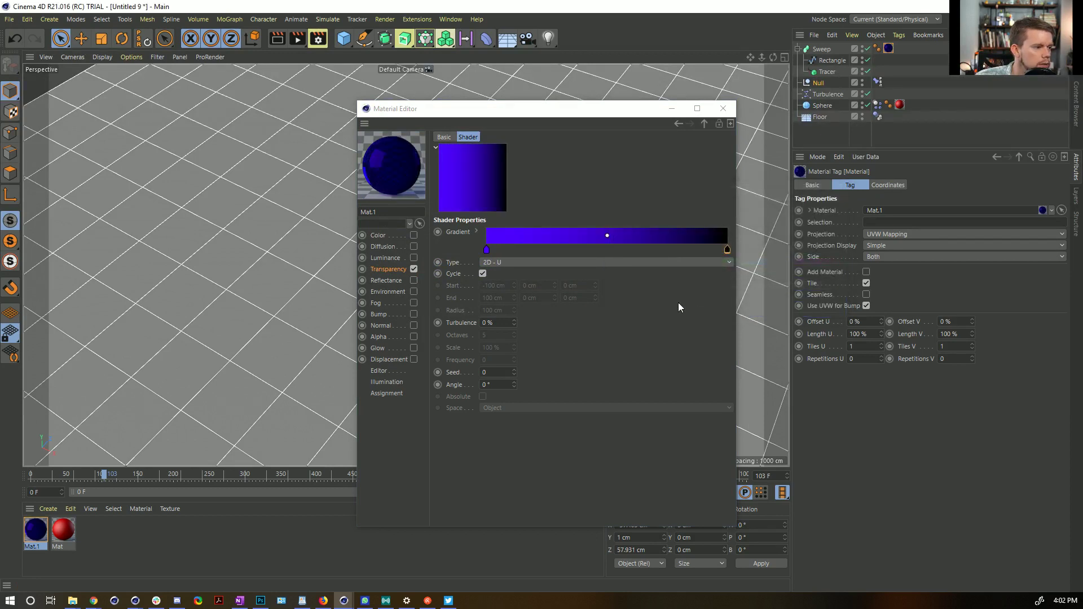
double_click(727, 251)
drag(734, 286, 839, 287)
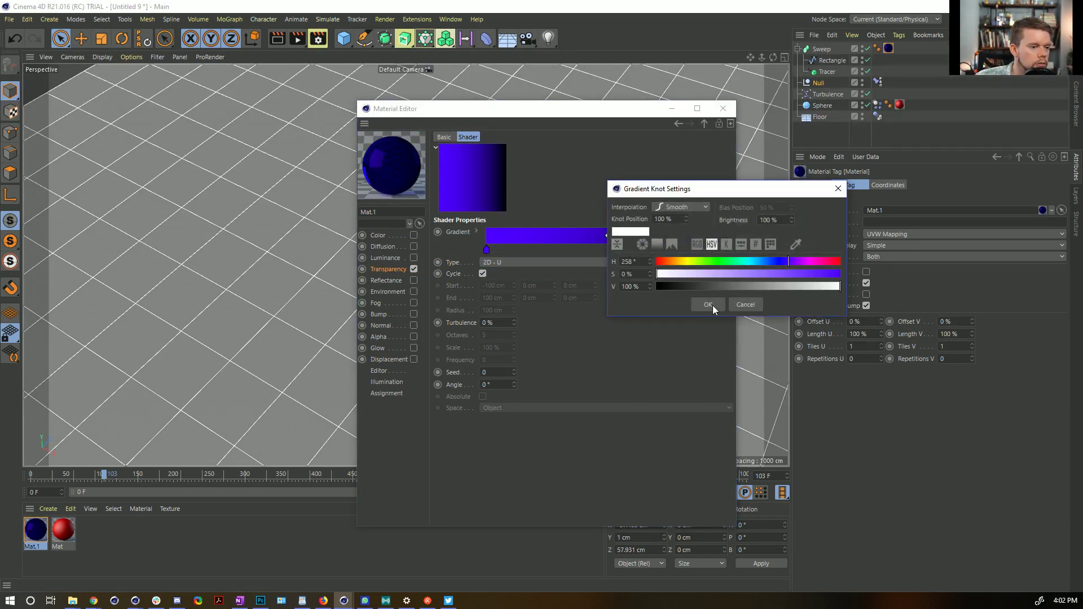
click(707, 305)
Close the material editor, render the viewport and advance the simulation to about frame 123 to examine the trail.
click(730, 123)
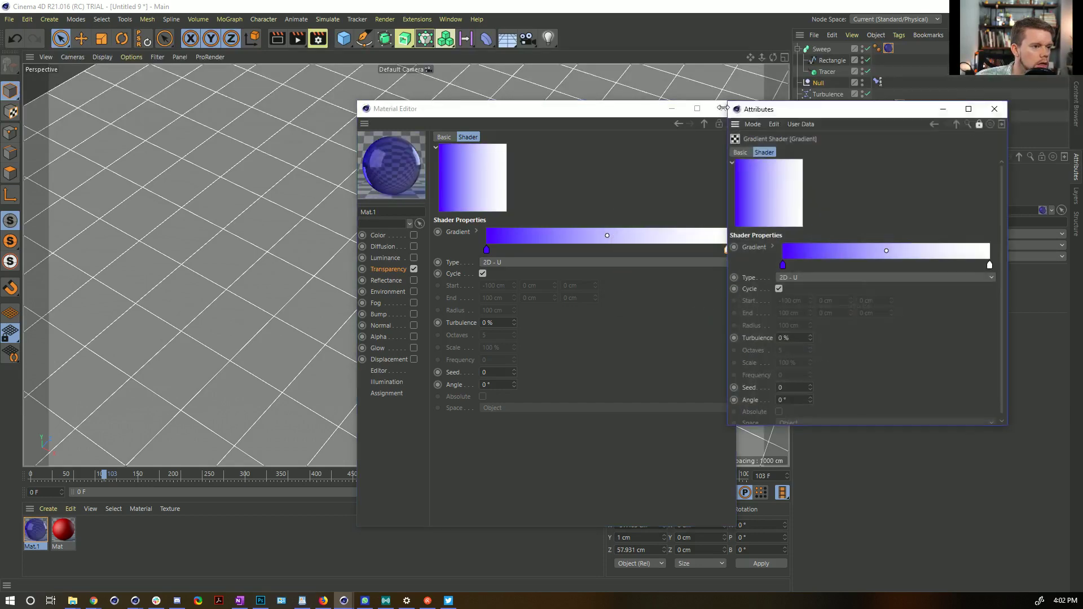
click(1000, 114)
click(723, 108)
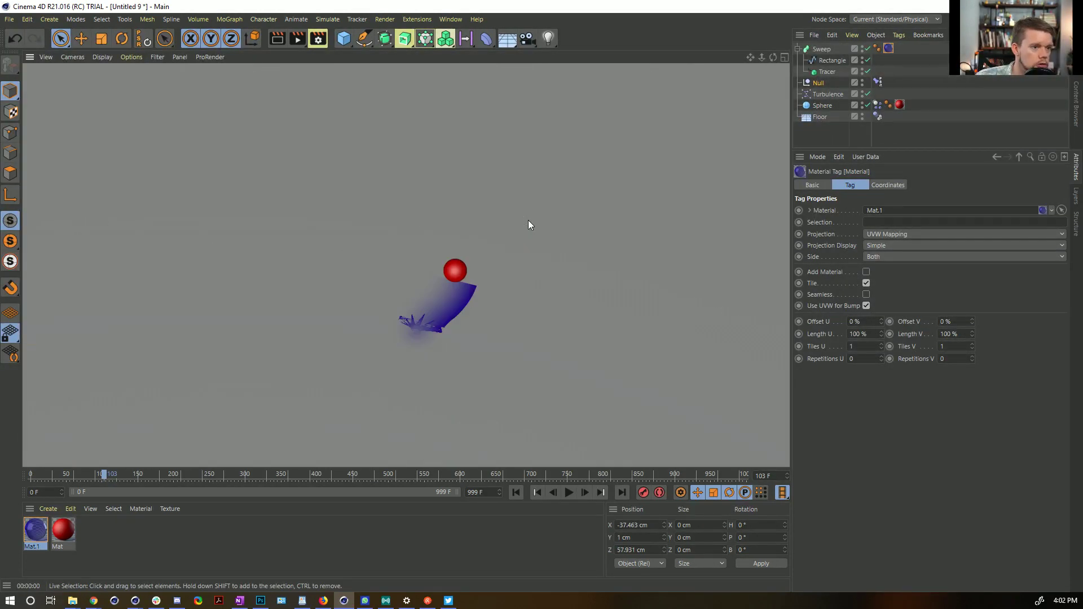
click(569, 492)
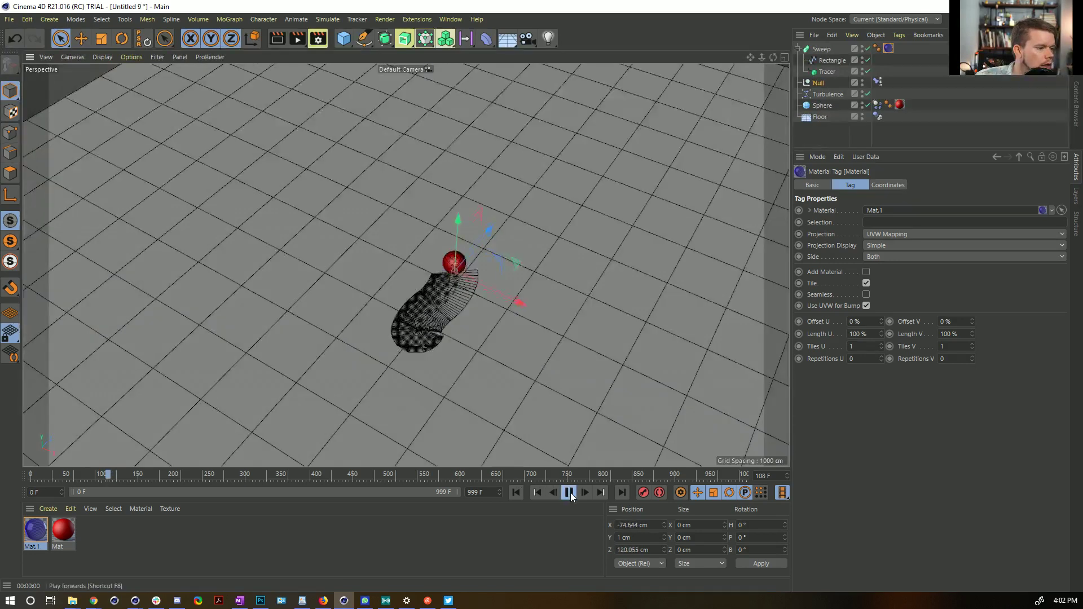
click(567, 493)
Set the trail material's transparency gradient type to 2D - V and move the material editor clear of the trail.
click(35, 526)
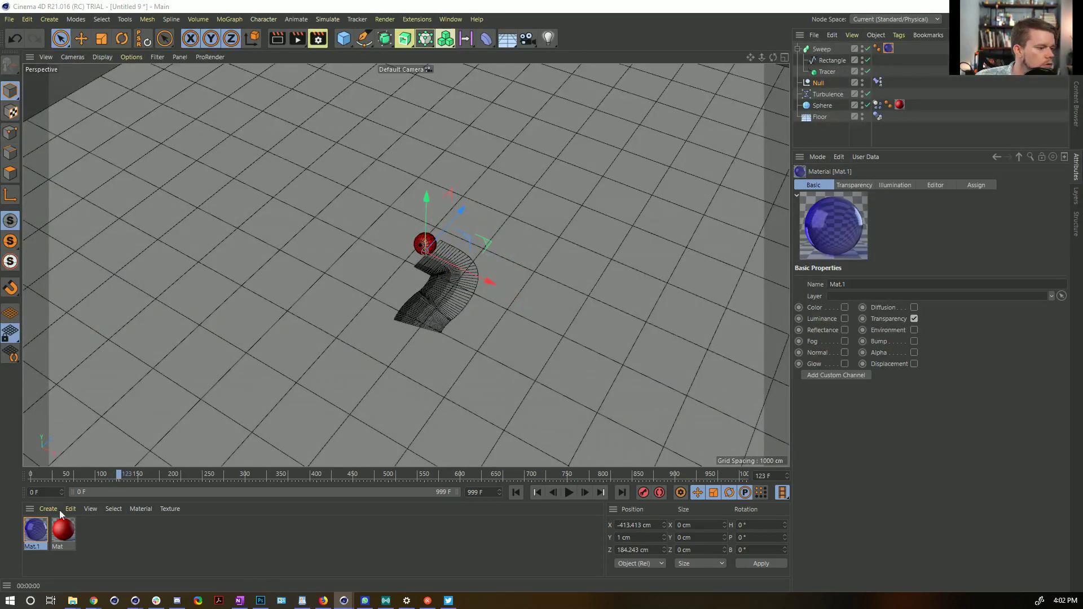
double_click(35, 529)
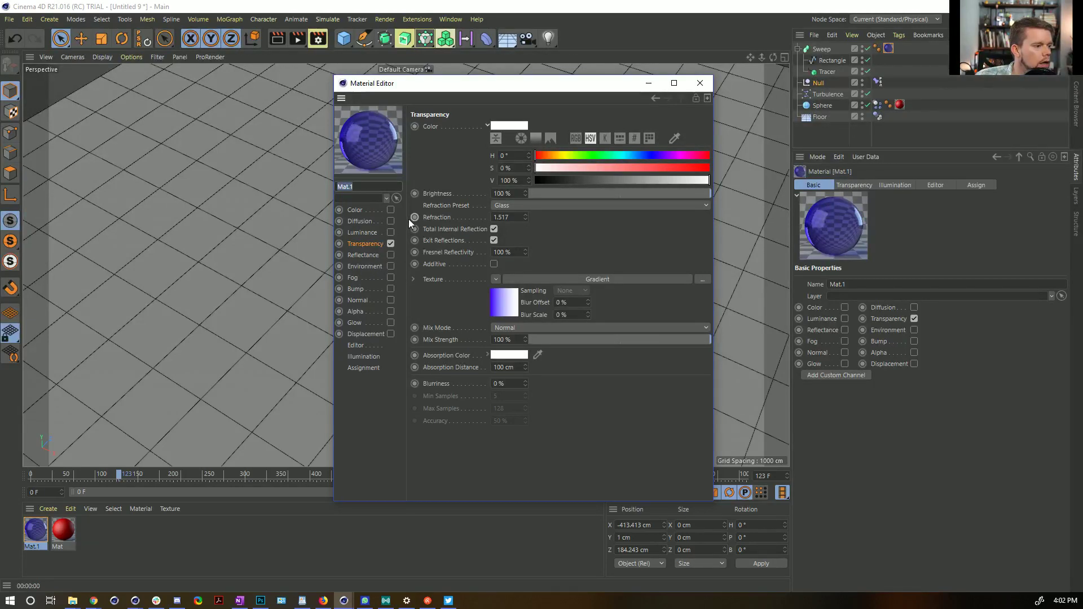
click(513, 301)
click(506, 238)
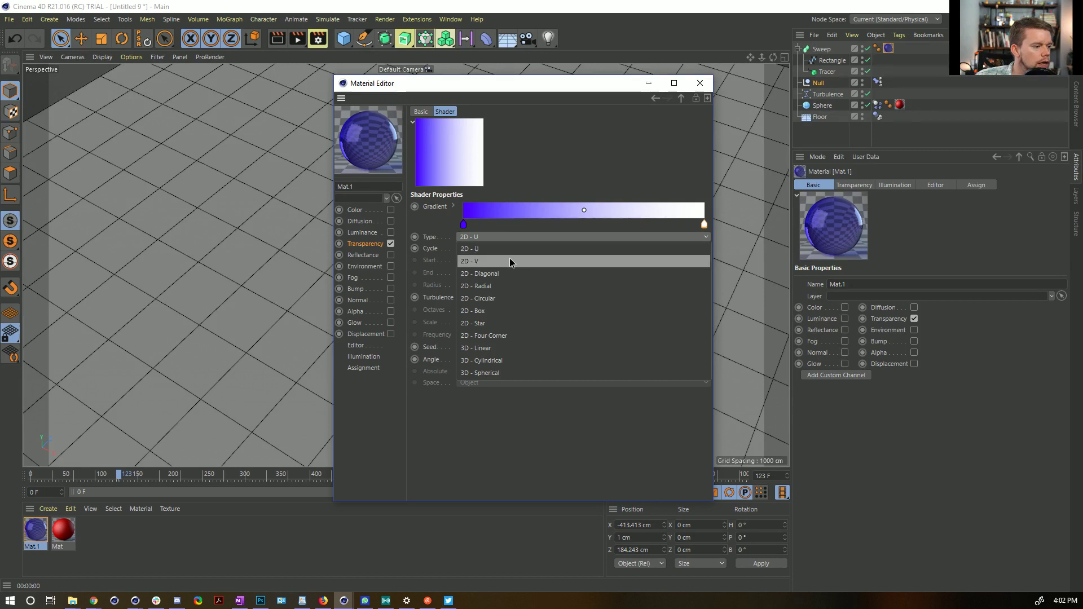
click(509, 258)
drag(534, 86, 826, 151)
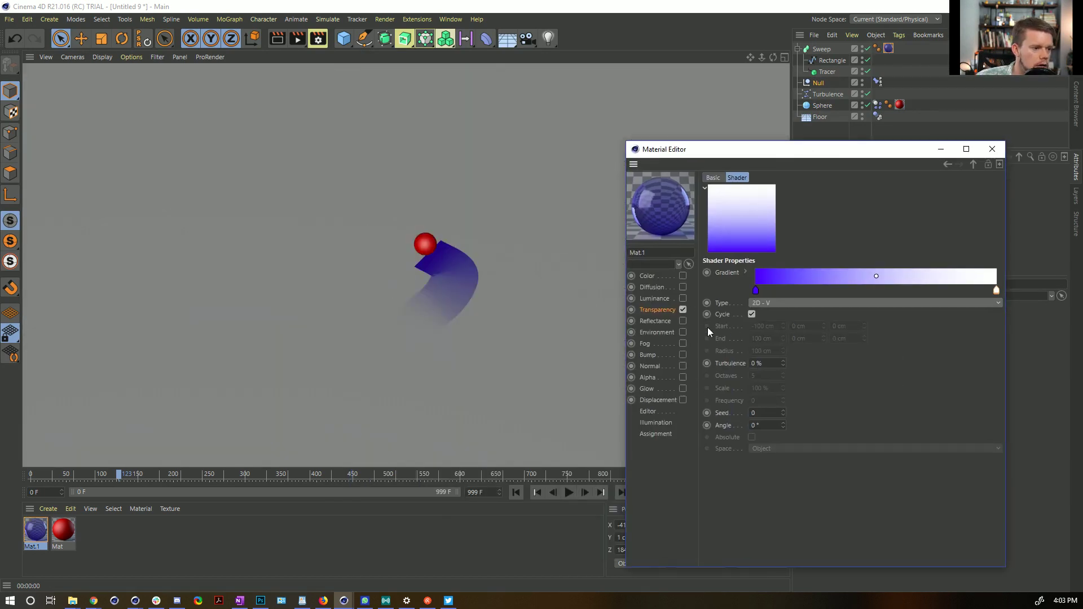
Enable Luminance on the trail material with a fully saturated blue color and close the material editor.
click(682, 298)
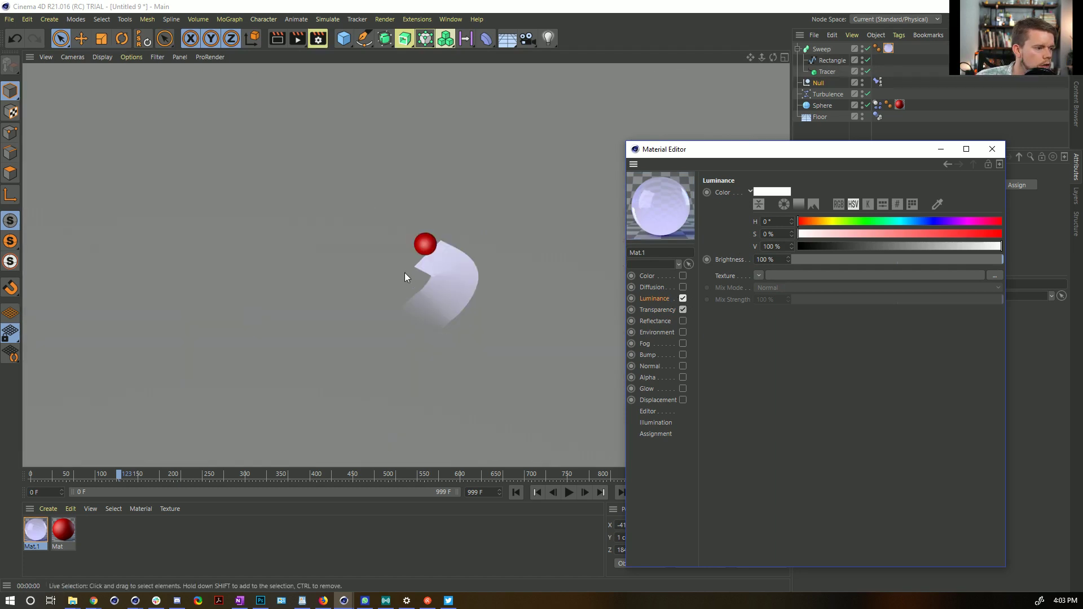
click(935, 220)
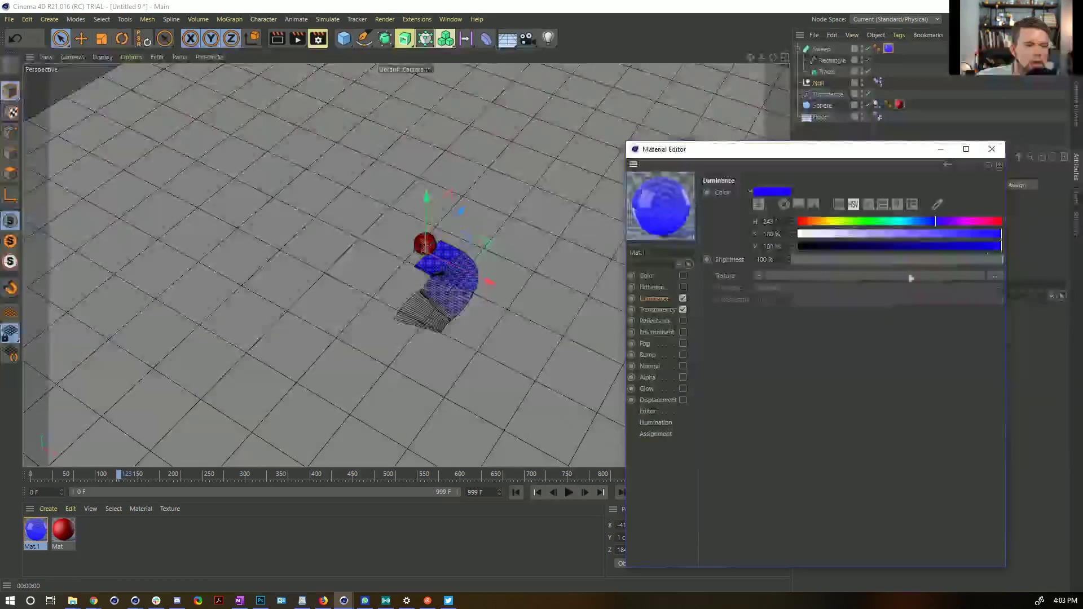
click(992, 149)
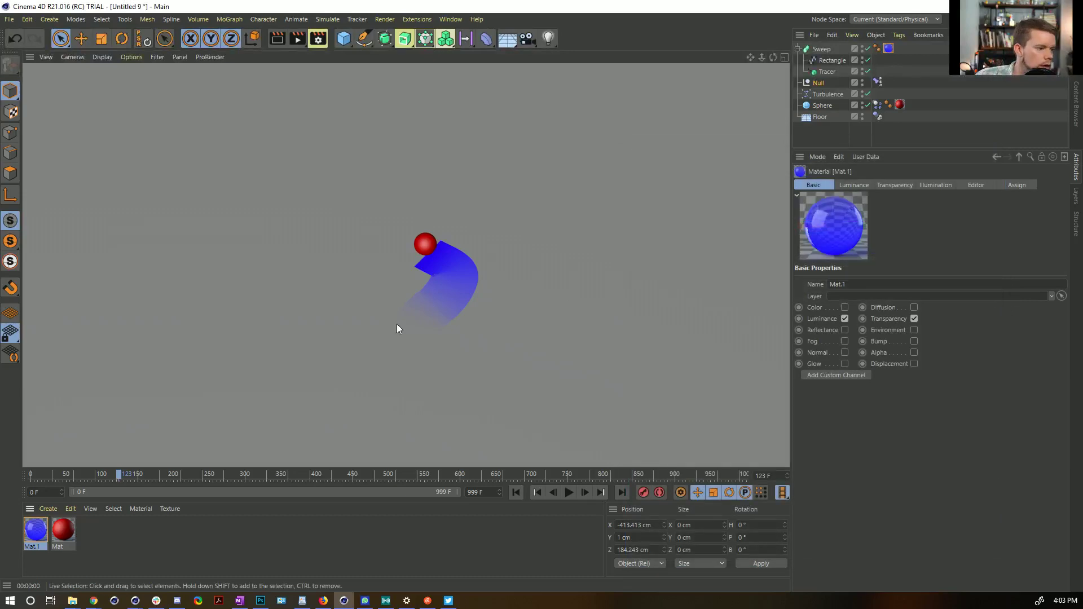
Play the simulation to about frame 190 and render the viewport to examine the fading blue trail.
click(450, 276)
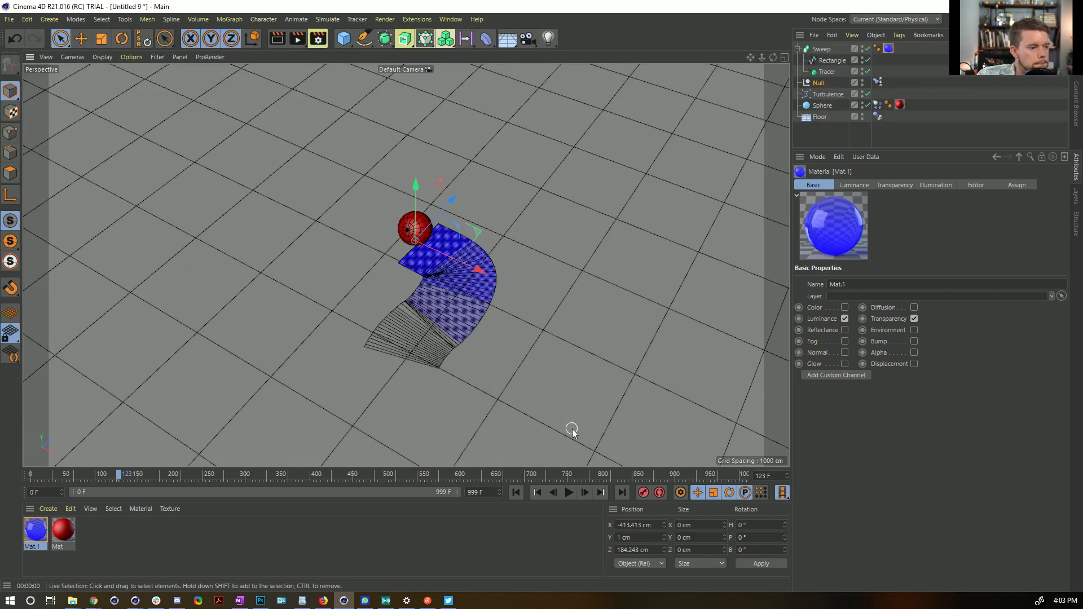
click(569, 492)
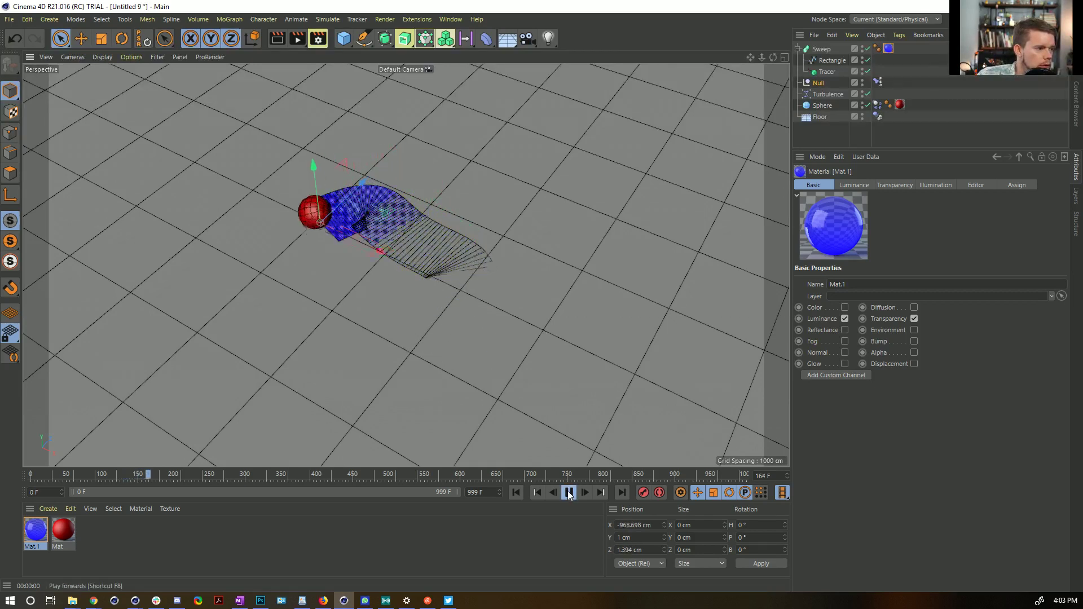
key(F8)
key(ctrl+r)
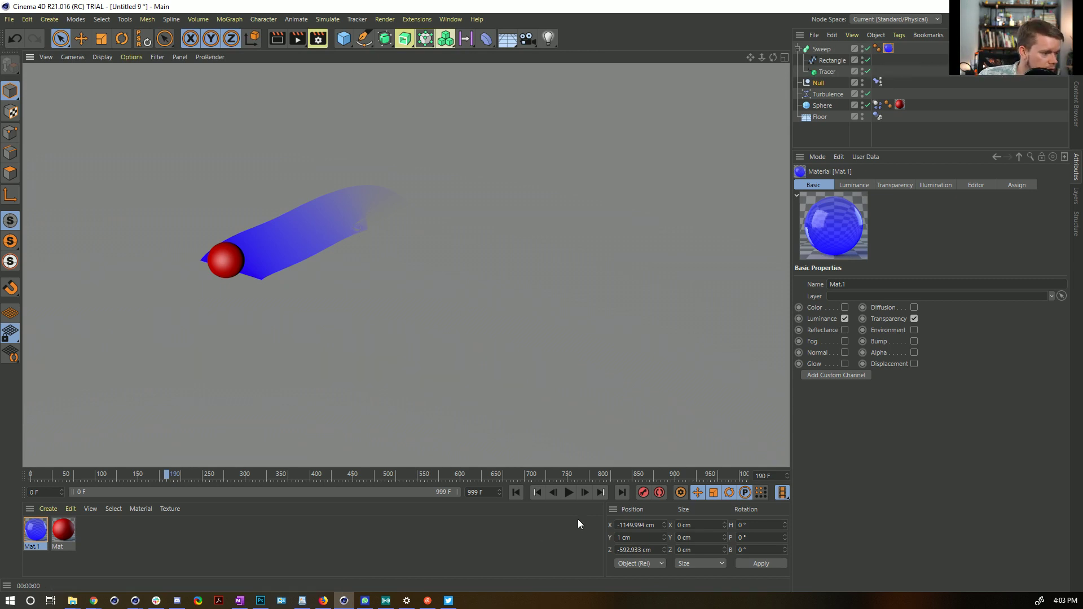
Scale the Rectangle profile down to a width of about 218 cm to narrow the trail.
click(825, 58)
key(t)
drag(583, 184, 441, 276)
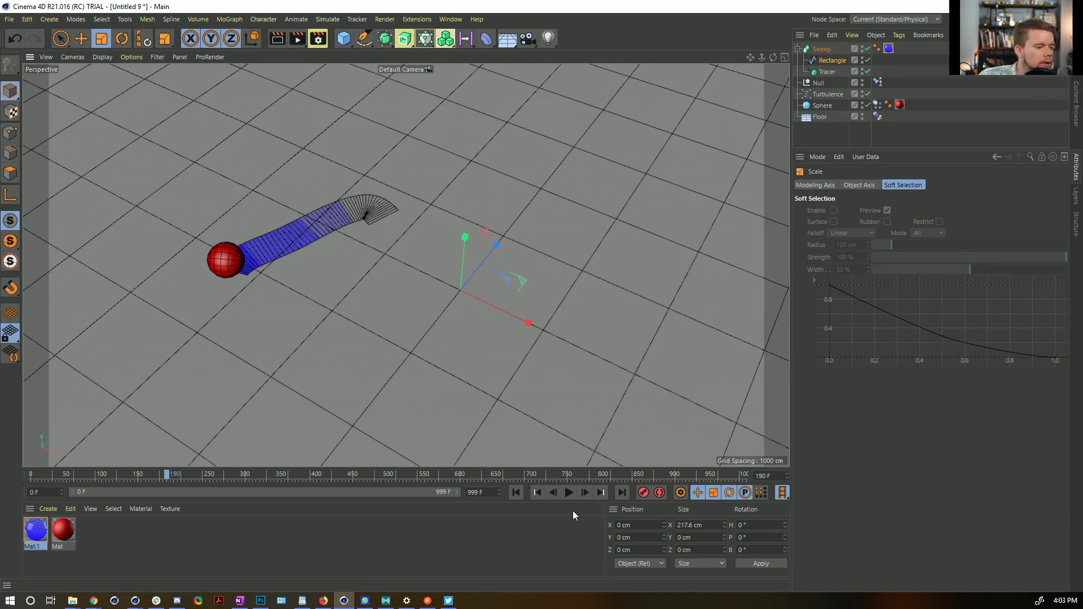
Replay the simulation from the first frame, with a viewport render on the way, to examine the narrower trail.
click(515, 492)
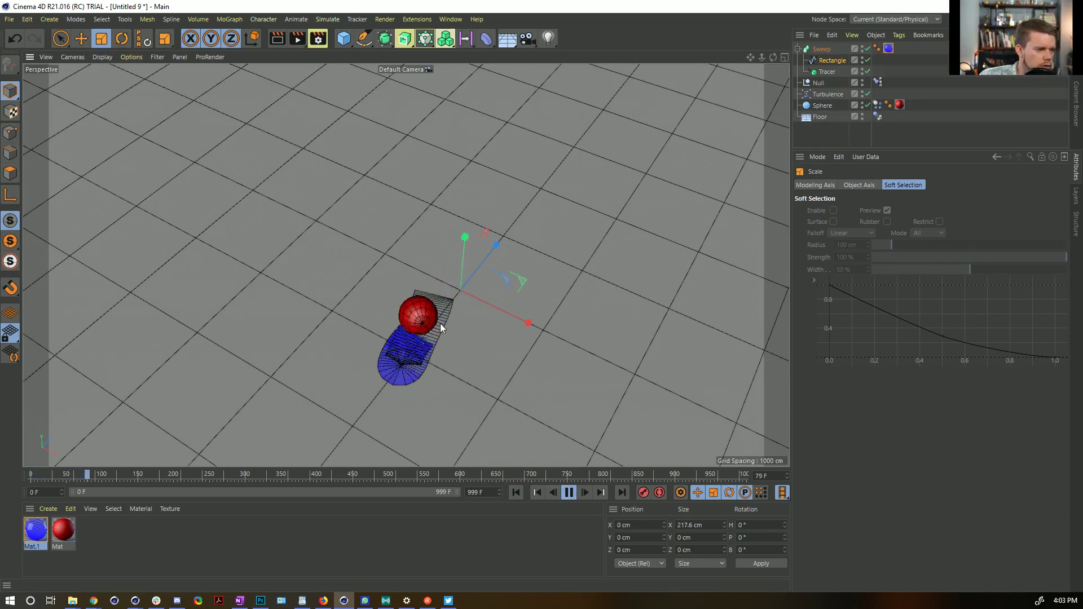
key(ctrl+r)
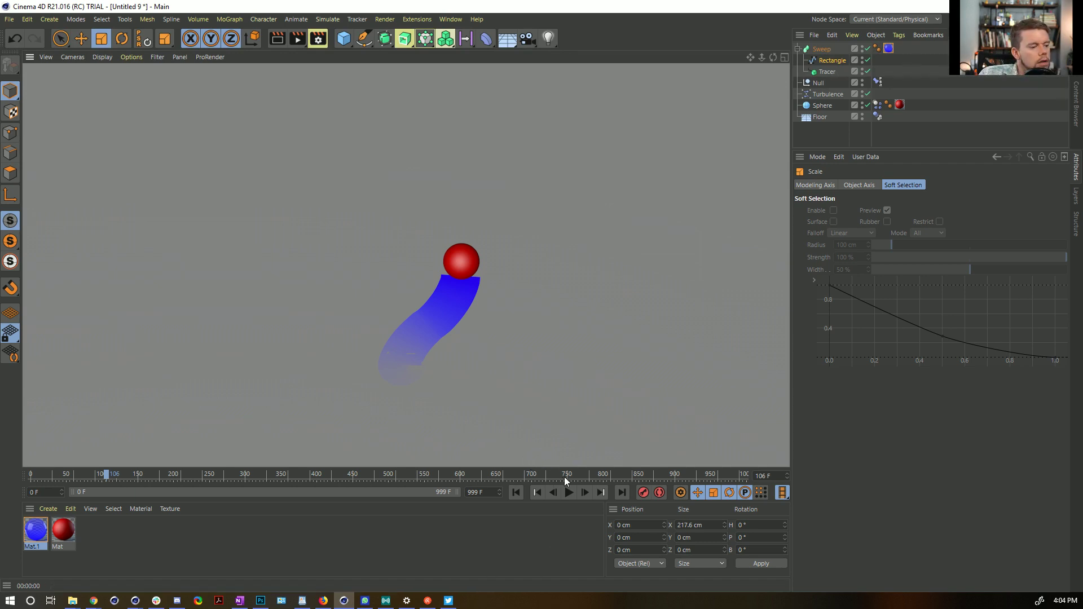
click(568, 492)
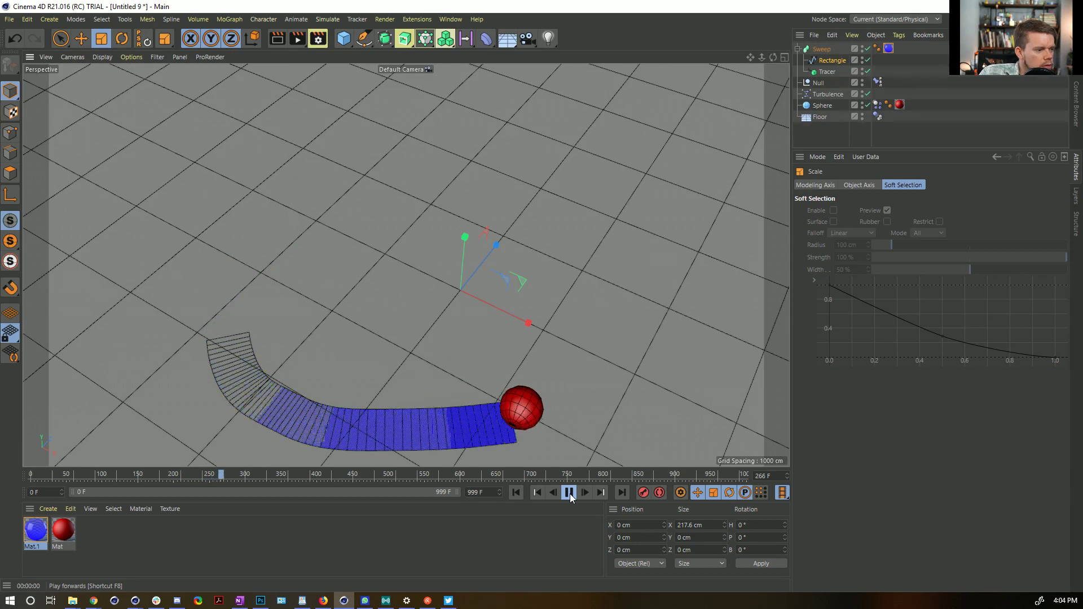
click(568, 492)
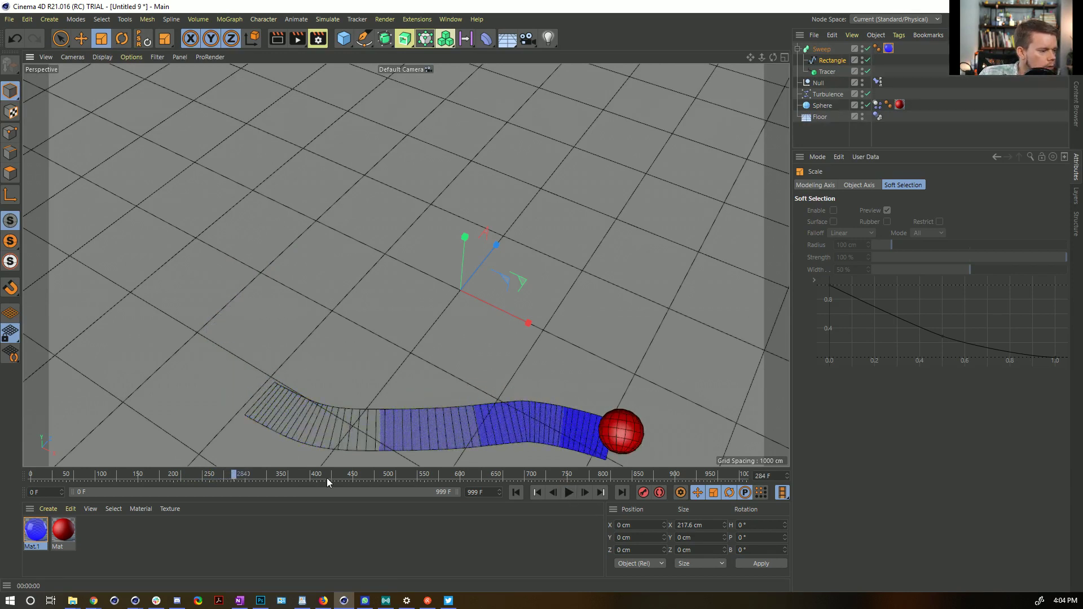
Create a Hair material and assign it to the Tracer, removing the unneeded default material.
double_click(126, 544)
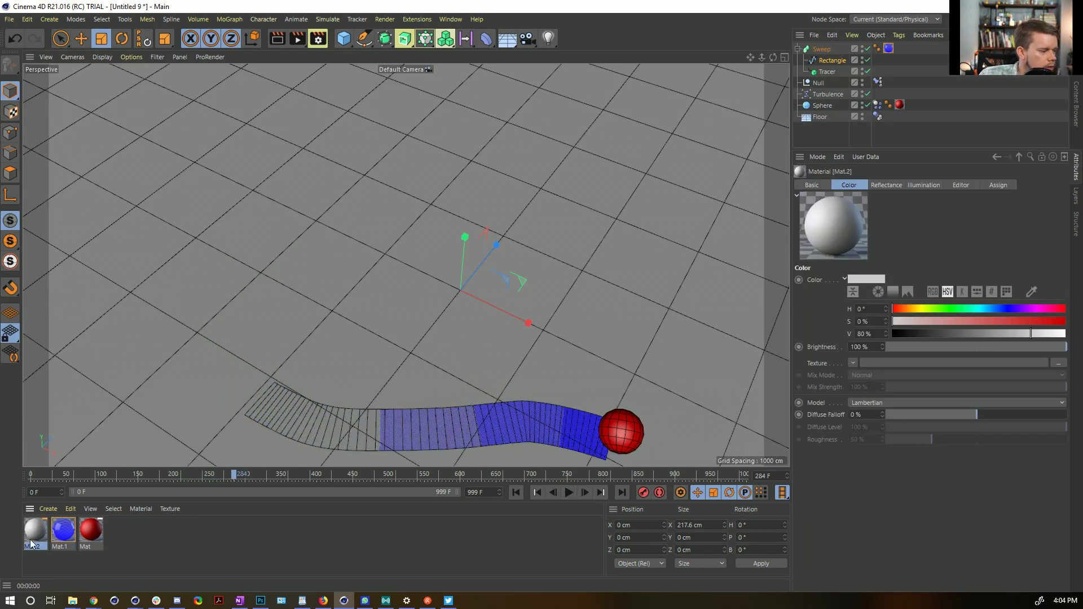
key(Delete)
click(49, 509)
mouse_move(80, 409)
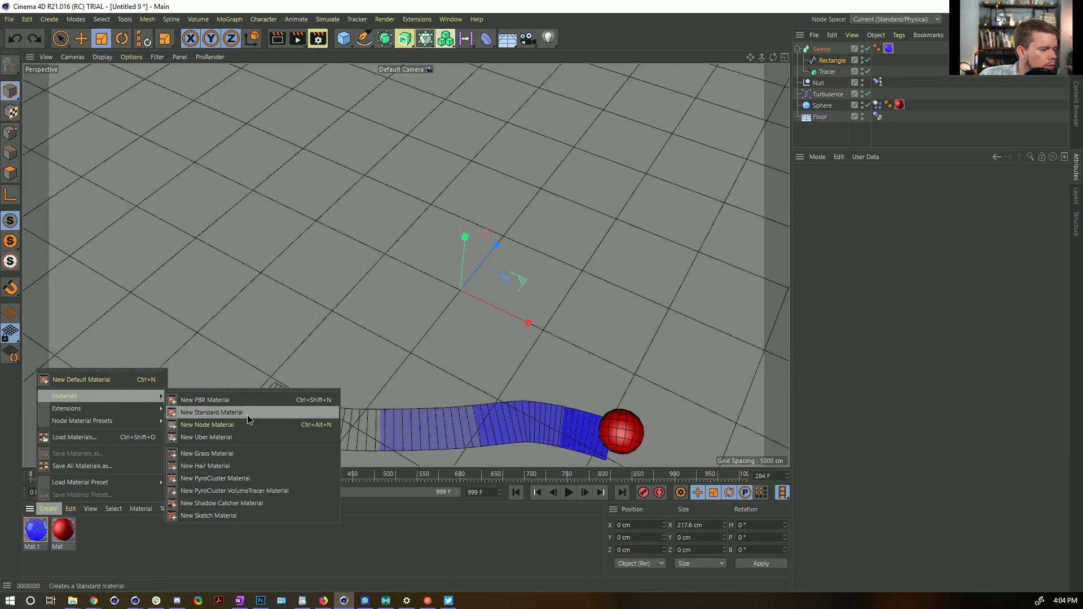
click(248, 460)
drag(40, 530, 828, 72)
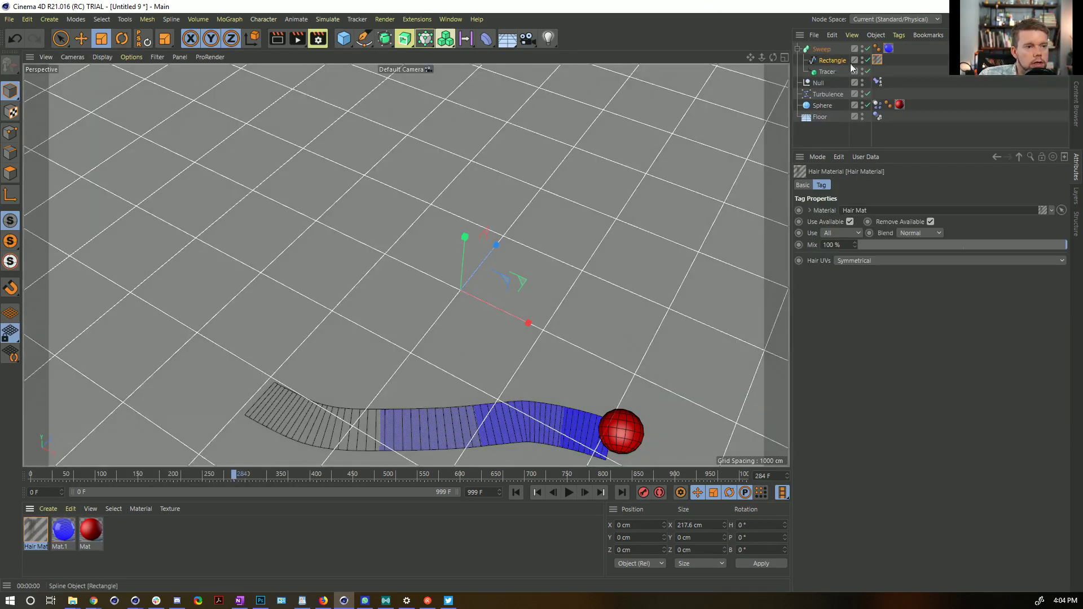
Disable the Sweep and render the viewport to check the hair-shaded Tracer line.
click(867, 49)
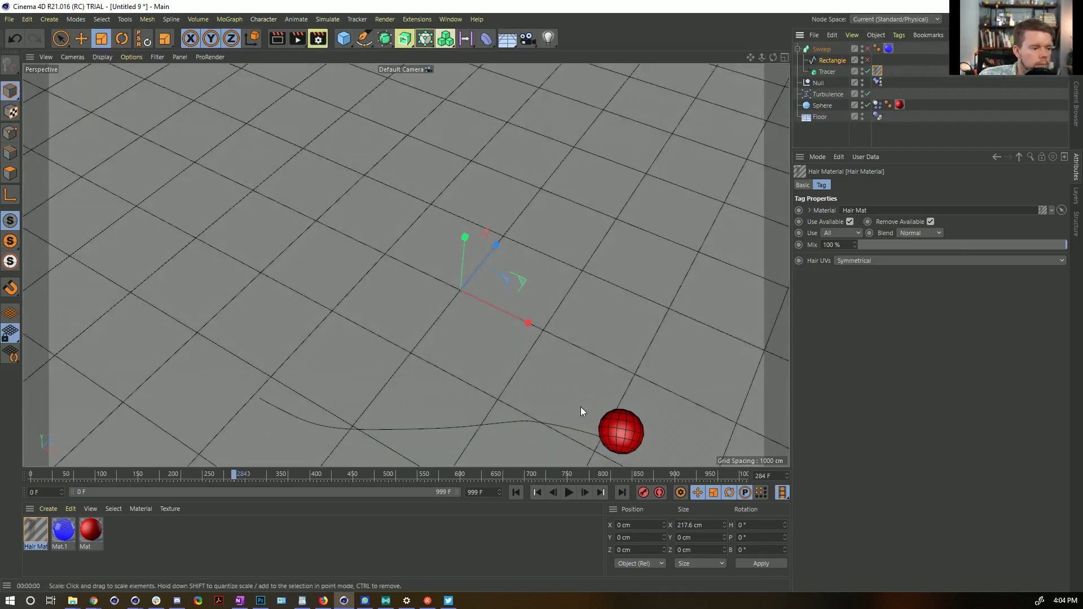
key(ctrl+r)
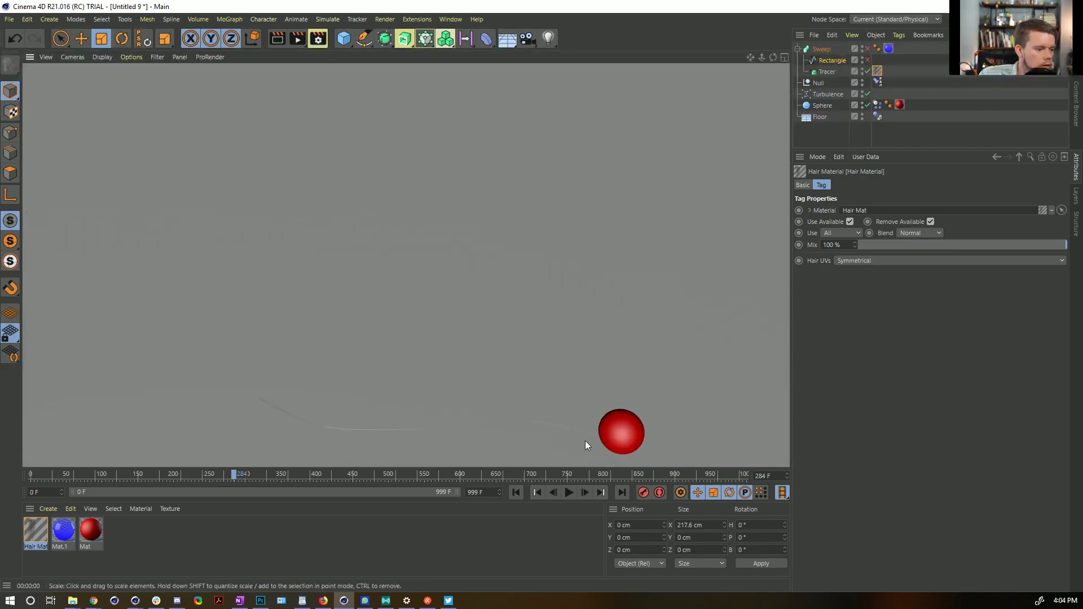
Set the hair material's root and tip Thickness to 10 cm, moving its editor clear of the trail.
click(33, 531)
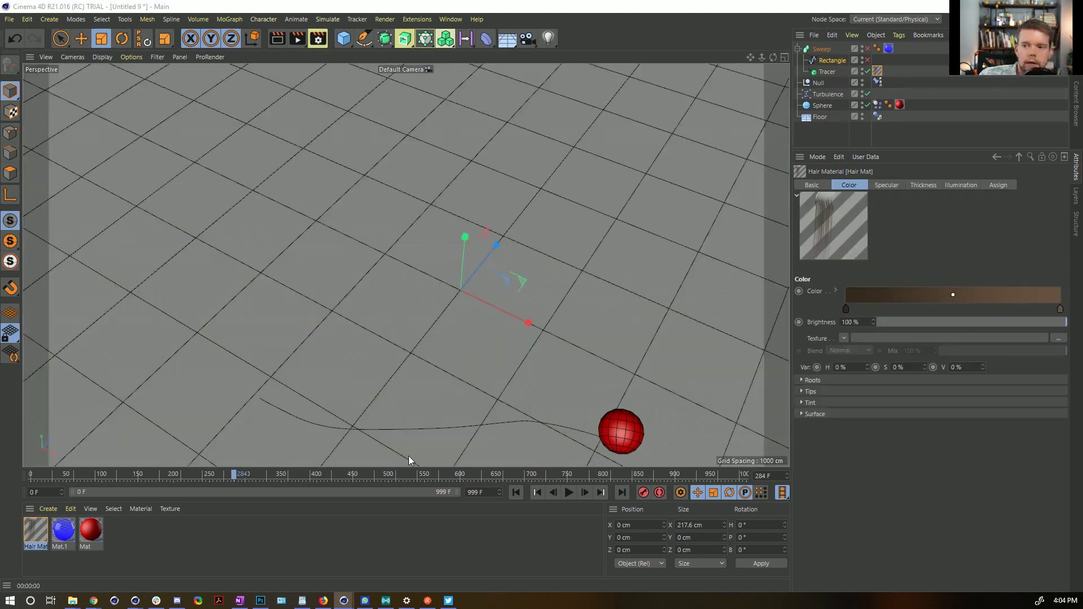
drag(1082, 72, 608, 72)
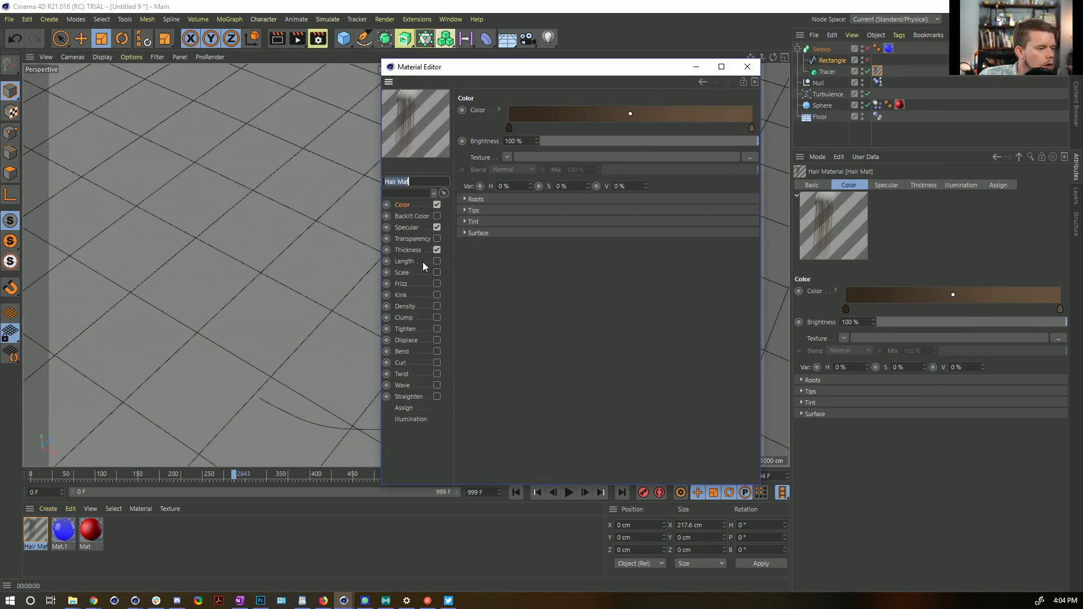
click(424, 250)
double_click(510, 111)
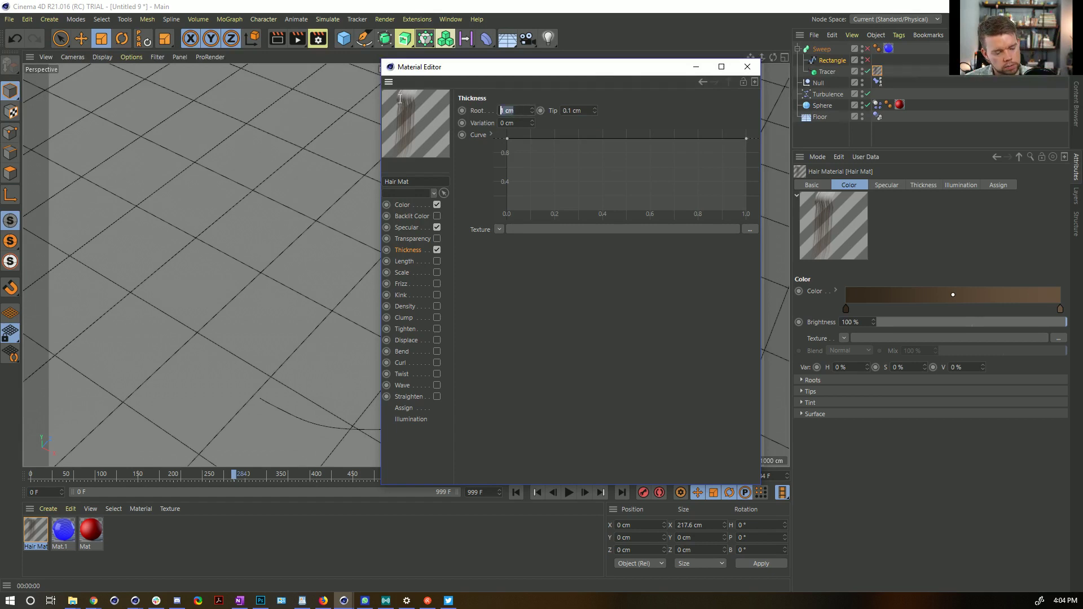
text(10)
key(Tab)
text(10)
key(Return)
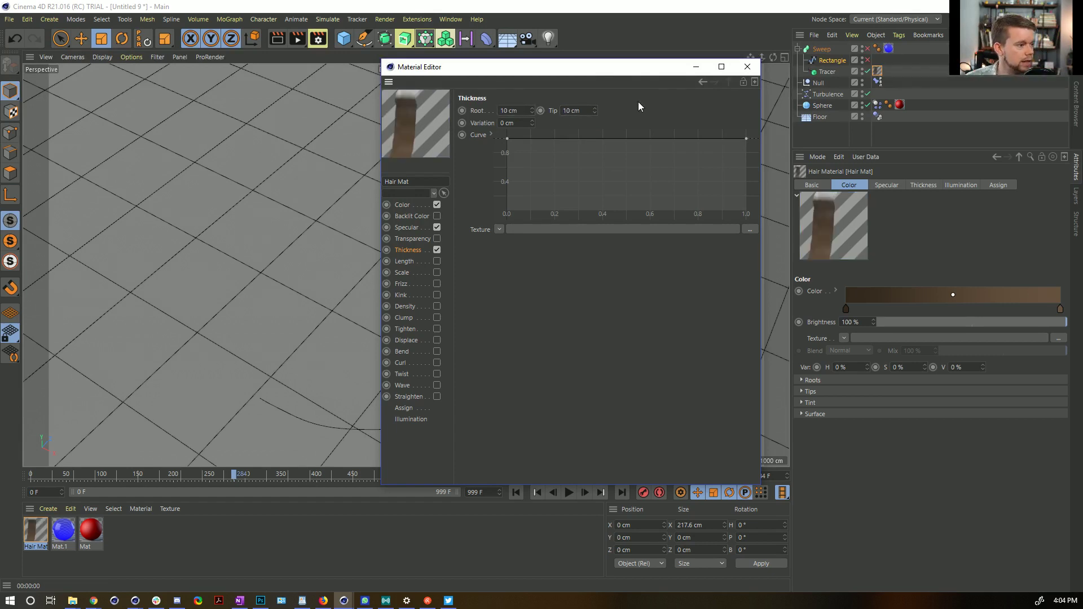
drag(635, 66, 898, 69)
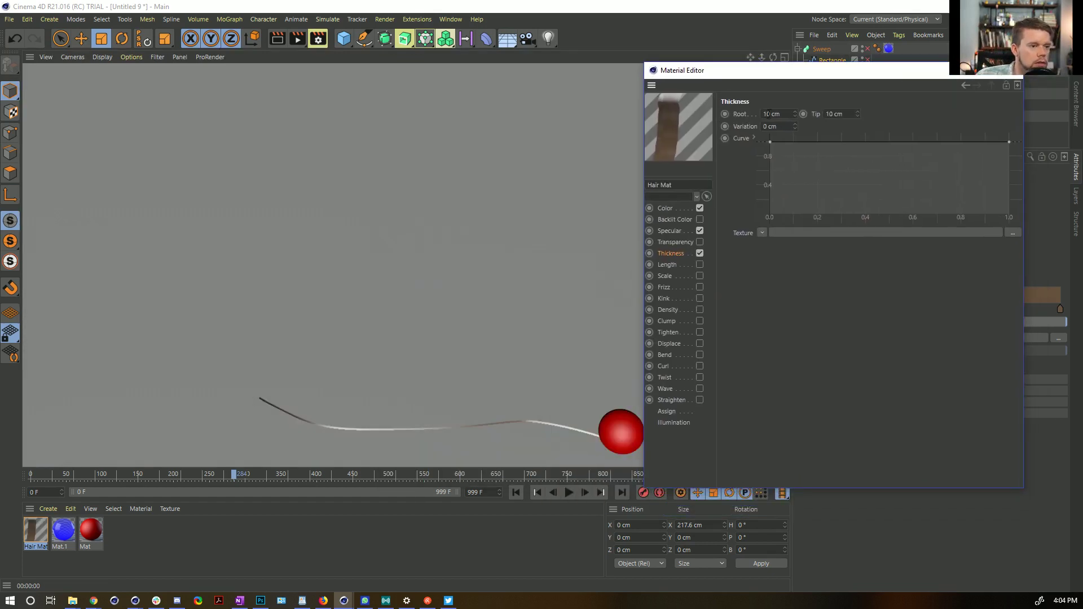
Increase the hair material's Thickness to 100 cm at both root and tip.
click(767, 114)
text(0)
click(828, 114)
text(0)
key(Return)
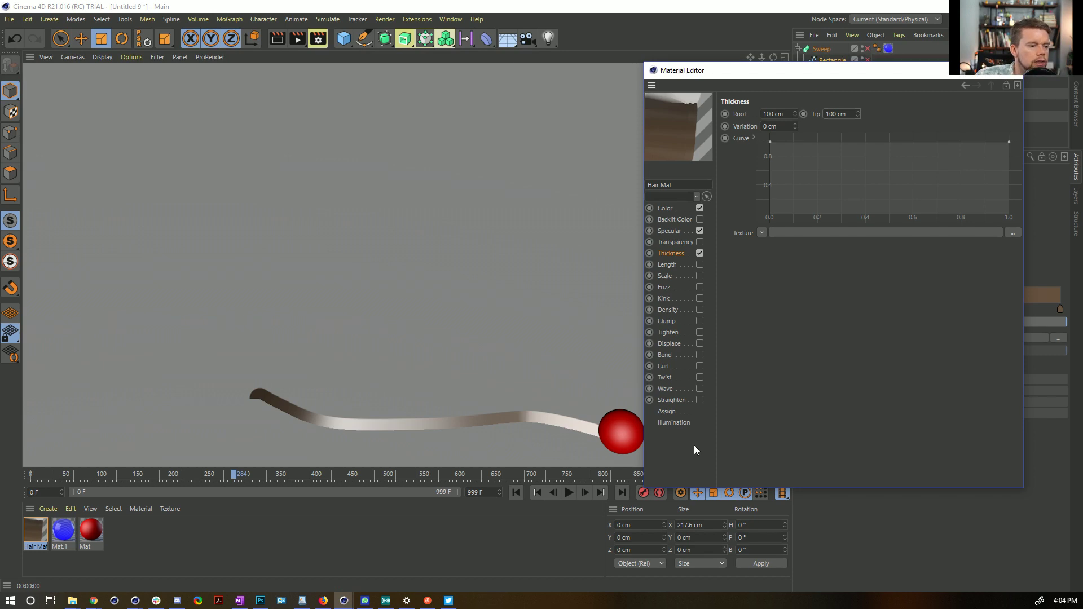
Set the hair material's Roughness and all four shadow values in Illumination to 0%, and render the viewport.
click(679, 421)
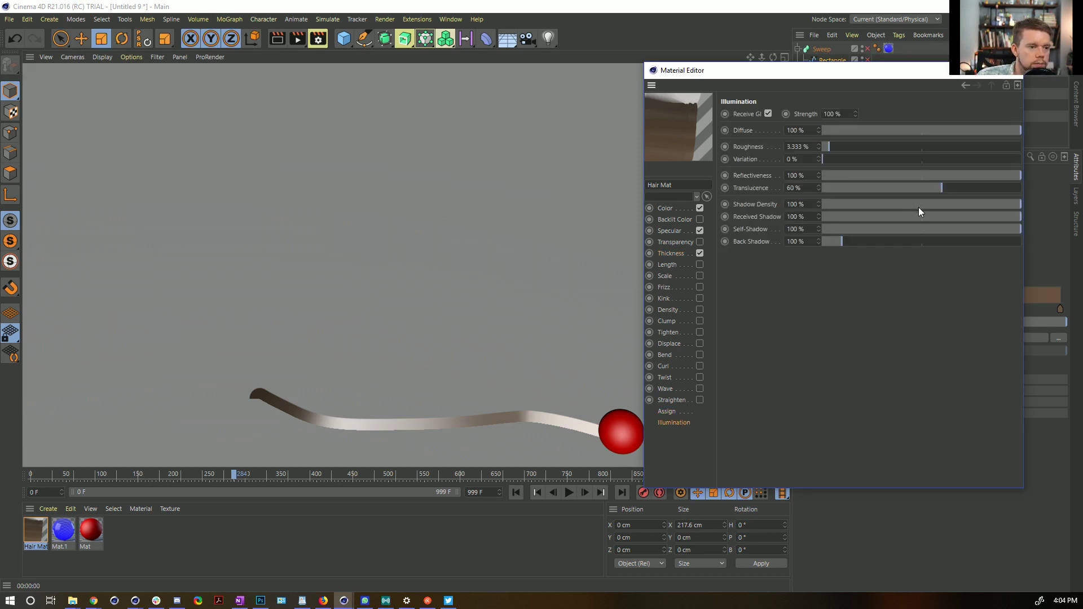
drag(915, 205, 822, 205)
drag(919, 217, 822, 217)
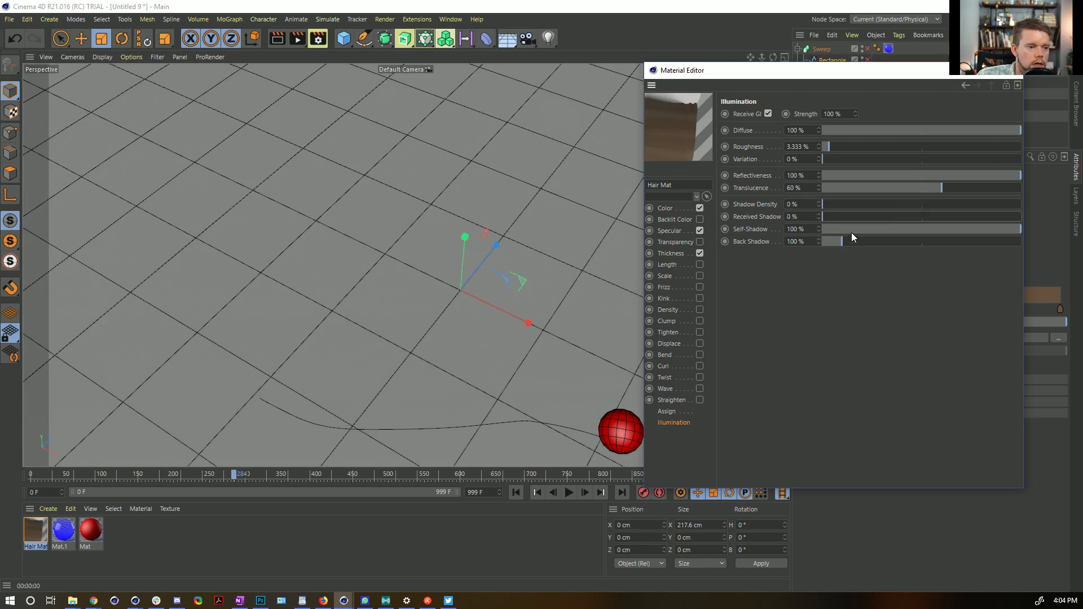
drag(891, 229, 764, 241)
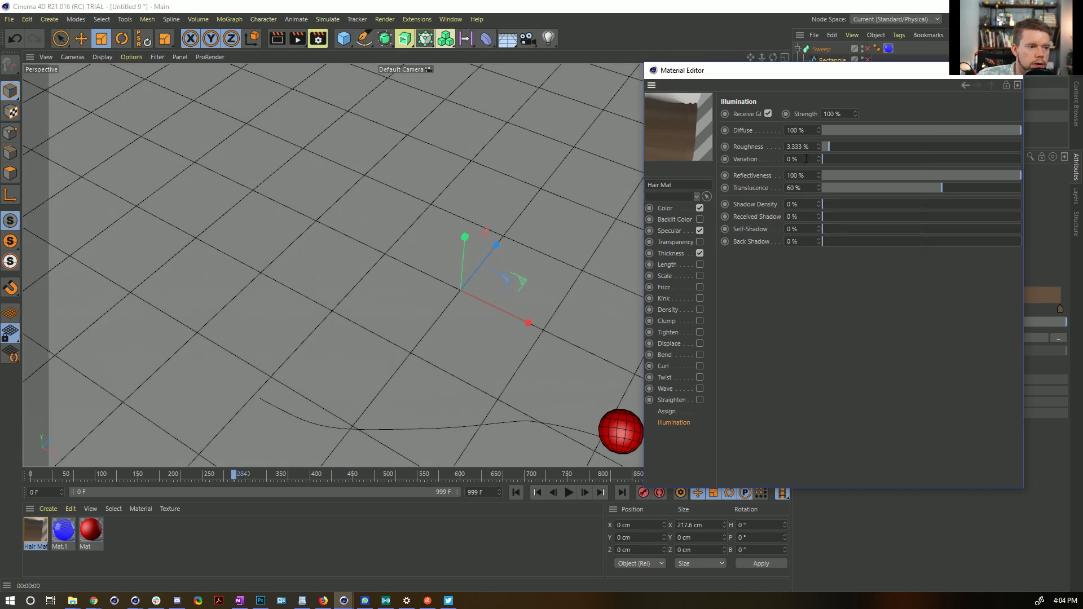
drag(839, 148, 771, 150)
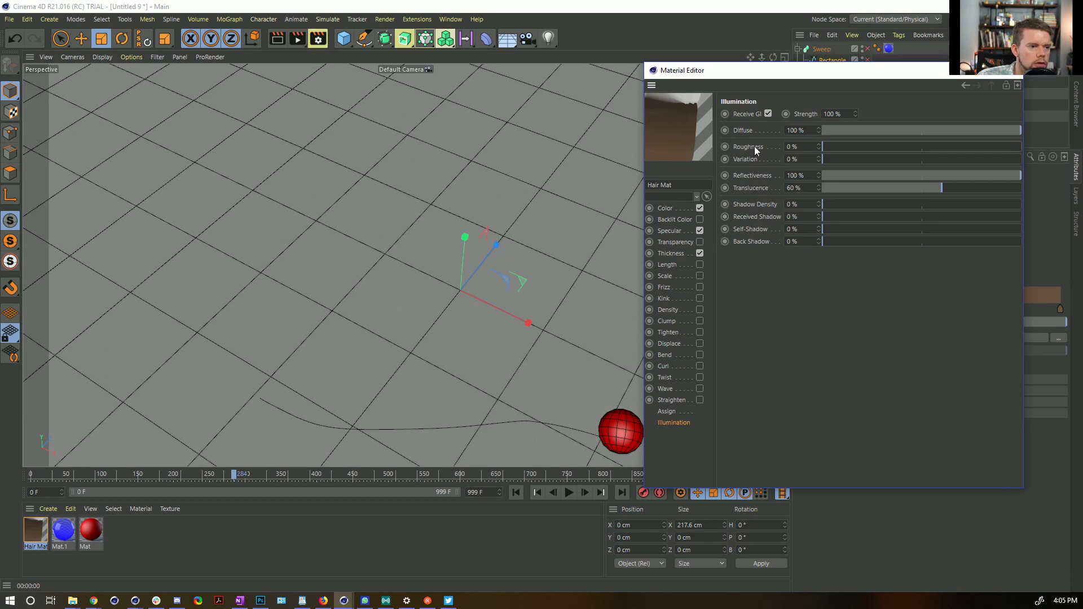
key(ctrl+r)
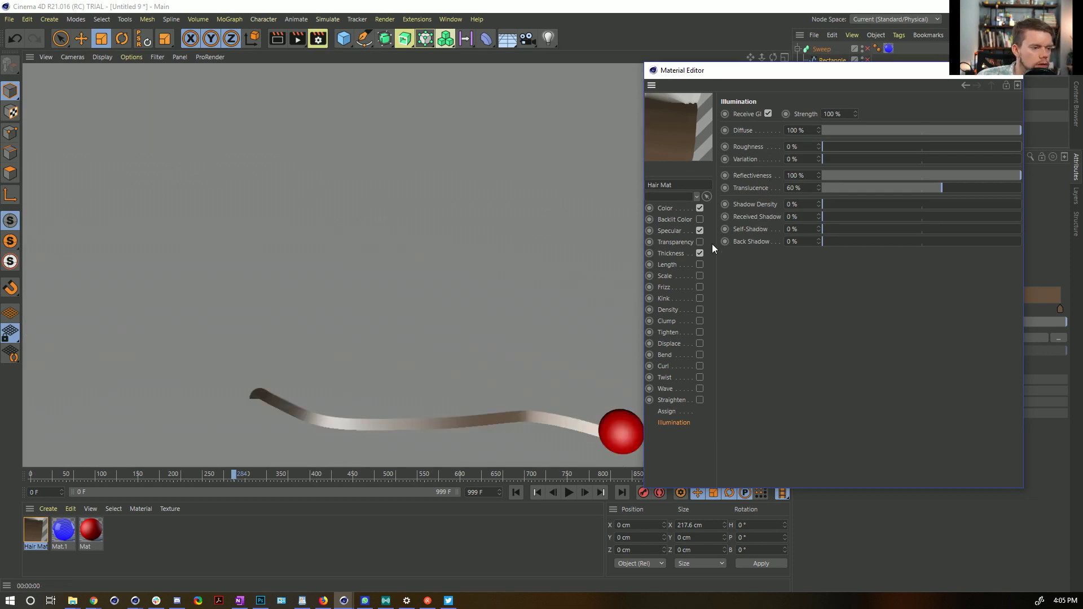
Try the hair material with Specular and Thickness disabled and Transparency enabled using a black-to-white gradient, and render the viewport.
click(669, 206)
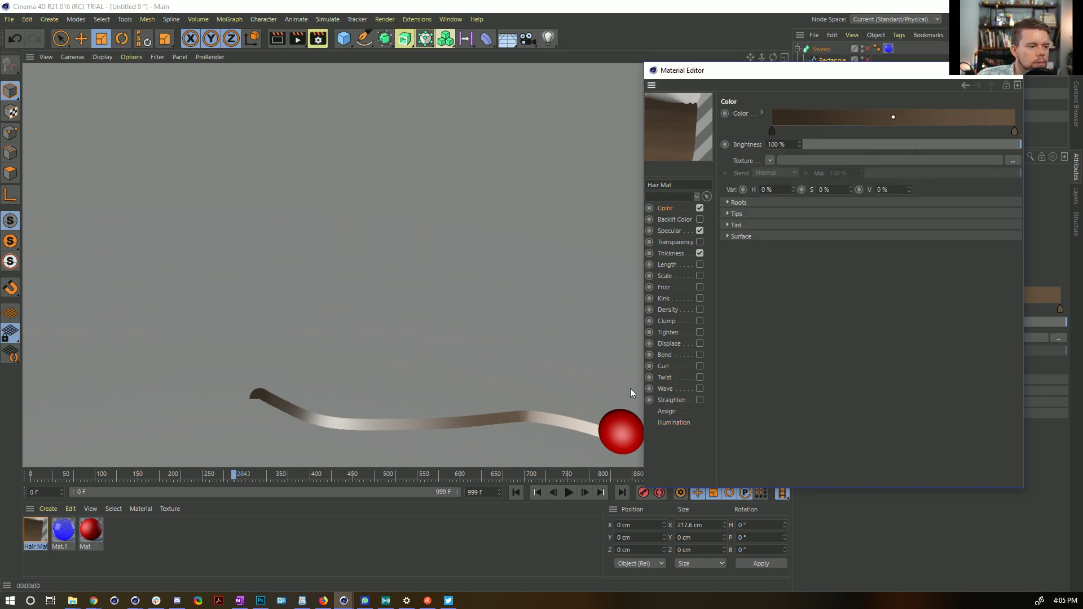
click(700, 230)
click(699, 253)
click(698, 242)
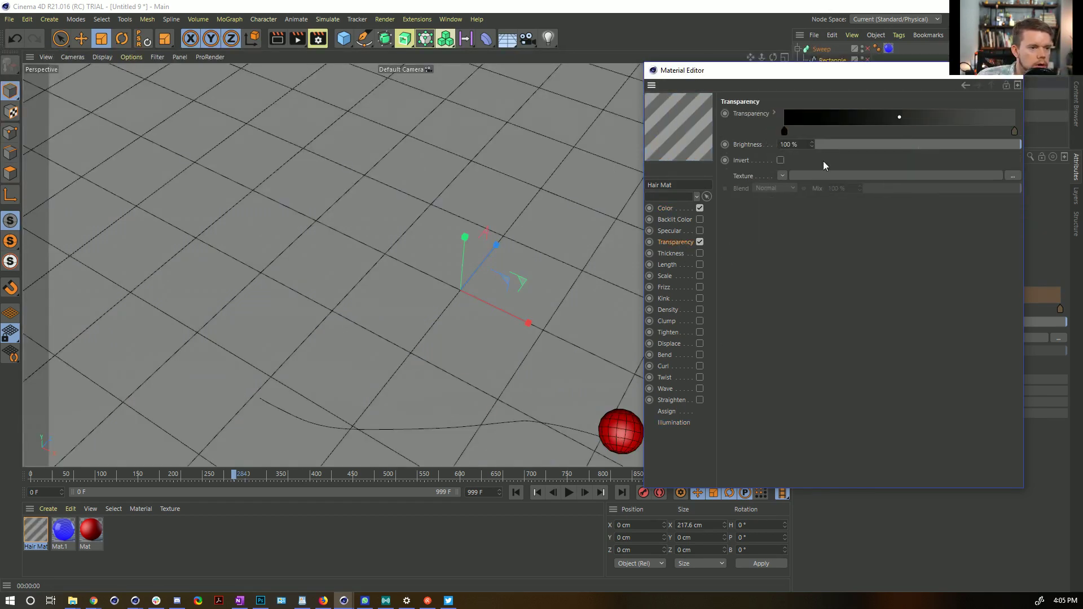
double_click(1014, 132)
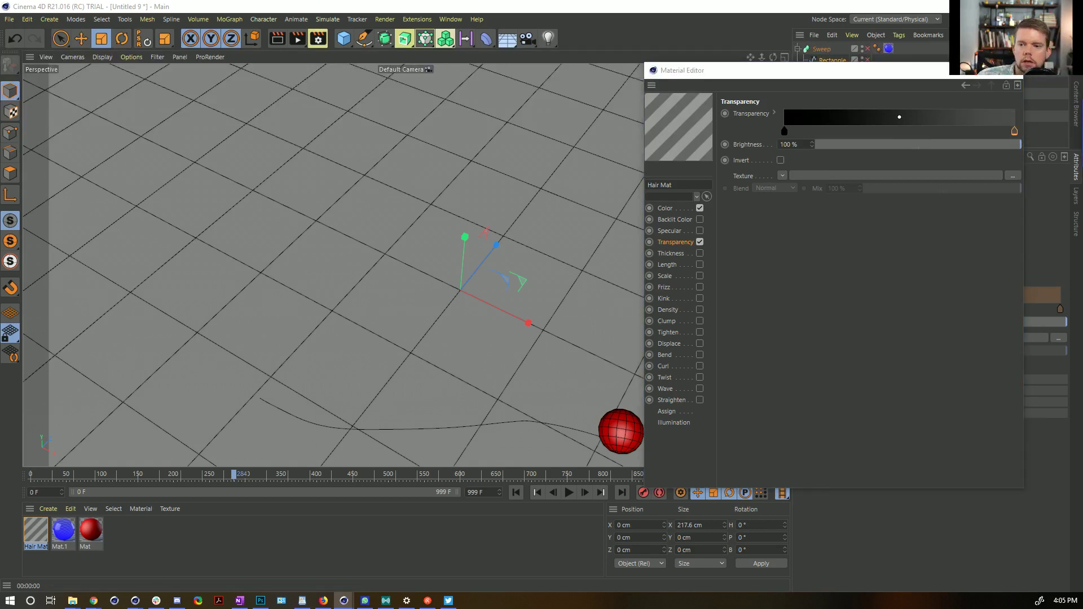
drag(1082, 117, 658, 79)
double_click(633, 132)
text(100)
click(550, 149)
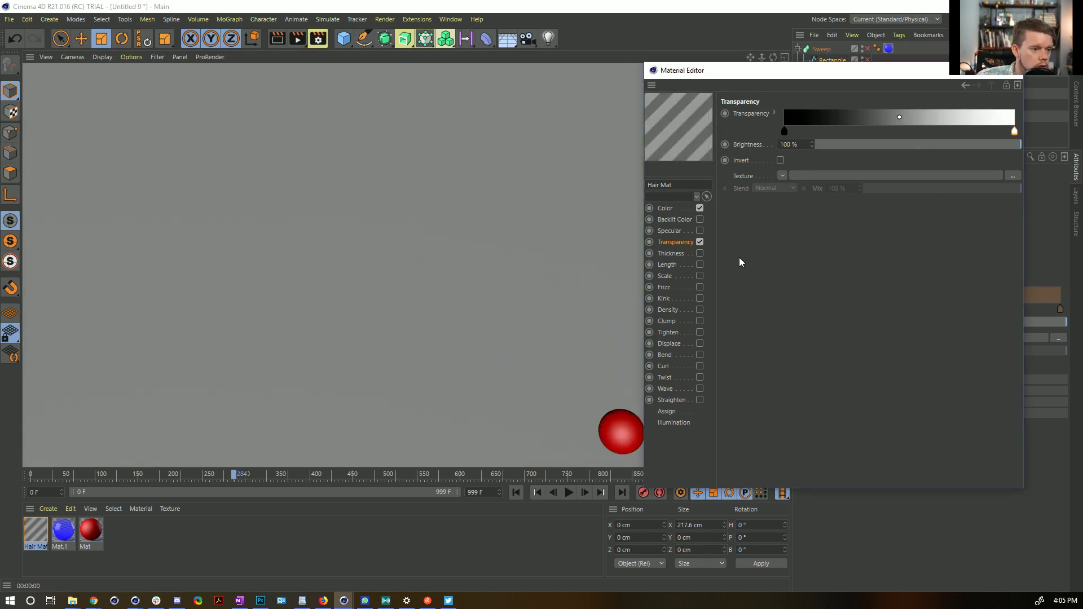
click(675, 206)
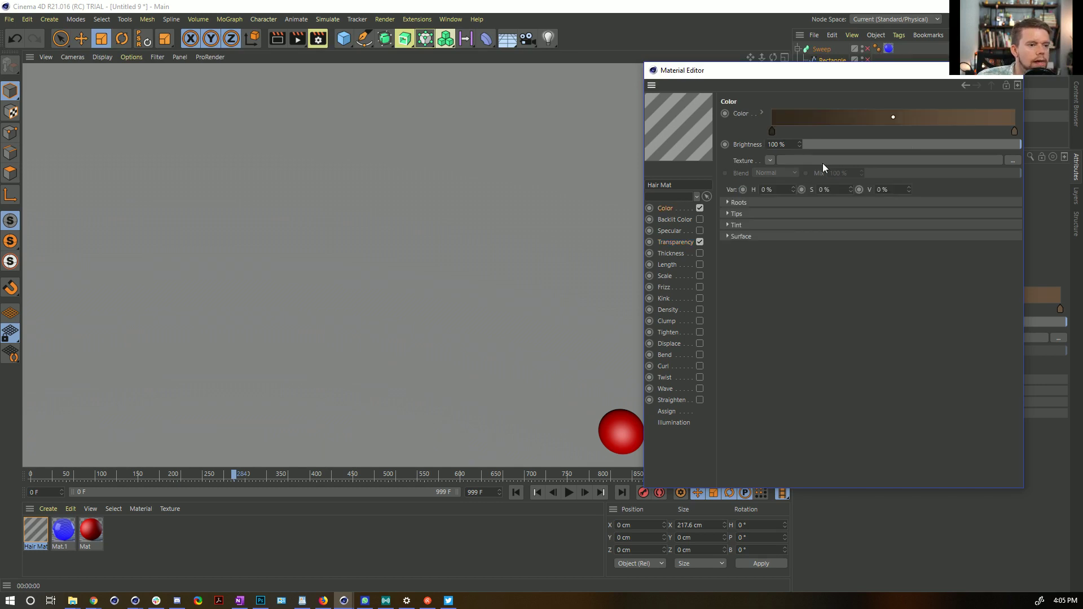
click(696, 230)
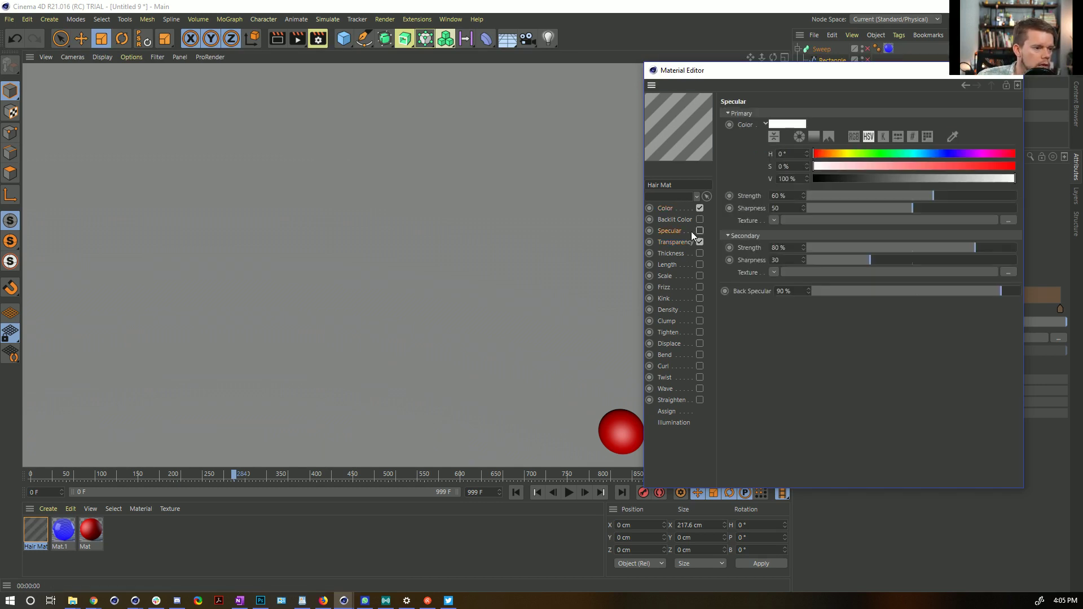
key(ctrl+r)
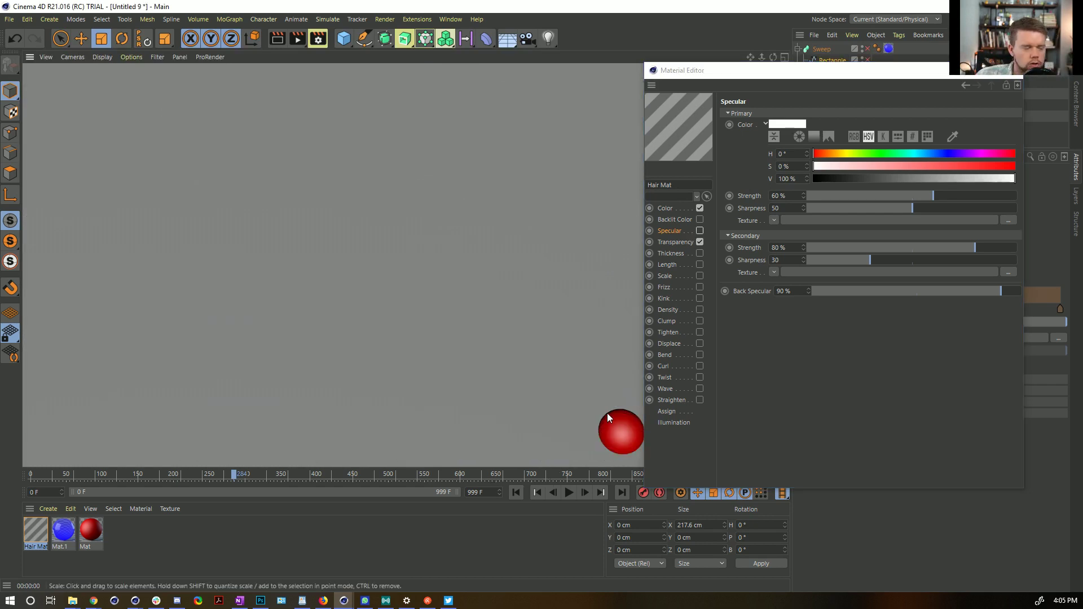
Undo the Transparency, Specular and Thickness changes on the hair material and render the viewport again.
key(ctrl+z)
key(ctrl+z)
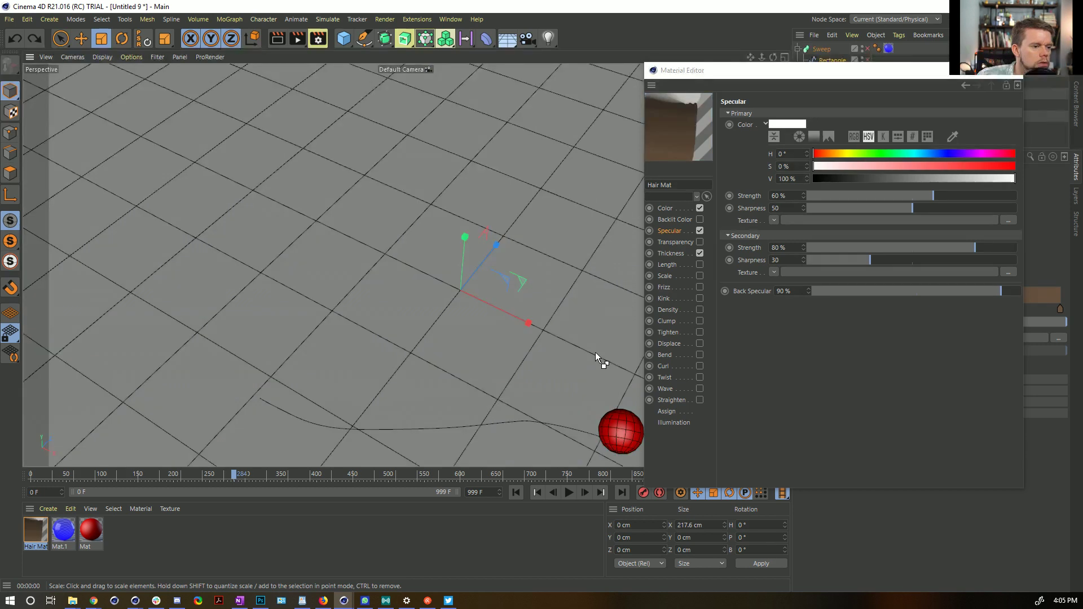
key(ctrl+r)
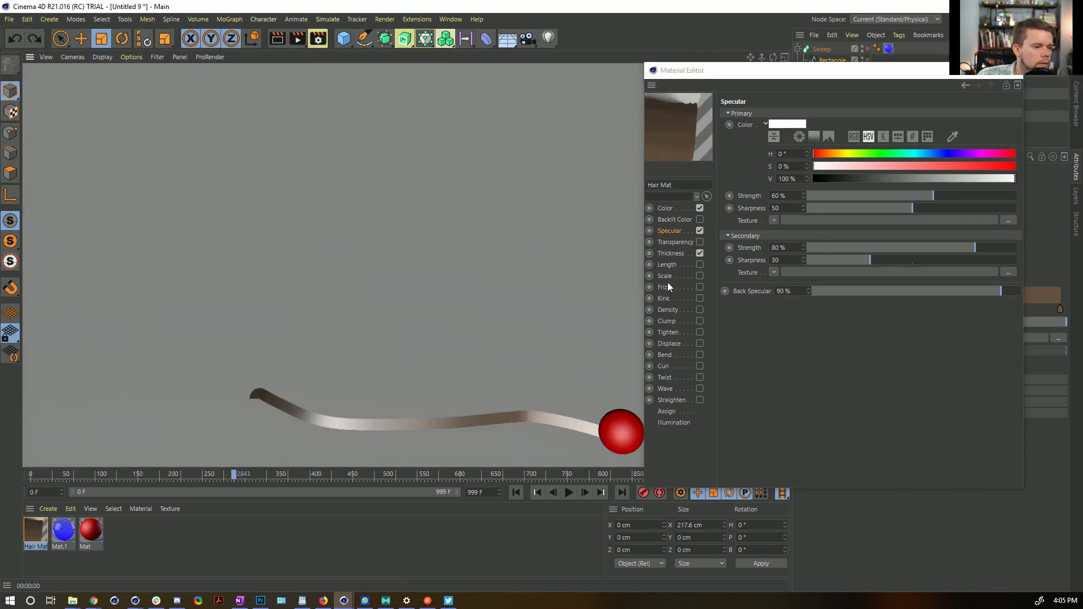
Disable Specular on the hair material and open its Illumination settings.
click(699, 231)
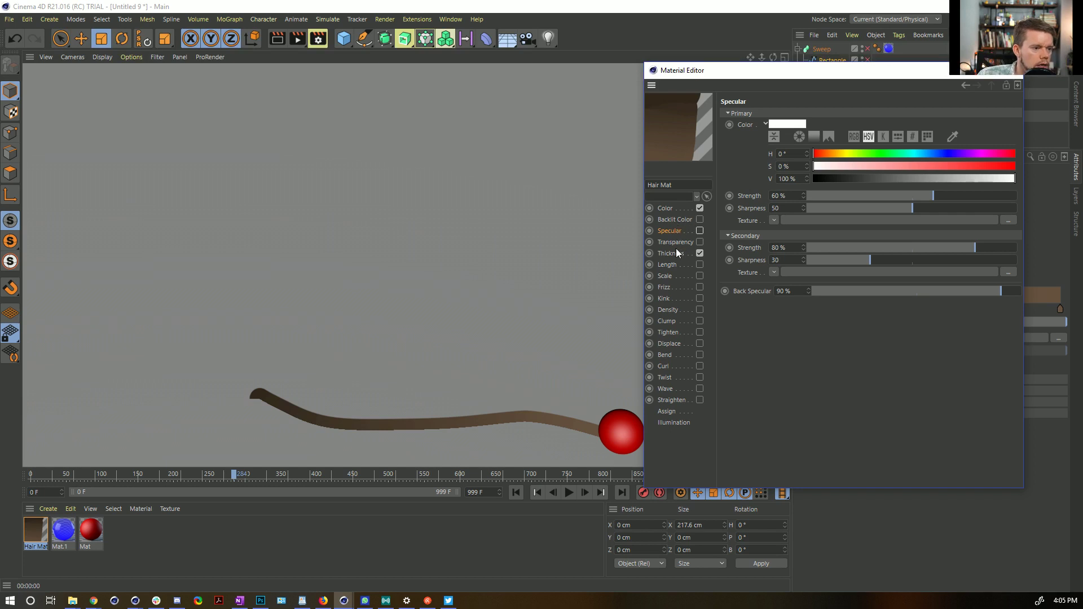
click(677, 423)
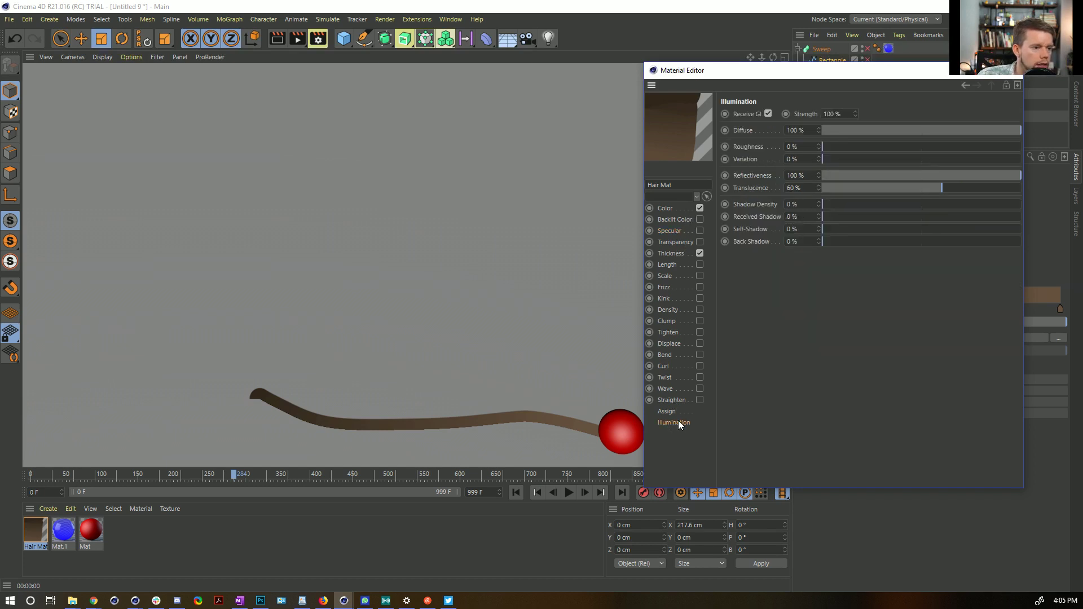
Try Transparency on the hair material with a white-to-black gradient, and switch the channel off again.
click(699, 242)
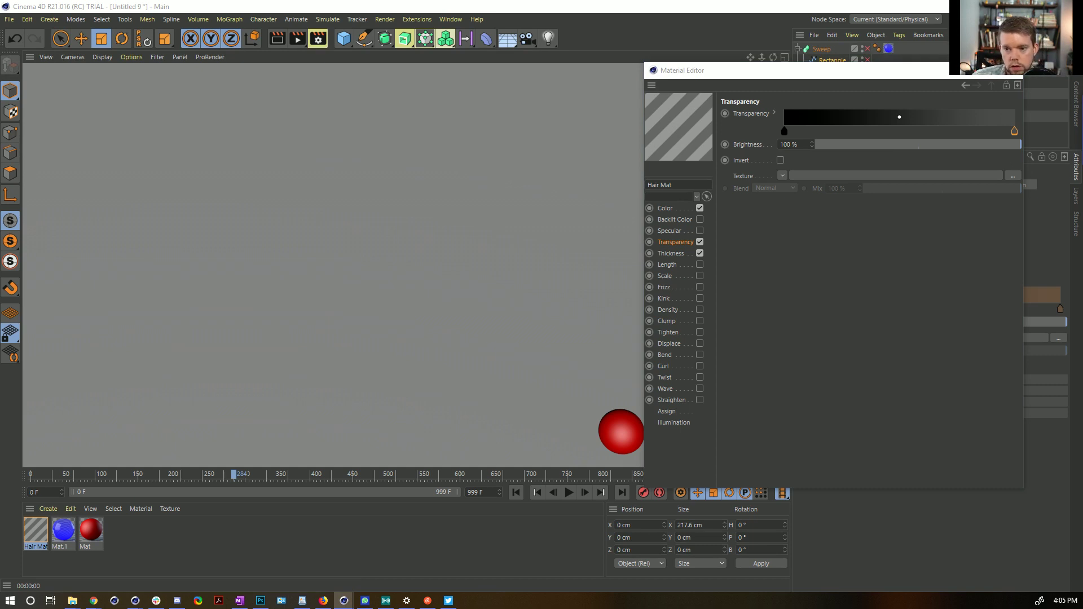
right_click(803, 119)
click(815, 124)
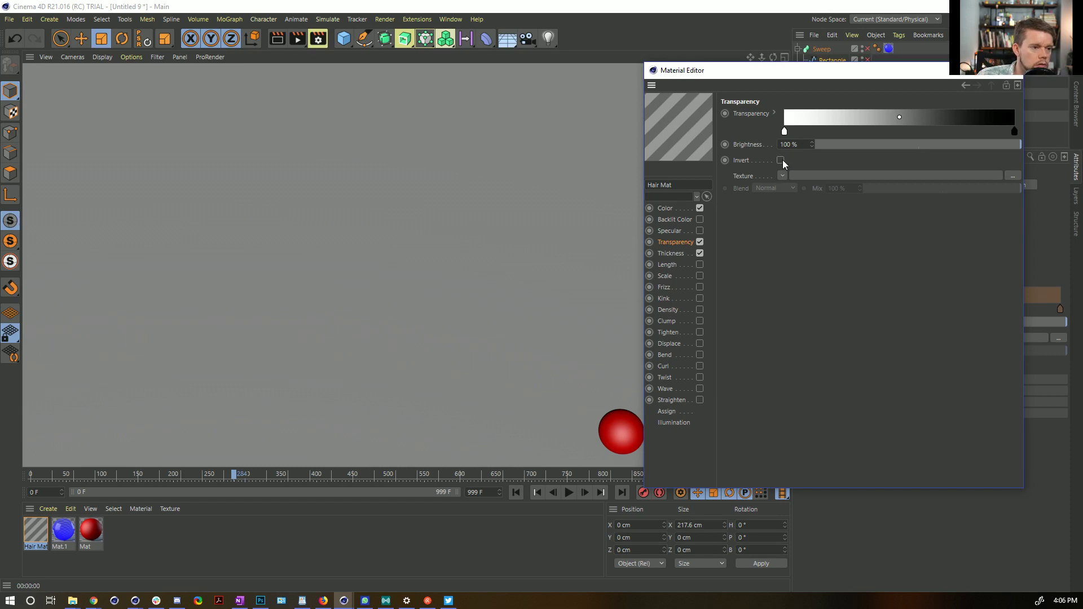
click(699, 241)
Render the trail from a different angle, review the hair material's Assign and Illumination settings, and close the material editor.
alt+middle_drag(512, 423, 495, 262)
alt+drag(469, 300, 569, 243)
key(ctrl+r)
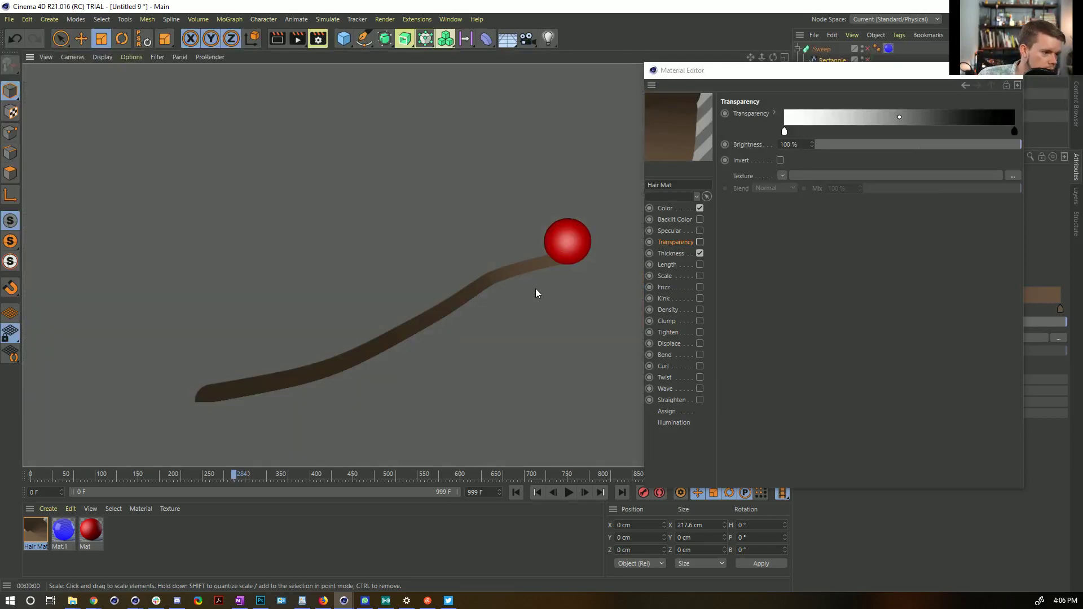
click(675, 412)
click(680, 420)
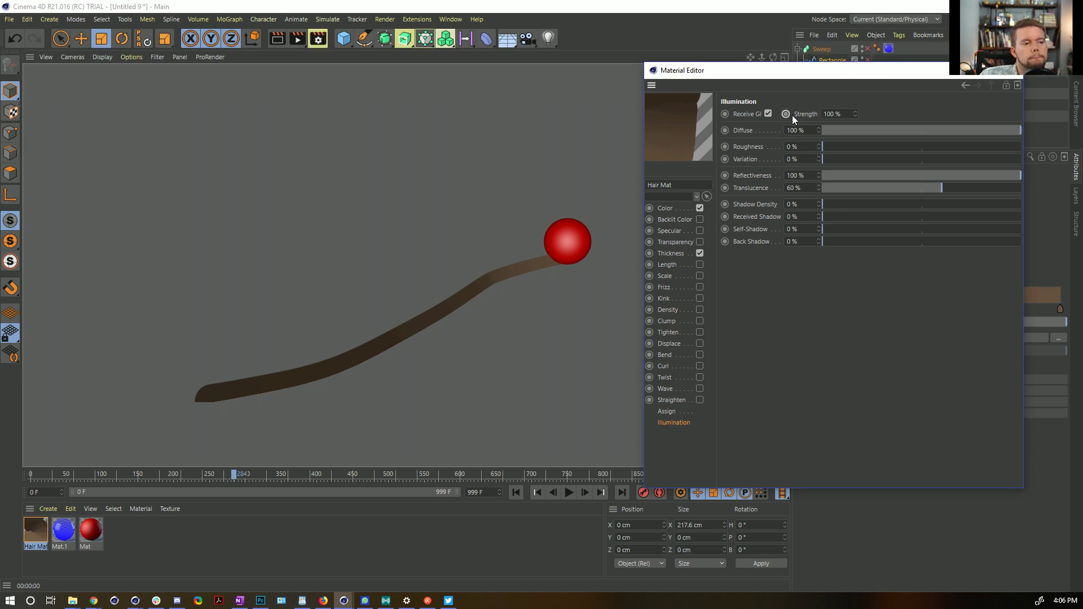
click(1005, 72)
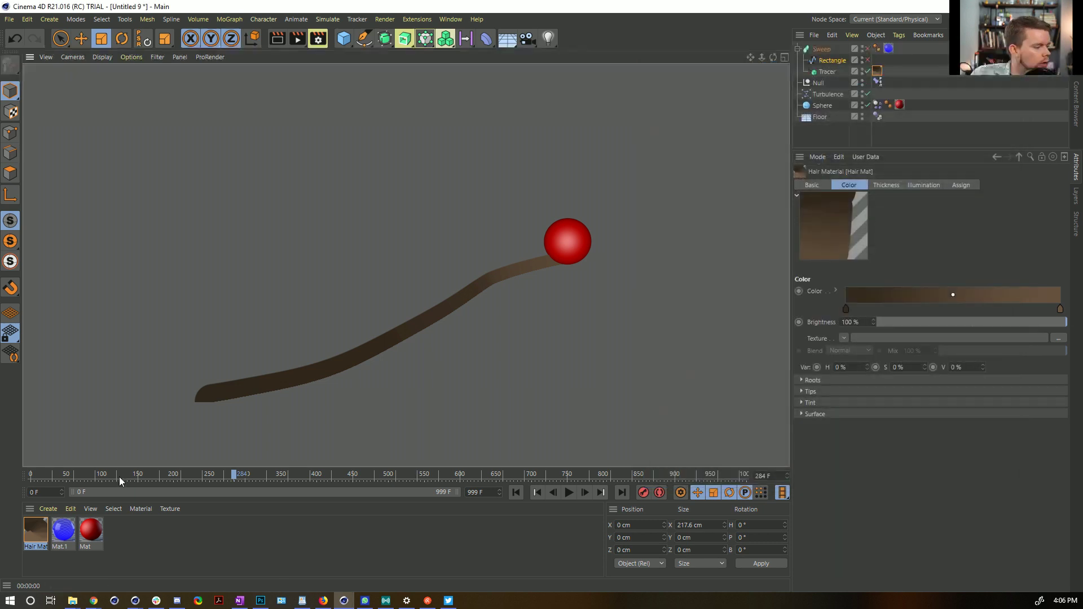
Create a new Sketch material.
click(48, 508)
mouse_move(84, 482)
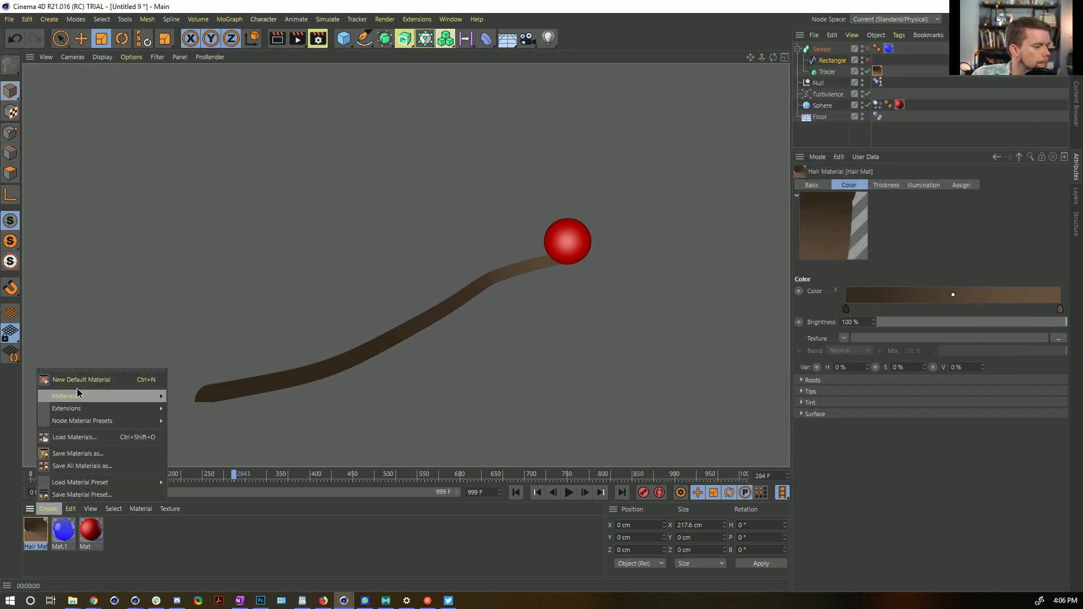
mouse_move(84, 396)
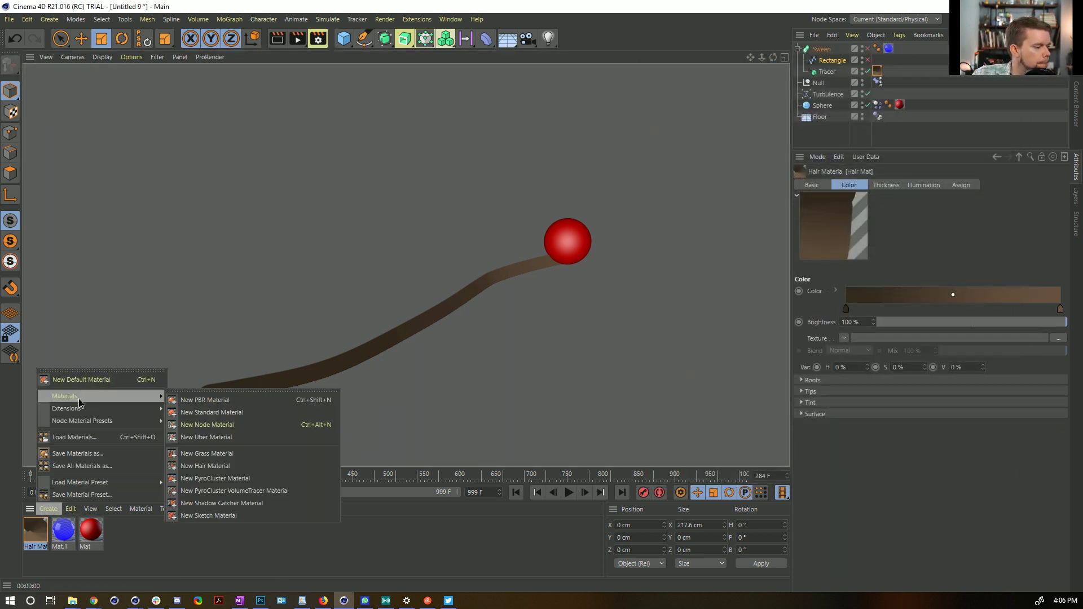
click(266, 517)
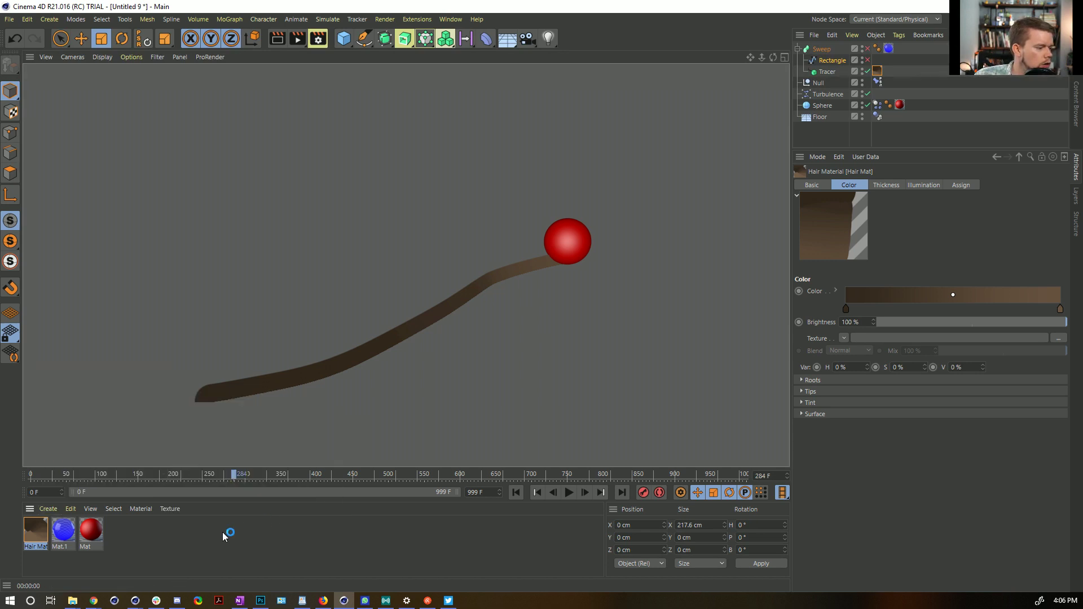
Assign the Sketch material to the Tracer and delete the Tracer's hair material tag.
drag(750, 134, 832, 71)
click(892, 74)
key(Delete)
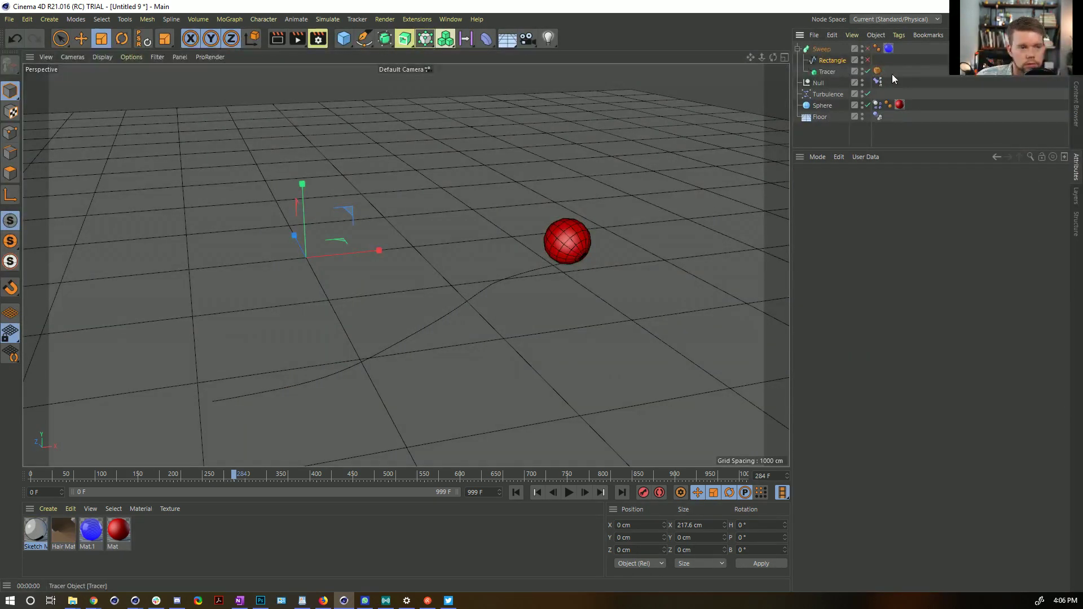
Review the Tracer's Sketch Style tag settings, including Lines, Shading, Selections and Maps, and render the trail in the viewport.
click(876, 70)
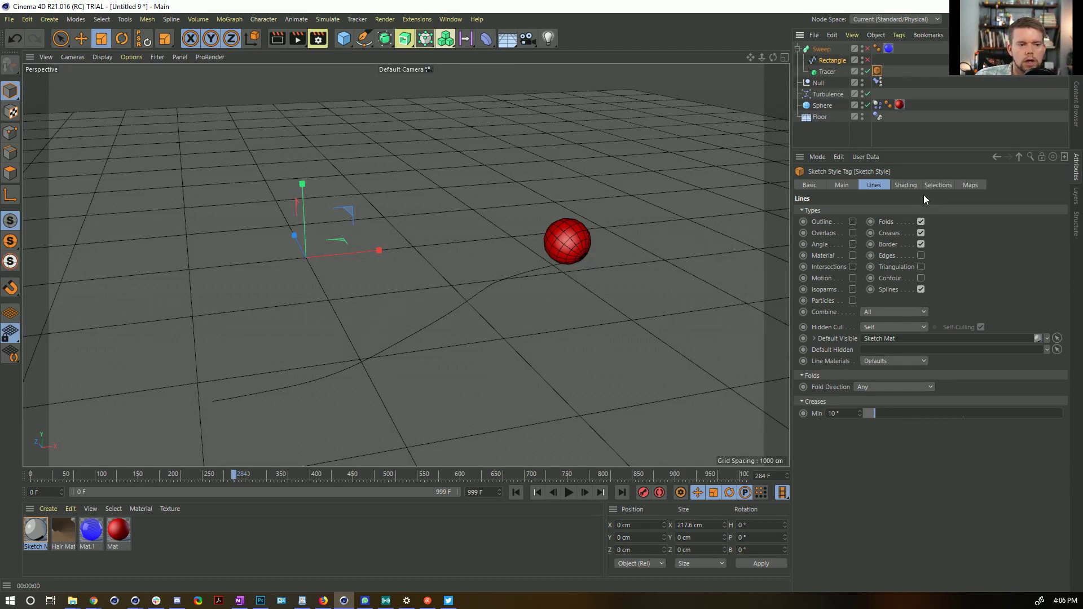
click(900, 185)
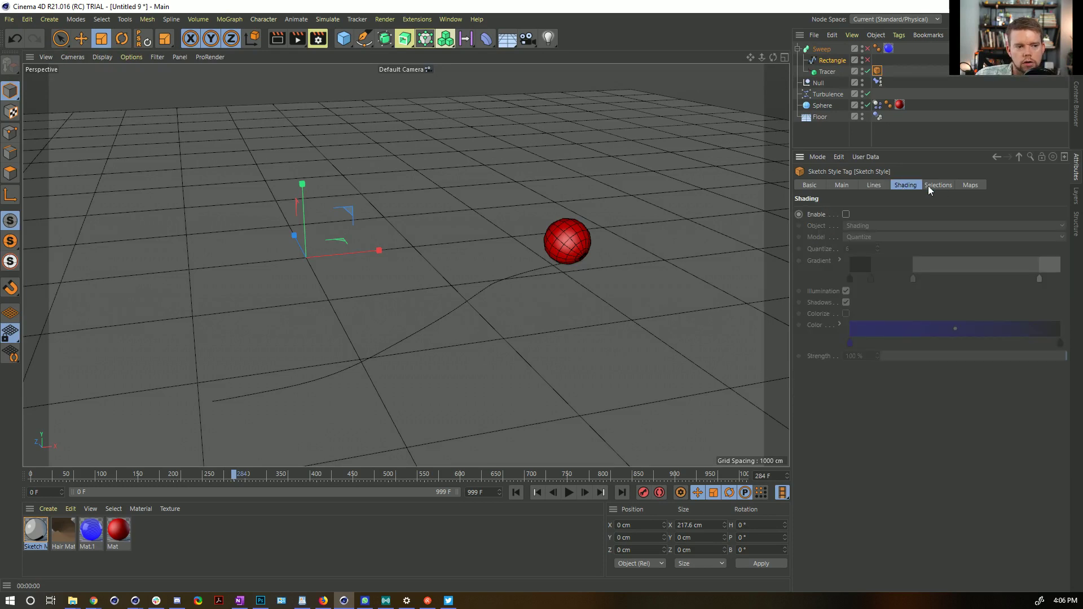
click(936, 186)
click(966, 186)
click(873, 188)
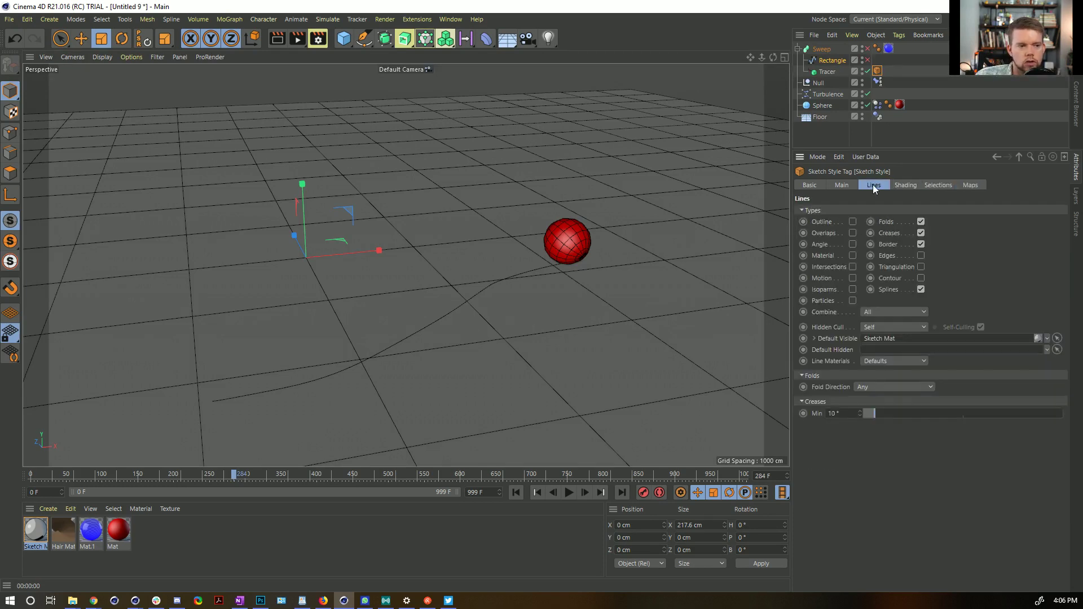
click(853, 185)
click(881, 189)
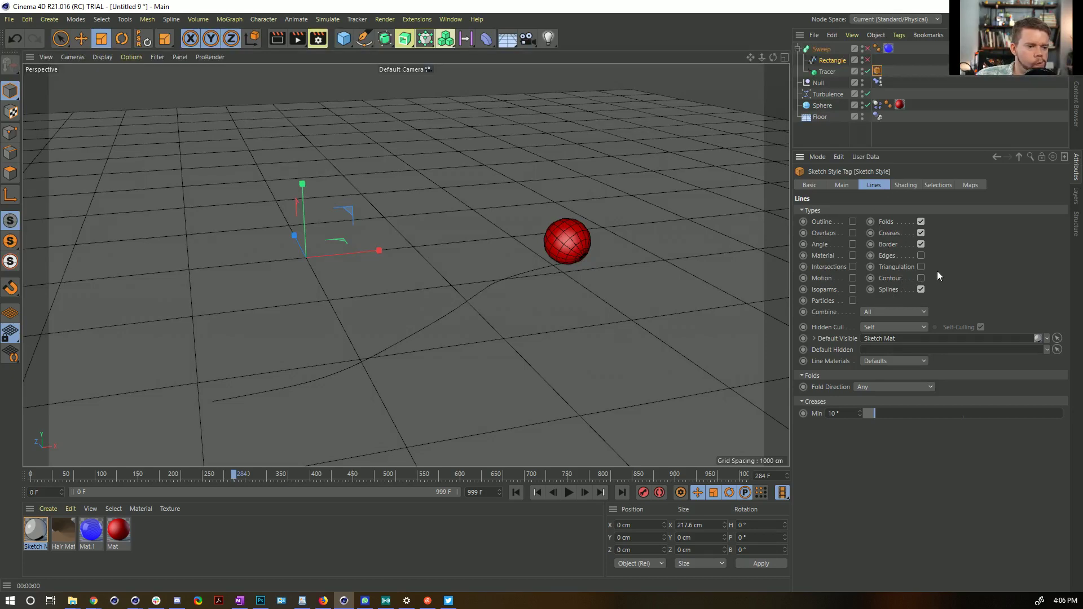
key(ctrl+r)
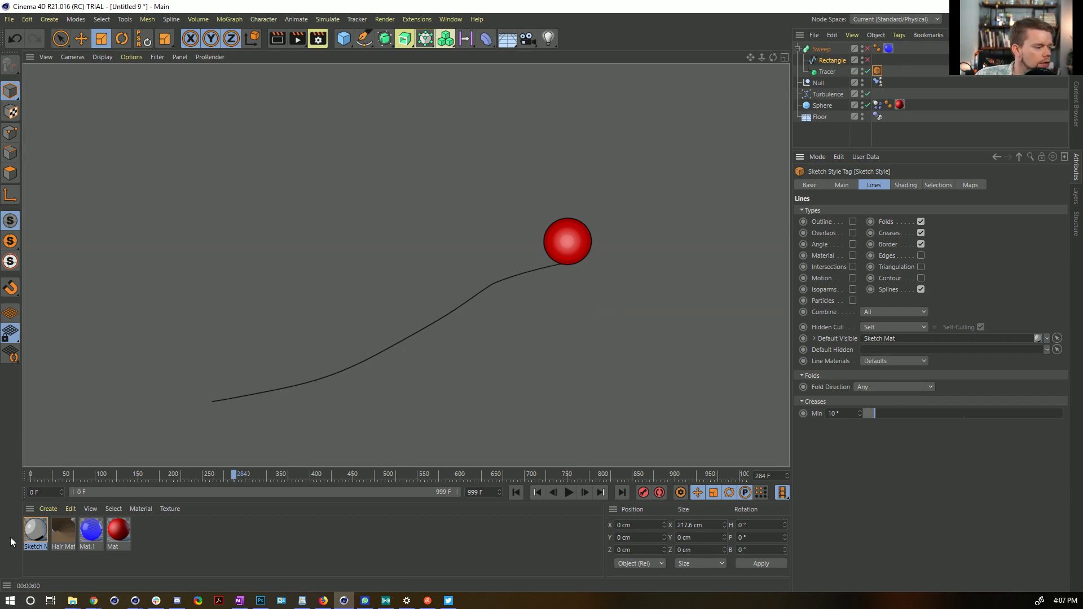
Set the Sketch material's thickness to 100, render the viewport, and close the material editor.
click(35, 530)
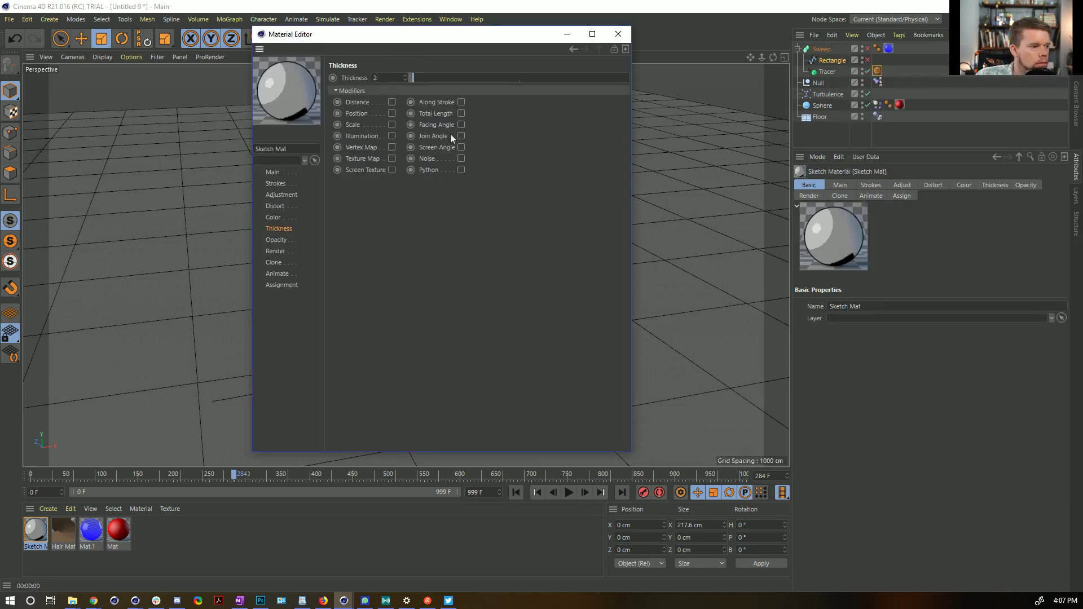
drag(427, 79, 630, 79)
drag(524, 33, 918, 59)
key(ctrl+r)
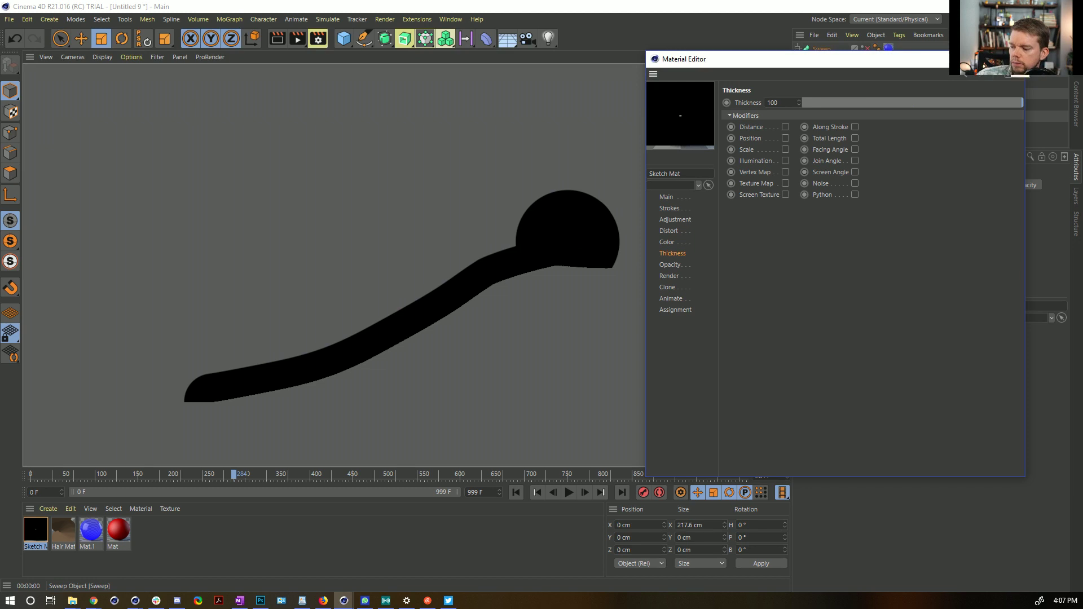
click(1015, 59)
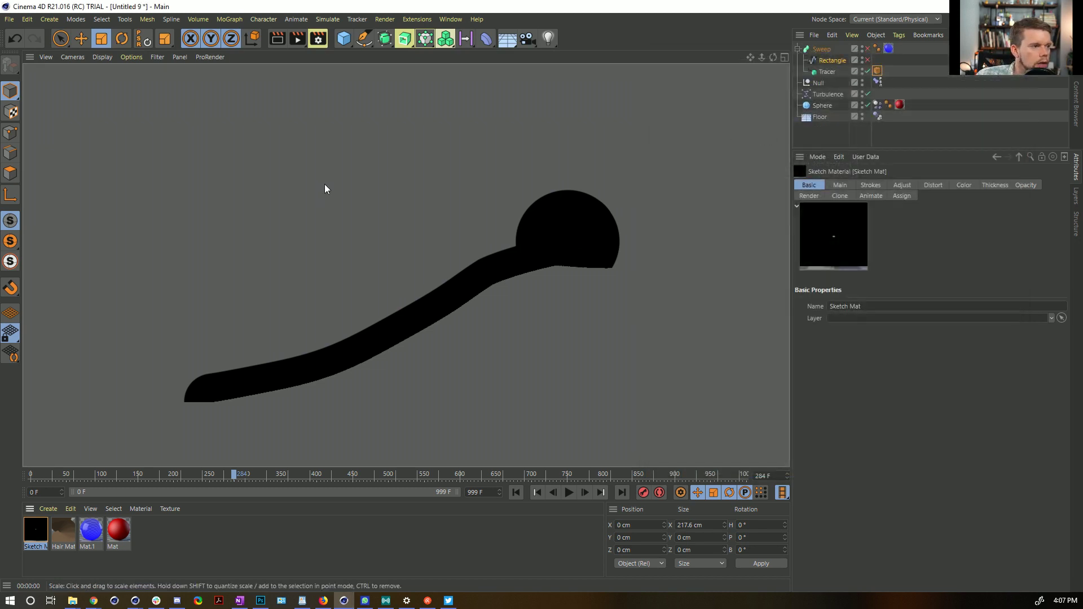
Re-enable the Sweep and its Rectangle, and delete the Sketch Style tag from the Tracer.
click(867, 60)
click(866, 47)
click(879, 71)
key(Delete)
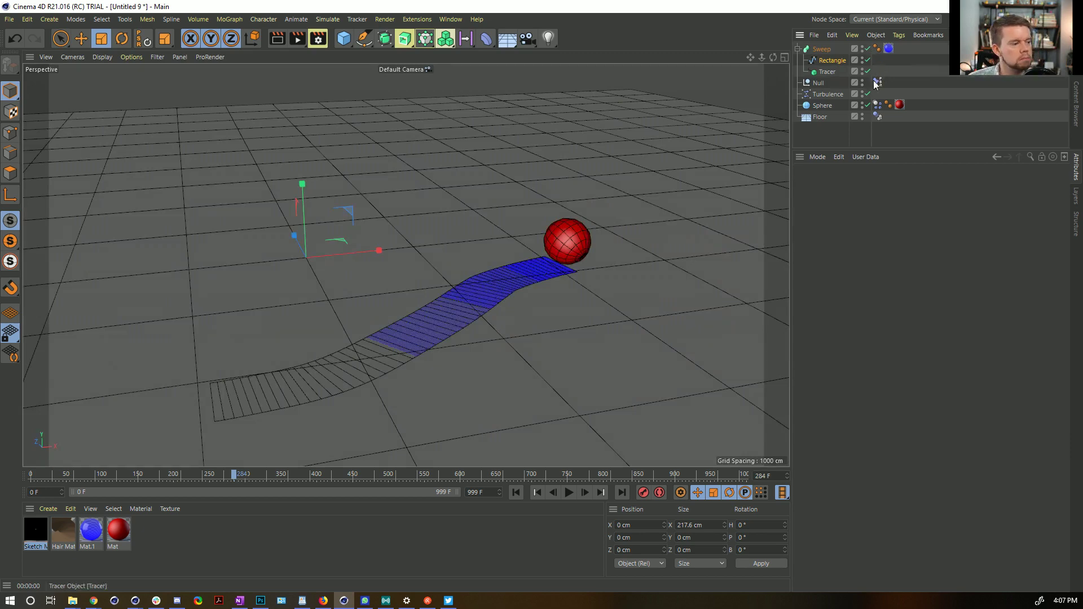
Play the simulation from a higher viewing angle and stop at frame 395.
key(F8)
mouse_move(628, 389)
alt+mouse_down()
mouse_move(611, 293)
mouse_move(597, 372)
alt+mouse_up()
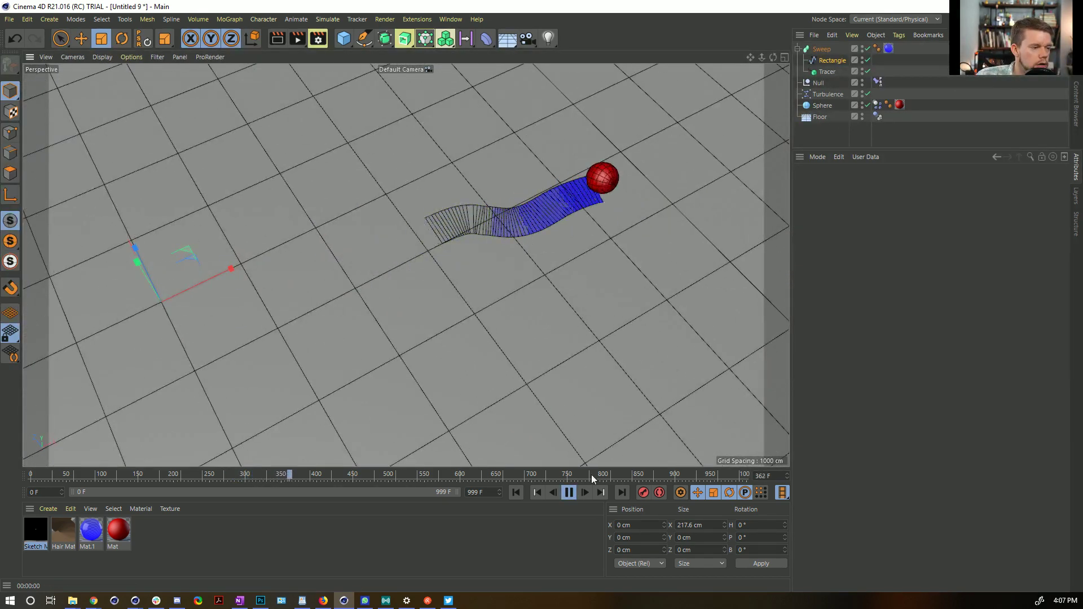
click(571, 501)
alt+drag(626, 217, 764, 169)
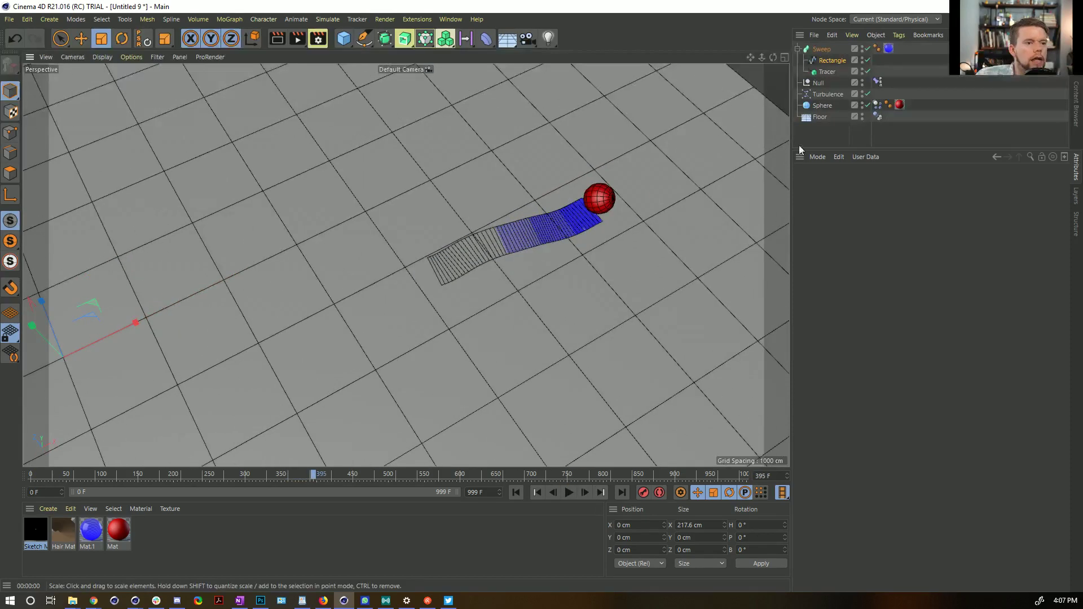
Try Uniform intermediate points with a number of 2 on the Tracer, and undo the changes.
click(826, 71)
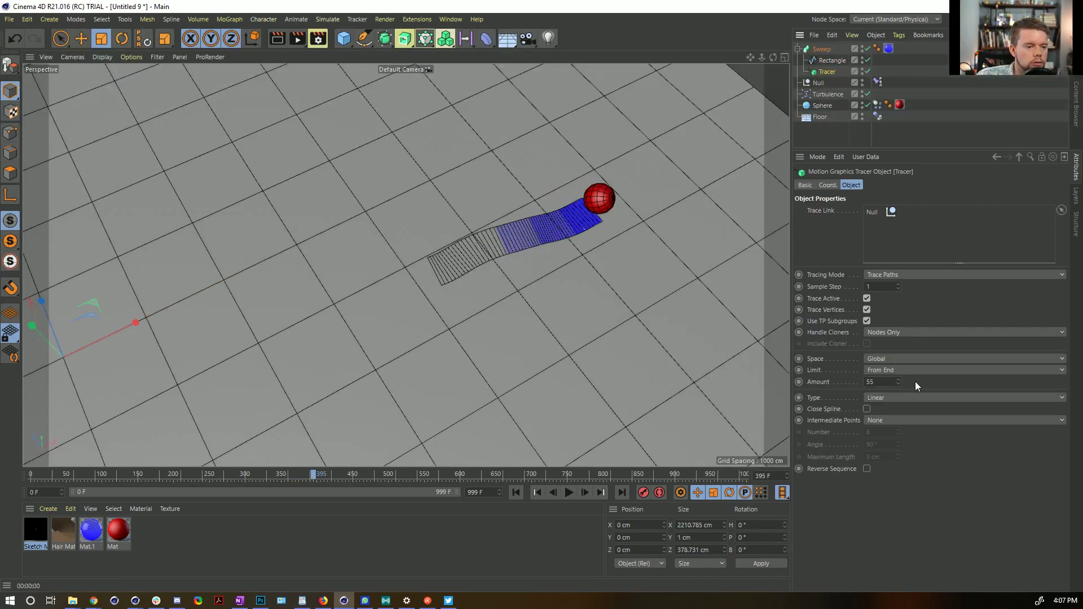
click(884, 420)
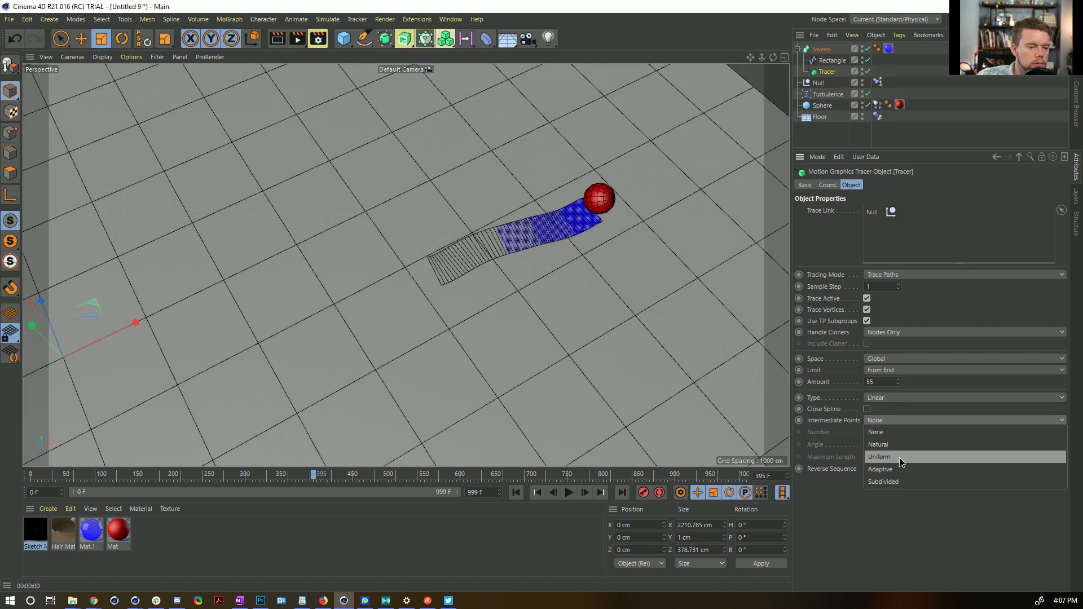
click(899, 457)
drag(897, 432, 946, 464)
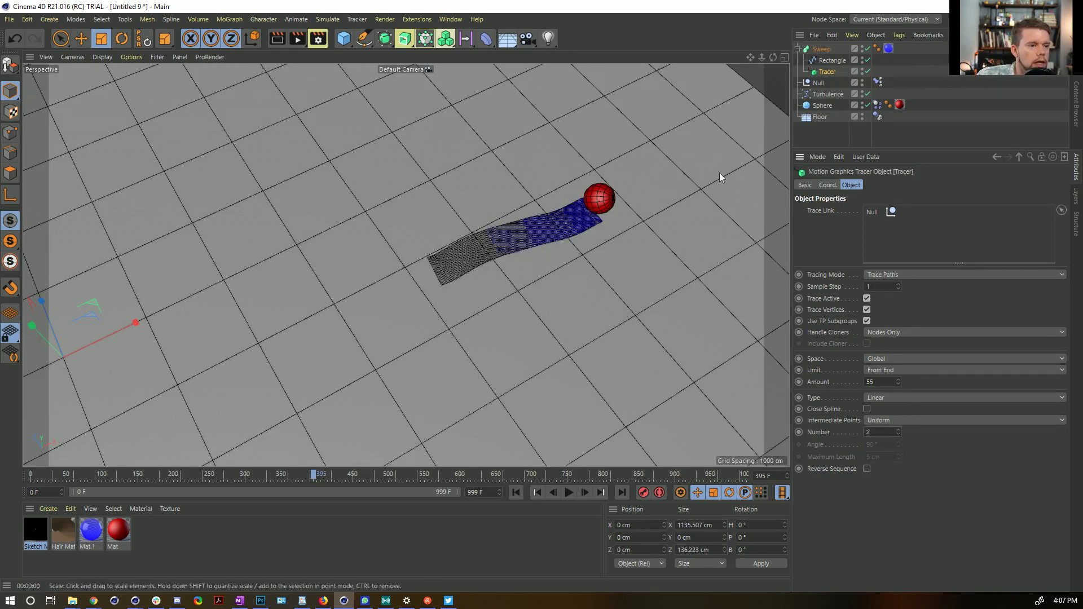
key(ctrl+z)
key(ctrl+z)
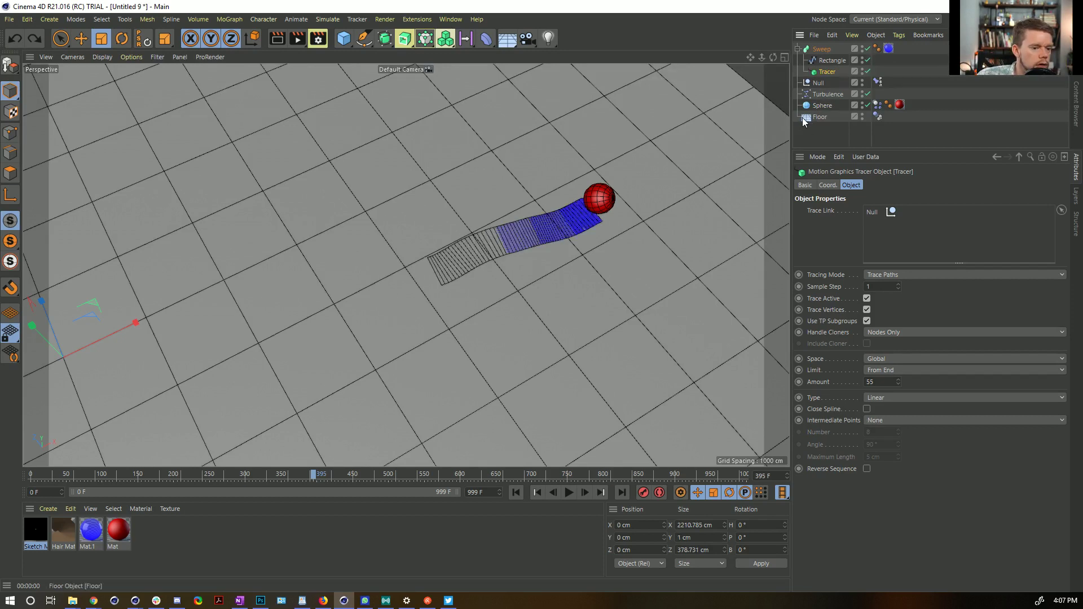
Add a Matrix in Object mode with the Tracer as its distribution object.
click(446, 41)
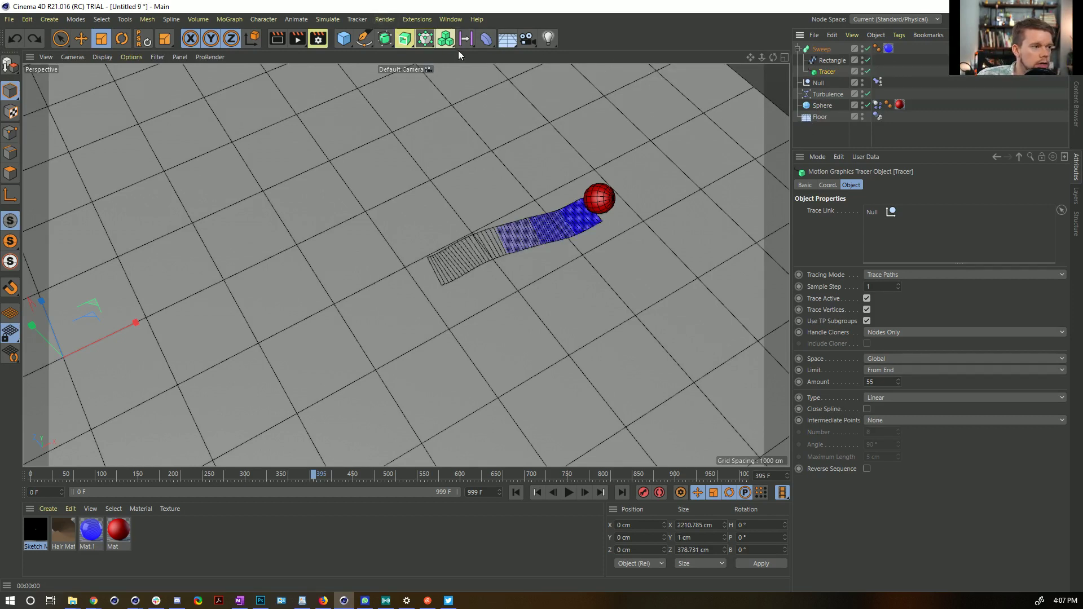
click(570, 63)
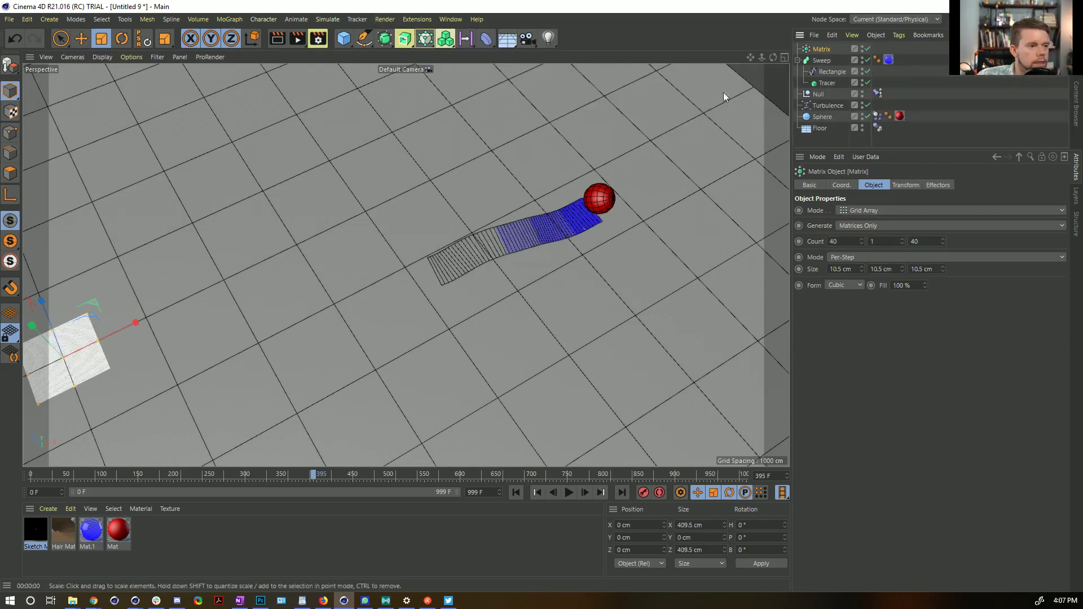
click(871, 212)
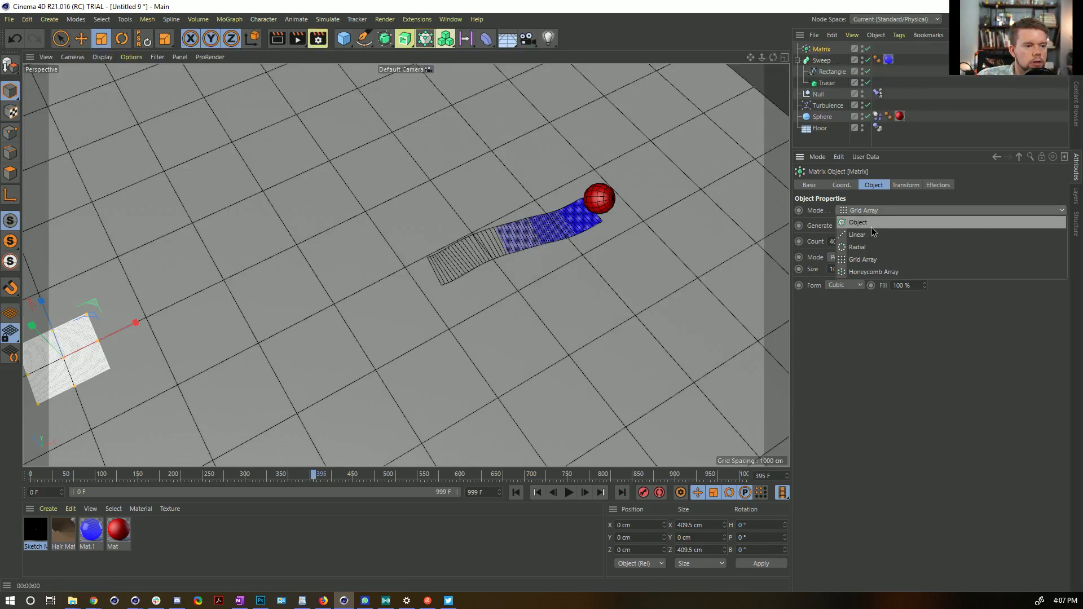
click(871, 224)
mouse_move(827, 83)
mouse_down()
mouse_move(849, 232)
mouse_move(860, 241)
mouse_up()
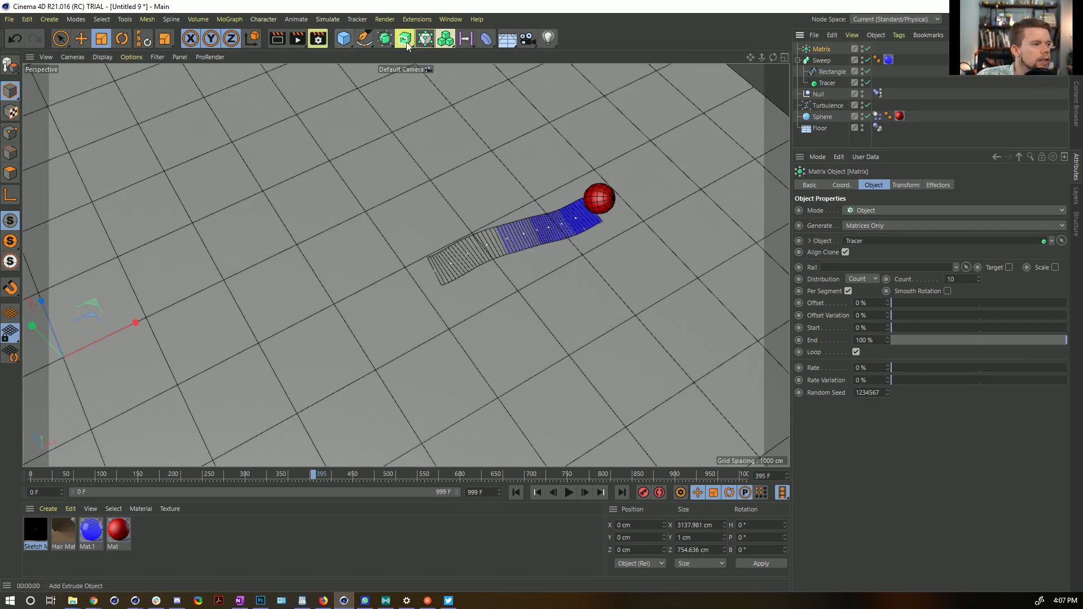
Add a second Tracer linked to the Matrix and set its tracing mode to Connect Elements.
click(446, 38)
click(468, 95)
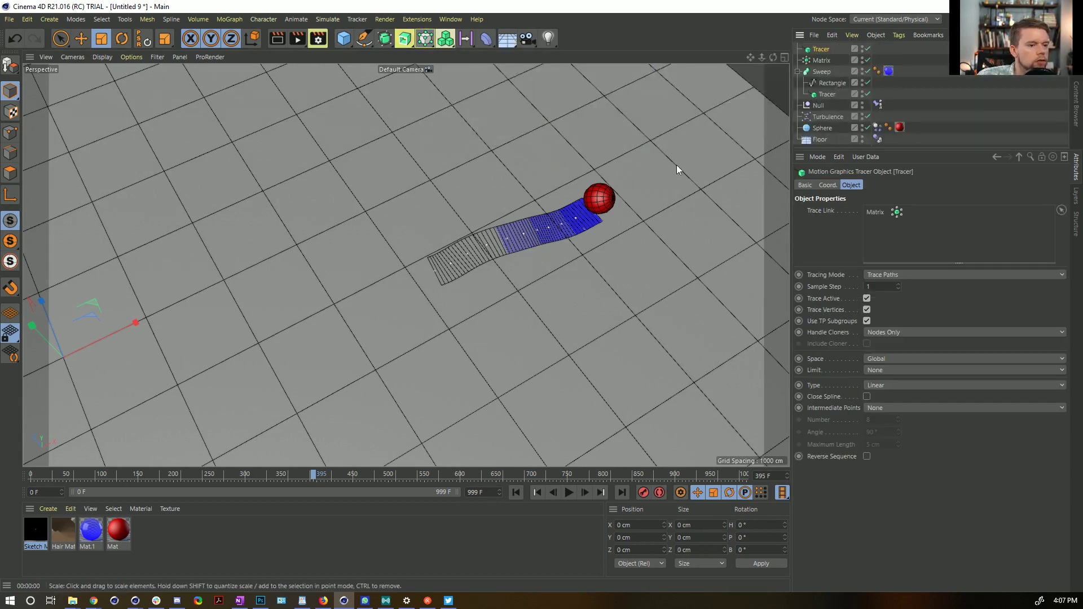
click(894, 275)
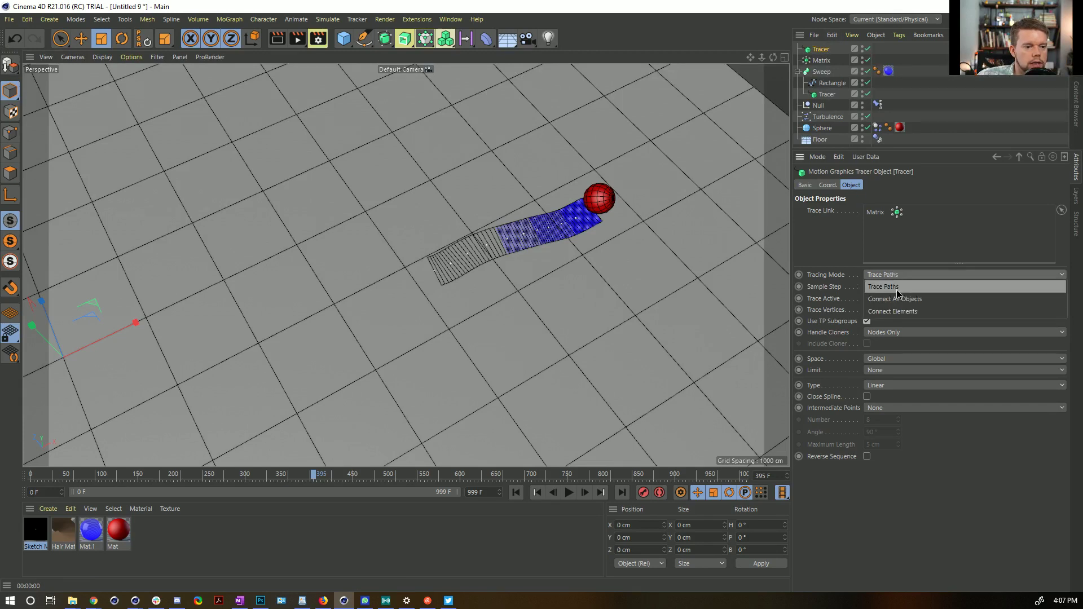
click(921, 306)
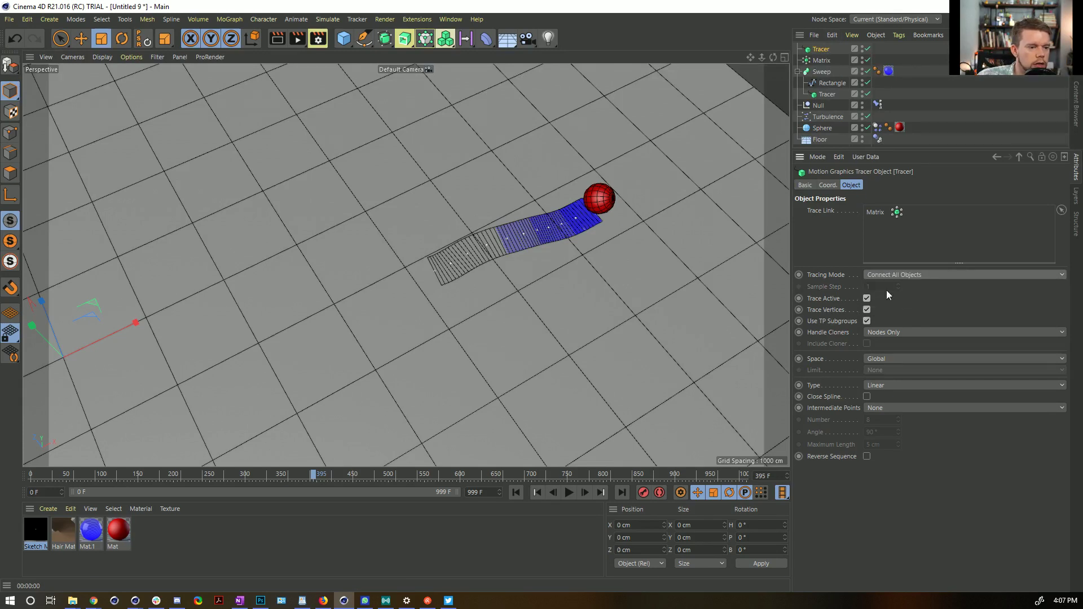
click(894, 275)
click(897, 312)
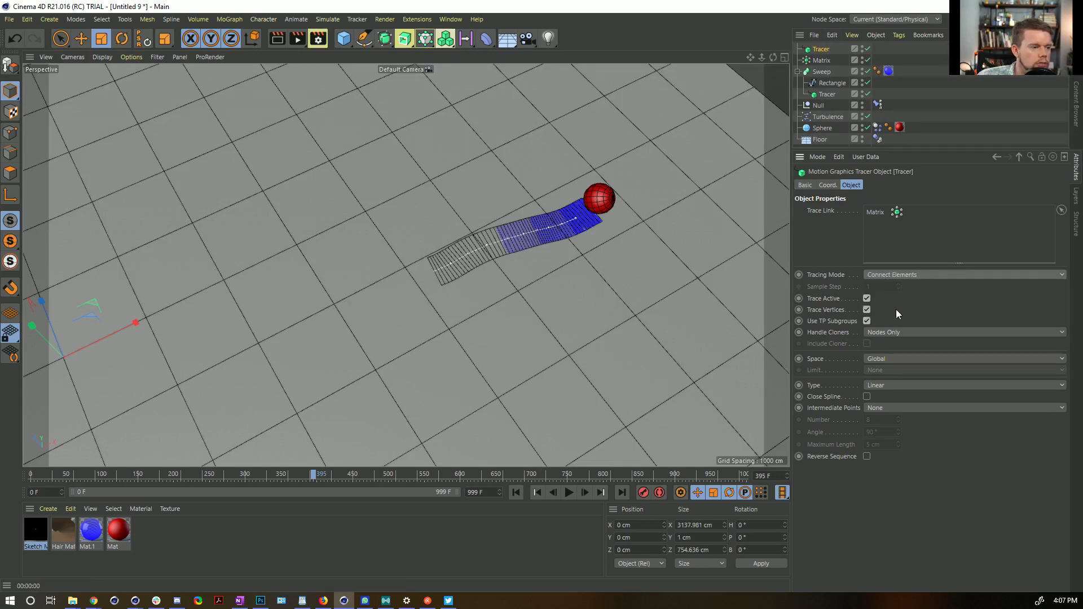
Set the Matrix-linked Tracer's spline type to B-Spline and its intermediate points to Uniform.
scroll(591, 216, up, 1)
scroll(591, 216, up, 4)
scroll(589, 243, down, 3)
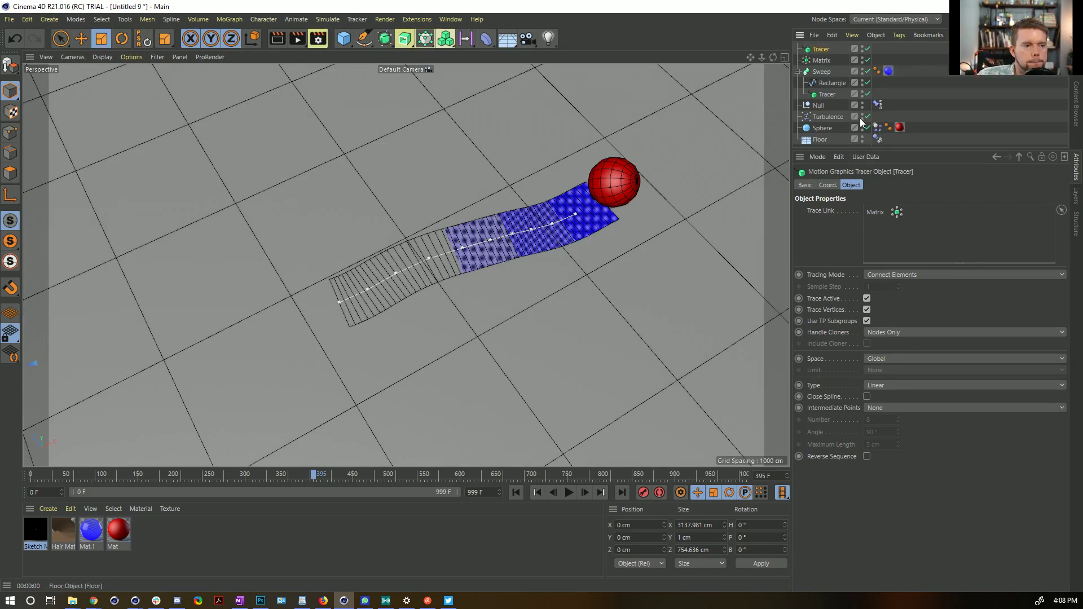
click(889, 408)
click(882, 386)
click(894, 435)
click(892, 408)
click(890, 445)
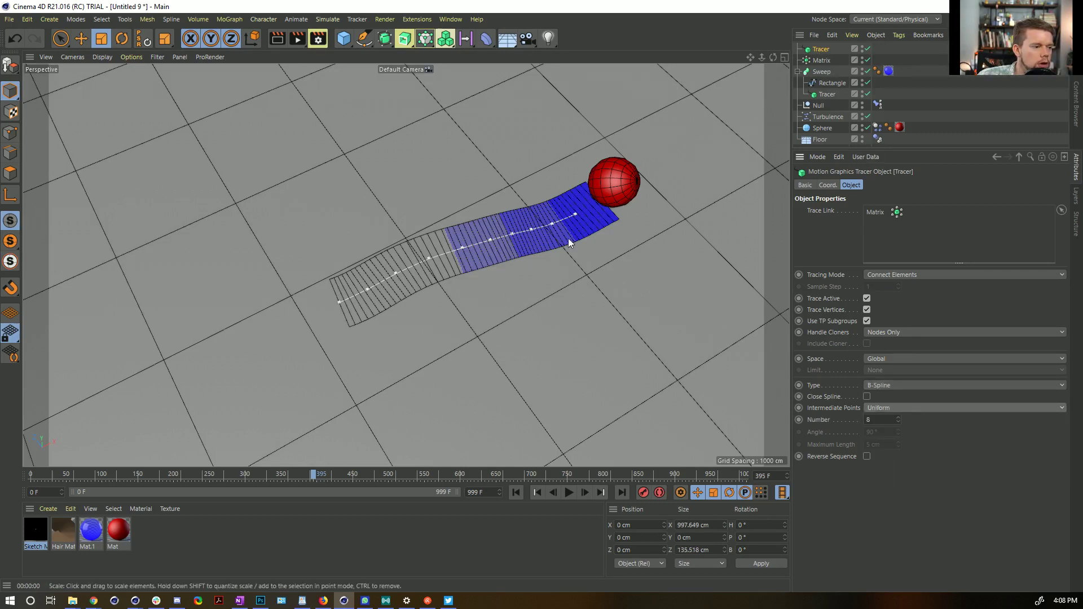
Swap the Matrix-linked Tracer into the Sweep in place of the original, and set its intermediate points to Natural with a number of 6.
mouse_move(821, 49)
mouse_down()
mouse_move(826, 97)
mouse_move(821, 45)
mouse_up()
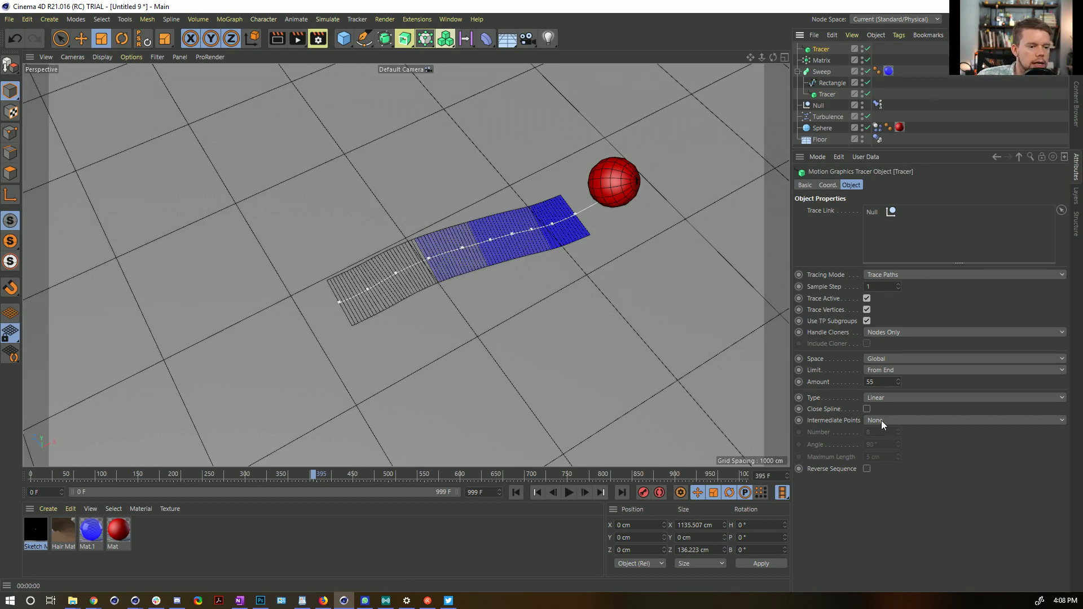
click(828, 94)
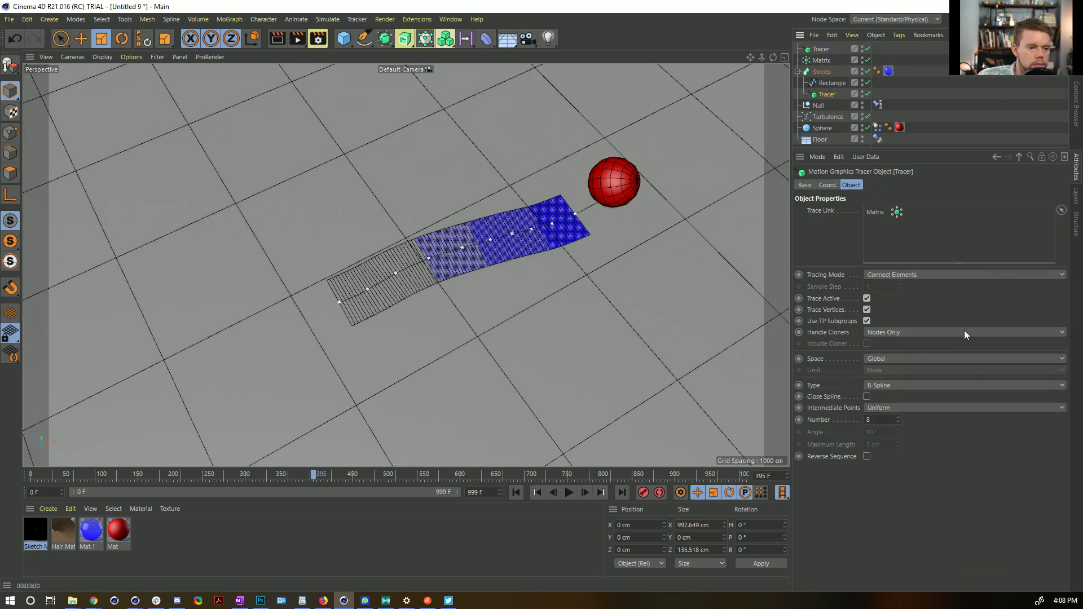
click(902, 407)
click(898, 422)
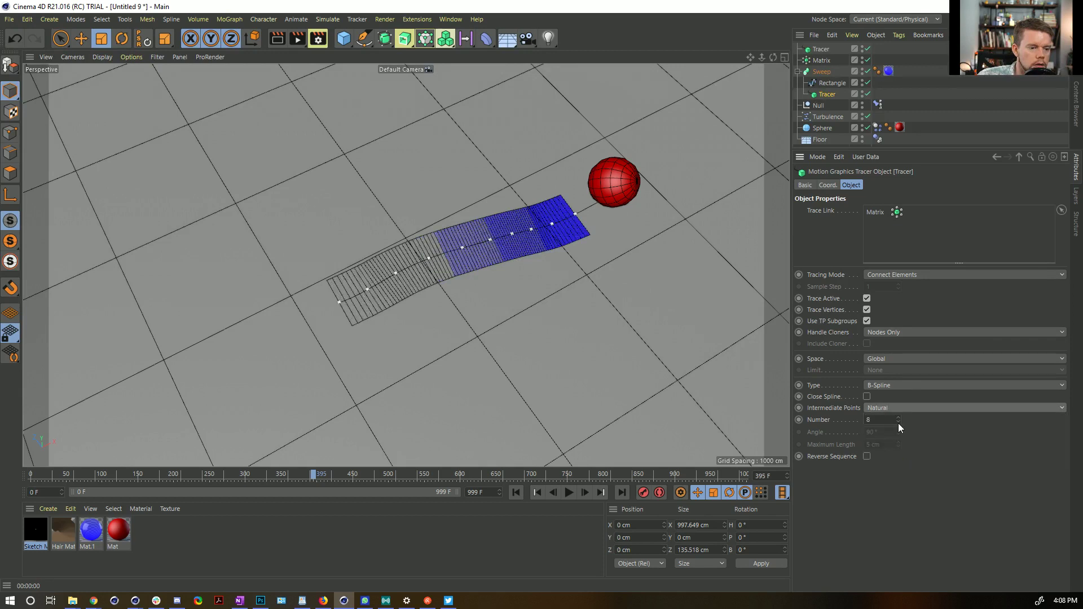
drag(899, 419, 898, 415)
click(899, 418)
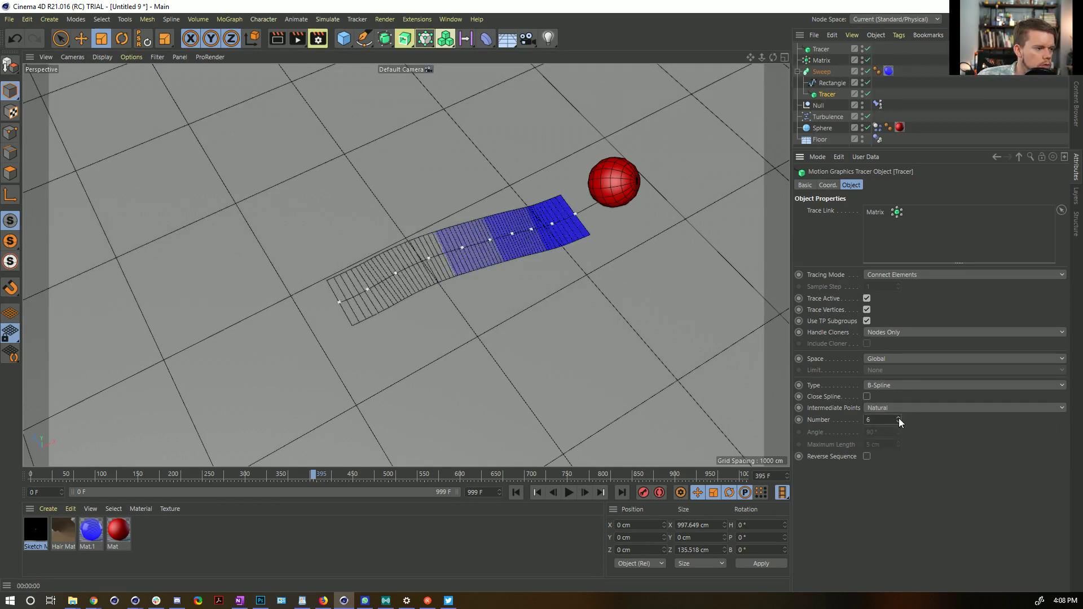
Play the simulation, replay it from the start to frame 66, and render a close view of the trail.
click(568, 492)
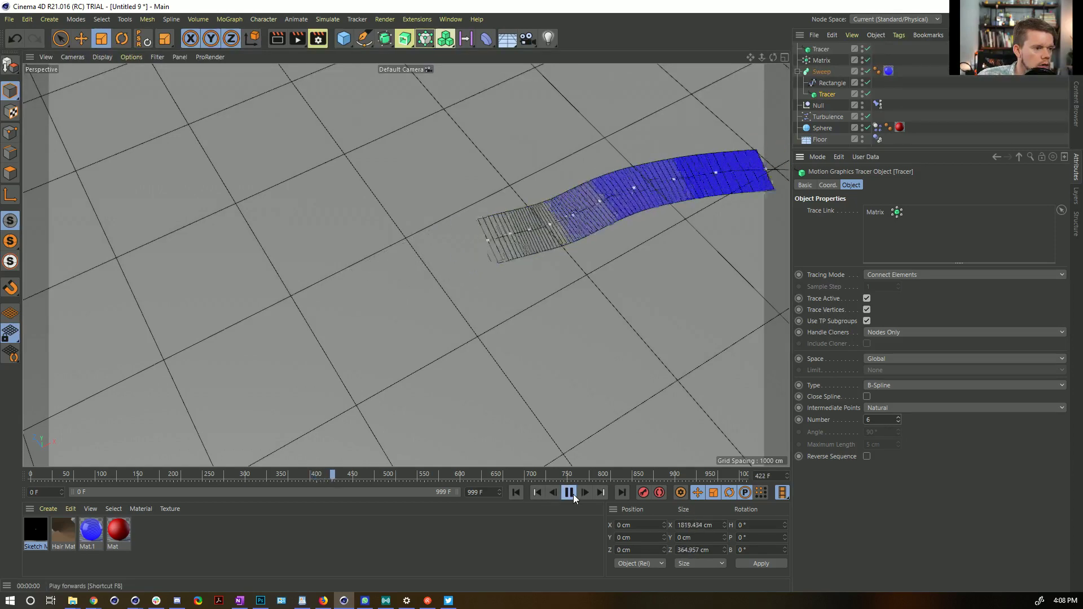
scroll(637, 222, down, 3)
scroll(638, 222, up, 3)
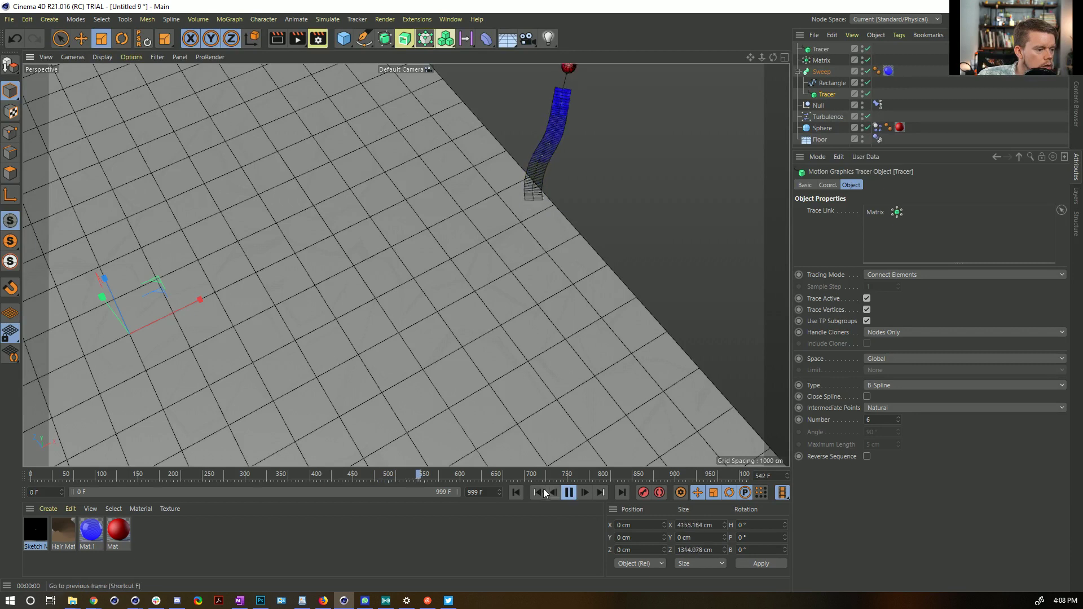
click(515, 492)
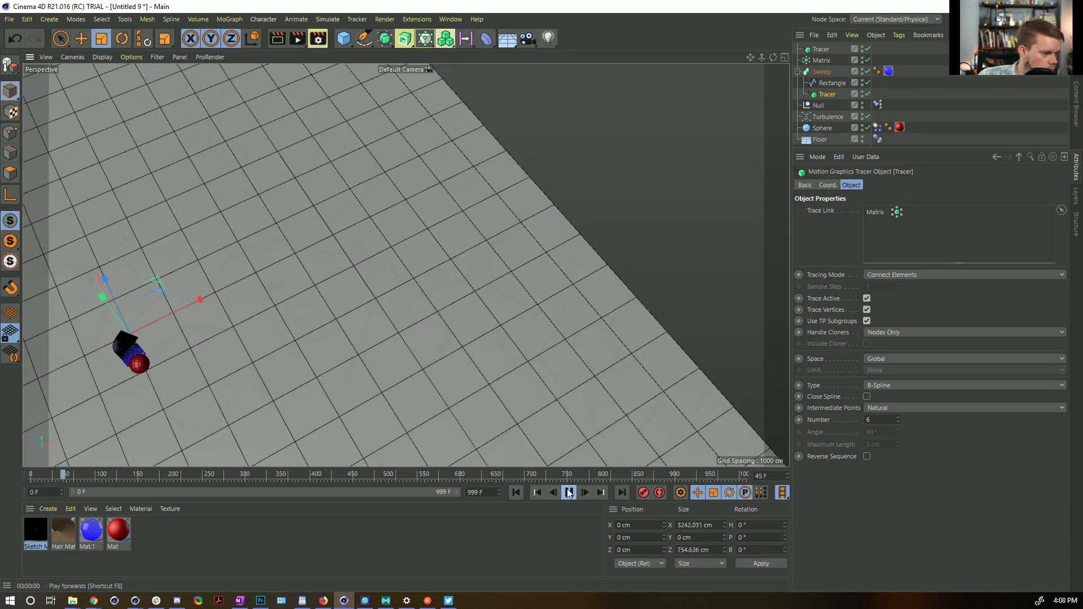
click(569, 492)
scroll(145, 364, up, 5)
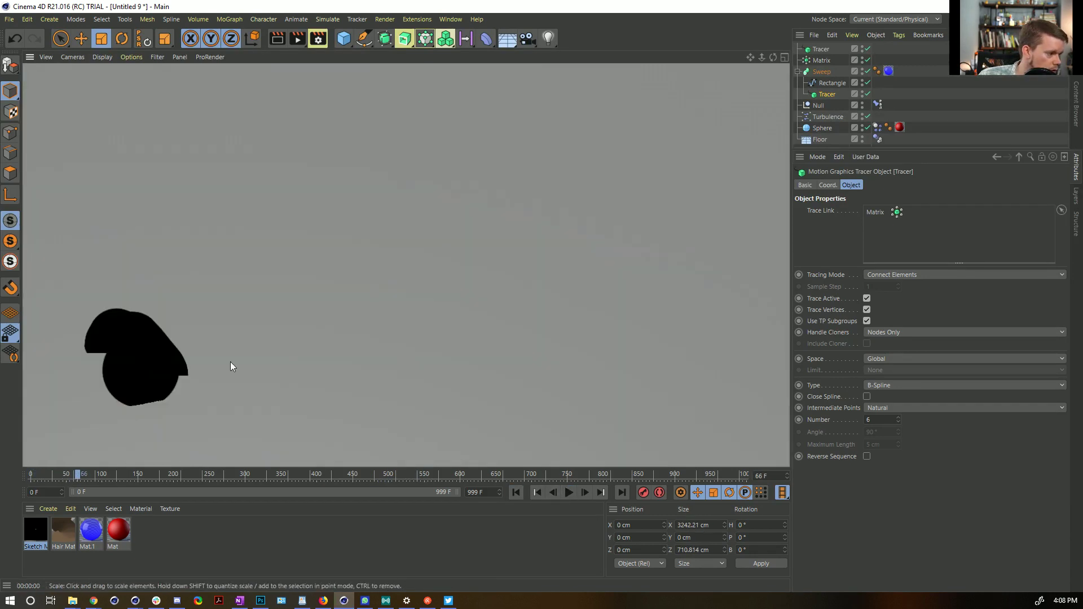
Turn off the Sketch and Toon and Hair effects in the render settings and render the view.
key(ctrl+b)
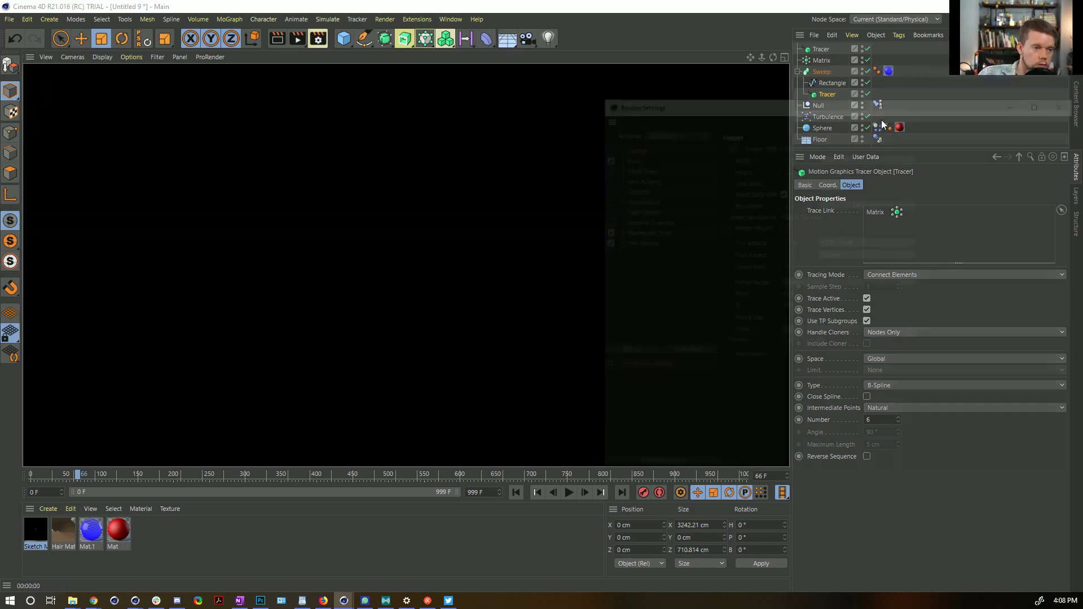
click(601, 231)
click(601, 241)
drag(774, 104, 778, 107)
key(ctrl+r)
scroll(130, 361, up, 8)
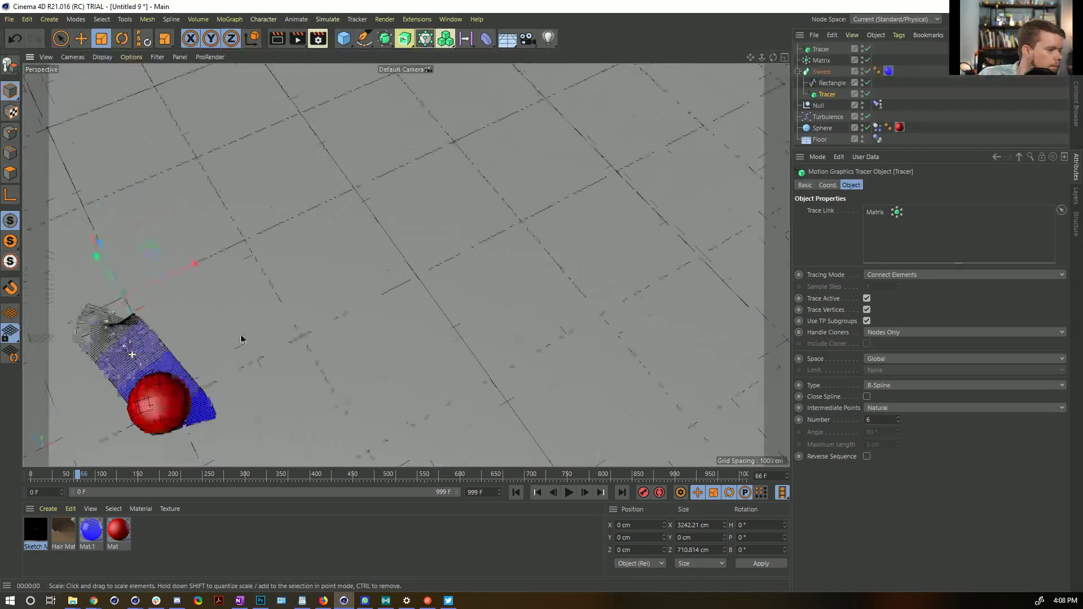
Frame the trail more closely, play the simulation to frame 90, and render the view.
alt+middle_drag(131, 359, 337, 299)
scroll(336, 299, down, 5)
click(569, 494)
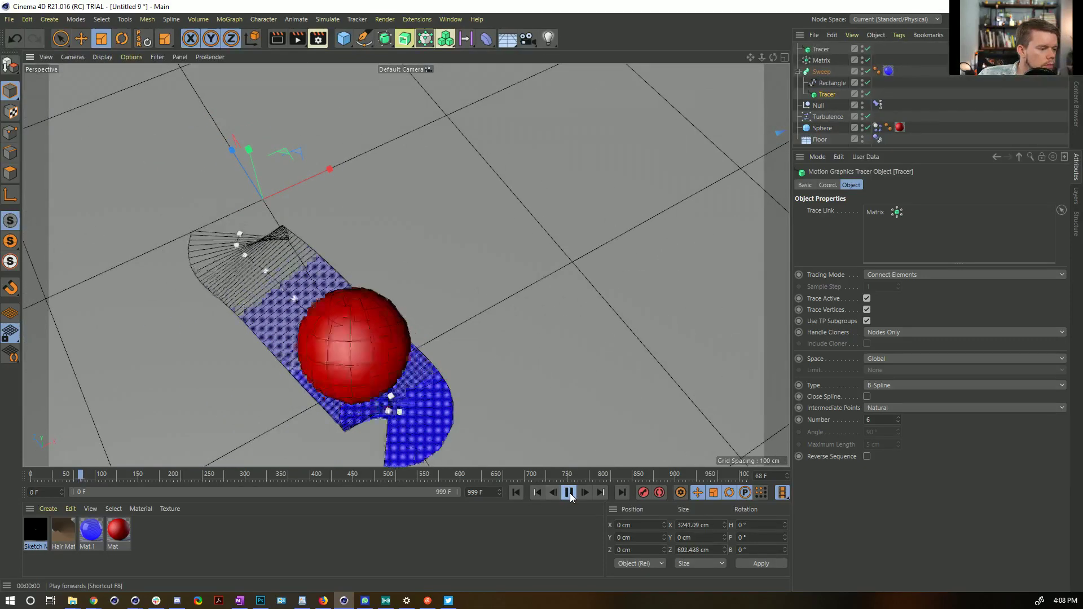
click(569, 494)
key(ctrl+r)
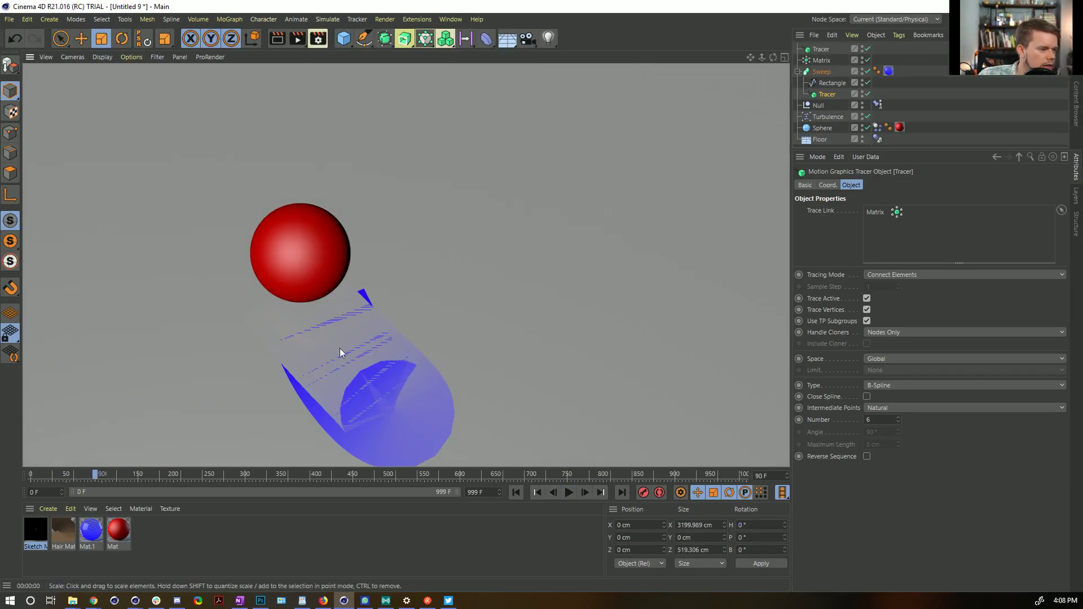
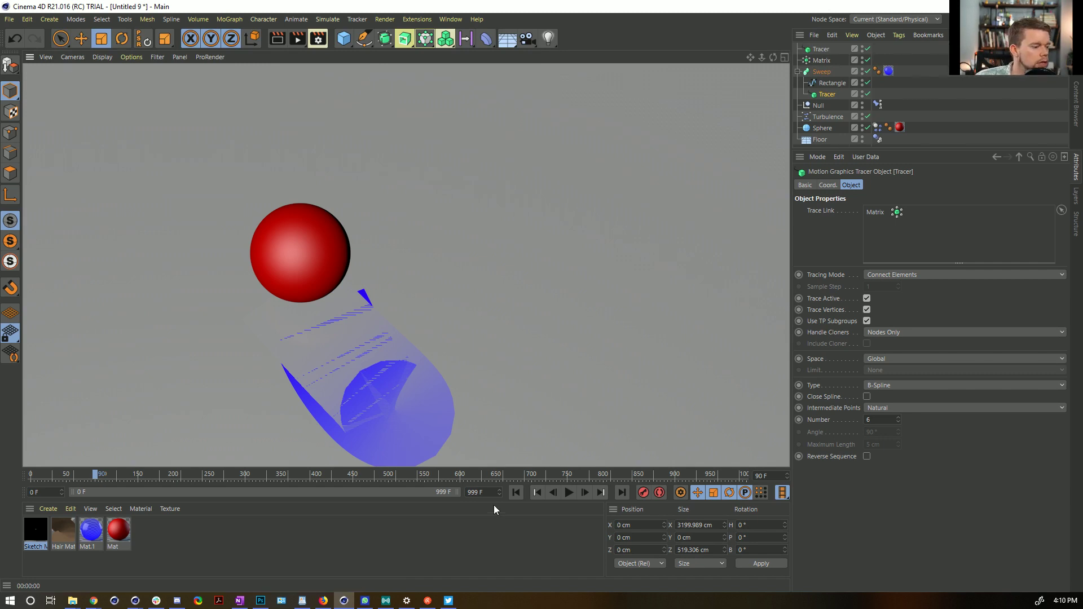
Replay the simulation from the start to frame 118 and render the view.
click(516, 493)
click(569, 492)
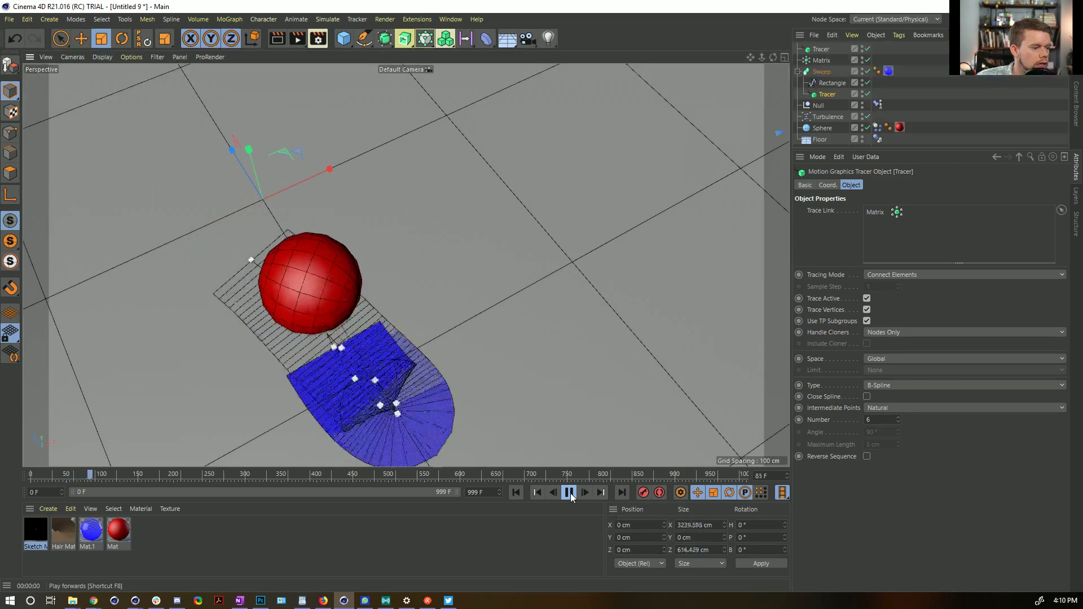
click(570, 493)
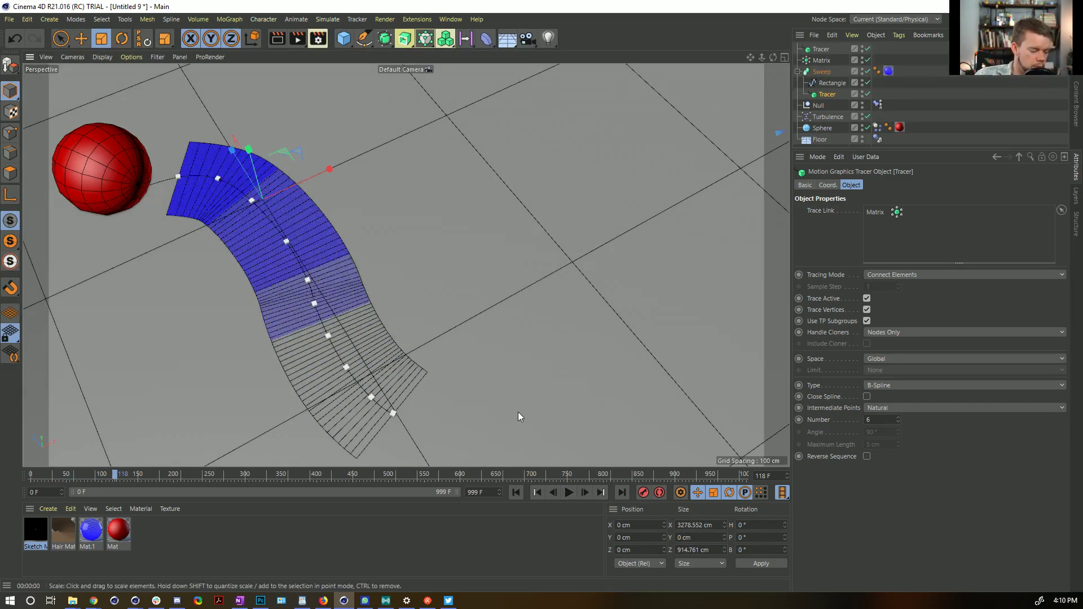
key(ctrl+r)
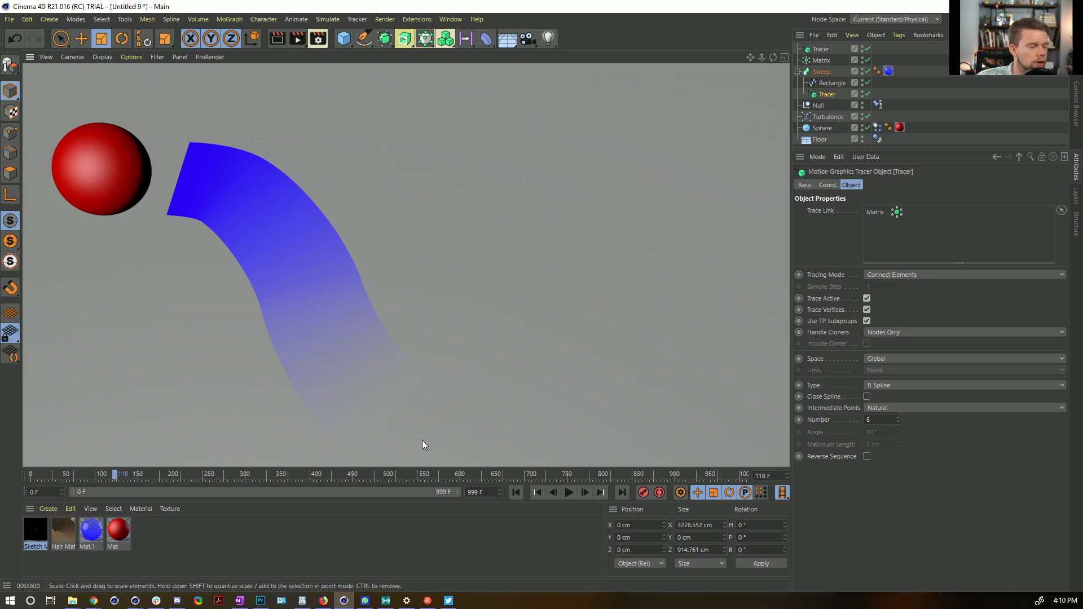
Switch to the browser and scrub the SALAM TV reference video back to the early shot of rolling balls with fading trails.
key(alt+Tab)
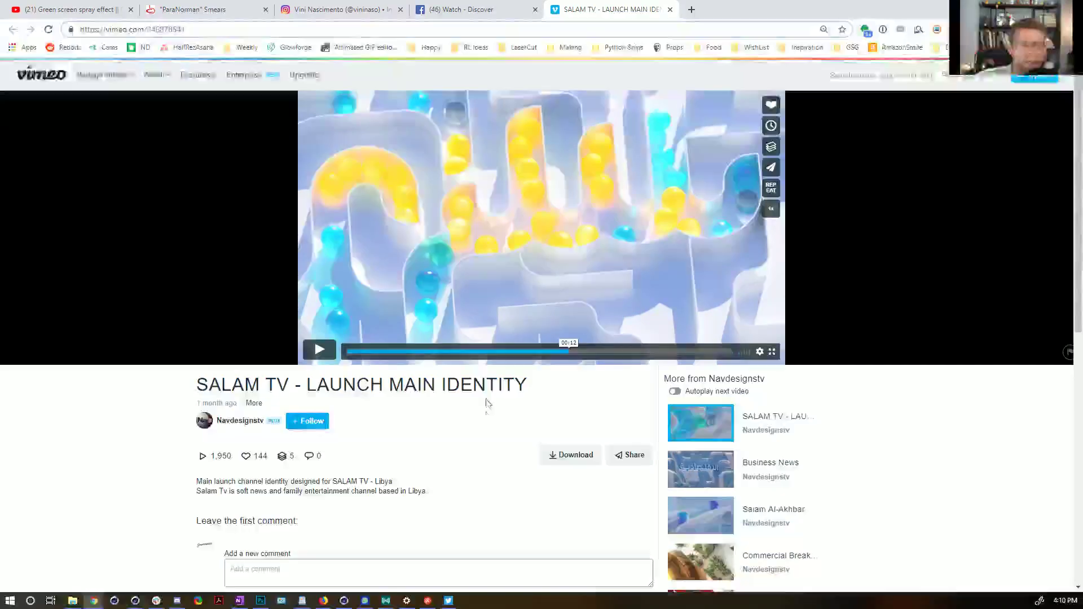
click(471, 352)
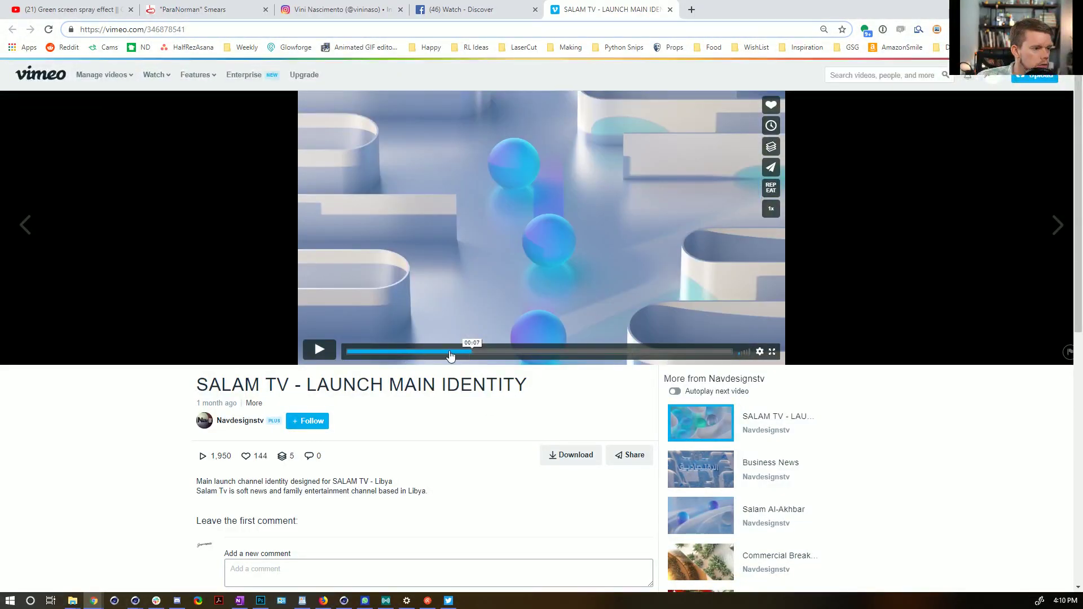
click(449, 352)
drag(450, 352, 375, 351)
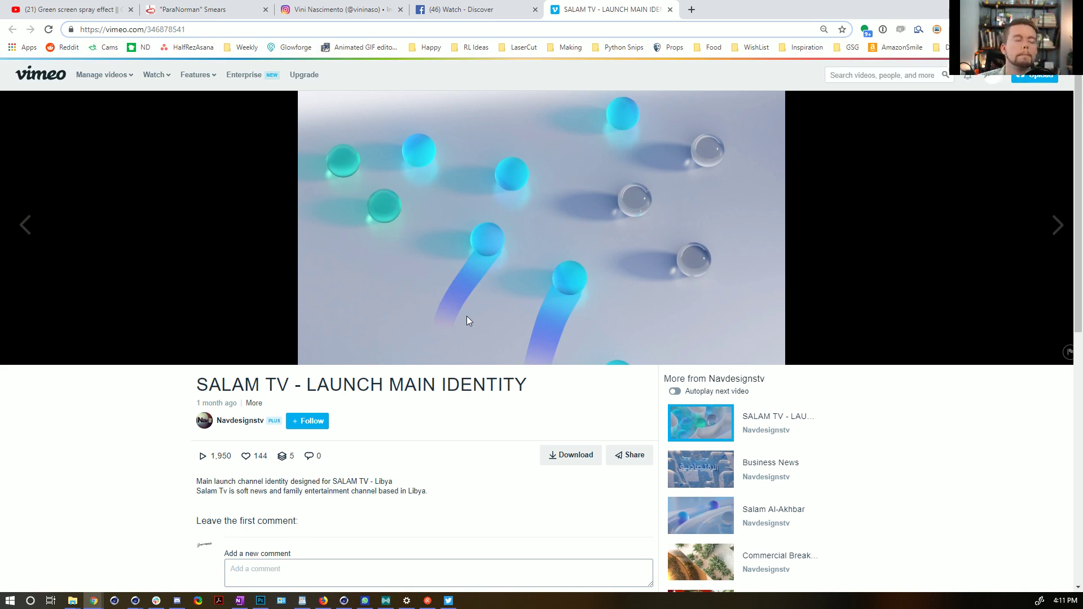
mouse_move(485, 232)
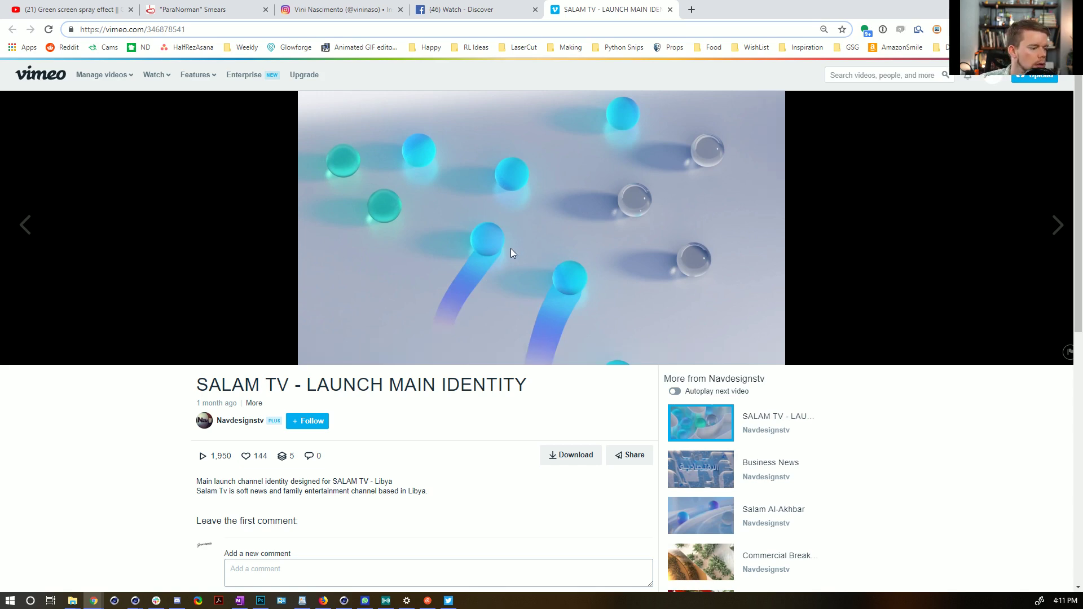
scroll(307, 425, down, 4)
scroll(265, 481, up, 4)
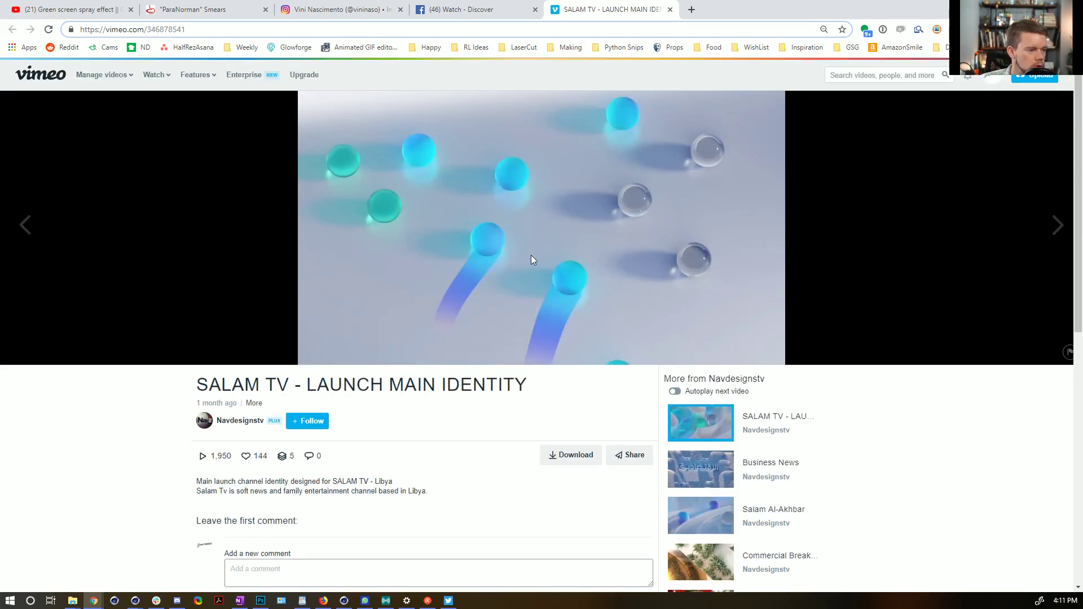
Play and scrub the reference video around 00:08 to examine how the trails bend behind the balls.
click(320, 350)
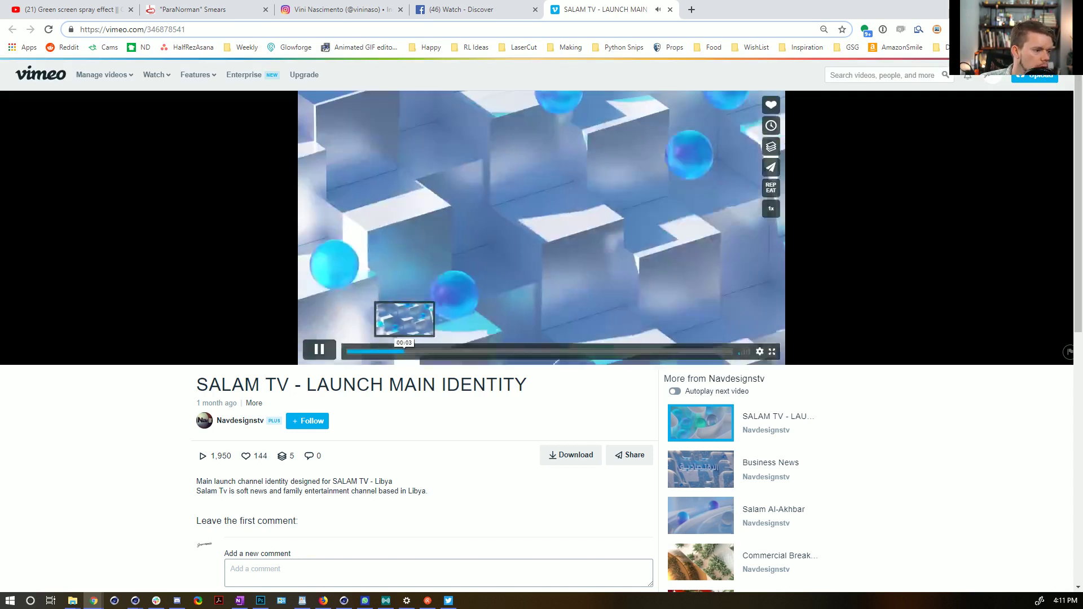
drag(422, 351, 482, 356)
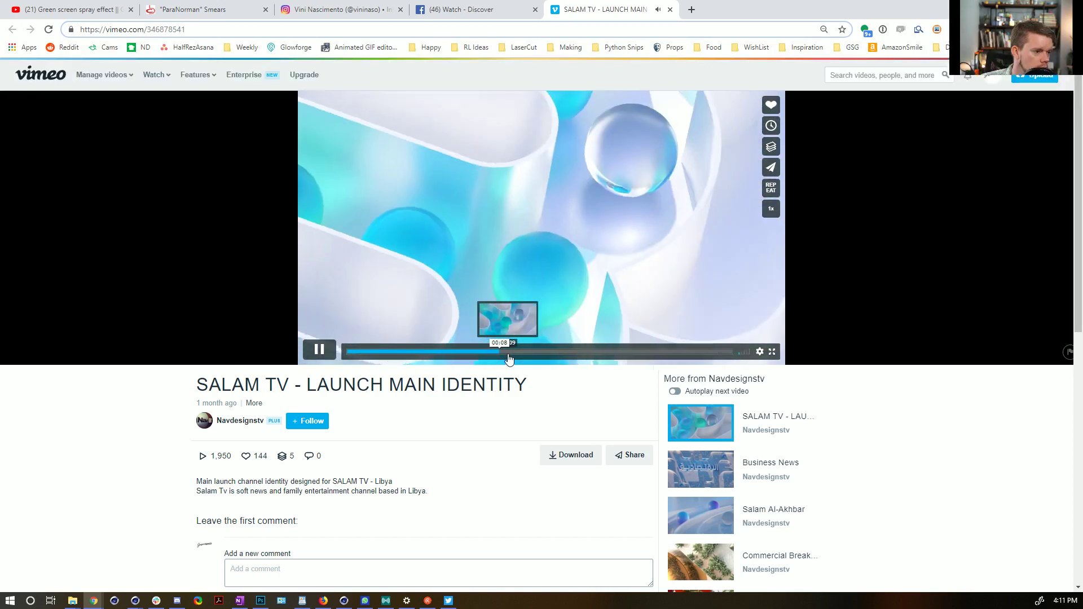
click(329, 351)
click(490, 356)
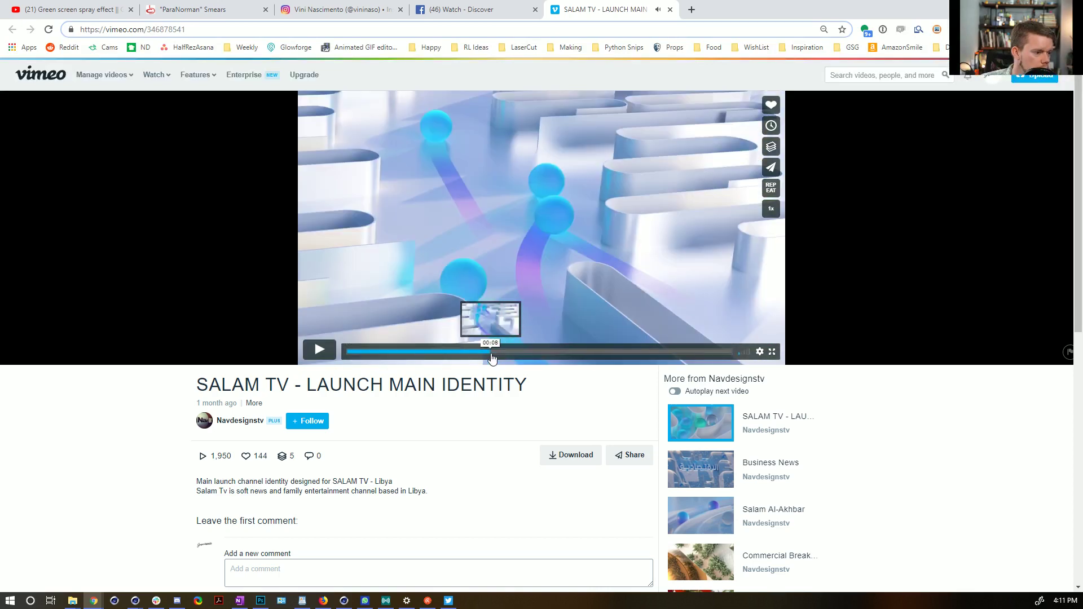
click(329, 351)
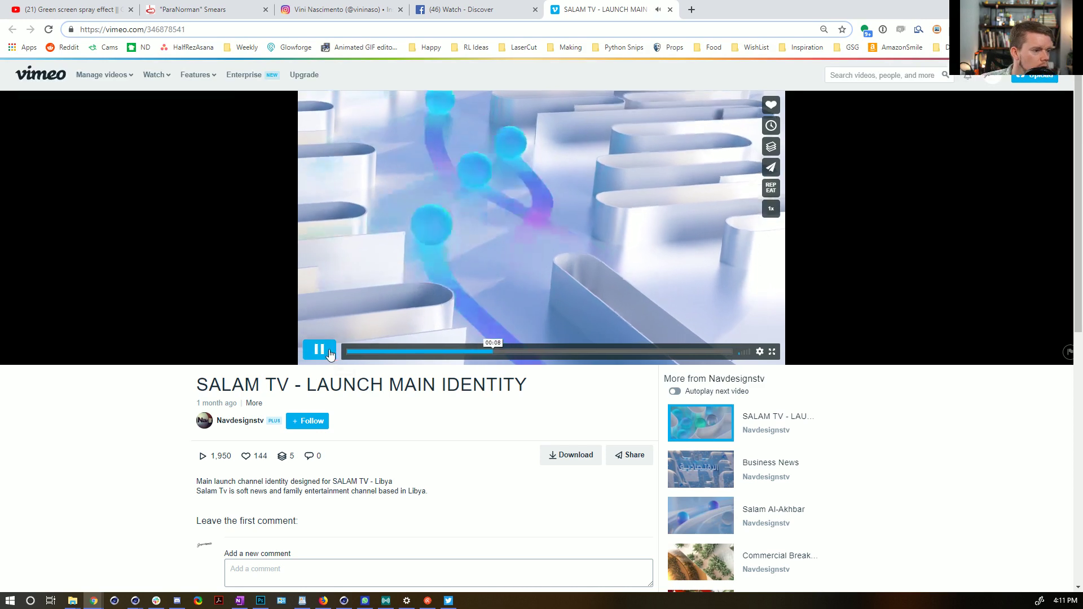
click(329, 352)
click(488, 352)
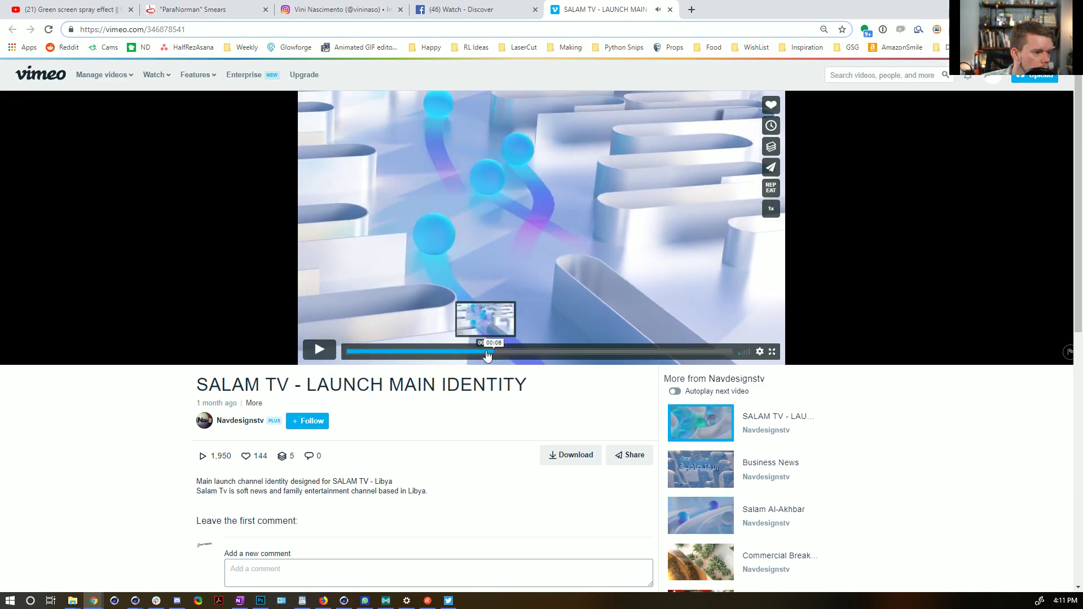
mouse_move(488, 352)
mouse_down()
mouse_move(590, 353)
mouse_move(500, 354)
mouse_up()
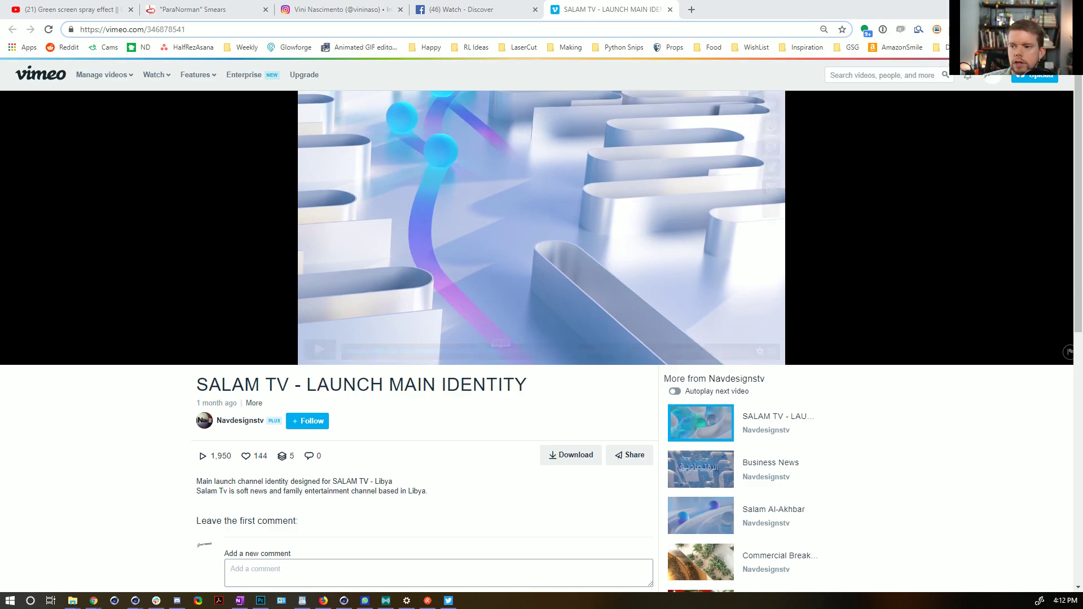
Switch back to Cinema 4D, play the simulation to frame 137, and turn off Loop on the Matrix object.
click(344, 601)
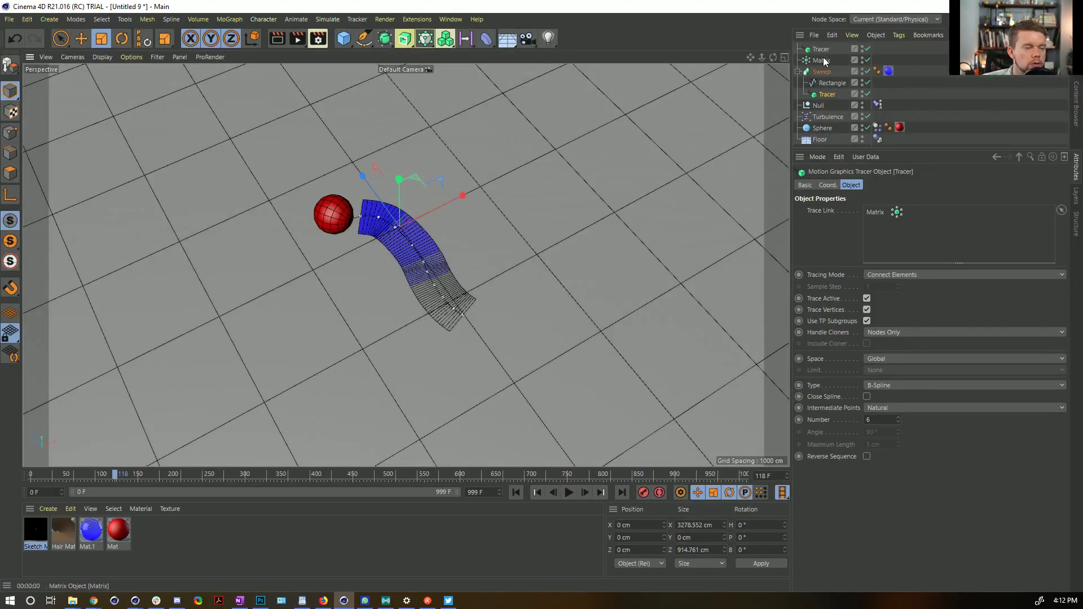
click(568, 492)
click(821, 61)
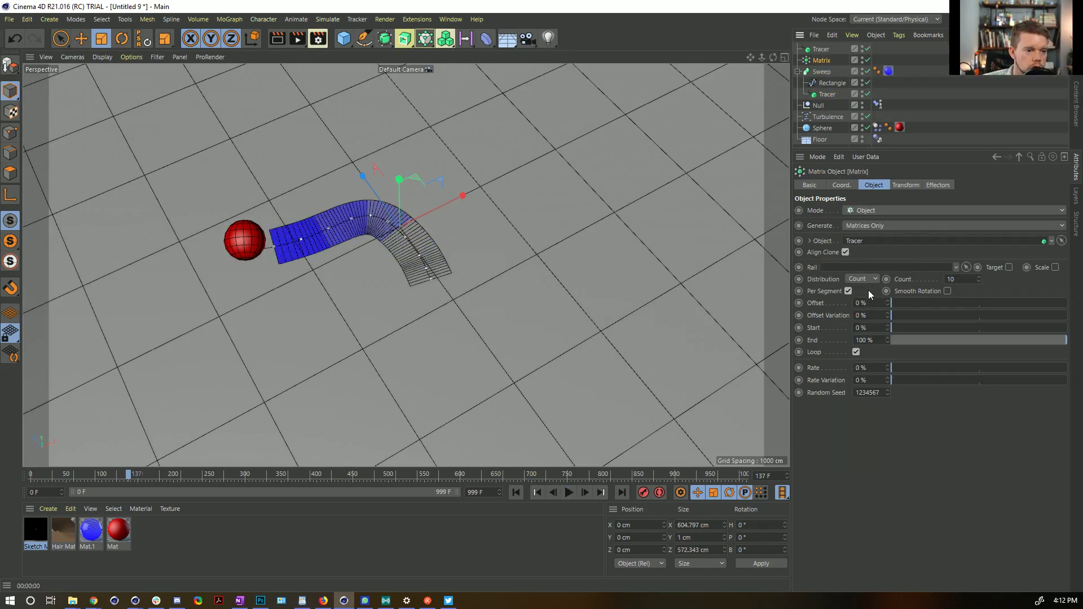
click(947, 292)
click(848, 291)
click(848, 291)
click(856, 352)
Play the simulation on to frame 209 and render a view framing the curved trail.
click(568, 493)
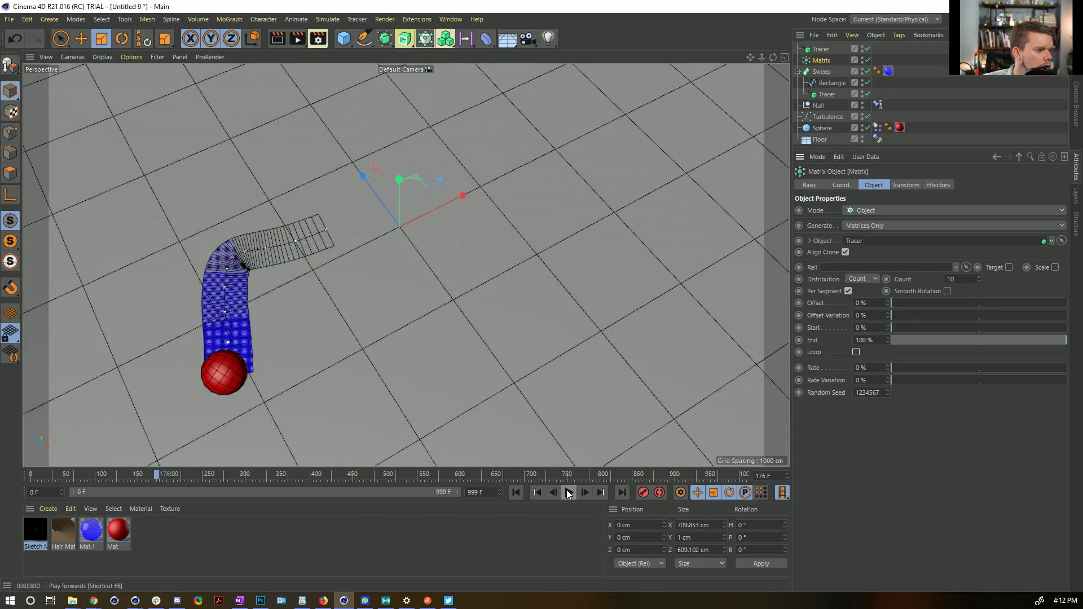
click(568, 493)
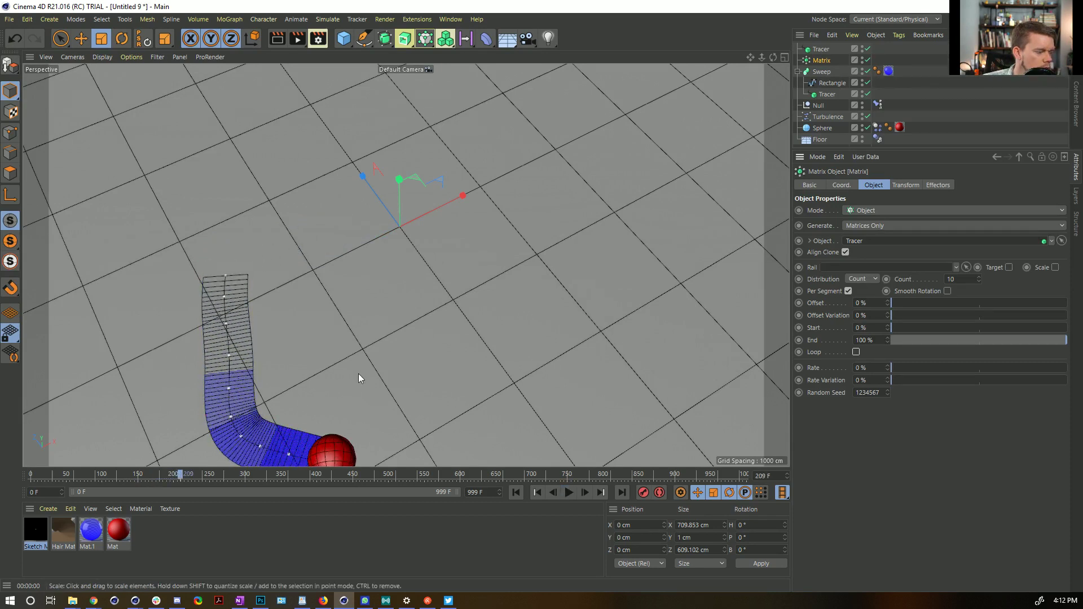
alt+drag(336, 366, 429, 293)
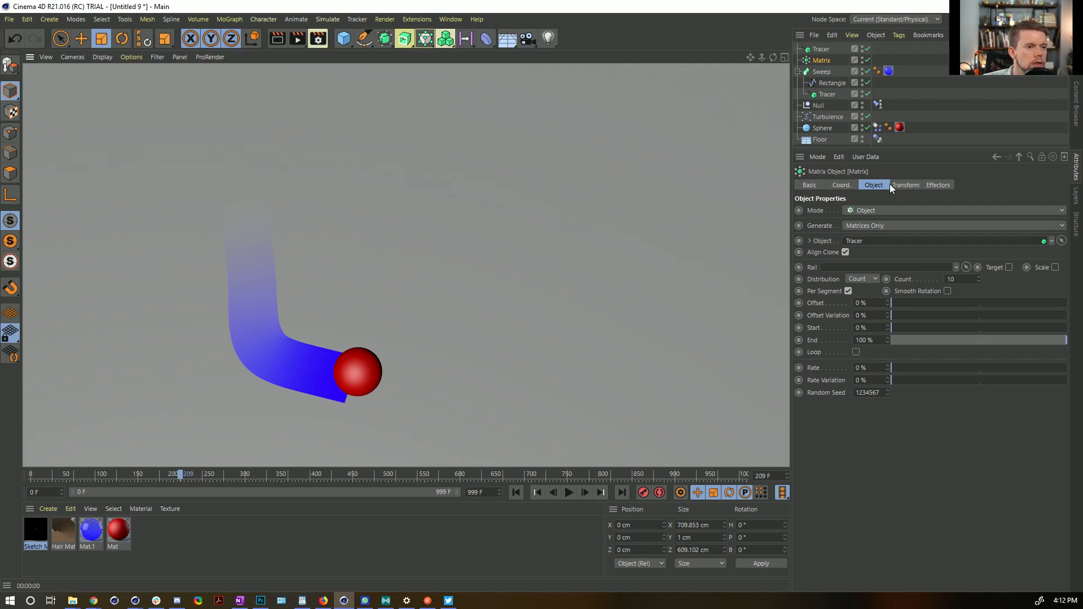
click(834, 81)
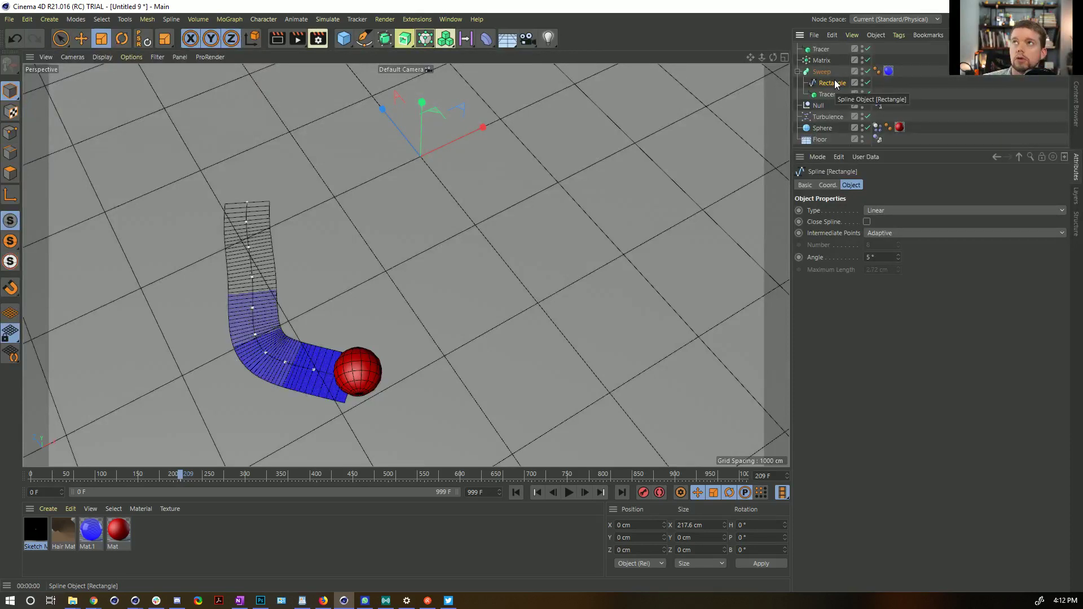
drag(342, 34, 486, 118)
mouse_move(821, 49)
mouse_down()
mouse_move(823, 85)
mouse_move(823, 66)
mouse_up()
click(824, 96)
click(878, 258)
click(878, 261)
key(ctrl+r)
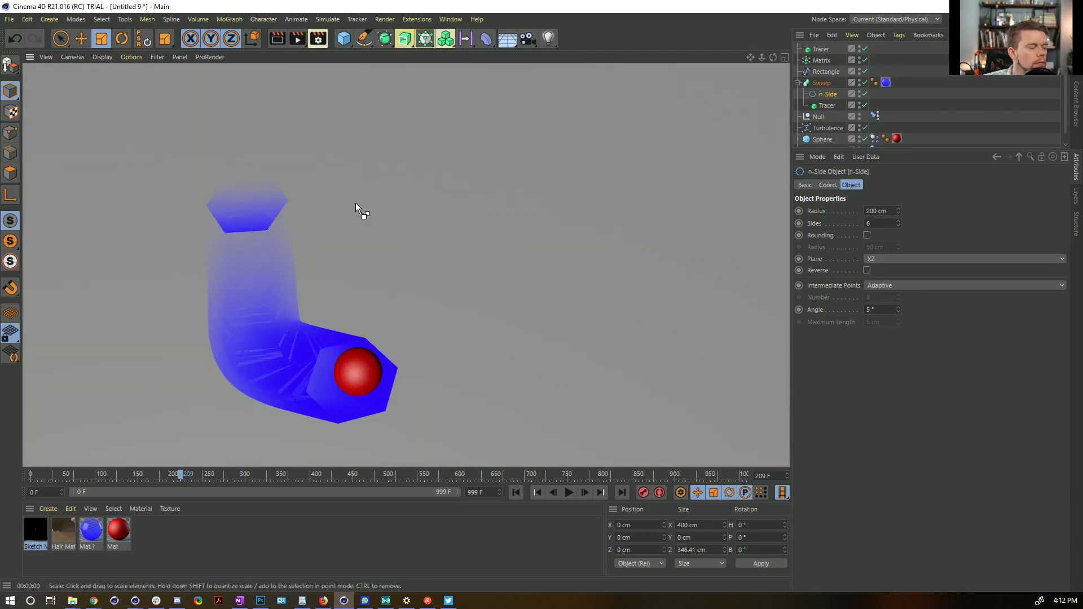
Undo the profile swap to restore the Rectangle in the Sweep, and delete the n-Side spline.
key(ctrl+z)
key(ctrl+z)
key(ctrl+z)
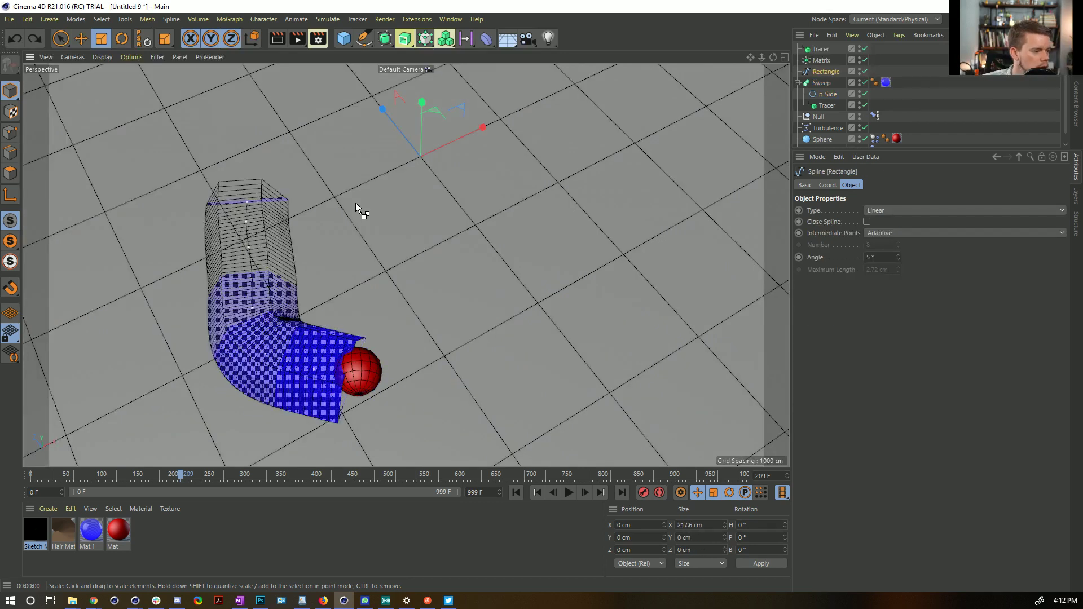
key(ctrl+z)
key(ctrl+z)
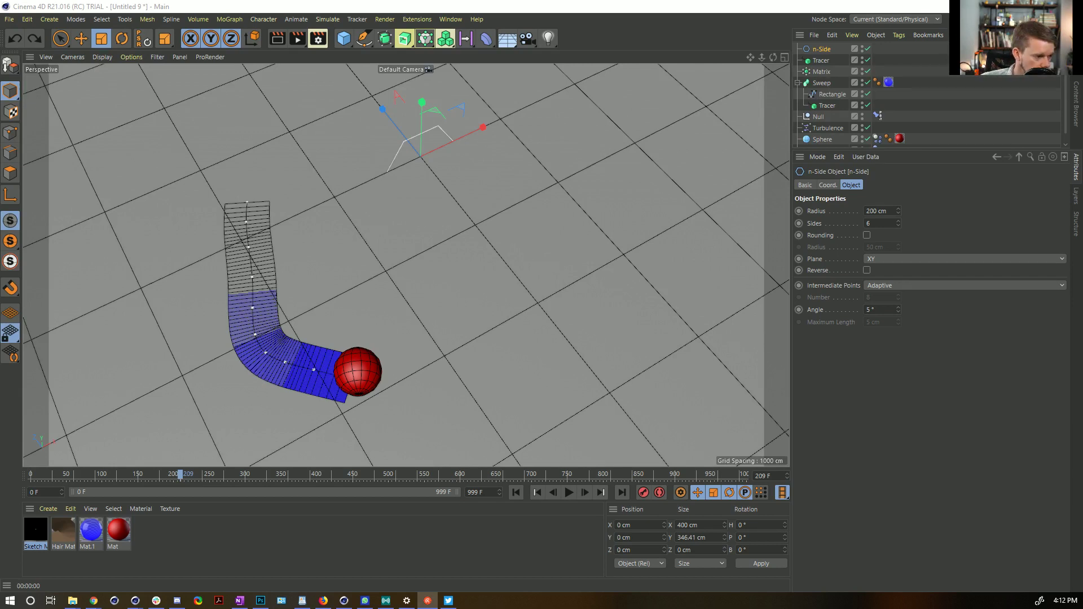
click(626, 9)
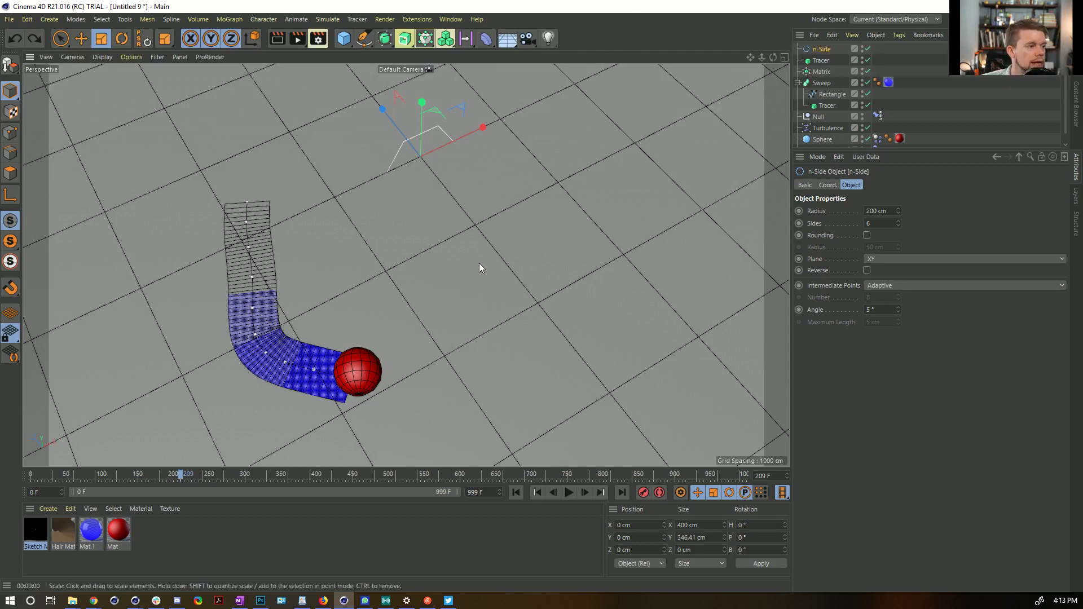
click(821, 50)
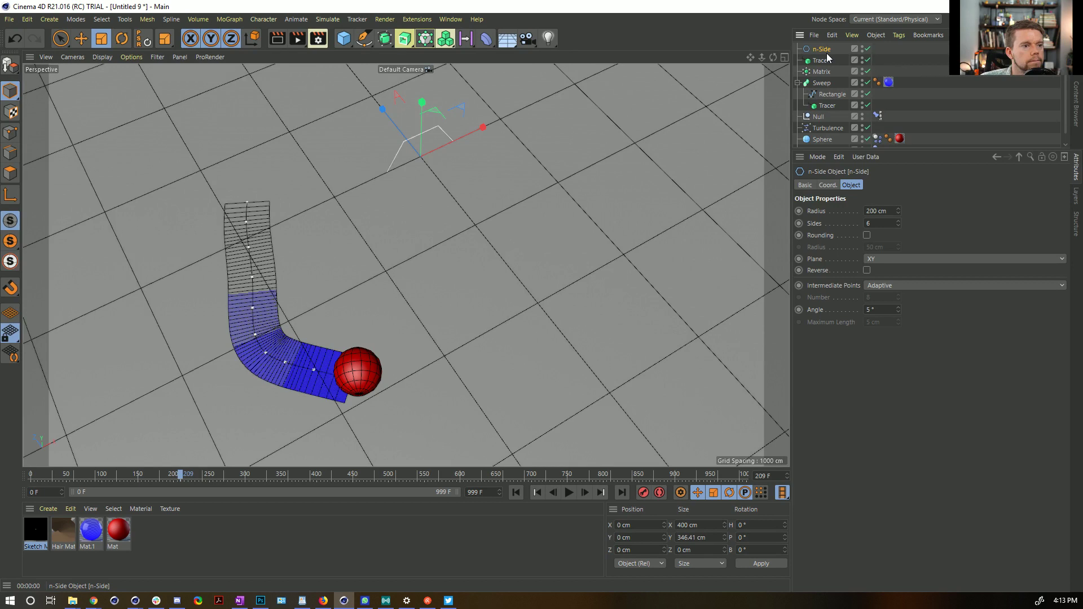
key(Delete)
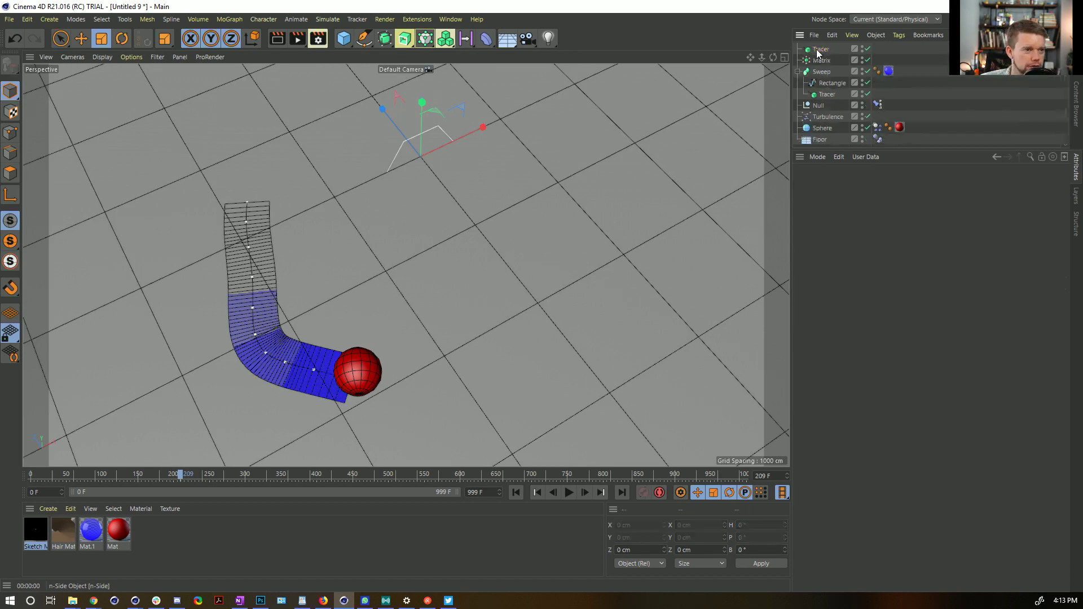
Take the Matrix-linked Tracer out of the Sweep and place it on its own above the Sweep.
click(827, 94)
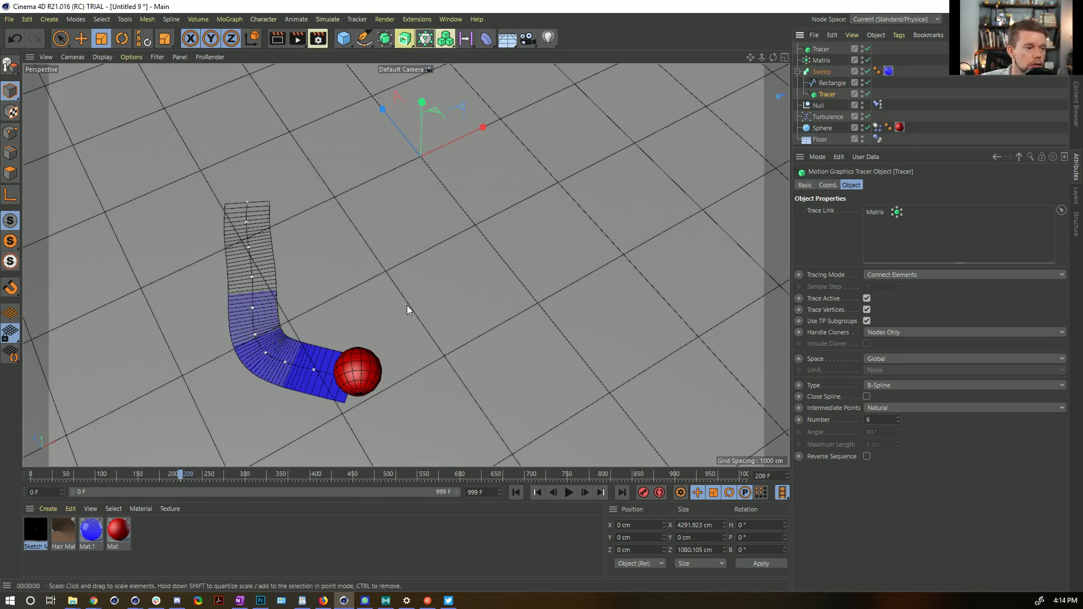
click(808, 73)
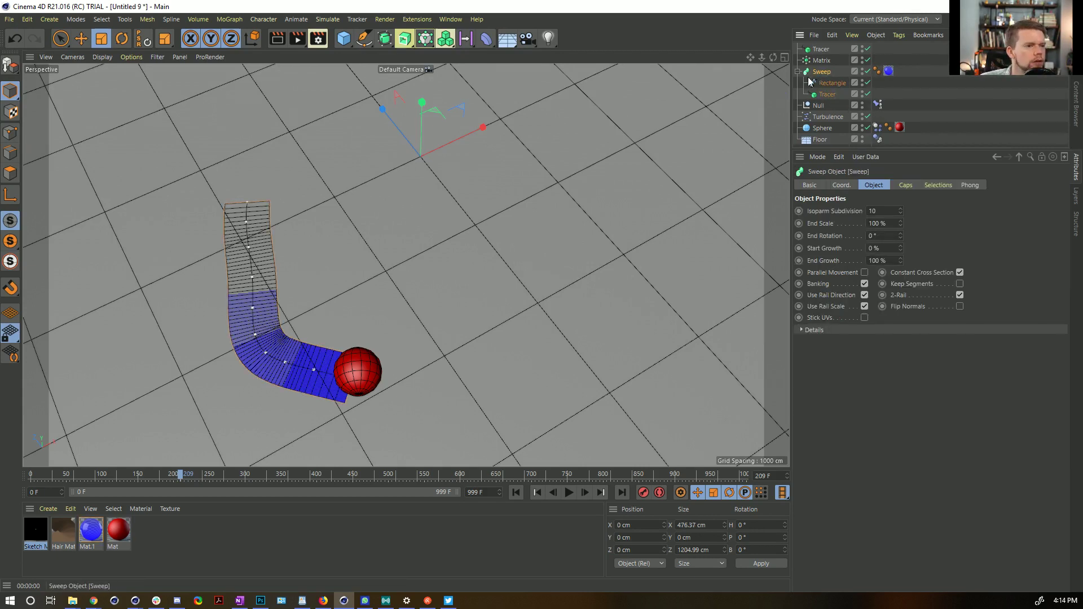
drag(826, 94, 820, 68)
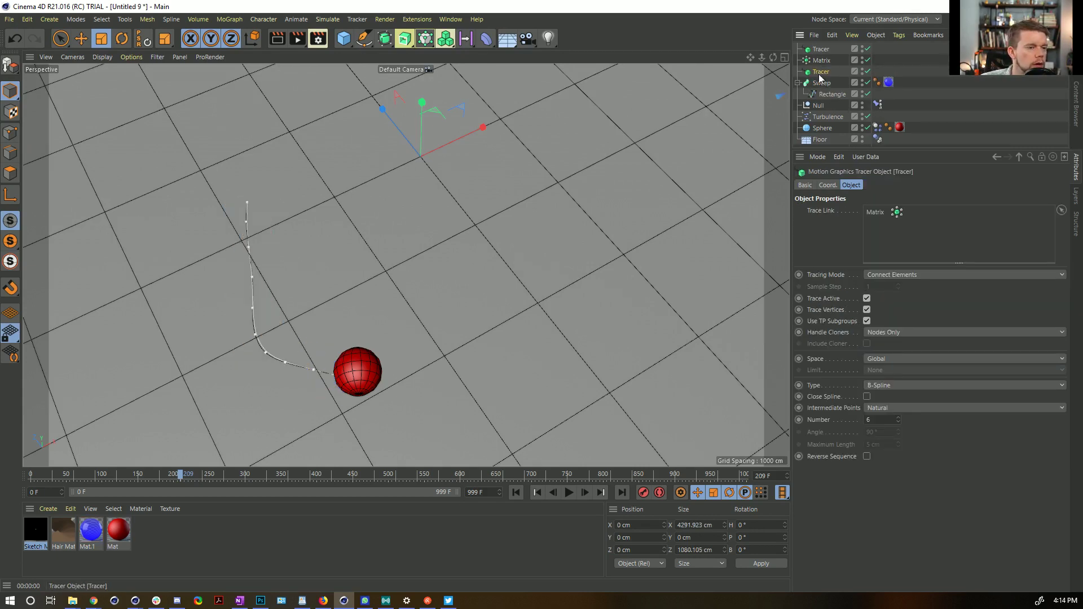
Add a Volume Builder and a Volume Mesher, nesting the Tracer in the builder and the builder in the mesher.
click(449, 48)
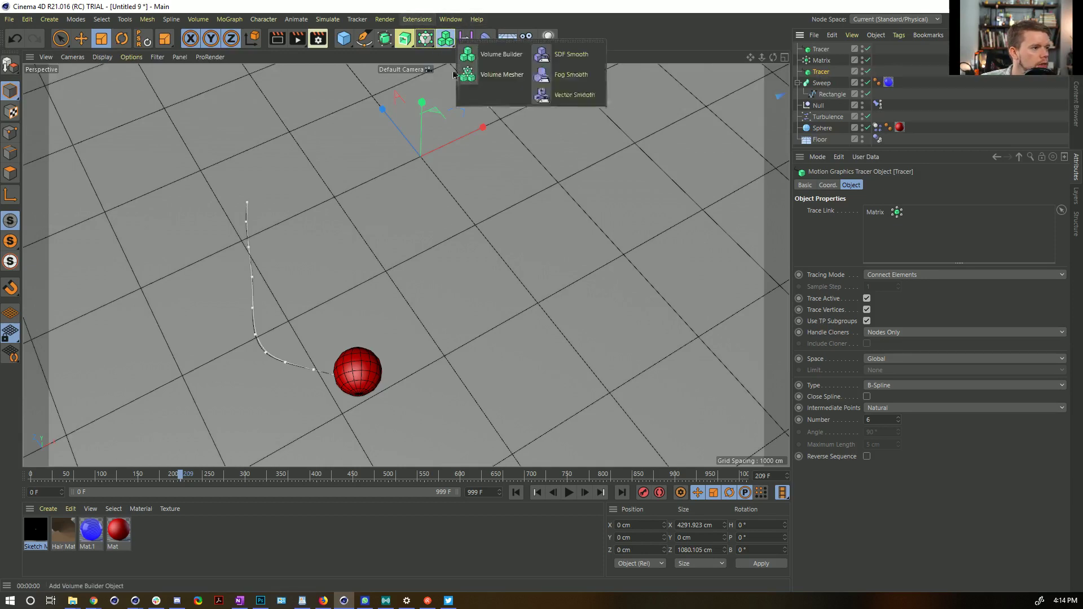
click(501, 55)
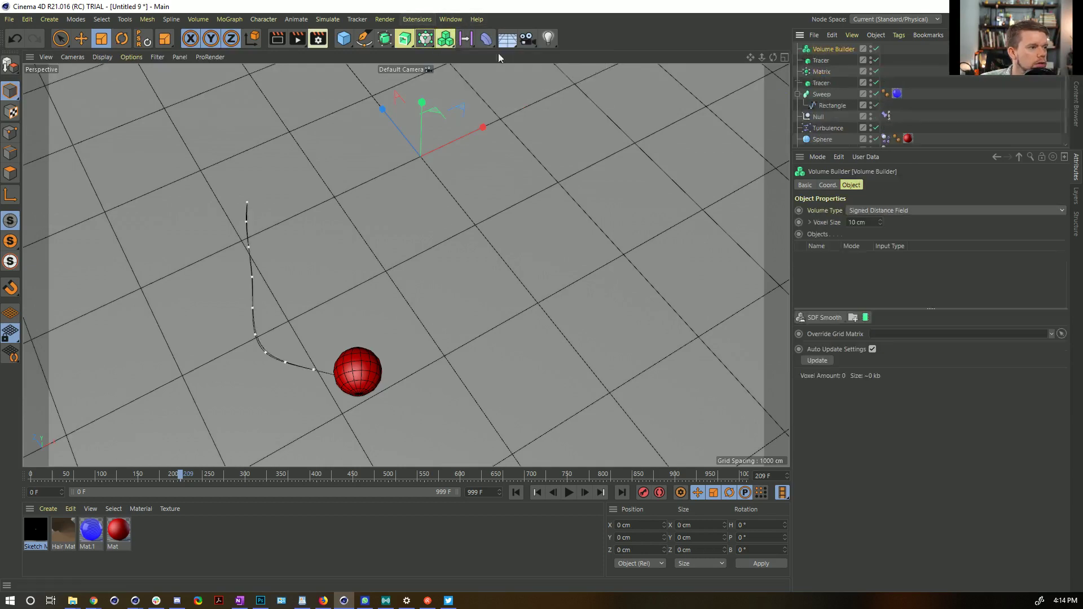
click(508, 75)
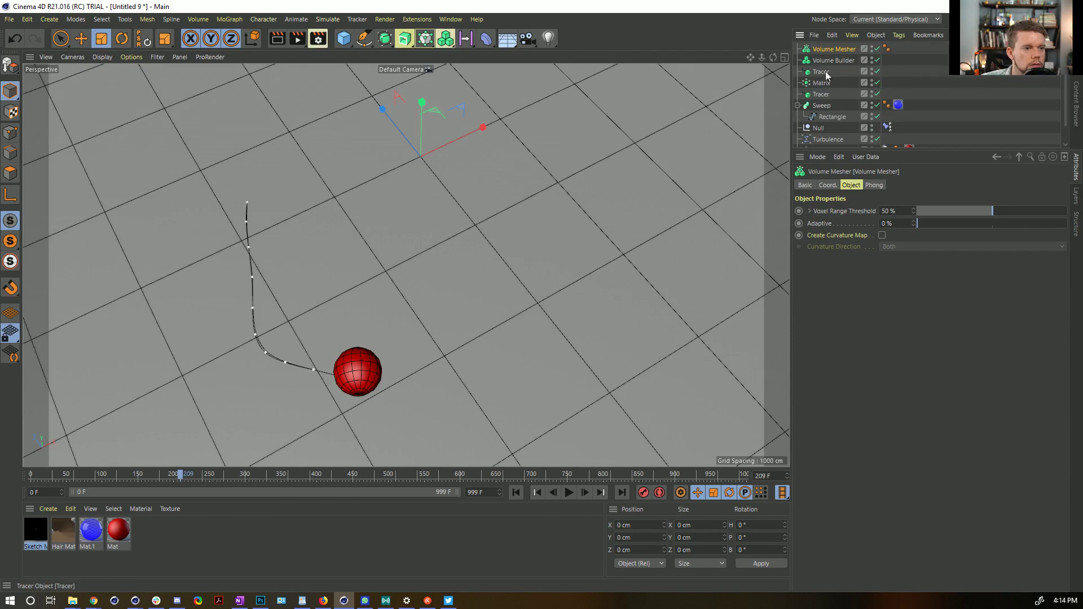
mouse_move(822, 95)
mouse_down()
mouse_move(837, 62)
mouse_move(829, 102)
mouse_up()
click(839, 58)
click(839, 83)
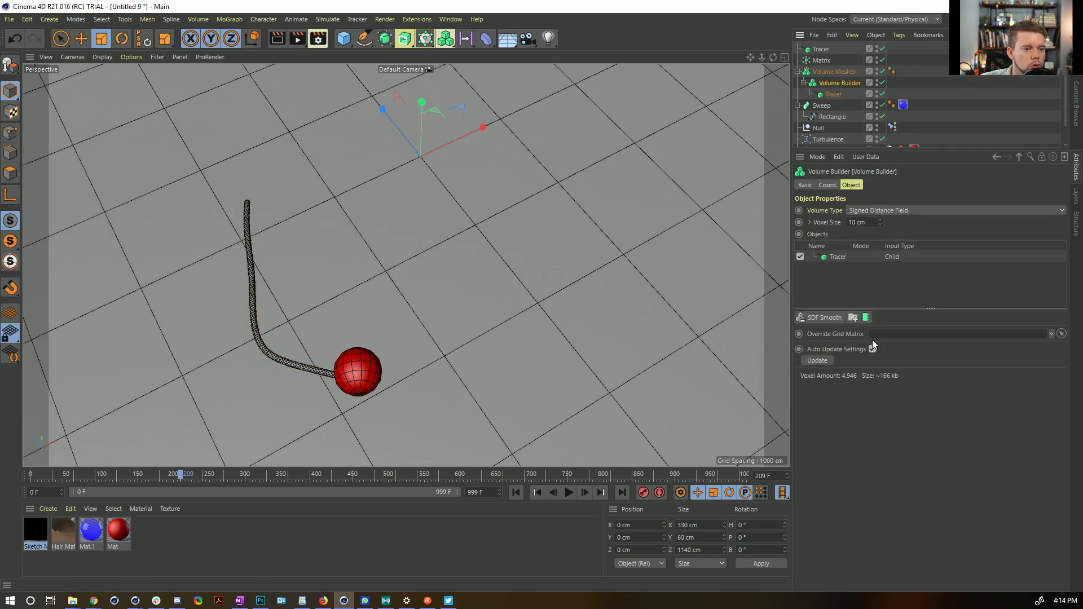
Taper the Tracer's volume by lowering the start of its Scale Along curve to zero, and set its density to 1.
click(836, 258)
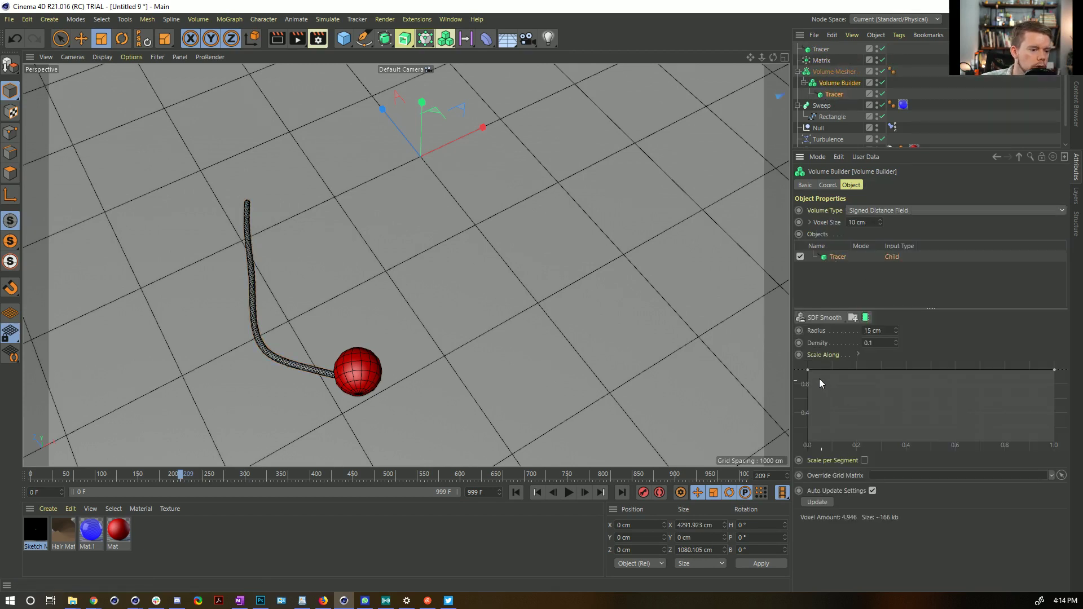
drag(807, 370, 808, 442)
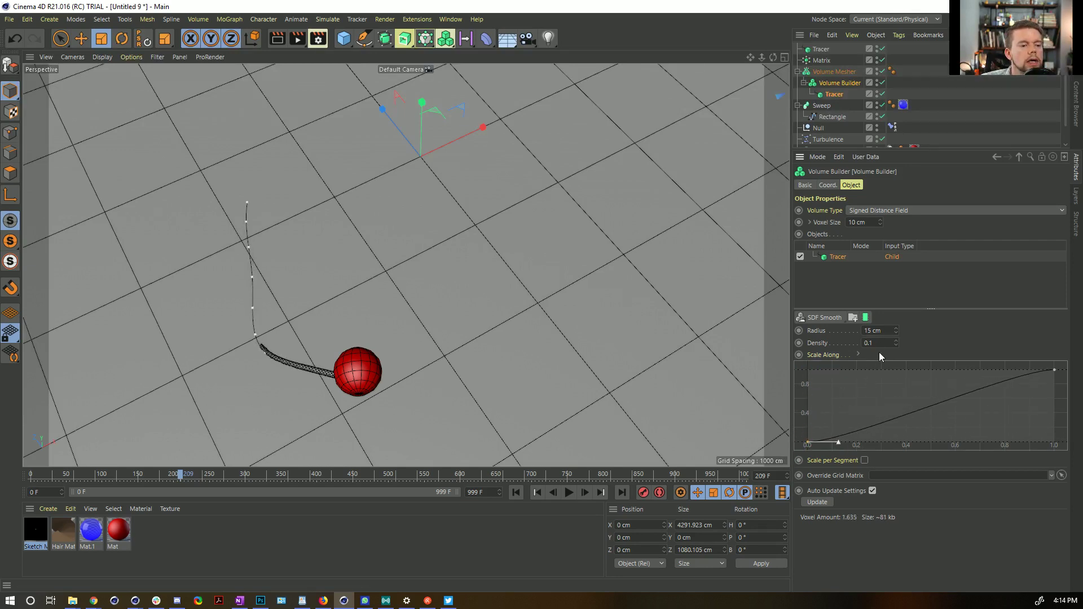
drag(895, 343, 908, 345)
Set the Tracer's volume radius to 75 cm and the Volume Builder's voxel size to 5 cm.
click(880, 330)
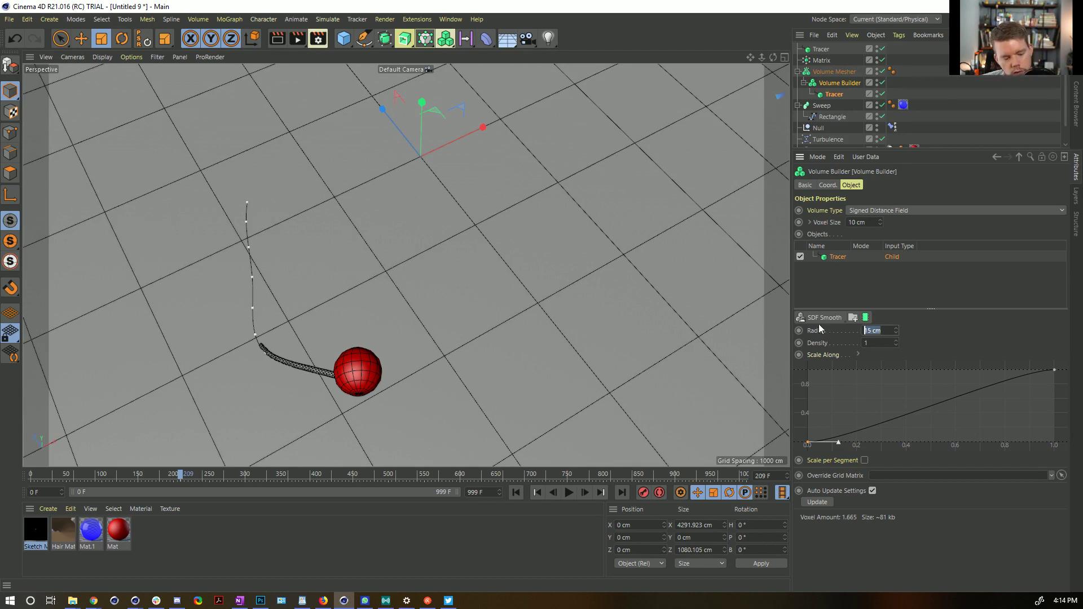
text(55)
key(Return)
drag(884, 330, 824, 313)
text(75)
key(Return)
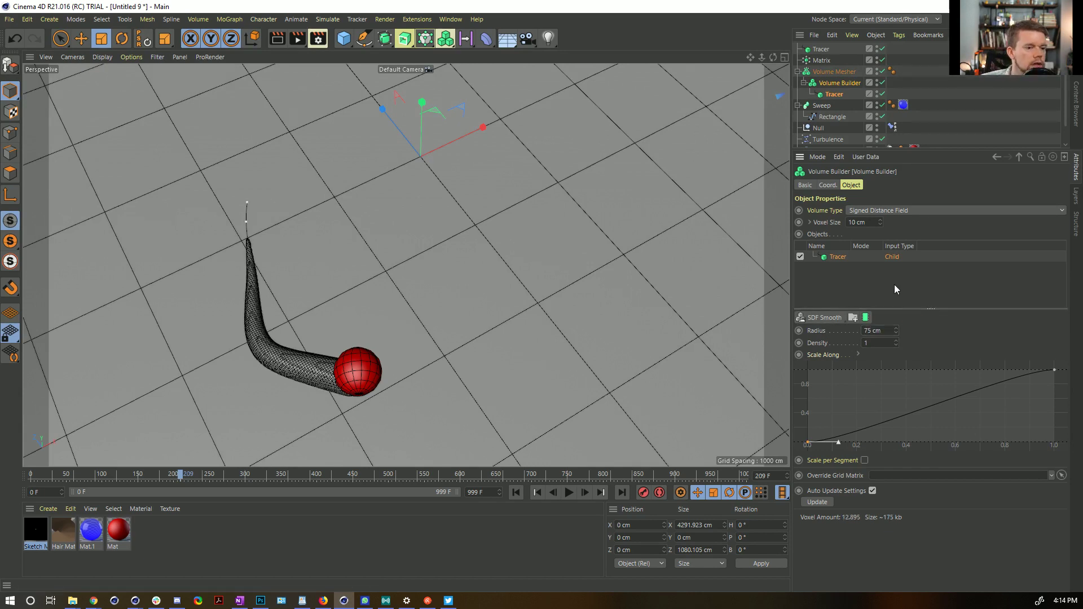
click(867, 222)
text(5)
key(Return)
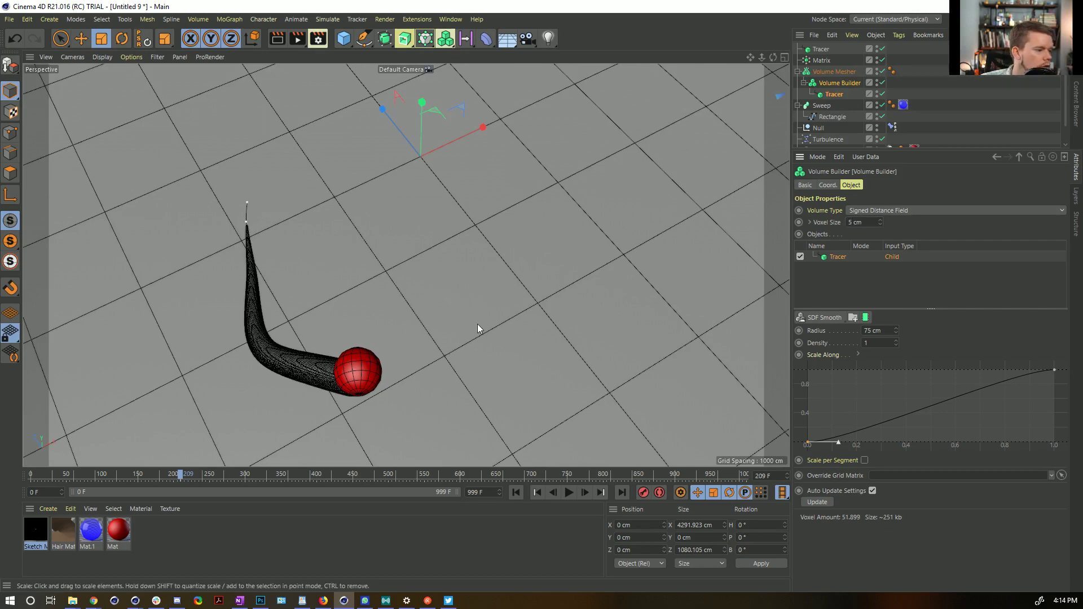
Add a 4000 by 4000 cm Plane with one width segment and one height segment.
alt+drag(350, 383, 359, 313)
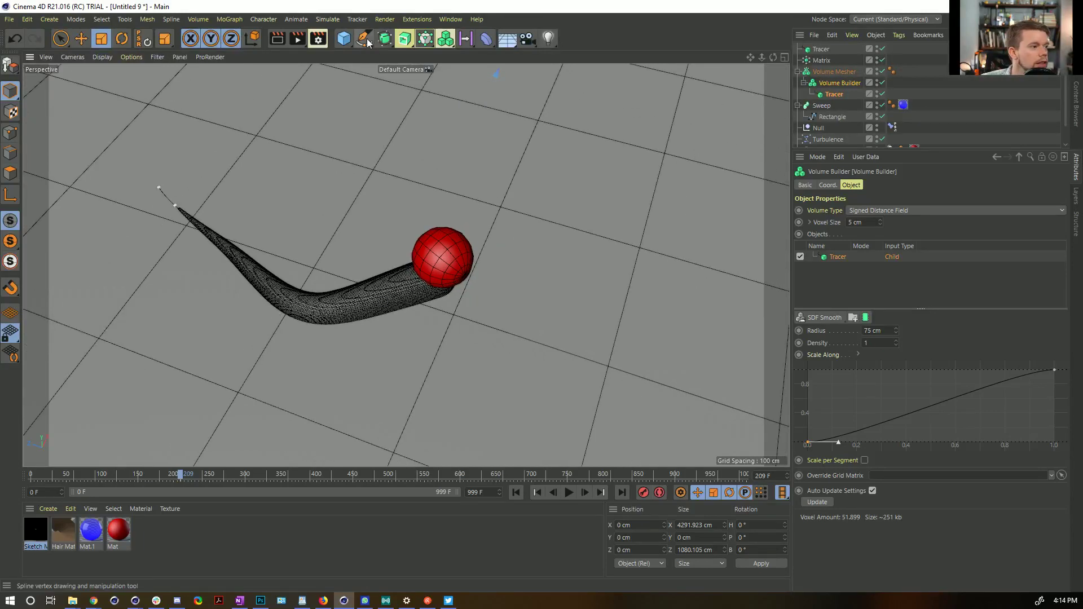
click(344, 39)
click(442, 75)
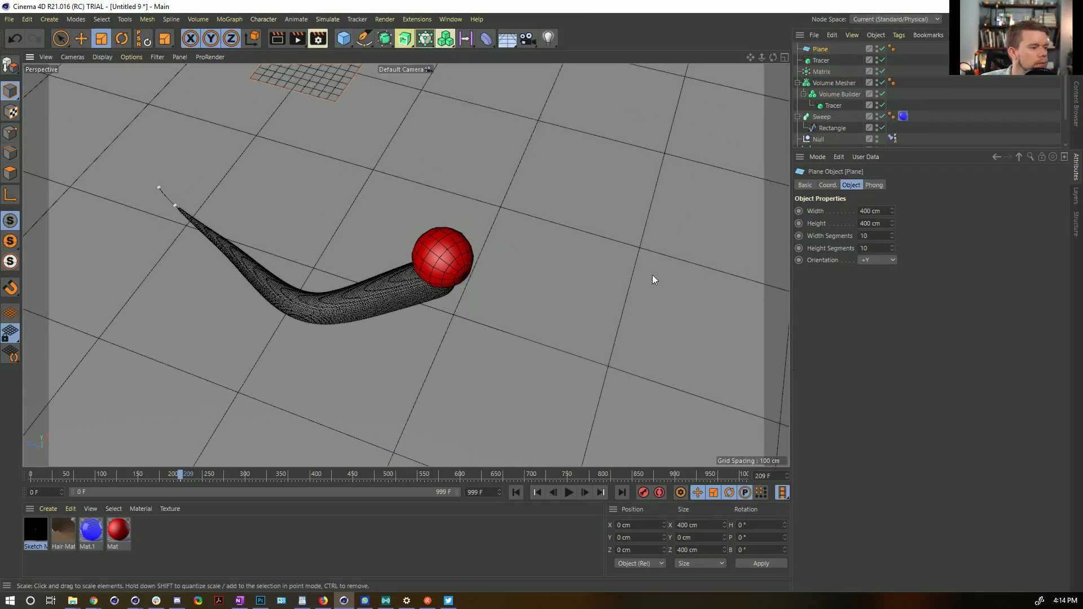
text(1)
click(866, 211)
text(0)
click(866, 224)
text(0)
click(945, 232)
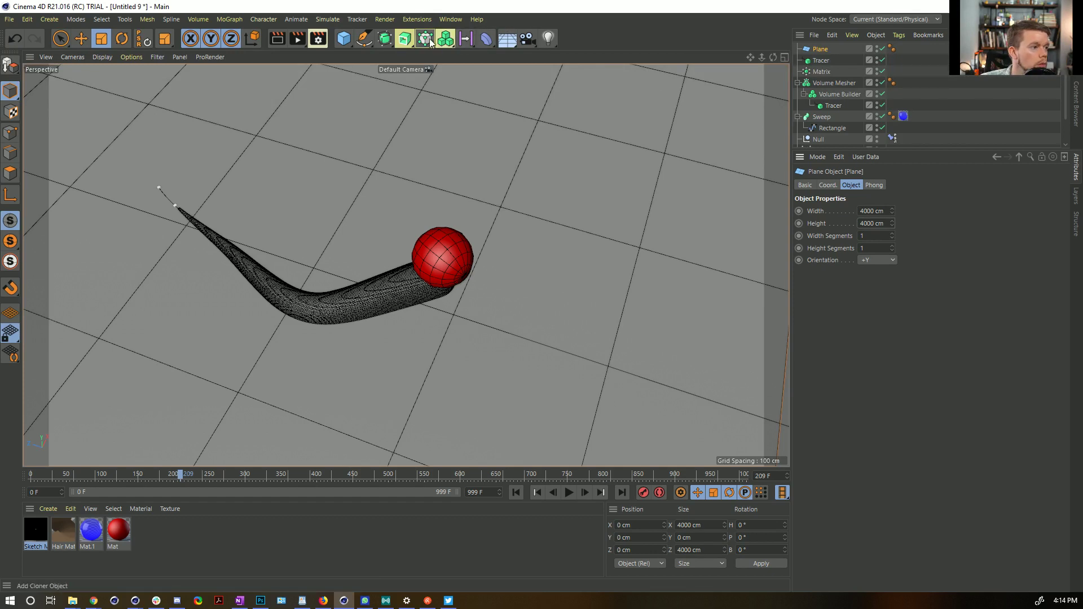
Add a Boole containing the Plane and the Volume Mesher, and set its Boolean type to A intersect B.
click(404, 39)
click(383, 40)
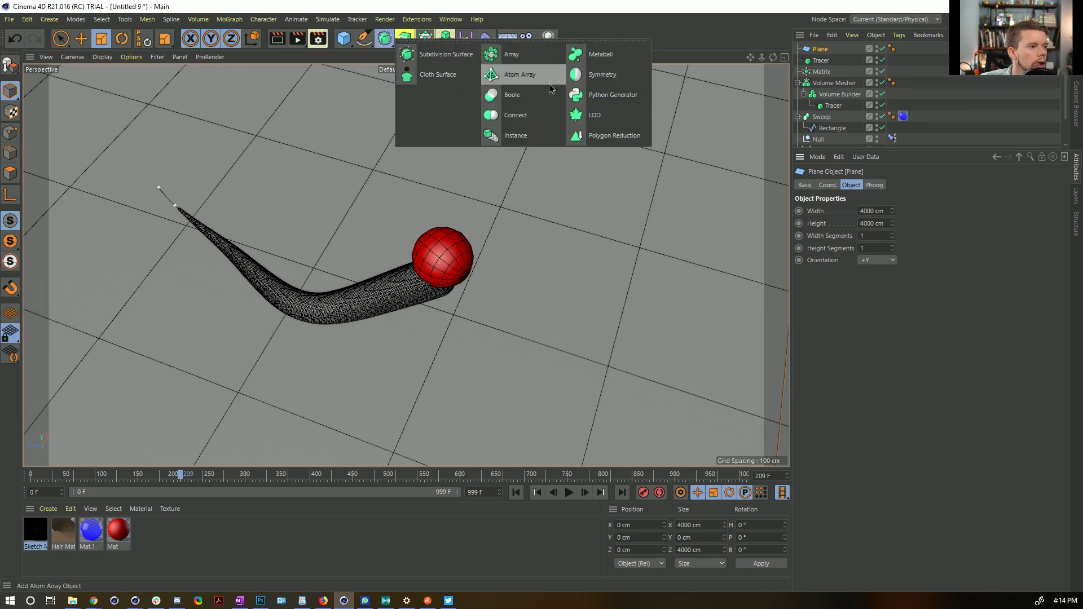
click(527, 93)
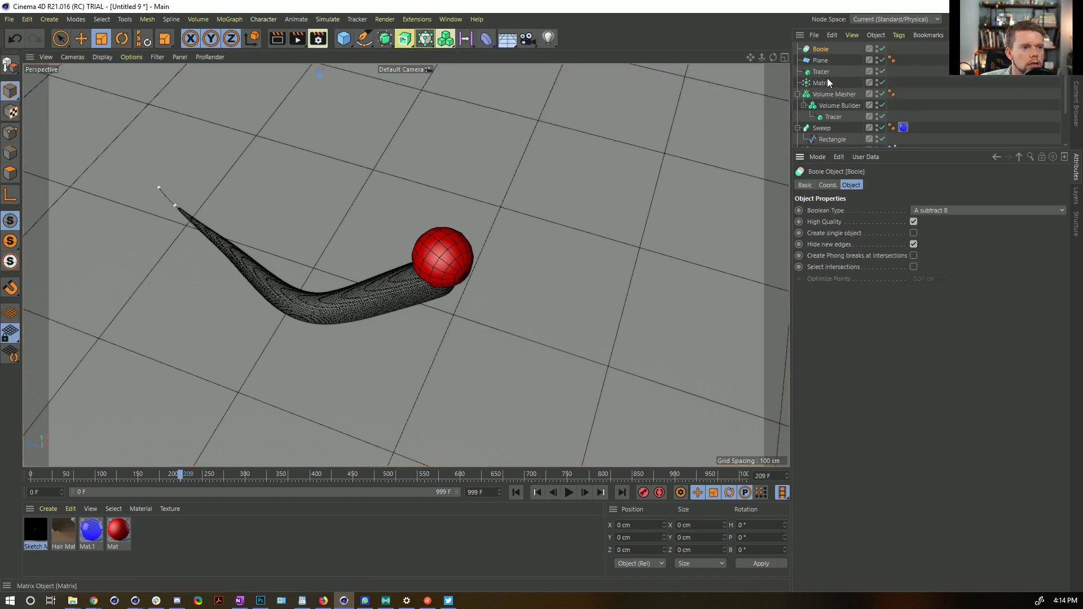
click(822, 59)
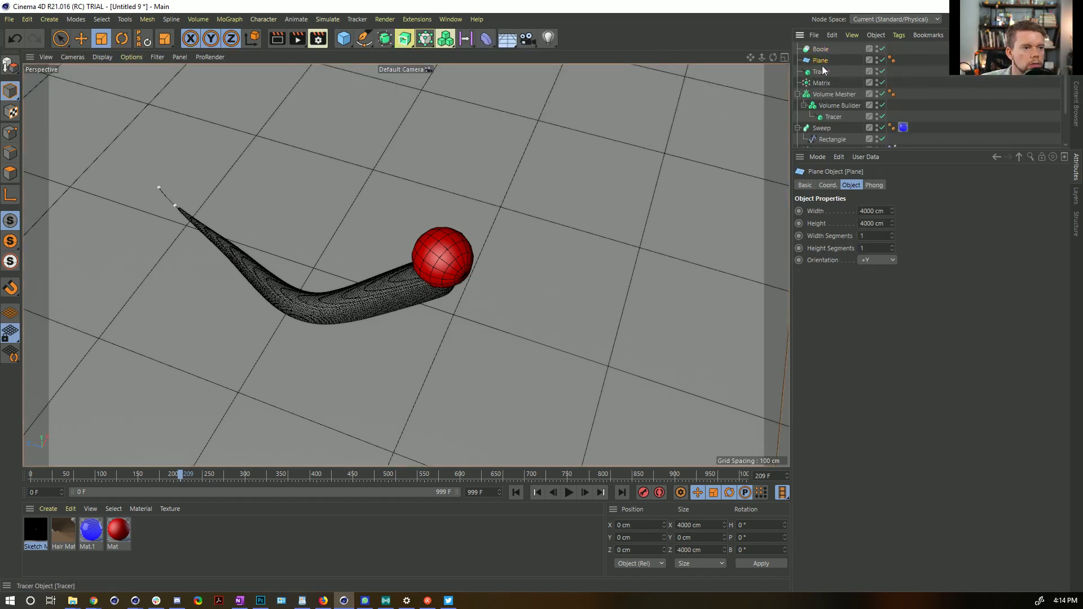
ctrl+click(833, 94)
drag(834, 91, 821, 59)
drag(814, 121, 816, 123)
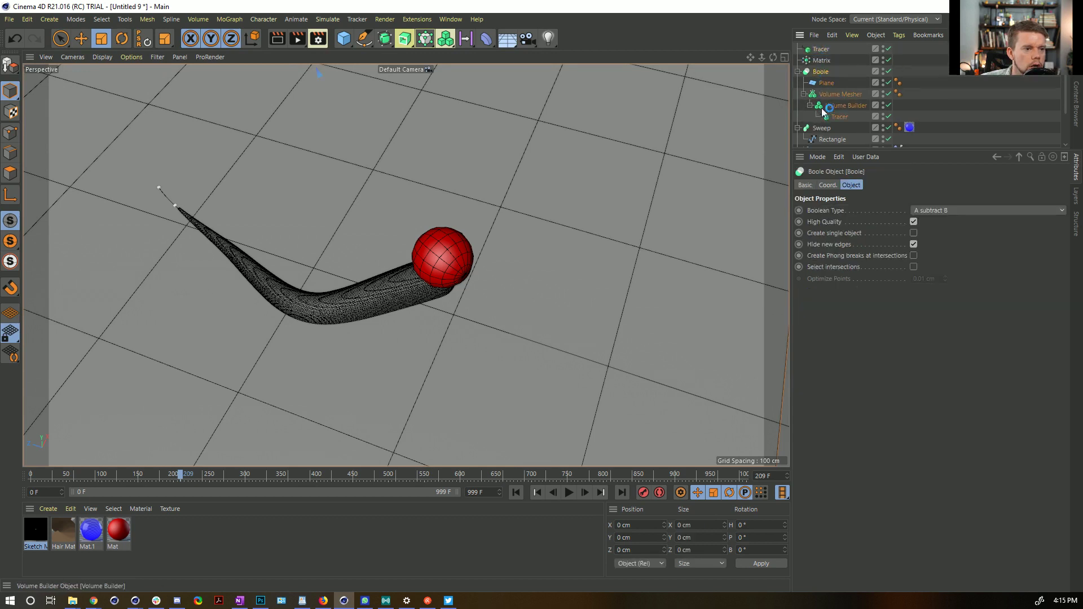
click(939, 211)
click(959, 249)
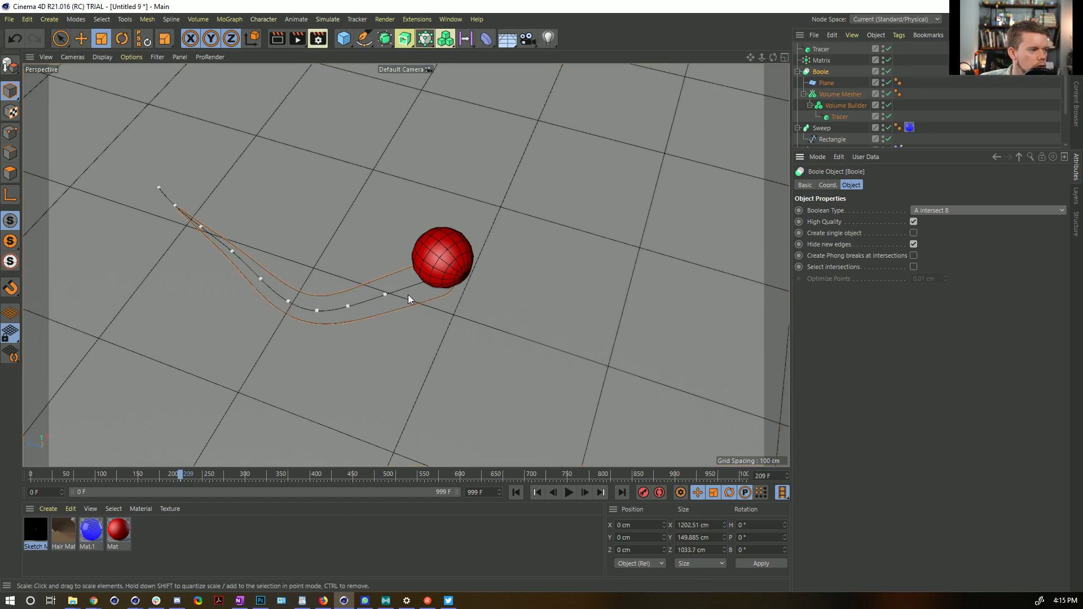
Raise the Plane inside the Boole to a Y position of 1 cm.
click(826, 83)
click(632, 537)
text(1)
click(756, 563)
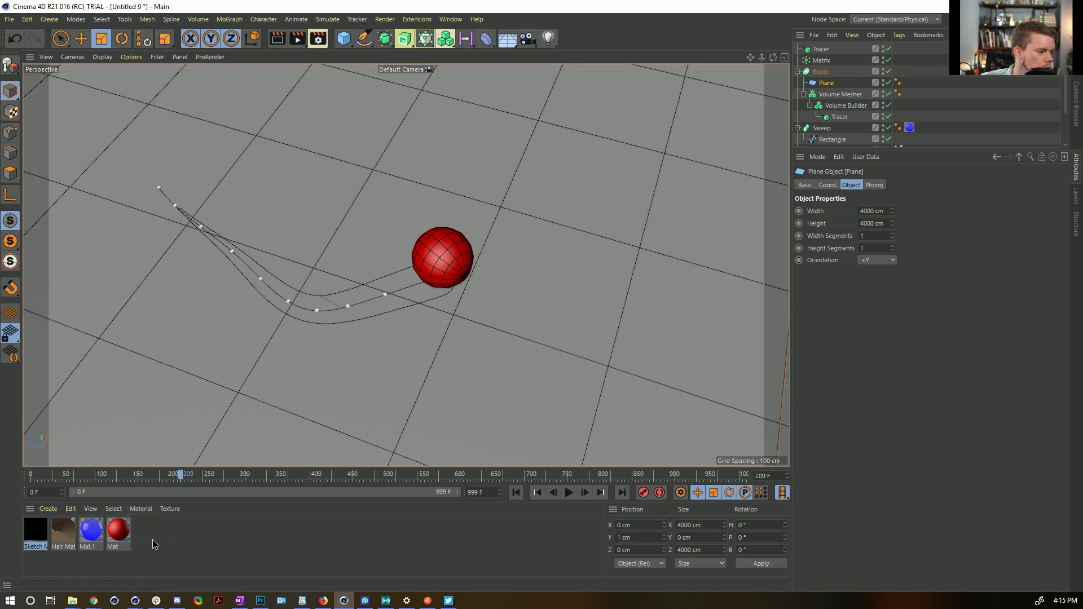
Create a new default material and apply it to the Boole.
click(177, 535)
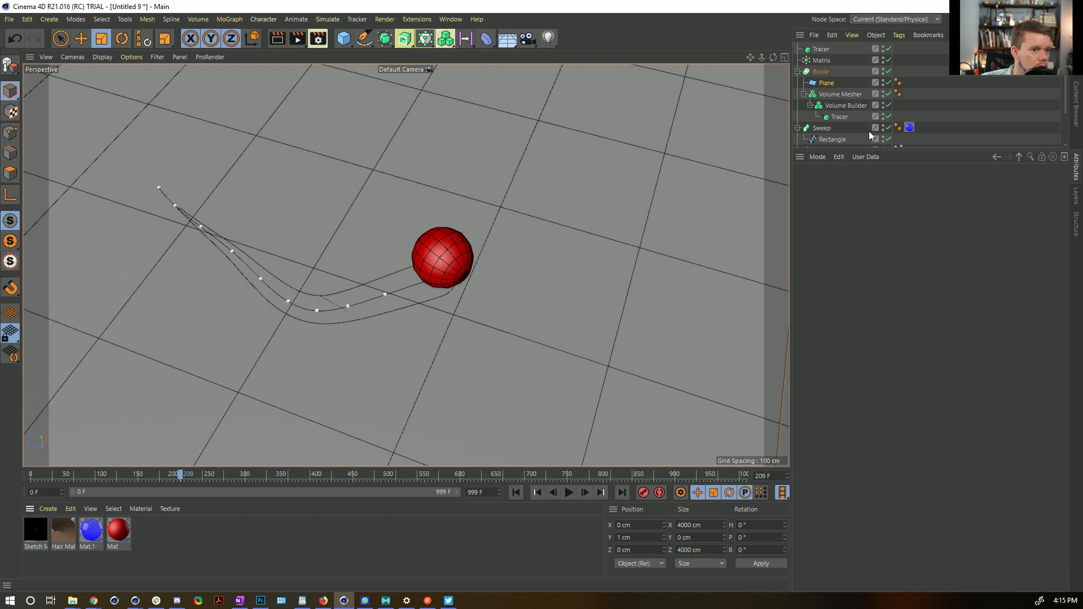
click(933, 95)
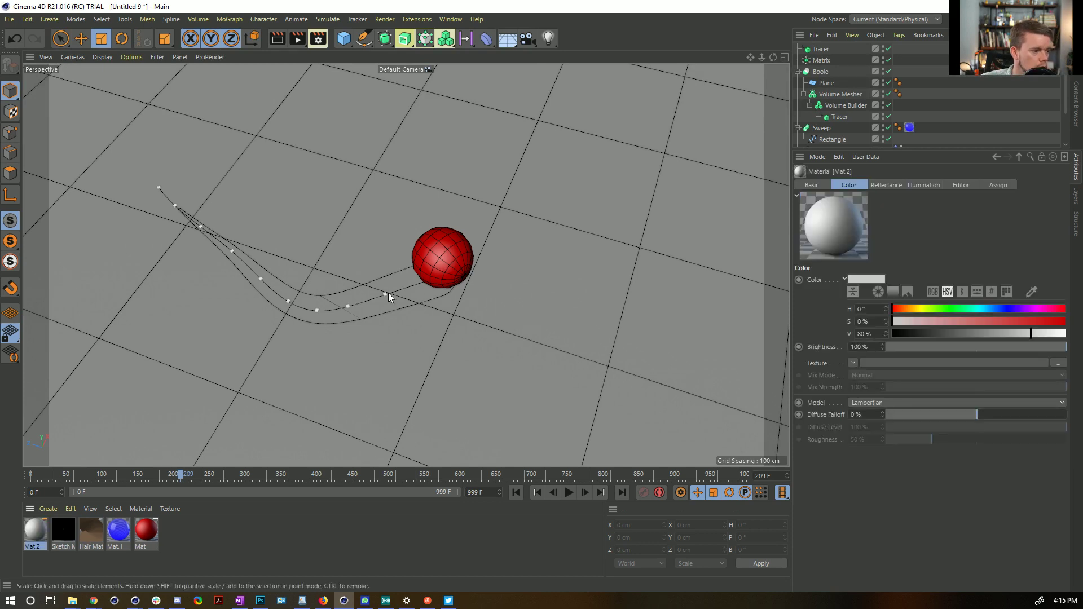
drag(37, 539, 823, 72)
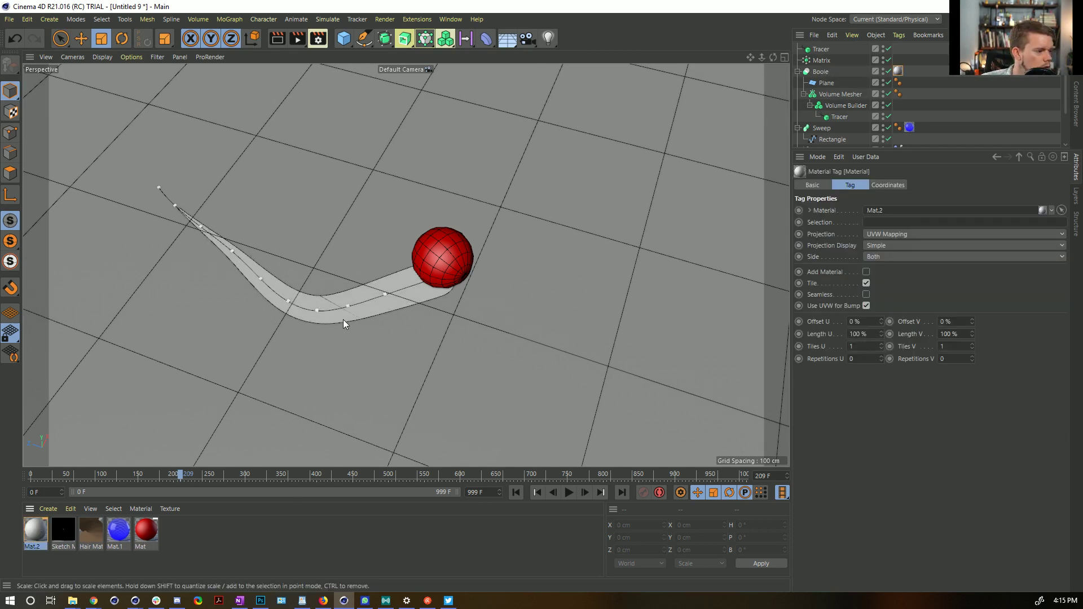
Turn on Create single object and Create Phong breaks at intersections for the Boole, keeping Hide new edges on.
alt+right_drag(358, 313, 509, 283)
alt+drag(503, 281, 314, 322)
click(820, 71)
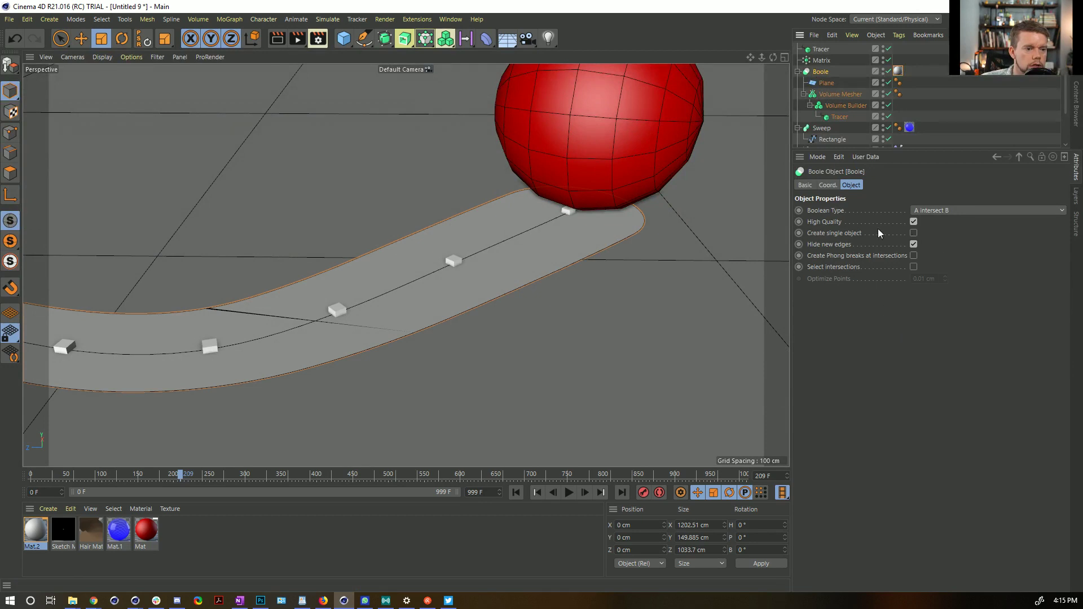
click(913, 233)
click(913, 256)
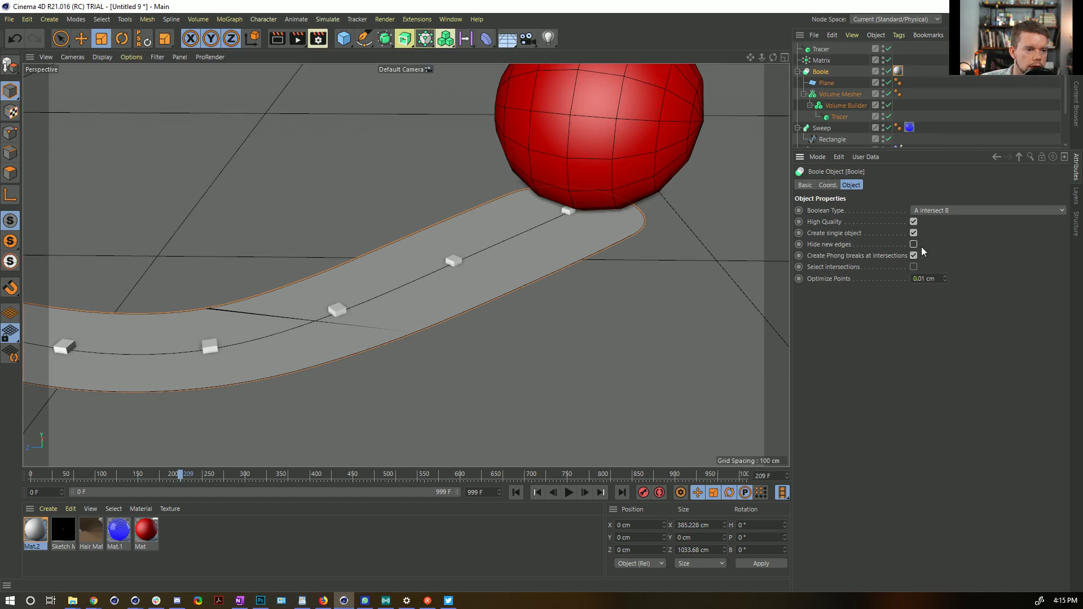
click(913, 245)
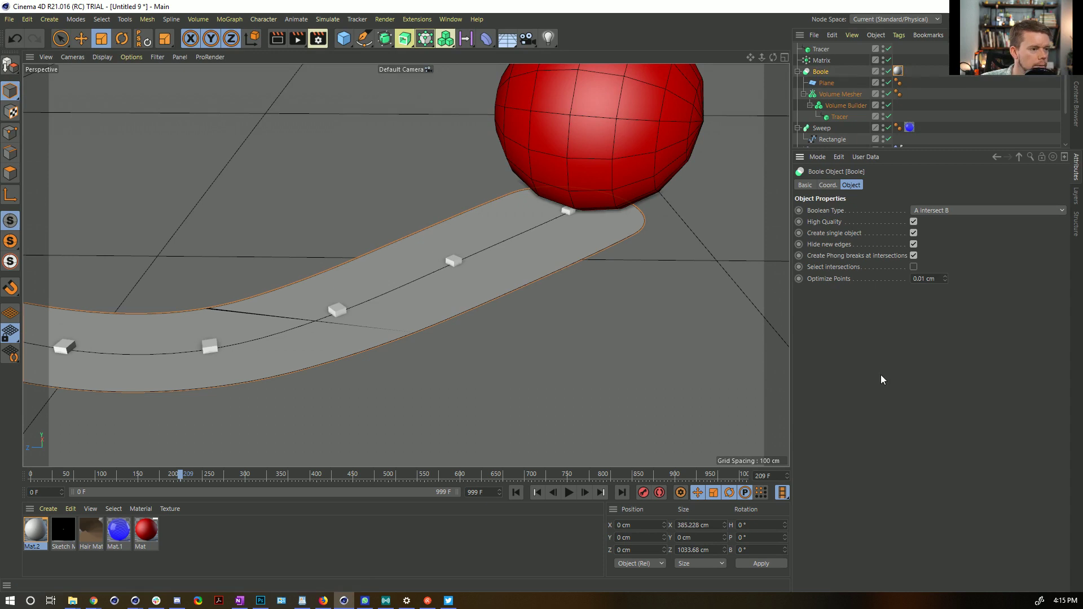
Set the Volume Mesher's Adaptive value to 5.4%, and view the whole trail with the sphere.
click(846, 94)
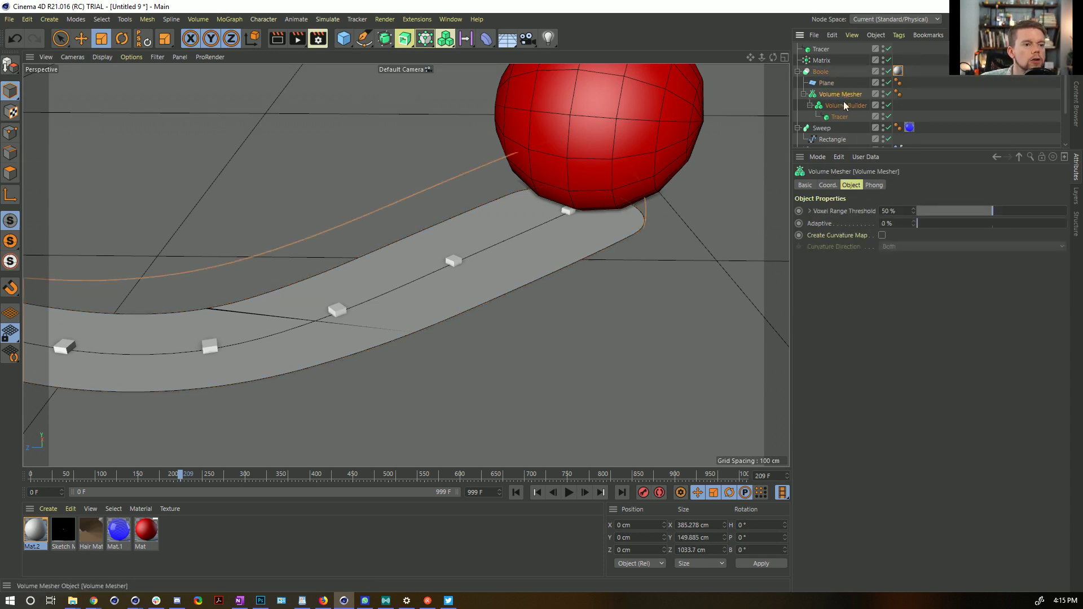
drag(1031, 226, 925, 224)
alt+right_drag(522, 266, 436, 300)
alt+drag(436, 285, 499, 231)
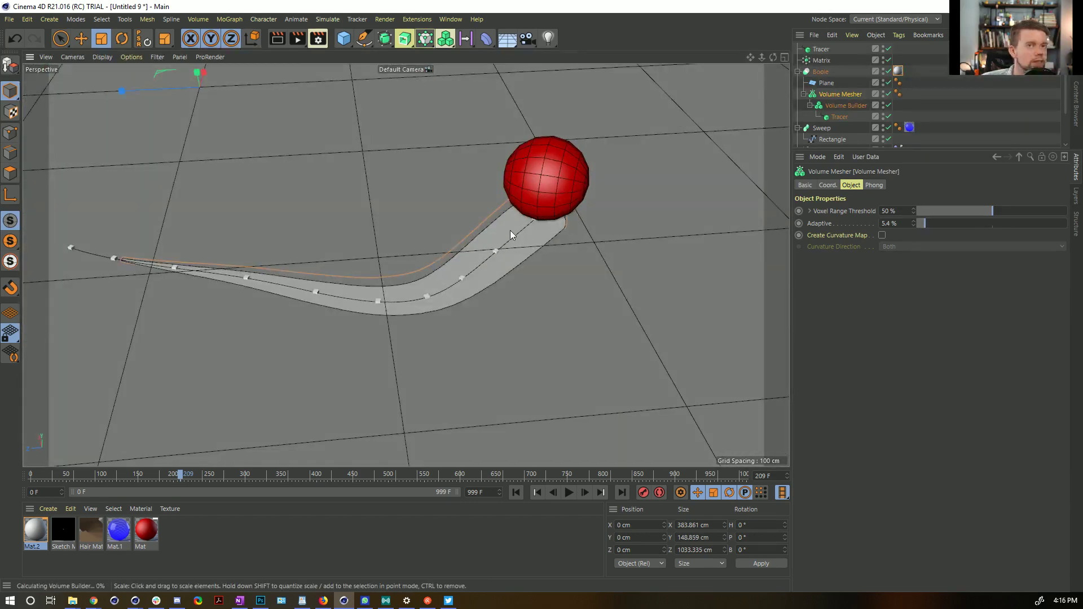
Play the simulation on to frame 244 in short stretches to check the flat tapered trail behind the sphere.
click(568, 492)
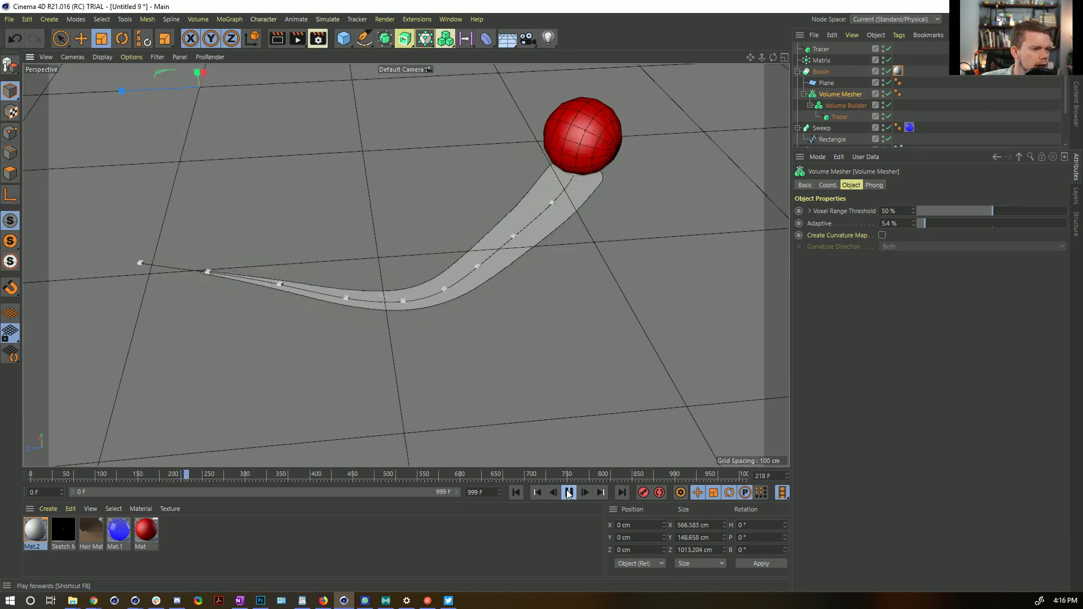
click(568, 492)
click(569, 493)
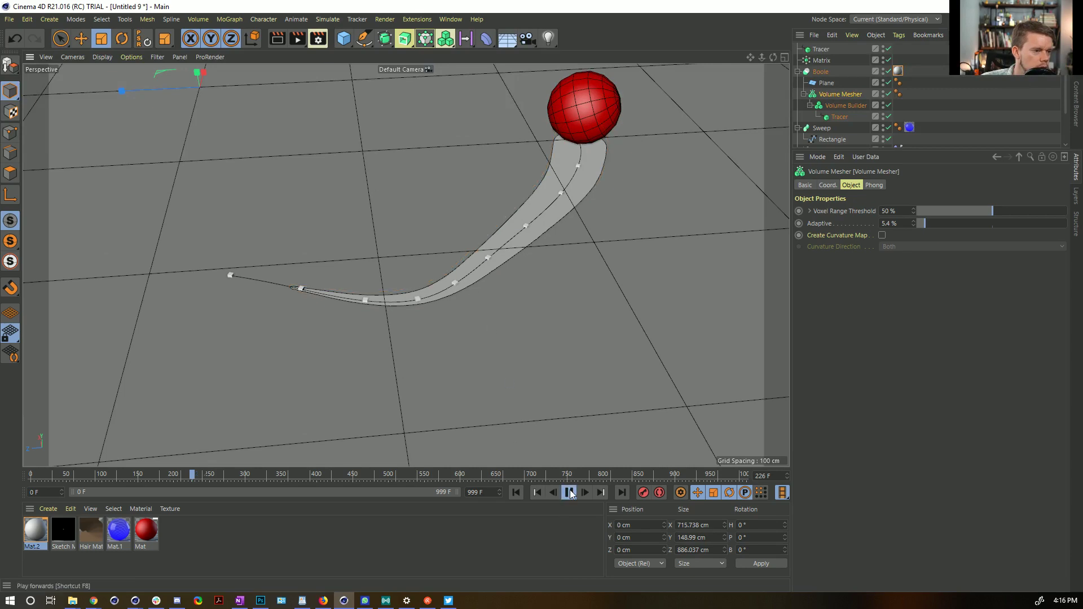
click(570, 493)
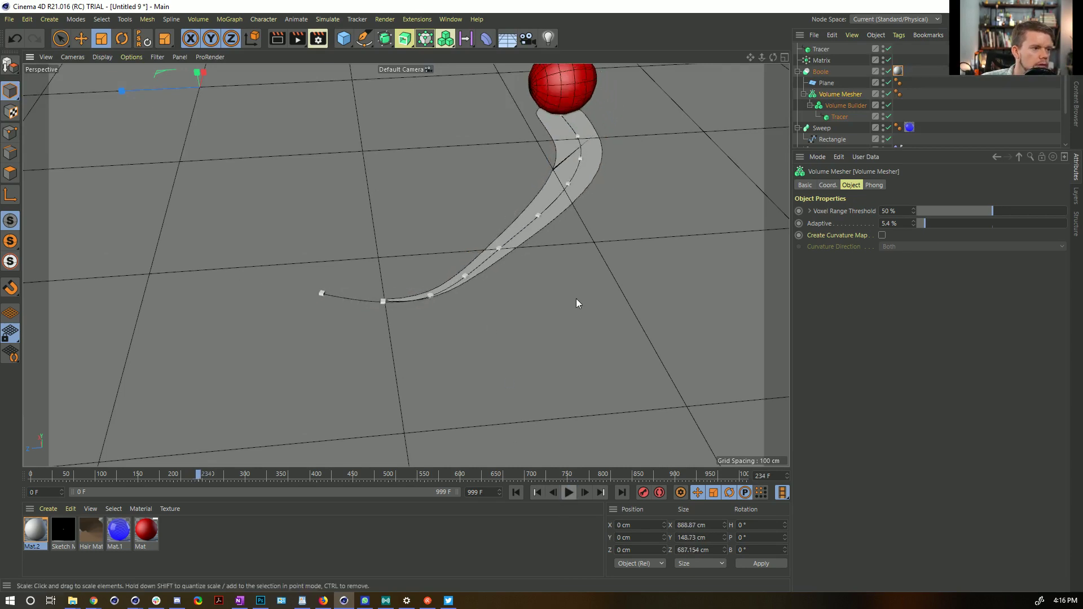
alt+drag(540, 153, 594, 336)
click(569, 493)
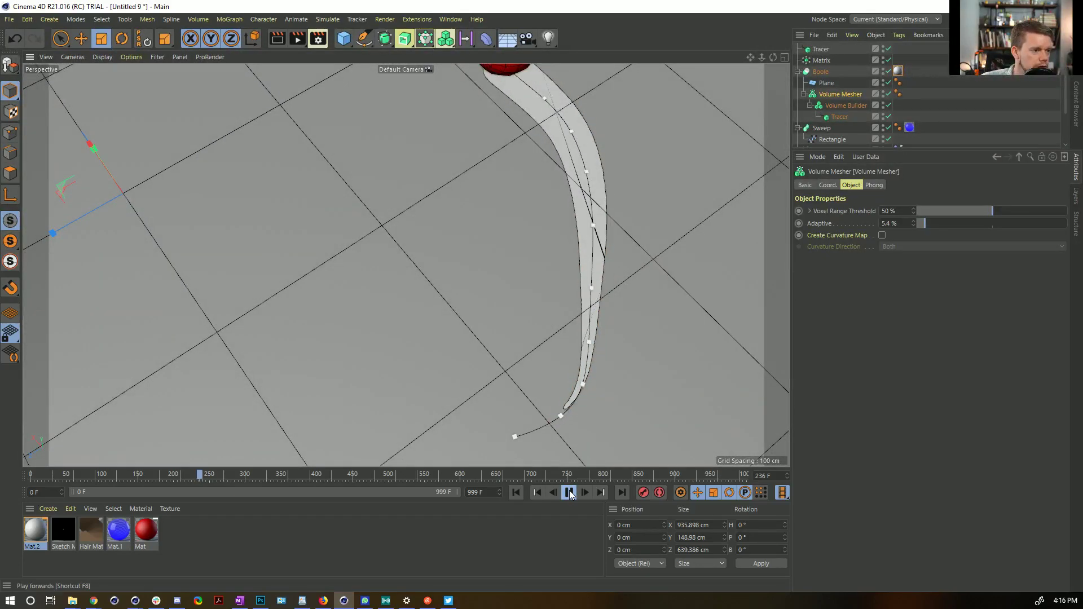
click(570, 493)
Inspect the full volume mesh of the trail with the Boole disabled, and re-enable the Boole.
alt+drag(551, 133, 497, 258)
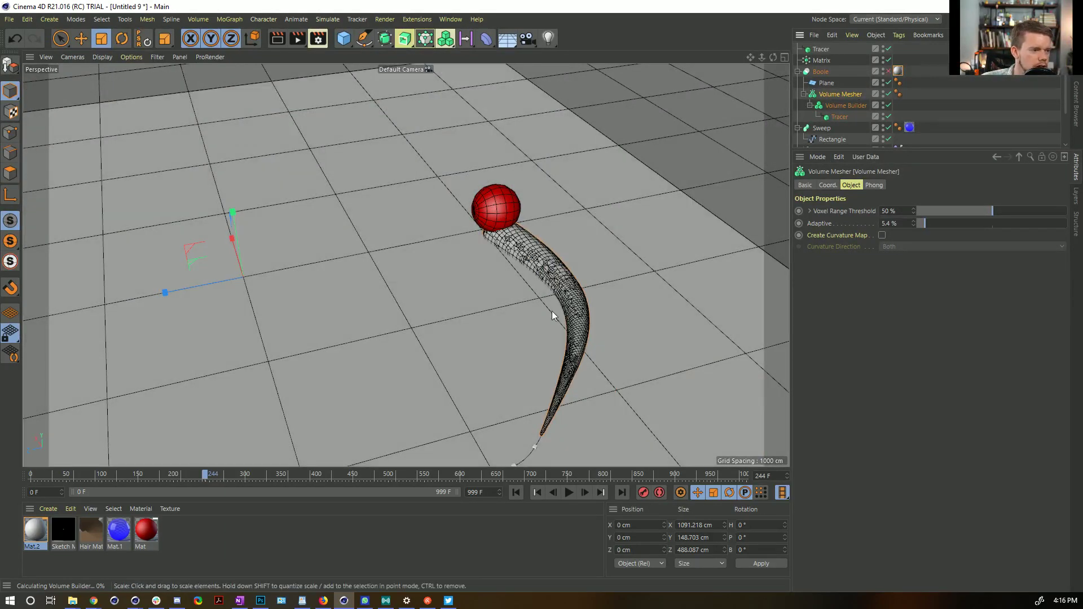
mouse_move(623, 248)
alt+mouse_down()
mouse_move(511, 308)
mouse_move(620, 265)
alt+mouse_up()
click(888, 73)
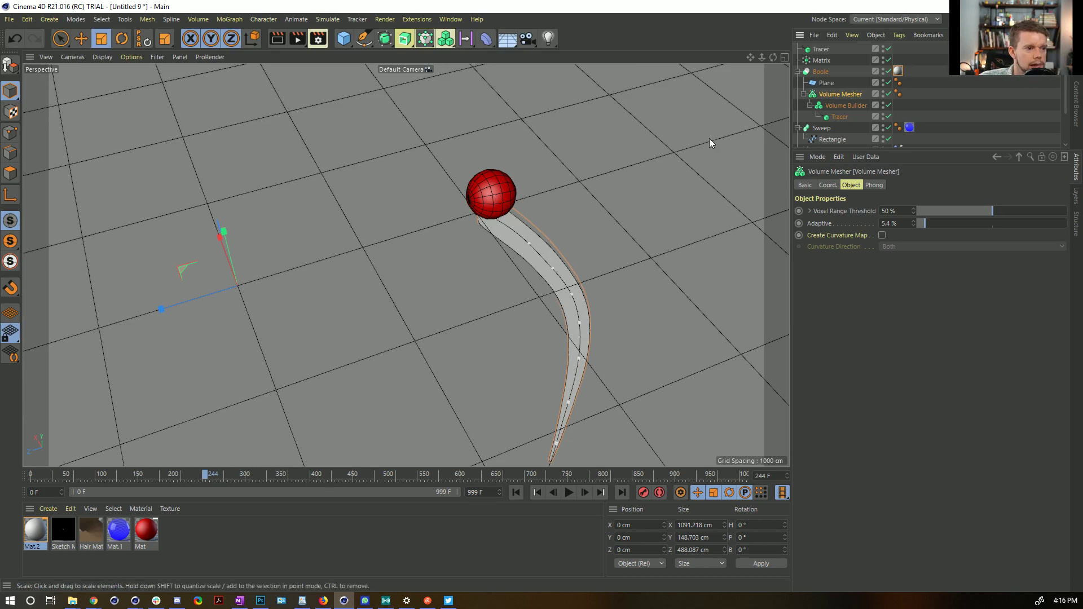
Play the simulation on from frame 244 to about frame 277 in short stretches to examine the volume trail.
alt+drag(601, 289, 602, 303)
alt+middle_drag(601, 303, 562, 267)
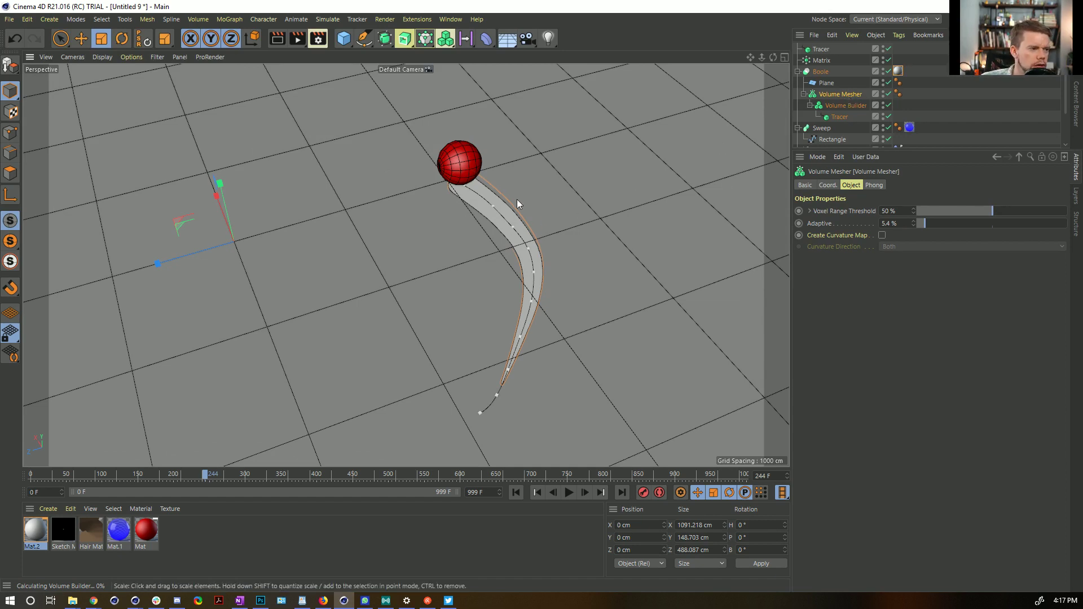
click(568, 493)
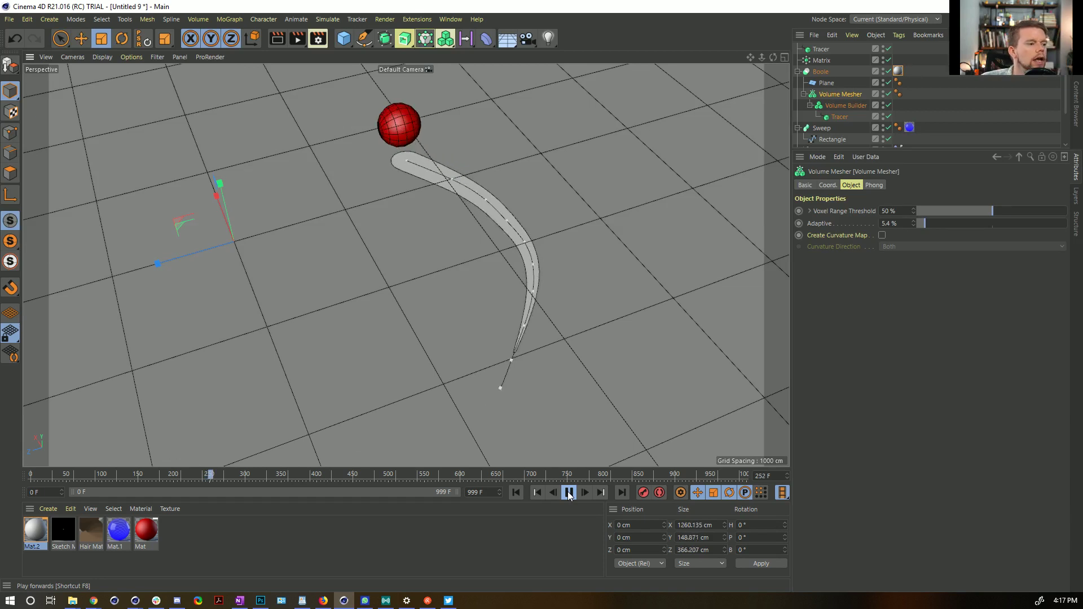
click(569, 494)
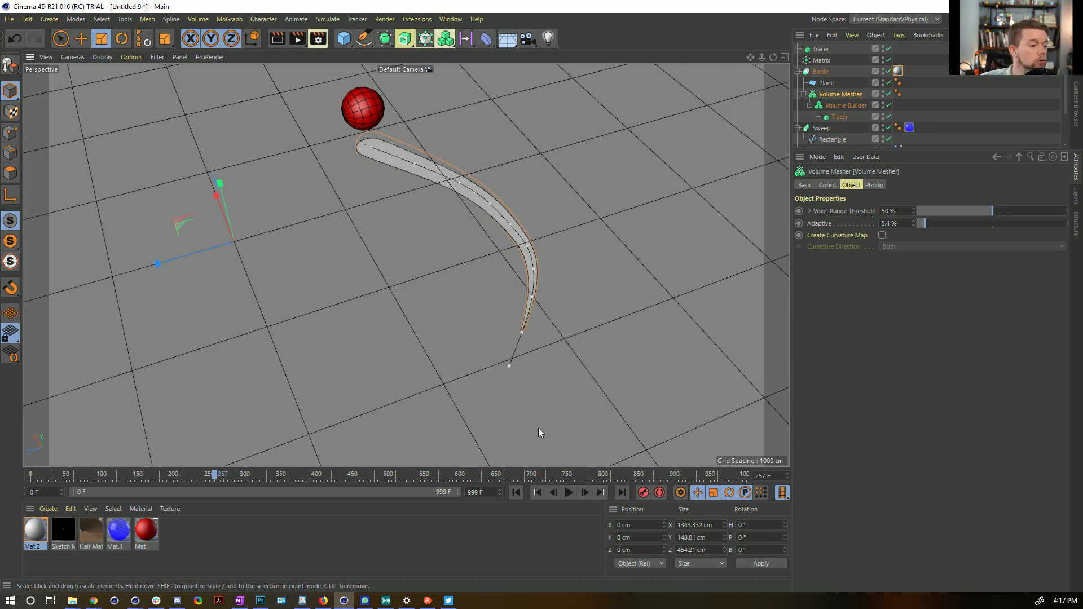
click(573, 492)
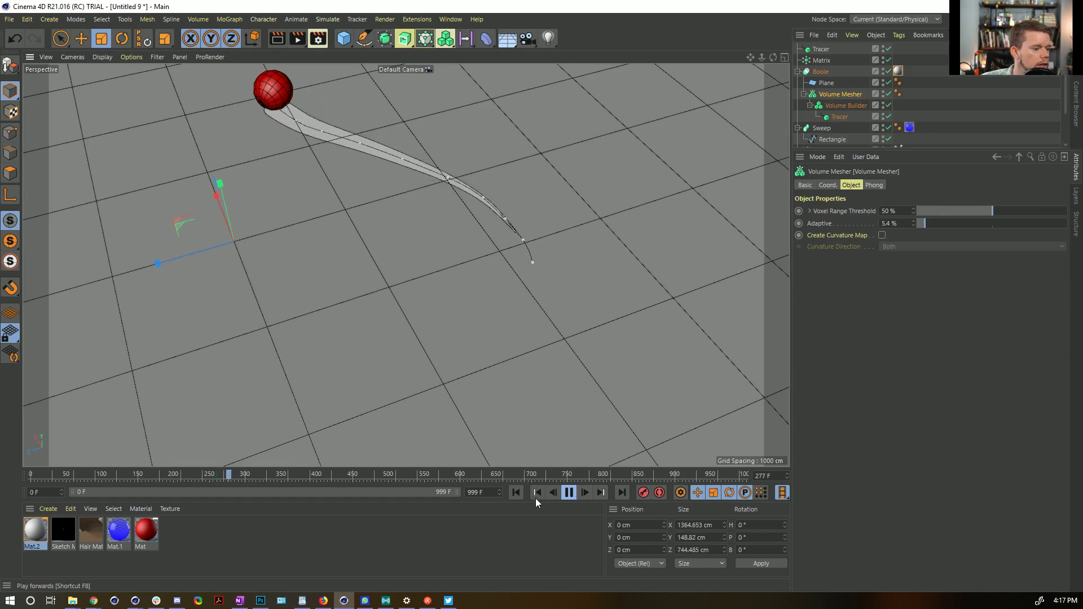
Replay the simulation from the start to frame 228, pausing along the way to inspect the trail around its bends.
click(517, 492)
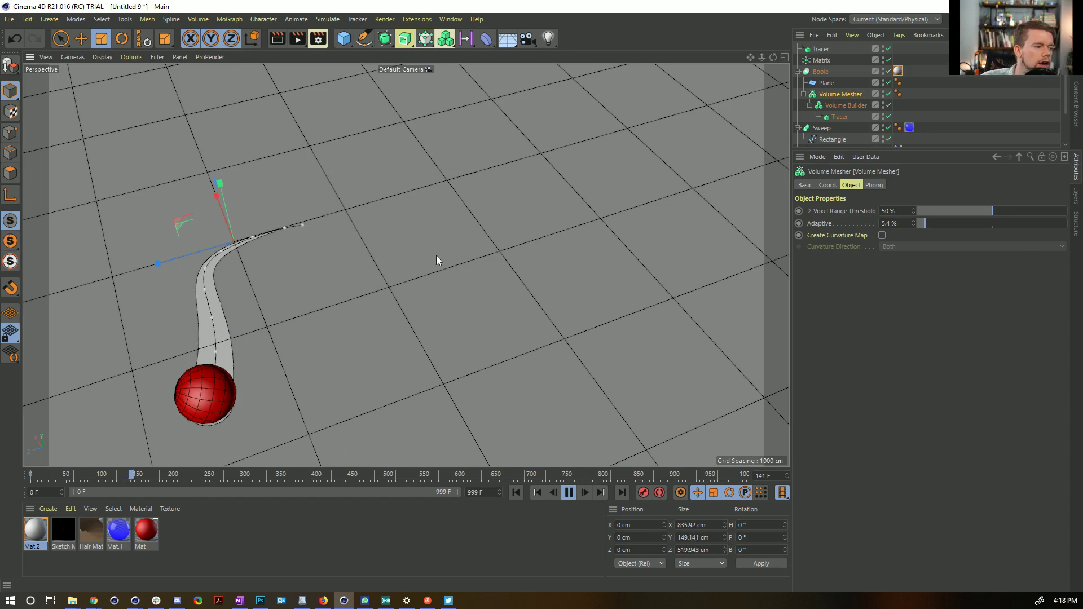
click(568, 492)
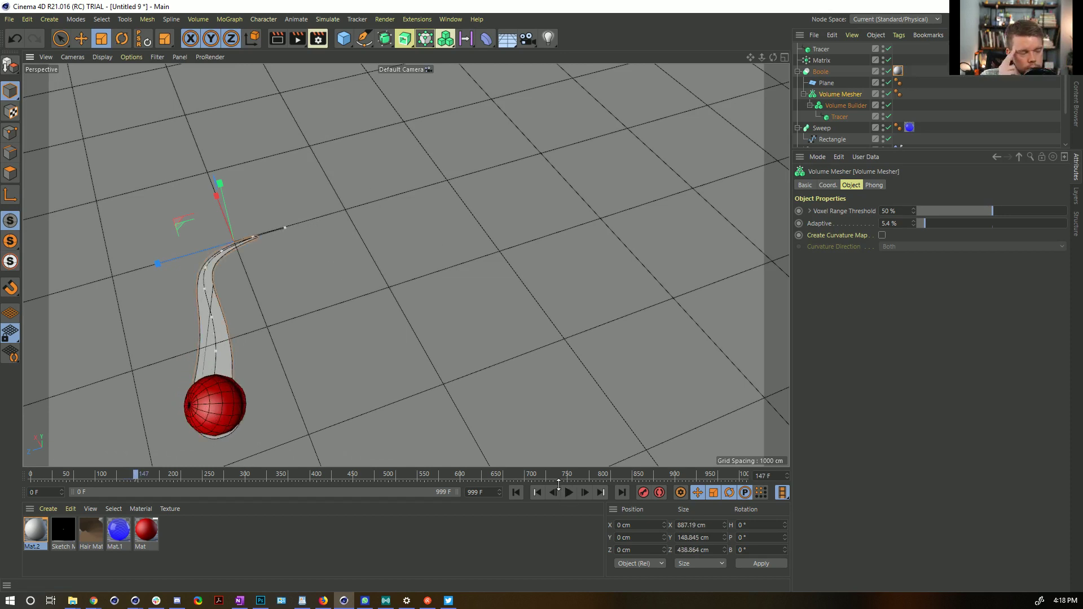
click(568, 493)
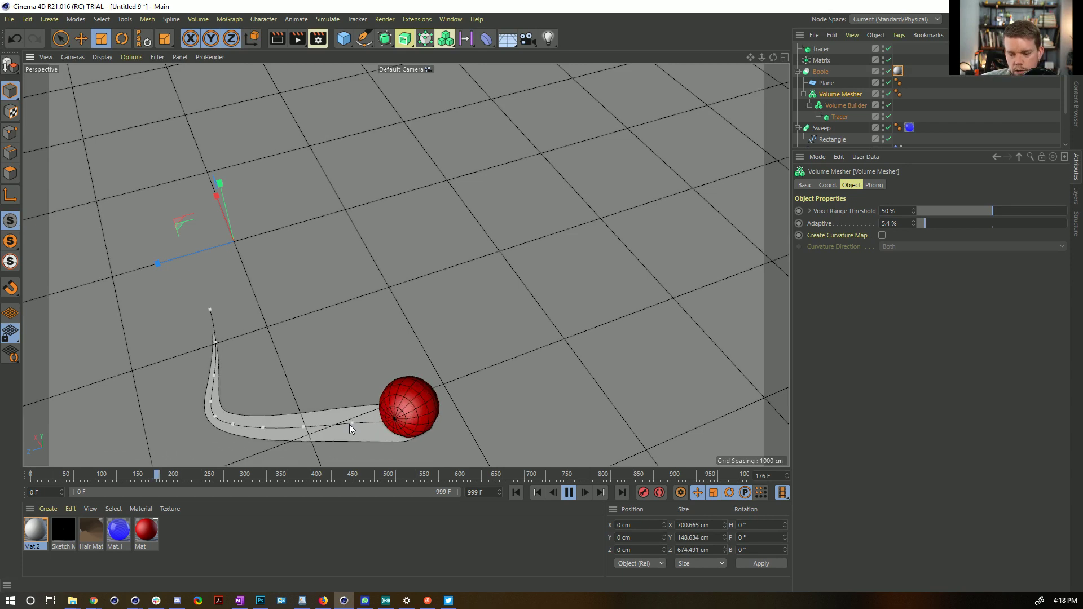
click(570, 492)
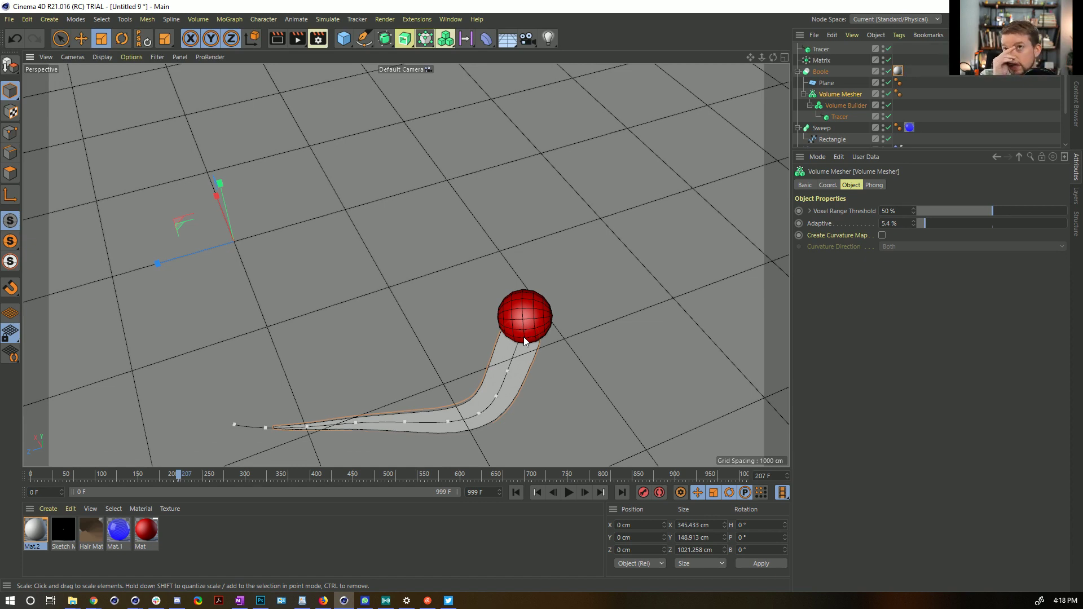
click(568, 493)
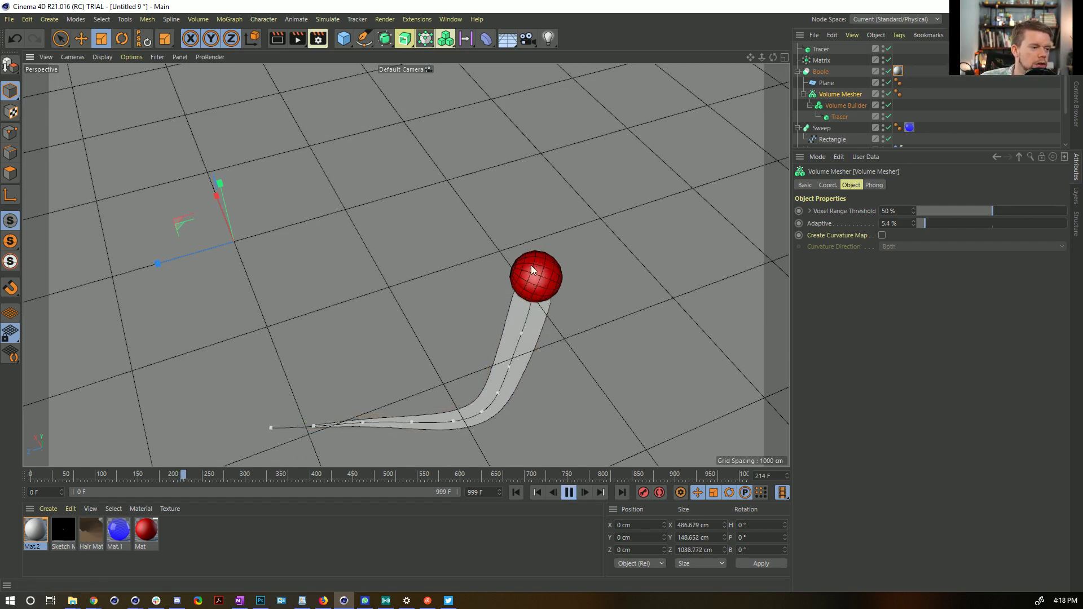
click(569, 492)
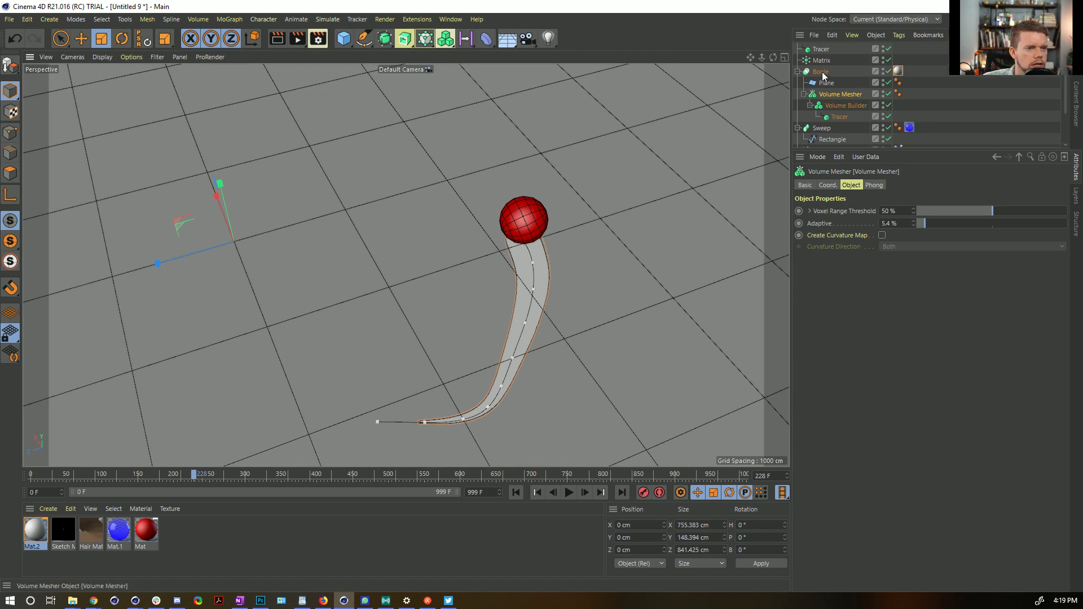
Check the projection options of the Boole's Mat.2 material tag.
click(898, 72)
click(883, 234)
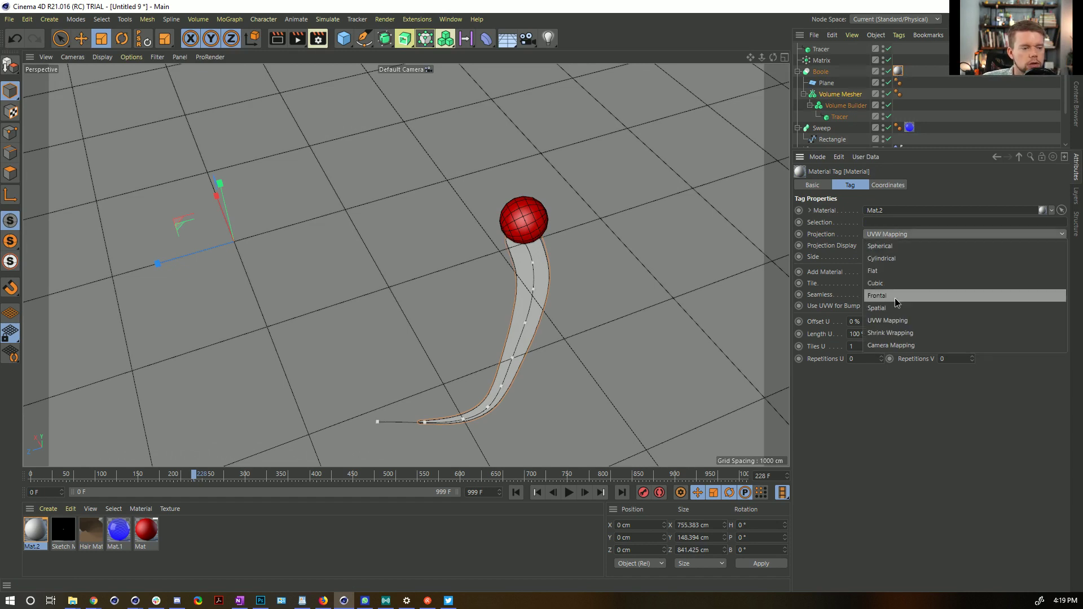
click(885, 269)
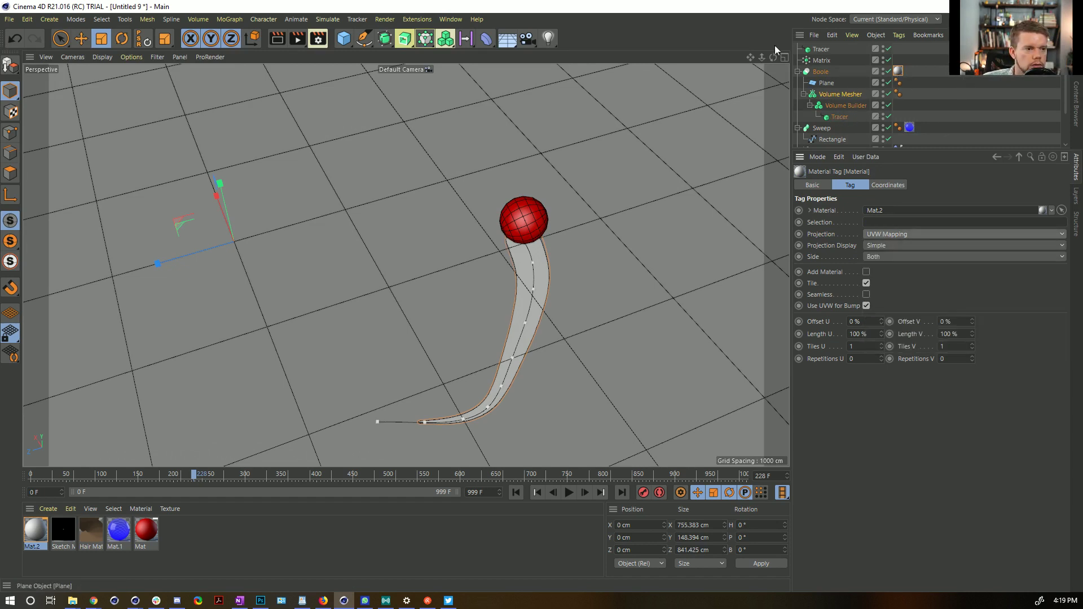
Return to frame 0 and save the scene in the SceneFiles folder as [9a]BadTrails.c4d.
click(515, 492)
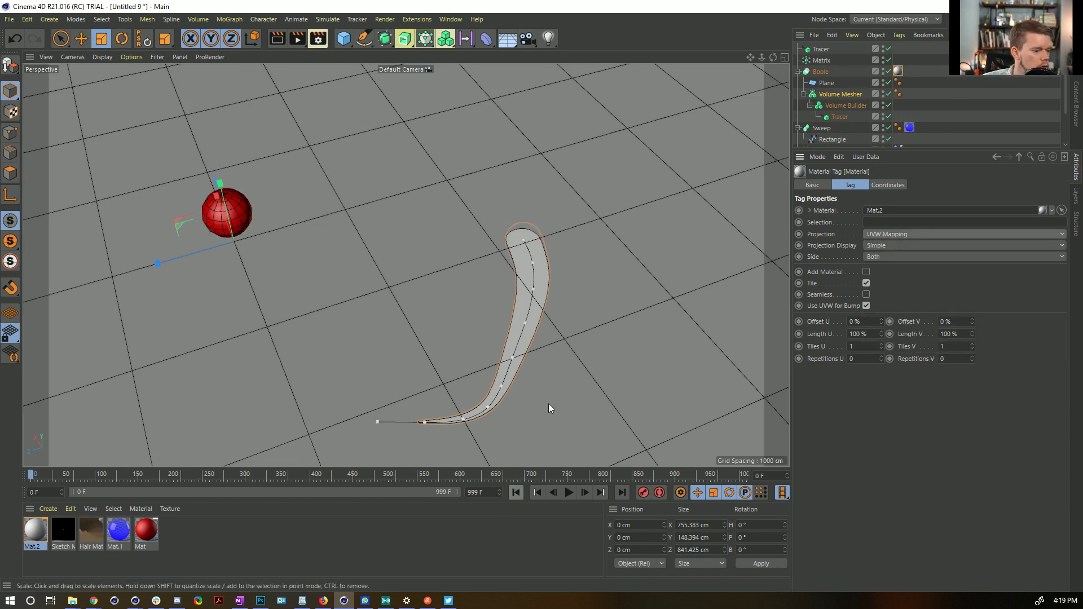
key(ctrl+s)
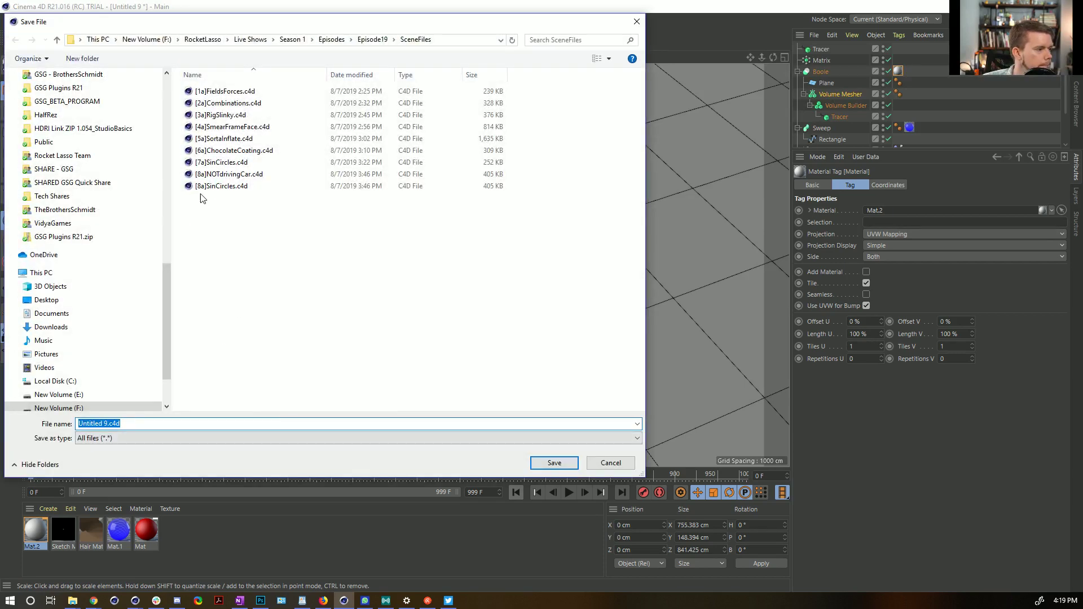
click(217, 186)
click(83, 424)
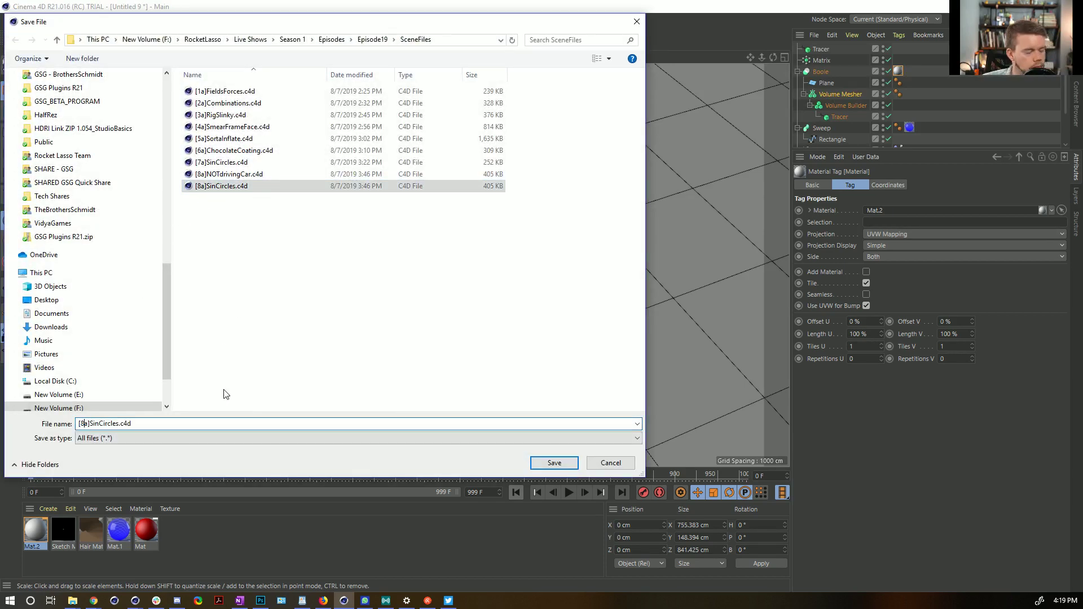
key(BackSpace)
text(9)
drag(119, 423, 89, 423)
text(BadTrails)
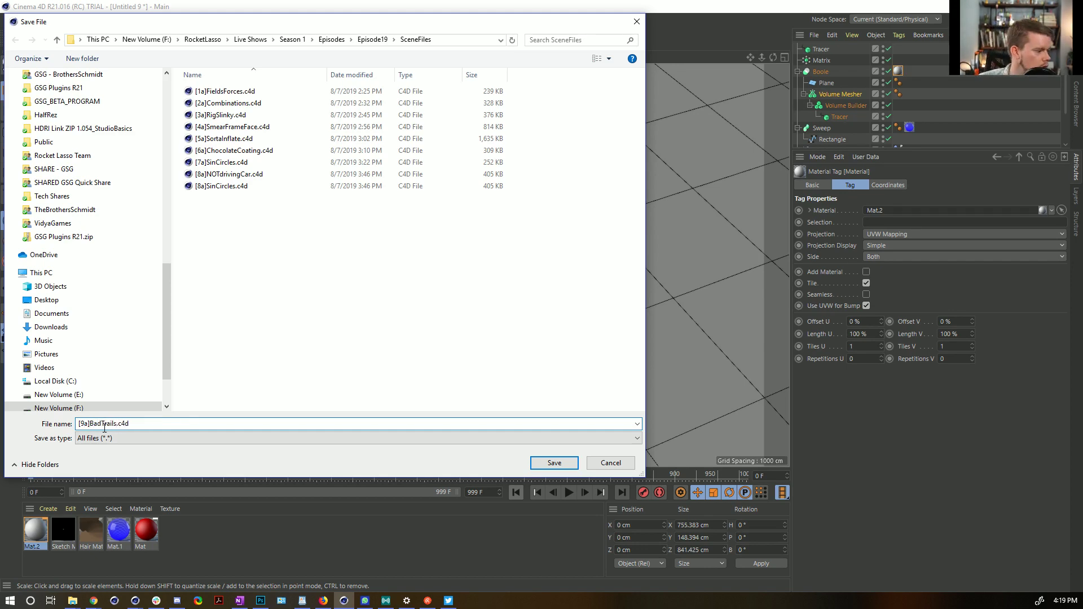
key(Return)
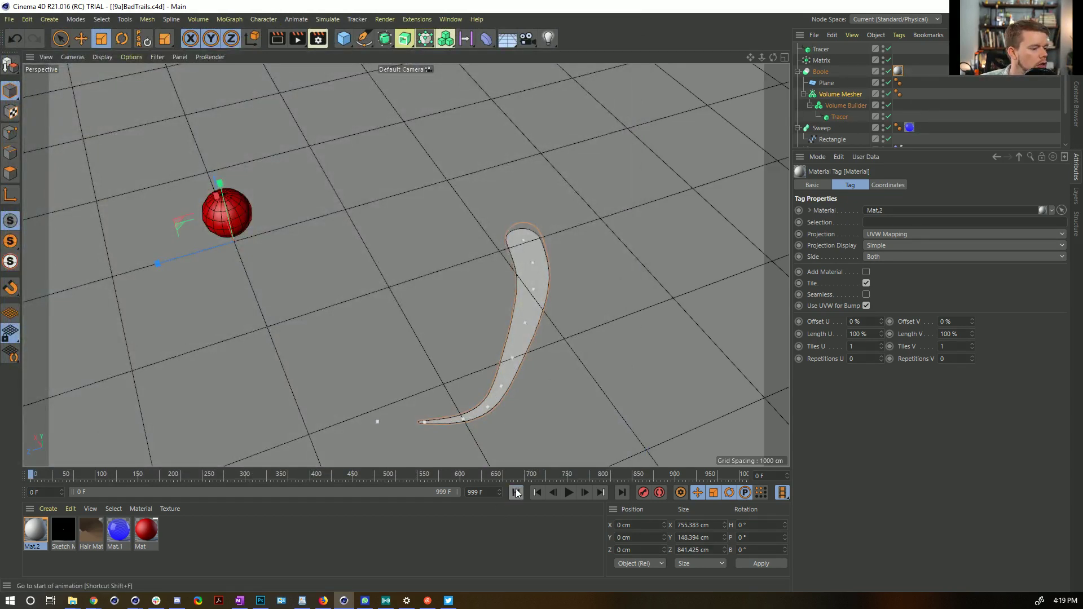
Move the Tracer from the Volume Builder into the Sweep's hierarchy under the Rectangle, and delete the Boole with its remaining children.
click(568, 493)
click(568, 494)
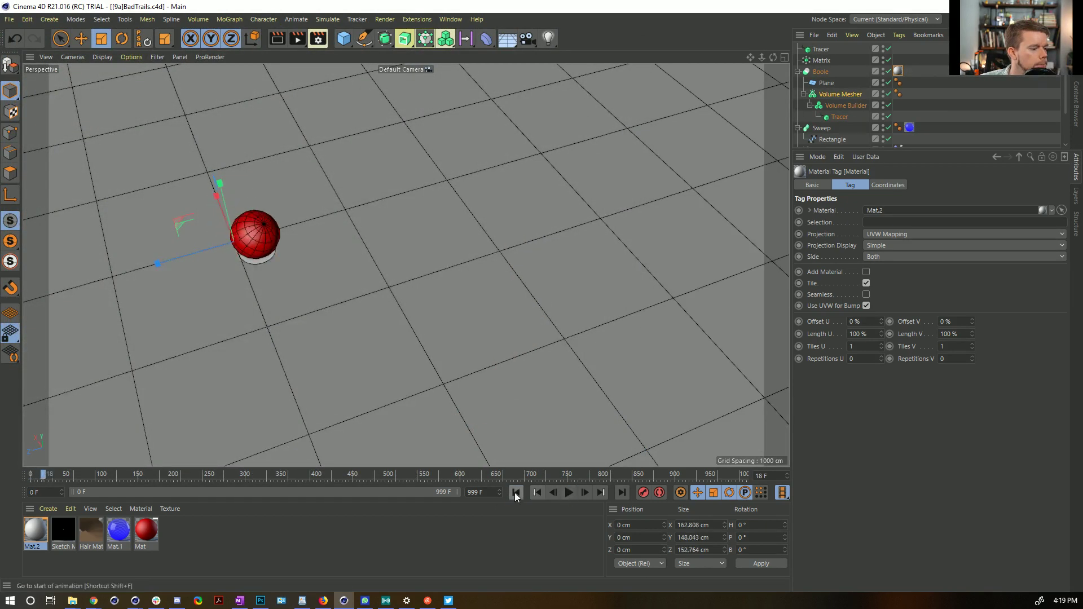
click(515, 495)
mouse_move(838, 117)
mouse_down()
mouse_move(827, 140)
mouse_move(837, 137)
mouse_up()
click(820, 71)
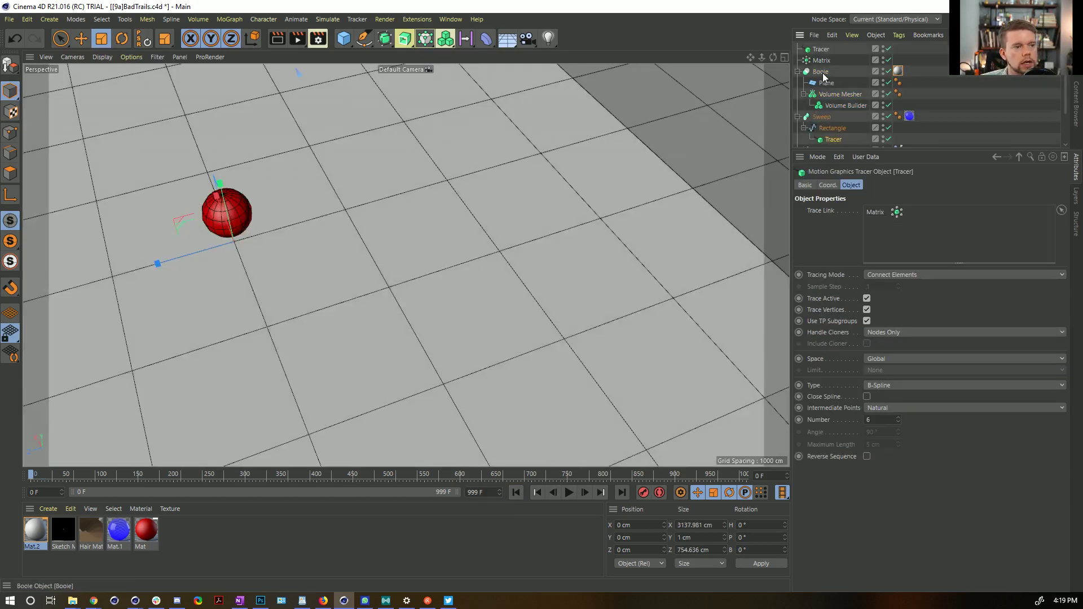
key(Delete)
Play the simulation to frame 72 and place the Tracer directly below the Rectangle as the Sweep's second child.
click(569, 492)
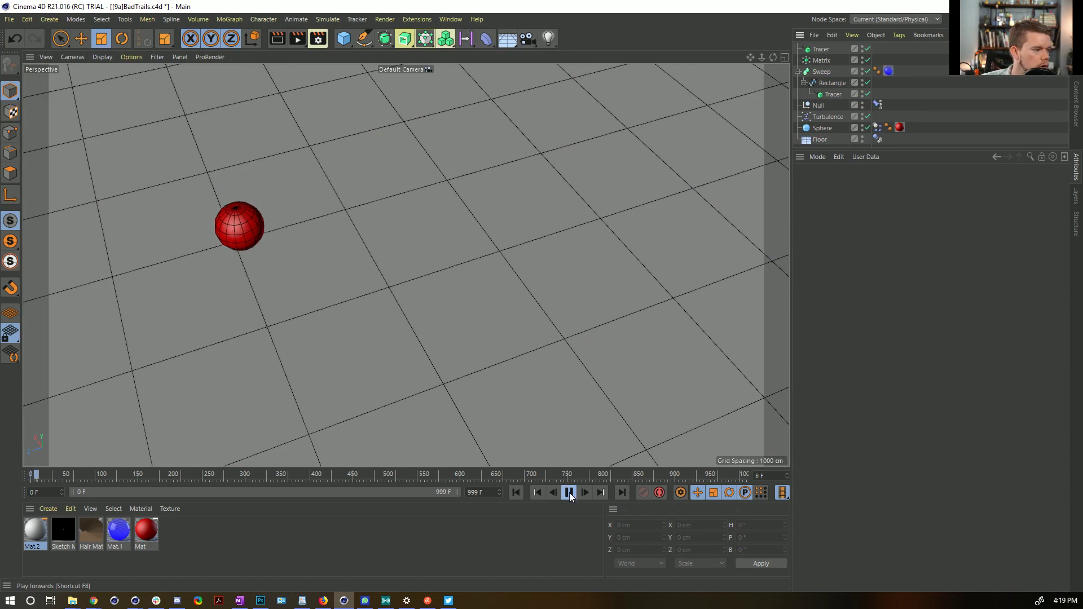
click(570, 492)
drag(830, 92, 830, 77)
Set the projection of the Sweep's Mat.1 material tag to Flat.
click(888, 72)
click(896, 234)
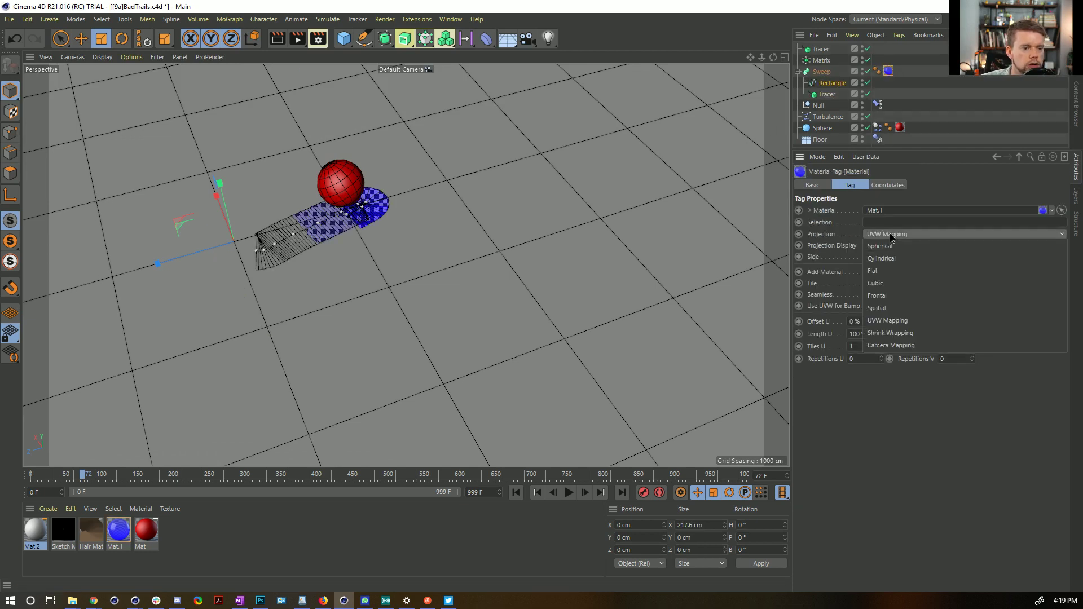
click(898, 272)
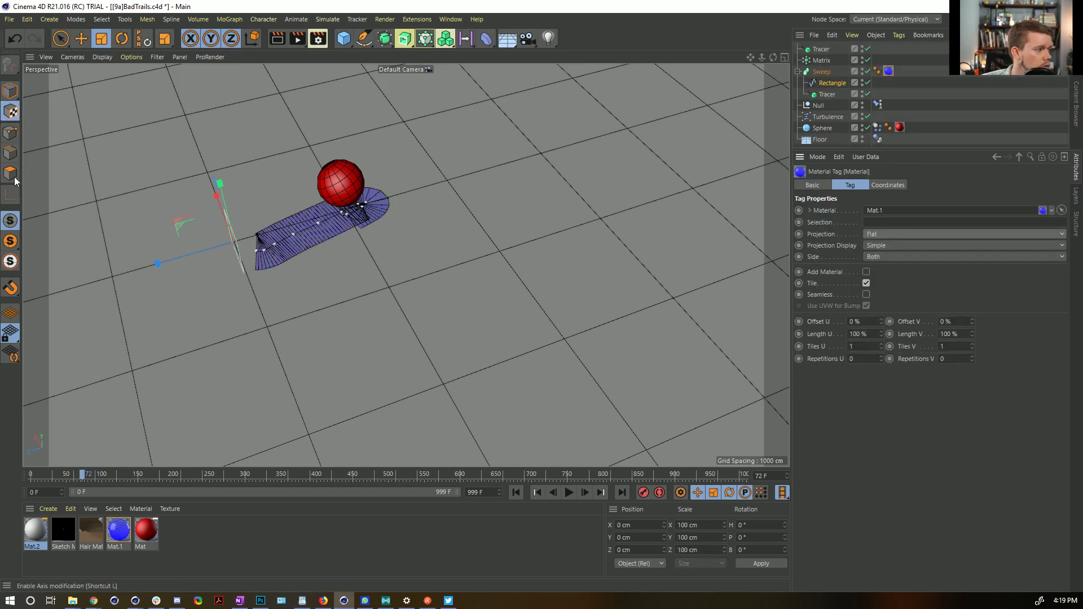
In Texture mode, rotate the Sweep's flat projection to 90° pitch and scale it to about 362 cm.
click(823, 72)
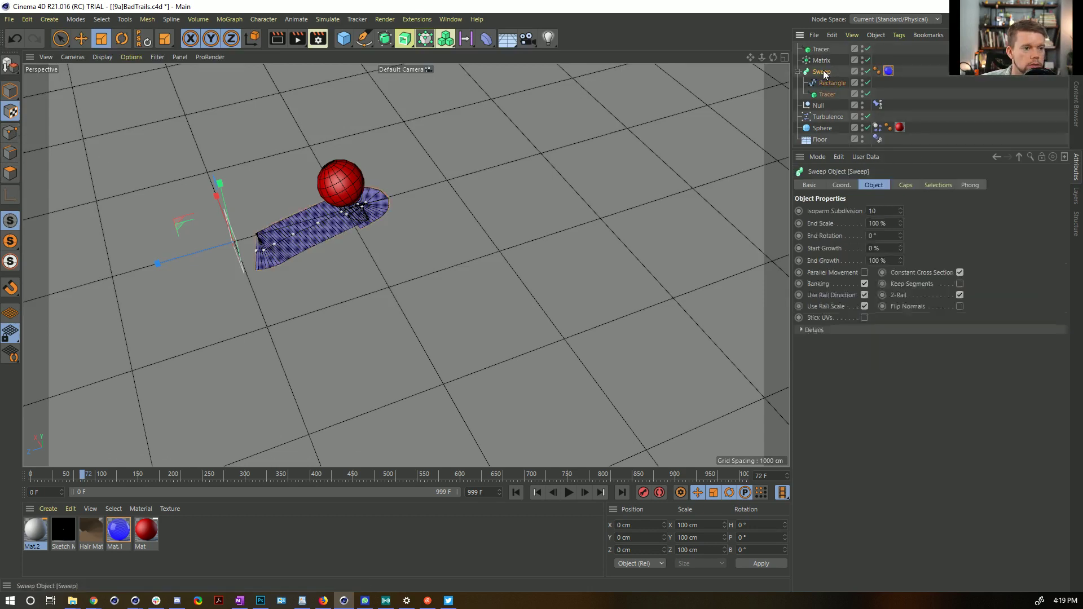
key(r)
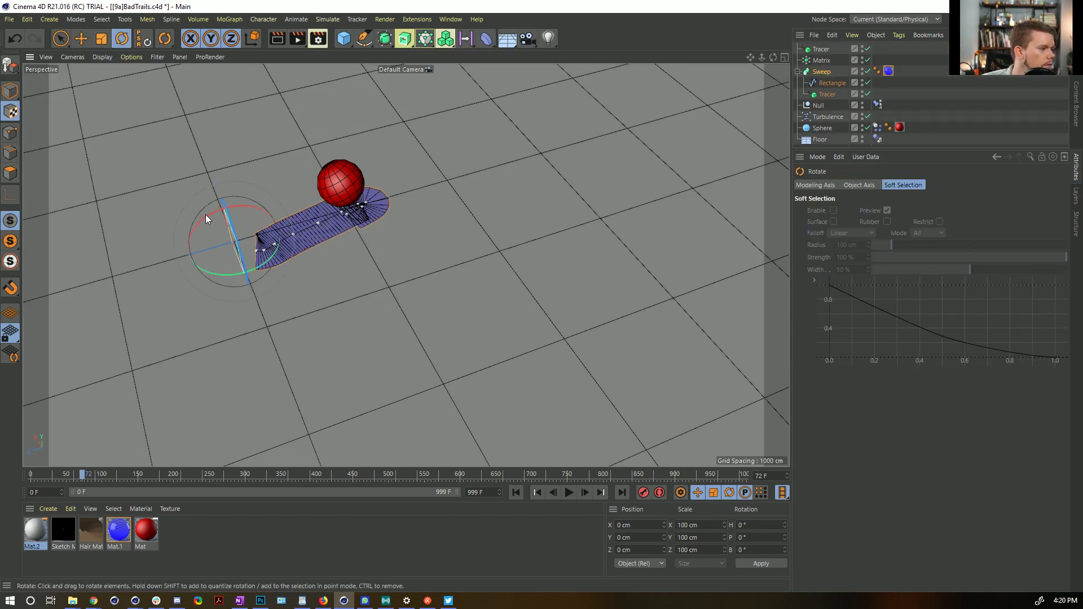
drag(211, 214, 282, 225)
key(t)
drag(291, 262, 476, 169)
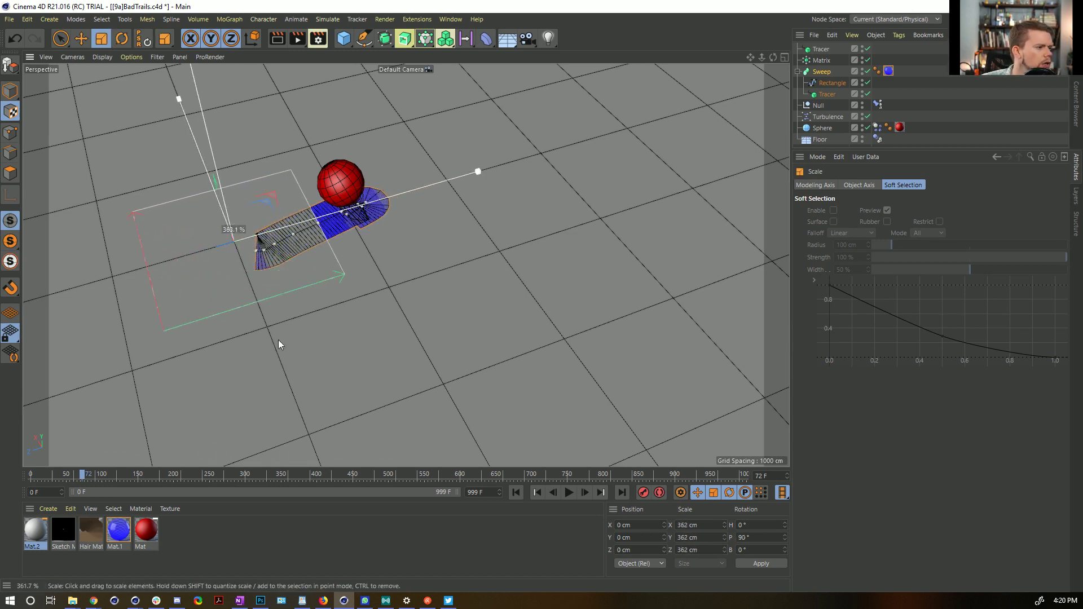
Move the flat projection over the sweep trail, to about X 12 cm and Z -339 cm, and render the view.
key(e)
drag(262, 203, 361, 215)
scroll(395, 212, up, 3)
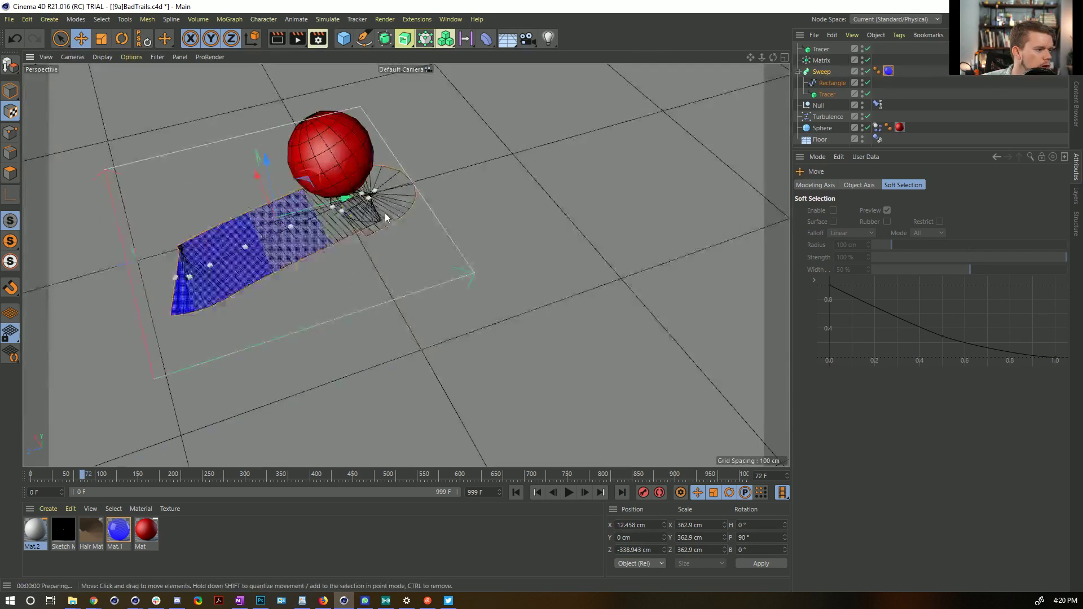
key(ctrl+r)
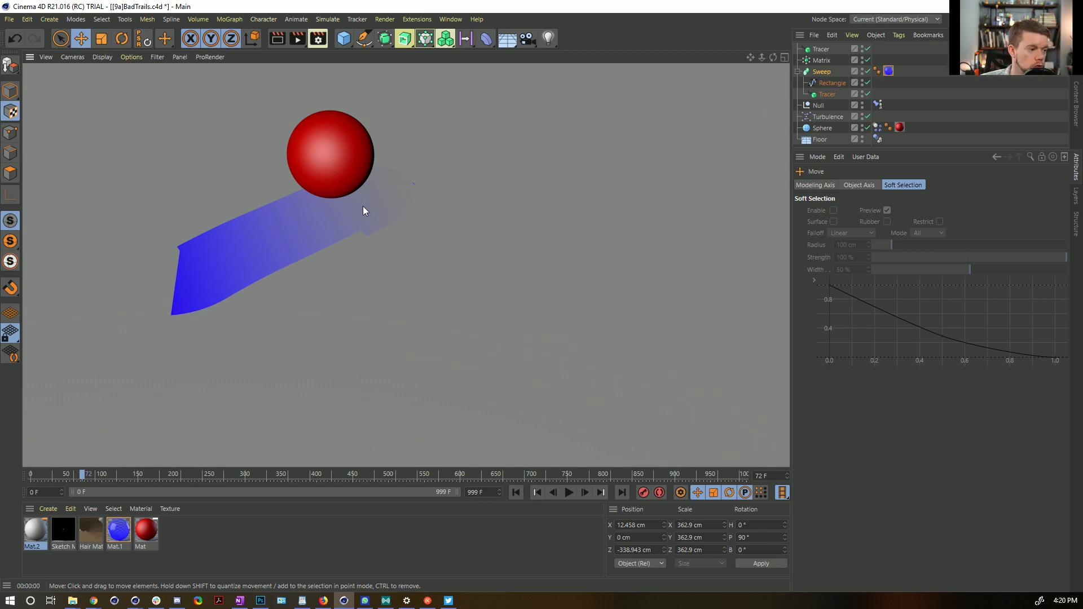
Play the simulation to frame 310 in stretches to check how the flat blue gradient falls on the moving sweep.
scroll(339, 230, down, 3)
alt+right_drag(339, 230, 334, 232)
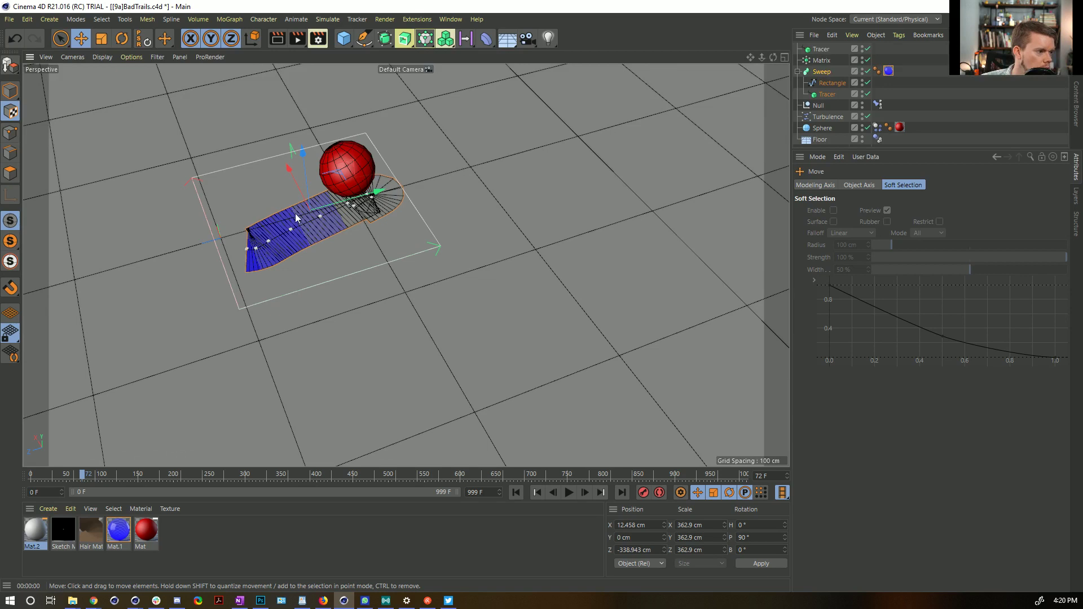
click(569, 492)
click(569, 492)
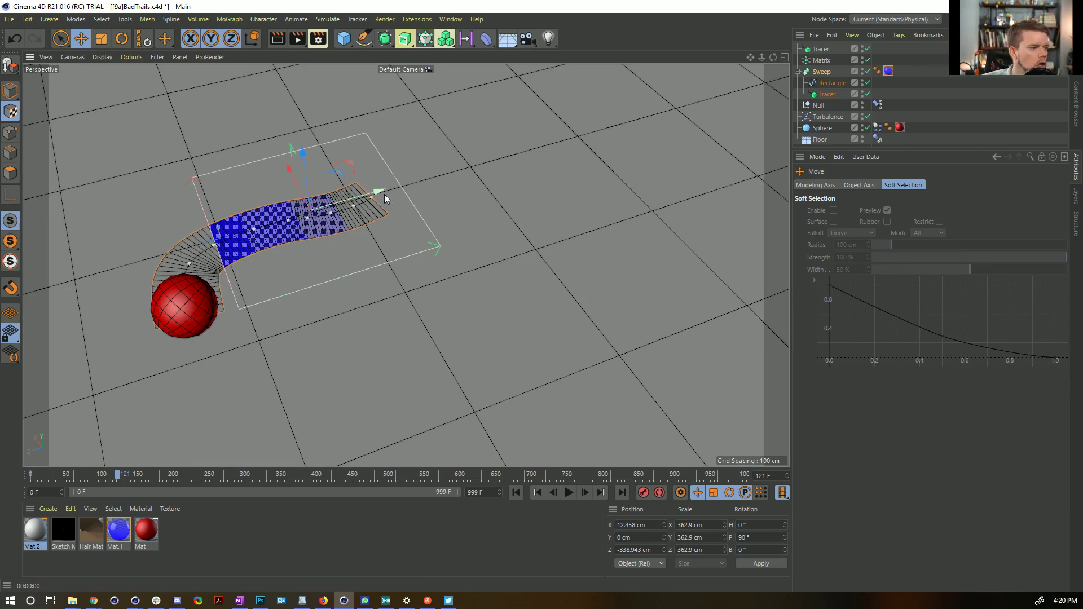
click(568, 492)
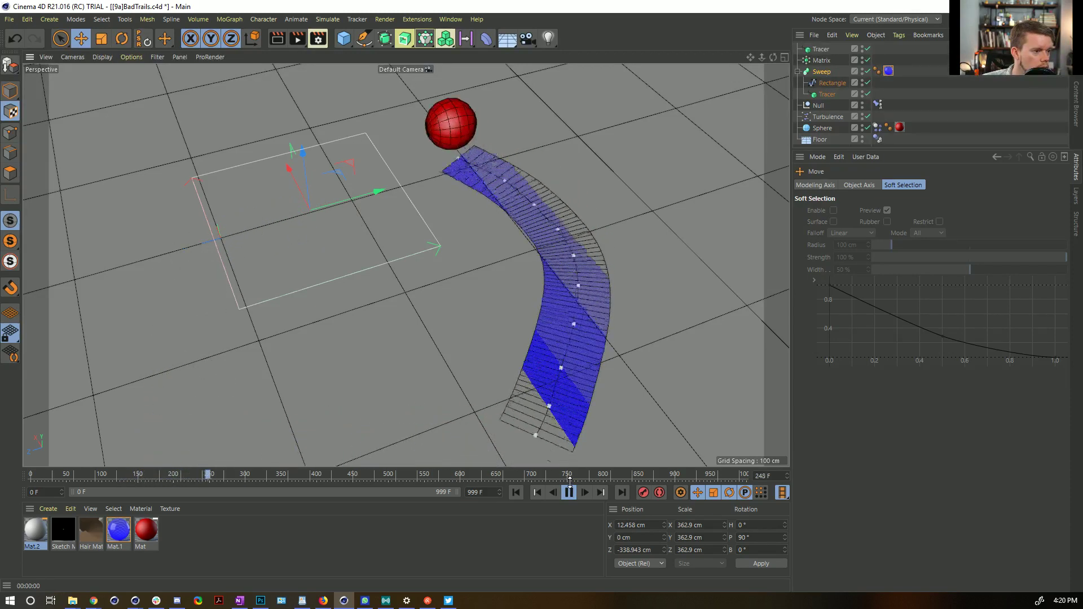
click(568, 492)
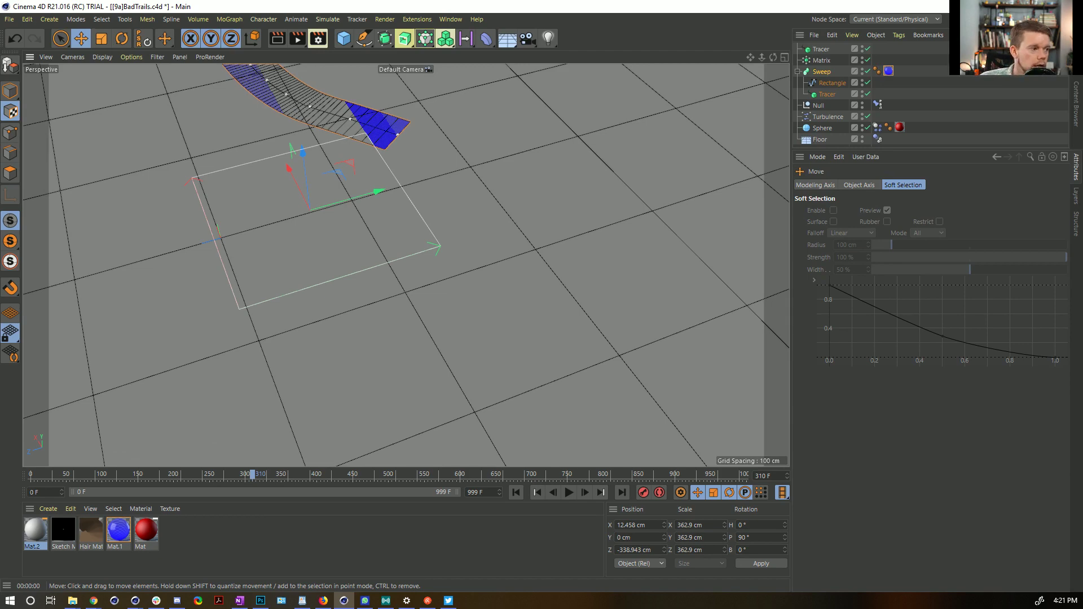
Inspect the sweep trail at frame 310, and play on to frame 382 with more of the floor in view.
scroll(609, 267, down, 5)
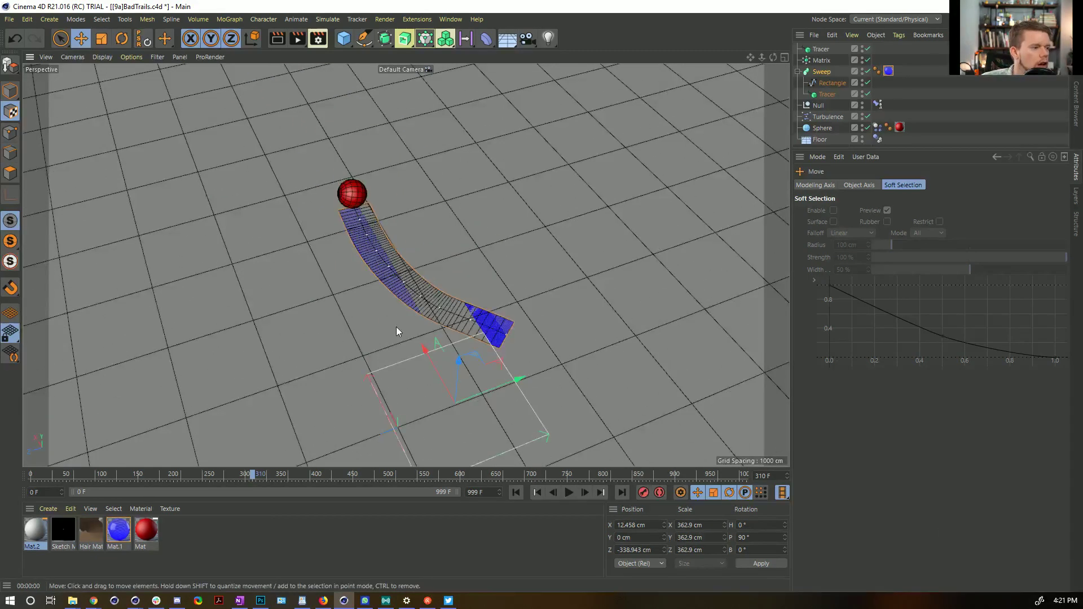
scroll(339, 194, up, 3)
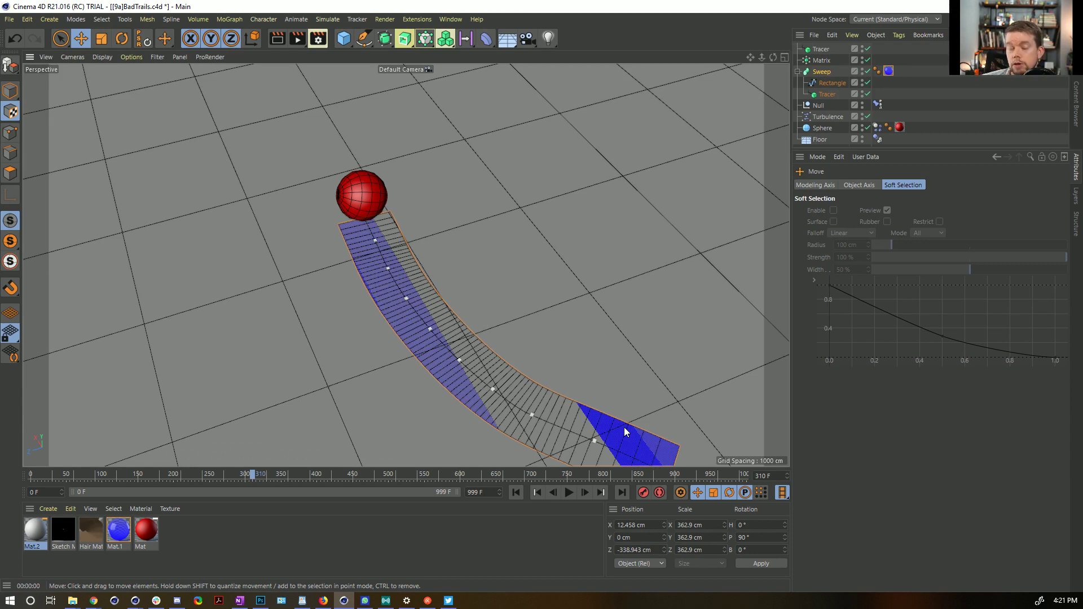
click(569, 492)
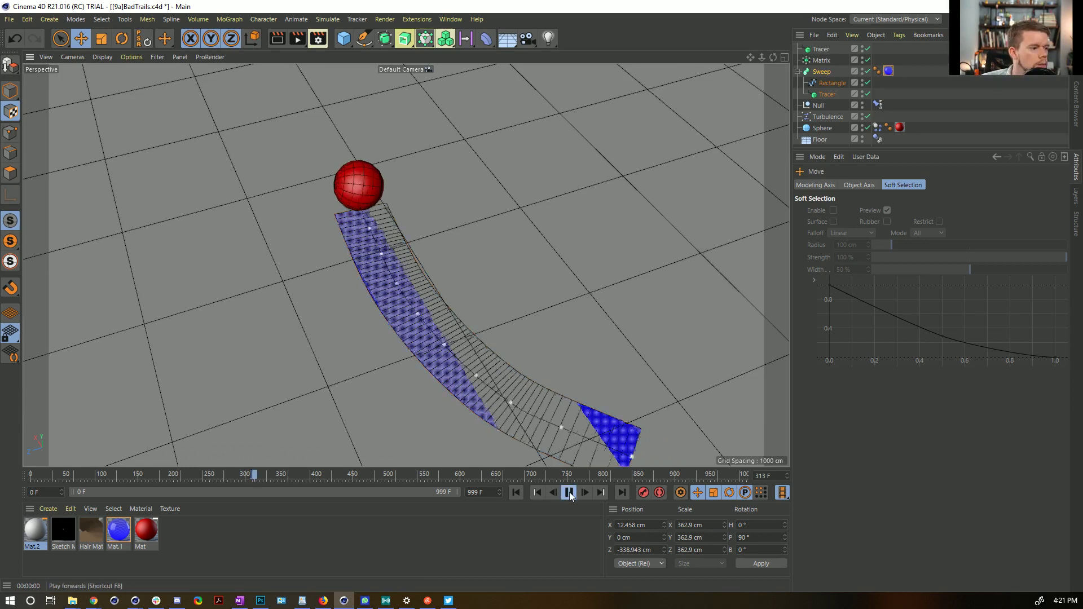
click(570, 493)
alt+right_drag(441, 185, 353, 193)
alt+middle_drag(353, 193, 385, 333)
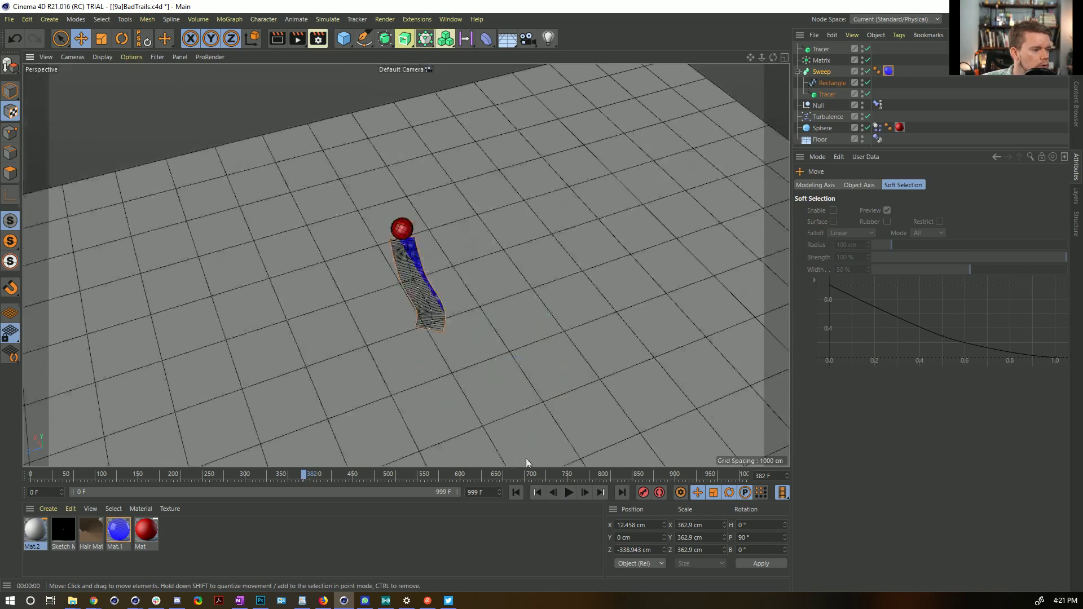
Play the simulation on from frame 382 with a wider view of the floor, and return to frame 0.
click(569, 493)
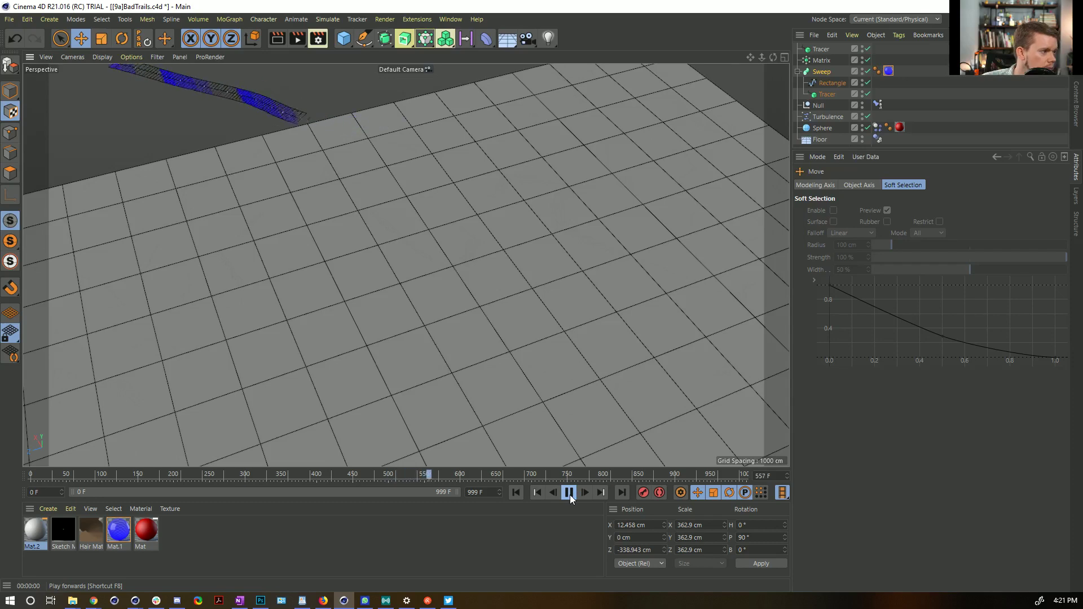
right_drag(751, 57, 699, 57)
mouse_move(751, 57)
mouse_down()
mouse_move(757, 82)
mouse_move(743, 65)
mouse_up()
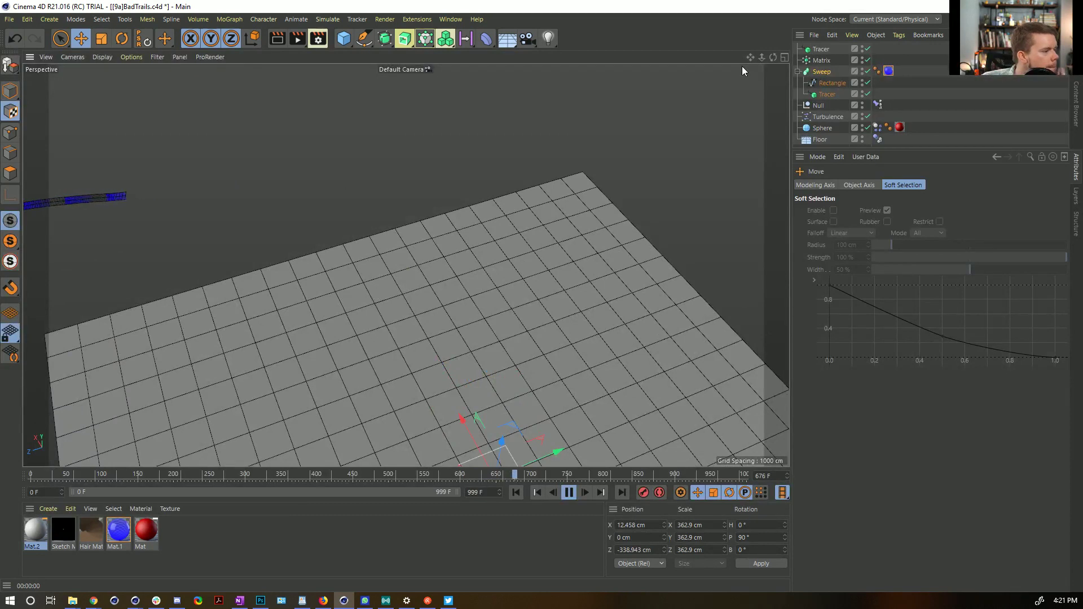
click(569, 492)
click(516, 492)
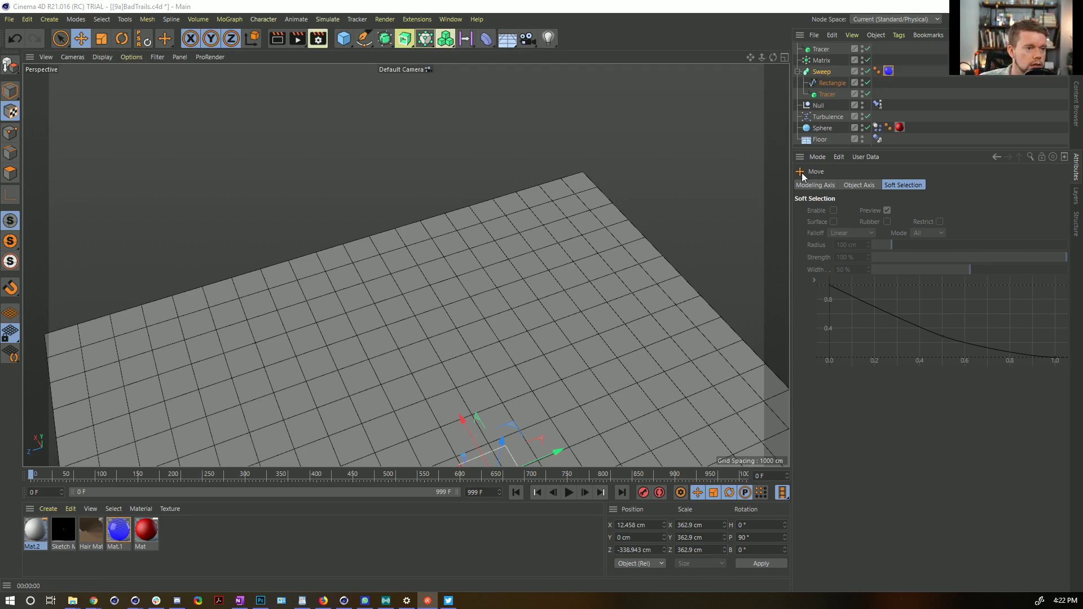
Play the simulation to frame 151 and inspect the Sweep's flat projection around the trail up close.
click(569, 492)
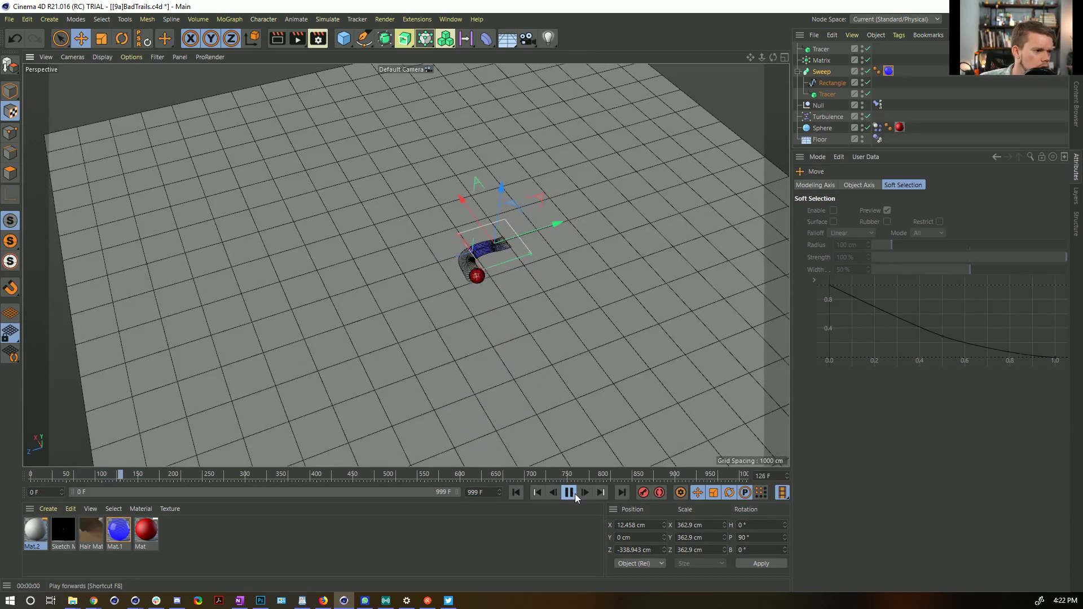
click(575, 492)
click(848, 73)
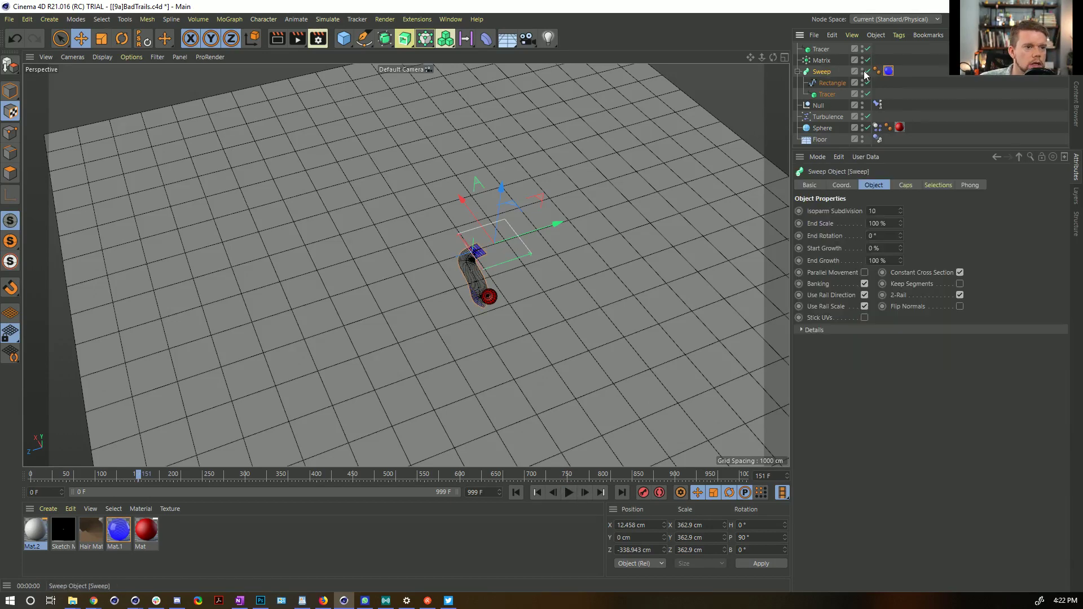
click(889, 71)
alt+right_drag(459, 282, 570, 262)
alt+drag(524, 266, 582, 302)
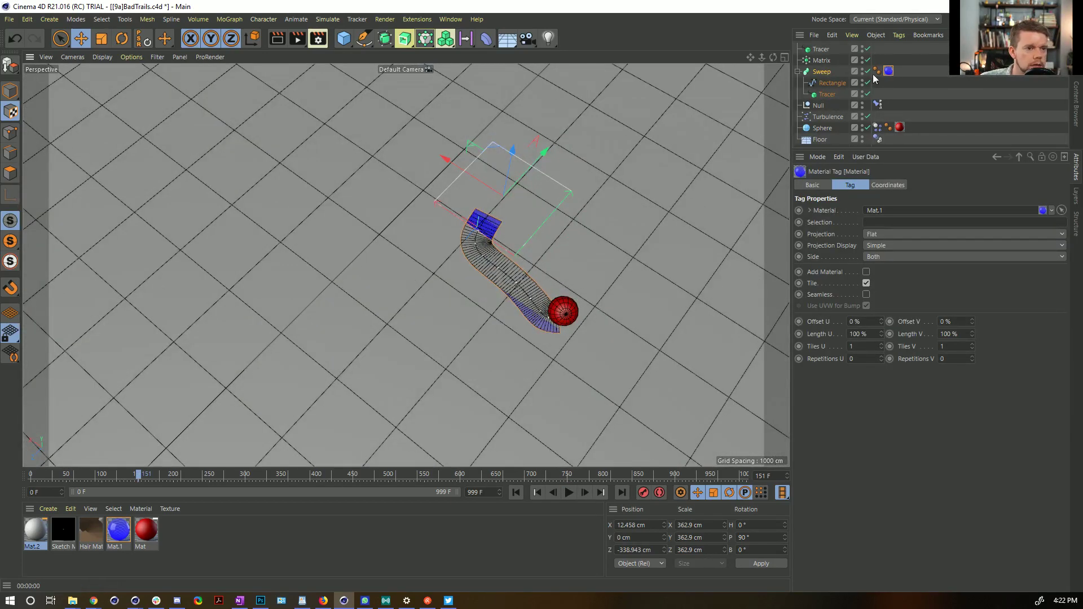
Move the Sweep's flat projection over the trail, to about X -428 cm and Z 122 cm.
click(872, 71)
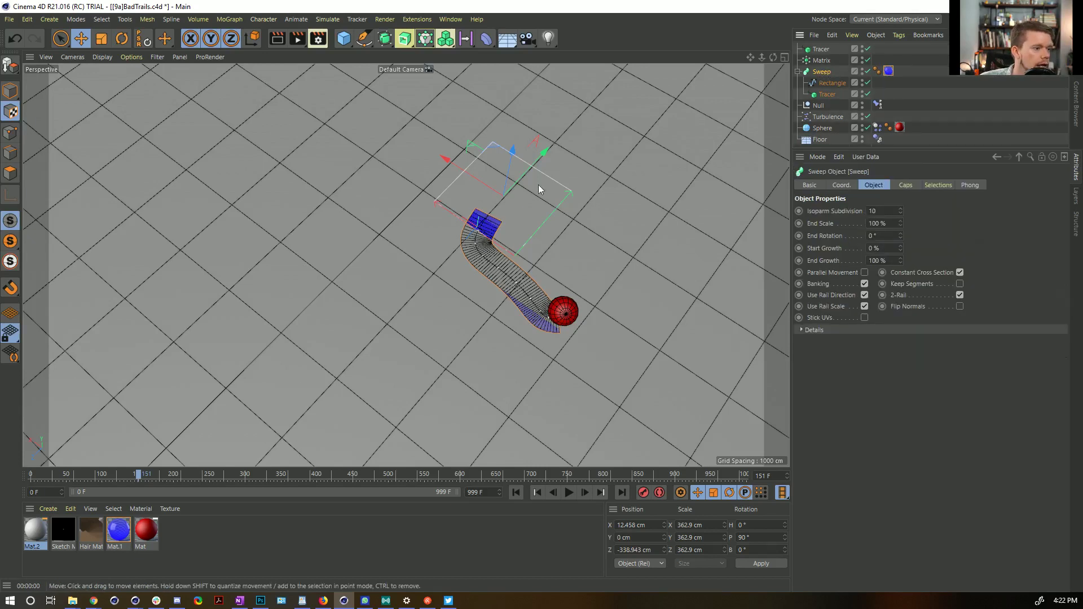
key(r)
key(e)
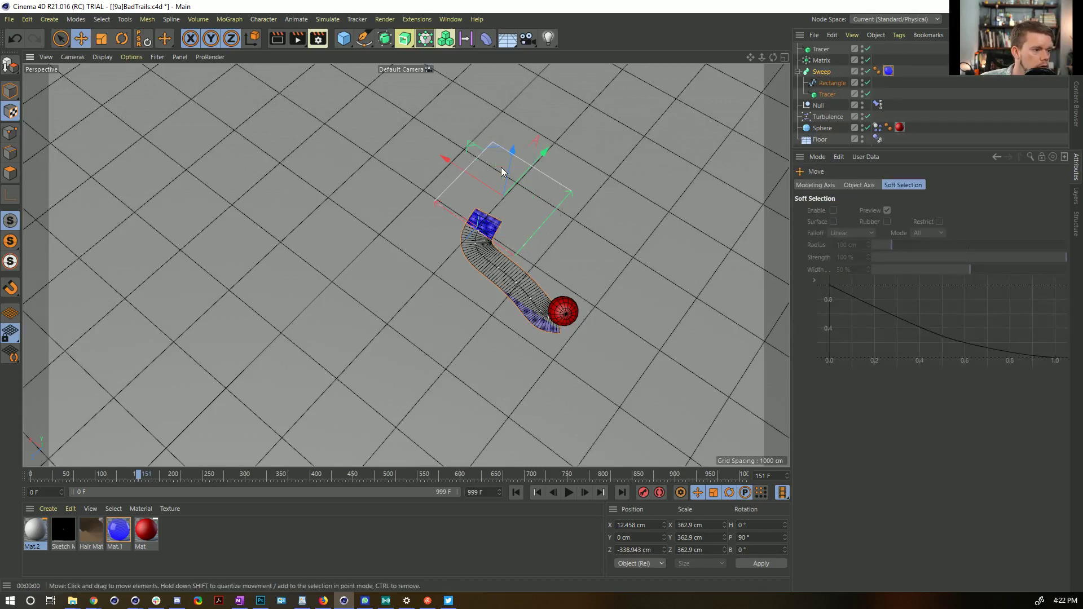
drag(495, 147, 513, 237)
Rotate the flat projection to about 84° bank along the trail and scale it to about 577 cm.
key(r)
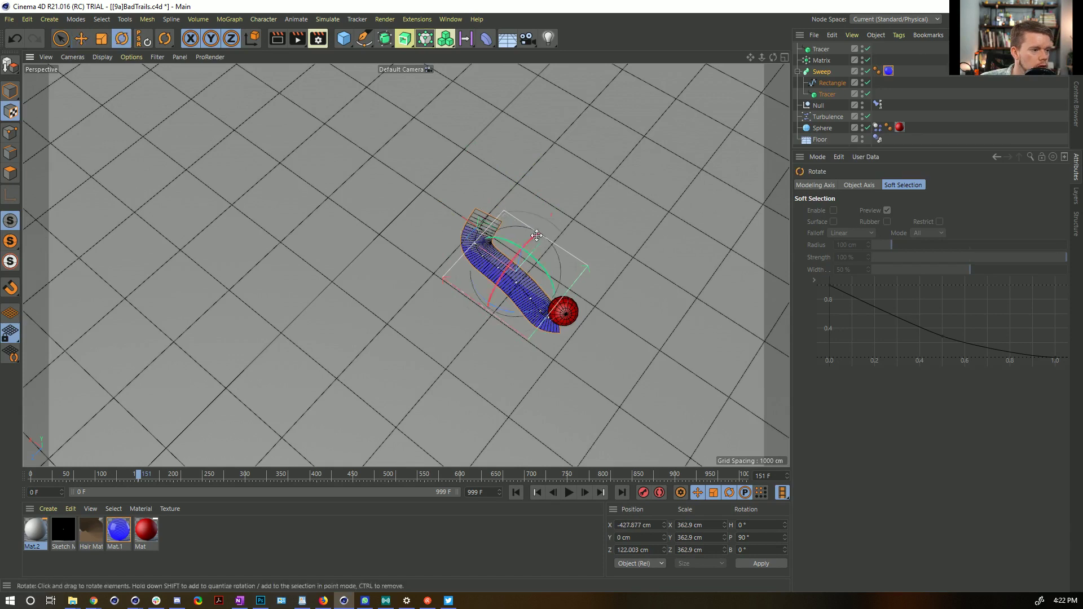
drag(523, 313, 612, 281)
key(t)
drag(526, 334, 738, 328)
Add a Pin Material tag to the Sweep.
right_click(825, 71)
mouse_move(847, 79)
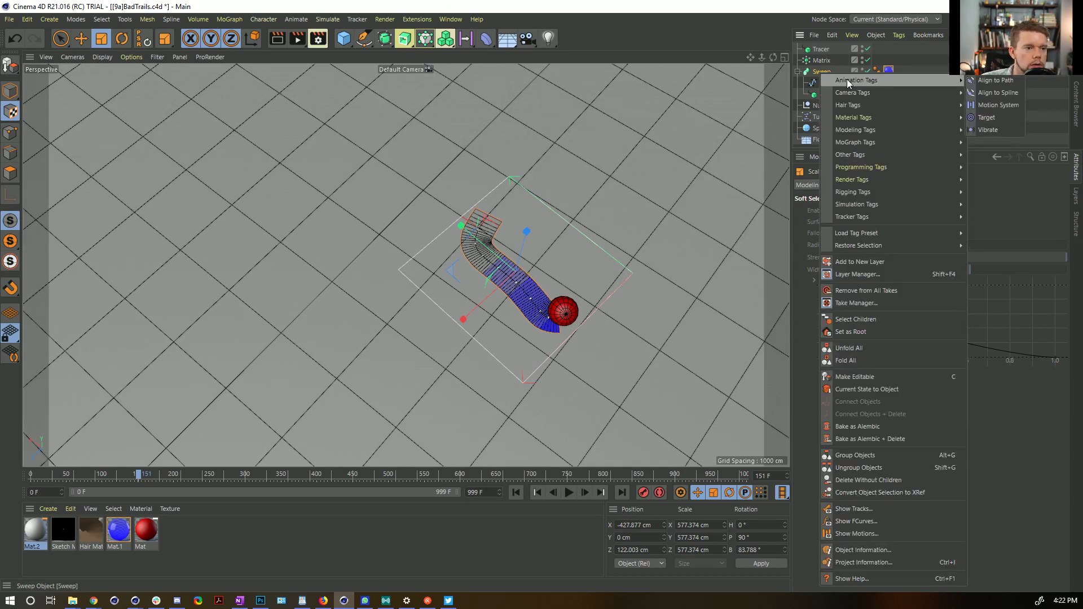
mouse_move(856, 119)
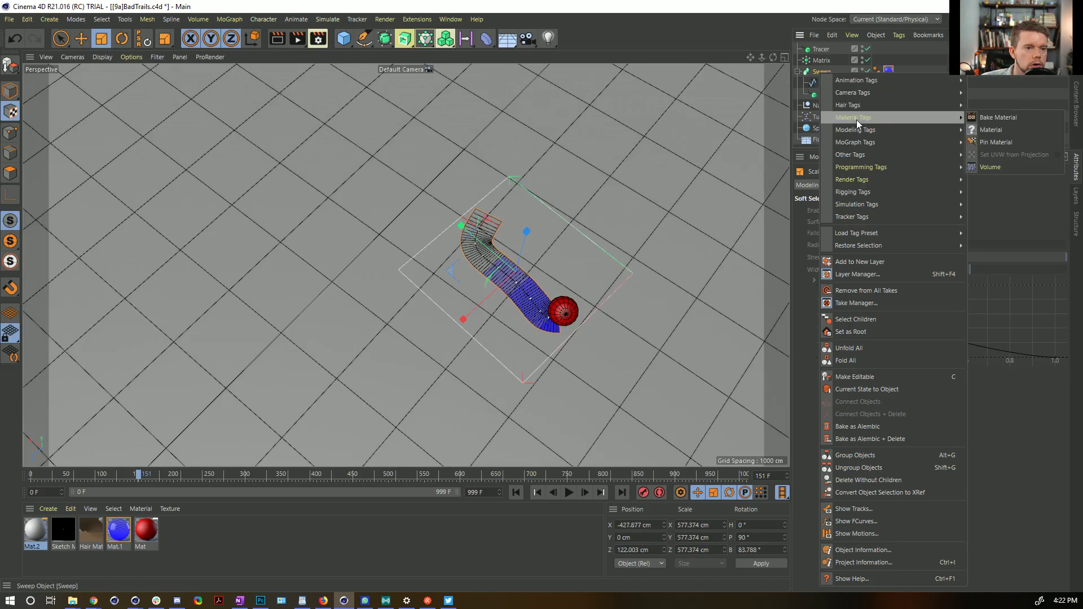
click(1008, 143)
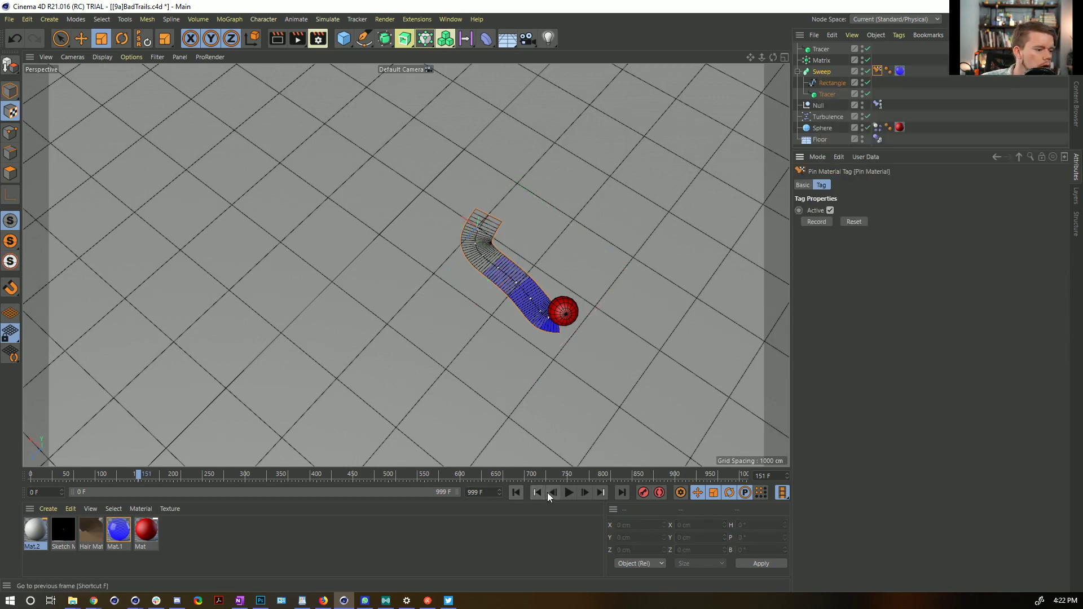
Play the simulation in stretches to check the pinned blue gradient, view the nested Tracer's settings, and return to frame 0.
click(568, 492)
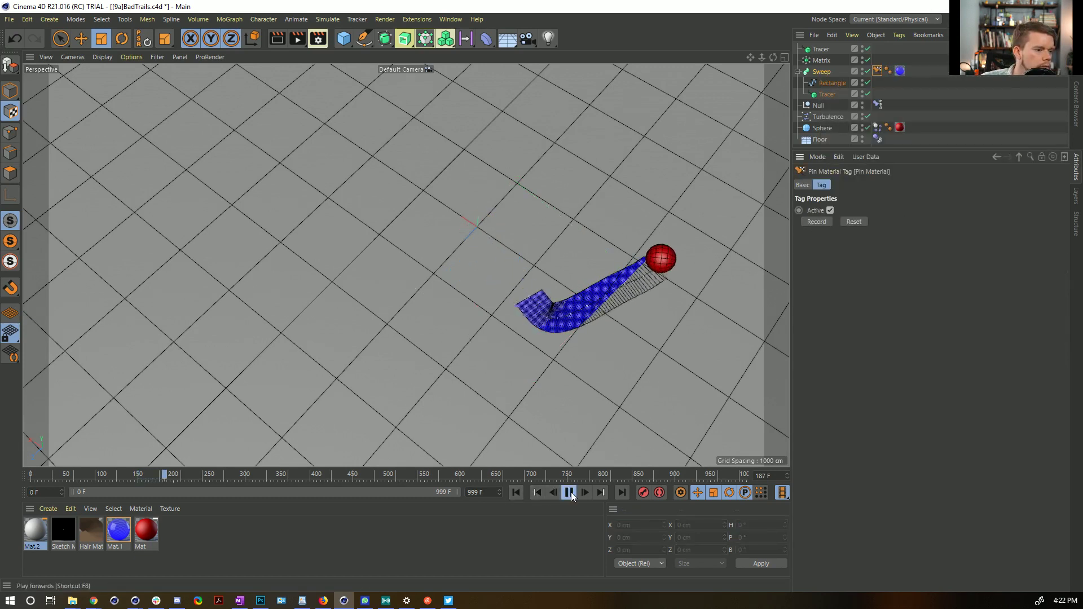
click(569, 492)
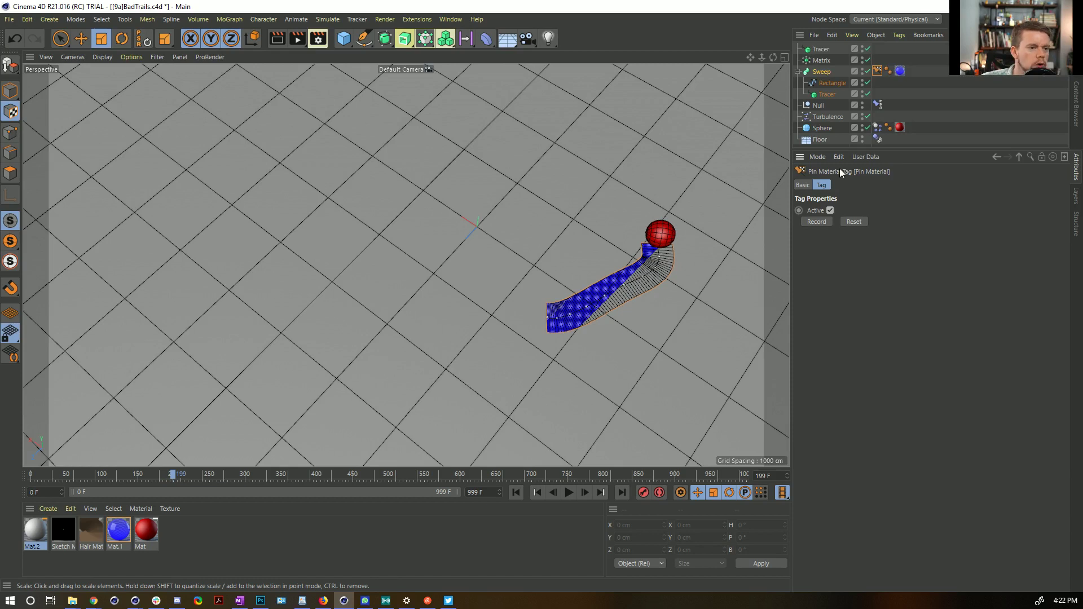
click(829, 95)
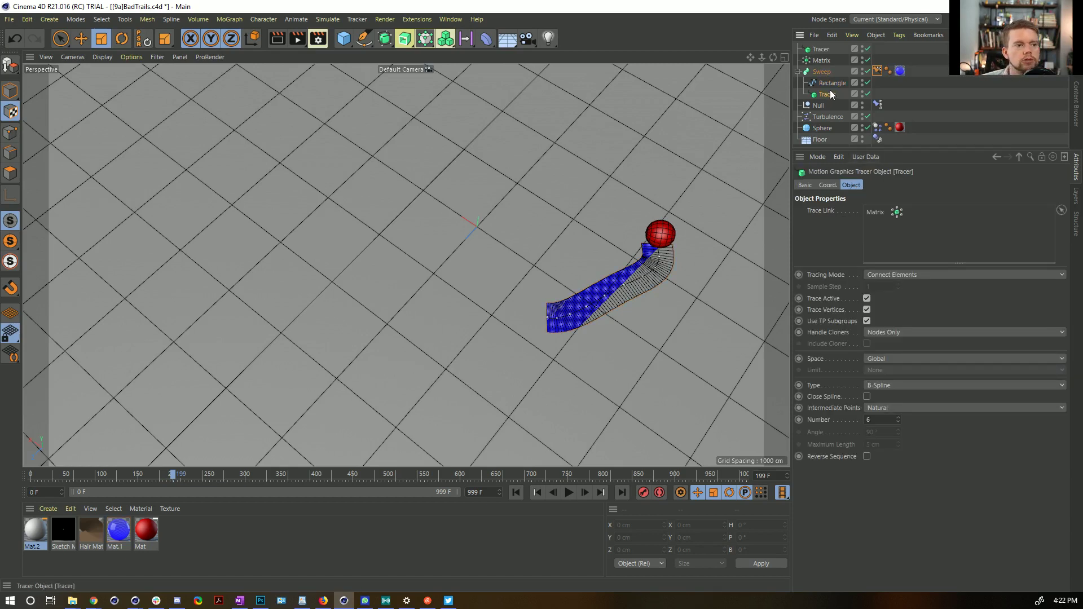
click(569, 492)
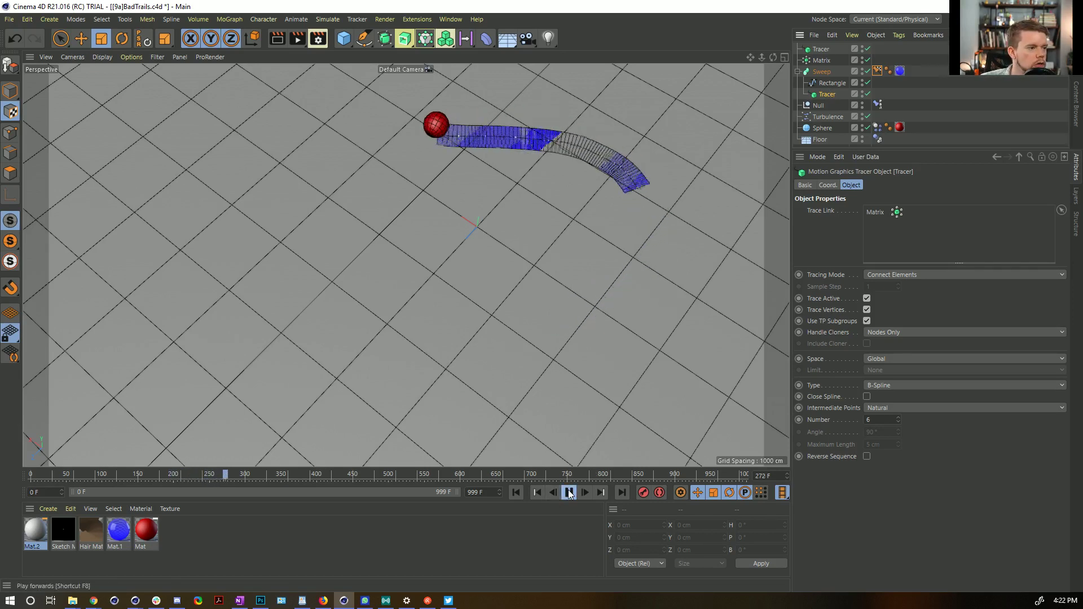
click(569, 492)
click(517, 493)
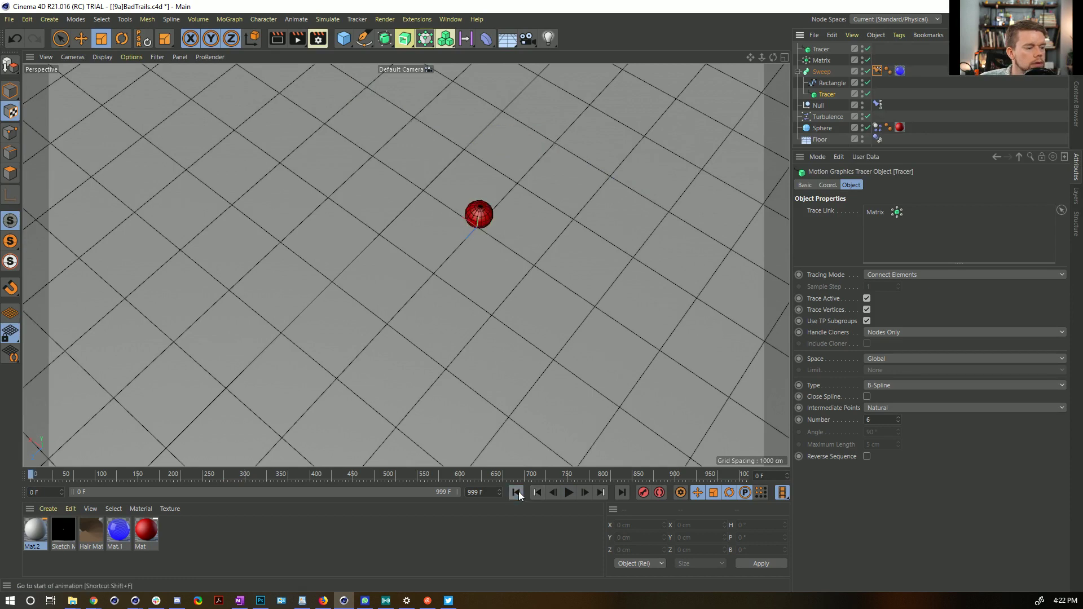